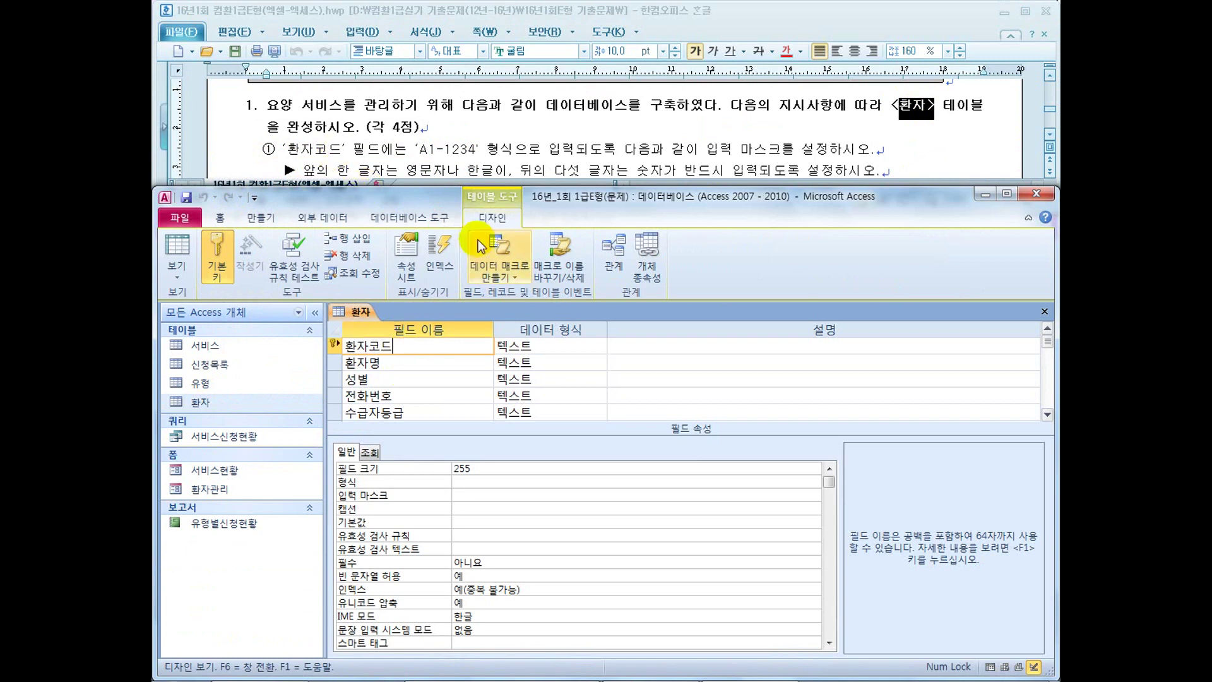
{"action": "left_click_drag", "start_coordinate": [419, 149], "coordinate": [472, 149]}
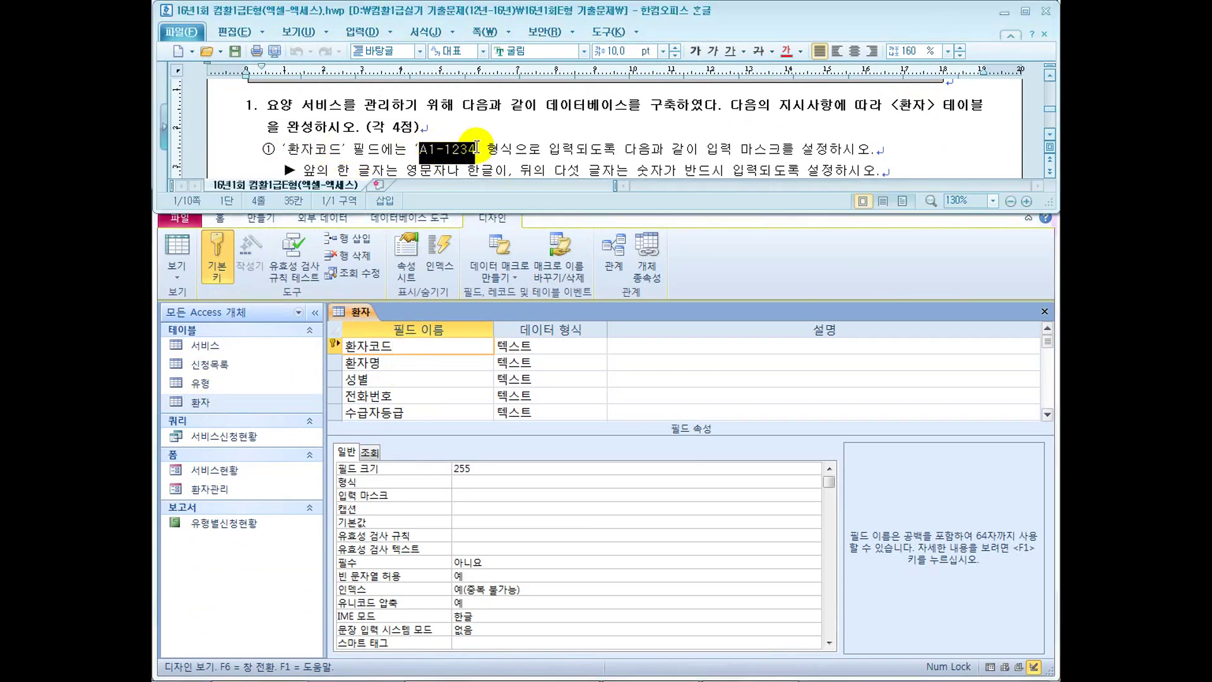
{"action": "left_click", "coordinate": [1050, 135]}
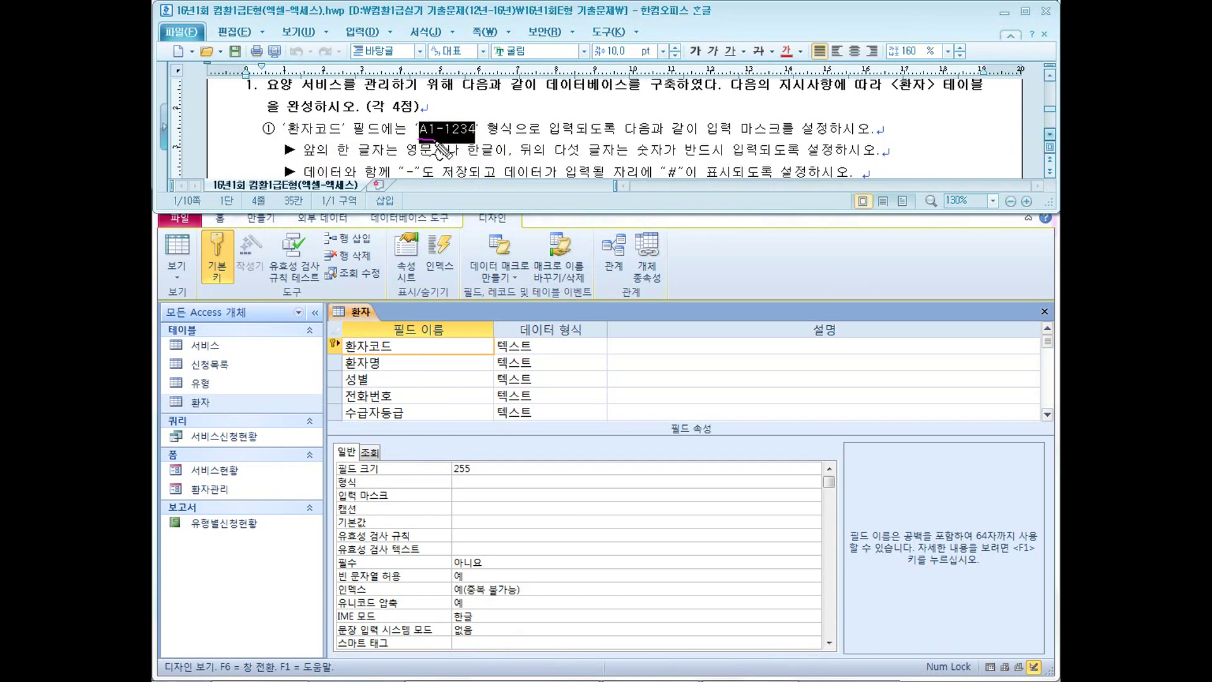
{"action": "mouse_move", "coordinate": [676, 238]}
{"action": "left_mouse_down"}
{"action": "mouse_move", "coordinate": [675, 276]}
{"action": "mouse_move", "coordinate": [715, 273]}
{"action": "left_mouse_up"}
{"action": "left_click_drag", "start_coordinate": [657, 160], "coordinate": [744, 156]}
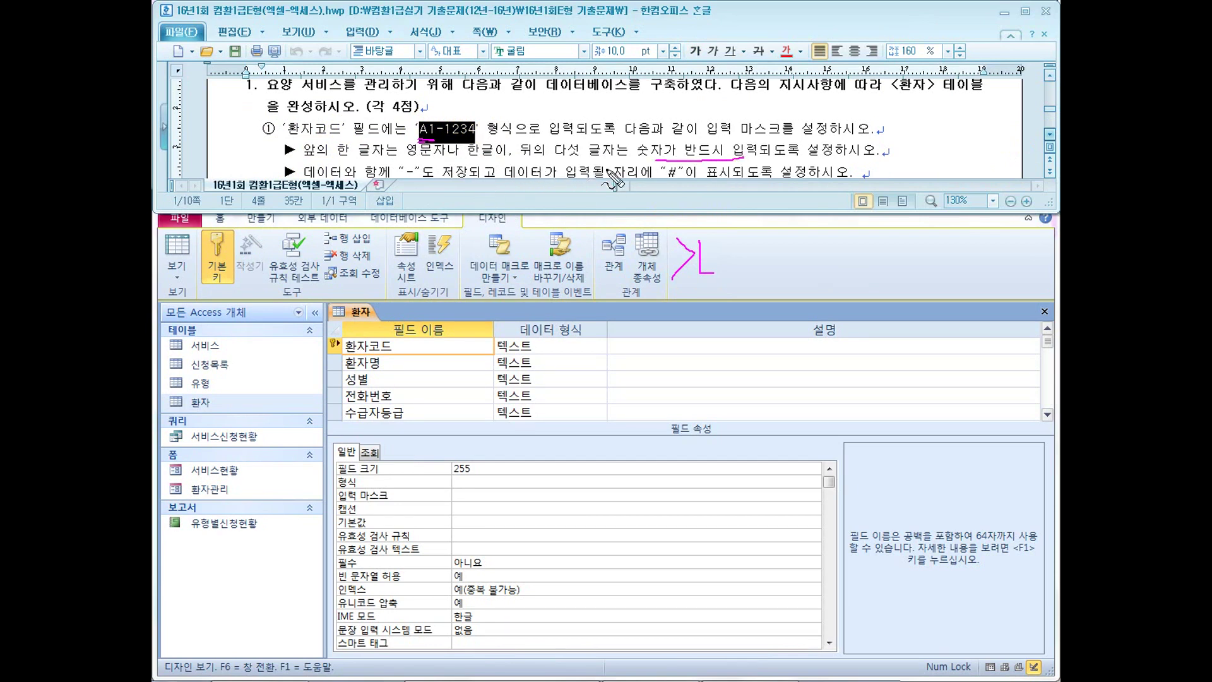
{"action": "left_click_drag", "start_coordinate": [677, 156], "coordinate": [738, 162]}
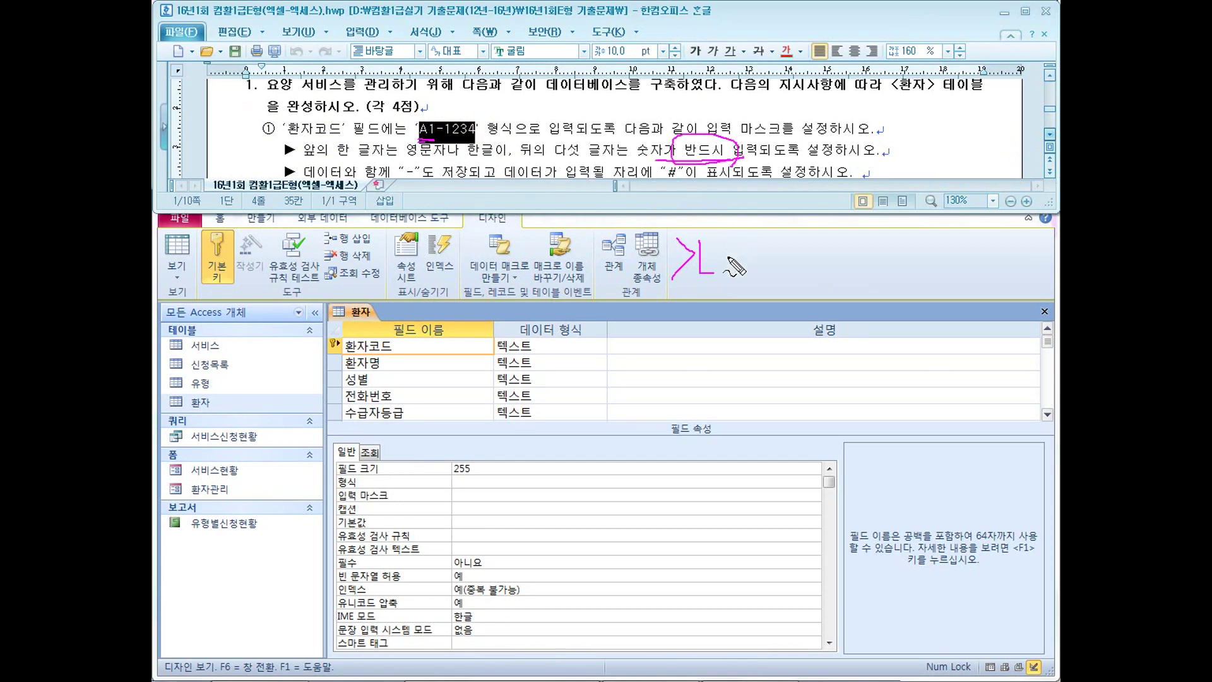
{"action": "mouse_move", "coordinate": [728, 241]}
{"action": "left_mouse_down"}
{"action": "mouse_move", "coordinate": [720, 269]}
{"action": "mouse_move", "coordinate": [732, 243]}
{"action": "mouse_move", "coordinate": [813, 256]}
{"action": "mouse_move", "coordinate": [833, 243]}
{"action": "left_mouse_up"}
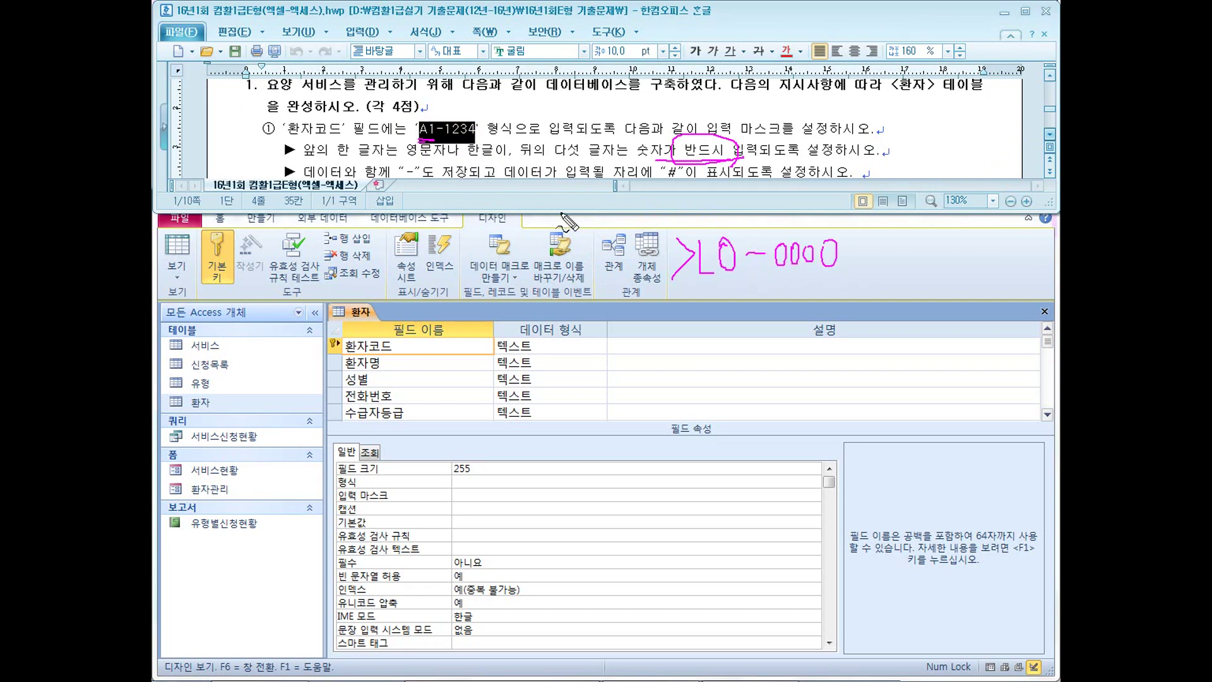
{"action": "mouse_move", "coordinate": [317, 164]}
{"action": "left_mouse_down"}
{"action": "mouse_move", "coordinate": [456, 166]}
{"action": "mouse_move", "coordinate": [511, 150]}
{"action": "mouse_move", "coordinate": [518, 188]}
{"action": "left_mouse_up"}
{"action": "left_click_drag", "start_coordinate": [672, 278], "coordinate": [811, 278]}
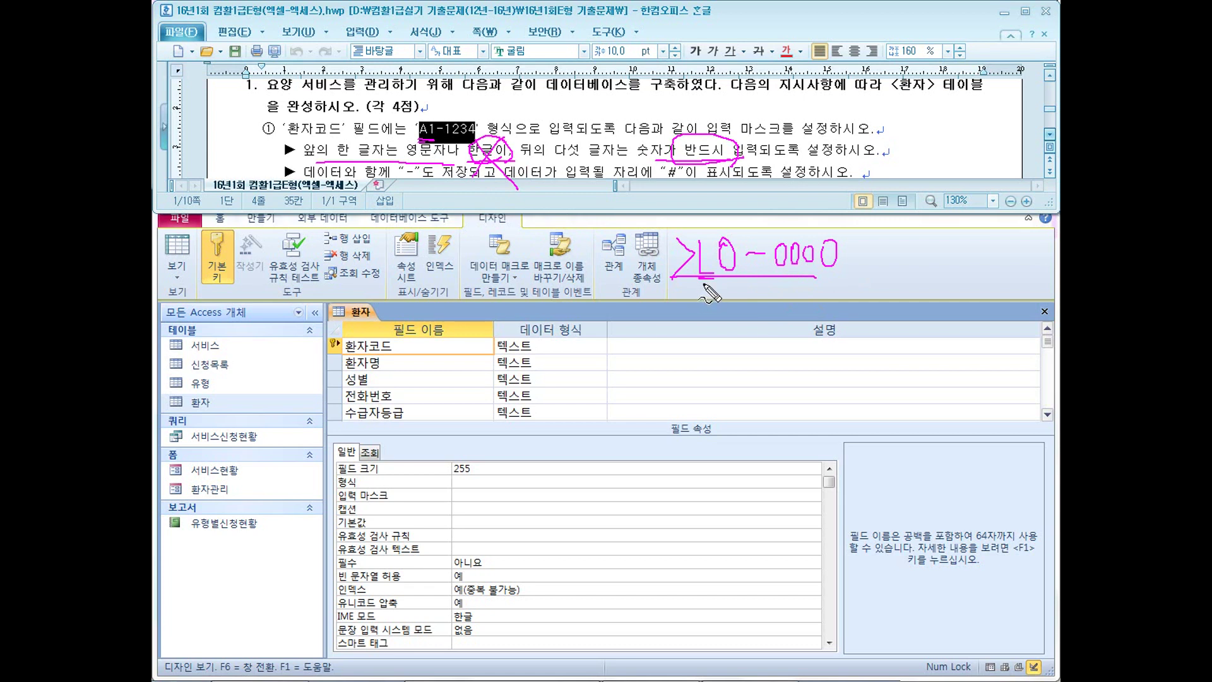
{"action": "mouse_move", "coordinate": [672, 239]}
{"action": "left_mouse_down"}
{"action": "mouse_move", "coordinate": [702, 255]}
{"action": "mouse_move", "coordinate": [673, 278]}
{"action": "left_mouse_up"}
{"action": "mouse_move", "coordinate": [699, 241]}
{"action": "left_mouse_down"}
{"action": "mouse_move", "coordinate": [700, 267]}
{"action": "mouse_move", "coordinate": [726, 270]}
{"action": "left_mouse_up"}
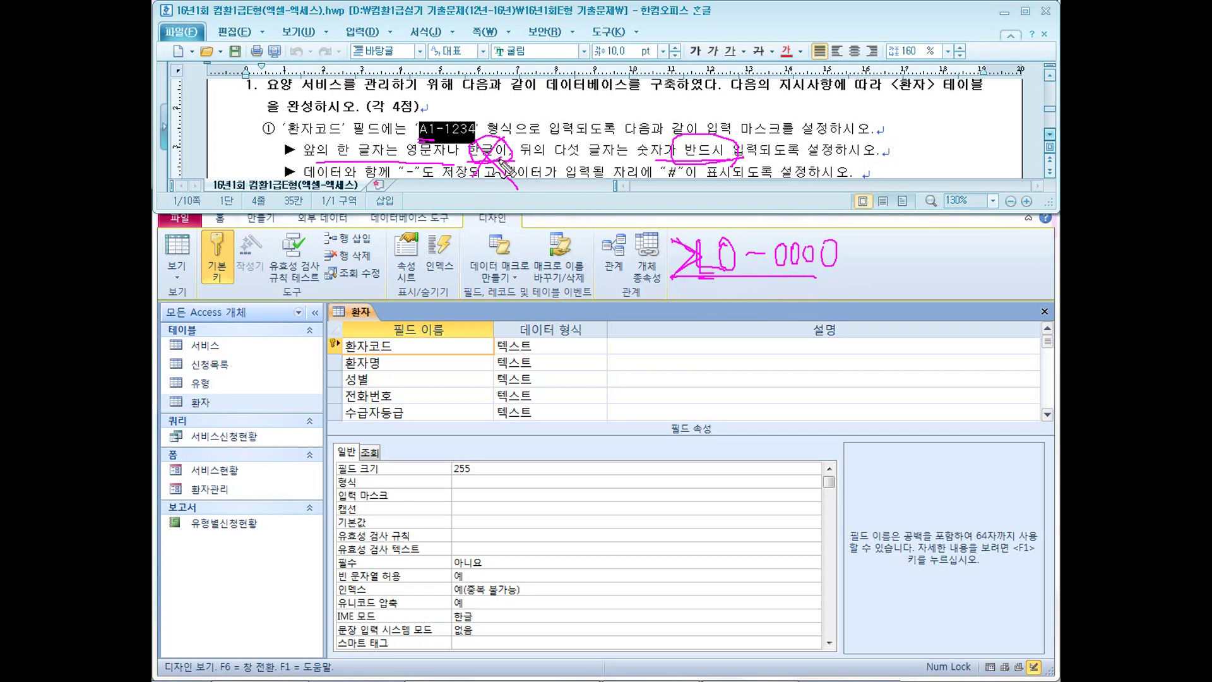
{"action": "left_click_drag", "start_coordinate": [699, 241], "coordinate": [669, 292]}
{"action": "left_click_drag", "start_coordinate": [675, 234], "coordinate": [704, 292]}
{"action": "mouse_move", "coordinate": [704, 336]}
{"action": "left_mouse_down"}
{"action": "mouse_move", "coordinate": [731, 395]}
{"action": "mouse_move", "coordinate": [679, 390]}
{"action": "left_mouse_up"}
{"action": "mouse_move", "coordinate": [742, 352]}
{"action": "left_mouse_down"}
{"action": "mouse_move", "coordinate": [741, 387]}
{"action": "mouse_move", "coordinate": [759, 385]}
{"action": "mouse_move", "coordinate": [762, 361]}
{"action": "left_mouse_up"}
{"action": "left_click_drag", "start_coordinate": [775, 371], "coordinate": [802, 365]}
{"action": "left_click_drag", "start_coordinate": [816, 363], "coordinate": [841, 364]}
{"action": "left_click_drag", "start_coordinate": [731, 401], "coordinate": [881, 398]}
{"action": "left_click_drag", "start_coordinate": [711, 346], "coordinate": [686, 393]}
{"action": "left_click_drag", "start_coordinate": [691, 325], "coordinate": [726, 379]}
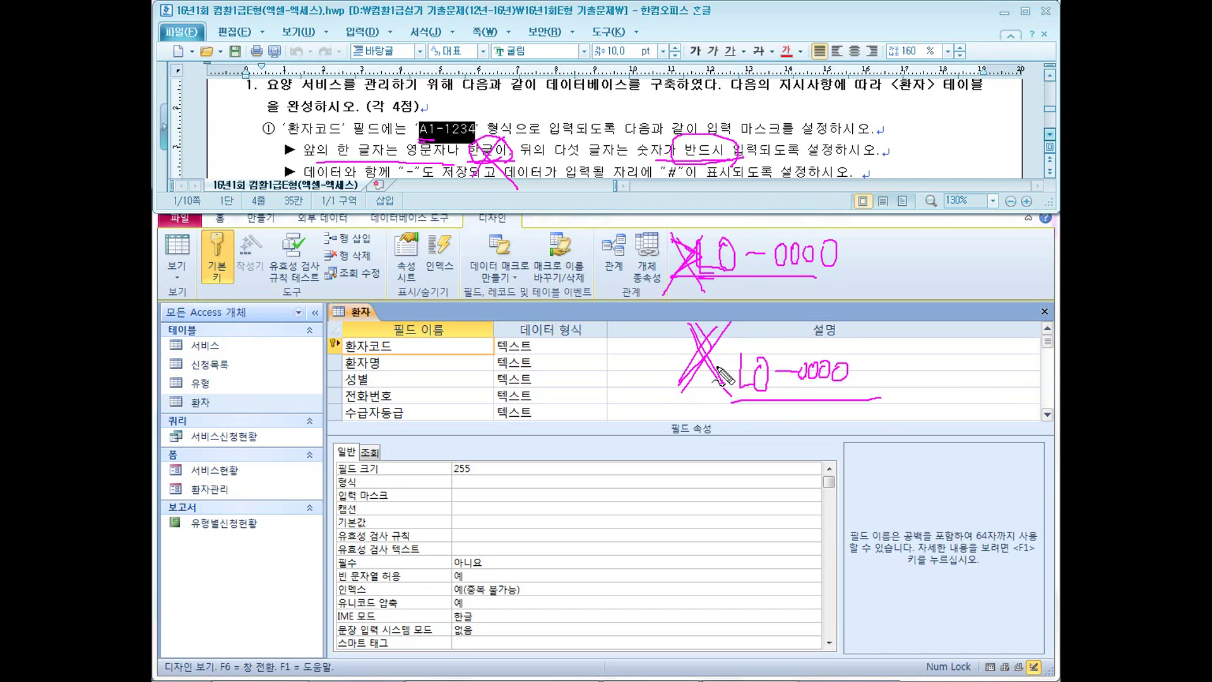
{"action": "key", "text": "Escape"}
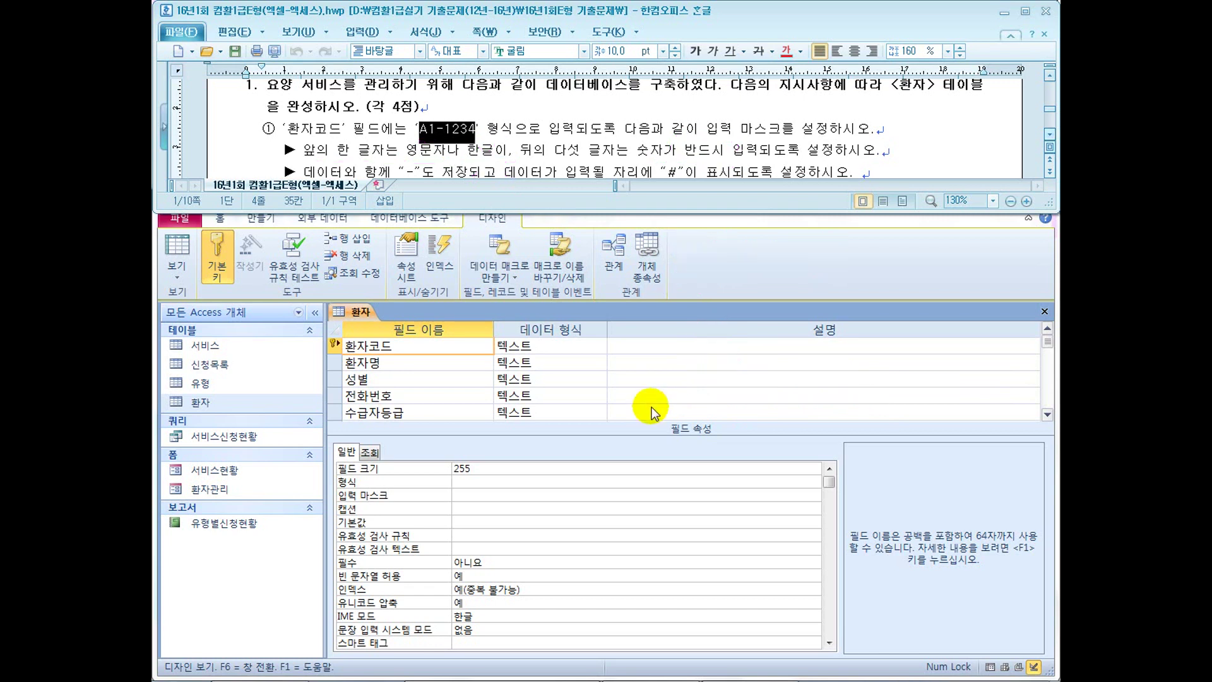
Set the 환자코드 field's input mask to L0-0000;0;# in the 환자 table
{"action": "left_click", "coordinate": [470, 494]}
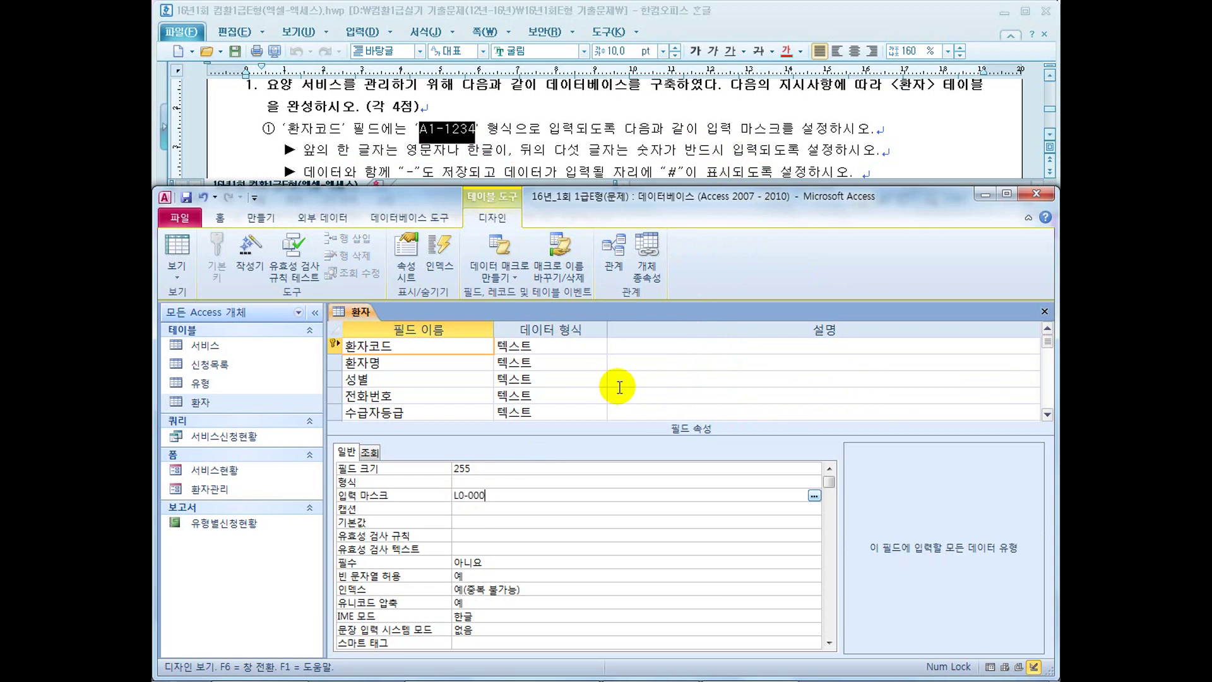
{"action": "left_click", "coordinate": [393, 172]}
{"action": "left_click_drag", "start_coordinate": [398, 129], "coordinate": [456, 129]}
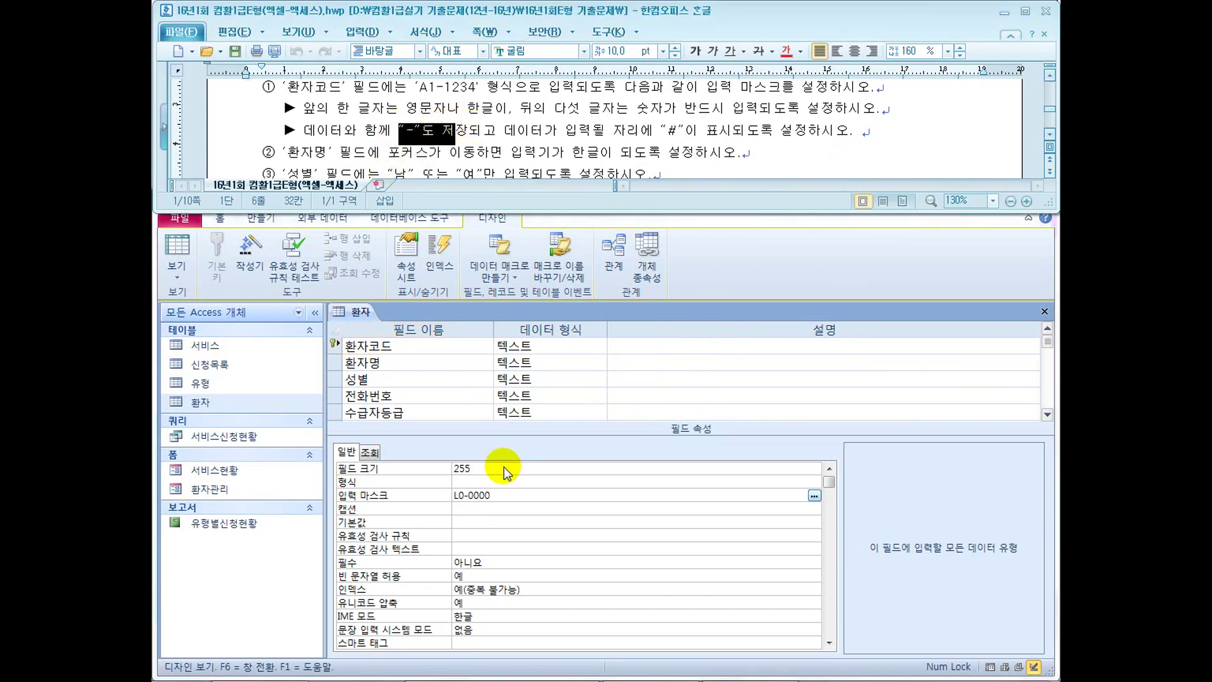
{"action": "left_click", "coordinate": [496, 492]}
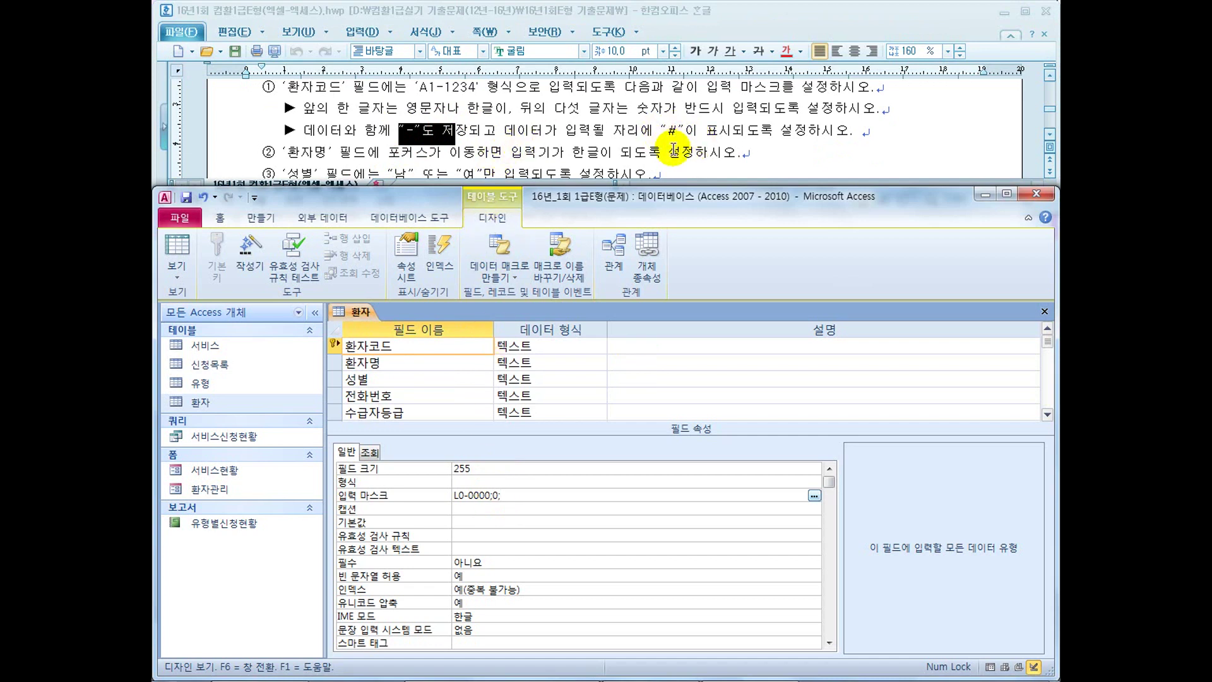
{"action": "key", "text": "Return"}
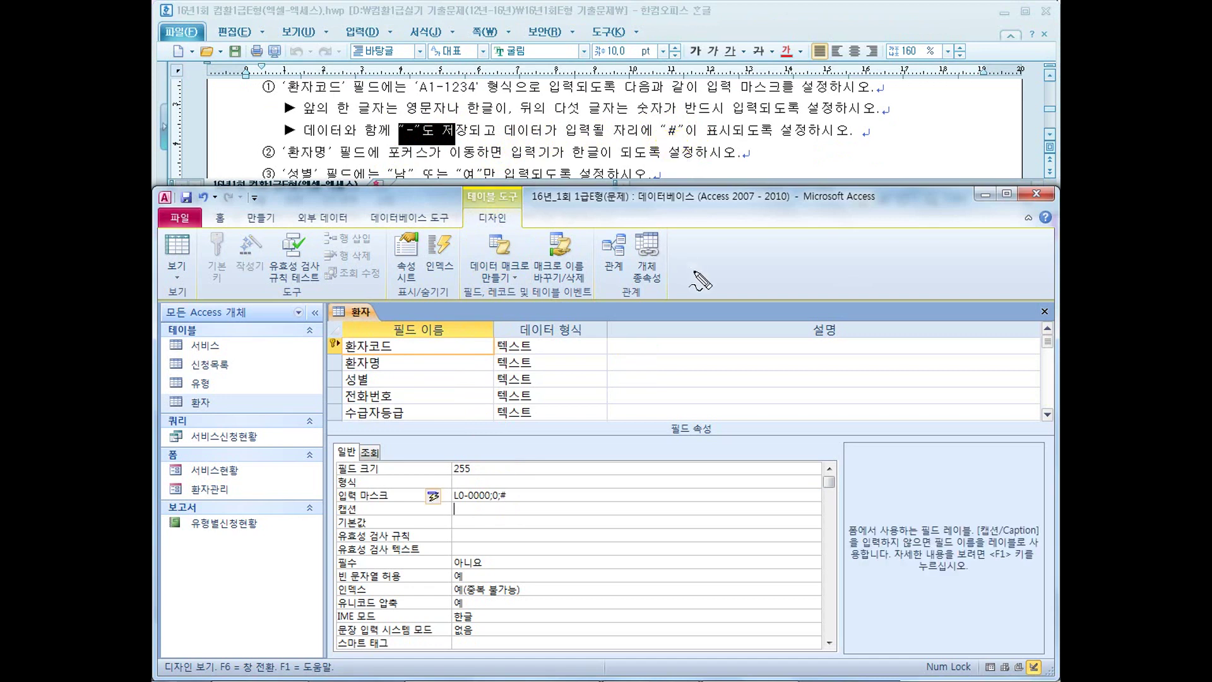
{"action": "mouse_move", "coordinate": [705, 273]}
{"action": "left_mouse_down"}
{"action": "mouse_move", "coordinate": [726, 287]}
{"action": "mouse_move", "coordinate": [739, 278]}
{"action": "mouse_move", "coordinate": [755, 297]}
{"action": "mouse_move", "coordinate": [779, 287]}
{"action": "mouse_move", "coordinate": [768, 287]}
{"action": "mouse_move", "coordinate": [783, 296]}
{"action": "mouse_move", "coordinate": [793, 278]}
{"action": "mouse_move", "coordinate": [806, 311]}
{"action": "mouse_move", "coordinate": [778, 331]}
{"action": "left_mouse_up"}
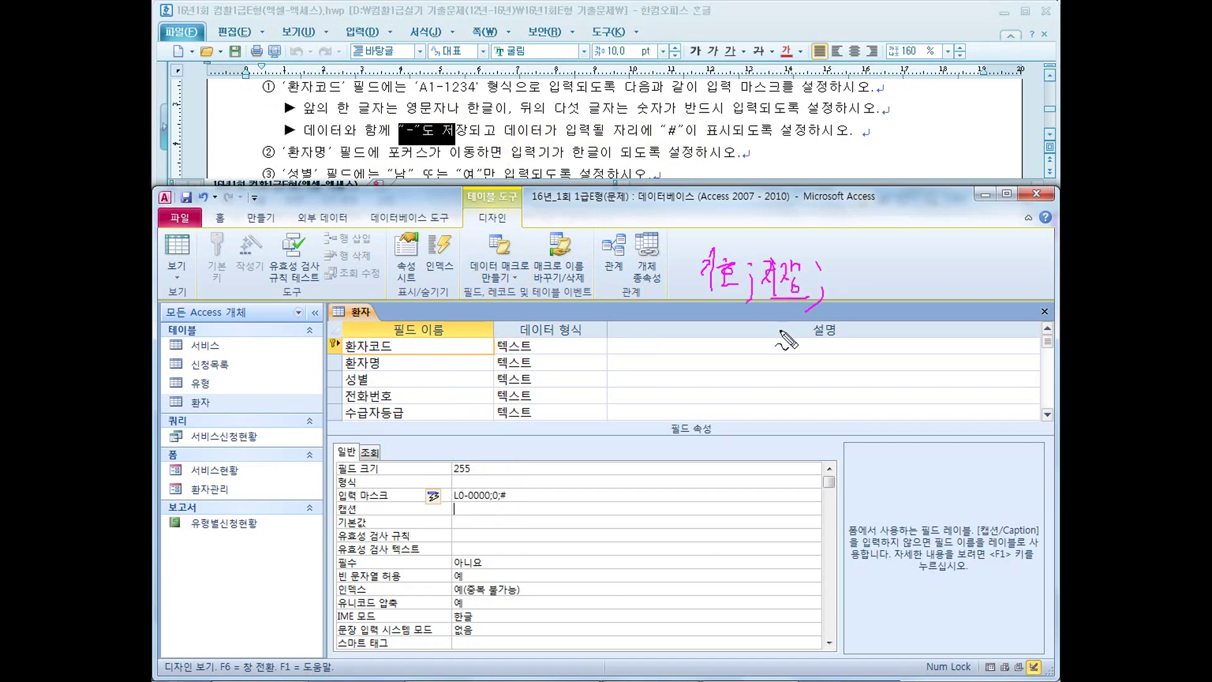
{"action": "mouse_move", "coordinate": [772, 375]}
{"action": "left_mouse_down"}
{"action": "mouse_move", "coordinate": [764, 404]}
{"action": "mouse_move", "coordinate": [798, 379]}
{"action": "mouse_move", "coordinate": [790, 410]}
{"action": "mouse_move", "coordinate": [781, 379]}
{"action": "mouse_move", "coordinate": [790, 388]}
{"action": "left_mouse_up"}
{"action": "left_click_drag", "start_coordinate": [789, 371], "coordinate": [769, 386]}
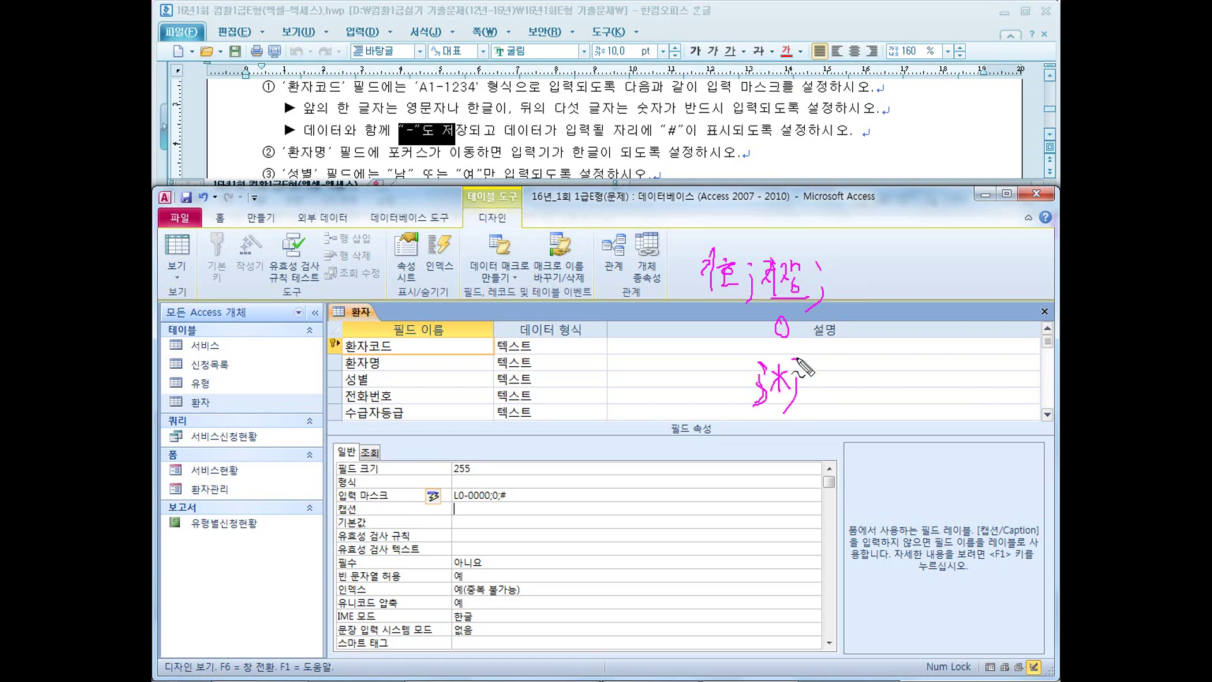
{"action": "mouse_move", "coordinate": [803, 382]}
{"action": "left_mouse_down"}
{"action": "mouse_move", "coordinate": [837, 366]}
{"action": "mouse_move", "coordinate": [824, 399]}
{"action": "mouse_move", "coordinate": [801, 386]}
{"action": "mouse_move", "coordinate": [842, 379]}
{"action": "mouse_move", "coordinate": [801, 453]}
{"action": "mouse_move", "coordinate": [830, 453]}
{"action": "left_mouse_up"}
{"action": "mouse_move", "coordinate": [813, 425]}
{"action": "left_mouse_down"}
{"action": "mouse_move", "coordinate": [812, 461]}
{"action": "mouse_move", "coordinate": [832, 451]}
{"action": "left_mouse_up"}
{"action": "left_click_drag", "start_coordinate": [831, 403], "coordinate": [827, 397]}
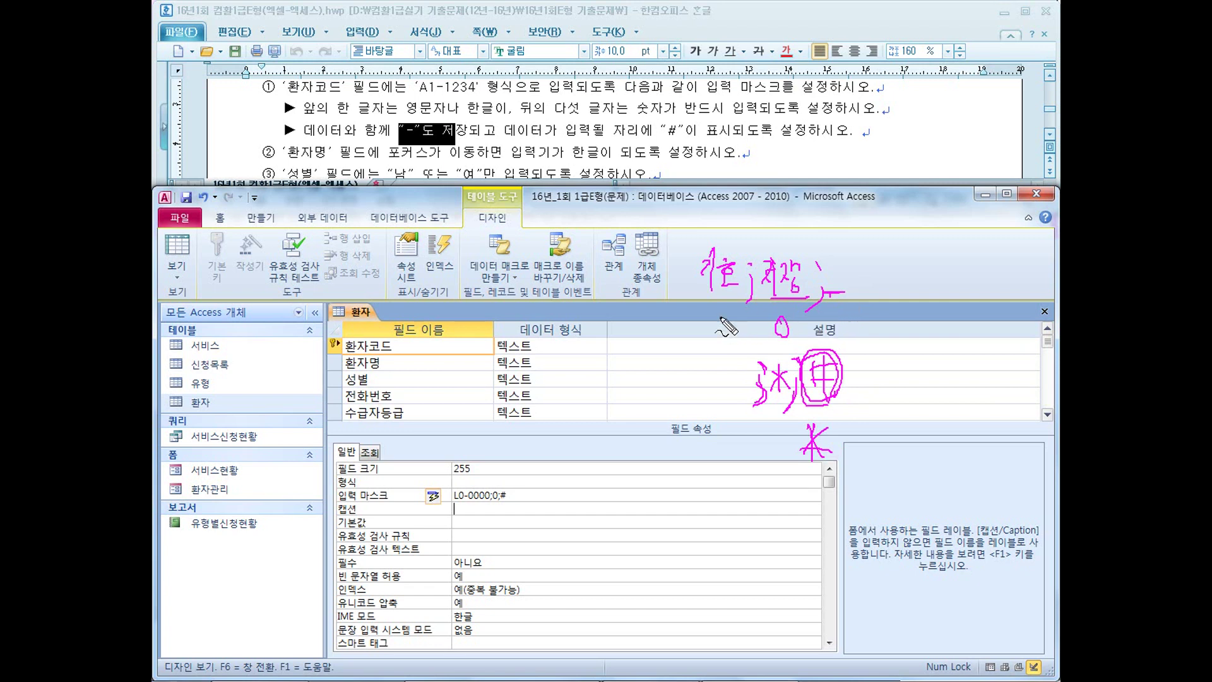
{"action": "left_click_drag", "start_coordinate": [696, 293], "coordinate": [728, 293]}
{"action": "mouse_move", "coordinate": [583, 483]}
{"action": "left_mouse_down"}
{"action": "mouse_move", "coordinate": [599, 509]}
{"action": "mouse_move", "coordinate": [623, 486]}
{"action": "mouse_move", "coordinate": [628, 517]}
{"action": "left_mouse_up"}
{"action": "mouse_move", "coordinate": [617, 504]}
{"action": "left_mouse_down"}
{"action": "mouse_move", "coordinate": [663, 481]}
{"action": "mouse_move", "coordinate": [686, 518]}
{"action": "left_mouse_up"}
{"action": "left_click_drag", "start_coordinate": [582, 563], "coordinate": [586, 568]}
{"action": "mouse_move", "coordinate": [627, 554]}
{"action": "left_mouse_down"}
{"action": "mouse_move", "coordinate": [614, 602]}
{"action": "mouse_move", "coordinate": [670, 552]}
{"action": "left_mouse_up"}
{"action": "mouse_move", "coordinate": [654, 562]}
{"action": "left_mouse_down"}
{"action": "mouse_move", "coordinate": [670, 562]}
{"action": "mouse_move", "coordinate": [662, 571]}
{"action": "left_mouse_up"}
{"action": "left_click_drag", "start_coordinate": [667, 552], "coordinate": [667, 578]}
{"action": "mouse_move", "coordinate": [584, 589]}
{"action": "left_mouse_down"}
{"action": "mouse_move", "coordinate": [698, 567]}
{"action": "mouse_move", "coordinate": [580, 582]}
{"action": "mouse_move", "coordinate": [625, 590]}
{"action": "mouse_move", "coordinate": [650, 562]}
{"action": "mouse_move", "coordinate": [687, 578]}
{"action": "left_mouse_up"}
{"action": "mouse_move", "coordinate": [658, 615]}
{"action": "left_mouse_down"}
{"action": "mouse_move", "coordinate": [685, 613]}
{"action": "mouse_move", "coordinate": [673, 625]}
{"action": "left_mouse_up"}
{"action": "mouse_move", "coordinate": [684, 618]}
{"action": "left_mouse_down"}
{"action": "mouse_move", "coordinate": [719, 610]}
{"action": "mouse_move", "coordinate": [689, 623]}
{"action": "left_mouse_up"}
{"action": "left_click_drag", "start_coordinate": [667, 629], "coordinate": [734, 623]}
{"action": "mouse_move", "coordinate": [667, 573]}
{"action": "left_mouse_down"}
{"action": "mouse_move", "coordinate": [666, 540]}
{"action": "mouse_move", "coordinate": [667, 573]}
{"action": "mouse_move", "coordinate": [694, 544]}
{"action": "left_mouse_up"}
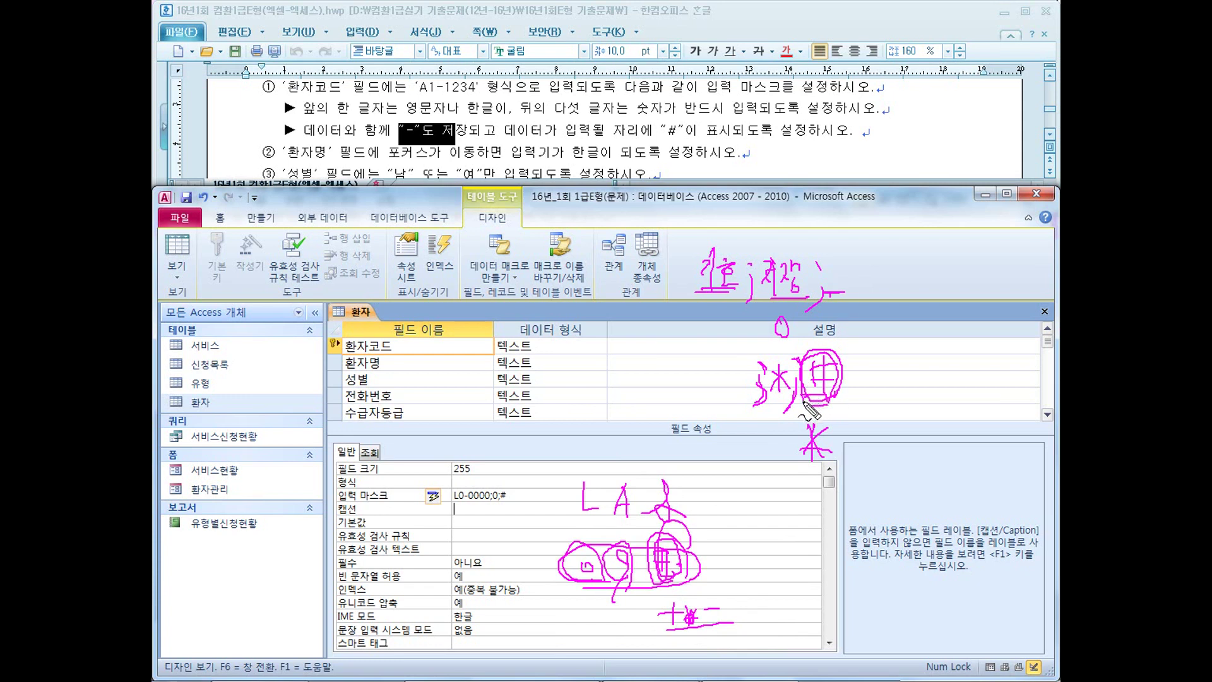
{"action": "left_click_drag", "start_coordinate": [741, 483], "coordinate": [768, 491]}
{"action": "mouse_move", "coordinate": [750, 473]}
{"action": "left_mouse_down"}
{"action": "mouse_move", "coordinate": [756, 517]}
{"action": "mouse_move", "coordinate": [740, 563]}
{"action": "mouse_move", "coordinate": [747, 544]}
{"action": "mouse_move", "coordinate": [789, 545]}
{"action": "left_mouse_up"}
{"action": "left_click", "coordinate": [757, 562]}
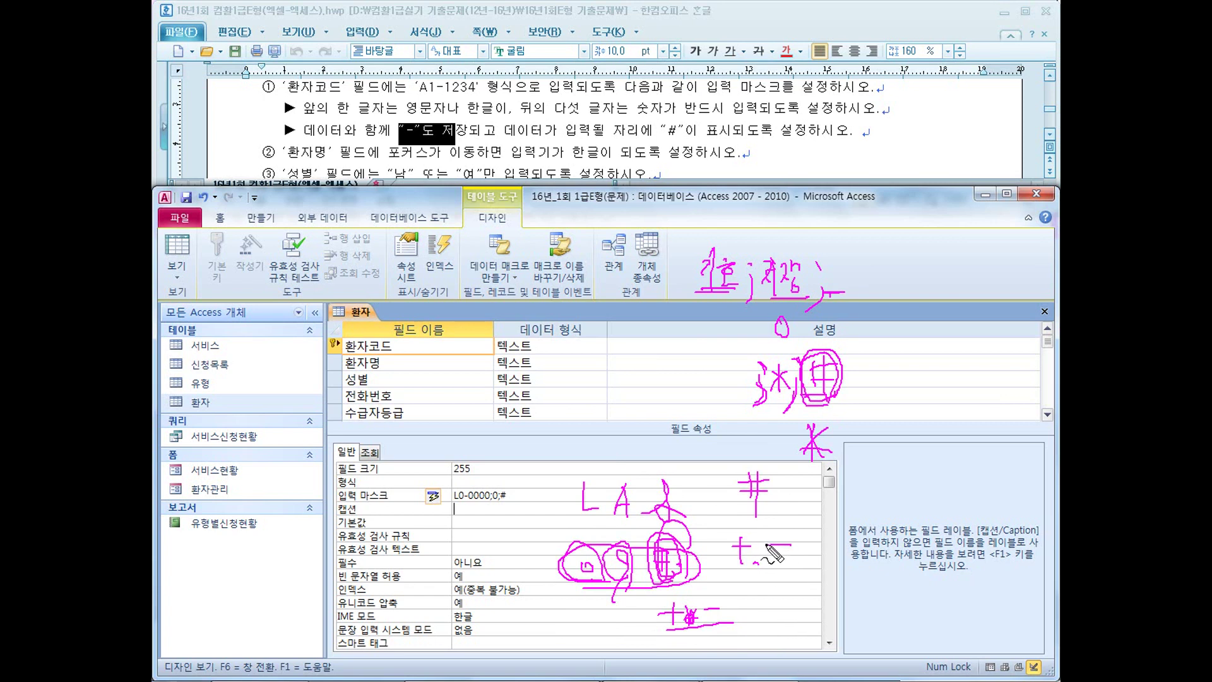
{"action": "mouse_move", "coordinate": [820, 406]}
{"action": "left_mouse_down"}
{"action": "mouse_move", "coordinate": [814, 370]}
{"action": "mouse_move", "coordinate": [825, 403]}
{"action": "left_mouse_up"}
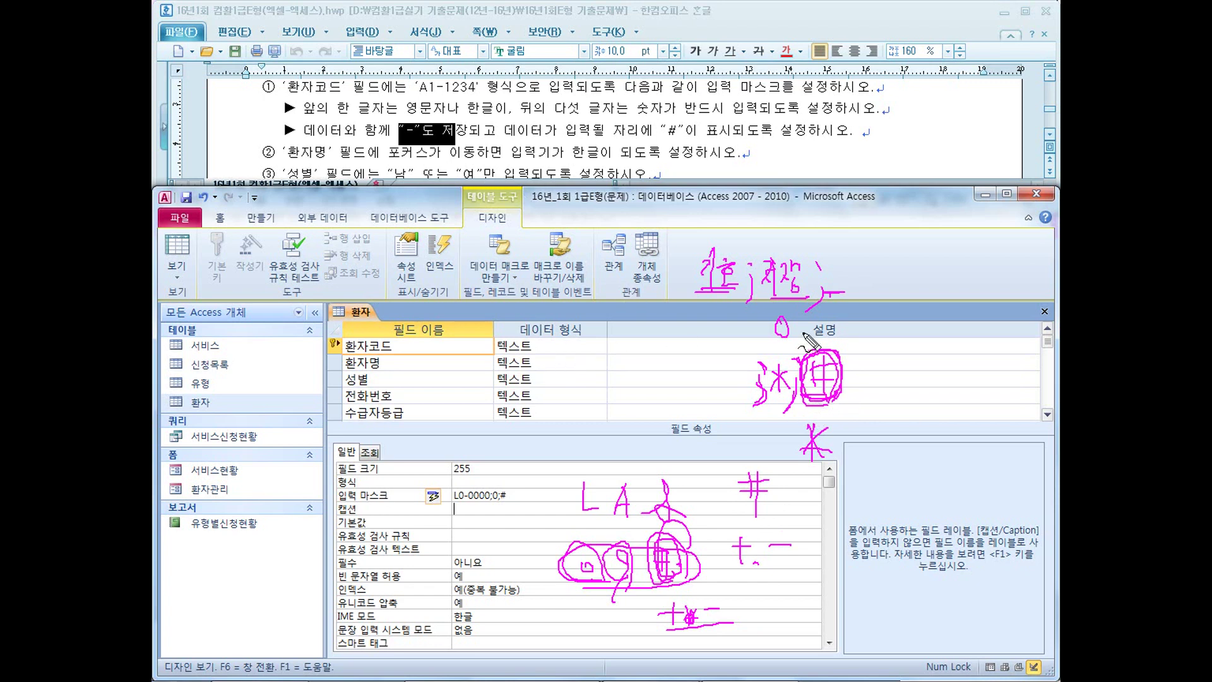
{"action": "left_click_drag", "start_coordinate": [580, 522], "coordinate": [594, 523]}
{"action": "mouse_move", "coordinate": [651, 525]}
{"action": "left_mouse_down"}
{"action": "mouse_move", "coordinate": [666, 525]}
{"action": "mouse_move", "coordinate": [580, 512]}
{"action": "mouse_move", "coordinate": [604, 530]}
{"action": "left_mouse_up"}
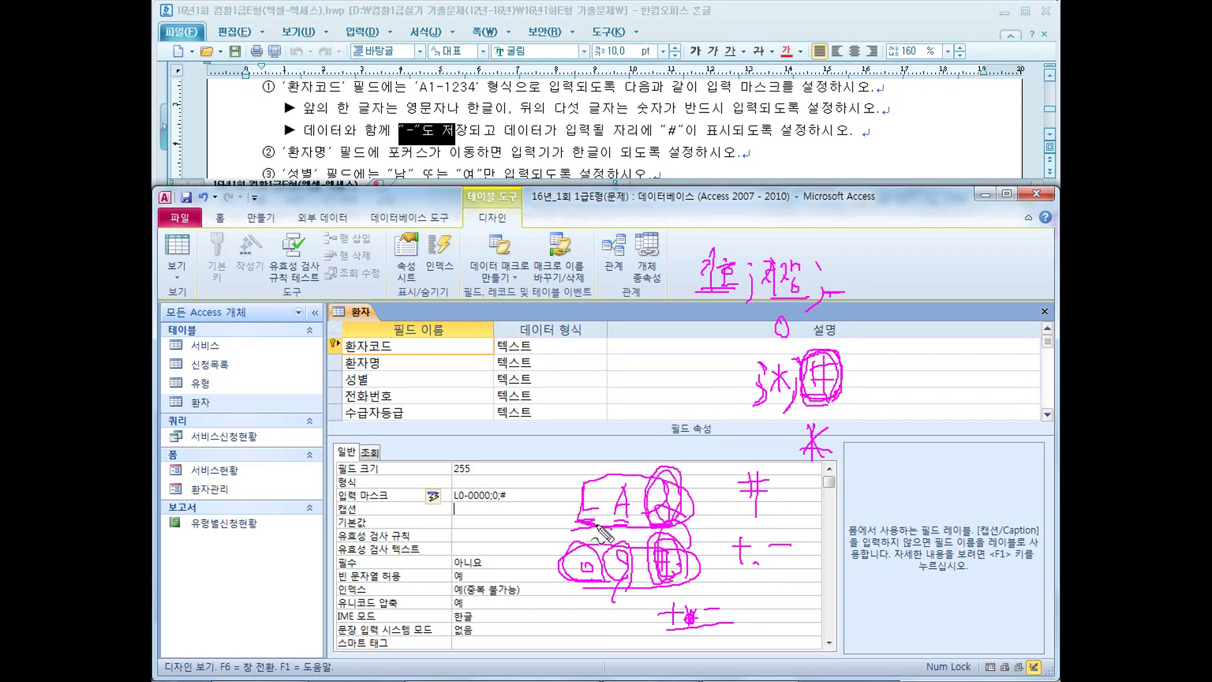
{"action": "key", "text": "Escape"}
{"action": "key", "text": "ctrl+shift+d"}
{"action": "mouse_move", "coordinate": [572, 478]}
{"action": "left_mouse_down"}
{"action": "mouse_move", "coordinate": [579, 509]}
{"action": "mouse_move", "coordinate": [594, 507]}
{"action": "left_mouse_up"}
{"action": "mouse_move", "coordinate": [662, 478]}
{"action": "left_mouse_down"}
{"action": "mouse_move", "coordinate": [646, 516]}
{"action": "mouse_move", "coordinate": [680, 518]}
{"action": "mouse_move", "coordinate": [672, 499]}
{"action": "mouse_move", "coordinate": [749, 466]}
{"action": "mouse_move", "coordinate": [777, 492]}
{"action": "mouse_move", "coordinate": [761, 471]}
{"action": "mouse_move", "coordinate": [779, 515]}
{"action": "left_mouse_up"}
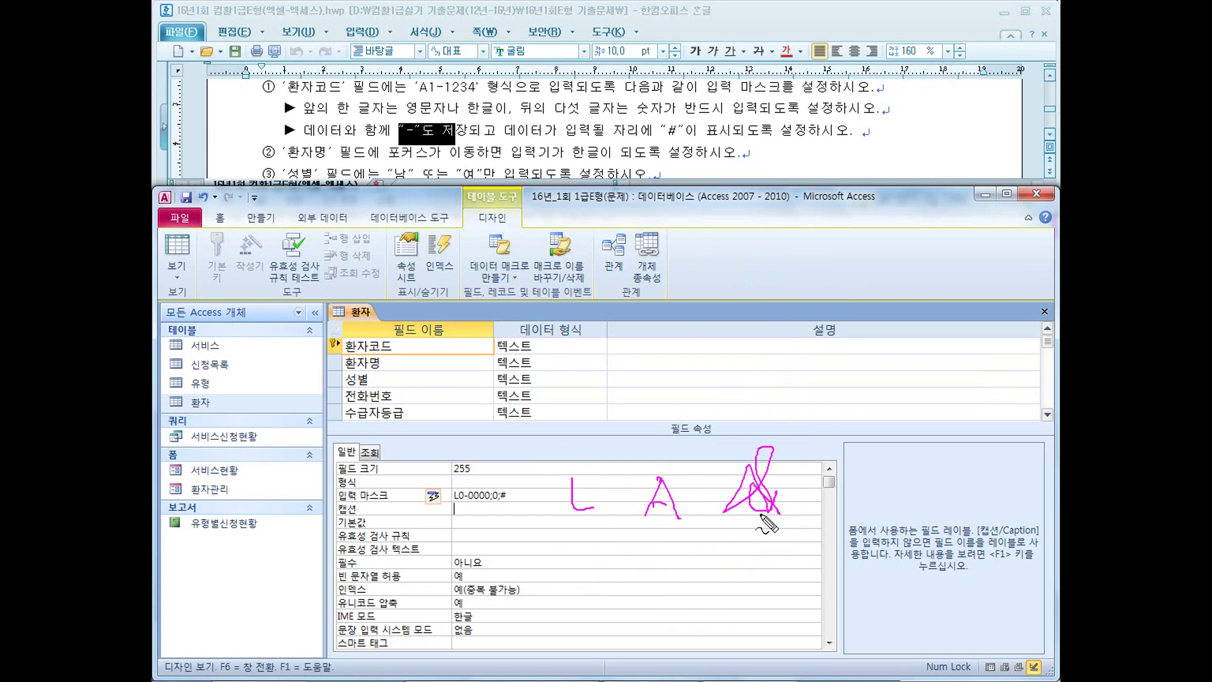
{"action": "left_click_drag", "start_coordinate": [663, 550], "coordinate": [678, 573]}
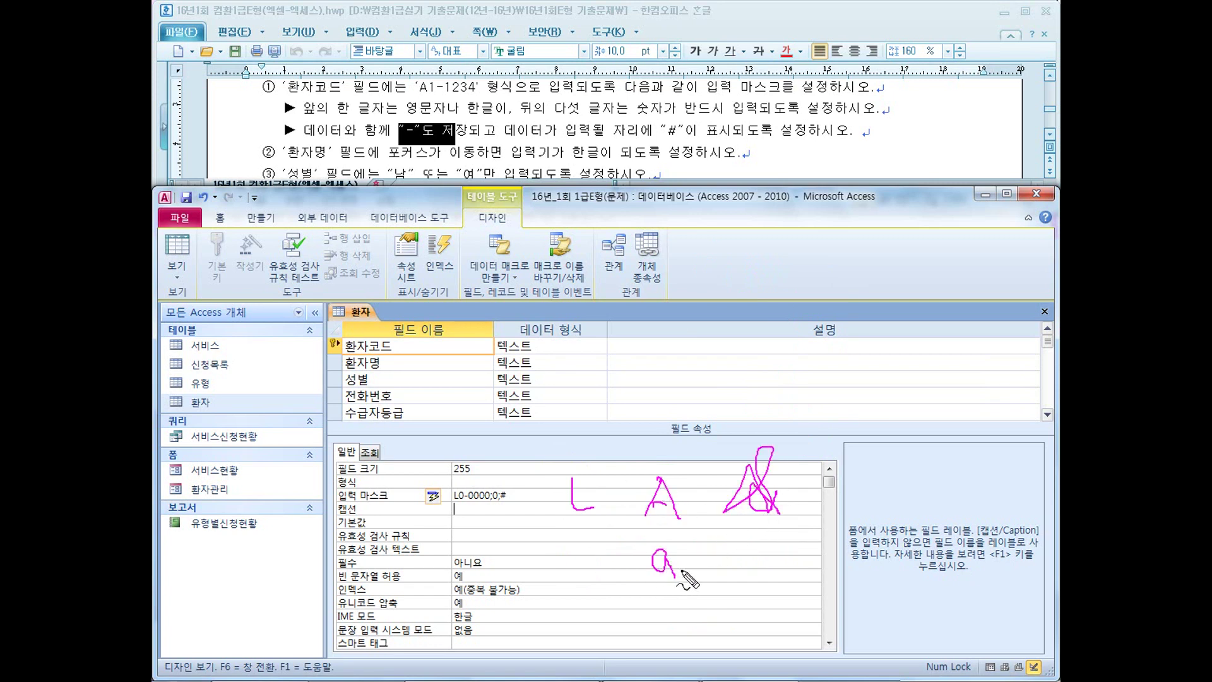
{"action": "left_click_drag", "start_coordinate": [759, 550], "coordinate": [771, 576]}
{"action": "left_click_drag", "start_coordinate": [576, 538], "coordinate": [582, 559]}
{"action": "left_click", "coordinate": [581, 573]}
{"action": "left_click_drag", "start_coordinate": [584, 505], "coordinate": [594, 513]}
{"action": "mouse_move", "coordinate": [591, 575]}
{"action": "left_mouse_down"}
{"action": "mouse_move", "coordinate": [576, 576]}
{"action": "mouse_move", "coordinate": [599, 566]}
{"action": "left_mouse_up"}
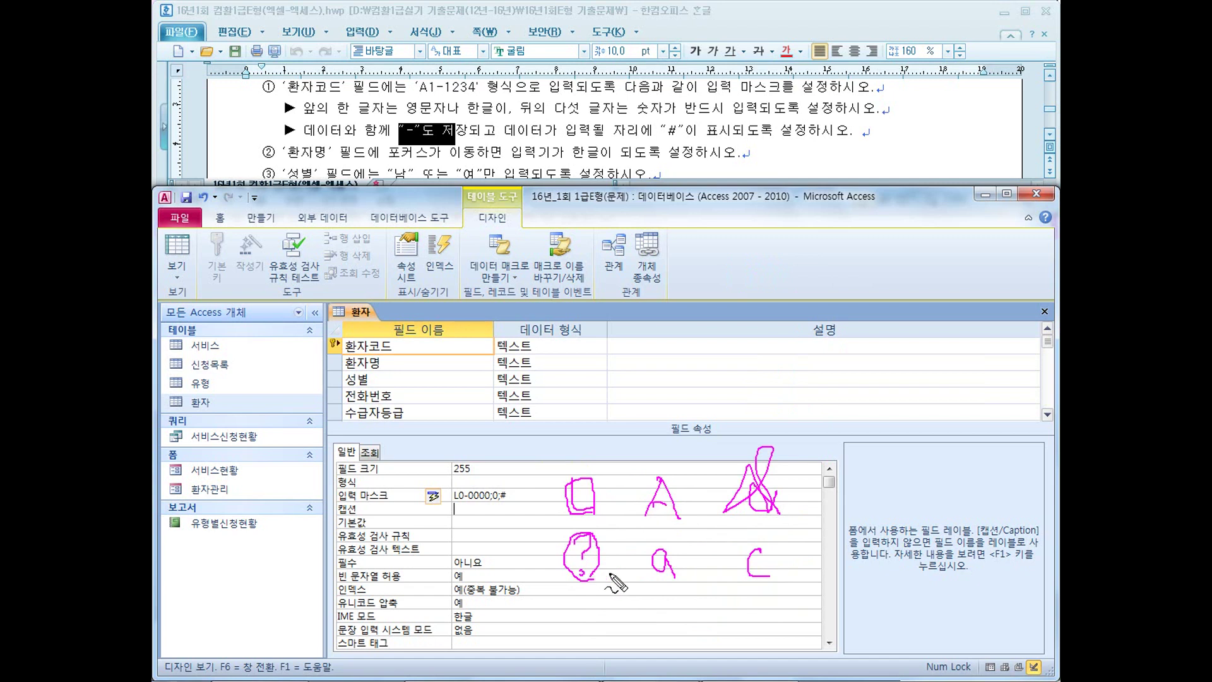
{"action": "mouse_move", "coordinate": [647, 519]}
{"action": "left_mouse_down"}
{"action": "mouse_move", "coordinate": [669, 519]}
{"action": "mouse_move", "coordinate": [649, 568]}
{"action": "mouse_move", "coordinate": [679, 571]}
{"action": "left_mouse_up"}
{"action": "mouse_move", "coordinate": [748, 519]}
{"action": "left_mouse_down"}
{"action": "mouse_move", "coordinate": [768, 519]}
{"action": "mouse_move", "coordinate": [767, 587]}
{"action": "mouse_move", "coordinate": [758, 536]}
{"action": "mouse_move", "coordinate": [742, 570]}
{"action": "left_mouse_up"}
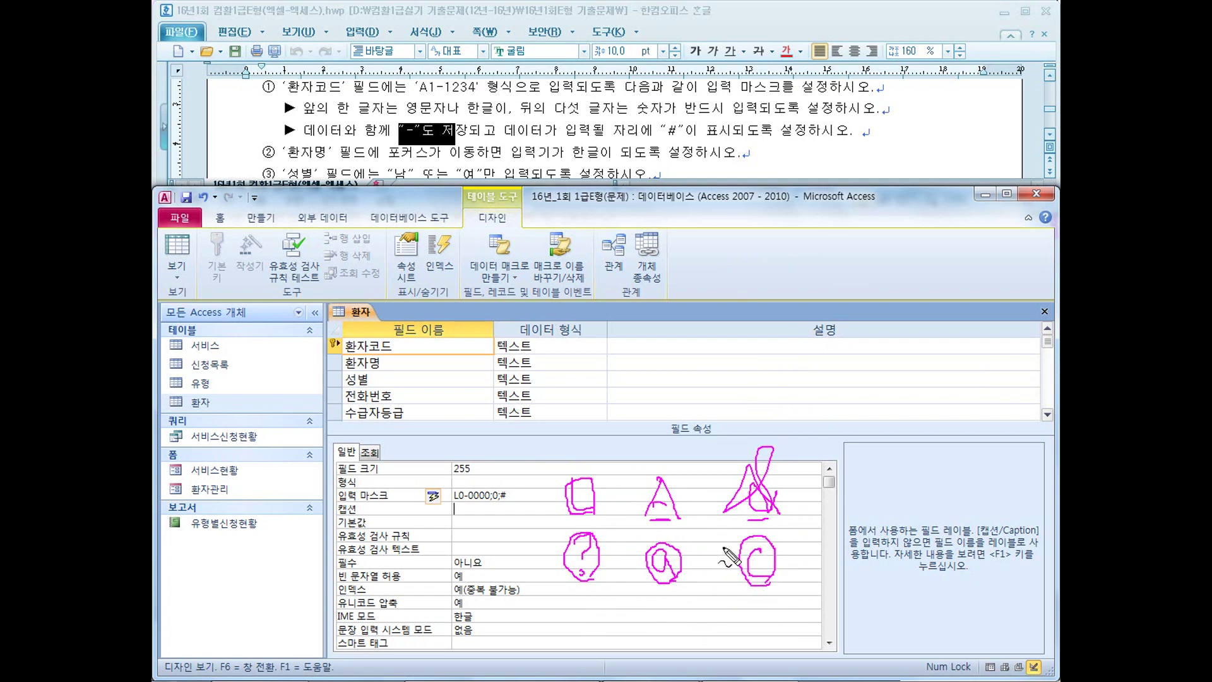
{"action": "key", "text": "Escape"}
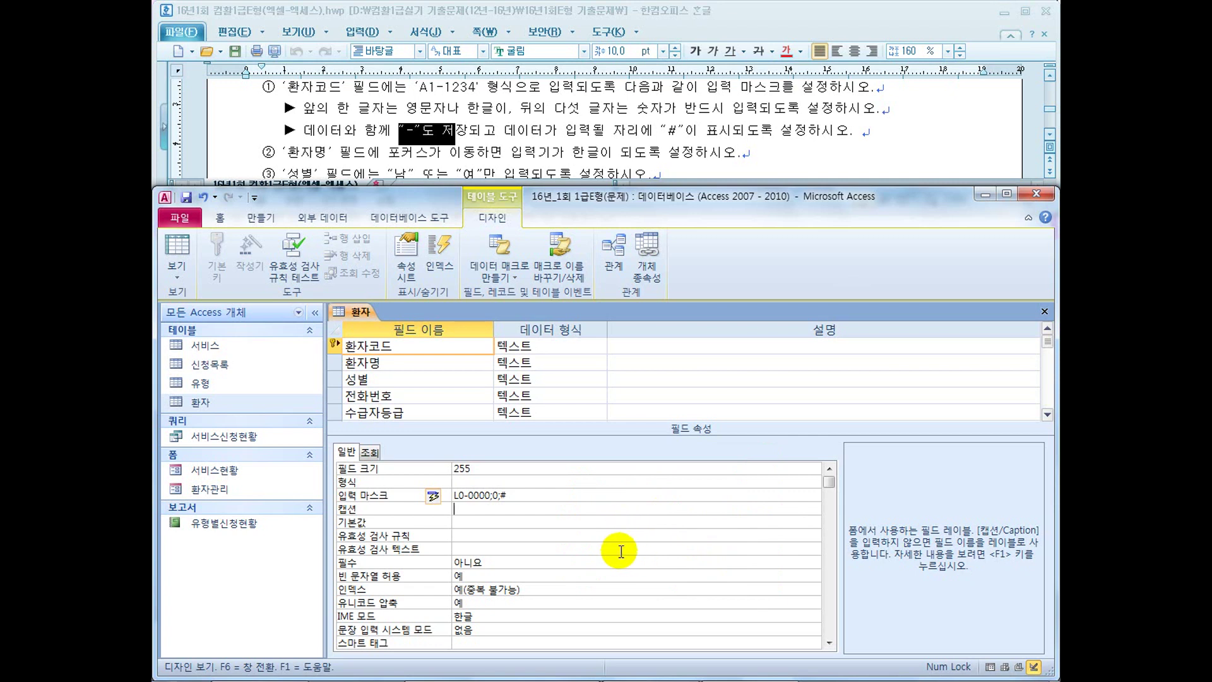
Save the 환자 table design and check the 환자코드 input mask on a new record in Datasheet view
{"action": "left_click", "coordinate": [526, 498]}
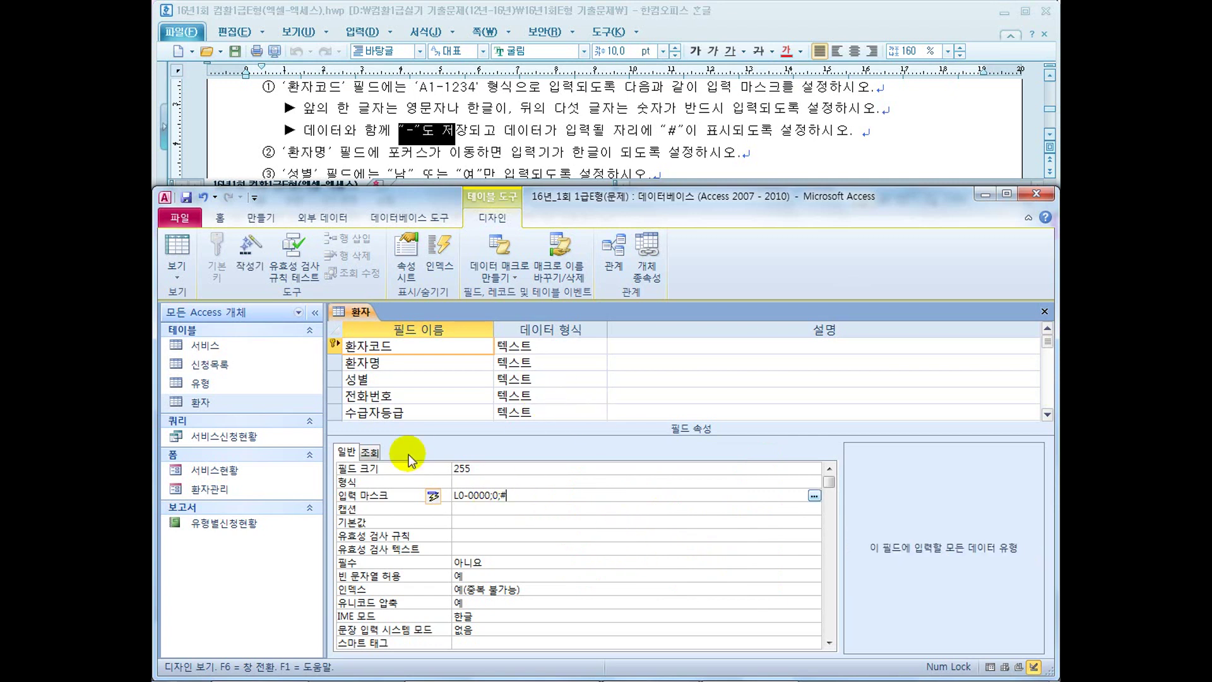
{"action": "left_click", "coordinate": [166, 253]}
{"action": "left_click", "coordinate": [555, 388]}
{"action": "scroll", "coordinate": [463, 471], "scroll_direction": "down", "scroll_amount": 10}
{"action": "scroll", "coordinate": [463, 470], "scroll_direction": "down", "scroll_amount": 10}
{"action": "left_click", "coordinate": [363, 418]}
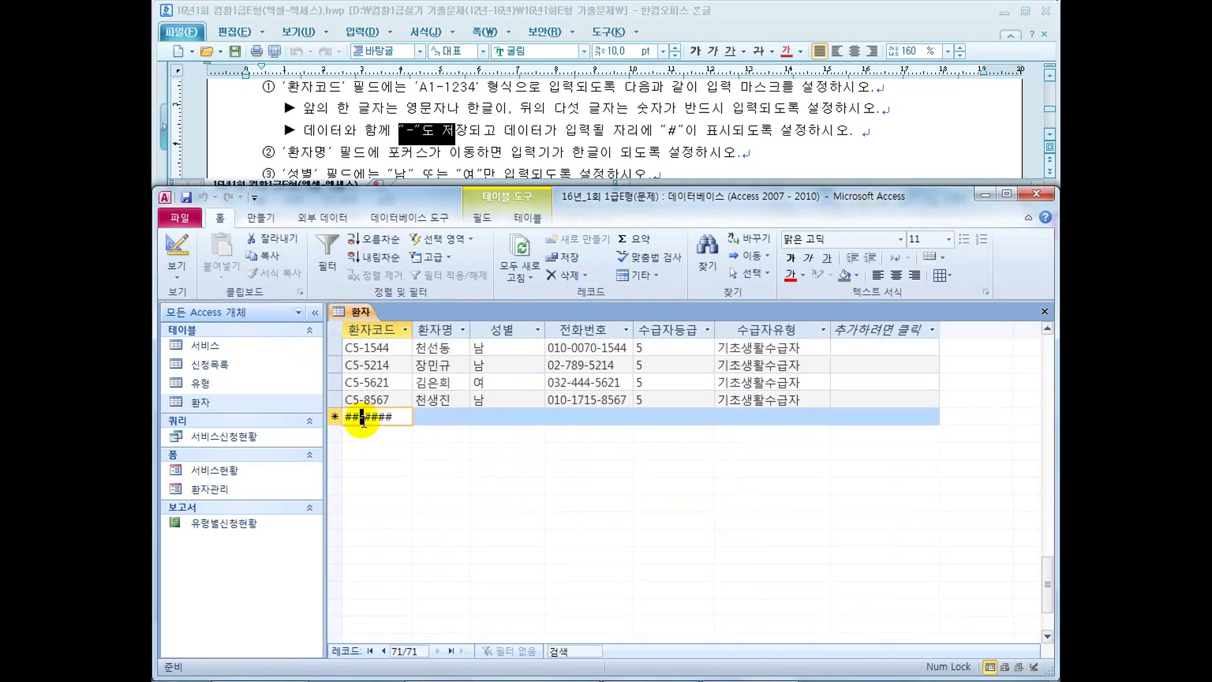
{"action": "left_click", "coordinate": [349, 419]}
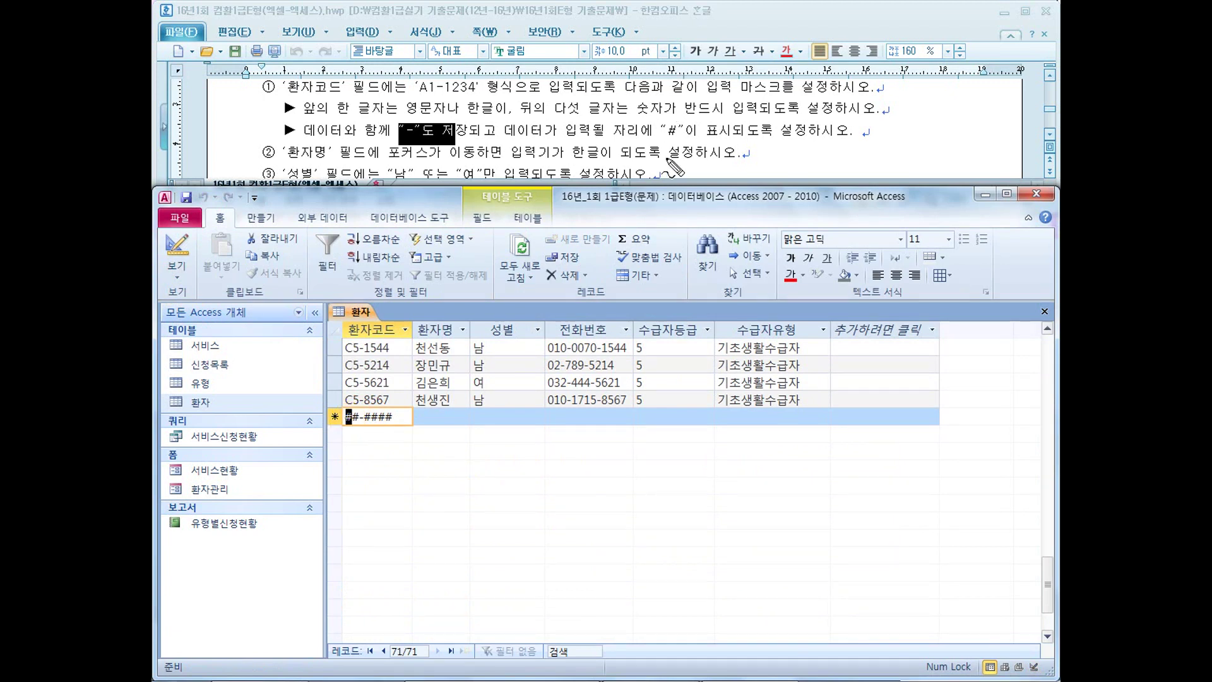
{"action": "left_click_drag", "start_coordinate": [671, 139], "coordinate": [679, 138]}
{"action": "left_click_drag", "start_coordinate": [780, 157], "coordinate": [764, 179]}
{"action": "left_click_drag", "start_coordinate": [765, 157], "coordinate": [773, 178]}
{"action": "left_click_drag", "start_coordinate": [764, 165], "coordinate": [834, 166]}
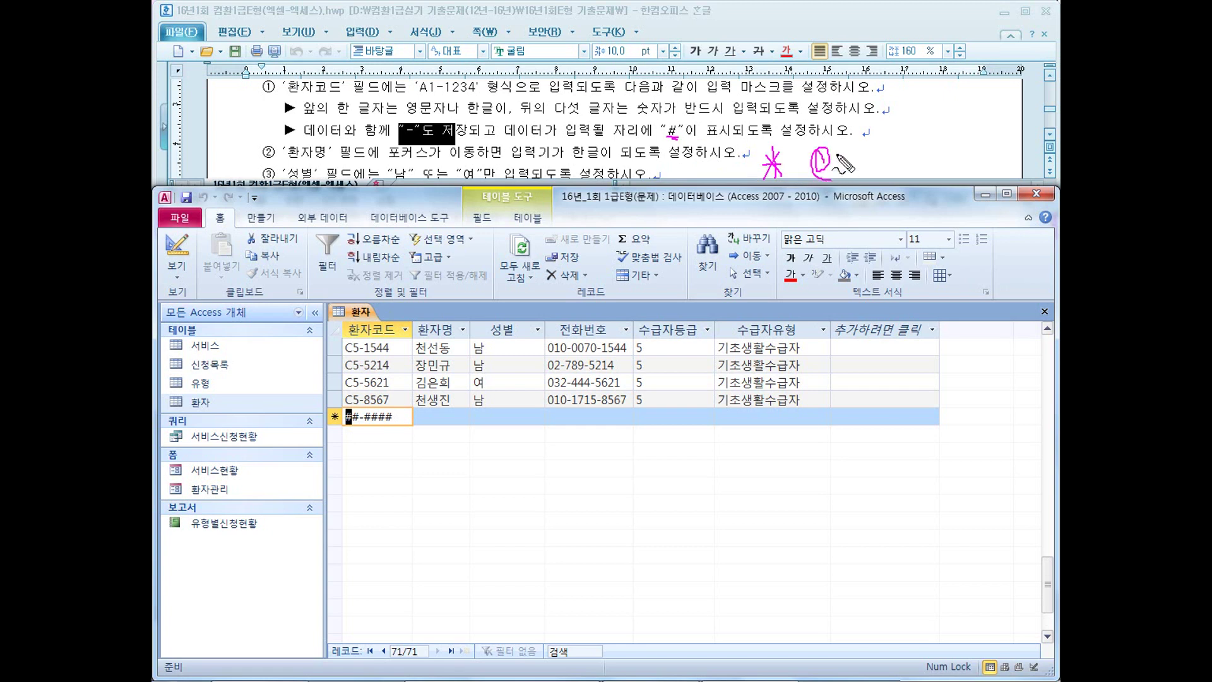
{"action": "right_click", "coordinate": [844, 165]}
{"action": "left_click", "coordinate": [236, 345]}
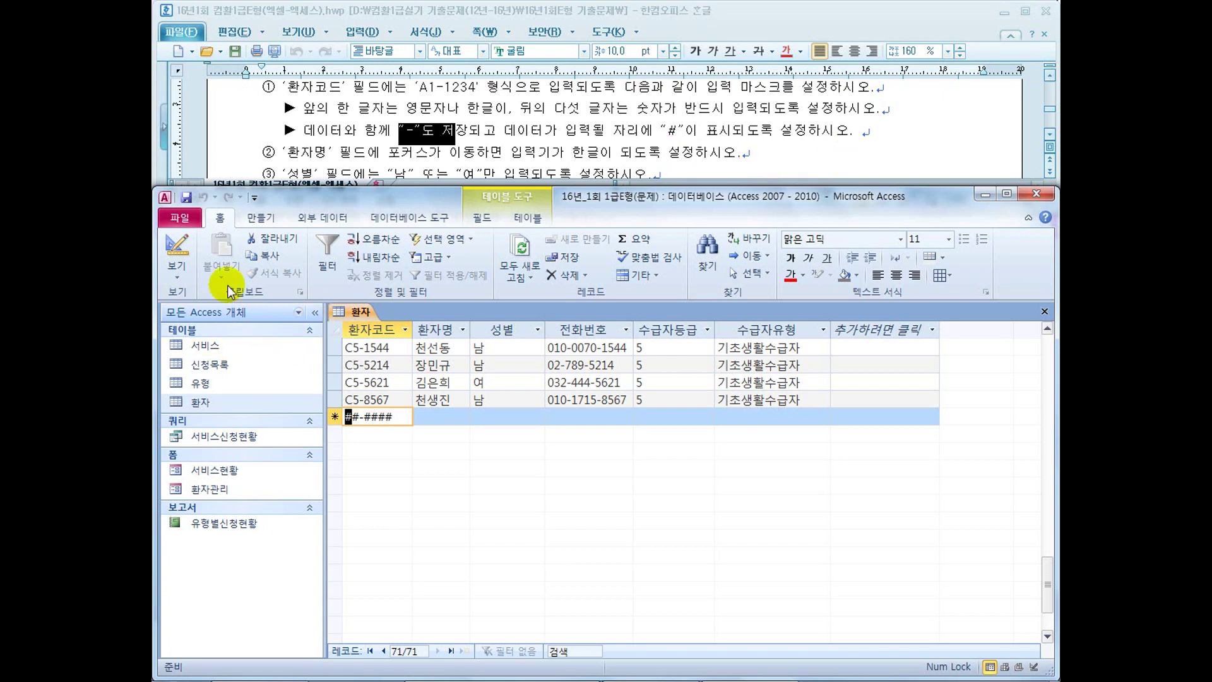
Return the 환자 table to Design view and check the placeholder character in the 환자코드 input mask
{"action": "left_click", "coordinate": [179, 249]}
{"action": "left_click", "coordinate": [506, 495]}
{"action": "left_click_drag", "start_coordinate": [506, 496], "coordinate": [503, 496]}
{"action": "left_click", "coordinate": [510, 496]}
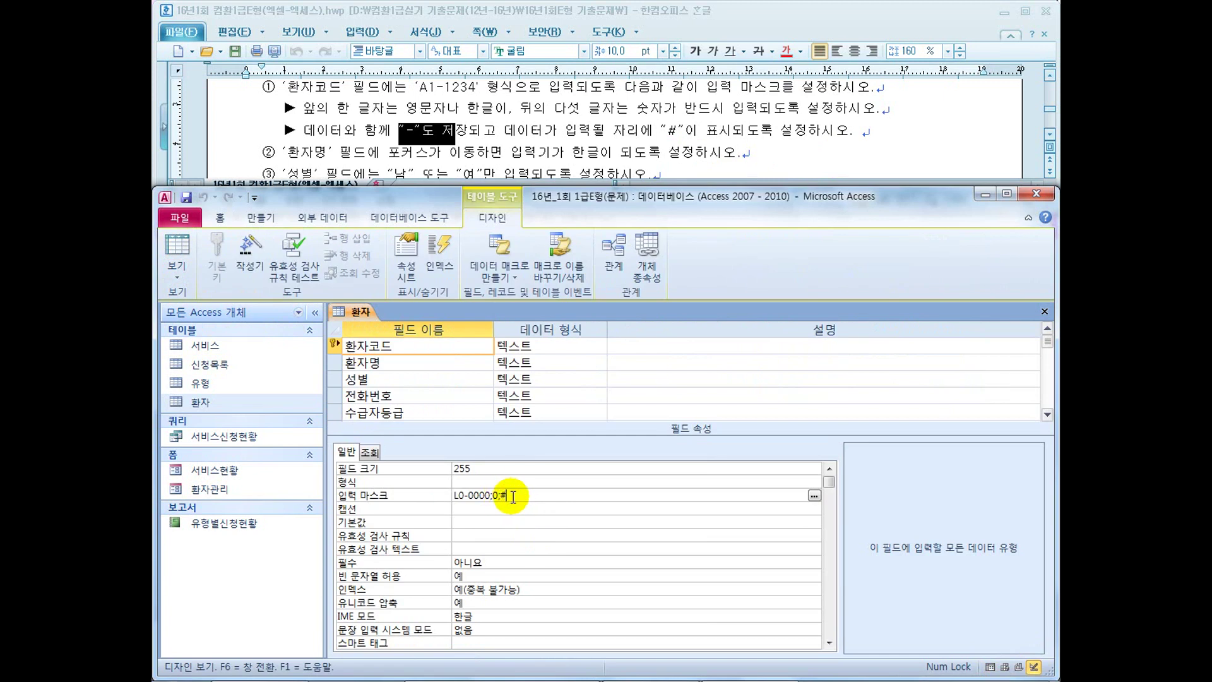
Set the 환자명 field's IME mode to 한글, following requirement ② in the exam document
{"action": "left_click", "coordinate": [299, 152]}
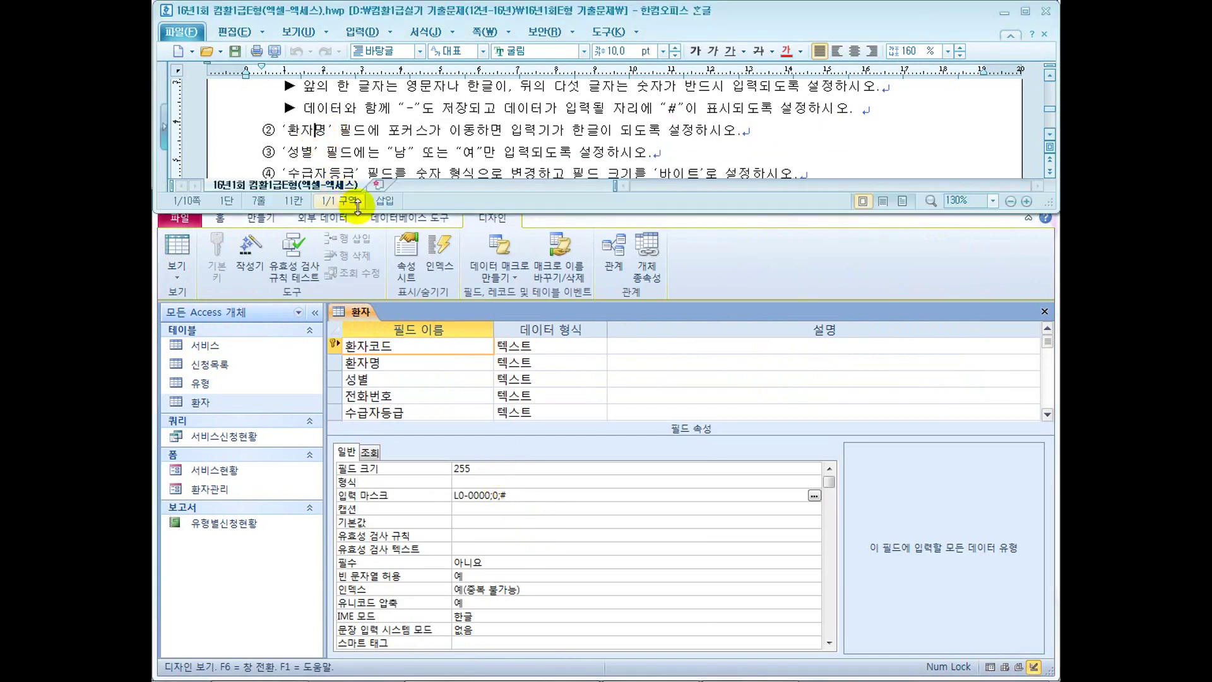
{"action": "left_click_drag", "start_coordinate": [415, 130], "coordinate": [655, 130]}
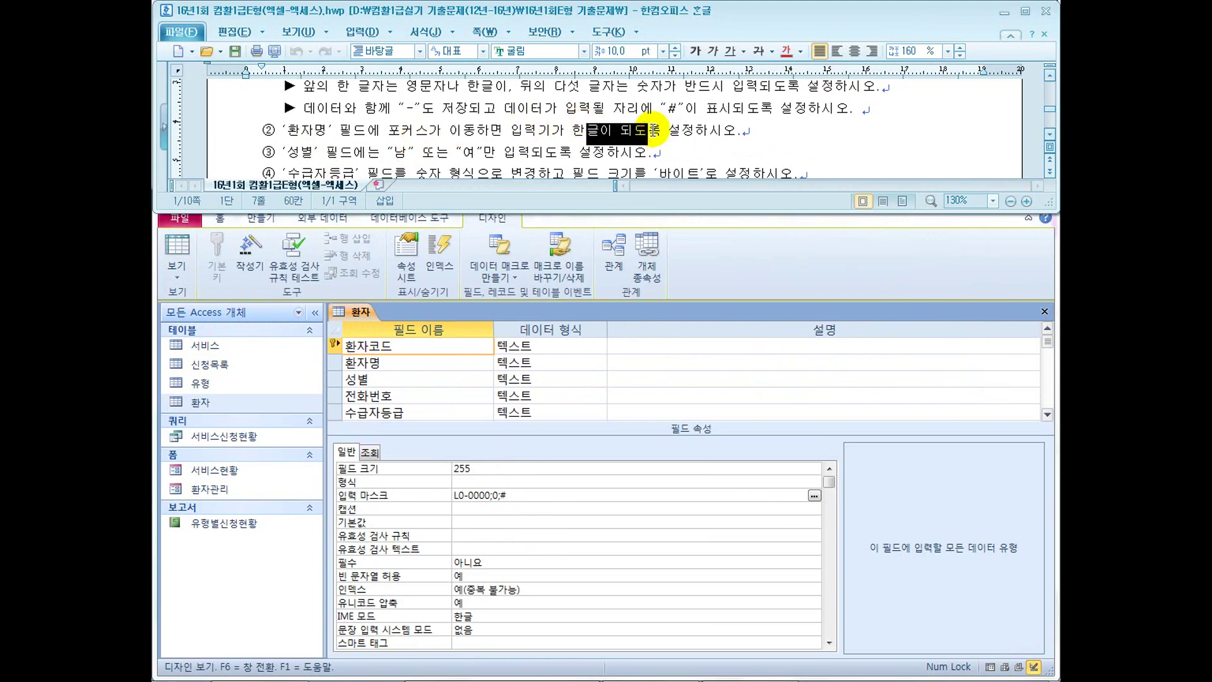
{"action": "left_click", "coordinate": [392, 363]}
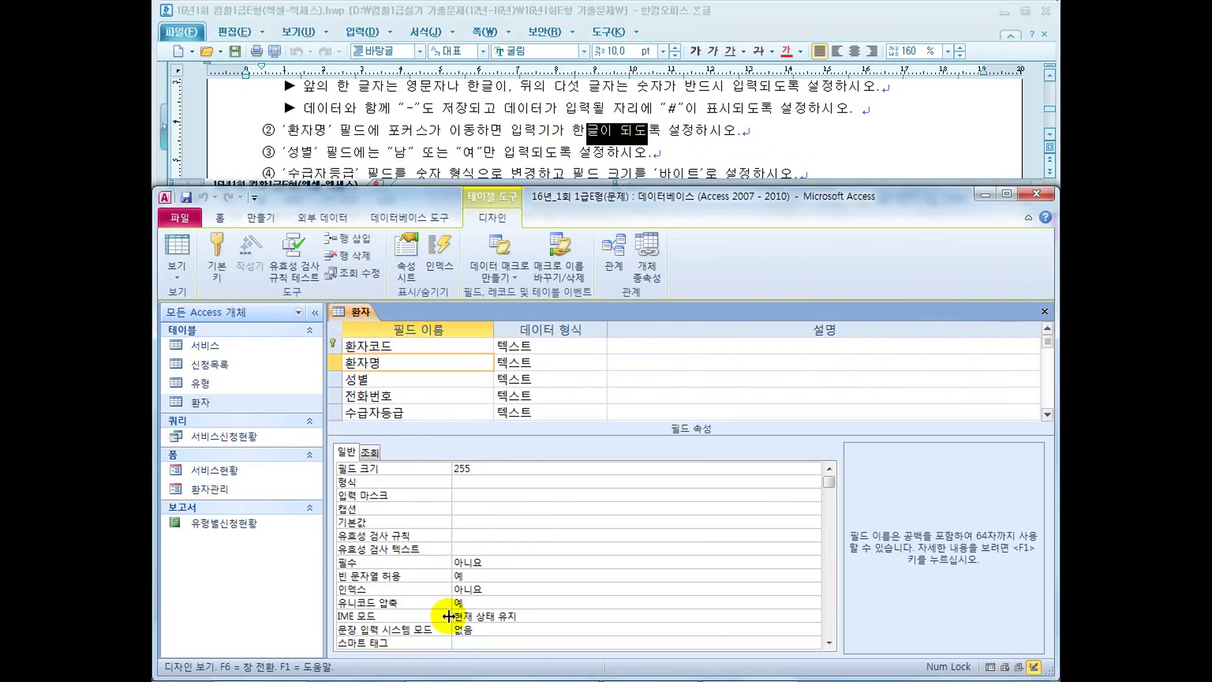
{"action": "left_click", "coordinate": [515, 616]}
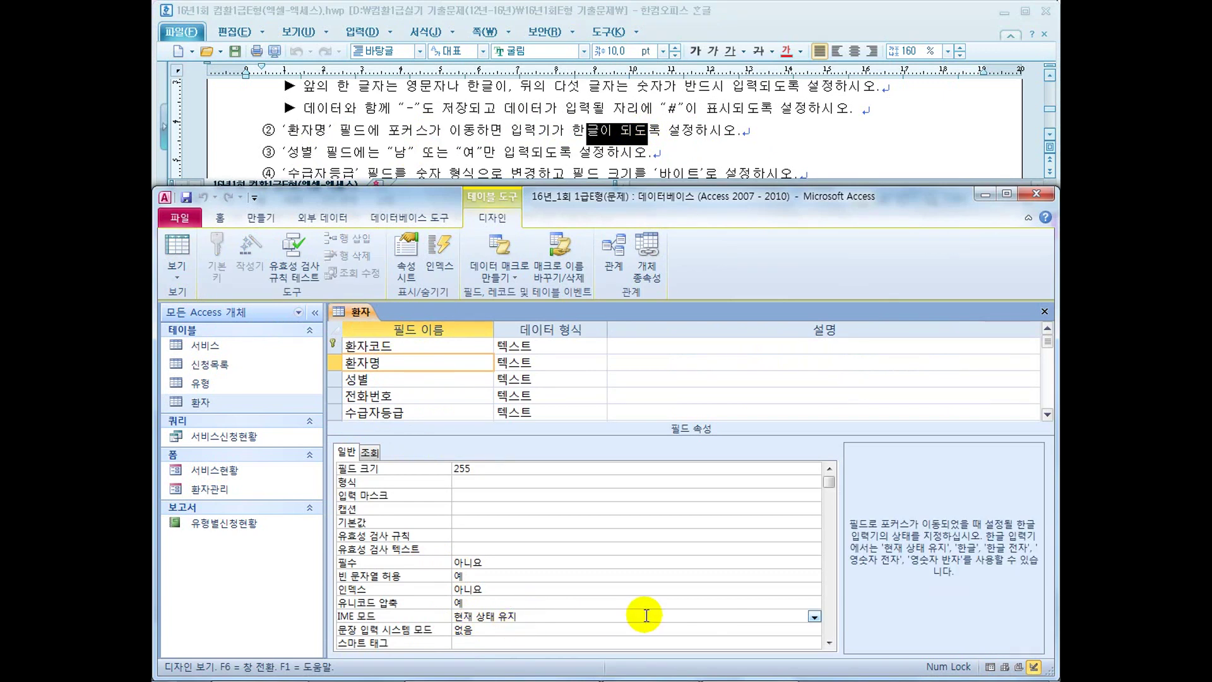
{"action": "left_click", "coordinate": [814, 617]}
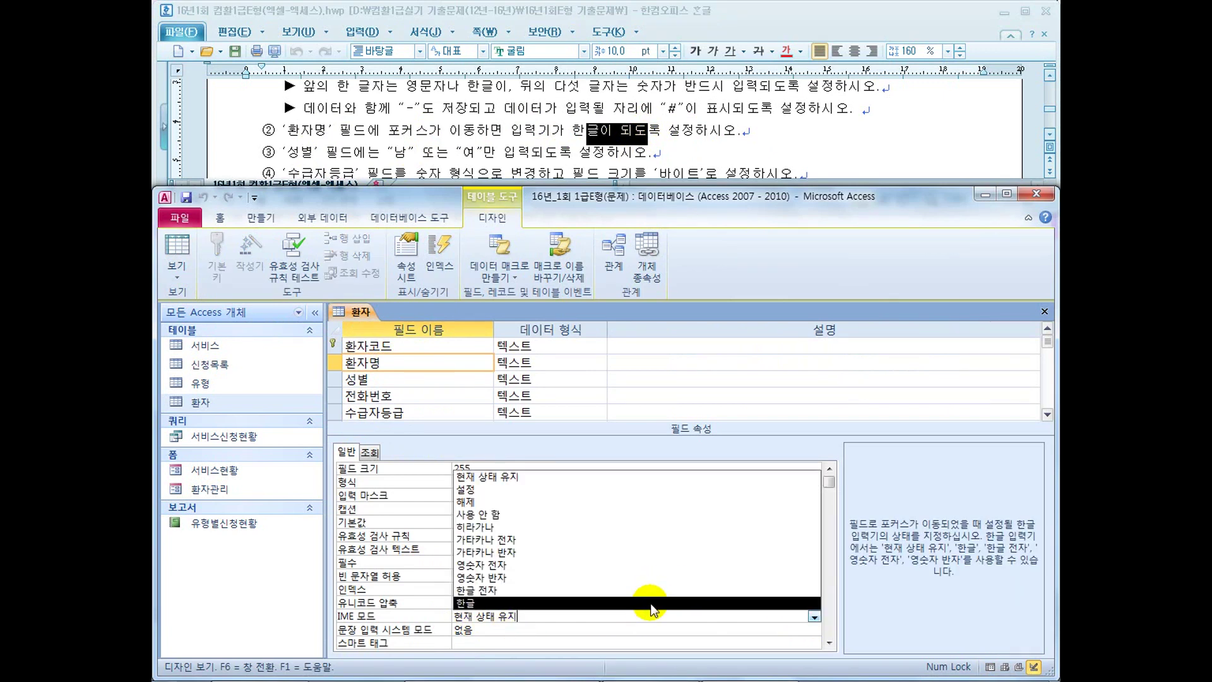
{"action": "left_click", "coordinate": [652, 605]}
{"action": "left_click", "coordinate": [529, 617]}
Select the 성별 field in the 환자 table design and read its requirement ③ in the exam document
{"action": "left_click_drag", "start_coordinate": [322, 153], "coordinate": [530, 161]}
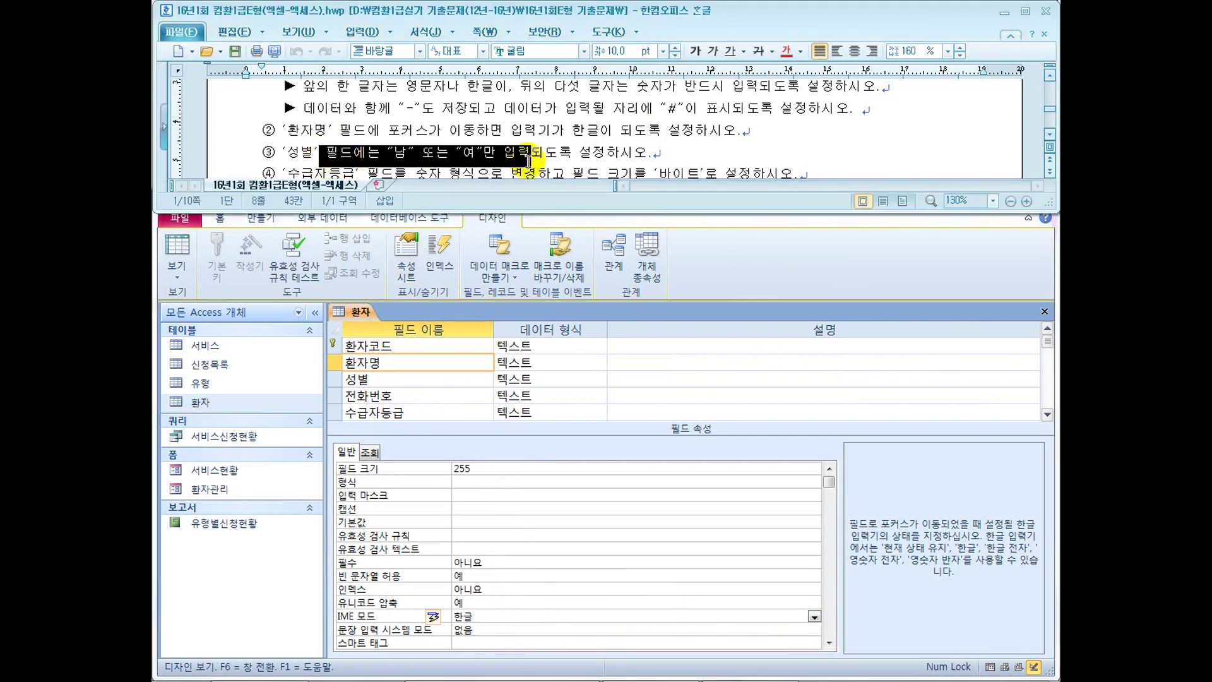
{"action": "left_click", "coordinate": [387, 379]}
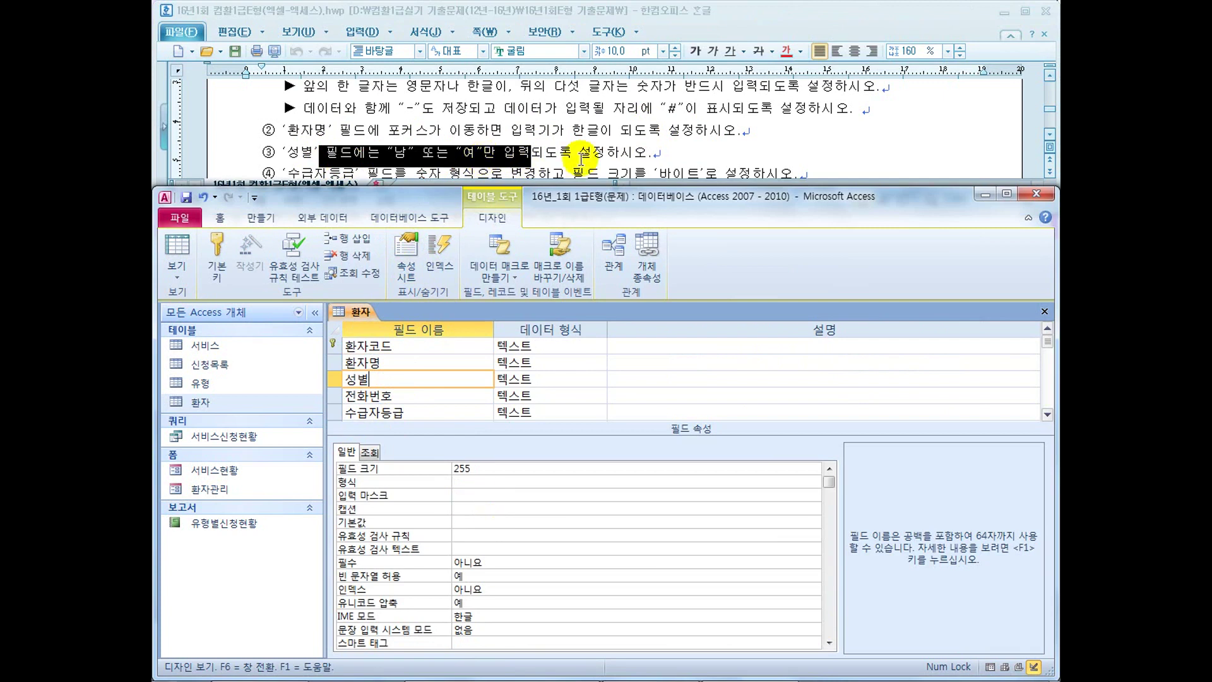
{"action": "left_click_drag", "start_coordinate": [576, 159], "coordinate": [378, 158]}
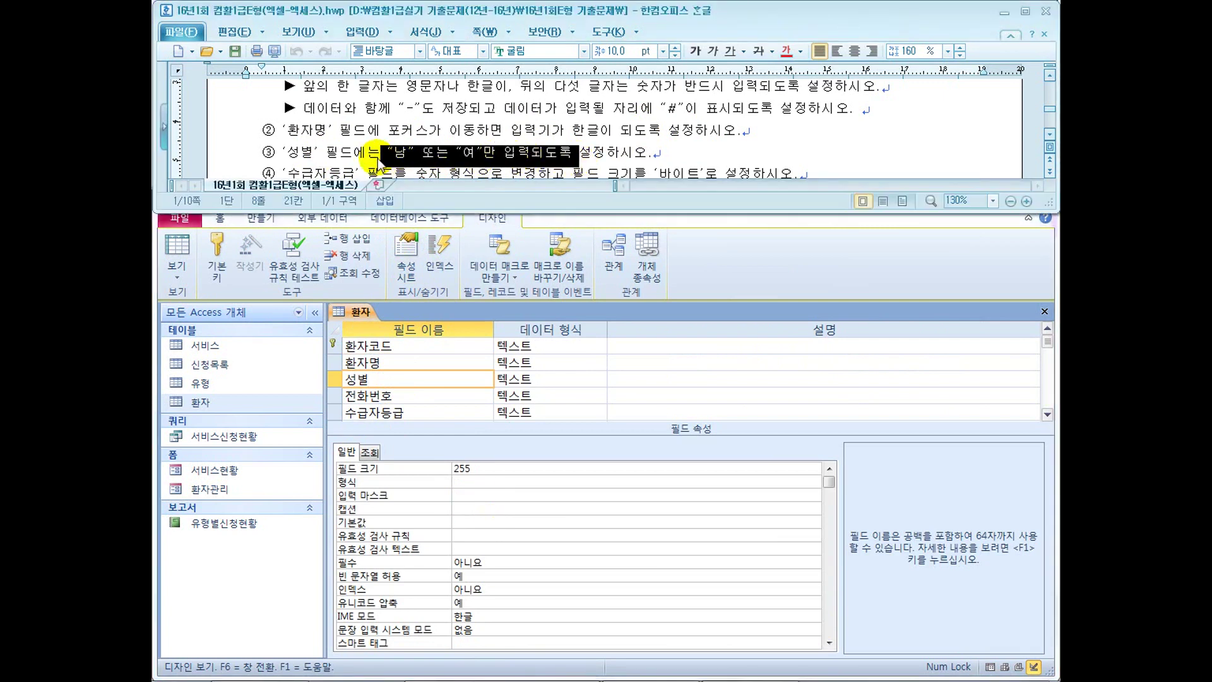
{"action": "key", "text": "ctrl+shift+d"}
{"action": "left_click_drag", "start_coordinate": [392, 165], "coordinate": [472, 167]}
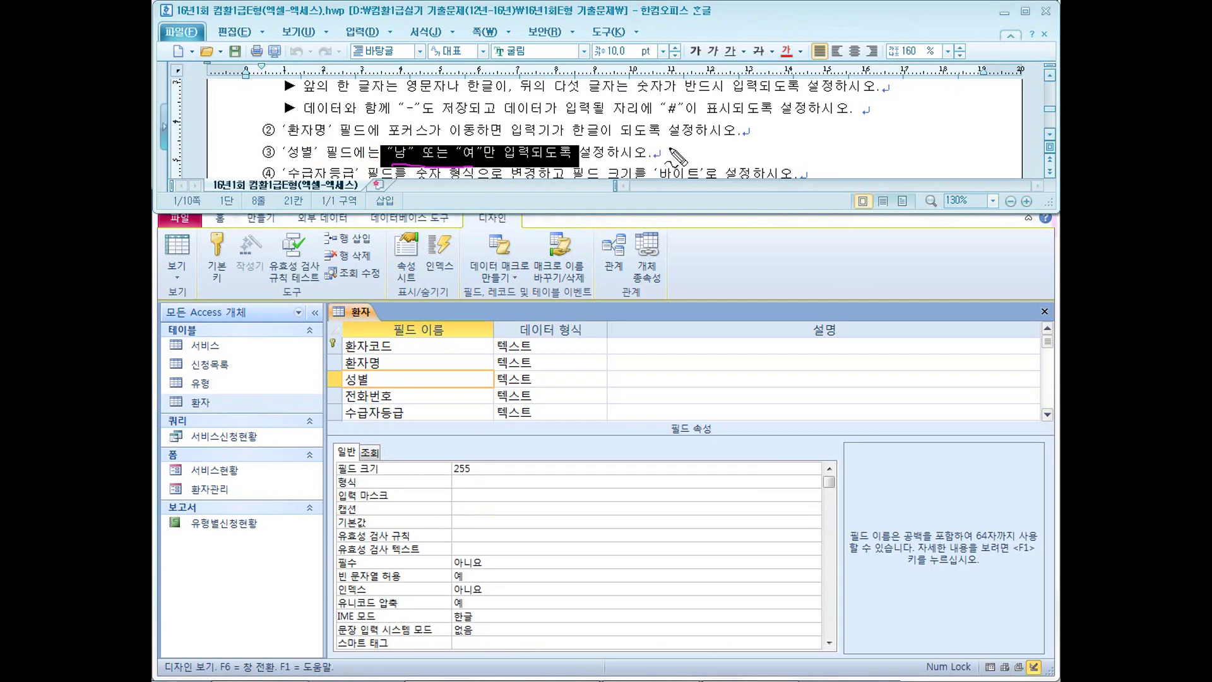
{"action": "left_click_drag", "start_coordinate": [694, 144], "coordinate": [709, 153]}
{"action": "mouse_move", "coordinate": [707, 155]}
{"action": "left_mouse_down"}
{"action": "mouse_move", "coordinate": [723, 147]}
{"action": "mouse_move", "coordinate": [727, 164]}
{"action": "left_mouse_up"}
{"action": "left_click_drag", "start_coordinate": [815, 140], "coordinate": [835, 150]}
{"action": "mouse_move", "coordinate": [820, 153]}
{"action": "left_mouse_down"}
{"action": "mouse_move", "coordinate": [818, 166]}
{"action": "mouse_move", "coordinate": [842, 139]}
{"action": "left_mouse_up"}
{"action": "left_click_drag", "start_coordinate": [839, 146], "coordinate": [852, 161]}
{"action": "left_click_drag", "start_coordinate": [857, 152], "coordinate": [866, 150]}
{"action": "left_click_drag", "start_coordinate": [866, 144], "coordinate": [867, 163]}
{"action": "mouse_move", "coordinate": [774, 134]}
{"action": "left_mouse_down"}
{"action": "mouse_move", "coordinate": [761, 169]}
{"action": "mouse_move", "coordinate": [727, 178]}
{"action": "left_mouse_up"}
{"action": "mouse_move", "coordinate": [701, 250]}
{"action": "left_mouse_down"}
{"action": "mouse_move", "coordinate": [762, 270]}
{"action": "mouse_move", "coordinate": [764, 254]}
{"action": "left_mouse_up"}
{"action": "mouse_move", "coordinate": [797, 245]}
{"action": "left_mouse_down"}
{"action": "mouse_move", "coordinate": [788, 265]}
{"action": "mouse_move", "coordinate": [816, 264]}
{"action": "left_mouse_up"}
{"action": "mouse_move", "coordinate": [705, 303]}
{"action": "left_mouse_down"}
{"action": "mouse_move", "coordinate": [758, 329]}
{"action": "mouse_move", "coordinate": [832, 308]}
{"action": "mouse_move", "coordinate": [814, 331]}
{"action": "left_mouse_up"}
{"action": "left_click_drag", "start_coordinate": [768, 325], "coordinate": [821, 343]}
{"action": "mouse_move", "coordinate": [745, 344]}
{"action": "left_mouse_down"}
{"action": "mouse_move", "coordinate": [840, 297]}
{"action": "mouse_move", "coordinate": [792, 323]}
{"action": "left_mouse_up"}
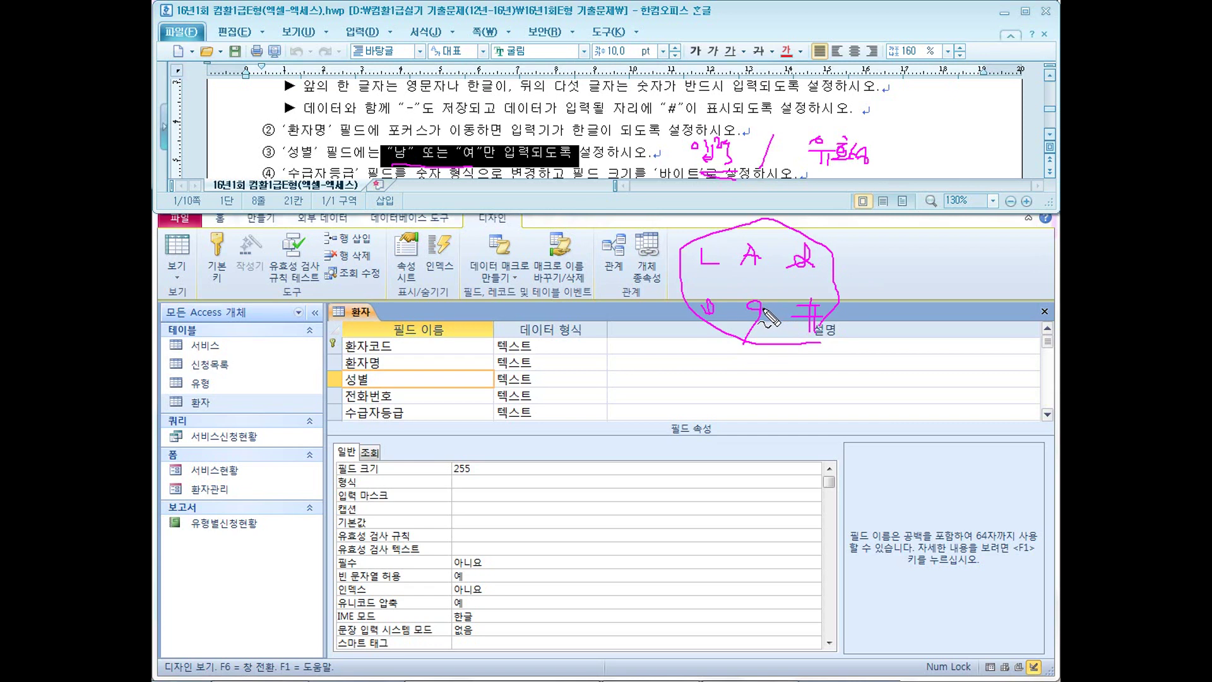
{"action": "left_click_drag", "start_coordinate": [393, 169], "coordinate": [507, 171]}
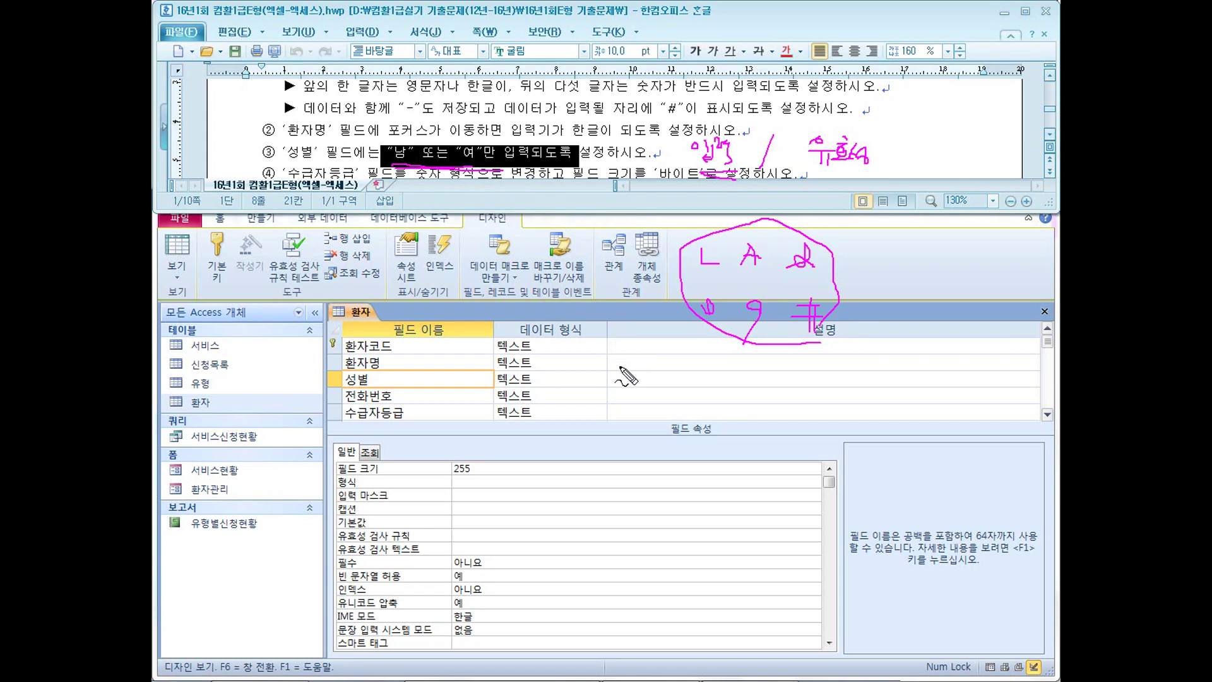
{"action": "left_click_drag", "start_coordinate": [629, 356], "coordinate": [662, 375]}
{"action": "left_click_drag", "start_coordinate": [677, 356], "coordinate": [674, 357]}
{"action": "left_click_drag", "start_coordinate": [699, 357], "coordinate": [696, 358]}
{"action": "left_click_drag", "start_coordinate": [626, 391], "coordinate": [744, 399]}
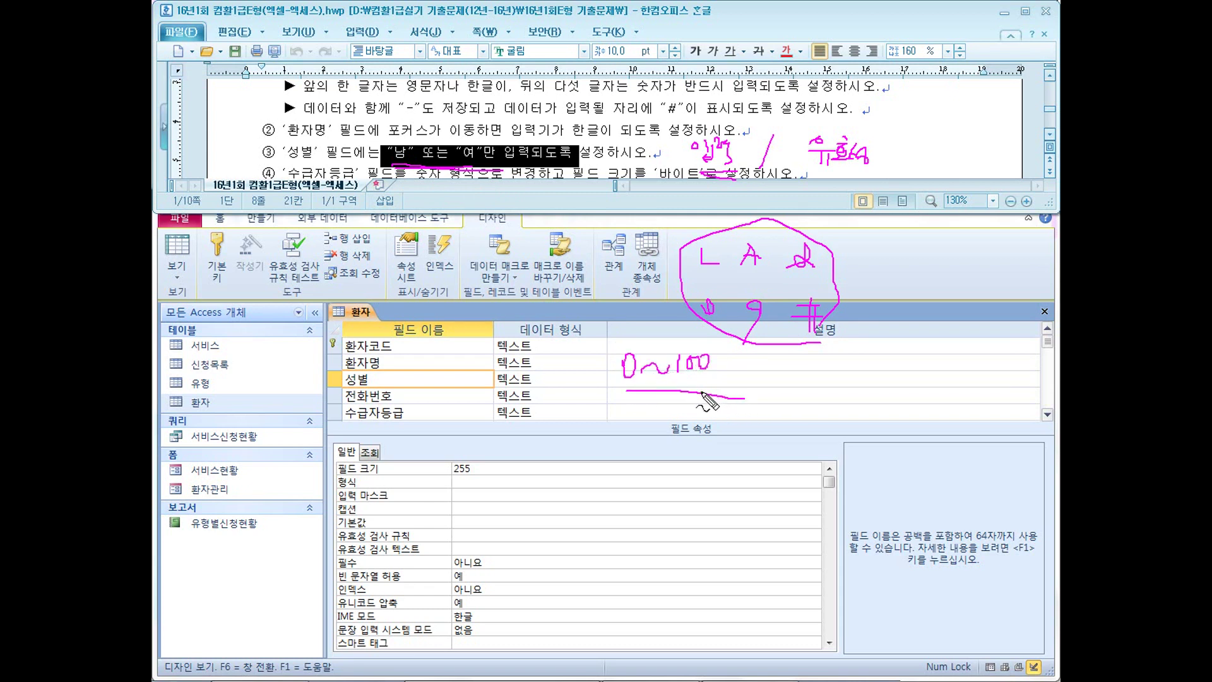
{"action": "left_click_drag", "start_coordinate": [627, 393], "coordinate": [734, 393]}
{"action": "left_click_drag", "start_coordinate": [411, 165], "coordinate": [499, 165]}
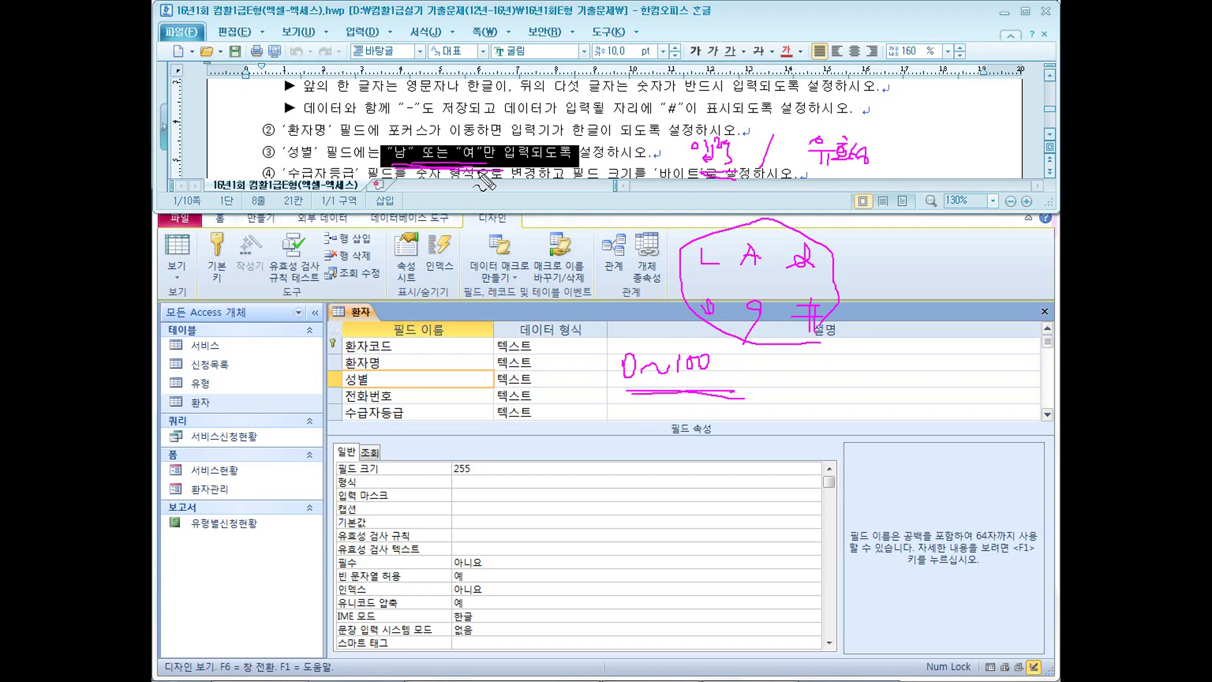
{"action": "left_click_drag", "start_coordinate": [815, 167], "coordinate": [869, 169]}
{"action": "key", "text": "Escape"}
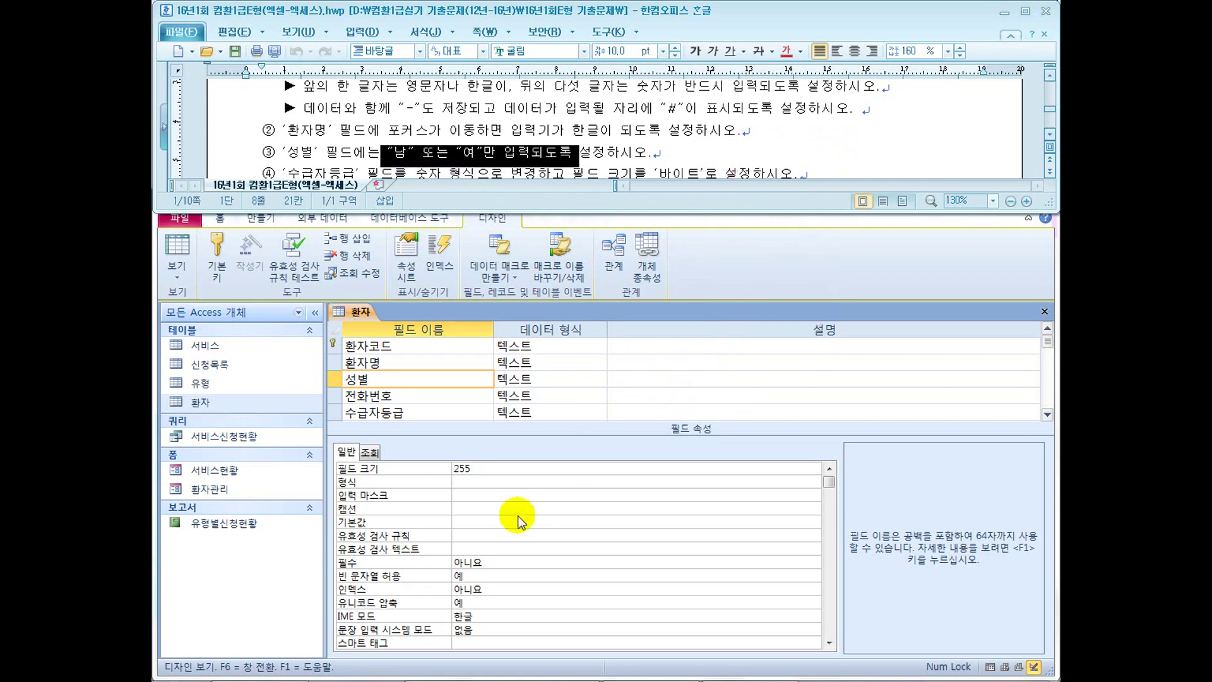
Set the 성별 field's validation rule to "남" Or "여"
{"action": "left_click", "coordinate": [472, 534]}
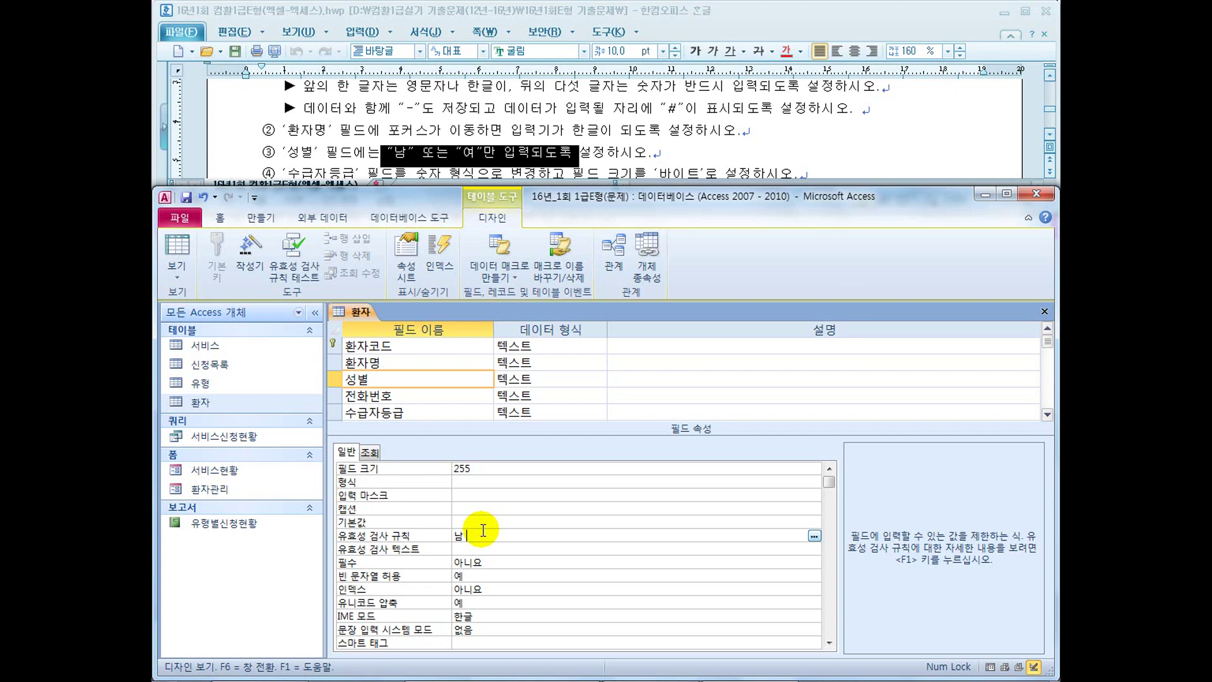
{"action": "type", "text": "여"}
{"action": "key", "text": "Return"}
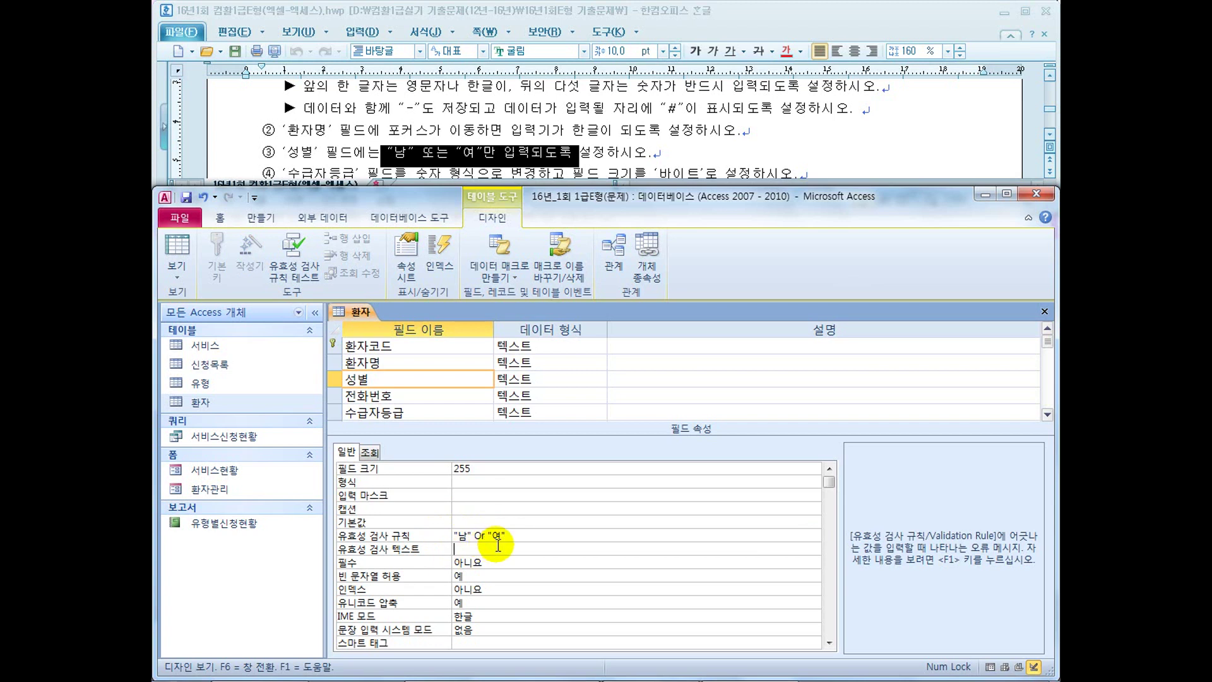
Switch to the PowerPoint answer slide to examine the alternative validation rules for 성별, and return to the Access table design
{"action": "key", "text": "super"}
{"action": "left_click", "coordinate": [554, 668]}
{"action": "scroll", "coordinate": [475, 526], "scroll_direction": "up", "scroll_amount": 1}
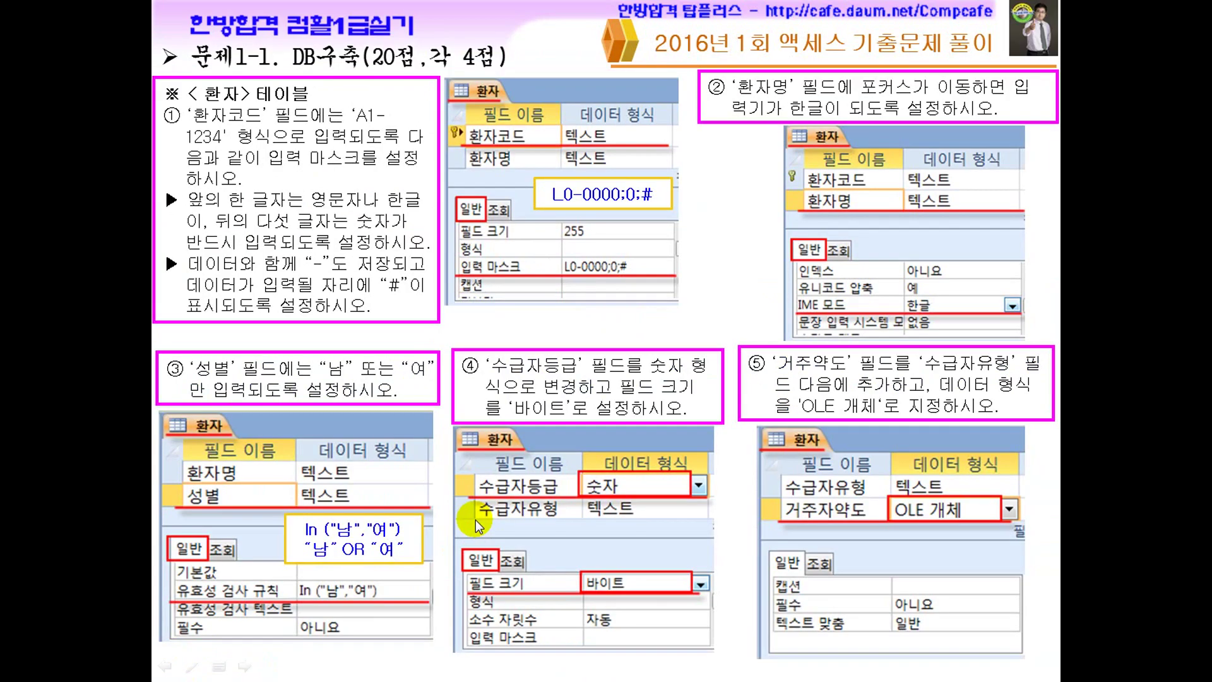
{"action": "key", "text": "ctrl+p"}
{"action": "left_click_drag", "start_coordinate": [305, 560], "coordinate": [422, 560]}
{"action": "left_click_drag", "start_coordinate": [304, 540], "coordinate": [403, 537]}
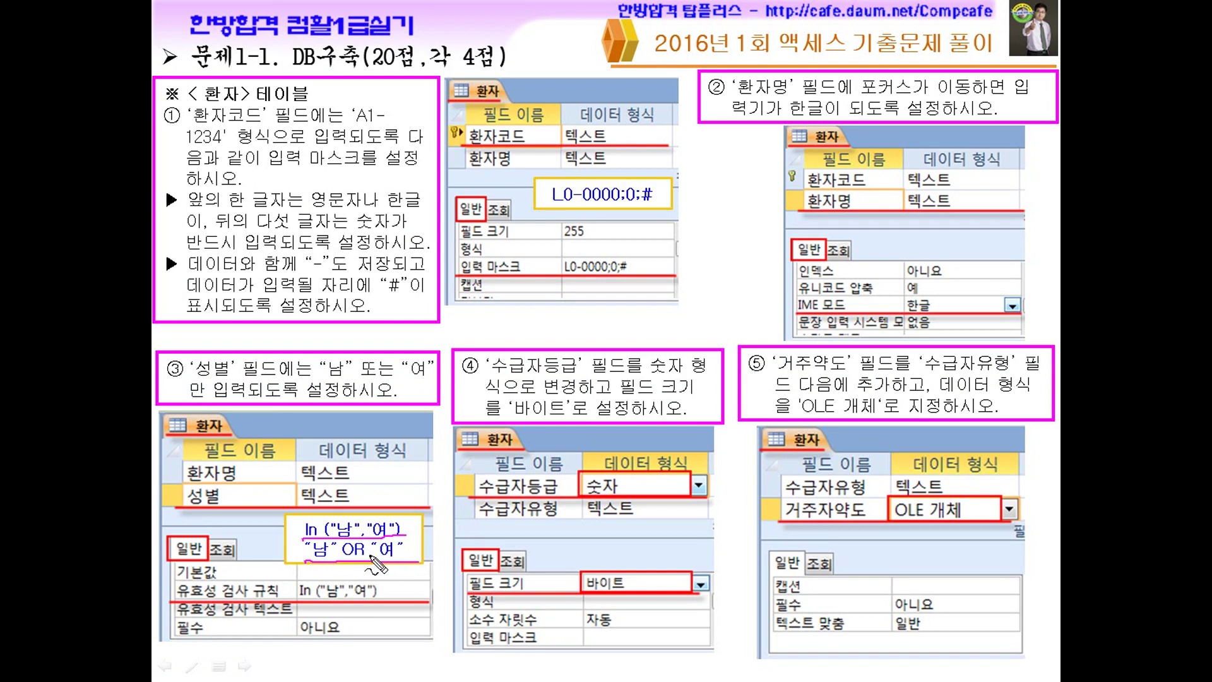
{"action": "left_click_drag", "start_coordinate": [351, 563], "coordinate": [366, 565]}
{"action": "key", "text": "Escape"}
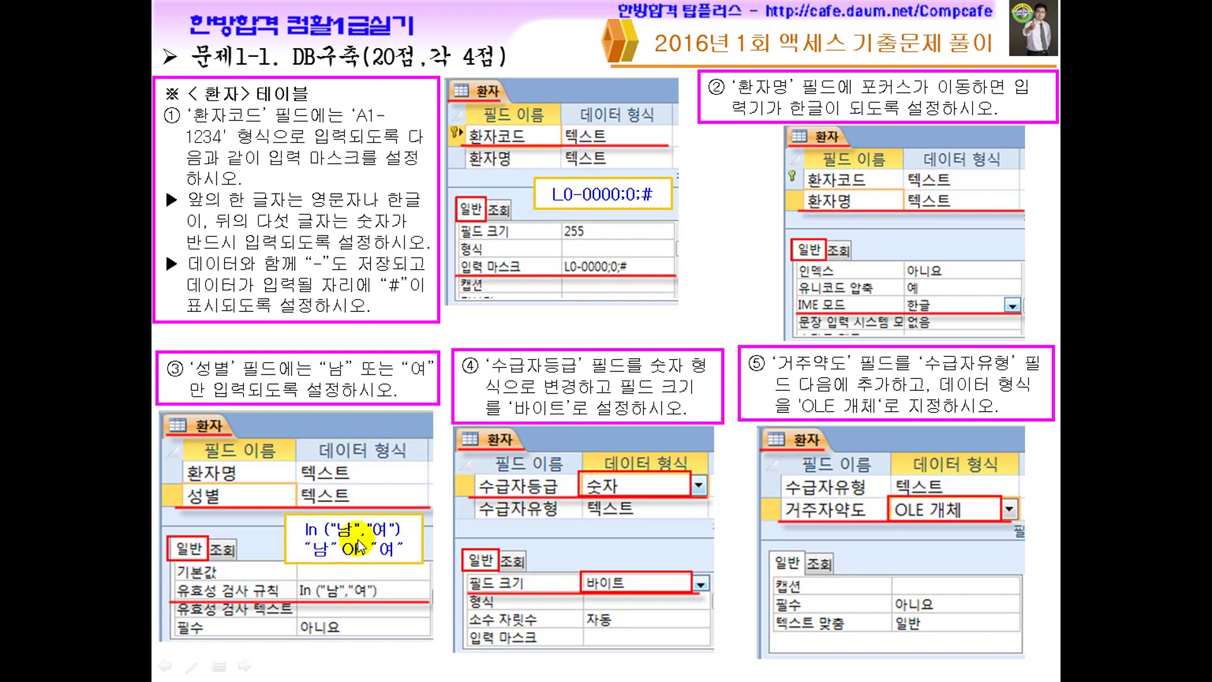
{"action": "key", "text": "super"}
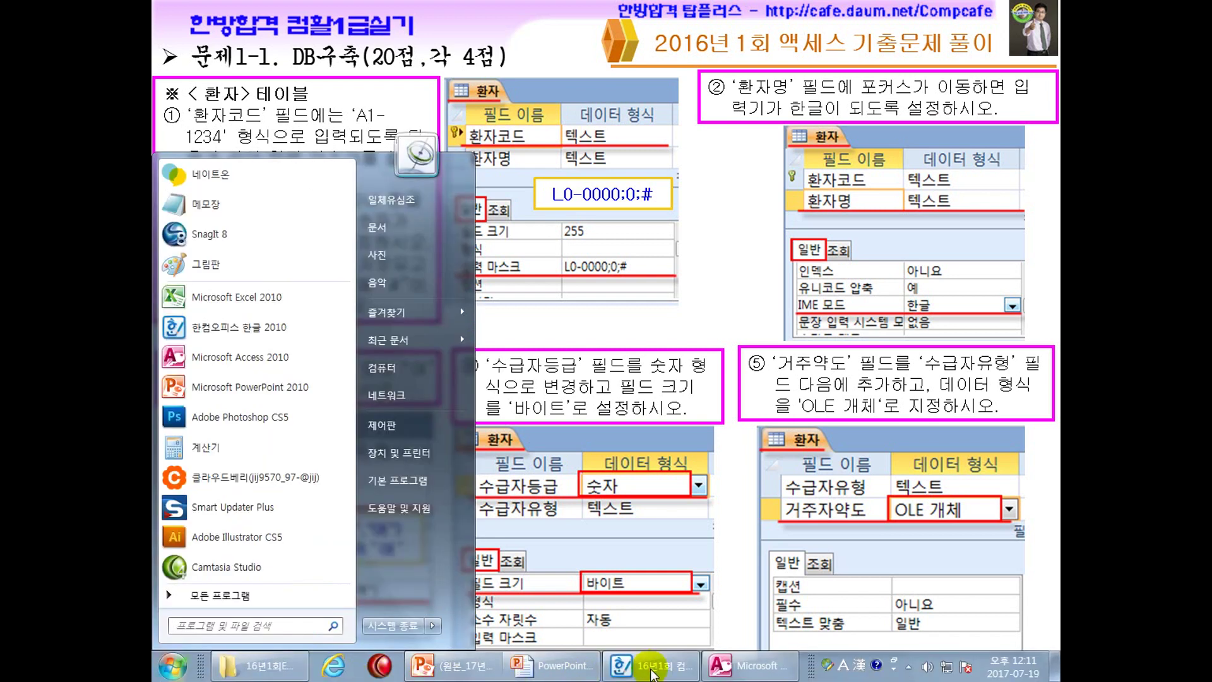
{"action": "left_click", "coordinate": [653, 666]}
{"action": "left_click", "coordinate": [725, 667]}
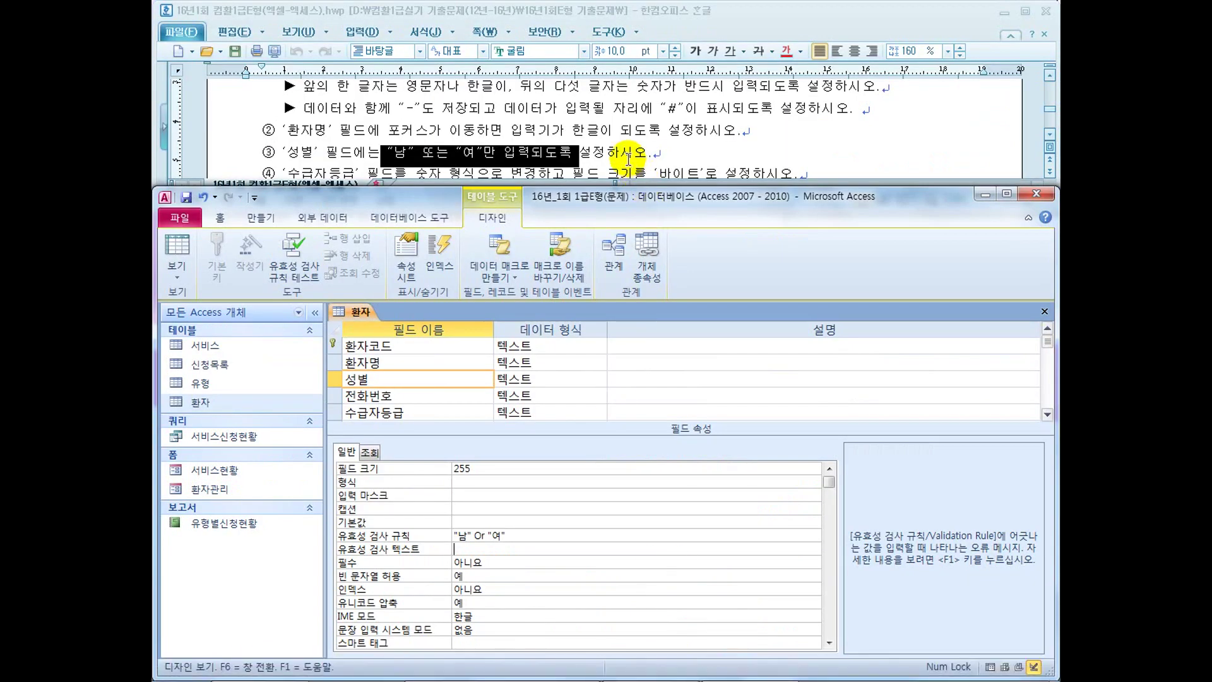
Change the 수급자등급 field's data type to 숫자, following requirement ④ in the exam document
{"action": "key", "text": "Down"}
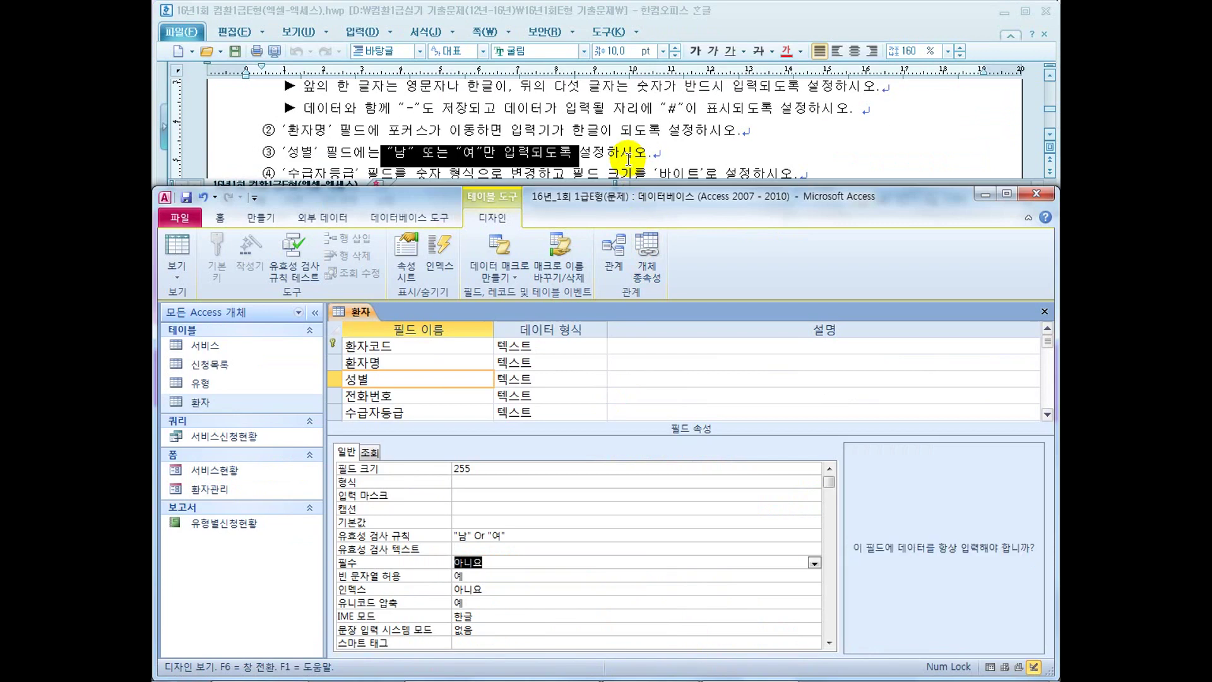
{"action": "left_click", "coordinate": [628, 144]}
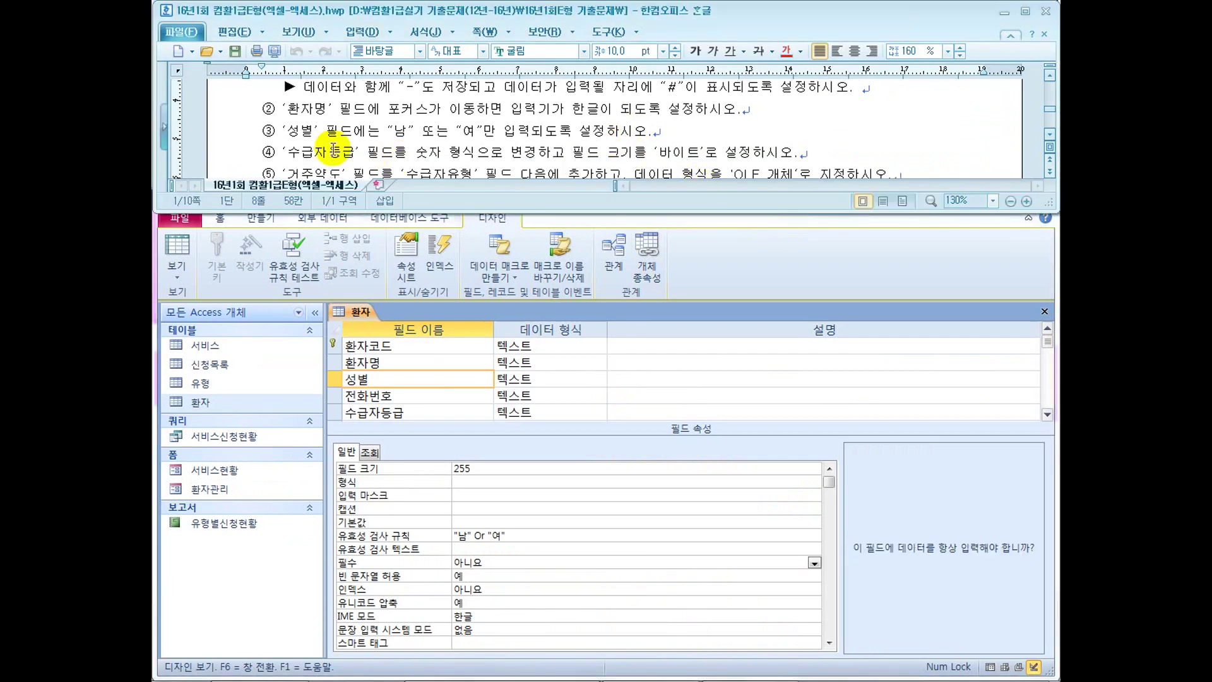
{"action": "left_click_drag", "start_coordinate": [311, 148], "coordinate": [393, 152]}
{"action": "left_click", "coordinate": [424, 414]}
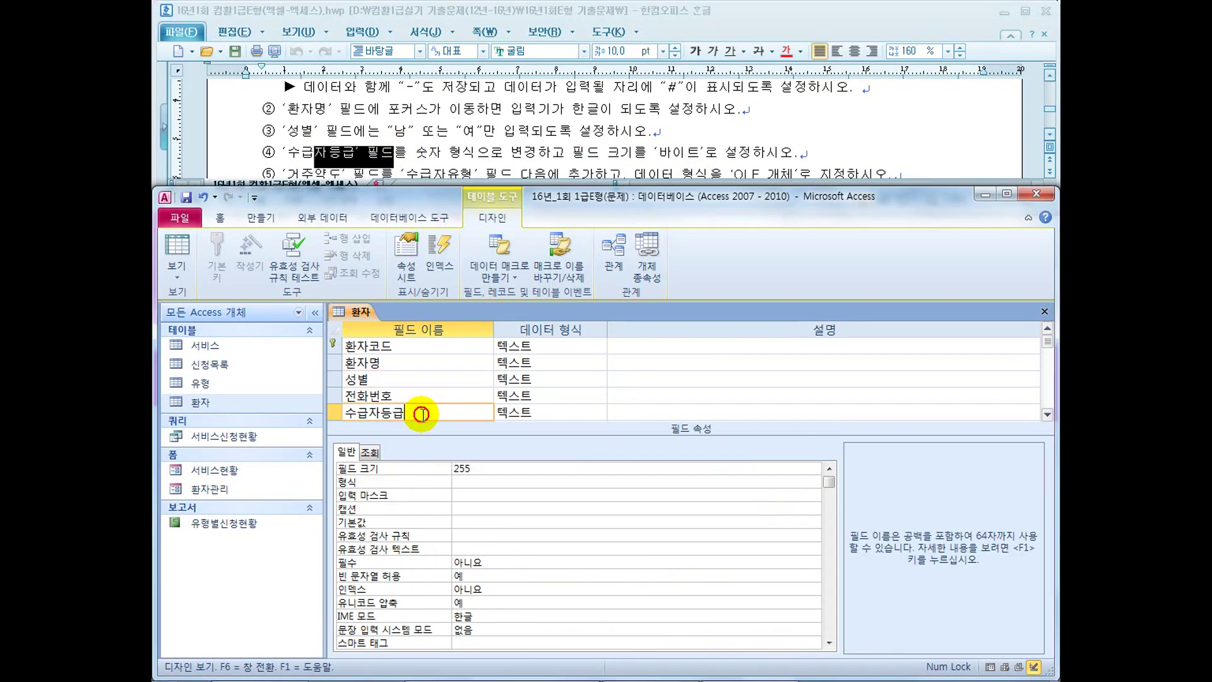
{"action": "left_click", "coordinate": [444, 152]}
{"action": "left_click_drag", "start_coordinate": [444, 153], "coordinate": [504, 152]}
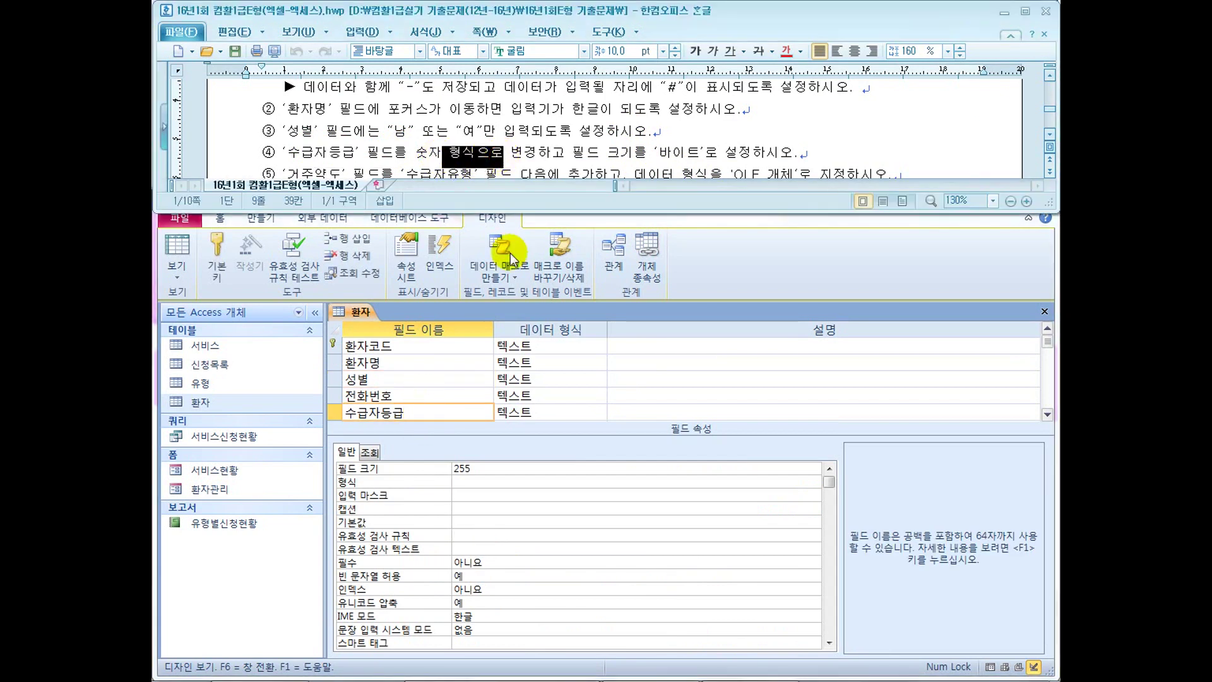
{"action": "left_click", "coordinate": [559, 412]}
{"action": "left_click", "coordinate": [600, 412]}
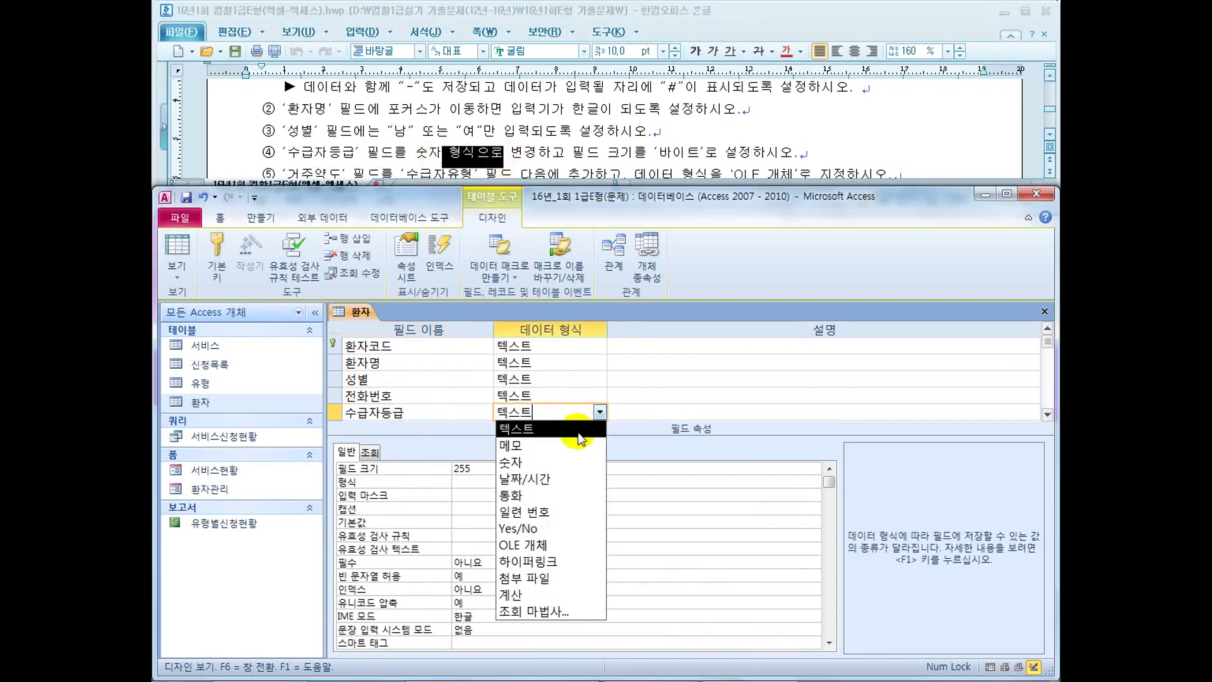
{"action": "left_click", "coordinate": [573, 467]}
Set the 수급자등급 field's size to 바이트
{"action": "left_click", "coordinate": [512, 469]}
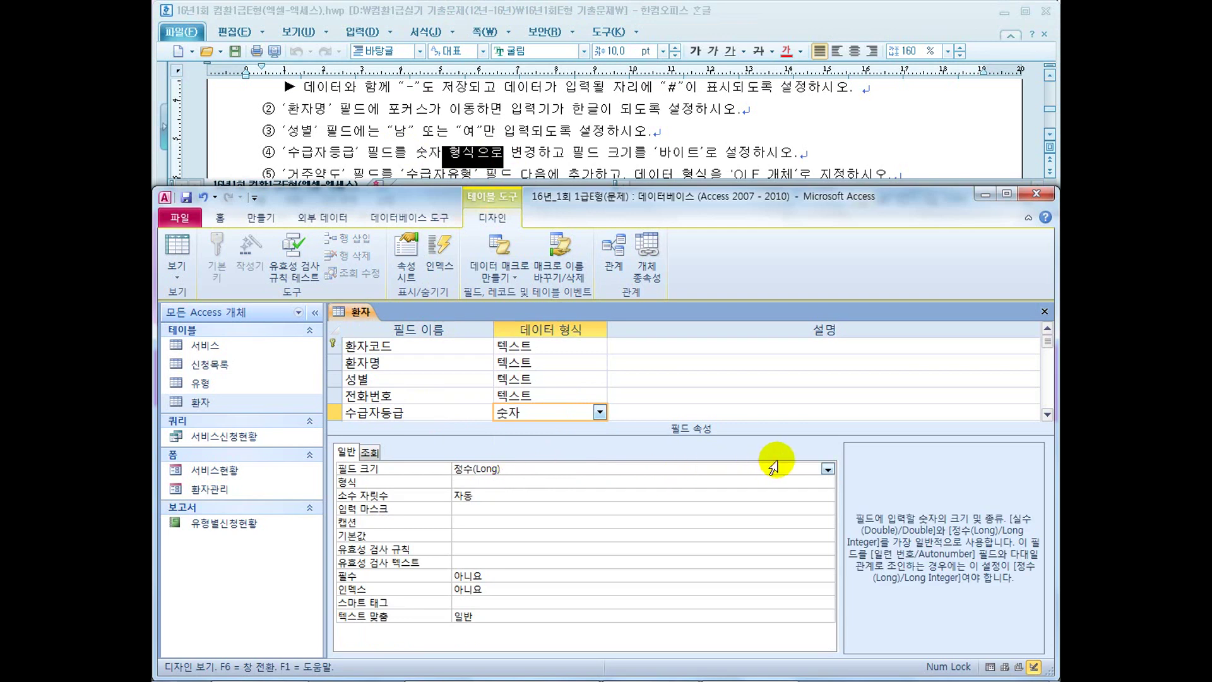
{"action": "left_click", "coordinate": [827, 468]}
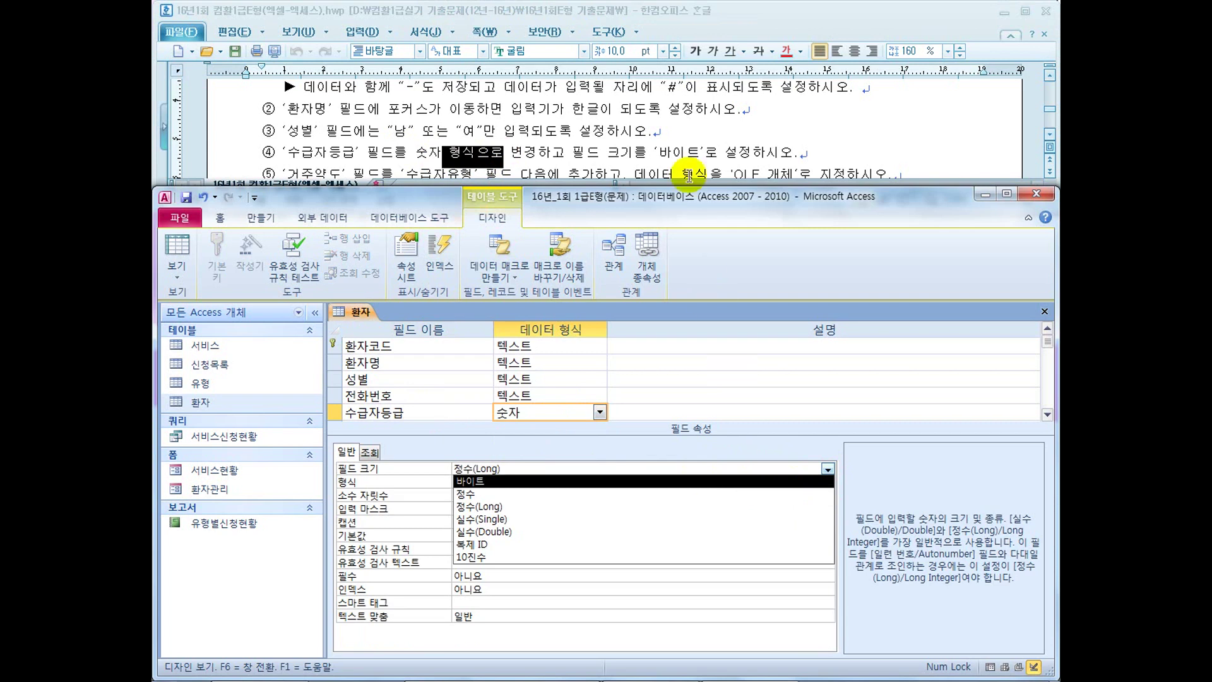
{"action": "left_click", "coordinate": [646, 481]}
{"action": "left_click", "coordinate": [588, 472]}
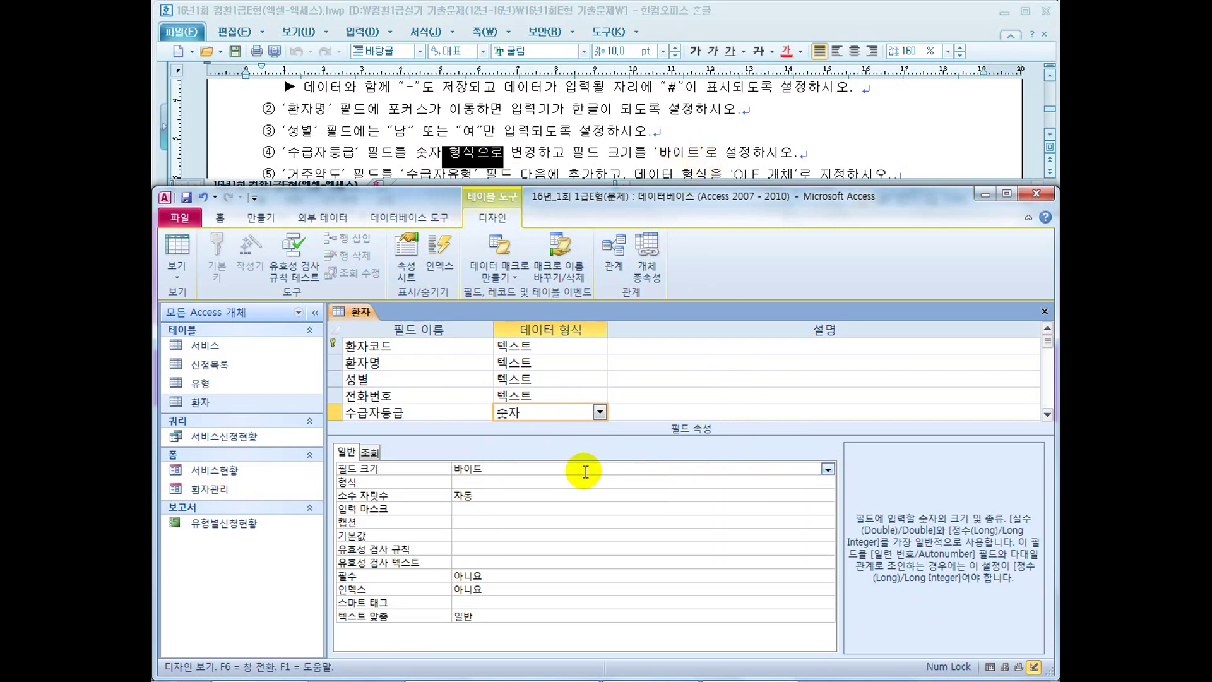
{"action": "mouse_move", "coordinate": [592, 486]}
{"action": "left_mouse_down"}
{"action": "mouse_move", "coordinate": [607, 499]}
{"action": "mouse_move", "coordinate": [682, 488]}
{"action": "left_mouse_up"}
{"action": "left_click_drag", "start_coordinate": [585, 521], "coordinate": [704, 525]}
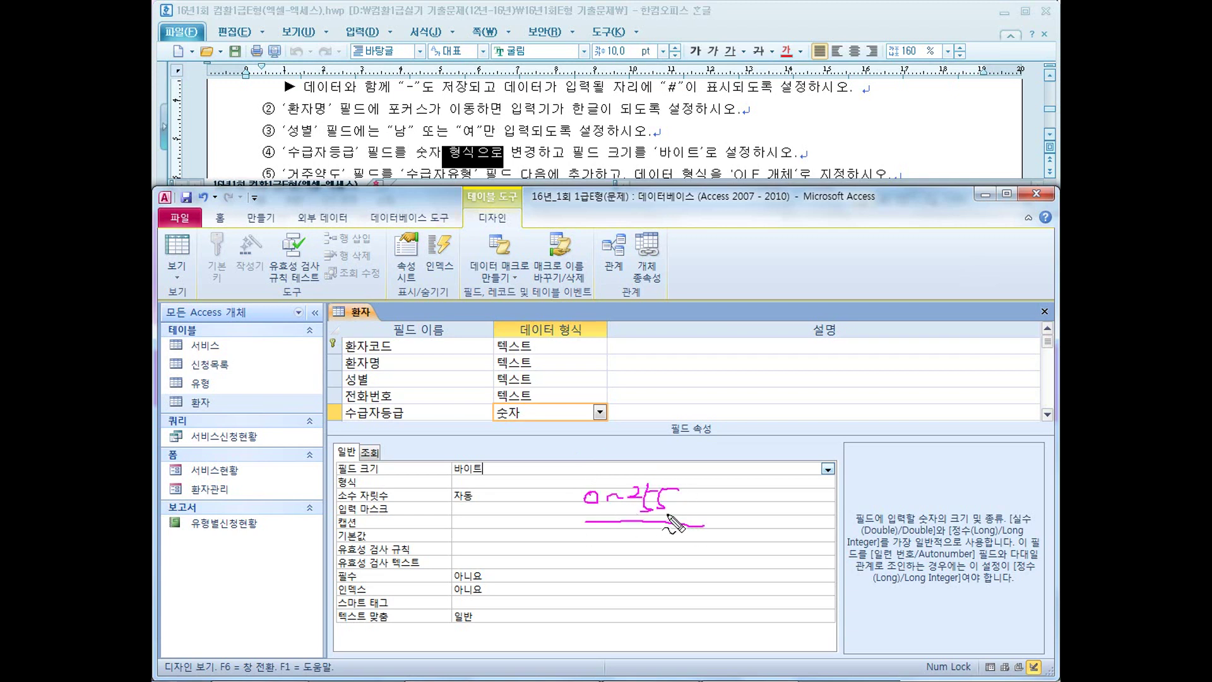
{"action": "mouse_move", "coordinate": [756, 387]}
{"action": "left_mouse_down"}
{"action": "mouse_move", "coordinate": [756, 404]}
{"action": "mouse_move", "coordinate": [788, 397]}
{"action": "mouse_move", "coordinate": [772, 369]}
{"action": "mouse_move", "coordinate": [792, 366]}
{"action": "left_mouse_up"}
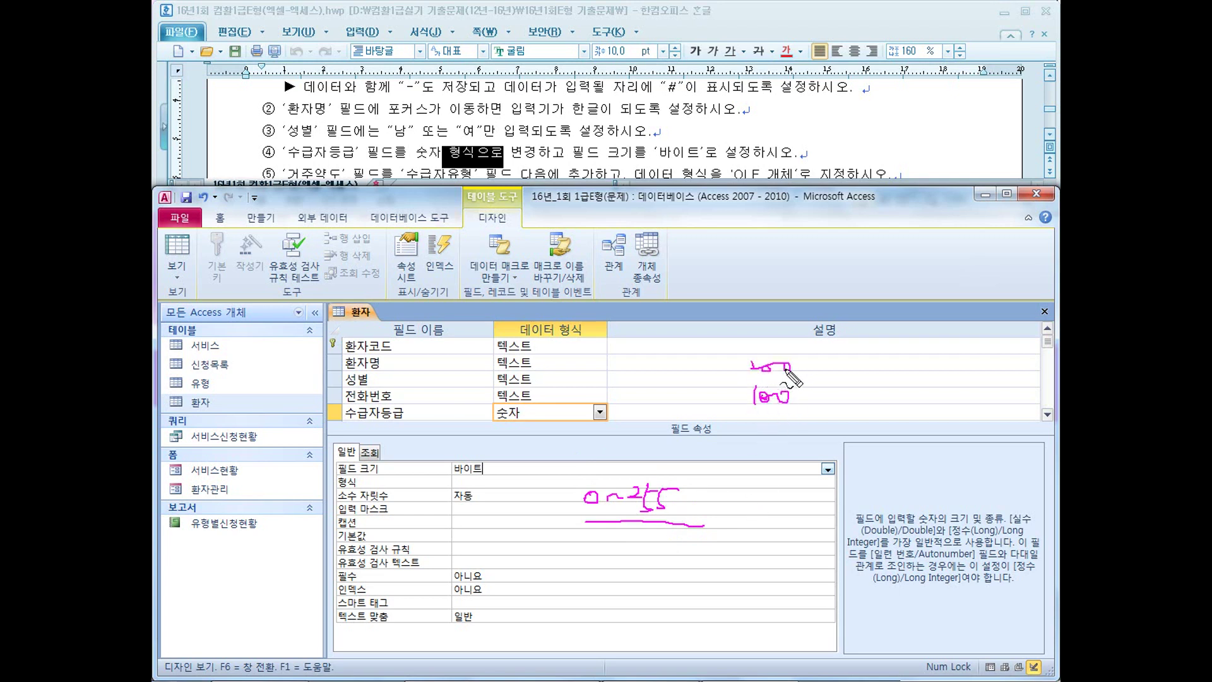
{"action": "left_click_drag", "start_coordinate": [678, 511], "coordinate": [663, 475]}
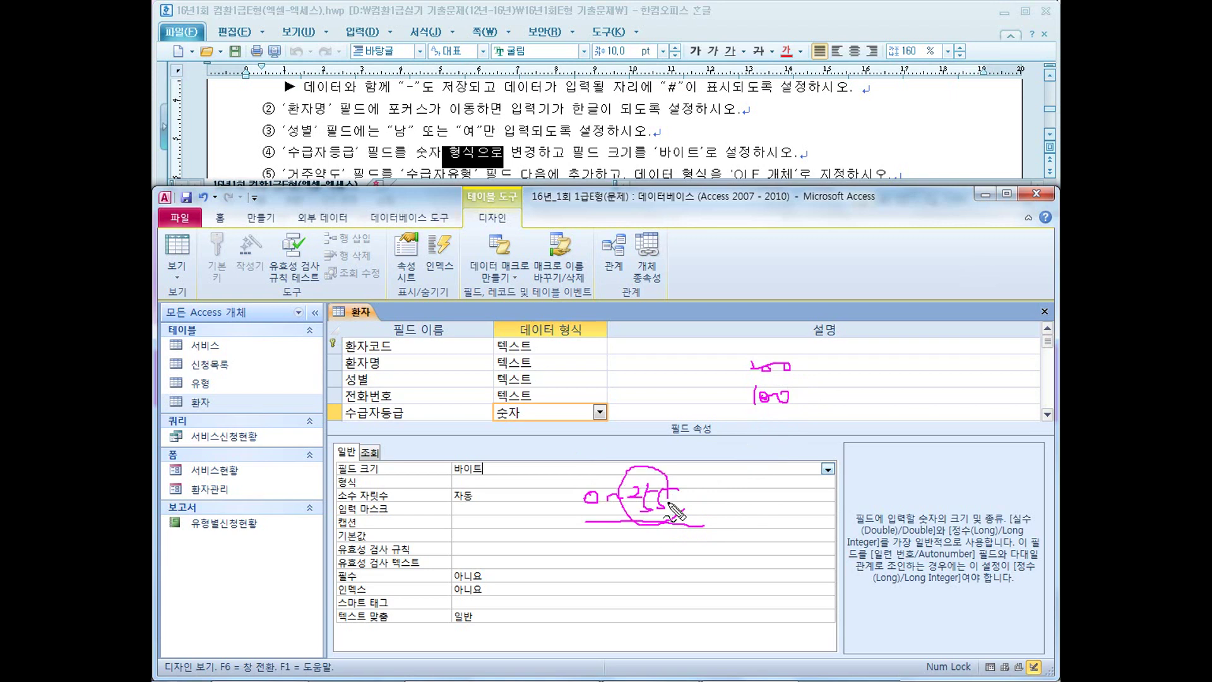
{"action": "mouse_move", "coordinate": [449, 480]}
{"action": "left_mouse_down"}
{"action": "mouse_move", "coordinate": [565, 472]}
{"action": "mouse_move", "coordinate": [519, 491]}
{"action": "mouse_move", "coordinate": [562, 498]}
{"action": "left_mouse_up"}
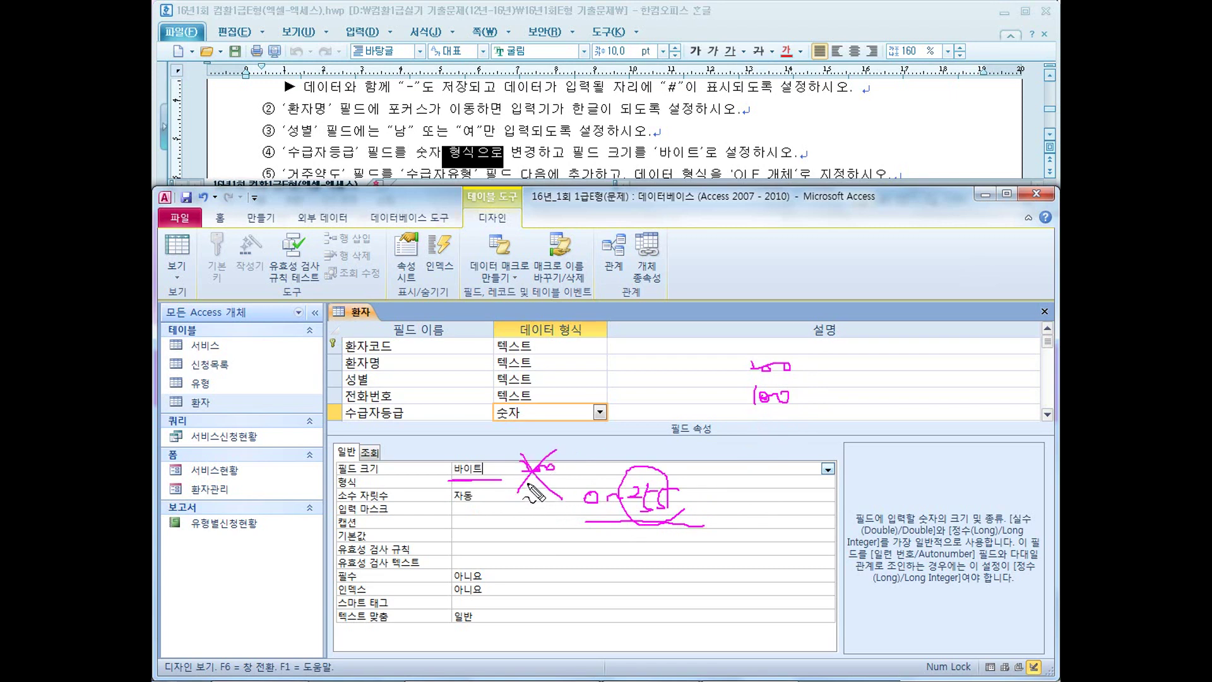
{"action": "key", "text": "Escape"}
Try entering 100 as the 수급자등급 field's size, and return it to 바이트
{"action": "left_click", "coordinate": [452, 469]}
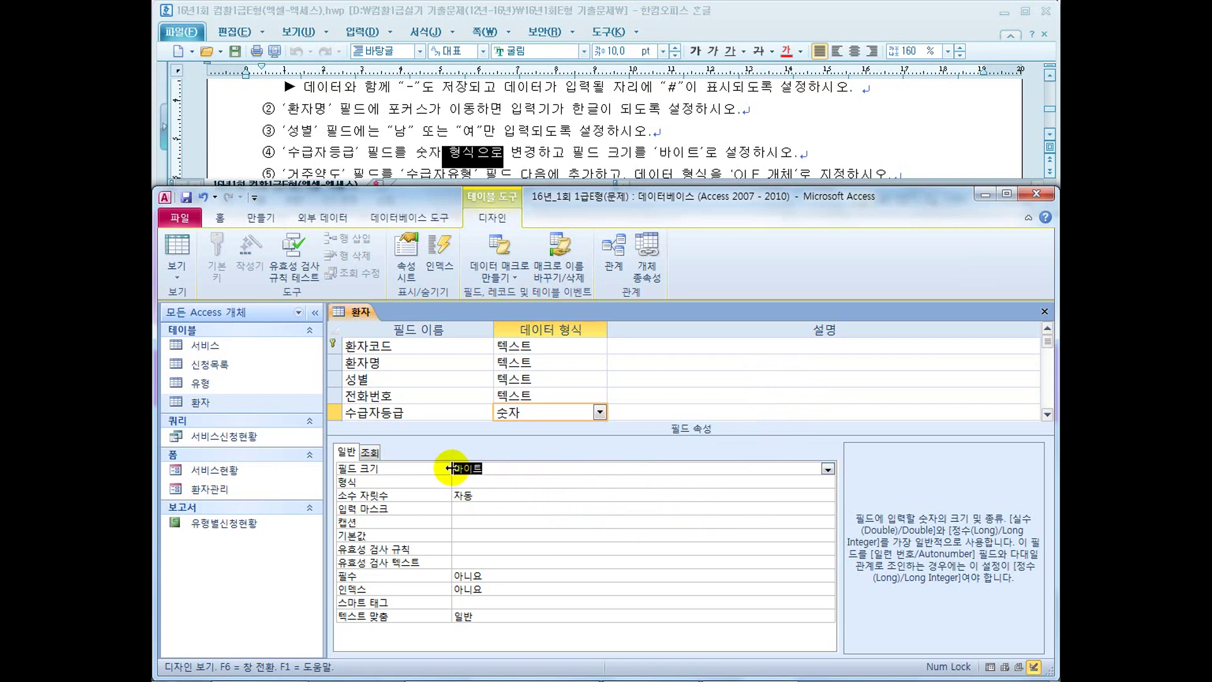
{"action": "left_click", "coordinate": [614, 541]}
{"action": "left_click", "coordinate": [593, 387]}
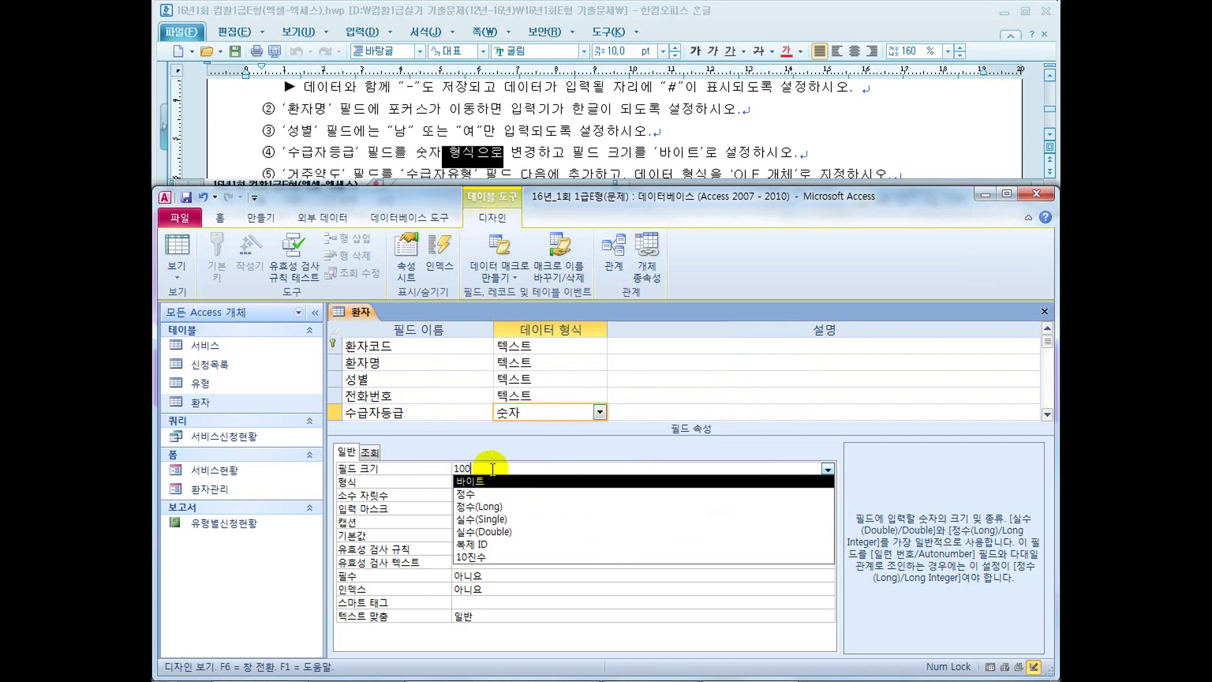
{"action": "left_click_drag", "start_coordinate": [492, 469], "coordinate": [444, 468]}
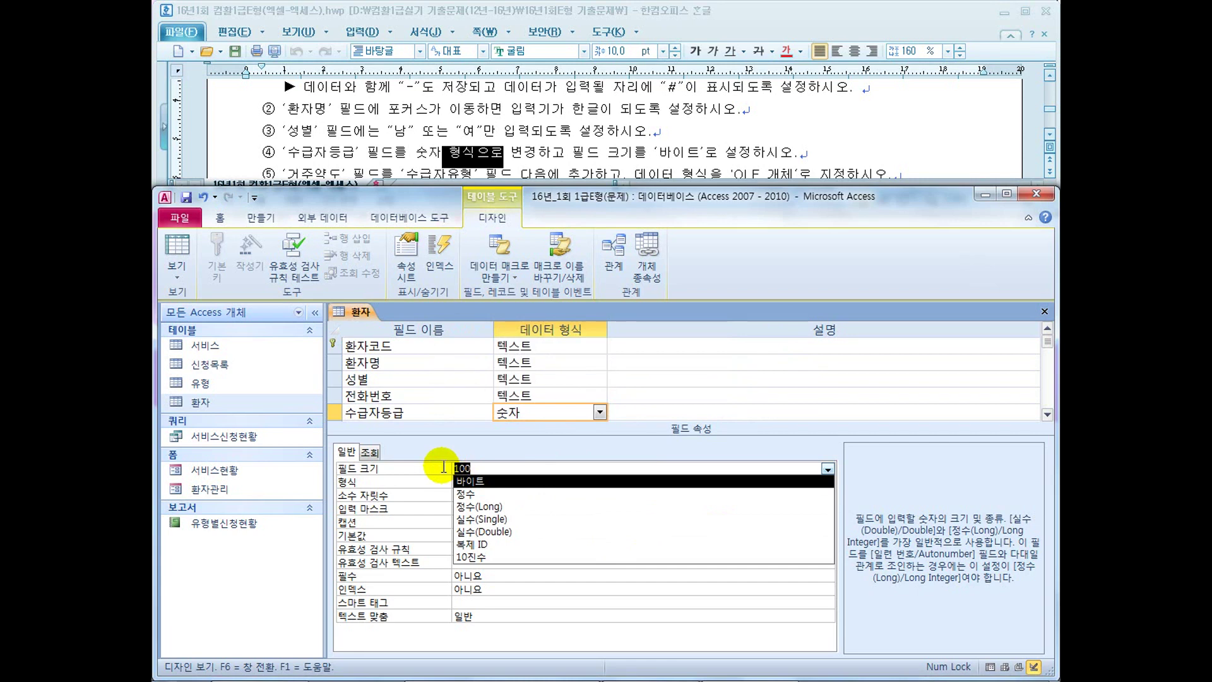
{"action": "left_click", "coordinate": [475, 482]}
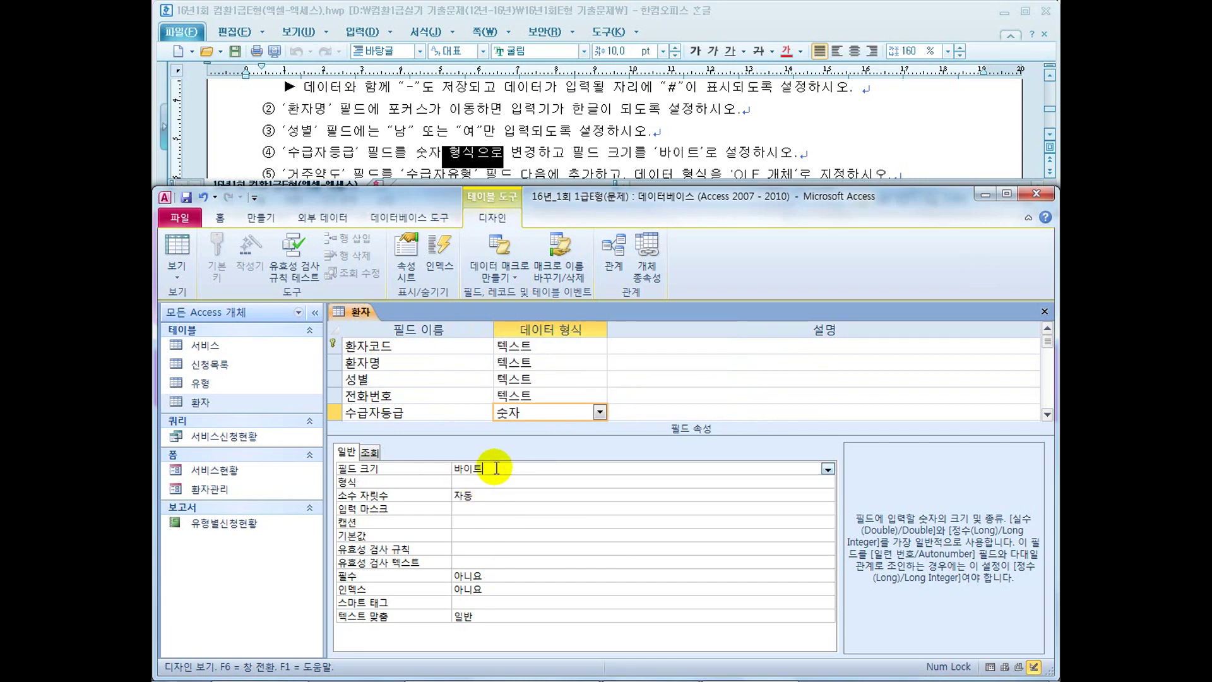
Add a 거주약도 field directly after 수급자유형 in the 환자 table, following requirement ⑤ in the exam document
{"action": "left_click", "coordinate": [599, 155]}
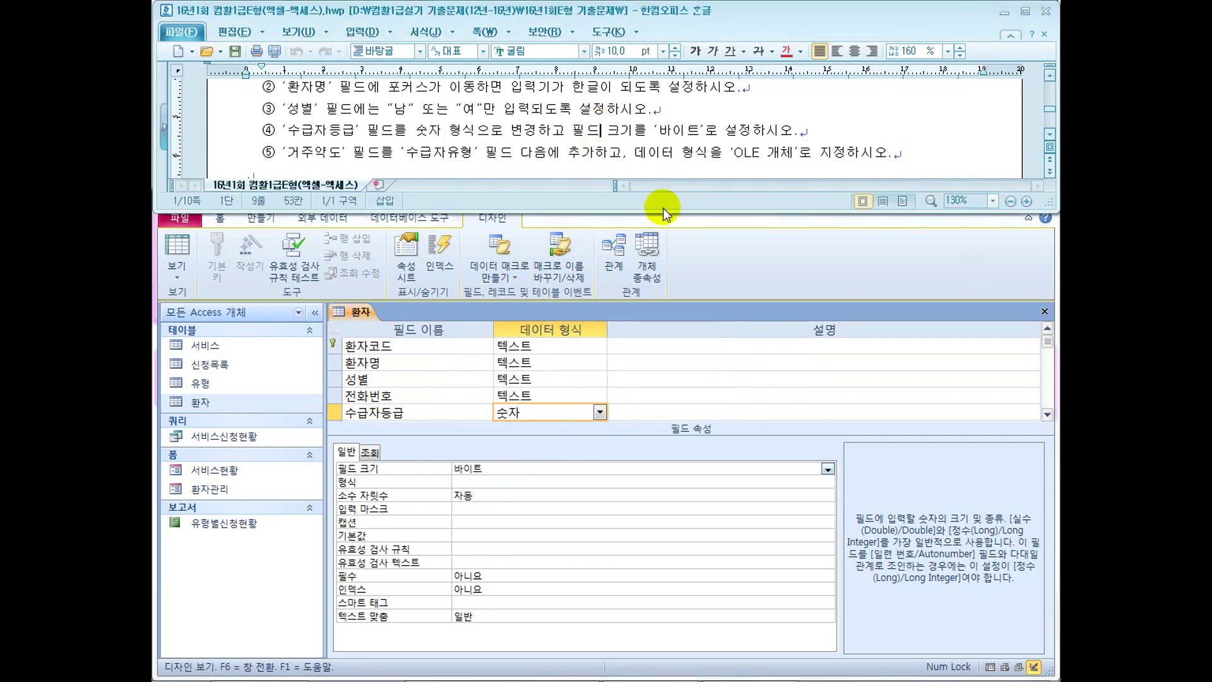
{"action": "left_click_drag", "start_coordinate": [706, 131], "coordinate": [658, 131]}
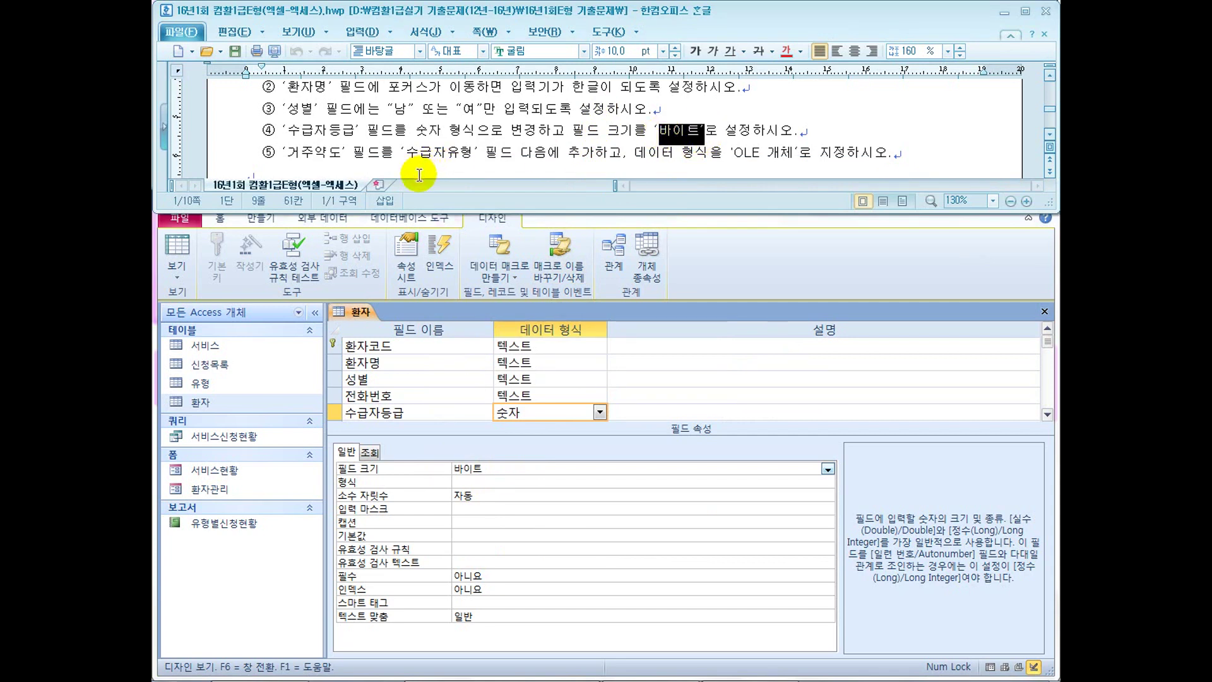
{"action": "left_click", "coordinate": [309, 154]}
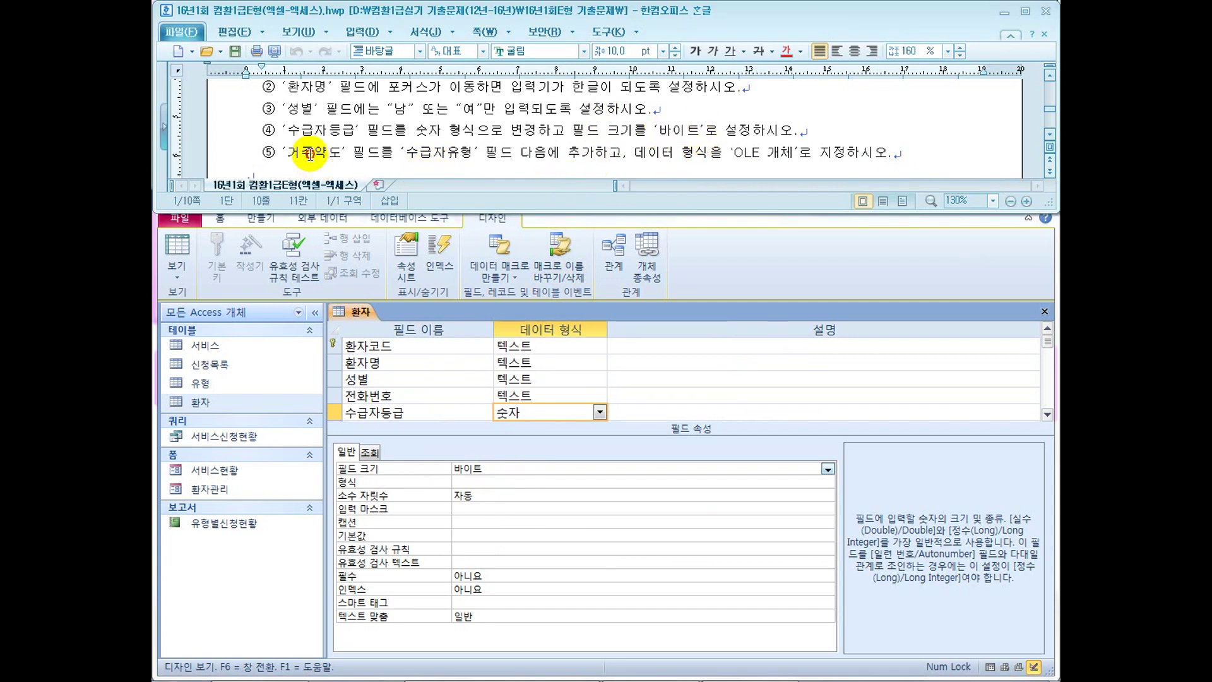
{"action": "scroll", "coordinate": [310, 154], "scroll_direction": "down", "scroll_amount": 1}
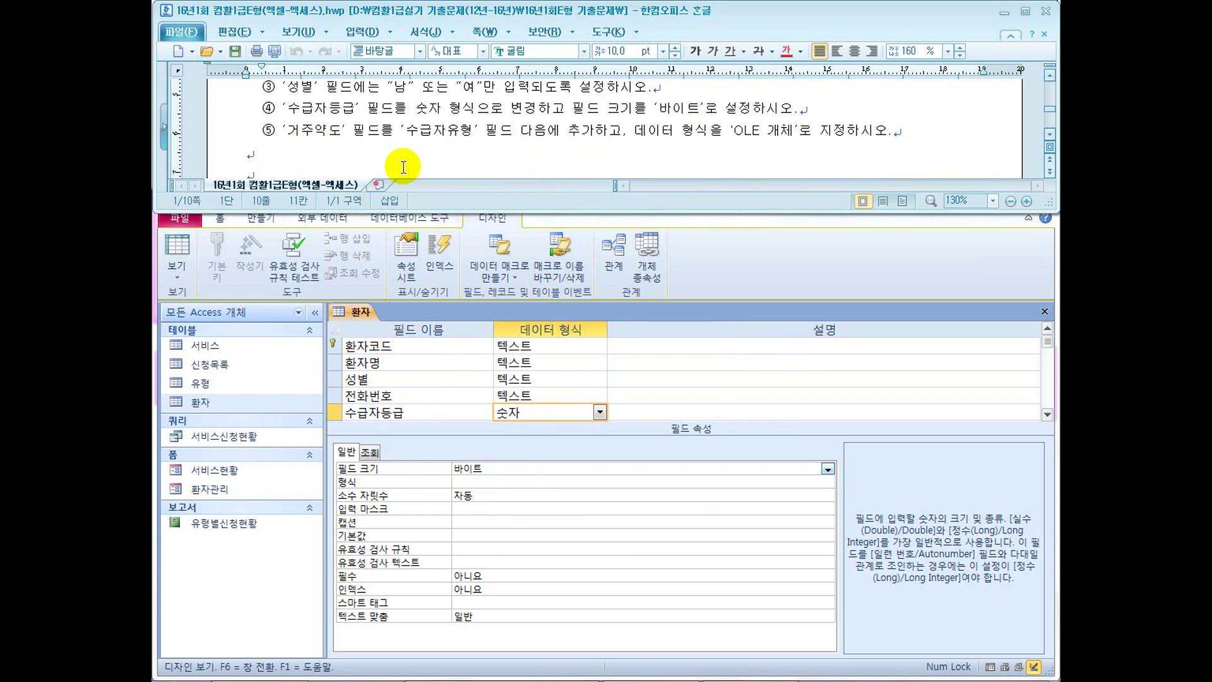
{"action": "left_click", "coordinate": [420, 131]}
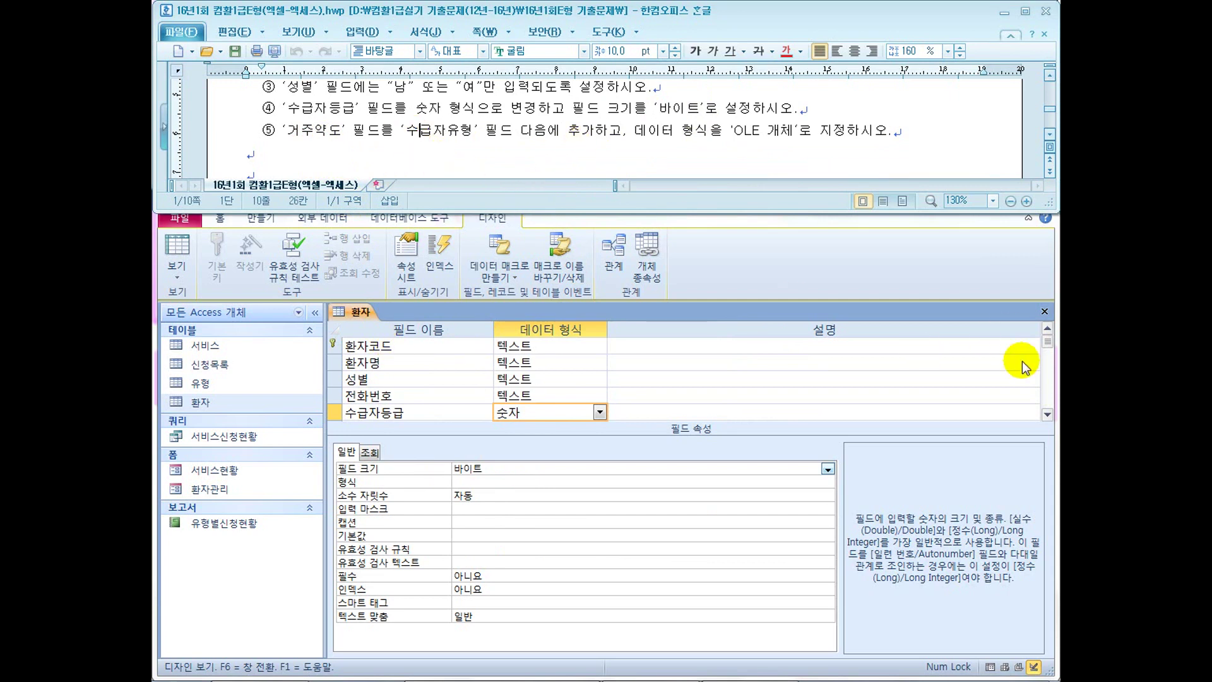
{"action": "left_click", "coordinate": [1048, 415]}
{"action": "left_click", "coordinate": [1048, 414]}
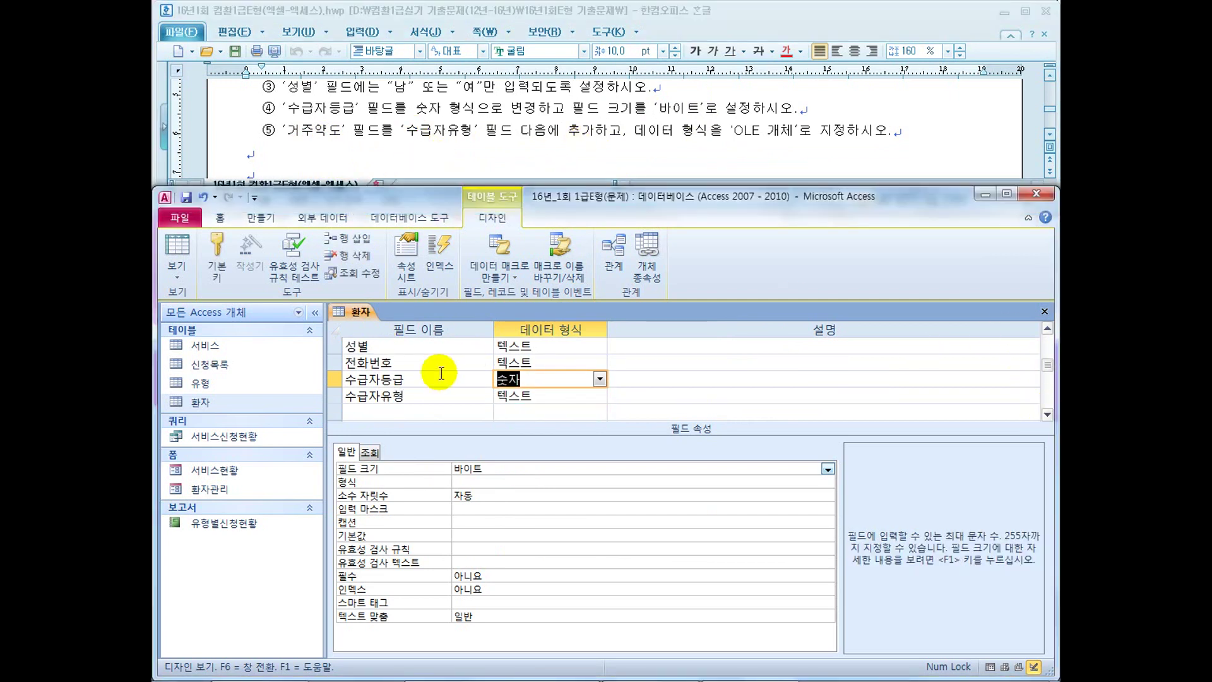
{"action": "left_click", "coordinate": [387, 412]}
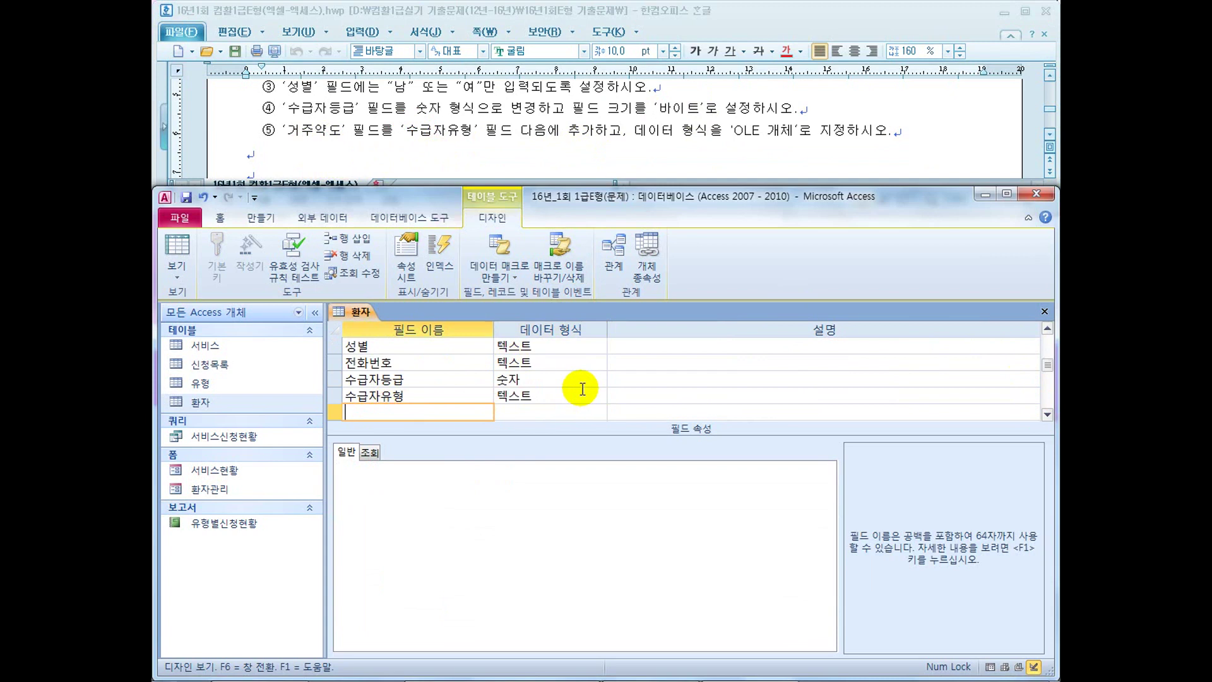
{"action": "type", "text": "거주약도"}
{"action": "key", "text": "Tab"}
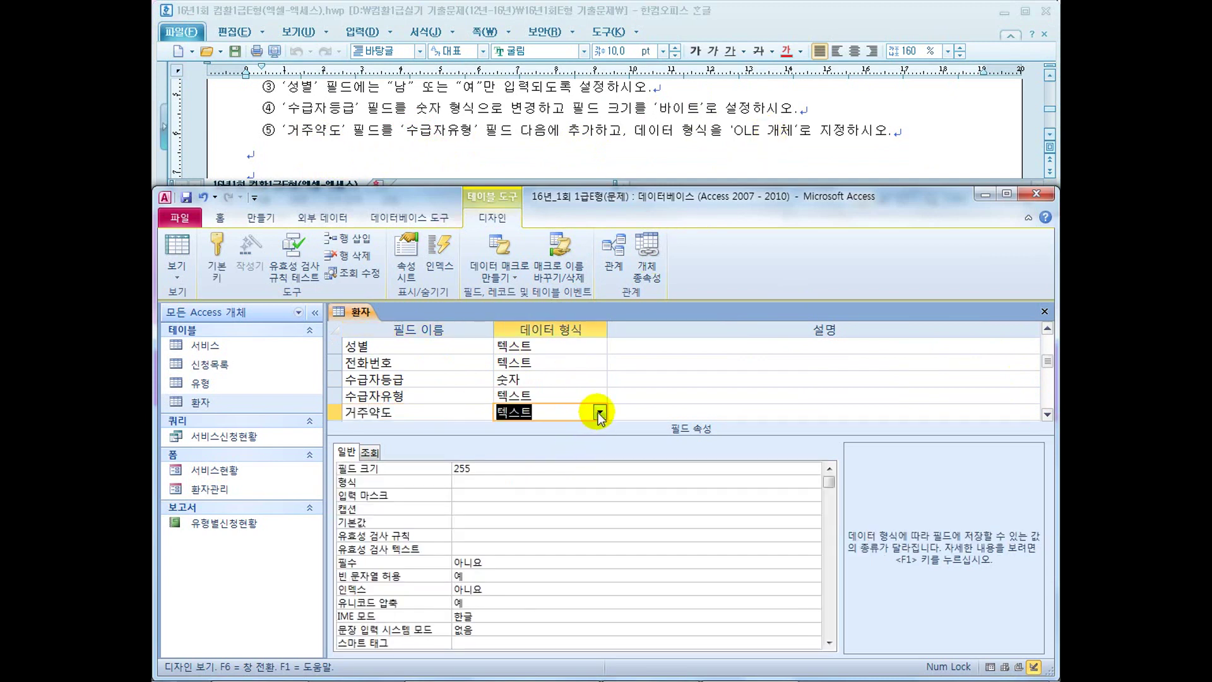
Set the 거주약도 field's data type to OLE 개체
{"action": "left_click", "coordinate": [598, 411]}
{"action": "left_click", "coordinate": [547, 544]}
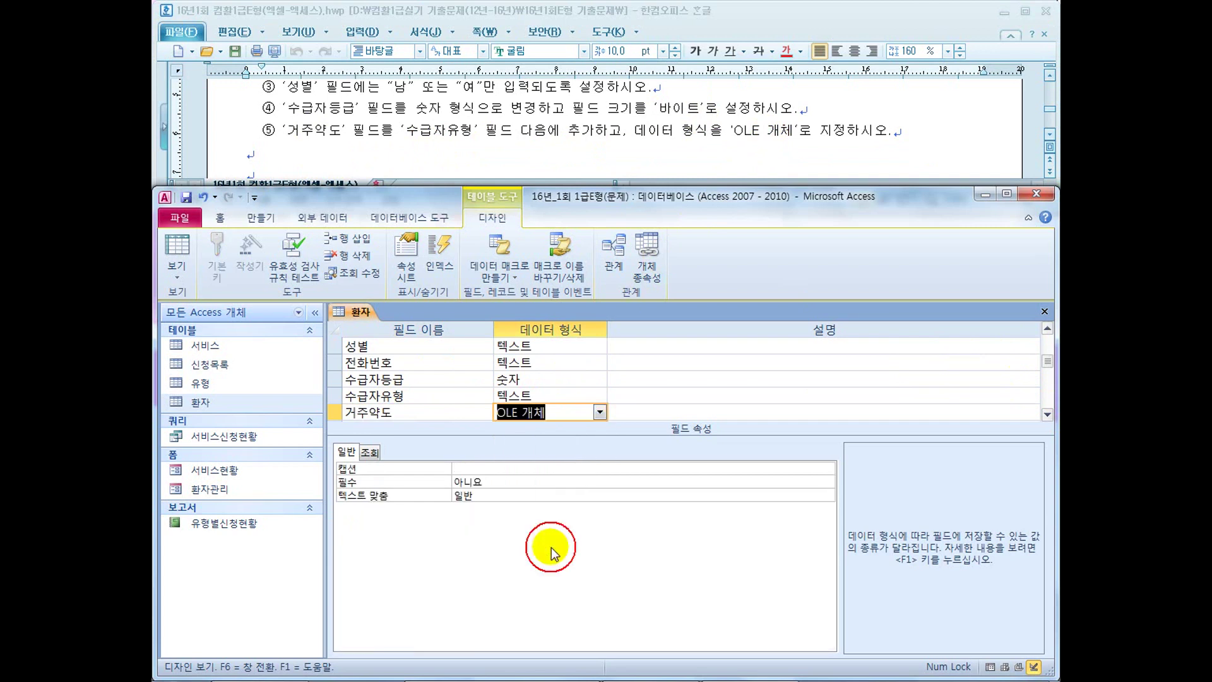
{"action": "left_click", "coordinate": [599, 413]}
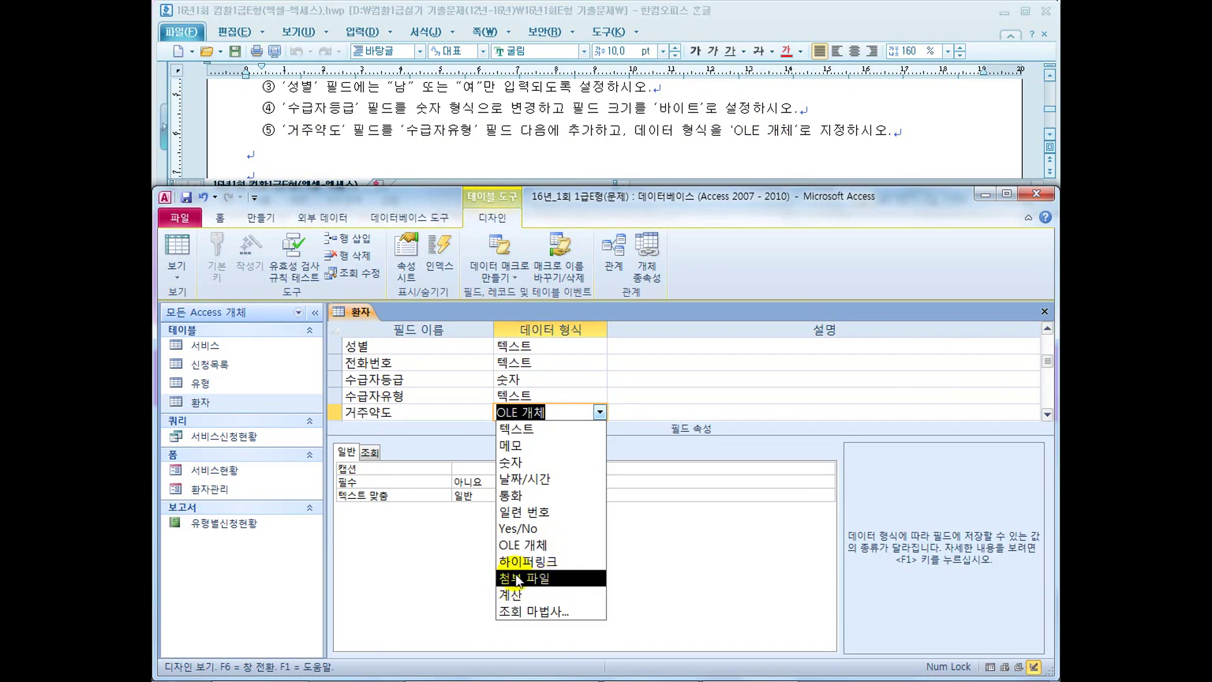
{"action": "left_click", "coordinate": [524, 544]}
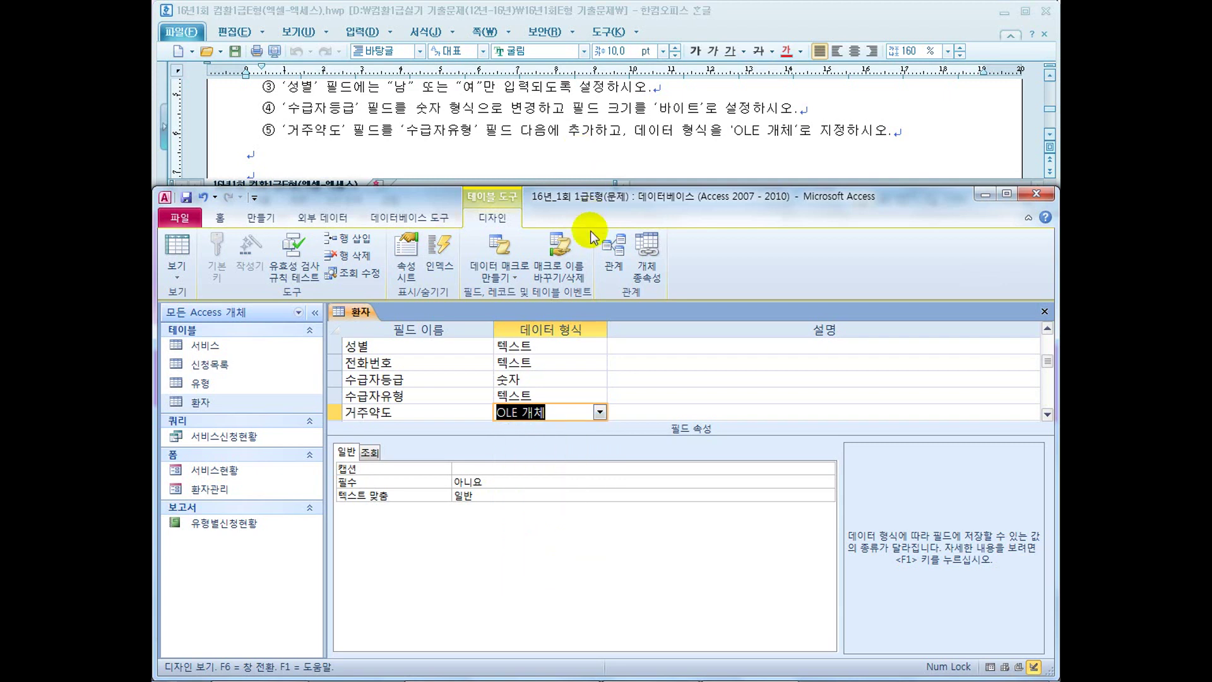
Close the 환자 table design with its changes saved, accepting the shortened field size and testing existing data against the new rules
{"action": "left_click", "coordinate": [1044, 311]}
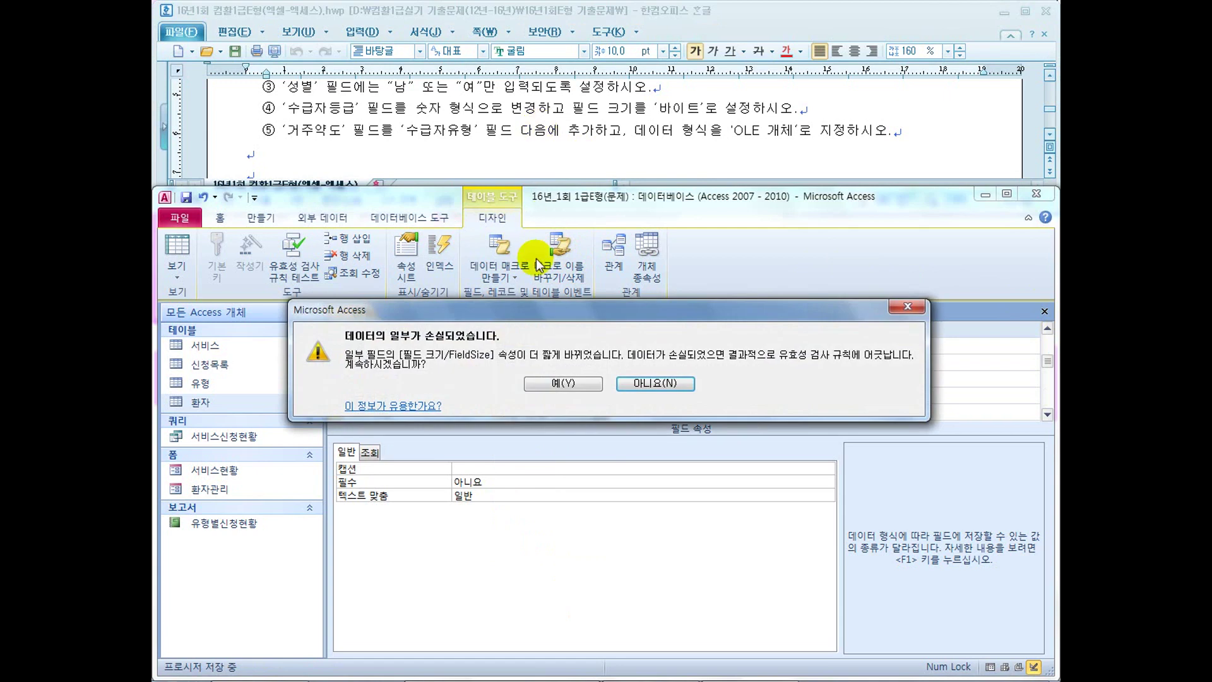
{"action": "left_click", "coordinate": [553, 383]}
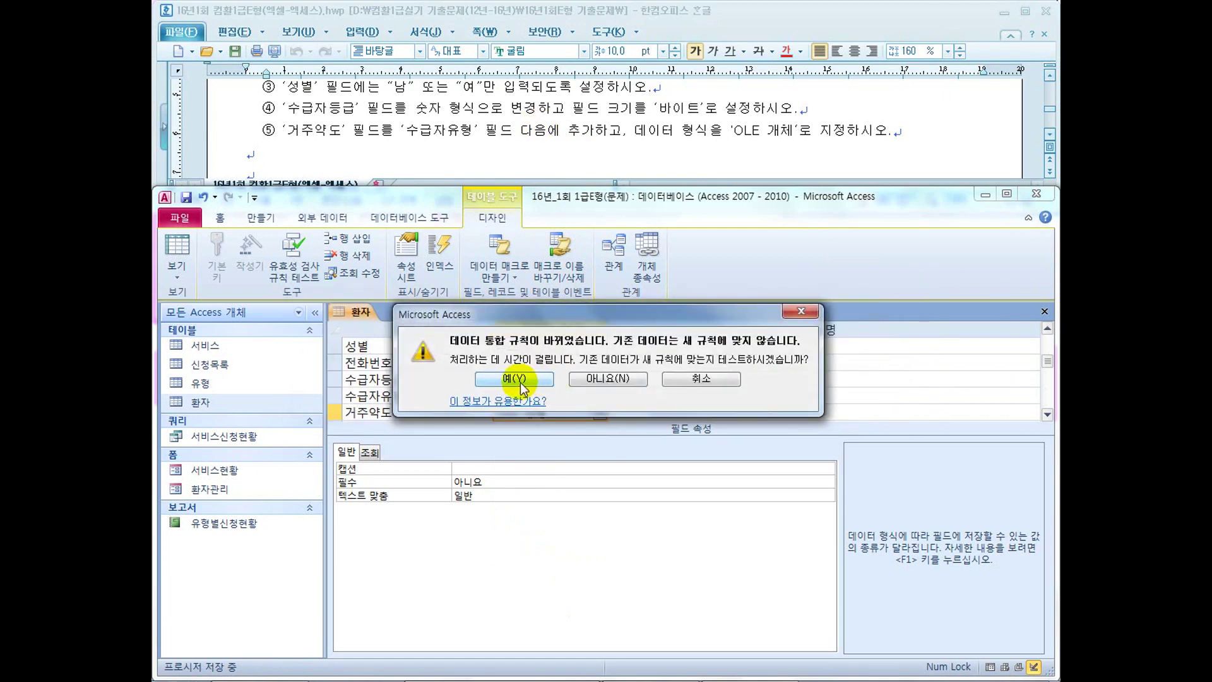
{"action": "left_click", "coordinate": [543, 379]}
Review requirements ④ and ⑤ for the 환자 table in the exam document
{"action": "left_click", "coordinate": [557, 134]}
{"action": "scroll", "coordinate": [557, 134], "scroll_direction": "down", "scroll_amount": 2}
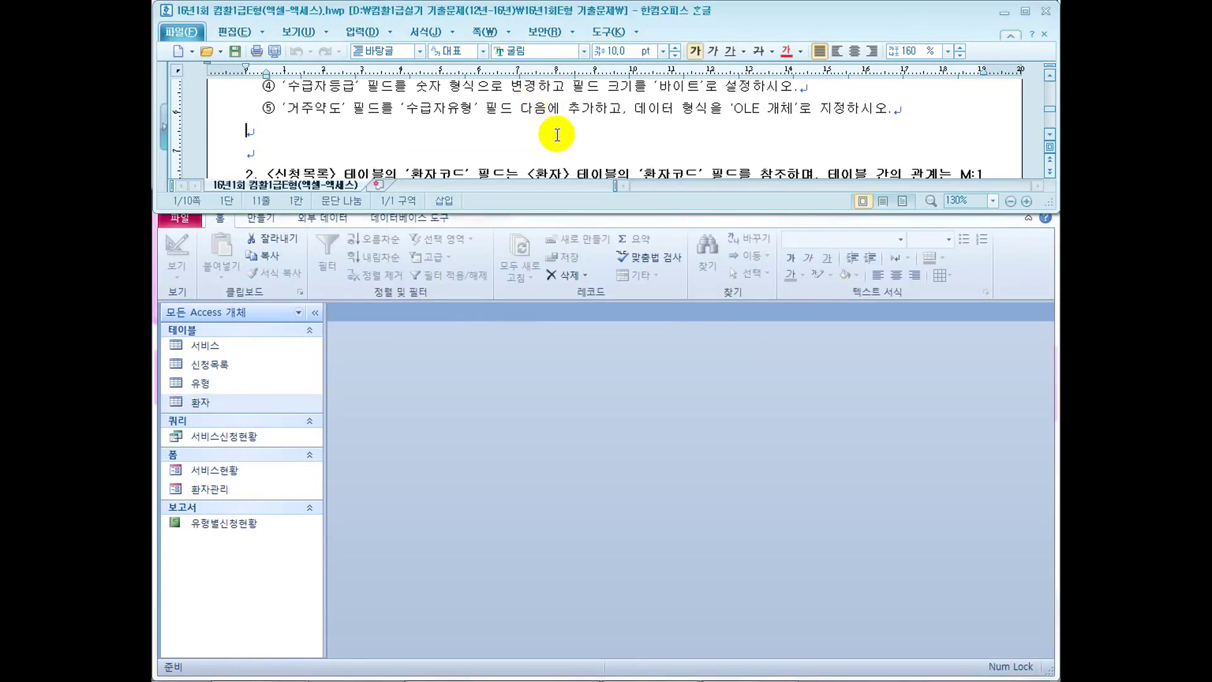
{"action": "scroll", "coordinate": [557, 139], "scroll_direction": "up", "scroll_amount": 4}
{"action": "scroll", "coordinate": [557, 144], "scroll_direction": "down", "scroll_amount": 1}
{"action": "left_click_drag", "start_coordinate": [524, 127], "coordinate": [729, 125]}
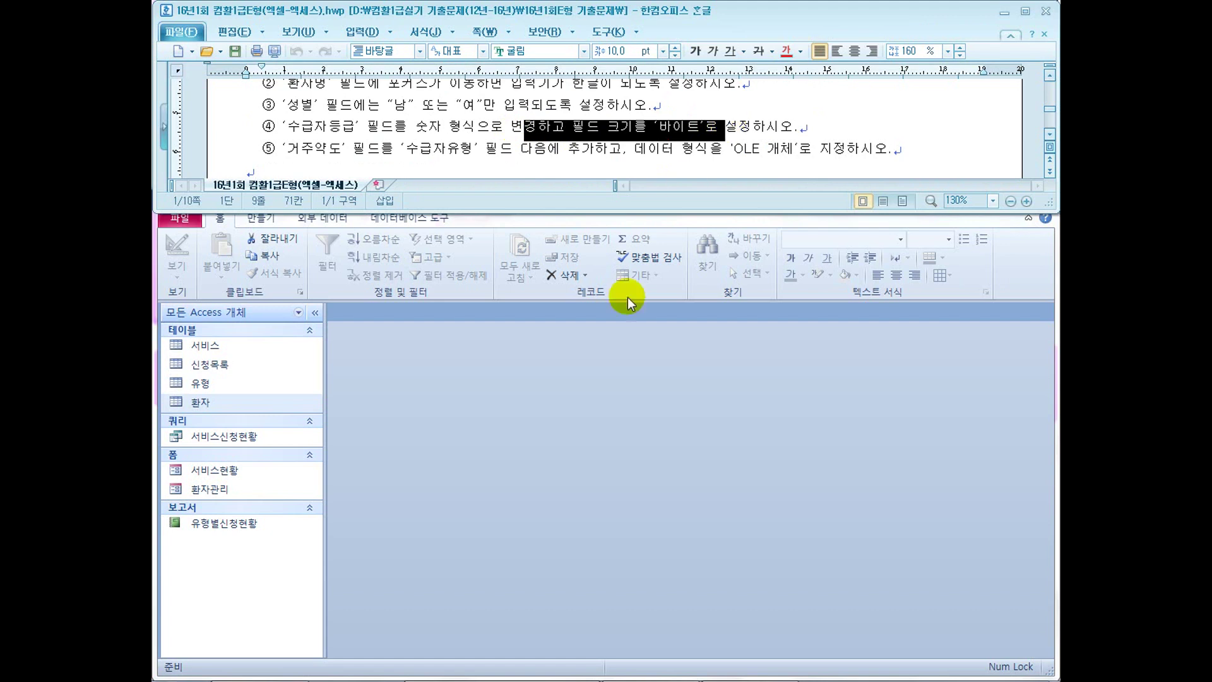
{"action": "left_click", "coordinate": [510, 163]}
{"action": "left_click_drag", "start_coordinate": [628, 131], "coordinate": [714, 137]}
{"action": "left_click", "coordinate": [699, 157]}
{"action": "scroll", "coordinate": [806, 163], "scroll_direction": "down", "scroll_amount": 1}
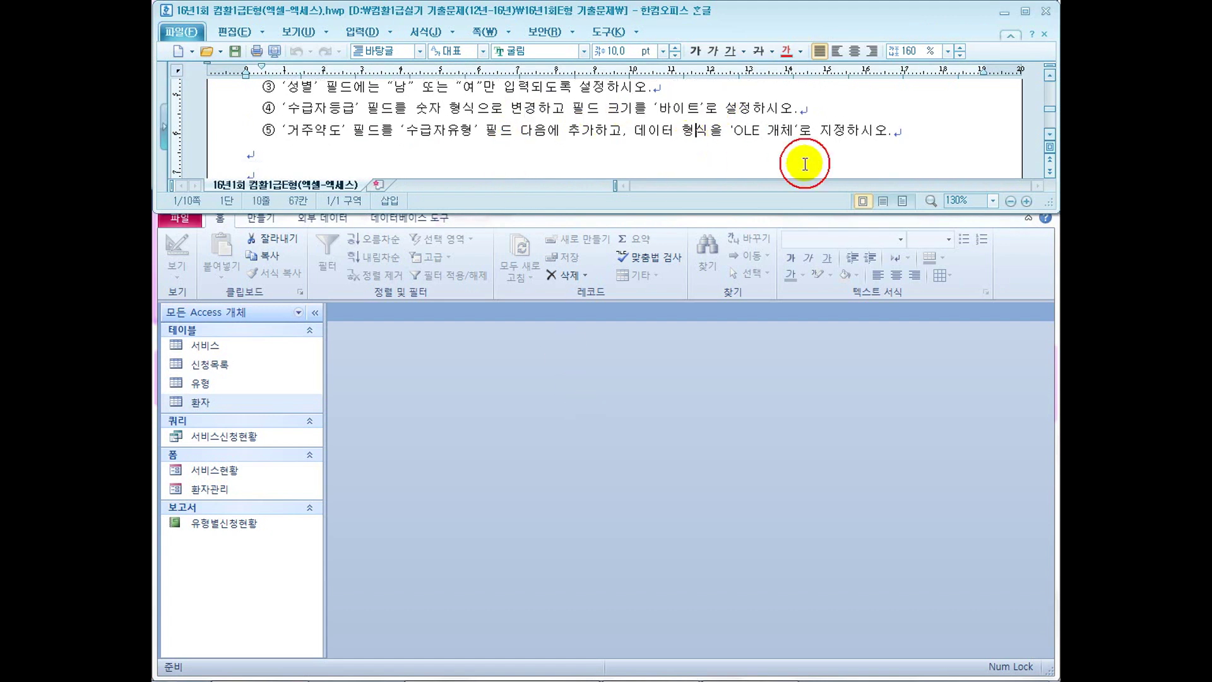
Bring question 2 of the exam document into view and open the Access relationships window
{"action": "left_click", "coordinate": [1049, 135]}
{"action": "left_click", "coordinate": [1049, 135]}
{"action": "left_click", "coordinate": [1049, 135]}
{"action": "left_click", "coordinate": [1049, 136]}
{"action": "left_click", "coordinate": [1049, 135]}
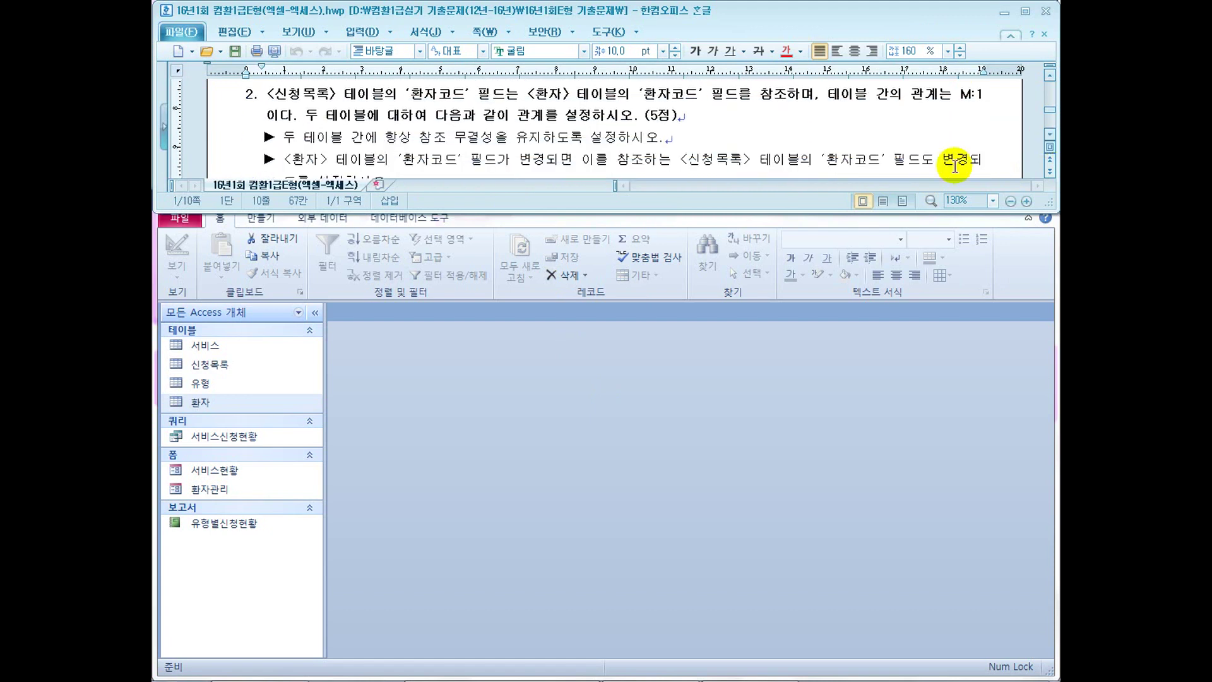
{"action": "left_click", "coordinate": [554, 437]}
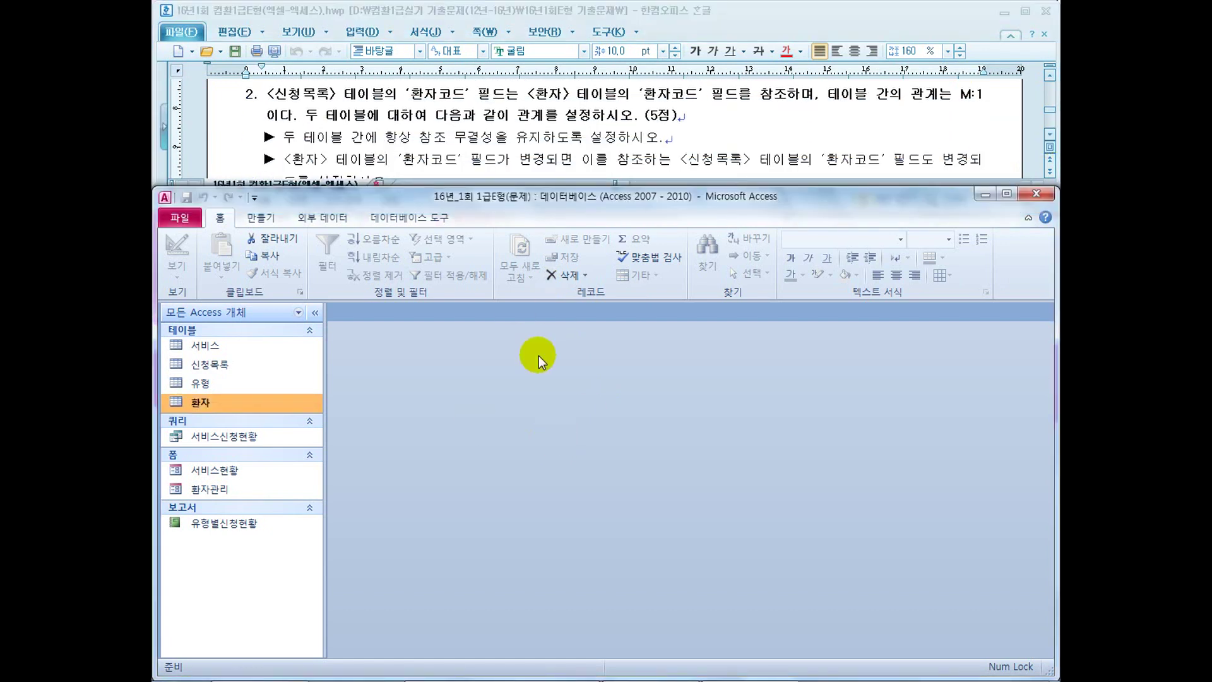
{"action": "left_click", "coordinate": [415, 219]}
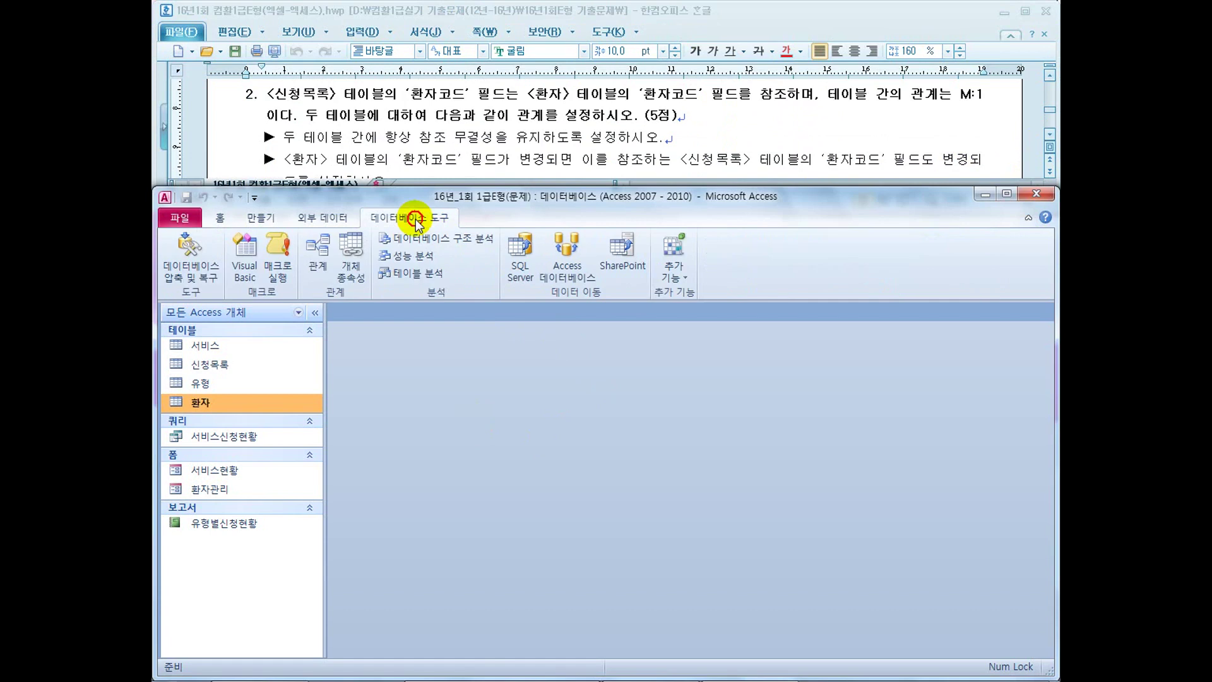
{"action": "left_click", "coordinate": [320, 264]}
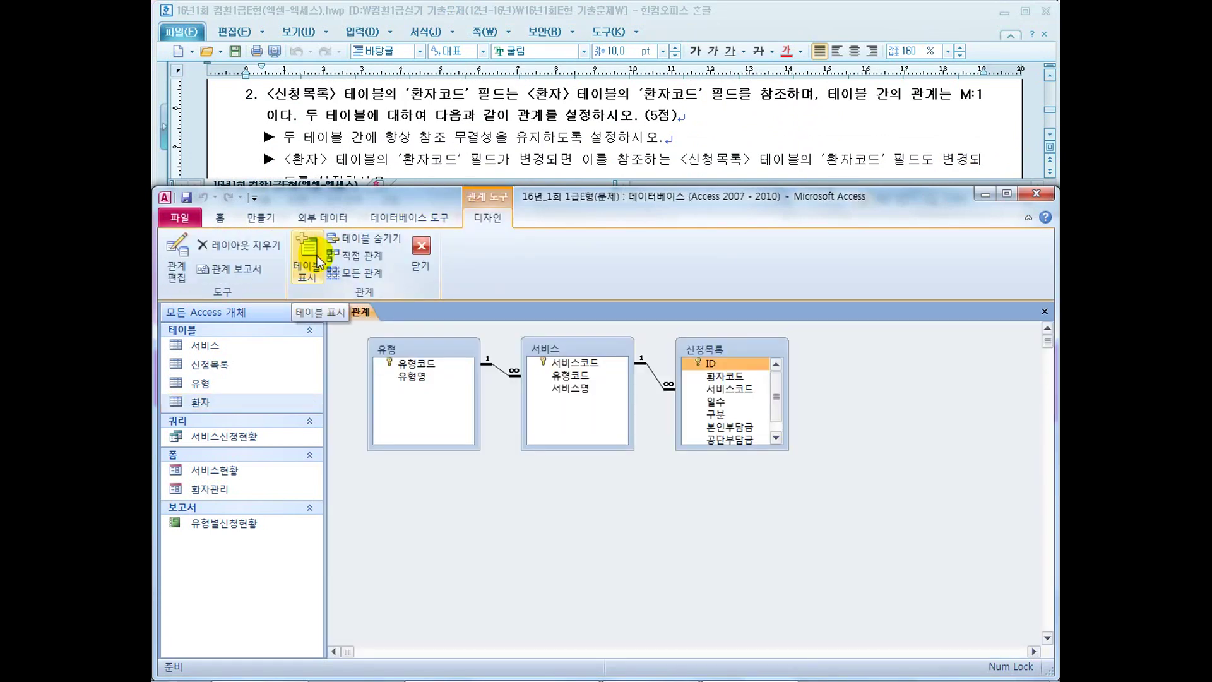
Examine question 2's relationship requirements in the exam document, including the note about existing relationships
{"action": "left_click", "coordinate": [1045, 147]}
{"action": "scroll", "coordinate": [1044, 146], "scroll_direction": "down", "scroll_amount": 3}
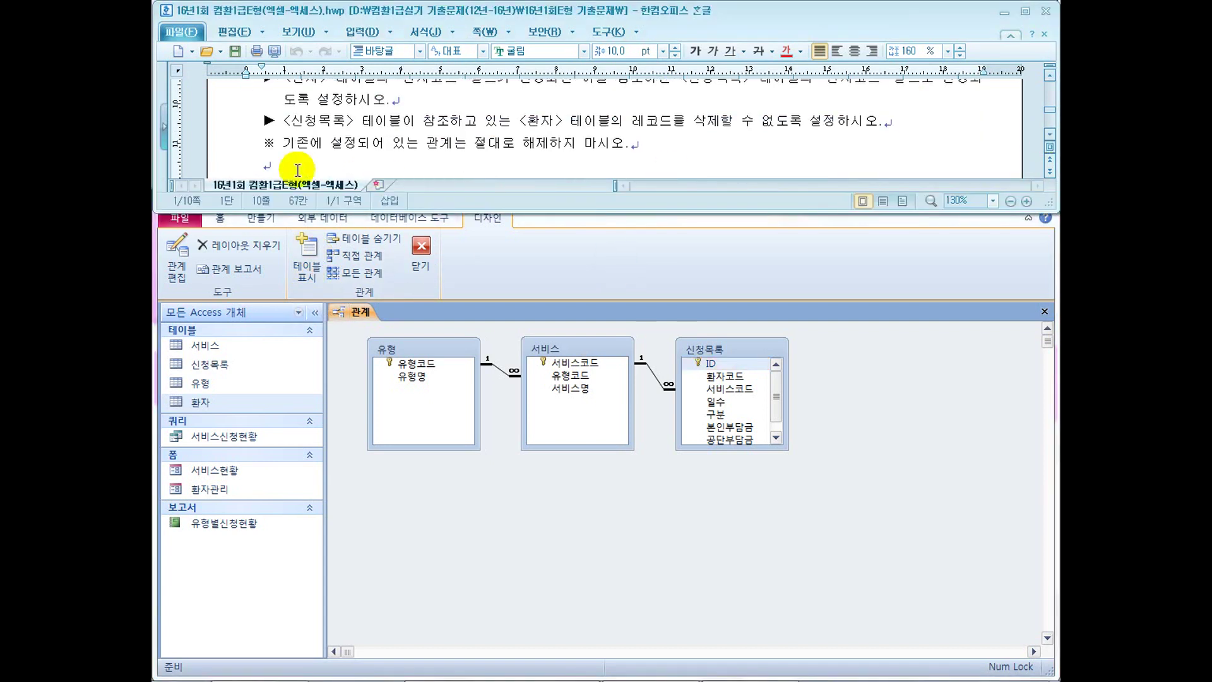
{"action": "left_click_drag", "start_coordinate": [296, 144], "coordinate": [627, 148]}
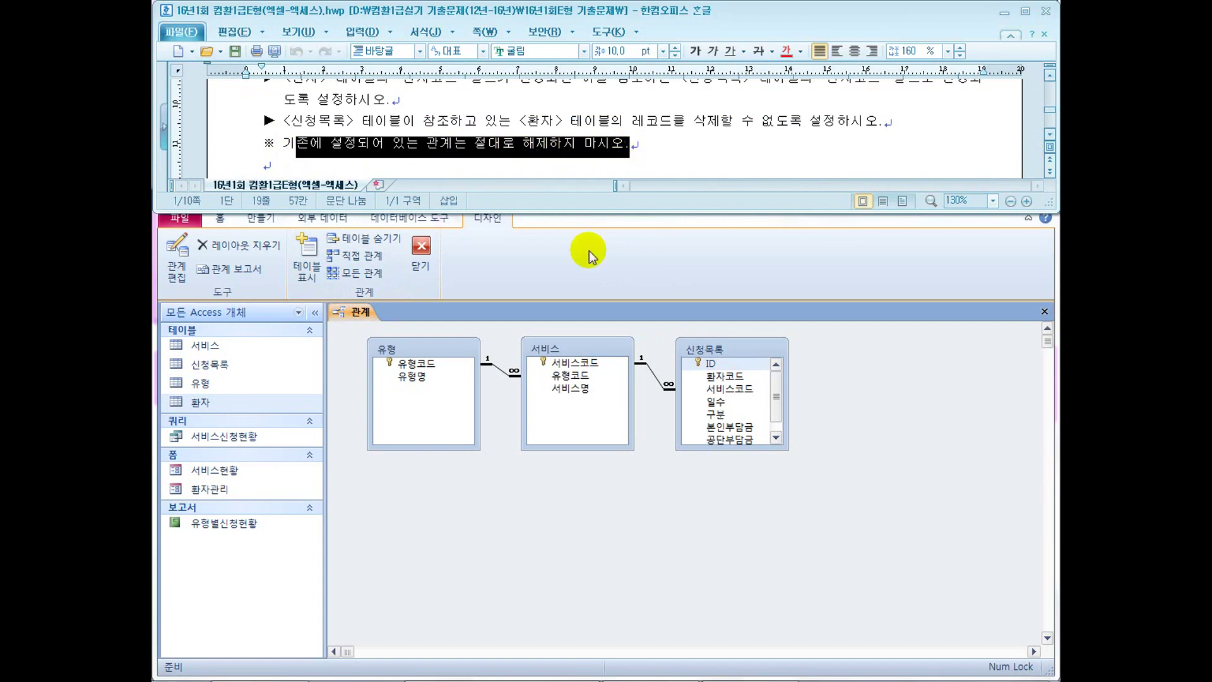
{"action": "left_click", "coordinate": [684, 154]}
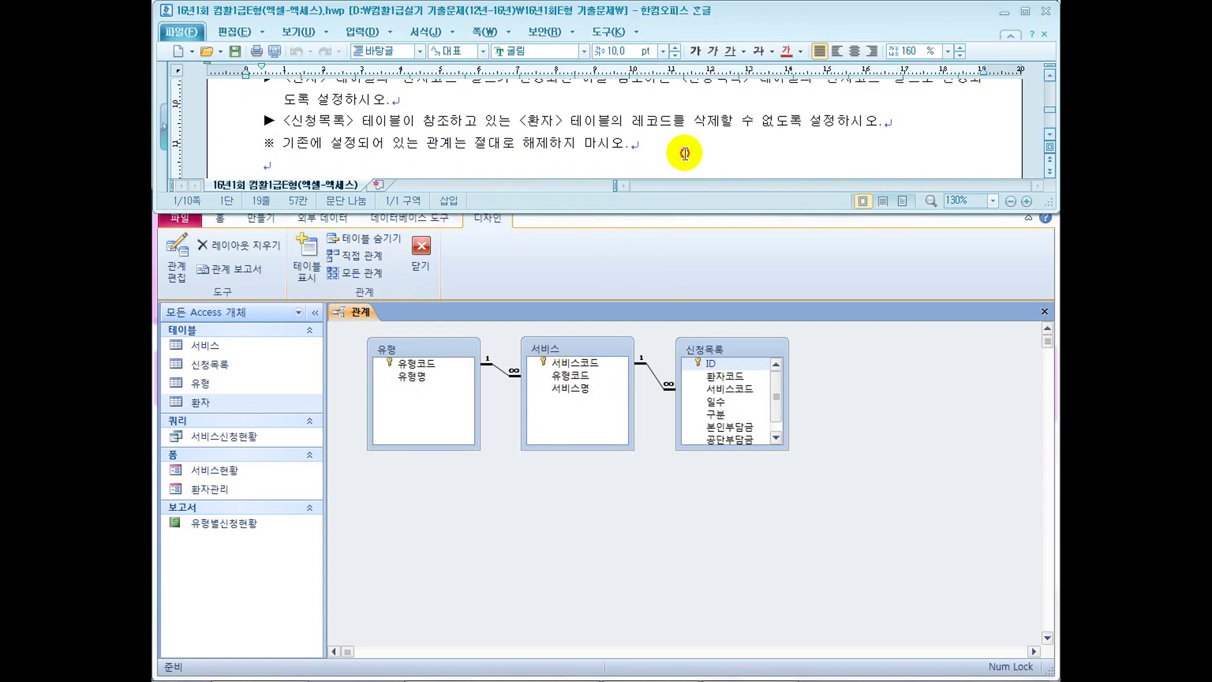
{"action": "left_click", "coordinate": [1051, 75]}
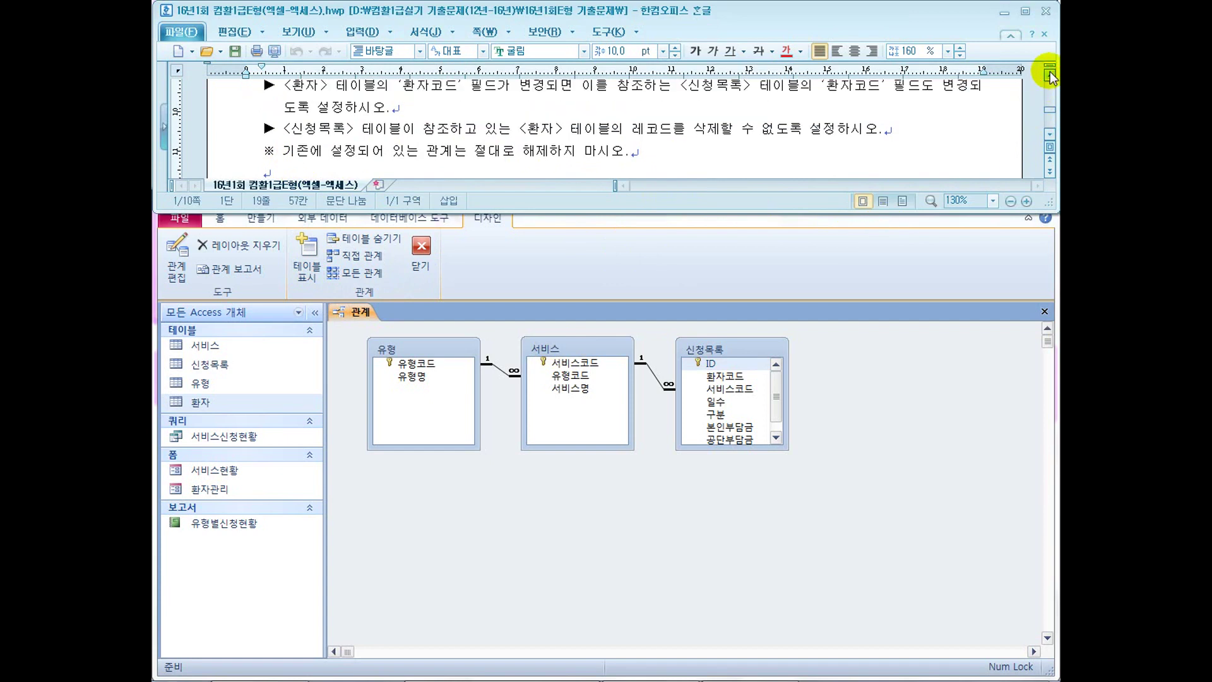
{"action": "left_click", "coordinate": [1050, 75]}
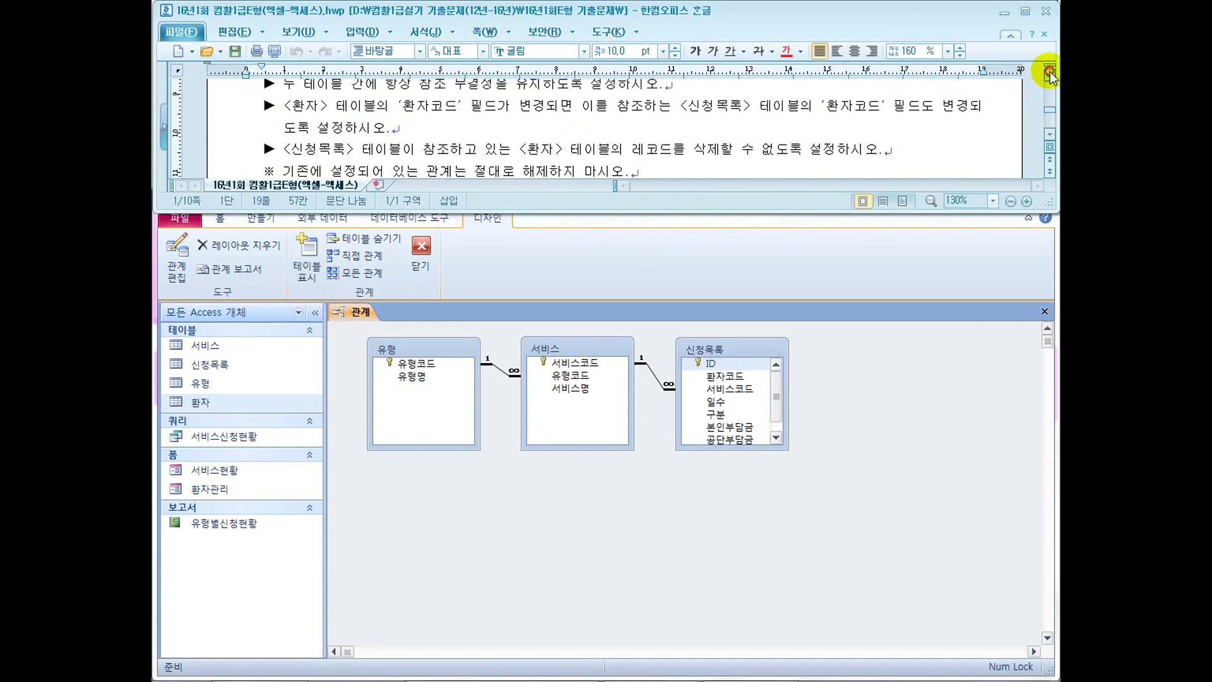
{"action": "left_click", "coordinate": [1051, 74]}
{"action": "left_click", "coordinate": [1051, 75]}
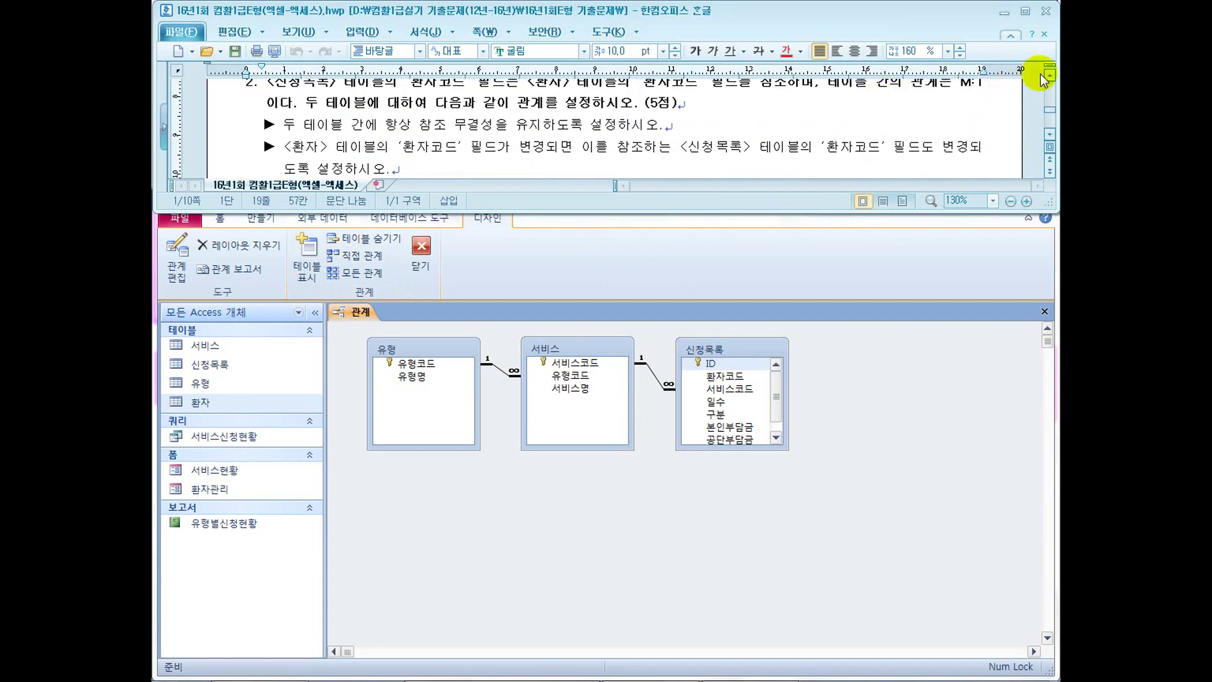
{"action": "left_click", "coordinate": [1051, 74]}
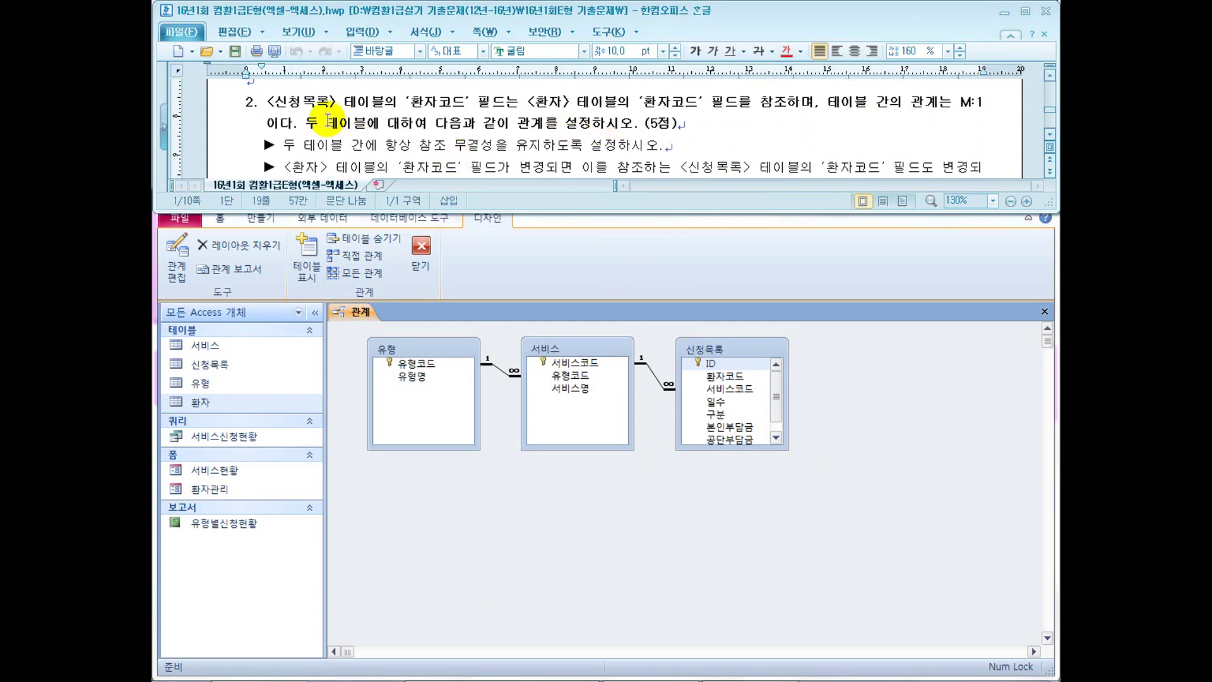
Add the 신청목록 and 환자 tables to the relationships layout in Access
{"action": "left_click", "coordinate": [758, 280]}
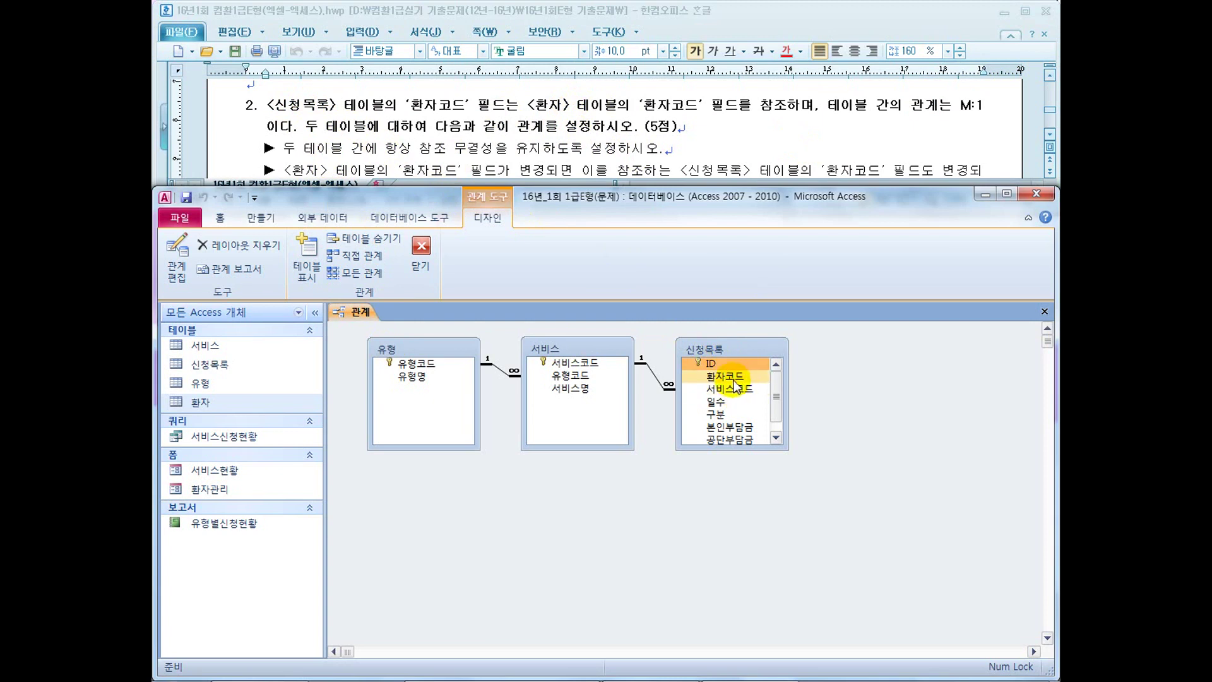
{"action": "right_click", "coordinate": [834, 375]}
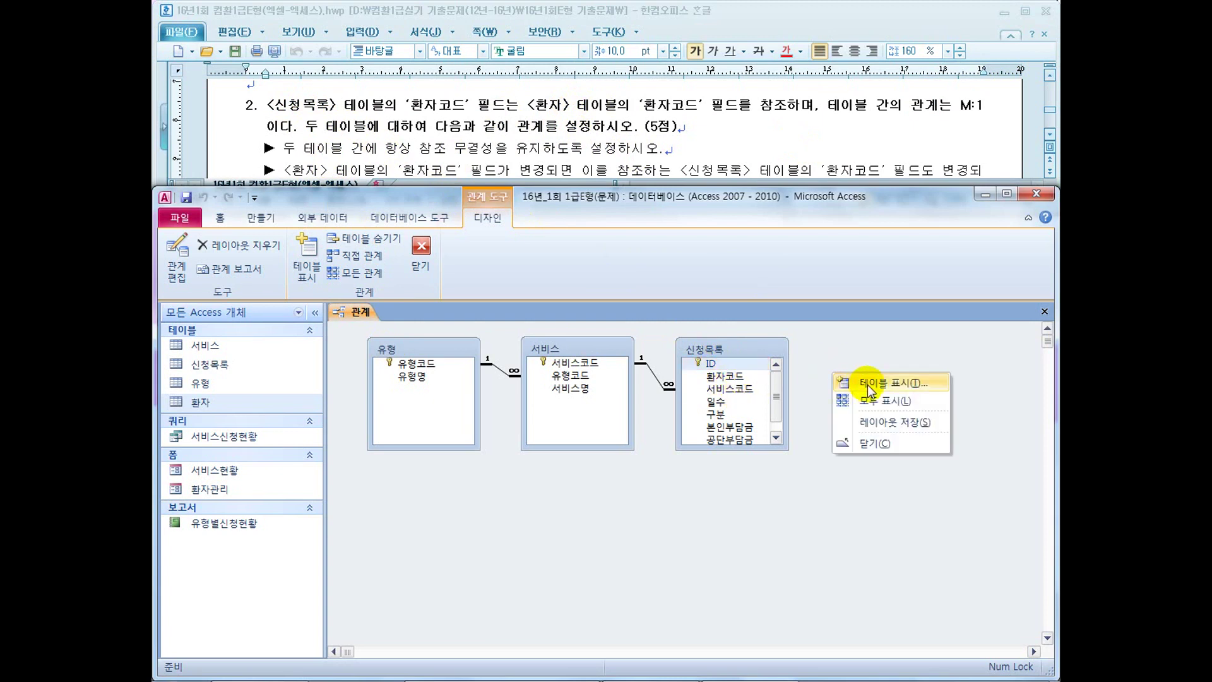
{"action": "left_click", "coordinate": [870, 386]}
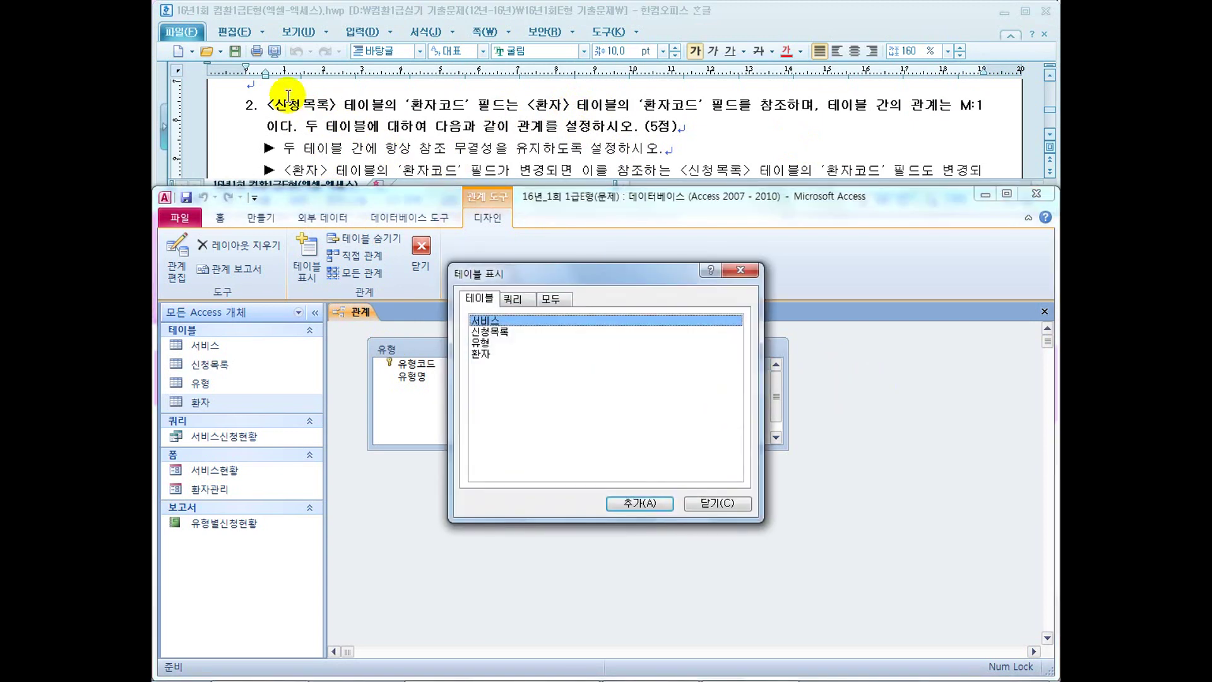
{"action": "double_click", "coordinate": [497, 331]}
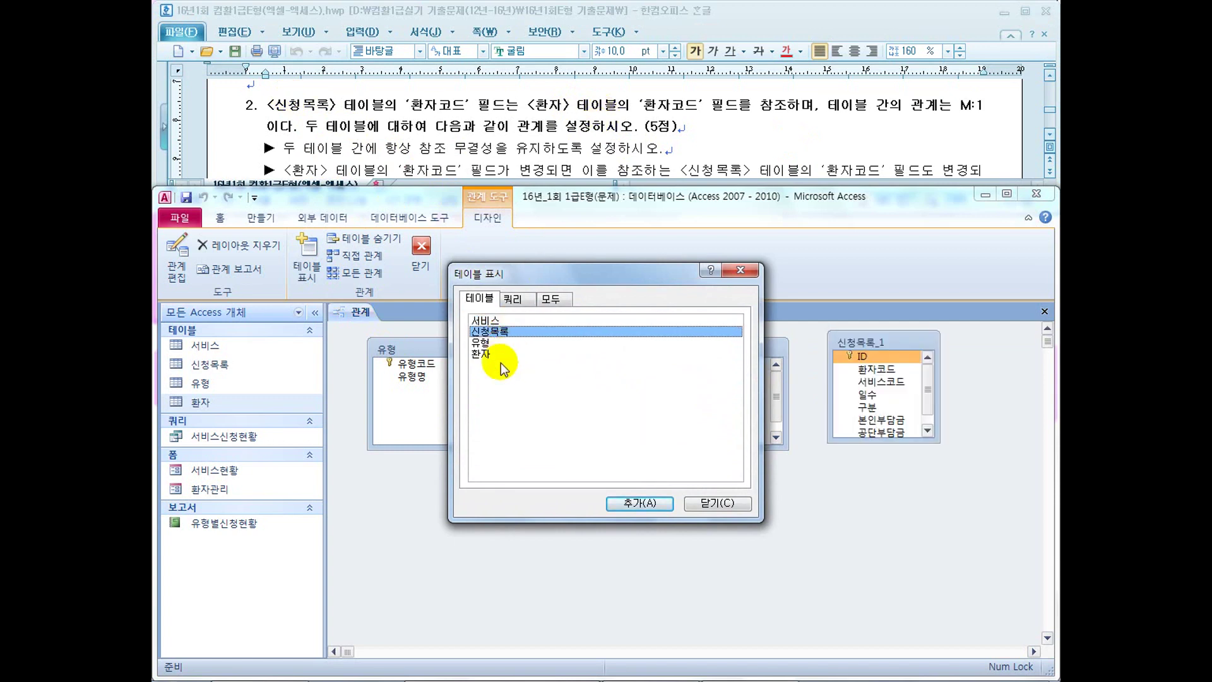
{"action": "left_click", "coordinate": [483, 354]}
{"action": "double_click", "coordinate": [485, 355]}
{"action": "left_click", "coordinate": [713, 502]}
{"action": "left_click_drag", "start_coordinate": [879, 450], "coordinate": [991, 340]}
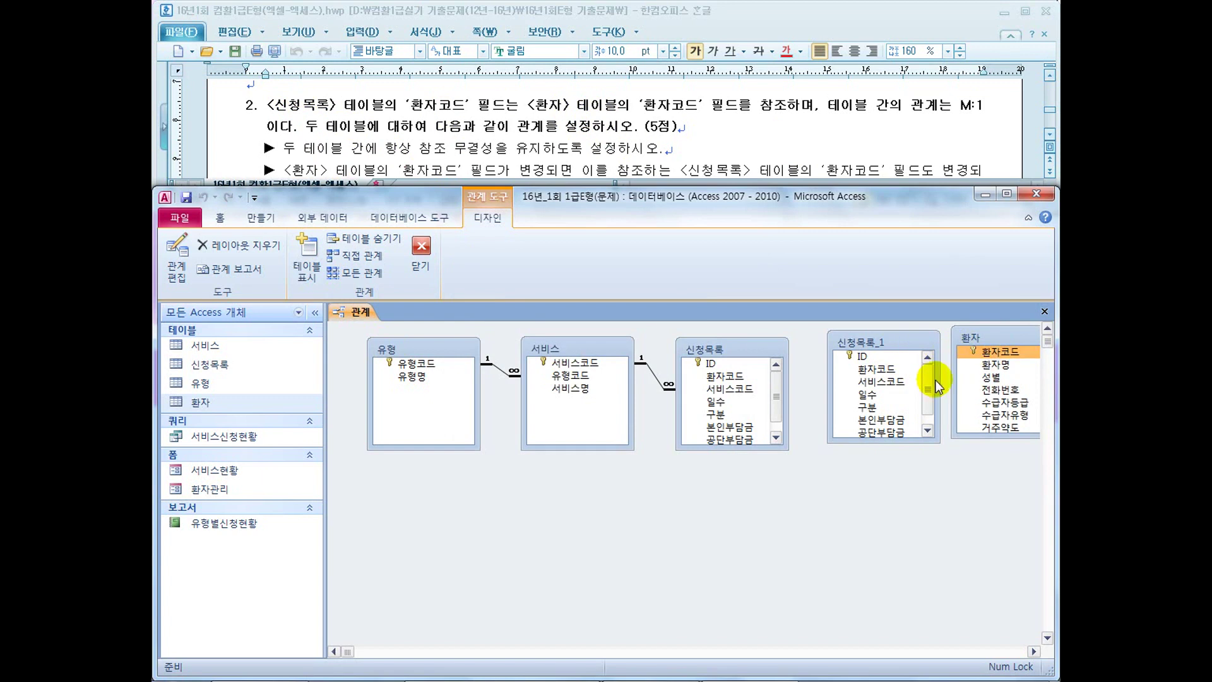
Hide the duplicate 신청목록_1 table from the relationships layout and move the 환자 table beside the original 신청목록 table
{"action": "left_click", "coordinate": [745, 363]}
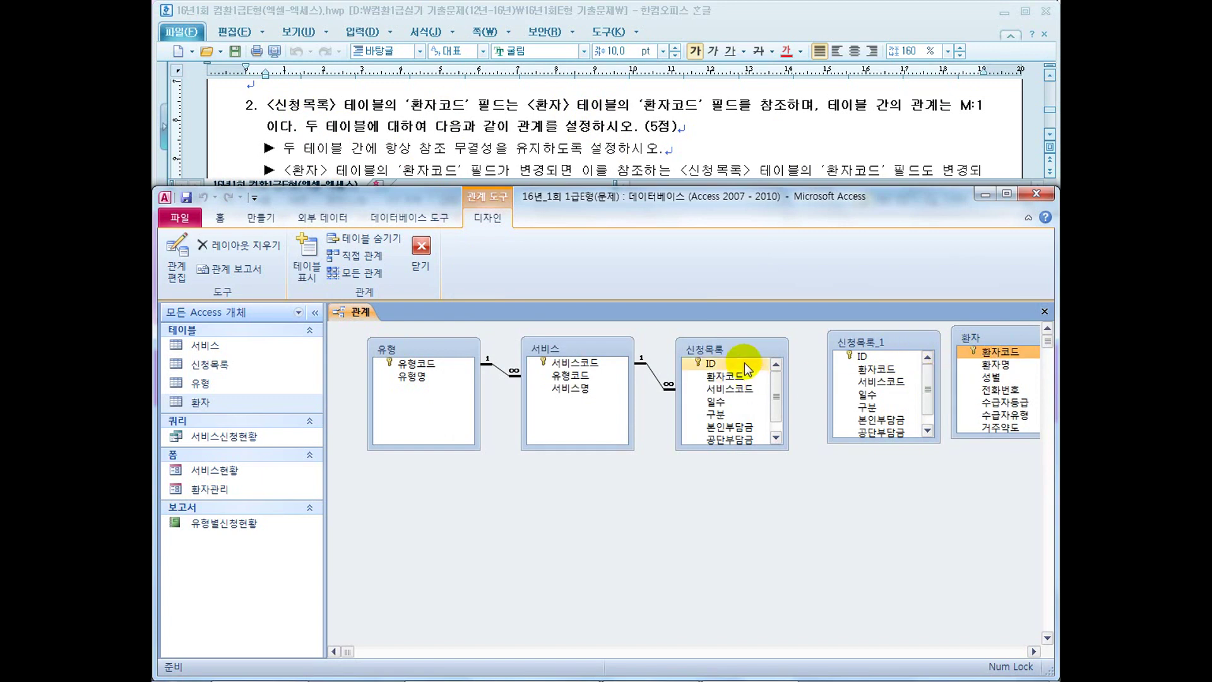
{"action": "left_click", "coordinate": [885, 347]}
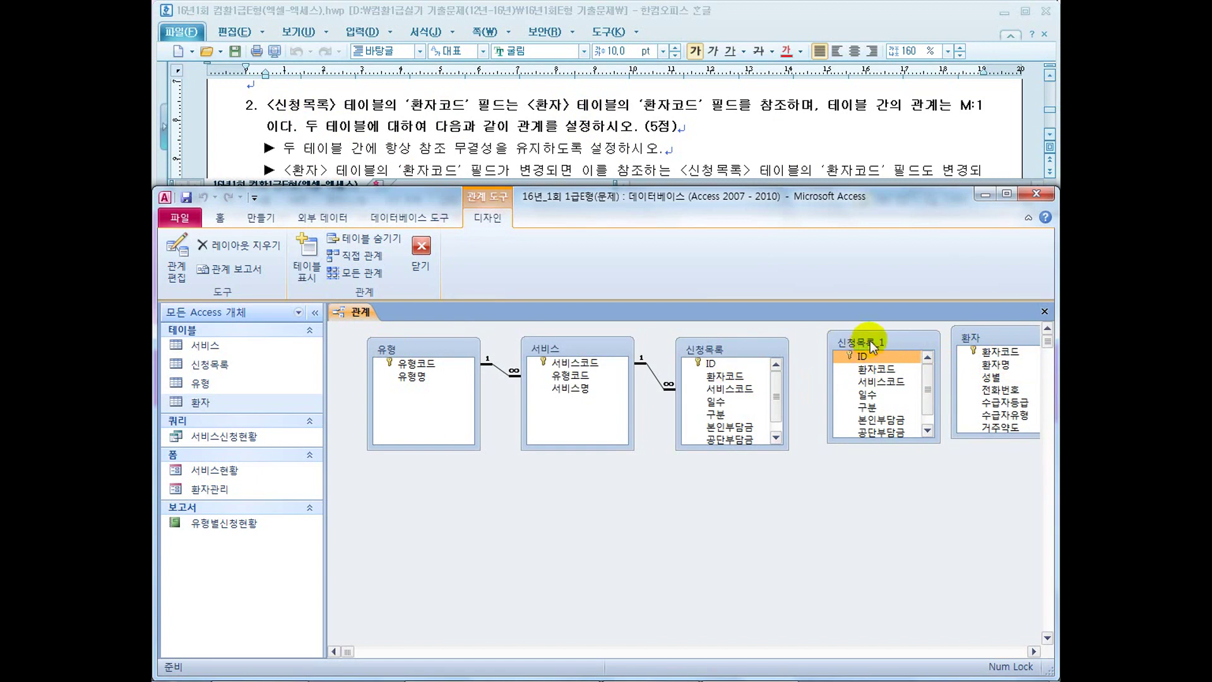
{"action": "left_click_drag", "start_coordinate": [870, 340], "coordinate": [849, 355]}
{"action": "right_click", "coordinate": [848, 355]}
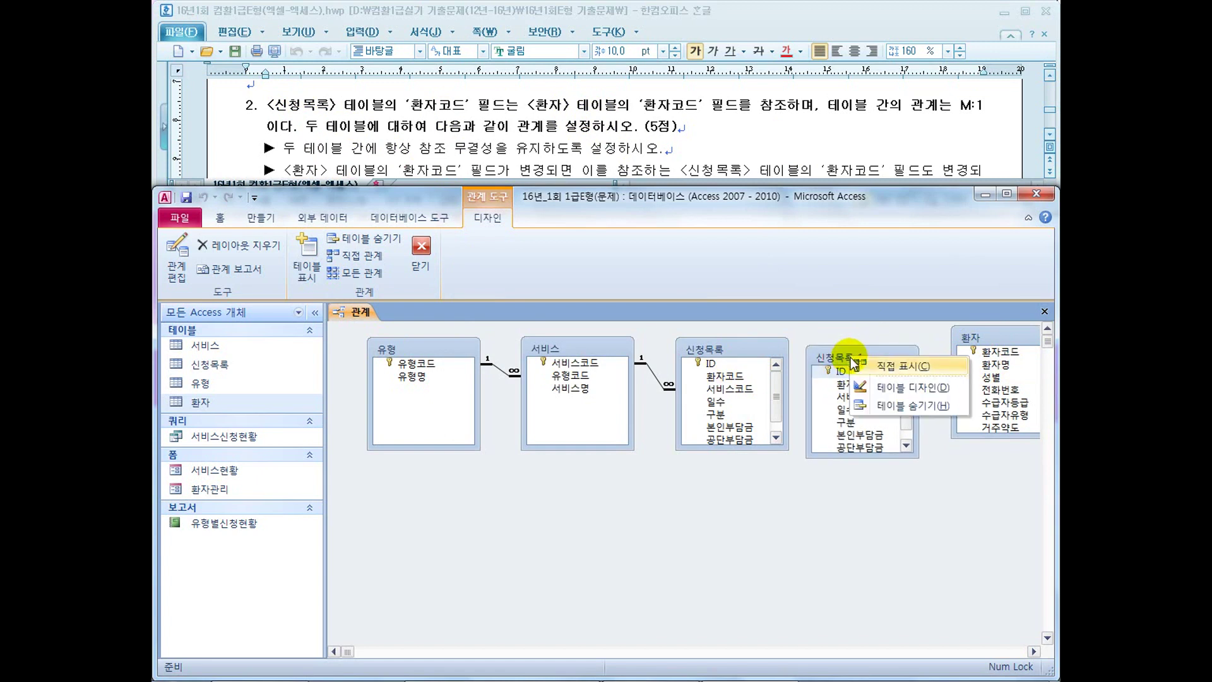
{"action": "left_click", "coordinate": [889, 404]}
{"action": "left_click_drag", "start_coordinate": [725, 376], "coordinate": [860, 345]}
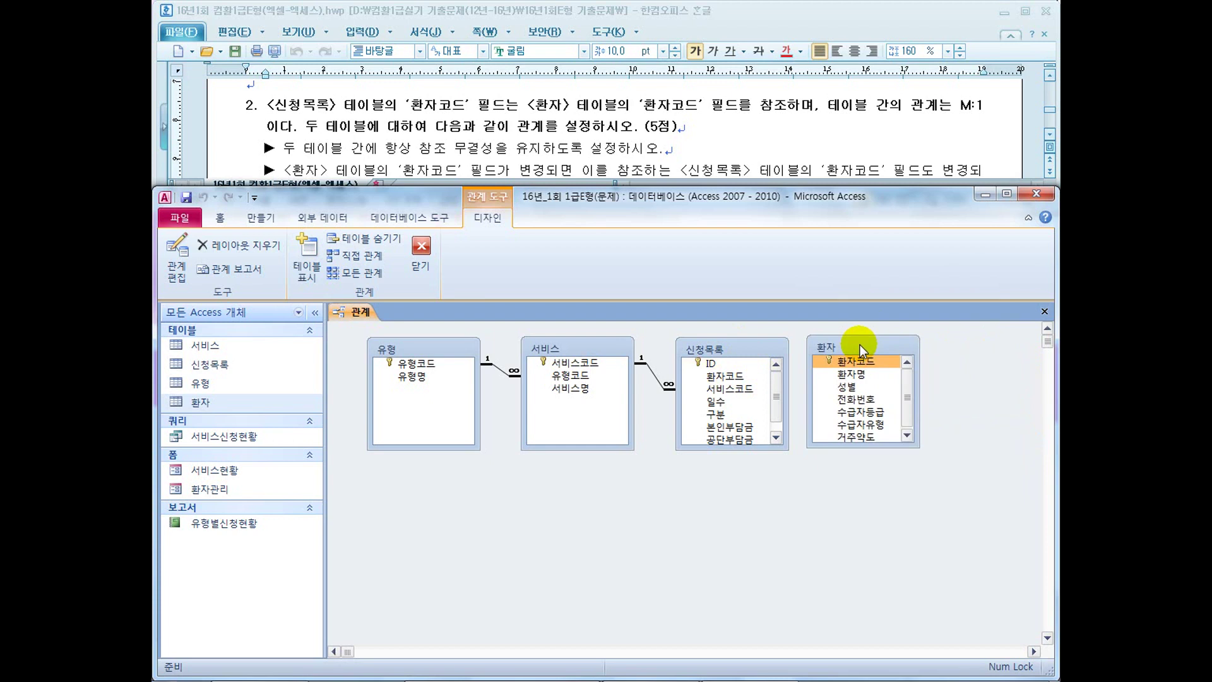
Link 환자코드 in the 환자 table to 환자코드 in 신청목록 and enforce referential integrity for the relationship
{"action": "left_click_drag", "start_coordinate": [848, 361], "coordinate": [697, 402]}
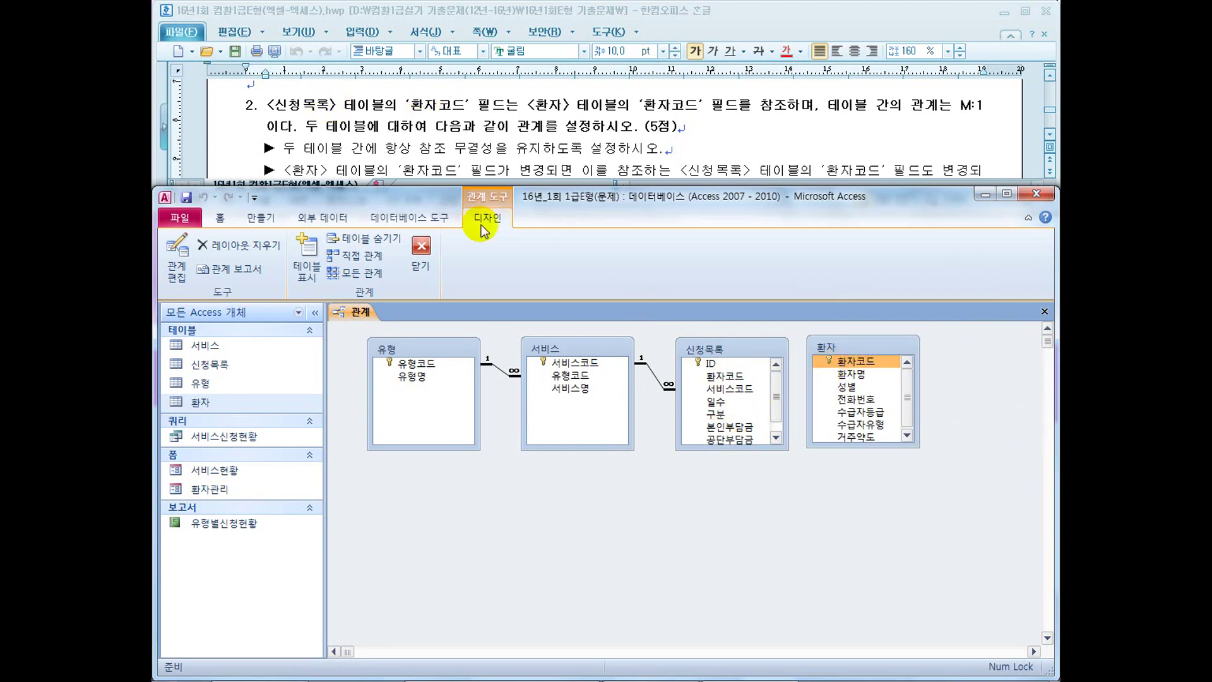
{"action": "left_click", "coordinate": [726, 377]}
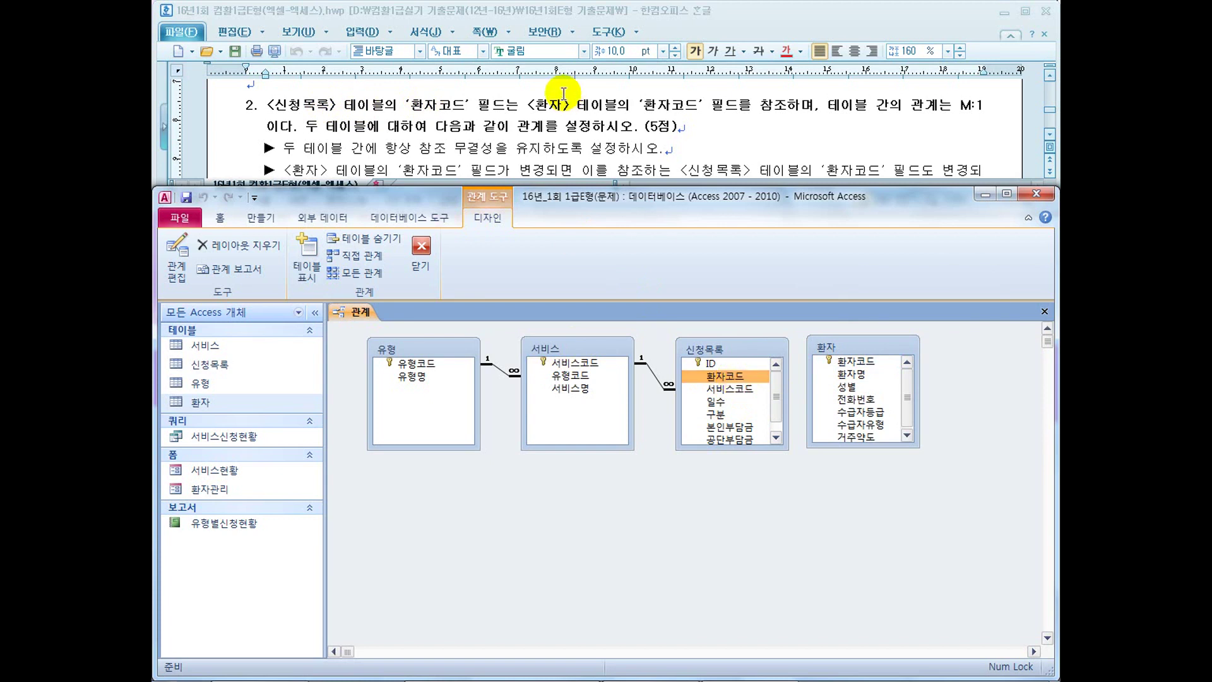
{"action": "left_click", "coordinate": [849, 362]}
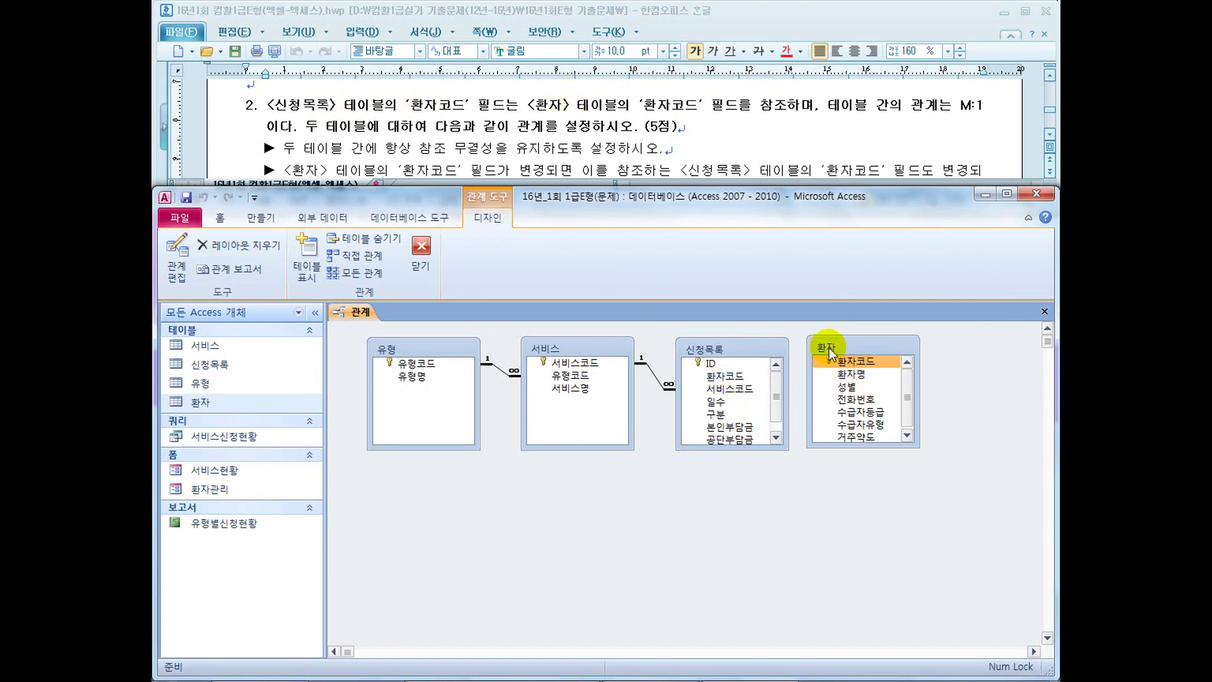
{"action": "left_click_drag", "start_coordinate": [843, 365], "coordinate": [731, 377]}
{"action": "left_click_drag", "start_coordinate": [454, 150], "coordinate": [579, 157]}
{"action": "left_click", "coordinate": [512, 408]}
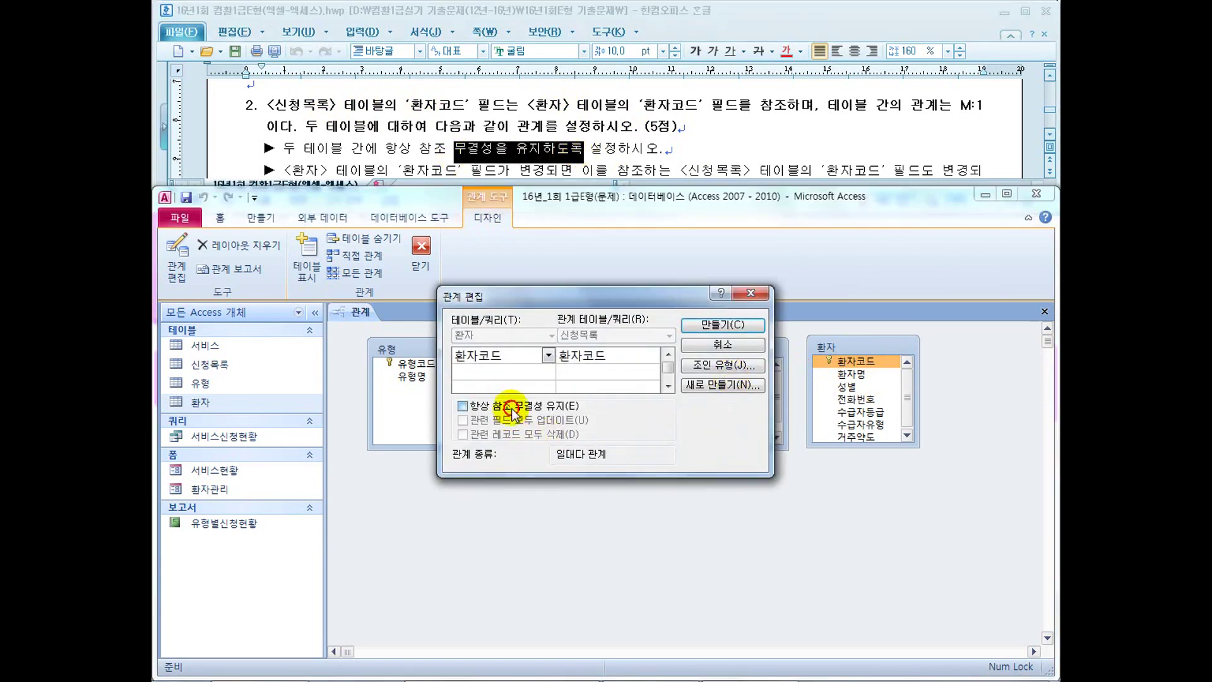
Enable cascading updates of related fields without cascading deletes, create the relationship, and space the 환자 table slightly away from 신청목록
{"action": "left_click", "coordinate": [524, 167]}
{"action": "scroll", "coordinate": [524, 167], "scroll_direction": "down", "scroll_amount": 1}
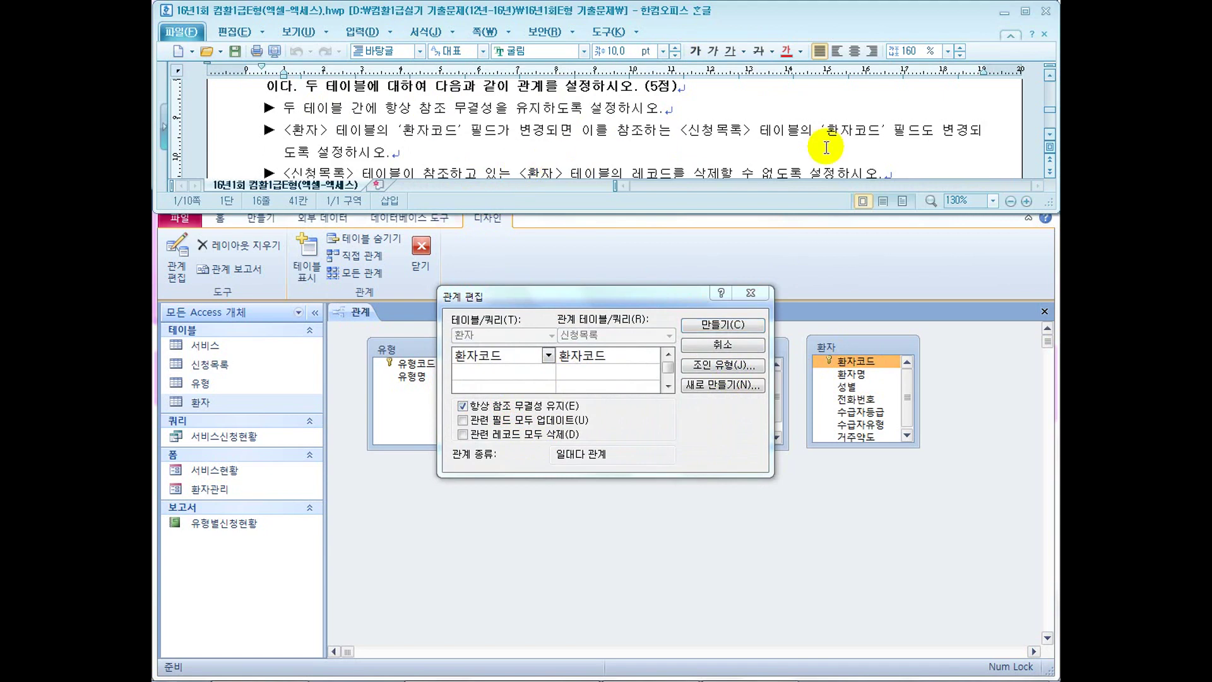
{"action": "left_click_drag", "start_coordinate": [312, 153], "coordinate": [384, 152]}
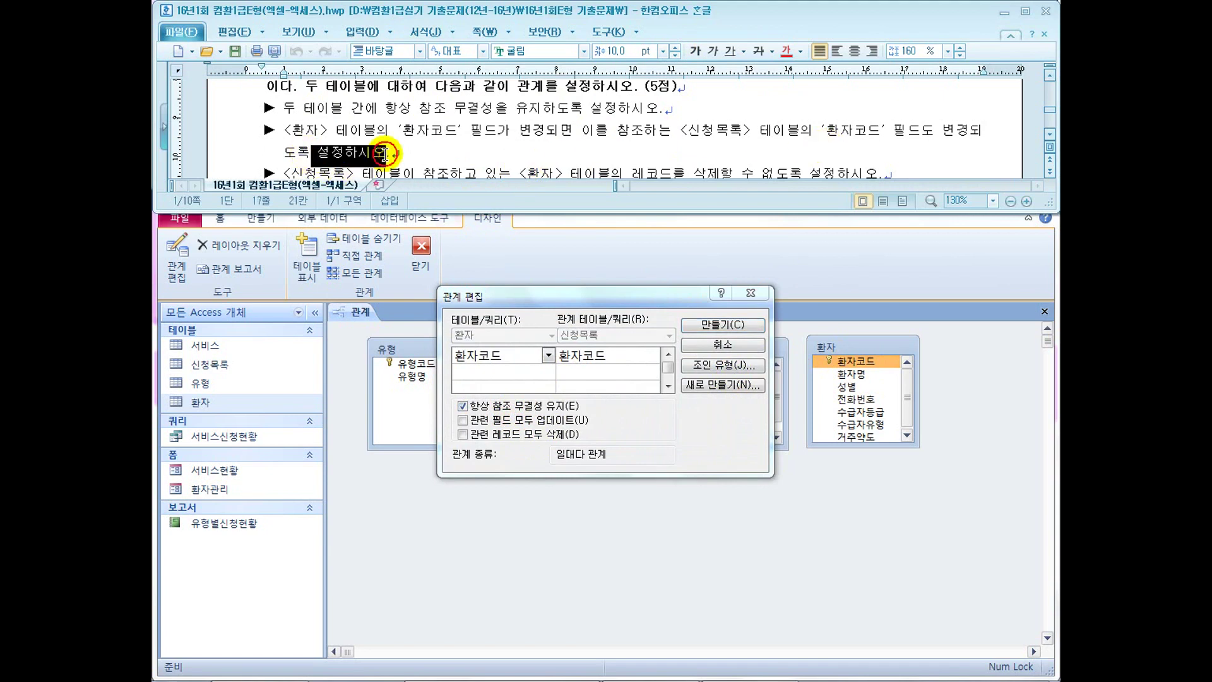
{"action": "left_click", "coordinate": [491, 421]}
{"action": "left_click", "coordinate": [576, 182]}
{"action": "scroll", "coordinate": [577, 149], "scroll_direction": "down", "scroll_amount": 1}
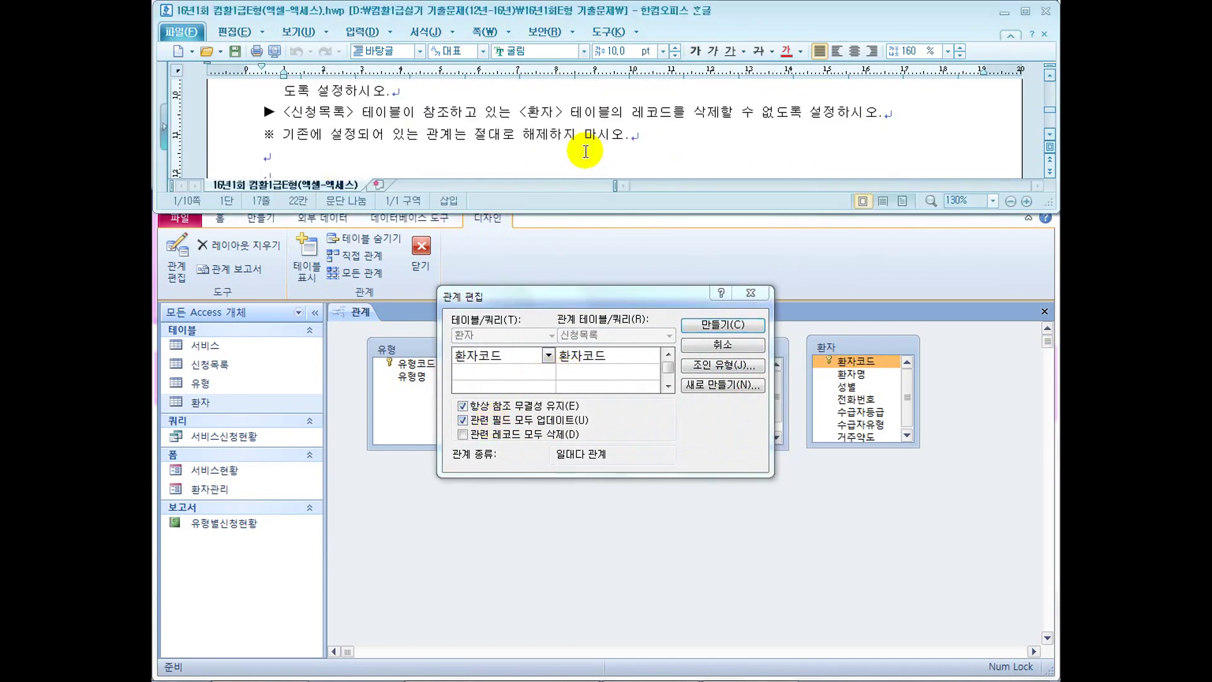
{"action": "left_click_drag", "start_coordinate": [775, 114], "coordinate": [658, 117]}
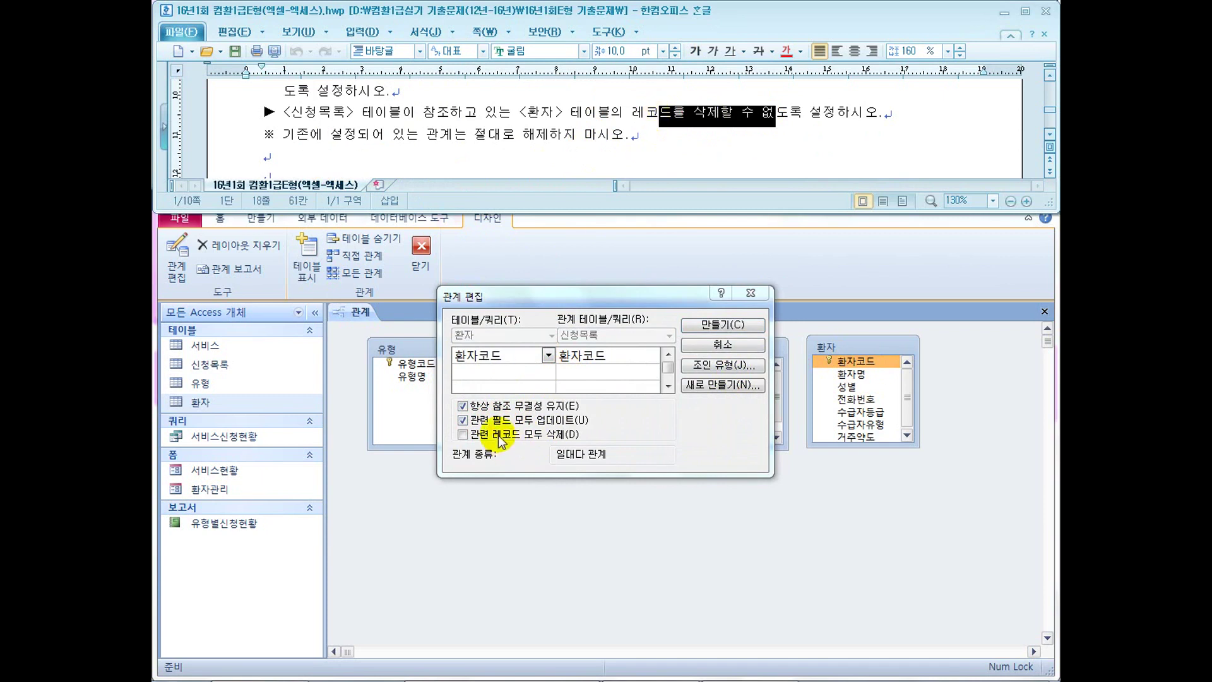
{"action": "left_click", "coordinate": [697, 325]}
{"action": "left_click_drag", "start_coordinate": [836, 348], "coordinate": [848, 346]}
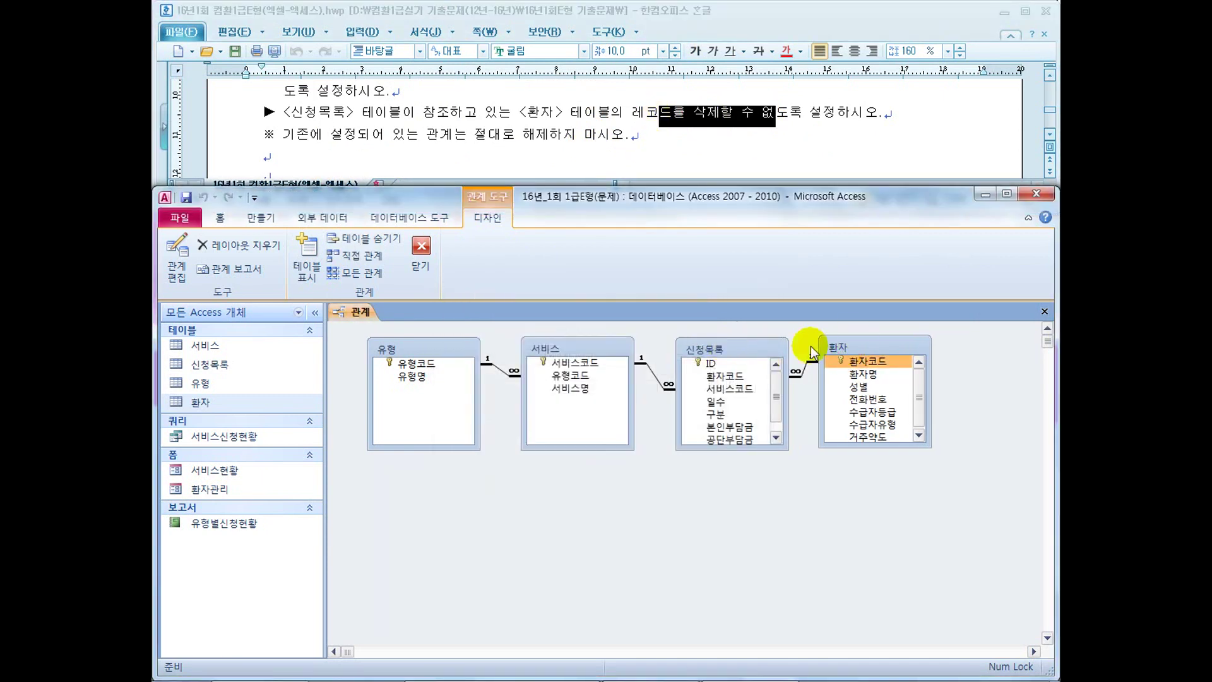
Check the note about keeping existing relationships, and close the relationships window with its changes saved
{"action": "left_click", "coordinate": [397, 136]}
{"action": "left_click_drag", "start_coordinate": [397, 136], "coordinate": [510, 136]}
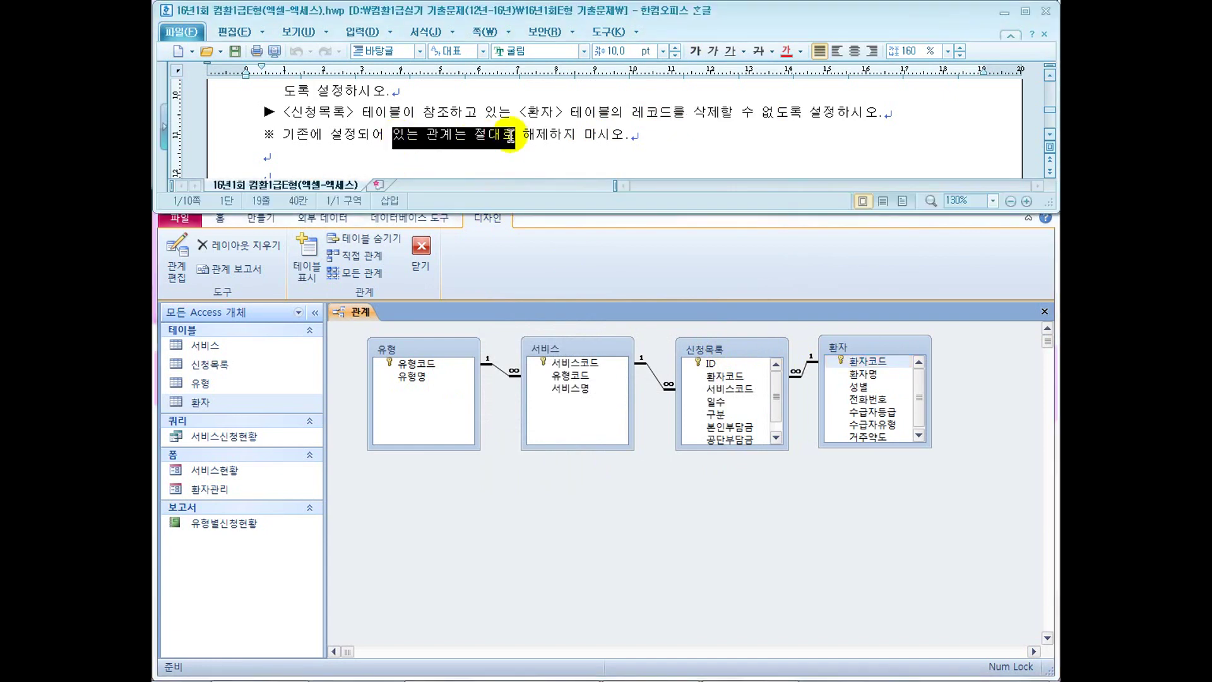
{"action": "left_click", "coordinate": [871, 400]}
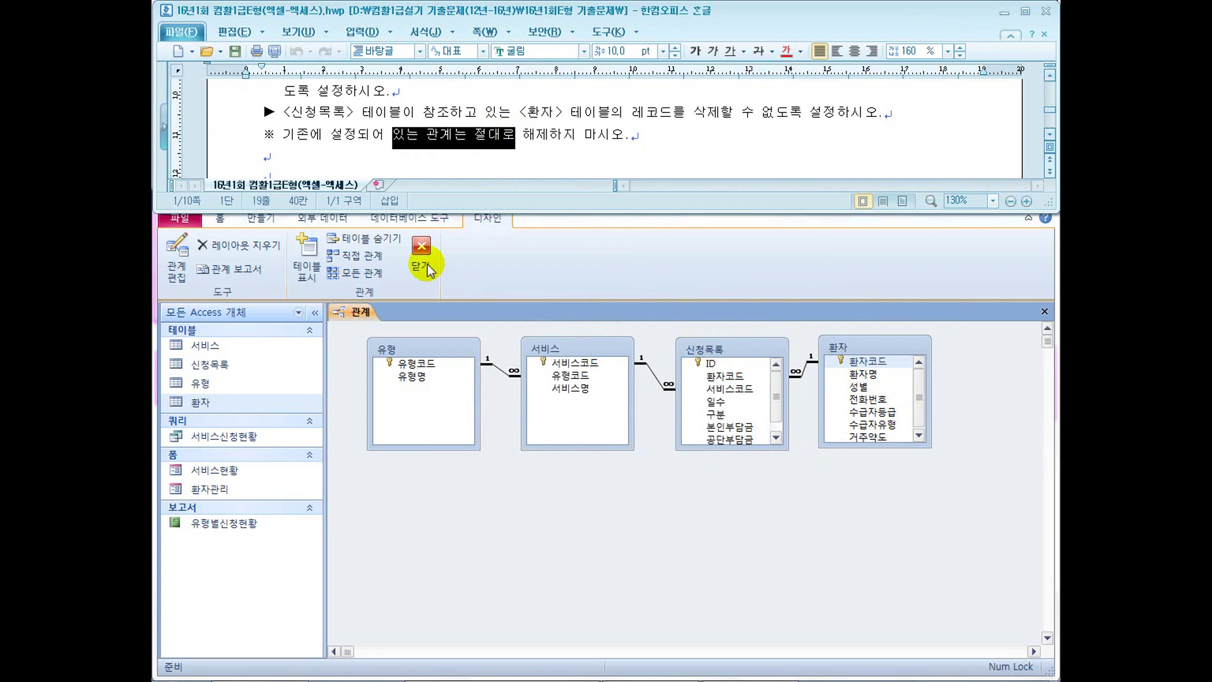
{"action": "left_click", "coordinate": [422, 256]}
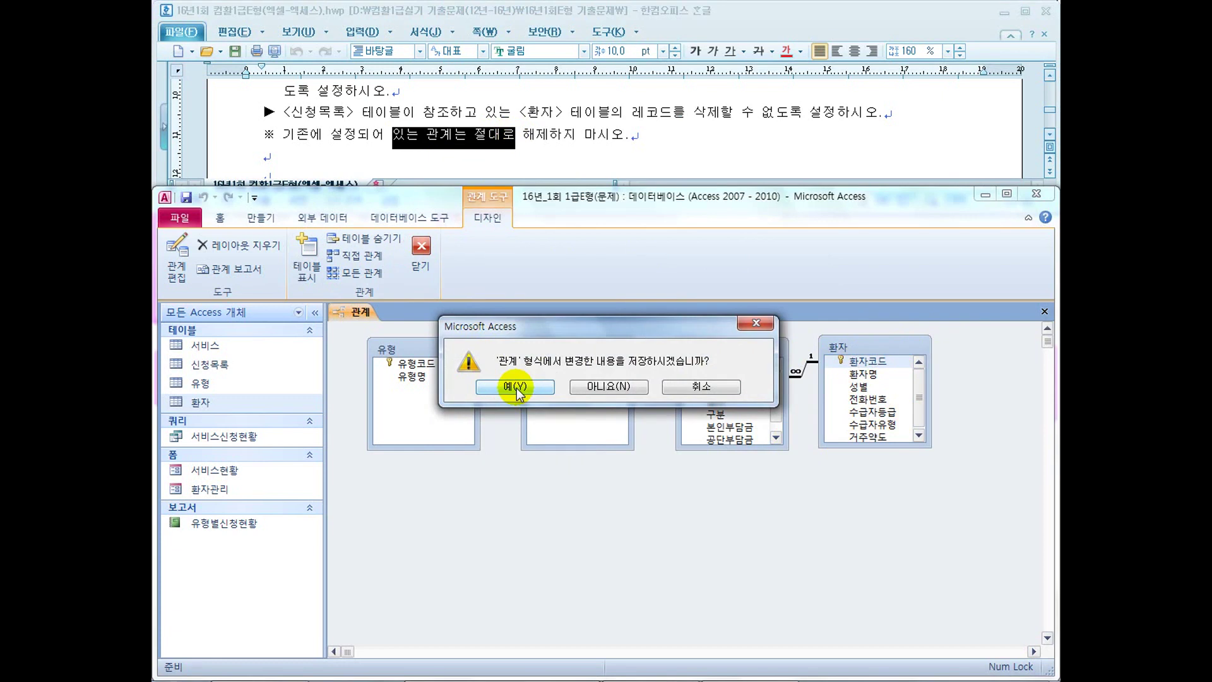
{"action": "left_click", "coordinate": [515, 386]}
Review question 2's update, deletion and existing-relationship conditions again in the exam document
{"action": "left_click", "coordinate": [517, 154]}
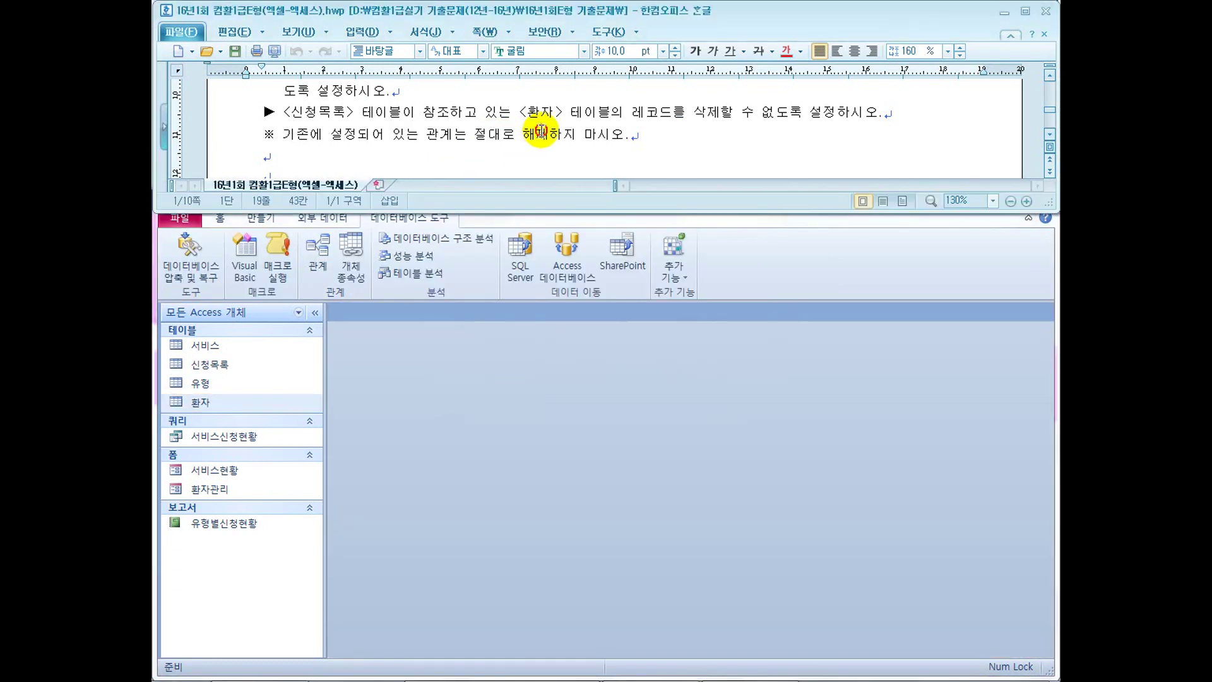
{"action": "left_click", "coordinate": [1049, 135]}
{"action": "left_click", "coordinate": [1049, 135]}
{"action": "left_click", "coordinate": [1050, 135]}
{"action": "left_click", "coordinate": [1050, 135]}
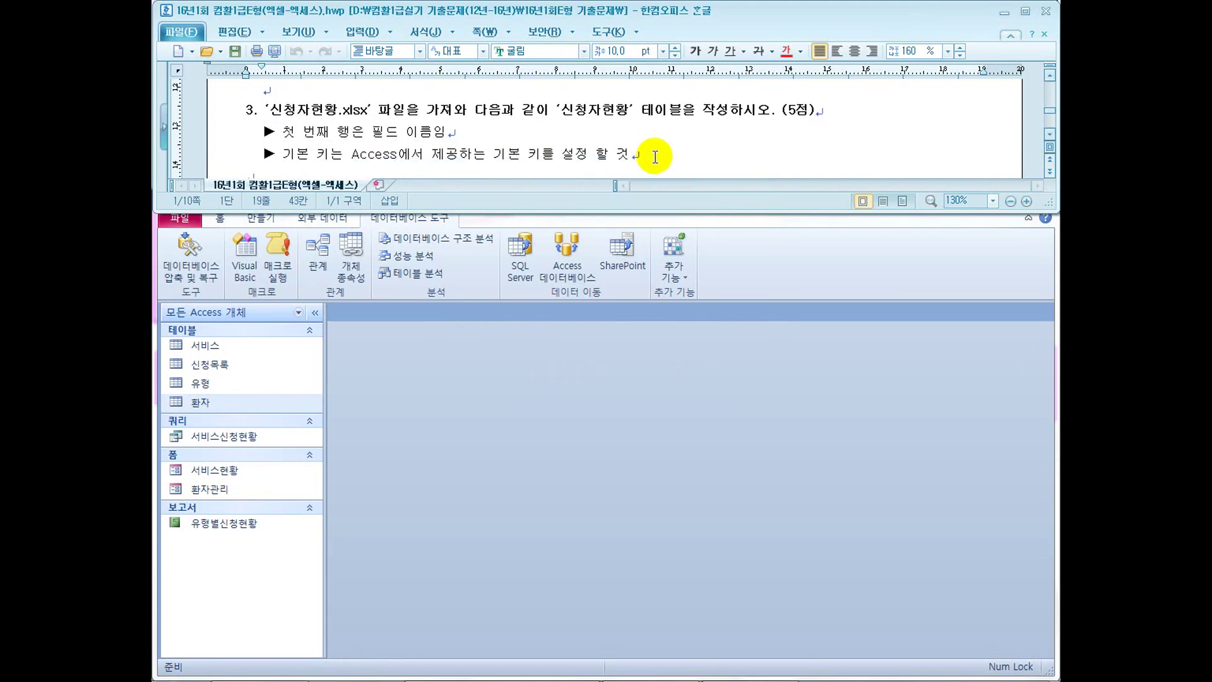
{"action": "scroll", "coordinate": [607, 122], "scroll_direction": "up", "scroll_amount": 1}
{"action": "scroll", "coordinate": [606, 121], "scroll_direction": "down", "scroll_amount": 3}
{"action": "left_click", "coordinate": [604, 122]}
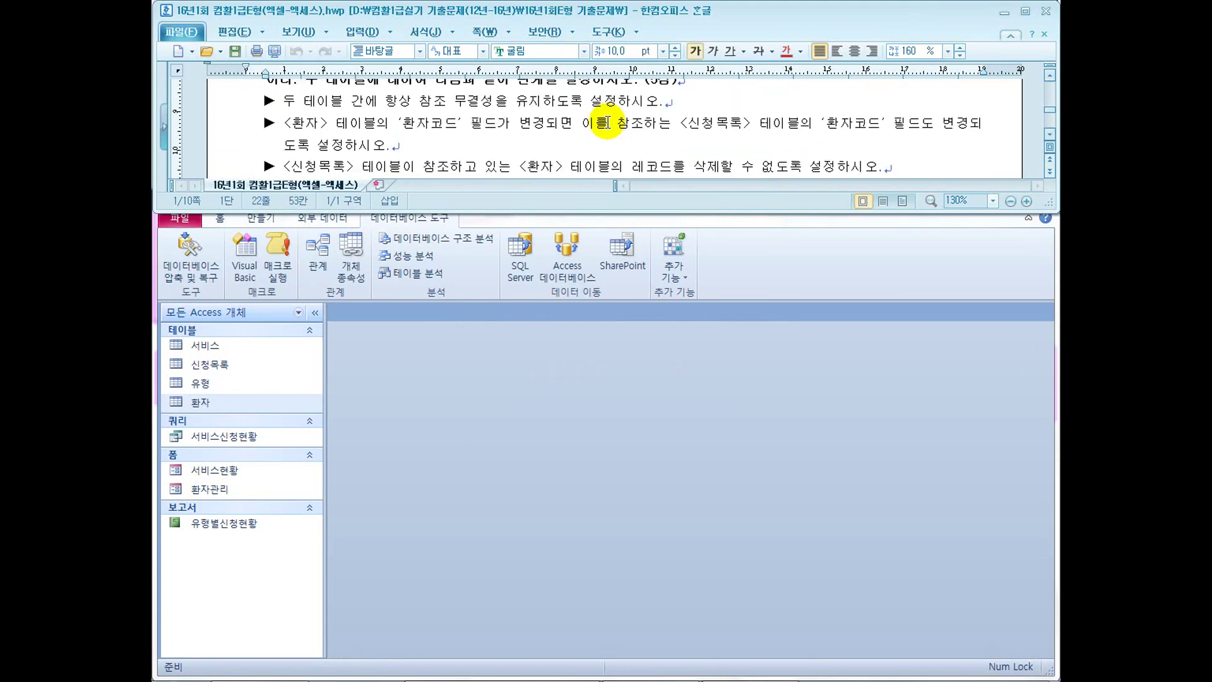
{"action": "left_click", "coordinate": [608, 120]}
{"action": "left_click_drag", "start_coordinate": [512, 105], "coordinate": [628, 154]}
{"action": "scroll", "coordinate": [632, 158], "scroll_direction": "down", "scroll_amount": 1}
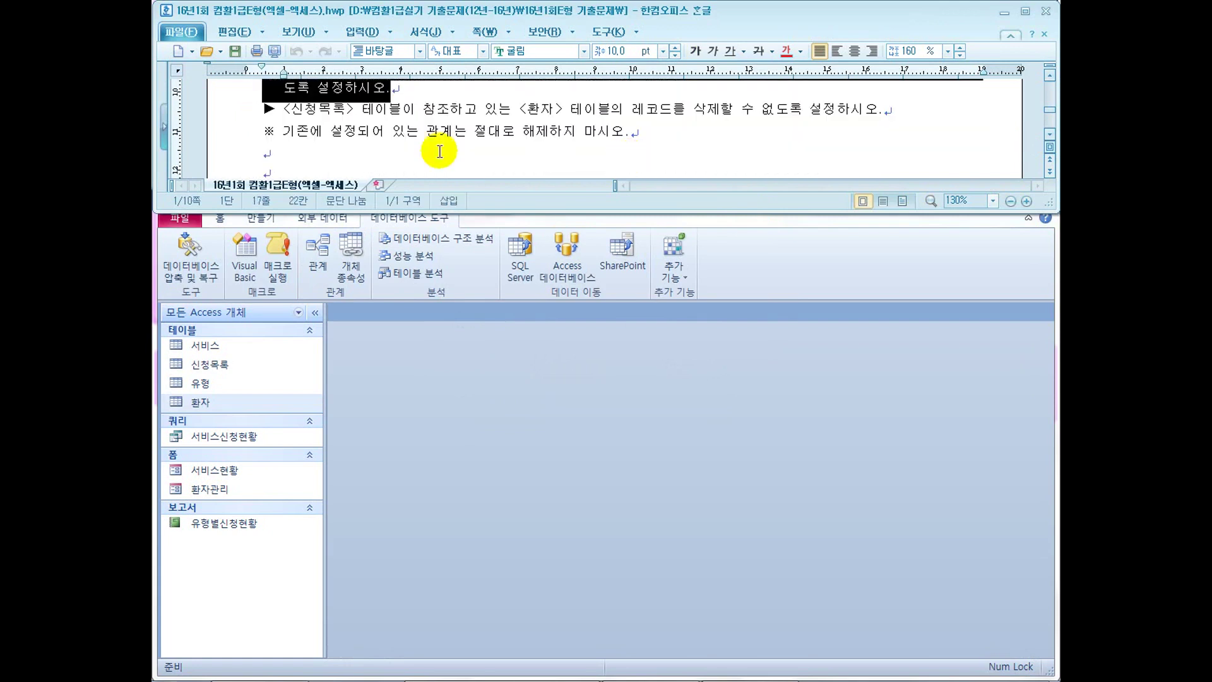
{"action": "left_click_drag", "start_coordinate": [281, 131], "coordinate": [461, 131]}
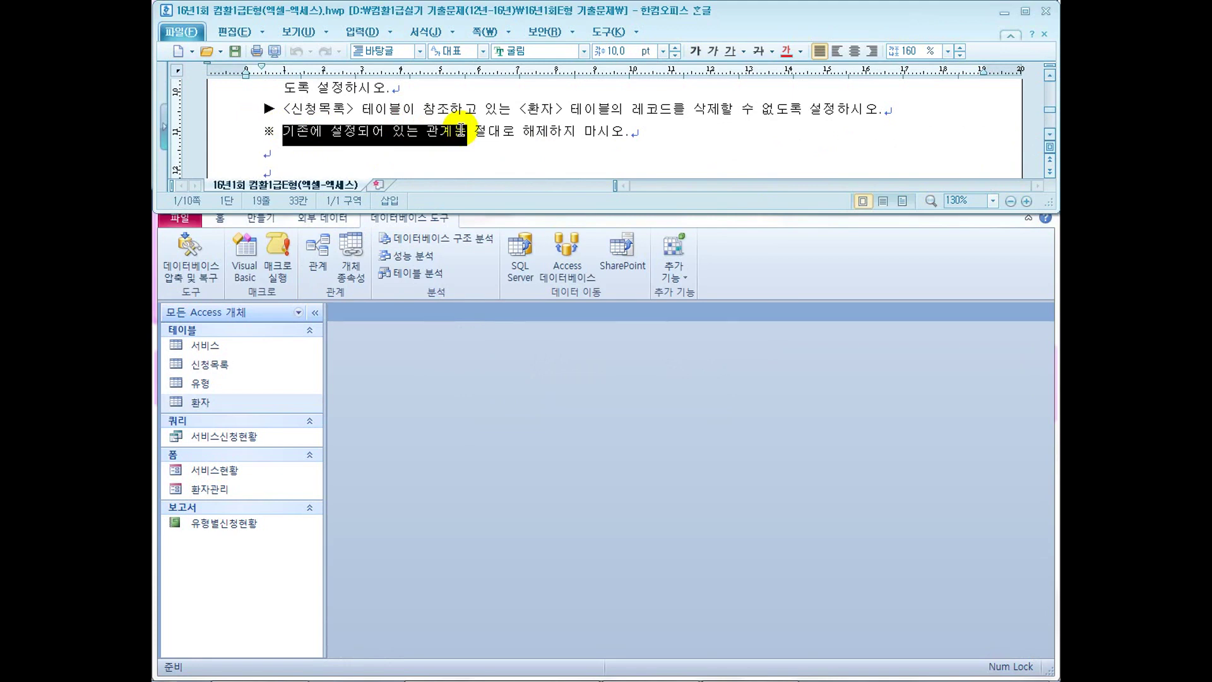
{"action": "left_click_drag", "start_coordinate": [513, 131], "coordinate": [468, 133]}
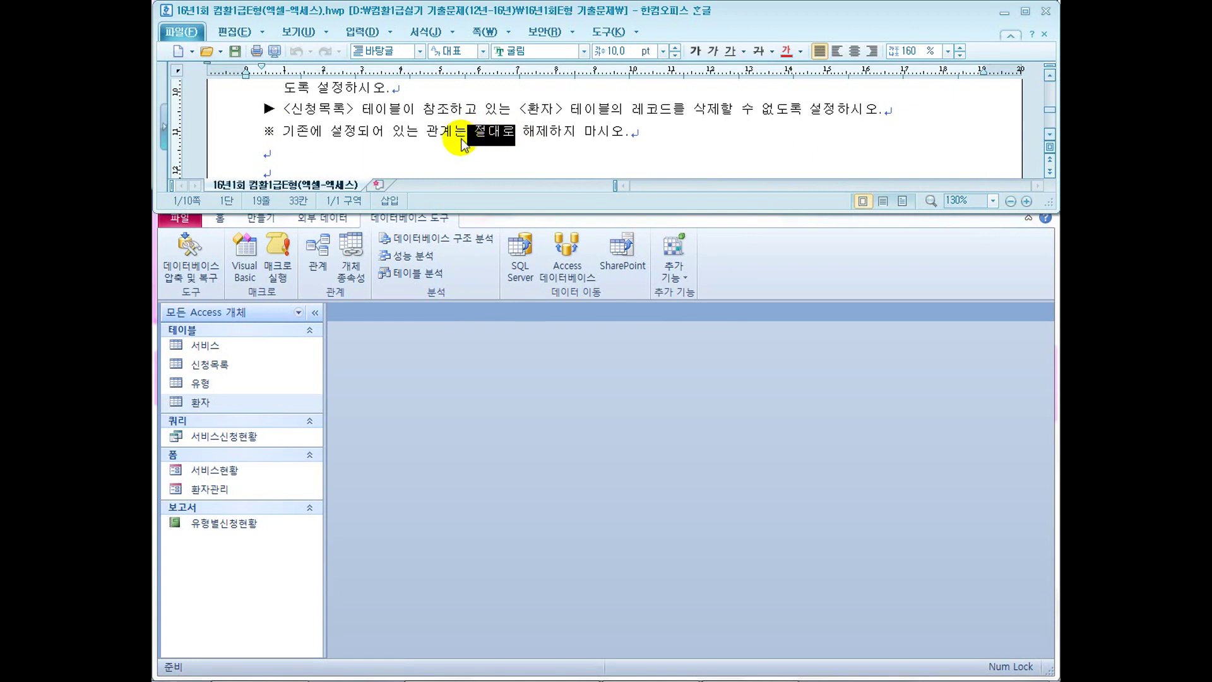
{"action": "mouse_move", "coordinate": [606, 149]}
{"action": "left_mouse_down"}
{"action": "mouse_move", "coordinate": [556, 125]}
{"action": "mouse_move", "coordinate": [677, 143]}
{"action": "mouse_move", "coordinate": [687, 160]}
{"action": "mouse_move", "coordinate": [689, 134]}
{"action": "mouse_move", "coordinate": [697, 153]}
{"action": "mouse_move", "coordinate": [766, 146]}
{"action": "mouse_move", "coordinate": [771, 176]}
{"action": "mouse_move", "coordinate": [787, 162]}
{"action": "left_mouse_up"}
{"action": "left_click_drag", "start_coordinate": [612, 71], "coordinate": [555, 125]}
{"action": "left_click_drag", "start_coordinate": [542, 79], "coordinate": [632, 155]}
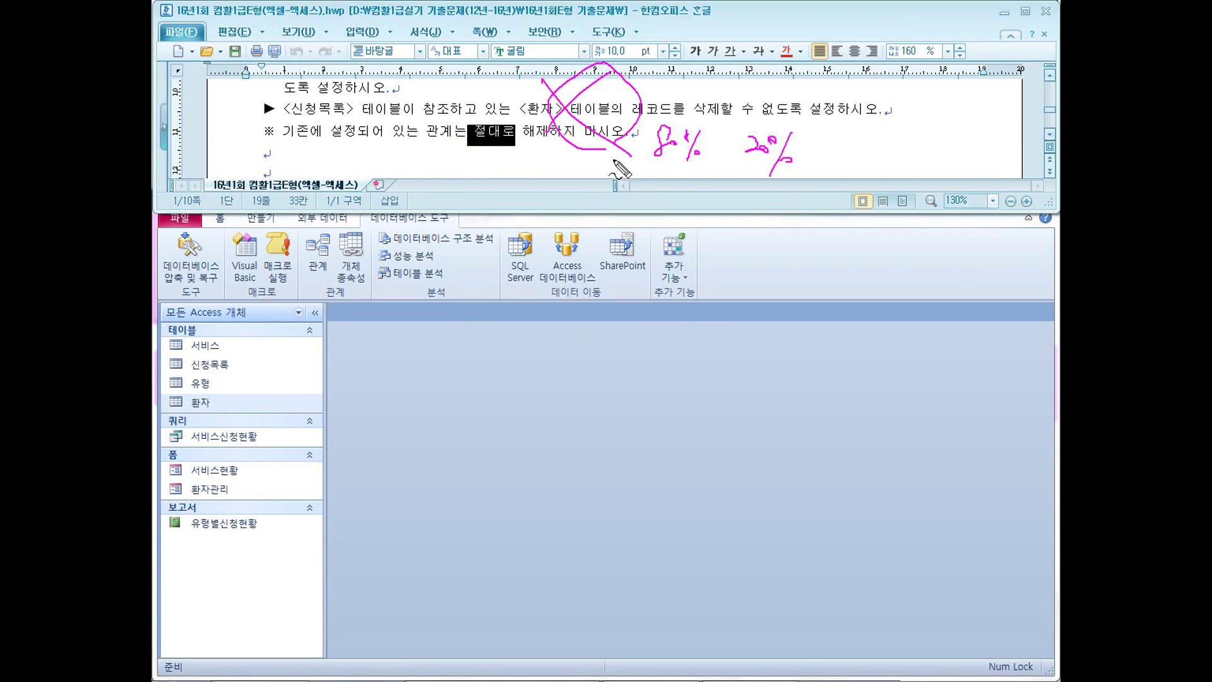
{"action": "left_click_drag", "start_coordinate": [747, 169], "coordinate": [799, 168]}
{"action": "left_click_drag", "start_coordinate": [747, 179], "coordinate": [787, 180]}
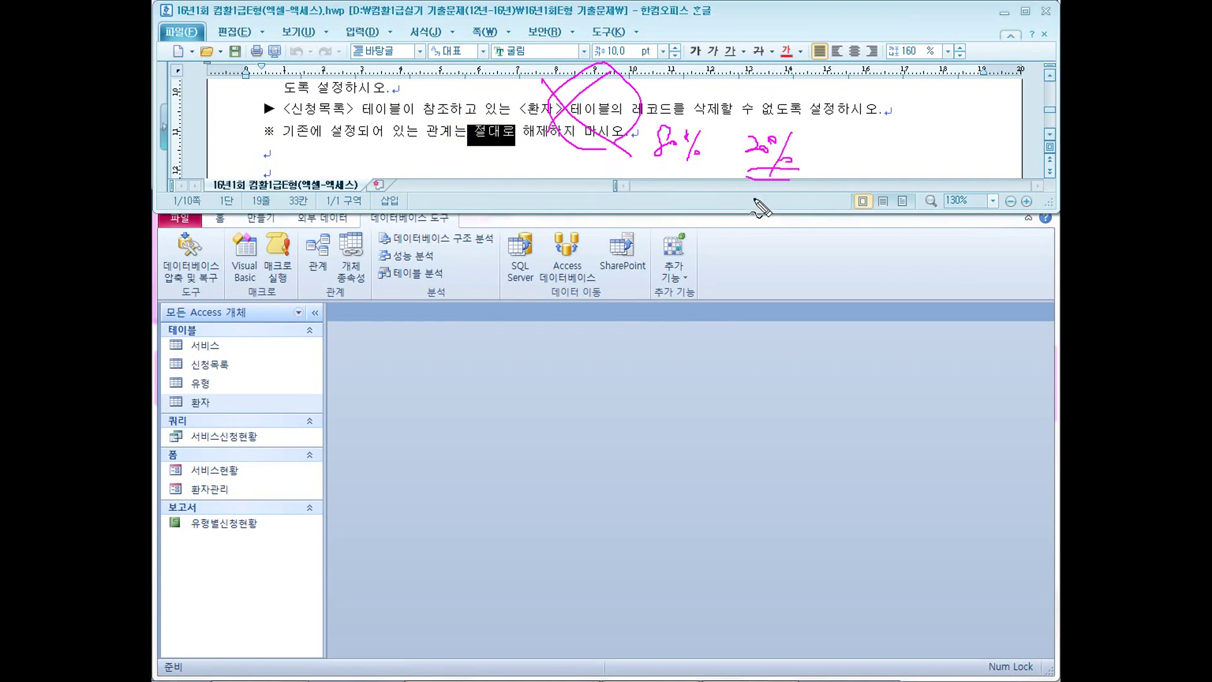
{"action": "left_click_drag", "start_coordinate": [802, 256], "coordinate": [804, 271]}
{"action": "mouse_move", "coordinate": [822, 251]}
{"action": "left_mouse_down"}
{"action": "mouse_move", "coordinate": [816, 309]}
{"action": "mouse_move", "coordinate": [835, 316]}
{"action": "mouse_move", "coordinate": [799, 354]}
{"action": "left_mouse_up"}
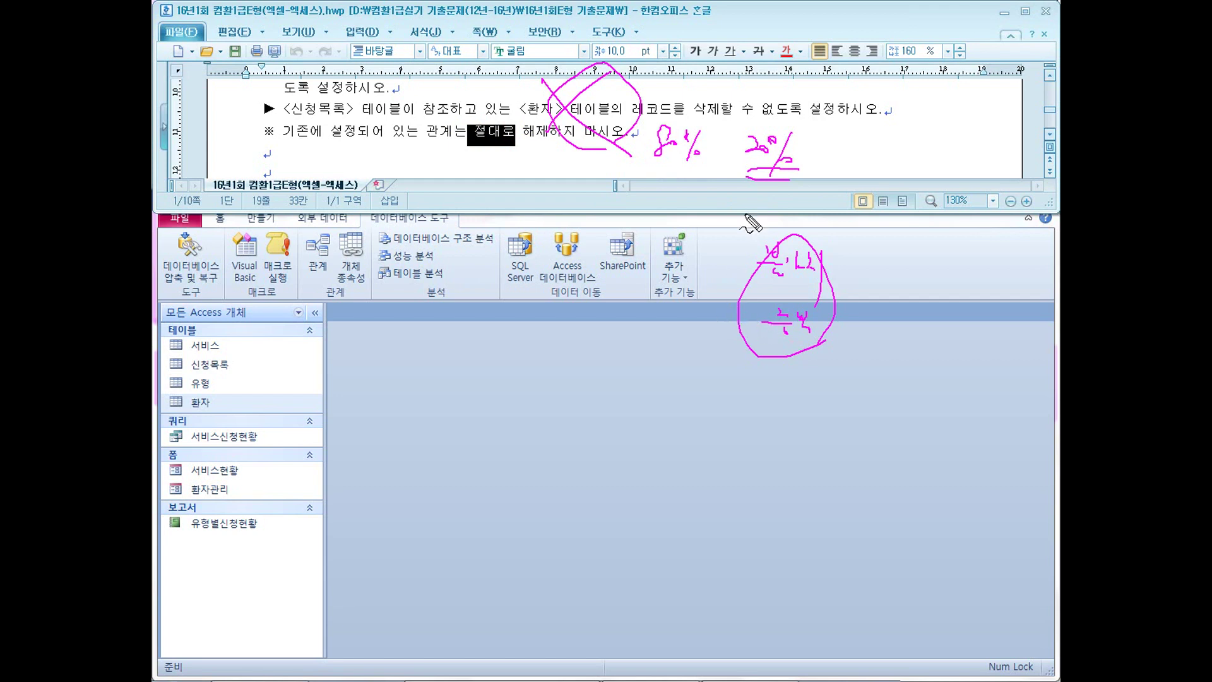
{"action": "mouse_move", "coordinate": [774, 182]}
{"action": "left_mouse_down"}
{"action": "mouse_move", "coordinate": [805, 178]}
{"action": "mouse_move", "coordinate": [780, 183]}
{"action": "left_mouse_up"}
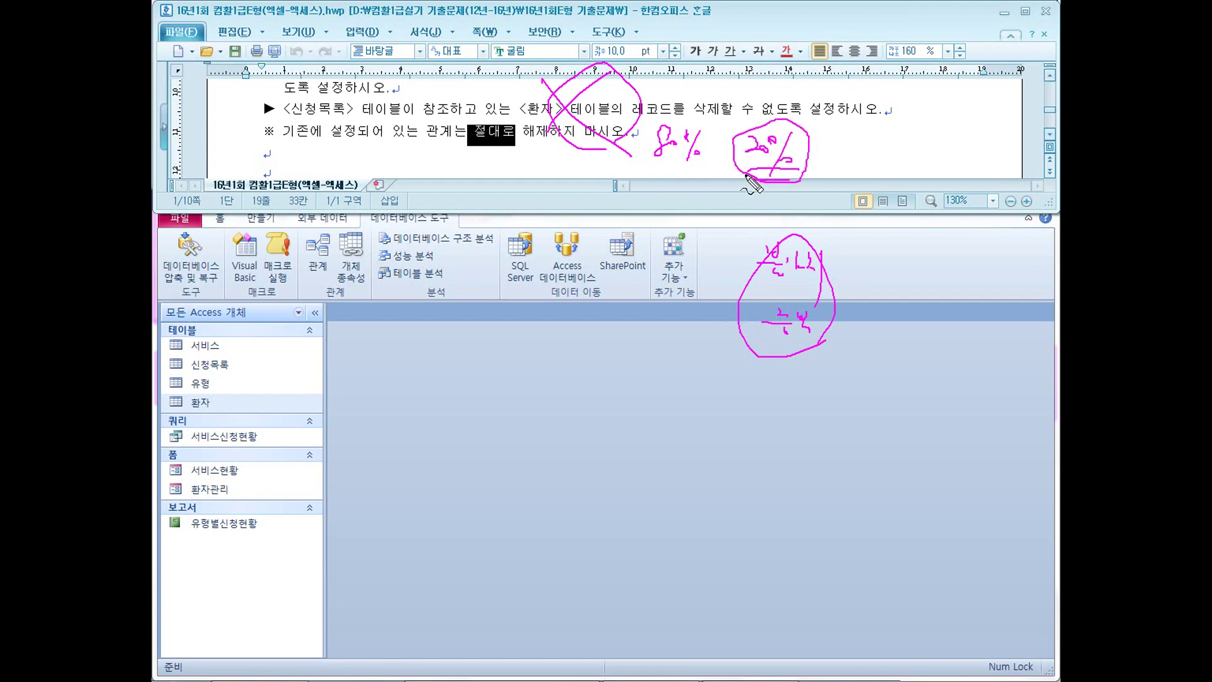
{"action": "key", "text": "Escape"}
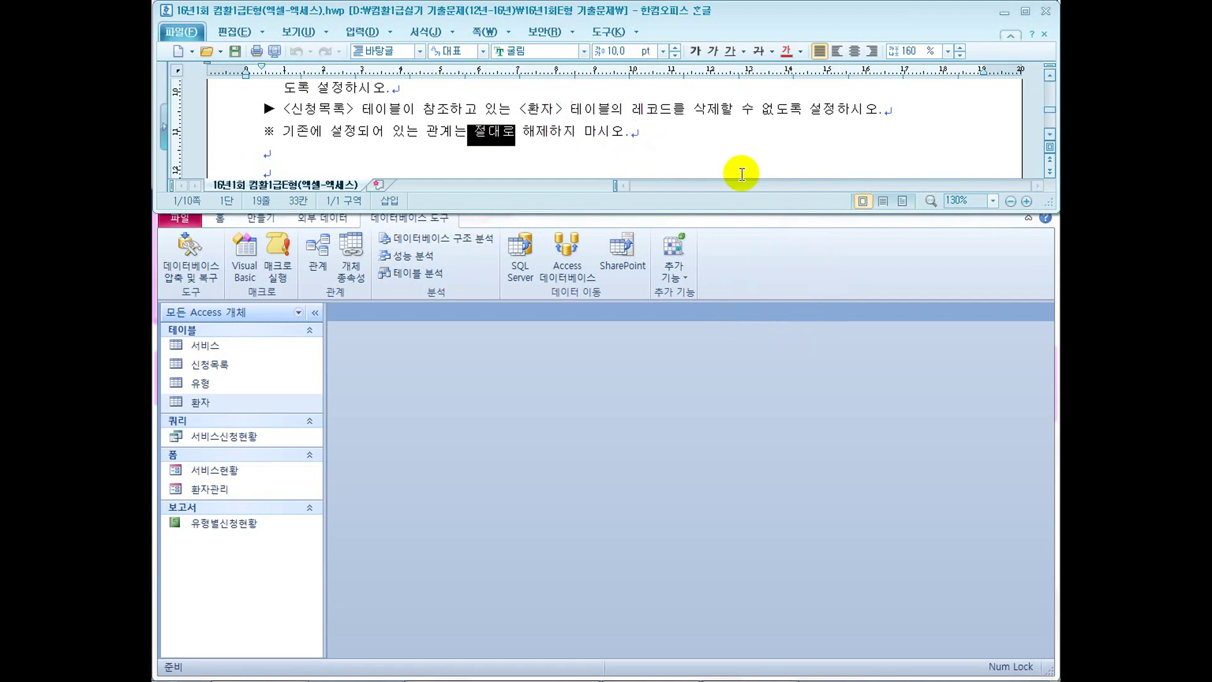
Bring question 3 about importing 신청자현황.xlsx into view in the exam document and return to the Access database
{"action": "left_click", "coordinate": [514, 145]}
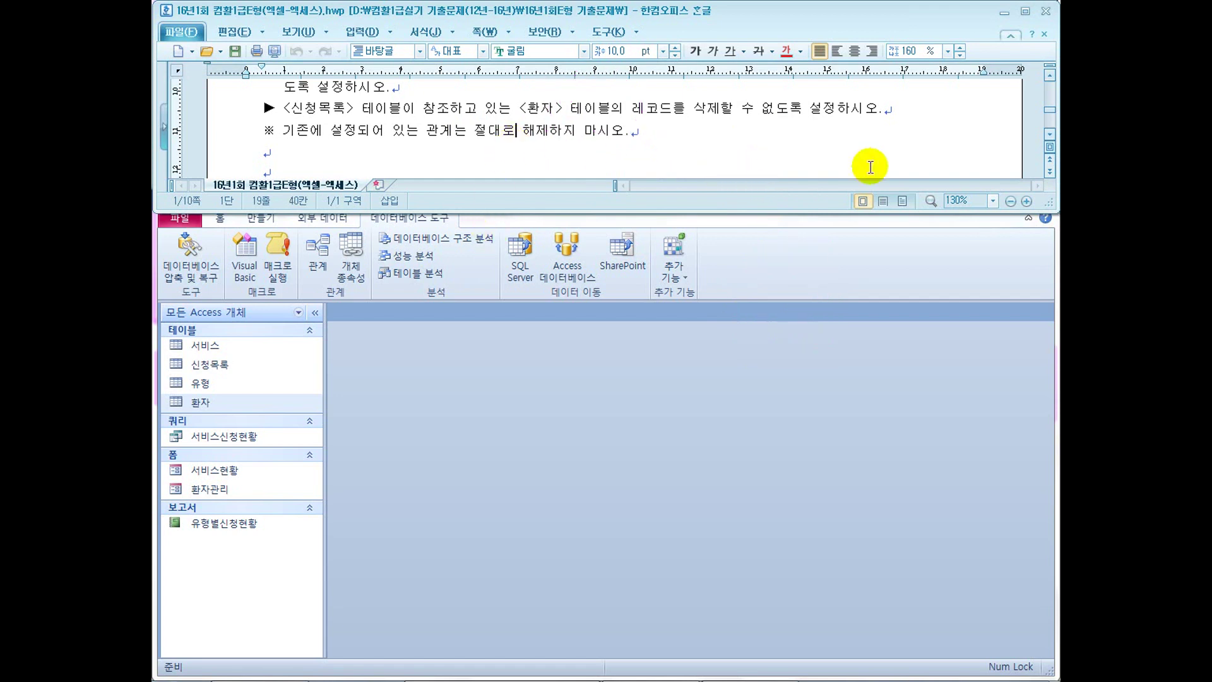
{"action": "left_click", "coordinate": [1050, 134]}
{"action": "left_click", "coordinate": [1050, 134]}
{"action": "left_click", "coordinate": [1050, 134]}
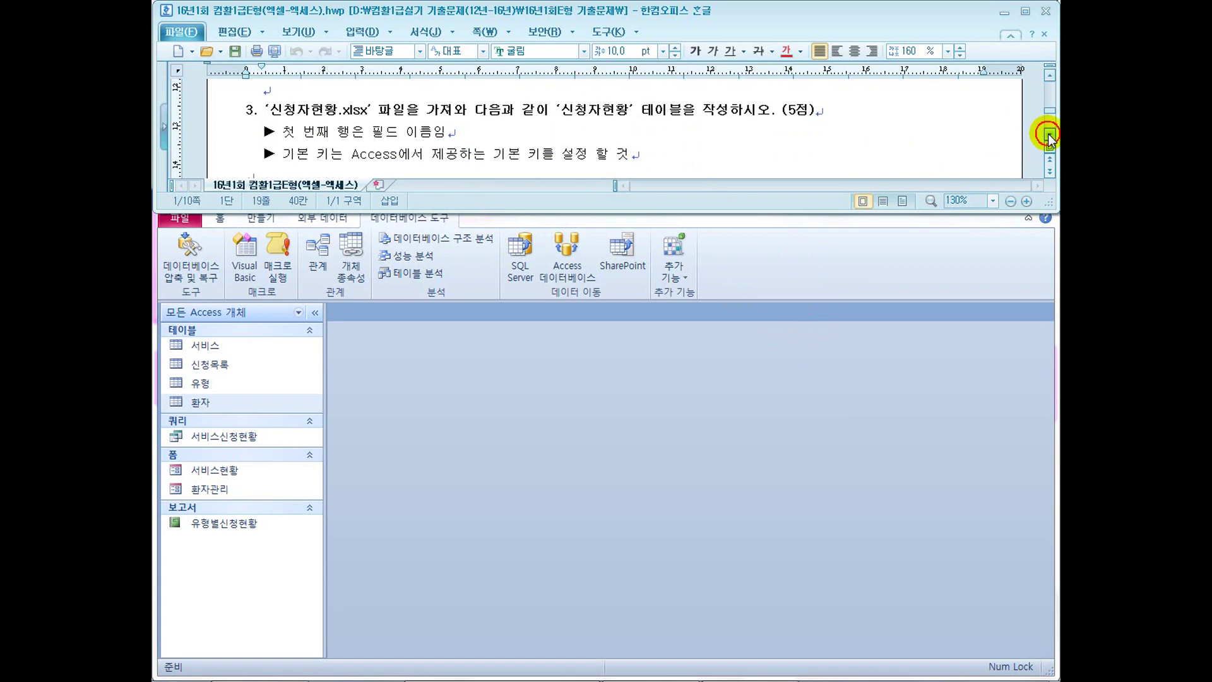
{"action": "left_click", "coordinate": [567, 348]}
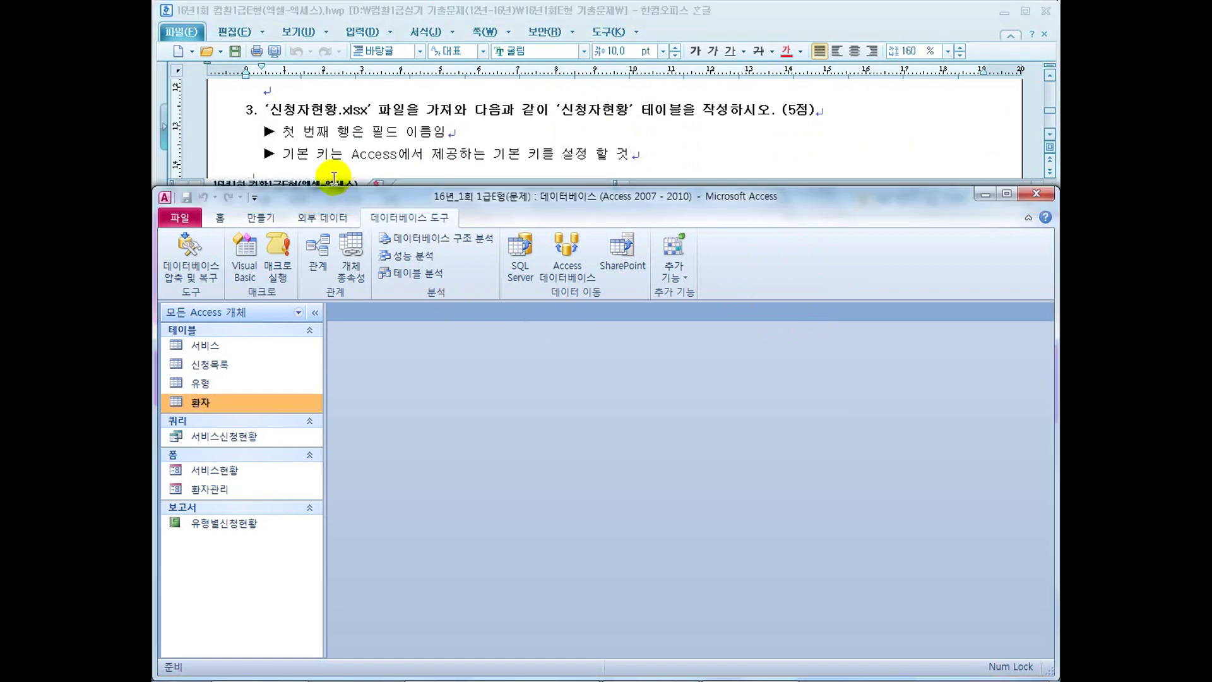
Start an Excel spreadsheet import into a new table and browse for its source file
{"action": "left_click", "coordinate": [309, 220]}
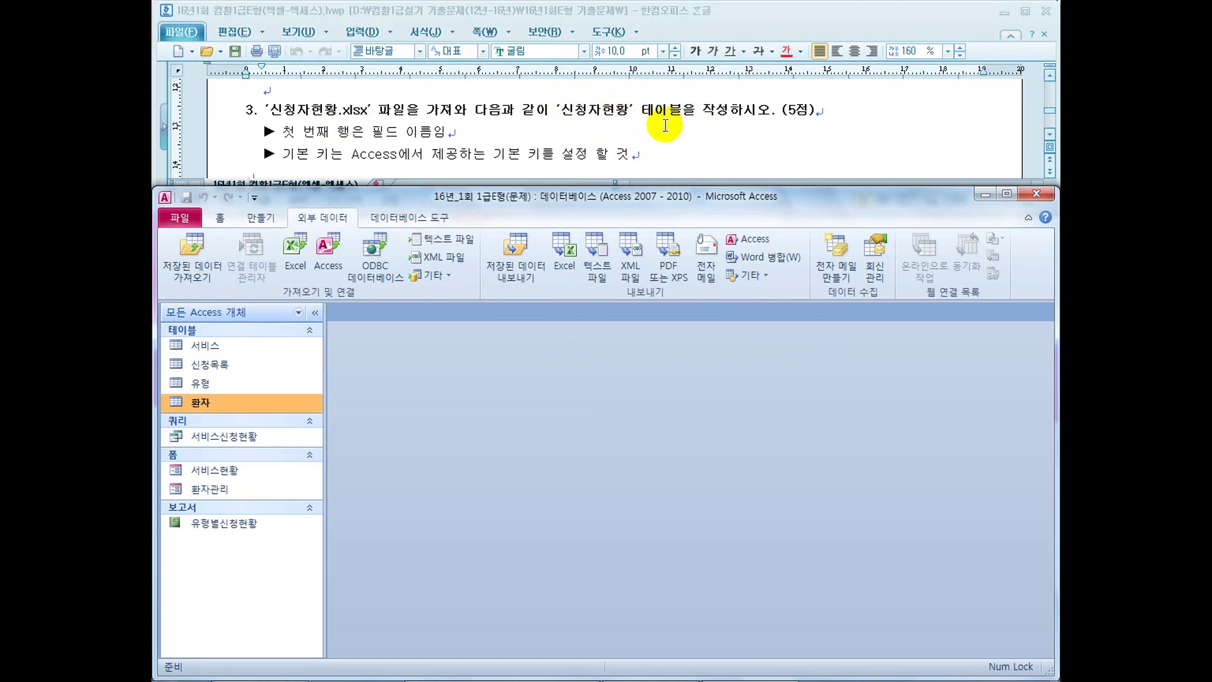
{"action": "left_click", "coordinate": [294, 253]}
{"action": "left_click", "coordinate": [835, 331]}
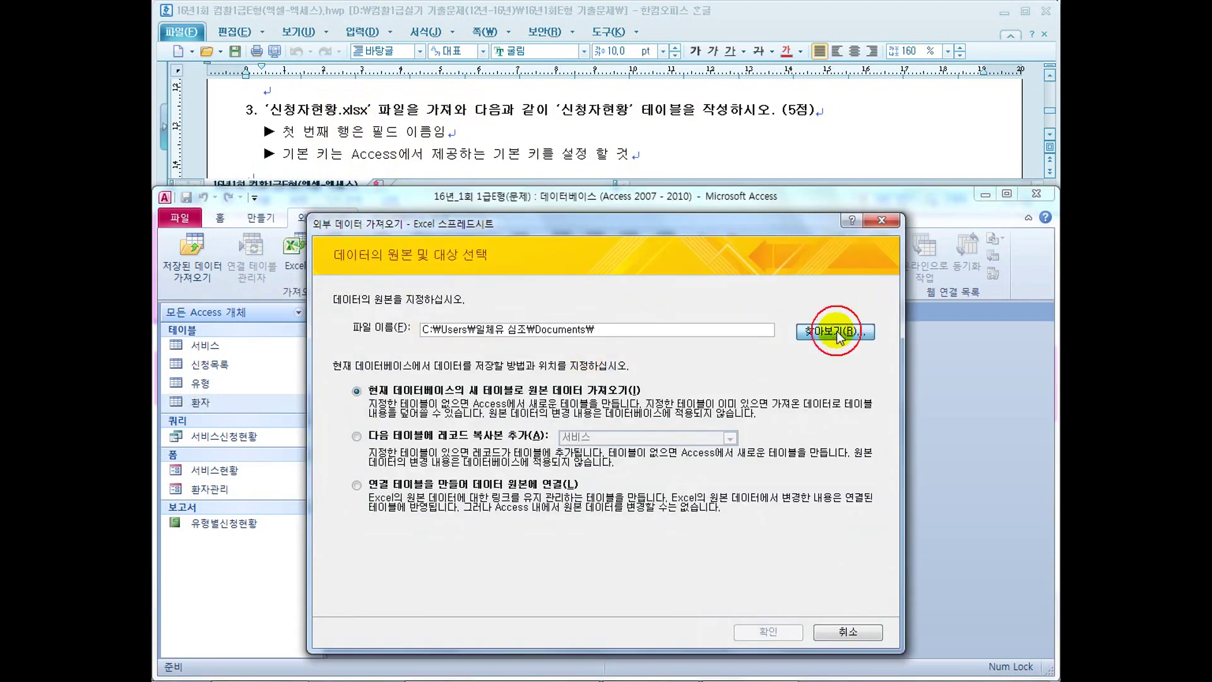
Switch to the 16년1회E형 기출문제 folder in File Explorer and locate 신청자현황.xlsx
{"action": "left_click", "coordinate": [159, 677]}
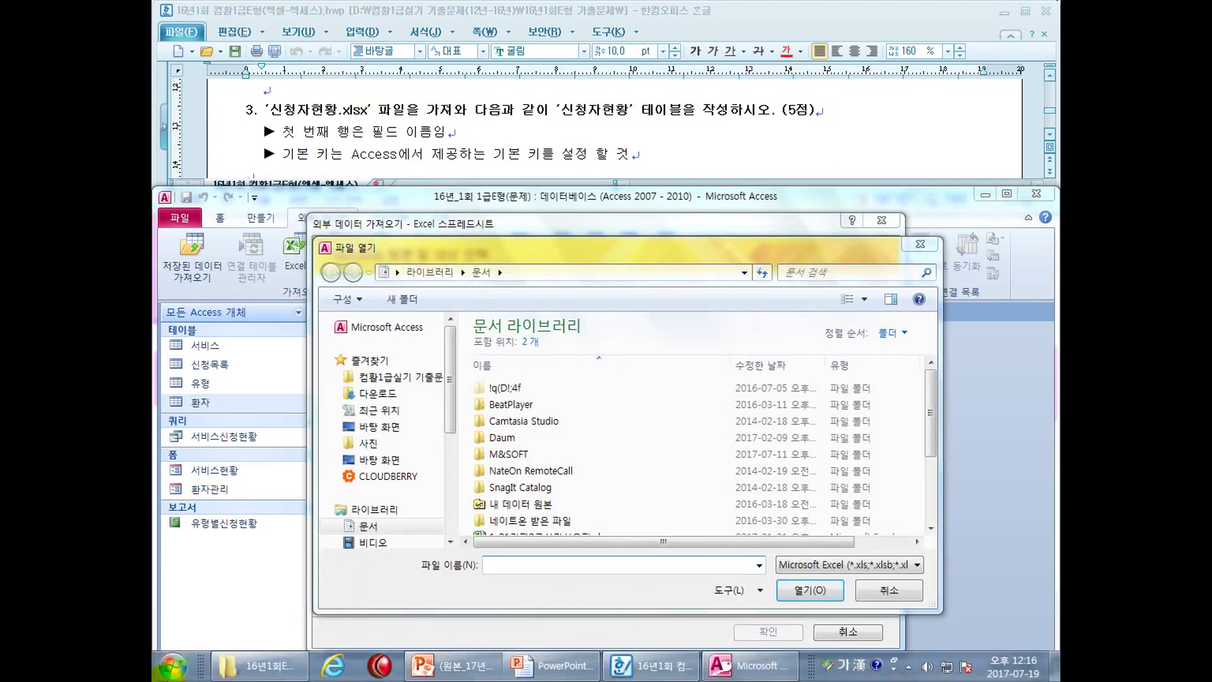
{"action": "left_click", "coordinate": [300, 666]}
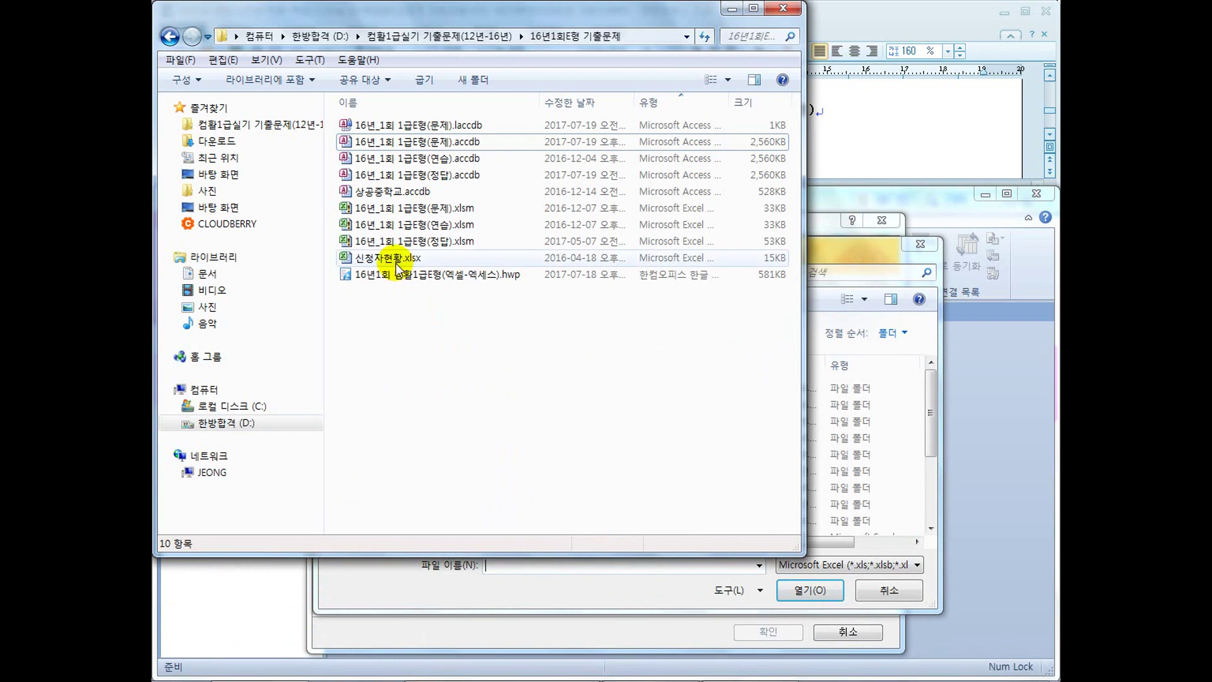
{"action": "left_click", "coordinate": [398, 259]}
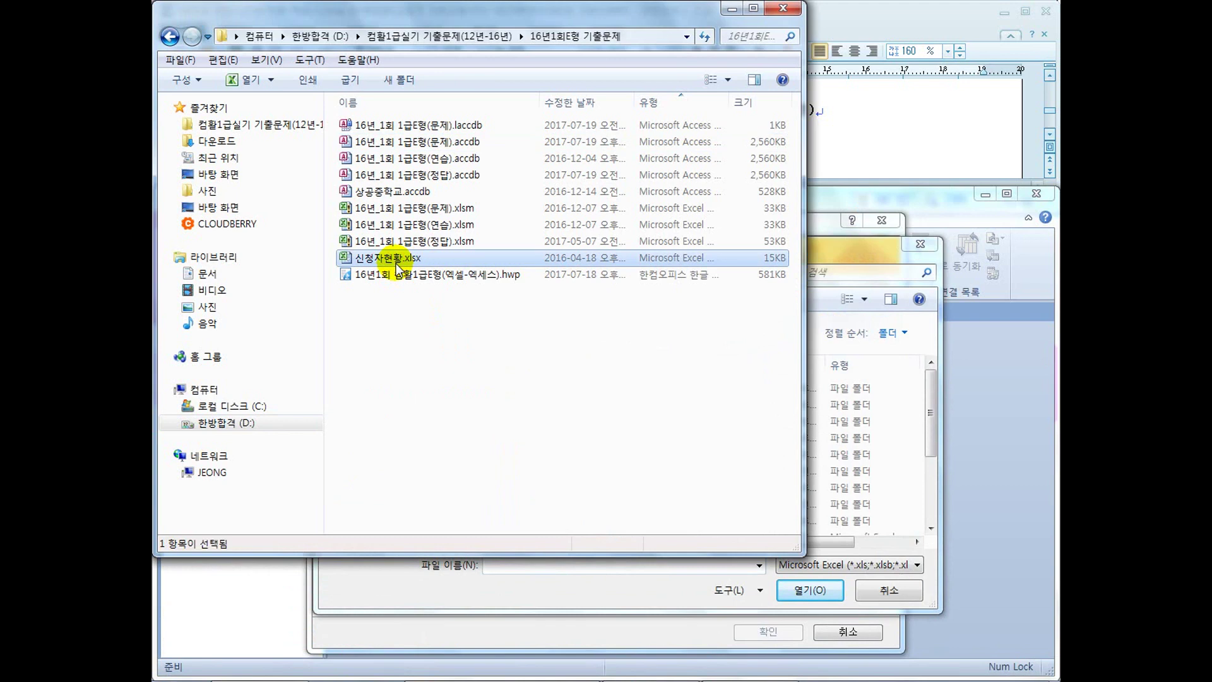
{"action": "mouse_move", "coordinate": [409, 349]}
{"action": "left_mouse_down"}
{"action": "mouse_move", "coordinate": [435, 326]}
{"action": "mouse_move", "coordinate": [453, 341]}
{"action": "mouse_move", "coordinate": [483, 336]}
{"action": "mouse_move", "coordinate": [420, 372]}
{"action": "mouse_move", "coordinate": [415, 407]}
{"action": "mouse_move", "coordinate": [442, 387]}
{"action": "mouse_move", "coordinate": [488, 404]}
{"action": "mouse_move", "coordinate": [411, 421]}
{"action": "mouse_move", "coordinate": [513, 427]}
{"action": "left_mouse_up"}
{"action": "left_click_drag", "start_coordinate": [376, 353], "coordinate": [490, 355]}
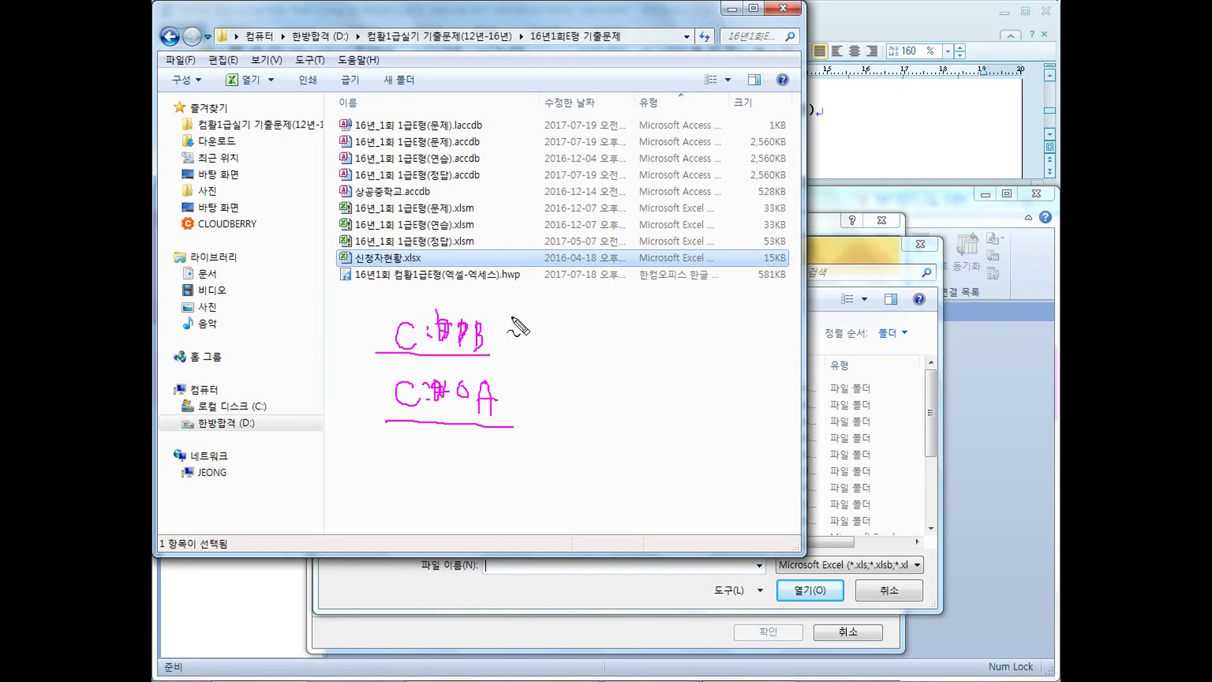
{"action": "left_click_drag", "start_coordinate": [530, 295], "coordinate": [491, 339]}
{"action": "mouse_move", "coordinate": [497, 320]}
{"action": "left_mouse_down"}
{"action": "mouse_move", "coordinate": [506, 339]}
{"action": "mouse_move", "coordinate": [472, 361]}
{"action": "left_mouse_up"}
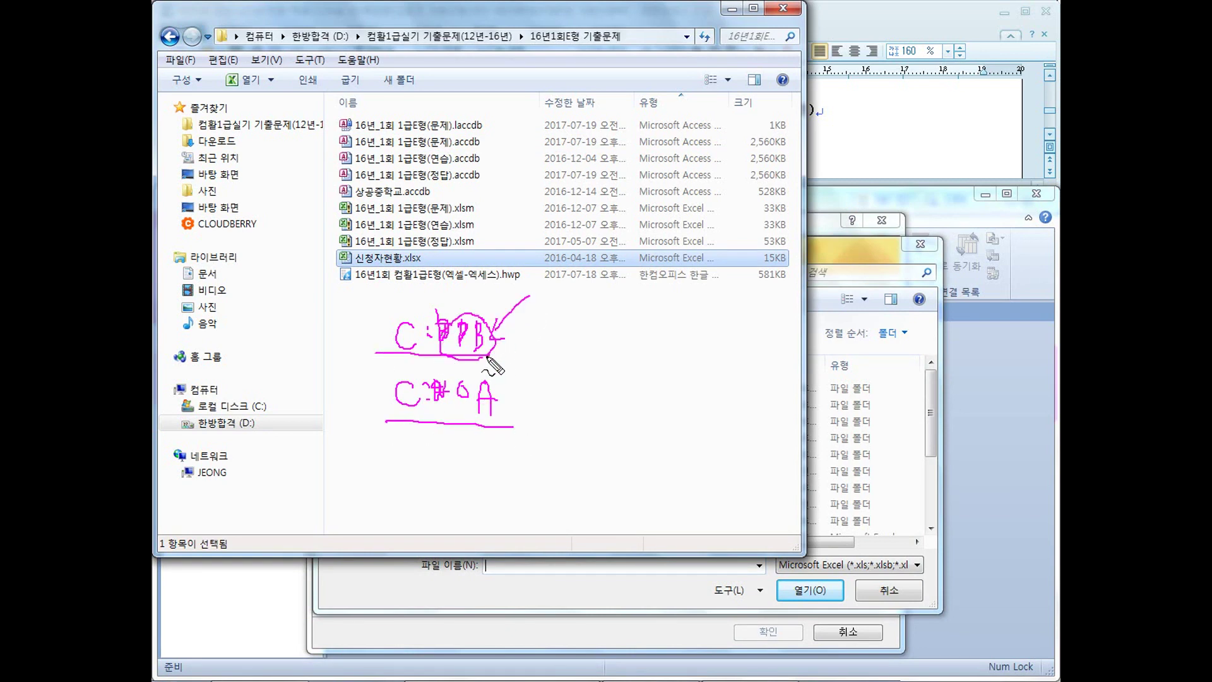
{"action": "mouse_move", "coordinate": [551, 351]}
{"action": "left_mouse_down"}
{"action": "mouse_move", "coordinate": [505, 402]}
{"action": "mouse_move", "coordinate": [486, 372]}
{"action": "mouse_move", "coordinate": [480, 428]}
{"action": "left_mouse_up"}
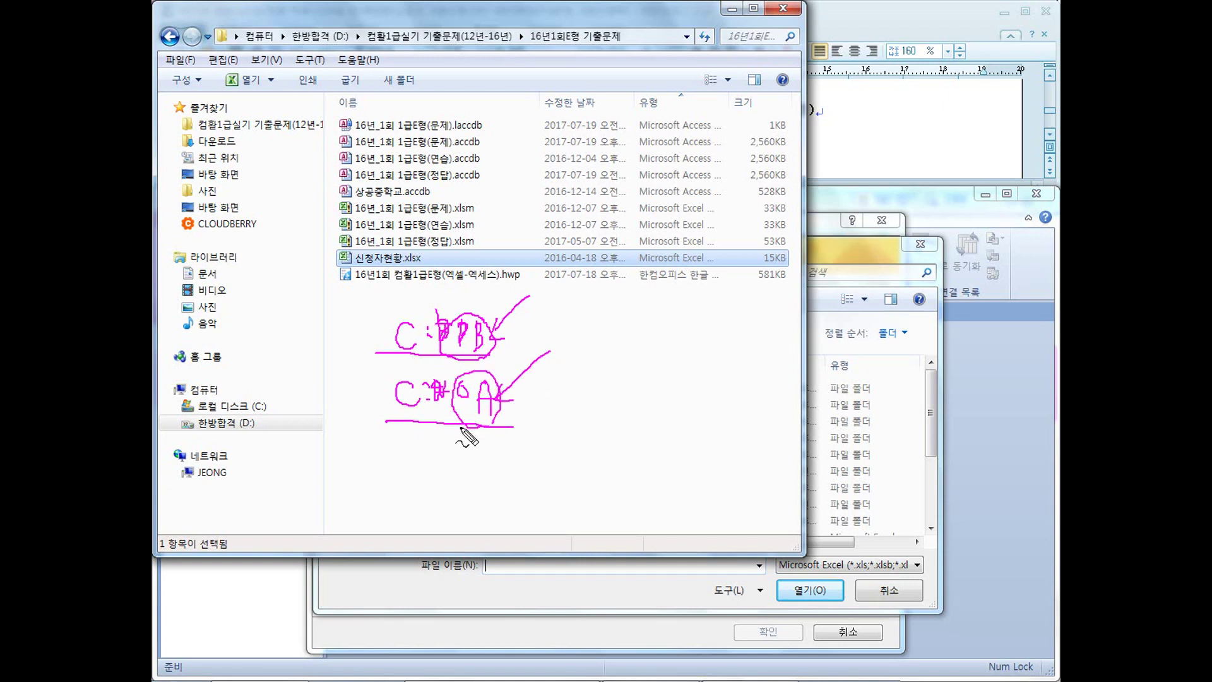
{"action": "left_click_drag", "start_coordinate": [454, 355], "coordinate": [492, 356]}
{"action": "left_click_drag", "start_coordinate": [459, 420], "coordinate": [497, 418]}
{"action": "left_click_drag", "start_coordinate": [426, 250], "coordinate": [437, 247]}
{"action": "left_click_drag", "start_coordinate": [441, 184], "coordinate": [457, 177]}
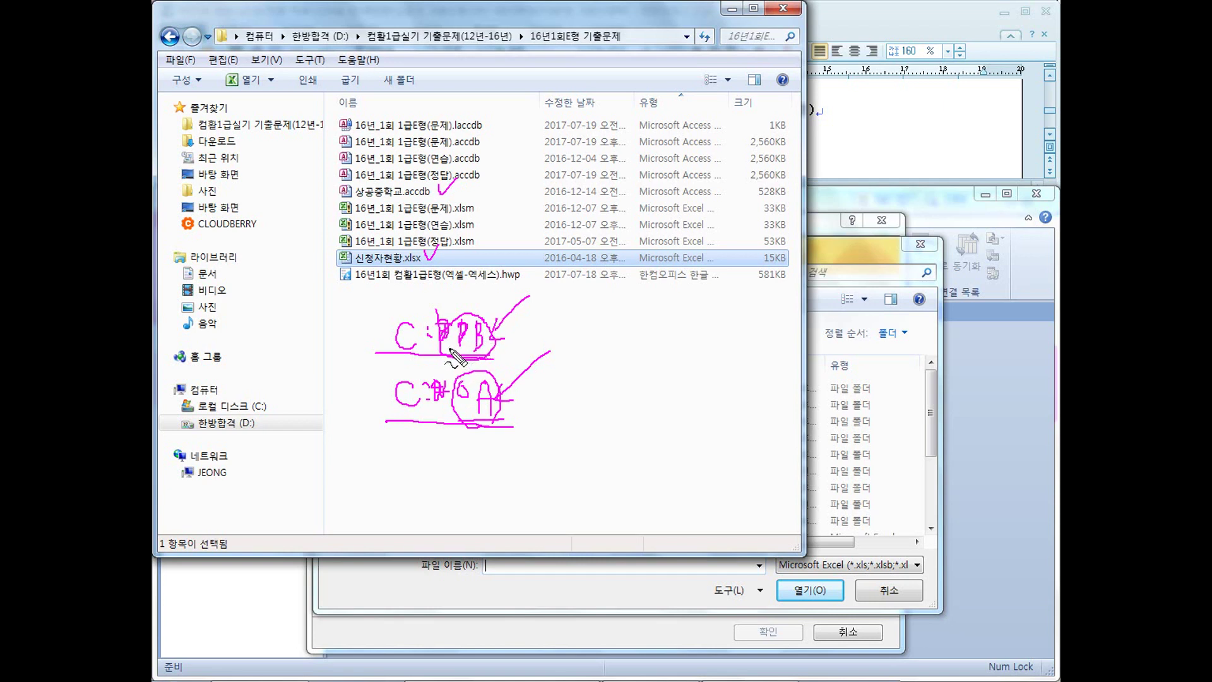
{"action": "left_click_drag", "start_coordinate": [427, 151], "coordinate": [497, 166]}
{"action": "left_click", "coordinate": [483, 137]}
{"action": "left_click_drag", "start_coordinate": [483, 220], "coordinate": [492, 218]}
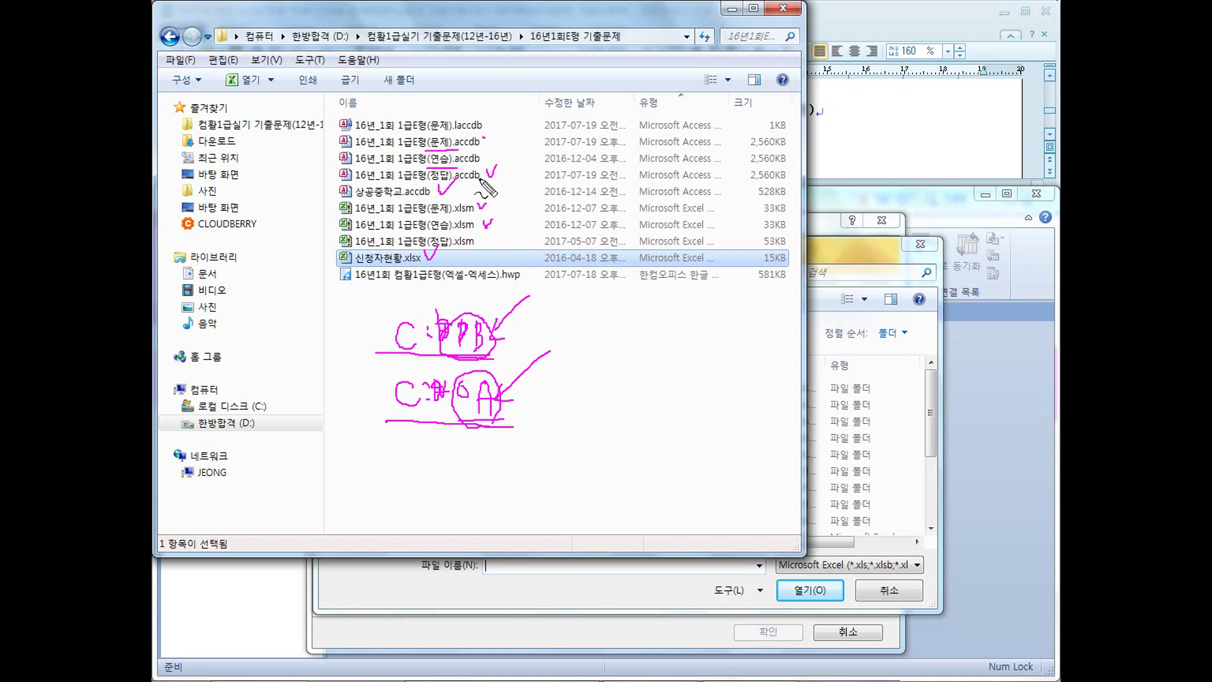
{"action": "left_click_drag", "start_coordinate": [454, 134], "coordinate": [482, 134]}
{"action": "left_click_drag", "start_coordinate": [465, 130], "coordinate": [488, 137]}
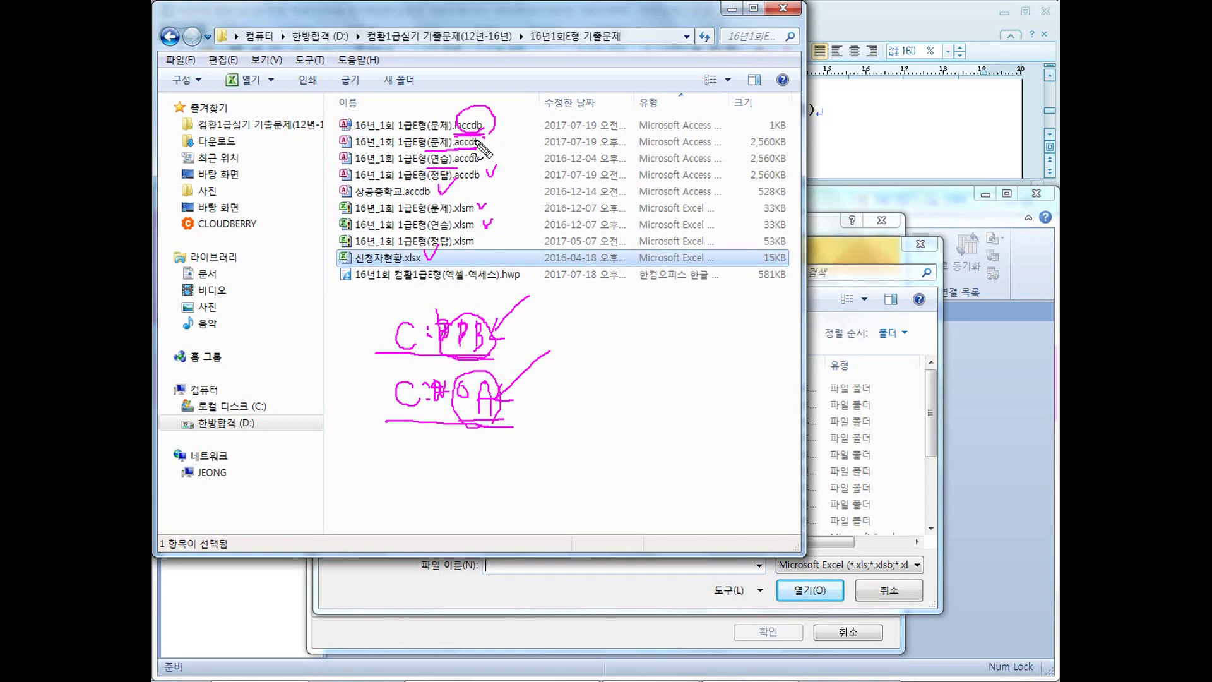
{"action": "key", "text": "e"}
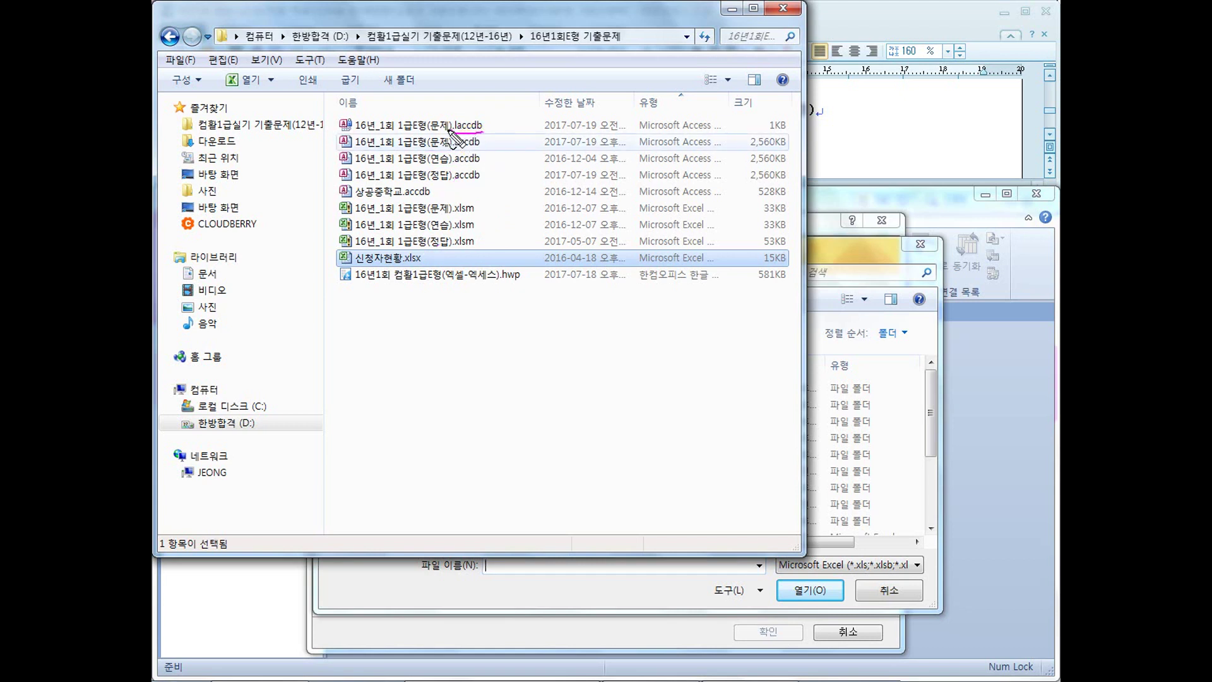
{"action": "left_click_drag", "start_coordinate": [487, 119], "coordinate": [513, 125]}
{"action": "left_click_drag", "start_coordinate": [514, 118], "coordinate": [526, 128]}
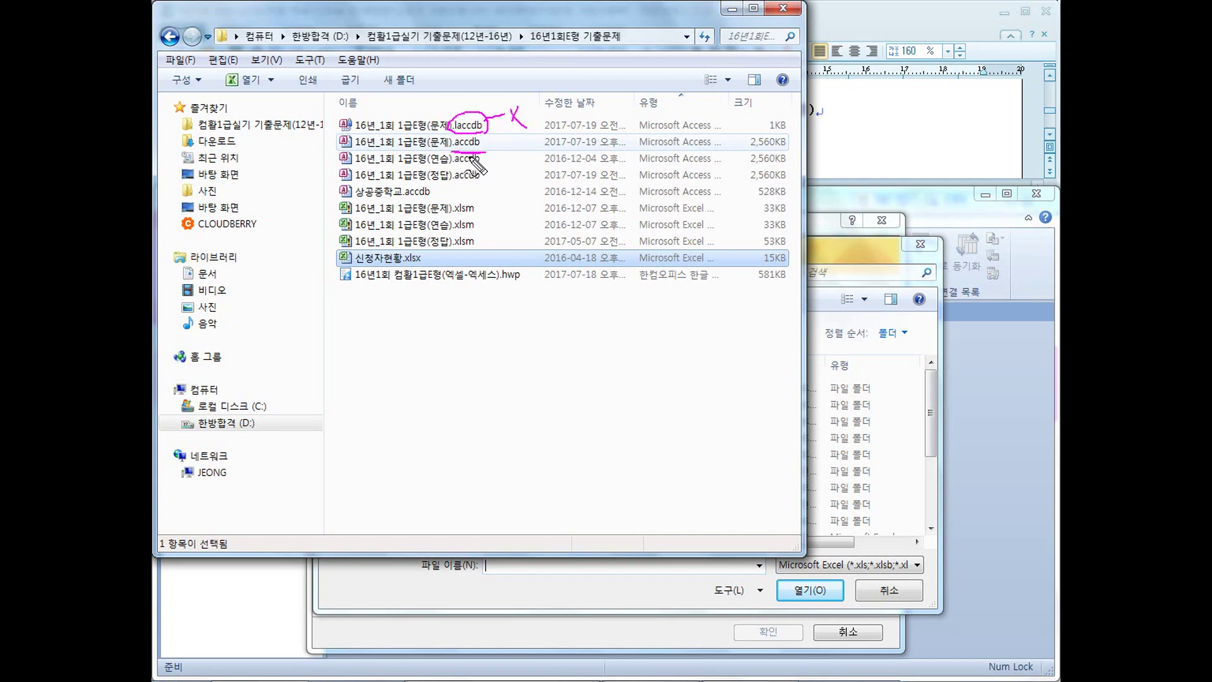
{"action": "left_click_drag", "start_coordinate": [454, 152], "coordinate": [492, 153]}
{"action": "key", "text": "Escape"}
Return to Access's file selection and choose 신청자현황.xlsx from the DB folder on drive C as the import source
{"action": "left_click", "coordinate": [928, 195]}
{"action": "left_click", "coordinate": [873, 123]}
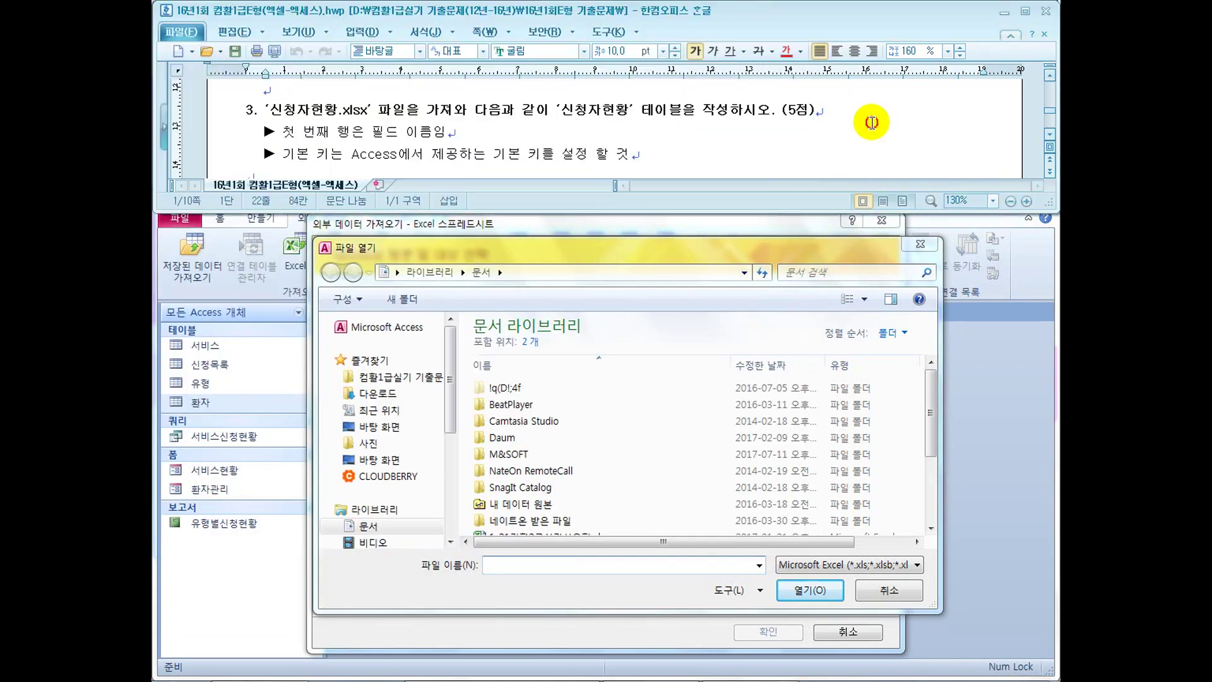
{"action": "left_click", "coordinate": [453, 417]}
{"action": "scroll", "coordinate": [439, 455], "scroll_direction": "down", "scroll_amount": 3}
{"action": "left_click", "coordinate": [420, 505]}
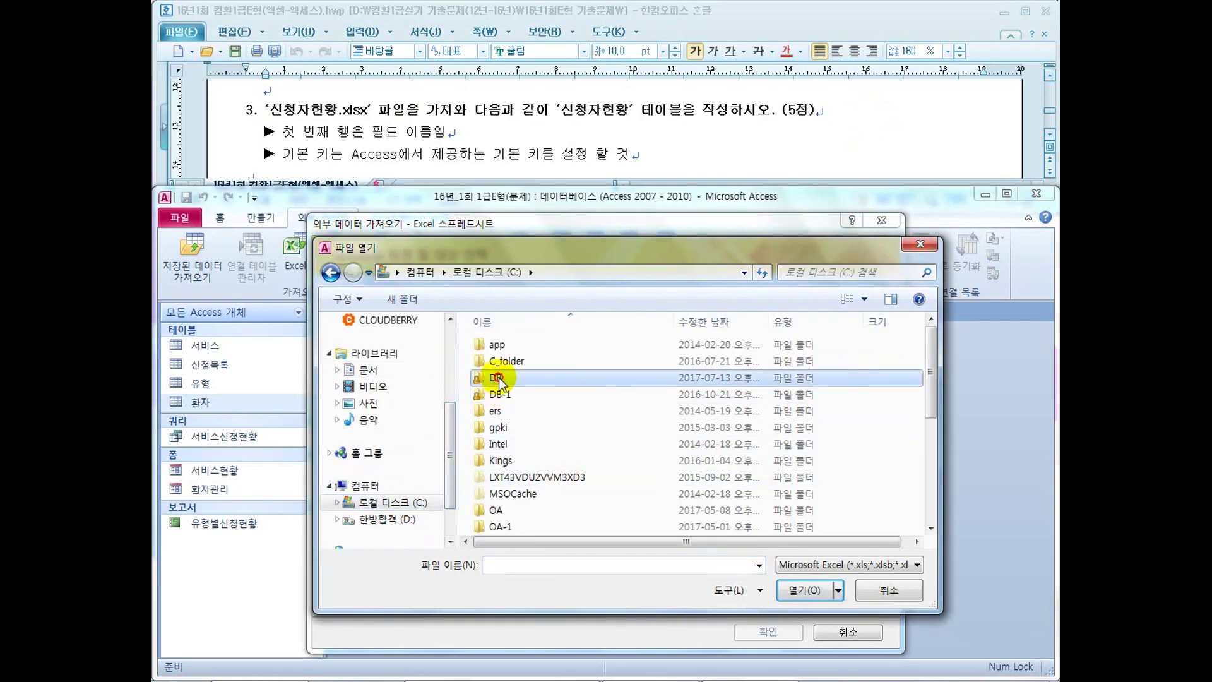
{"action": "double_click", "coordinate": [498, 378]}
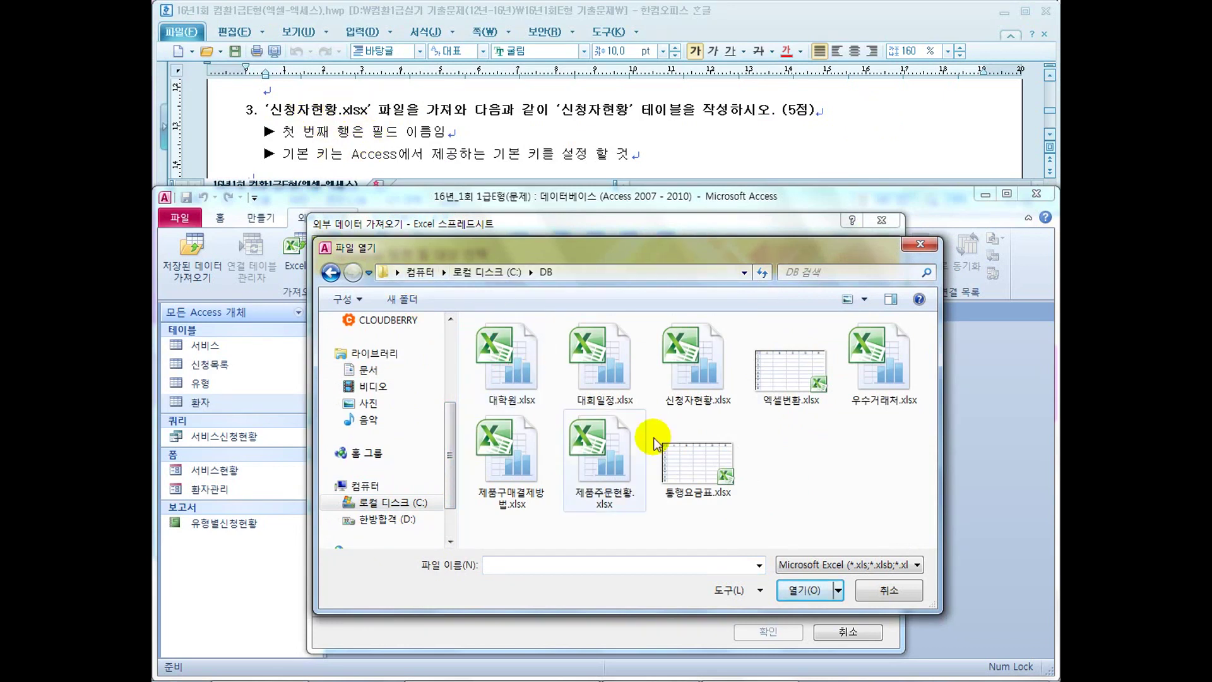
{"action": "double_click", "coordinate": [694, 374]}
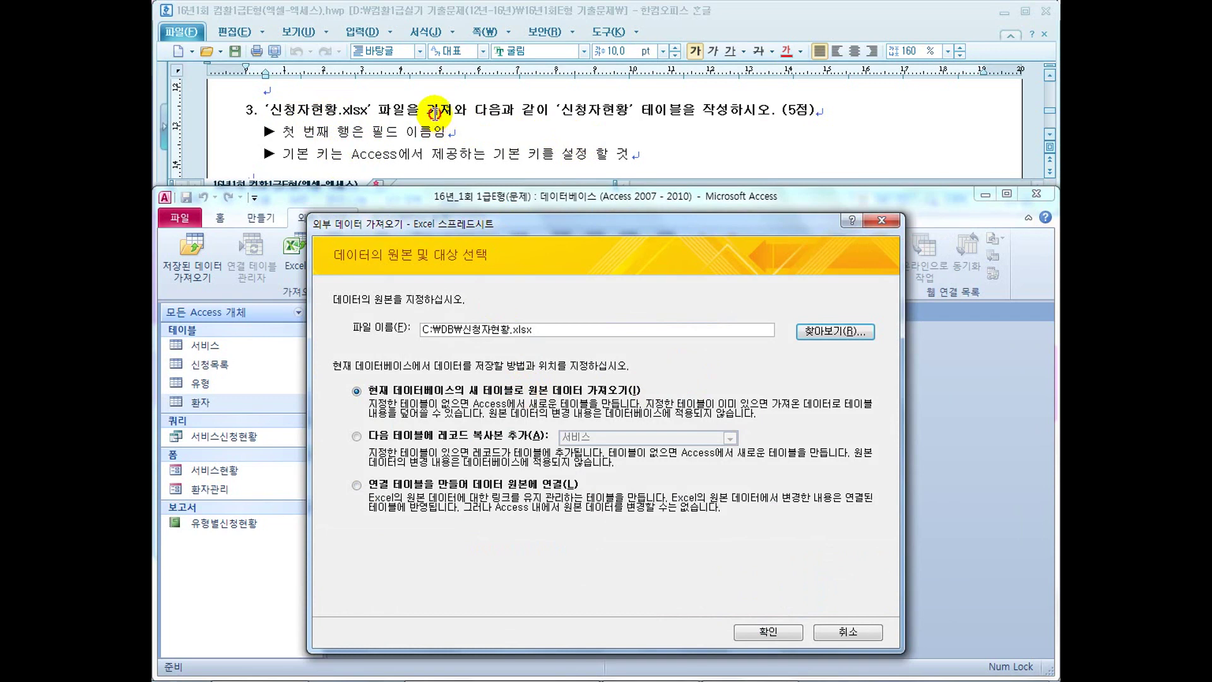
Accept importing into a new table, look through the worksheets and named ranges, and proceed with Sheet1 as the source
{"action": "left_click_drag", "start_coordinate": [439, 112], "coordinate": [501, 112]}
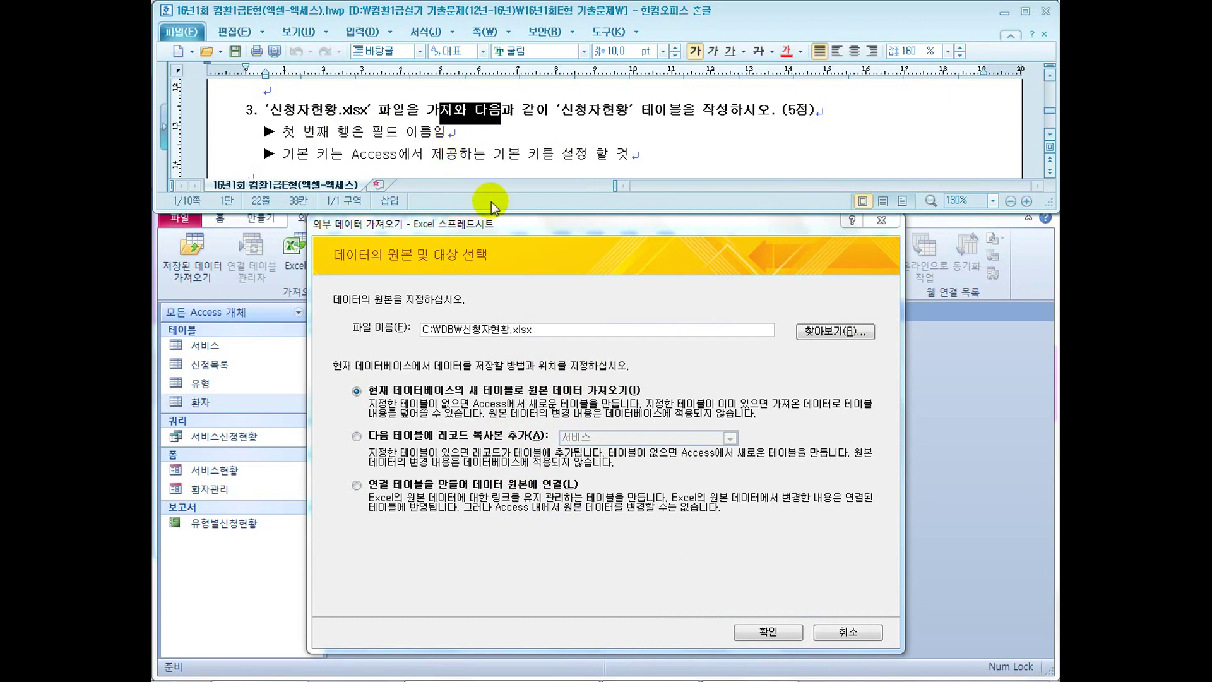
{"action": "left_click", "coordinate": [768, 634]}
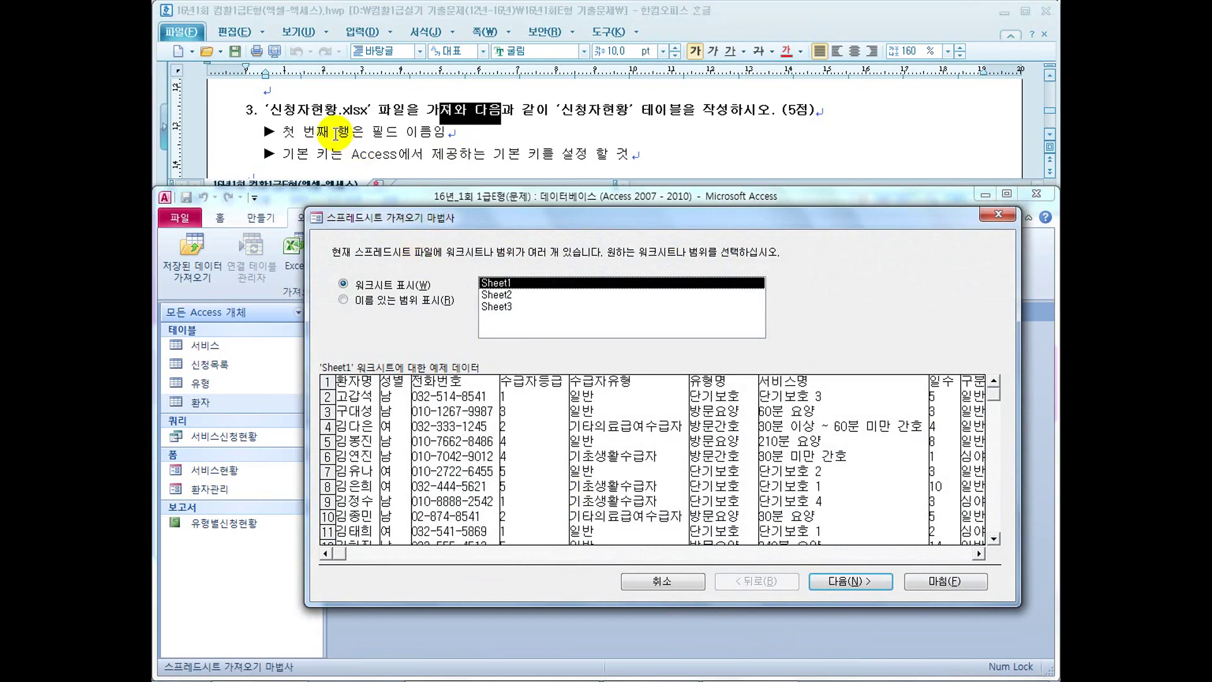
{"action": "left_click", "coordinate": [492, 296]}
{"action": "left_click", "coordinate": [496, 307]}
{"action": "left_click", "coordinate": [398, 300]}
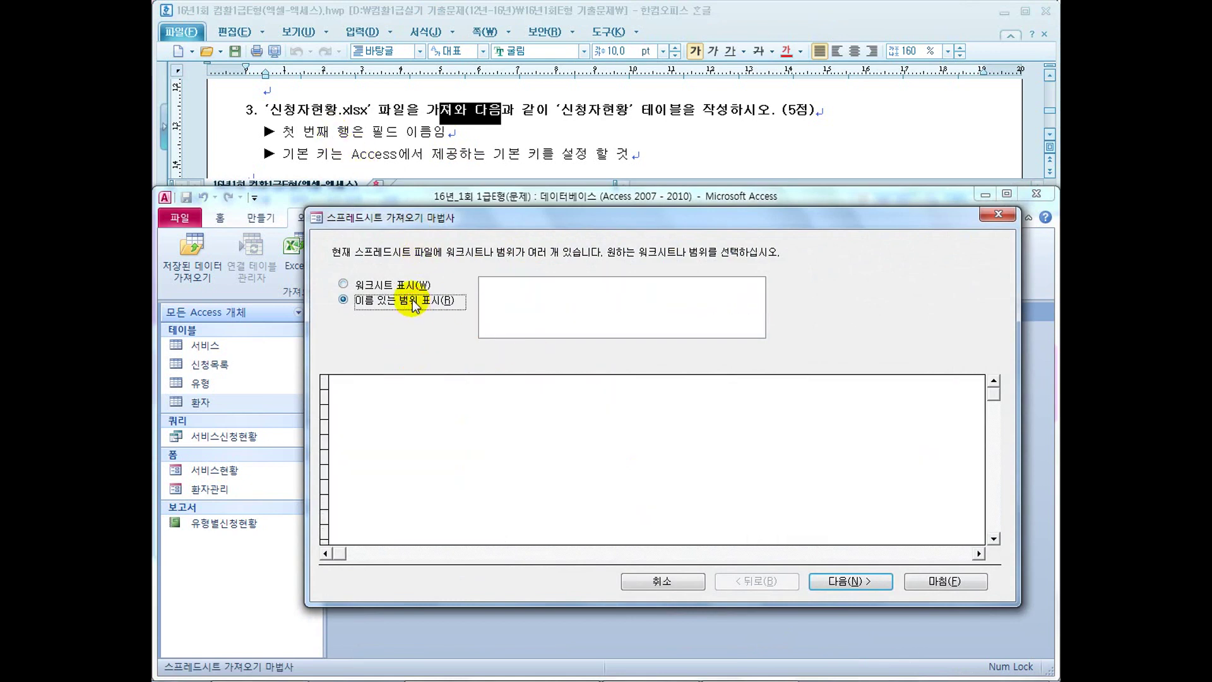
{"action": "left_click", "coordinate": [389, 287]}
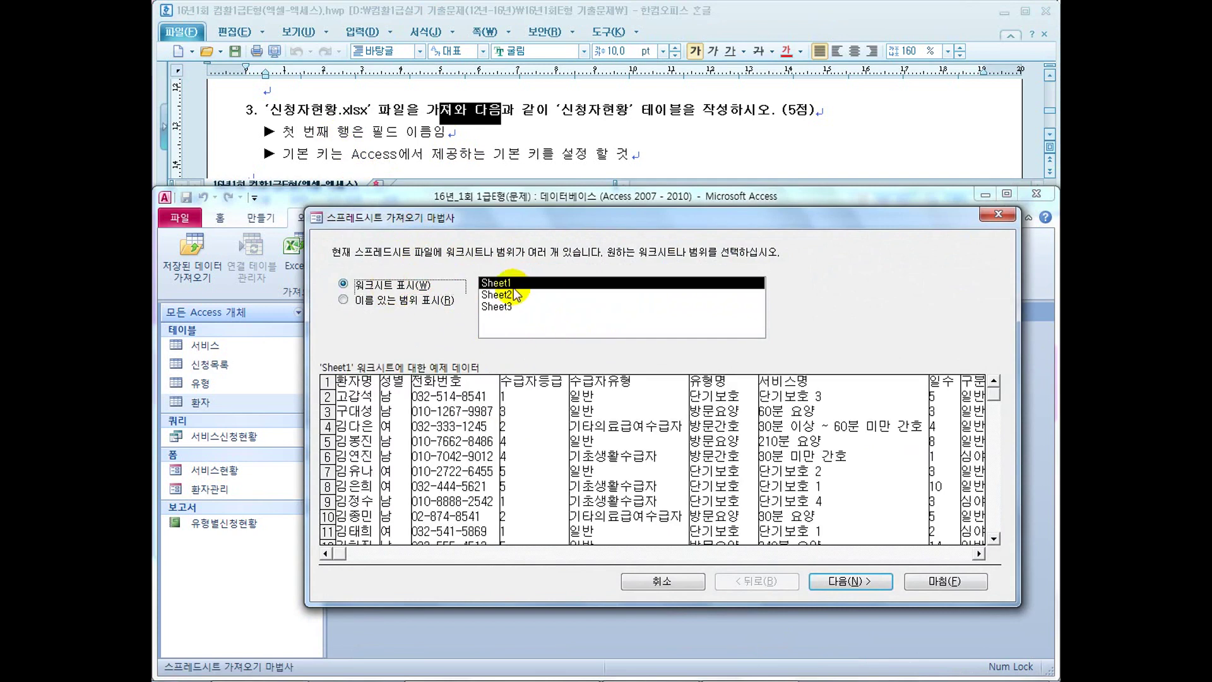
{"action": "left_click", "coordinate": [852, 576]}
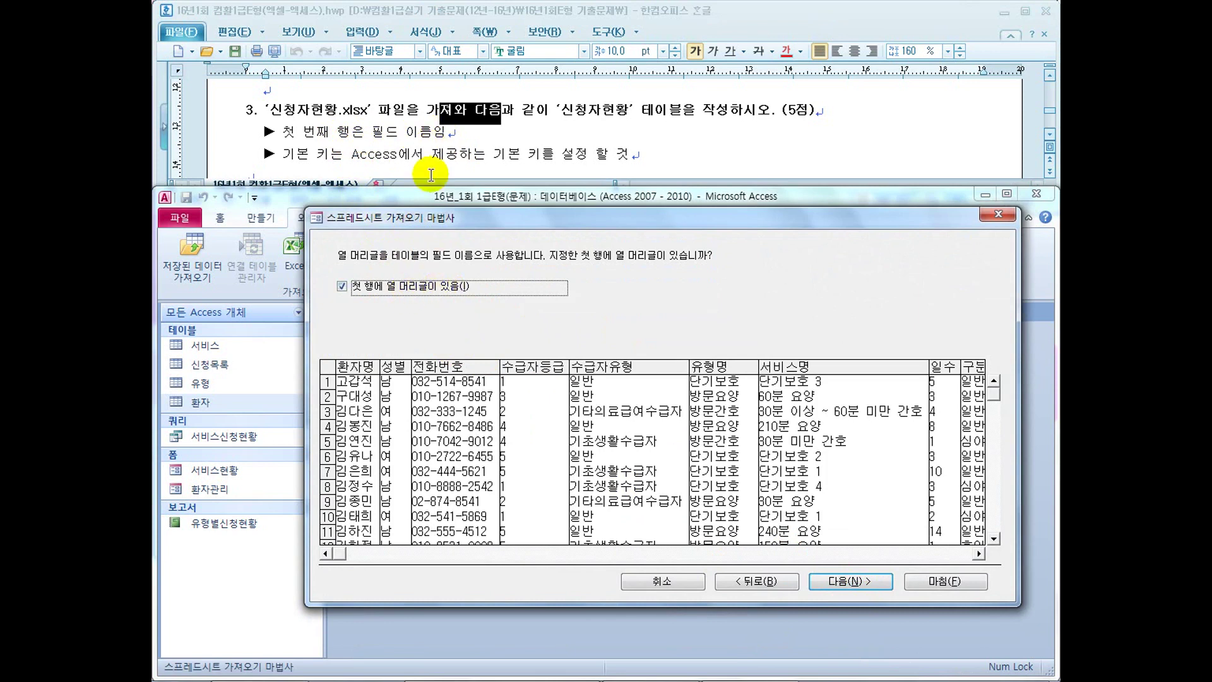
Keep the first row as column headings and accept the default field options for the import
{"action": "left_click", "coordinate": [339, 289]}
{"action": "left_click", "coordinate": [340, 289]}
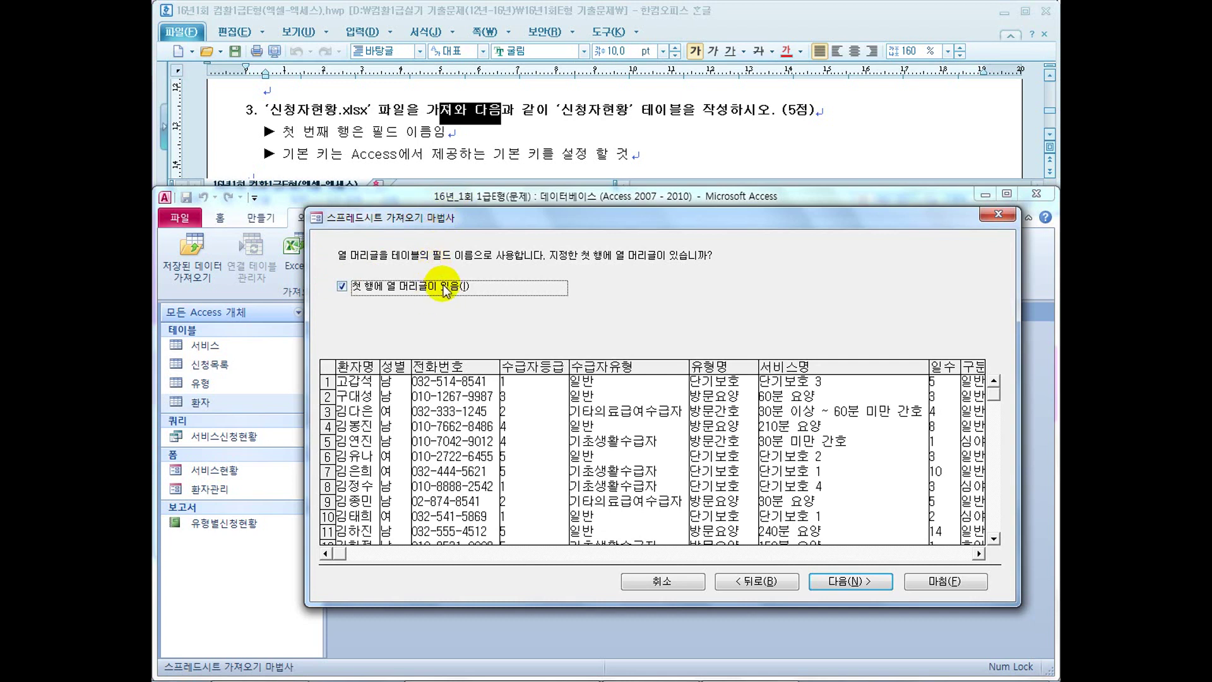
{"action": "left_click", "coordinate": [838, 582]}
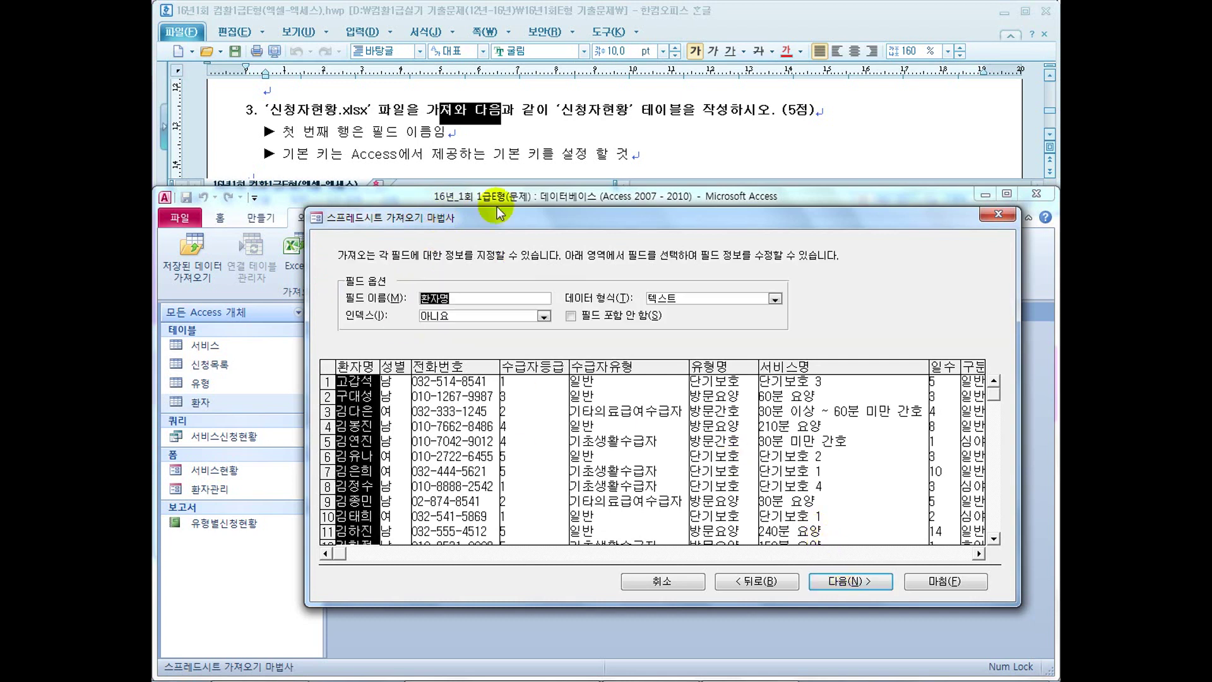
{"action": "left_click", "coordinate": [846, 582]}
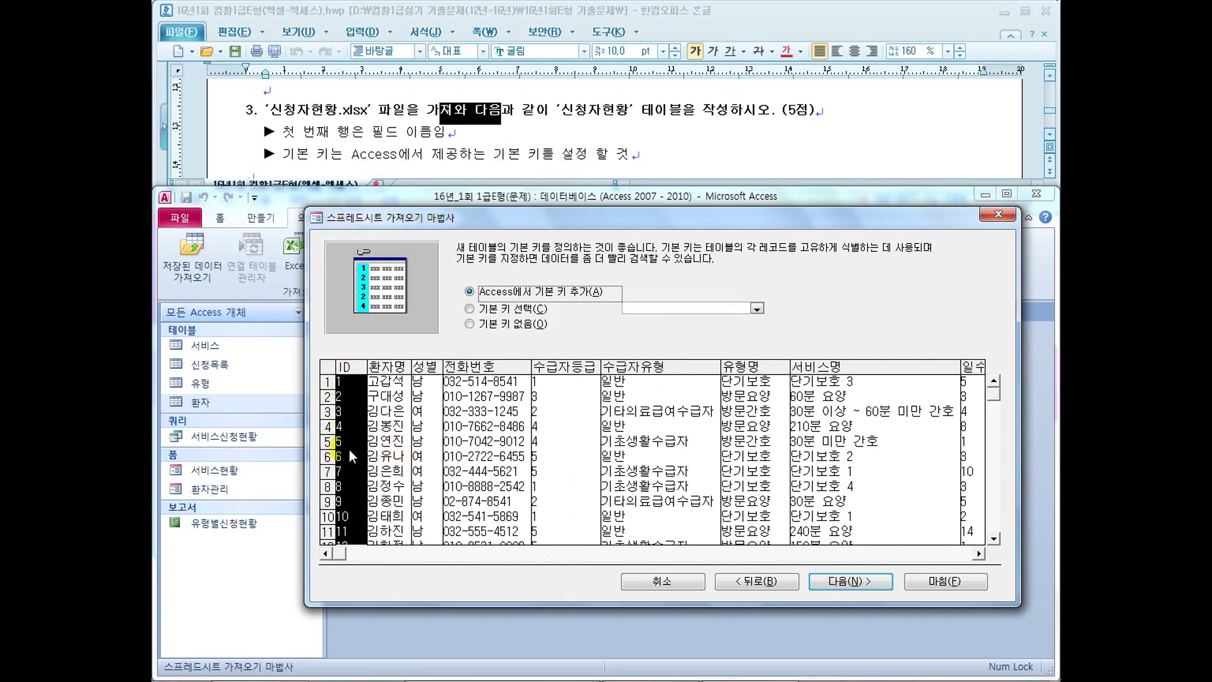
Check the fields available for choosing a primary key, but let Access add the primary key and continue
{"action": "left_click", "coordinate": [507, 310]}
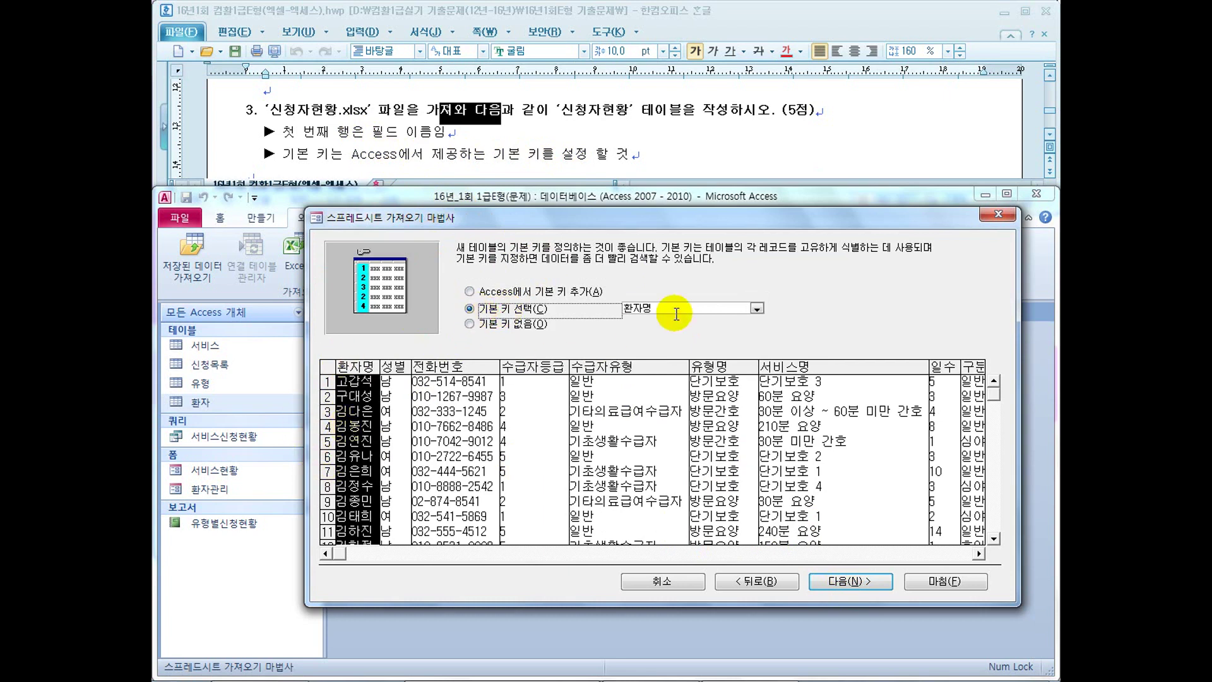
{"action": "left_click", "coordinate": [757, 308]}
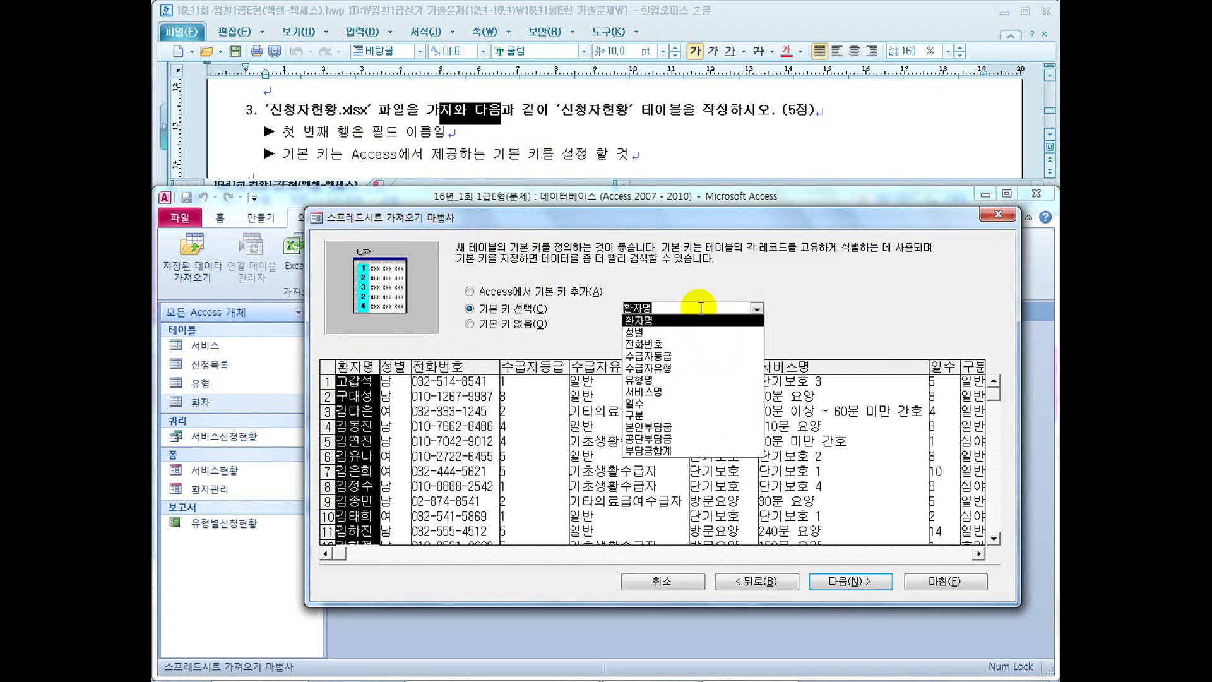
{"action": "left_click", "coordinate": [553, 298]}
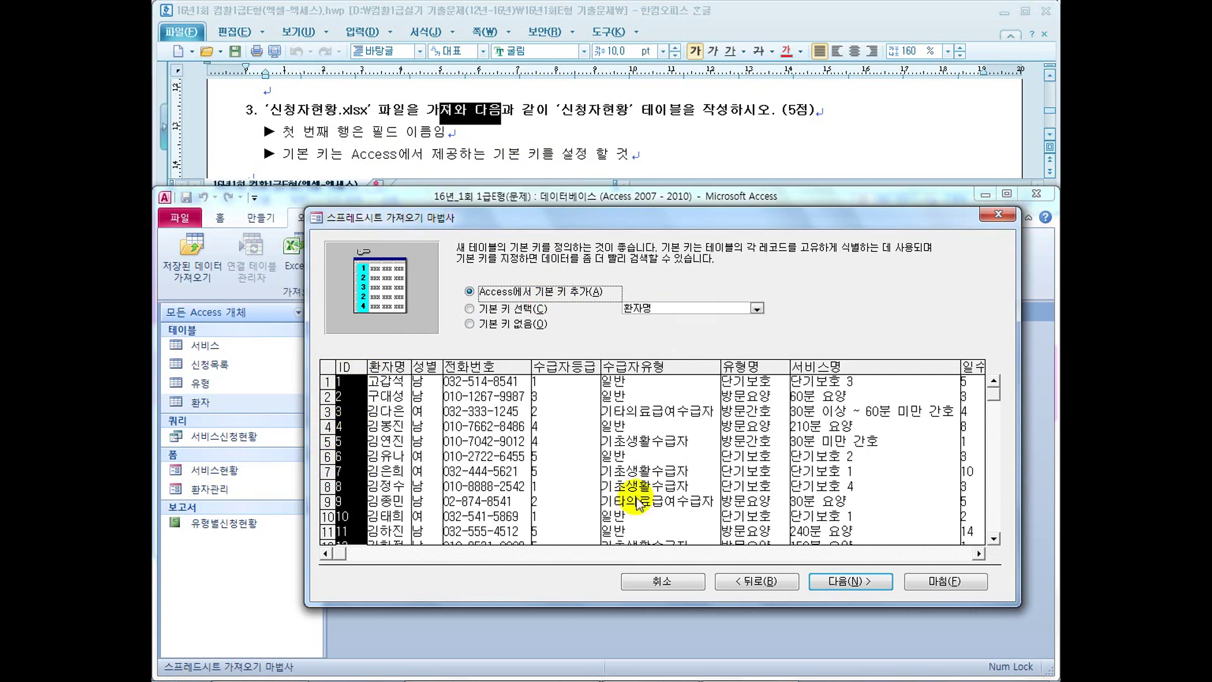
{"action": "left_click", "coordinate": [844, 582]}
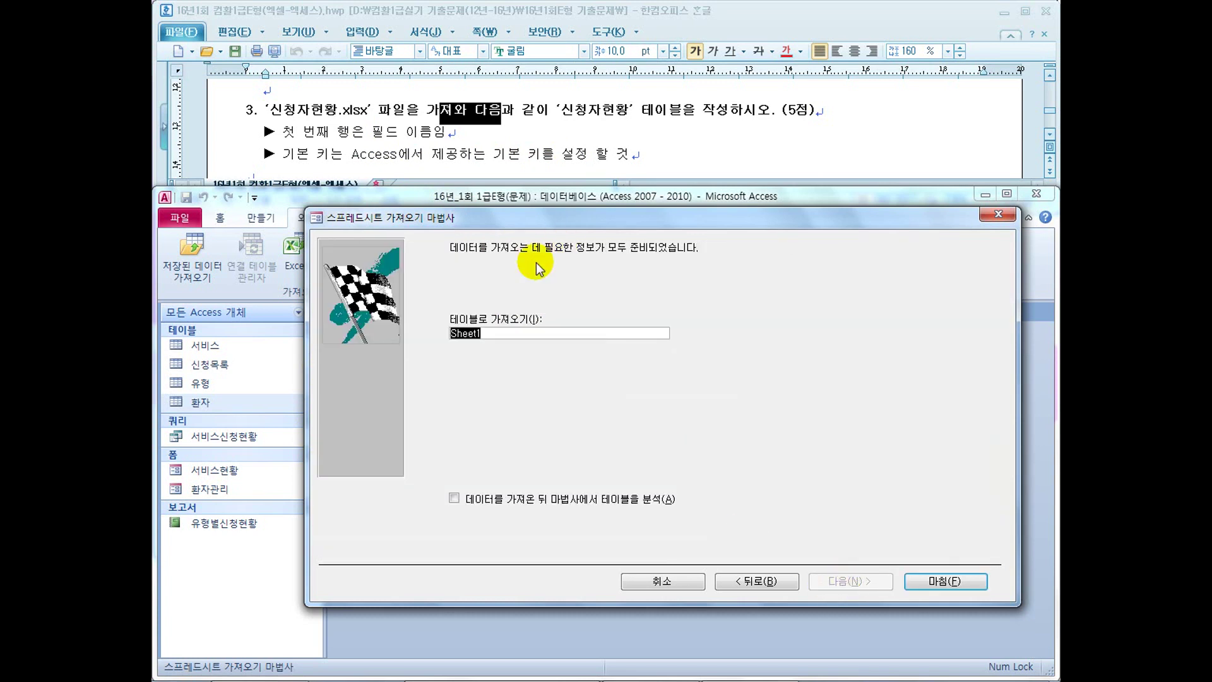
Name the imported table 신청자현황, finish the import without saving its steps, and select the new table
{"action": "type", "text": "신청자현황"}
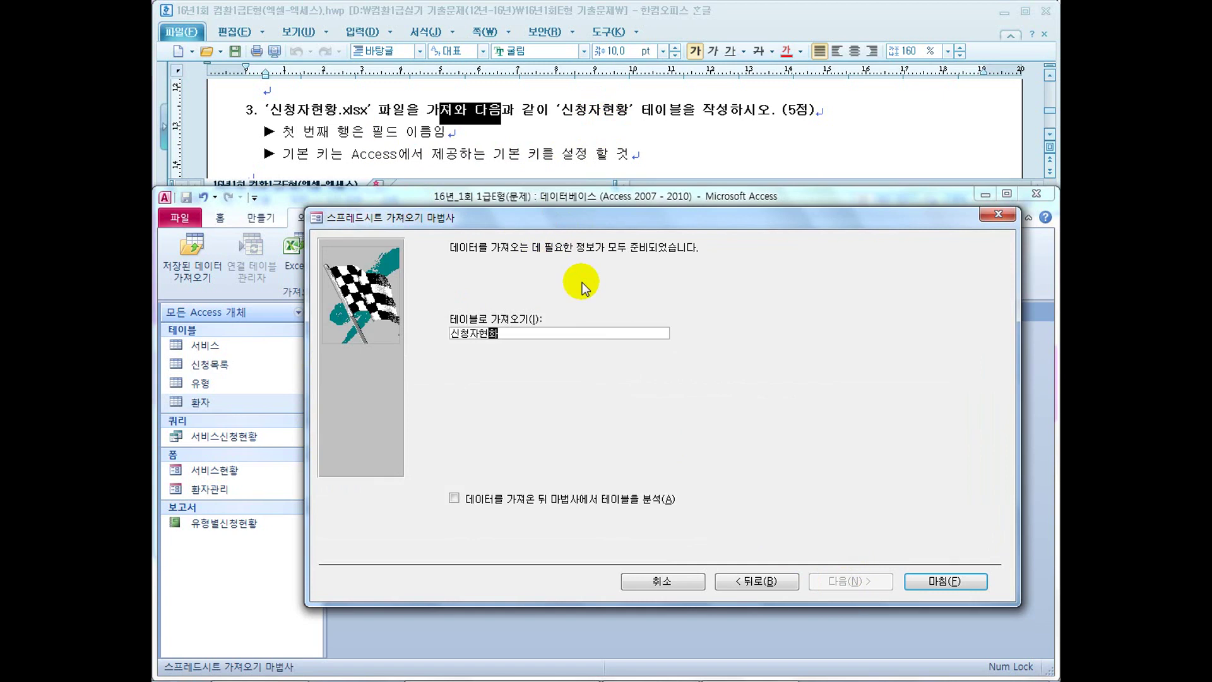
{"action": "left_click", "coordinate": [934, 578]}
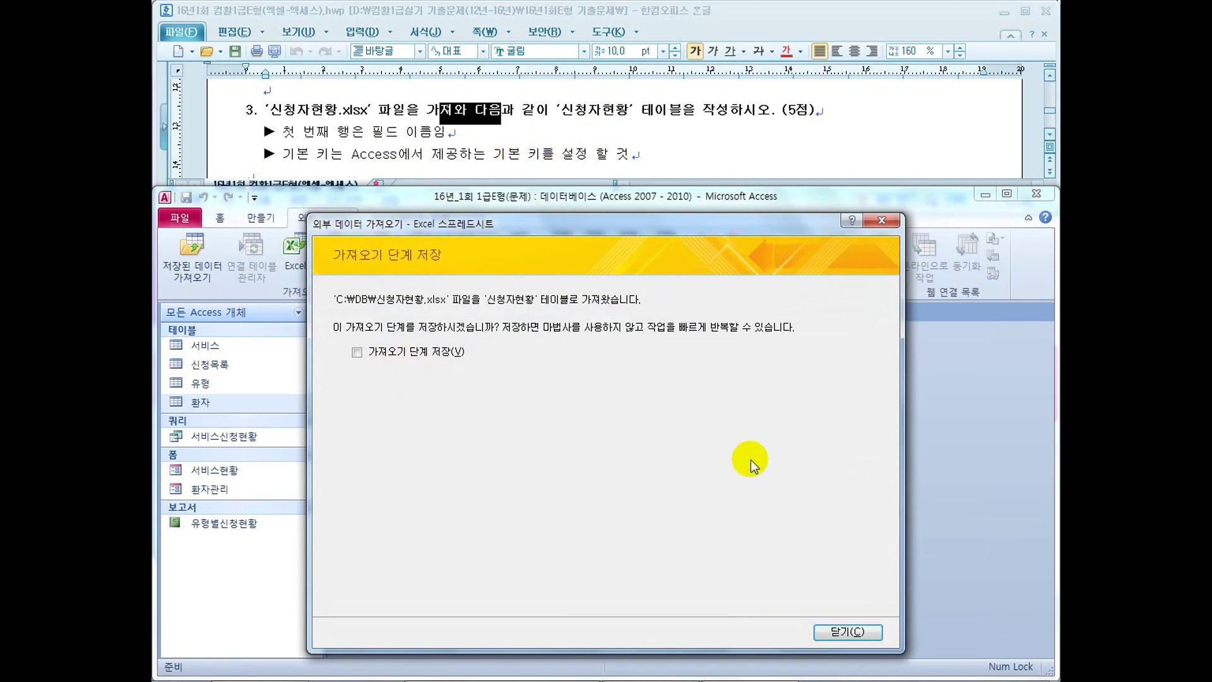
{"action": "left_click", "coordinate": [858, 632]}
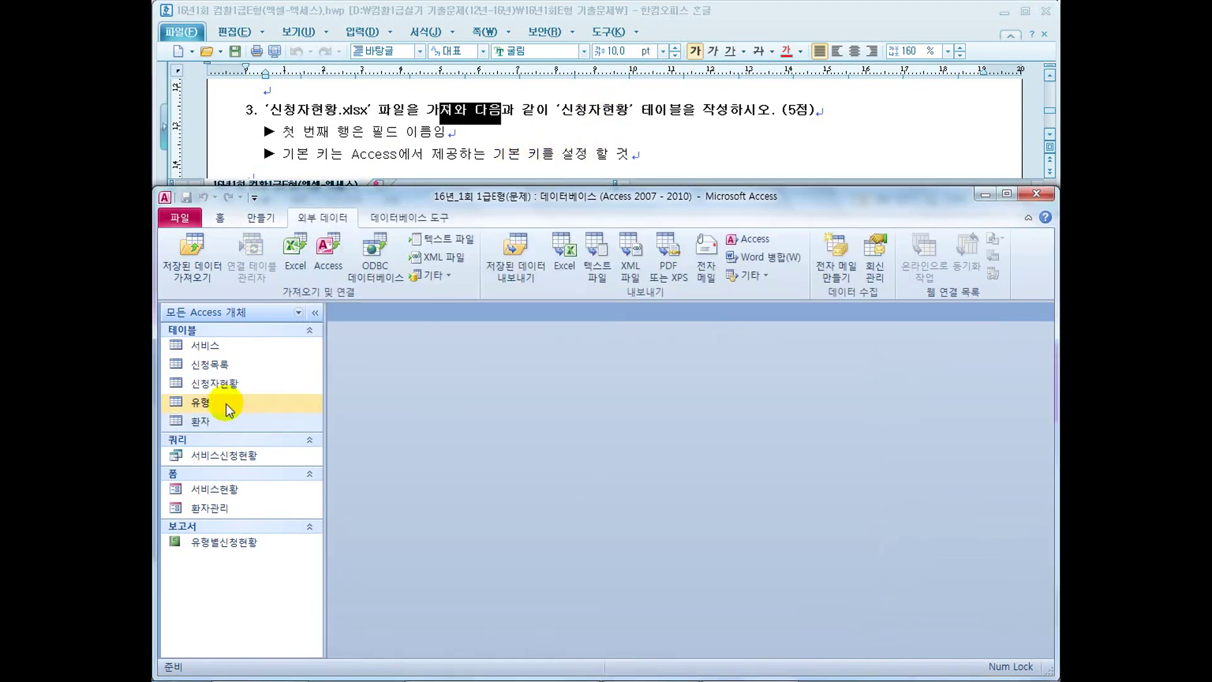
{"action": "left_click", "coordinate": [221, 384]}
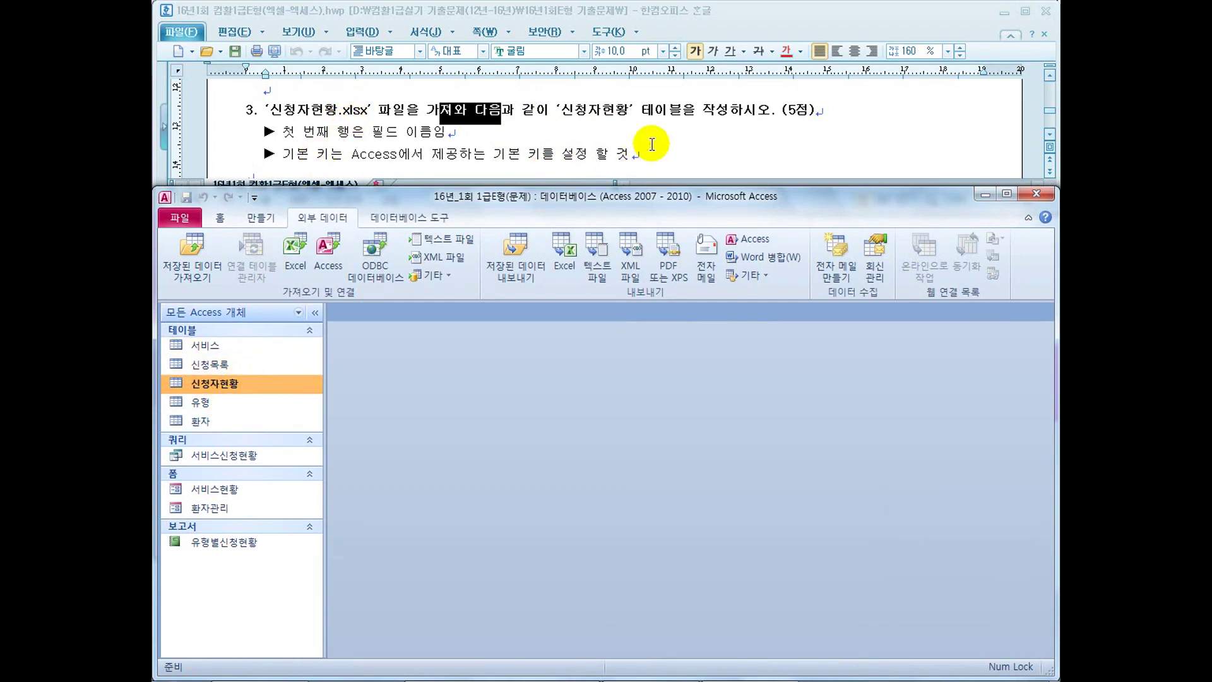
Bring 문제2 and its first question about the 환자관리 form into view in the exam document
{"action": "left_click", "coordinate": [527, 143]}
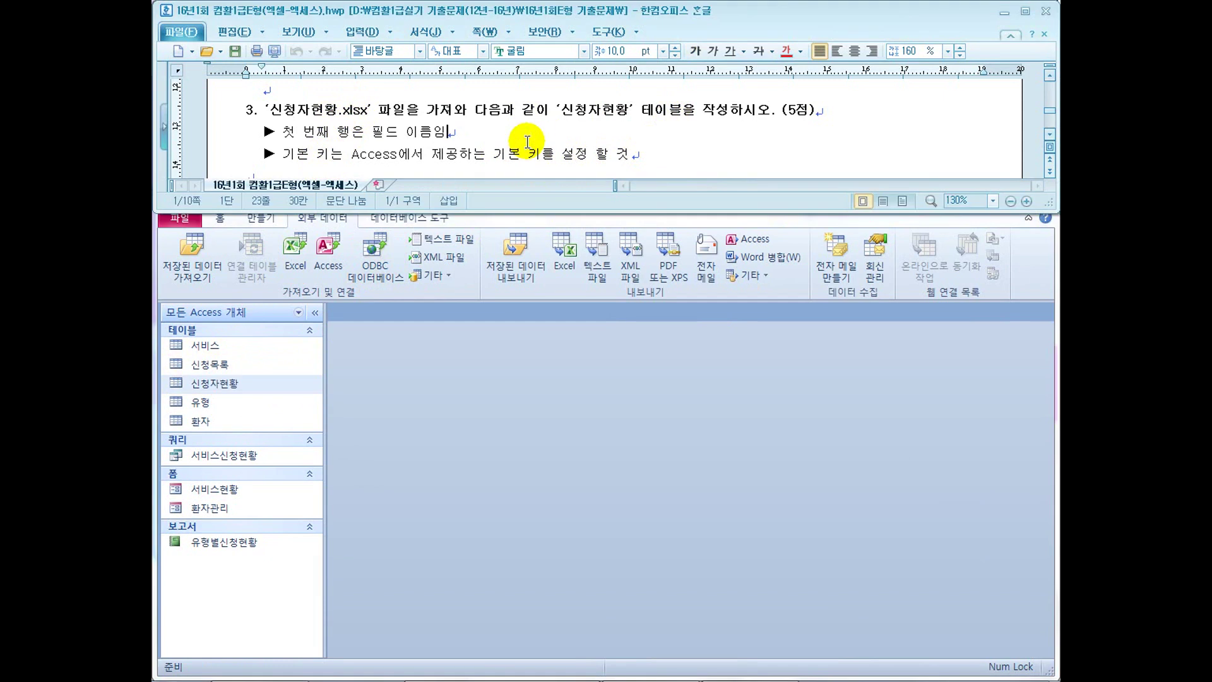
{"action": "scroll", "coordinate": [534, 150], "scroll_direction": "down", "scroll_amount": 5}
{"action": "scroll", "coordinate": [534, 150], "scroll_direction": "down", "scroll_amount": 5}
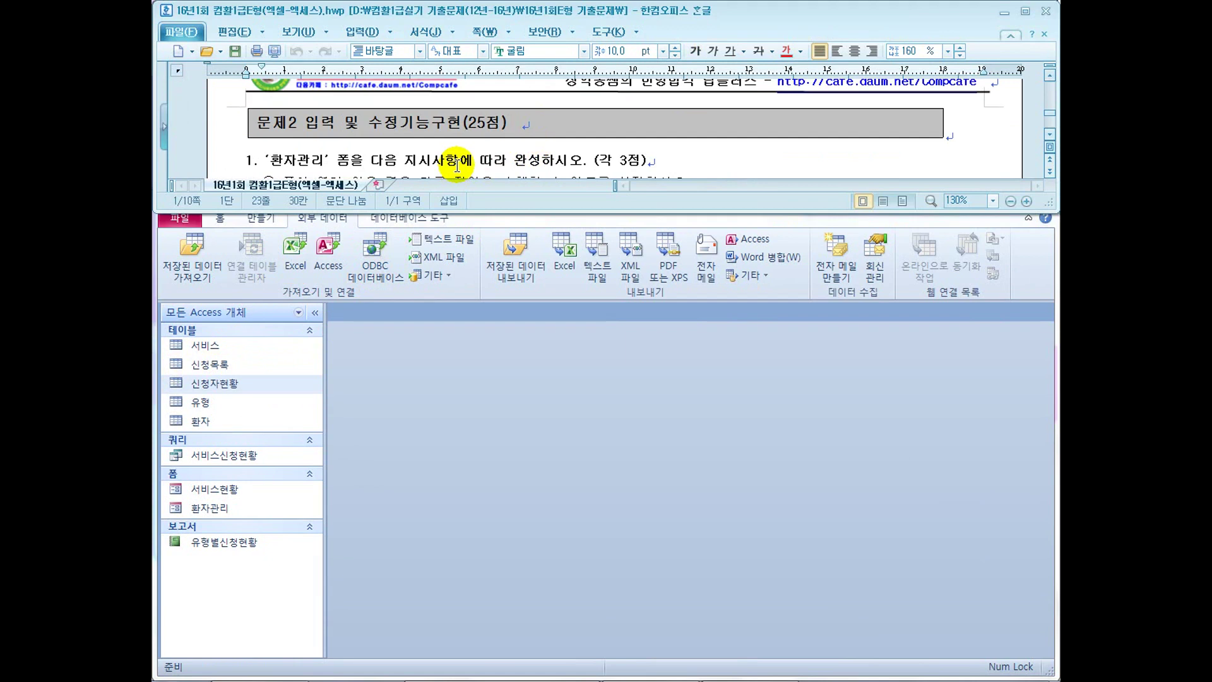
Read the first 환자관리 form task in the exam document, then open the 환자관리 form in Design view
{"action": "left_click", "coordinate": [390, 150]}
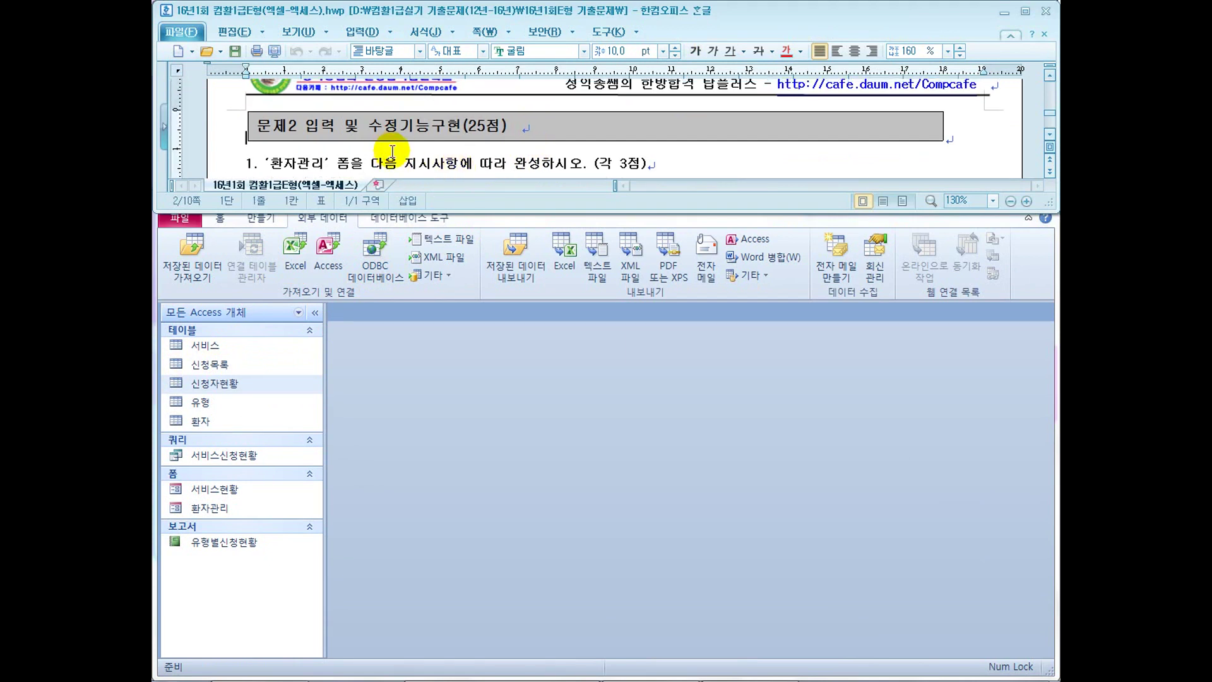
{"action": "left_click", "coordinate": [613, 165]}
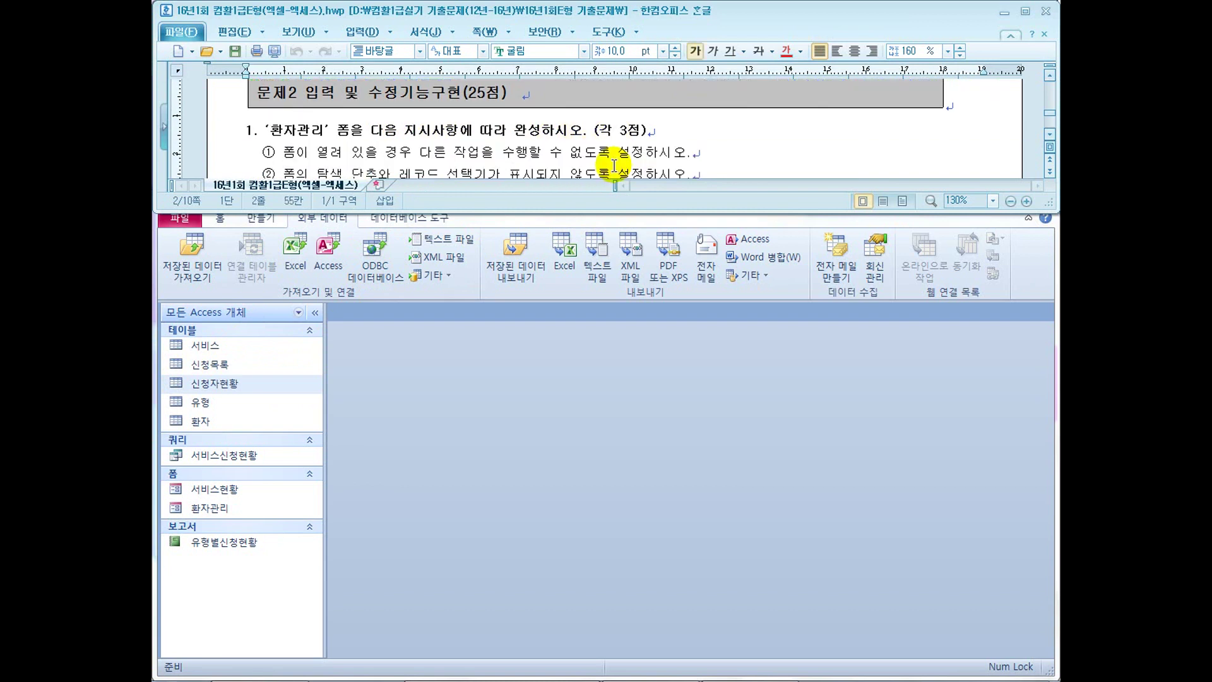
{"action": "left_click_drag", "start_coordinate": [296, 131], "coordinate": [400, 133]}
{"action": "left_click", "coordinate": [400, 438]}
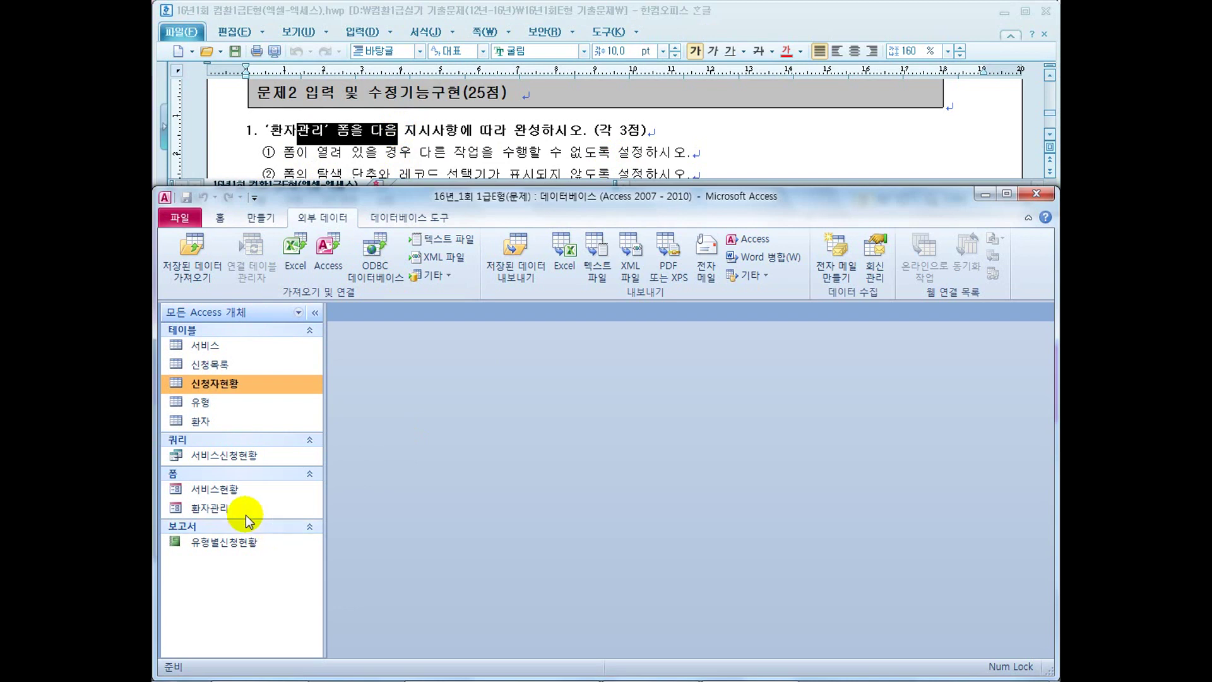
{"action": "left_click", "coordinate": [228, 510]}
{"action": "right_click", "coordinate": [228, 509]}
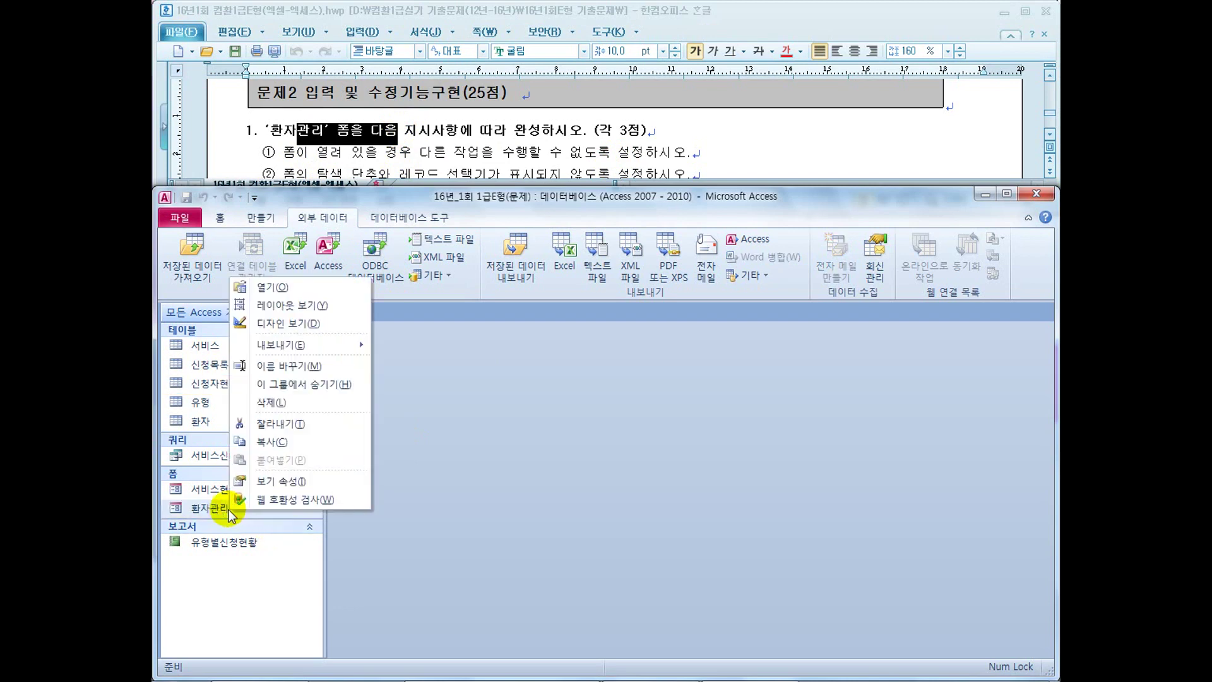
{"action": "left_click", "coordinate": [301, 325]}
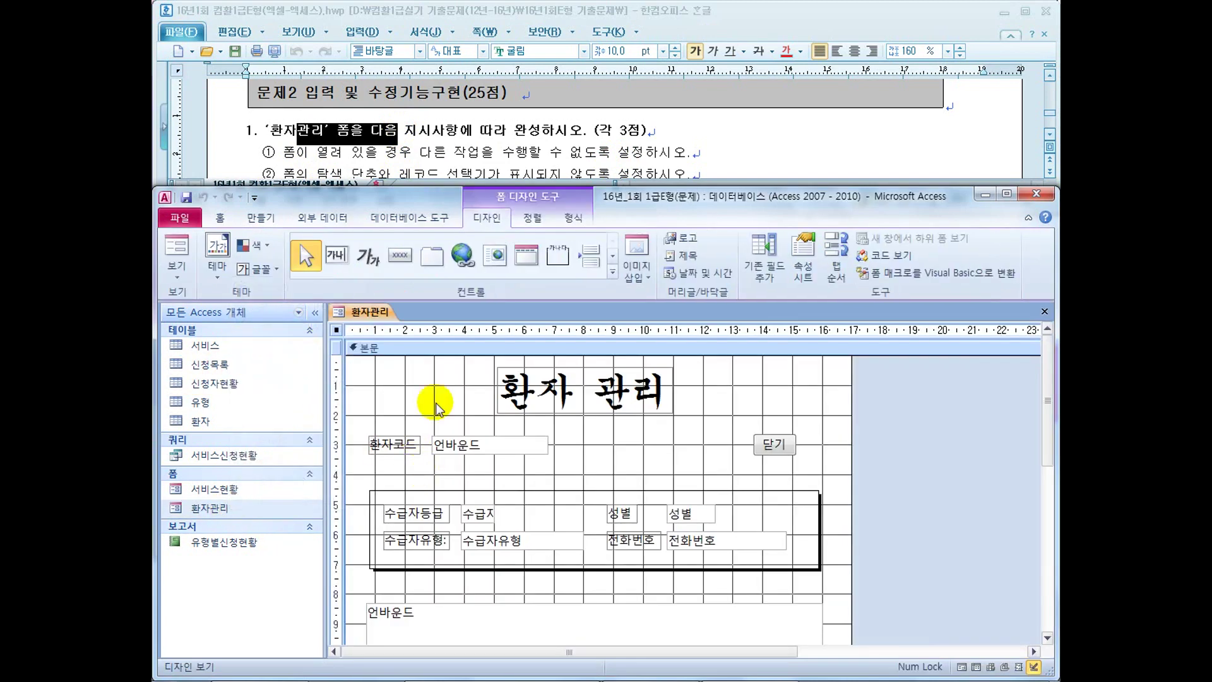
Following instruction ①, set the 환자관리 form's 모달 property to 예
{"action": "left_click_drag", "start_coordinate": [319, 155], "coordinate": [440, 155]}
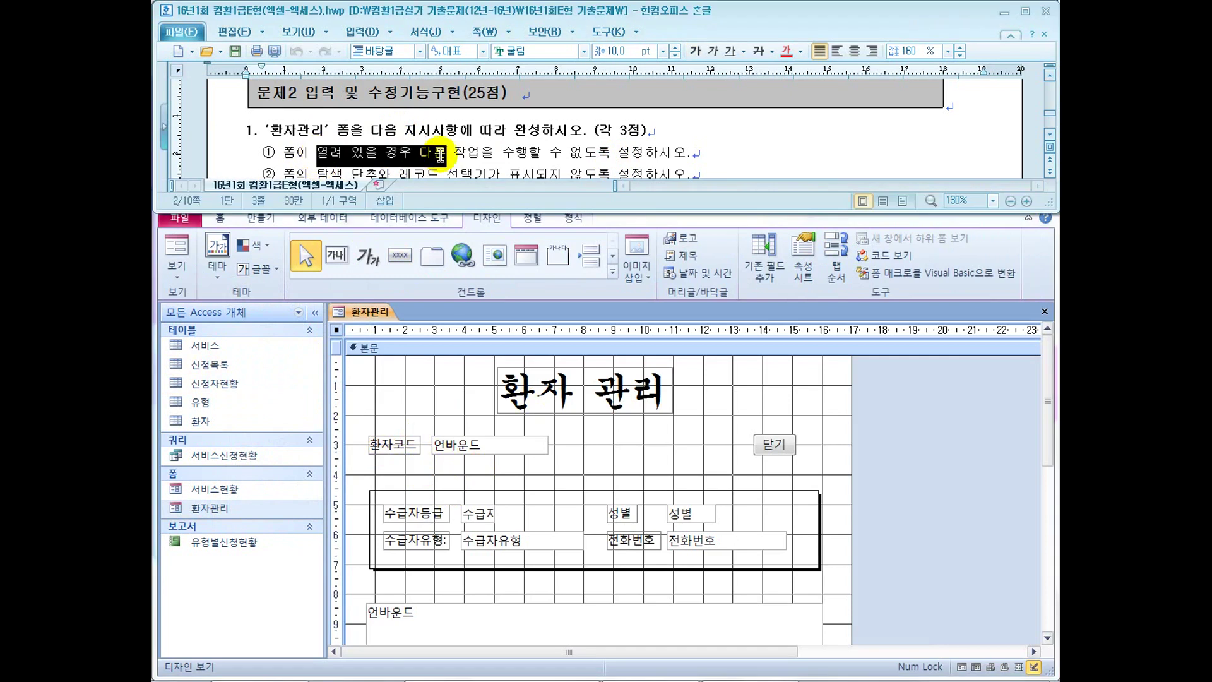
{"action": "left_click", "coordinate": [340, 336]}
{"action": "right_click", "coordinate": [339, 337]}
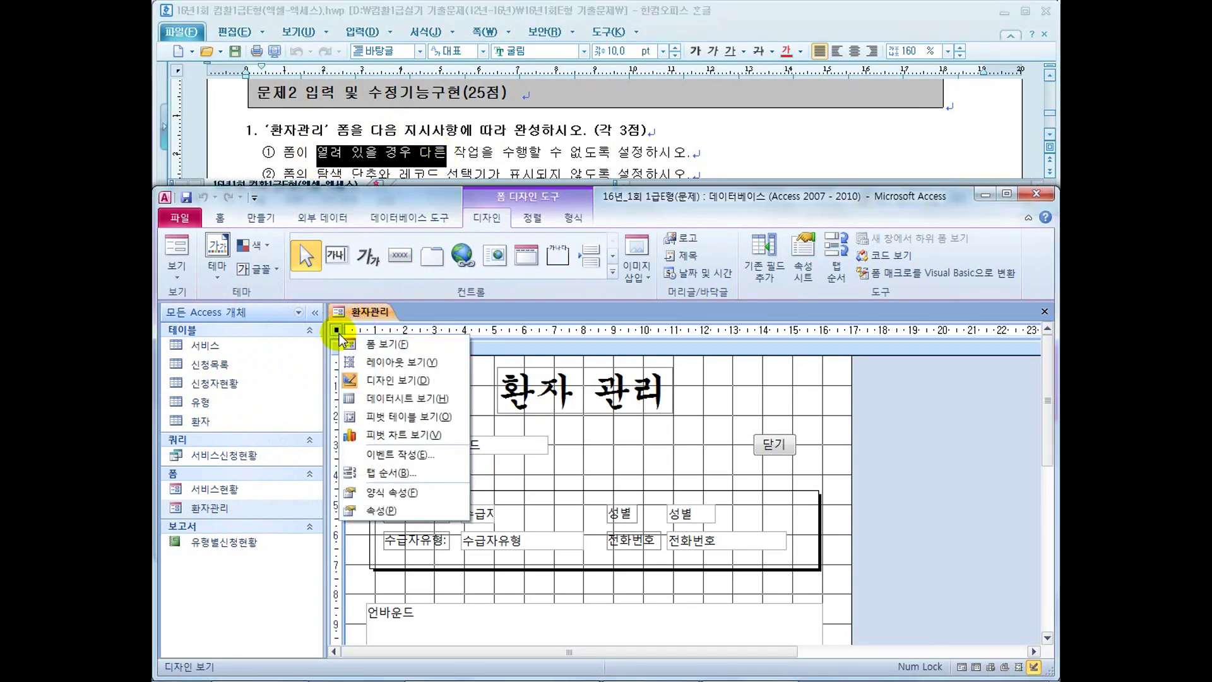
{"action": "left_click", "coordinate": [378, 515]}
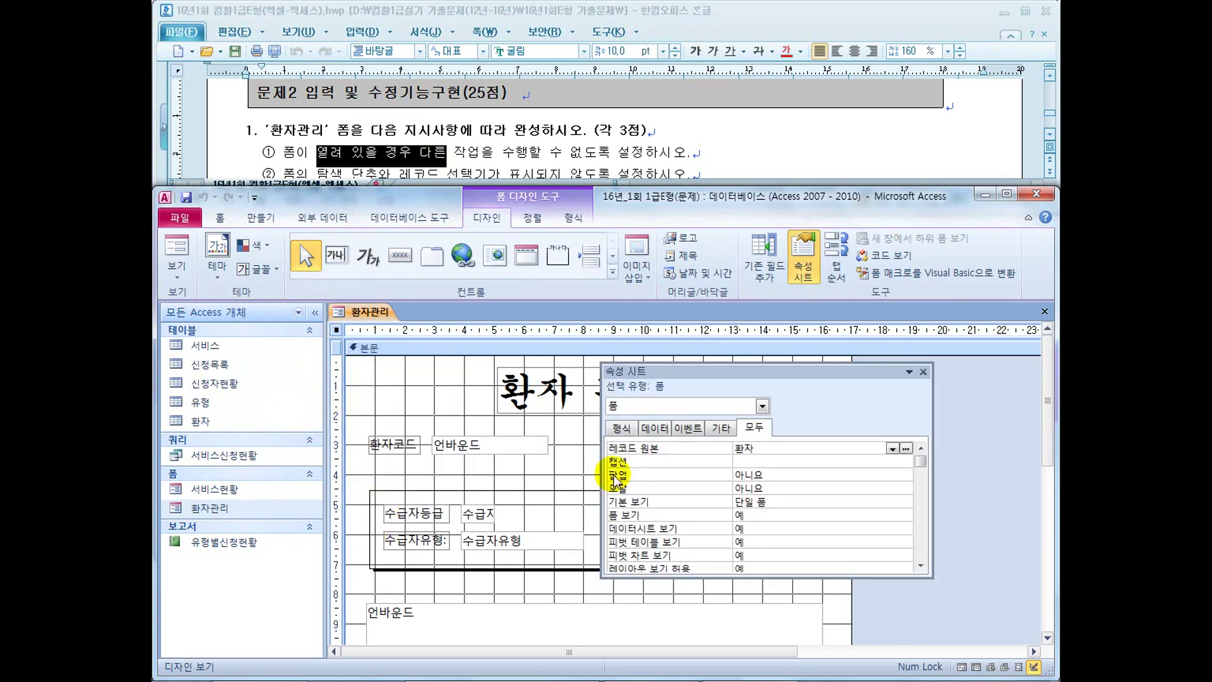
{"action": "left_click", "coordinate": [761, 489]}
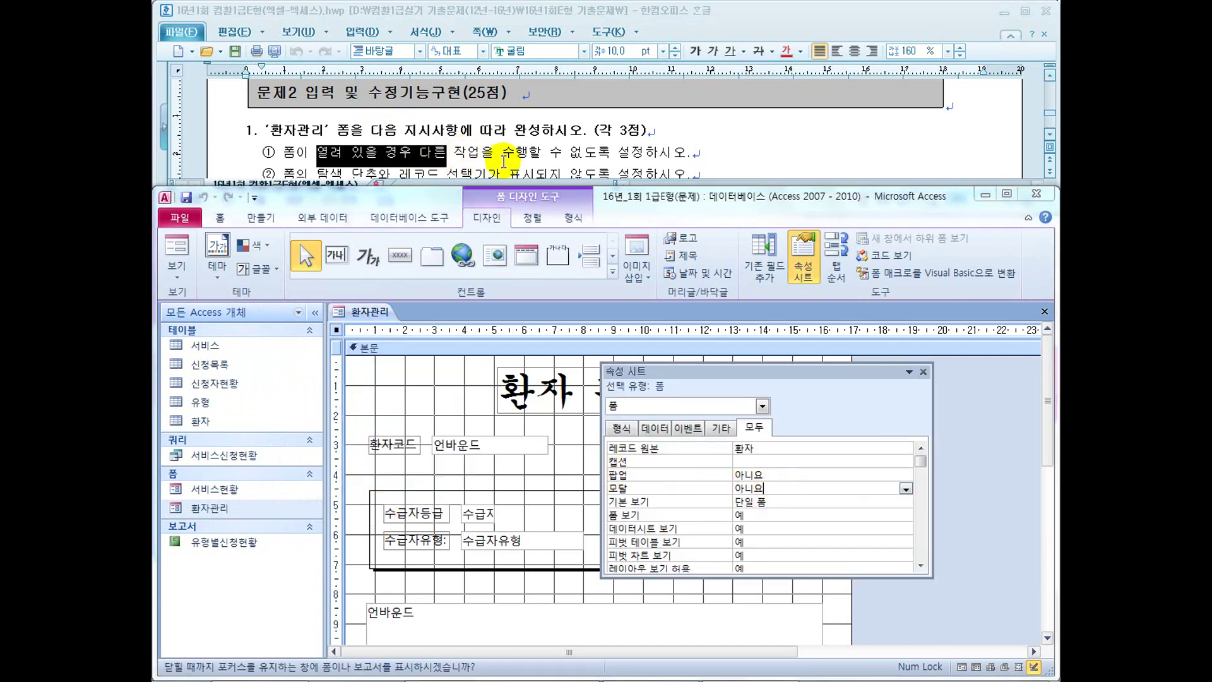
{"action": "double_click", "coordinate": [786, 488]}
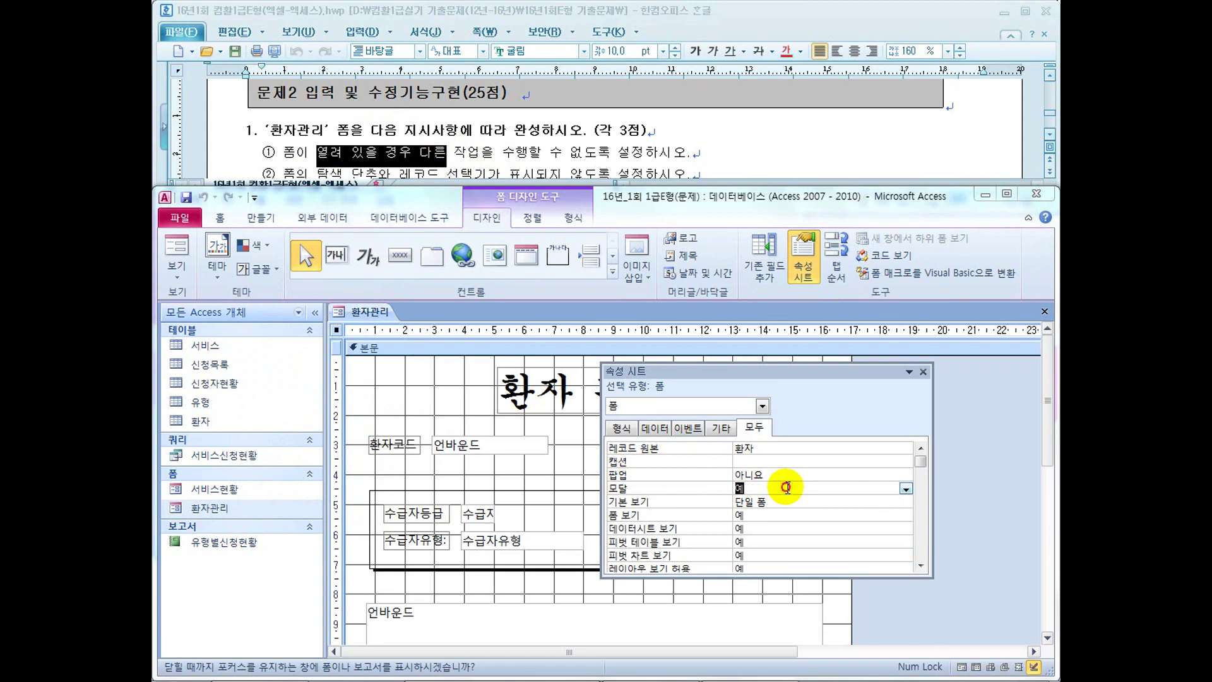
{"action": "left_click", "coordinate": [776, 474]}
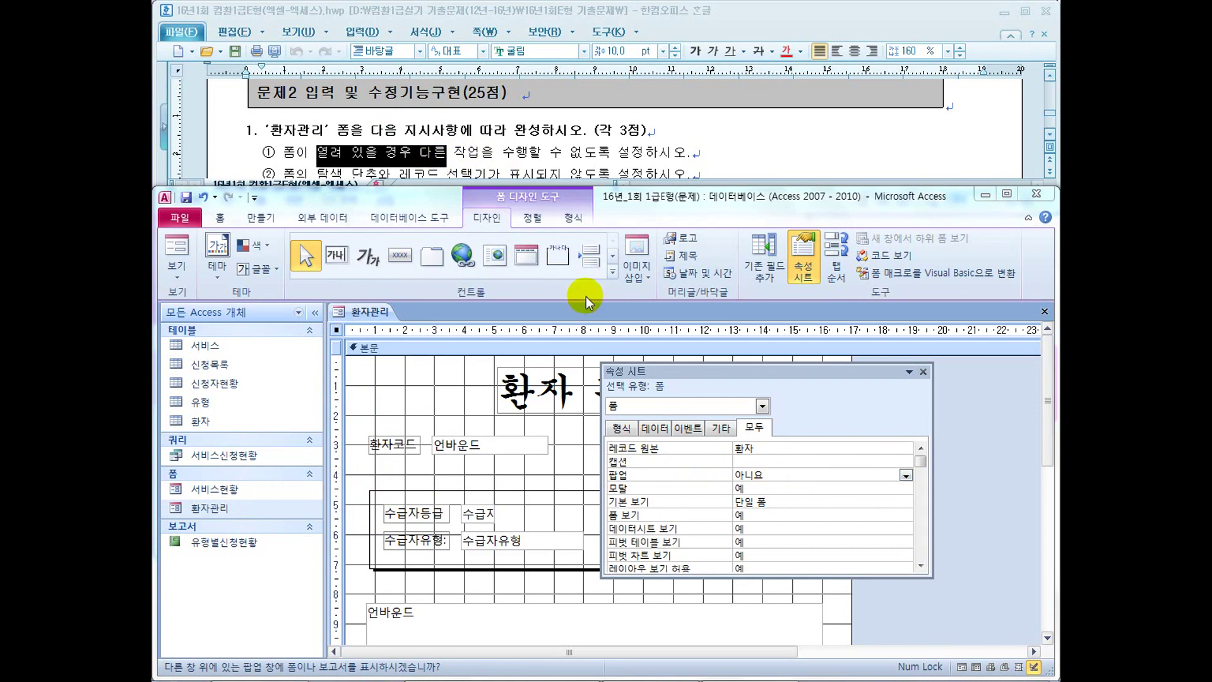
Read instruction ②, examine the record selector and navigation buttons of 환자관리 in Form view, and return to Design view
{"action": "left_click", "coordinate": [1051, 135]}
{"action": "left_click", "coordinate": [1051, 135]}
{"action": "left_click_drag", "start_coordinate": [344, 133], "coordinate": [570, 136]}
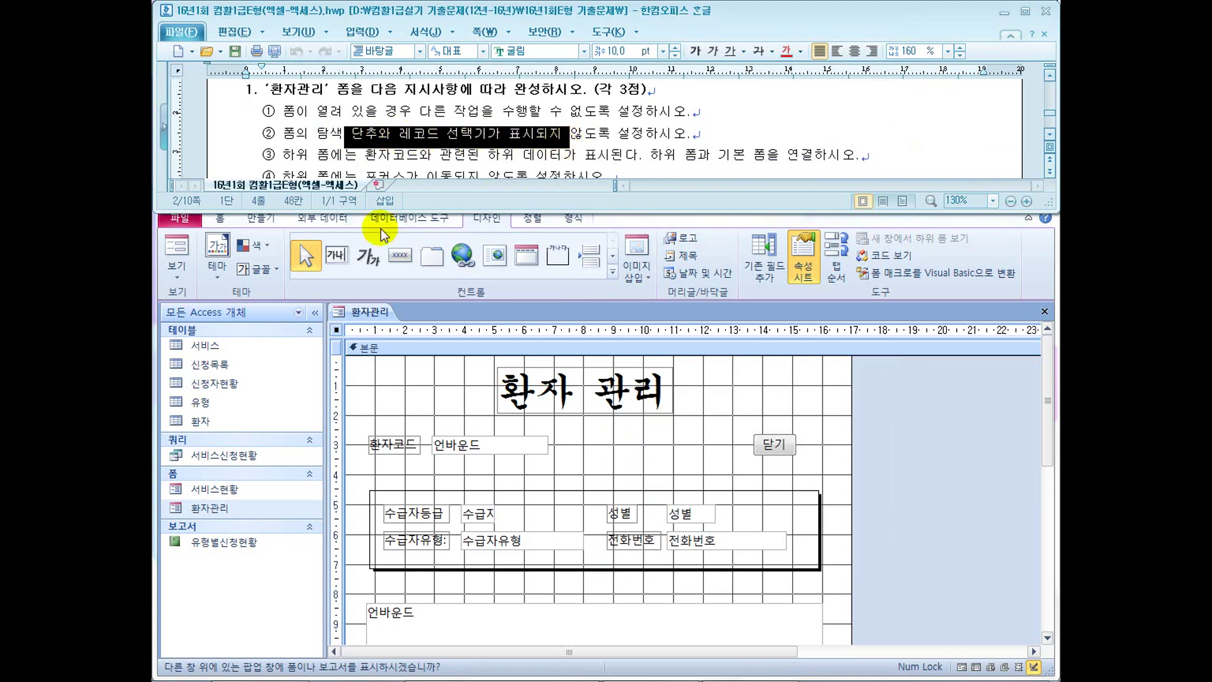
{"action": "left_click", "coordinate": [300, 244]}
{"action": "left_click", "coordinate": [178, 246]}
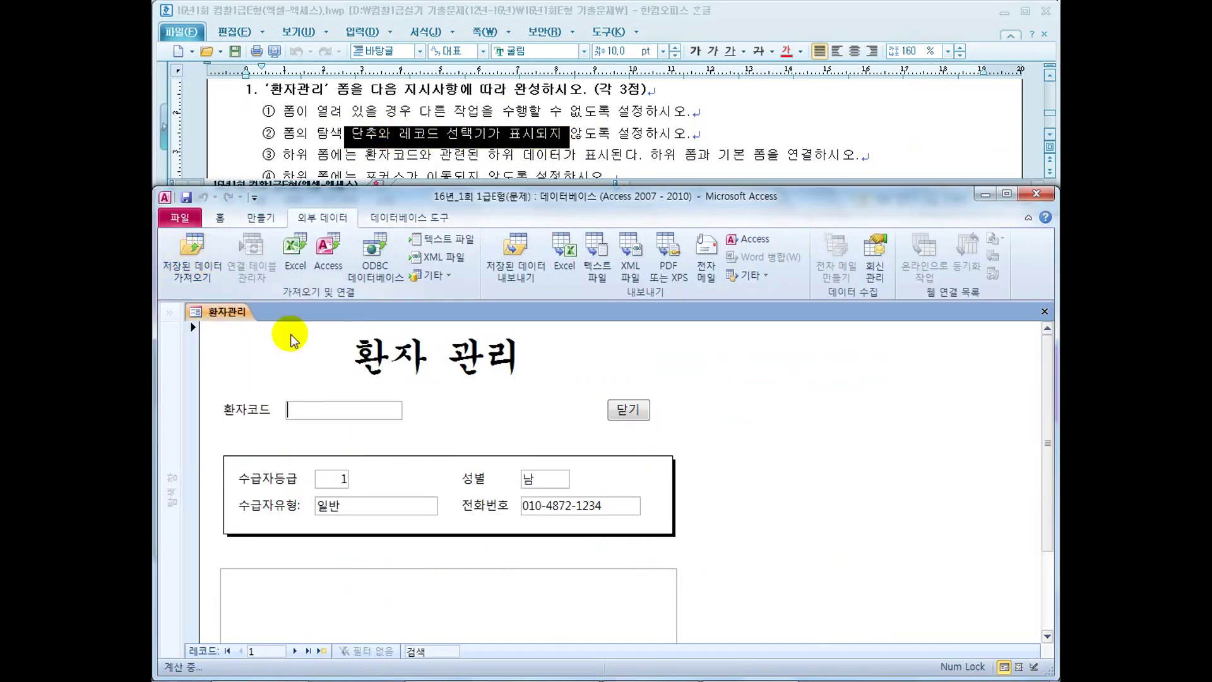
{"action": "scroll", "coordinate": [325, 352], "scroll_direction": "down", "scroll_amount": 2}
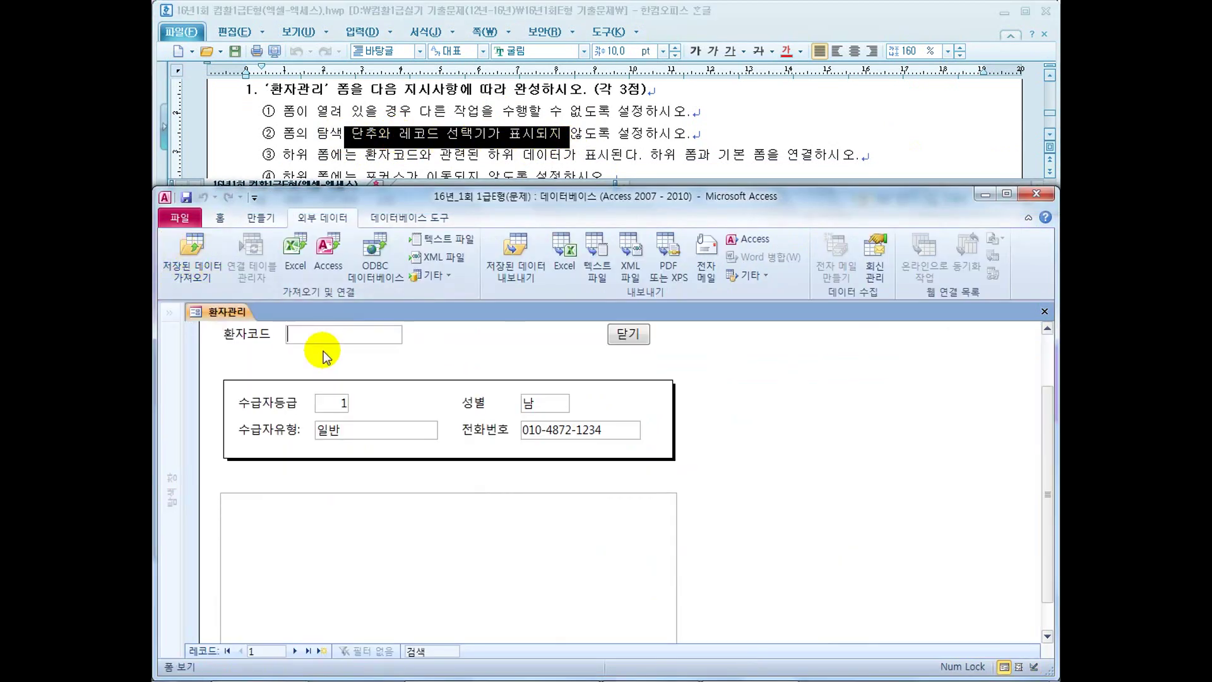
{"action": "left_click", "coordinate": [189, 414]}
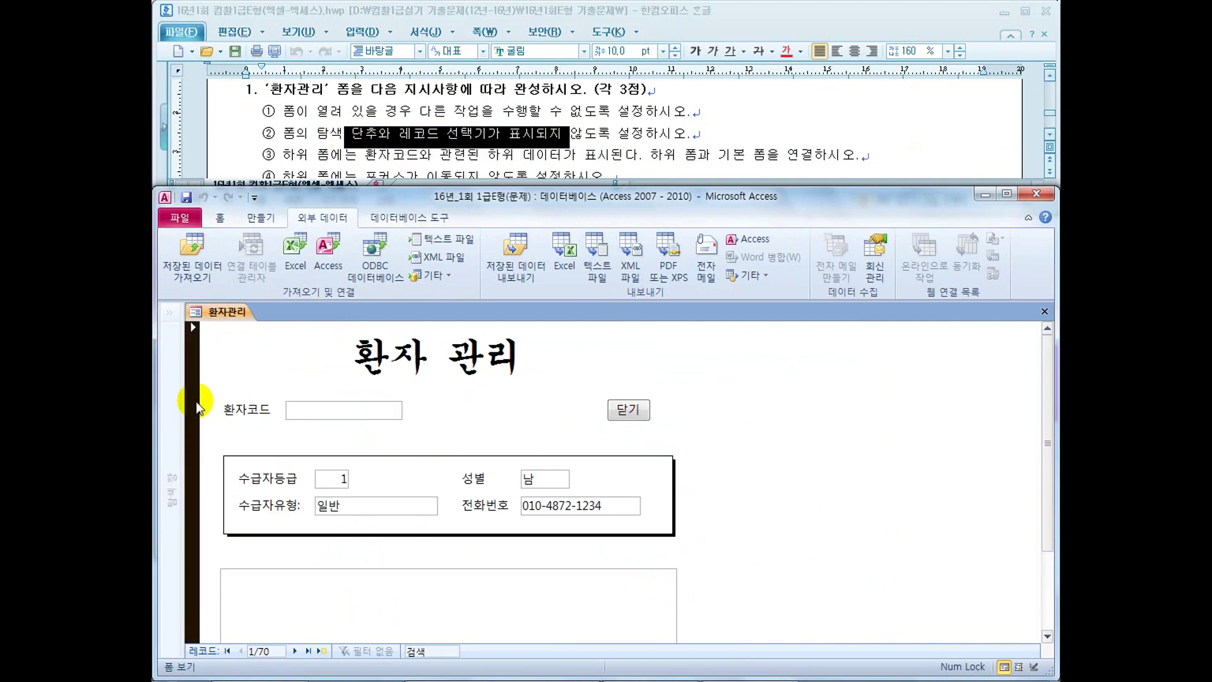
{"action": "scroll", "coordinate": [198, 405], "scroll_direction": "down", "scroll_amount": 3}
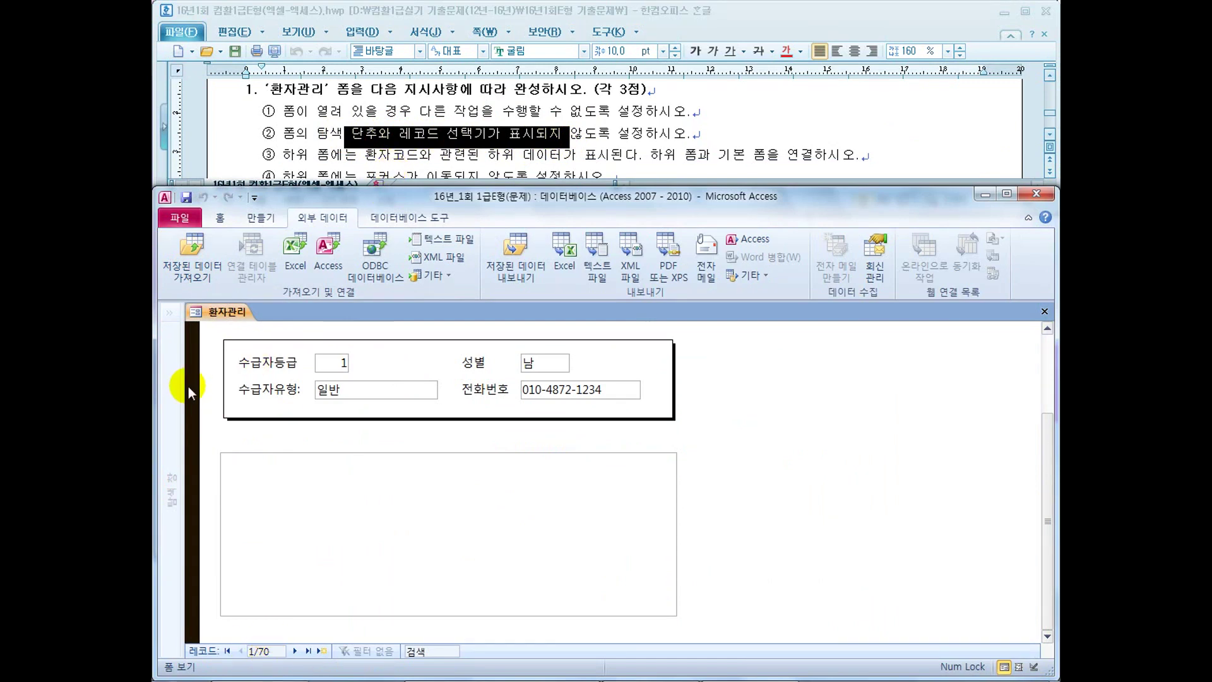
{"action": "scroll", "coordinate": [188, 386], "scroll_direction": "up", "scroll_amount": 3}
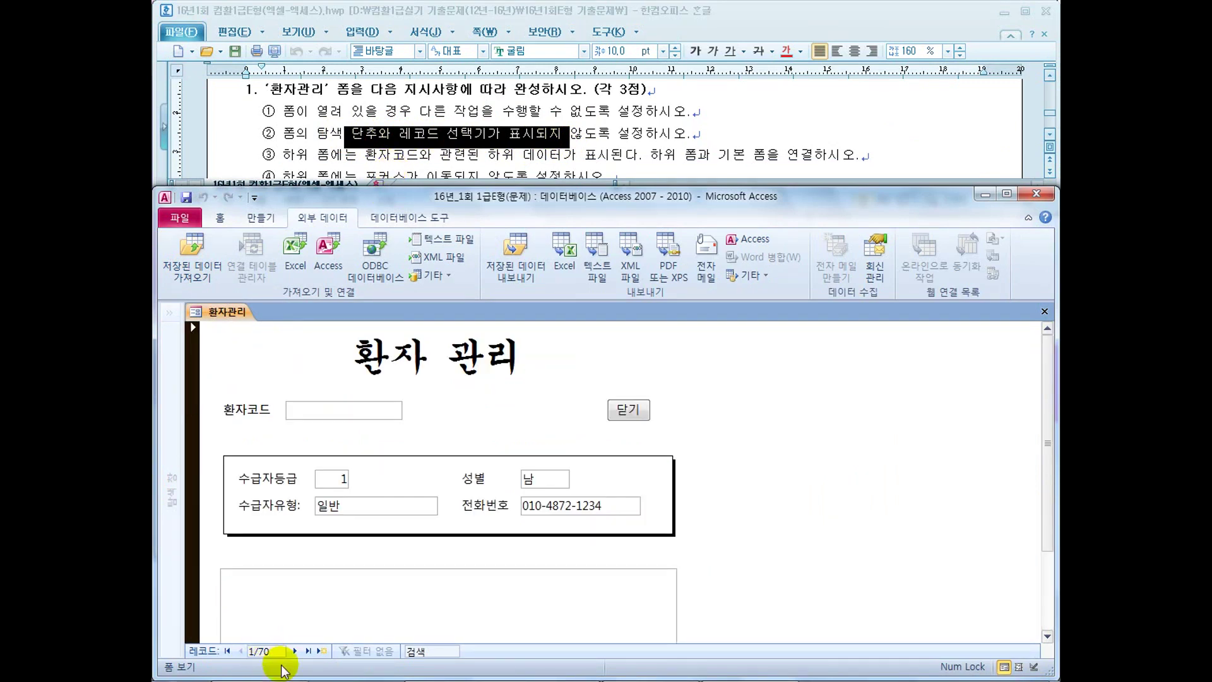
{"action": "left_click", "coordinate": [218, 219]}
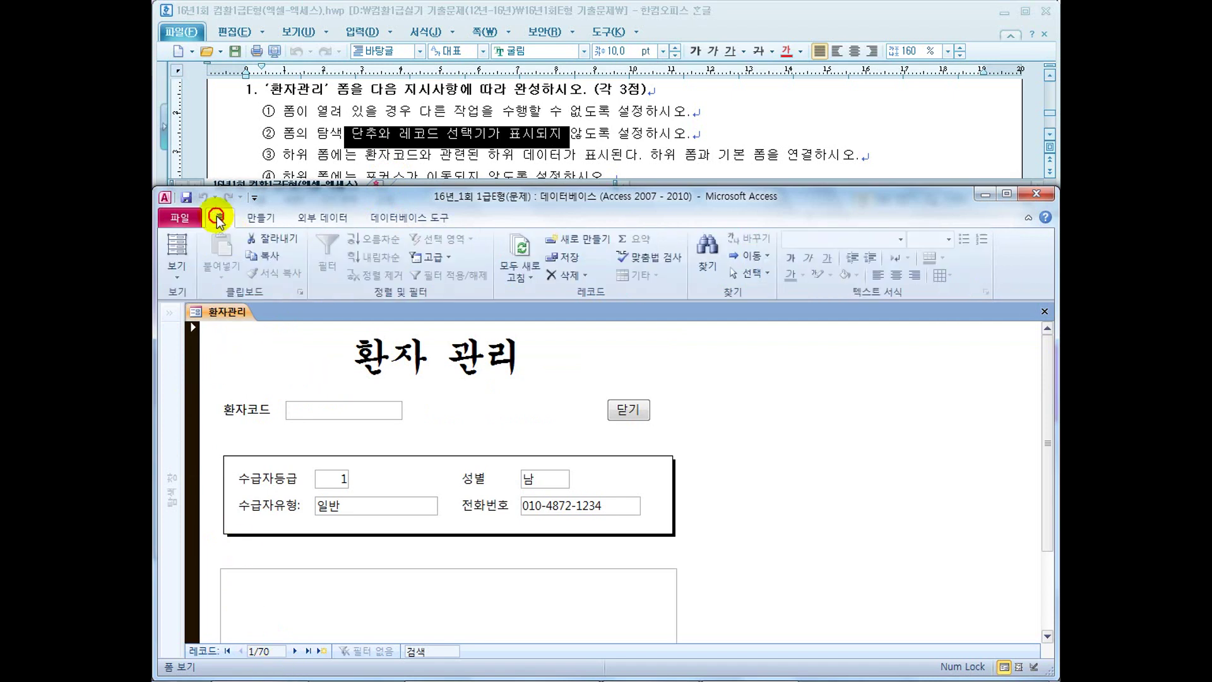
{"action": "left_click", "coordinate": [176, 273]}
{"action": "left_click", "coordinate": [197, 377]}
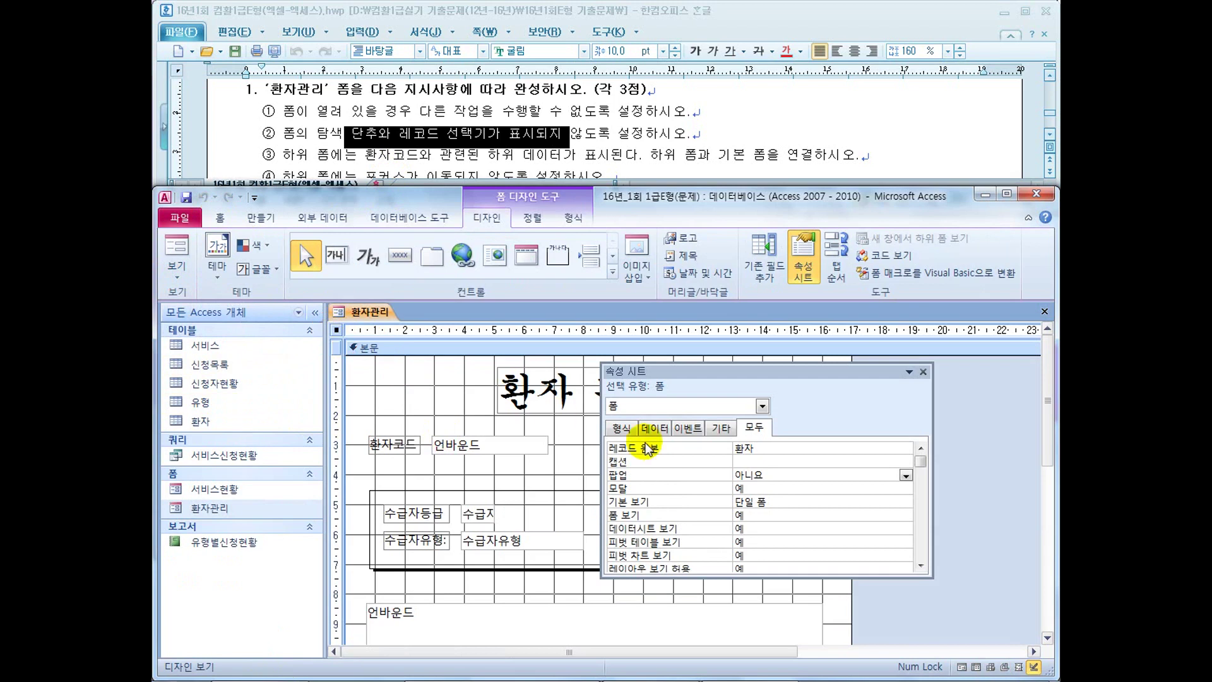
Look through the form's properties by category: 형식, 데이터, 이벤트, 기타 and 모두
{"action": "left_click", "coordinate": [623, 429]}
{"action": "left_click_drag", "start_coordinate": [698, 371], "coordinate": [498, 335]}
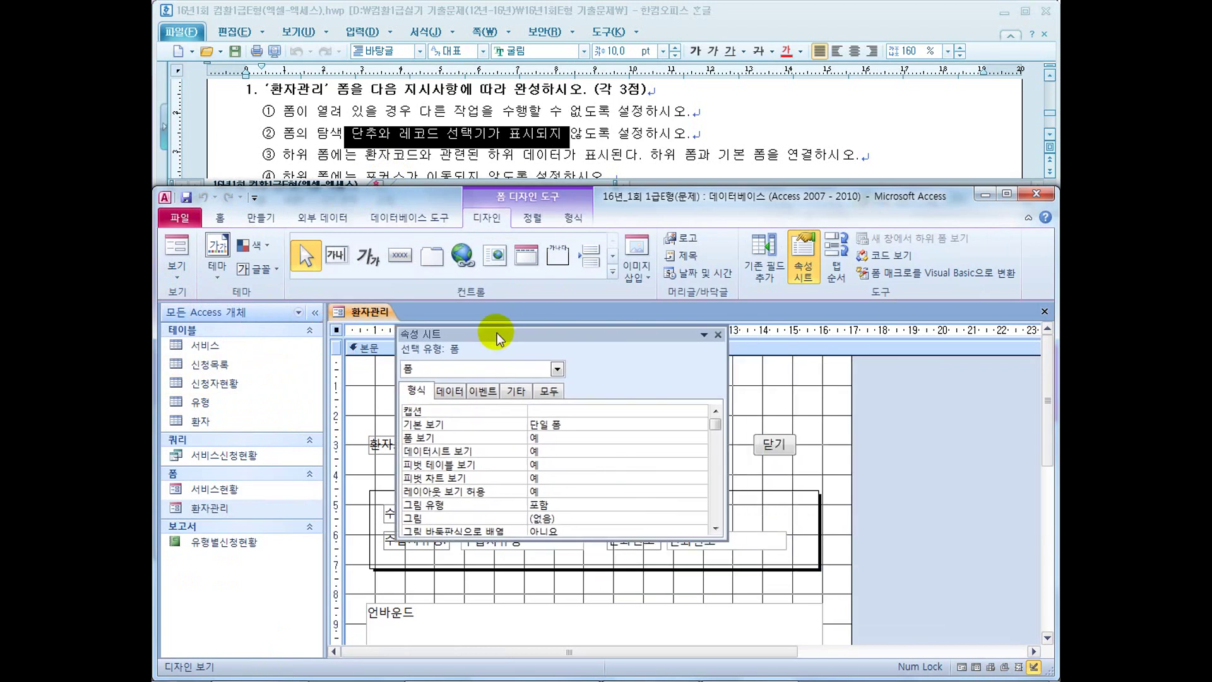
{"action": "left_click", "coordinate": [549, 391]}
{"action": "left_click", "coordinate": [657, 437]}
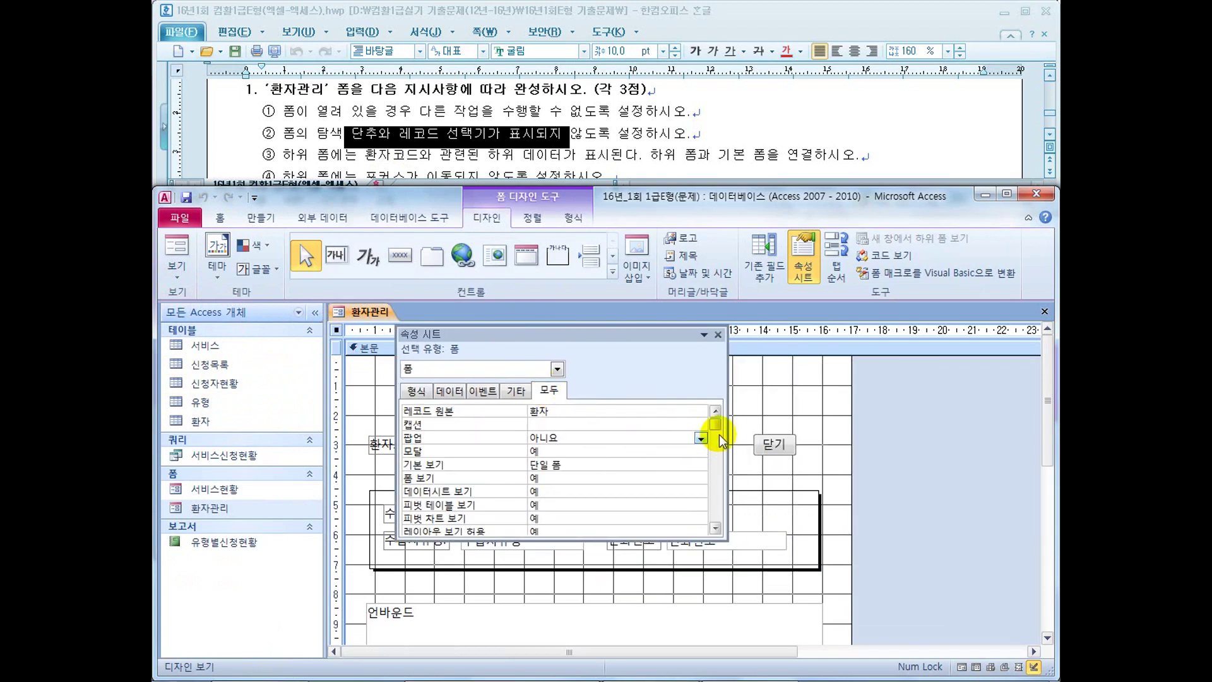
{"action": "scroll", "coordinate": [719, 434], "scroll_direction": "down", "scroll_amount": 2}
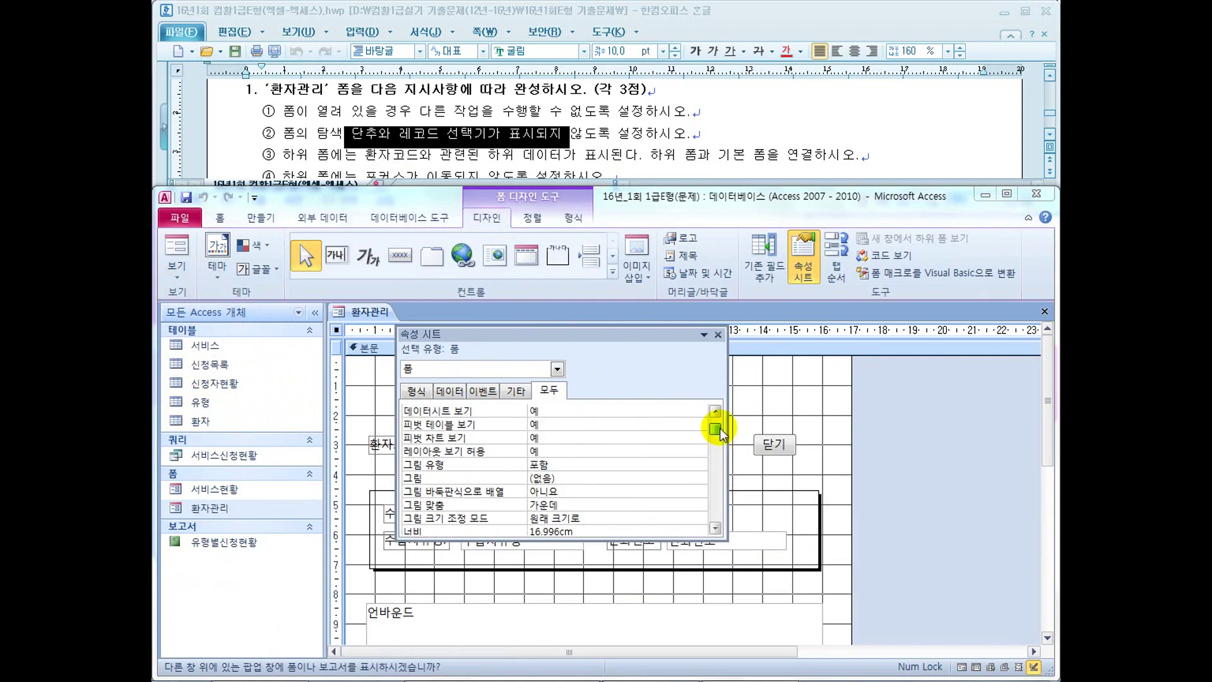
{"action": "mouse_move", "coordinate": [717, 430]}
{"action": "left_mouse_down"}
{"action": "mouse_move", "coordinate": [712, 487]}
{"action": "mouse_move", "coordinate": [714, 445]}
{"action": "left_mouse_up"}
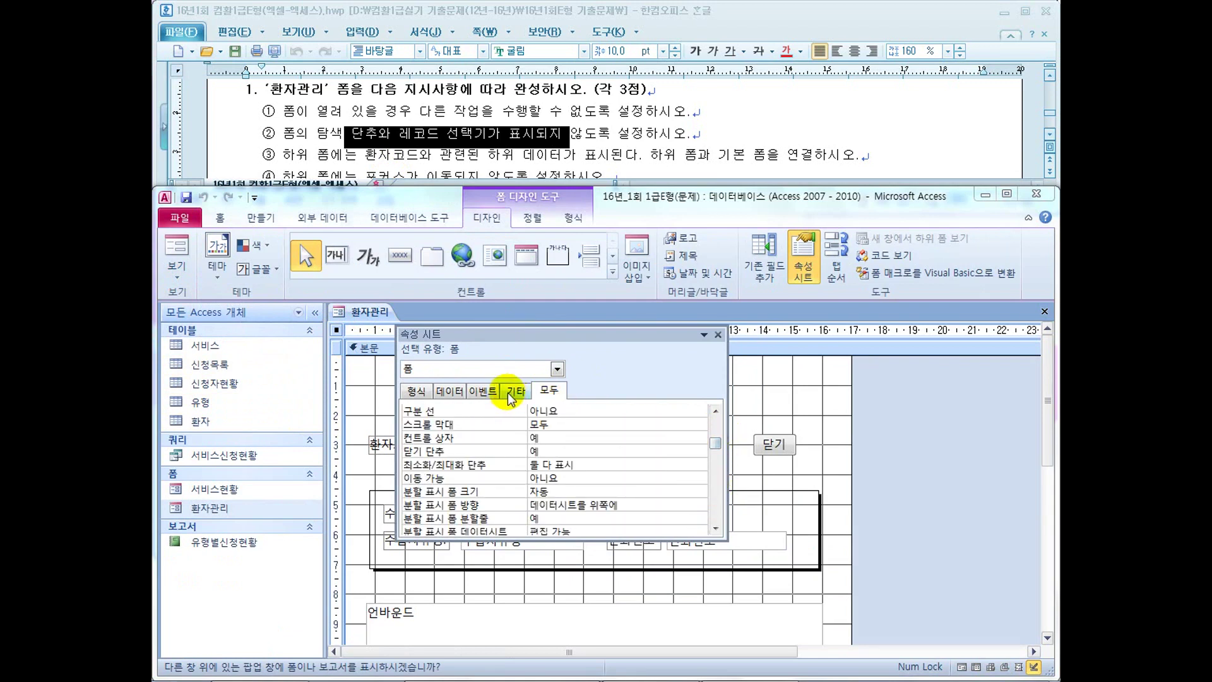
{"action": "left_click", "coordinate": [414, 391]}
{"action": "left_click", "coordinate": [451, 391]}
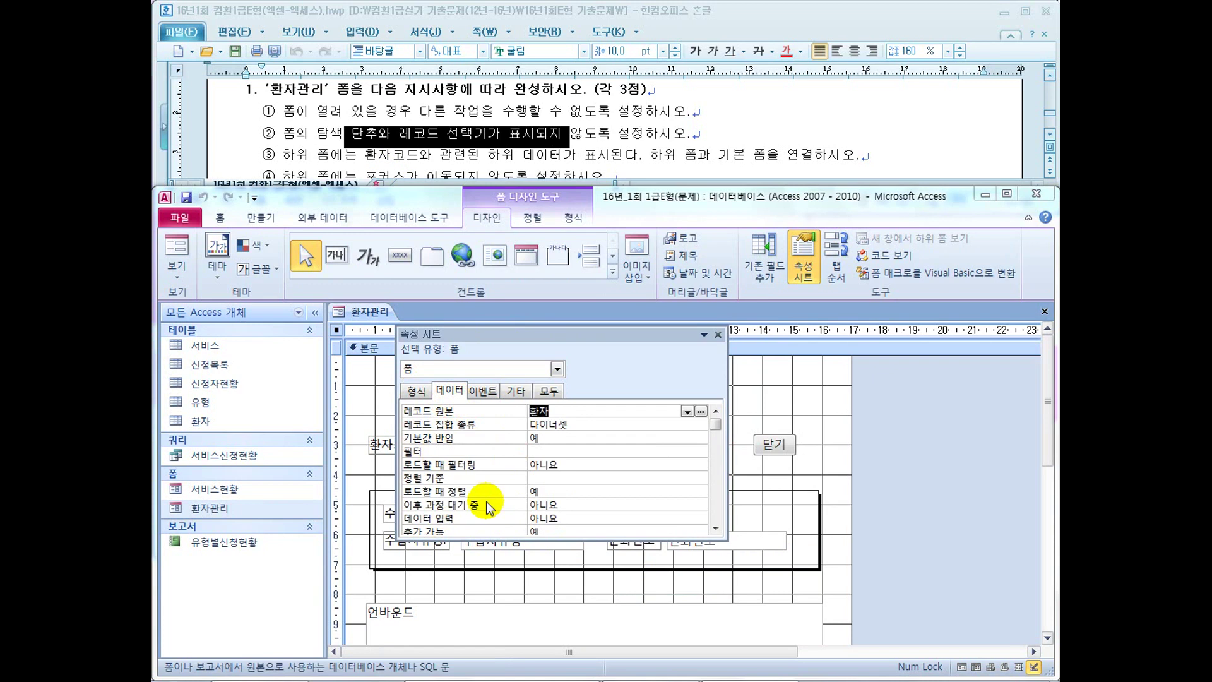
{"action": "left_click", "coordinate": [480, 392]}
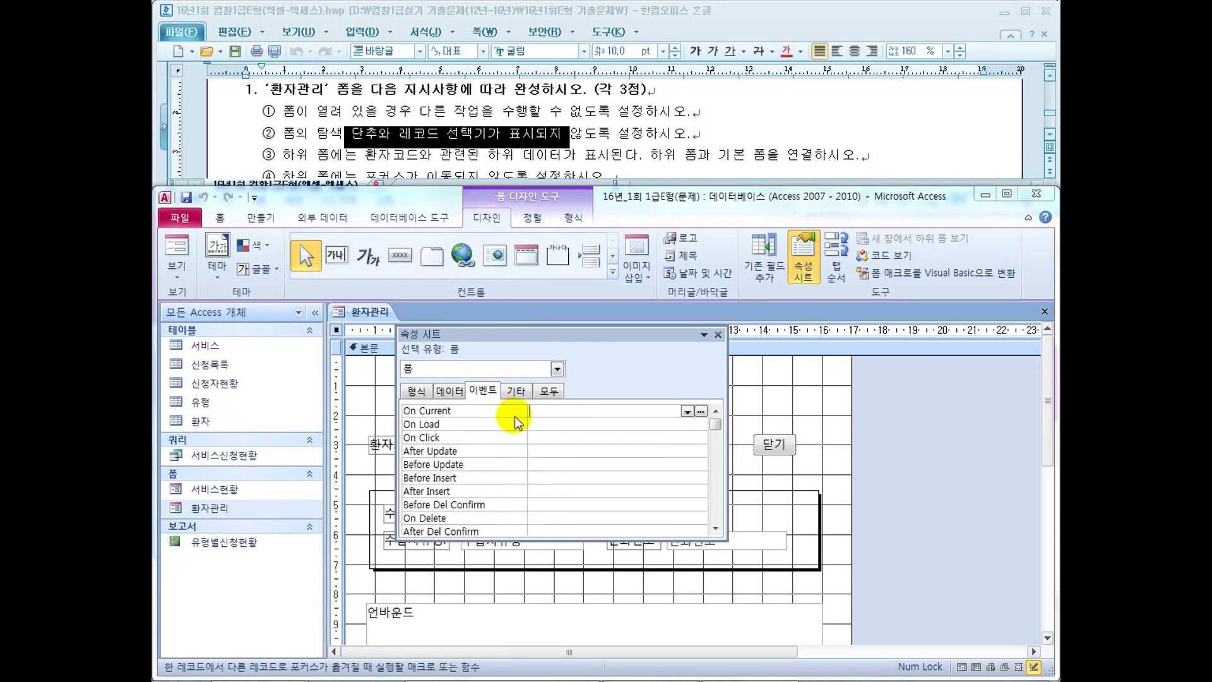
{"action": "left_click", "coordinate": [516, 391]}
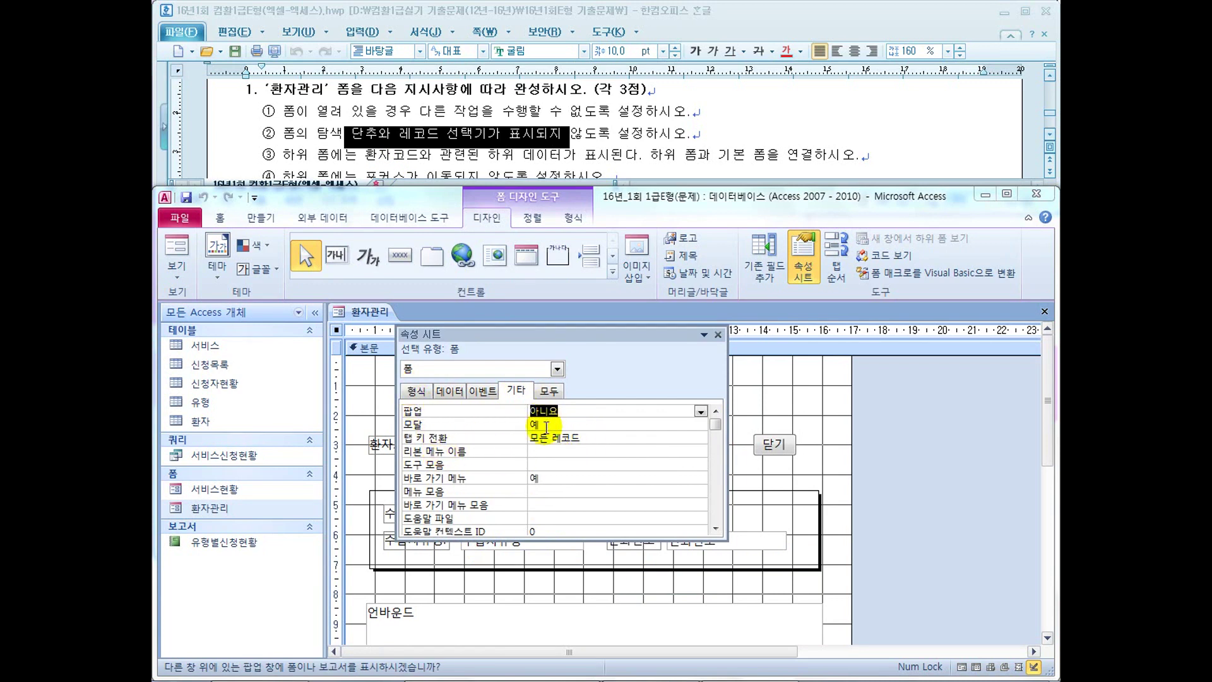
{"action": "left_click", "coordinate": [548, 391]}
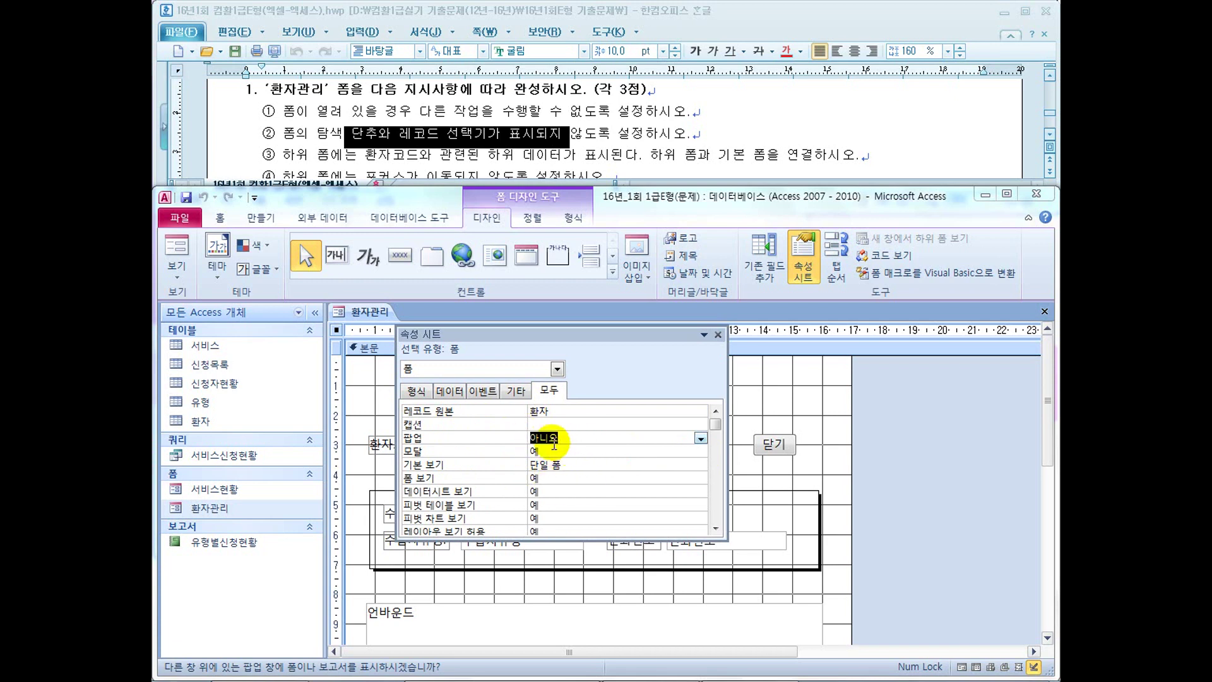
Set the form's 레코드 선택기 and 탐색 단추 properties to 아니요 and close the property sheet
{"action": "left_click", "coordinate": [408, 389]}
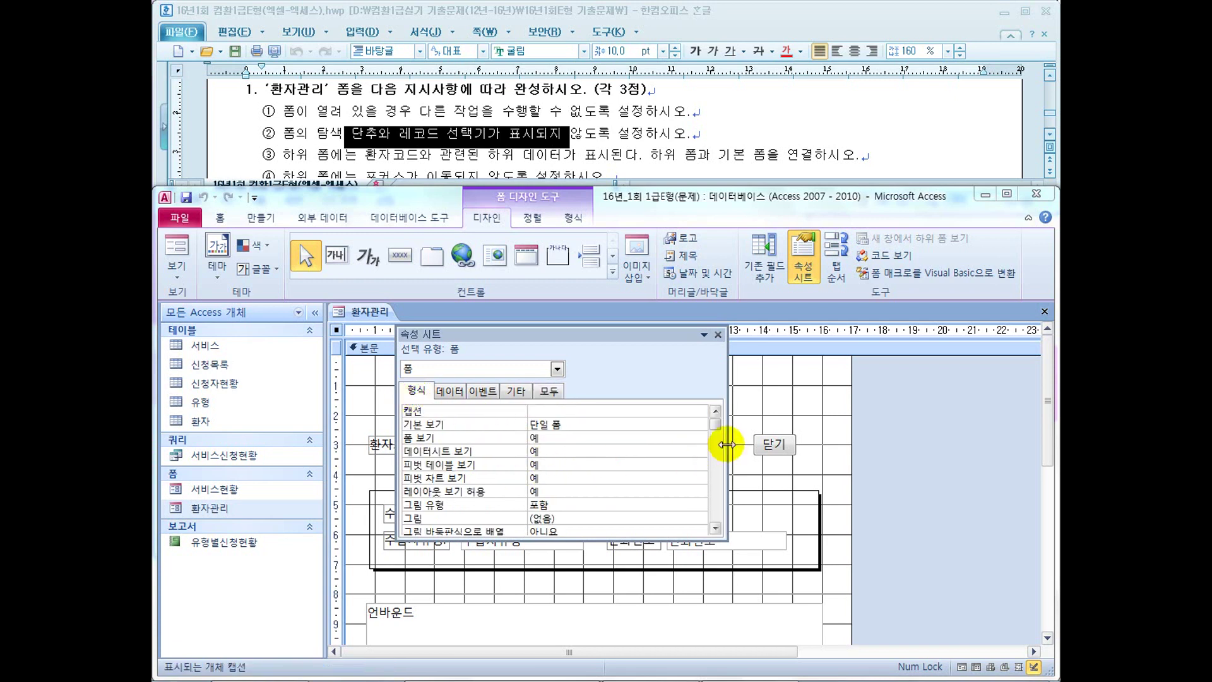
{"action": "left_click_drag", "start_coordinate": [714, 423], "coordinate": [716, 470]}
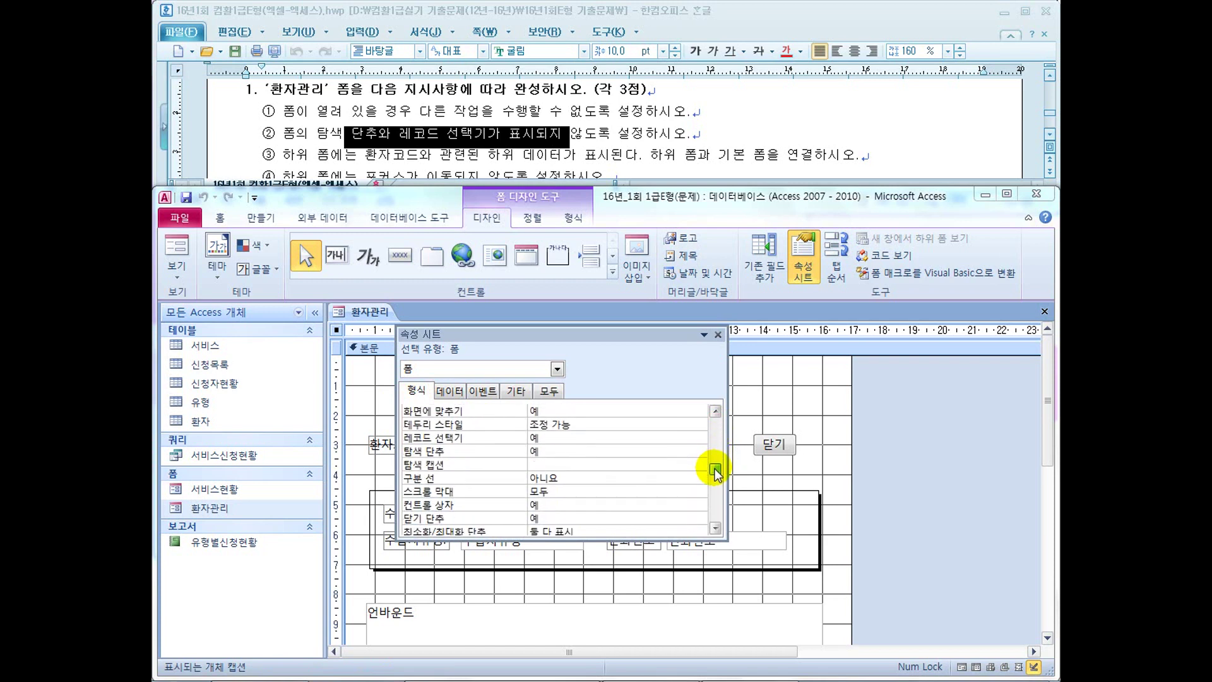
{"action": "double_click", "coordinate": [538, 437]}
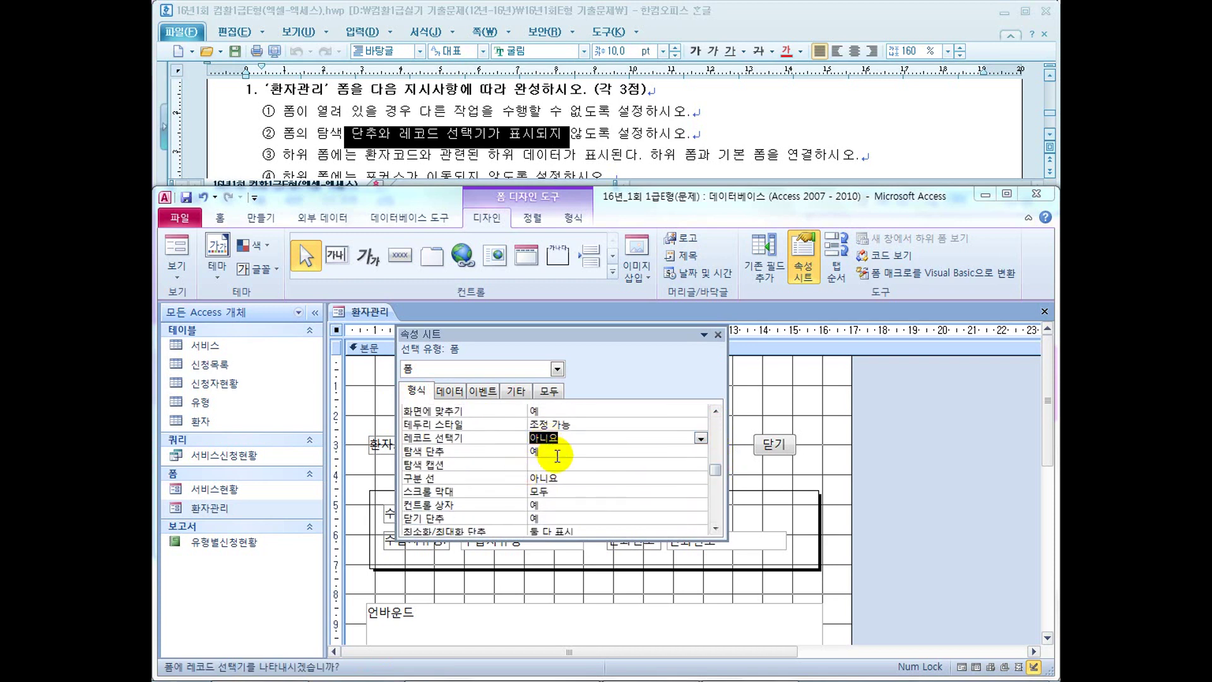
{"action": "double_click", "coordinate": [557, 452]}
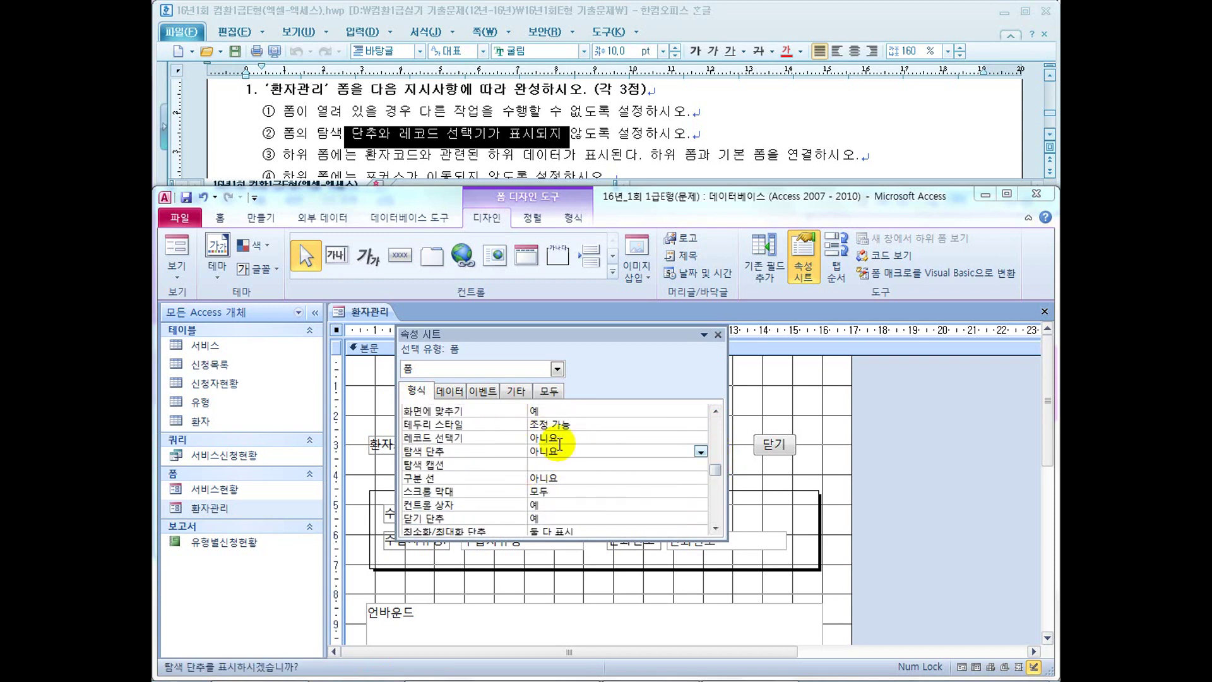
{"action": "left_click", "coordinate": [718, 334]}
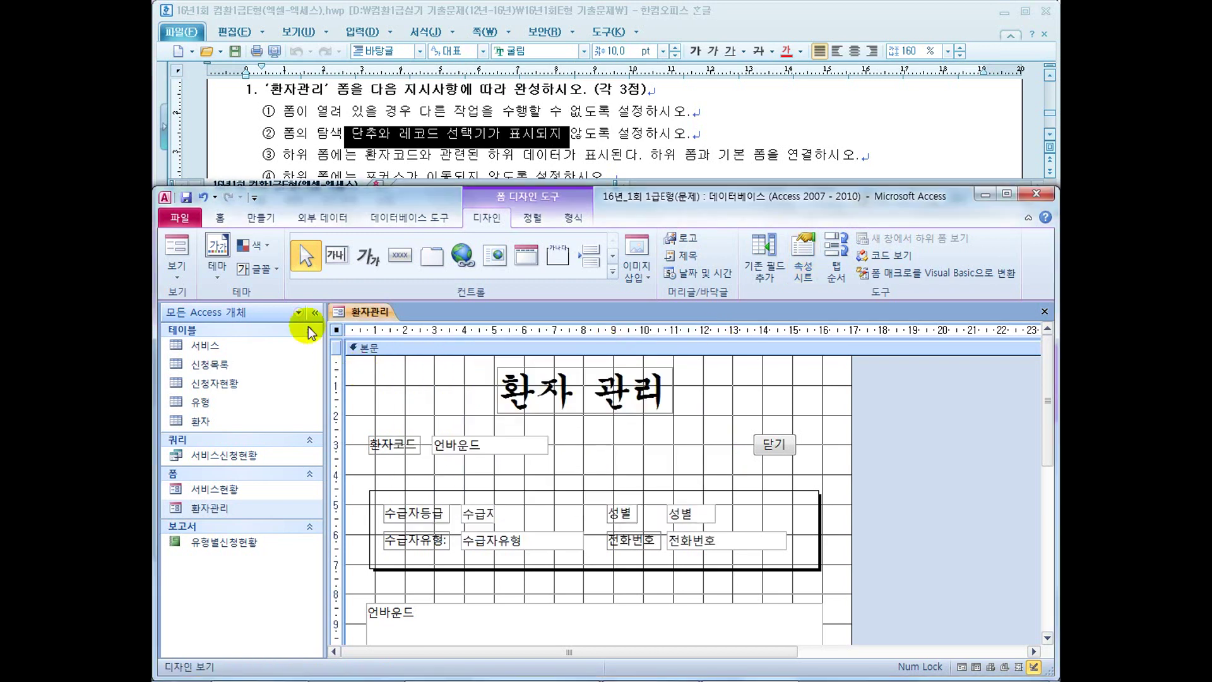
Check the 환자관리 form in Form view for the record selector and navigation buttons, then return to Design view
{"action": "left_click", "coordinate": [176, 247]}
{"action": "left_click", "coordinate": [189, 436]}
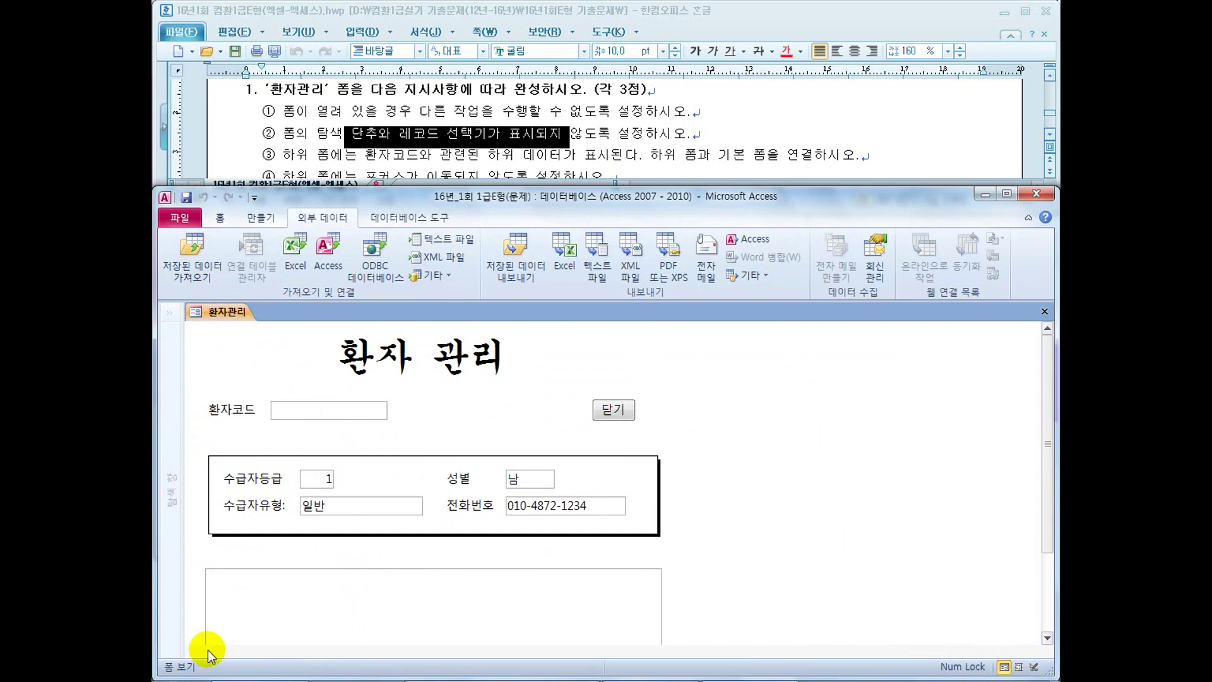
{"action": "left_click", "coordinate": [219, 218]}
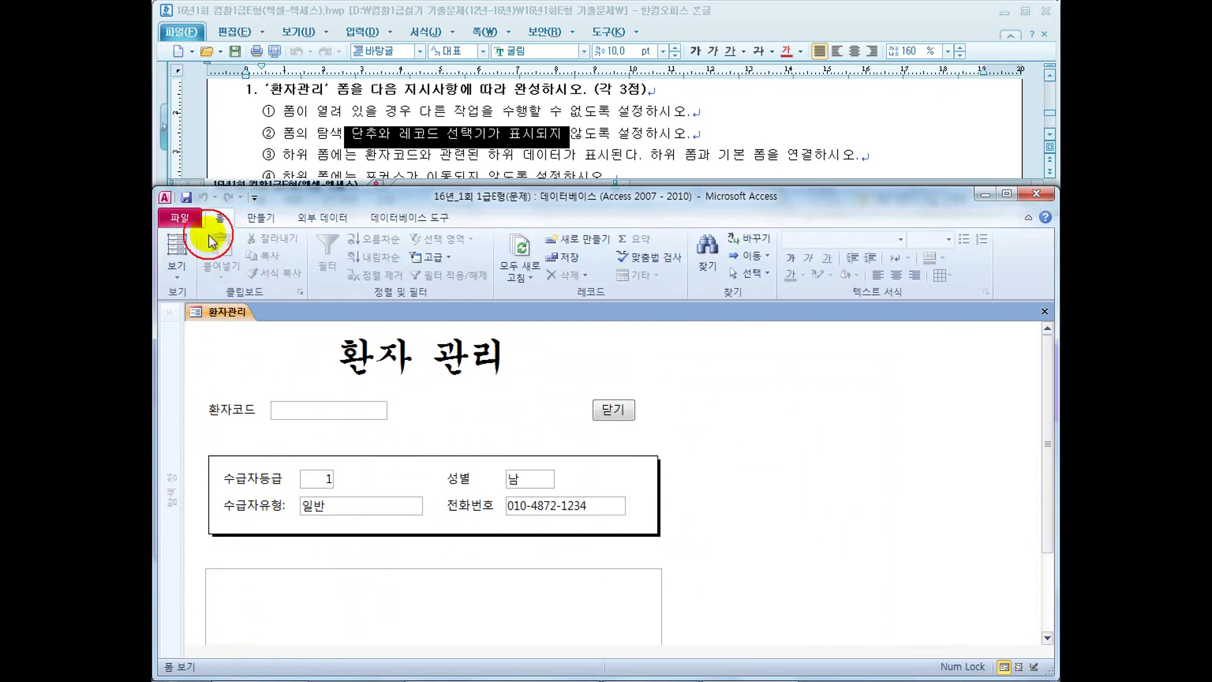
{"action": "left_click", "coordinate": [177, 278]}
{"action": "left_click", "coordinate": [183, 372]}
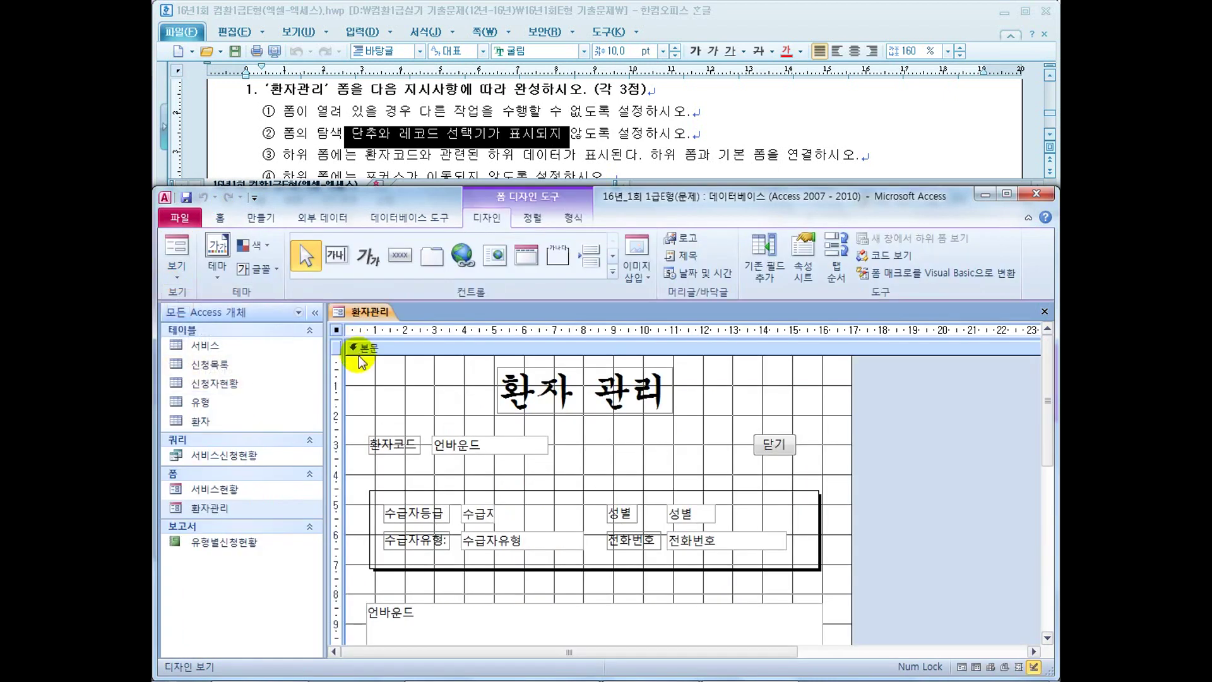
Read instruction ③, examine the empty subform area of 환자관리 in Form view, and return to Design view
{"action": "left_click", "coordinate": [347, 156]}
{"action": "left_click_drag", "start_coordinate": [347, 155], "coordinate": [544, 165]}
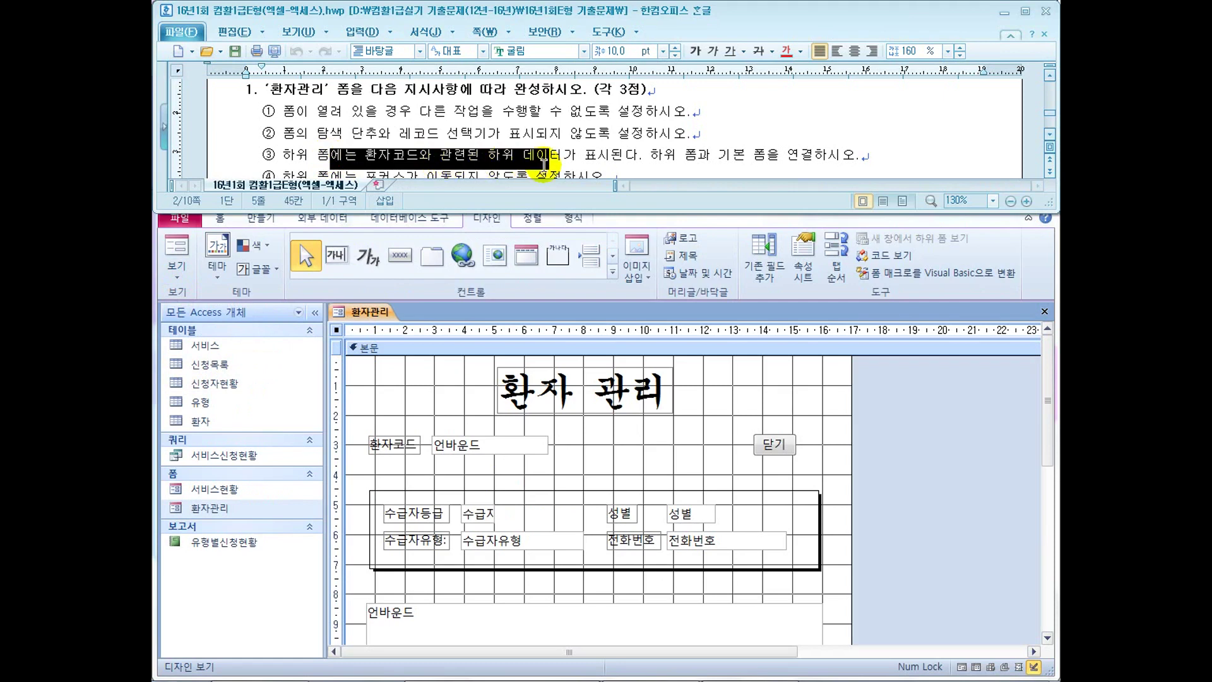
{"action": "left_click_drag", "start_coordinate": [745, 155], "coordinate": [677, 157]}
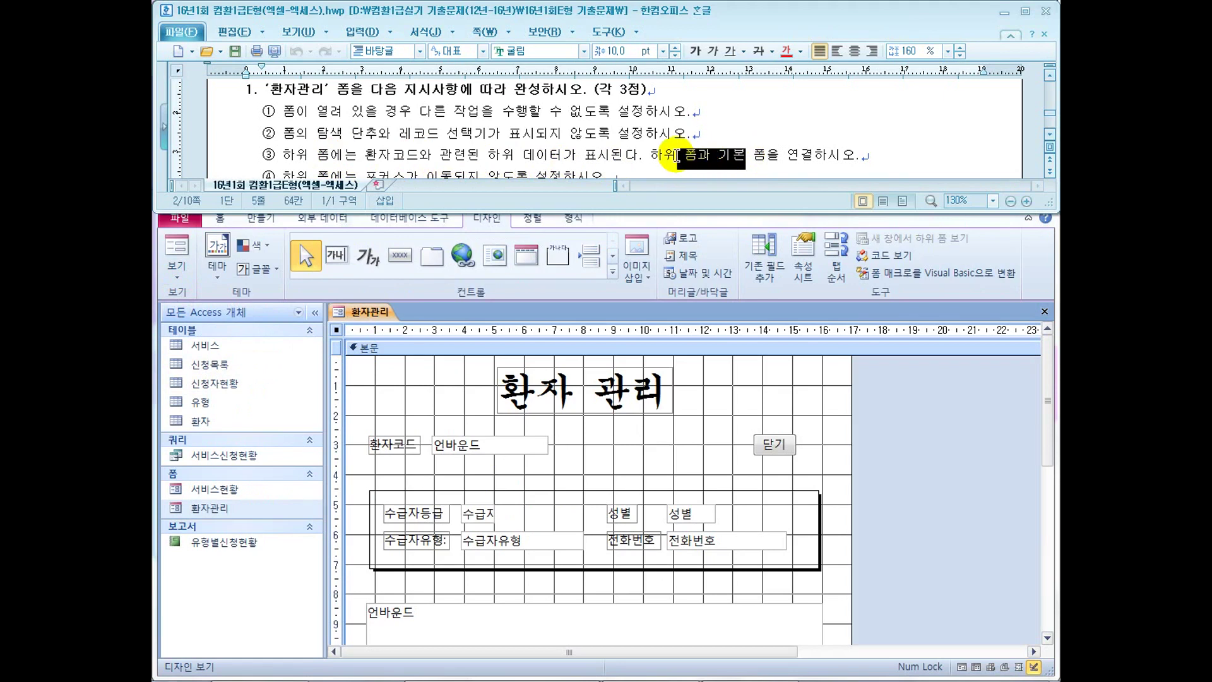
{"action": "left_click", "coordinate": [178, 244]}
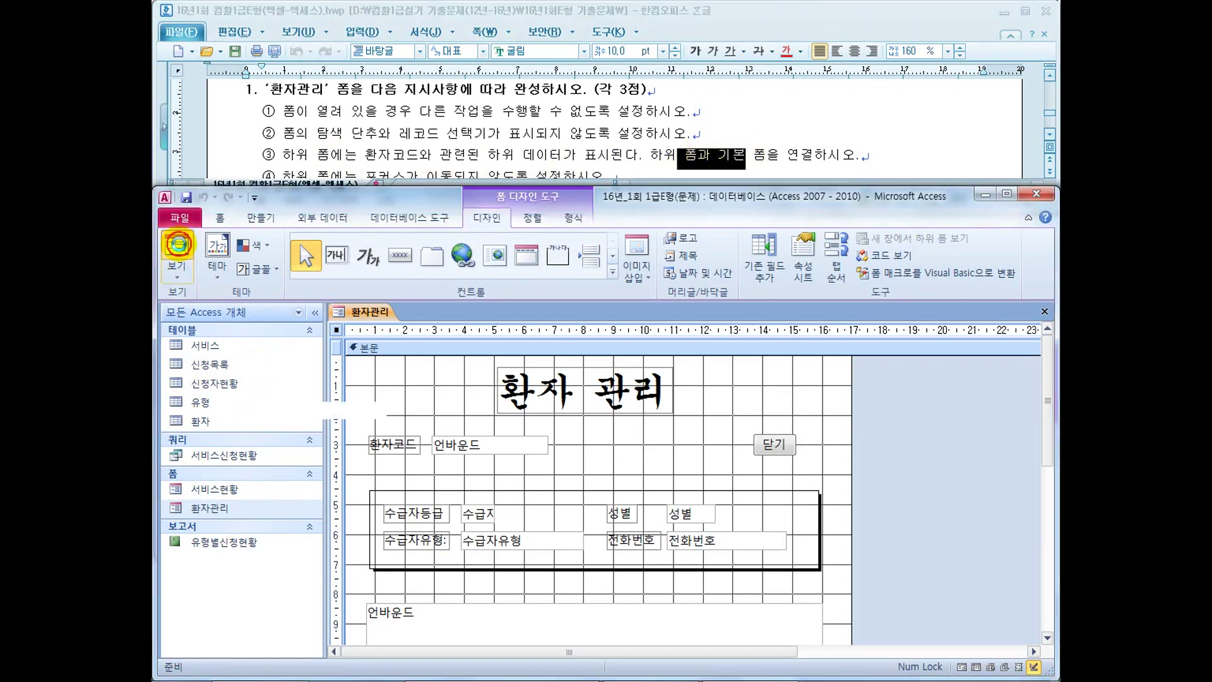
{"action": "scroll", "coordinate": [397, 460], "scroll_direction": "down", "scroll_amount": 3}
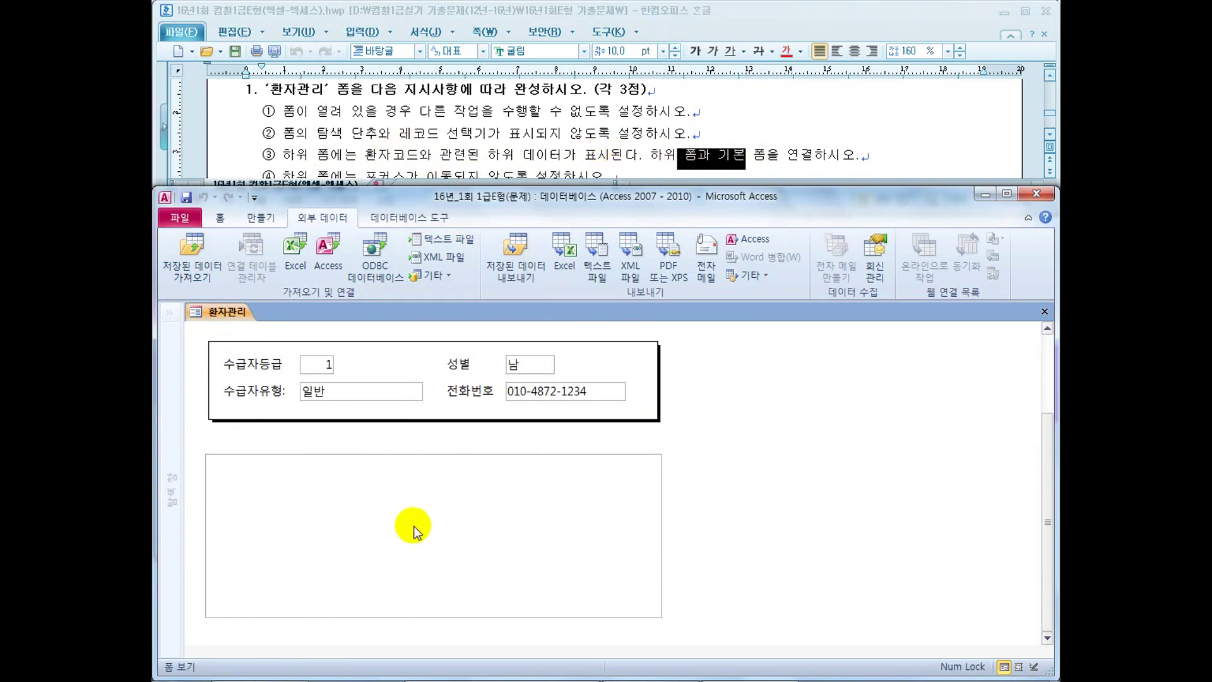
{"action": "left_click", "coordinate": [220, 217]}
{"action": "left_click", "coordinate": [177, 272]}
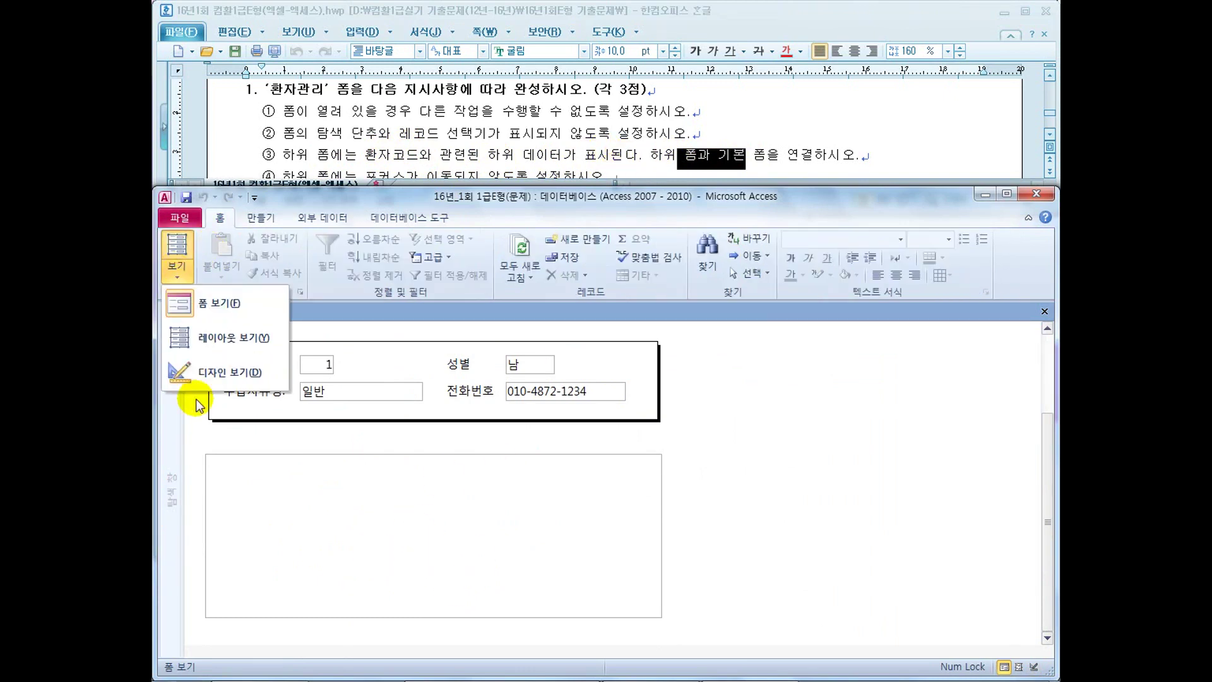
{"action": "left_click", "coordinate": [207, 371]}
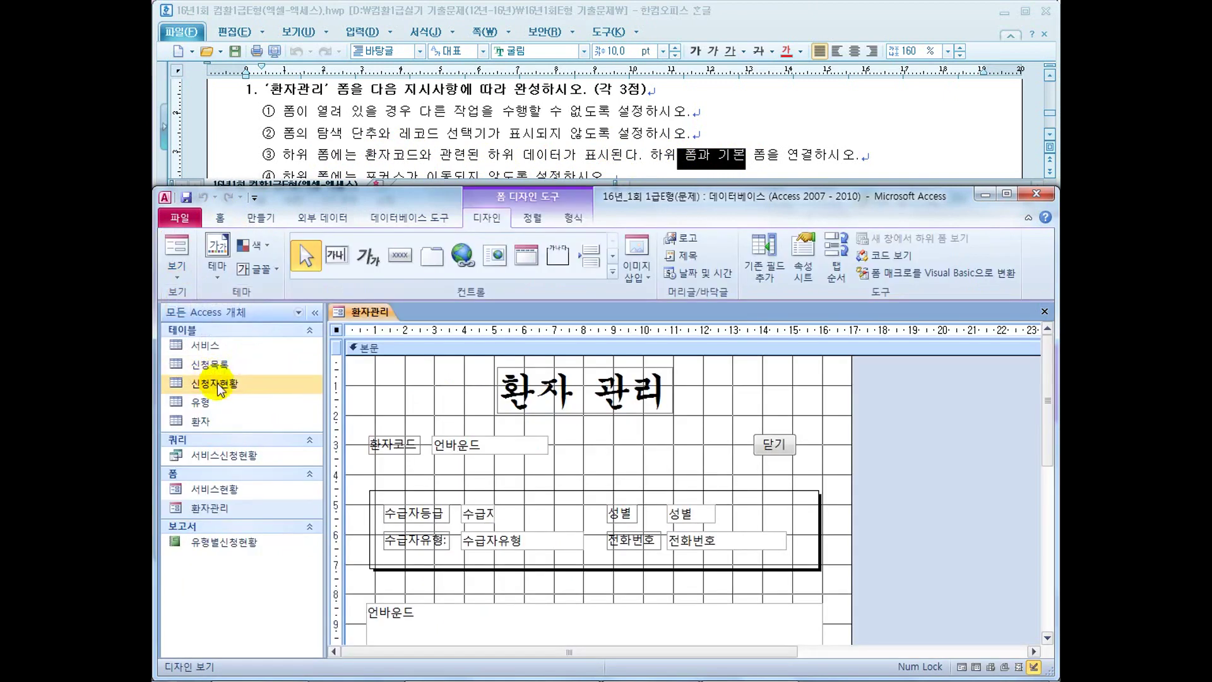
Open the properties of the unbound subform control below the patient details and show its 데이터 properties
{"action": "scroll", "coordinate": [509, 517], "scroll_direction": "down", "scroll_amount": 3}
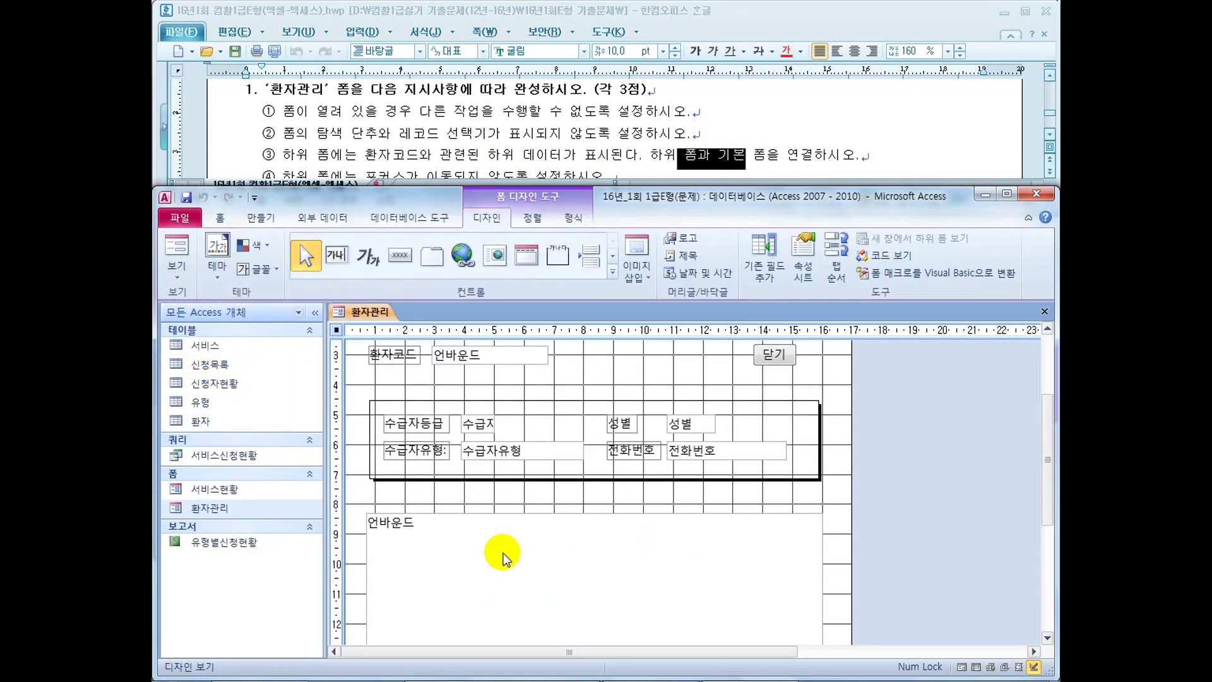
{"action": "left_click", "coordinate": [453, 513]}
{"action": "right_click", "coordinate": [452, 512]}
{"action": "left_click", "coordinate": [476, 509]}
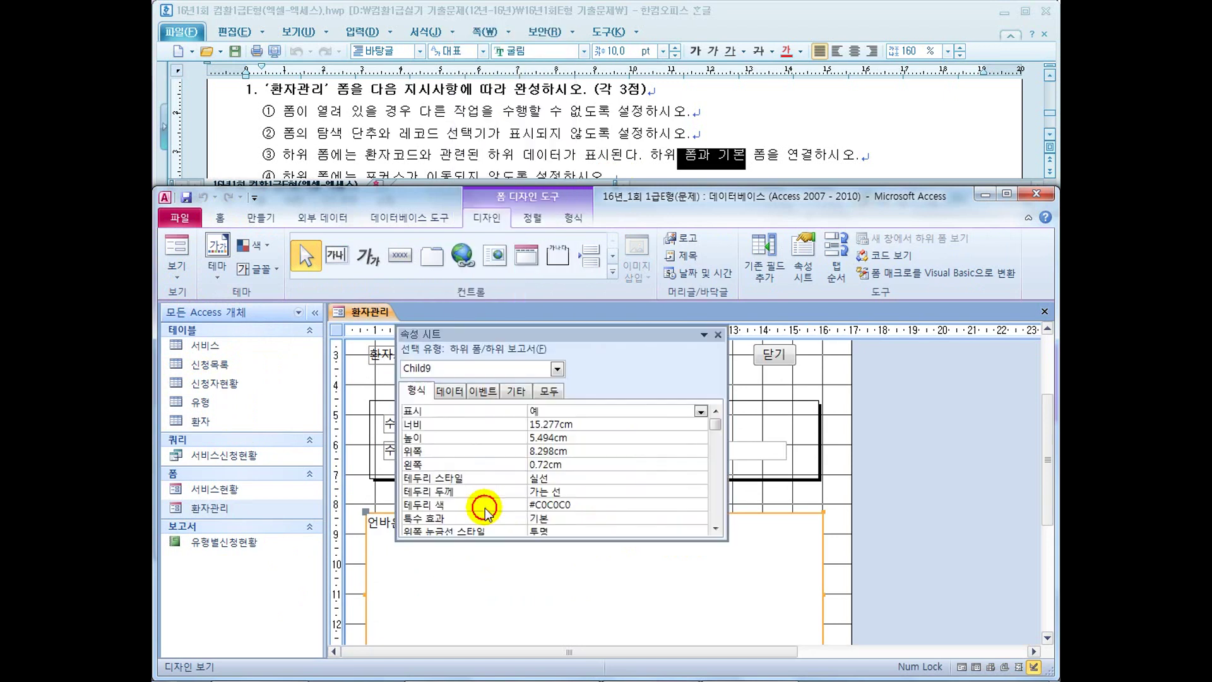
{"action": "left_click", "coordinate": [550, 392]}
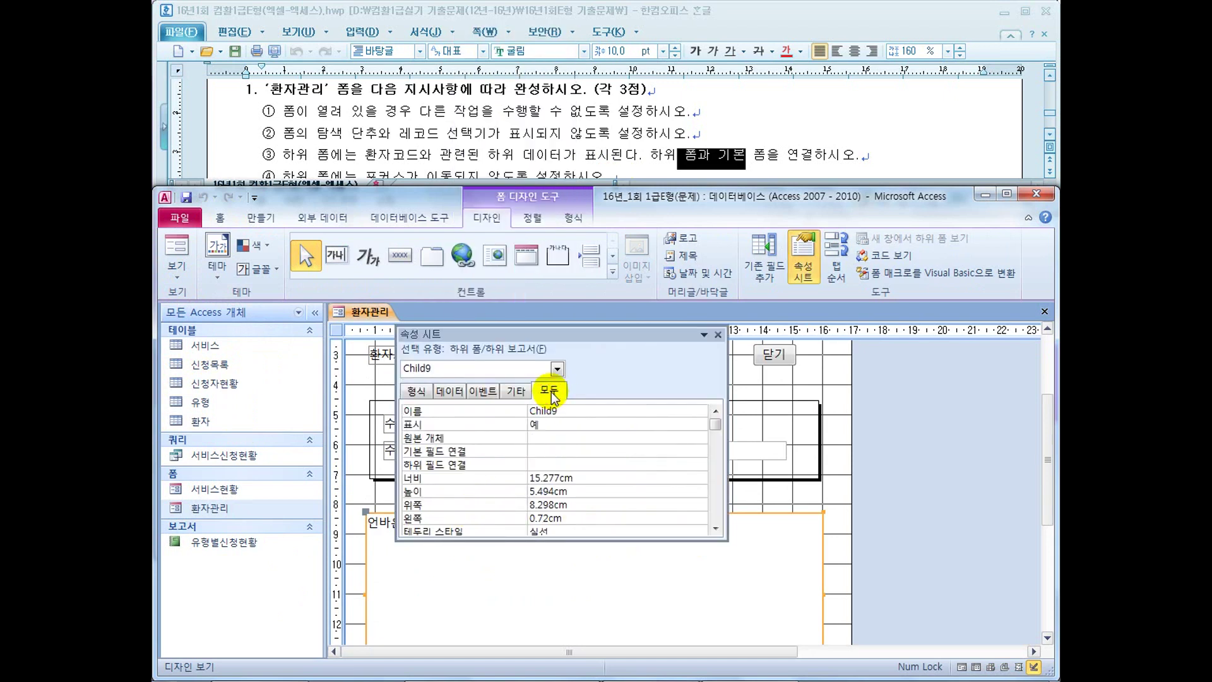
{"action": "left_click", "coordinate": [716, 423]}
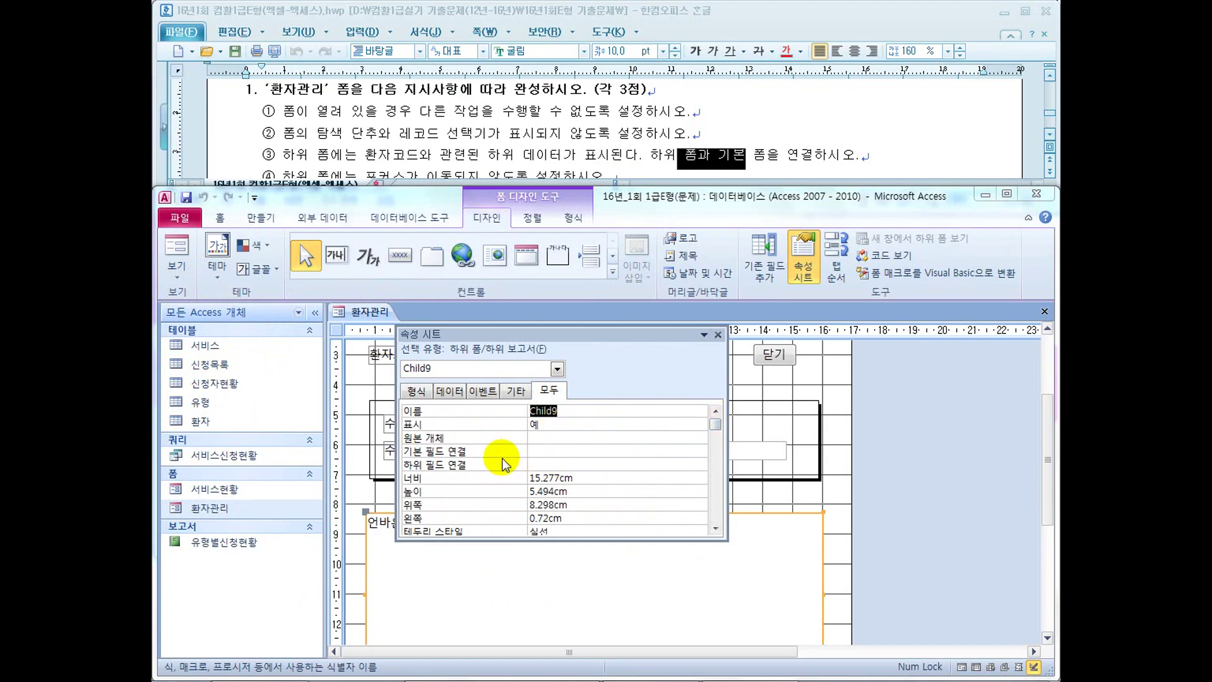
{"action": "left_click", "coordinate": [544, 440]}
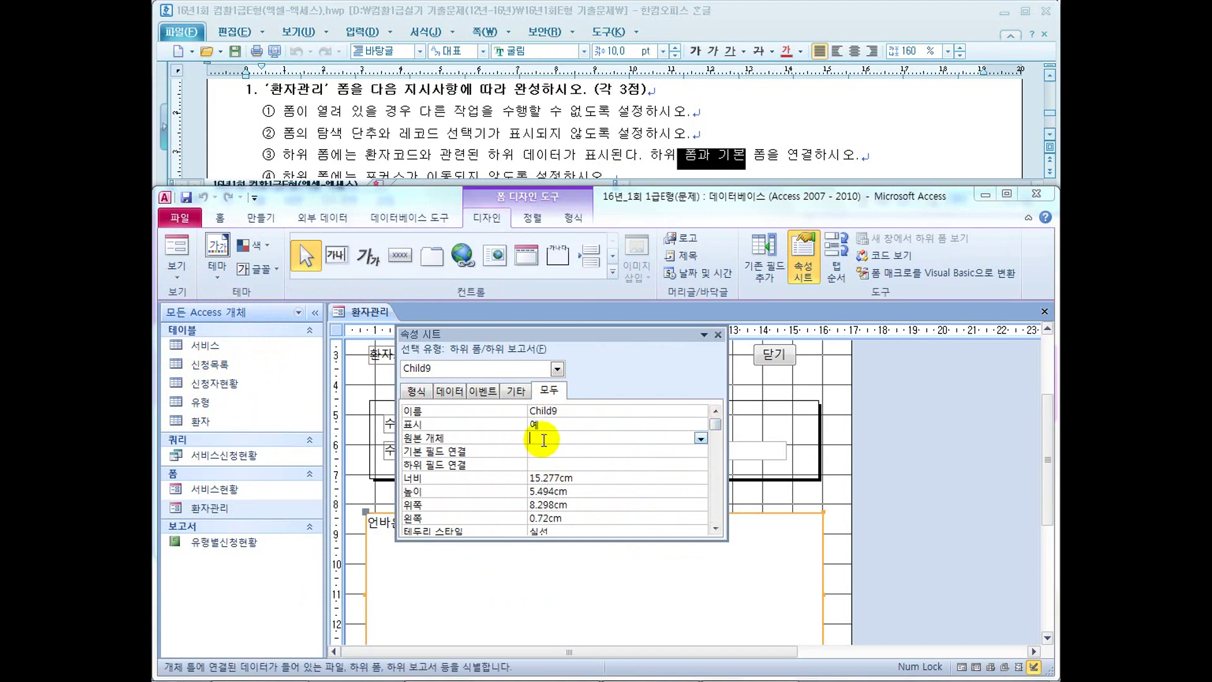
{"action": "left_click", "coordinate": [449, 390]}
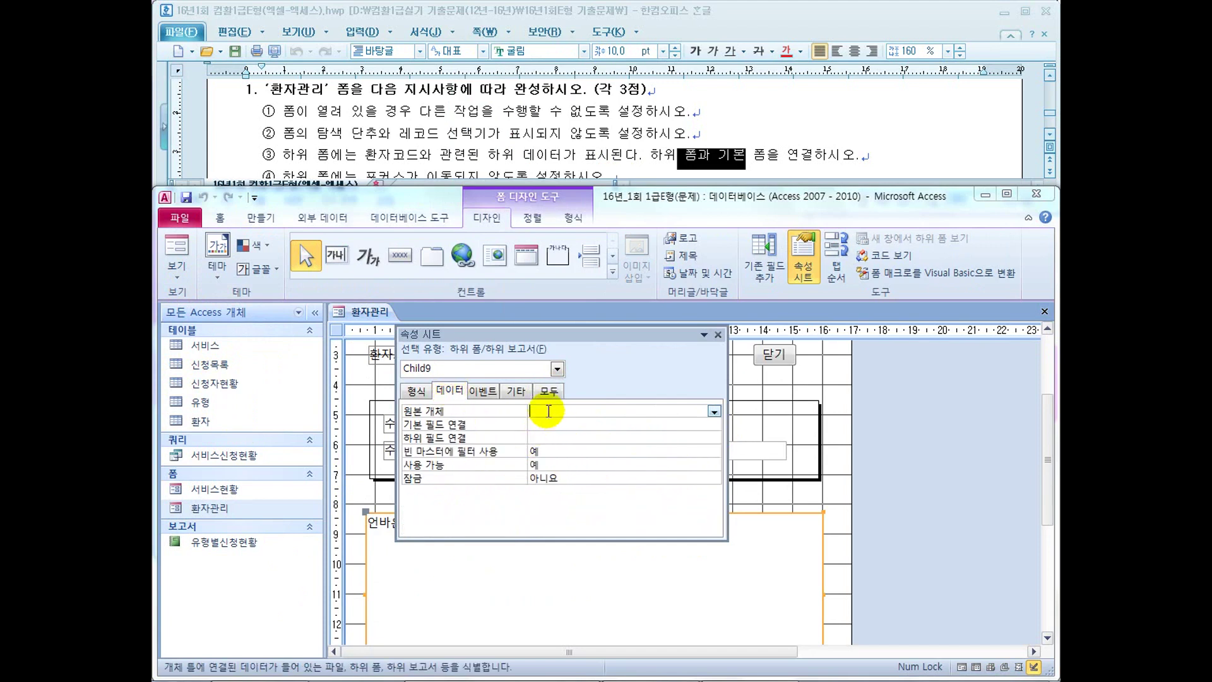
Compare the main form's 레코드 원본 property with the subform control's 데이터 properties
{"action": "left_click", "coordinate": [336, 330]}
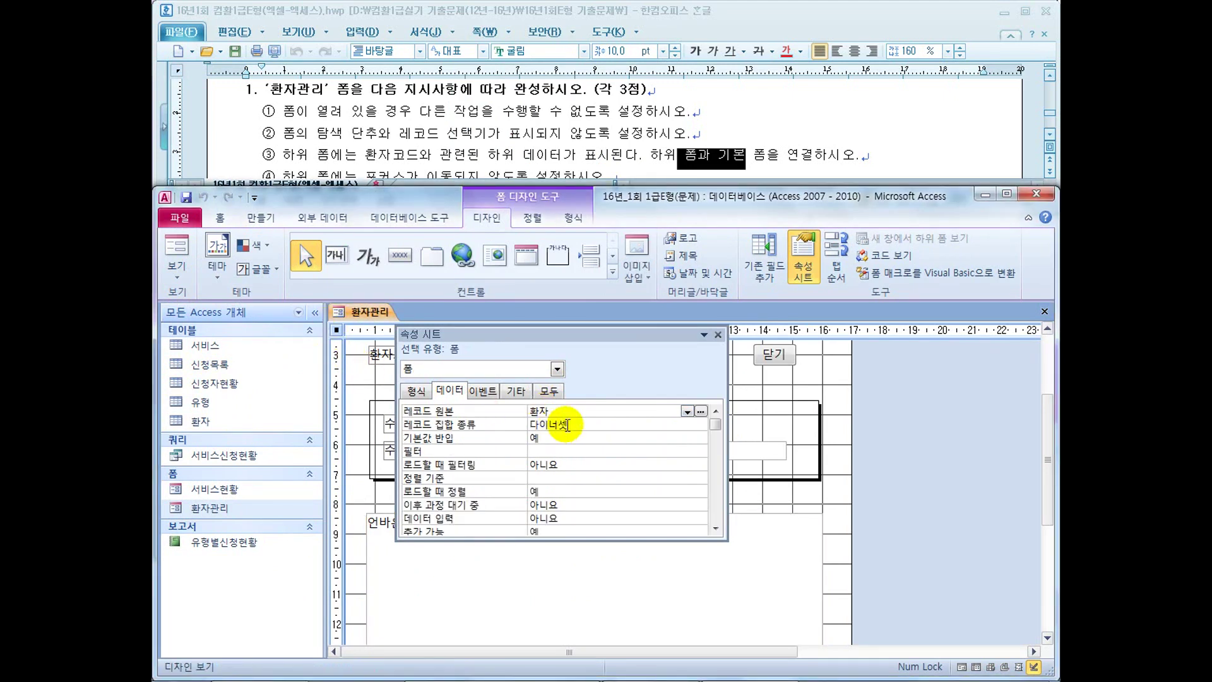
{"action": "left_click", "coordinate": [525, 411]}
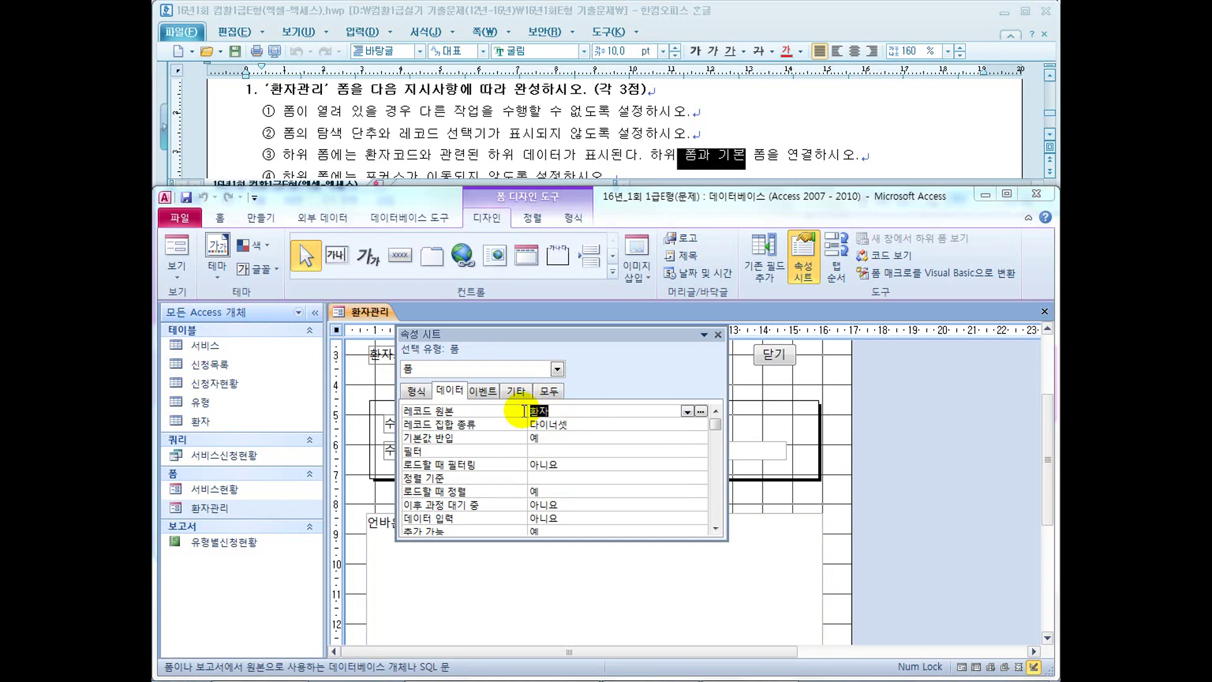
{"action": "left_click", "coordinate": [373, 565]}
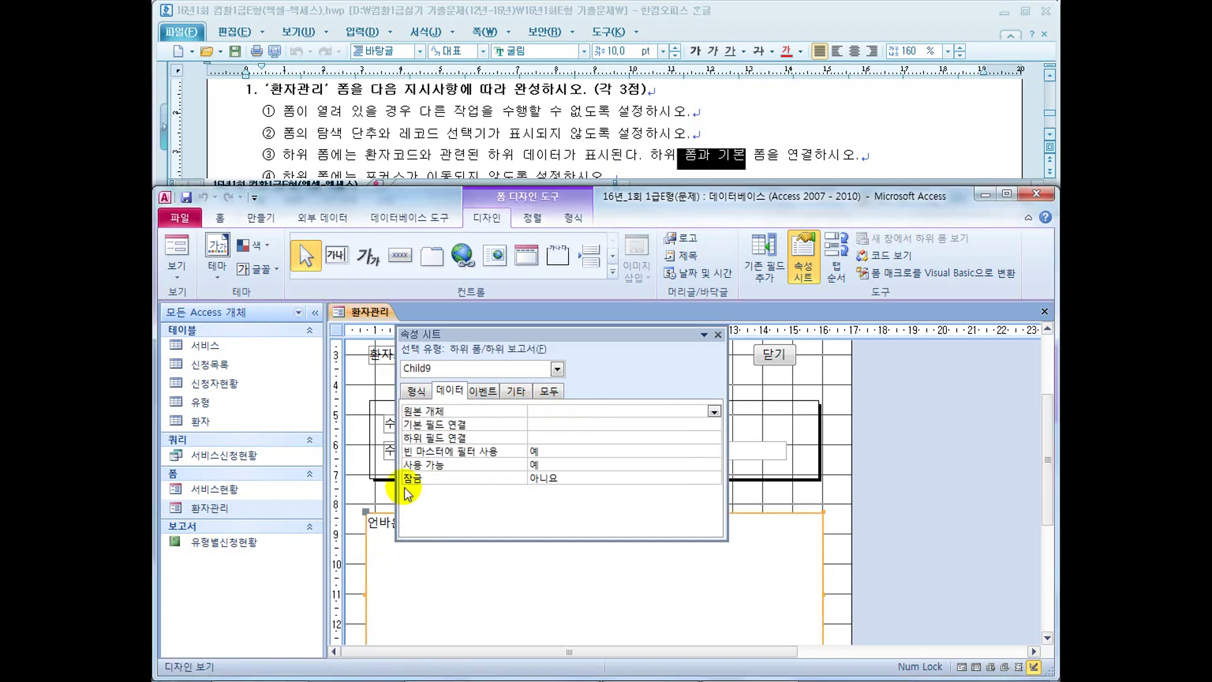
{"action": "left_click", "coordinate": [545, 414]}
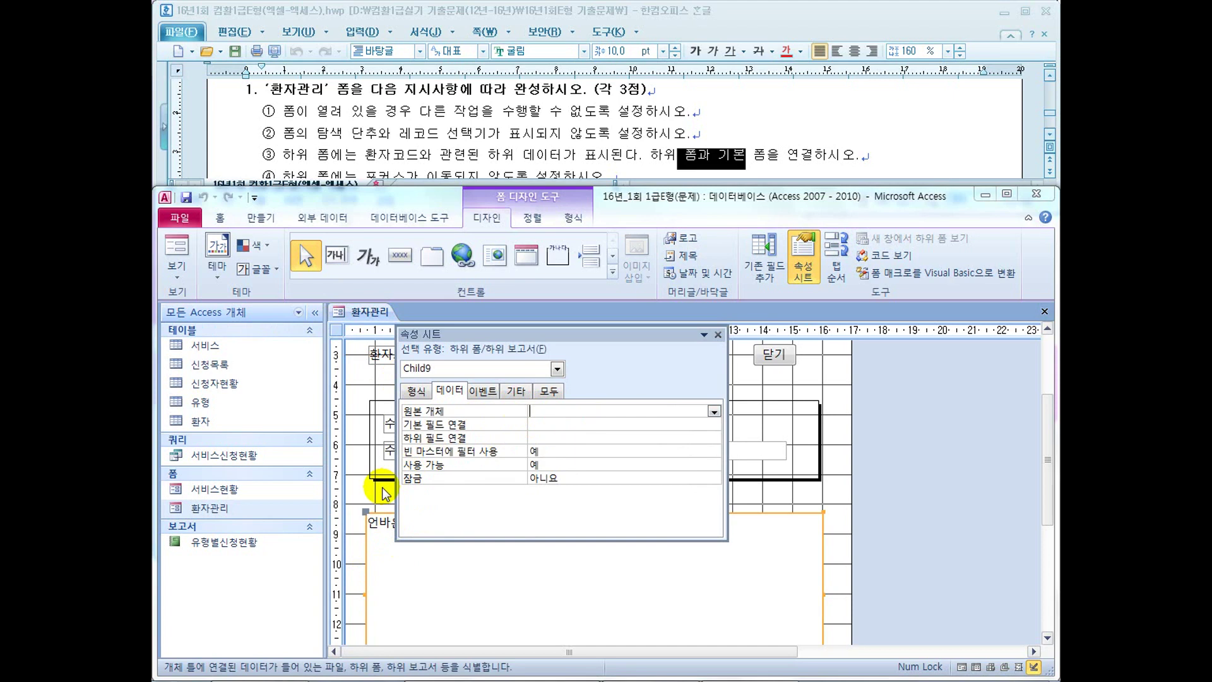
{"action": "mouse_move", "coordinate": [377, 597]}
{"action": "left_mouse_down"}
{"action": "mouse_move", "coordinate": [393, 572]}
{"action": "mouse_move", "coordinate": [379, 600]}
{"action": "left_mouse_up"}
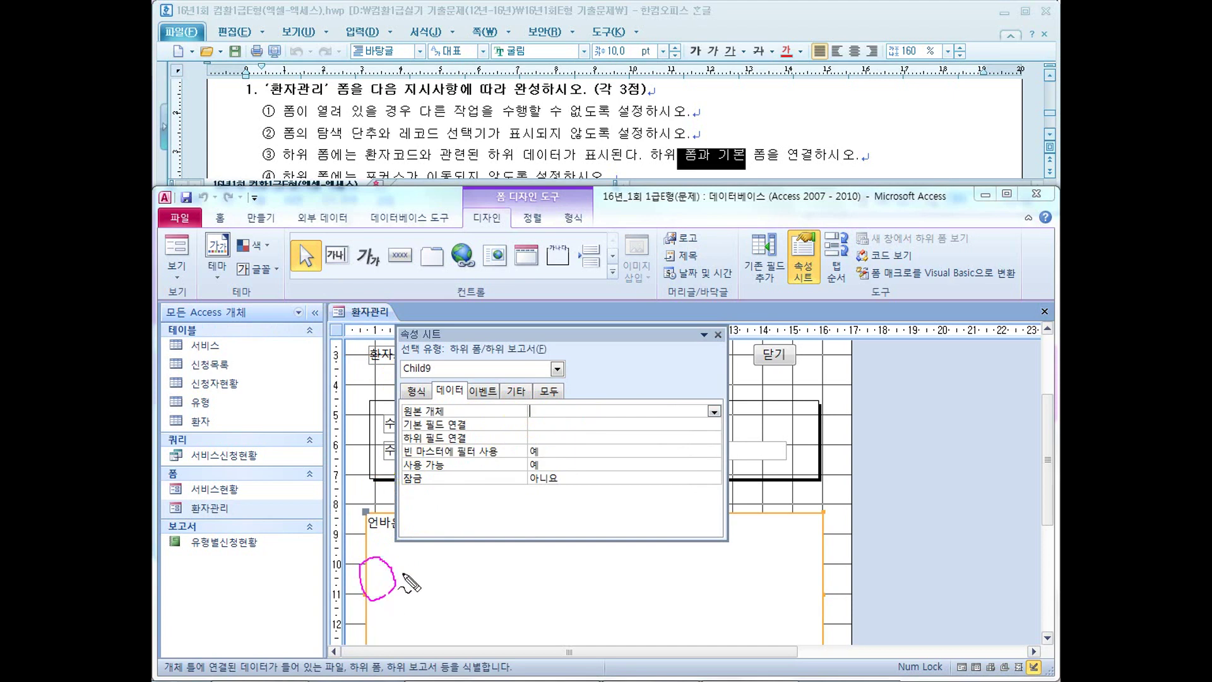
{"action": "left_click", "coordinate": [613, 273]}
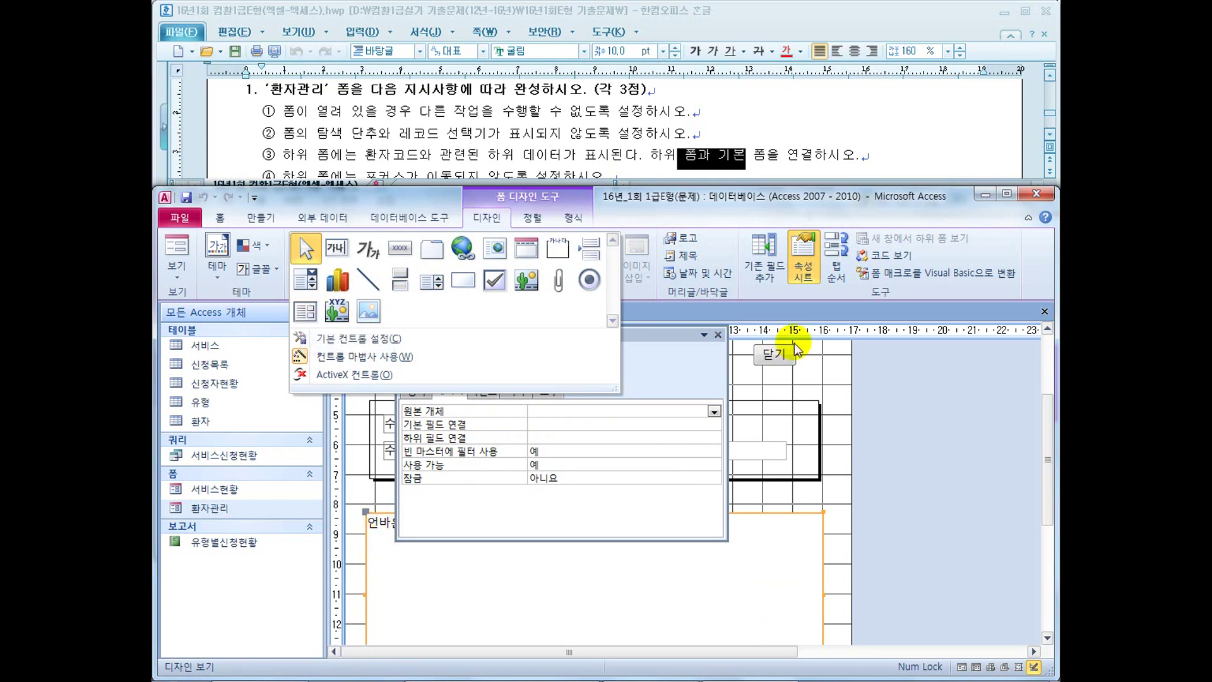
{"action": "left_click", "coordinate": [736, 205]}
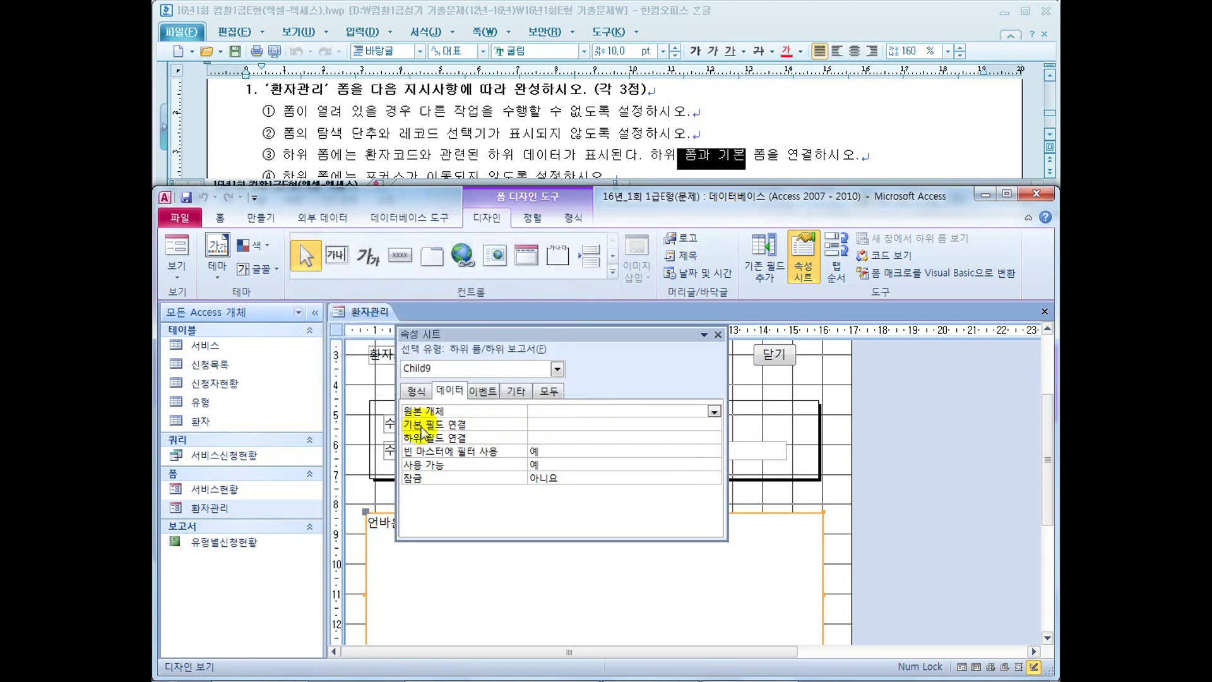
Select the main form and review instruction ③ against the 환자관리 and 서비스현황 forms it concerns
{"action": "left_click", "coordinate": [336, 330]}
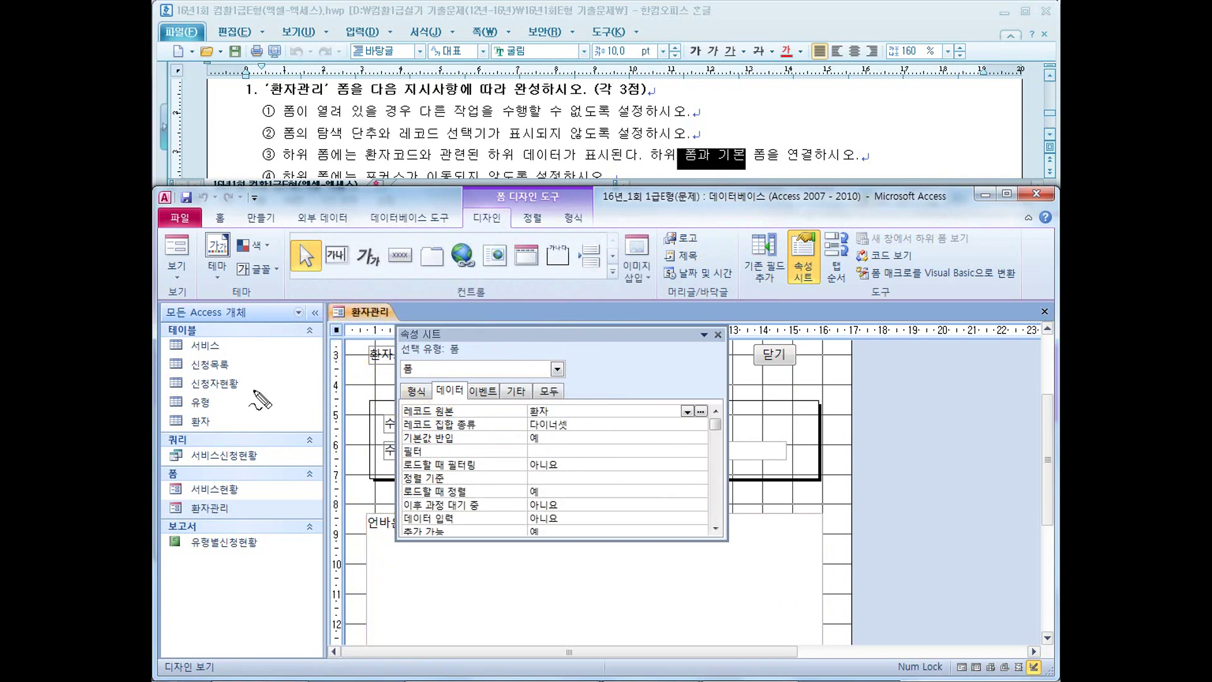
{"action": "left_click_drag", "start_coordinate": [238, 505], "coordinate": [256, 487]}
{"action": "left_click_drag", "start_coordinate": [377, 316], "coordinate": [373, 303]}
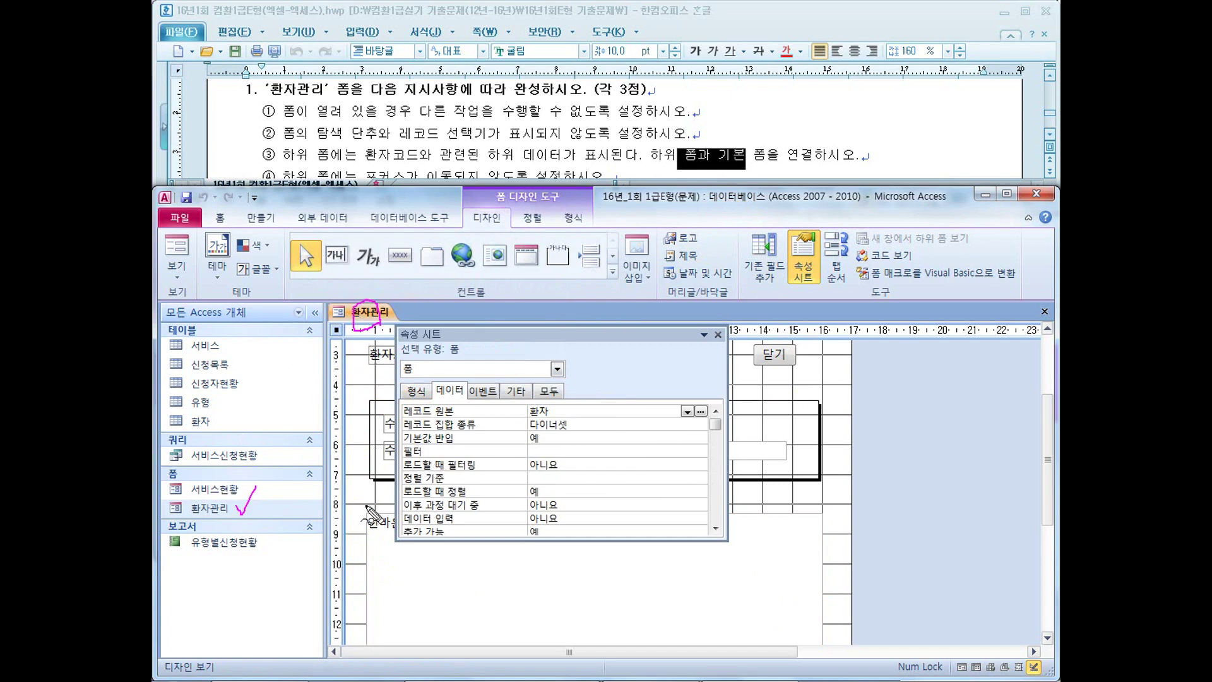
{"action": "mouse_move", "coordinate": [187, 499]}
{"action": "left_mouse_down"}
{"action": "mouse_move", "coordinate": [264, 490]}
{"action": "mouse_move", "coordinate": [271, 523]}
{"action": "left_mouse_up"}
{"action": "left_click_drag", "start_coordinate": [487, 163], "coordinate": [538, 164]}
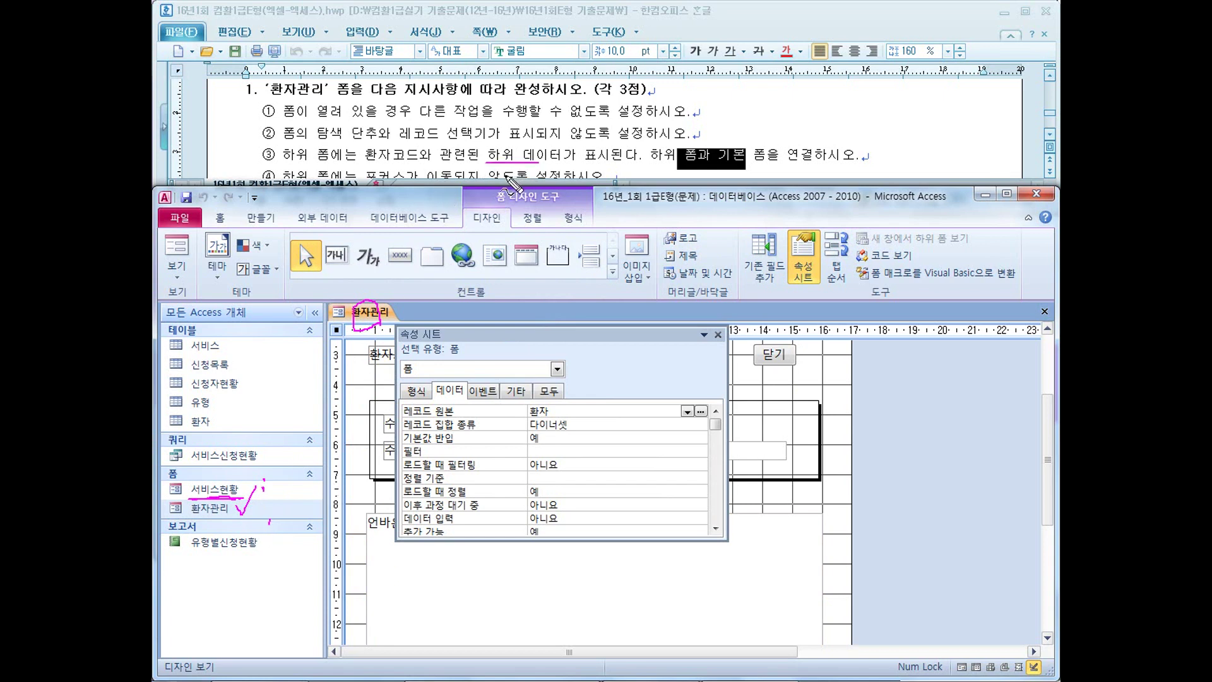
{"action": "left_click_drag", "start_coordinate": [772, 168], "coordinate": [822, 170]}
{"action": "left_click_drag", "start_coordinate": [264, 483], "coordinate": [274, 524]}
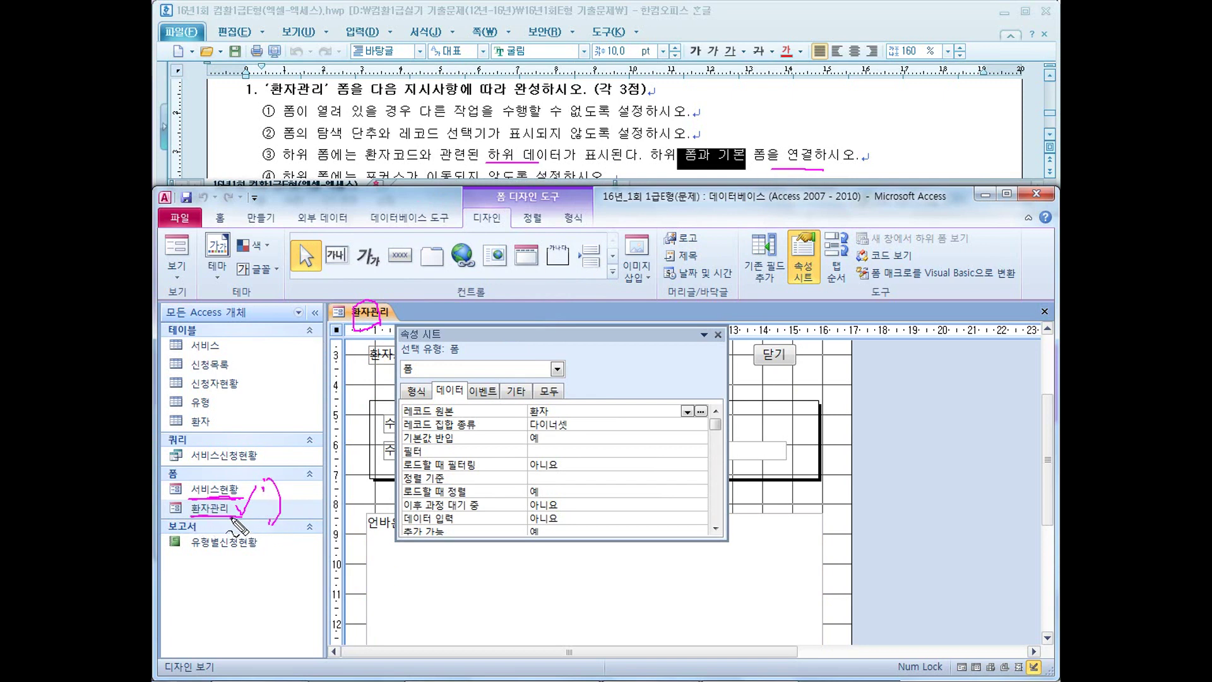
{"action": "left_click_drag", "start_coordinate": [234, 501], "coordinate": [239, 505]}
{"action": "left_click_drag", "start_coordinate": [404, 586], "coordinate": [419, 576]}
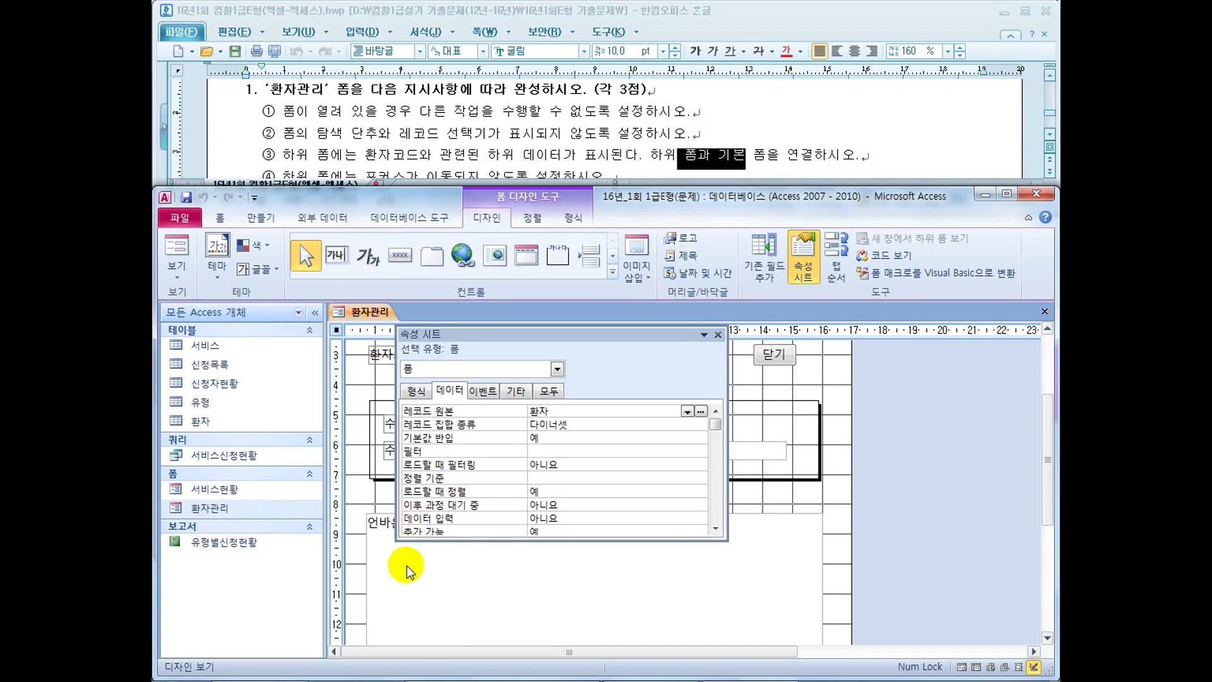
Set the subform control's 원본 개체 property to the 서비스현황 form
{"action": "left_click", "coordinate": [401, 564]}
{"action": "left_click", "coordinate": [541, 425]}
{"action": "left_click", "coordinate": [538, 438]}
{"action": "left_click", "coordinate": [541, 422]}
{"action": "left_click", "coordinate": [538, 438]}
{"action": "left_click", "coordinate": [541, 411]}
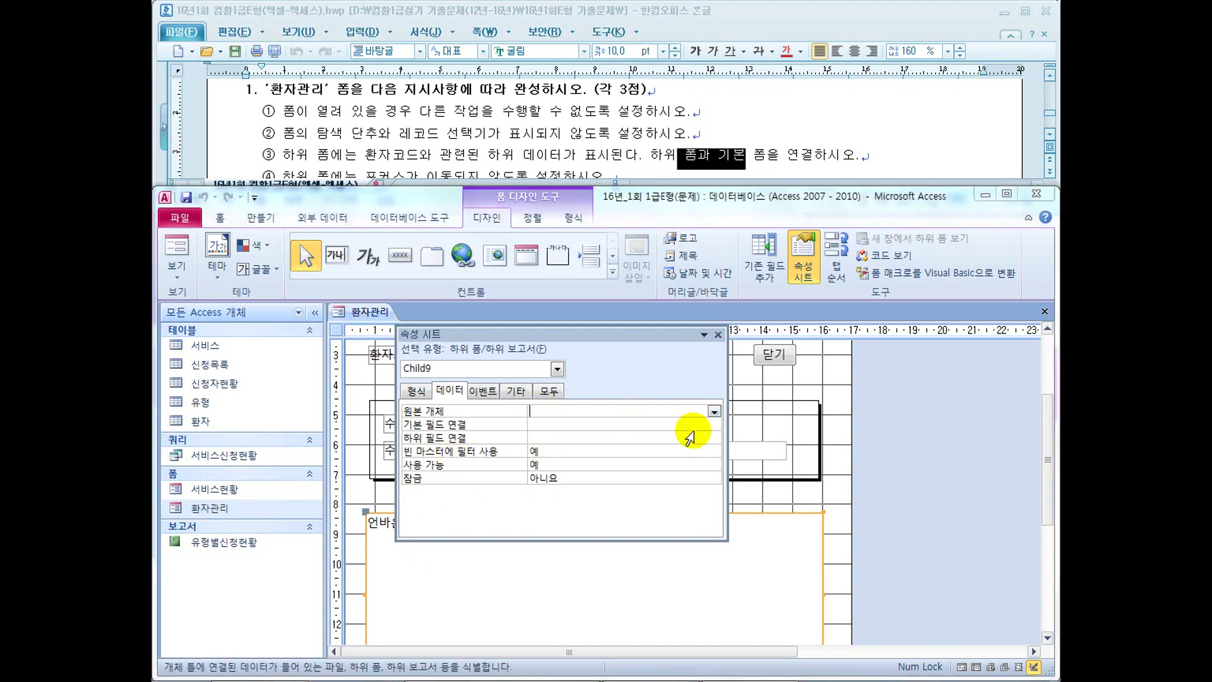
{"action": "left_click", "coordinate": [715, 412]}
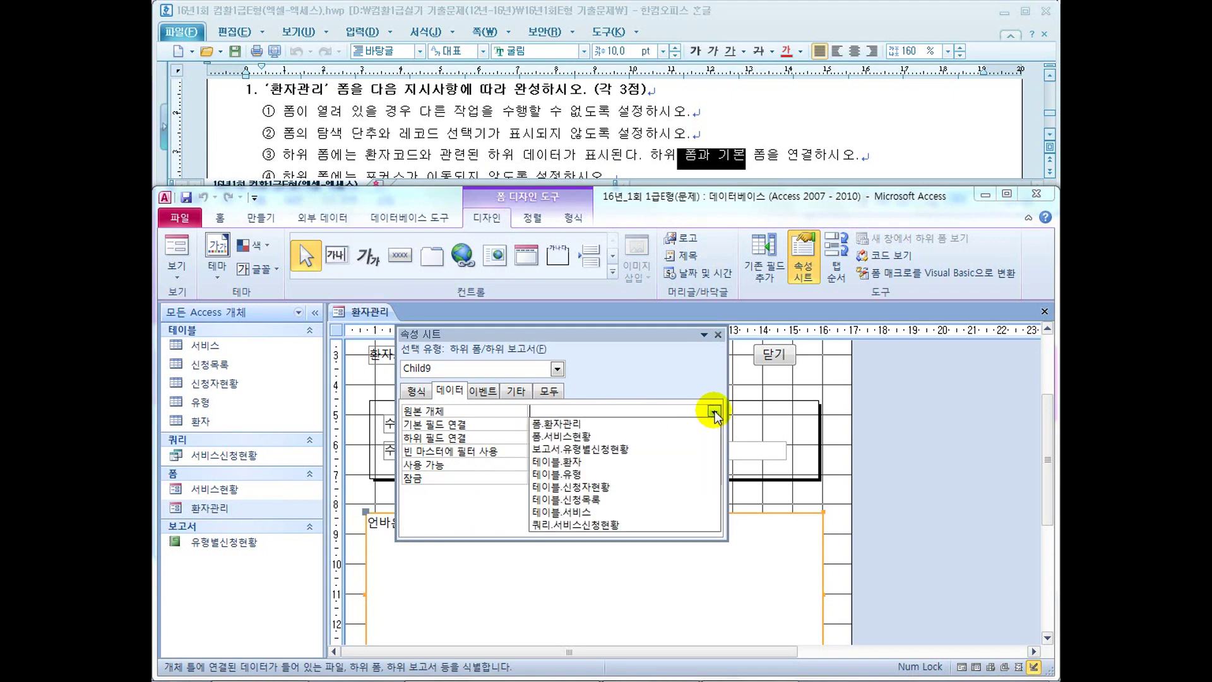
{"action": "left_click", "coordinate": [595, 436]}
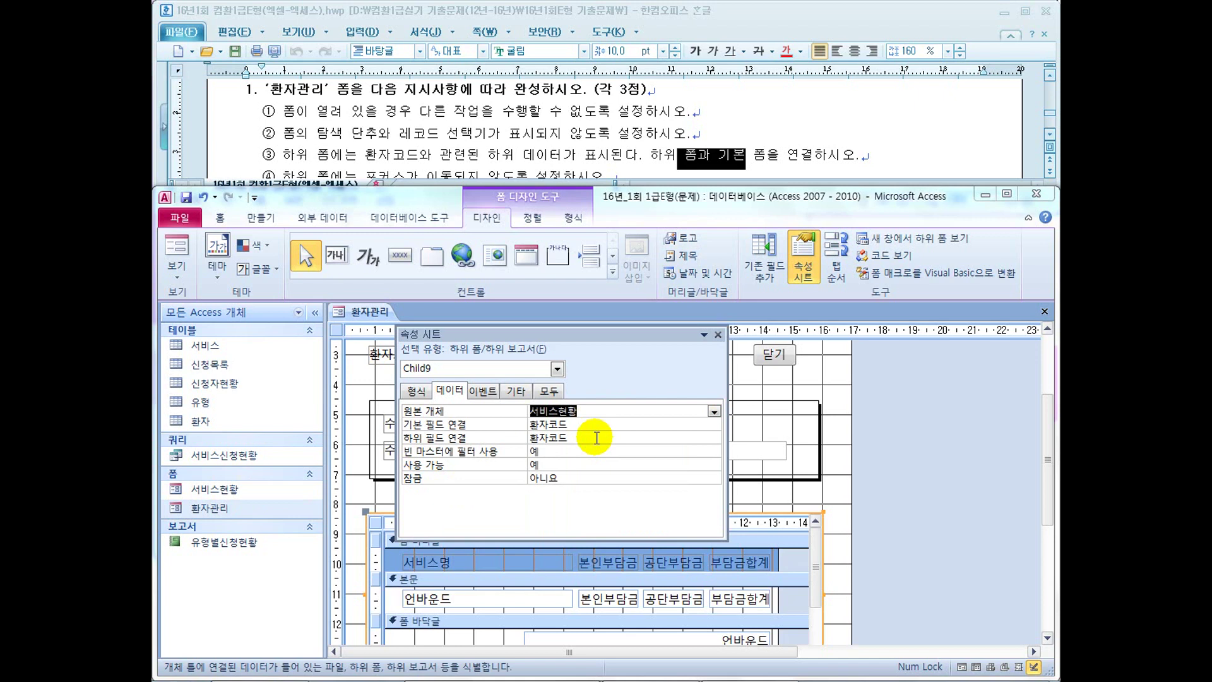
Check the subform's 기본 필드 연결 and 하위 필드 연결 properties against instruction ③ and close the property sheet
{"action": "left_click", "coordinate": [553, 424]}
{"action": "left_click", "coordinate": [526, 439]}
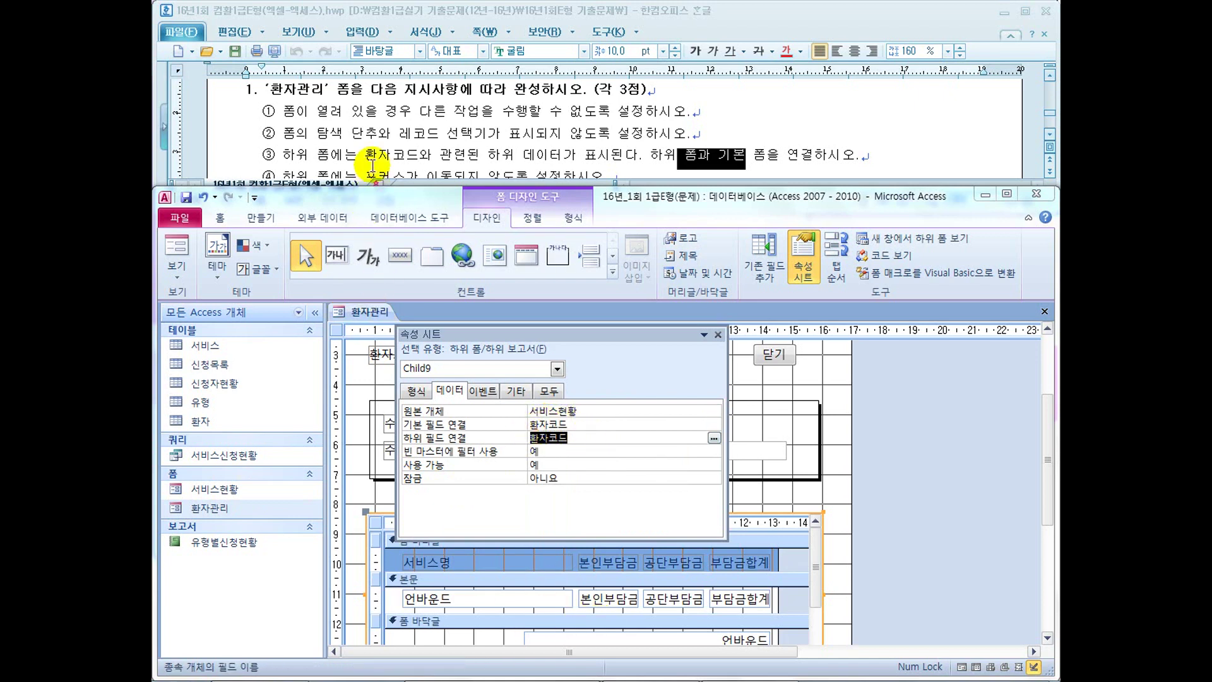
{"action": "left_click_drag", "start_coordinate": [365, 156], "coordinate": [428, 173]}
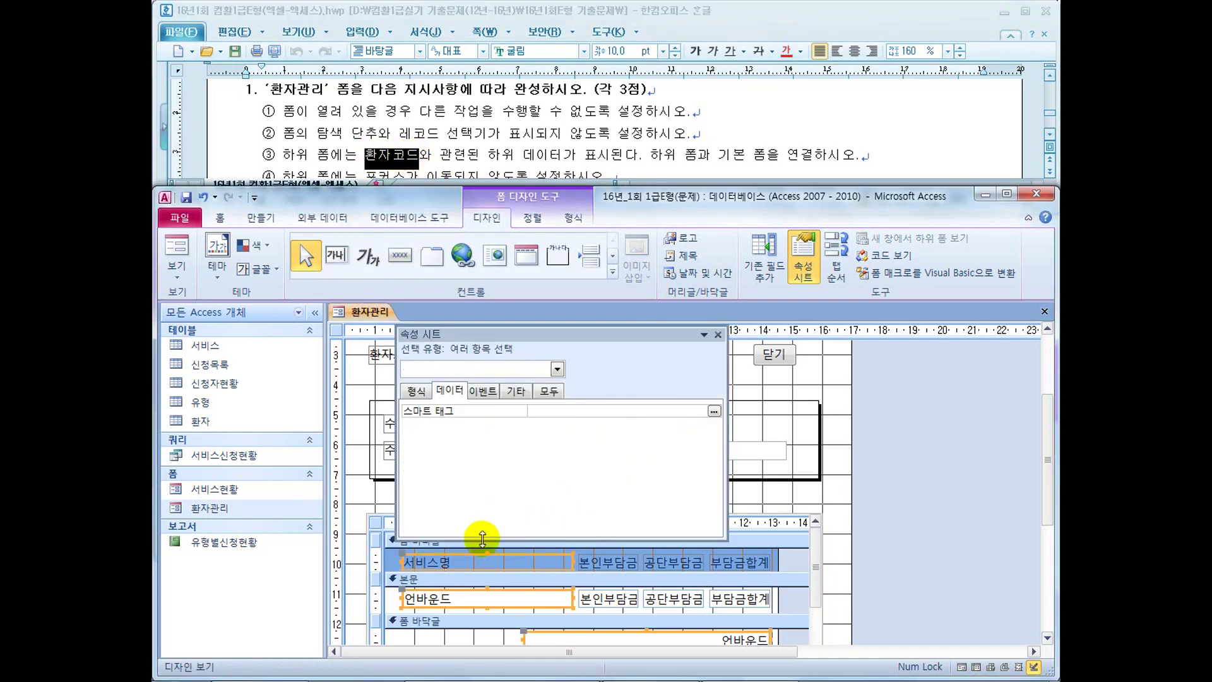
{"action": "left_click", "coordinate": [383, 513]}
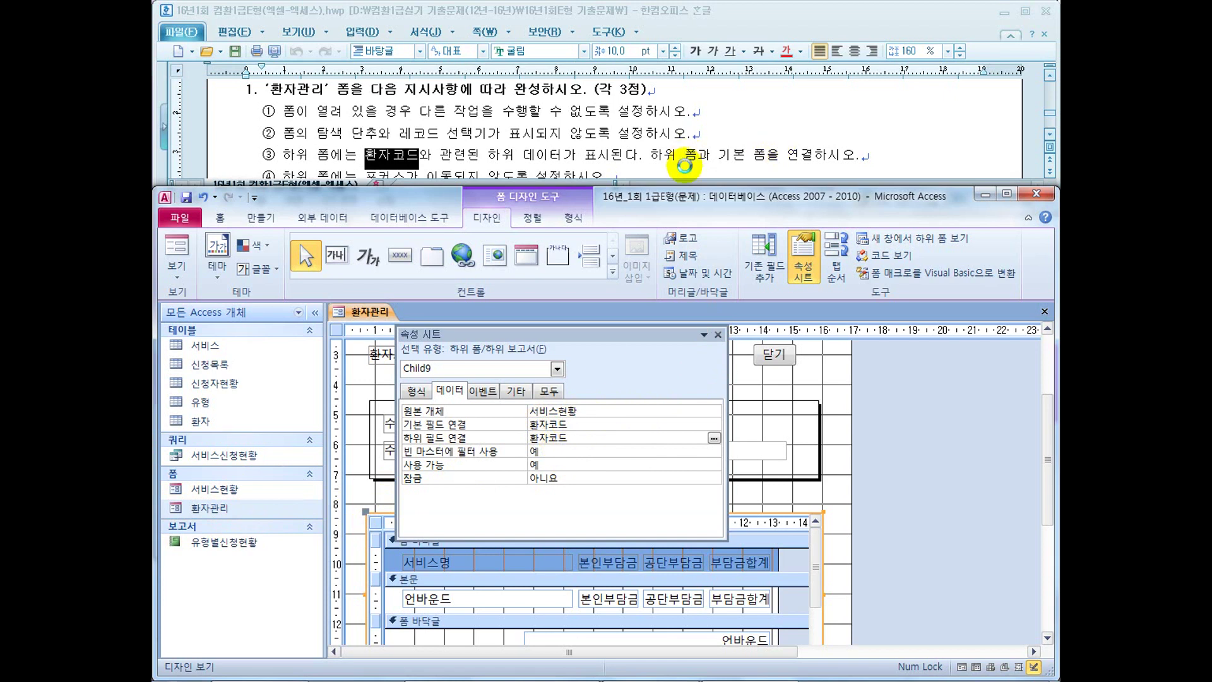
{"action": "left_click", "coordinate": [714, 336]}
Following instruction ④, set the subform control's 탭 정지 property to 아니요 and close the property sheet
{"action": "left_click", "coordinate": [470, 155]}
{"action": "scroll", "coordinate": [461, 155], "scroll_direction": "down", "scroll_amount": 1}
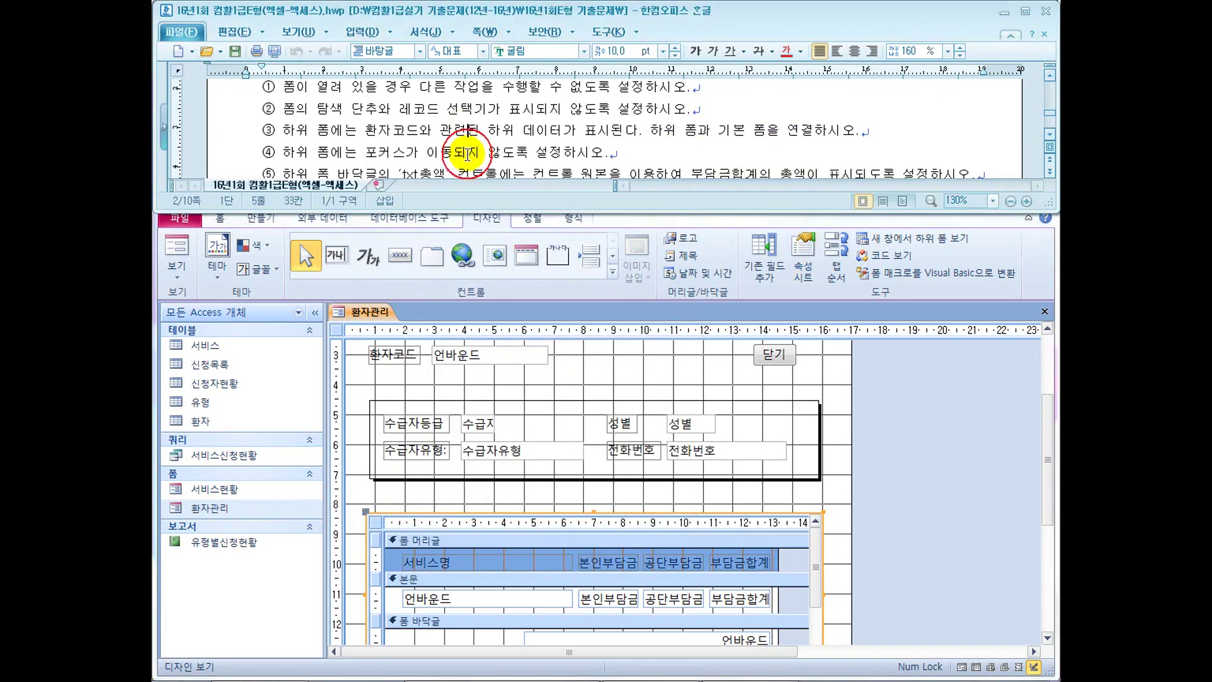
{"action": "left_click_drag", "start_coordinate": [322, 153], "coordinate": [530, 154]}
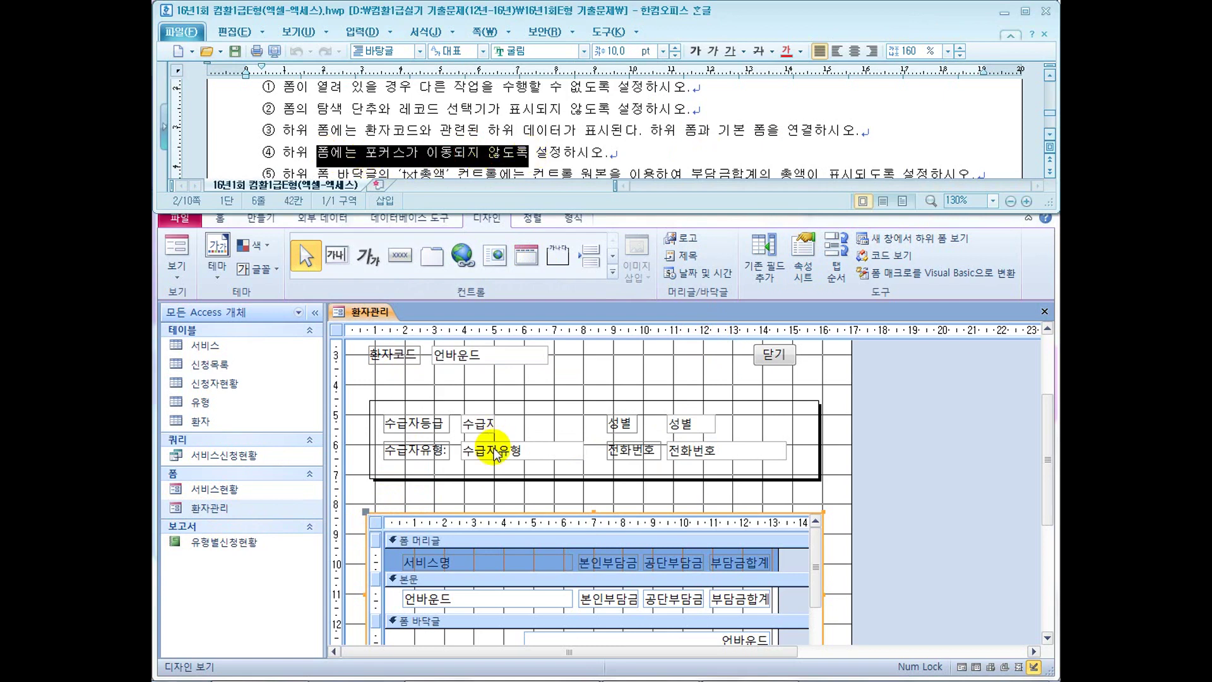
{"action": "left_click", "coordinate": [375, 524]}
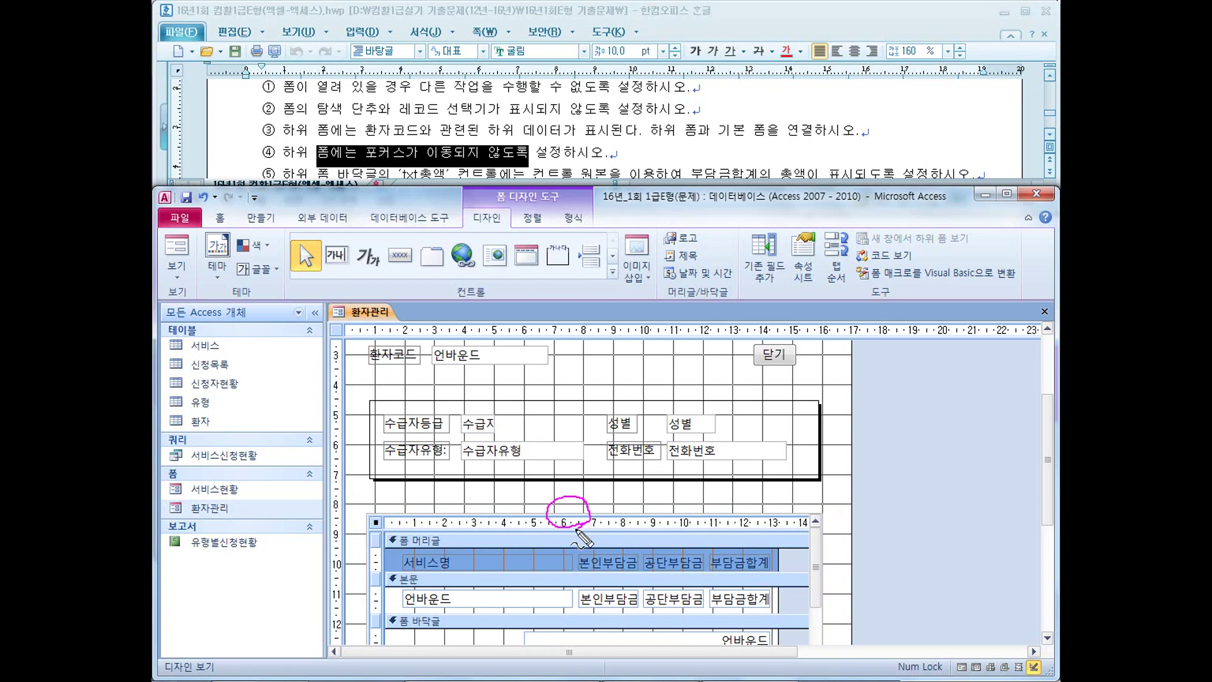
{"action": "left_click_drag", "start_coordinate": [372, 612], "coordinate": [366, 590]}
{"action": "key", "text": "Escape"}
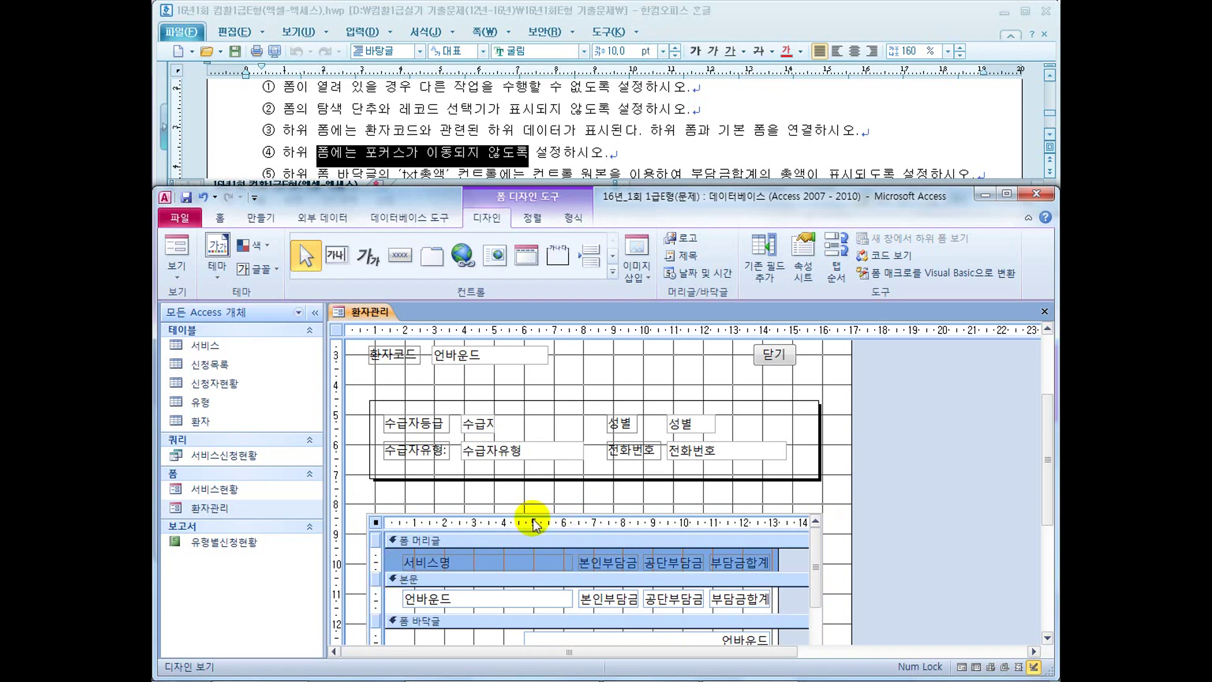
{"action": "right_click", "coordinate": [575, 512]}
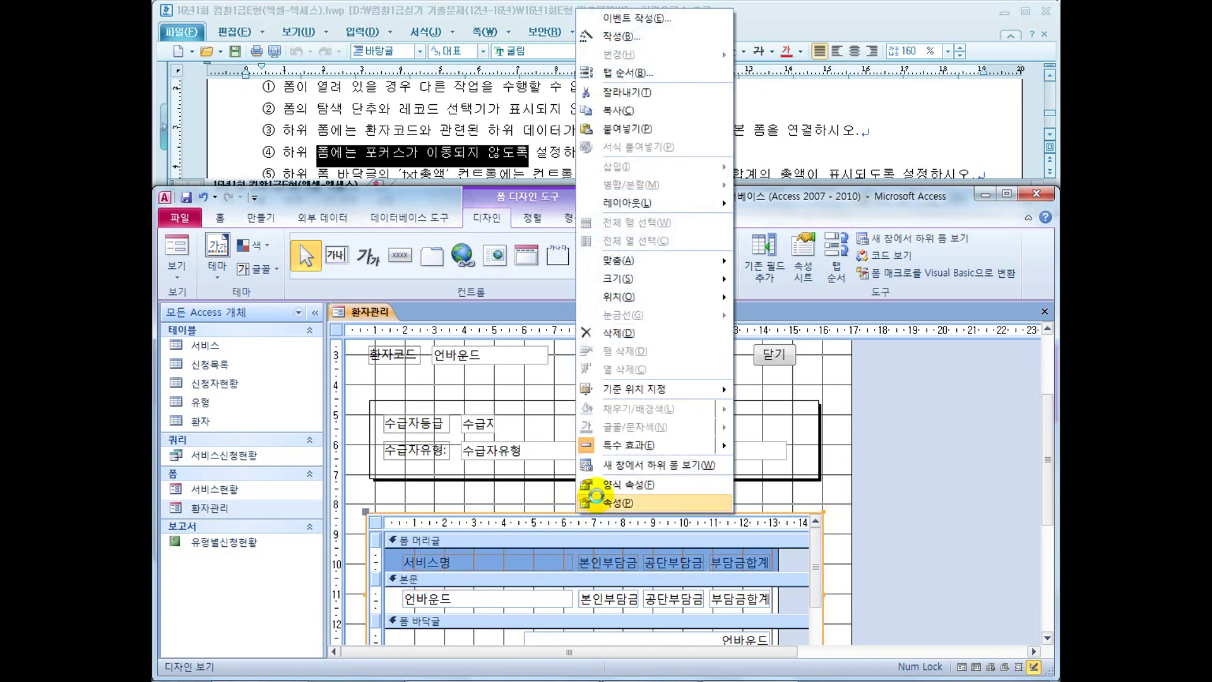
{"action": "left_click", "coordinate": [596, 498]}
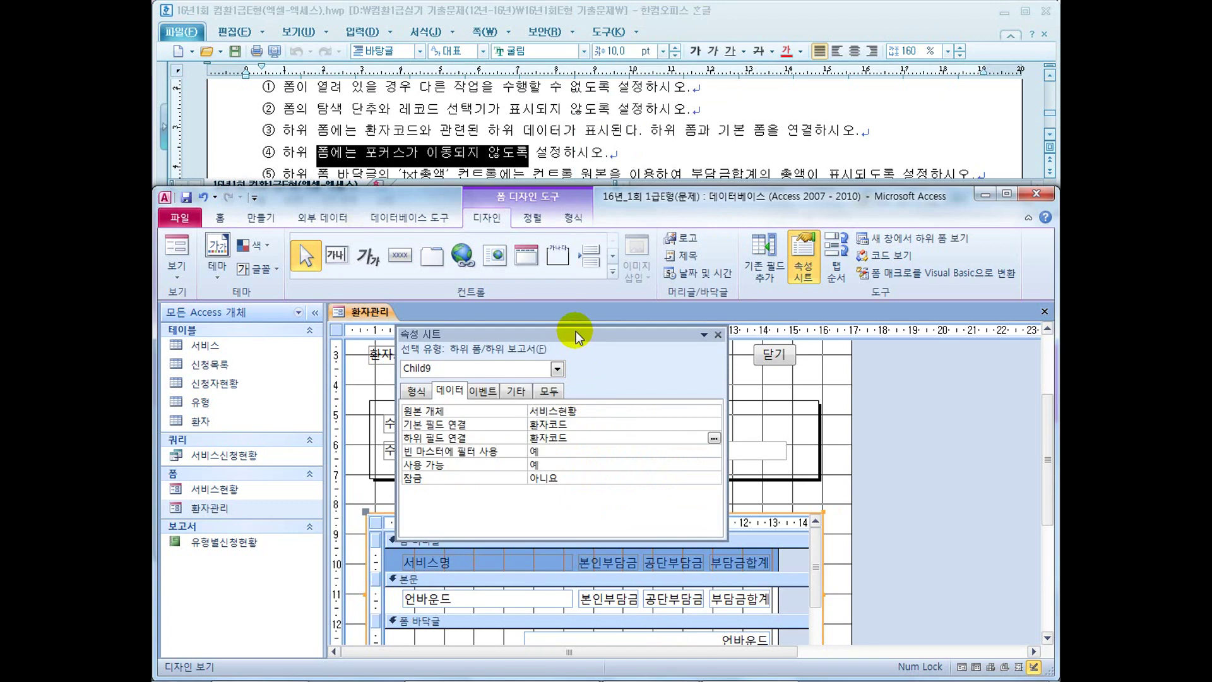
{"action": "left_click", "coordinate": [516, 392]}
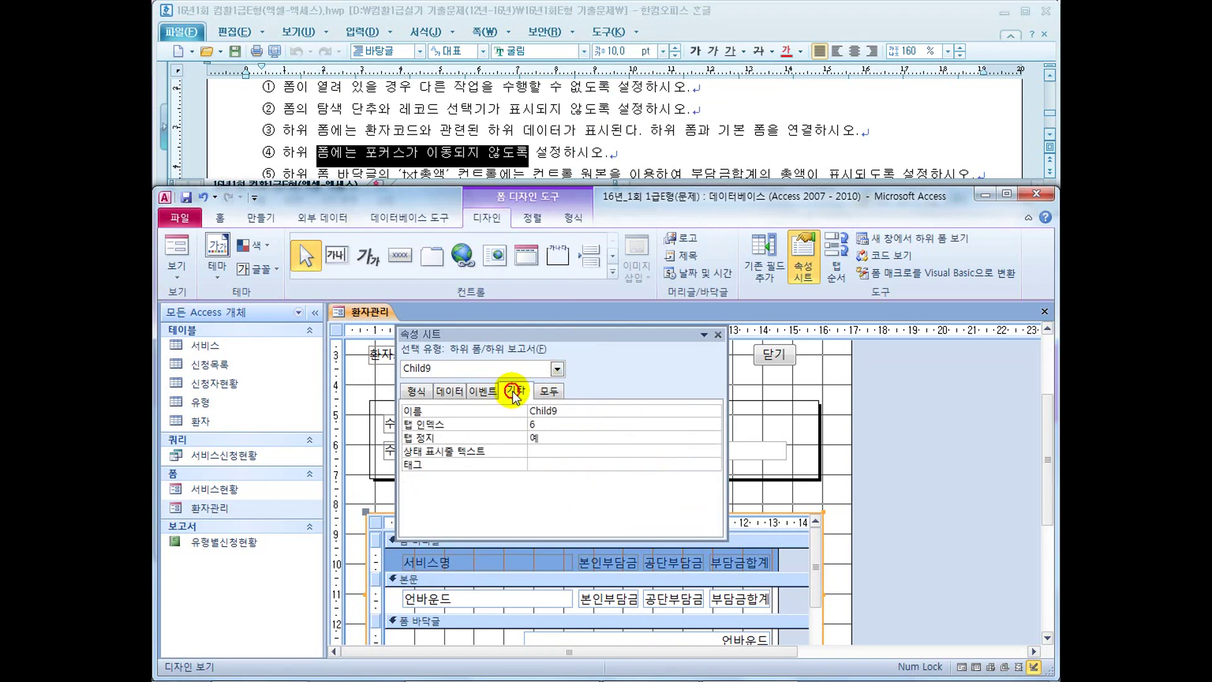
{"action": "double_click", "coordinate": [555, 437]}
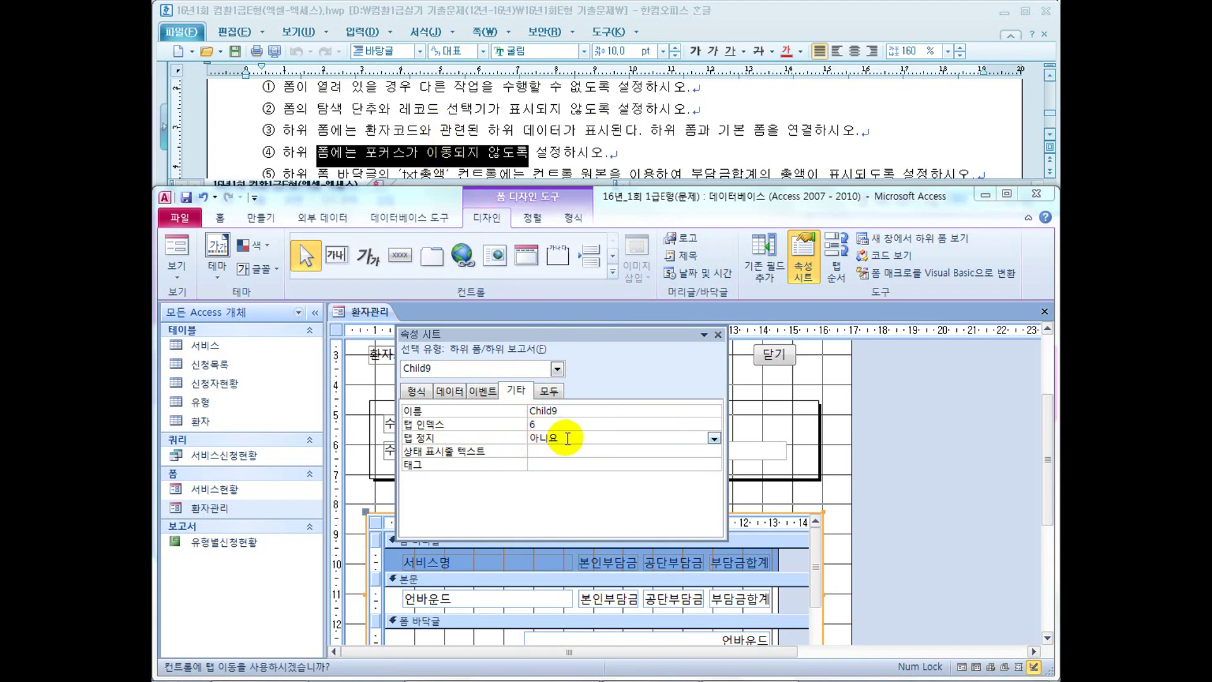
{"action": "left_click", "coordinate": [718, 335]}
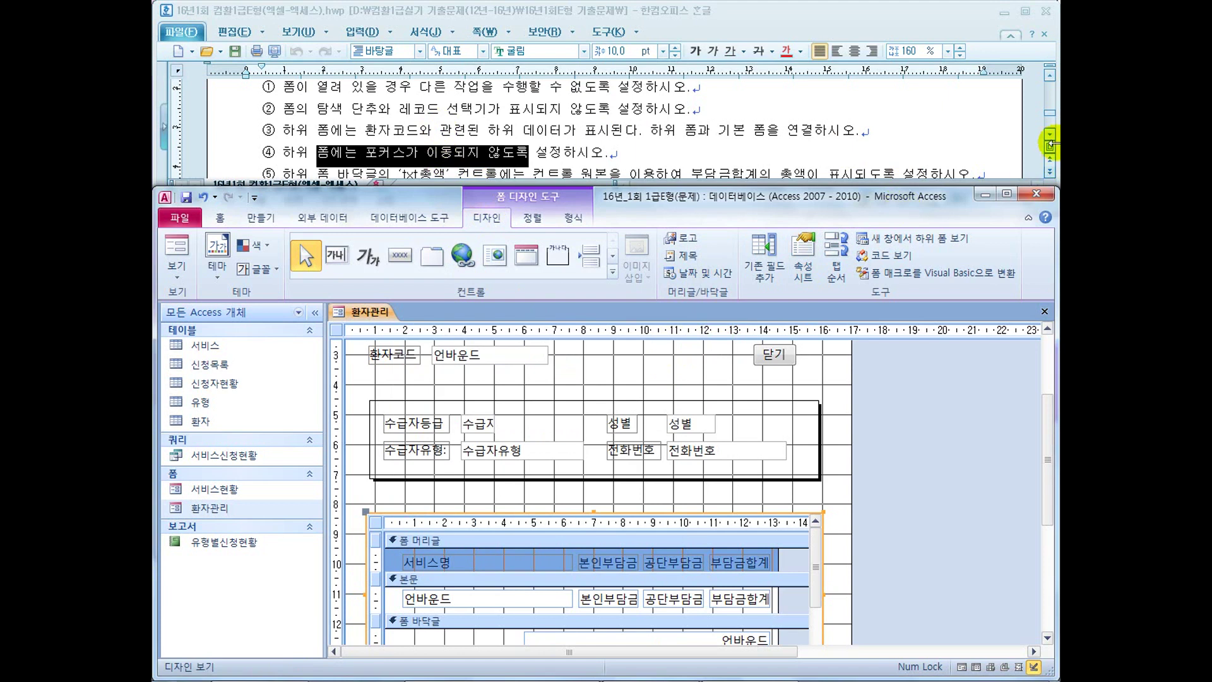
Find the text box that instruction ⑤ refers to in the subform's 폼 바닥글 and check its 이름 property
{"action": "left_click", "coordinate": [1051, 134]}
{"action": "left_click", "coordinate": [1050, 135]}
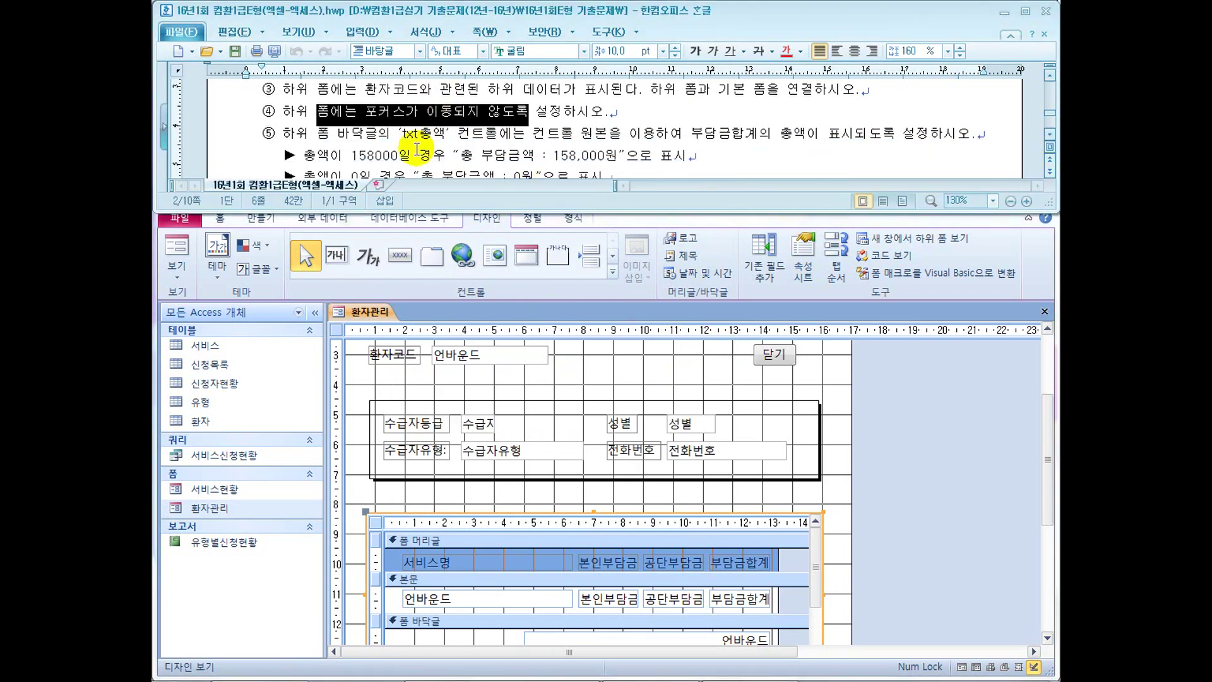
{"action": "left_click_drag", "start_coordinate": [351, 133], "coordinate": [450, 142]}
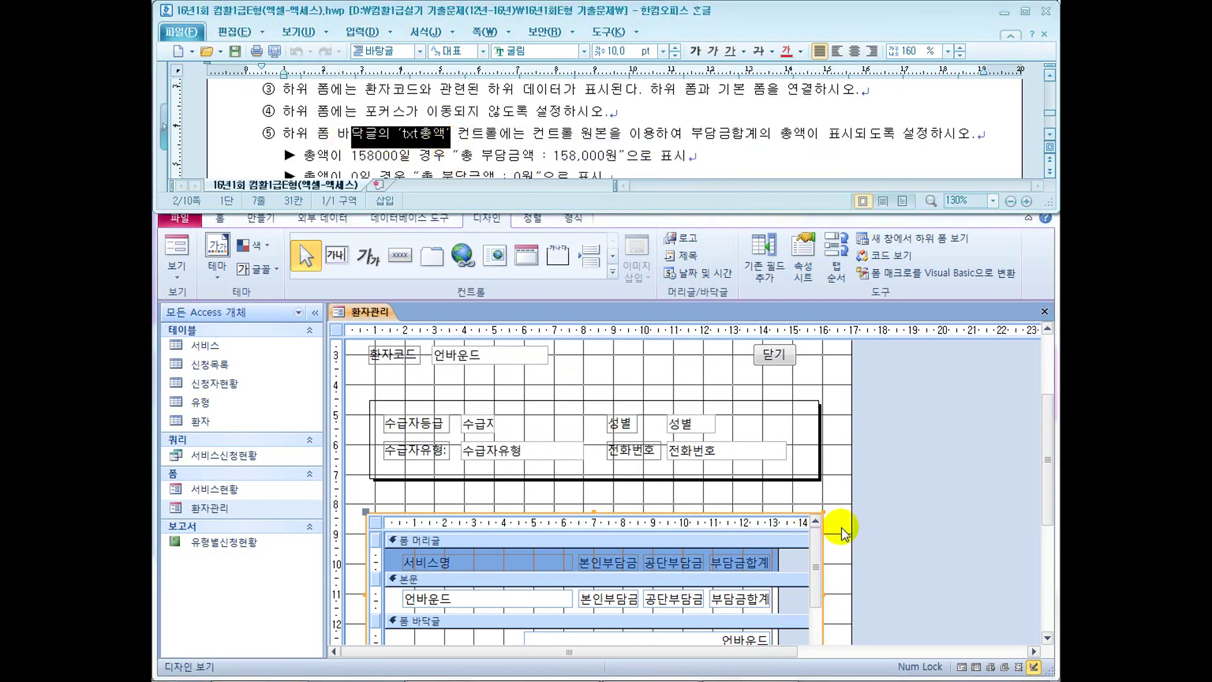
{"action": "left_click_drag", "start_coordinate": [1049, 461], "coordinate": [1047, 496]}
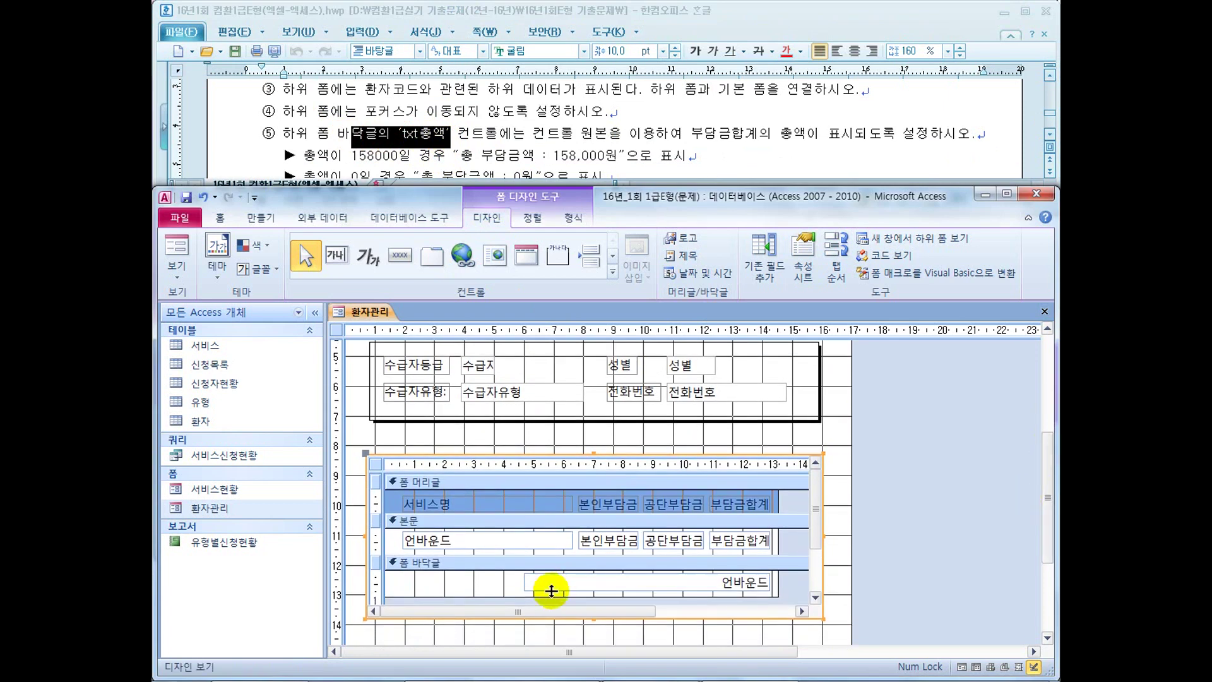
{"action": "left_click", "coordinate": [698, 582]}
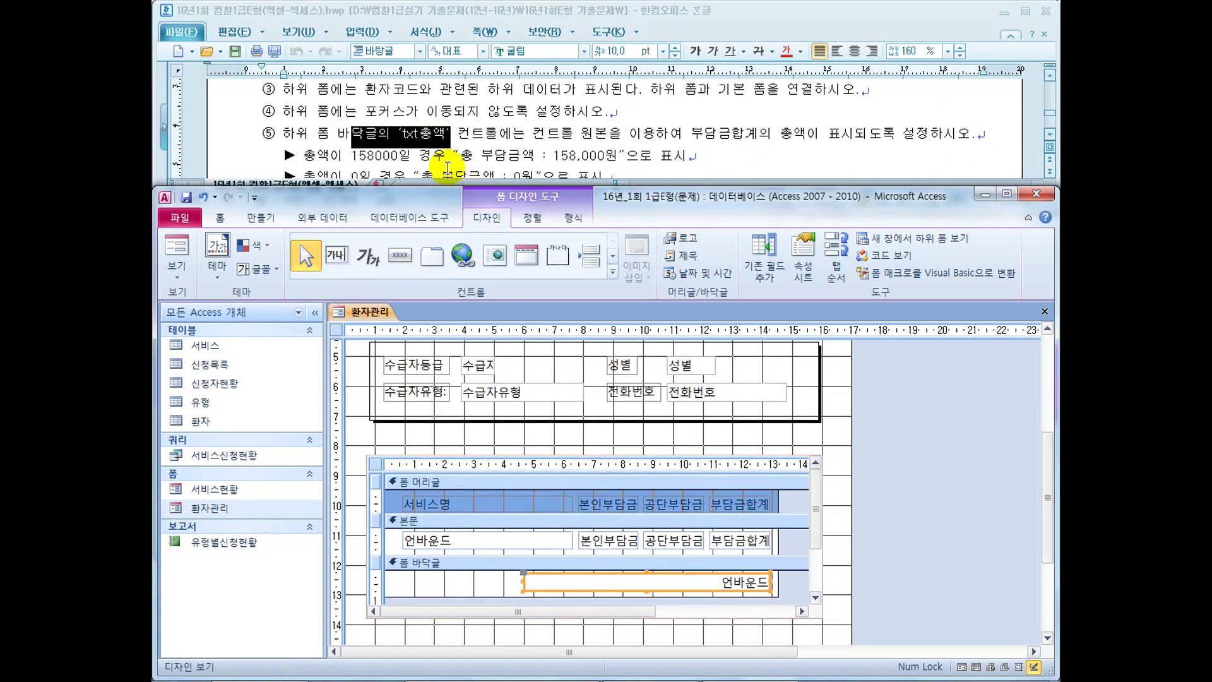
{"action": "right_click", "coordinate": [693, 586]}
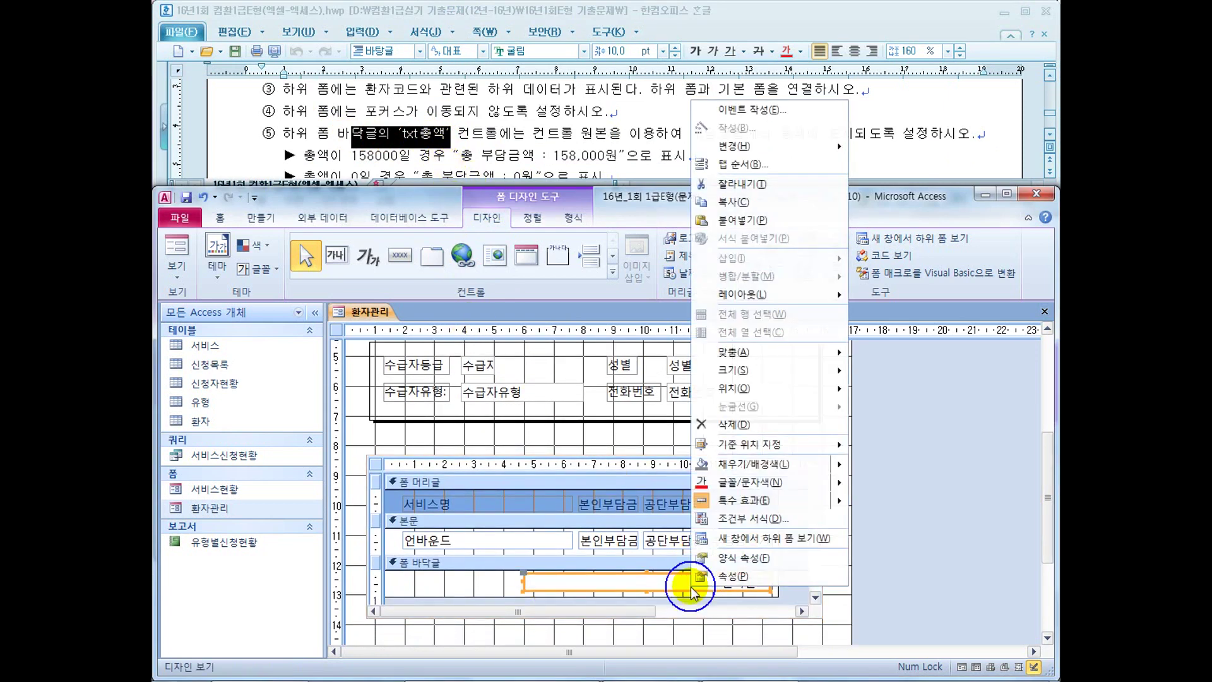
{"action": "left_click", "coordinate": [707, 577]}
{"action": "double_click", "coordinate": [564, 409]}
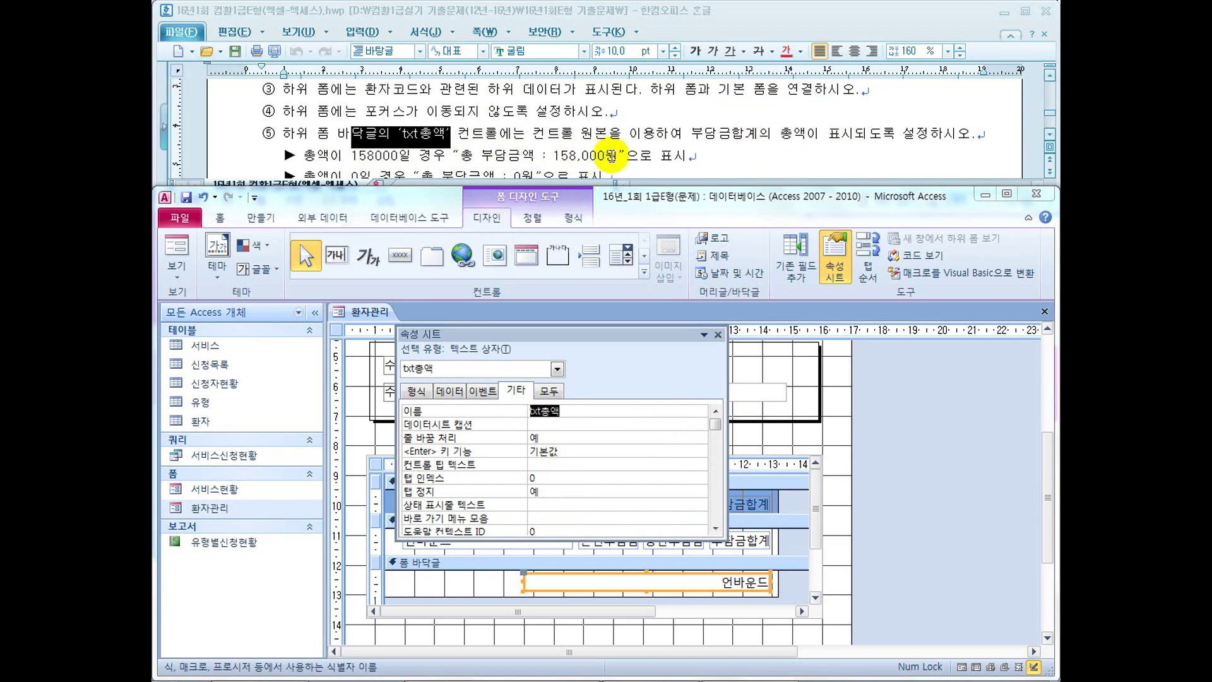
Examine instruction ⑤'s display examples for totals of 158000 and 0 and its requirement to use 컨트롤 원본
{"action": "left_click", "coordinate": [1050, 135]}
{"action": "left_click_drag", "start_coordinate": [379, 156], "coordinate": [587, 159]}
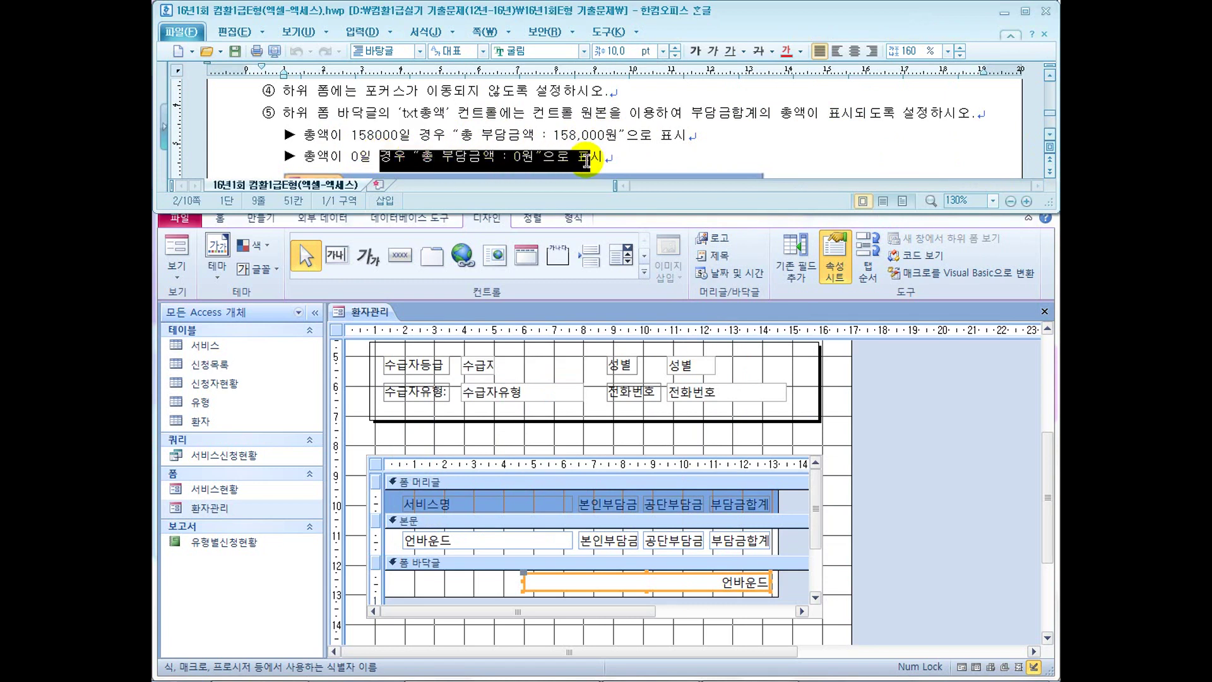
{"action": "key", "text": "ctrl+shift+d"}
{"action": "mouse_move", "coordinate": [553, 144]}
{"action": "left_mouse_down"}
{"action": "mouse_move", "coordinate": [615, 144]}
{"action": "mouse_move", "coordinate": [575, 136]}
{"action": "left_mouse_up"}
{"action": "mouse_move", "coordinate": [760, 145]}
{"action": "left_mouse_down"}
{"action": "mouse_move", "coordinate": [769, 167]}
{"action": "mouse_move", "coordinate": [797, 134]}
{"action": "mouse_move", "coordinate": [783, 165]}
{"action": "mouse_move", "coordinate": [803, 171]}
{"action": "mouse_move", "coordinate": [770, 136]}
{"action": "left_mouse_up"}
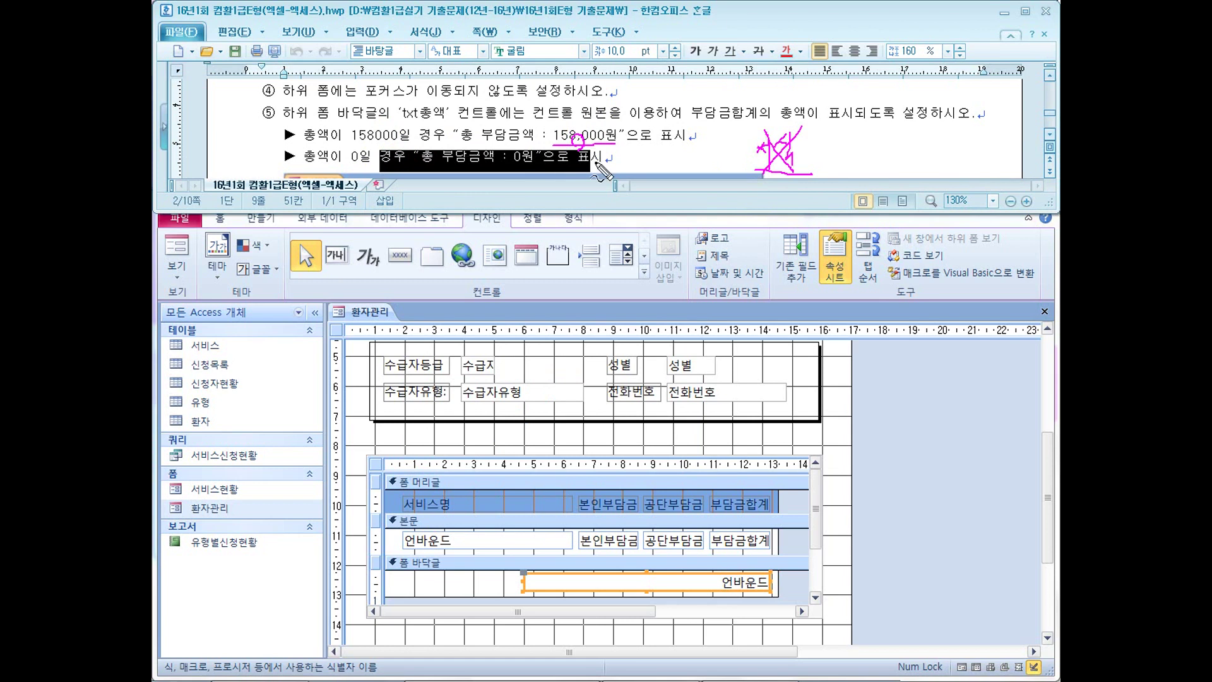
{"action": "mouse_move", "coordinate": [647, 172]}
{"action": "left_mouse_down"}
{"action": "mouse_move", "coordinate": [651, 158]}
{"action": "mouse_move", "coordinate": [642, 179]}
{"action": "left_mouse_up"}
{"action": "mouse_move", "coordinate": [845, 131]}
{"action": "left_mouse_down"}
{"action": "mouse_move", "coordinate": [843, 186]}
{"action": "mouse_move", "coordinate": [859, 167]}
{"action": "mouse_move", "coordinate": [898, 177]}
{"action": "left_mouse_up"}
{"action": "left_click_drag", "start_coordinate": [896, 143], "coordinate": [897, 176]}
{"action": "left_click_drag", "start_coordinate": [881, 154], "coordinate": [922, 152]}
{"action": "left_click_drag", "start_coordinate": [821, 190], "coordinate": [904, 188]}
{"action": "mouse_move", "coordinate": [536, 126]}
{"action": "left_mouse_down"}
{"action": "mouse_move", "coordinate": [610, 122]}
{"action": "mouse_move", "coordinate": [606, 132]}
{"action": "left_mouse_up"}
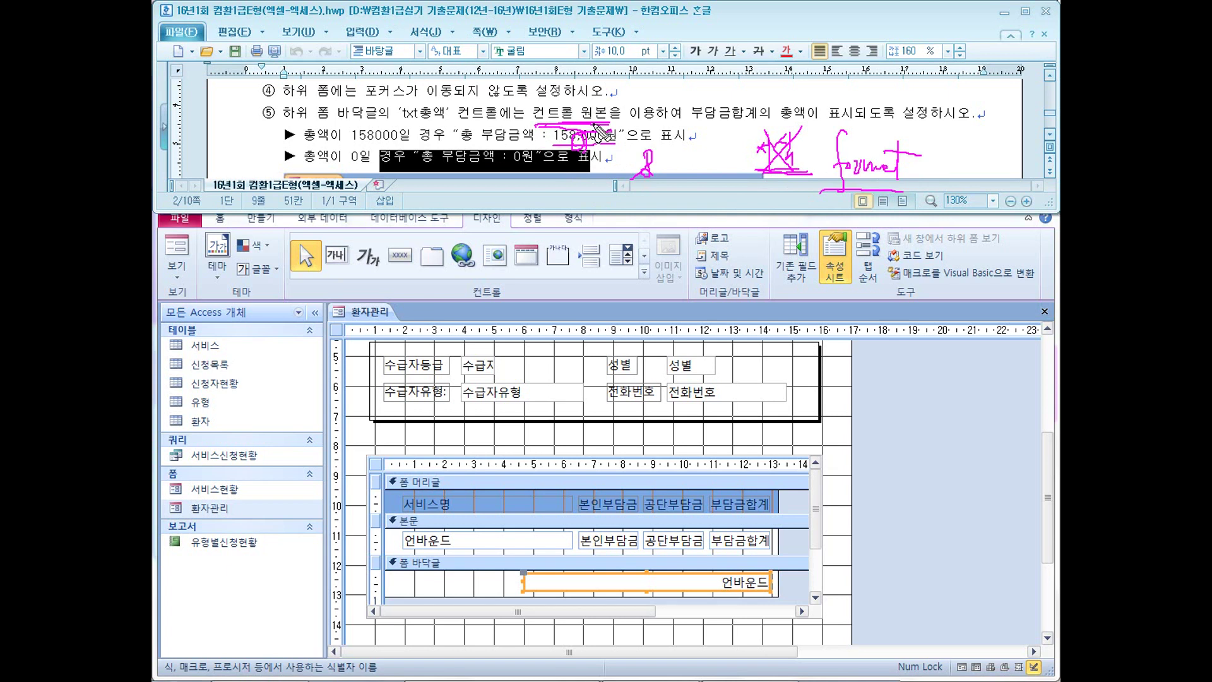
{"action": "key", "text": "Escape"}
Display all properties of the txt총액 text box in the subform's footer
{"action": "left_click", "coordinate": [628, 593]}
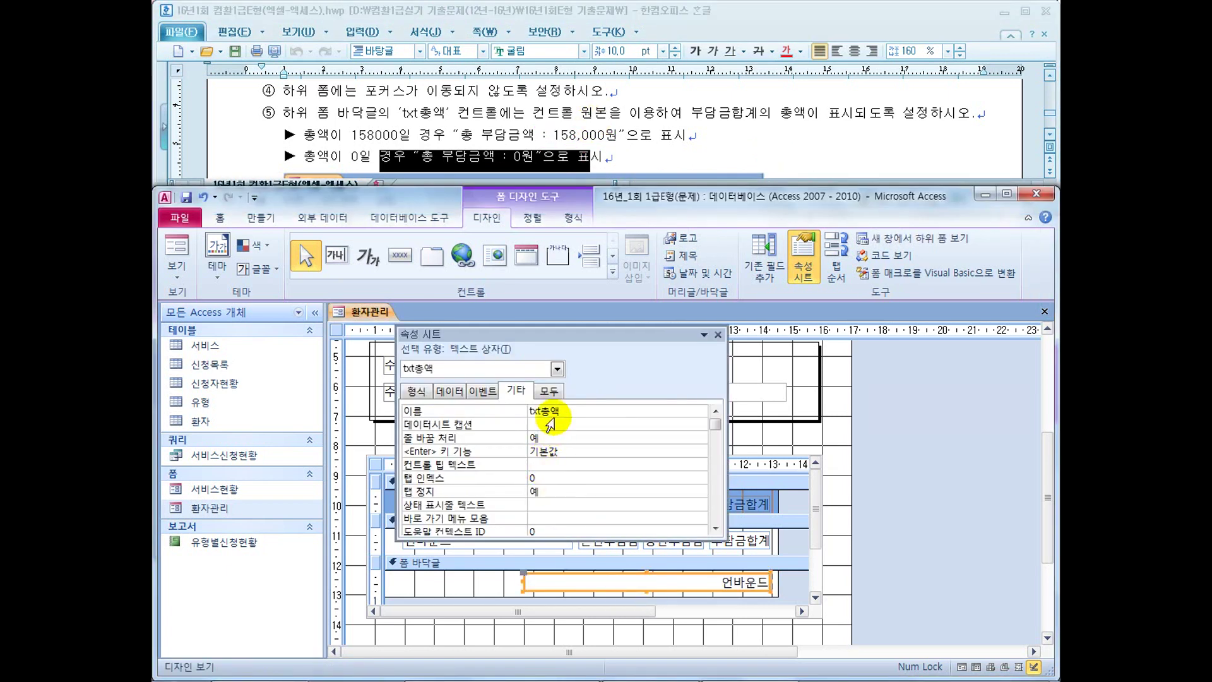
{"action": "left_click", "coordinate": [550, 391]}
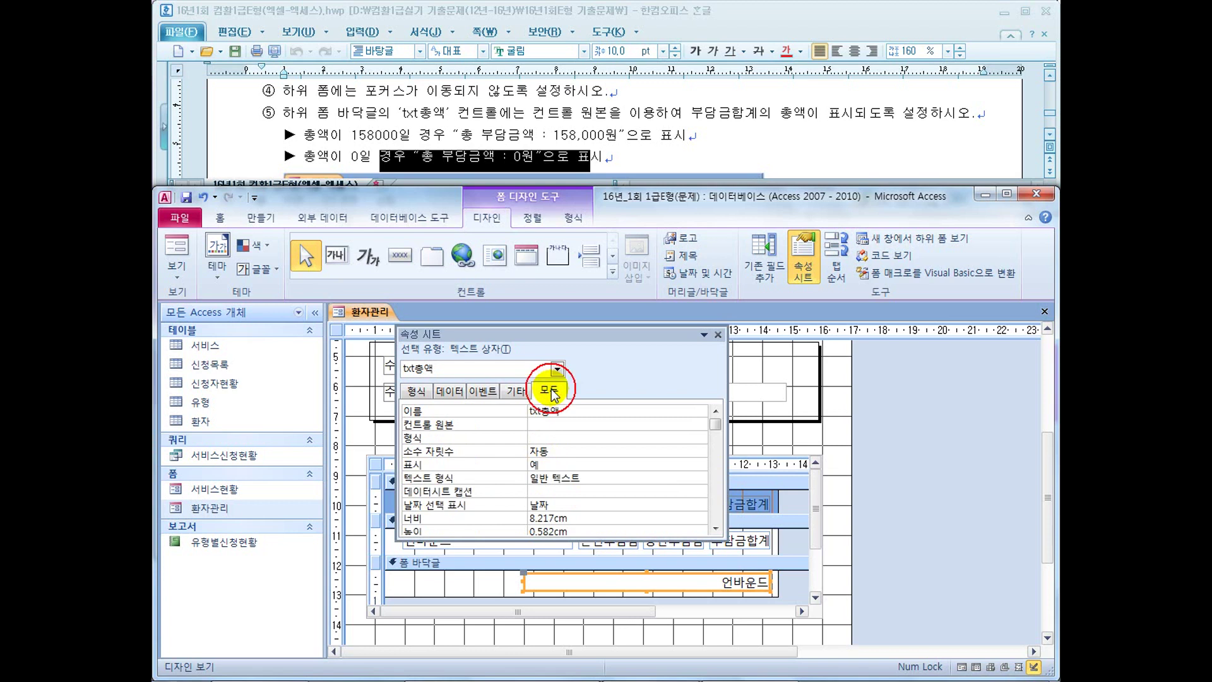
{"action": "left_click", "coordinate": [552, 438]}
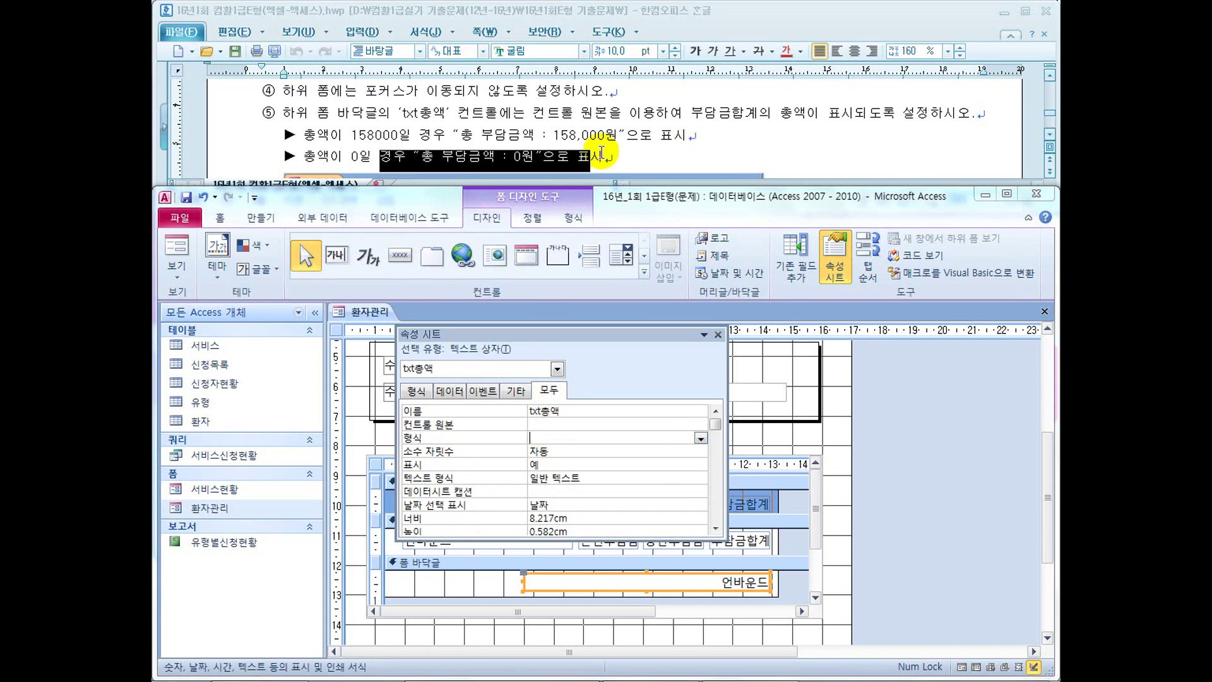
Try setting txt총액's 컨트롤 원본 to "총 부담금액 : " & sum(부담금)&"원" and its 형식 to #,##0원
{"action": "left_click", "coordinate": [551, 424]}
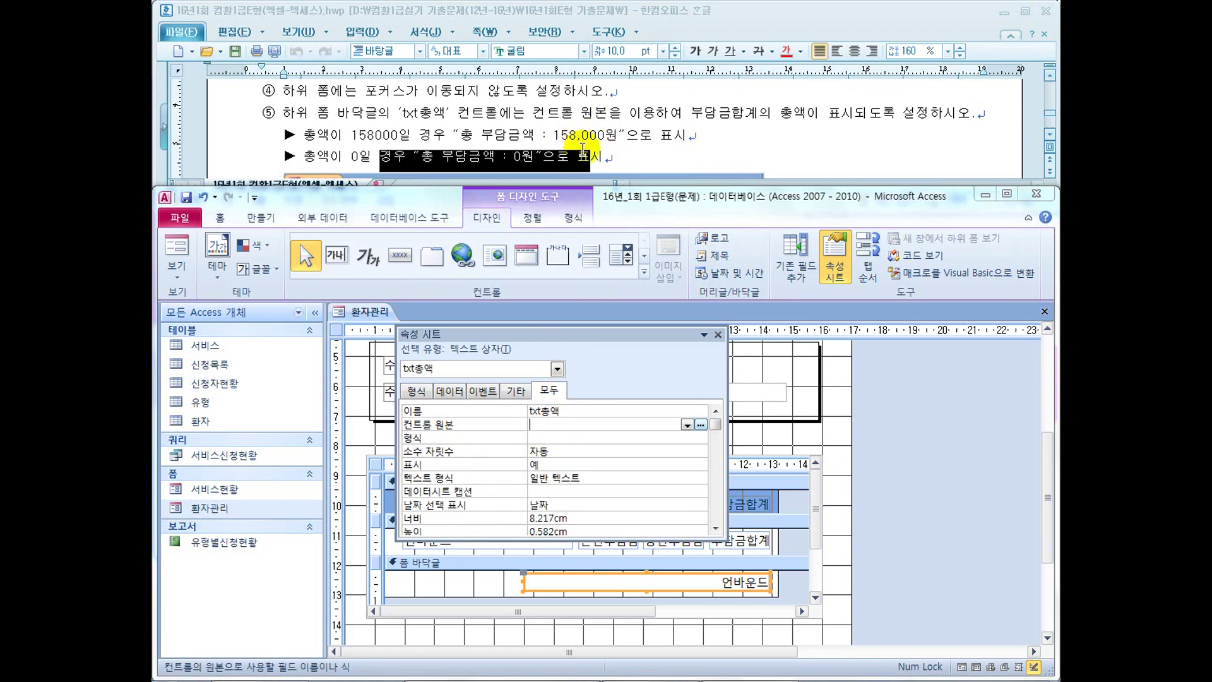
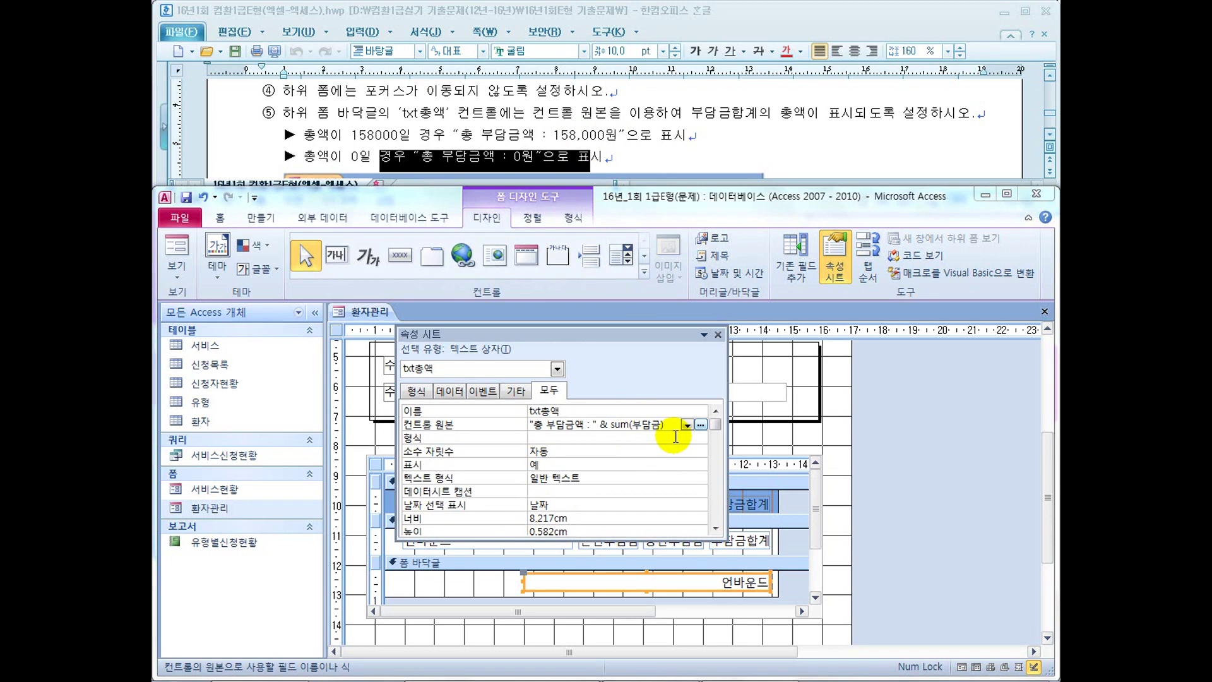
{"action": "type", "text": "\"원"}
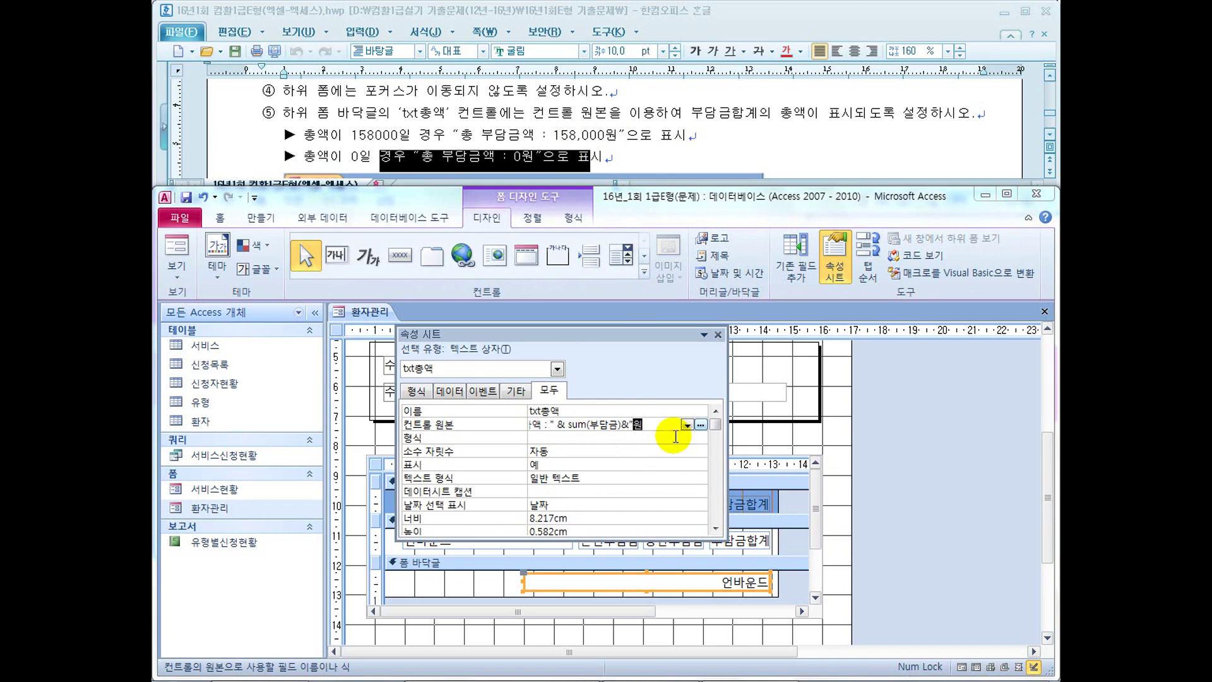
{"action": "type", "text": "\""}
{"action": "key", "text": "Return"}
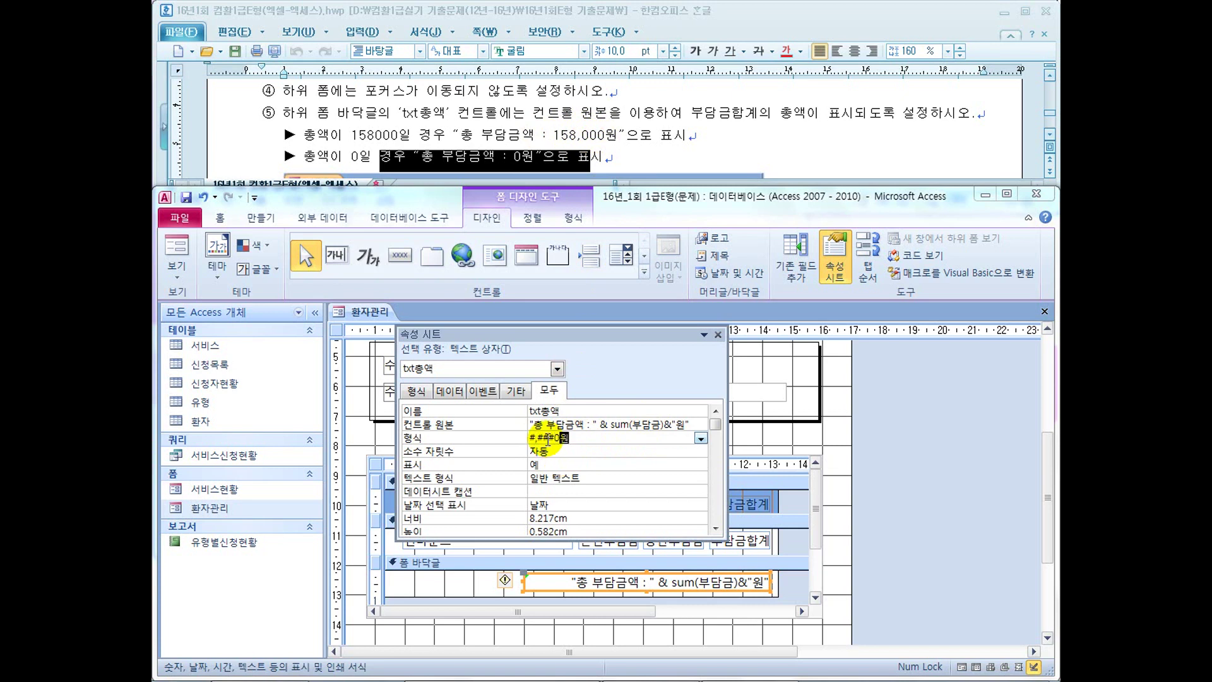
Clear the trial expression from txt총액's 컨트롤 원본 and the trial format from its 형식 property
{"action": "left_click_drag", "start_coordinate": [657, 425], "coordinate": [697, 421]}
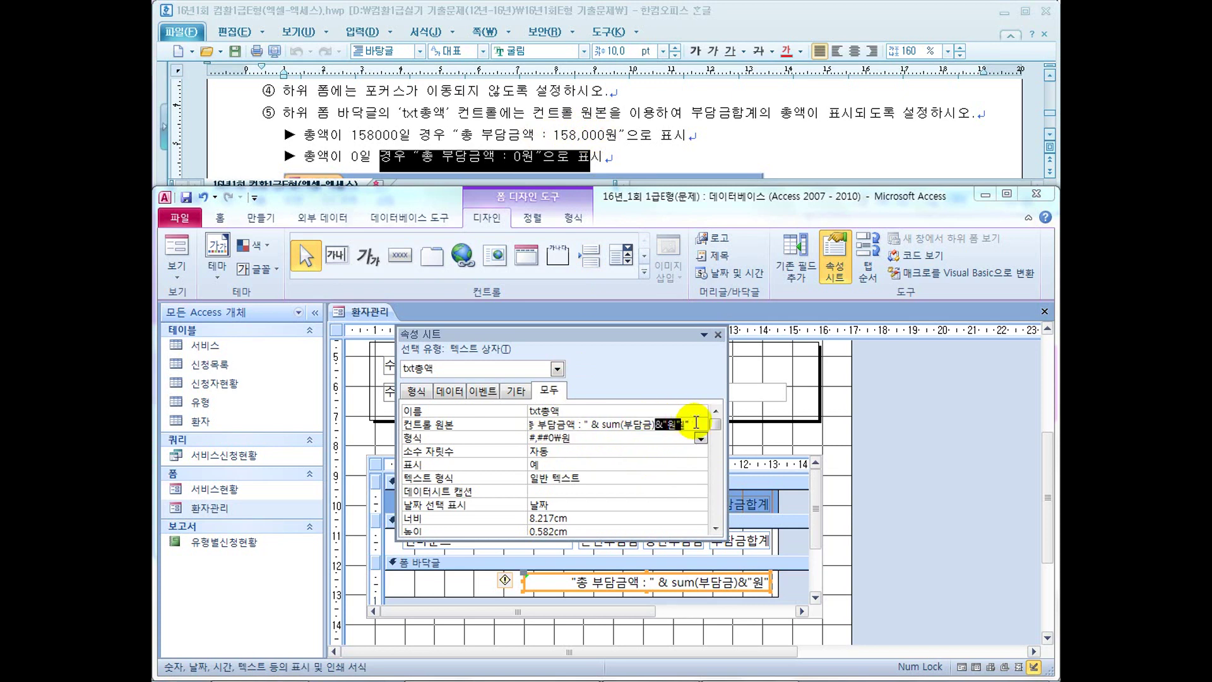
{"action": "key", "text": "Delete"}
{"action": "left_click_drag", "start_coordinate": [573, 438], "coordinate": [521, 440]}
{"action": "left_click_drag", "start_coordinate": [596, 424], "coordinate": [509, 433]}
{"action": "key", "text": "Delete"}
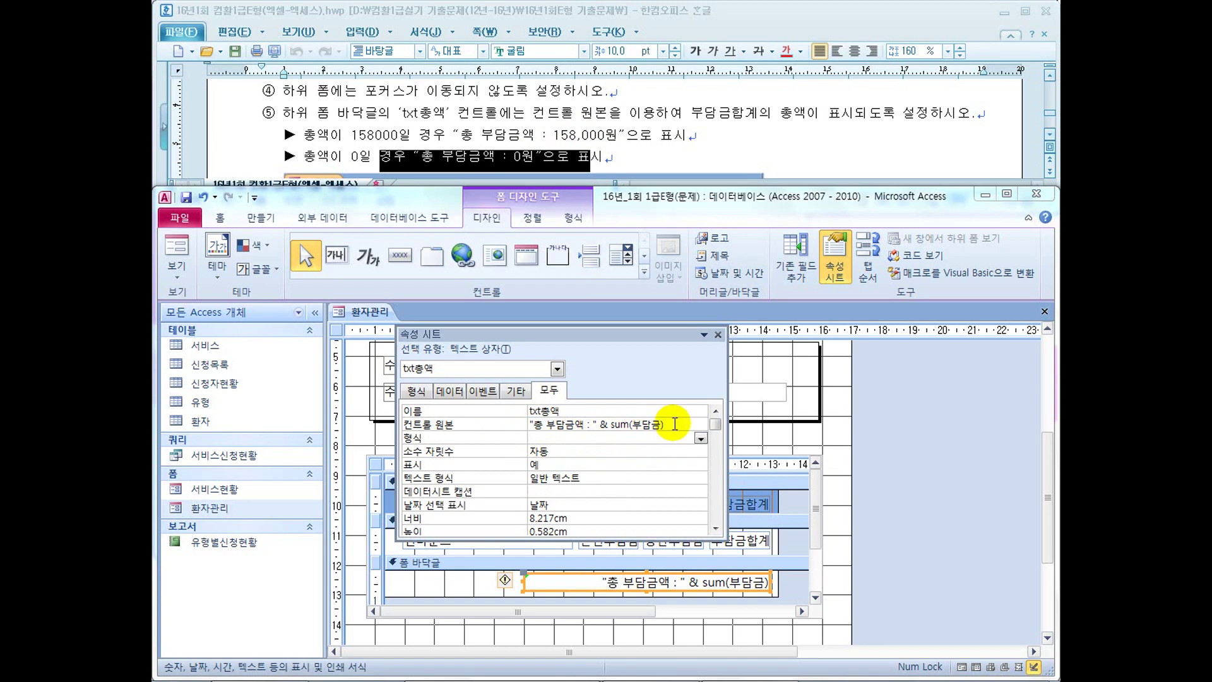
{"action": "left_click_drag", "start_coordinate": [674, 423], "coordinate": [524, 431]}
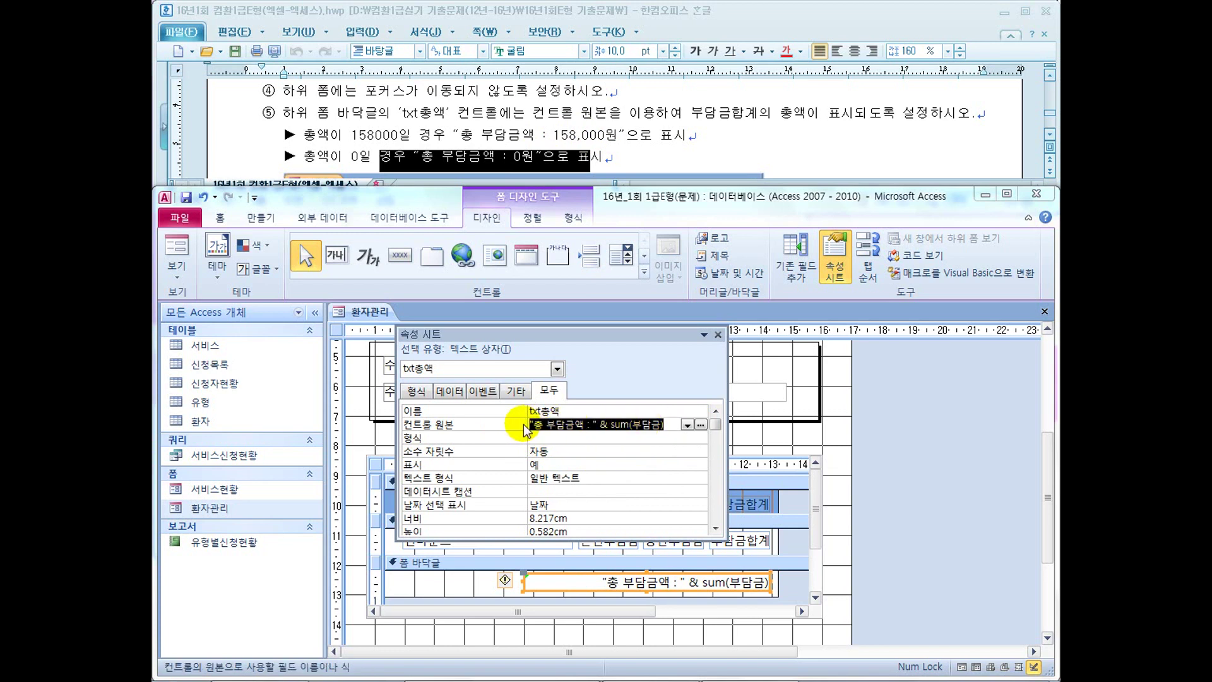
{"action": "key", "text": "Delete"}
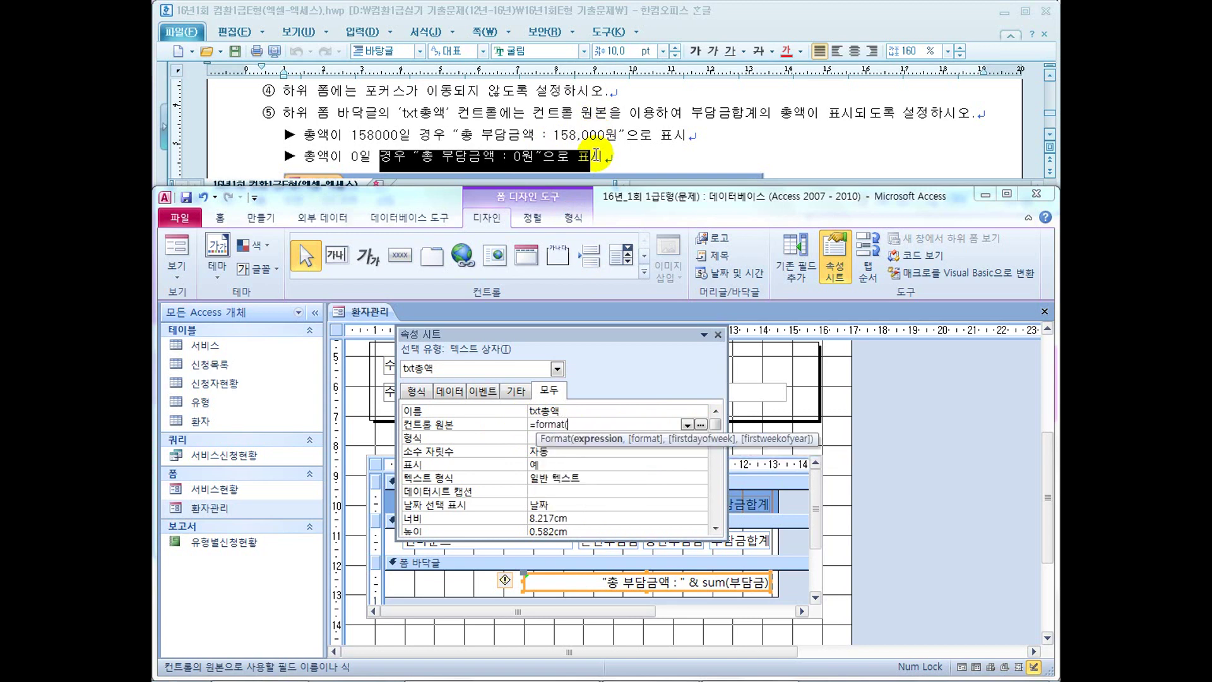
Set txt총액's 컨트롤 원본 to =Format(Sum([부담금]),"일반 숫자")
{"action": "type", "text": "um(부담금"}
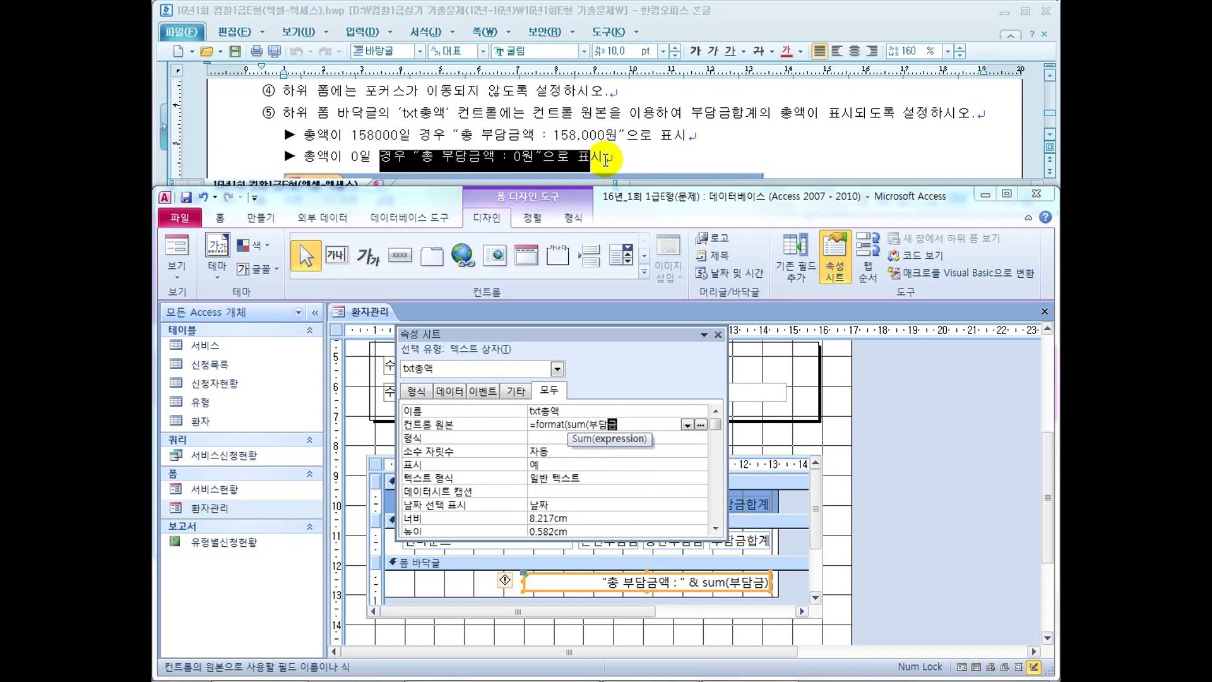
{"action": "type", "text": ")"}
{"action": "type", "text": ",\"일반 숫자\")"}
{"action": "key", "text": "Return"}
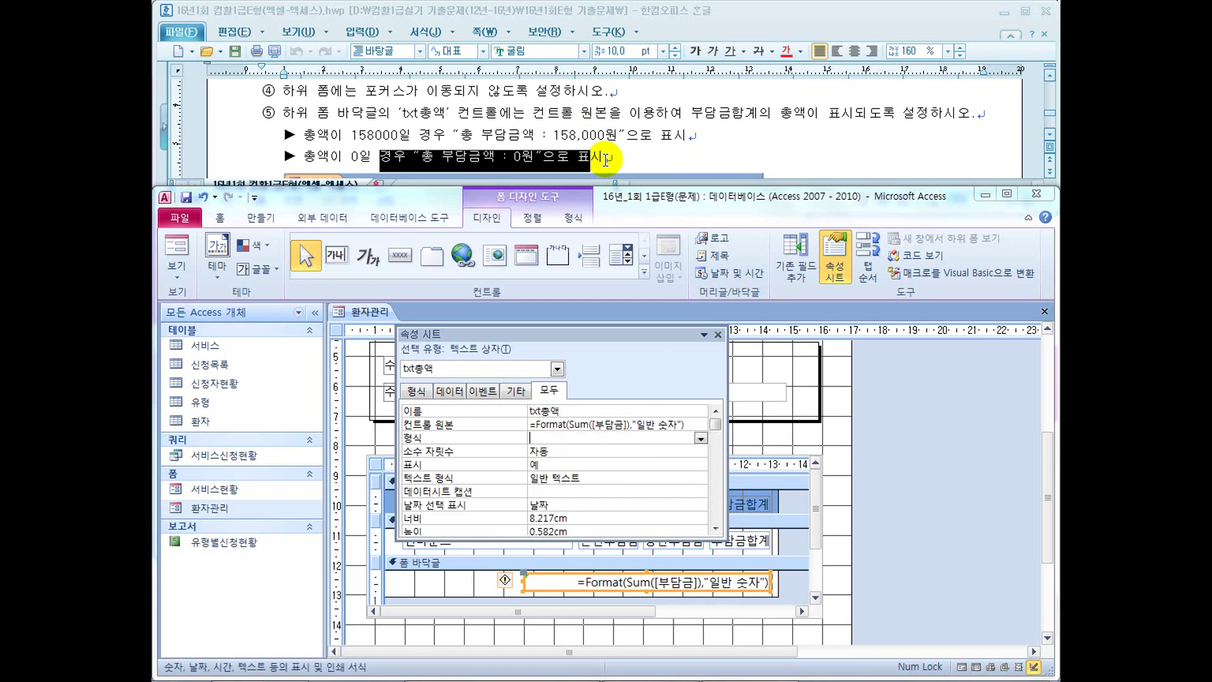
Replace the "일반 숫자" format inside txt총액's 컨트롤 원본 expression with "총 부담금액 #,##0원"
{"action": "left_click_drag", "start_coordinate": [527, 423], "coordinate": [459, 423]}
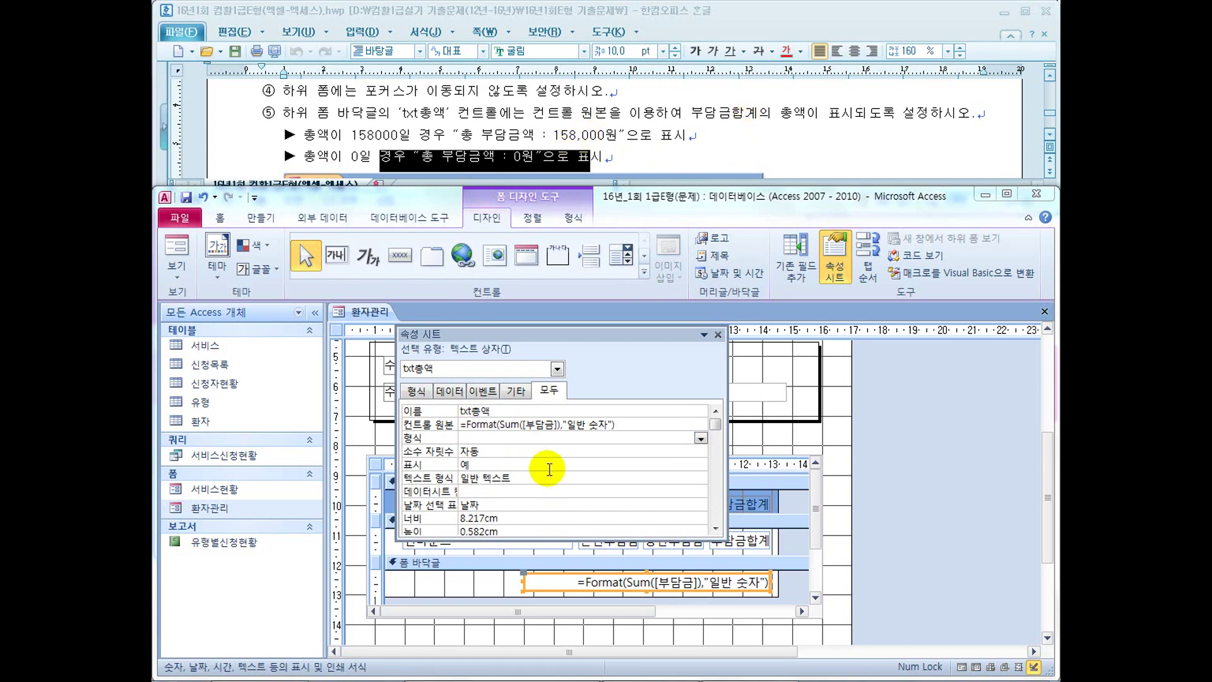
{"action": "left_click_drag", "start_coordinate": [567, 425], "coordinate": [605, 426]}
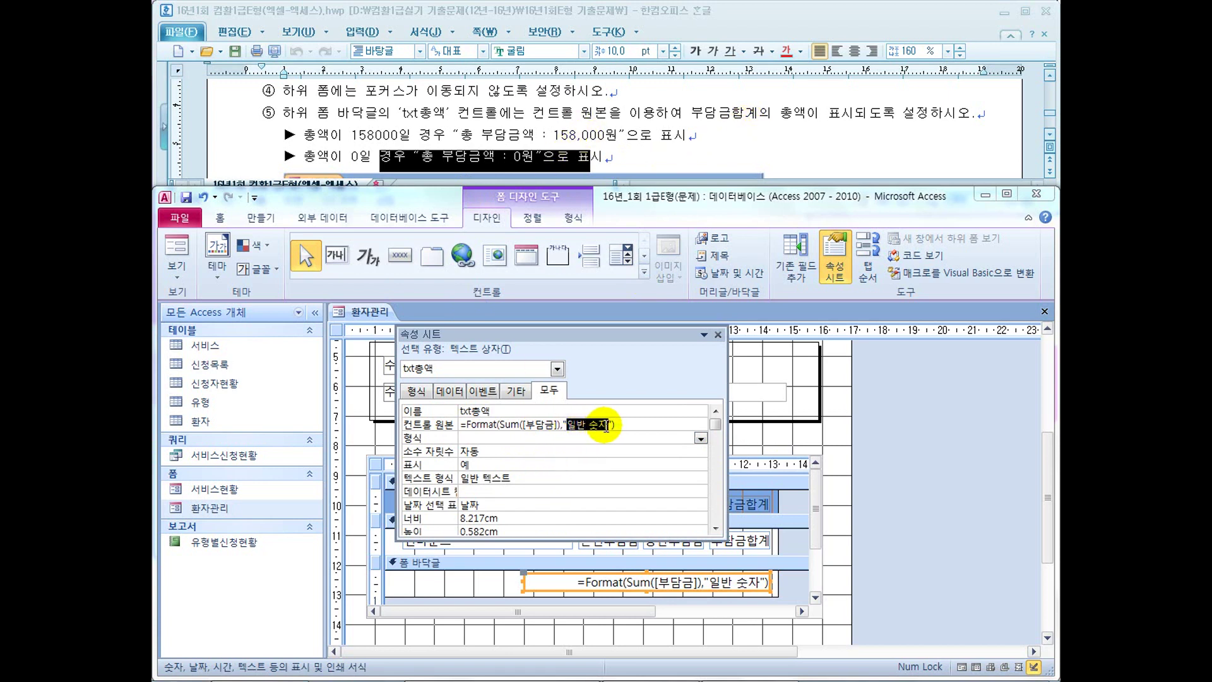
{"action": "type", "text": "총"}
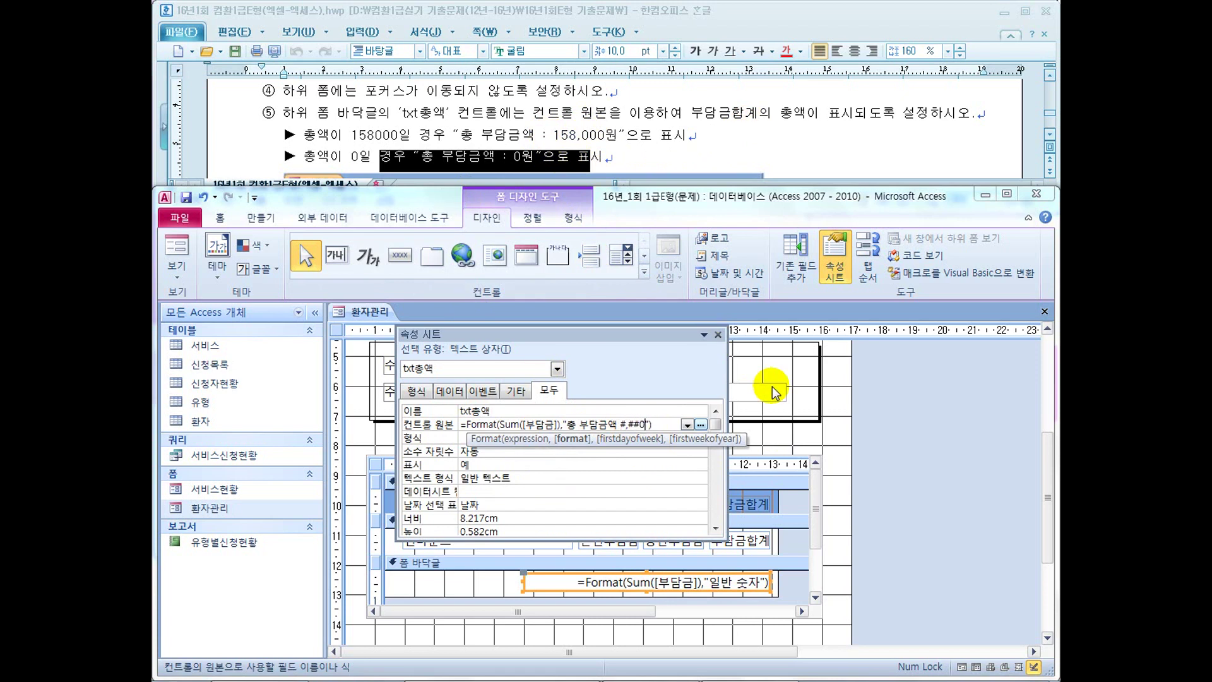
{"action": "key", "text": "BackSpace"}
{"action": "key", "text": "BackSpace"}
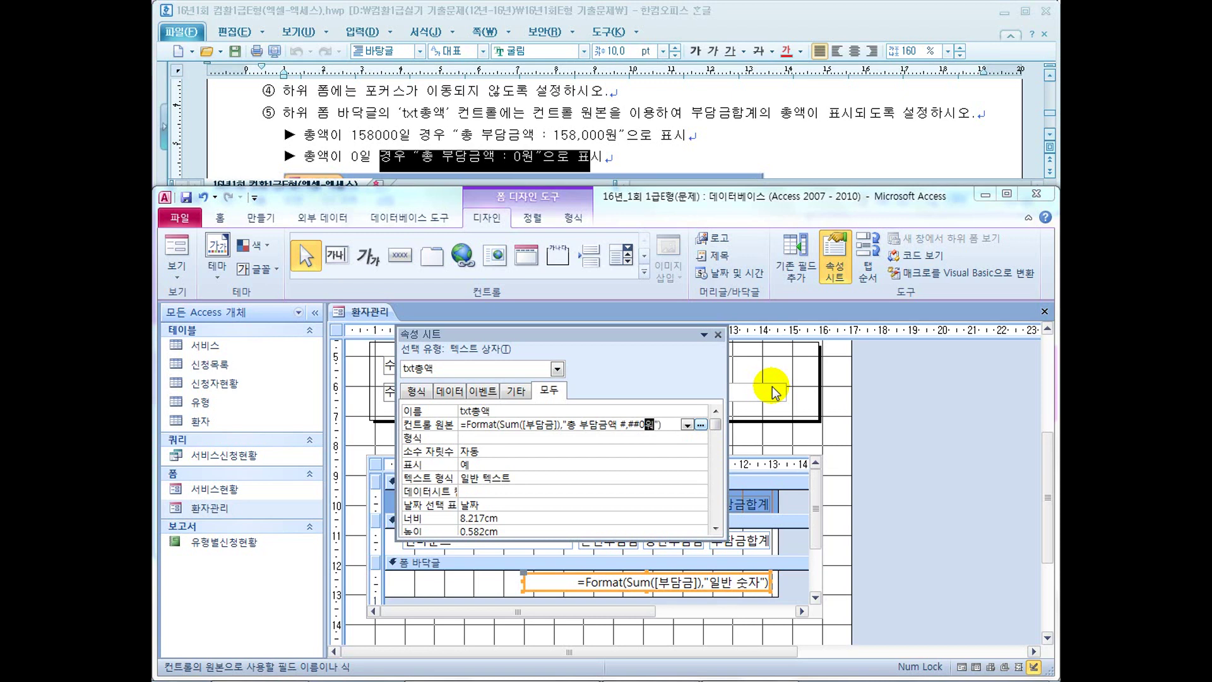
{"action": "left_click", "coordinate": [575, 463]}
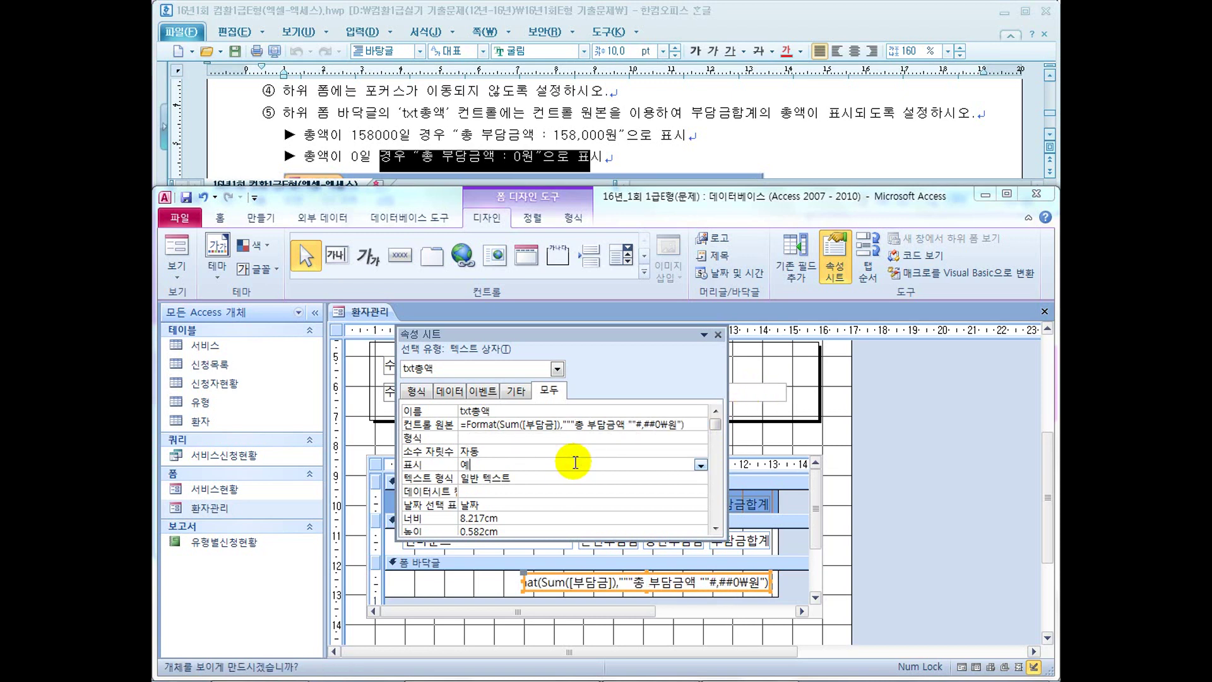
Widen the property sheet and add a colon after 총 부담금액 in the format text of txt총액's 컨트롤 원본
{"action": "left_click", "coordinate": [611, 424]}
{"action": "left_click_drag", "start_coordinate": [627, 424], "coordinate": [569, 425]}
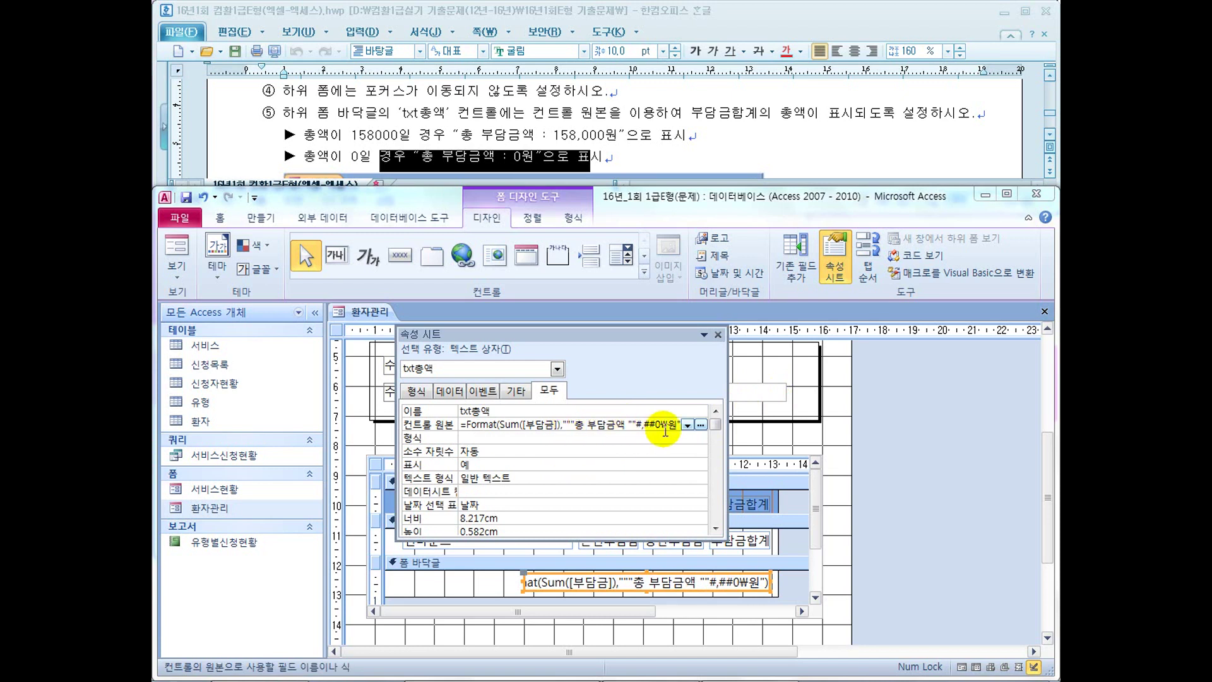
{"action": "left_click_drag", "start_coordinate": [727, 424], "coordinate": [757, 423]}
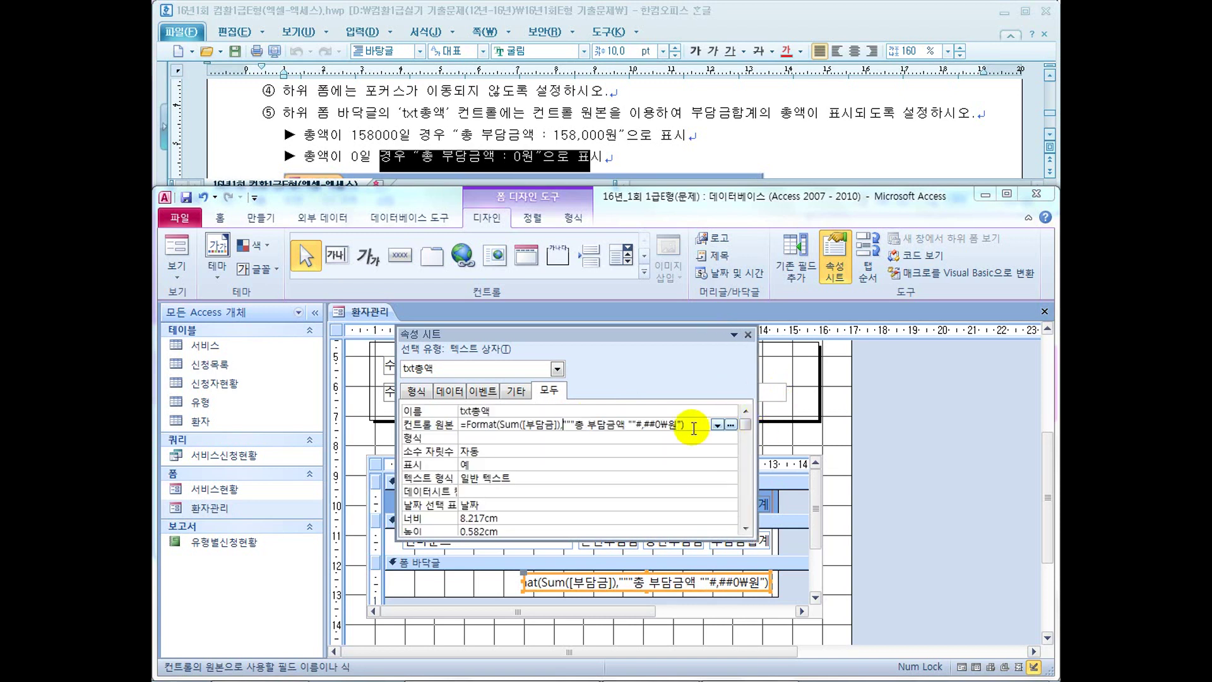
{"action": "left_click", "coordinate": [569, 424]}
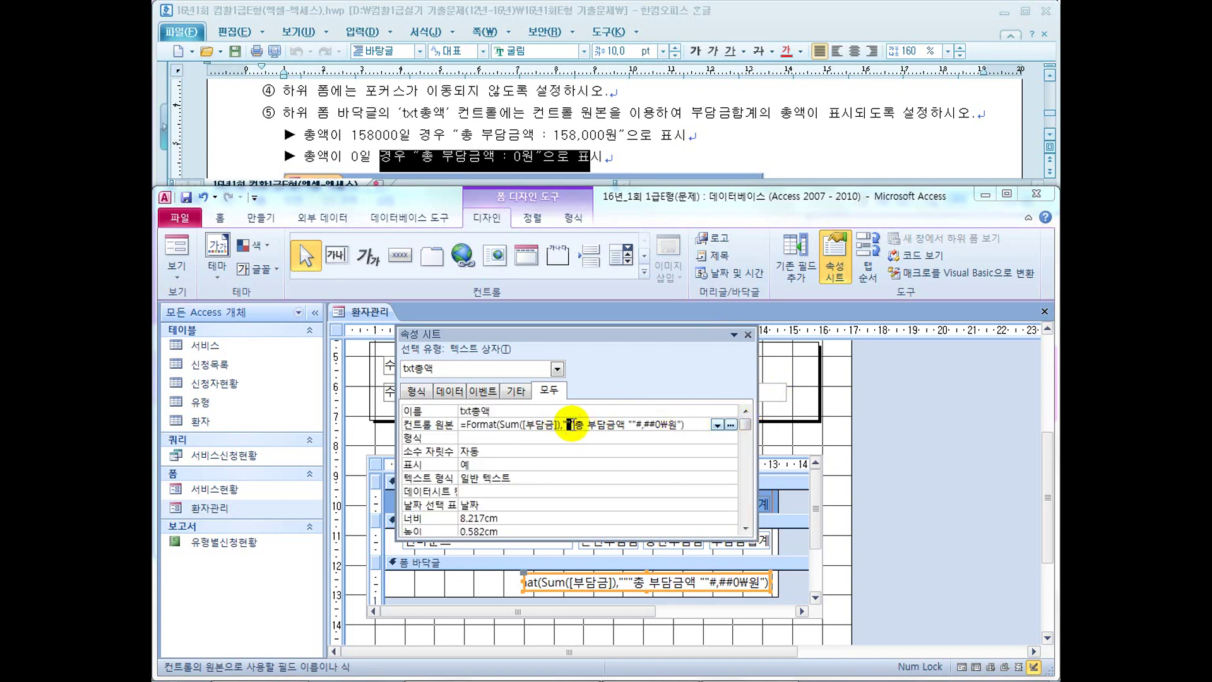
{"action": "left_click_drag", "start_coordinate": [636, 424], "coordinate": [569, 426]}
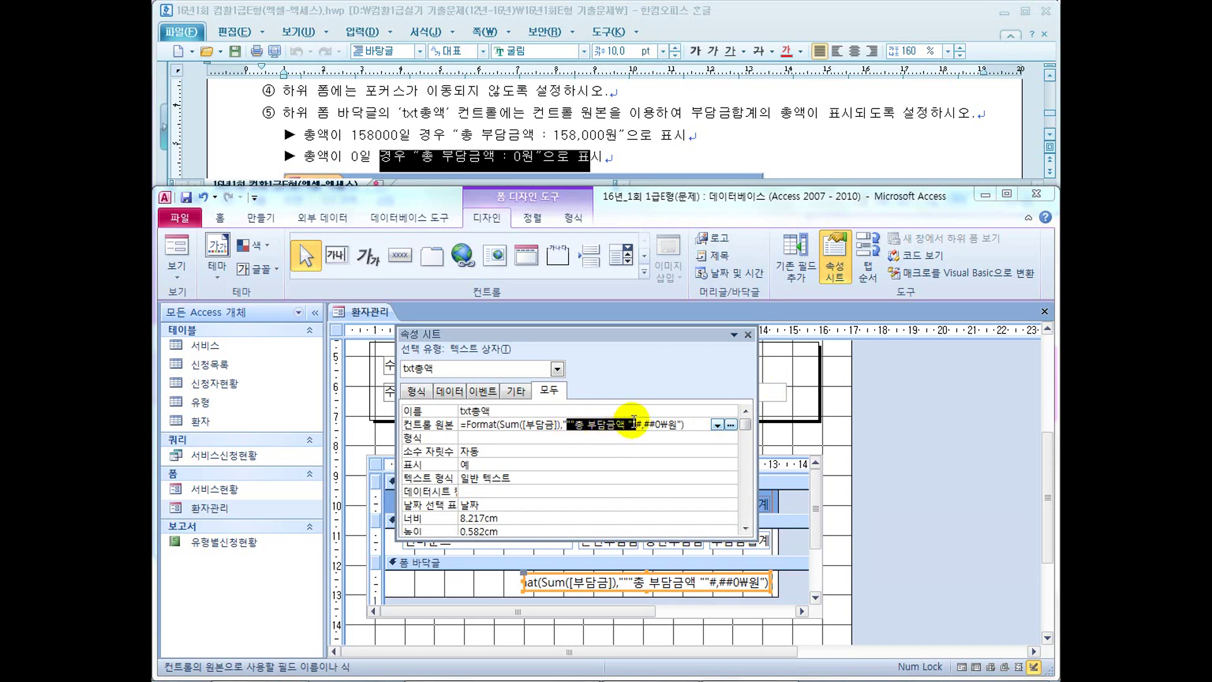
{"action": "left_click", "coordinate": [628, 425]}
{"action": "type", "text": ":"}
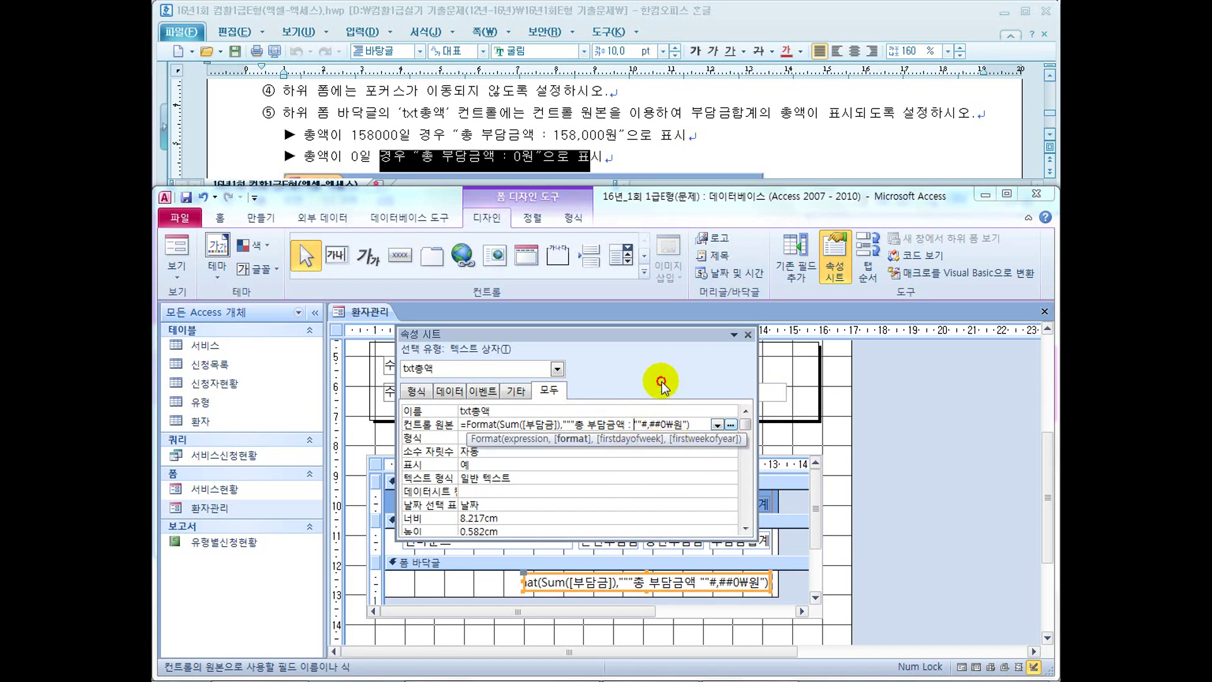
{"action": "left_click_drag", "start_coordinate": [667, 425], "coordinate": [661, 425]}
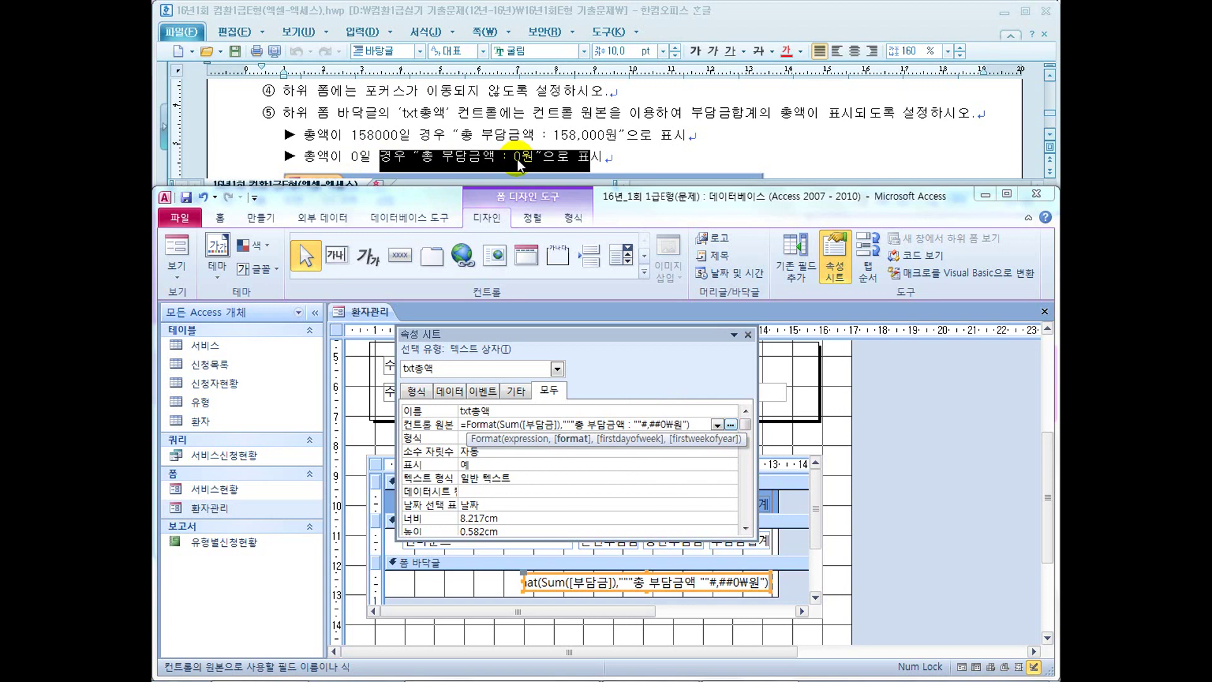
{"action": "left_click", "coordinate": [577, 451]}
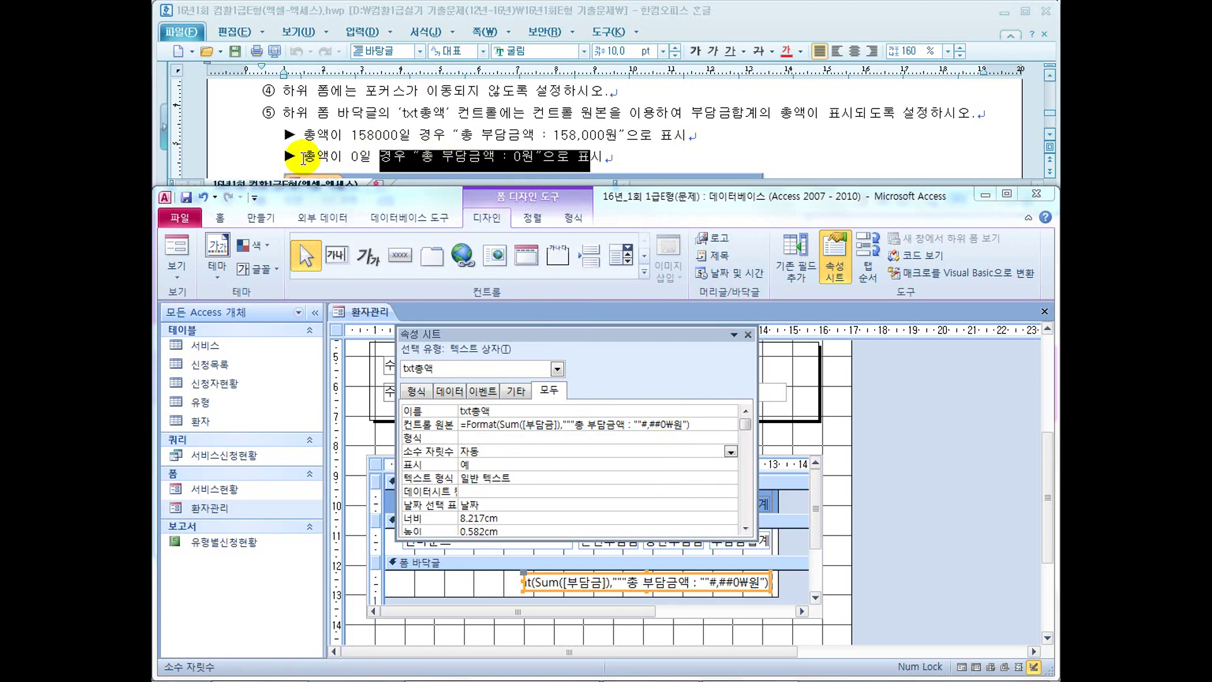
Compare the task's display requirement for a total of 0 with the format in txt총액's 컨트롤 원본
{"action": "left_click_drag", "start_coordinate": [303, 156], "coordinate": [594, 158]}
{"action": "left_click", "coordinate": [672, 590]}
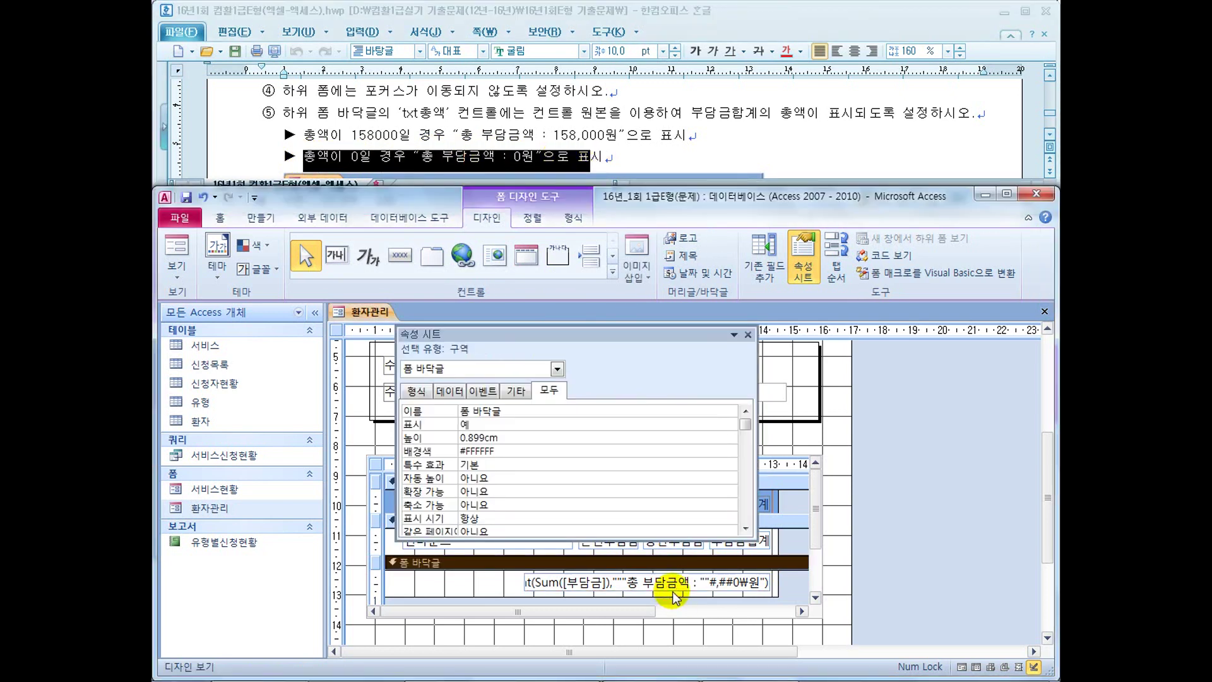
{"action": "left_click", "coordinate": [674, 590]}
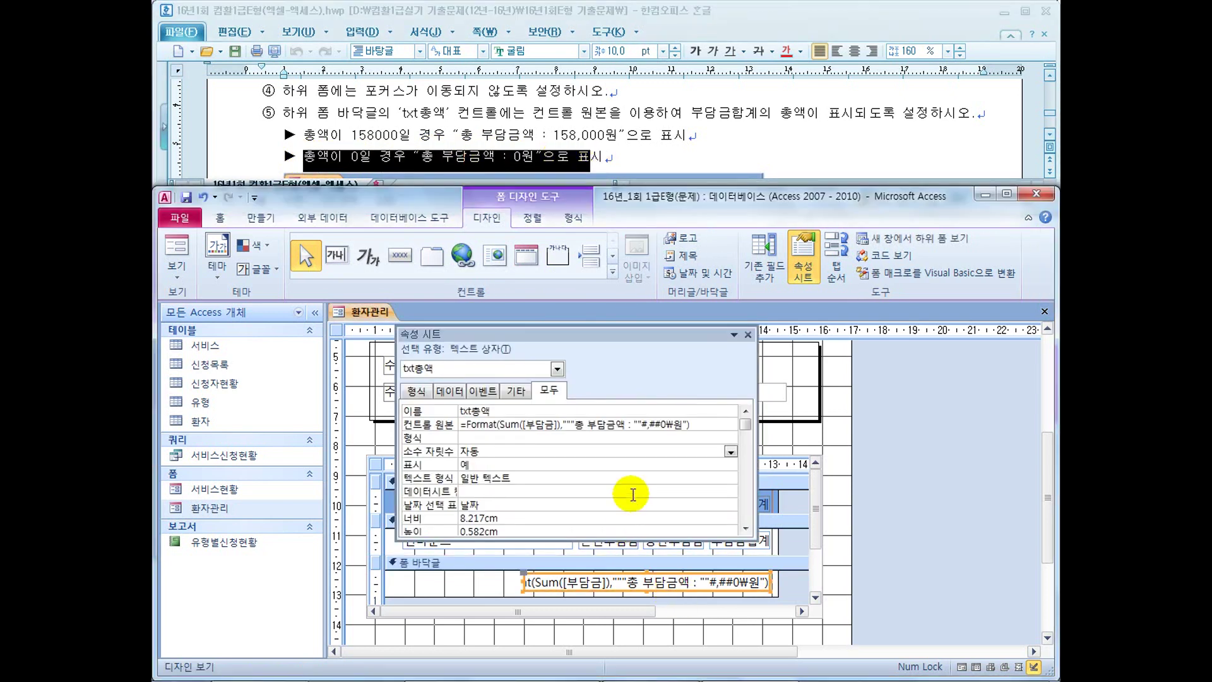
{"action": "left_click", "coordinate": [663, 425]}
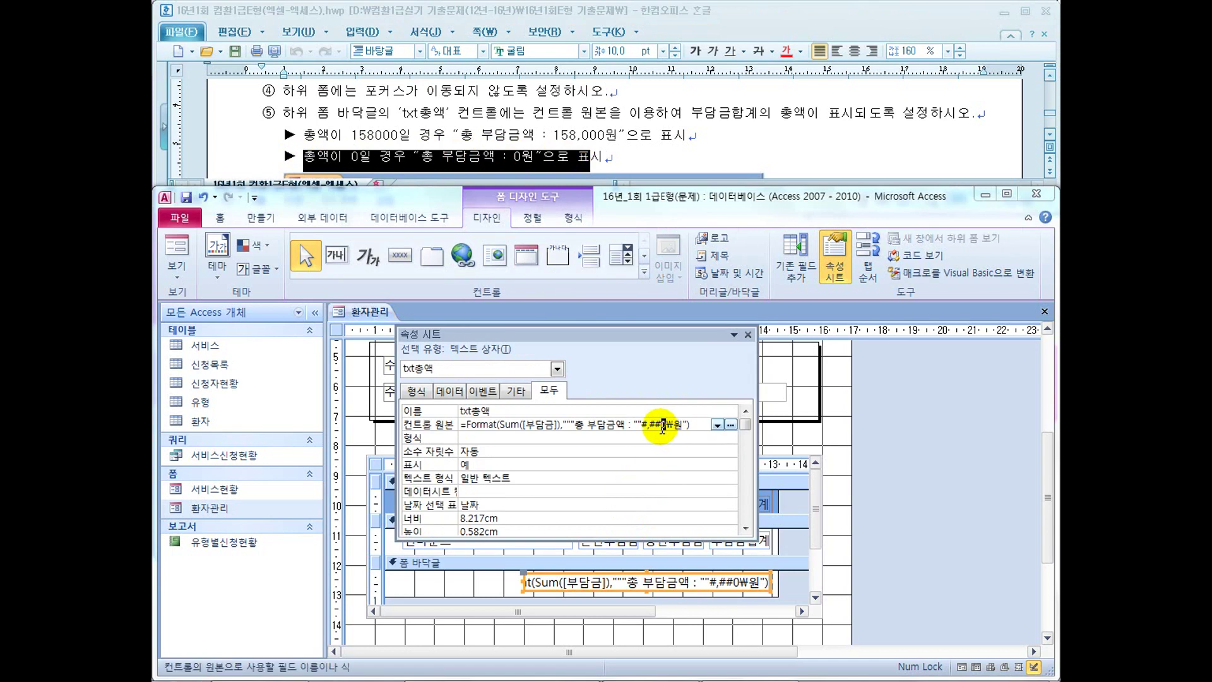
Check the txt총액 total in the subform's footer in Form view, and return the form to Design view
{"action": "left_click", "coordinate": [175, 248]}
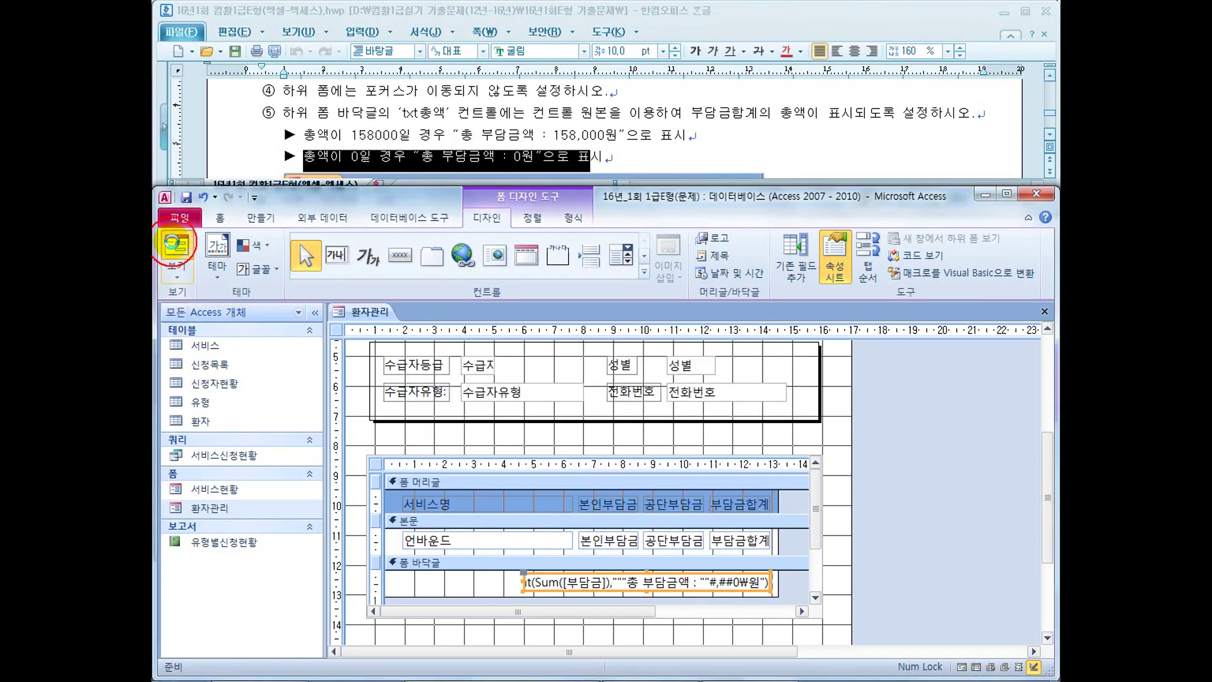
{"action": "scroll", "coordinate": [423, 477], "scroll_direction": "down", "scroll_amount": 3}
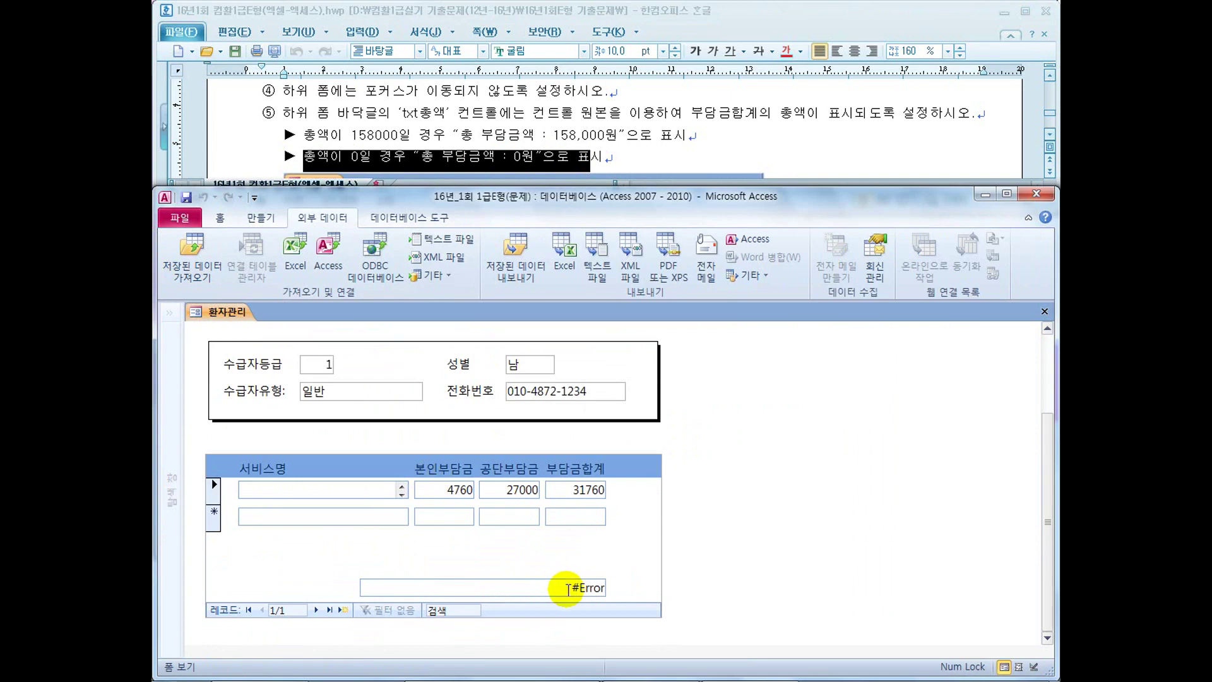
{"action": "left_click", "coordinate": [222, 218]}
{"action": "left_click", "coordinate": [177, 268]}
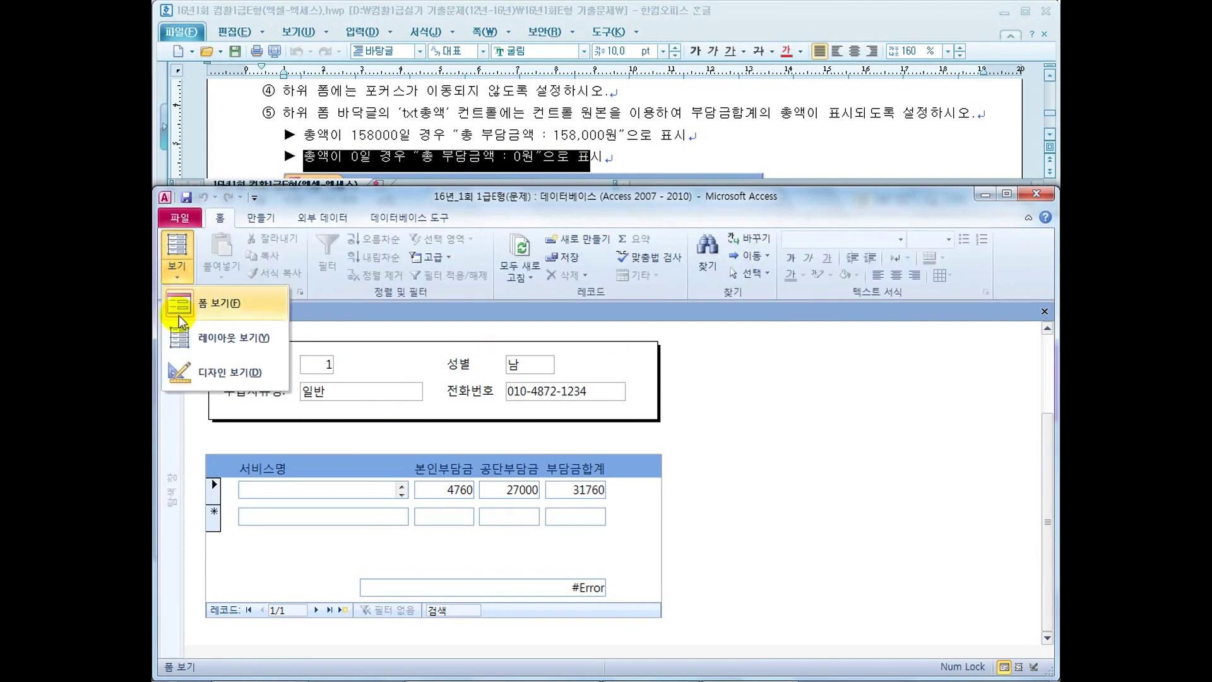
{"action": "left_click", "coordinate": [182, 372]}
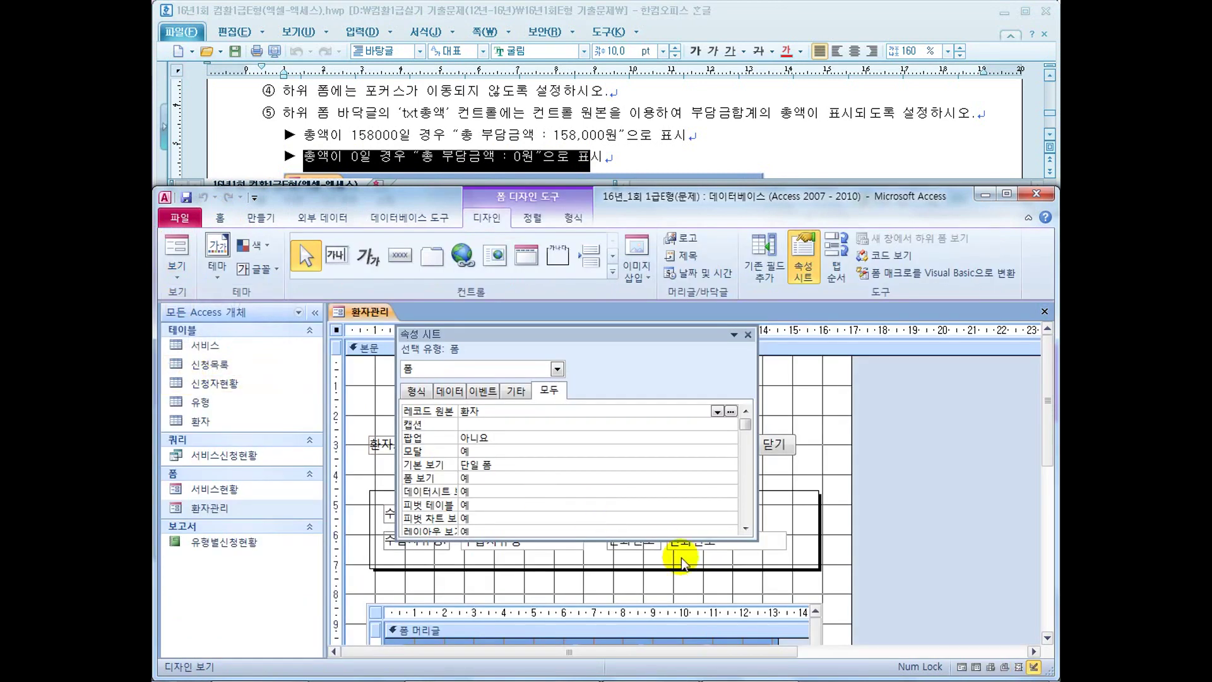
Select the txt총액 text box in the subform's footer to show its properties
{"action": "left_click_drag", "start_coordinate": [1048, 449], "coordinate": [1048, 523]}
{"action": "left_click", "coordinate": [730, 624]}
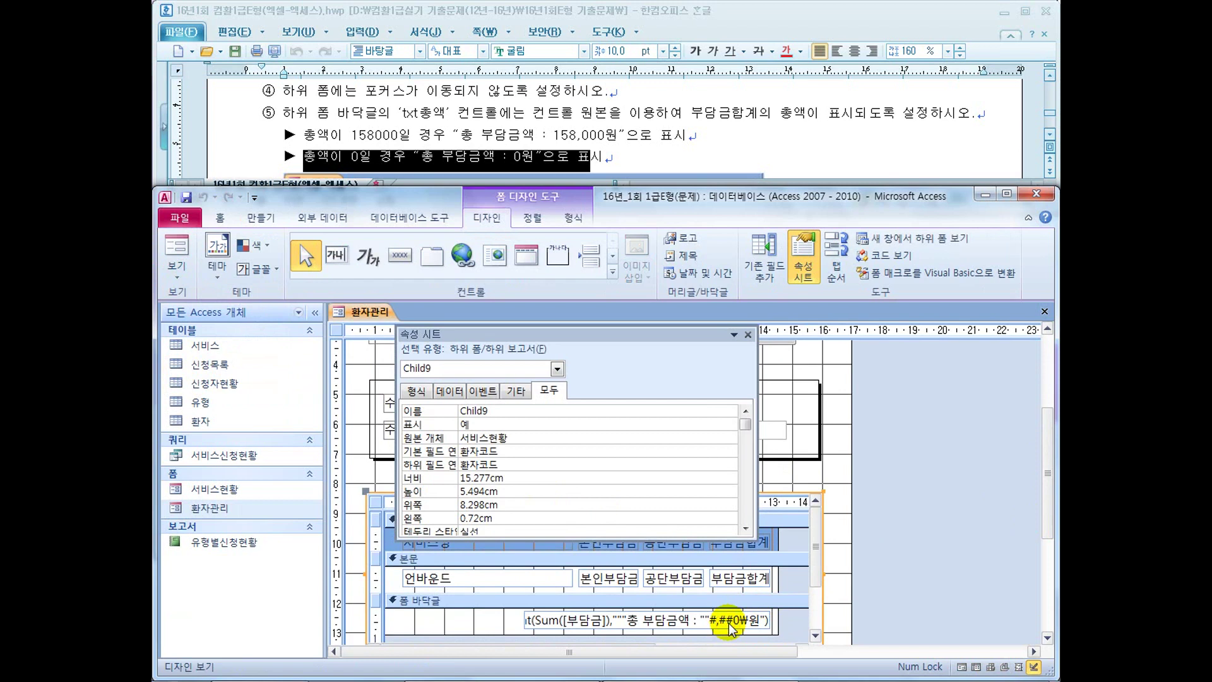
{"action": "left_click", "coordinate": [710, 619]}
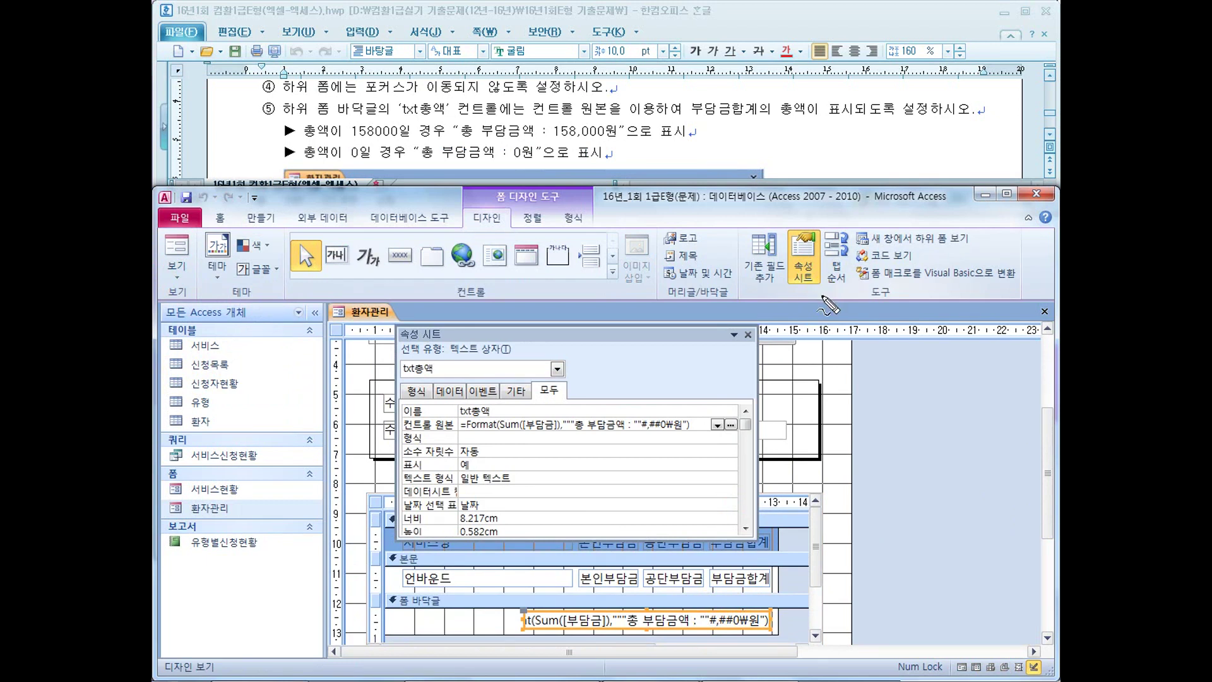
{"action": "left_click_drag", "start_coordinate": [514, 433], "coordinate": [561, 430]}
{"action": "mouse_move", "coordinate": [764, 595]}
{"action": "left_mouse_down"}
{"action": "mouse_move", "coordinate": [719, 589]}
{"action": "mouse_move", "coordinate": [760, 588]}
{"action": "mouse_move", "coordinate": [742, 599]}
{"action": "left_mouse_up"}
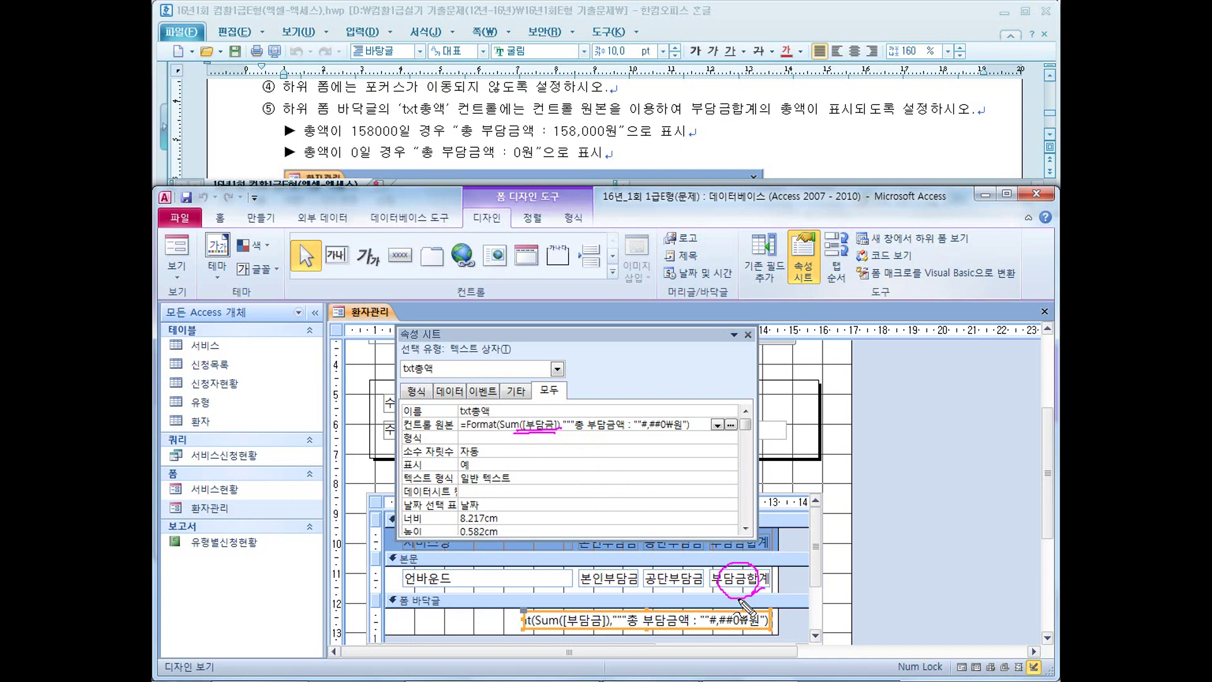
{"action": "mouse_move", "coordinate": [695, 116]}
{"action": "left_mouse_down"}
{"action": "mouse_move", "coordinate": [809, 100]}
{"action": "mouse_move", "coordinate": [794, 144]}
{"action": "mouse_move", "coordinate": [824, 142]}
{"action": "left_mouse_up"}
{"action": "left_click_drag", "start_coordinate": [745, 130], "coordinate": [694, 107]}
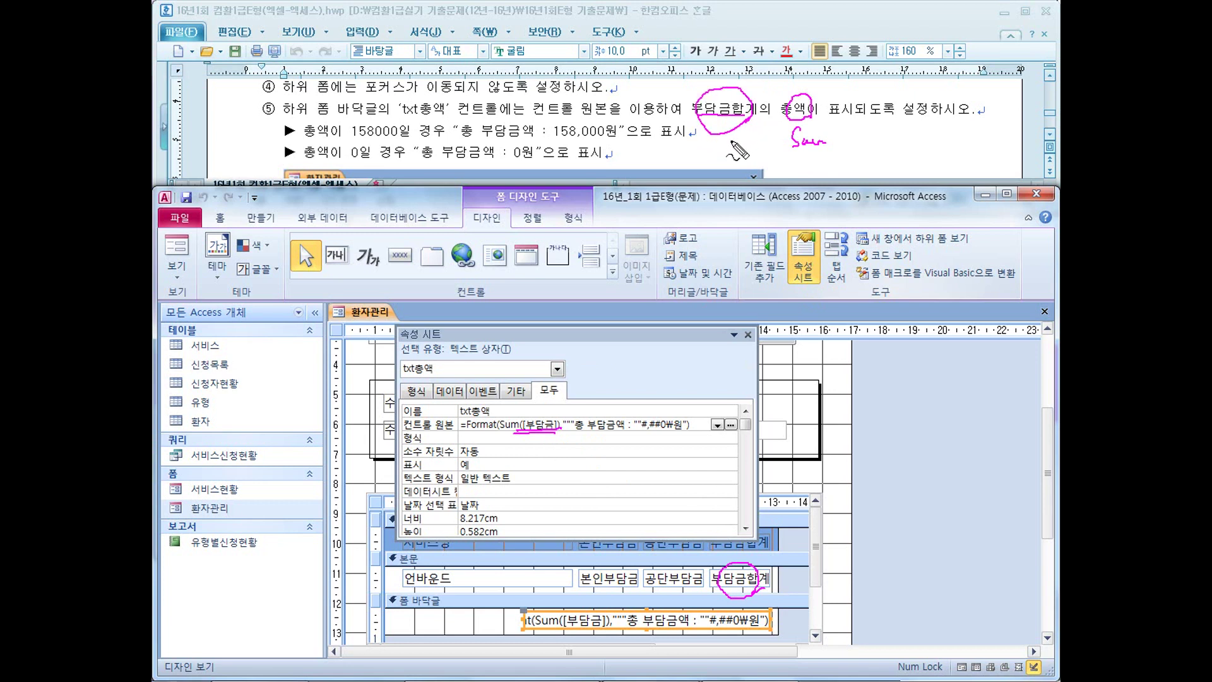
{"action": "left_click_drag", "start_coordinate": [516, 435], "coordinate": [556, 434]}
{"action": "mouse_move", "coordinate": [761, 588]}
{"action": "left_mouse_down"}
{"action": "mouse_move", "coordinate": [762, 574]}
{"action": "mouse_move", "coordinate": [736, 601]}
{"action": "left_mouse_up"}
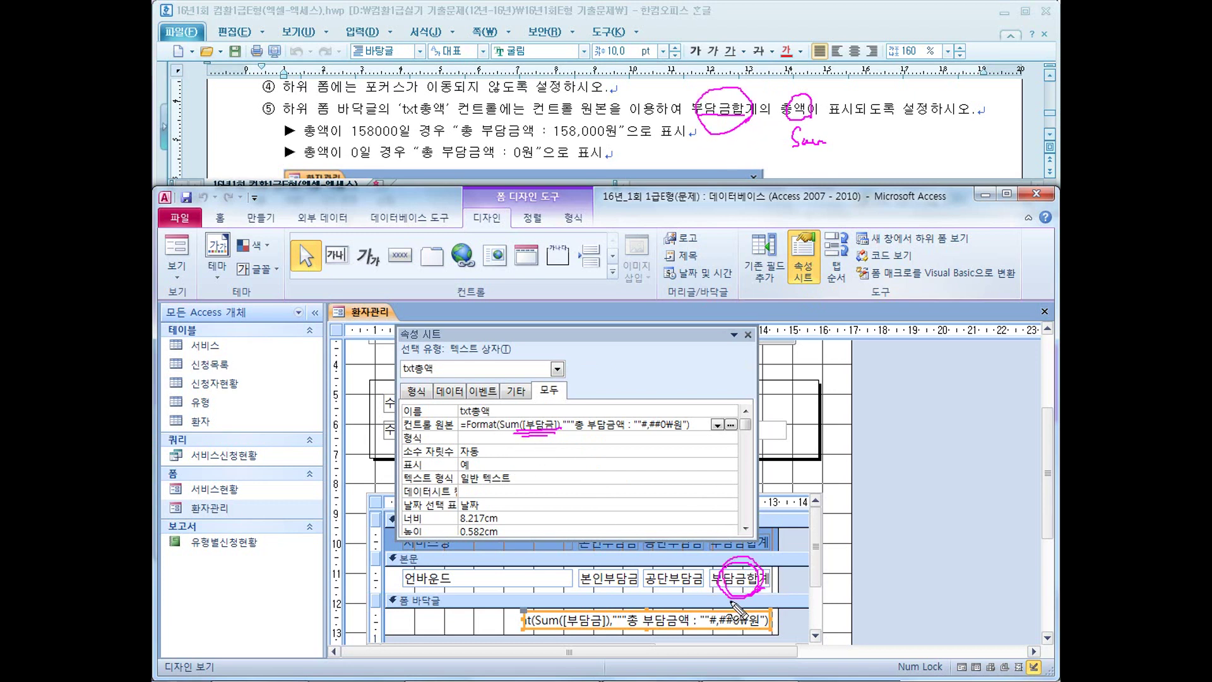
{"action": "key", "text": "Escape"}
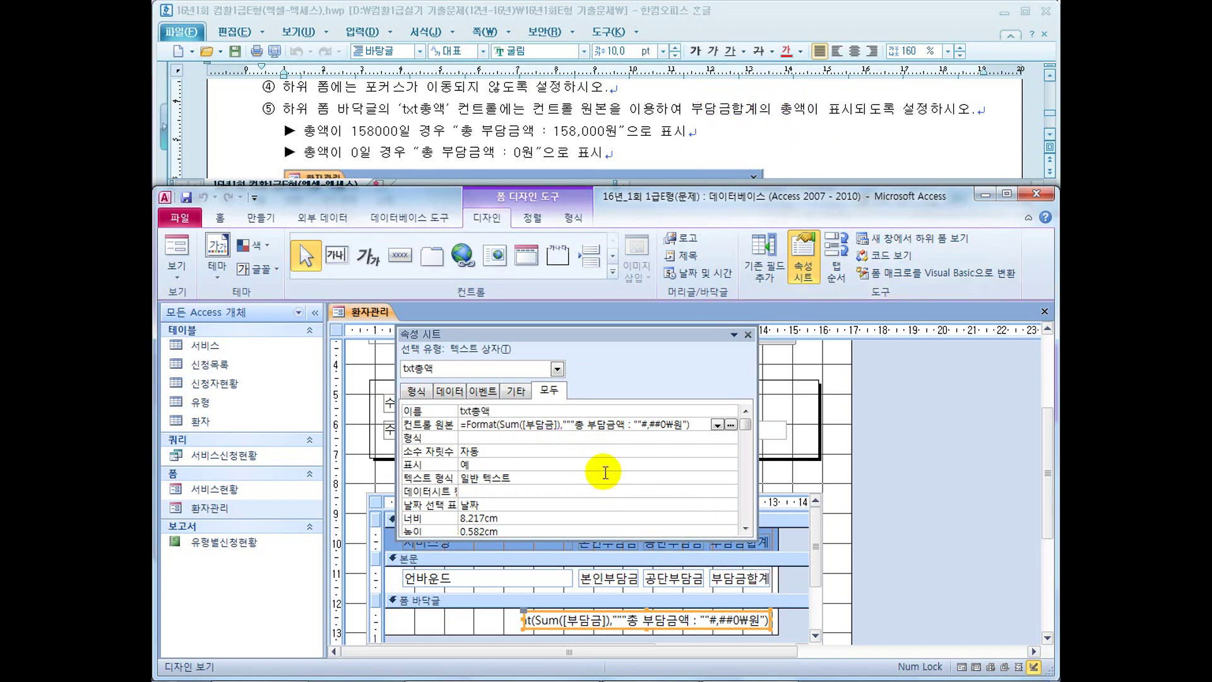
Correct the control source of txt총액 so that its Sum function totals the [부담금합계] field
{"action": "type", "text": "합계"}
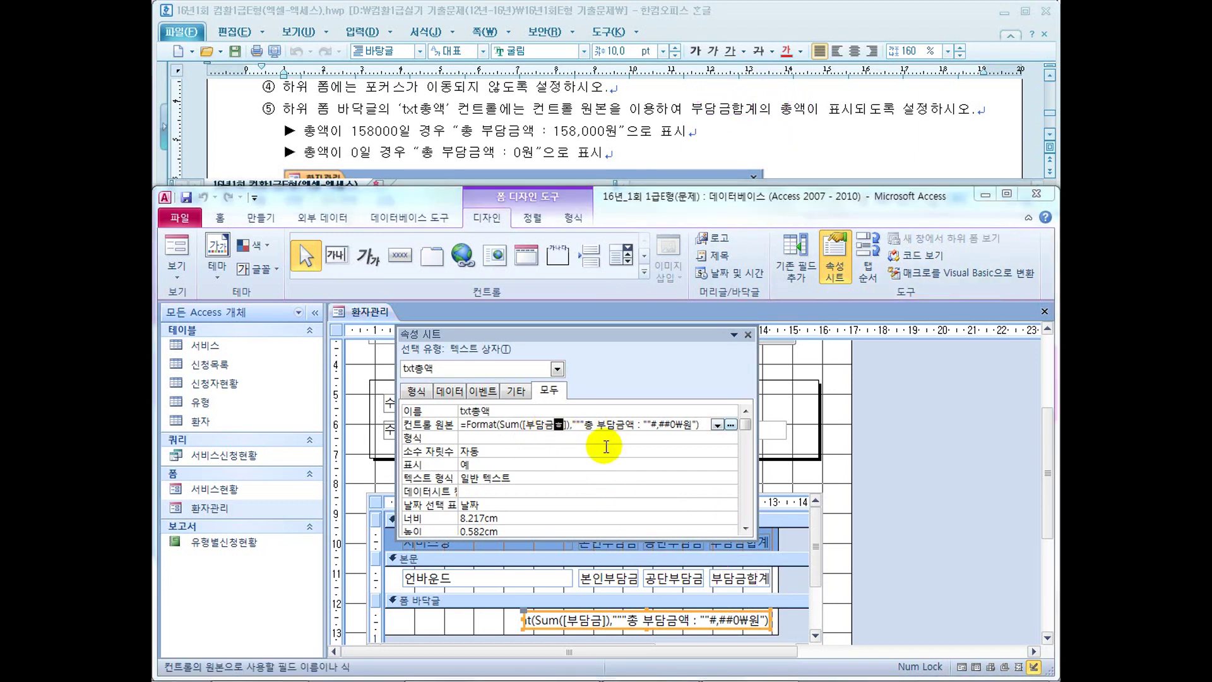
{"action": "key", "text": "Return"}
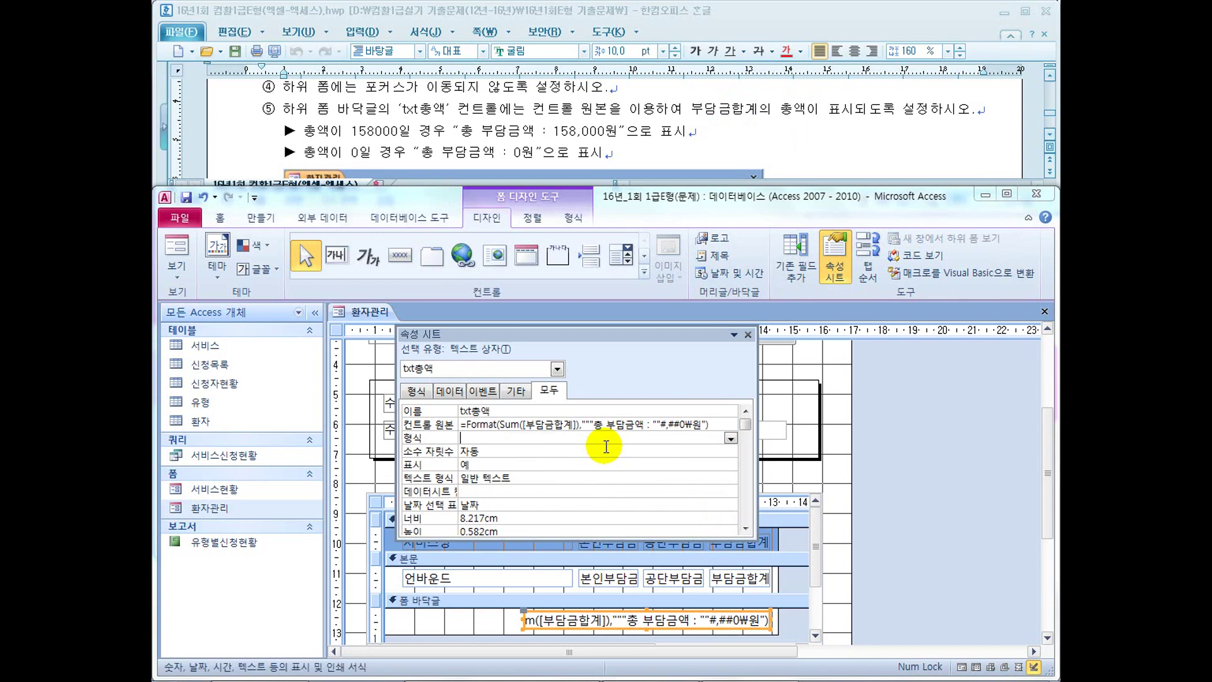
Display 환자관리 in Form view and compare the subform's total with the sample picture in the exam document
{"action": "left_click", "coordinate": [174, 249]}
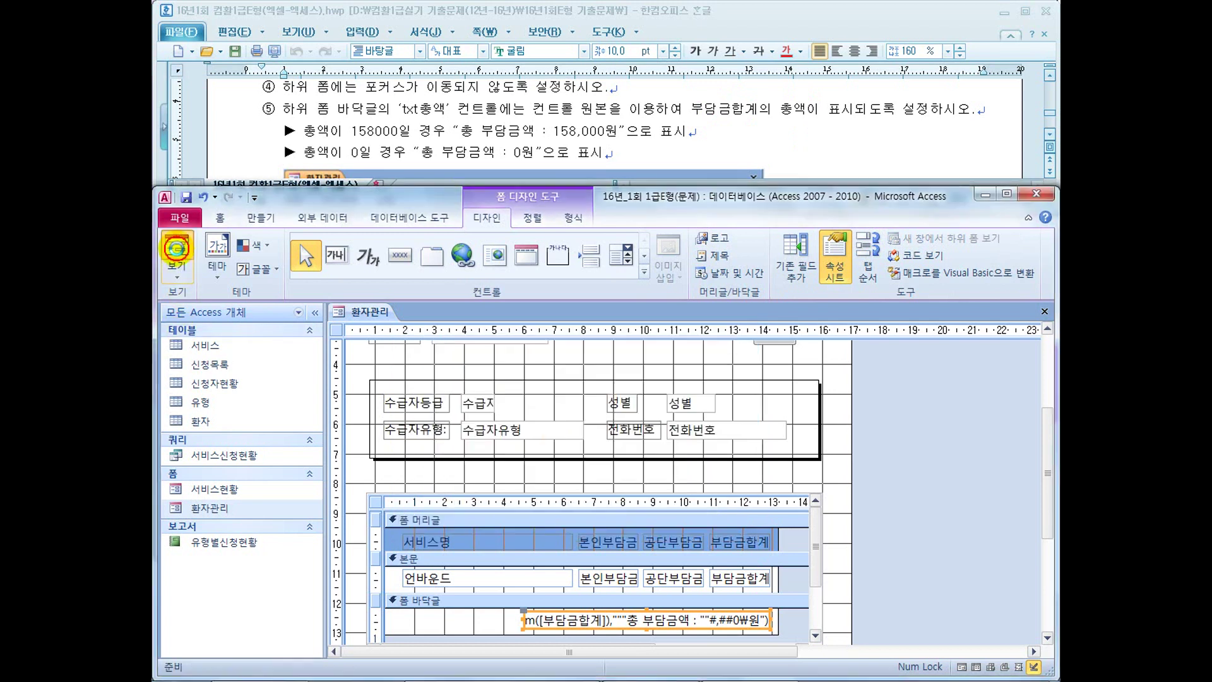
{"action": "scroll", "coordinate": [568, 567], "scroll_direction": "down", "scroll_amount": 3}
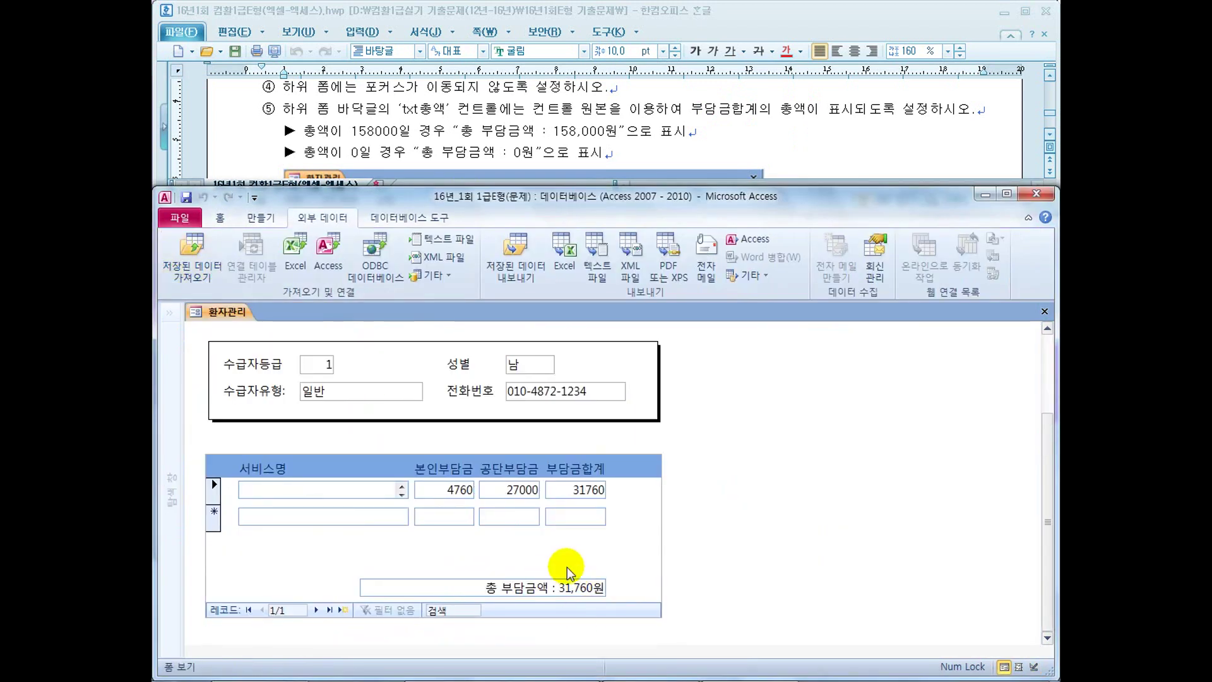
{"action": "left_click", "coordinate": [594, 153]}
{"action": "scroll", "coordinate": [590, 149], "scroll_direction": "down", "scroll_amount": 6}
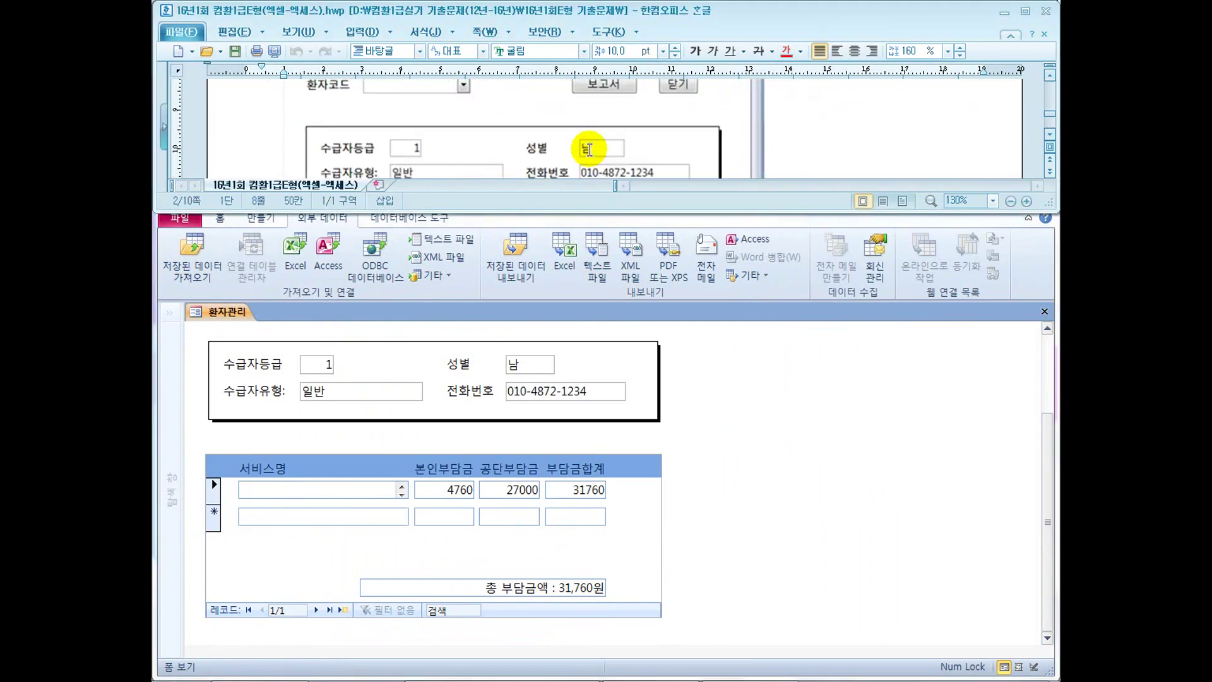
{"action": "scroll", "coordinate": [590, 149], "scroll_direction": "down", "scroll_amount": 4}
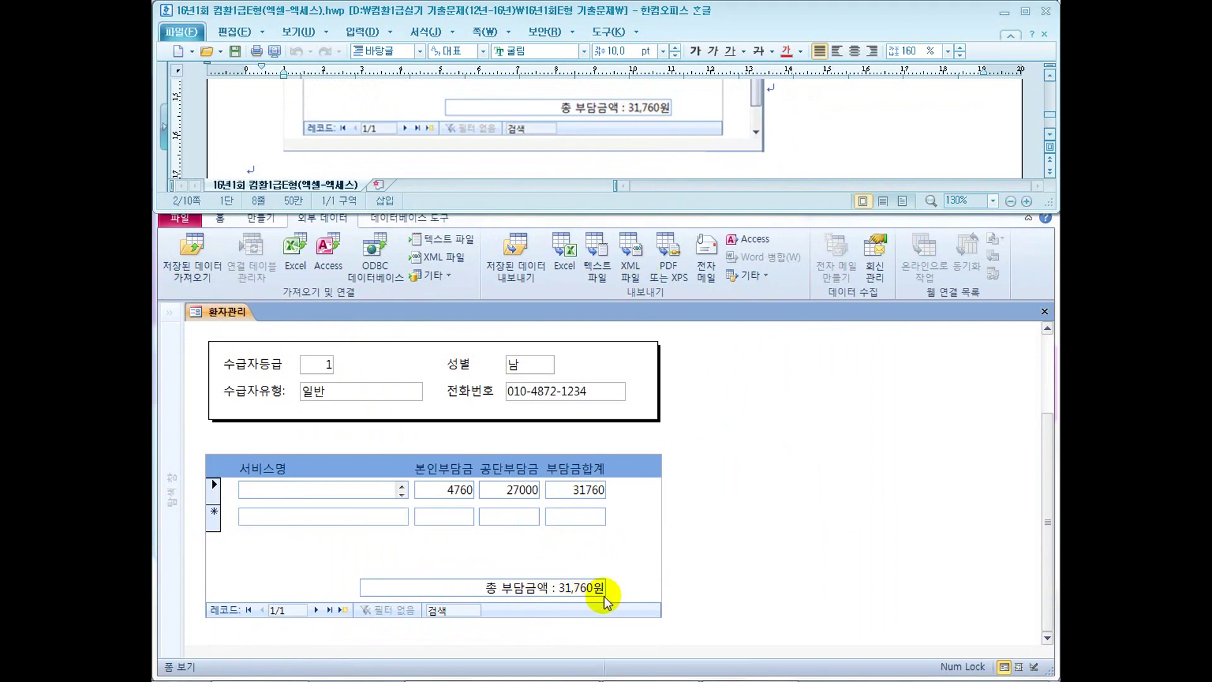
Return the 환자관리 form to Design view and select the txt총액 text box in the subform's footer
{"action": "left_click", "coordinate": [486, 218]}
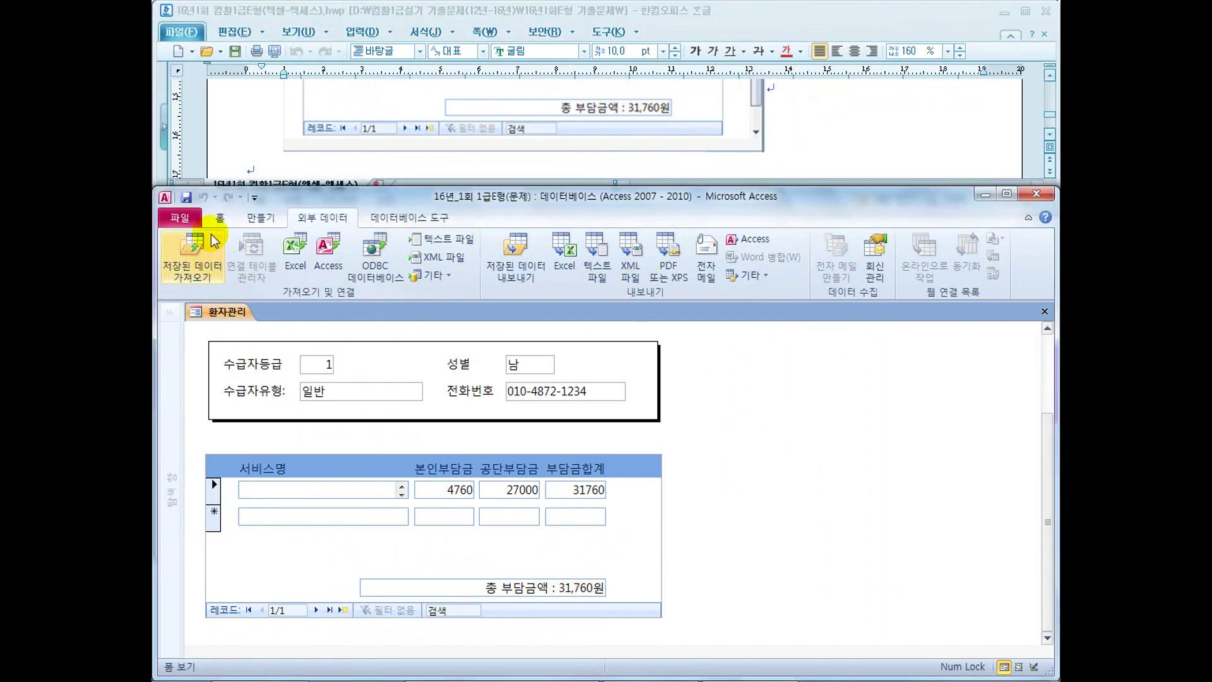
{"action": "left_click", "coordinate": [219, 218]}
{"action": "left_click", "coordinate": [177, 268]}
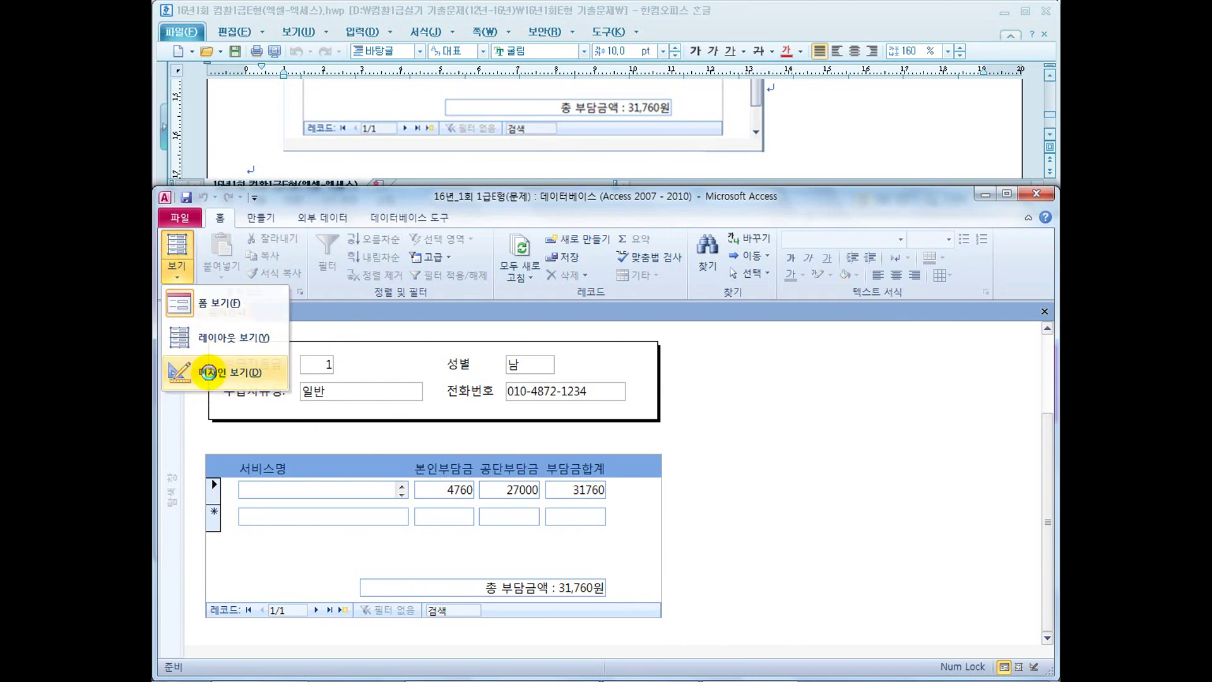
{"action": "left_click", "coordinate": [208, 373]}
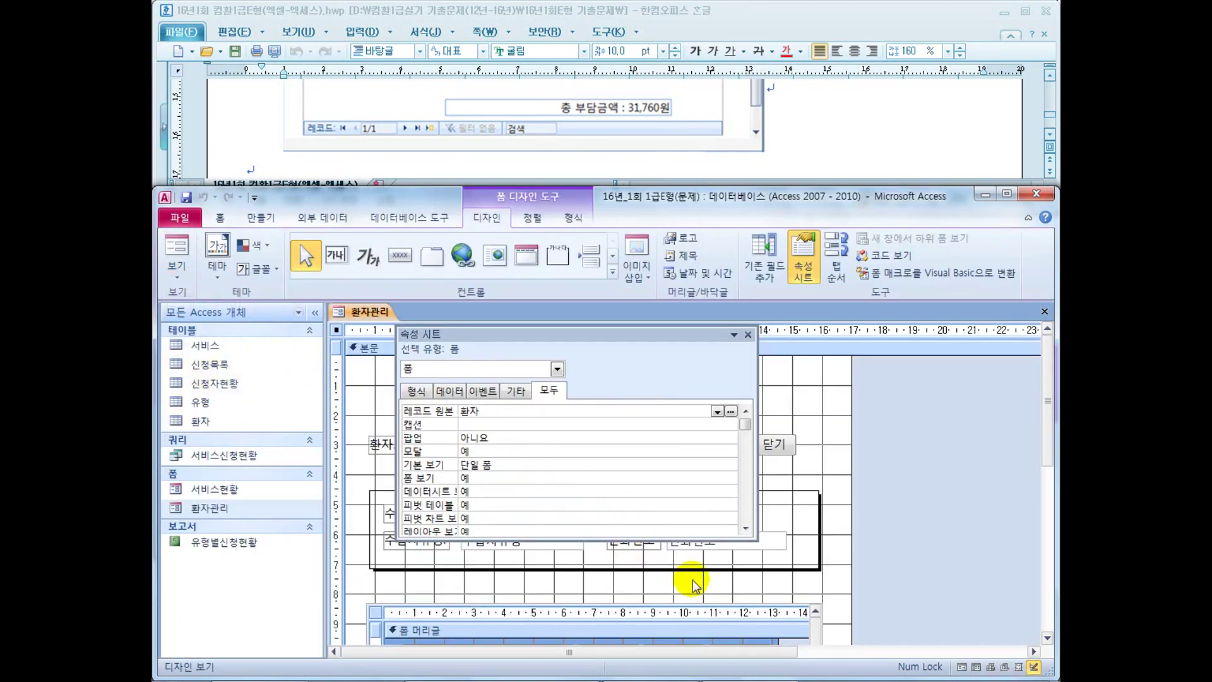
{"action": "left_click_drag", "start_coordinate": [1046, 400], "coordinate": [1046, 491]}
{"action": "left_click", "coordinate": [682, 597]}
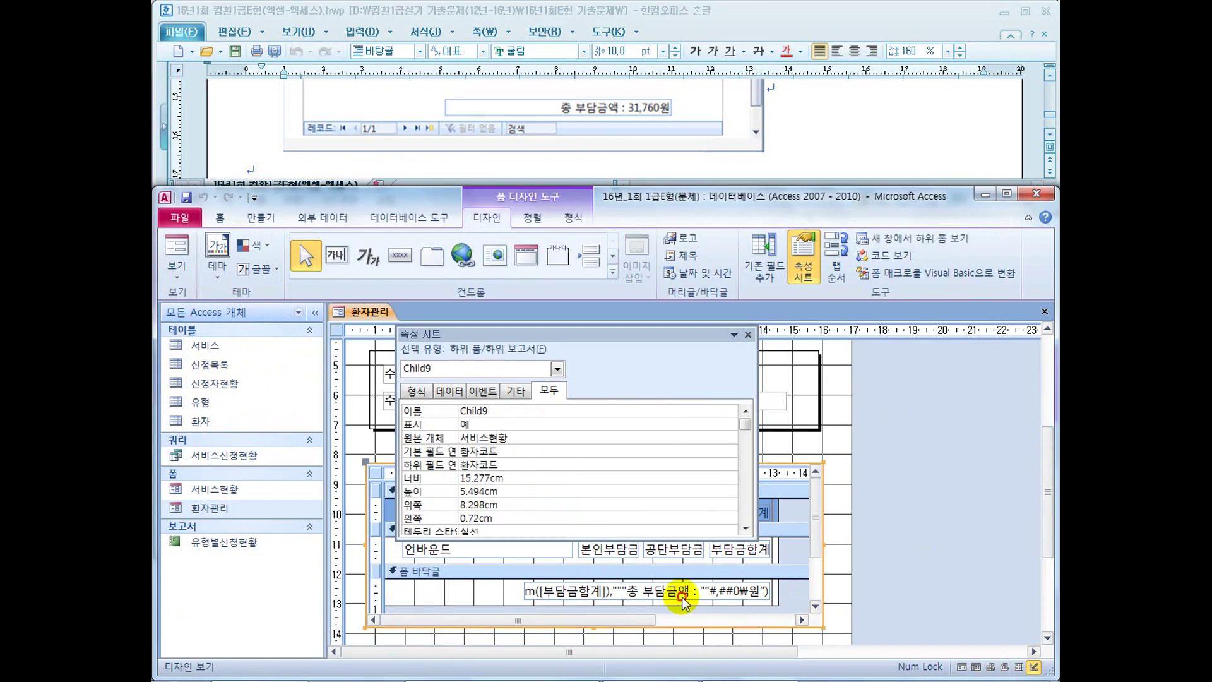
{"action": "left_click", "coordinate": [682, 596]}
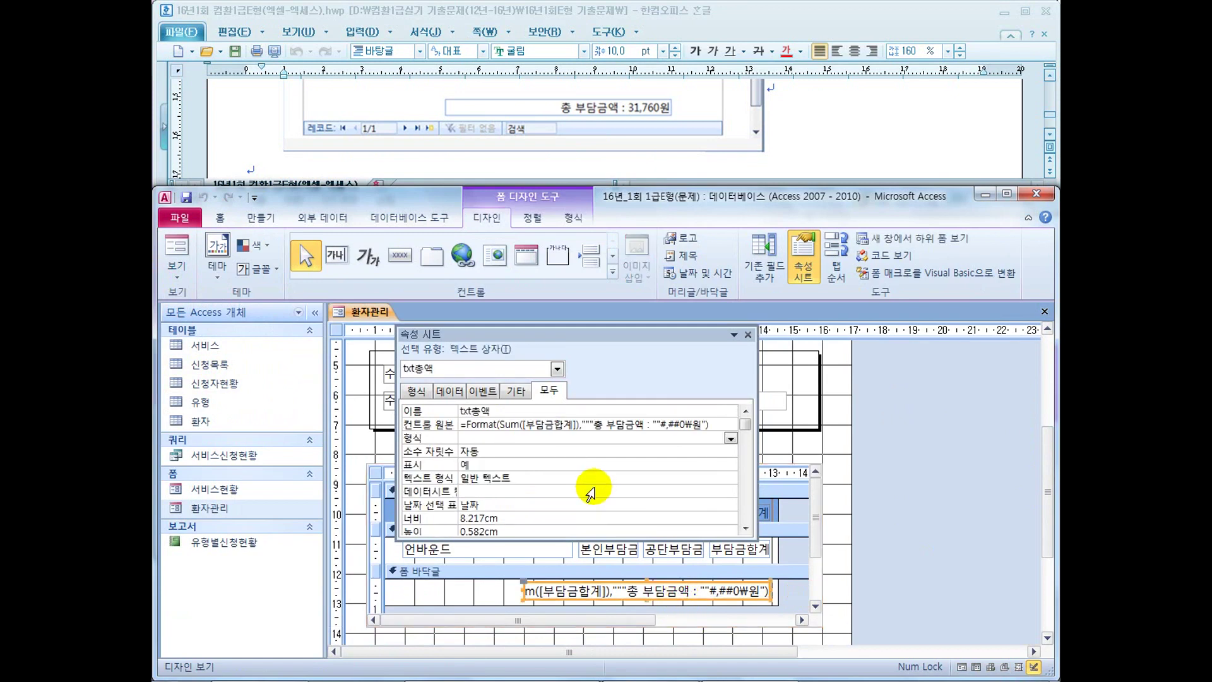
Find task 2 in the exam document and read which subform control it concerns
{"action": "left_click", "coordinate": [801, 129]}
{"action": "scroll", "coordinate": [801, 130], "scroll_direction": "up", "scroll_amount": 5}
{"action": "scroll", "coordinate": [801, 131], "scroll_direction": "up", "scroll_amount": 5}
{"action": "scroll", "coordinate": [800, 131], "scroll_direction": "down", "scroll_amount": 10}
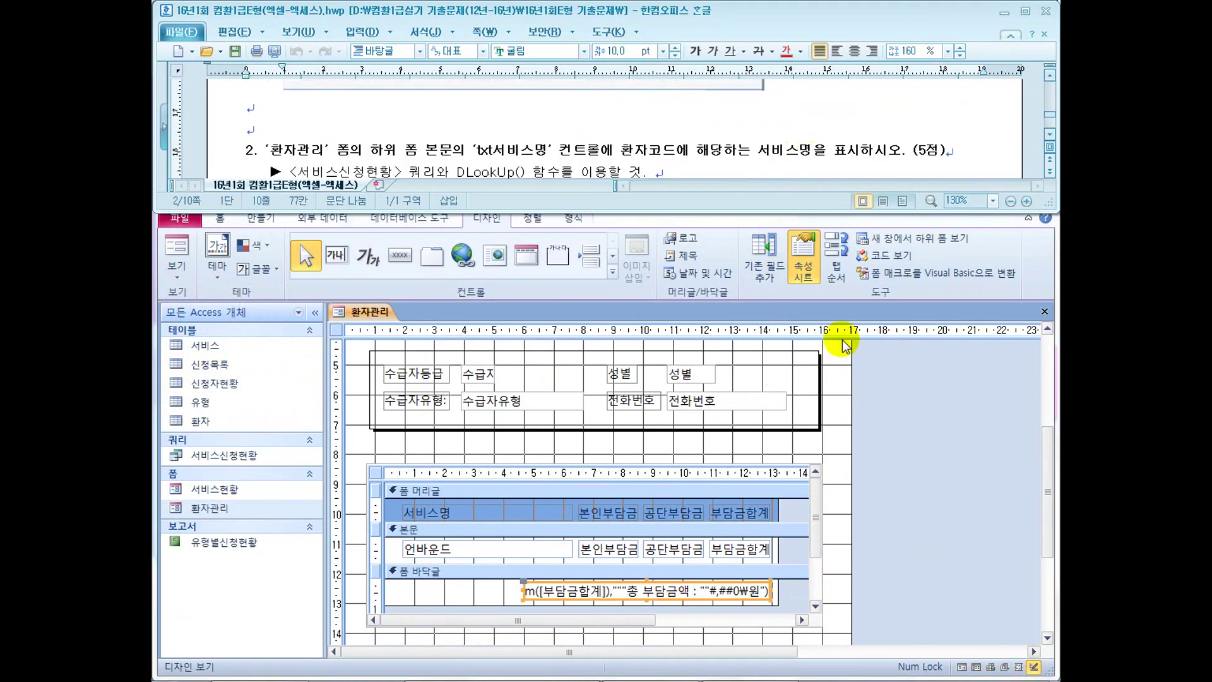
{"action": "left_click", "coordinate": [361, 150]}
{"action": "scroll", "coordinate": [357, 151], "scroll_direction": "down", "scroll_amount": 1}
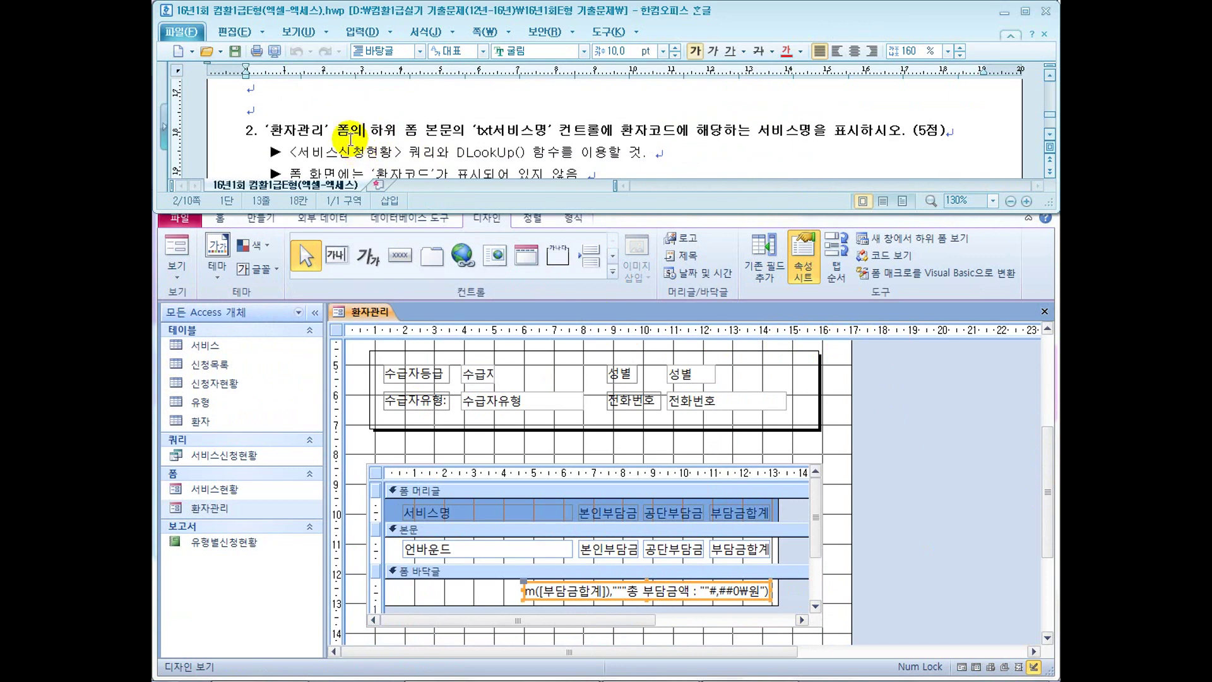
{"action": "left_click_drag", "start_coordinate": [337, 130], "coordinate": [463, 131]}
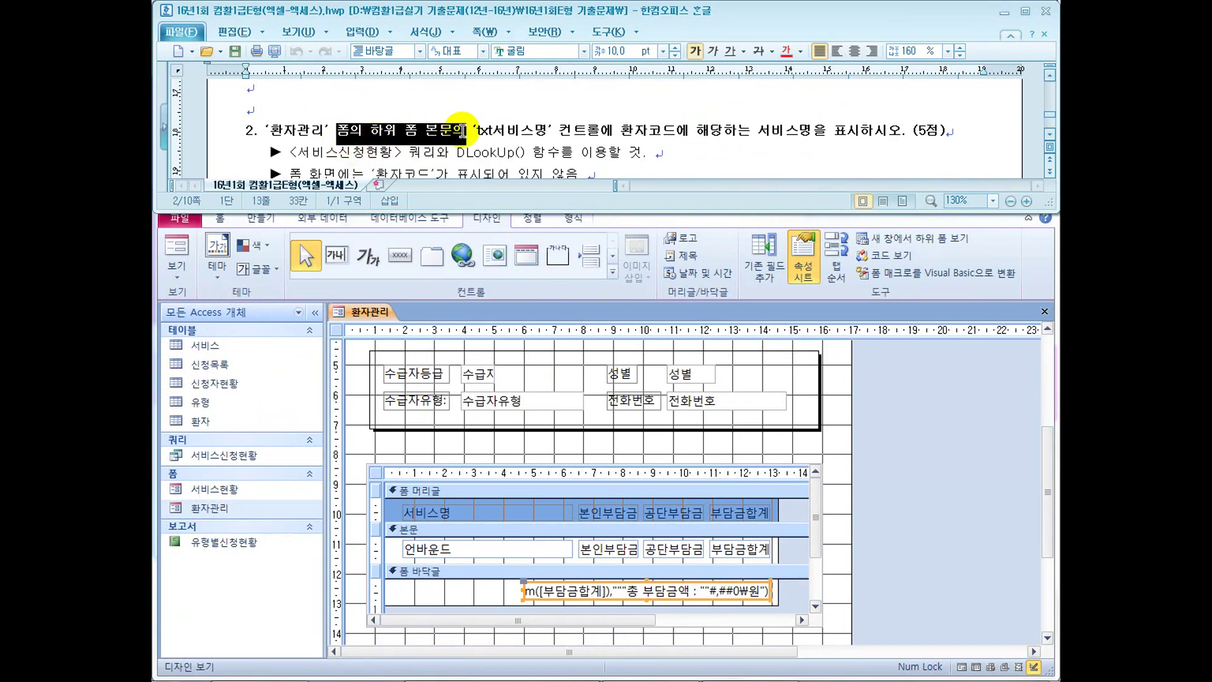
Select the txt서비스명 text box in the subform's detail section and open its control source for editing
{"action": "double_click", "coordinate": [457, 549]}
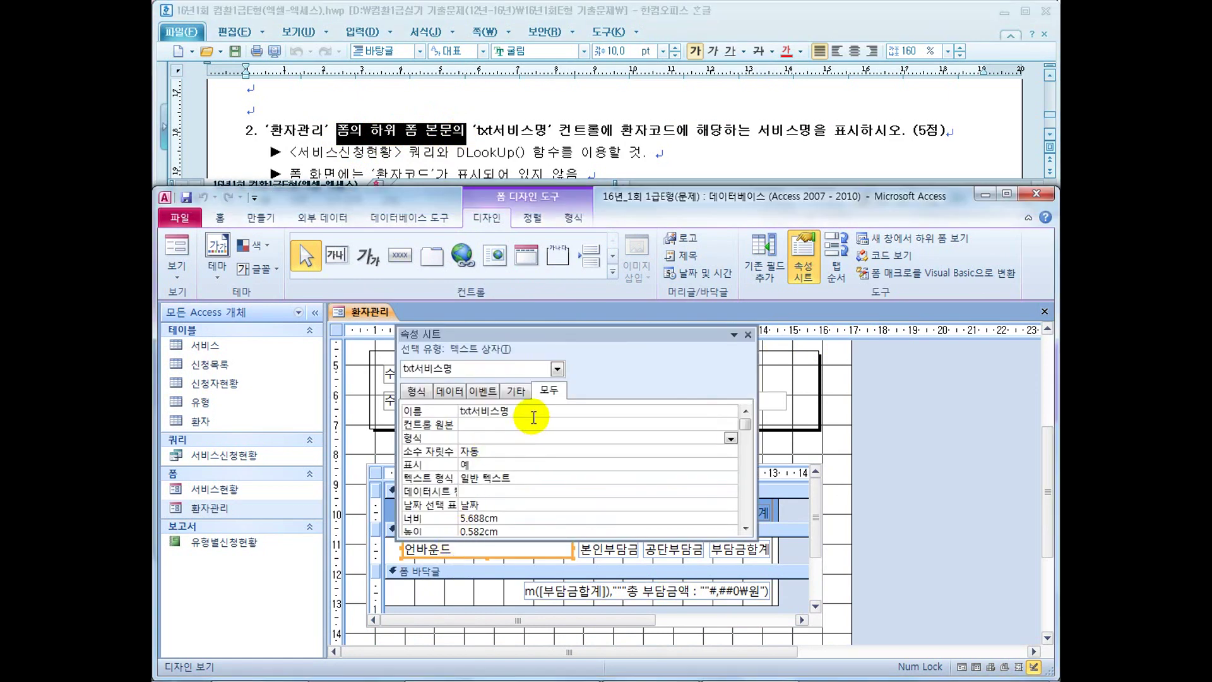
{"action": "left_click", "coordinate": [485, 424]}
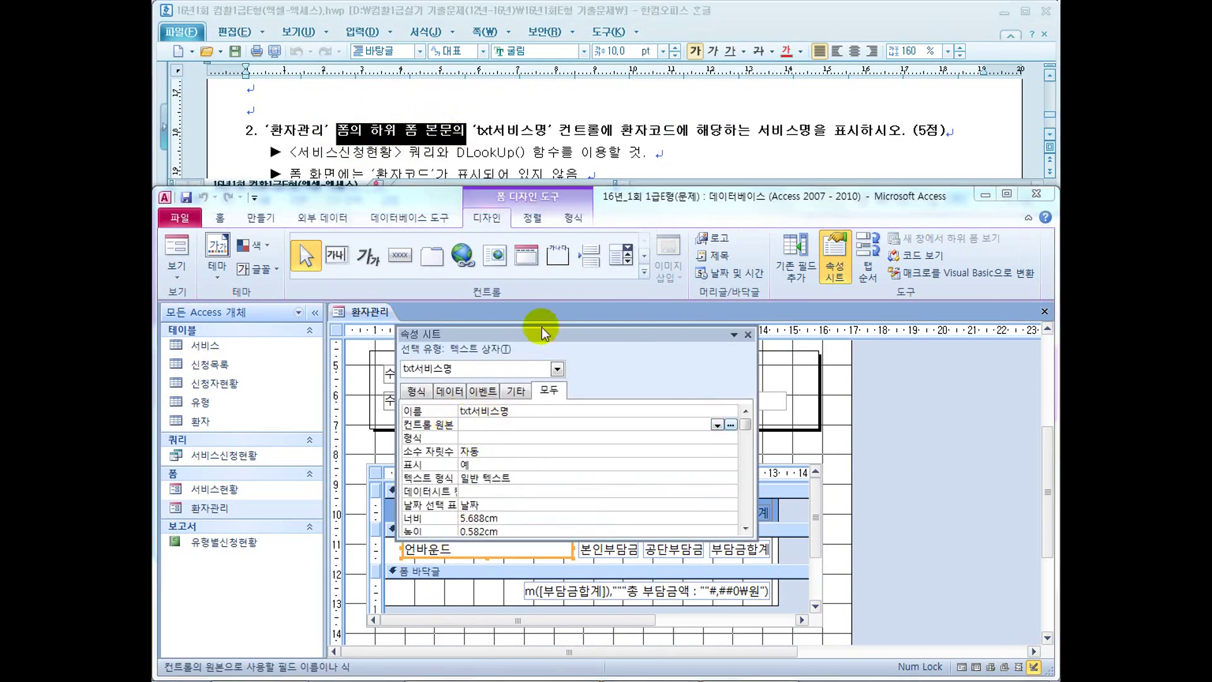
Read the 환자코드 condition and the remaining DLookUp instructions of task 2 in the exam document
{"action": "left_click_drag", "start_coordinate": [573, 129], "coordinate": [729, 140]}
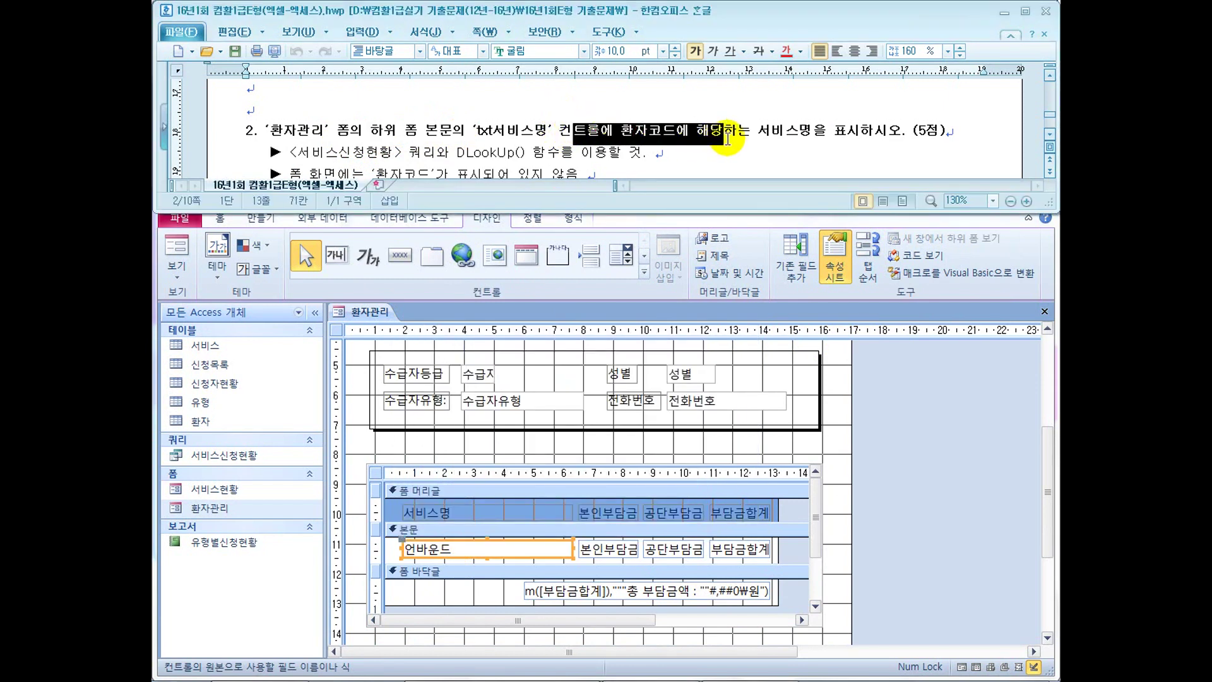
{"action": "left_click_drag", "start_coordinate": [729, 139], "coordinate": [728, 141]}
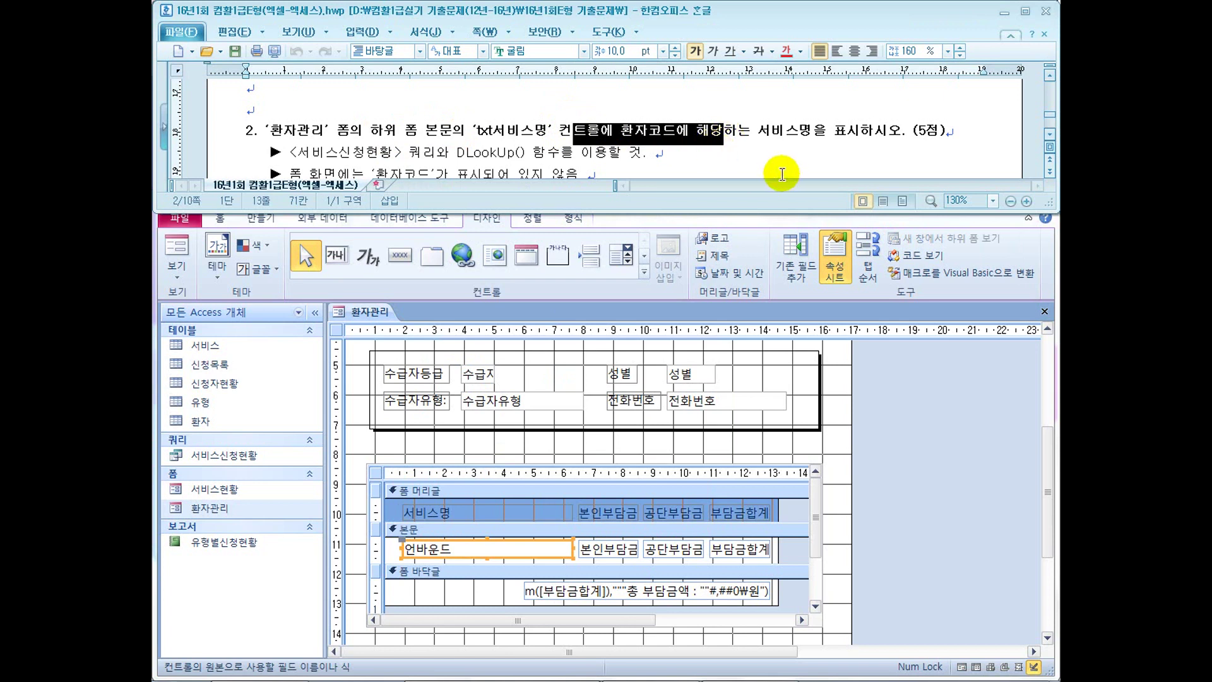
{"action": "left_click", "coordinate": [1051, 136]}
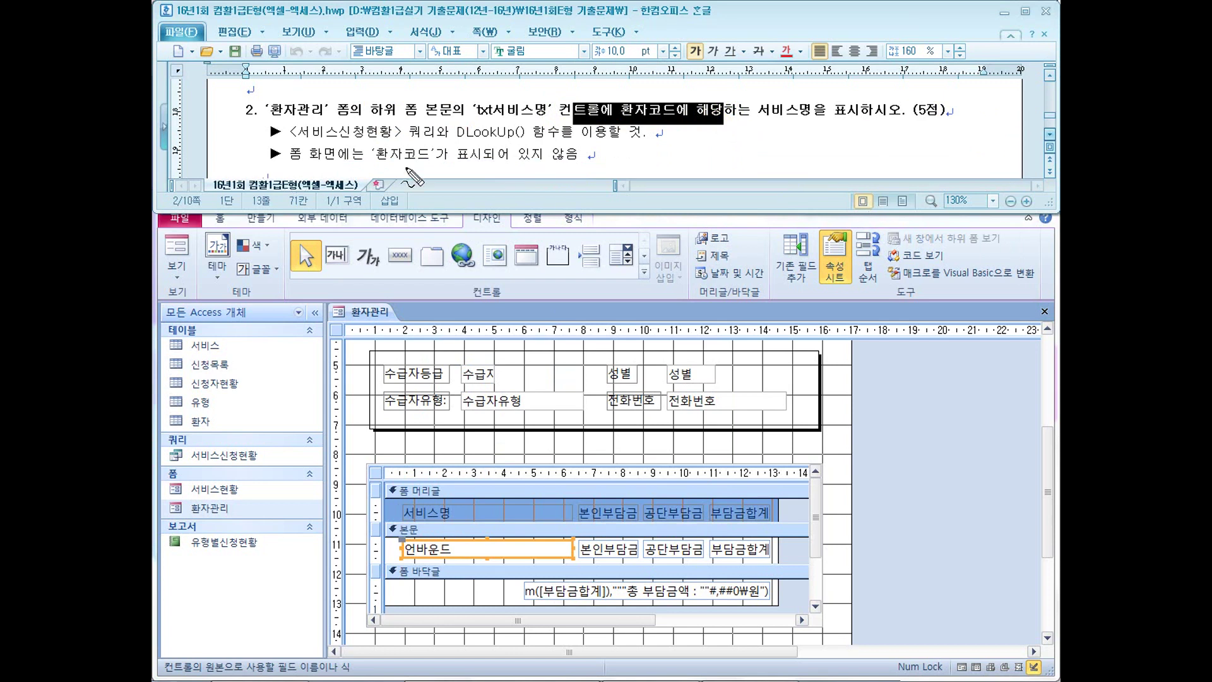
{"action": "left_click_drag", "start_coordinate": [456, 138], "coordinate": [520, 142]}
{"action": "mouse_move", "coordinate": [637, 170]}
{"action": "left_mouse_down"}
{"action": "mouse_move", "coordinate": [648, 155]}
{"action": "mouse_move", "coordinate": [655, 172]}
{"action": "mouse_move", "coordinate": [720, 170]}
{"action": "mouse_move", "coordinate": [705, 155]}
{"action": "mouse_move", "coordinate": [736, 149]}
{"action": "mouse_move", "coordinate": [799, 171]}
{"action": "mouse_move", "coordinate": [874, 148]}
{"action": "mouse_move", "coordinate": [933, 155]}
{"action": "mouse_move", "coordinate": [926, 216]}
{"action": "left_mouse_up"}
{"action": "left_click_drag", "start_coordinate": [734, 175], "coordinate": [763, 180]}
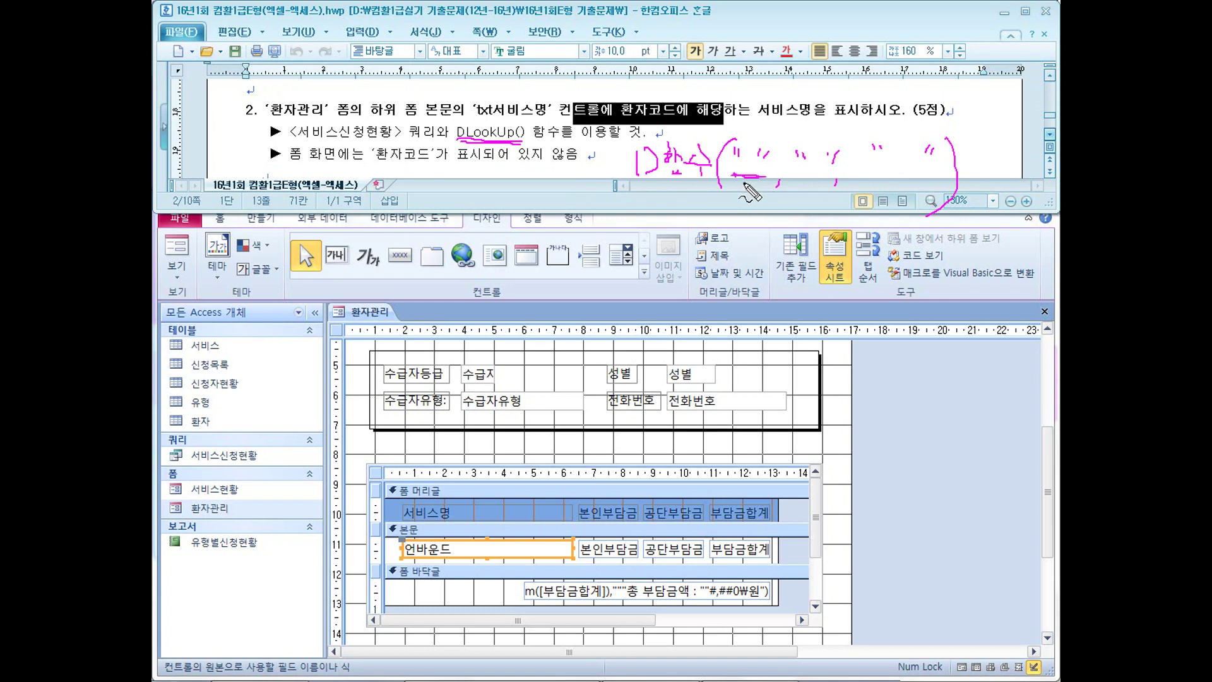
{"action": "left_click_drag", "start_coordinate": [757, 122], "coordinate": [812, 126]}
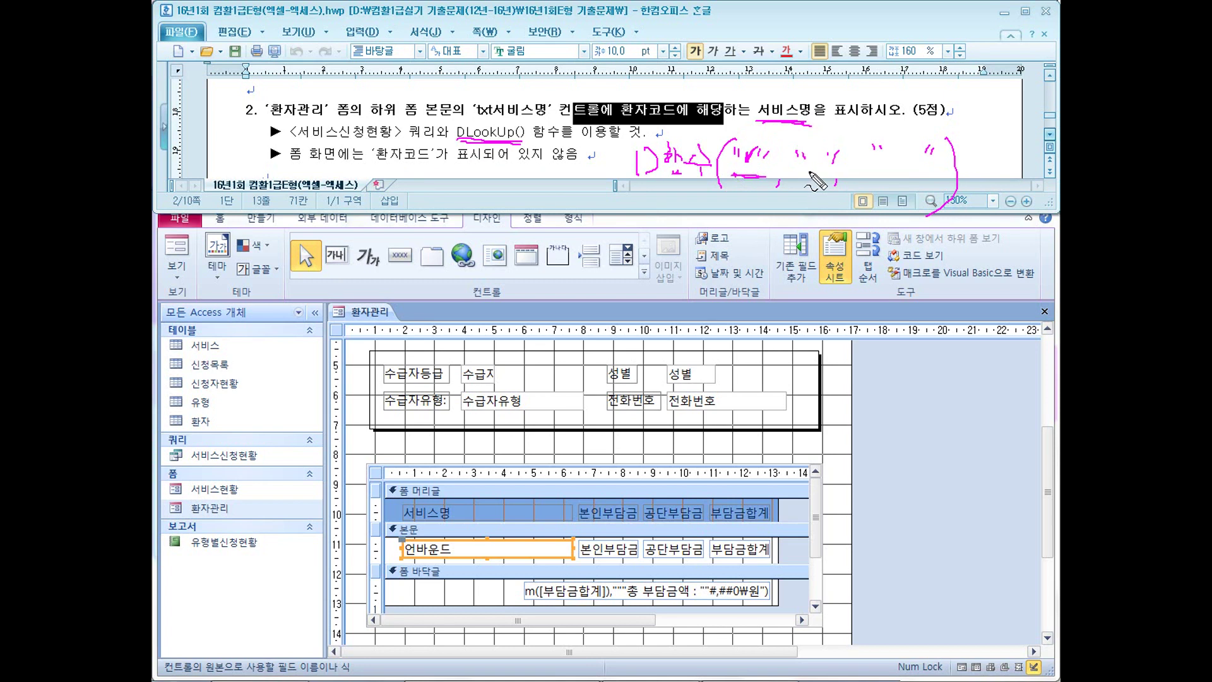
{"action": "left_click_drag", "start_coordinate": [818, 171], "coordinate": [835, 130]}
{"action": "left_click_drag", "start_coordinate": [292, 144], "coordinate": [396, 146]}
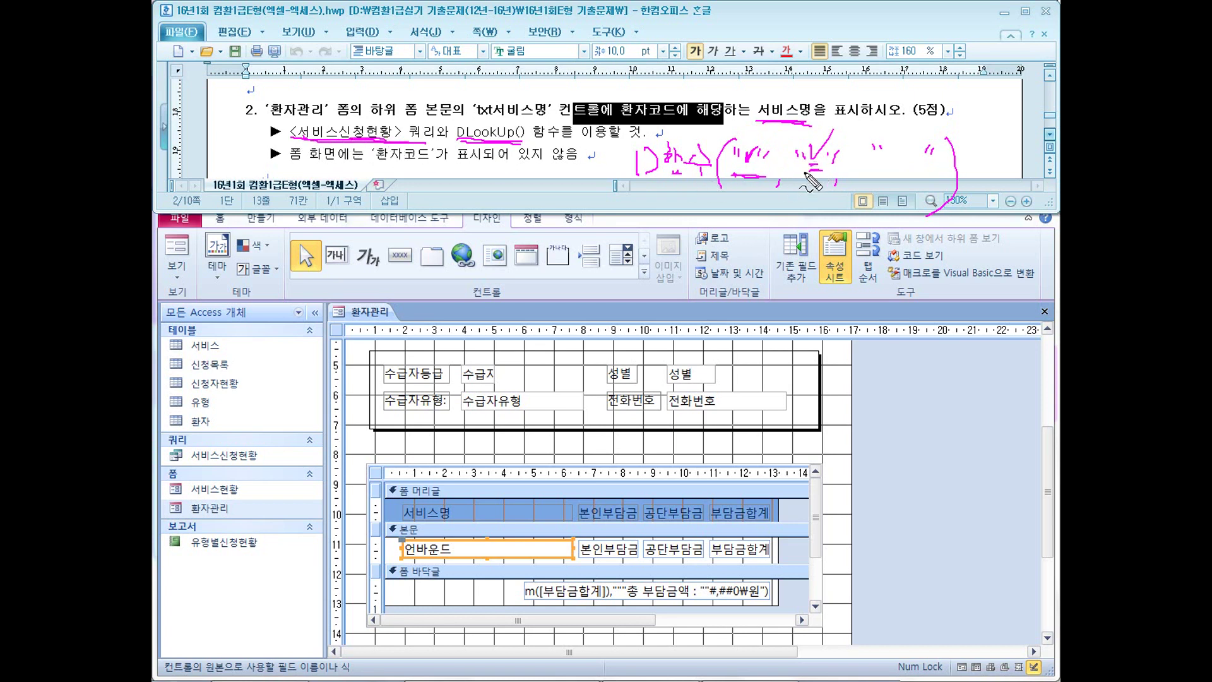
{"action": "left_click_drag", "start_coordinate": [887, 162], "coordinate": [909, 161]}
{"action": "left_click_drag", "start_coordinate": [476, 116], "coordinate": [555, 119]}
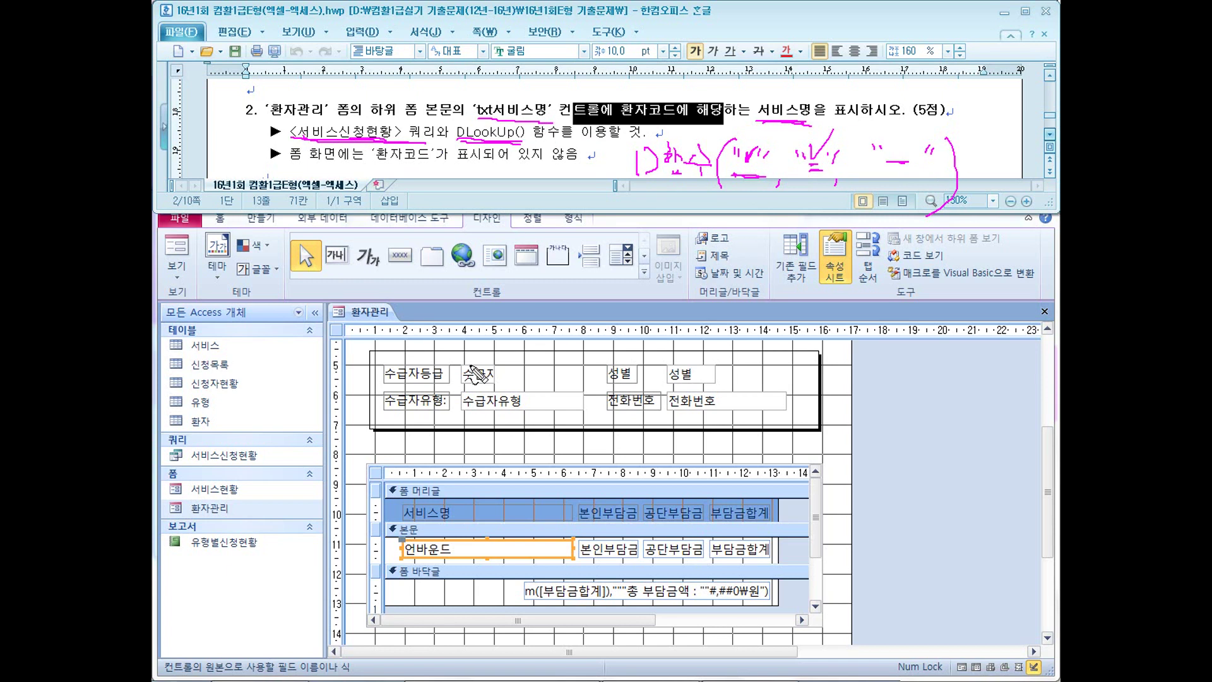
{"action": "mouse_move", "coordinate": [467, 537]}
{"action": "left_mouse_down"}
{"action": "mouse_move", "coordinate": [442, 571]}
{"action": "mouse_move", "coordinate": [468, 571]}
{"action": "left_mouse_up"}
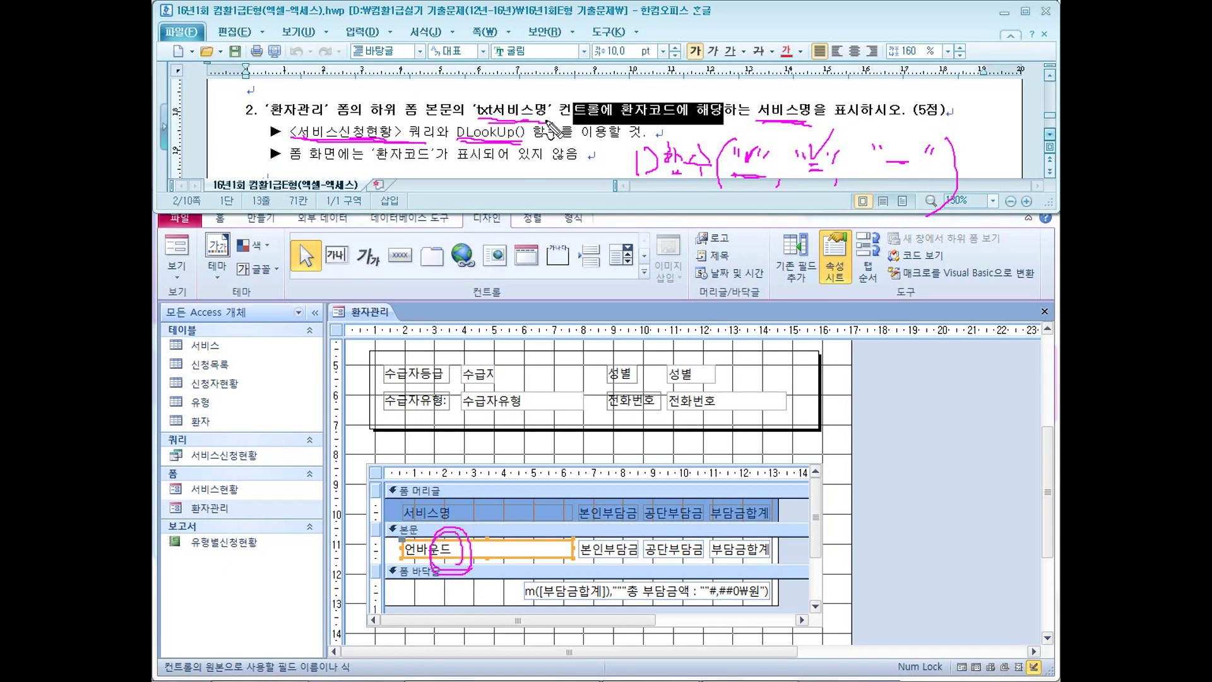
{"action": "left_click_drag", "start_coordinate": [789, 130], "coordinate": [810, 127]}
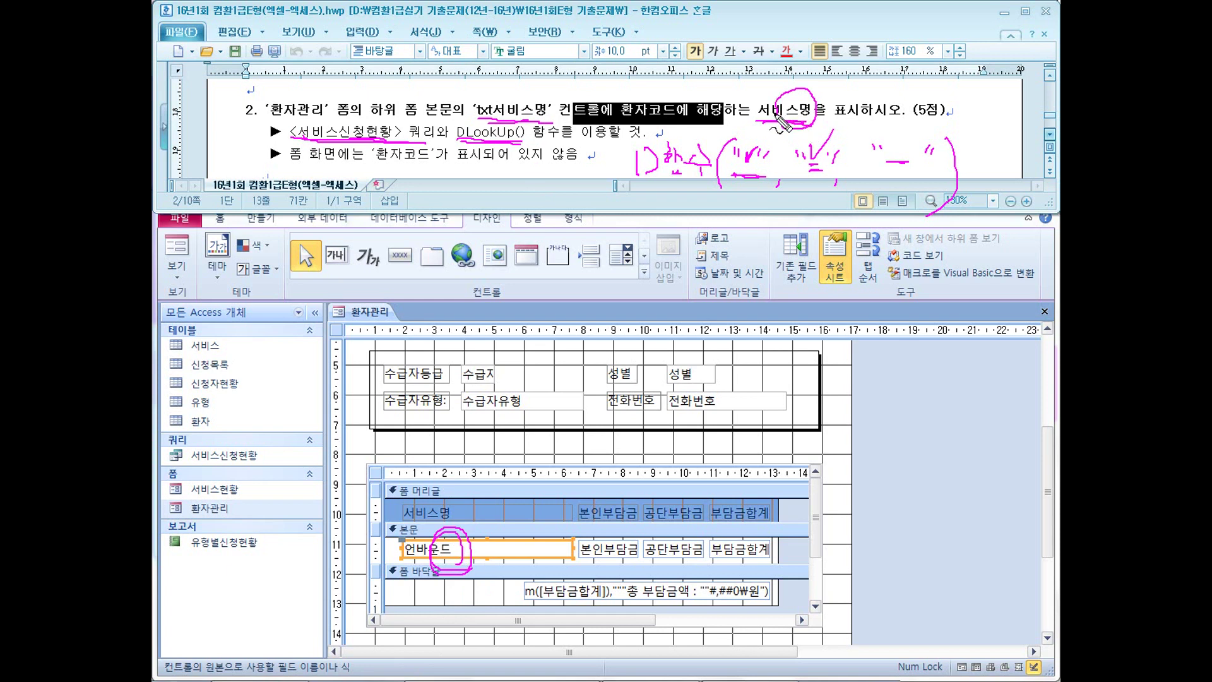
{"action": "left_click_drag", "start_coordinate": [621, 120], "coordinate": [714, 122]}
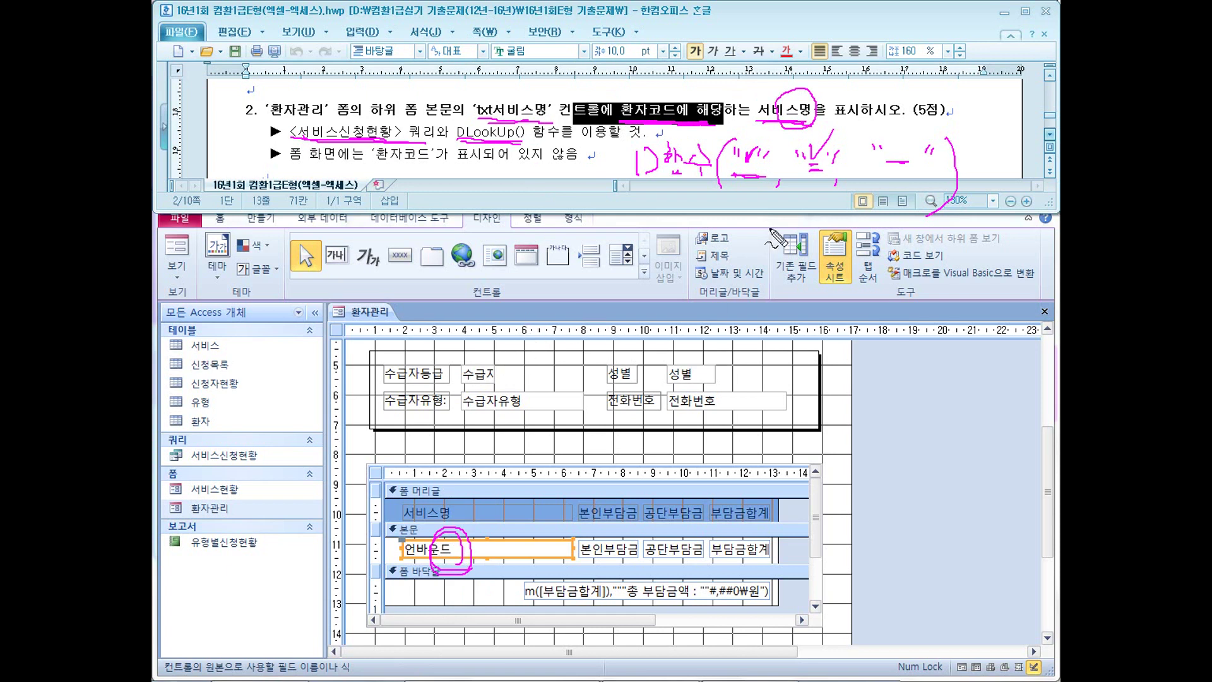
{"action": "mouse_move", "coordinate": [845, 356]}
{"action": "left_mouse_down"}
{"action": "mouse_move", "coordinate": [875, 382]}
{"action": "mouse_move", "coordinate": [900, 381]}
{"action": "mouse_move", "coordinate": [890, 389]}
{"action": "mouse_move", "coordinate": [967, 378]}
{"action": "mouse_move", "coordinate": [1040, 387]}
{"action": "left_mouse_up"}
{"action": "left_click_drag", "start_coordinate": [858, 401], "coordinate": [1050, 402]}
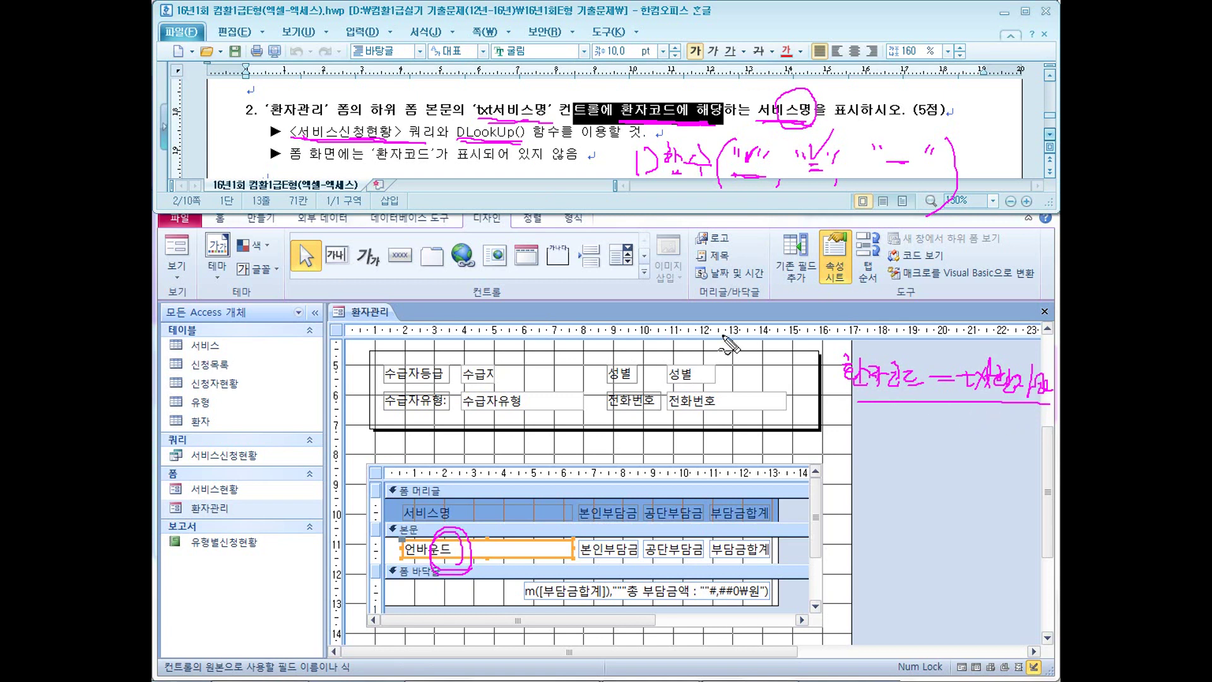
{"action": "left_click_drag", "start_coordinate": [290, 160], "coordinate": [549, 179]}
{"action": "mouse_move", "coordinate": [584, 492]}
{"action": "left_mouse_down"}
{"action": "mouse_move", "coordinate": [552, 370]}
{"action": "mouse_move", "coordinate": [559, 488]}
{"action": "left_mouse_up"}
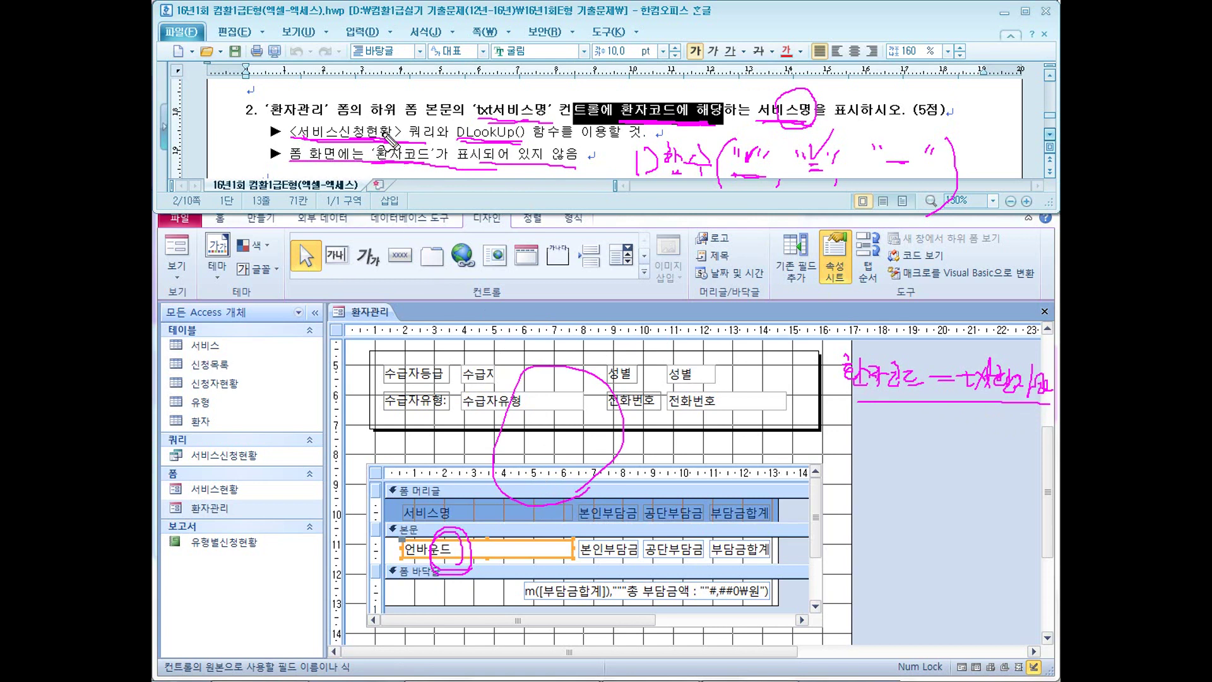
{"action": "key", "text": "Escape"}
Select the txt서비스명 text box in the subform's detail section and view the fields available for its control source
{"action": "left_click", "coordinate": [450, 556]}
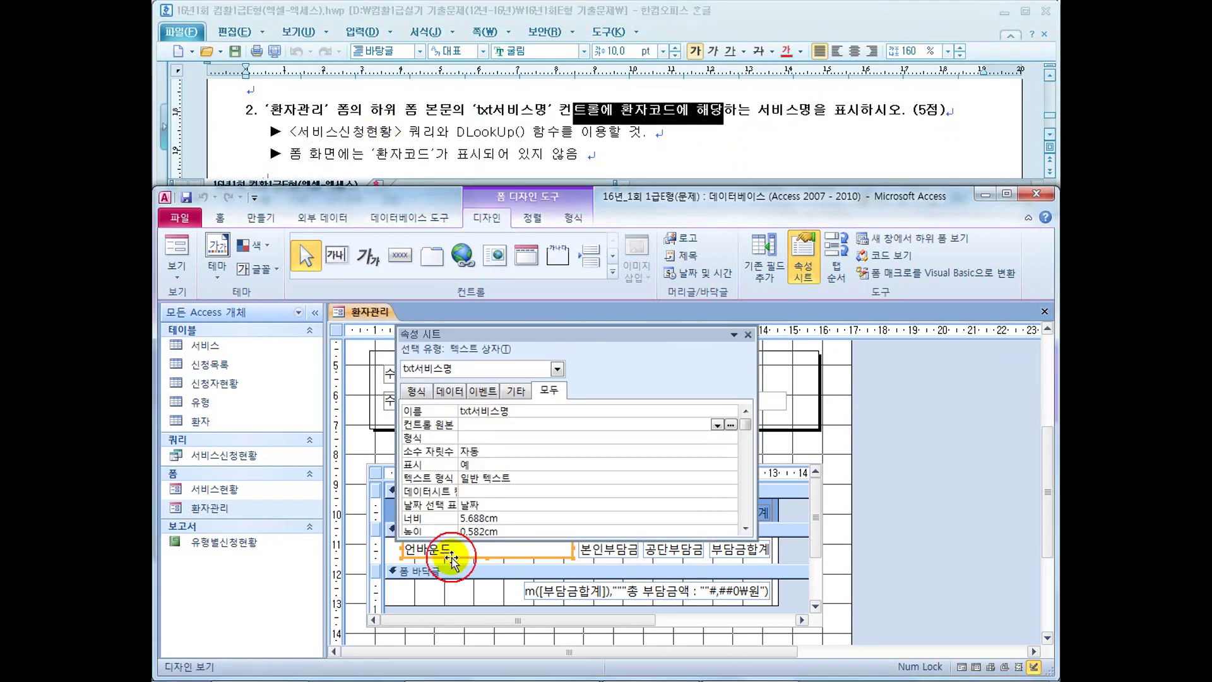
{"action": "left_click", "coordinate": [511, 411]}
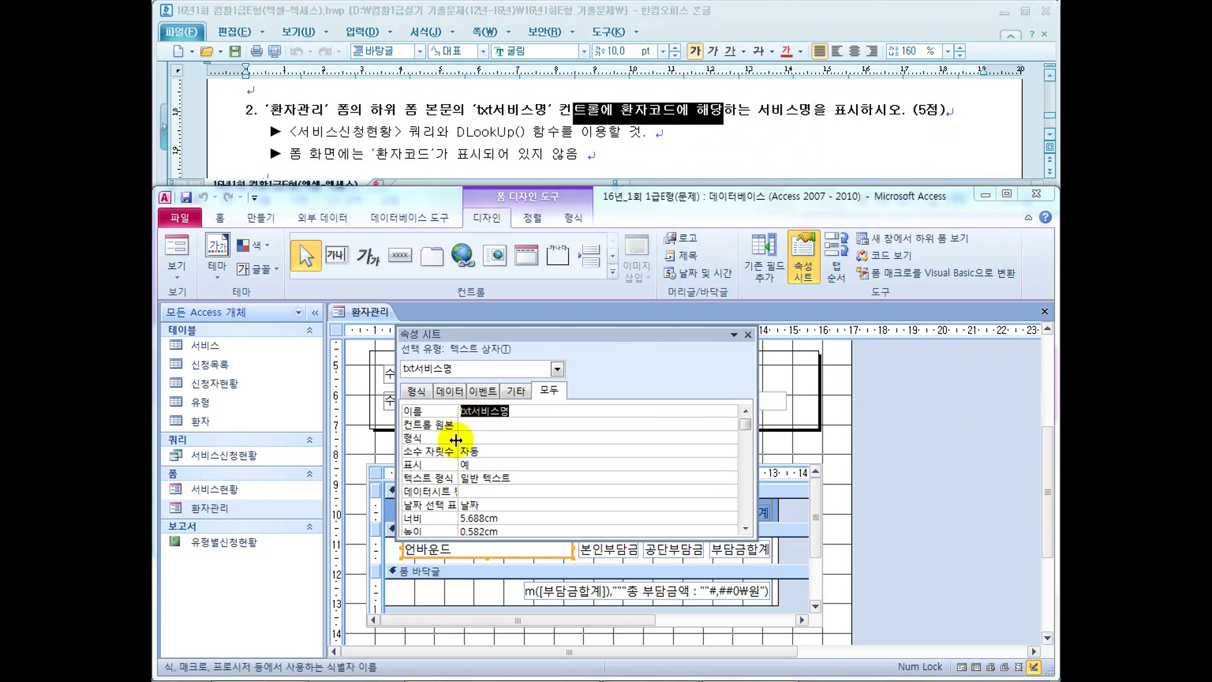
{"action": "left_click_drag", "start_coordinate": [526, 334], "coordinate": [539, 283]}
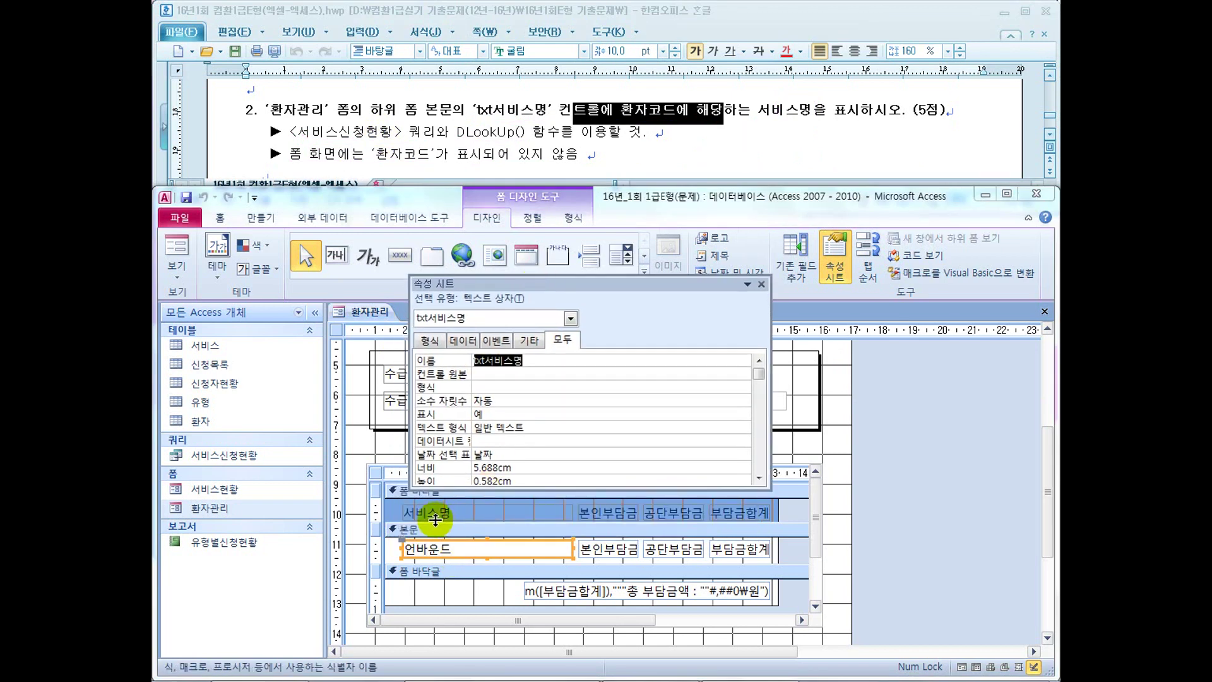
{"action": "left_click", "coordinate": [687, 374]}
{"action": "left_click", "coordinate": [730, 375]}
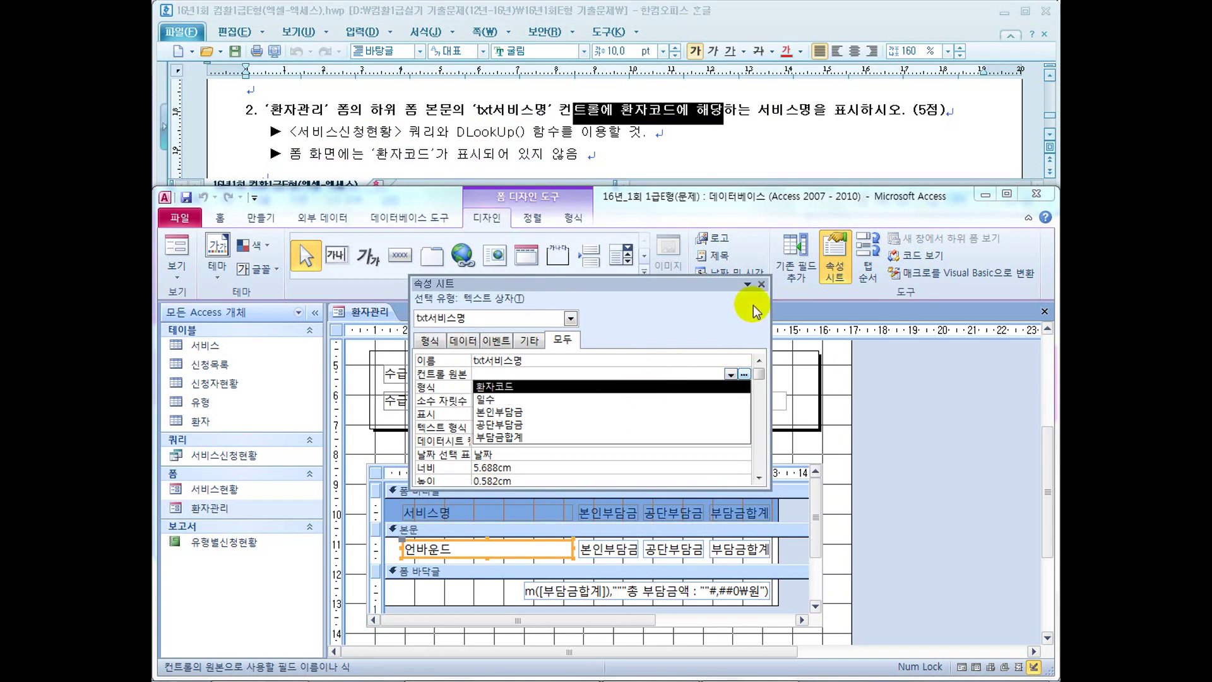
Try adding a prefix to the name of the 본인부담금 text box in the subform's detail section
{"action": "left_click", "coordinate": [608, 549]}
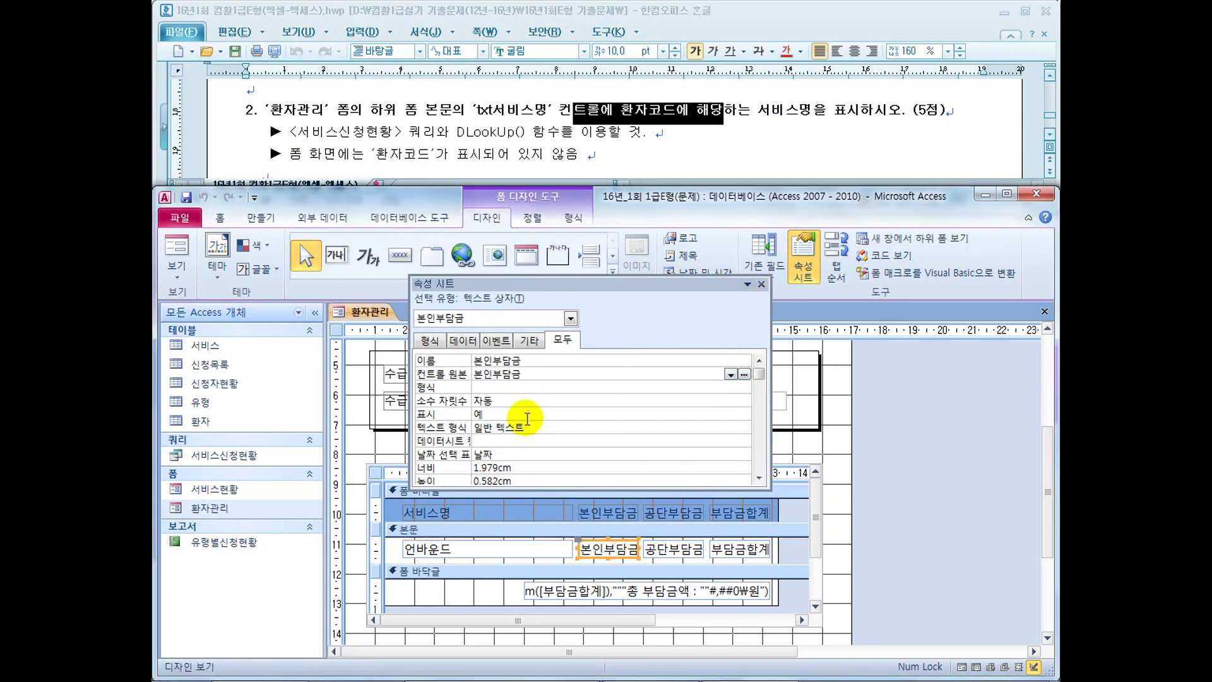
{"action": "left_click", "coordinate": [474, 360]}
{"action": "type", "text": "ㅅㅌㅅ"}
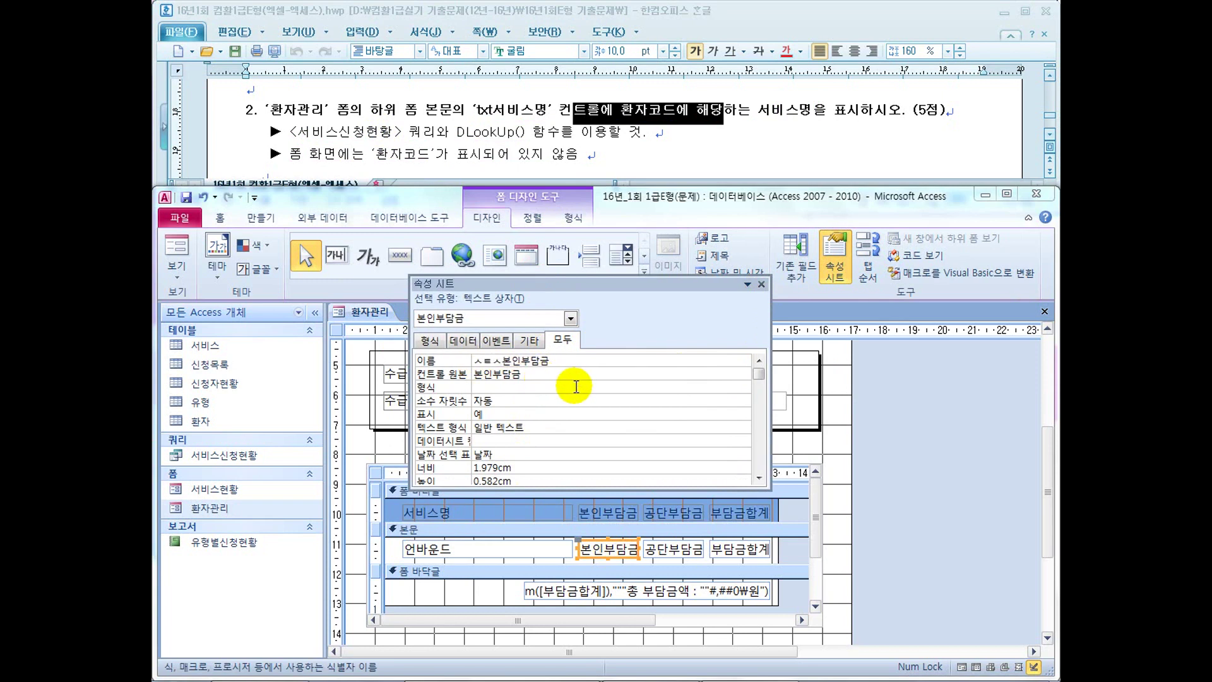
{"action": "key", "text": "BackSpace"}
{"action": "key", "text": "BackSpace"}
{"action": "key", "text": "BackSpace"}
{"action": "key", "text": "BackSpace"}
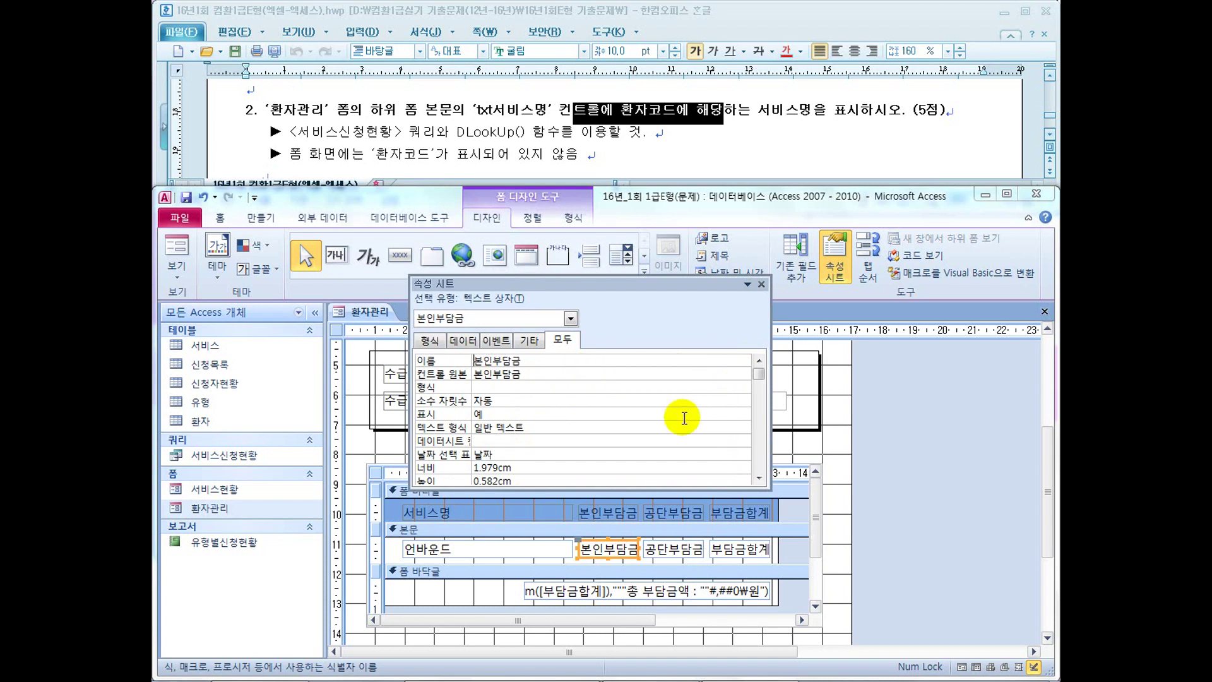
Try adding the txt prefix to the name of the main form's 수급자등급 text box
{"action": "left_click_drag", "start_coordinate": [539, 290], "coordinate": [722, 309]}
{"action": "left_click", "coordinate": [487, 403]}
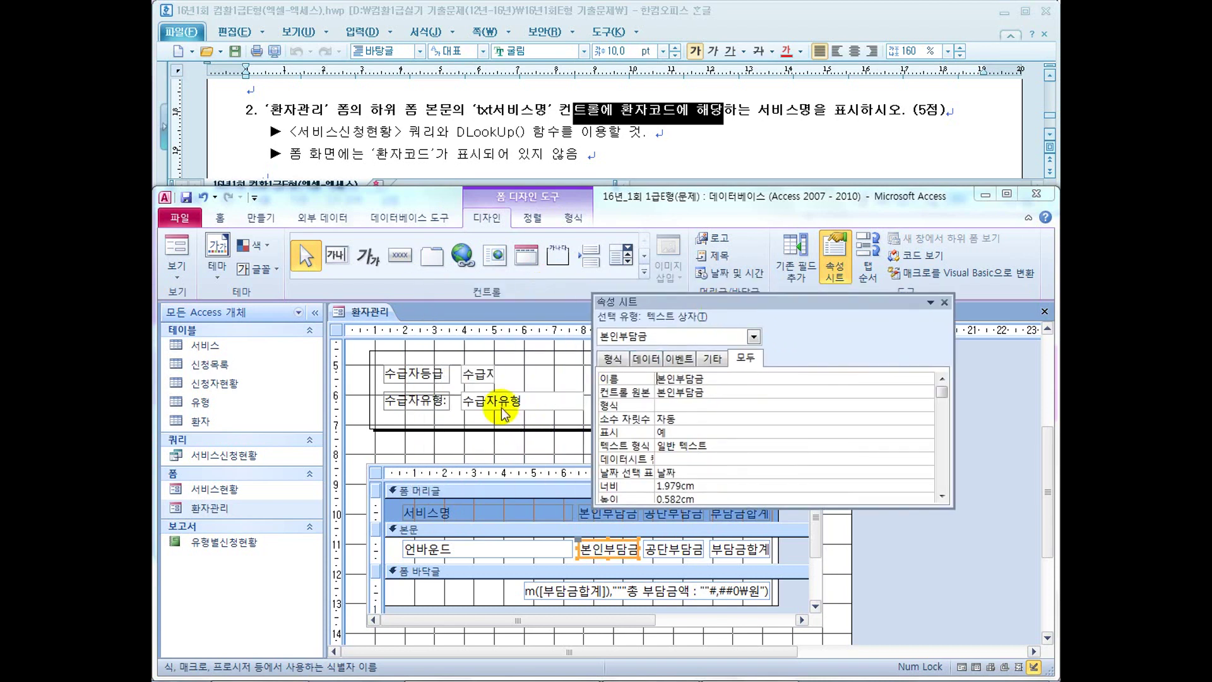
{"action": "left_click", "coordinate": [489, 374]}
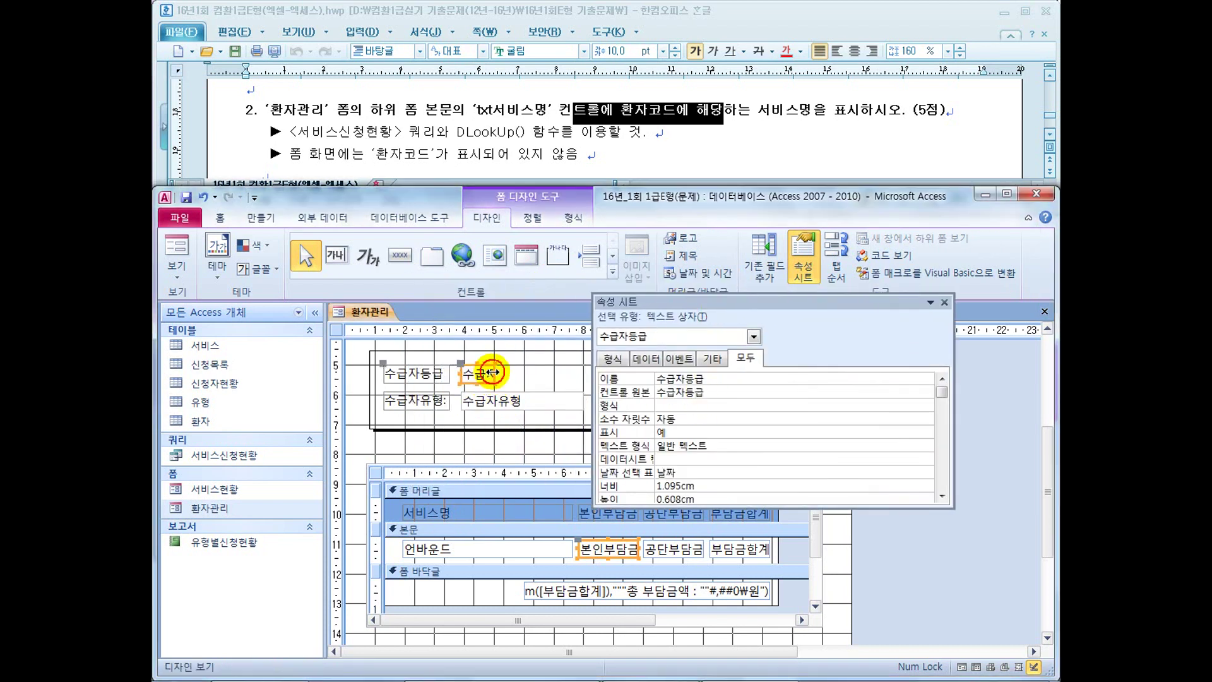
{"action": "left_click", "coordinate": [657, 378]}
{"action": "type", "text": "txt"}
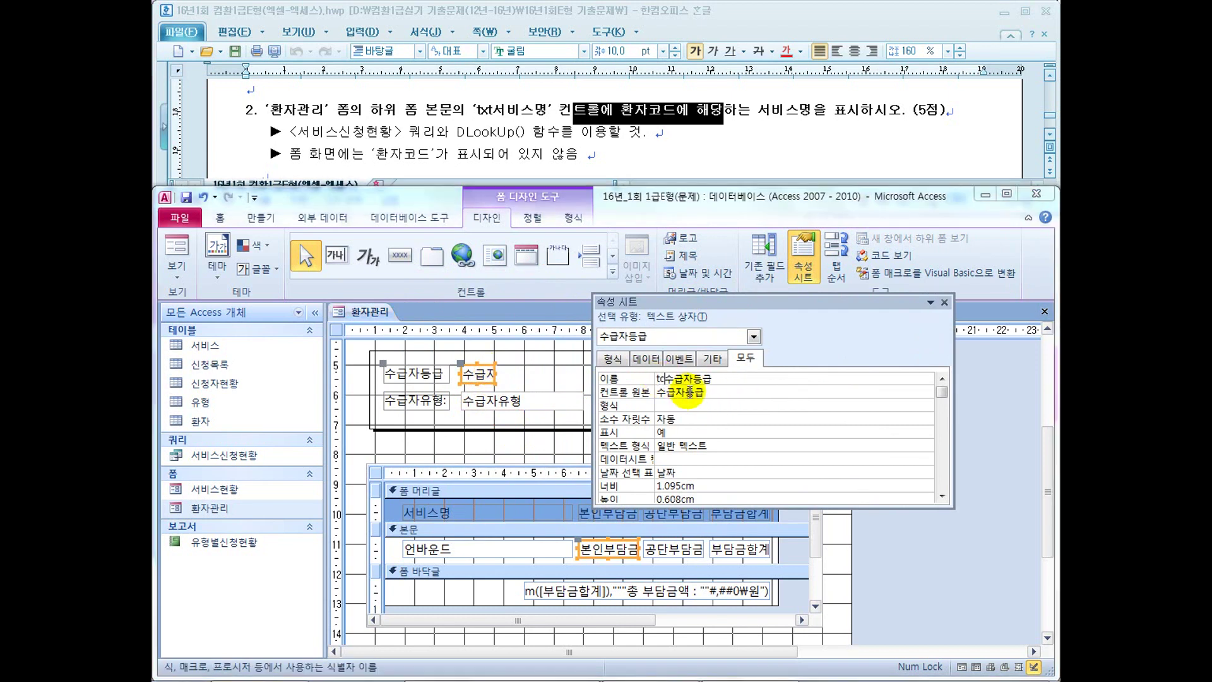
{"action": "key", "text": "BackSpace"}
{"action": "key", "text": "BackSpace"}
{"action": "key", "text": "BackSpace"}
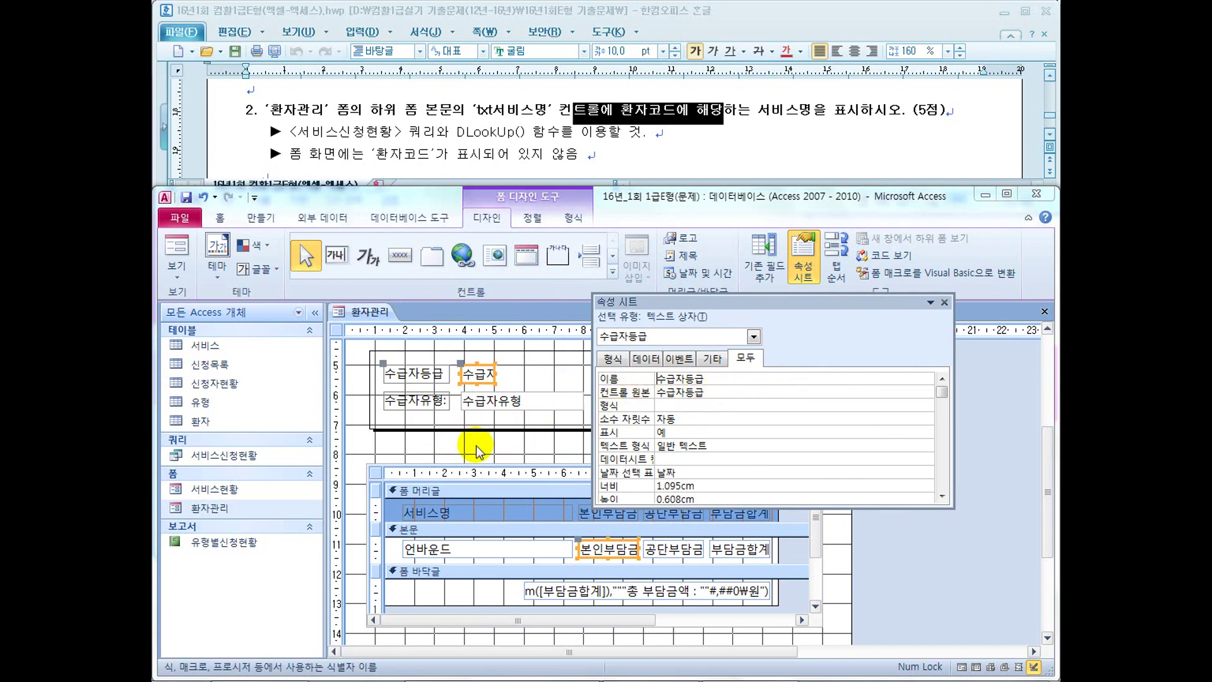
Select the txt서비스명 text box in the subform's detail section again
{"action": "left_click", "coordinate": [469, 549]}
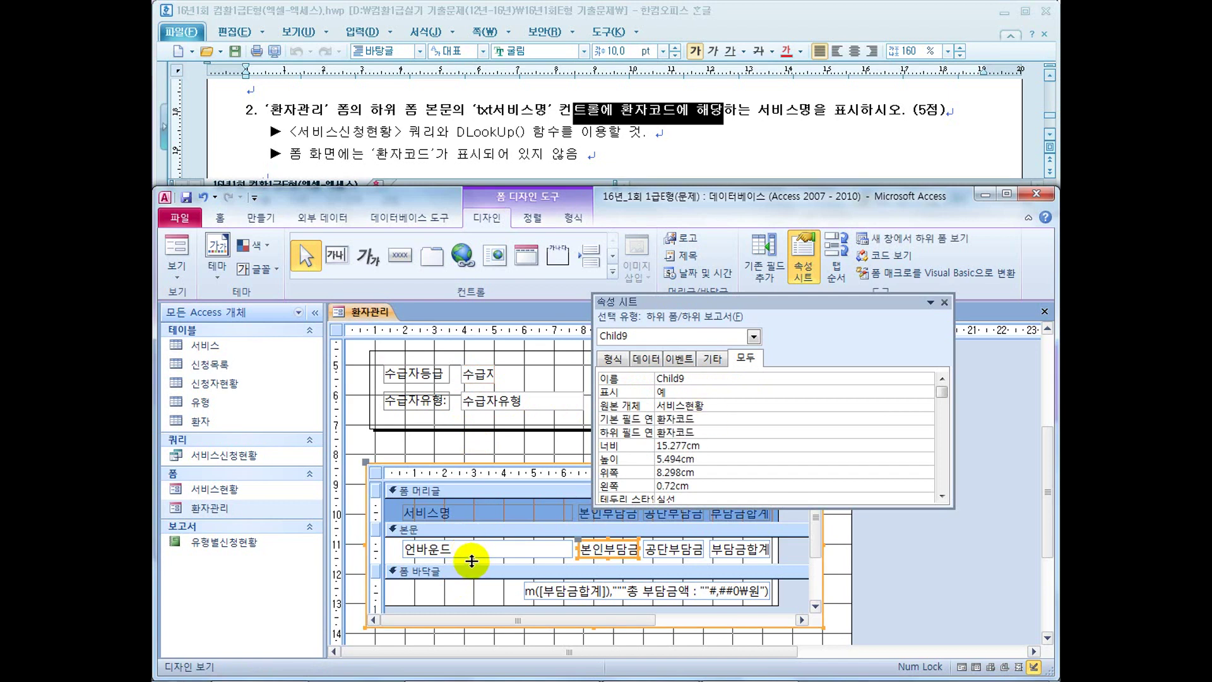
{"action": "left_click", "coordinate": [471, 560]}
{"action": "left_click", "coordinate": [634, 382]}
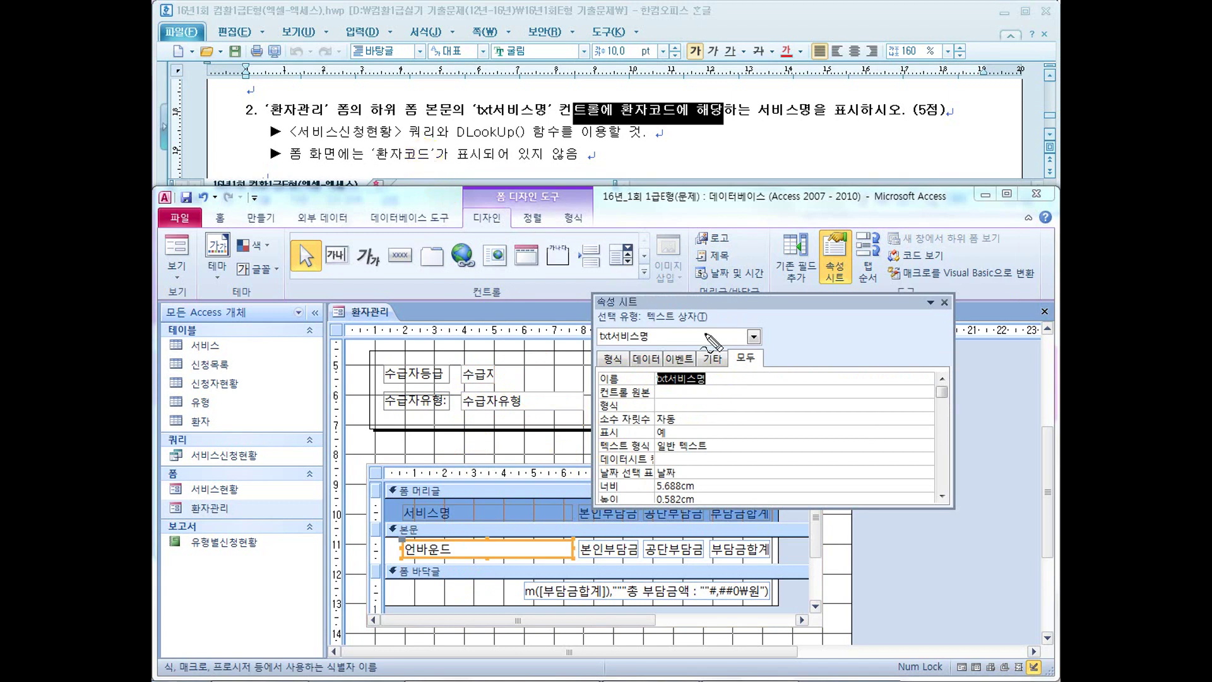
{"action": "mouse_move", "coordinate": [728, 396]}
{"action": "left_mouse_down"}
{"action": "mouse_move", "coordinate": [771, 394]}
{"action": "mouse_move", "coordinate": [780, 417]}
{"action": "mouse_move", "coordinate": [793, 386]}
{"action": "mouse_move", "coordinate": [818, 398]}
{"action": "mouse_move", "coordinate": [874, 392]}
{"action": "mouse_move", "coordinate": [871, 407]}
{"action": "mouse_move", "coordinate": [897, 389]}
{"action": "mouse_move", "coordinate": [977, 402]}
{"action": "left_mouse_up"}
{"action": "left_click_drag", "start_coordinate": [970, 407], "coordinate": [986, 406]}
{"action": "left_click_drag", "start_coordinate": [958, 347], "coordinate": [876, 445]}
{"action": "left_click_drag", "start_coordinate": [897, 371], "coordinate": [949, 445]}
{"action": "left_click_drag", "start_coordinate": [754, 415], "coordinate": [824, 415]}
{"action": "left_click_drag", "start_coordinate": [929, 364], "coordinate": [884, 416]}
{"action": "left_click_drag", "start_coordinate": [892, 360], "coordinate": [929, 426]}
{"action": "key", "text": "Escape"}
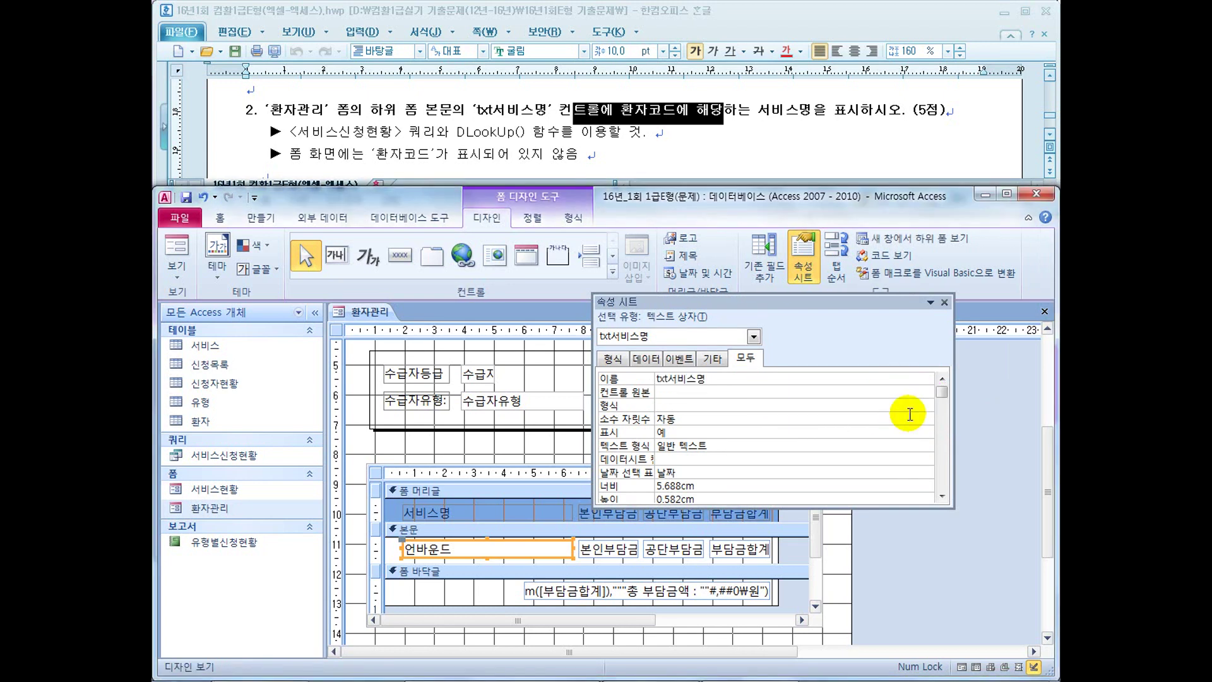
Set the control source of txt서비스명 to =DLookUp("서비스명","서비스신청현황",""), with the criteria argument left empty
{"action": "left_click", "coordinate": [675, 391]}
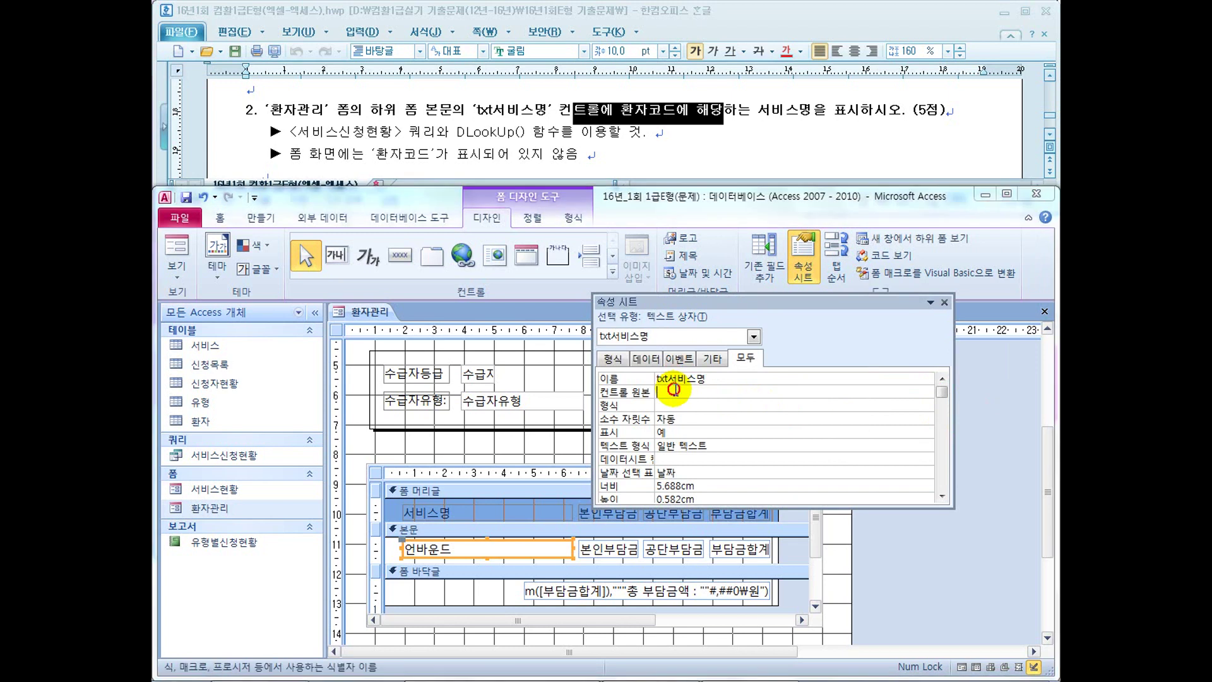
{"action": "type", "text": "="}
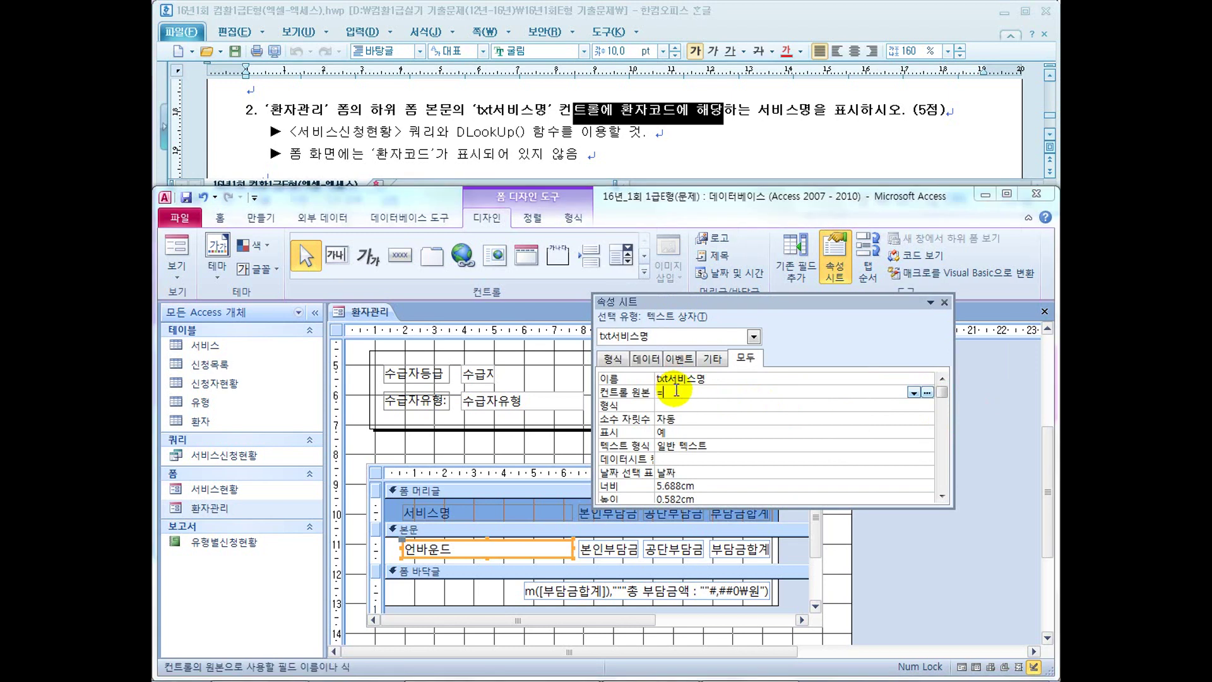
{"action": "type", "text": "dlookup"}
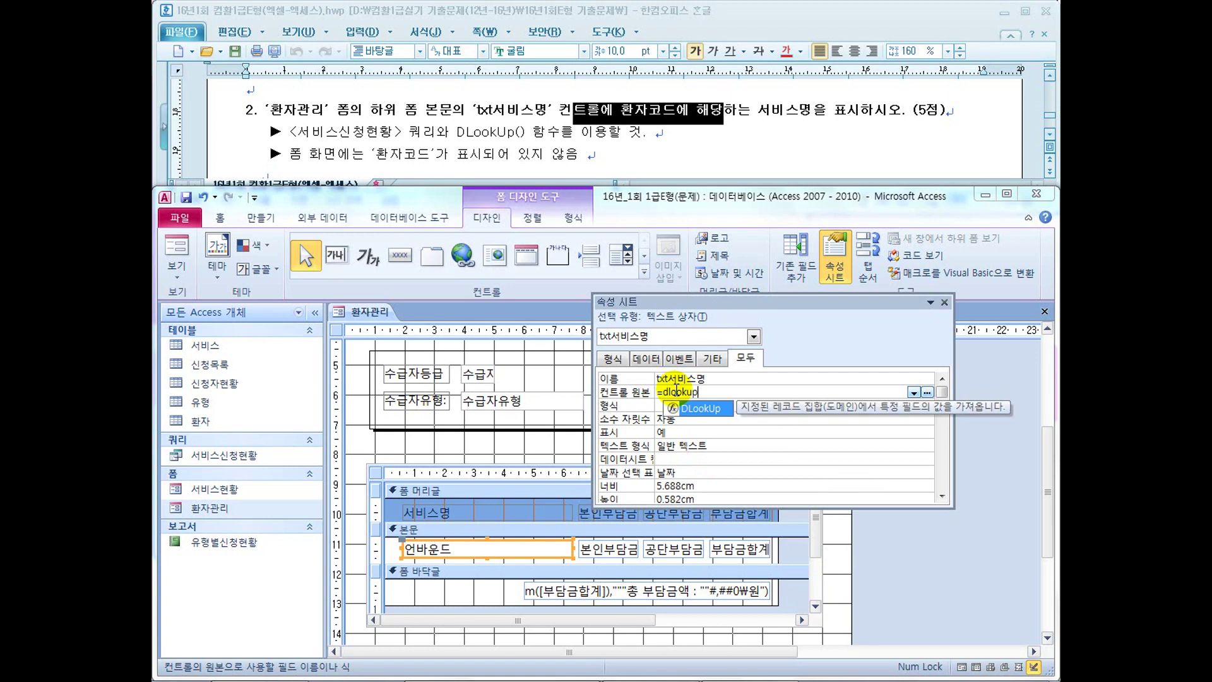
{"action": "type", "text": "(\"\",\"\",\"\")"}
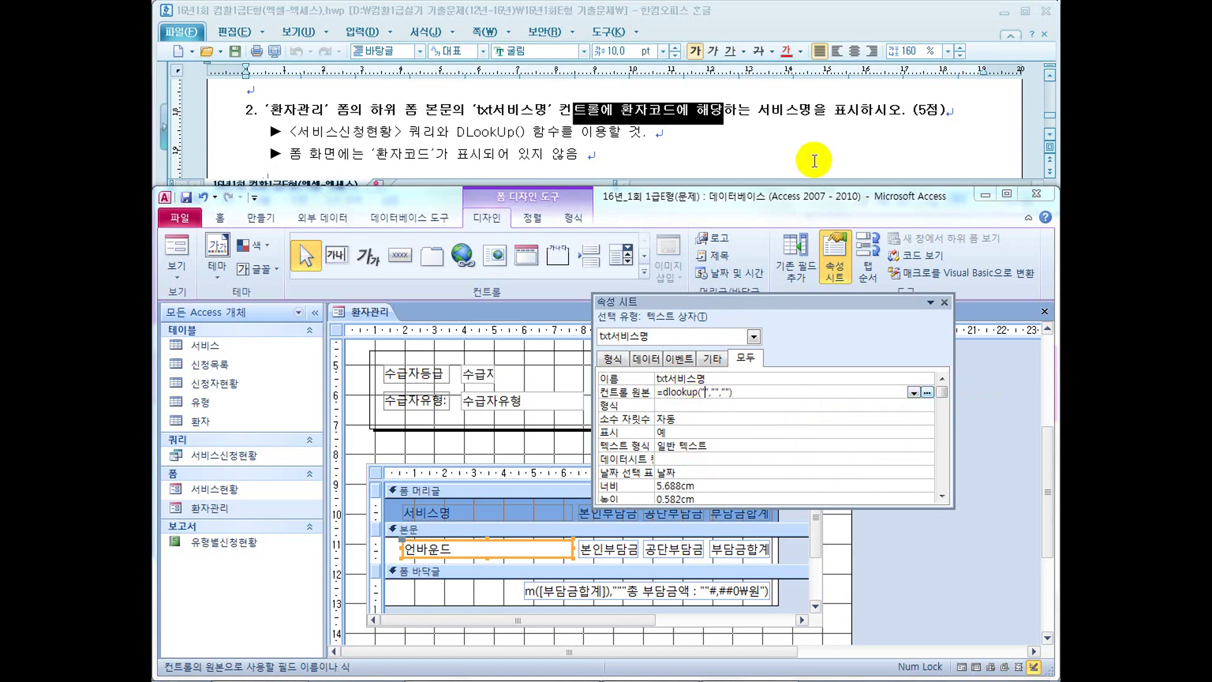
{"action": "type", "text": "tjq"}
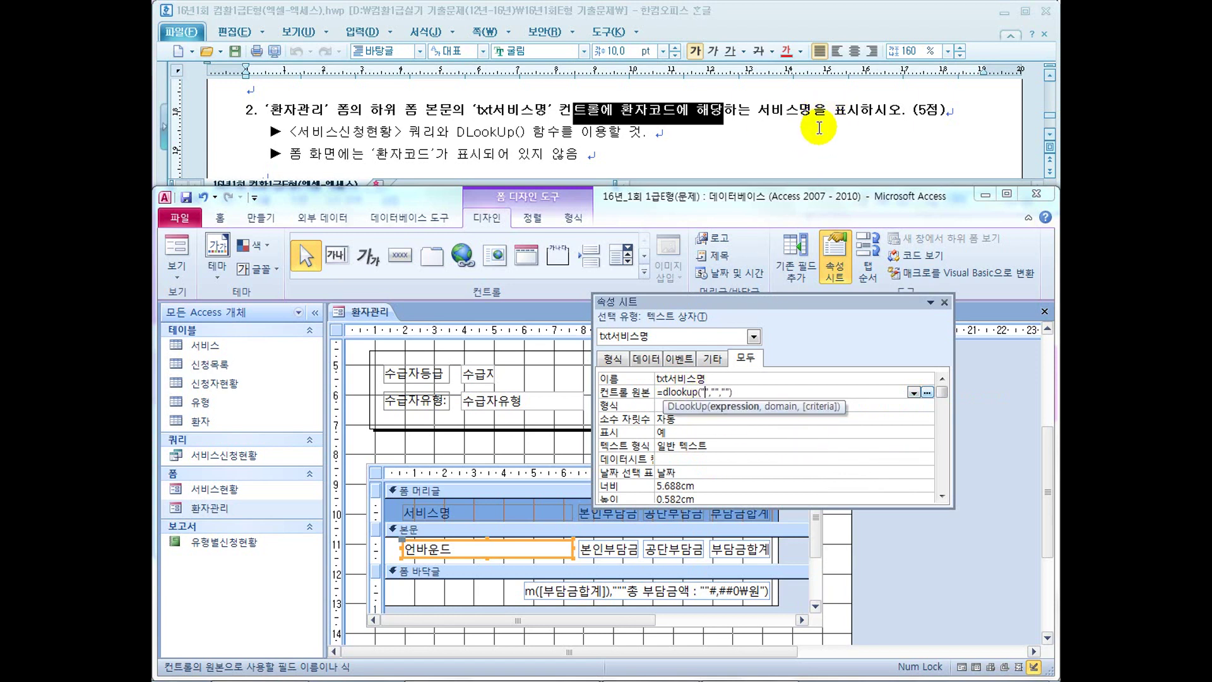
{"action": "key", "text": "Right"}
{"action": "key", "text": "Right"}
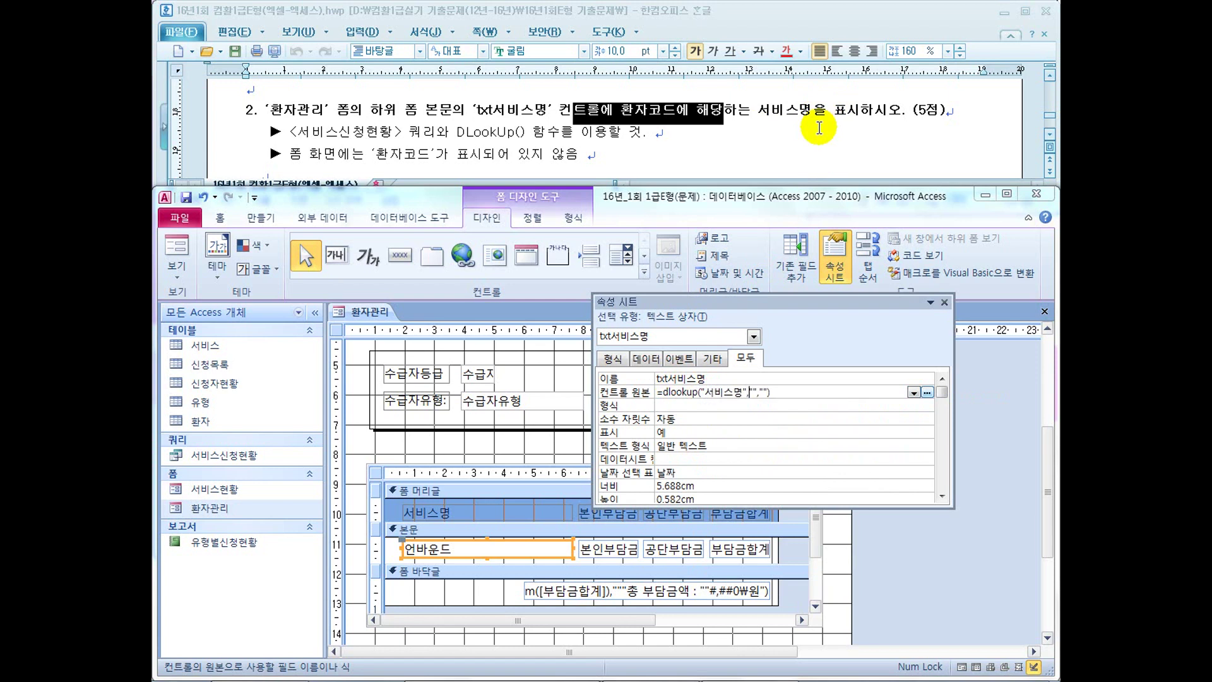
{"action": "type", "text": "tls"}
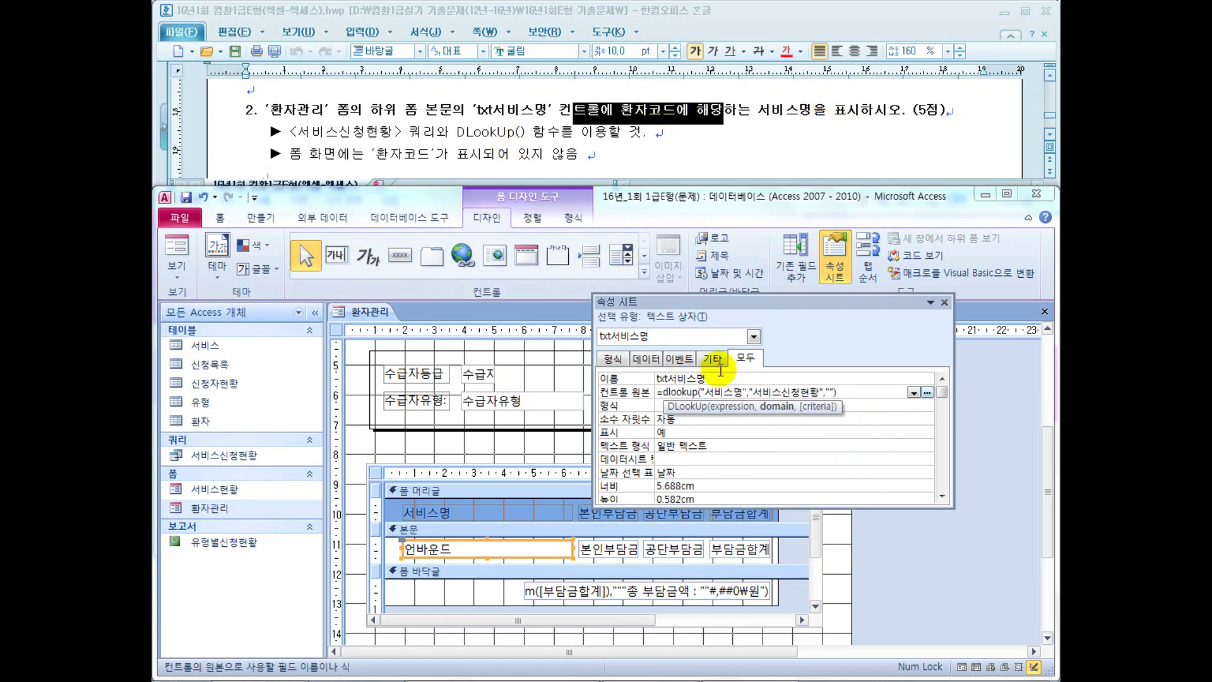
{"action": "key", "text": "Return"}
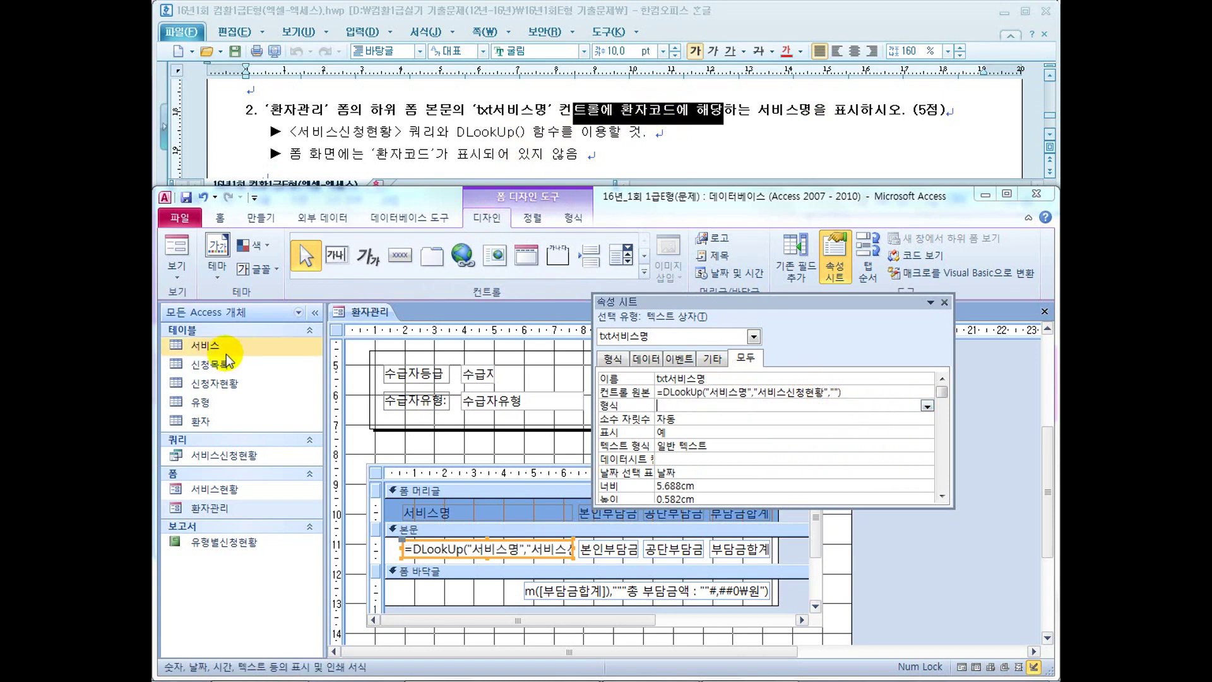
Check the 환자코드 box and the subform's service names in Form view, and return the 환자관리 form to Design view
{"action": "left_click", "coordinate": [176, 251]}
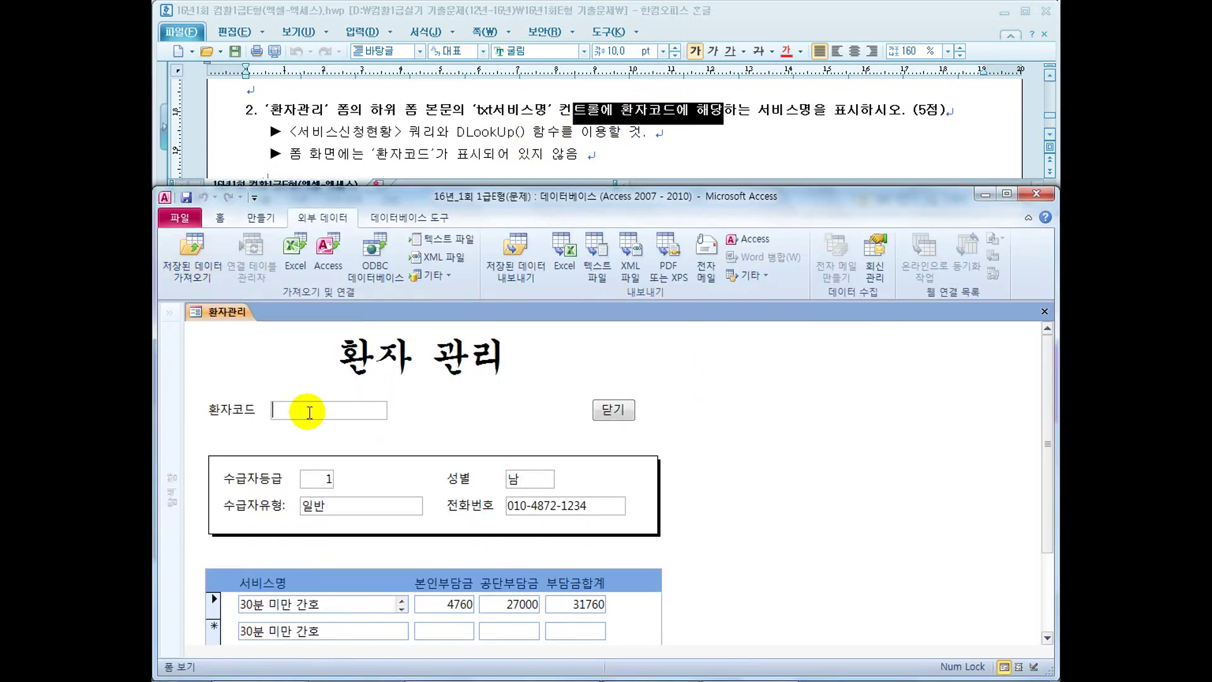
{"action": "scroll", "coordinate": [308, 412], "scroll_direction": "down", "scroll_amount": 3}
{"action": "scroll", "coordinate": [308, 412], "scroll_direction": "up", "scroll_amount": 2}
{"action": "scroll", "coordinate": [308, 412], "scroll_direction": "up", "scroll_amount": 1}
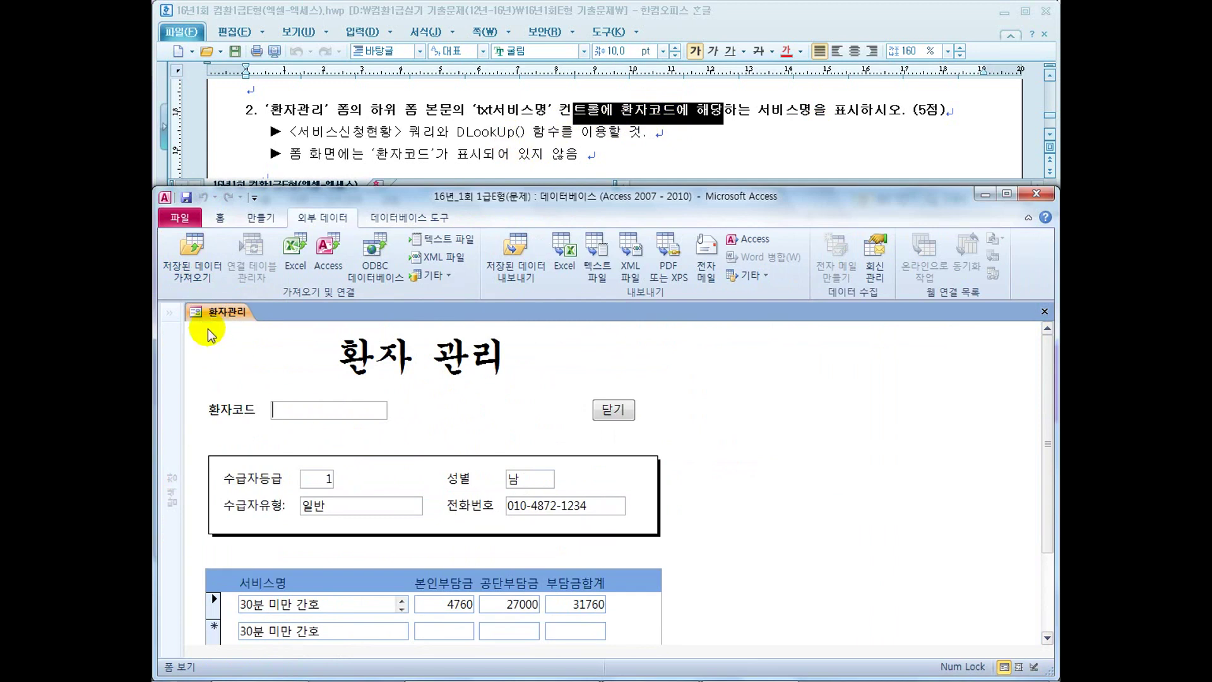
{"action": "left_click", "coordinate": [219, 225]}
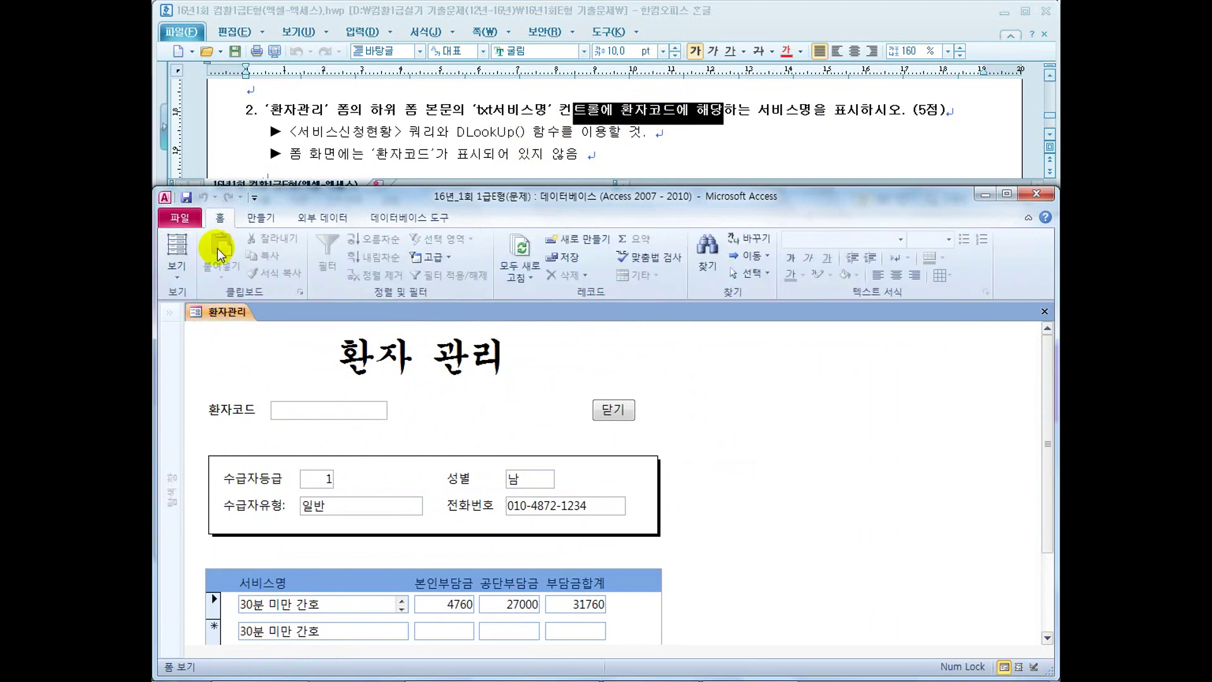
{"action": "left_click", "coordinate": [176, 269]}
{"action": "left_click", "coordinate": [196, 373]}
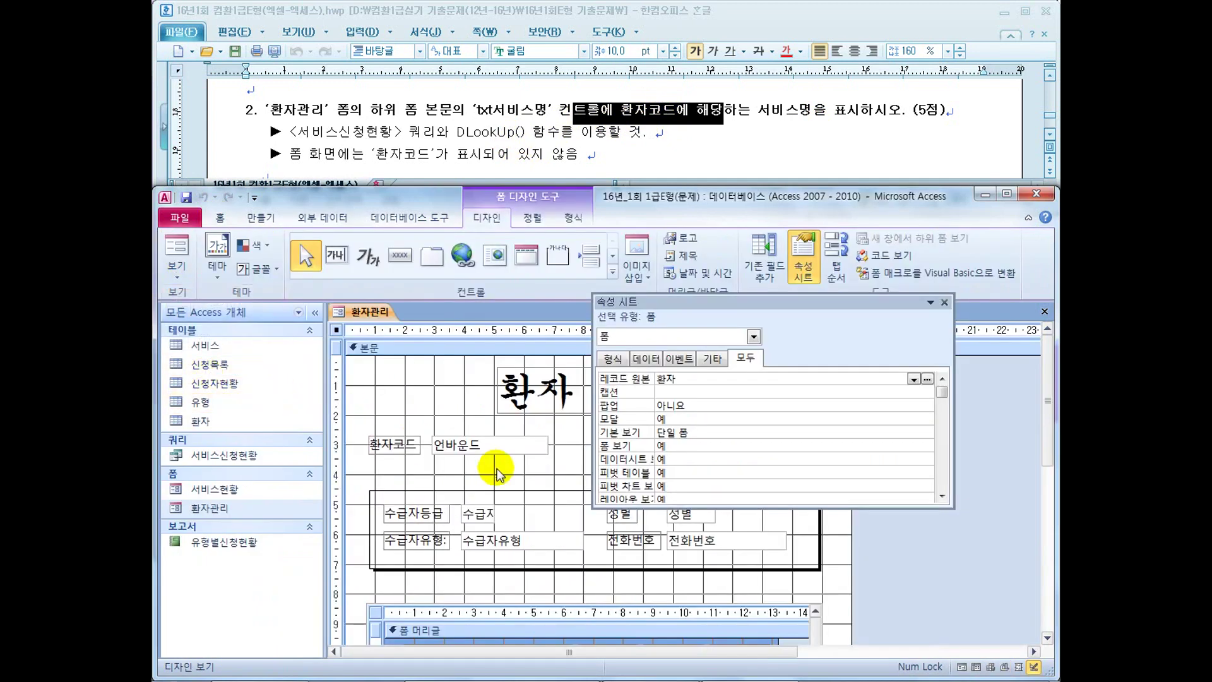
Check the control names of the unbound 환자코드 text box and the subform's DLookUp text box
{"action": "left_click", "coordinate": [496, 445]}
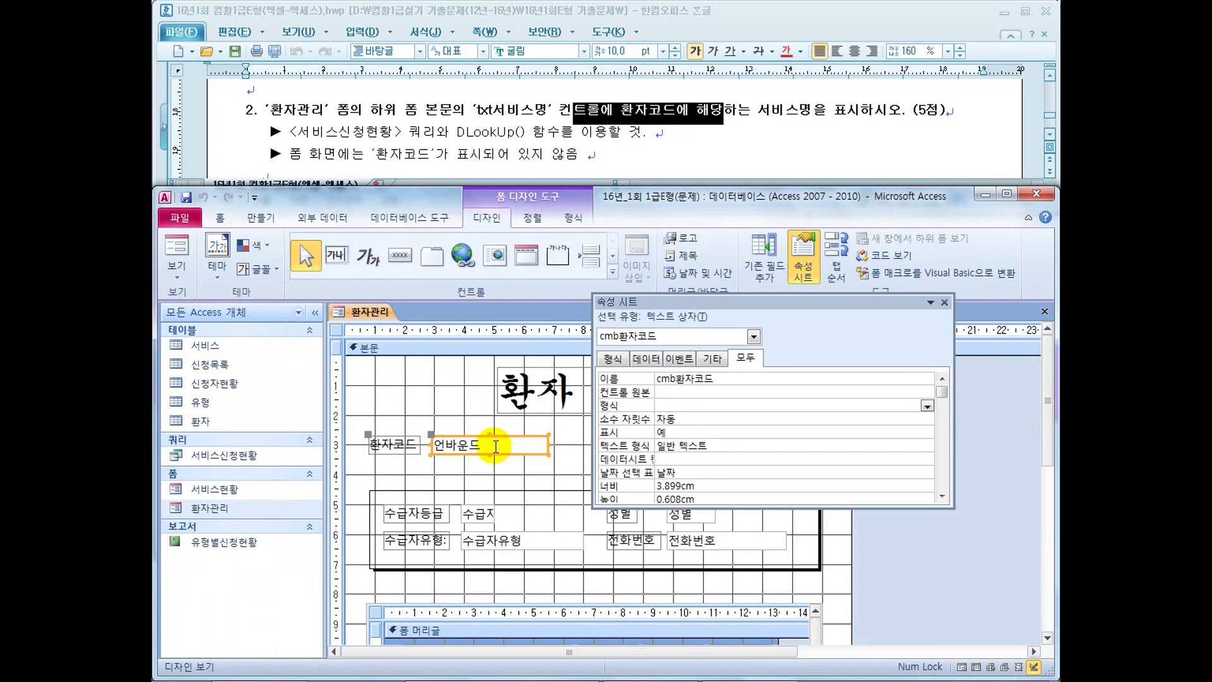
{"action": "scroll", "coordinate": [495, 448], "scroll_direction": "down", "scroll_amount": 2}
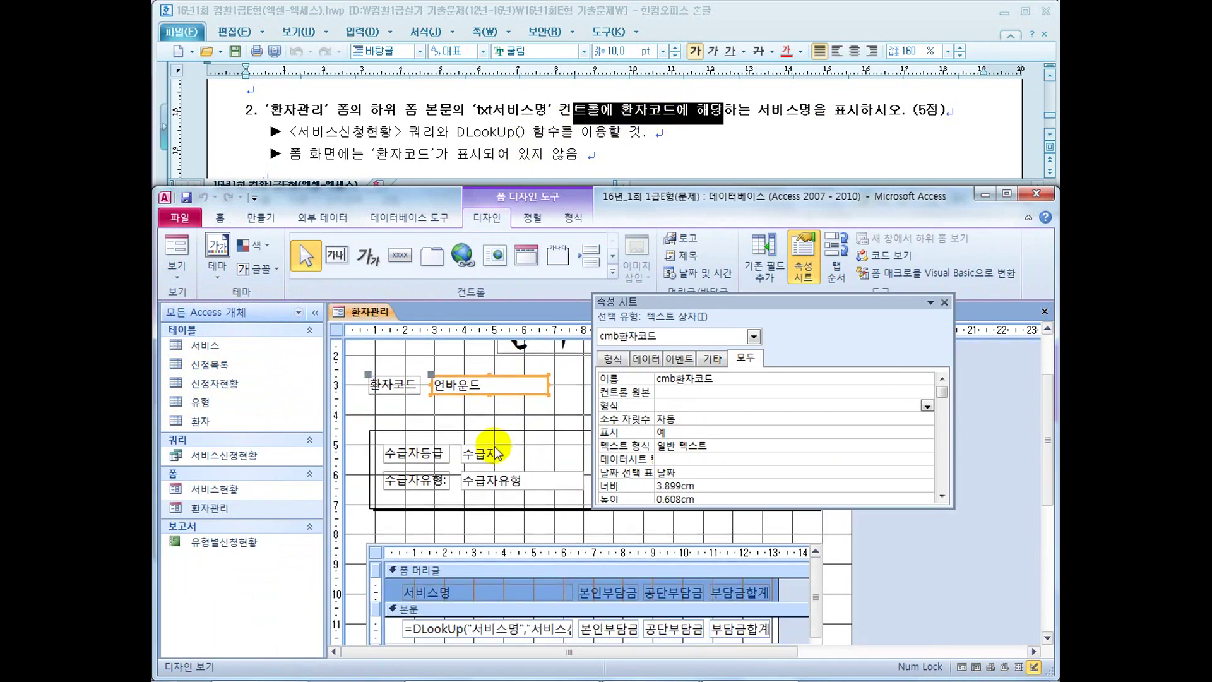
{"action": "scroll", "coordinate": [495, 452], "scroll_direction": "down", "scroll_amount": 1}
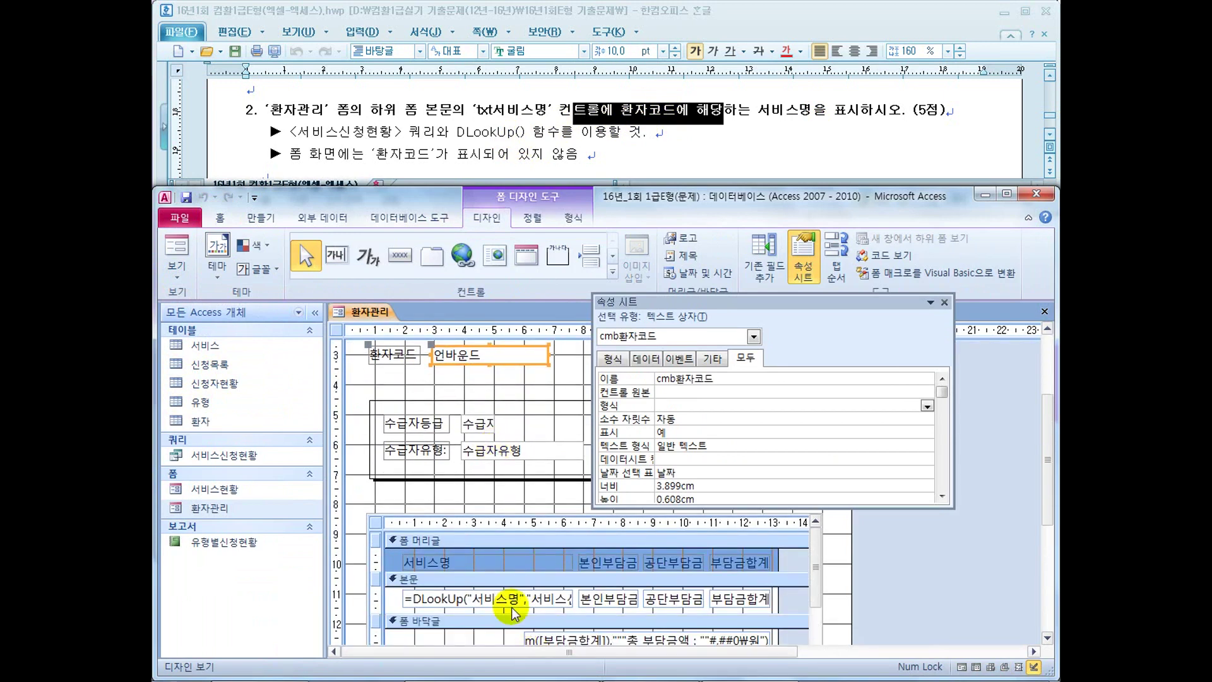
{"action": "left_click", "coordinate": [510, 603]}
{"action": "left_click", "coordinate": [511, 603]}
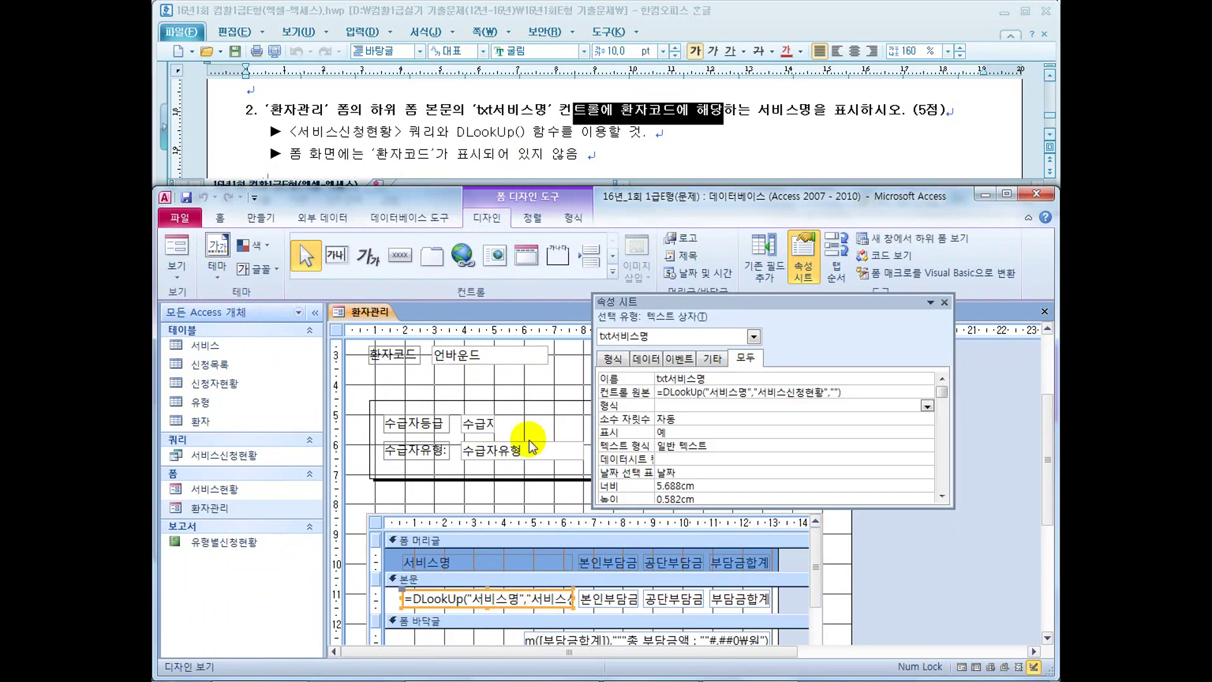
{"action": "left_click", "coordinate": [535, 393]}
{"action": "scroll", "coordinate": [536, 399], "scroll_direction": "up", "scroll_amount": 1}
{"action": "left_click", "coordinate": [496, 388]}
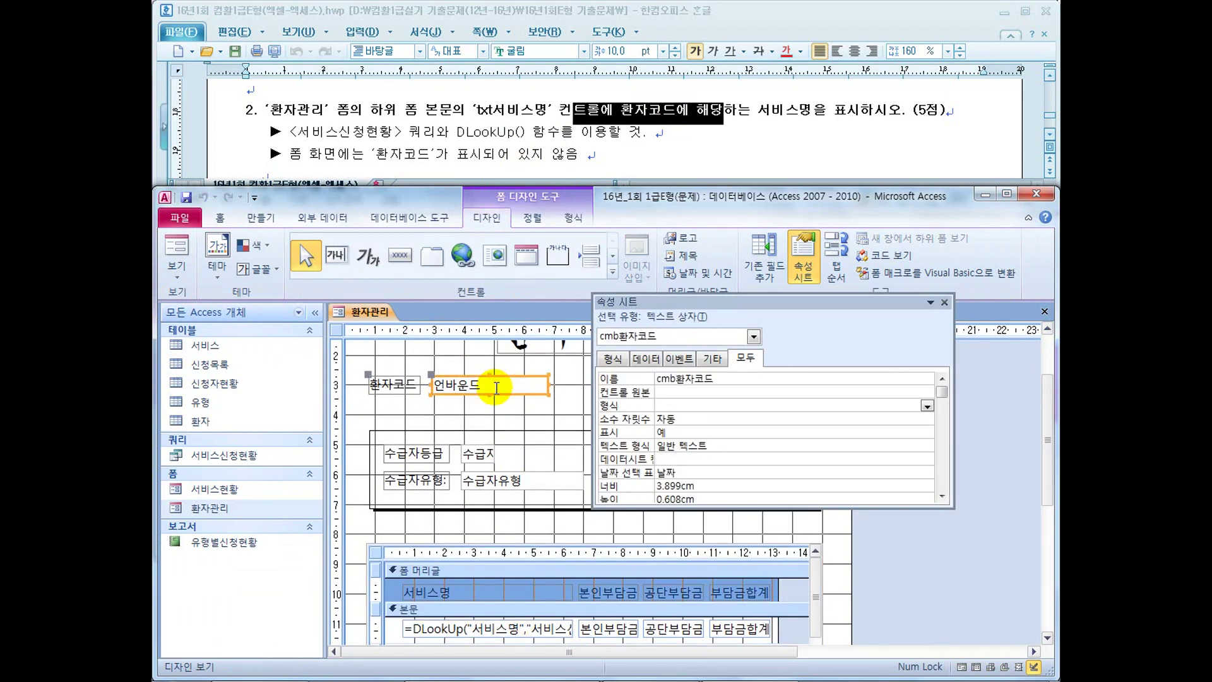
Select the subform's txt서비스명 text box and set its DLookUp criteria to "환자코드=txt환자코드"
{"action": "left_click_drag", "start_coordinate": [710, 301], "coordinate": [684, 305]}
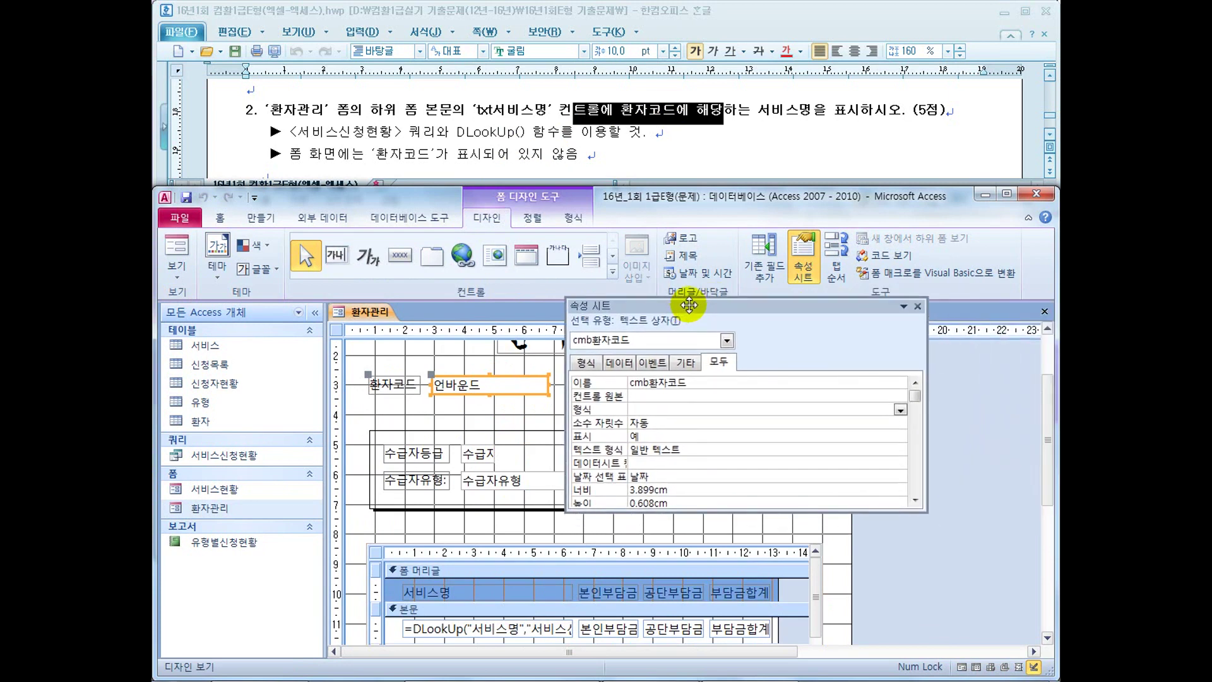
{"action": "left_click", "coordinate": [521, 529]}
{"action": "scroll", "coordinate": [521, 529], "scroll_direction": "down", "scroll_amount": 3}
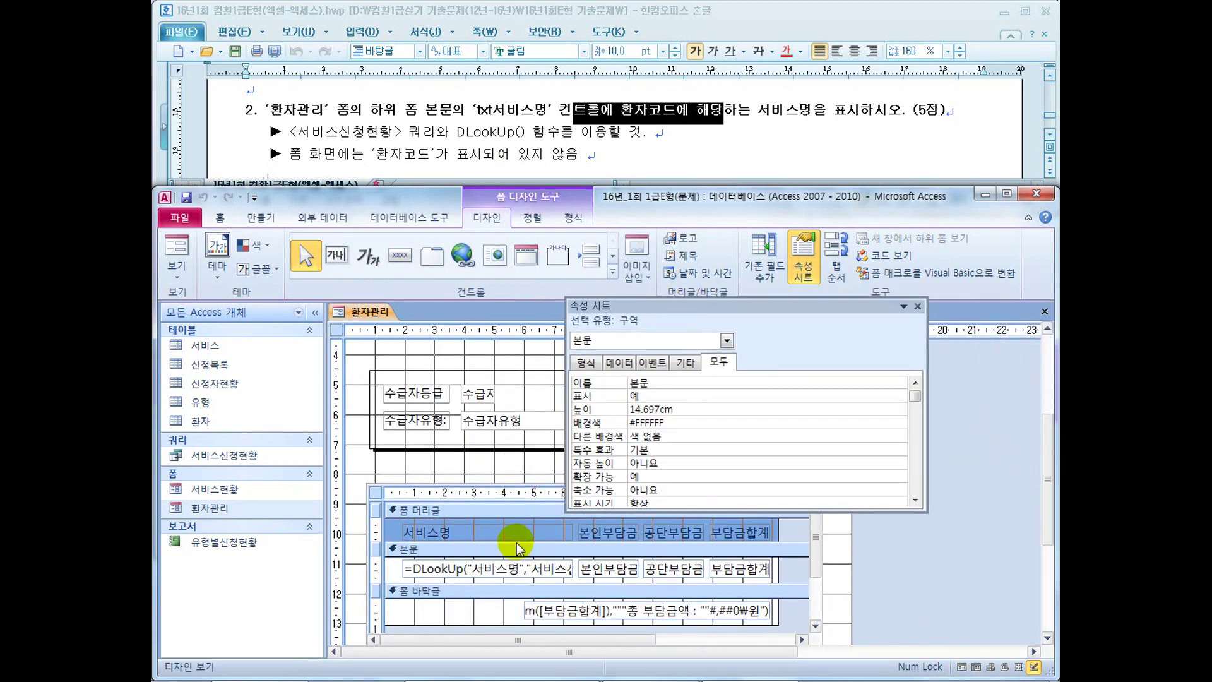
{"action": "left_click", "coordinate": [502, 569]}
{"action": "left_click", "coordinate": [512, 574]}
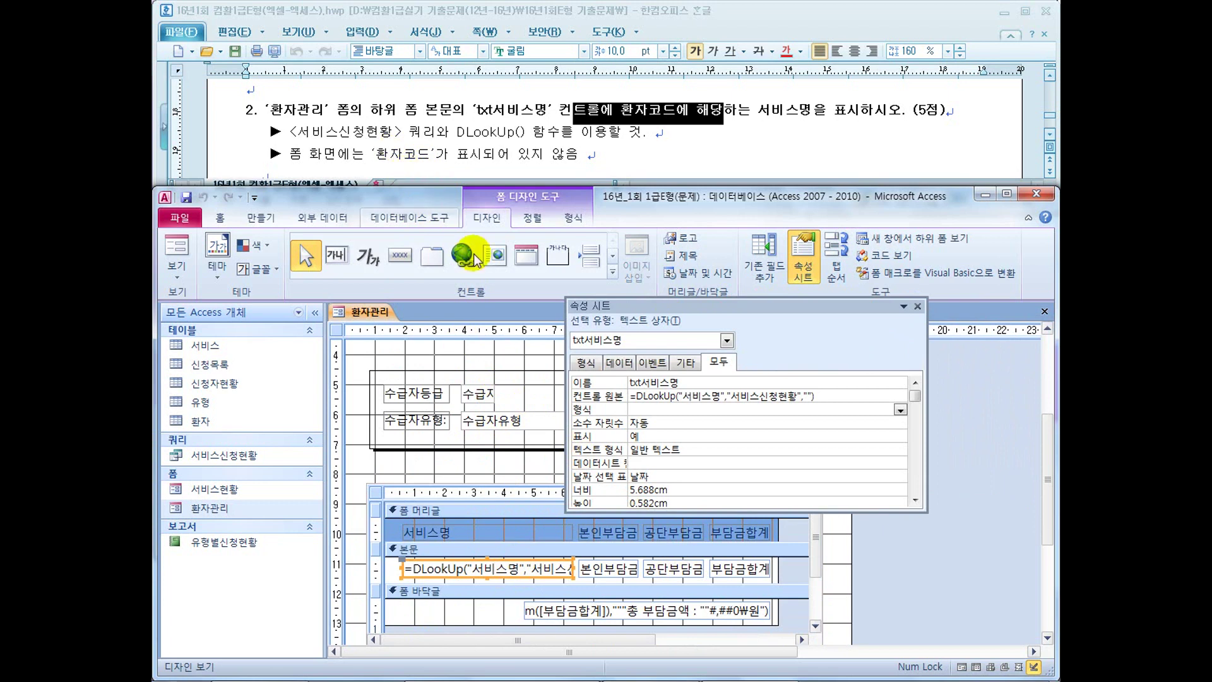
{"action": "left_click", "coordinate": [809, 397]}
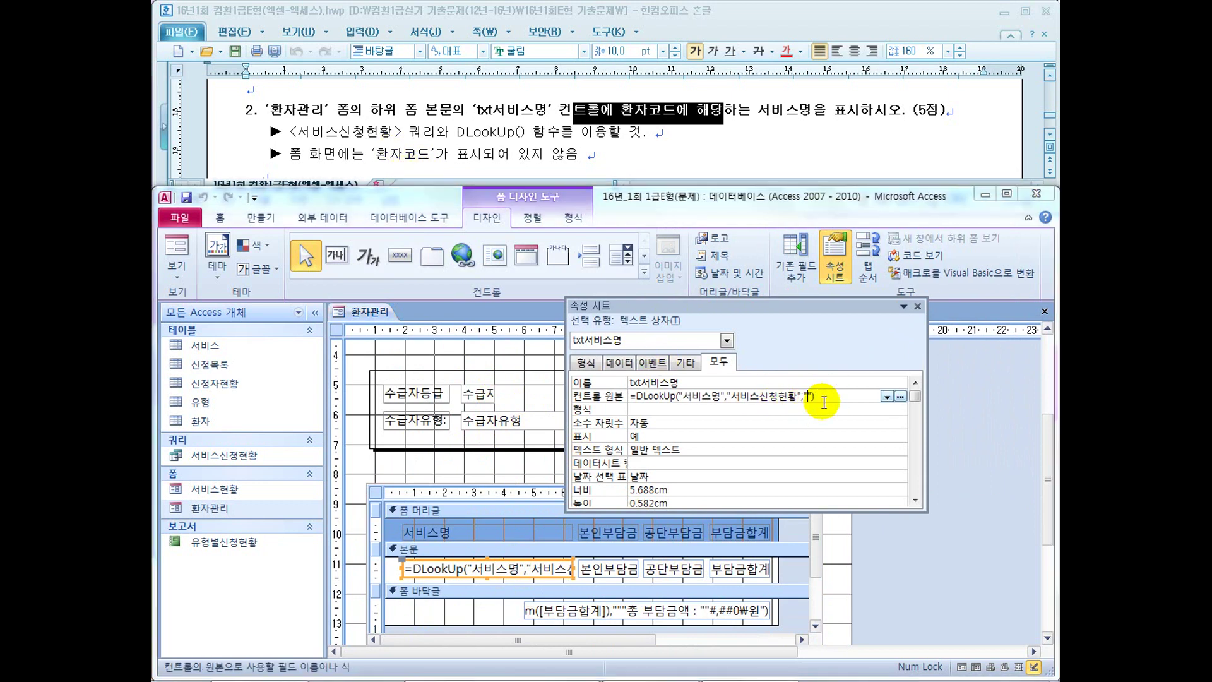
{"action": "key", "text": "BackSpace"}
{"action": "key", "text": "BackSpace"}
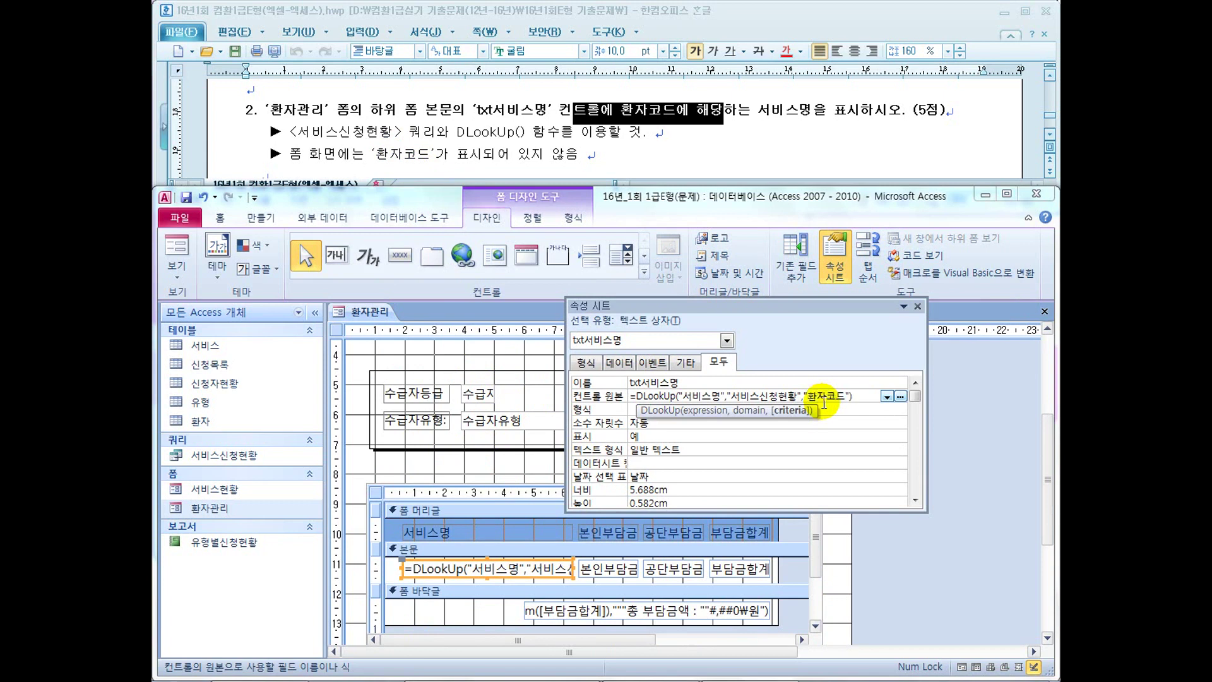
{"action": "type", "text": "환자코드"}
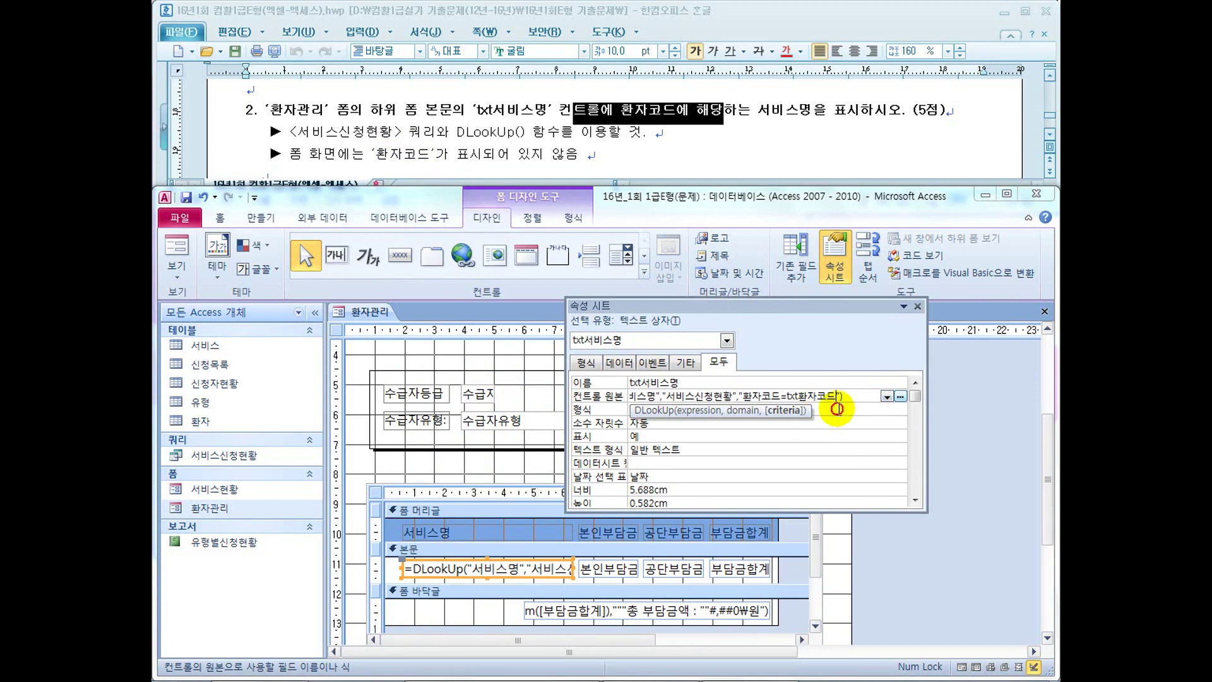
{"action": "key", "text": "Return"}
Remove the txt prefix from the control name so the DLookUp criteria reads "환자코드=환자코드"
{"action": "left_click_drag", "start_coordinate": [925, 424], "coordinate": [987, 412]}
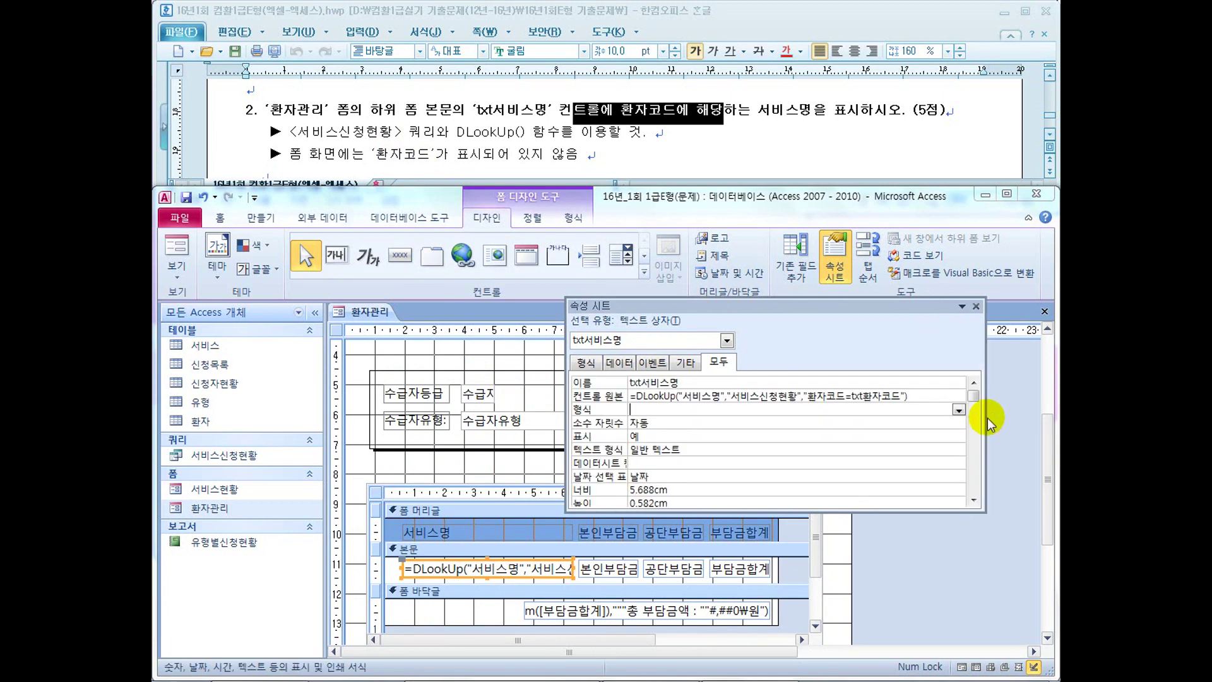
{"action": "left_click_drag", "start_coordinate": [897, 396], "coordinate": [858, 396]}
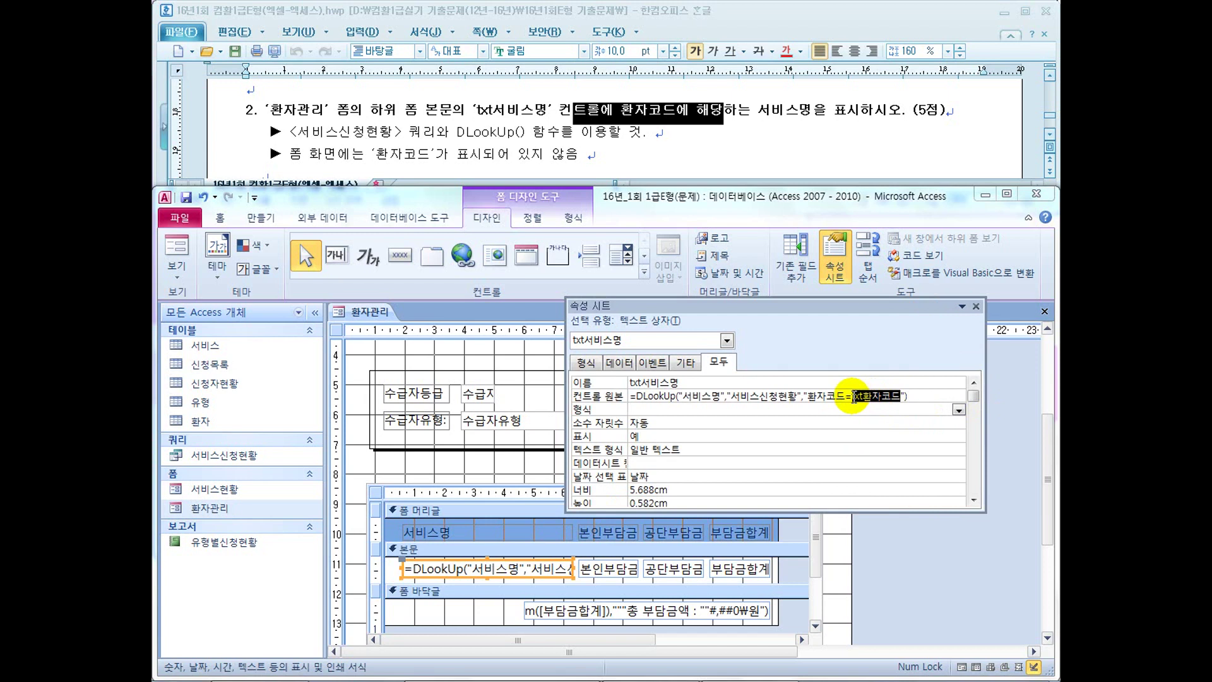
{"action": "left_click_drag", "start_coordinate": [853, 396], "coordinate": [851, 396]}
{"action": "key", "text": "Left"}
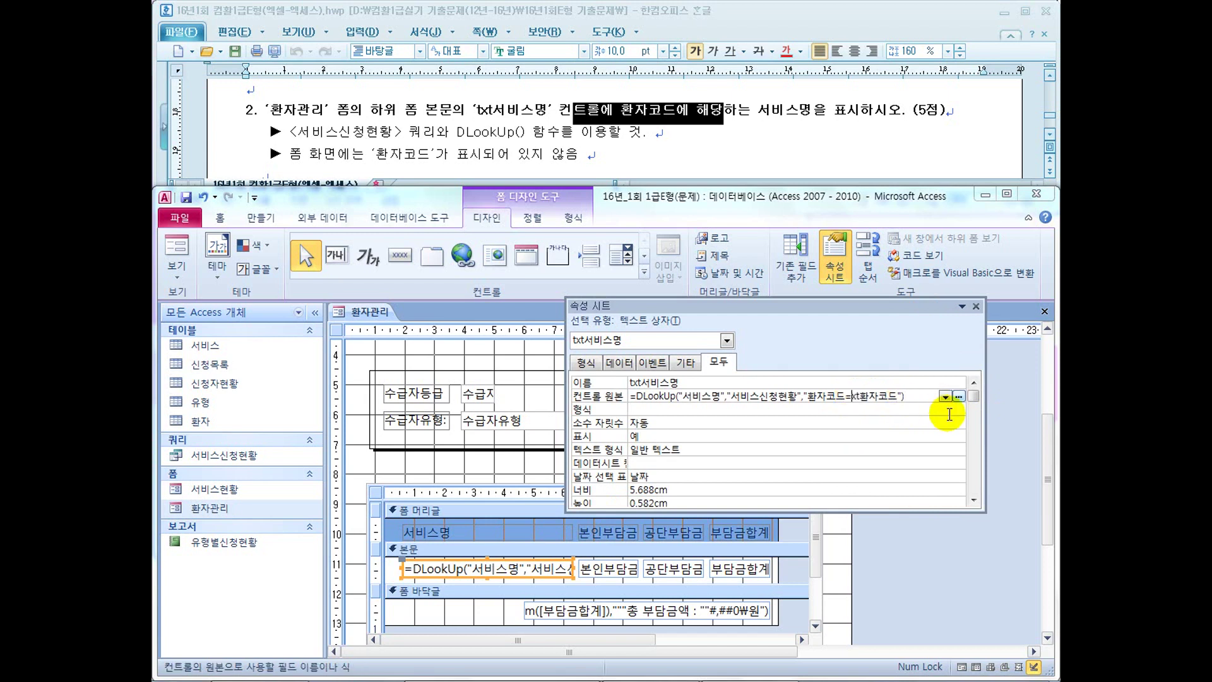
{"action": "key", "text": "Delete"}
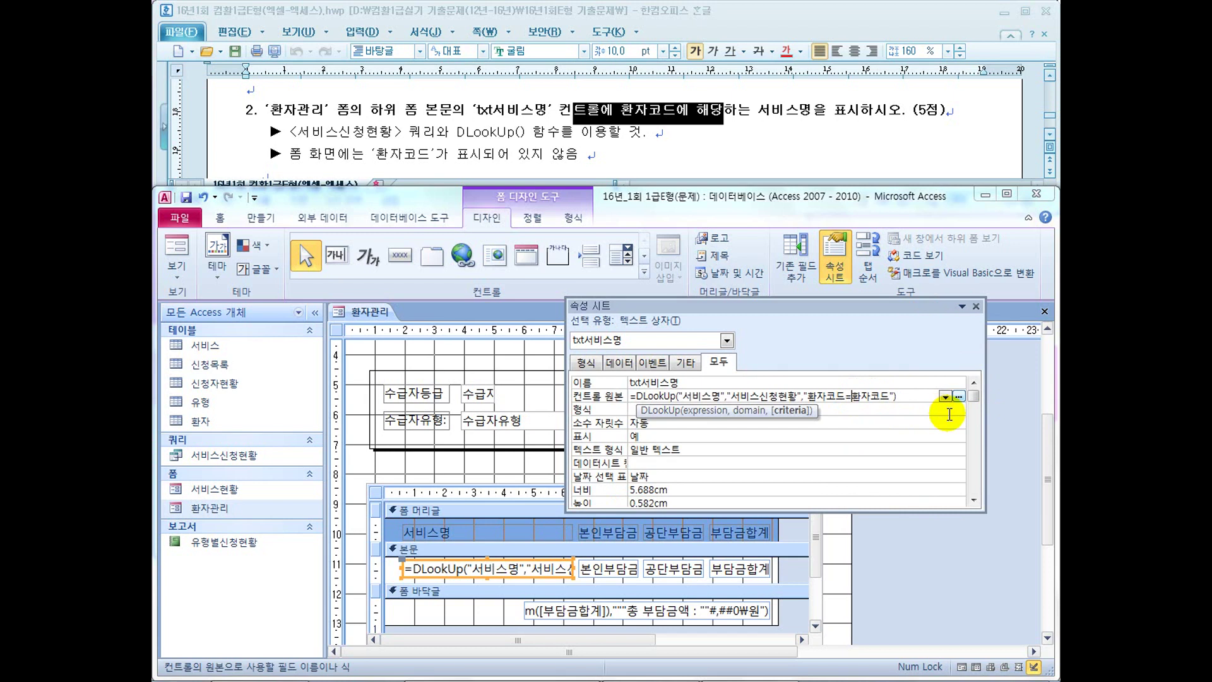
{"action": "left_click", "coordinate": [875, 411]}
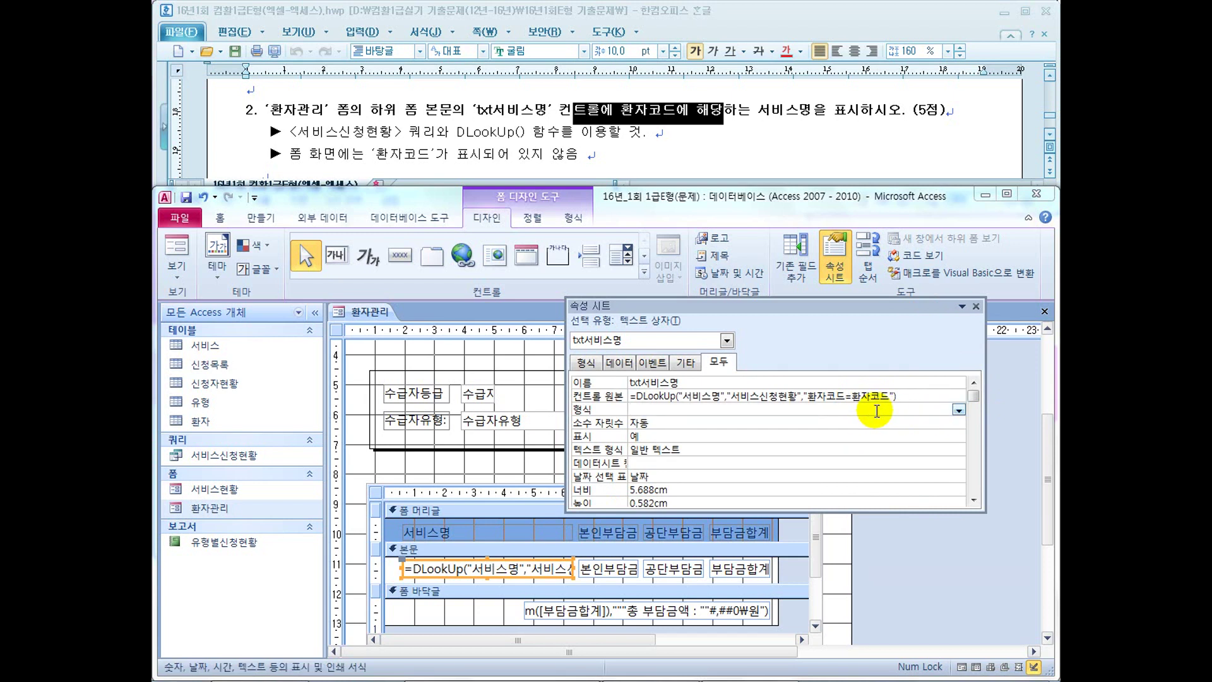
Check the subform's service names in Form view and return the 환자관리 form to Design view
{"action": "left_click", "coordinate": [177, 250]}
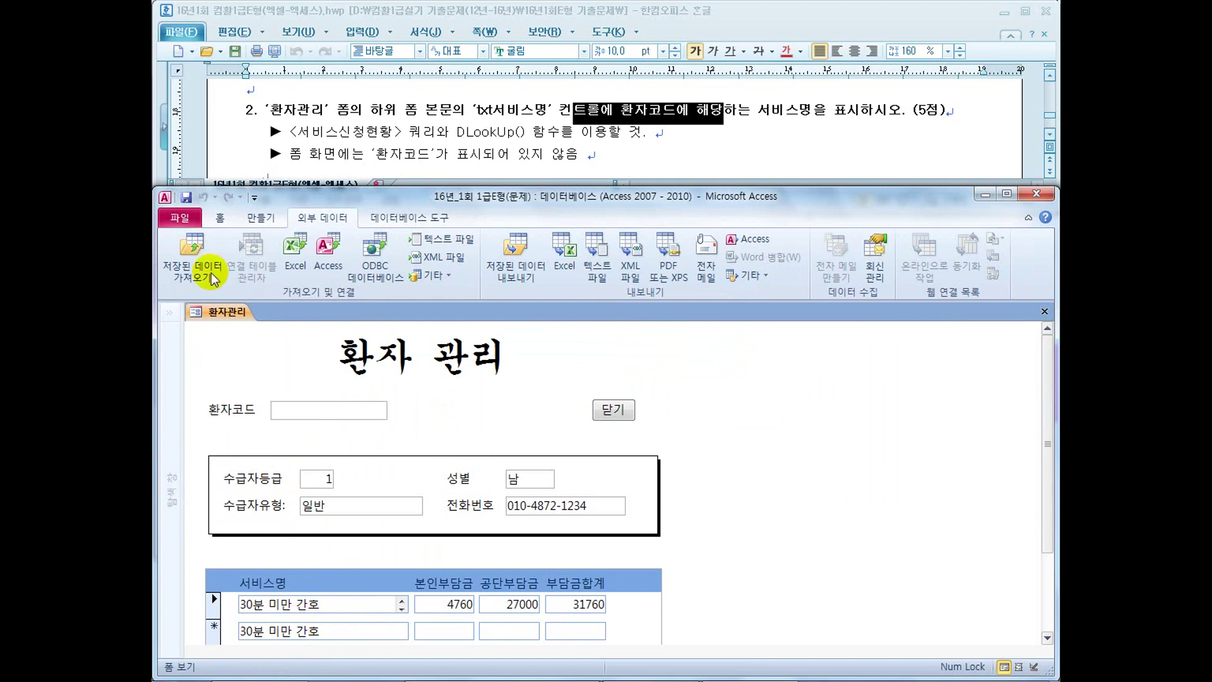
{"action": "left_click", "coordinate": [220, 217]}
{"action": "left_click", "coordinate": [180, 288]}
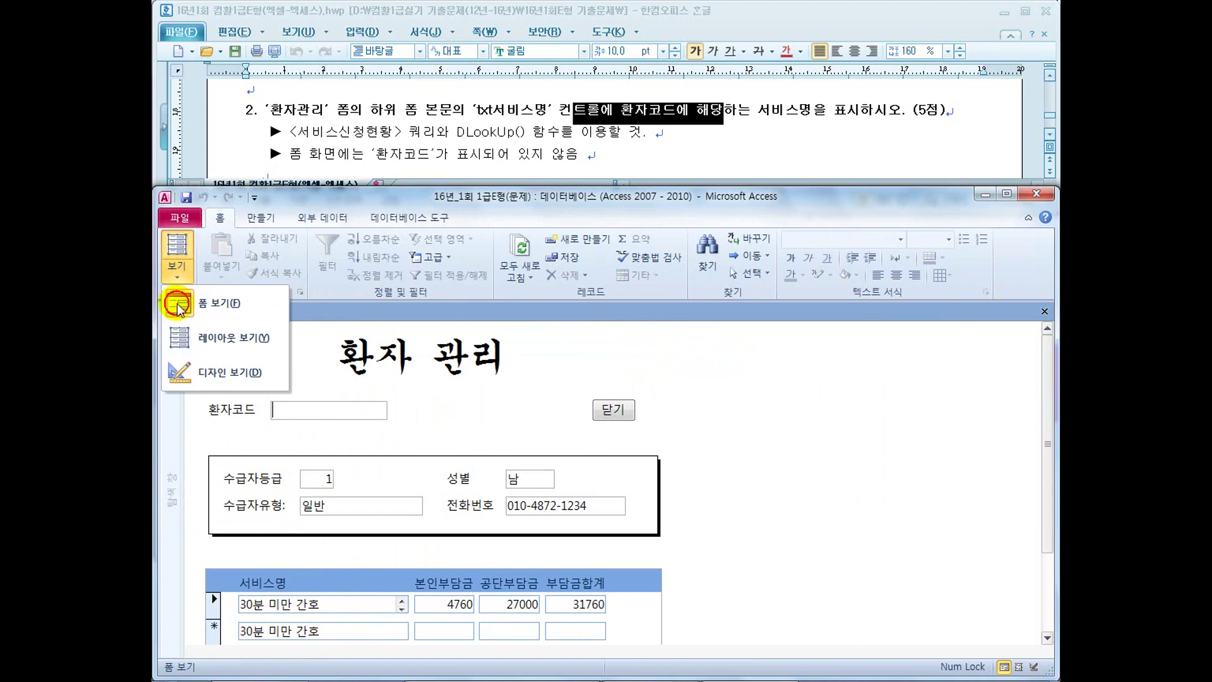
{"action": "left_click", "coordinate": [185, 371]}
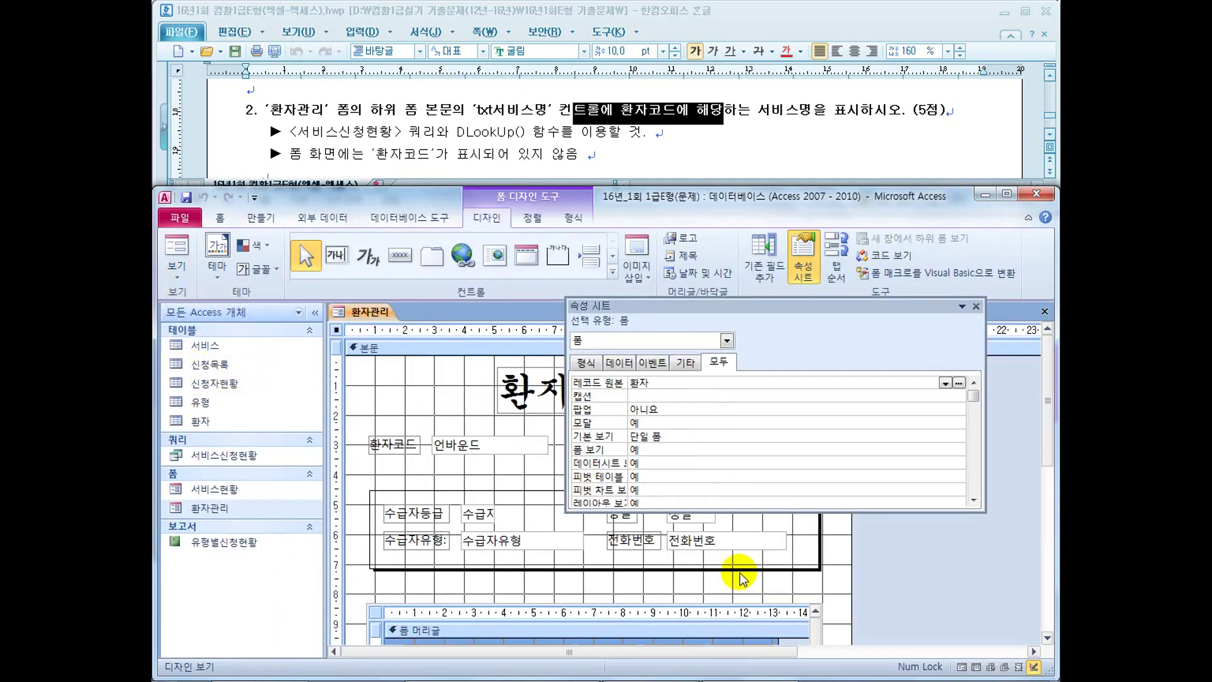
Select txt서비스명 again and enclose the compared value in single quotes, making the DLookUp criteria "환자코드='환자코드'"
{"action": "scroll", "coordinate": [870, 562], "scroll_direction": "down", "scroll_amount": 1}
{"action": "scroll", "coordinate": [527, 617], "scroll_direction": "down", "scroll_amount": 1}
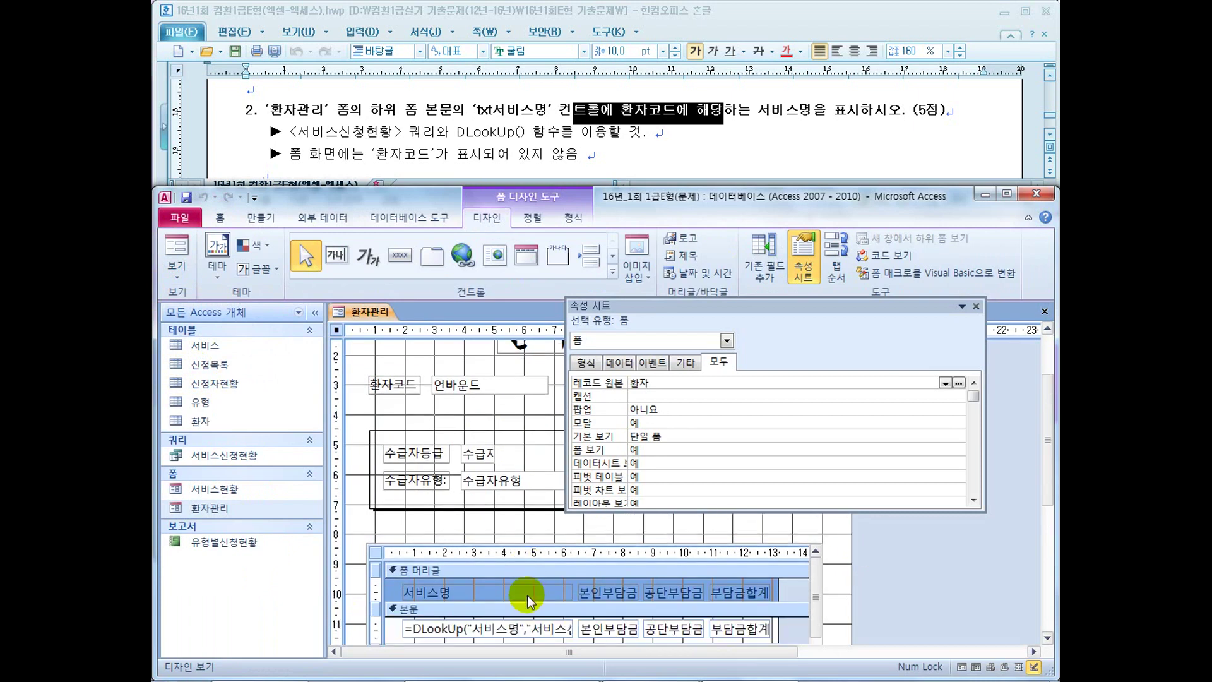
{"action": "left_click", "coordinate": [495, 633]}
{"action": "left_click", "coordinate": [496, 633]}
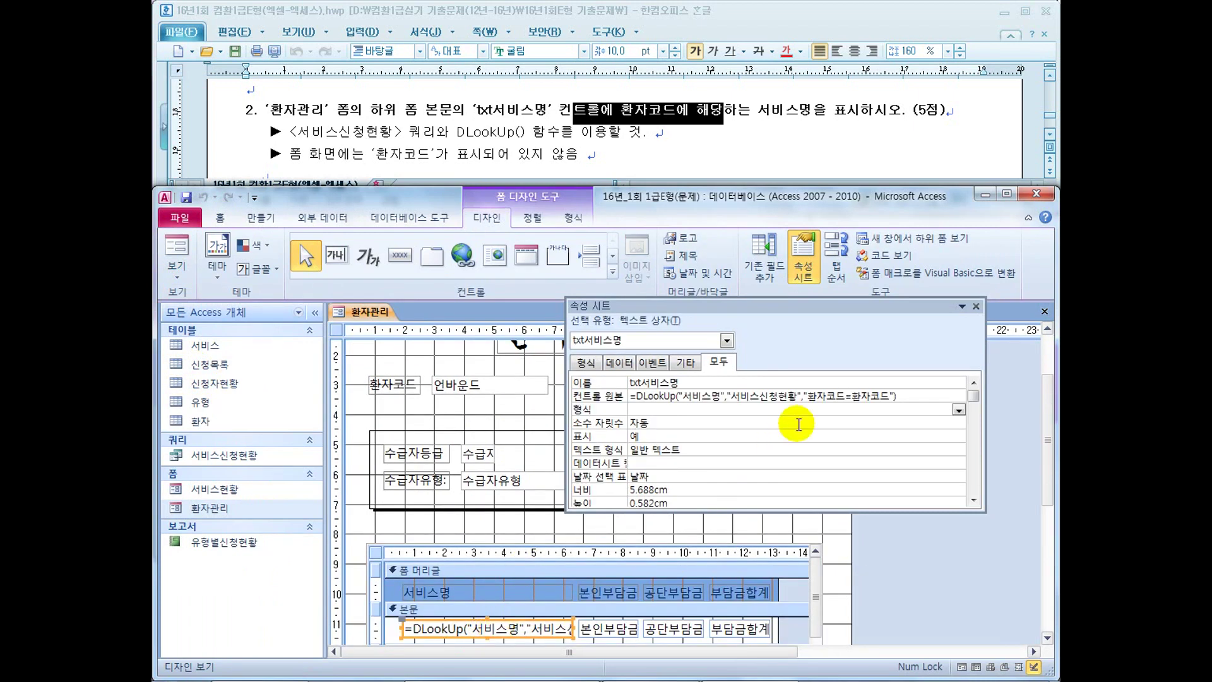
{"action": "left_click", "coordinate": [896, 399]}
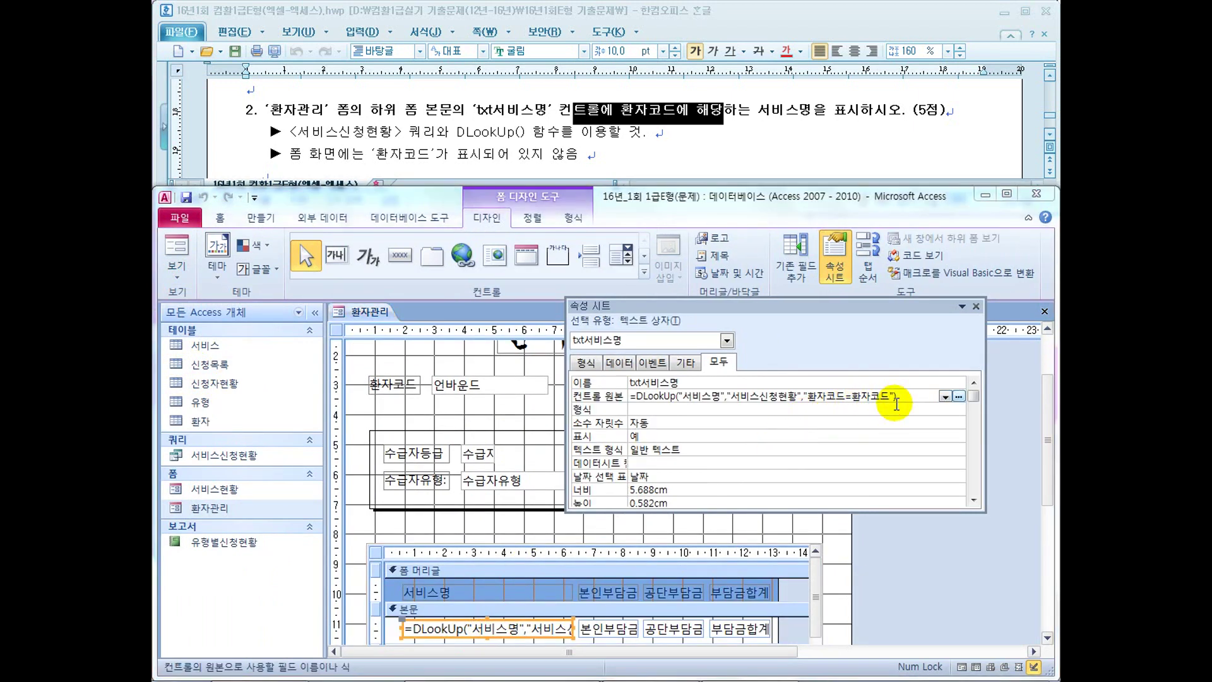
{"action": "type", "text": "'"}
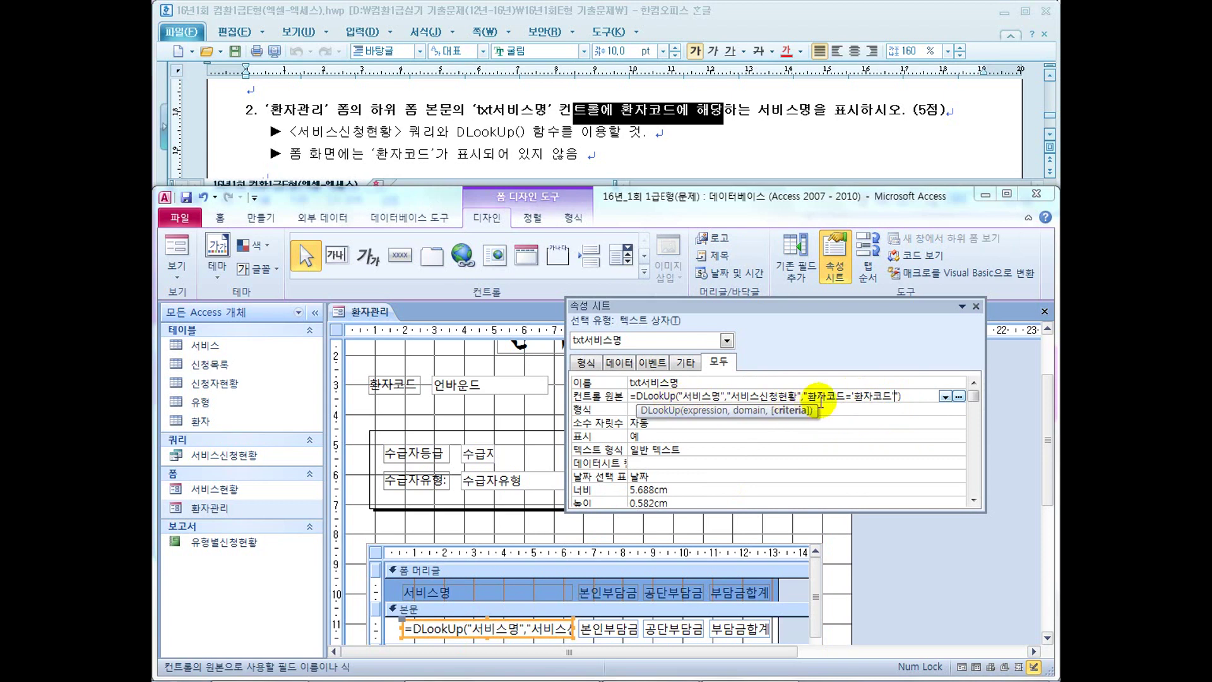
{"action": "left_click", "coordinate": [857, 397]}
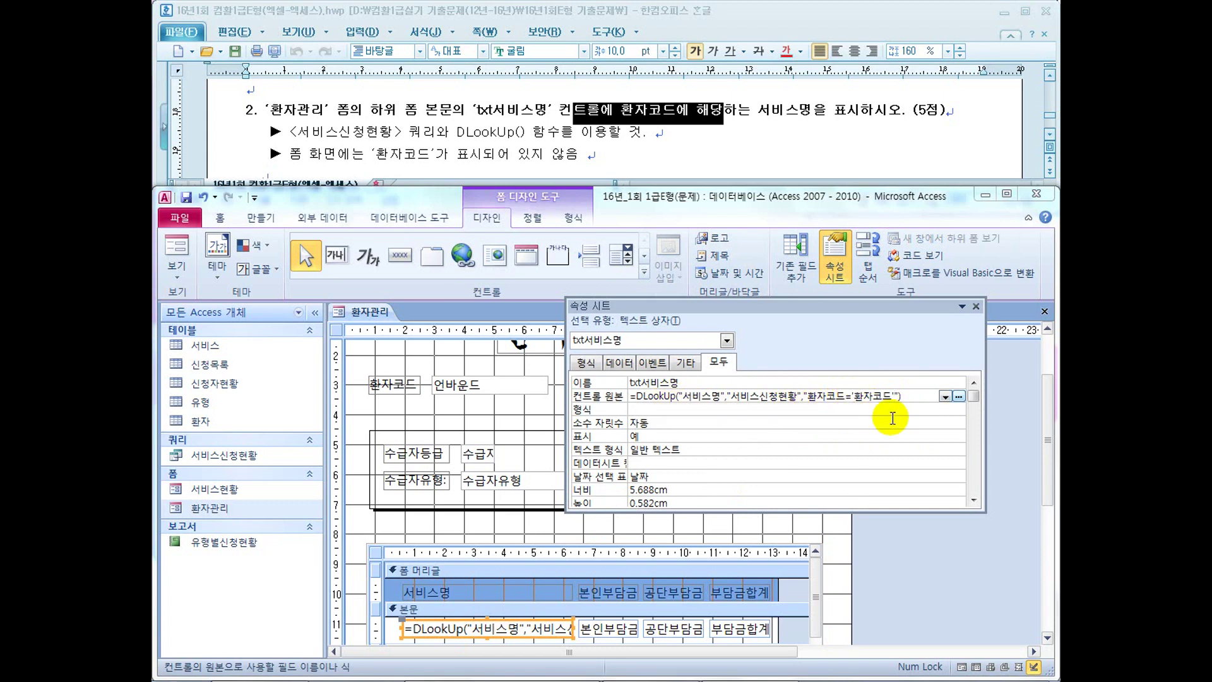
{"action": "type", "text": "'"}
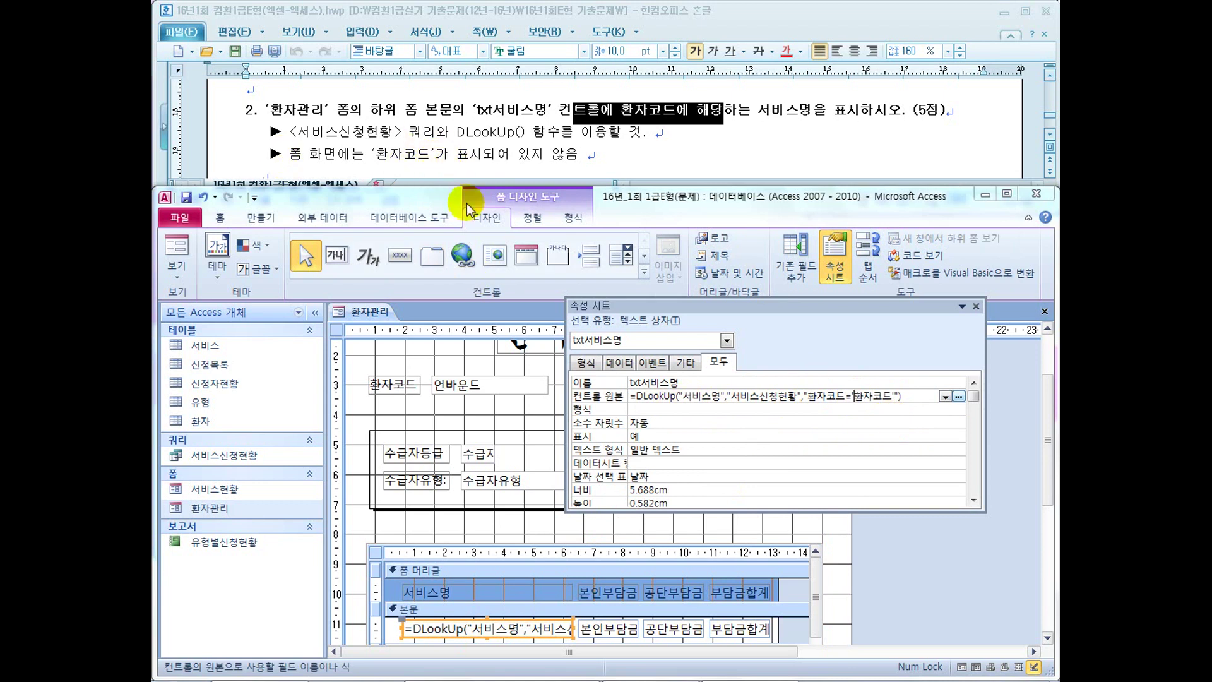
Concatenate the field into the criteria, making the control source =DLookUp("서비스명","서비스신청현황","환자코드='" & [환자코드] & "'")
{"action": "left_click", "coordinate": [826, 397]}
{"action": "left_click", "coordinate": [876, 396]}
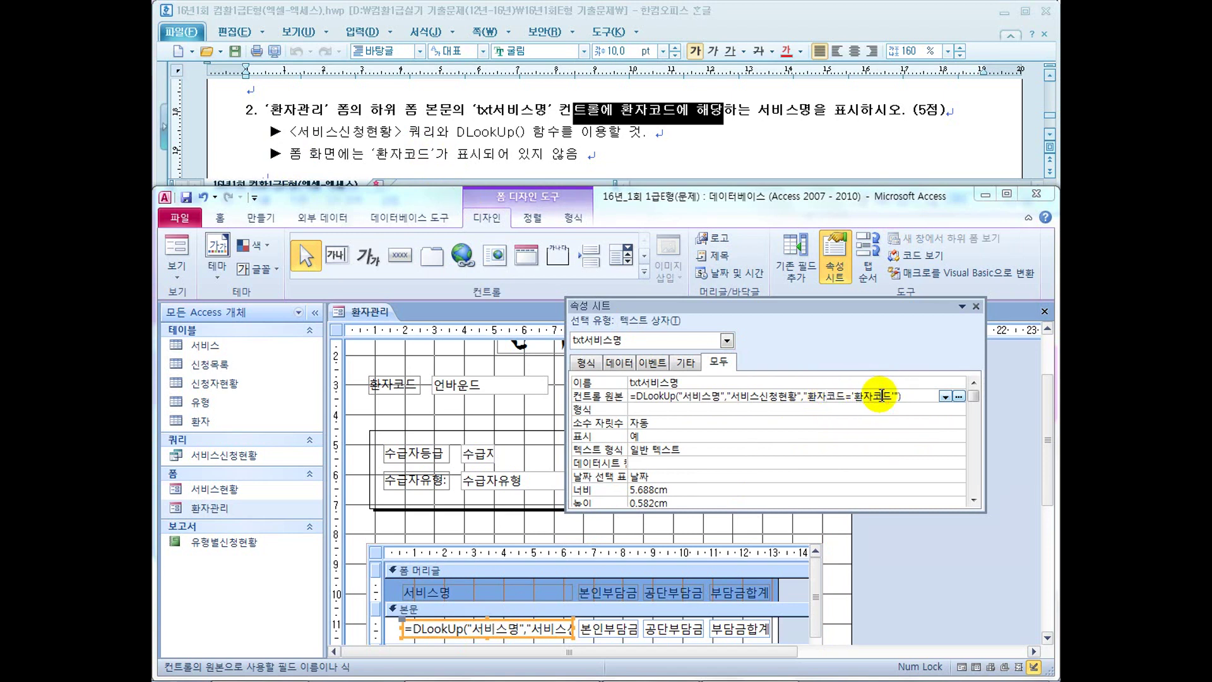
{"action": "left_click", "coordinate": [853, 398]}
{"action": "left_click", "coordinate": [898, 399]}
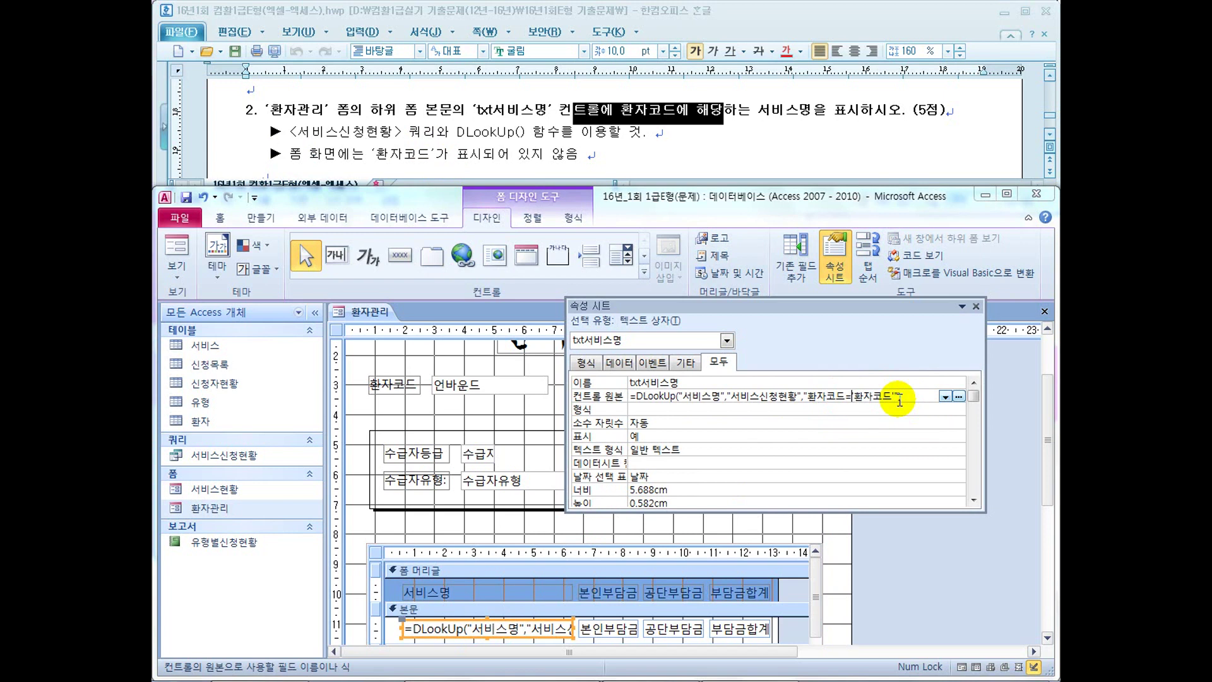
{"action": "type", "text": "\""}
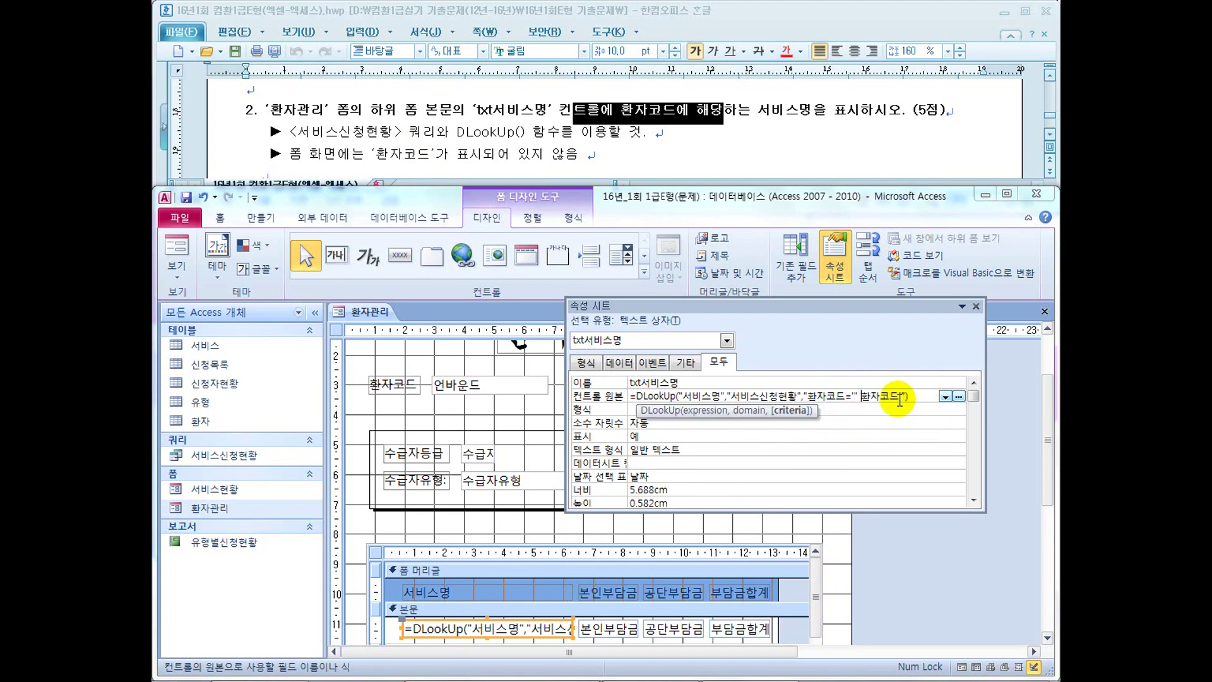
{"action": "type", "text": " &"}
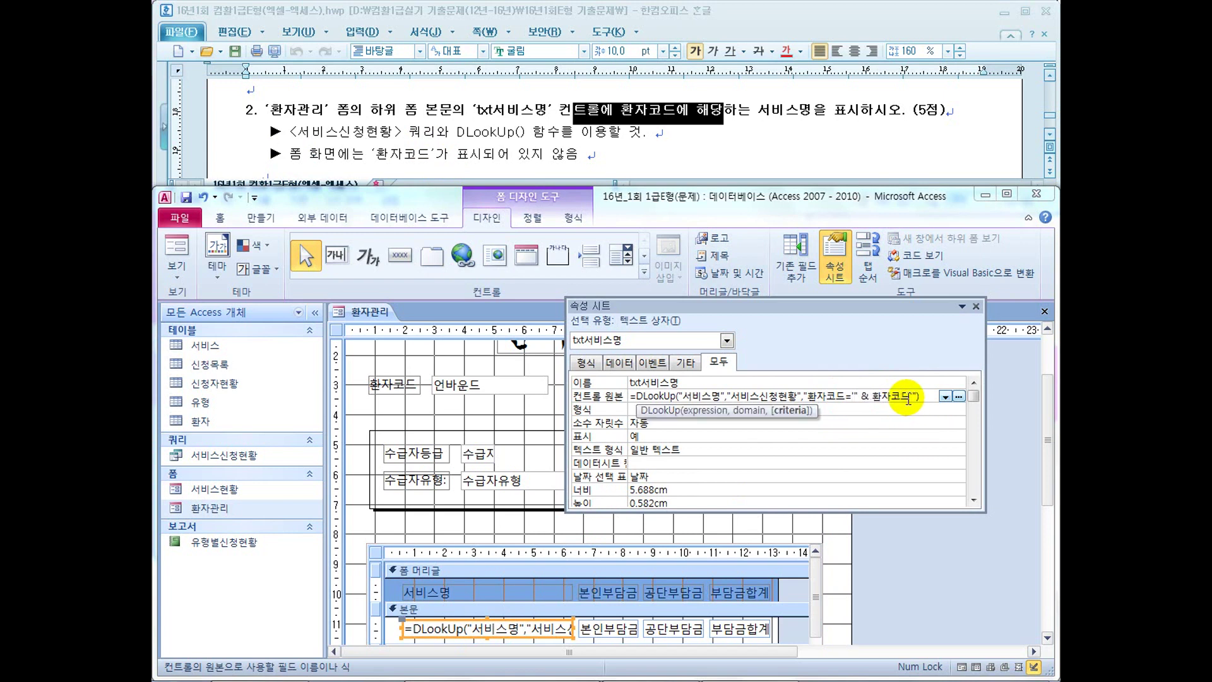
{"action": "left_click", "coordinate": [910, 398]}
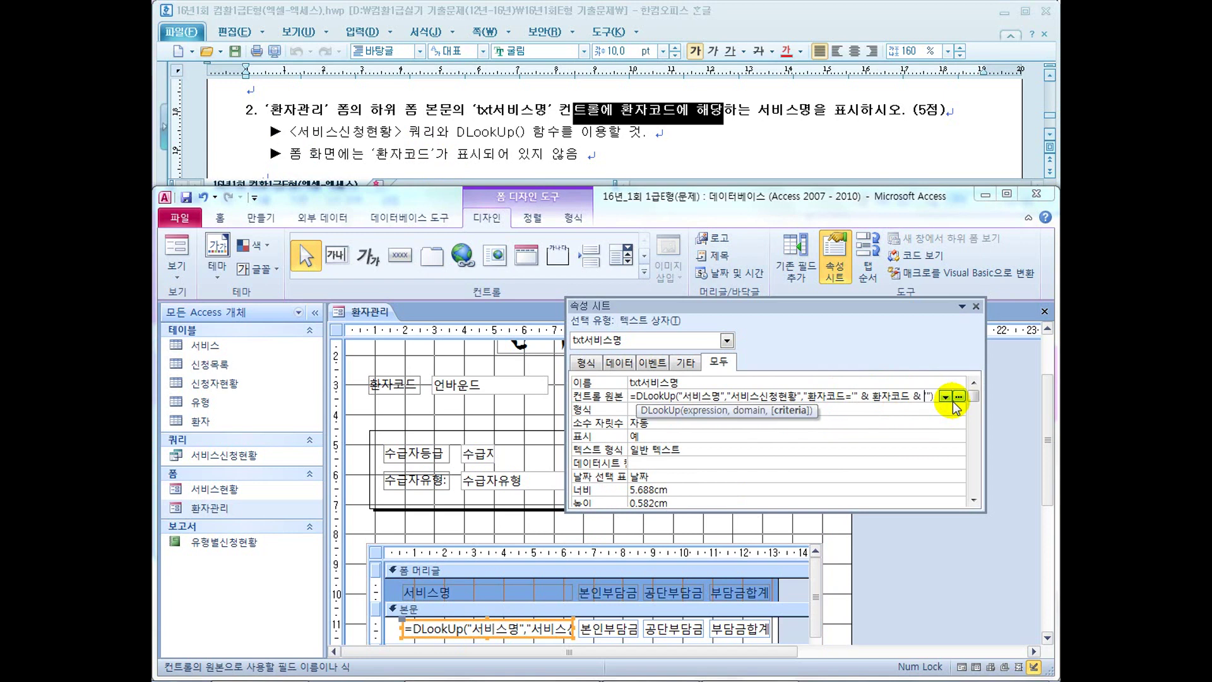
{"action": "key", "text": "Return"}
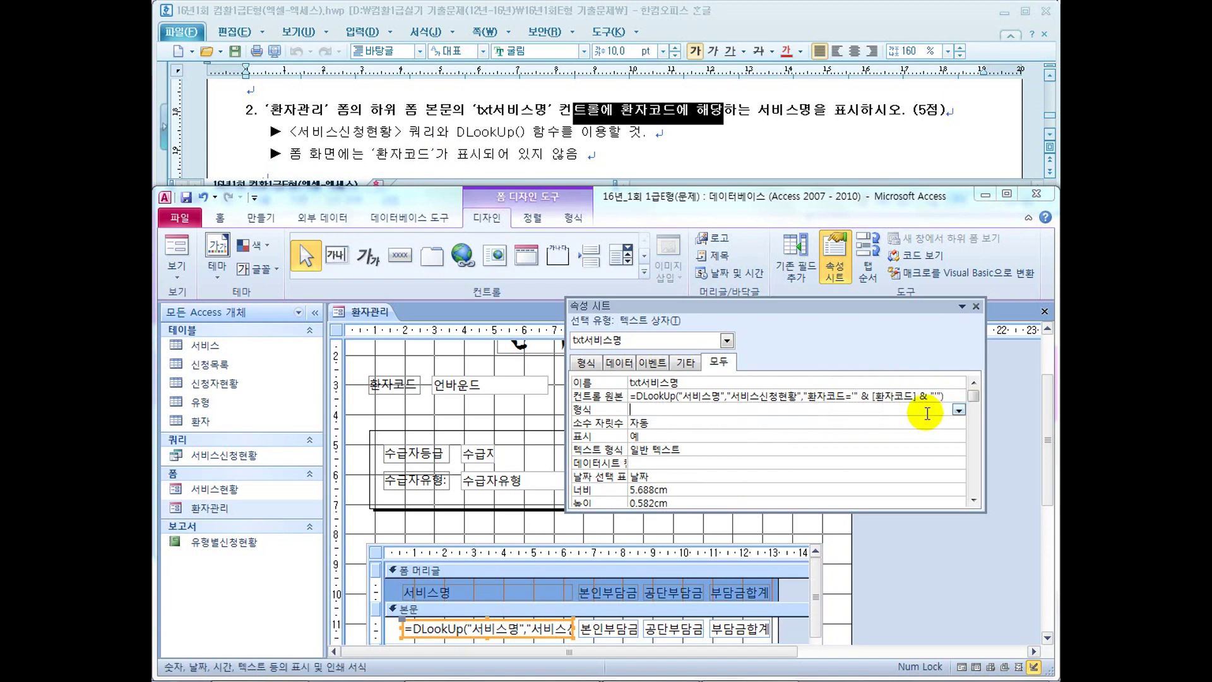
{"action": "left_click_drag", "start_coordinate": [916, 397], "coordinate": [879, 396]}
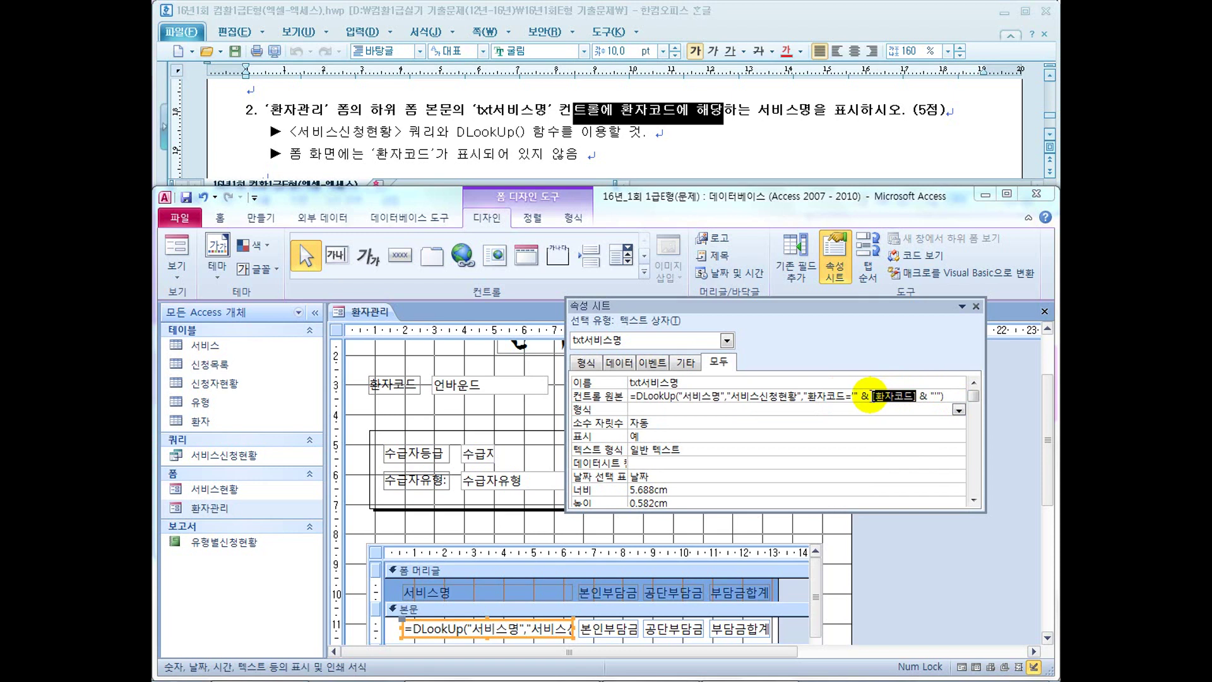
{"action": "left_click_drag", "start_coordinate": [871, 397], "coordinate": [872, 396]}
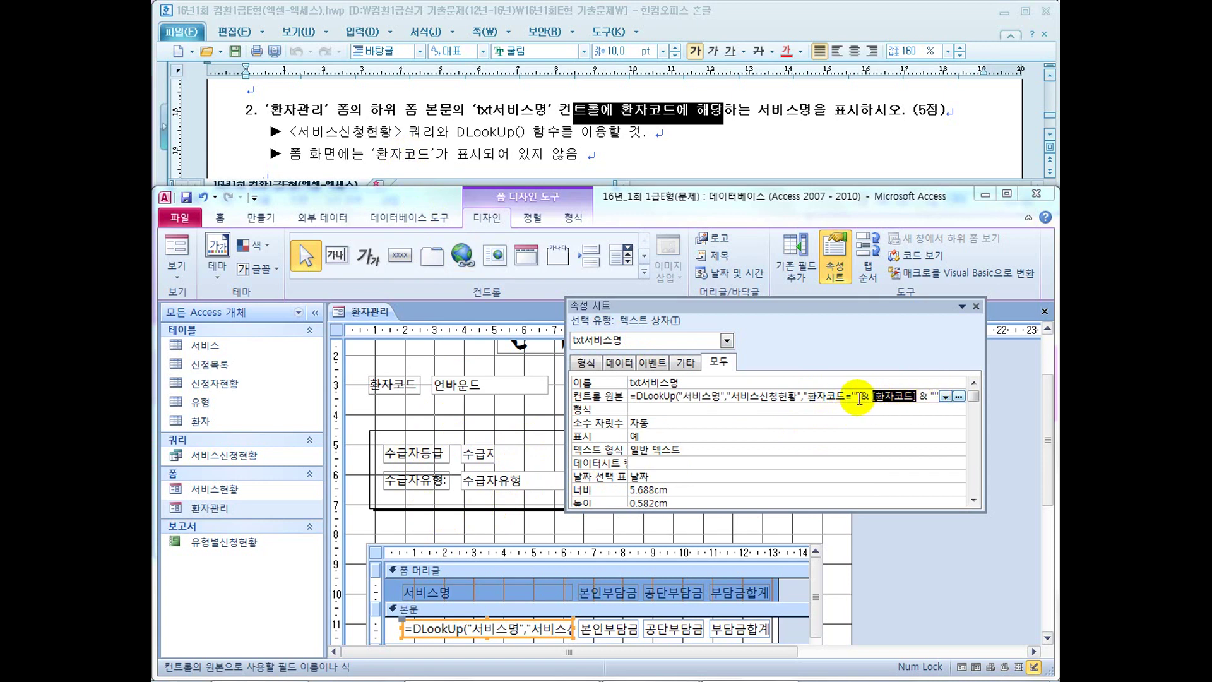
Check in Form view the service name that the completed DLookUp expression gives in the subform's records
{"action": "left_click", "coordinate": [171, 249]}
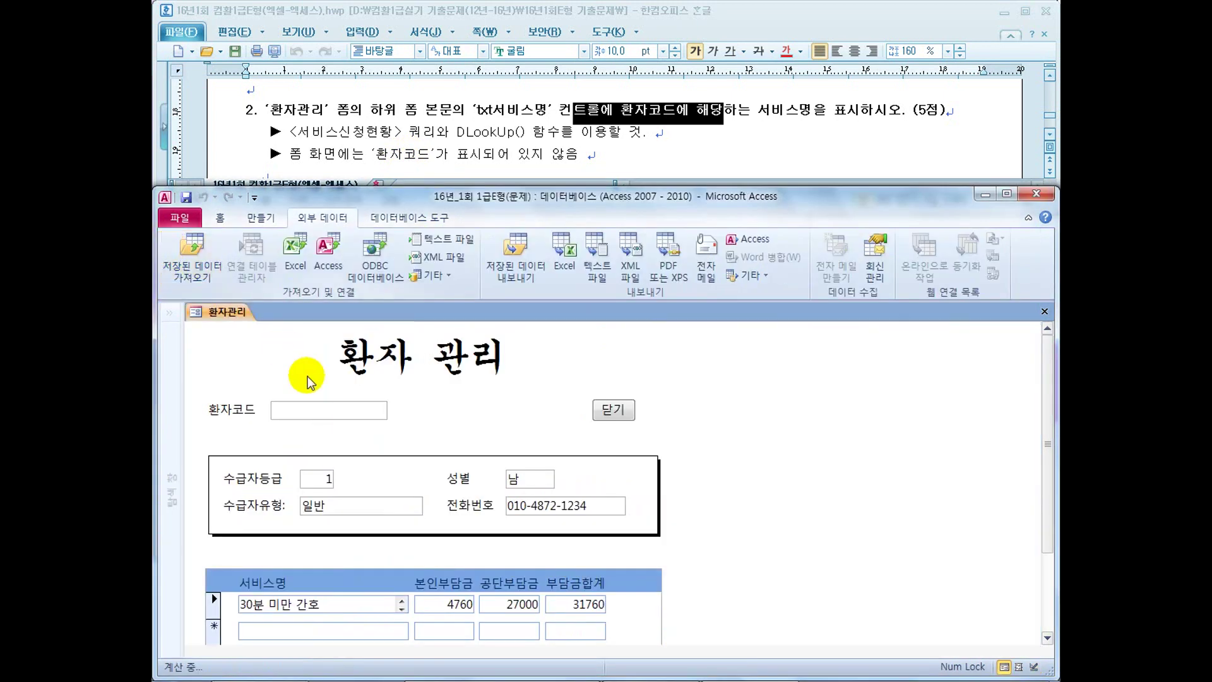
{"action": "scroll", "coordinate": [346, 504], "scroll_direction": "down", "scroll_amount": 1}
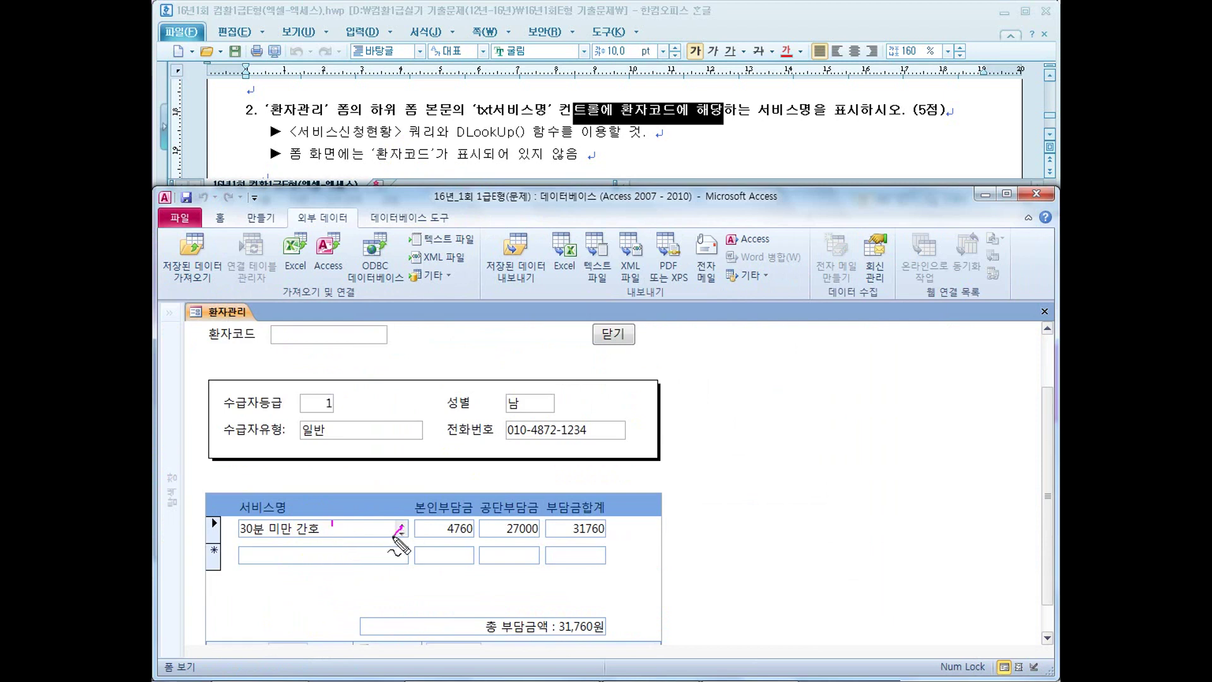
{"action": "mouse_move", "coordinate": [344, 526]}
{"action": "left_mouse_down"}
{"action": "mouse_move", "coordinate": [338, 601]}
{"action": "mouse_move", "coordinate": [320, 548]}
{"action": "left_mouse_up"}
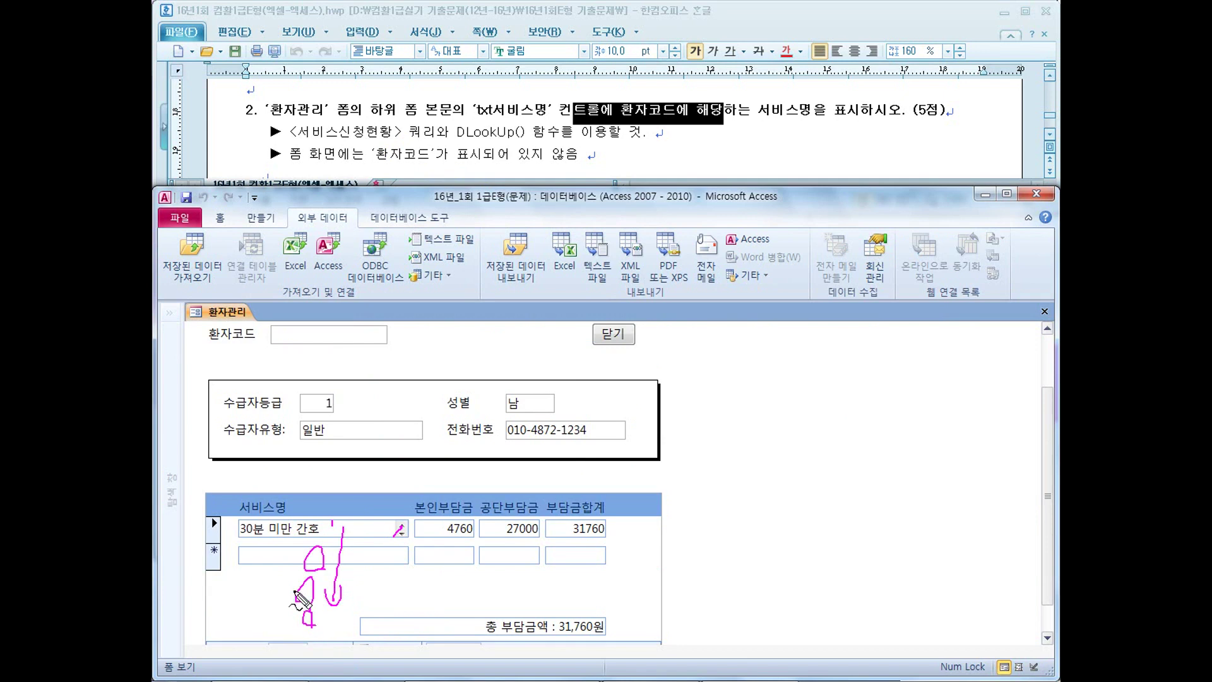
{"action": "left_click_drag", "start_coordinate": [338, 542], "coordinate": [372, 550]}
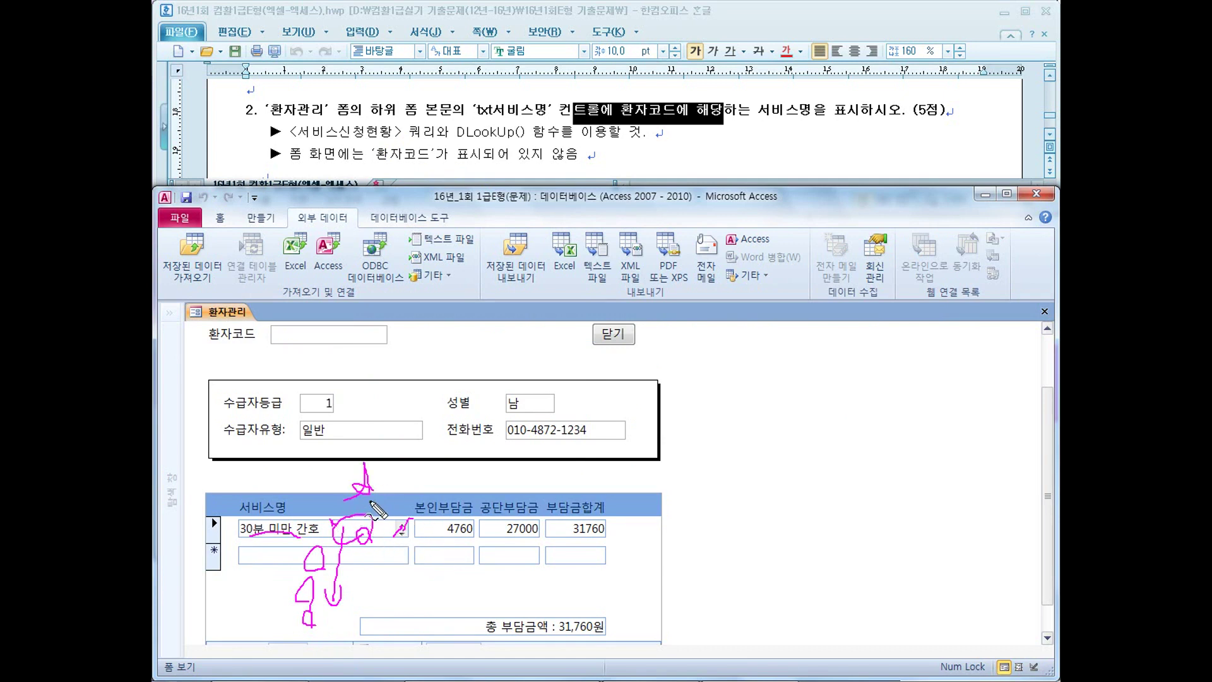
{"action": "mouse_move", "coordinate": [342, 176]}
{"action": "left_mouse_down"}
{"action": "mouse_move", "coordinate": [446, 176]}
{"action": "mouse_move", "coordinate": [434, 164]}
{"action": "mouse_move", "coordinate": [531, 173]}
{"action": "left_mouse_up"}
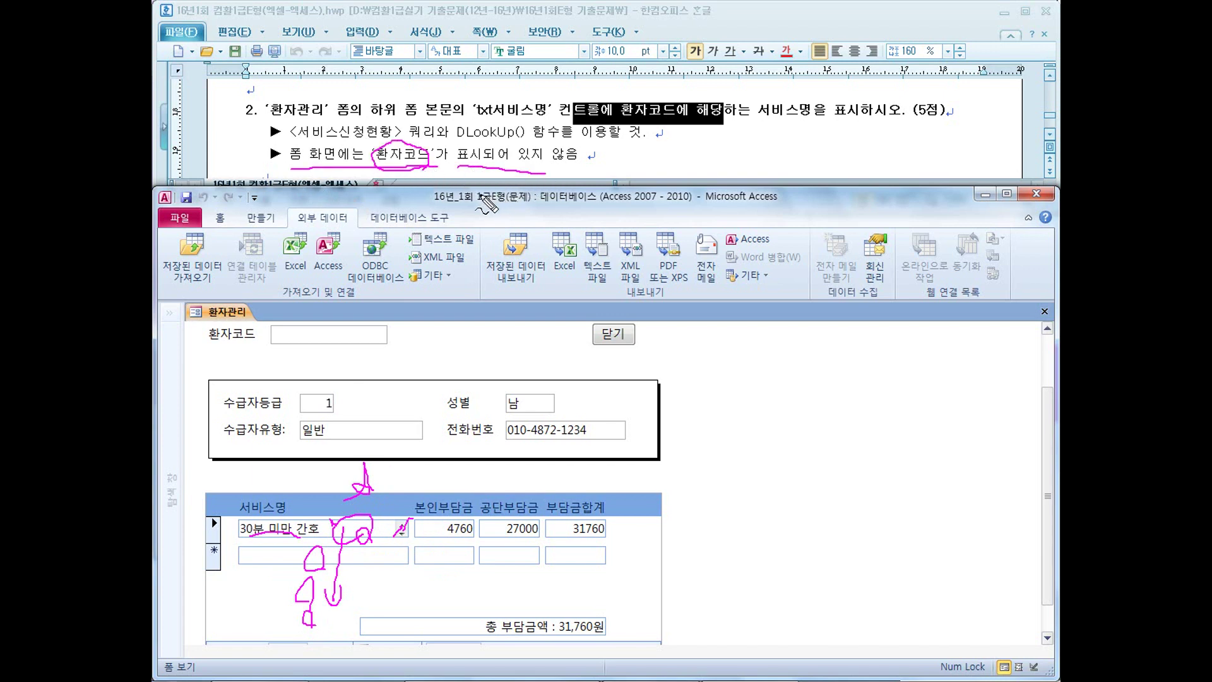
{"action": "key", "text": "Escape"}
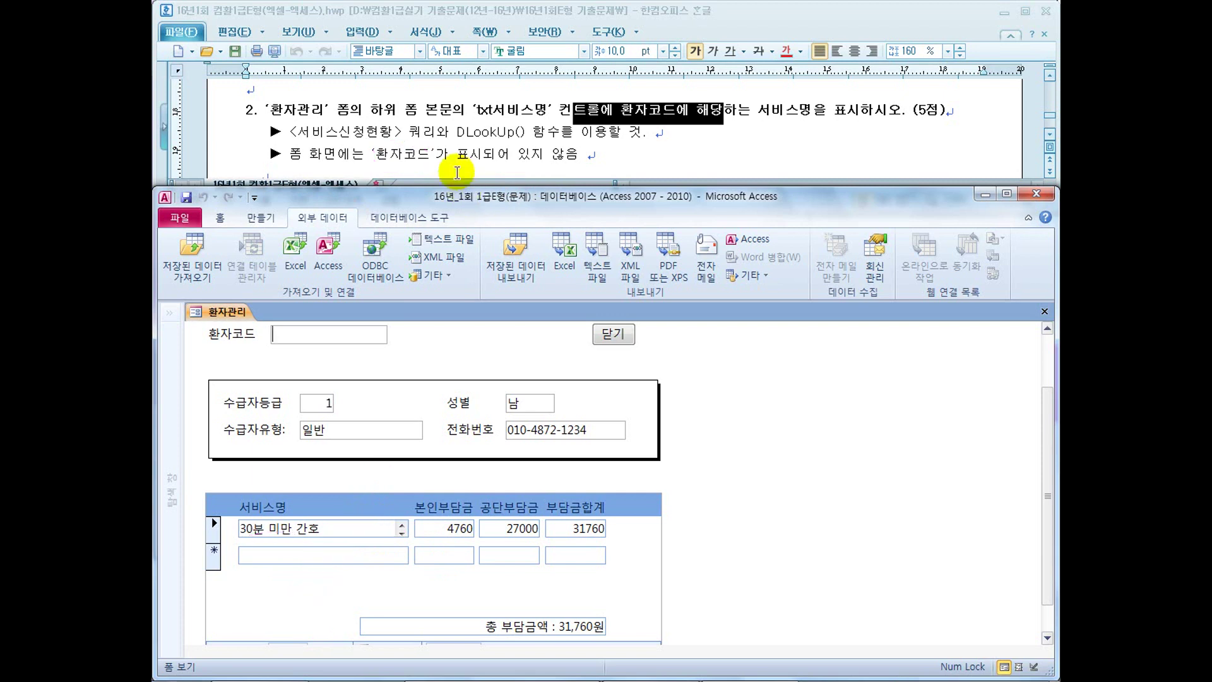
{"action": "left_click", "coordinate": [219, 218]}
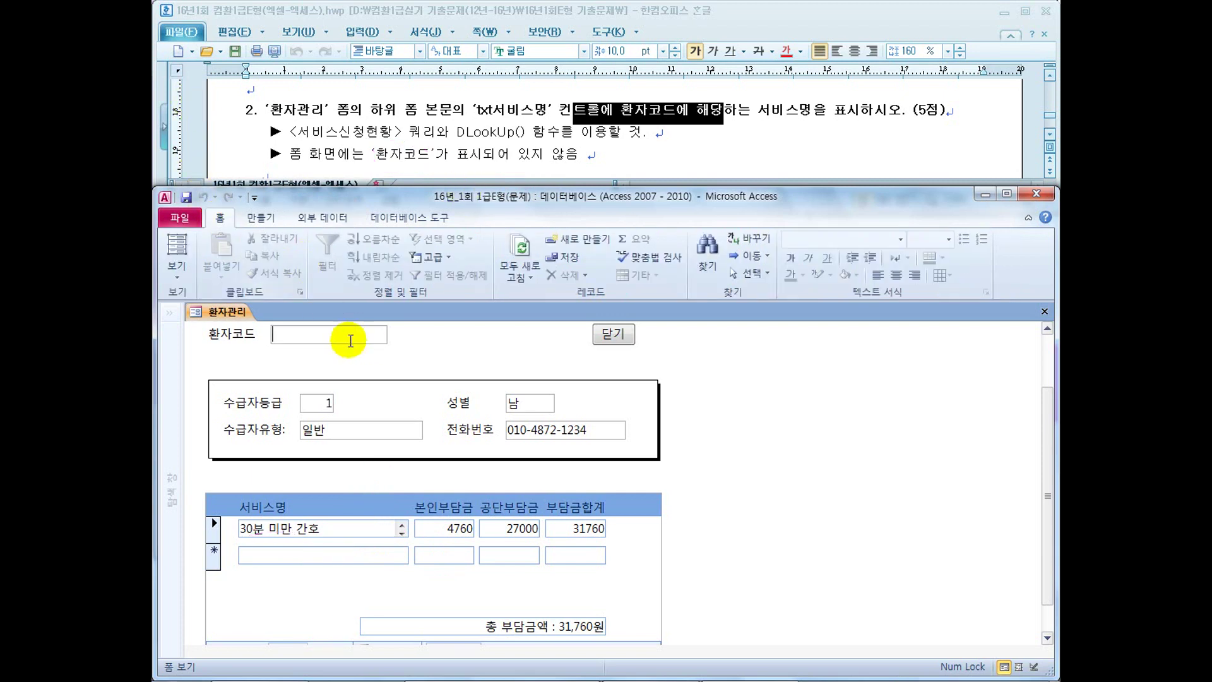
Return the 환자관리 form to Design view and close its property sheet
{"action": "left_click", "coordinate": [177, 275]}
{"action": "left_click", "coordinate": [235, 372]}
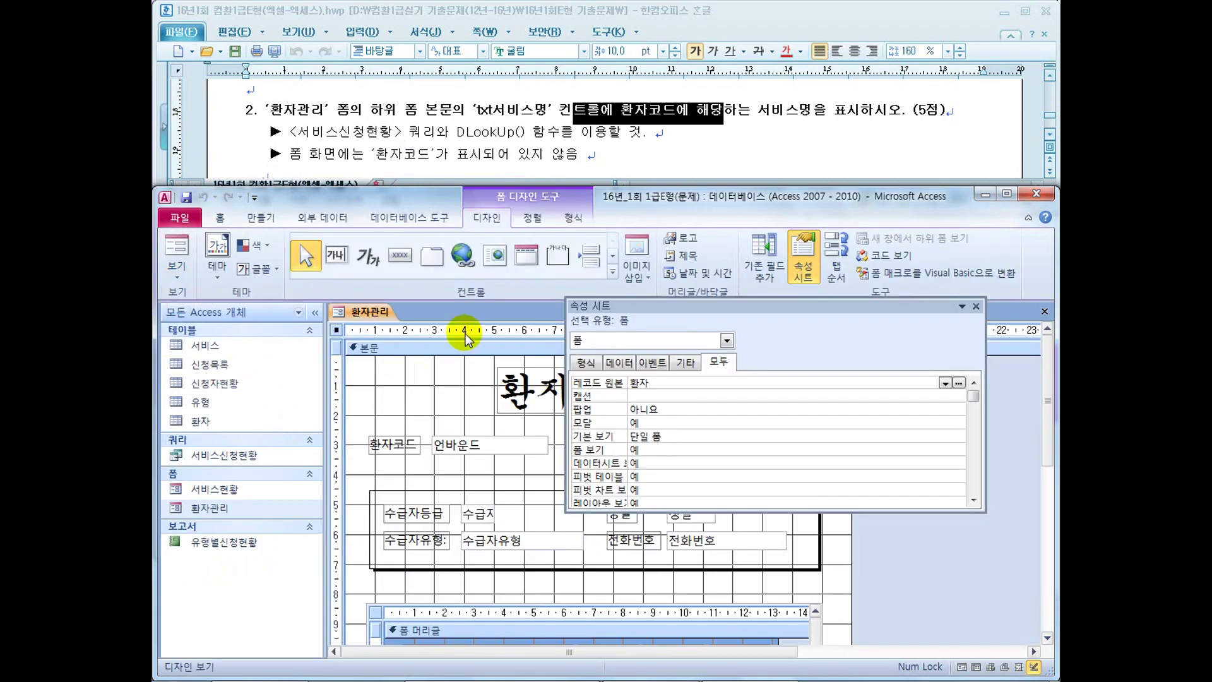
{"action": "left_click", "coordinate": [977, 308]}
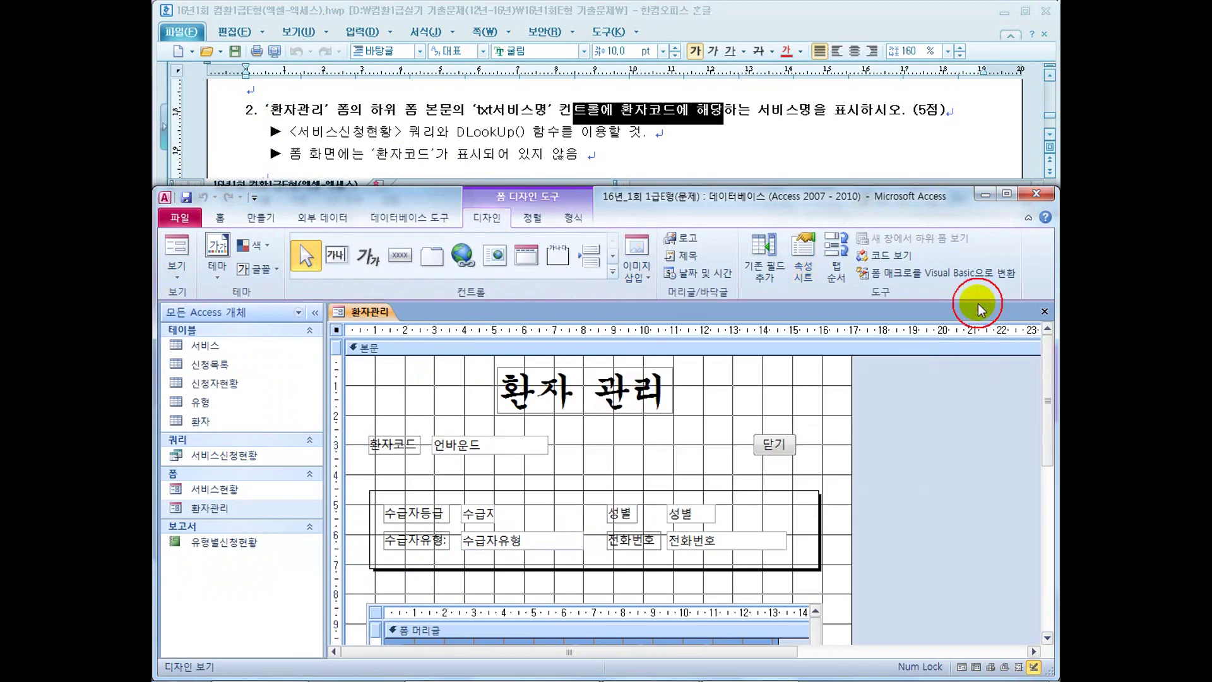
Switch to the Hangul exam document and read task 3 about changing the cmb환자코드 control to a combo box
{"action": "left_click", "coordinate": [698, 162]}
{"action": "scroll", "coordinate": [699, 171], "scroll_direction": "down", "scroll_amount": 1}
{"action": "left_click", "coordinate": [700, 167]}
{"action": "scroll", "coordinate": [699, 167], "scroll_direction": "down", "scroll_amount": 2}
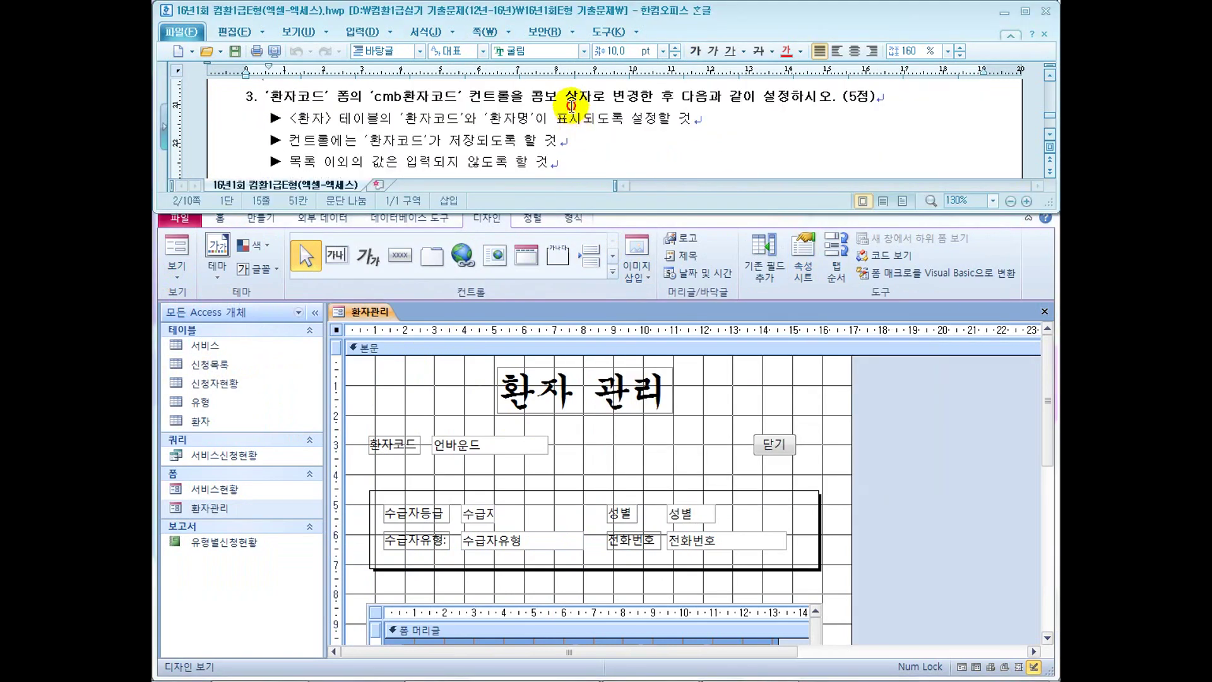
{"action": "scroll", "coordinate": [571, 105], "scroll_direction": "up", "scroll_amount": 1}
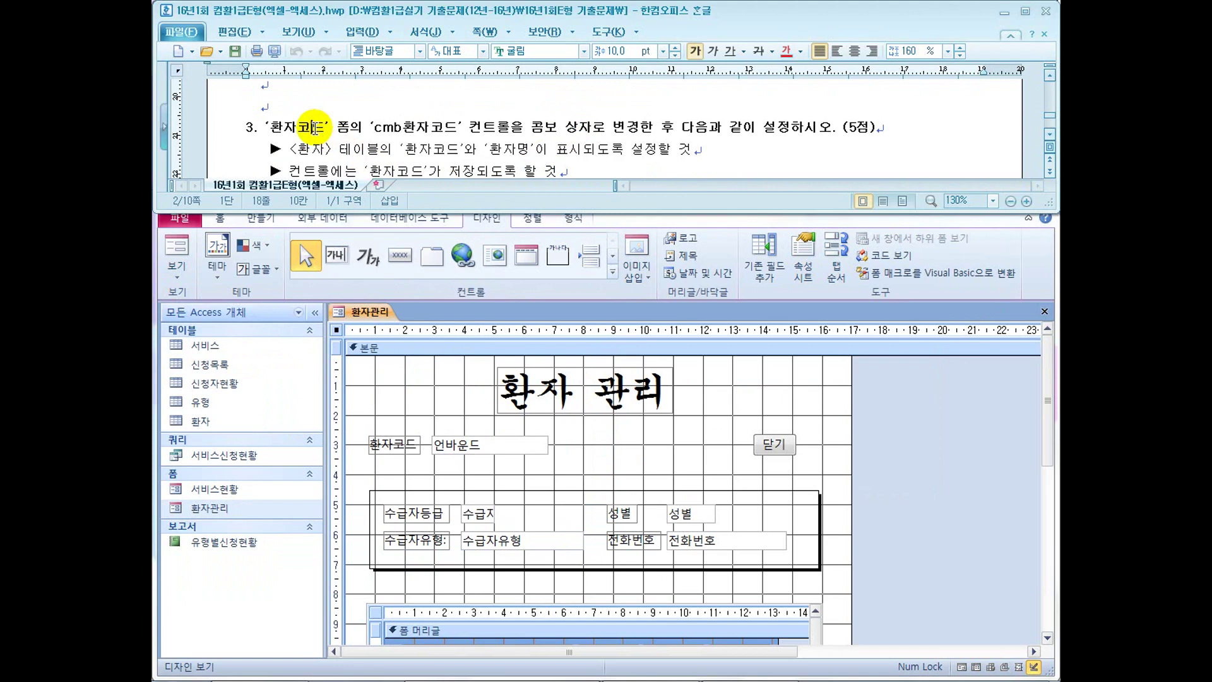
Check in Access that the unbound text box beside the 환자코드 label is named cmb환자코드 and change it to a combo box
{"action": "left_click", "coordinate": [475, 446]}
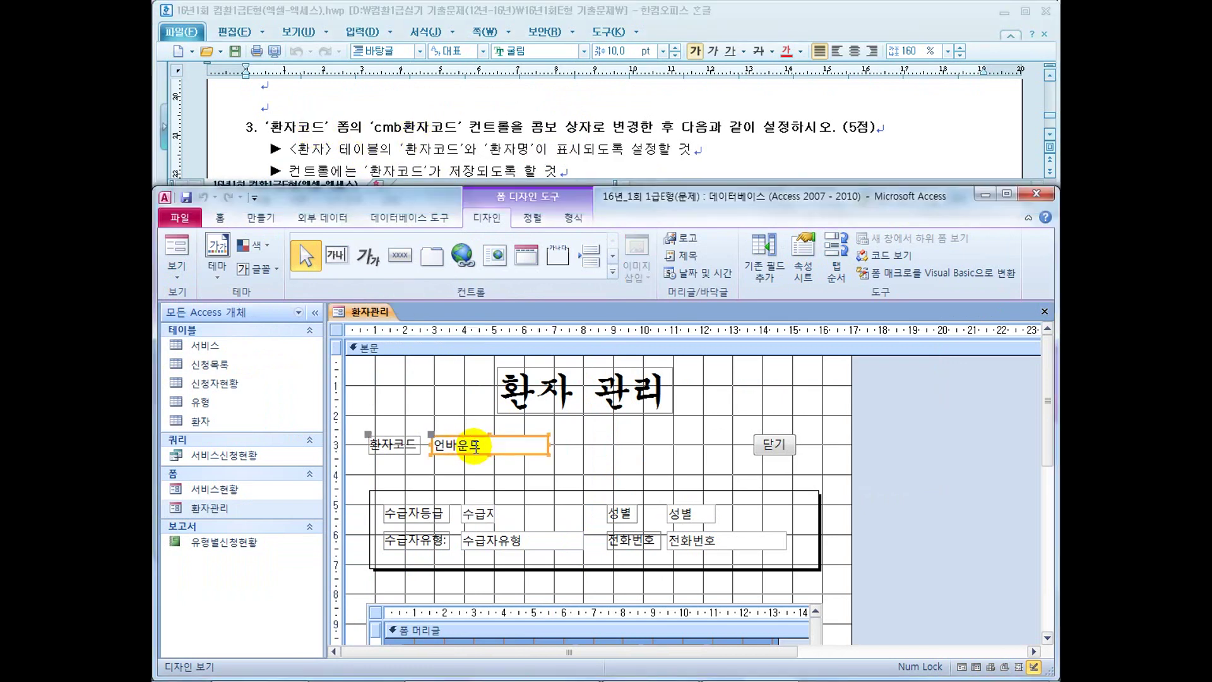
{"action": "right_click", "coordinate": [475, 446]}
{"action": "left_click", "coordinate": [502, 660]}
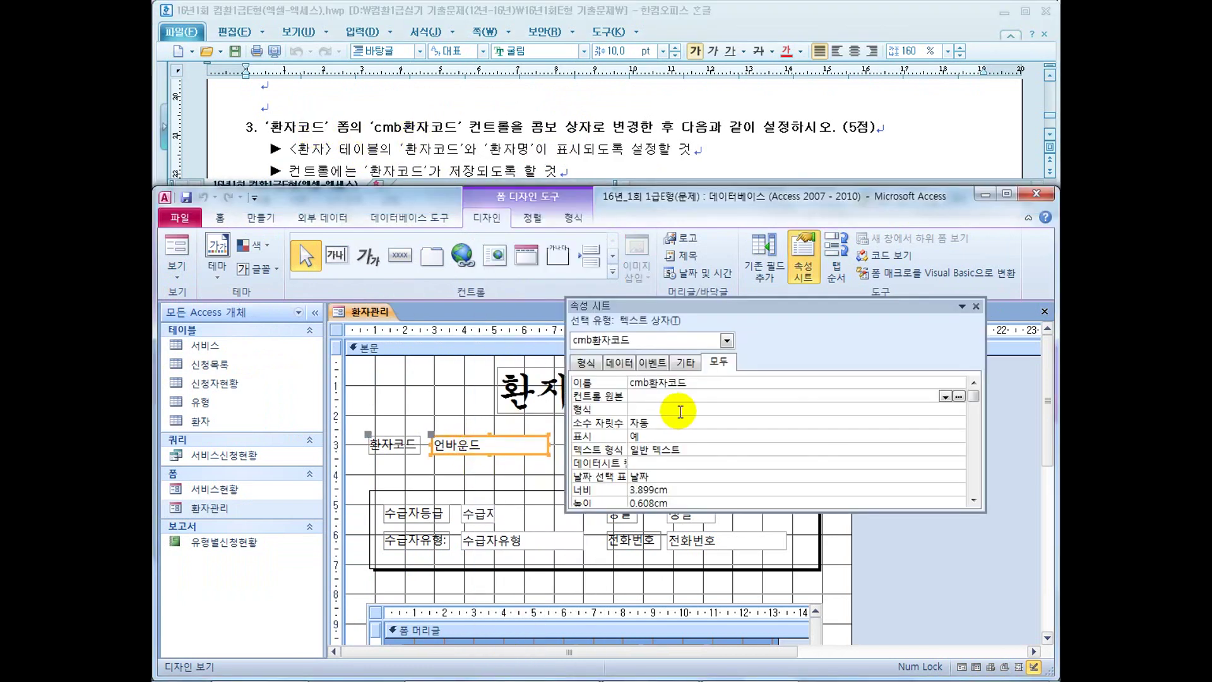
{"action": "left_click", "coordinate": [621, 382]}
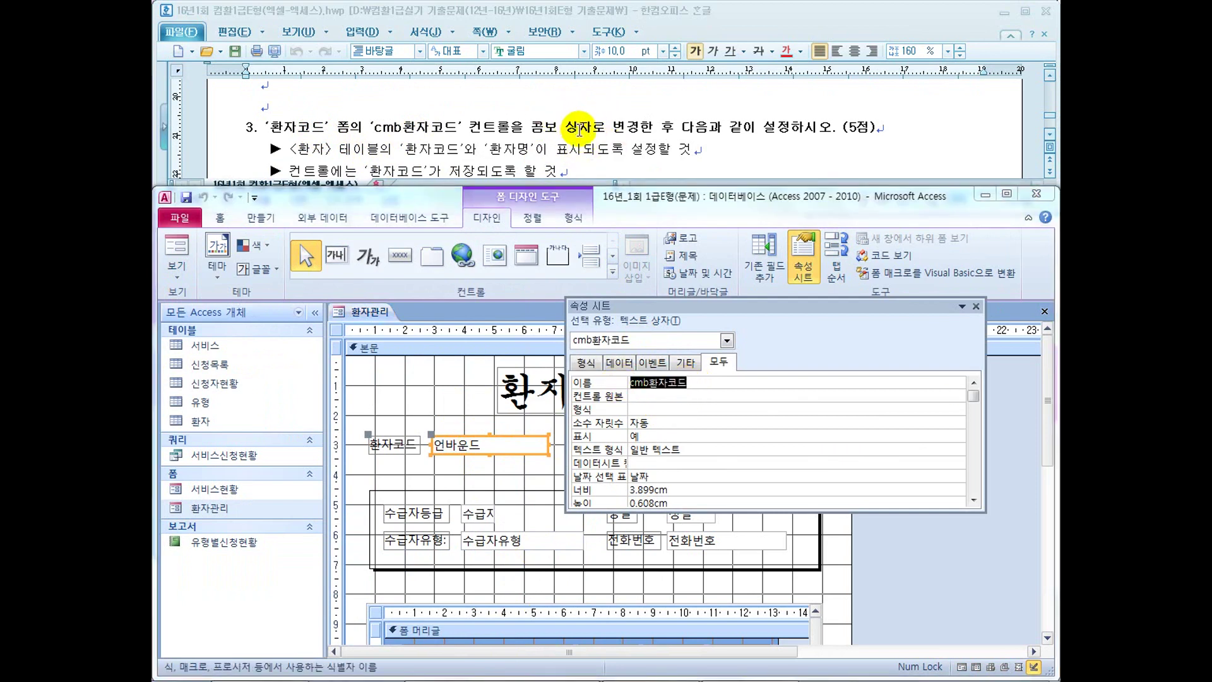
{"action": "left_click", "coordinate": [976, 306]}
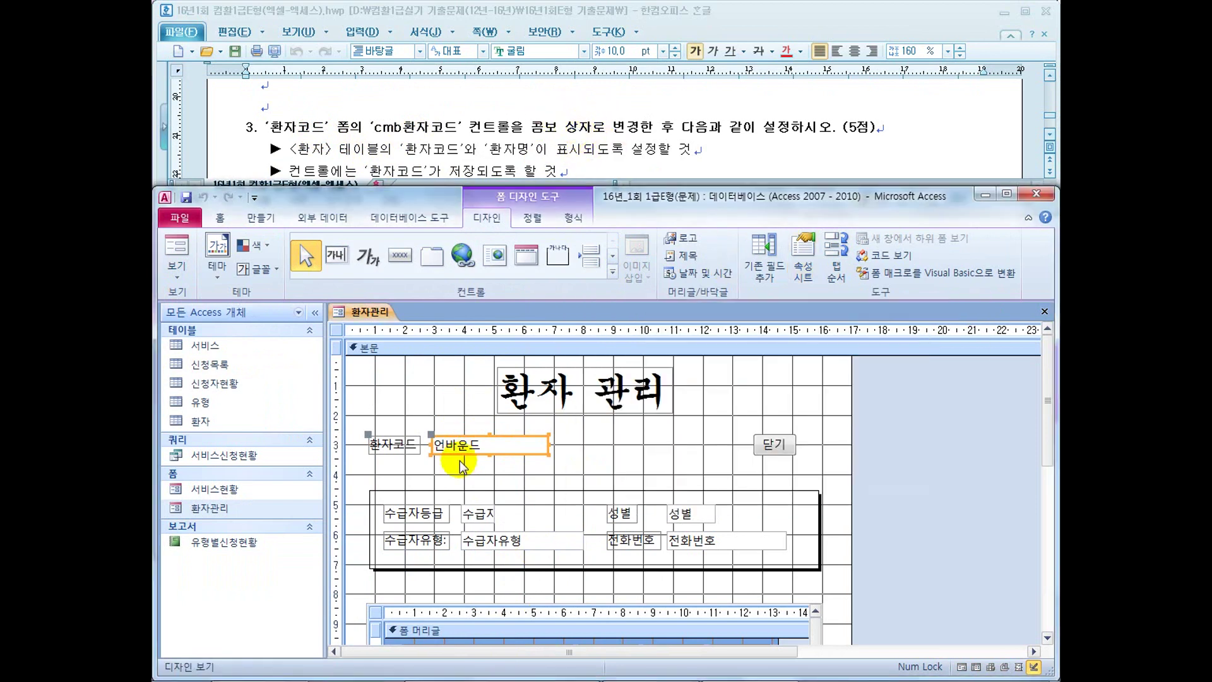
{"action": "right_click", "coordinate": [508, 437]}
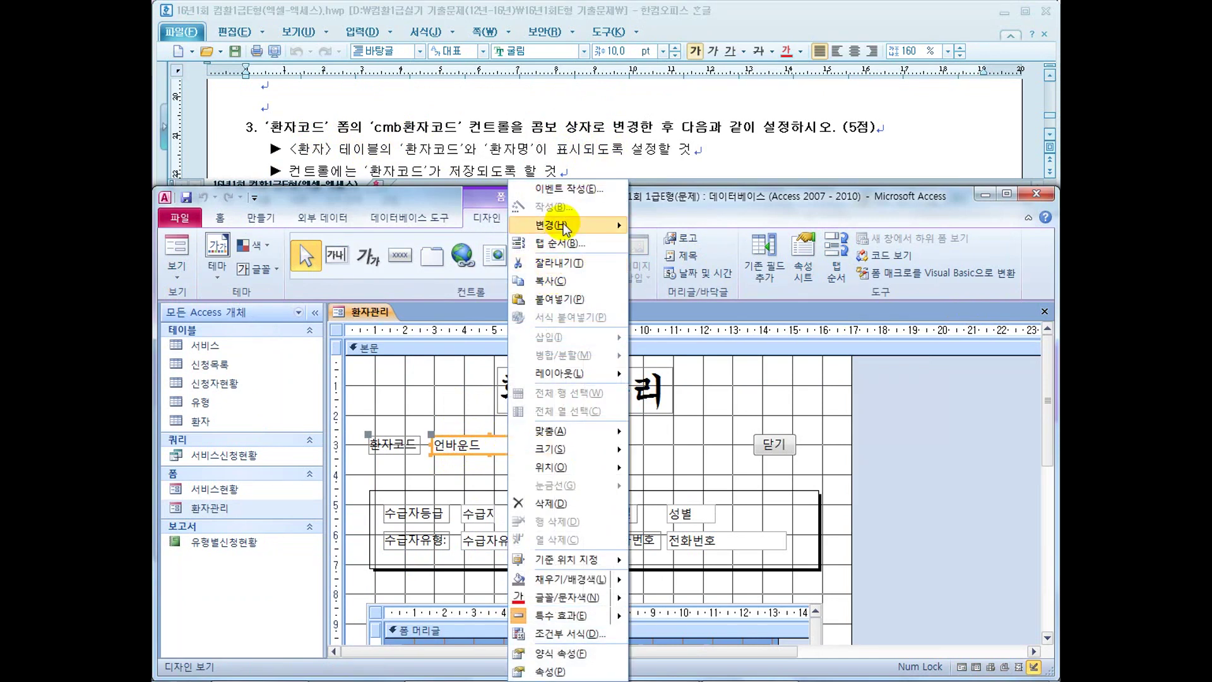
{"action": "left_click", "coordinate": [670, 287]}
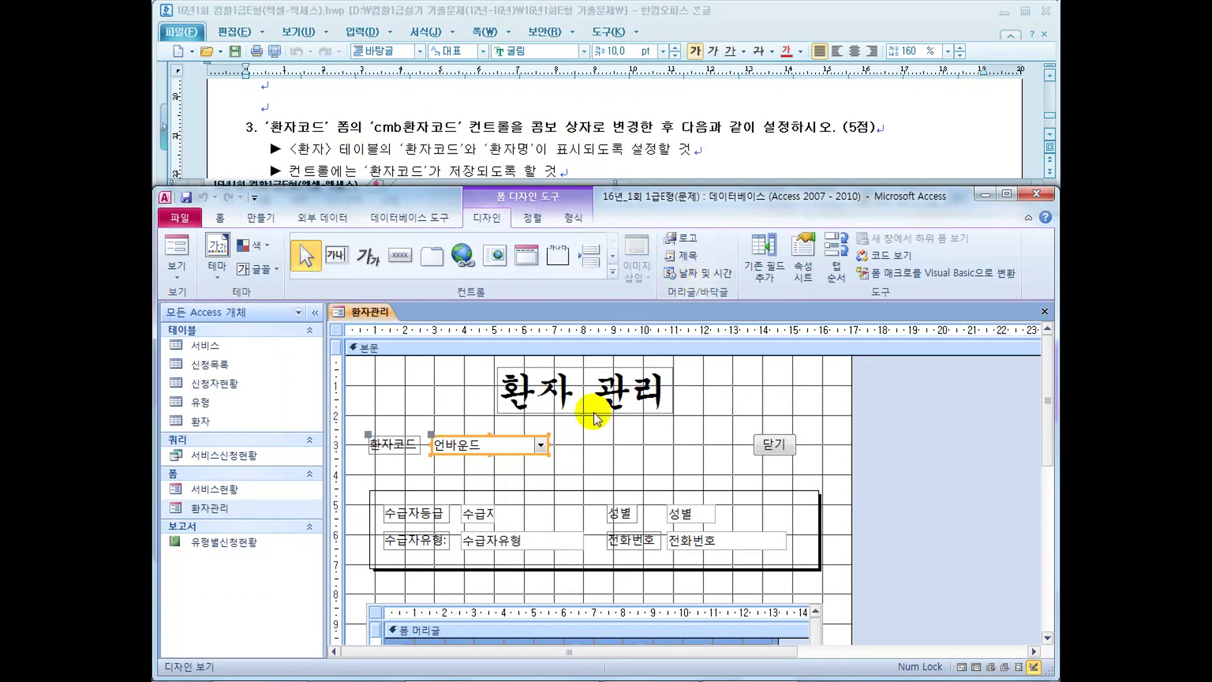
Open the data properties of the cmb환자코드 combo box and choose 테이블/쿼리 as the row source type
{"action": "right_click", "coordinate": [535, 446]}
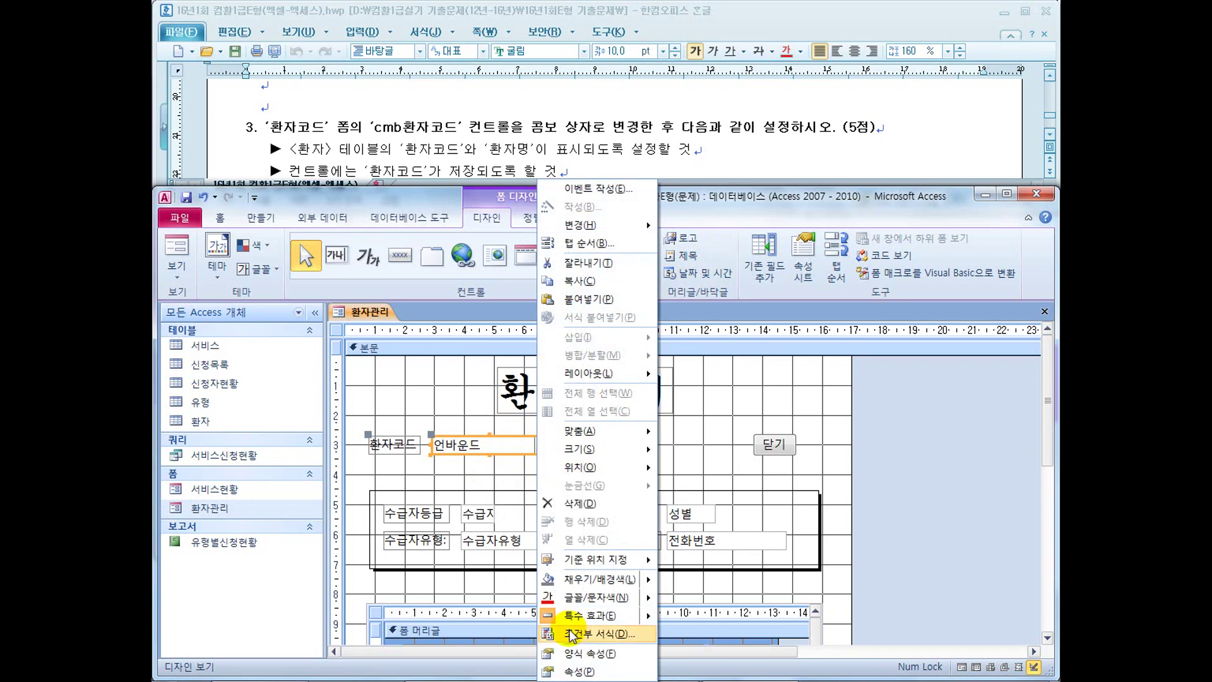
{"action": "left_click", "coordinate": [571, 671]}
{"action": "left_click", "coordinate": [621, 364]}
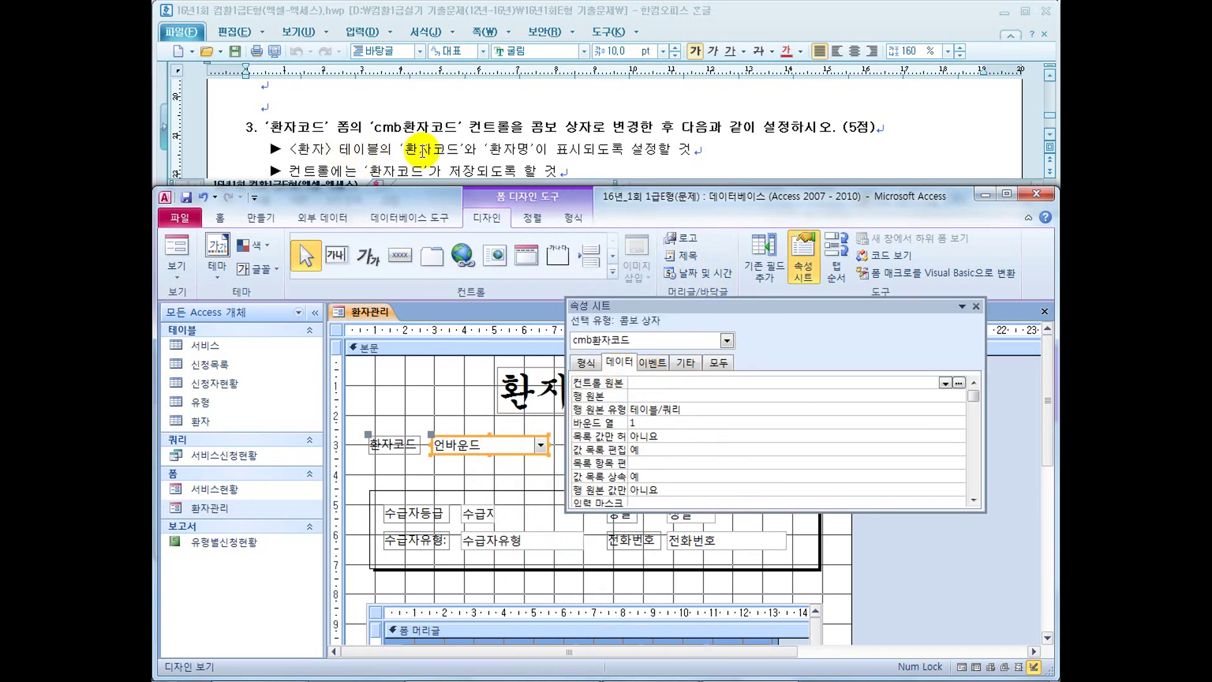
{"action": "left_click", "coordinate": [650, 410]}
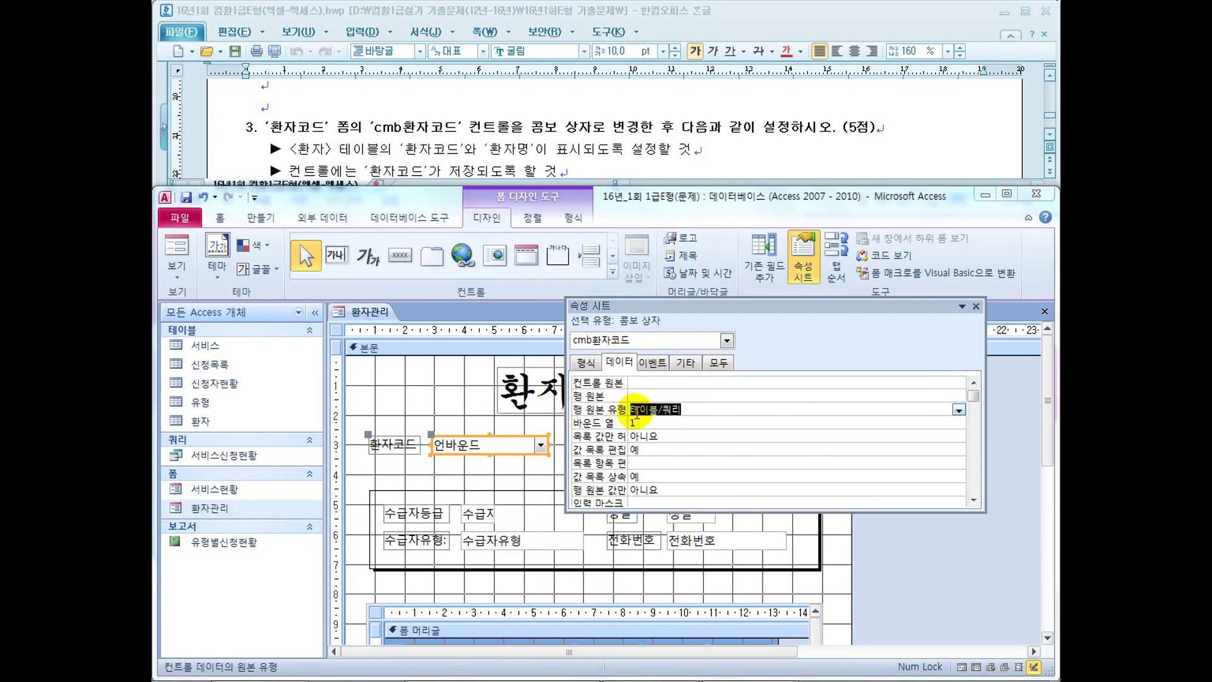
{"action": "left_click", "coordinate": [959, 410]}
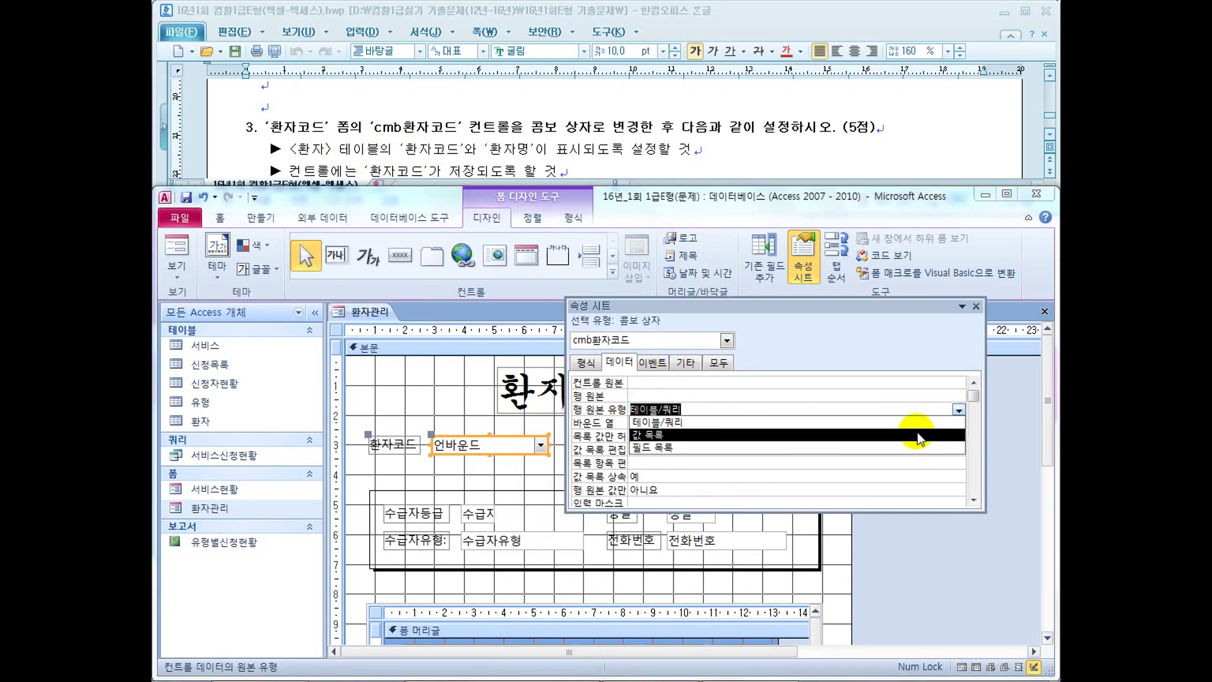
{"action": "left_click", "coordinate": [918, 422]}
{"action": "left_click", "coordinate": [684, 410]}
Start the query builder for the combo box's row source and add the 환자 table to it
{"action": "left_click", "coordinate": [715, 397]}
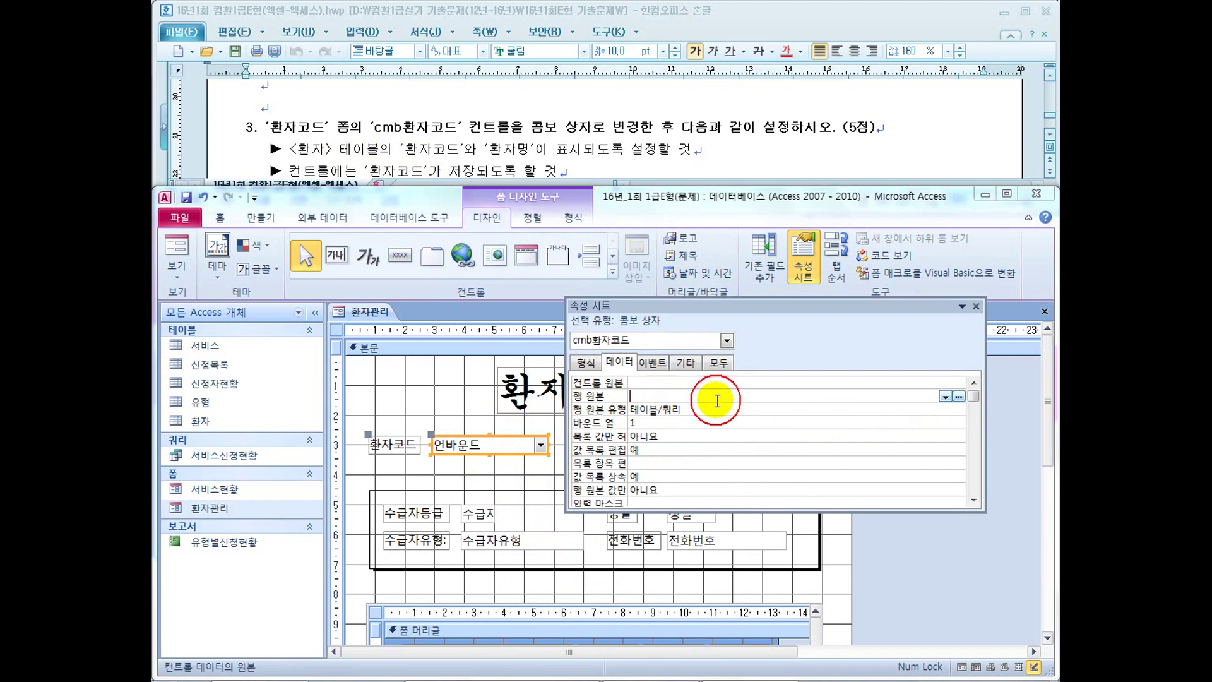
{"action": "left_click", "coordinate": [959, 396]}
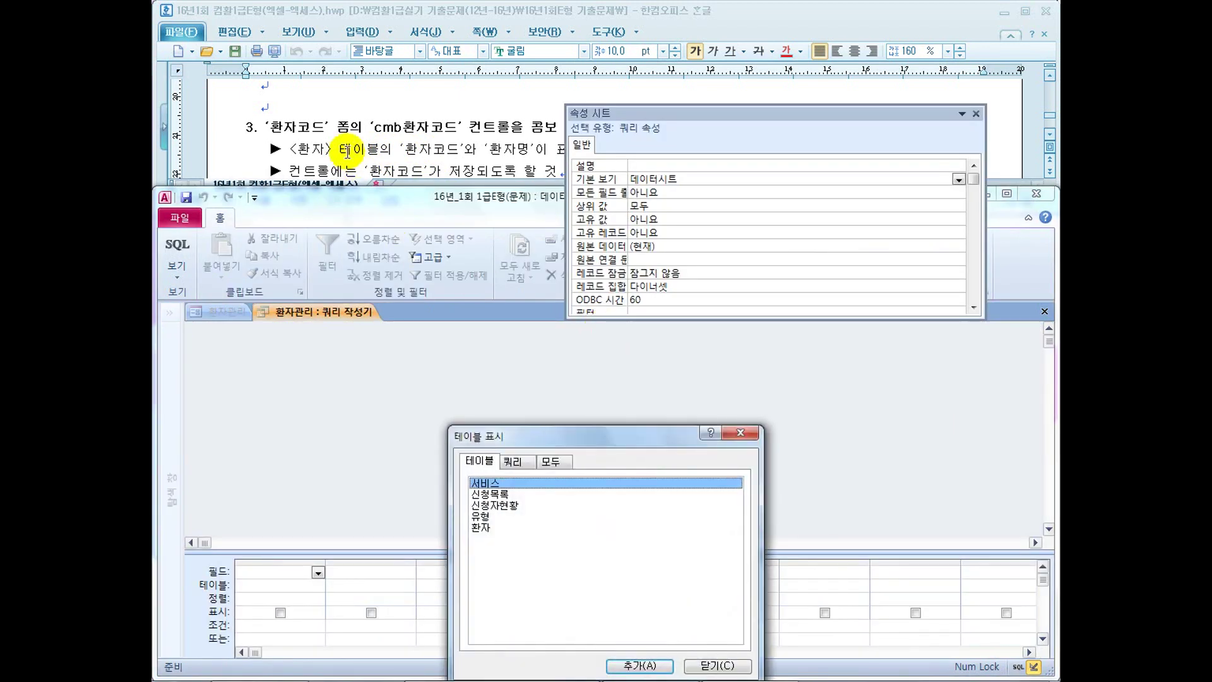
{"action": "double_click", "coordinate": [499, 528]}
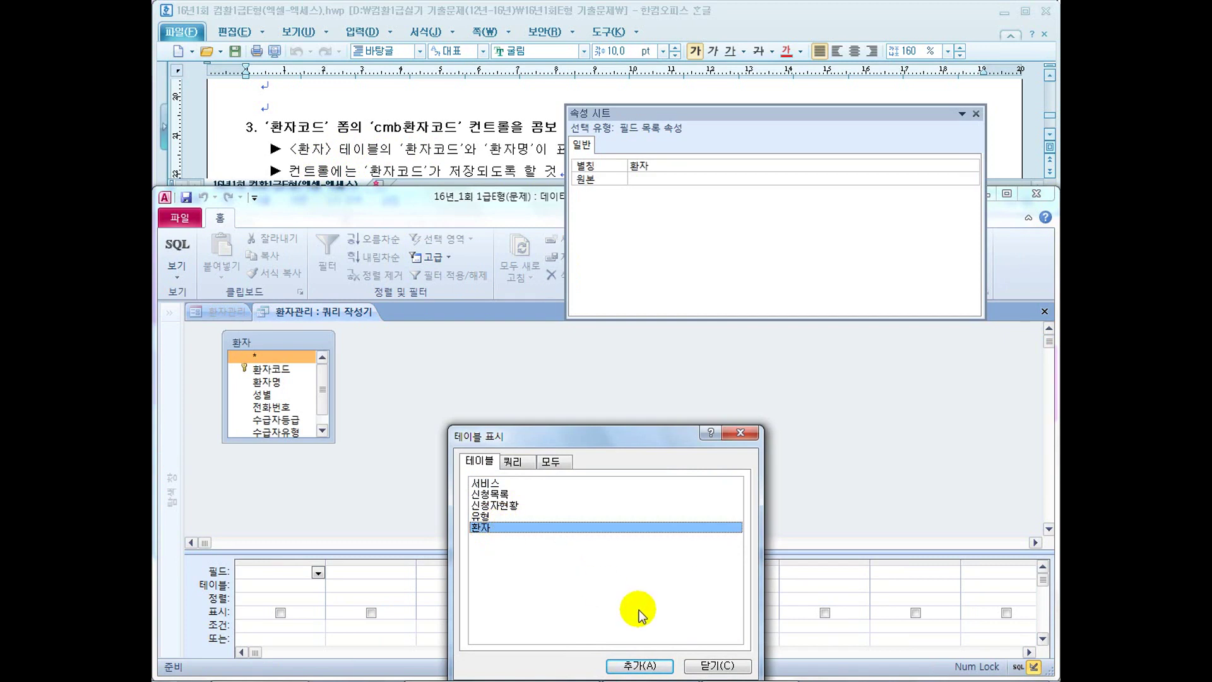
{"action": "left_click", "coordinate": [704, 666]}
{"action": "left_click_drag", "start_coordinate": [727, 116], "coordinate": [730, 310]}
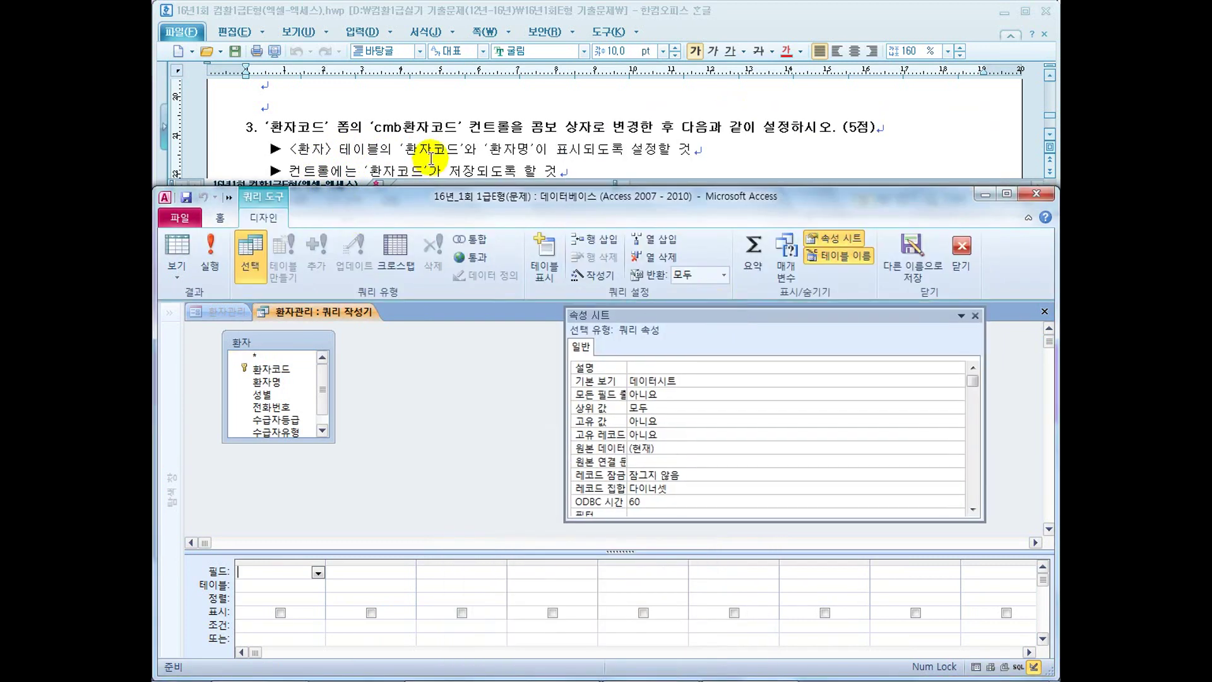
Add the 환자코드 and 환자명 fields to the query, save it as the combo box's row source and review the resulting SQL
{"action": "double_click", "coordinate": [276, 369]}
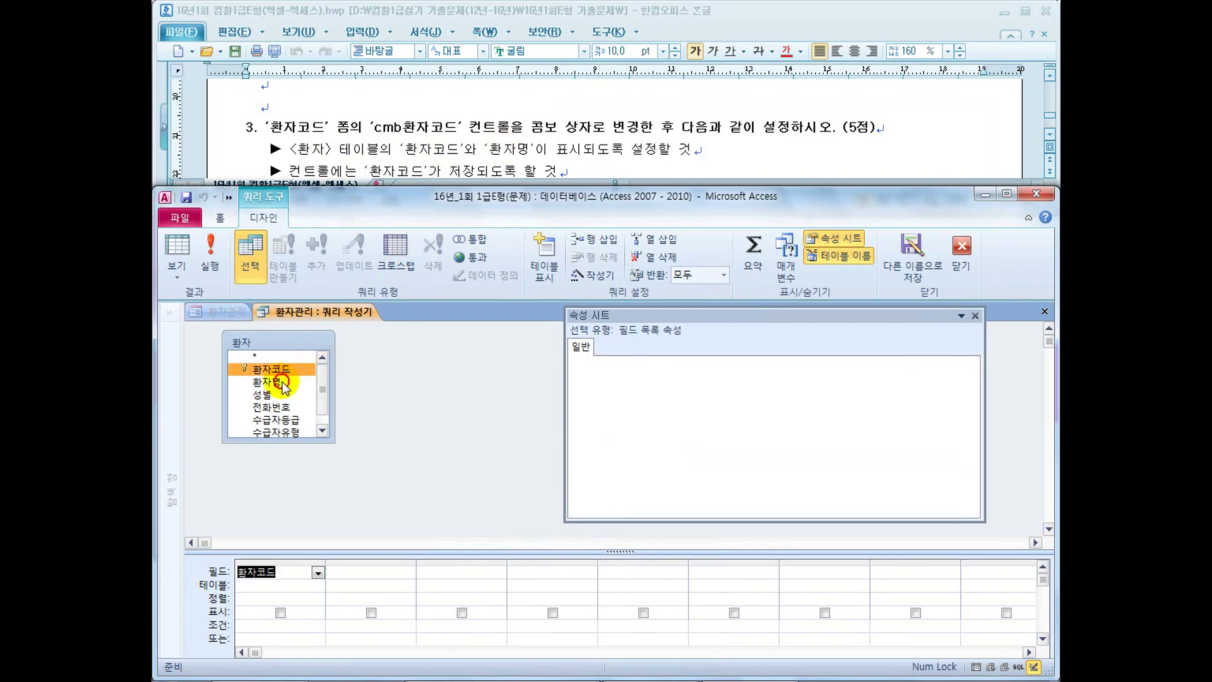
{"action": "double_click", "coordinate": [277, 383]}
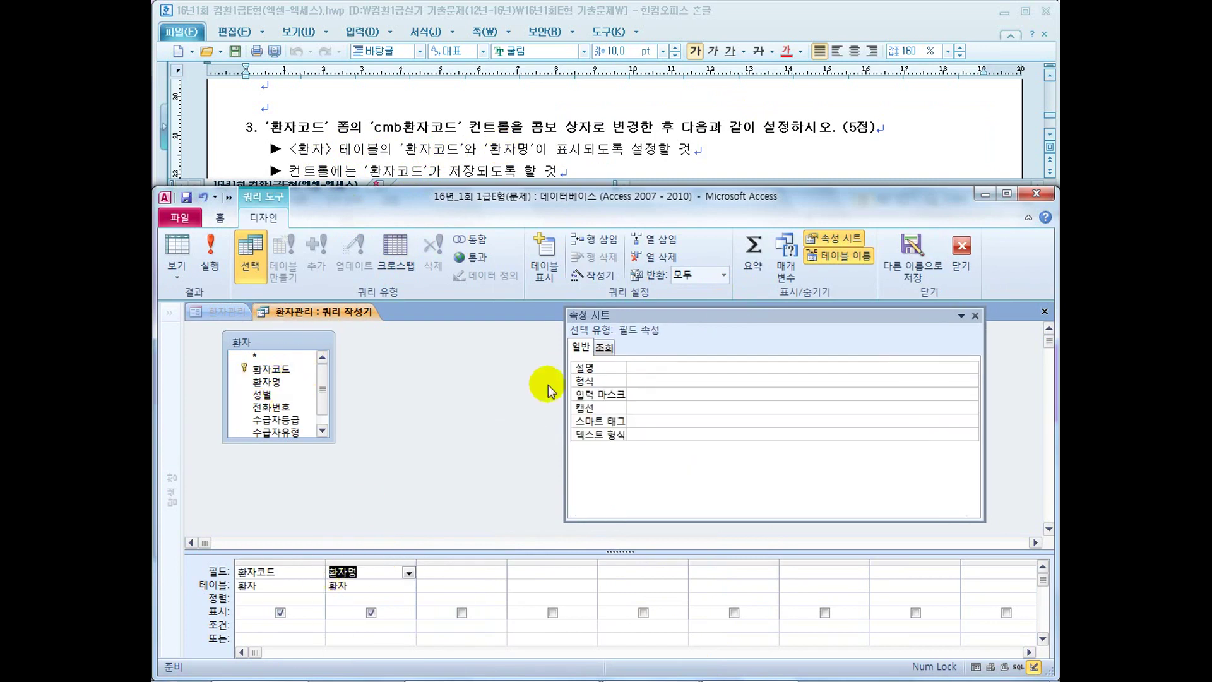
{"action": "left_click", "coordinate": [964, 260]}
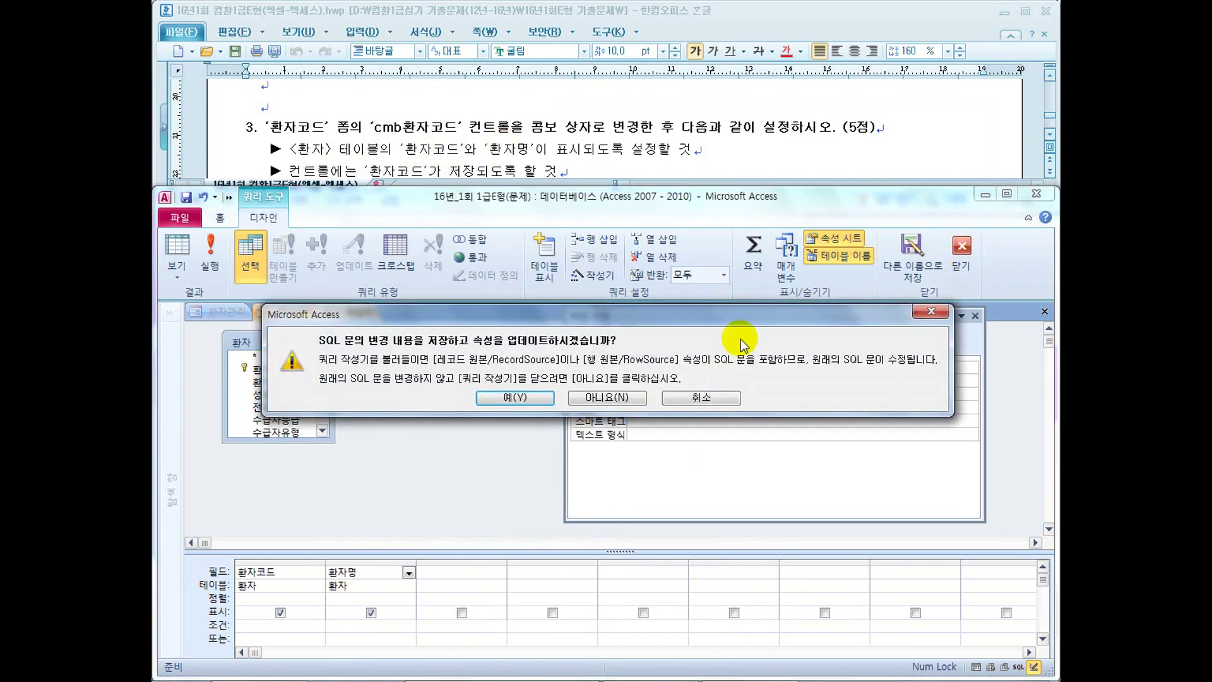
{"action": "left_click", "coordinate": [524, 397]}
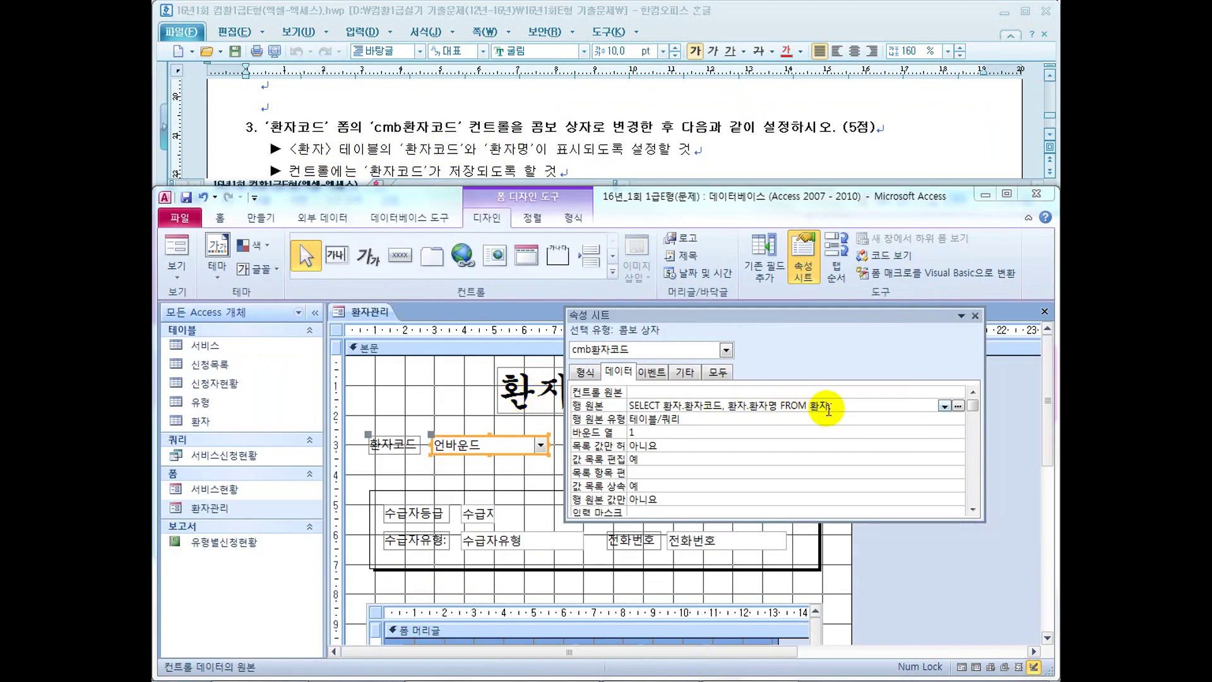
{"action": "double_click", "coordinate": [764, 406]}
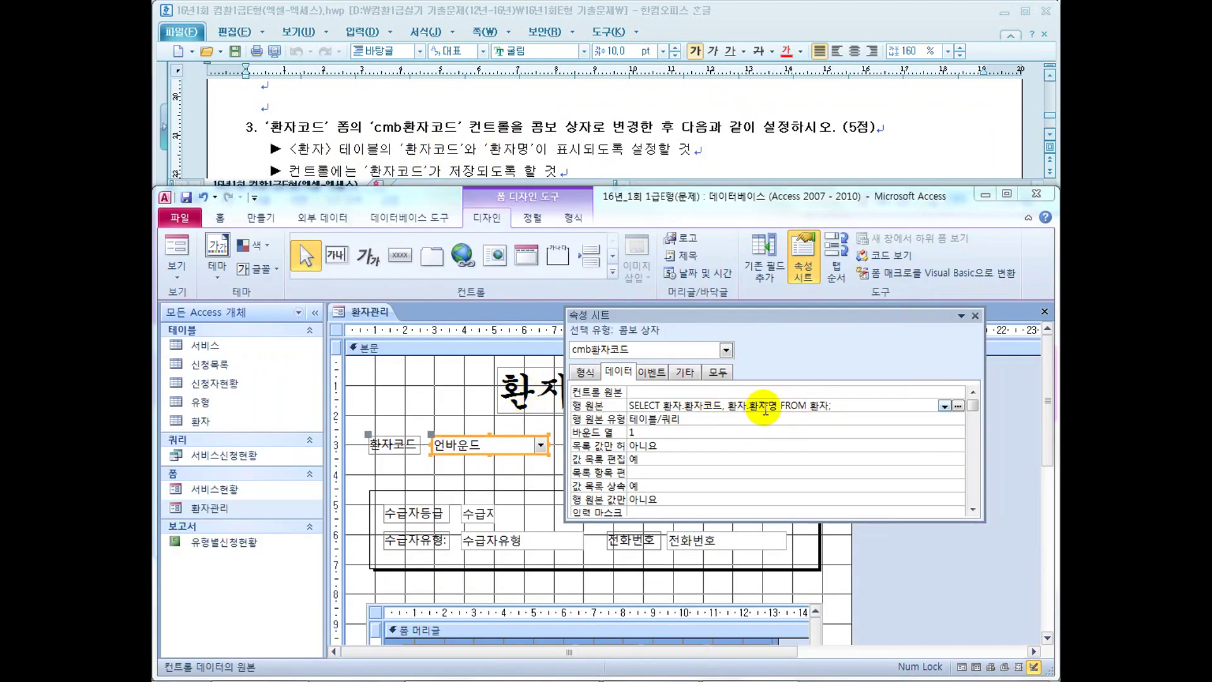
{"action": "left_click", "coordinate": [765, 407]}
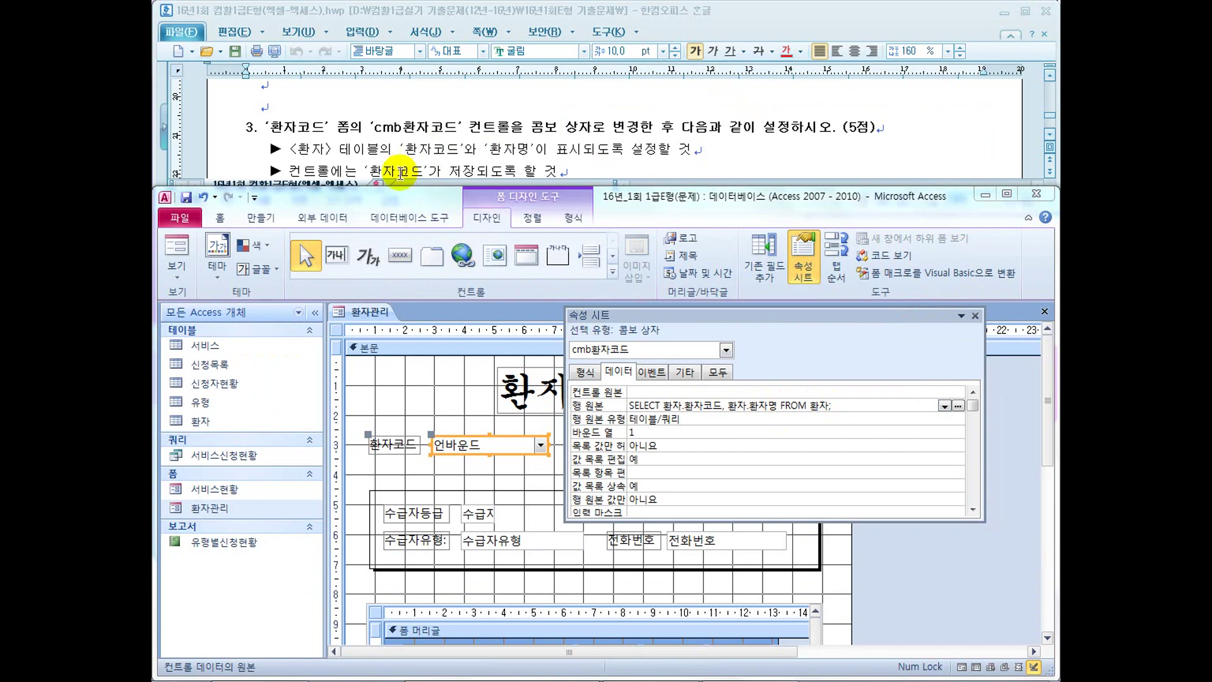
Read the remaining task 3 requirements in the exam document and check the combo box's 바운드 열 against the 환자코드 field
{"action": "left_click", "coordinate": [397, 171]}
{"action": "scroll", "coordinate": [393, 164], "scroll_direction": "down", "scroll_amount": 1}
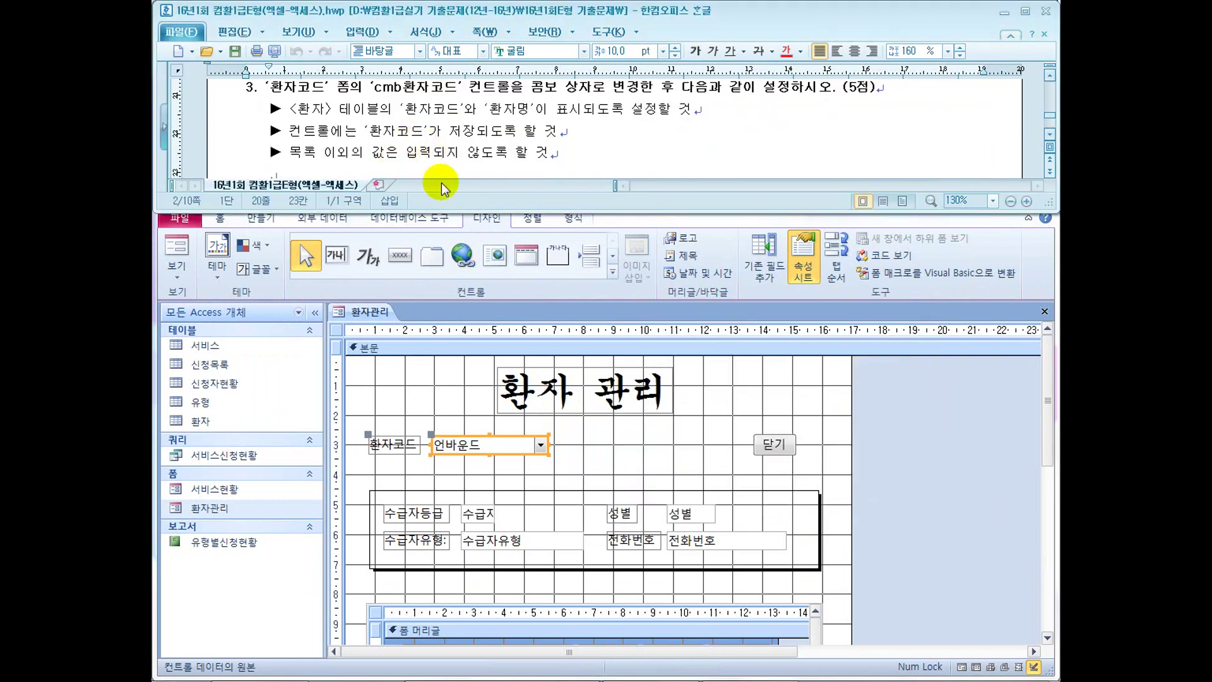
{"action": "left_click", "coordinate": [1050, 135]}
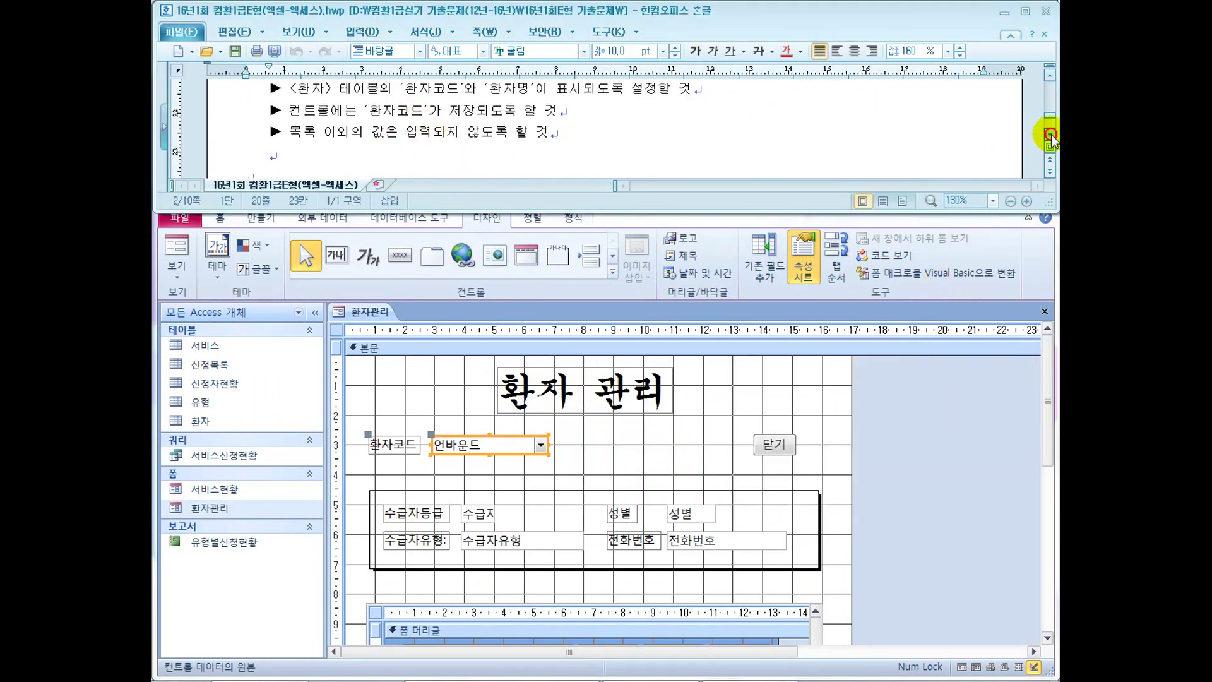
{"action": "left_click", "coordinate": [544, 447]}
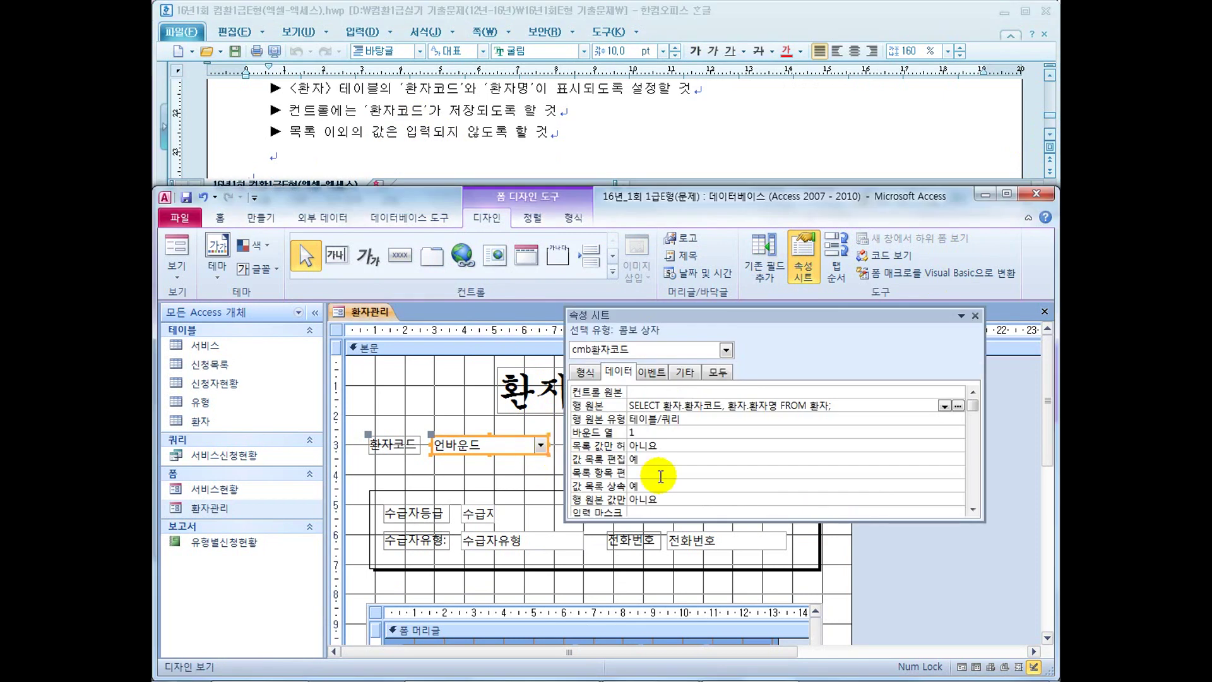
{"action": "left_click_drag", "start_coordinate": [713, 405], "coordinate": [694, 406]}
{"action": "left_click", "coordinate": [617, 434]}
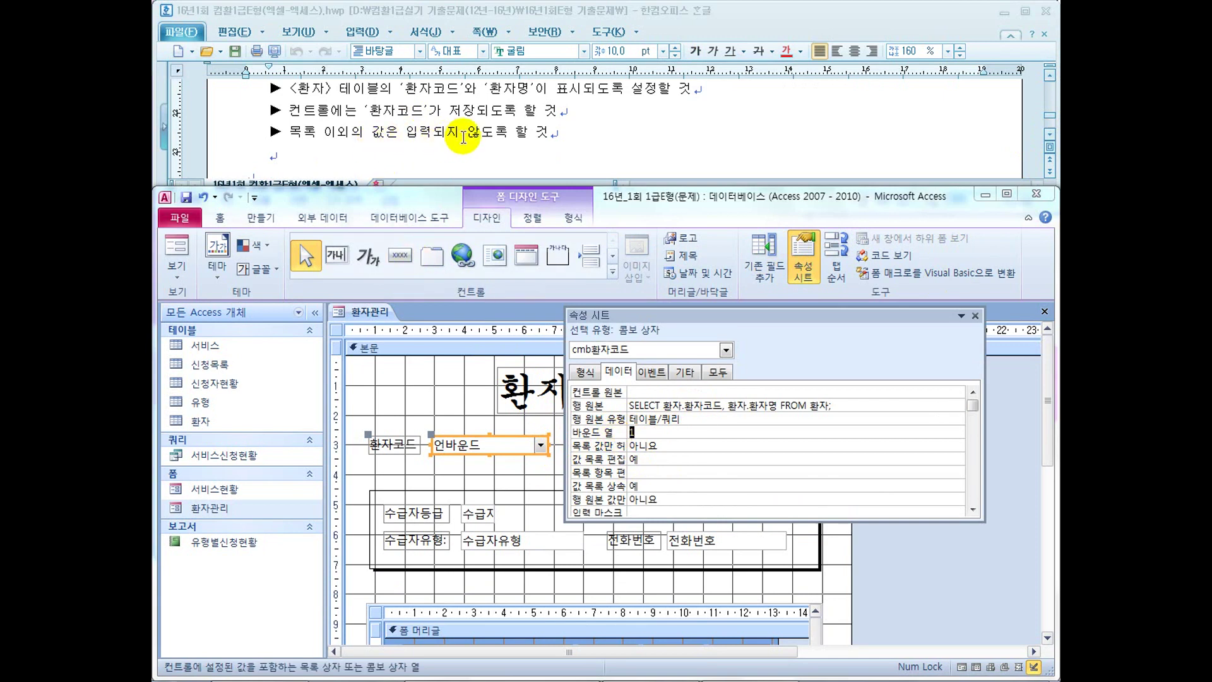
Set the combo box's 목록 값만 허용 property to 예 and widen the property name column so the full names show
{"action": "double_click", "coordinate": [682, 443]}
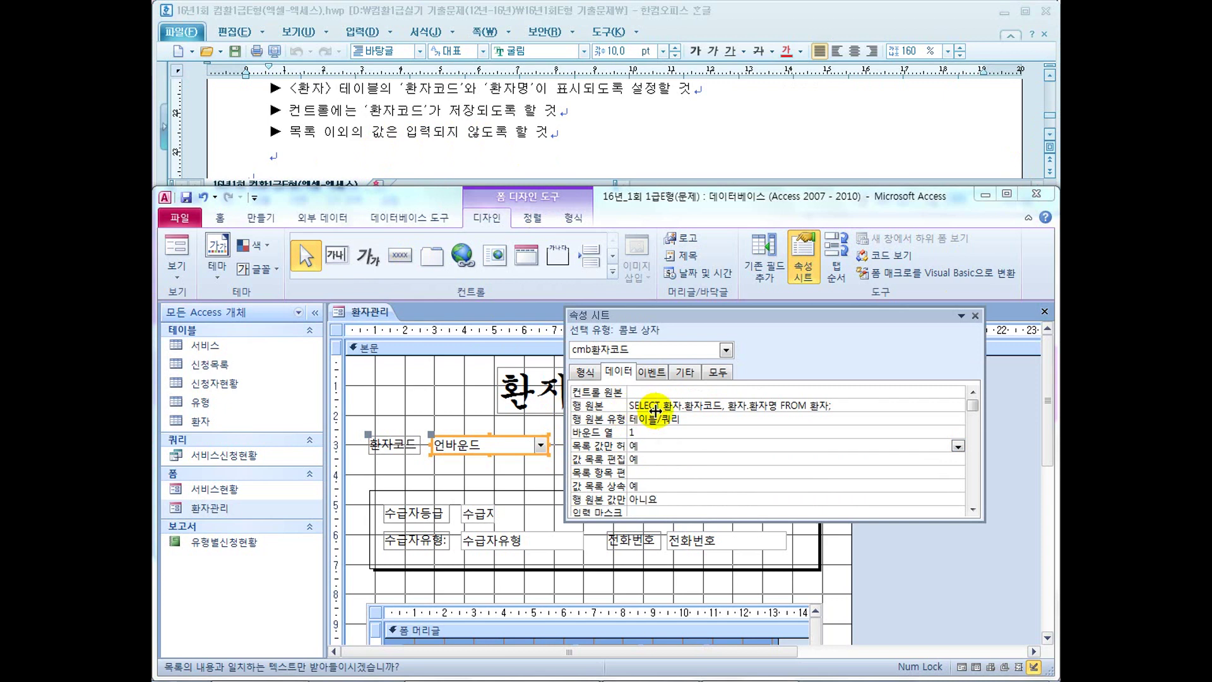
{"action": "left_click_drag", "start_coordinate": [628, 411], "coordinate": [658, 411]}
{"action": "left_click", "coordinate": [687, 446]}
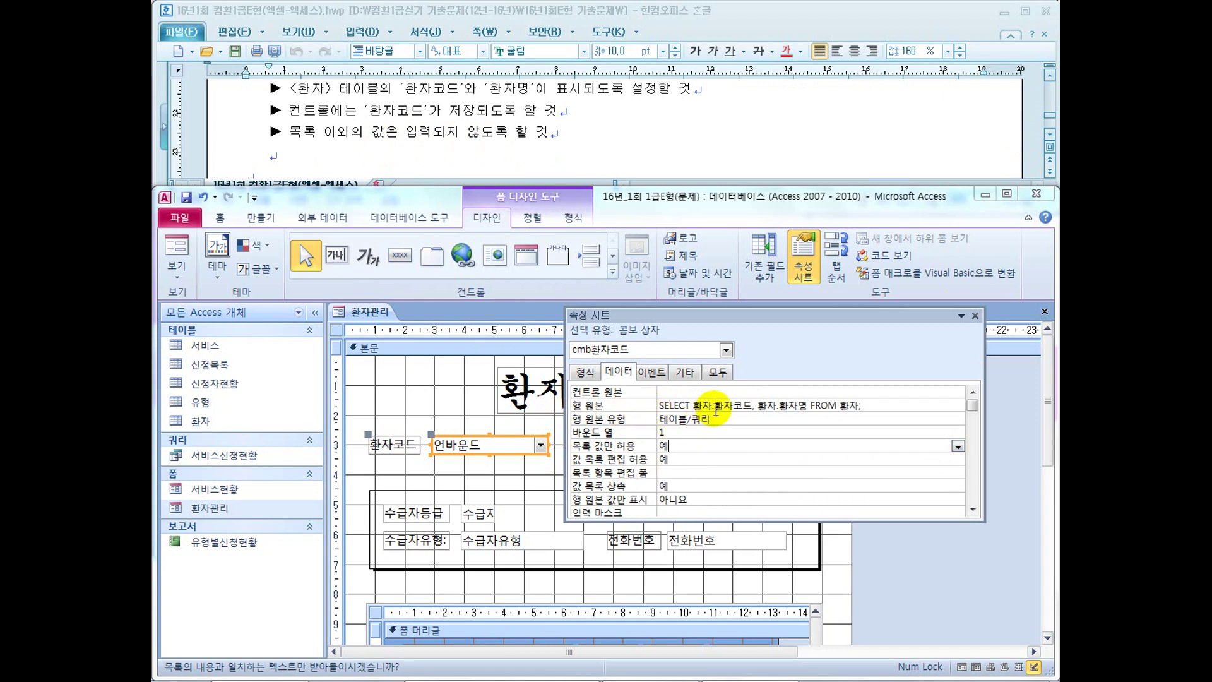
Set the combo box's 열 개수 format property to 2 to match the two fields in its row source
{"action": "left_click", "coordinate": [793, 406]}
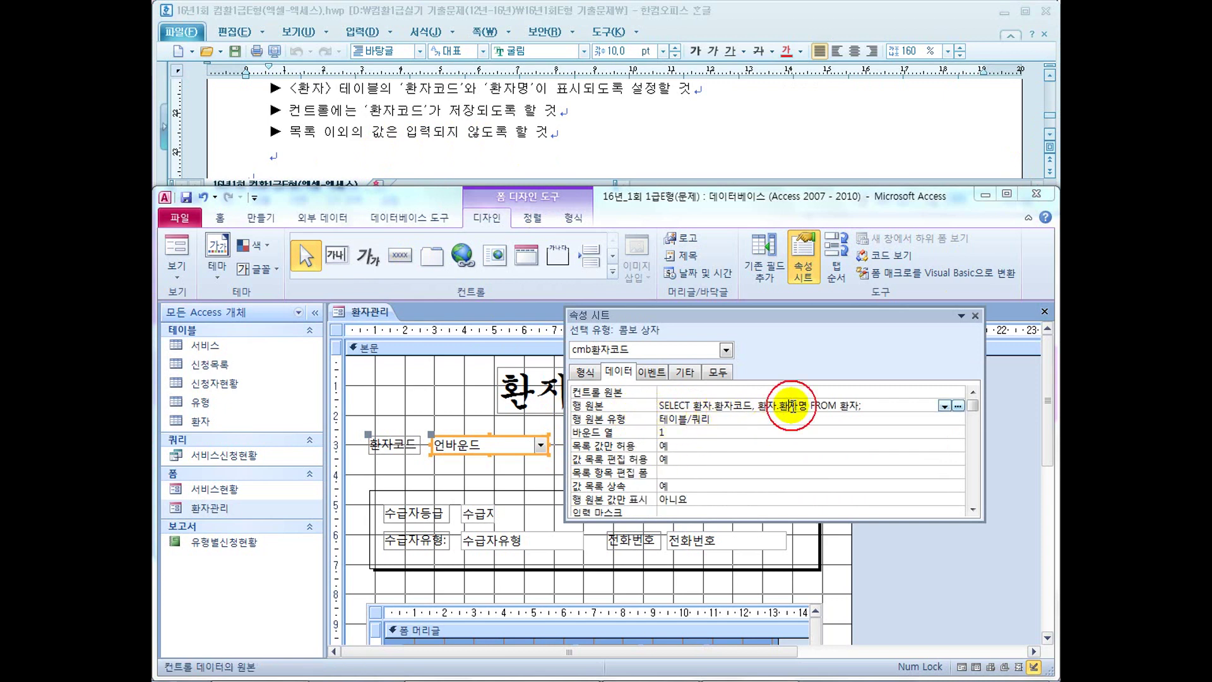
{"action": "left_click", "coordinate": [584, 373]}
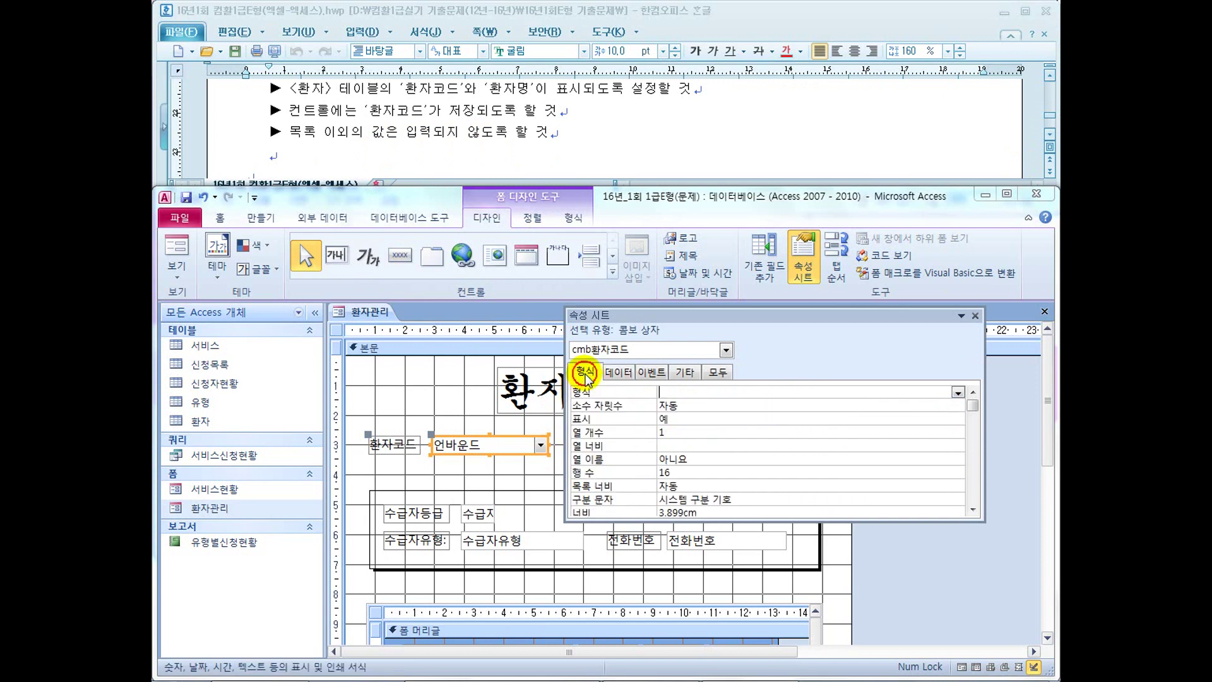
{"action": "left_click", "coordinate": [636, 433]}
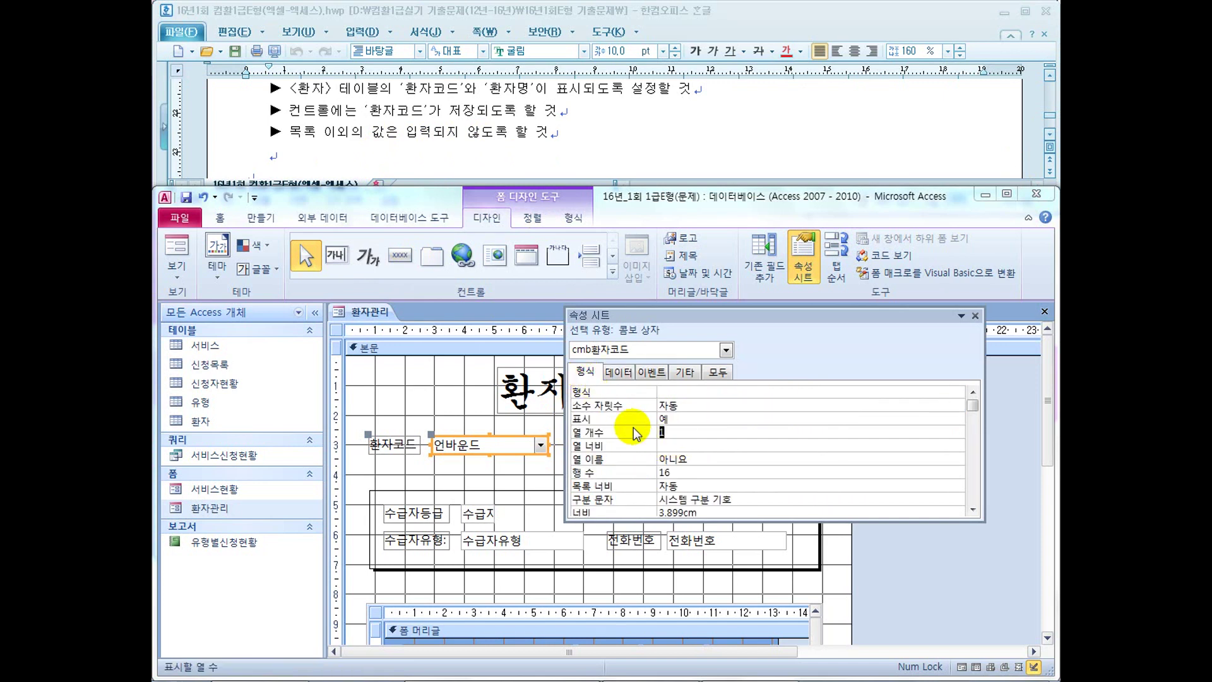
{"action": "type", "text": "2"}
{"action": "key", "text": "Return"}
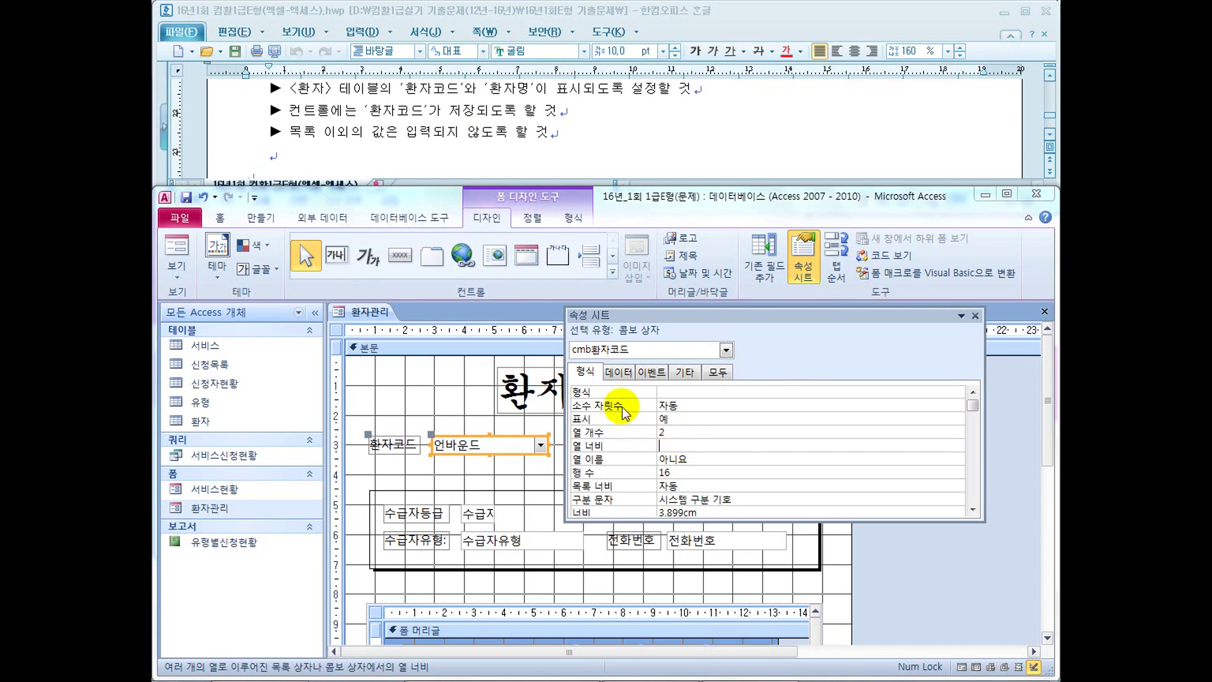
Display the 환자관리 form in form view, check the 환자코드 combo box list, and move the exam document on to 문제3
{"action": "left_click", "coordinate": [184, 250]}
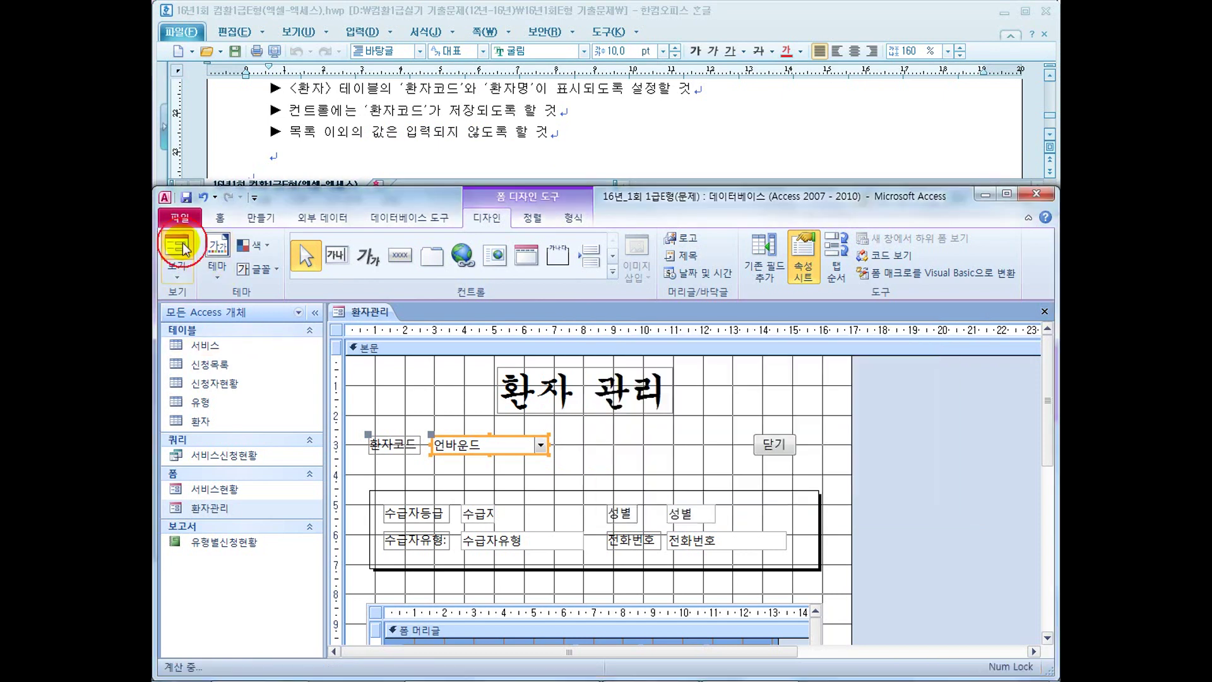
{"action": "left_click", "coordinate": [380, 410]}
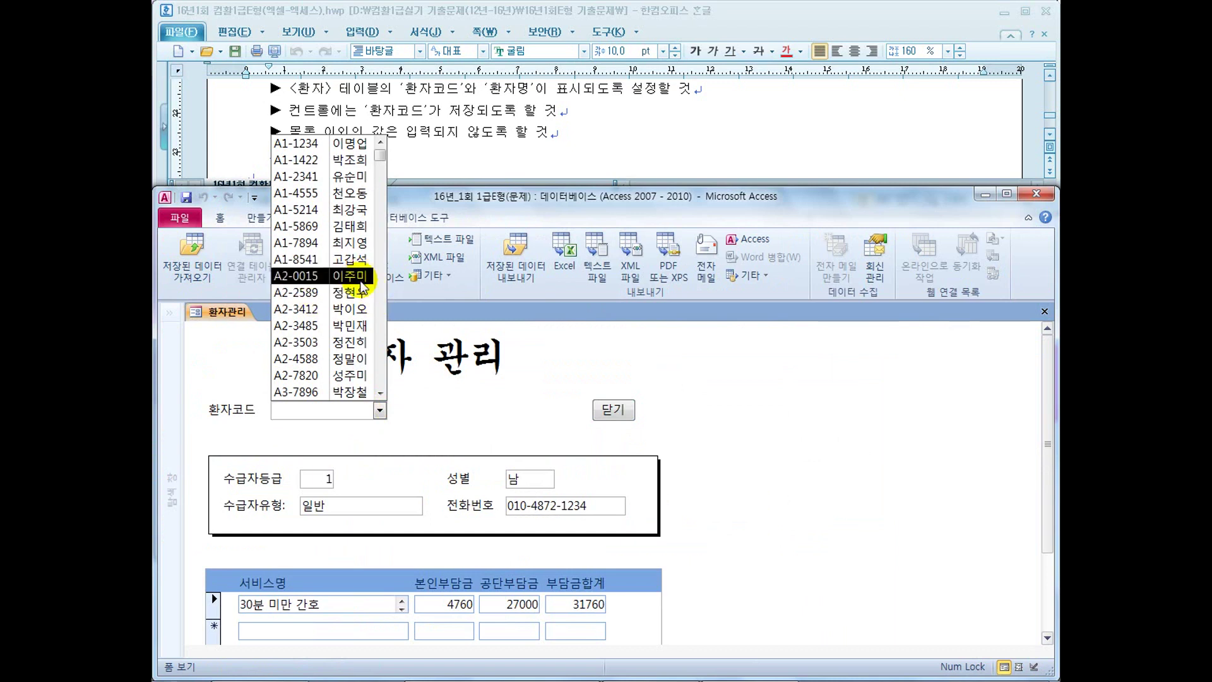
{"action": "left_click", "coordinate": [218, 221]}
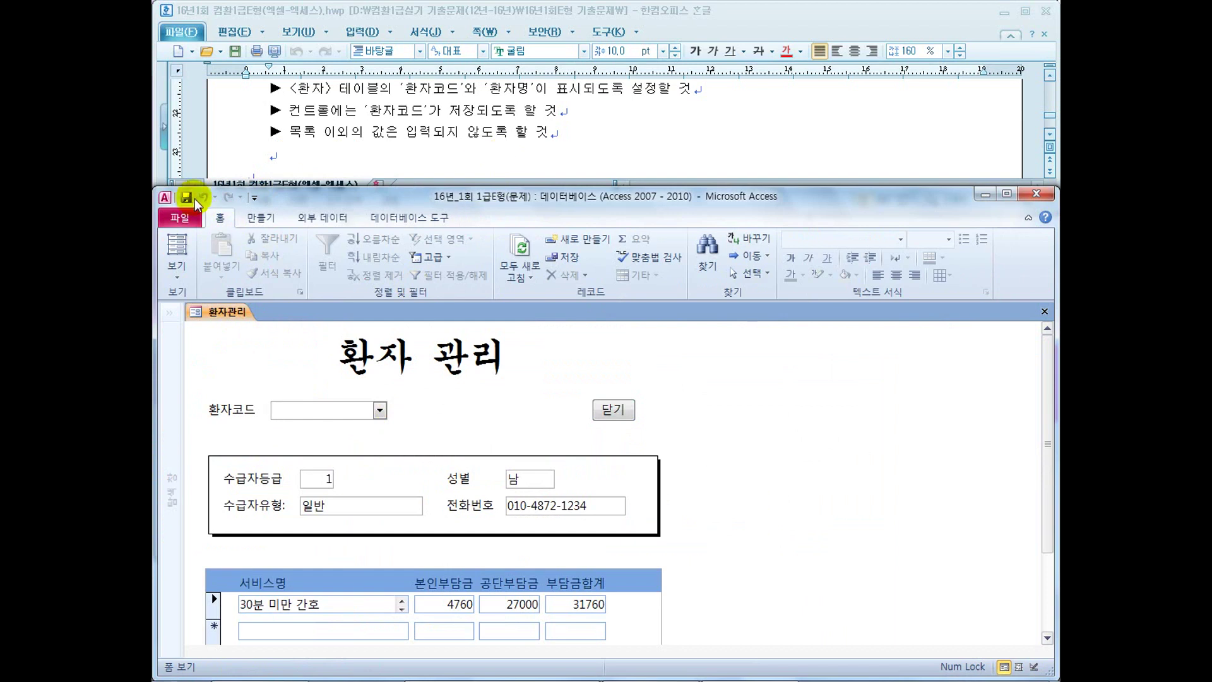
{"action": "scroll", "coordinate": [563, 151], "scroll_direction": "down", "scroll_amount": 3}
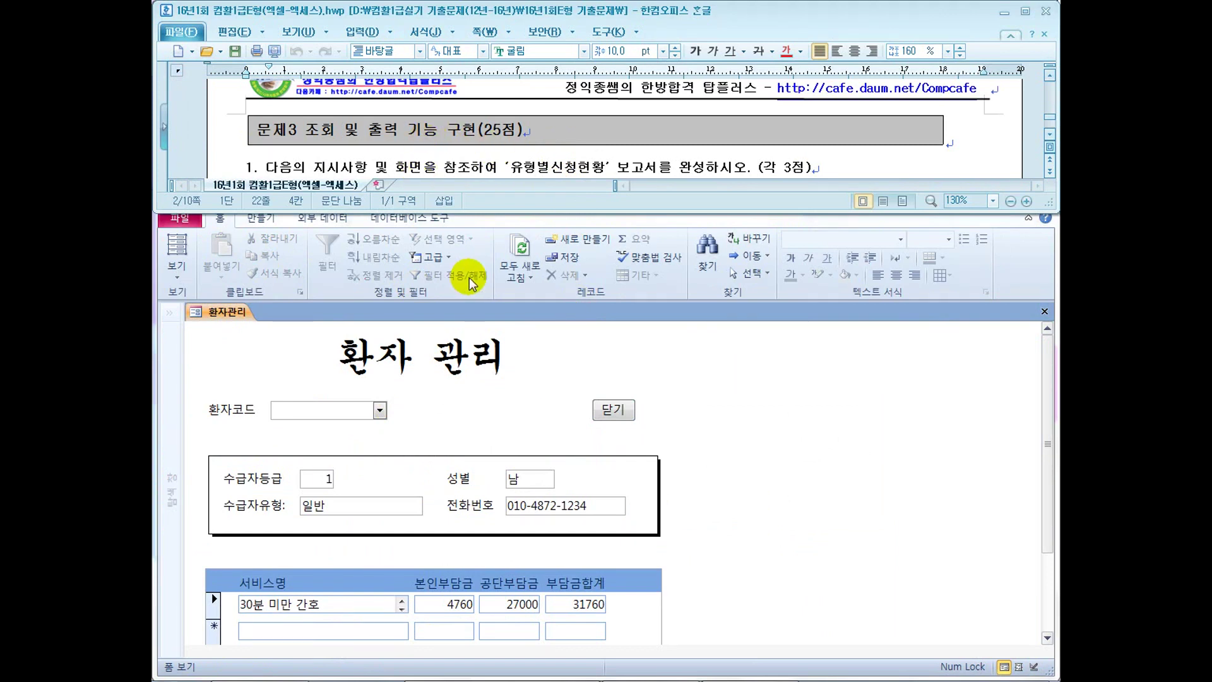
Switch to the PowerPoint solution slideshow, review the 문제1 slides, and underline the caution about not removing existing relationships
{"action": "key", "text": "super"}
{"action": "left_click", "coordinate": [555, 670]}
{"action": "left_click", "coordinate": [571, 548]}
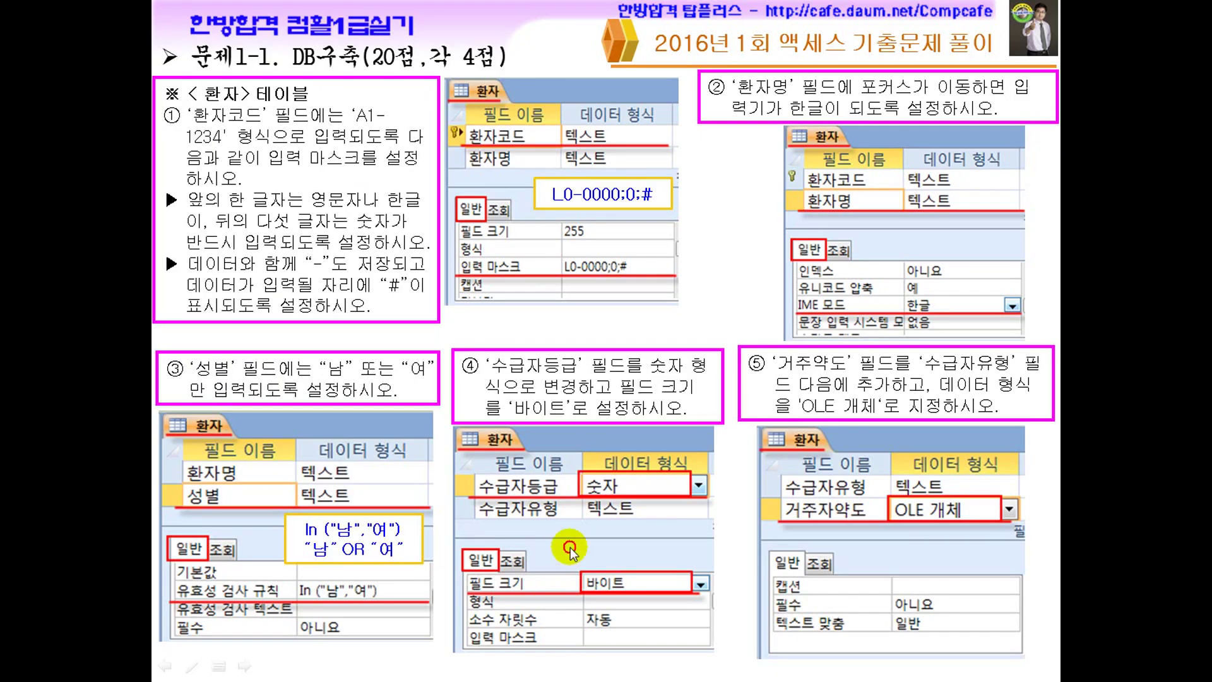
{"action": "left_click", "coordinate": [570, 548]}
{"action": "scroll", "coordinate": [571, 548], "scroll_direction": "up", "scroll_amount": 1}
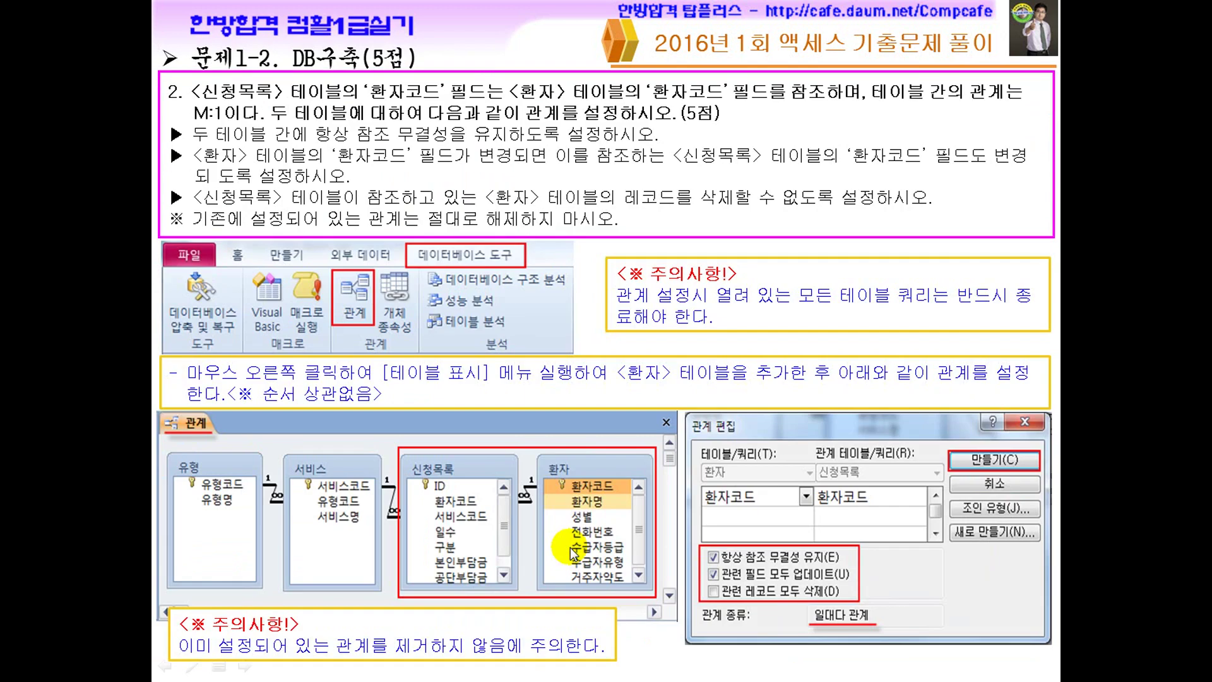
{"action": "key", "text": "ctrl+p"}
{"action": "left_click_drag", "start_coordinate": [308, 652], "coordinate": [409, 651]}
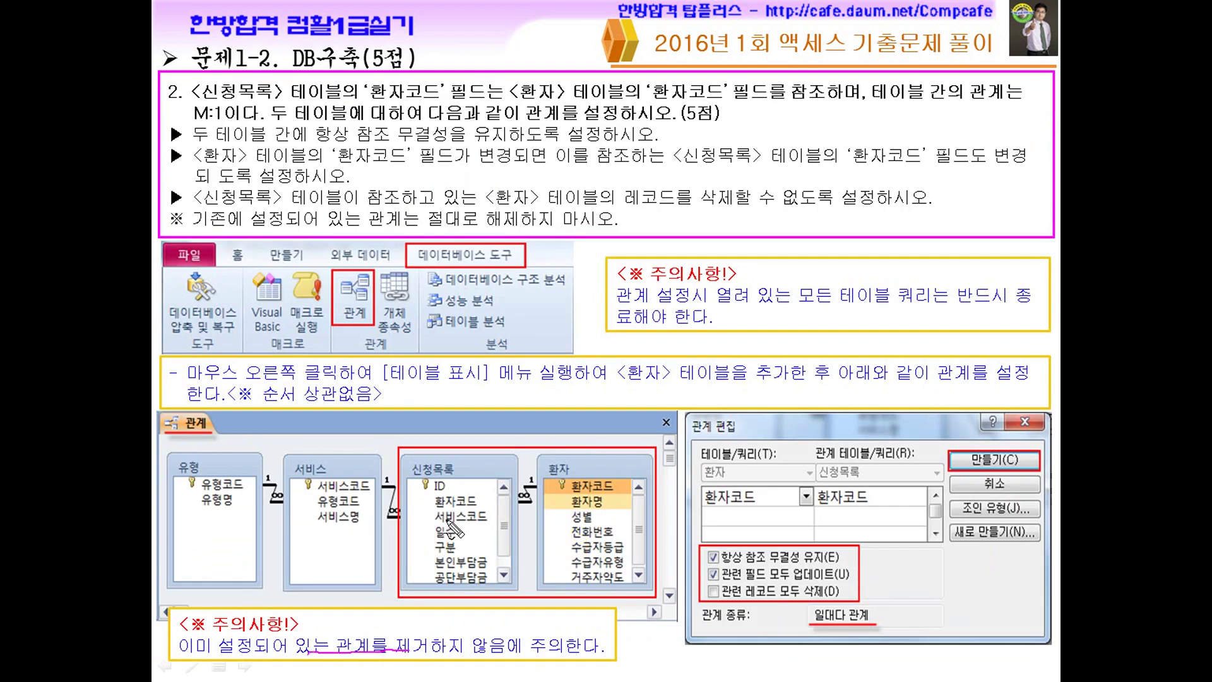
{"action": "left_click_drag", "start_coordinate": [470, 456], "coordinate": [494, 446]}
{"action": "key", "text": "Right"}
Review the 문제2-1 slides, mark the Format function and #,##0 pattern of the txt총액 expression in ink, and clear the marks
{"action": "left_click", "coordinate": [593, 451]}
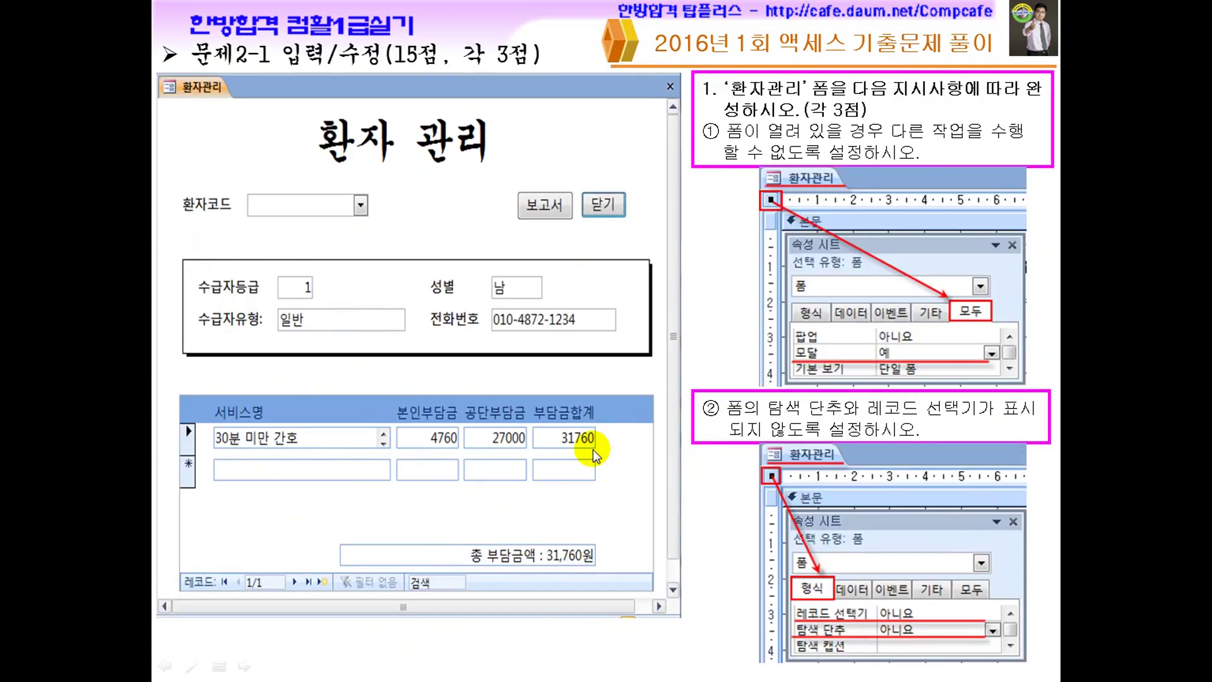
{"action": "left_click", "coordinate": [593, 449]}
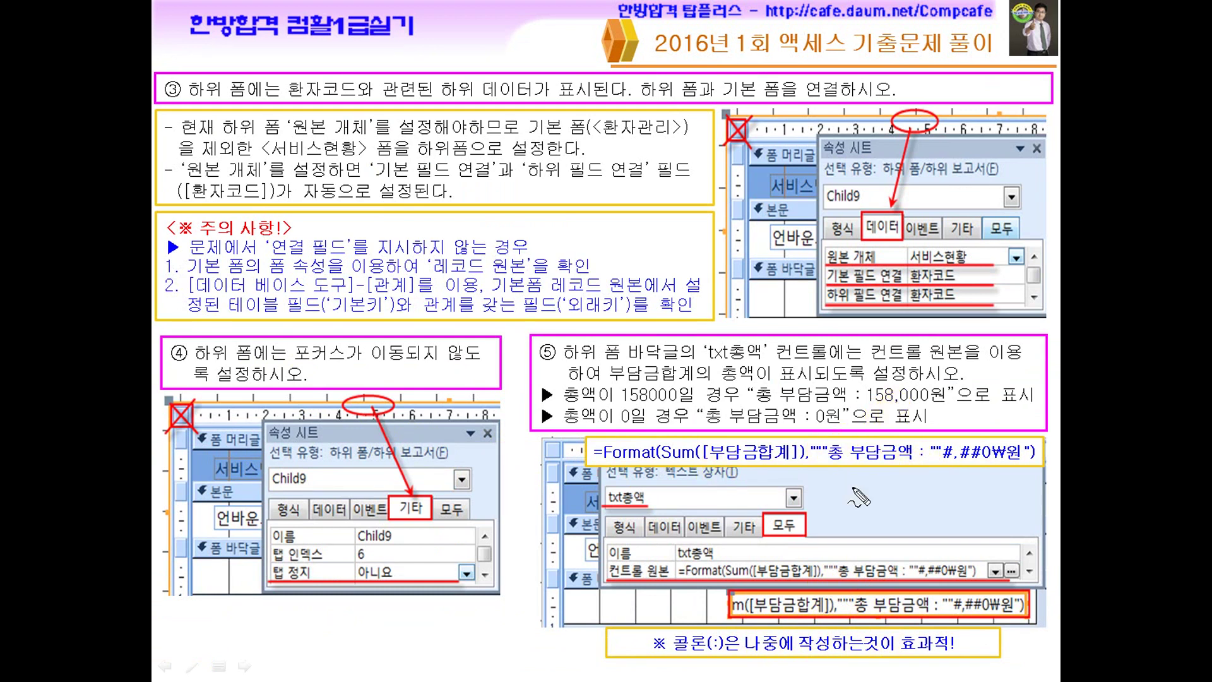
{"action": "left_click_drag", "start_coordinate": [891, 405], "coordinate": [945, 405]}
{"action": "left_click_drag", "start_coordinate": [942, 465], "coordinate": [967, 466]}
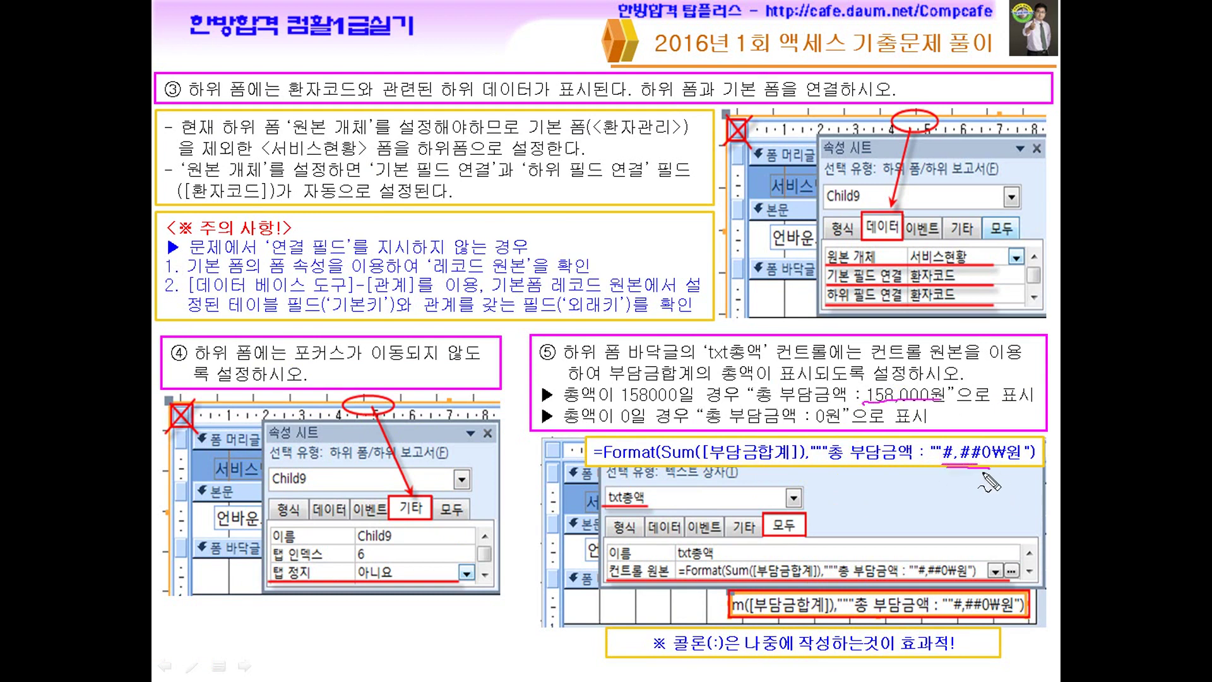
{"action": "left_click_drag", "start_coordinate": [645, 434], "coordinate": [633, 466]}
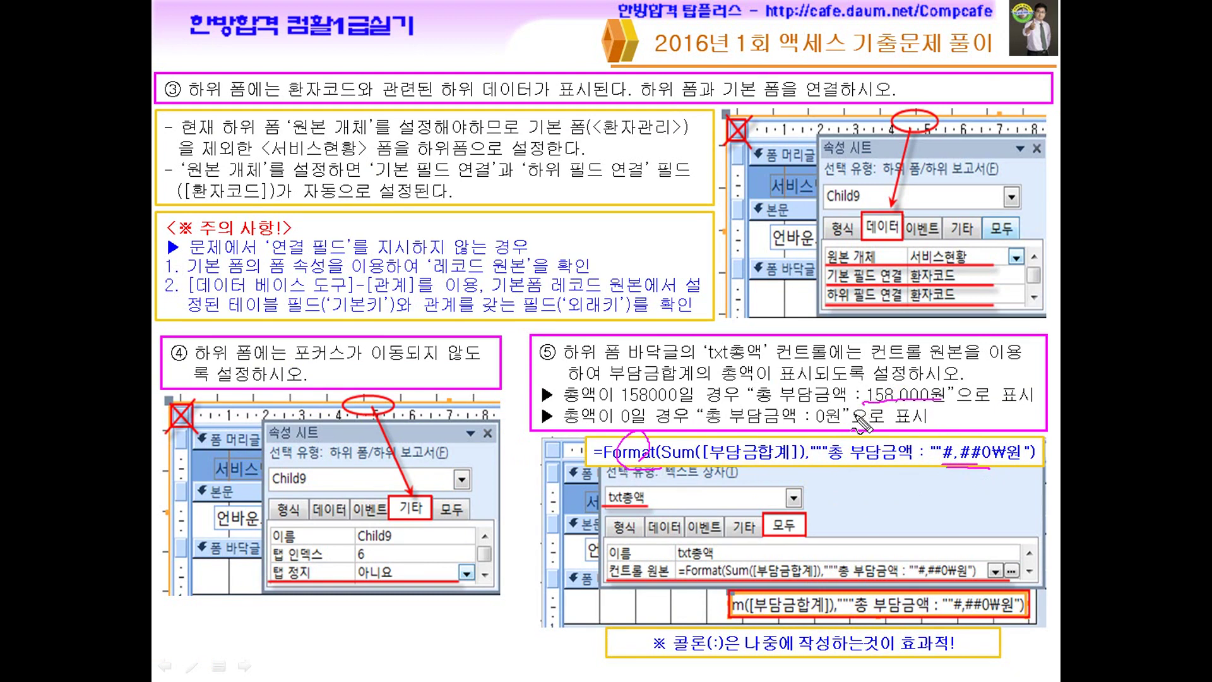
{"action": "key", "text": "Escape"}
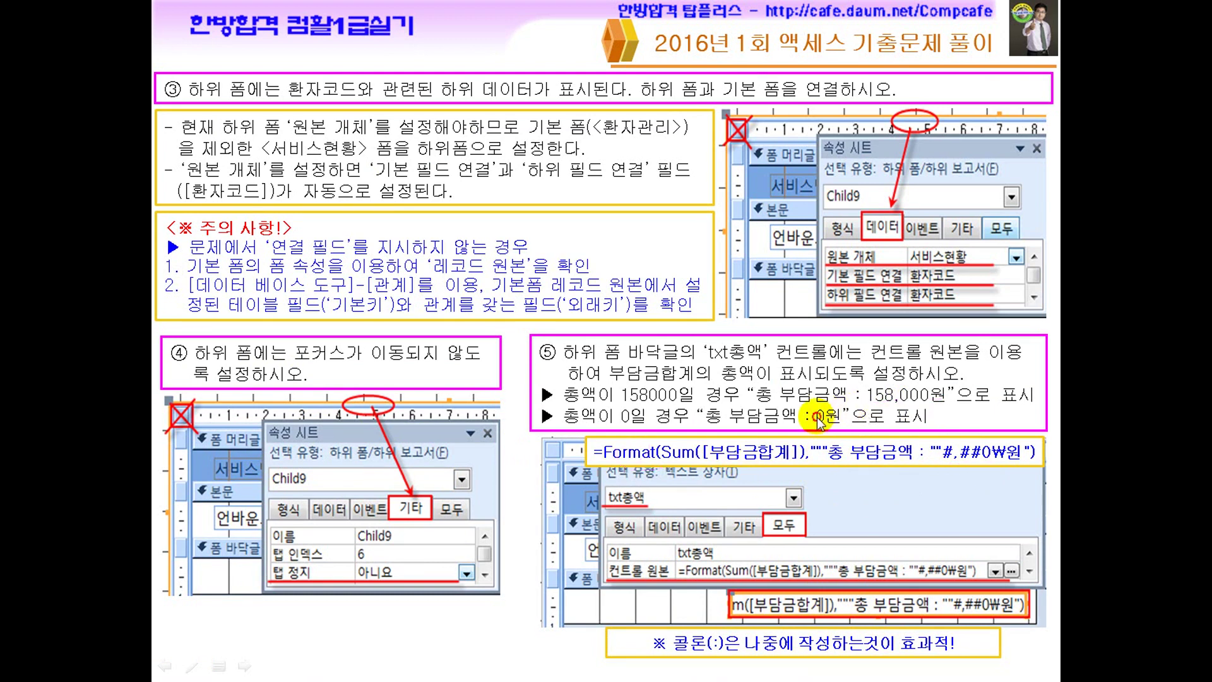
On the 문제2-2 slide, underline the 환자코드 note and both 환자코드 references in the DLookUp formula, and erase the ink
{"action": "left_click", "coordinate": [817, 416]}
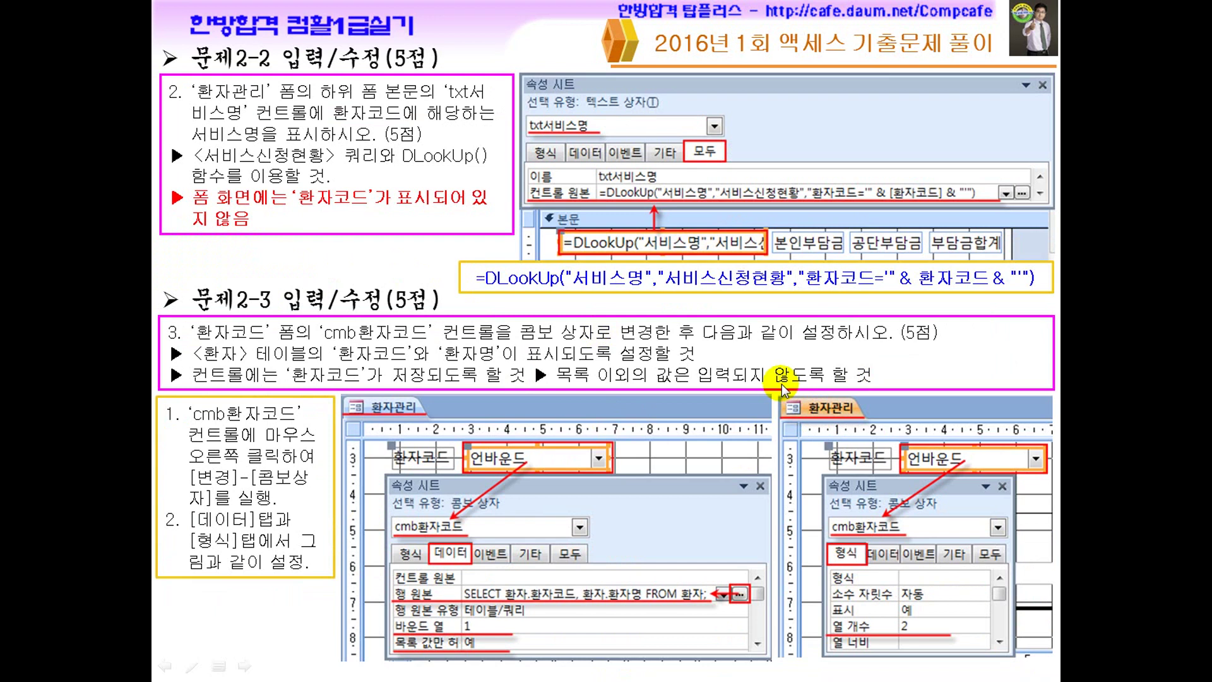
{"action": "key", "text": "ctrl+p"}
{"action": "left_click_drag", "start_coordinate": [238, 208], "coordinate": [357, 219]}
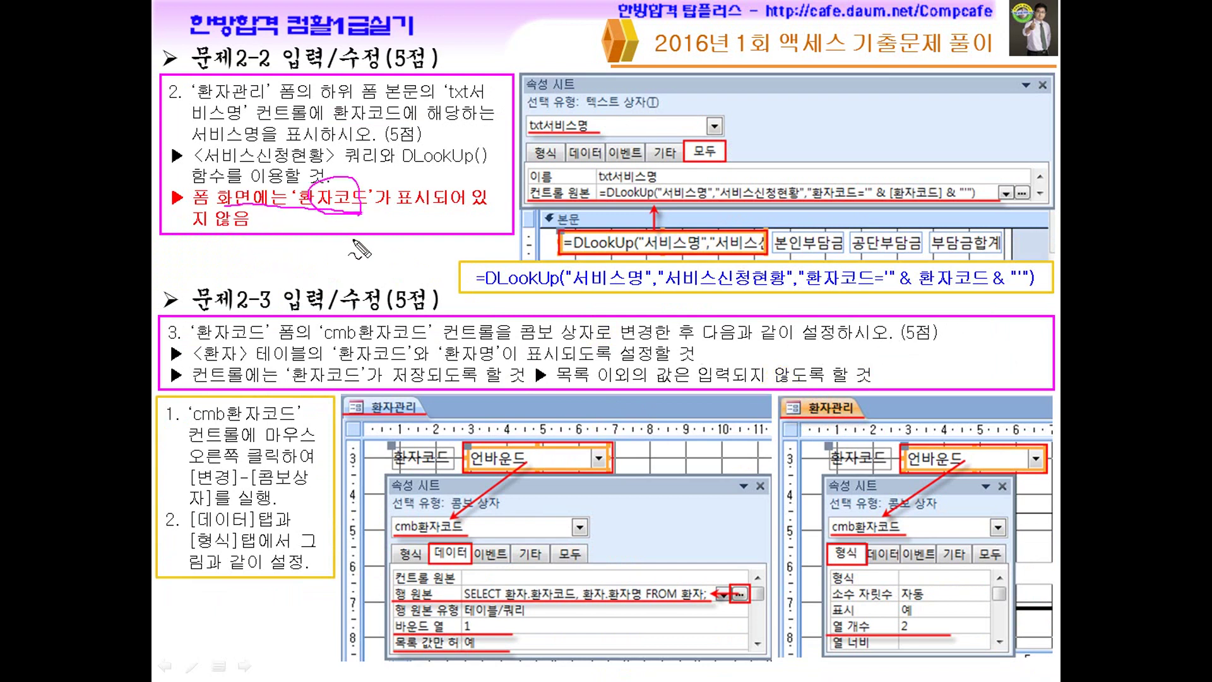
{"action": "left_click_drag", "start_coordinate": [812, 289], "coordinate": [995, 291]}
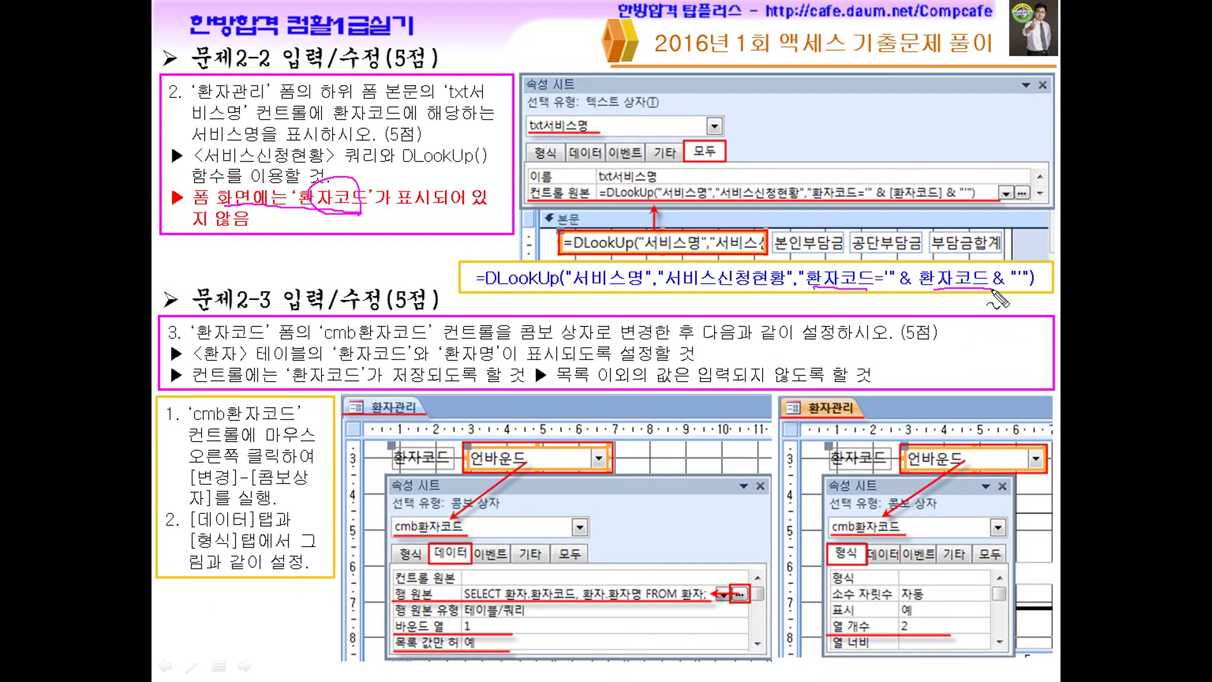
{"action": "mouse_move", "coordinate": [928, 335]}
{"action": "left_mouse_down"}
{"action": "mouse_move", "coordinate": [942, 308]}
{"action": "mouse_move", "coordinate": [964, 314]}
{"action": "left_mouse_up"}
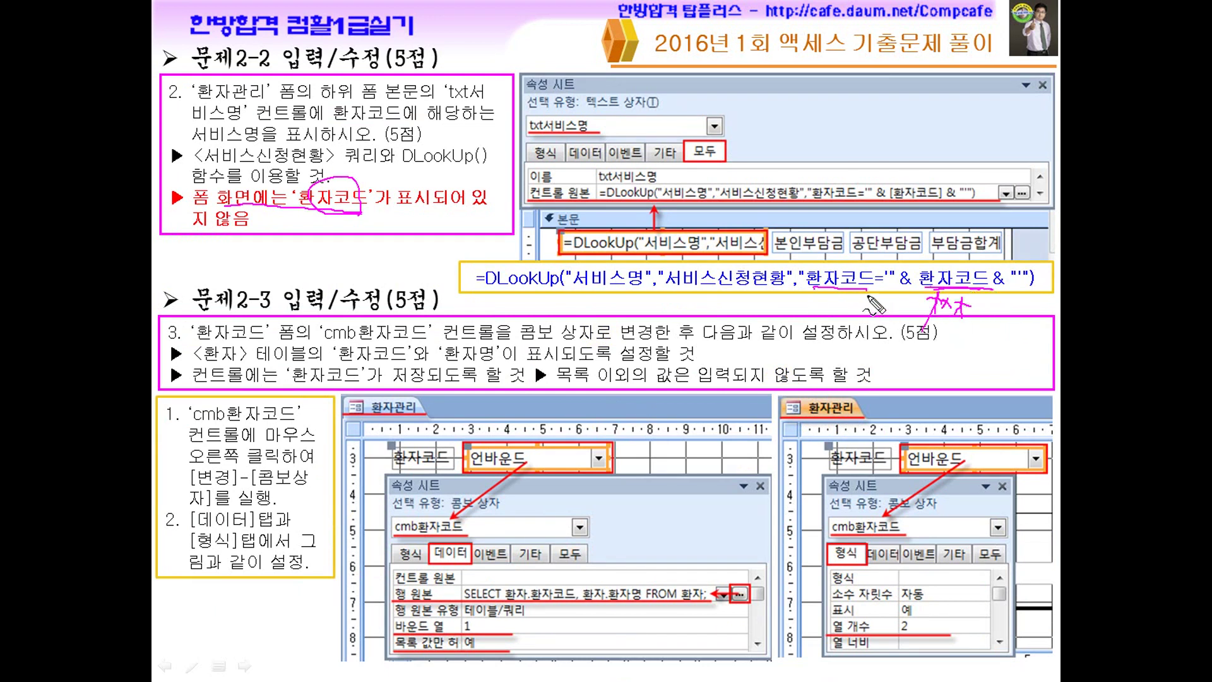
{"action": "key", "text": "e"}
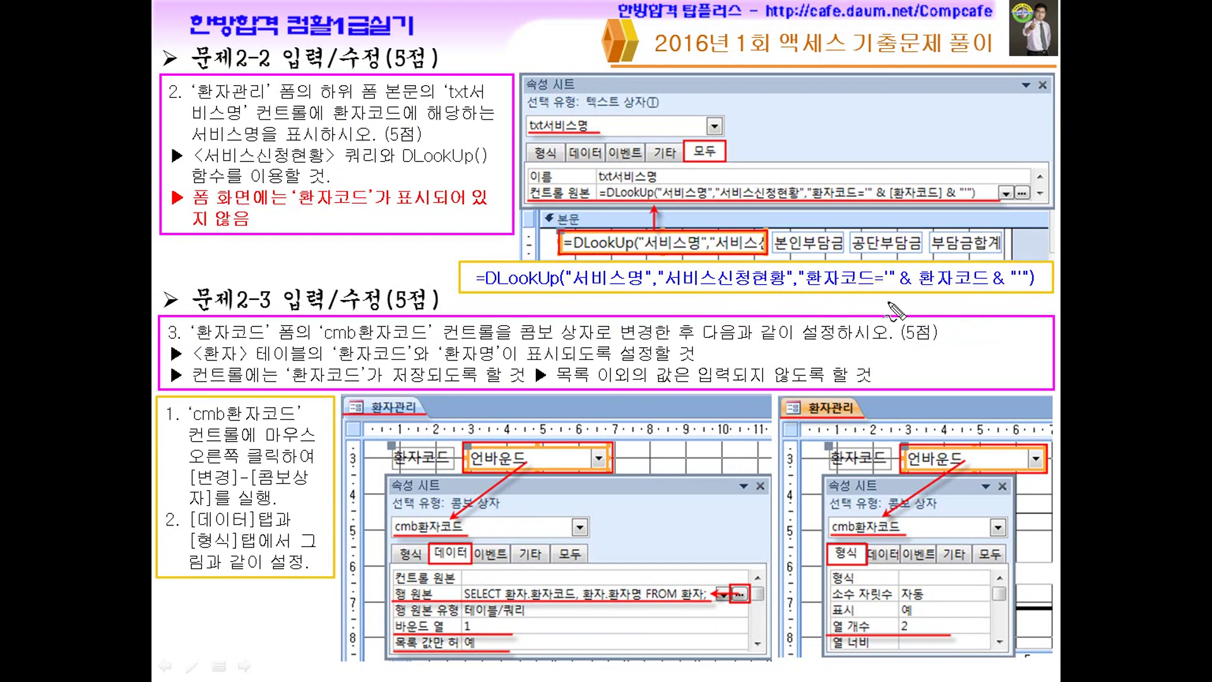
Mark the single quotes, & operators and bracketed 환자코드 in the slide's DLookUp expressions with the pen
{"action": "mouse_move", "coordinate": [883, 281]}
{"action": "left_mouse_down"}
{"action": "mouse_move", "coordinate": [891, 272]}
{"action": "mouse_move", "coordinate": [903, 292]}
{"action": "left_mouse_up"}
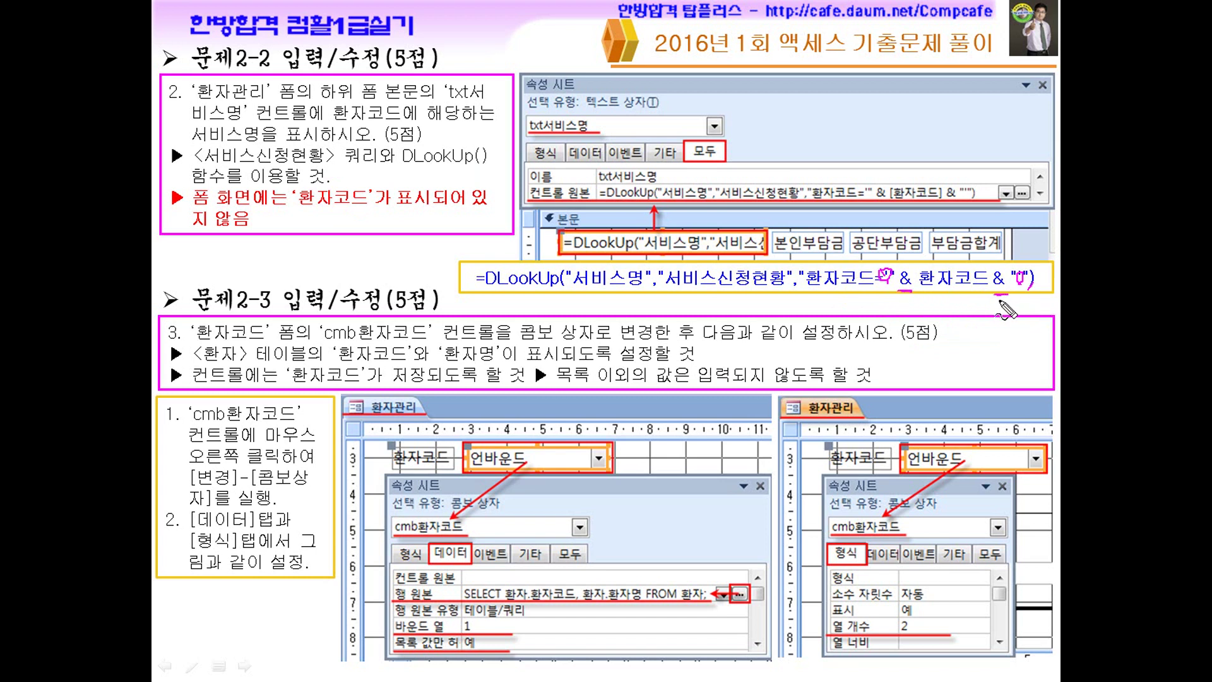
{"action": "mouse_move", "coordinate": [929, 266]}
{"action": "left_mouse_down"}
{"action": "mouse_move", "coordinate": [915, 265]}
{"action": "mouse_move", "coordinate": [930, 285]}
{"action": "mouse_move", "coordinate": [986, 265]}
{"action": "mouse_move", "coordinate": [971, 288]}
{"action": "left_mouse_up"}
{"action": "mouse_move", "coordinate": [933, 212]}
{"action": "left_mouse_down"}
{"action": "mouse_move", "coordinate": [884, 201]}
{"action": "mouse_move", "coordinate": [926, 221]}
{"action": "left_mouse_up"}
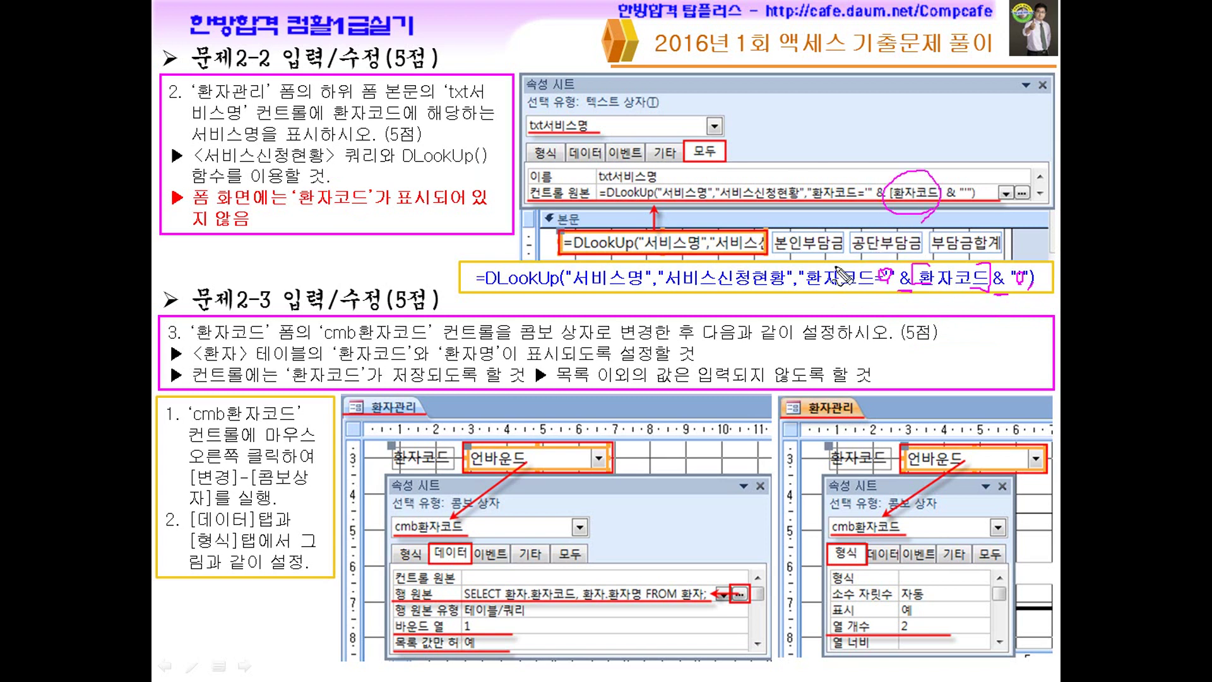
Mark the combo box control, 행 원본, 바운드 열 and 열 개수 settings on the 문제2-3 slide, and erase all ink
{"action": "left_click_drag", "start_coordinate": [564, 458], "coordinate": [587, 488]}
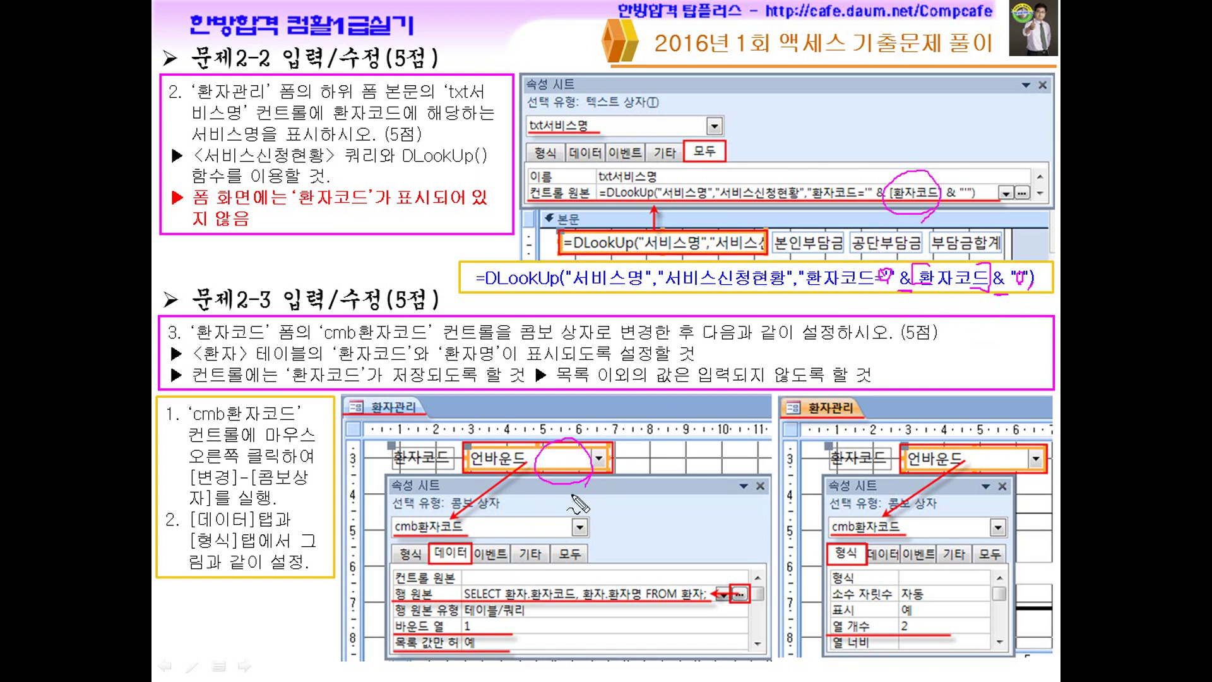
{"action": "left_click_drag", "start_coordinate": [649, 573], "coordinate": [675, 572]}
{"action": "left_click_drag", "start_coordinate": [516, 611], "coordinate": [562, 627]}
{"action": "left_click_drag", "start_coordinate": [928, 621], "coordinate": [951, 609]}
{"action": "key", "text": "e"}
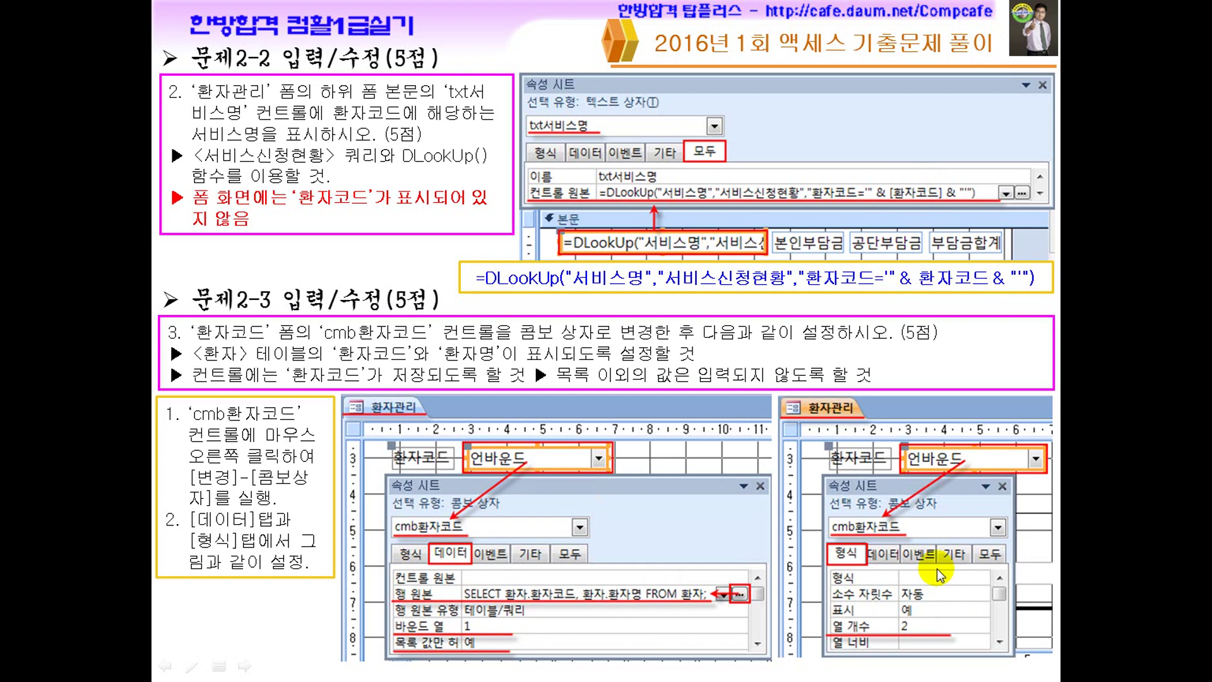
Advance the slideshow to 문제3-1, return to the exam document and Access, and close the 환자관리 form
{"action": "left_click", "coordinate": [786, 444]}
{"action": "key", "text": "super"}
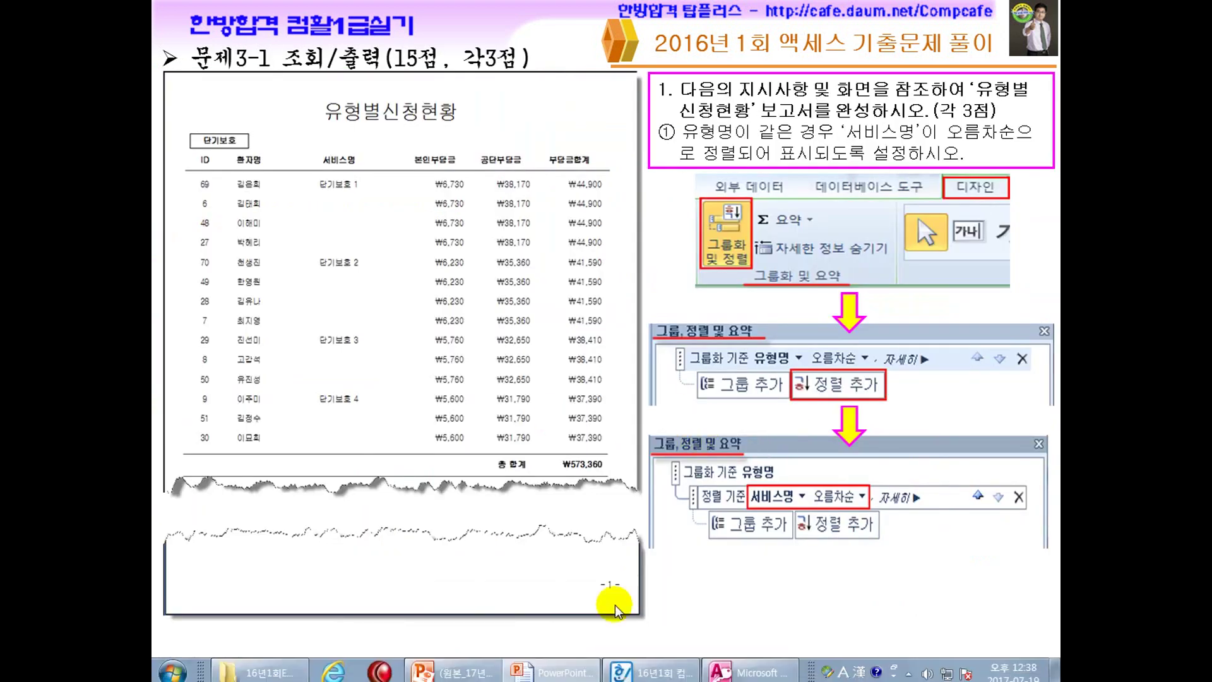
{"action": "left_click", "coordinate": [720, 665]}
{"action": "left_click", "coordinate": [655, 670]}
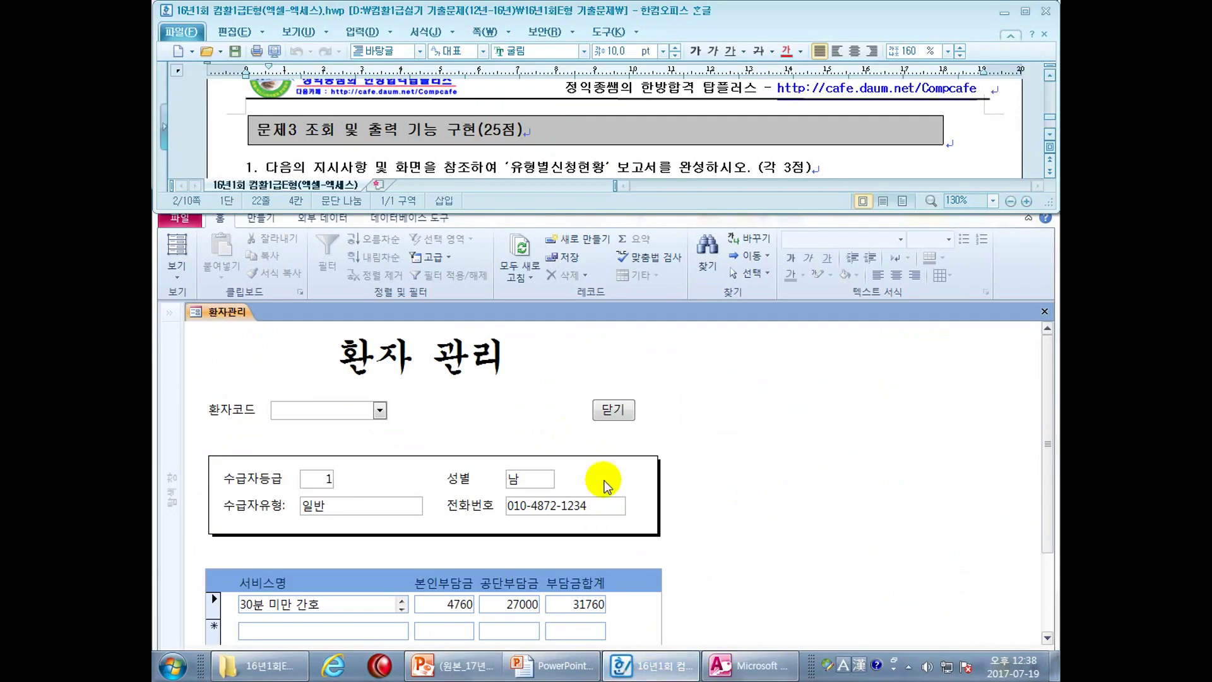
{"action": "left_click", "coordinate": [640, 152]}
{"action": "left_click", "coordinate": [1045, 311]}
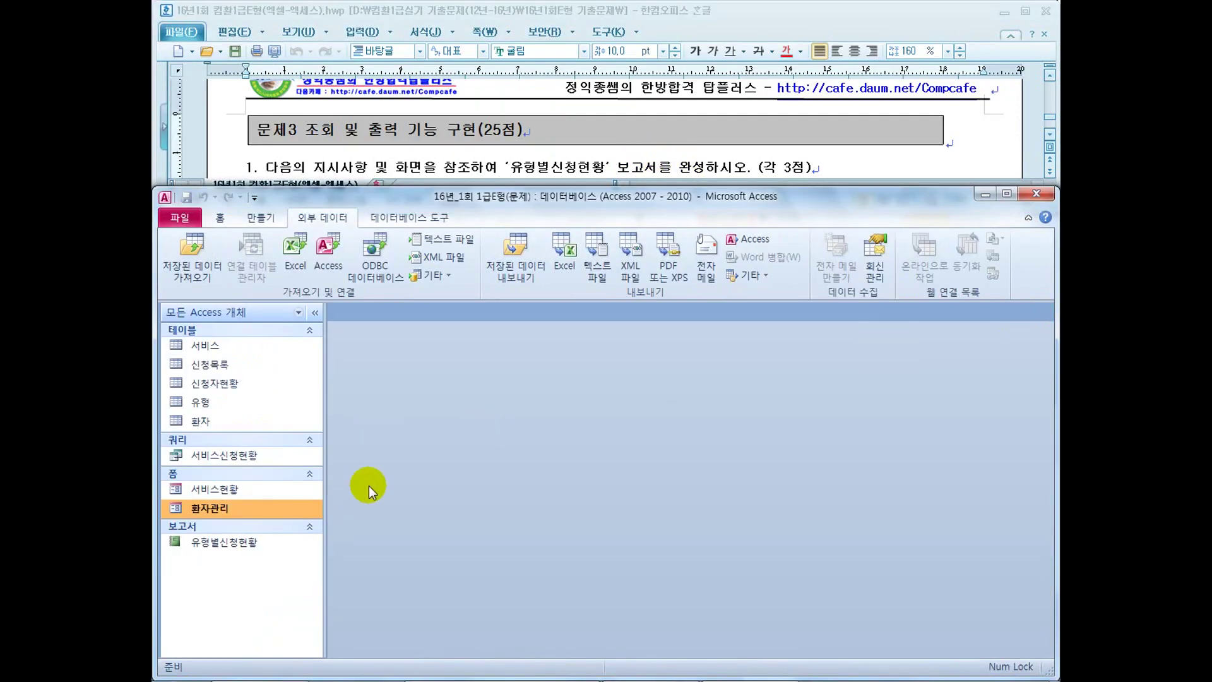
Read the first 문제3 report requirement, open the 유형별신청현황 report in design view and close its property sheet
{"action": "left_click", "coordinate": [350, 166]}
{"action": "scroll", "coordinate": [350, 166], "scroll_direction": "down", "scroll_amount": 2}
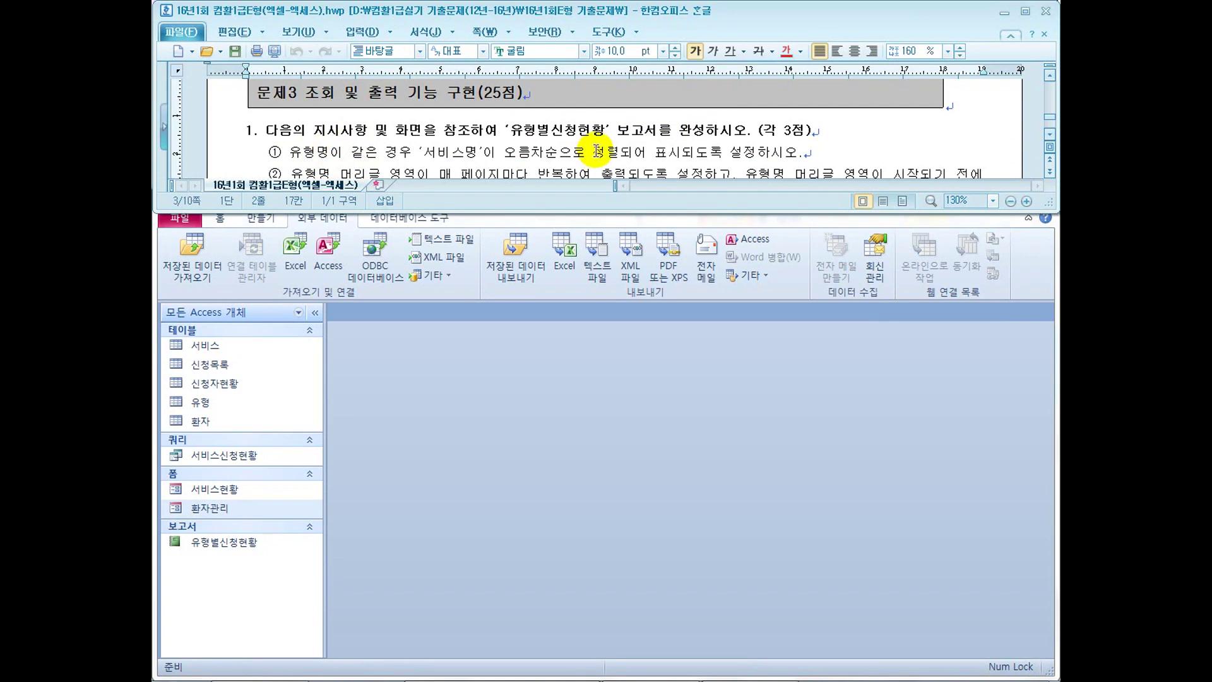
{"action": "left_click", "coordinate": [470, 383]}
{"action": "right_click", "coordinate": [232, 544]}
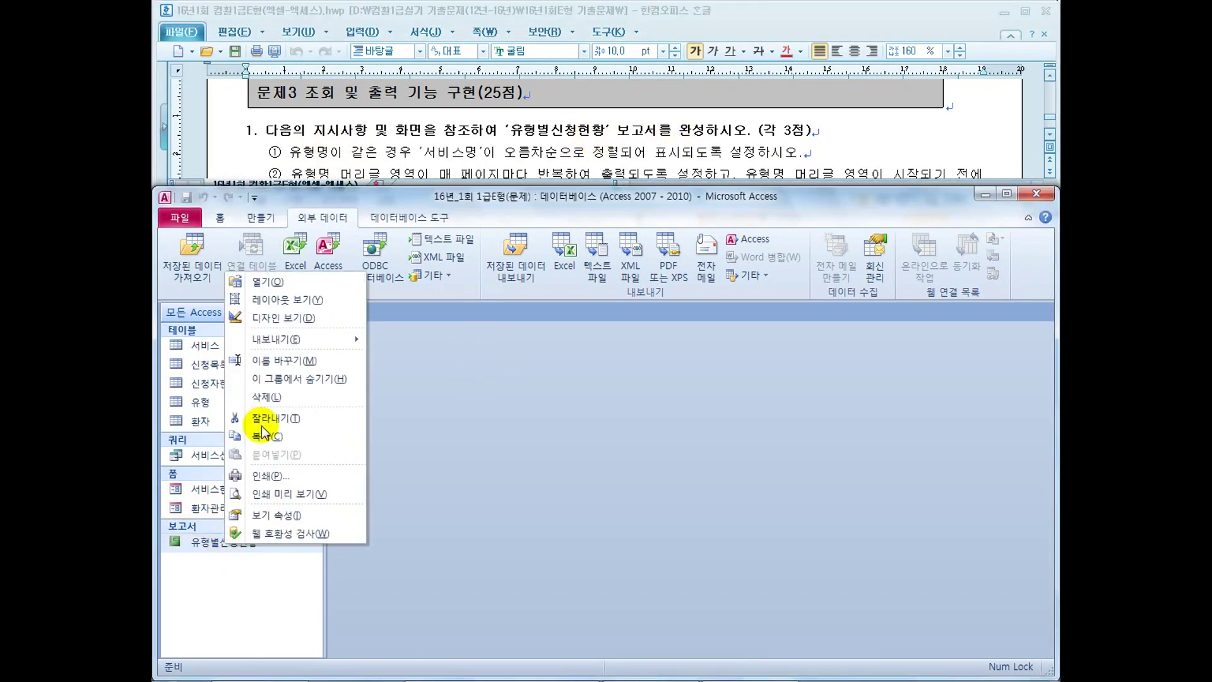
{"action": "left_click", "coordinate": [294, 318]}
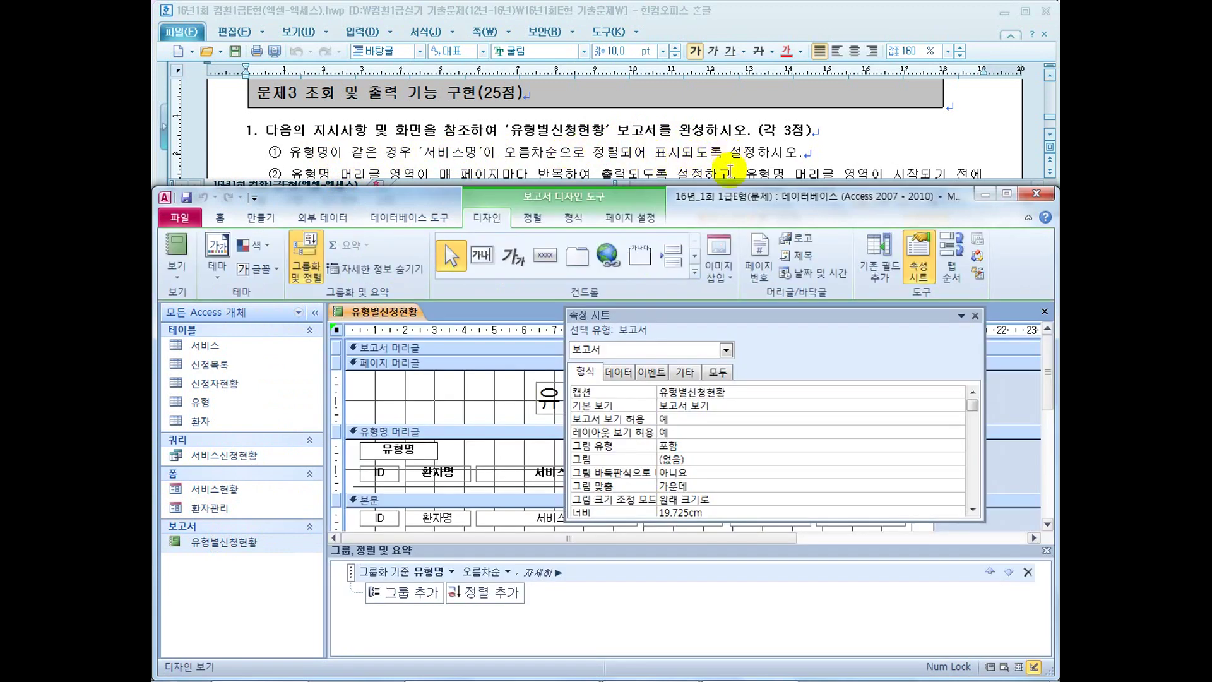
{"action": "left_click", "coordinate": [975, 315]}
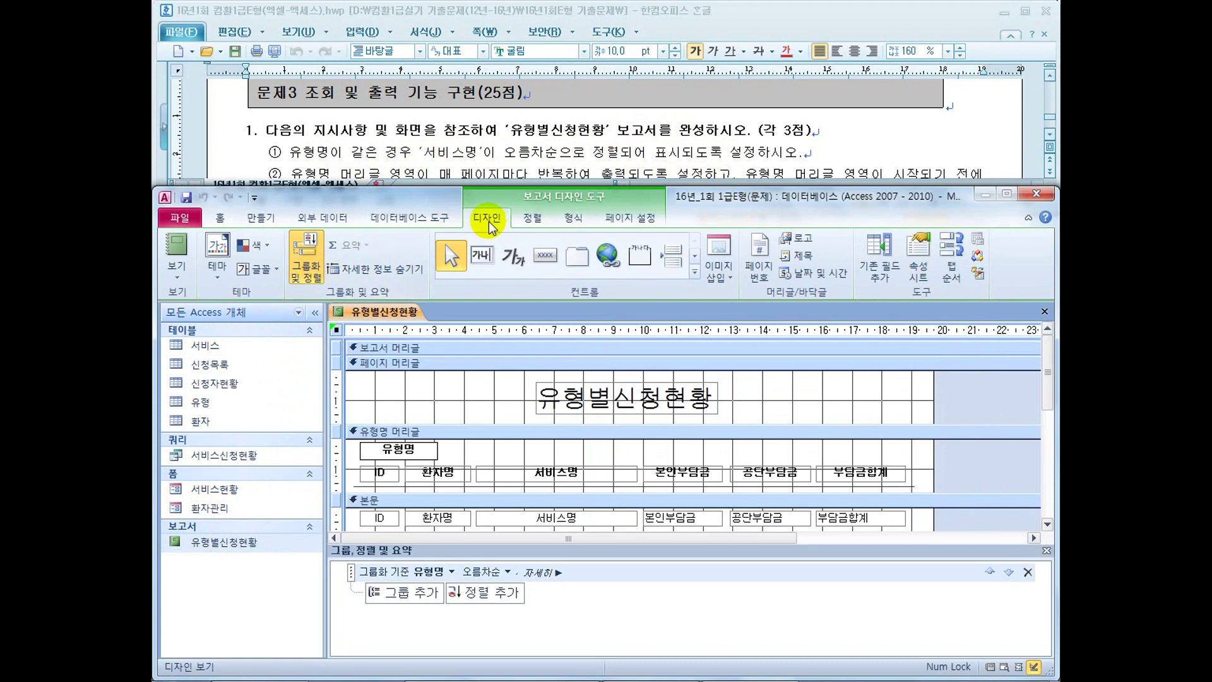
Add a sort on 서비스명 in ascending order beneath the 유형명 group of the report
{"action": "left_click", "coordinate": [319, 269]}
{"action": "left_click", "coordinate": [310, 265]}
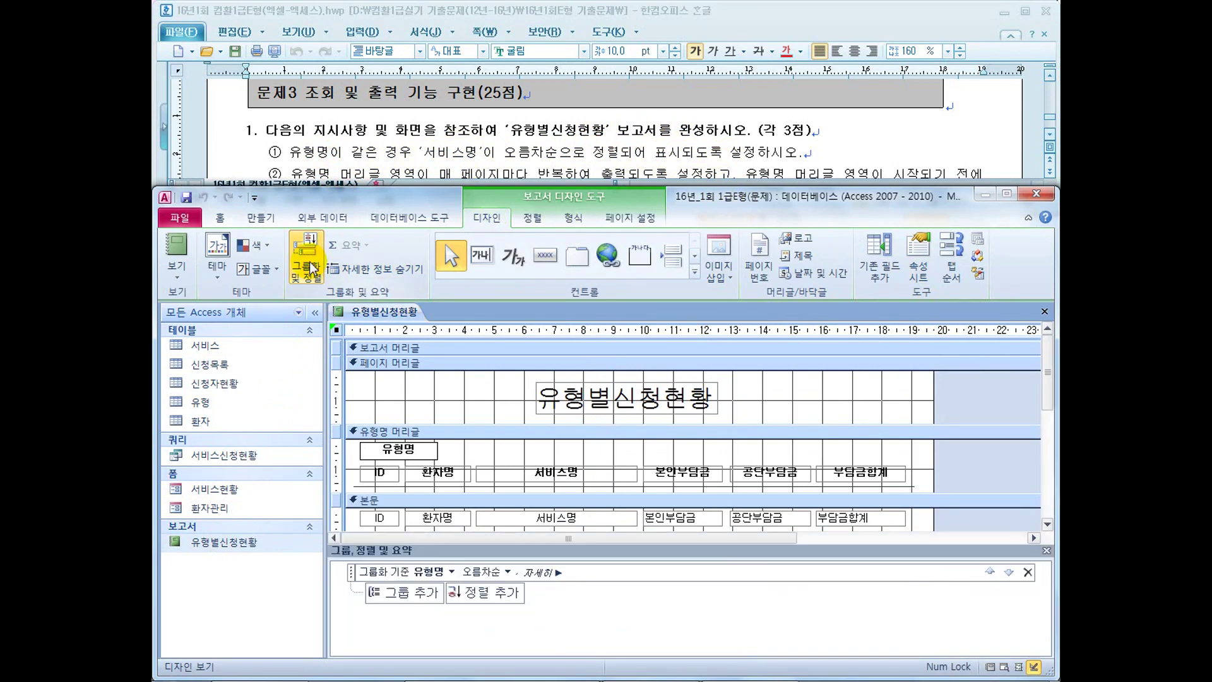
{"action": "left_click", "coordinate": [304, 270]}
{"action": "left_click", "coordinate": [302, 272]}
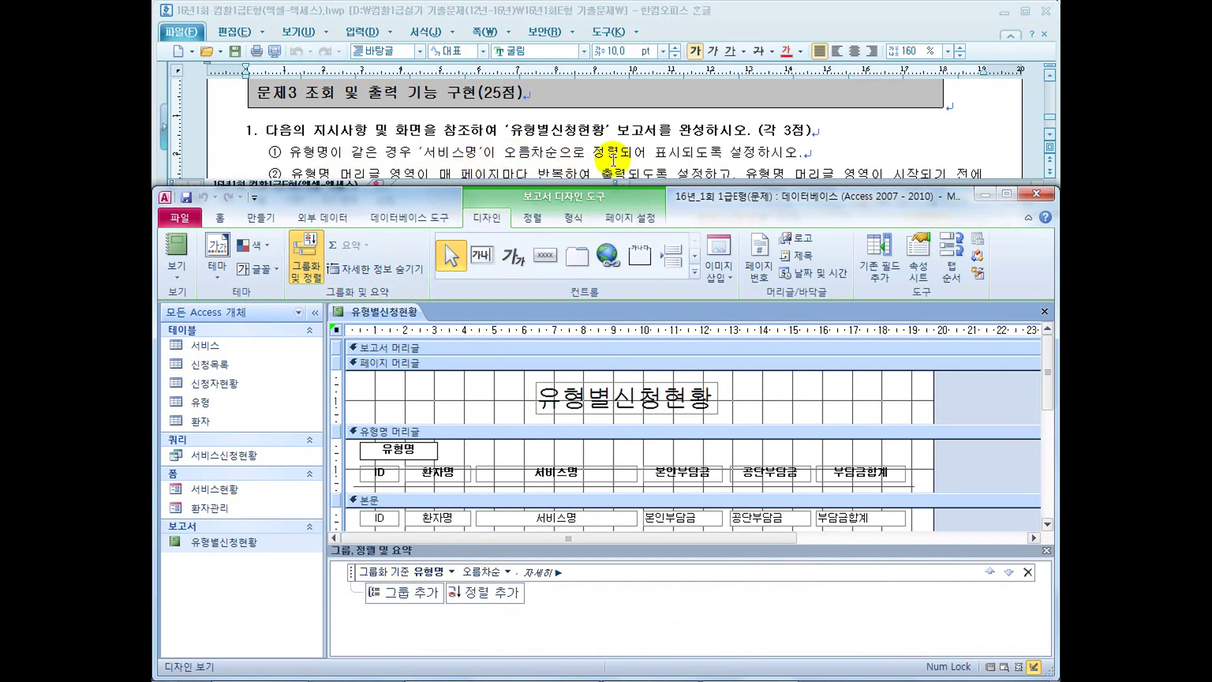
{"action": "left_click", "coordinate": [491, 595]}
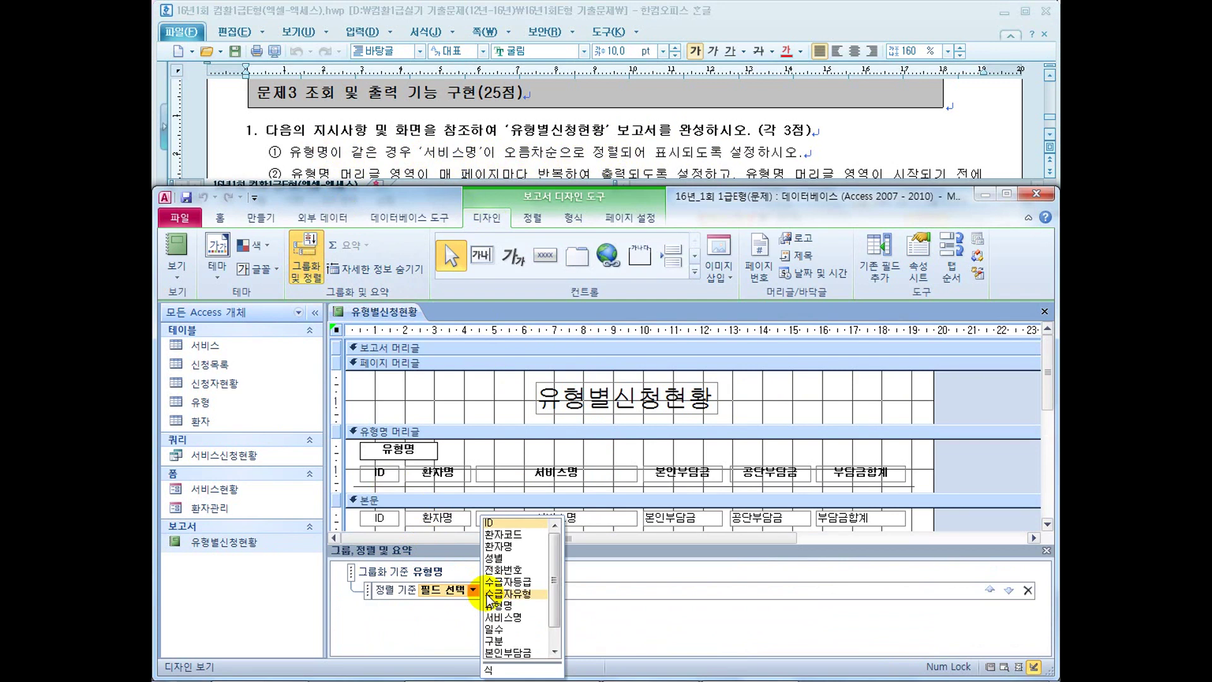
{"action": "left_click", "coordinate": [509, 617]}
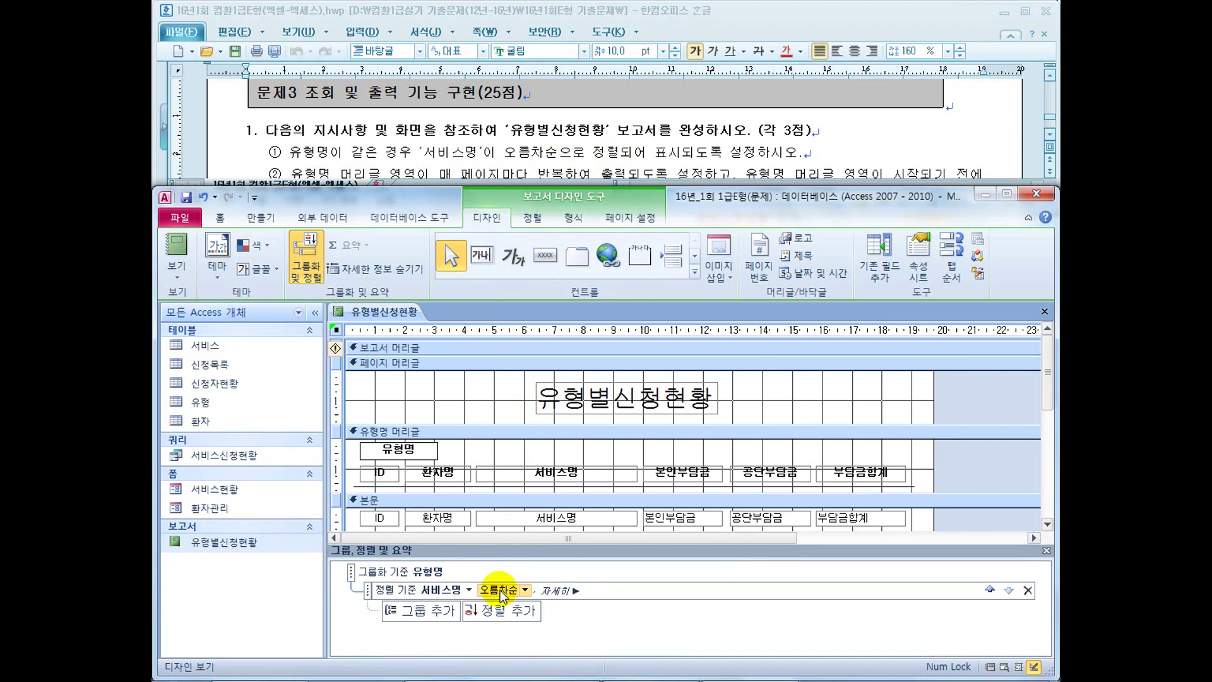
Read report requirement ② in the exam document and mark its phrases on repeating the 유형명 머리글 section and the page break
{"action": "left_click", "coordinate": [538, 152]}
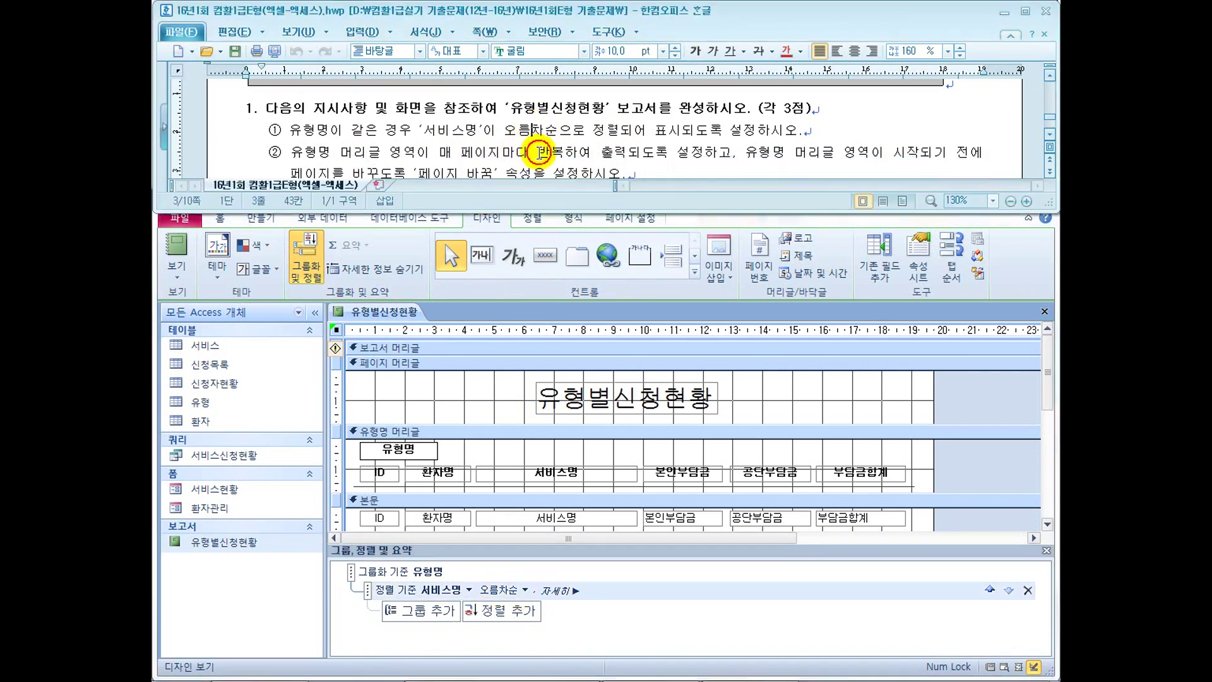
{"action": "left_click", "coordinate": [1051, 134]}
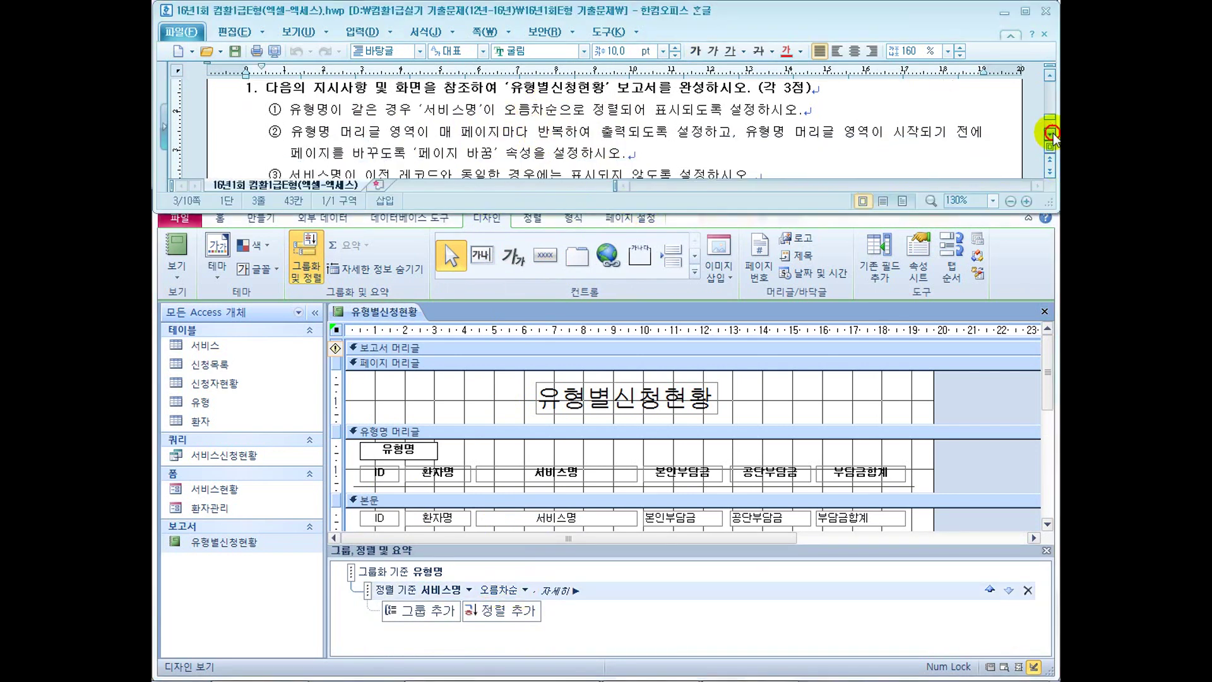
{"action": "left_click_drag", "start_coordinate": [304, 131], "coordinate": [574, 133]}
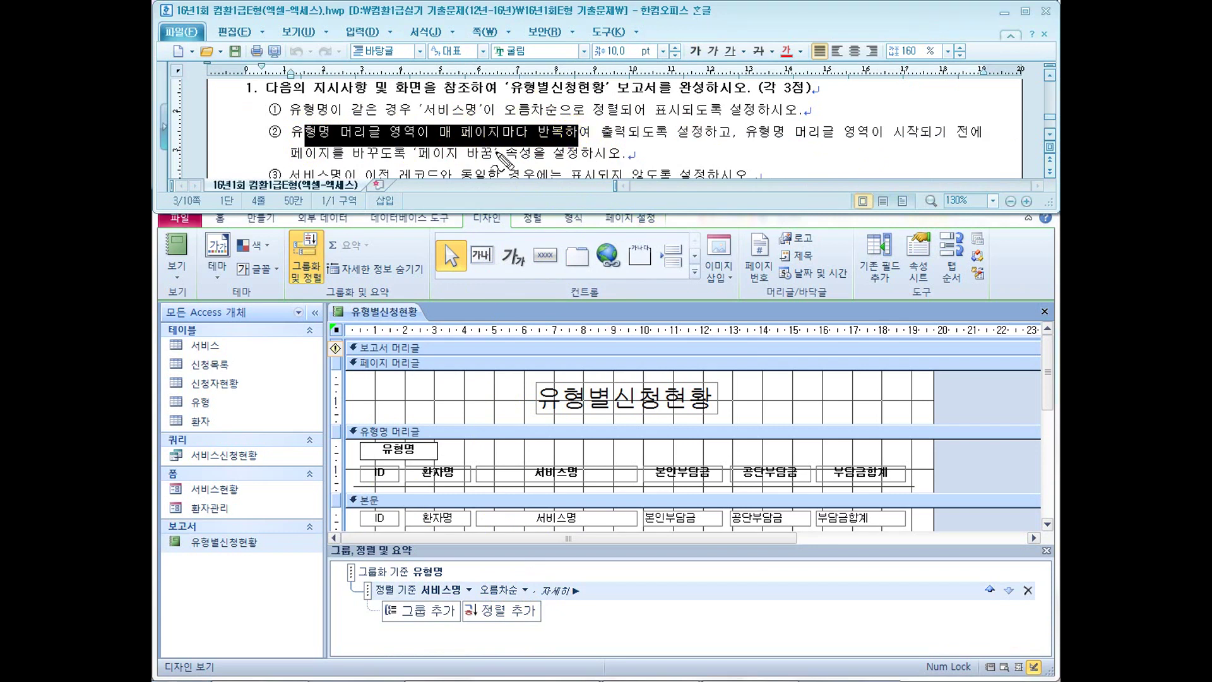
{"action": "left_click_drag", "start_coordinate": [381, 135], "coordinate": [375, 144]}
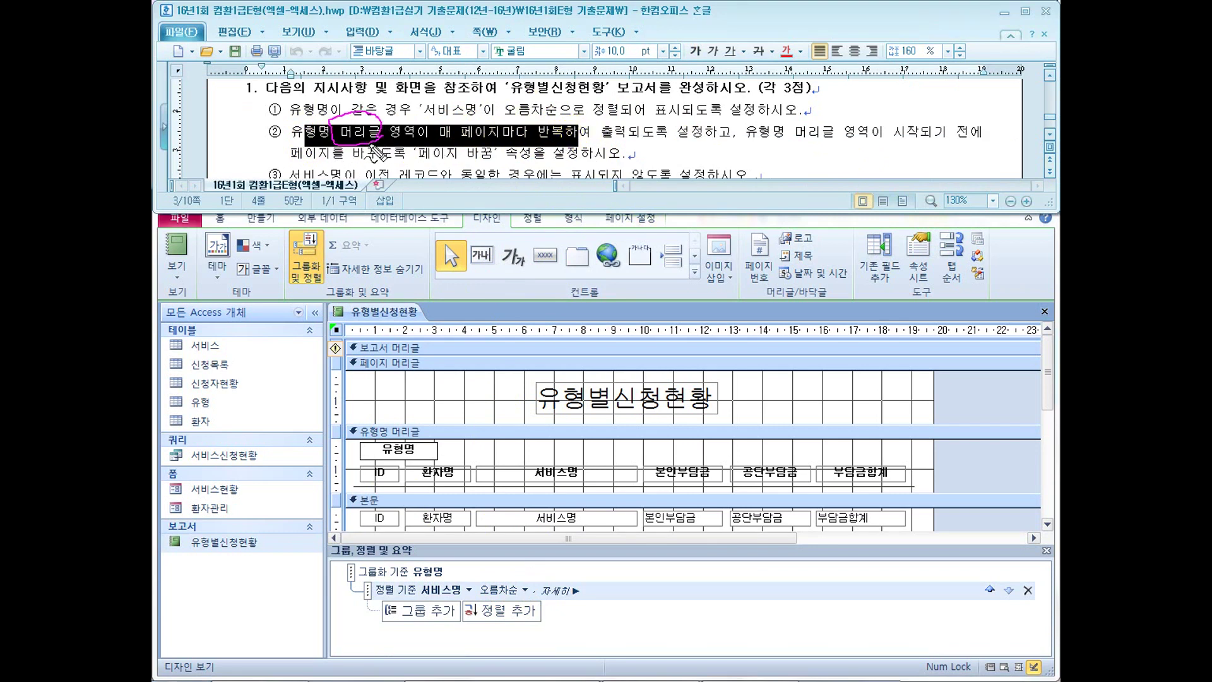
{"action": "left_click_drag", "start_coordinate": [441, 143], "coordinate": [494, 140]}
{"action": "left_click_drag", "start_coordinate": [496, 144], "coordinate": [521, 145]}
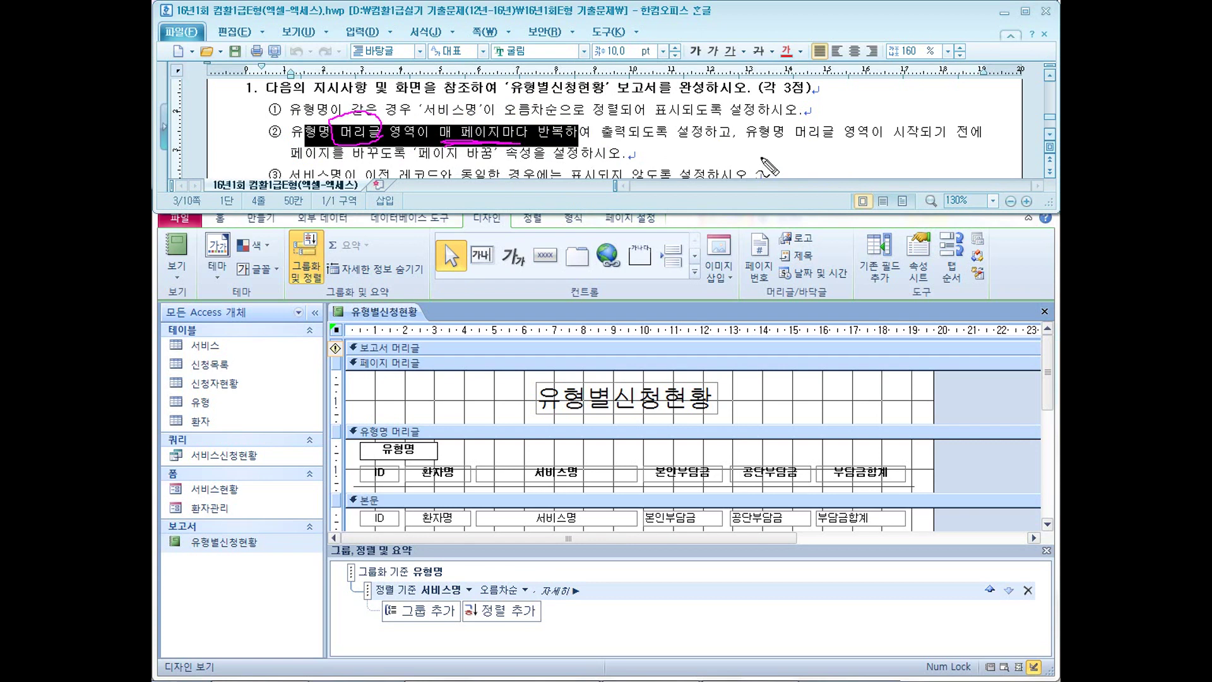
{"action": "left_click_drag", "start_coordinate": [749, 144], "coordinate": [963, 147]}
{"action": "left_click_drag", "start_coordinate": [306, 166], "coordinate": [406, 167]}
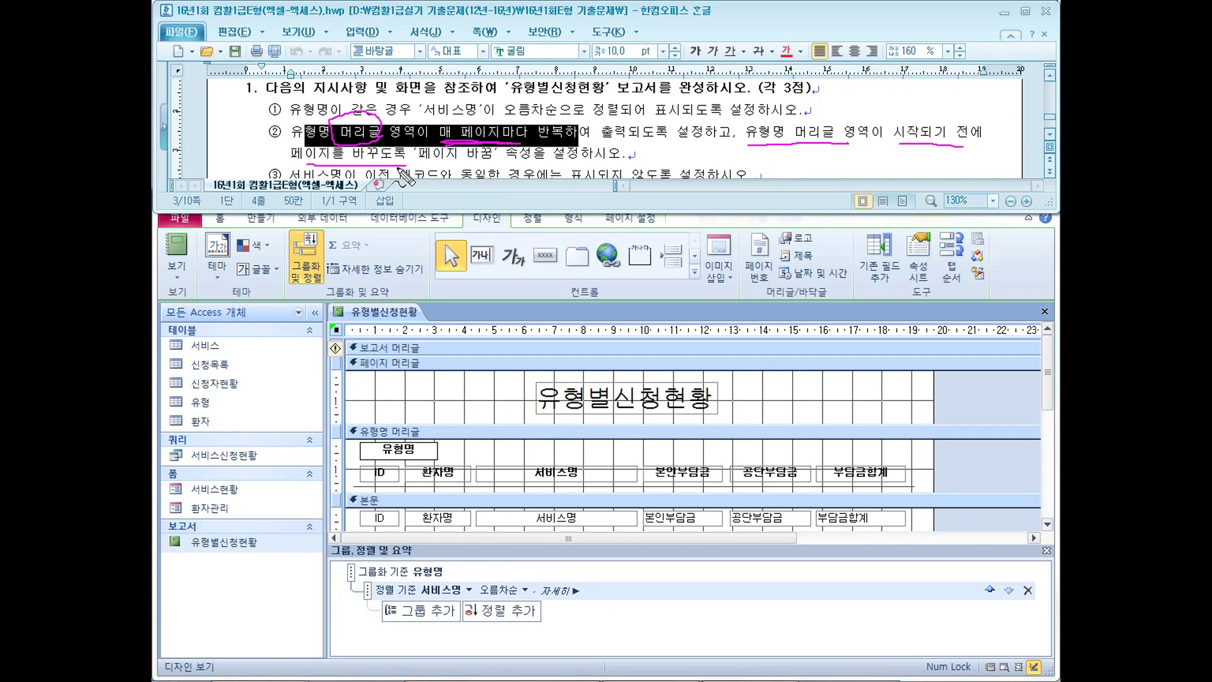
{"action": "left_click_drag", "start_coordinate": [786, 147], "coordinate": [794, 167]}
{"action": "left_click_drag", "start_coordinate": [779, 168], "coordinate": [802, 168]}
{"action": "left_click_drag", "start_coordinate": [790, 169], "coordinate": [871, 166]}
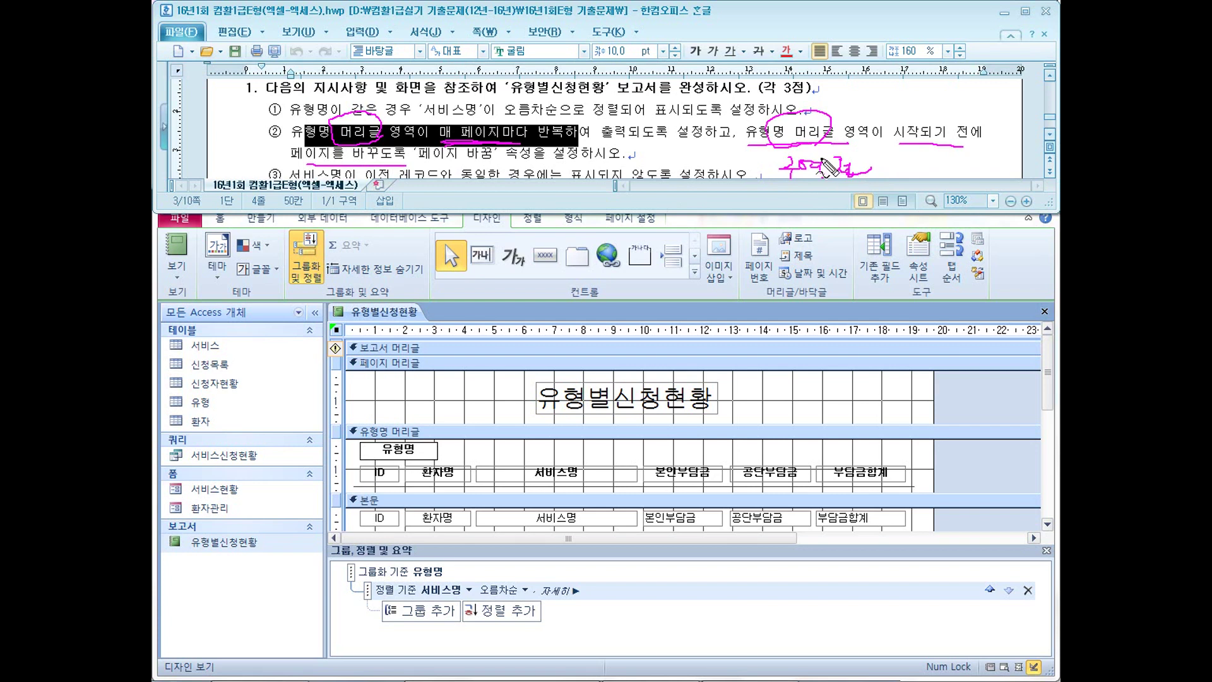
Open the properties of the 유형명 머리글 section and set 반복 실행 구역 to 예
{"action": "left_click", "coordinate": [427, 432]}
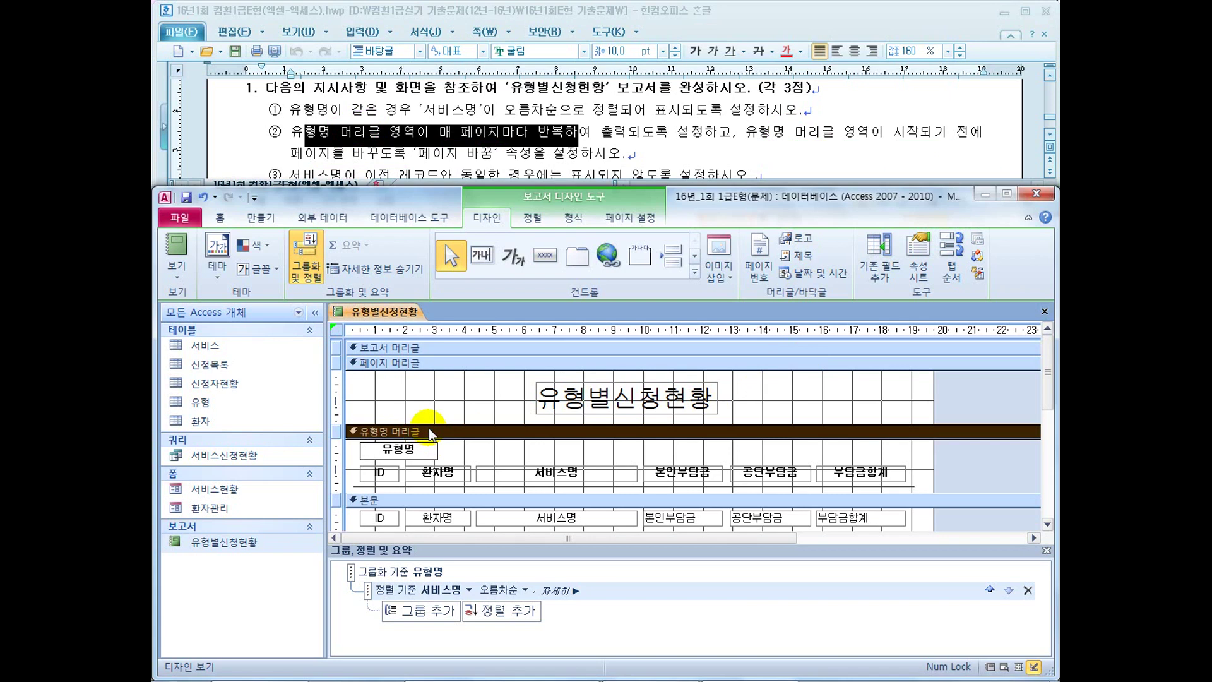
{"action": "right_click", "coordinate": [429, 430]}
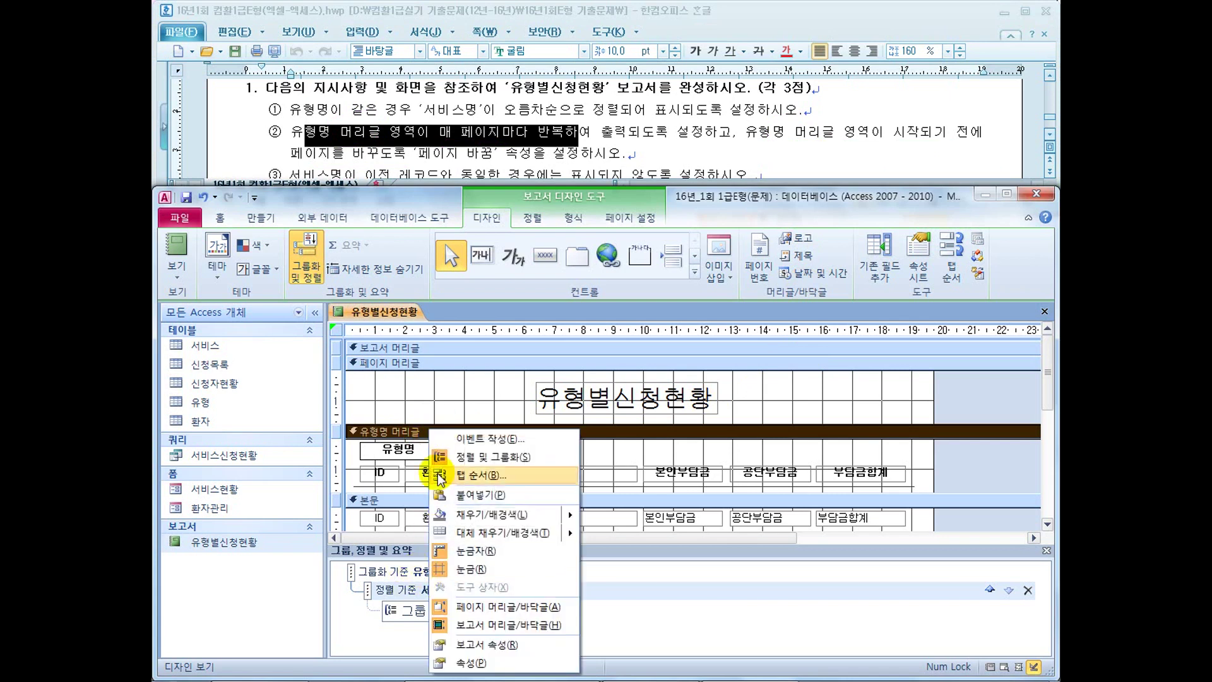
{"action": "left_click", "coordinate": [407, 432]}
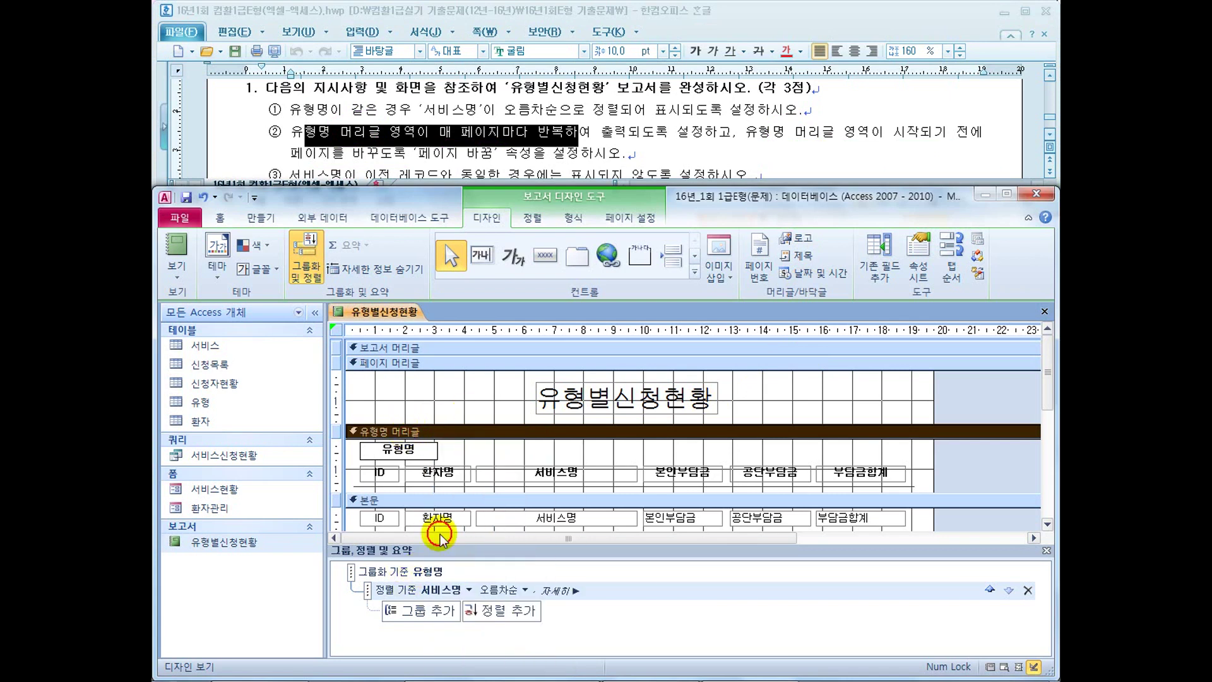
{"action": "left_click", "coordinate": [425, 573]}
{"action": "right_click", "coordinate": [434, 432]}
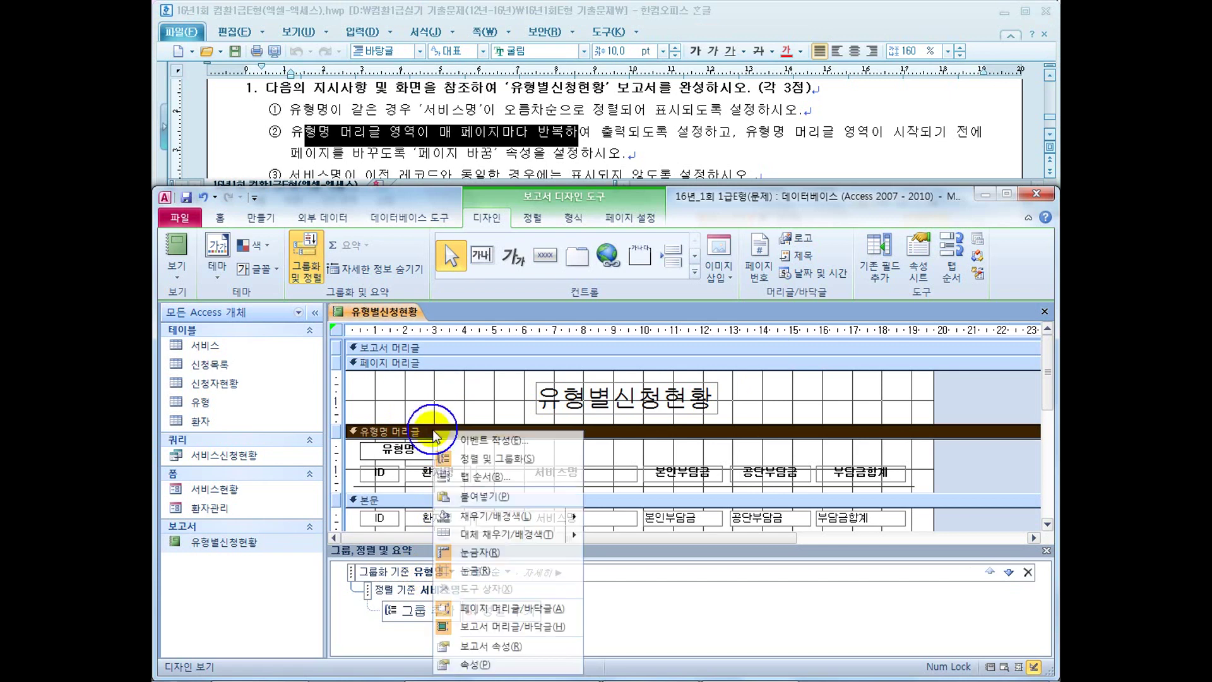
{"action": "left_click", "coordinate": [471, 665]}
{"action": "left_click_drag", "start_coordinate": [664, 322], "coordinate": [548, 285]}
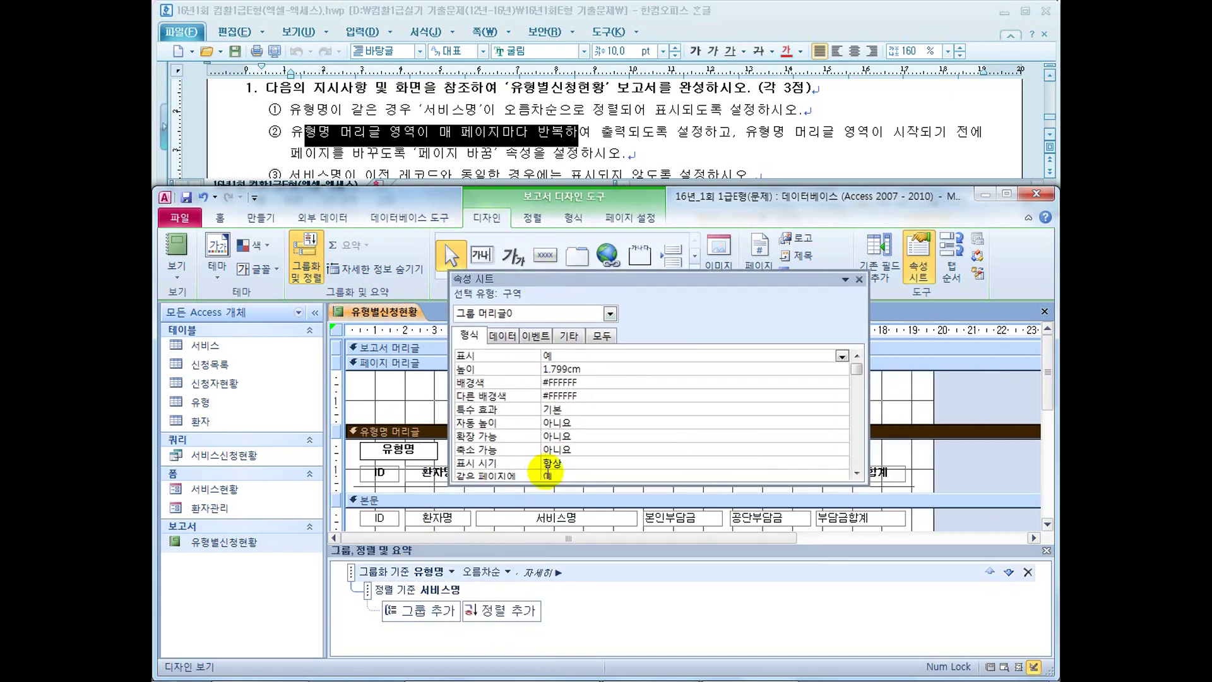
{"action": "left_click_drag", "start_coordinate": [863, 373], "coordinate": [855, 415]}
{"action": "left_click", "coordinate": [593, 466]}
{"action": "double_click", "coordinate": [593, 462]}
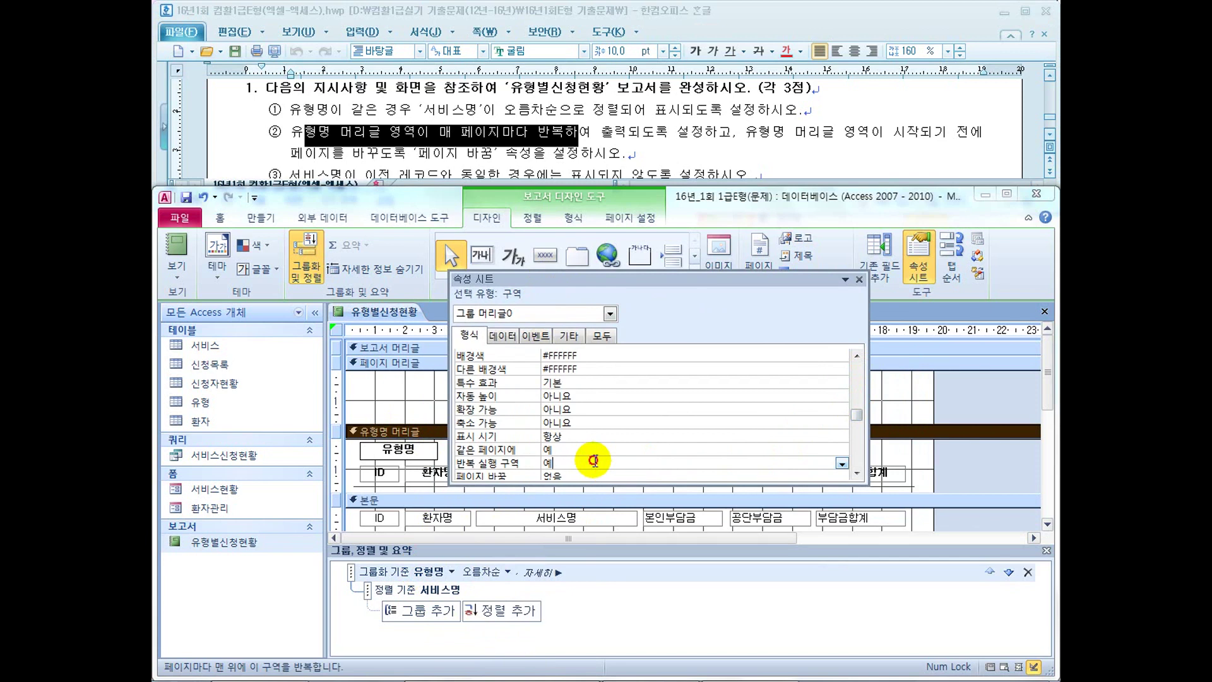
Set the 유형명 머리글 section's 페이지 바꿈 to 구역 전 and close the property sheet
{"action": "left_click", "coordinate": [857, 473]}
{"action": "left_click", "coordinate": [857, 473]}
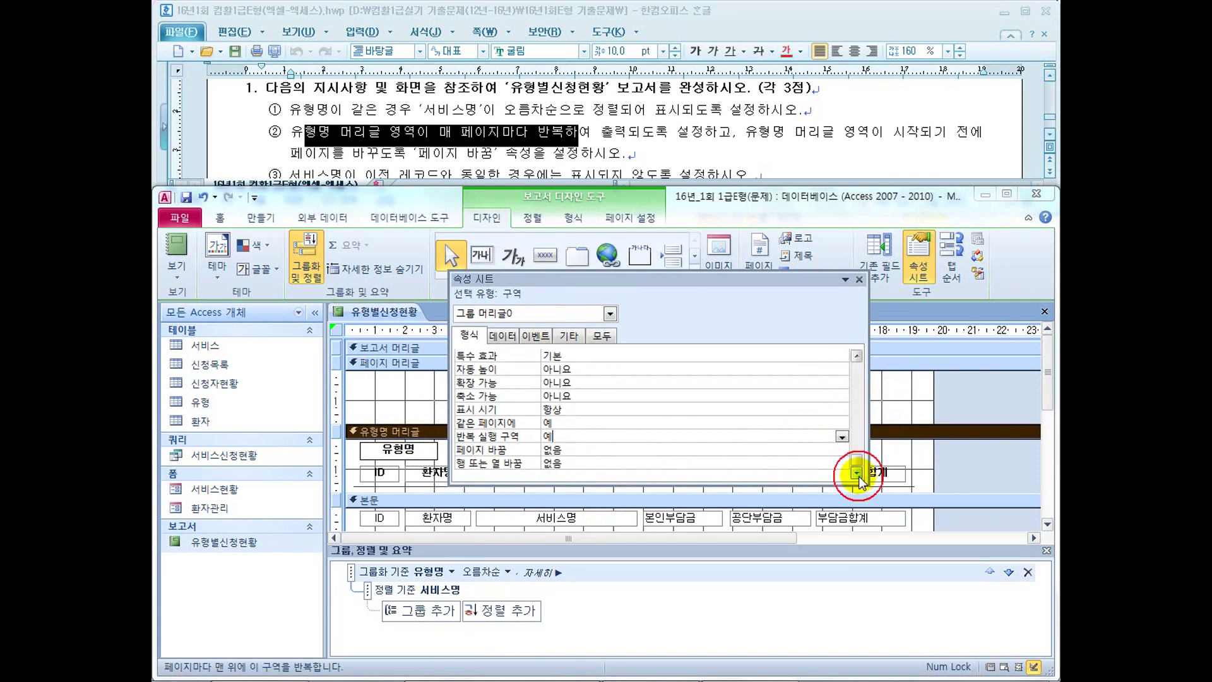
{"action": "left_click", "coordinate": [594, 451]}
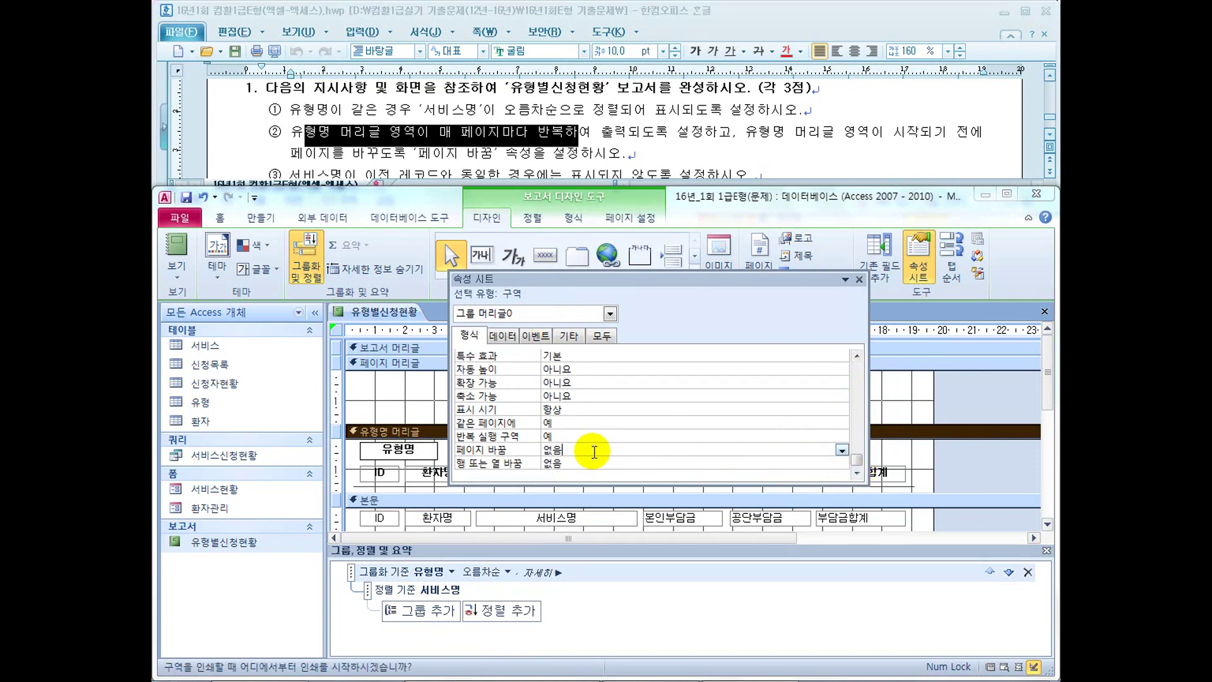
{"action": "left_click", "coordinate": [842, 451]}
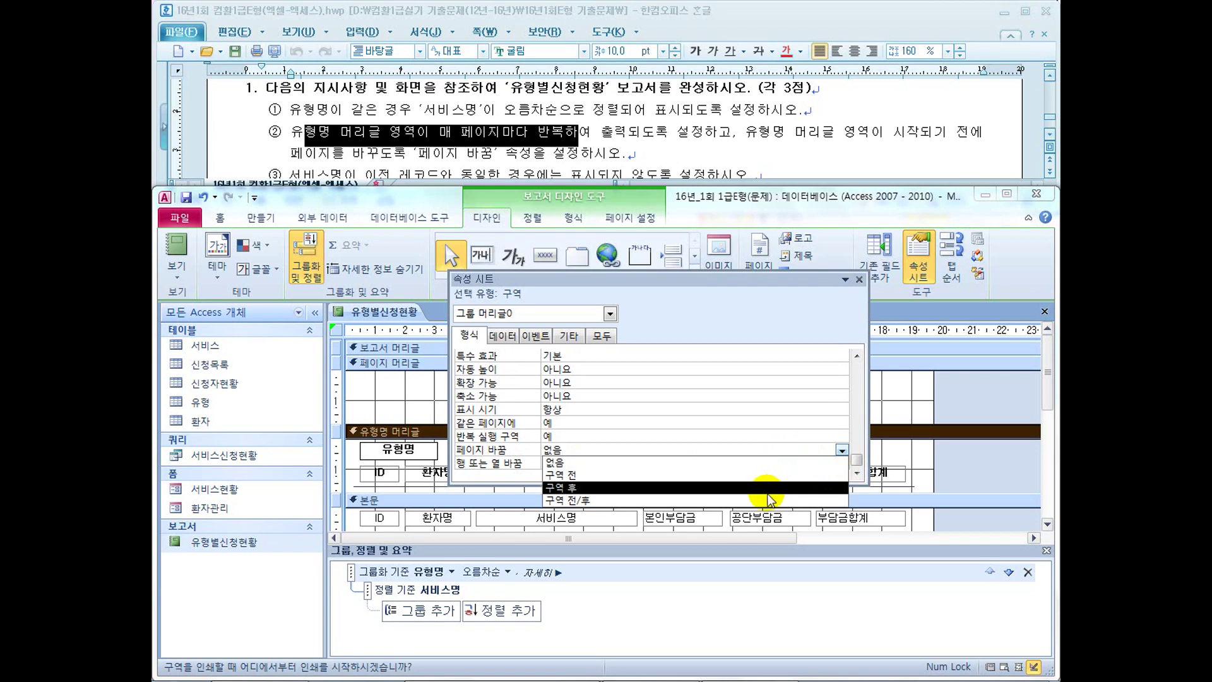
{"action": "left_click", "coordinate": [767, 480]}
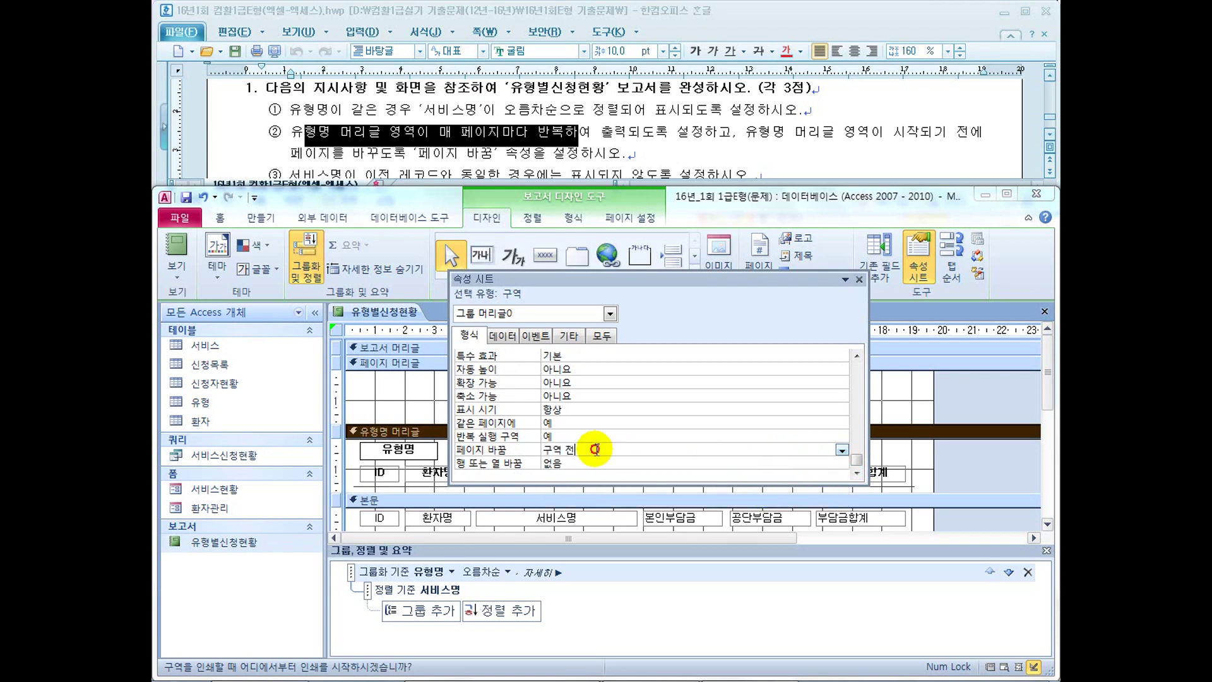
{"action": "left_click", "coordinate": [570, 437]}
{"action": "left_click", "coordinate": [582, 450]}
{"action": "left_click", "coordinate": [859, 279]}
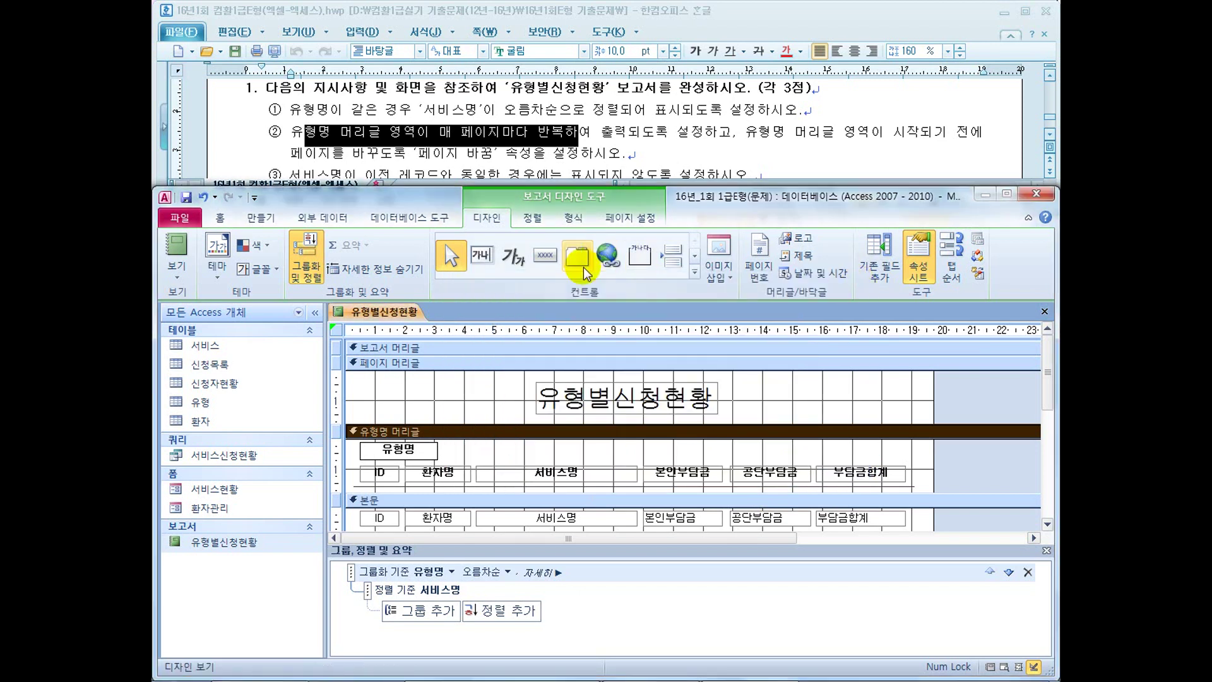
Read requirement ③ in the exam document and set 중복 내용 숨기기 to 예 for the 서비스명 text box in the 본문 section
{"action": "left_click", "coordinate": [555, 151]}
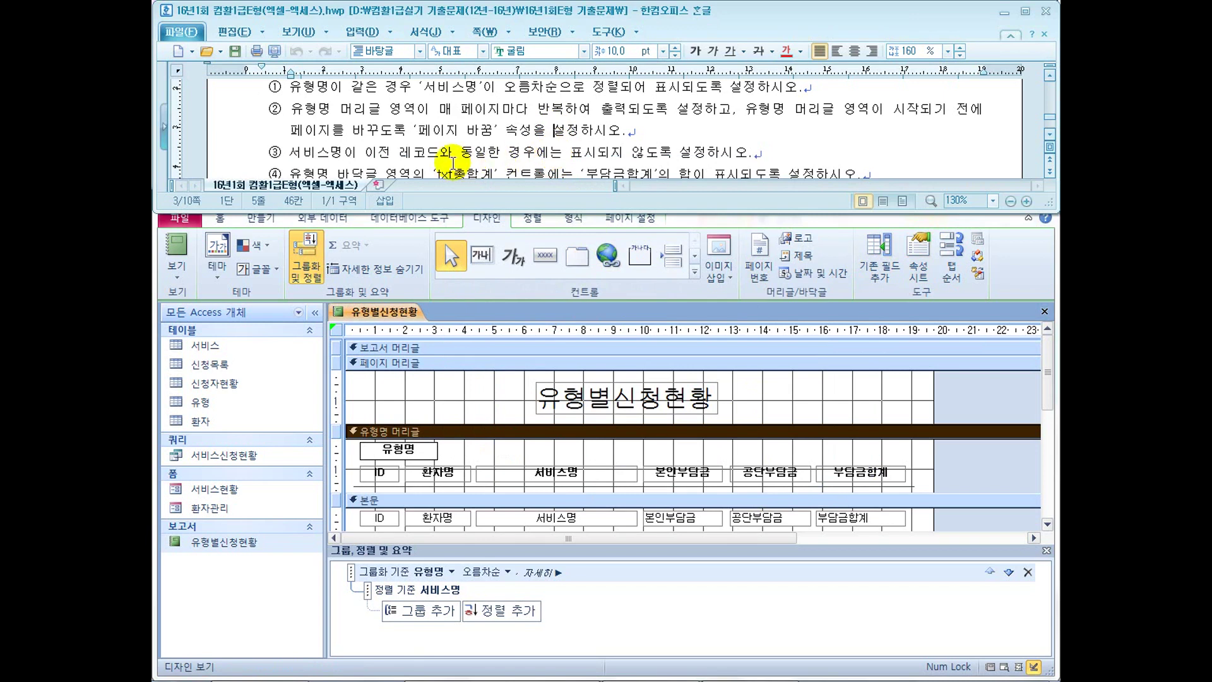
{"action": "left_click_drag", "start_coordinate": [358, 153], "coordinate": [574, 157]}
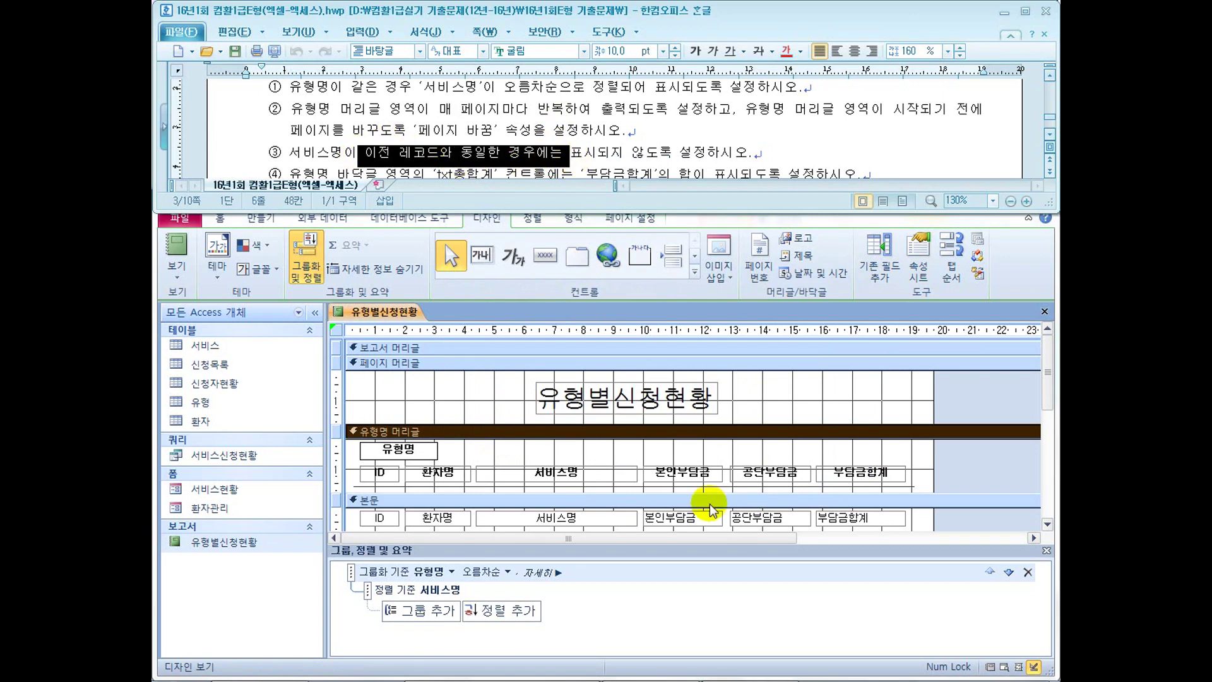
{"action": "left_click", "coordinate": [578, 517]}
{"action": "right_click", "coordinate": [578, 518]}
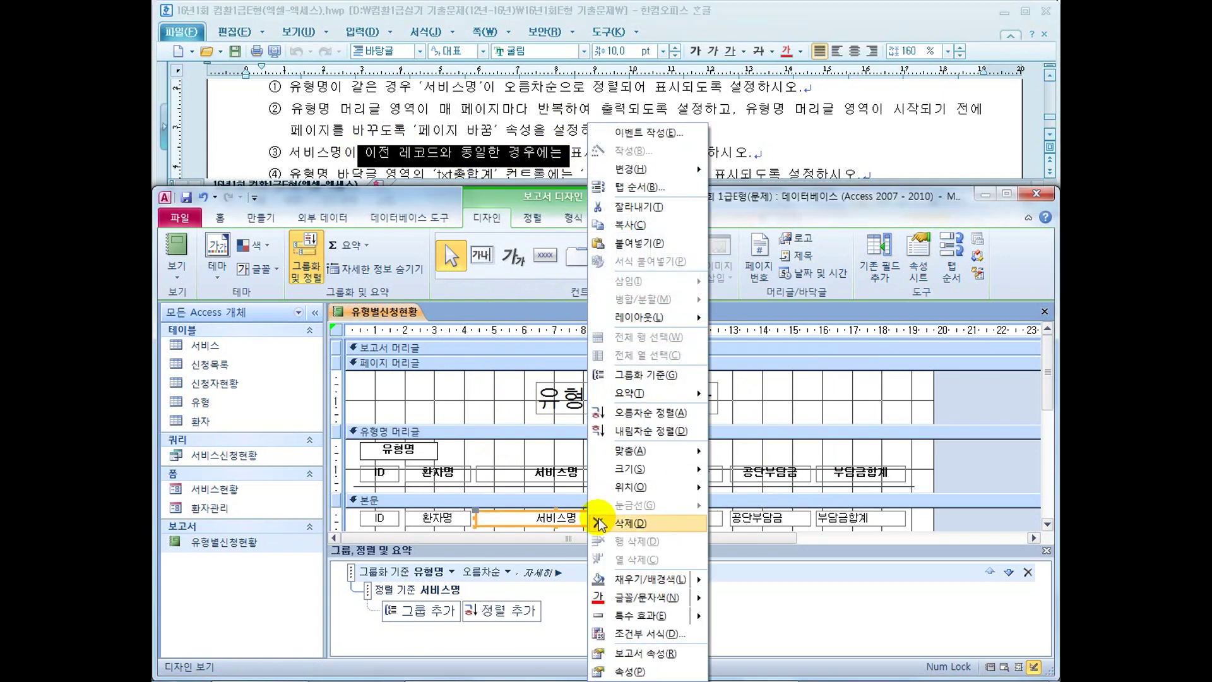
{"action": "left_click", "coordinate": [630, 672]}
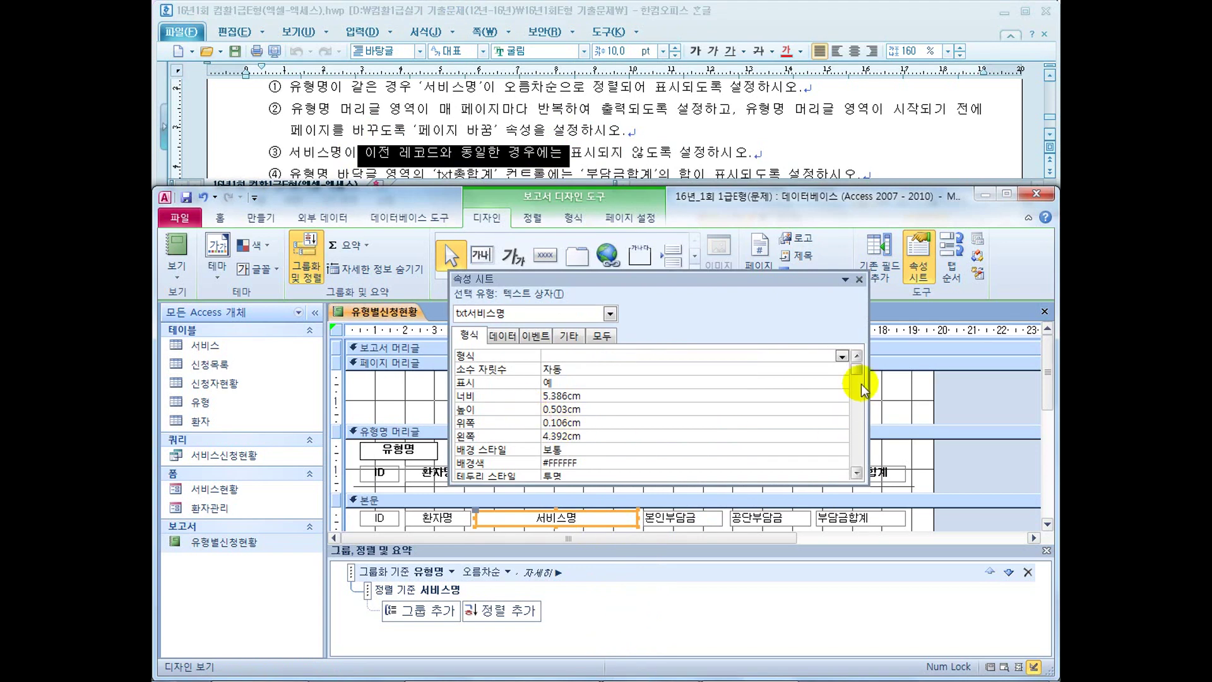
{"action": "left_click_drag", "start_coordinate": [857, 369], "coordinate": [857, 460]}
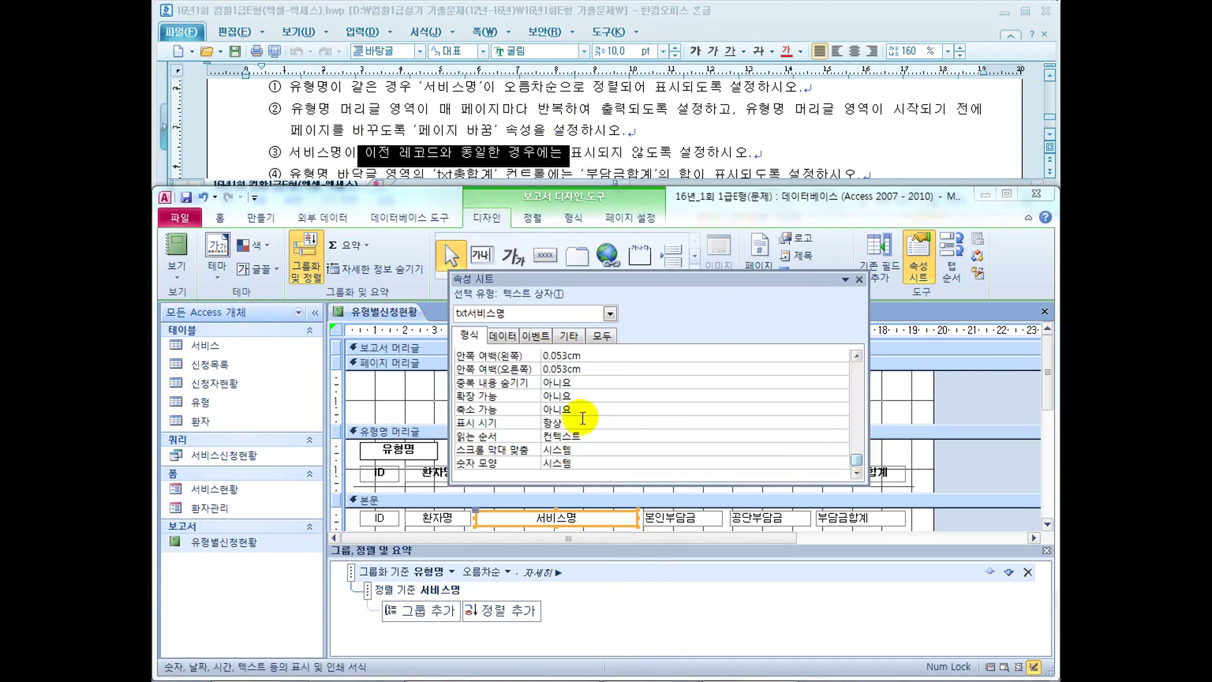
{"action": "left_click", "coordinate": [598, 384]}
{"action": "double_click", "coordinate": [599, 383]}
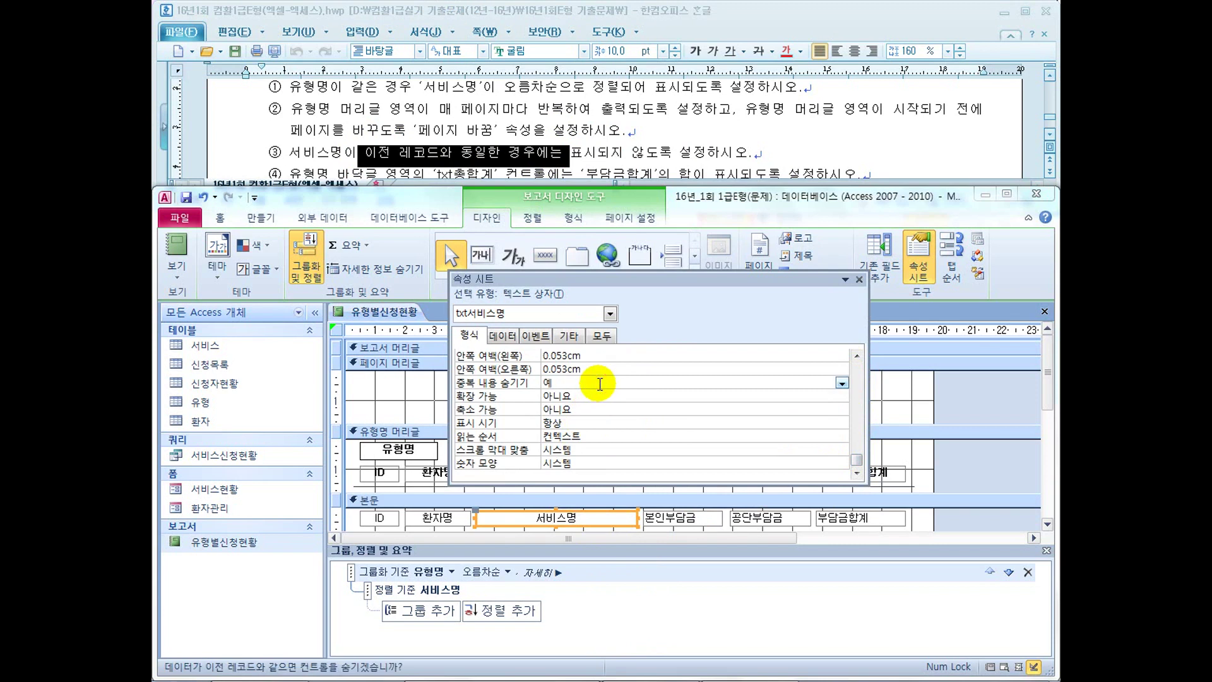
{"action": "left_click", "coordinate": [859, 279]}
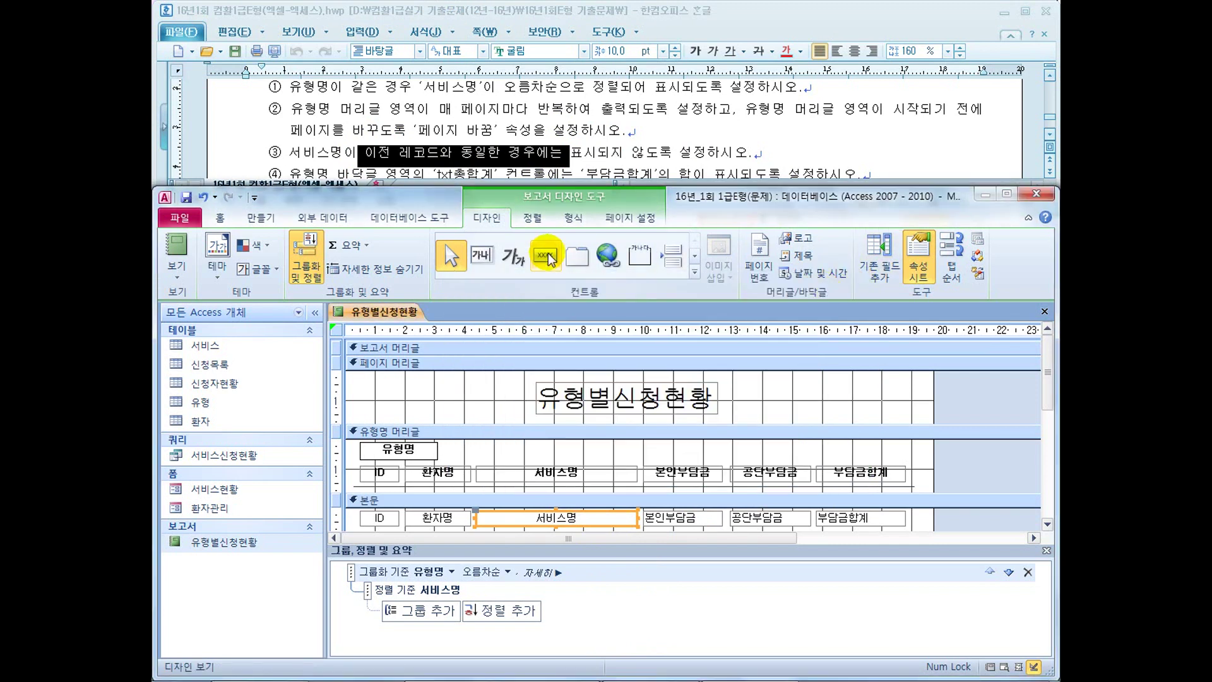
Read requirement ④ in the exam document and display all properties of the txt총합계 text box in the 유형명 바닥글 section
{"action": "left_click", "coordinate": [611, 151]}
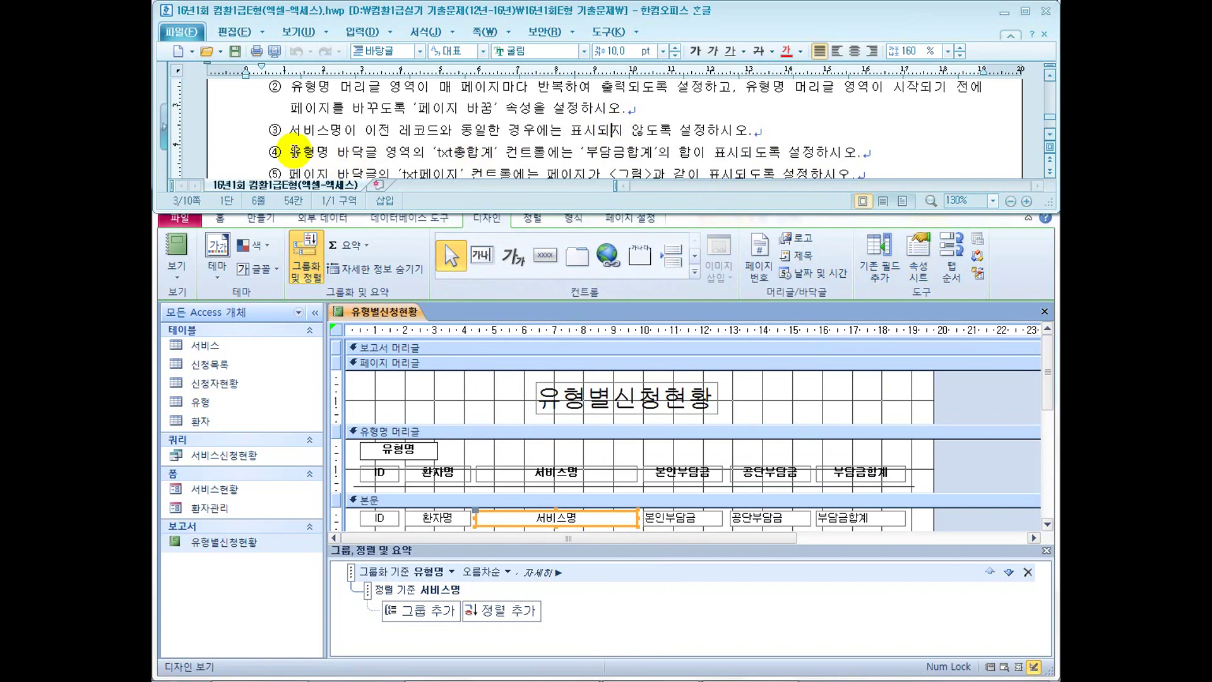
{"action": "left_click_drag", "start_coordinate": [292, 151], "coordinate": [452, 154]}
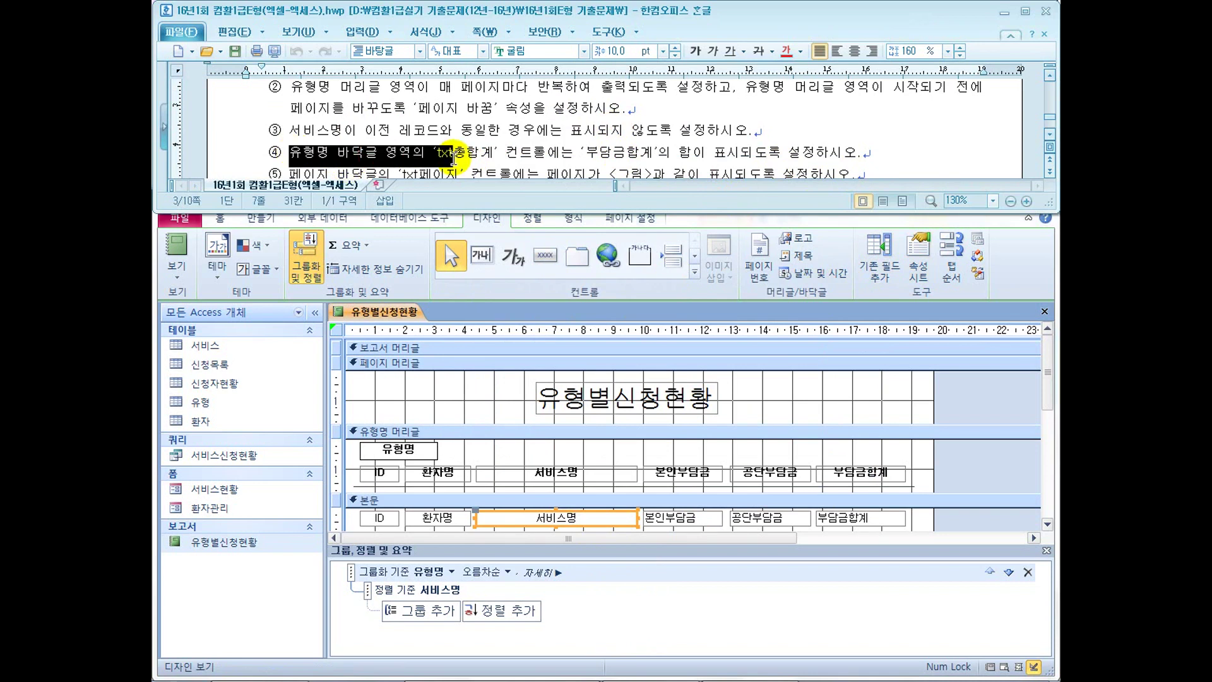
{"action": "left_click_drag", "start_coordinate": [1043, 398], "coordinate": [1042, 461]}
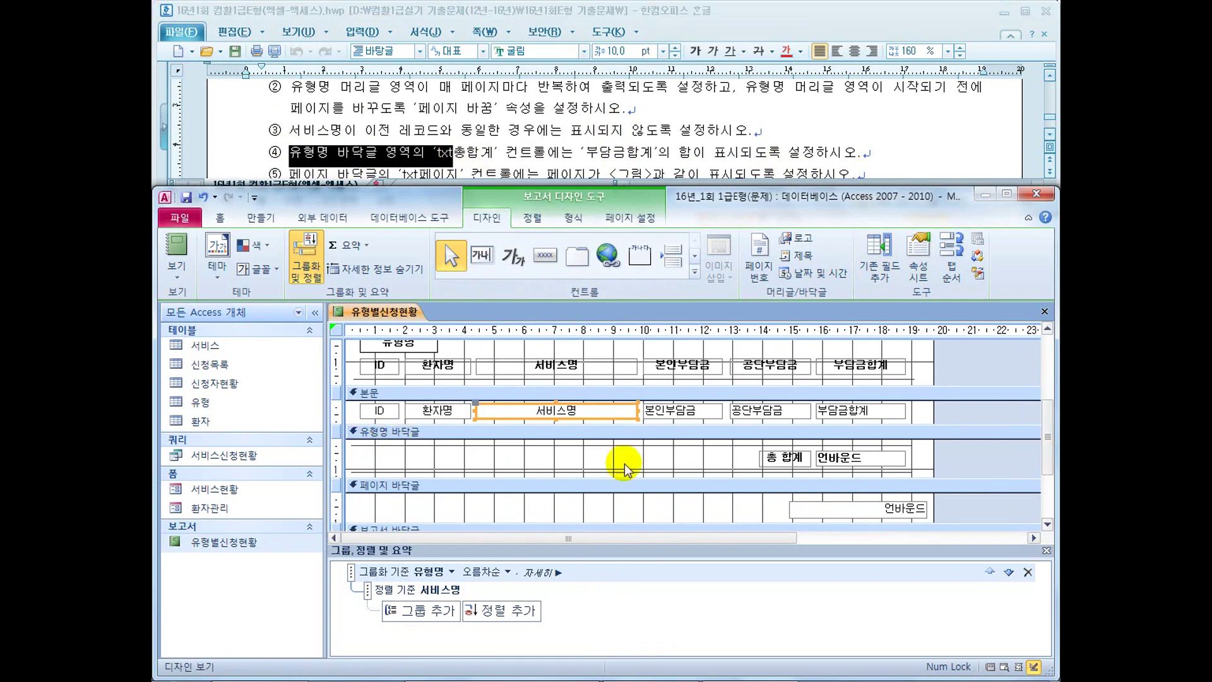
{"action": "left_click", "coordinate": [829, 457]}
{"action": "right_click", "coordinate": [829, 457]}
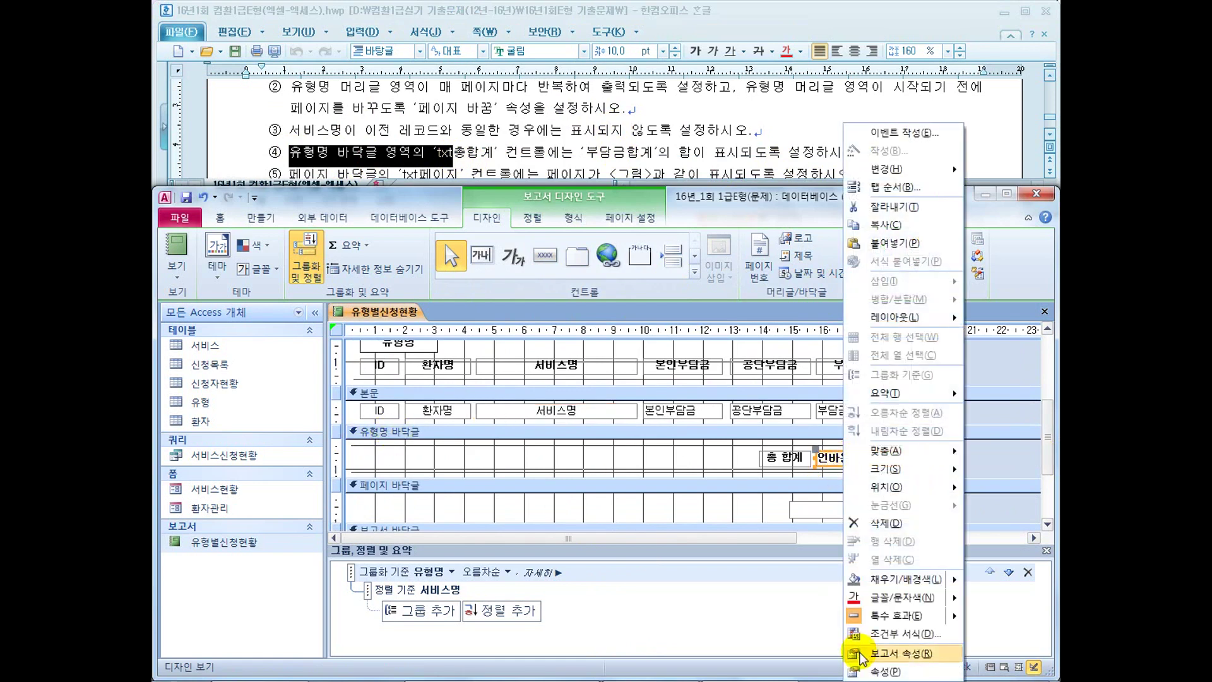
{"action": "left_click", "coordinate": [860, 671]}
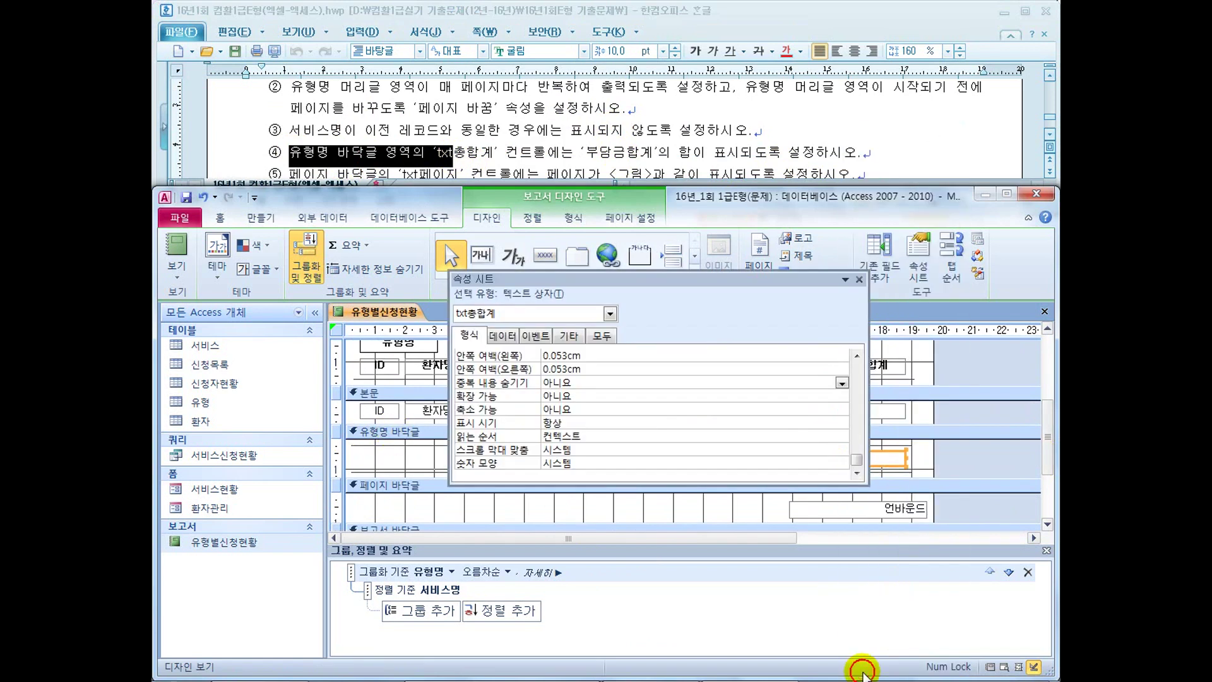
{"action": "left_click", "coordinate": [606, 339]}
{"action": "left_click_drag", "start_coordinate": [856, 425], "coordinate": [856, 361]}
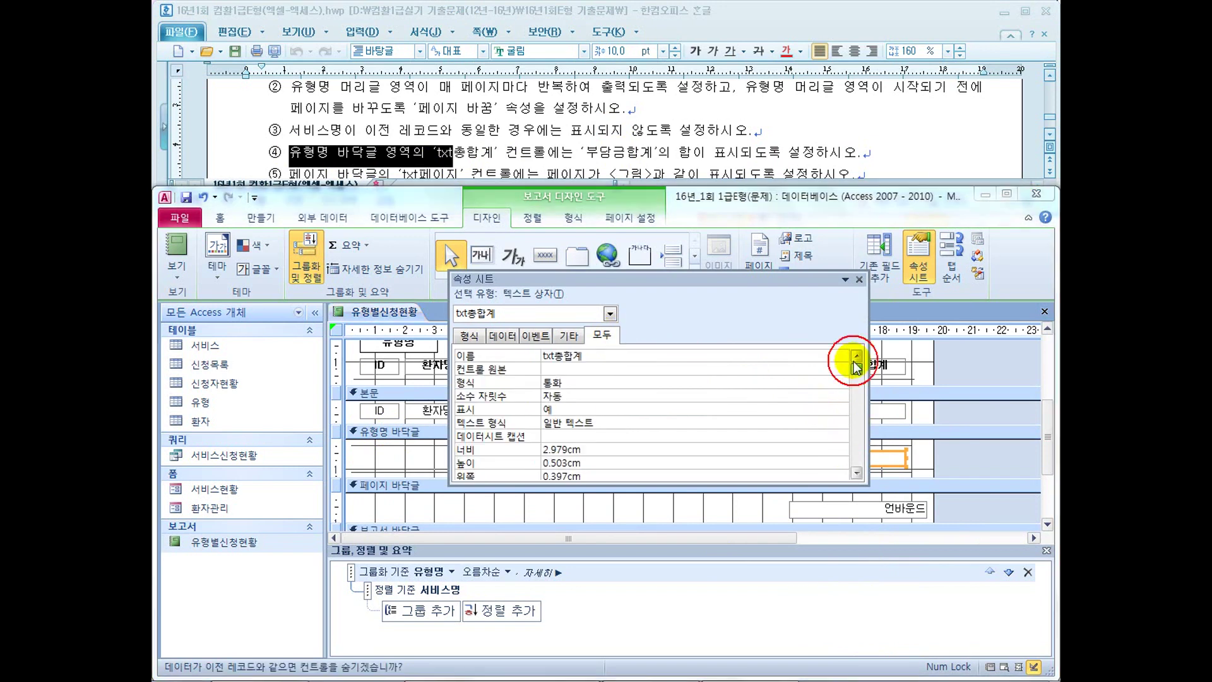
{"action": "left_click", "coordinate": [538, 355]}
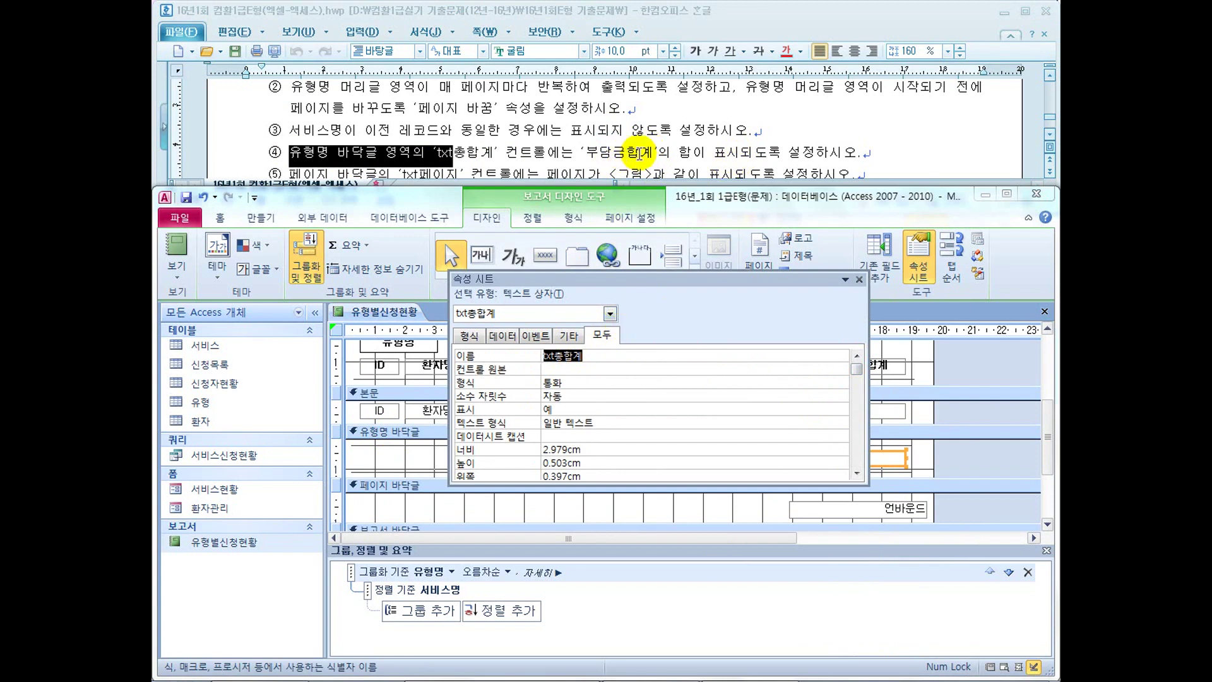
Set the 컨트롤 원본 of the txt총합계 text box to =Sum([부담금합계])
{"action": "left_click", "coordinate": [583, 367]}
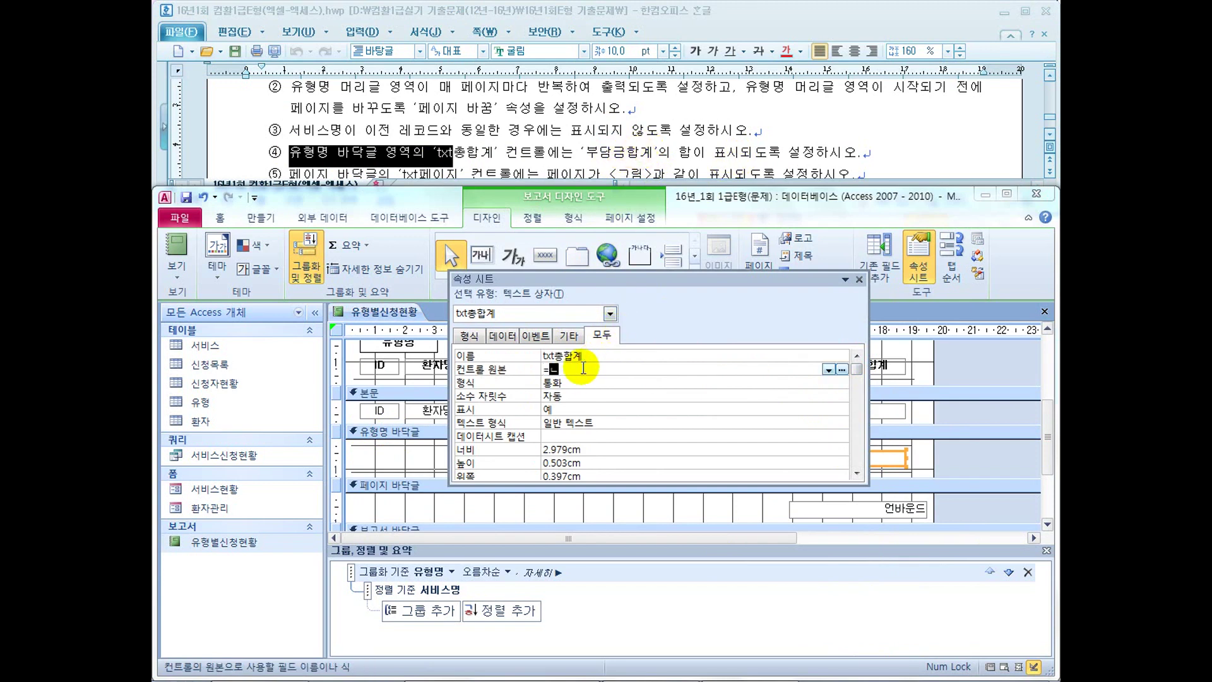
{"action": "type", "text": "=sm"}
{"action": "key", "text": "BackSpace"}
{"action": "type", "text": "um([부담금합"}
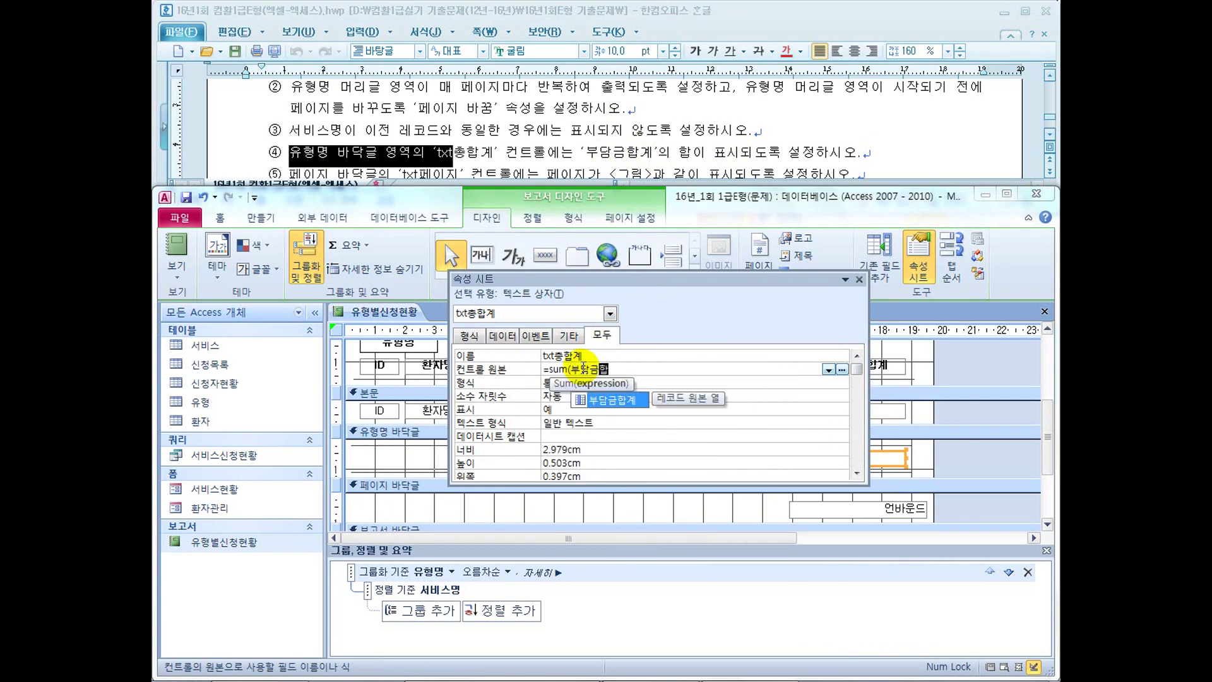
{"action": "type", "text": "계])"}
{"action": "key", "text": "Return"}
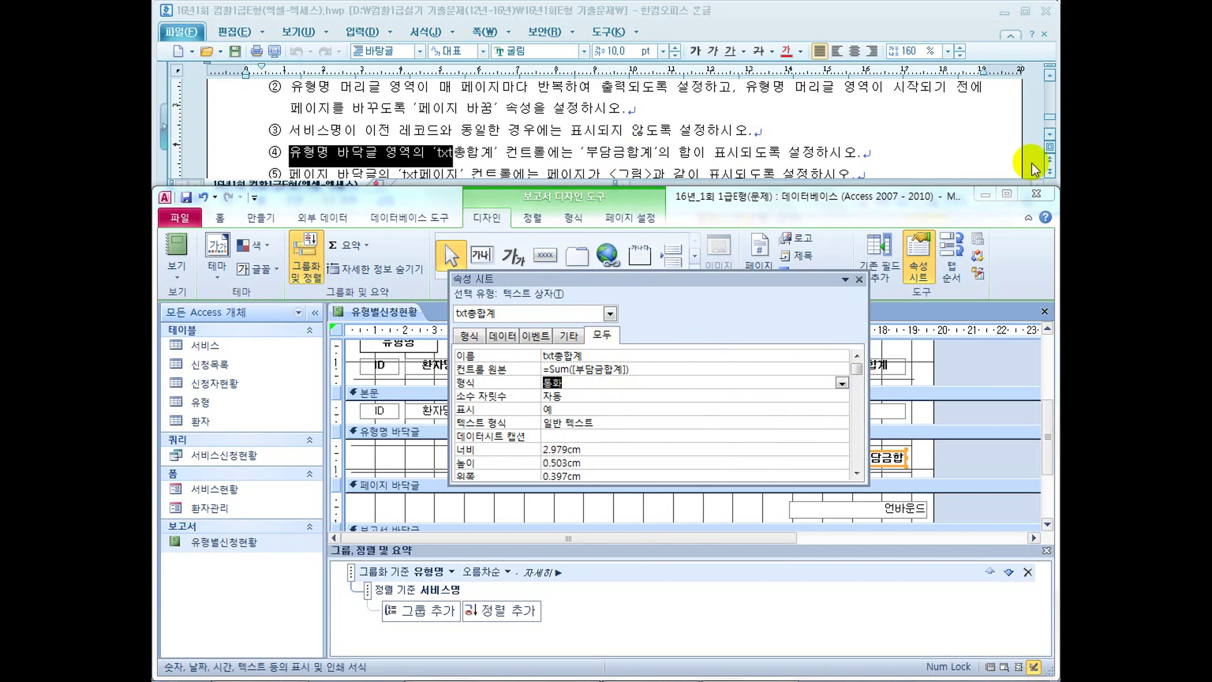
Read requirement ⑤ in the exam document, check the txt페이지 text box in the 페이지 바닥글 section, and examine the figure's page number format
{"action": "left_click", "coordinate": [1050, 134]}
{"action": "left_click", "coordinate": [1051, 134]}
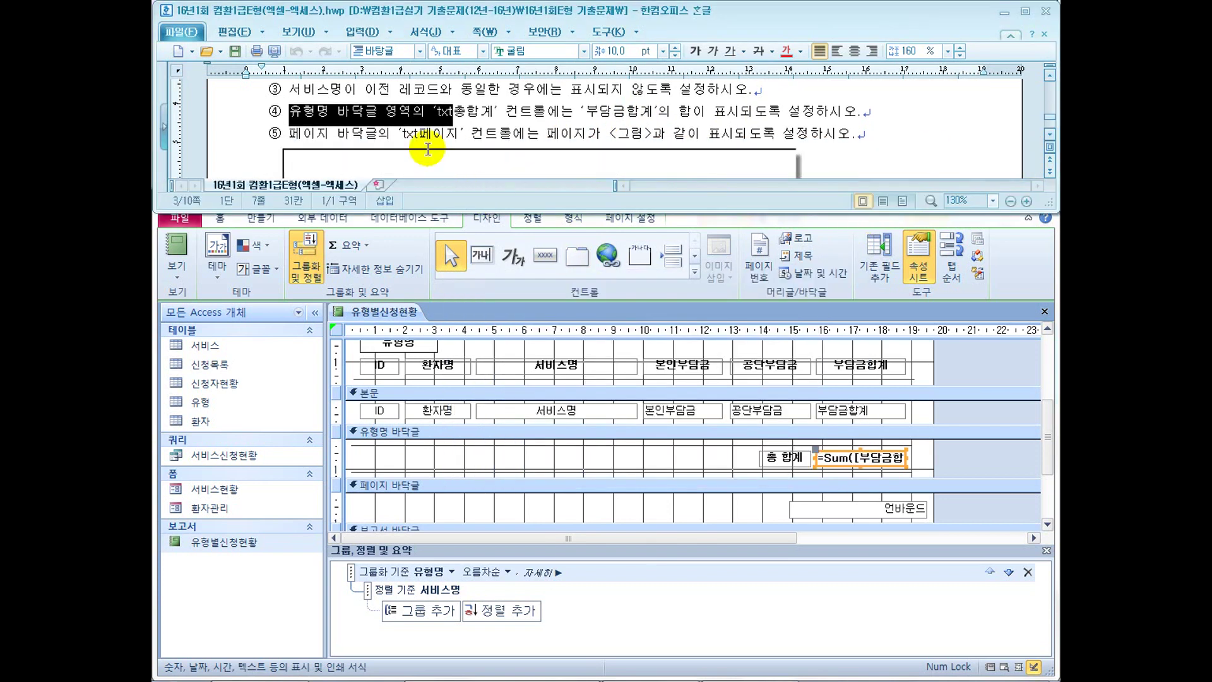
{"action": "left_click", "coordinate": [904, 511]}
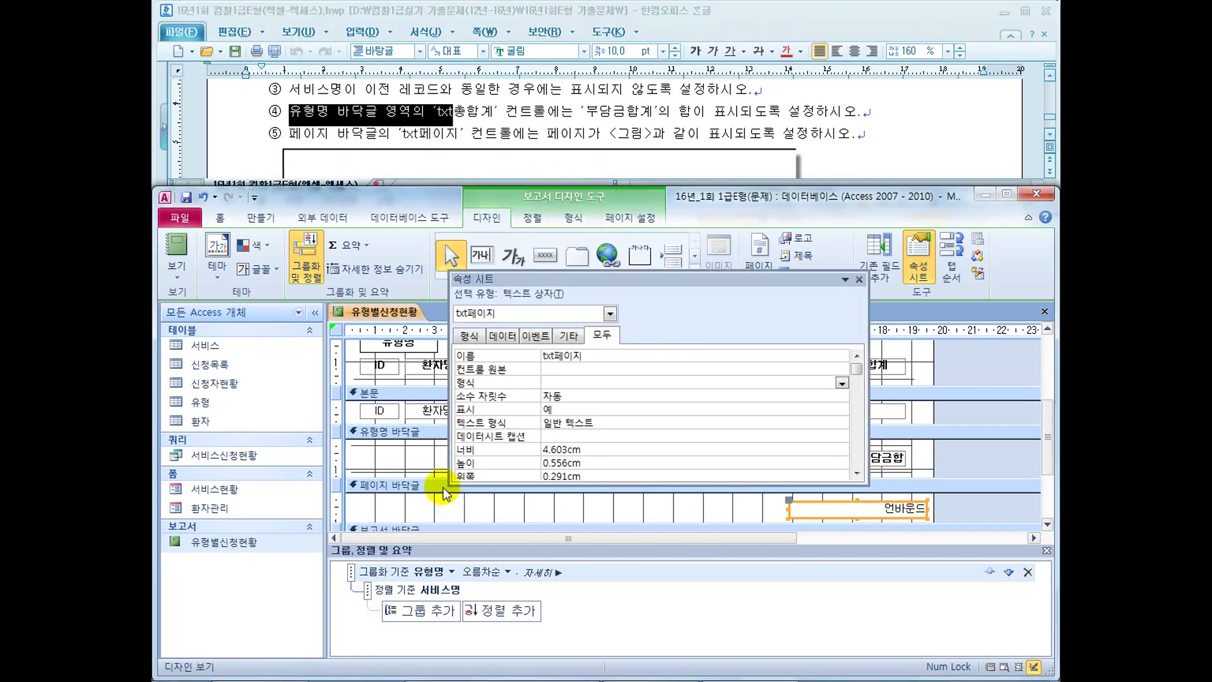
{"action": "left_click_drag", "start_coordinate": [584, 356], "coordinate": [523, 356]}
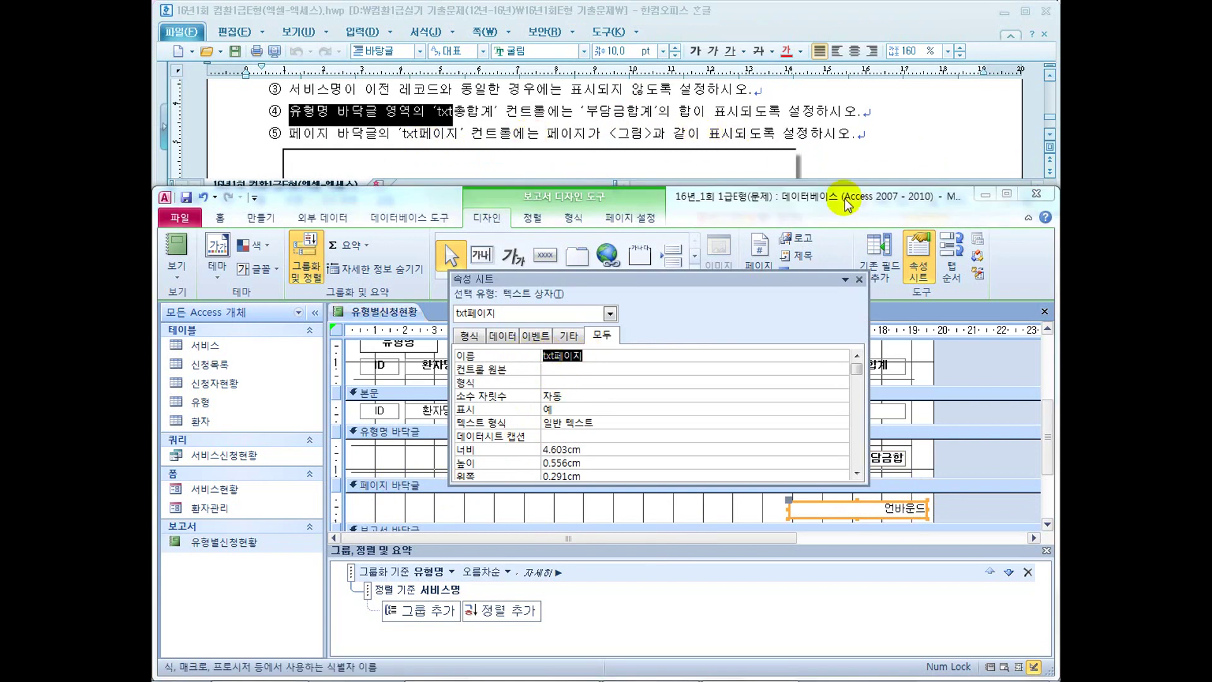
{"action": "left_click", "coordinate": [1050, 135]}
{"action": "left_click", "coordinate": [1050, 135]}
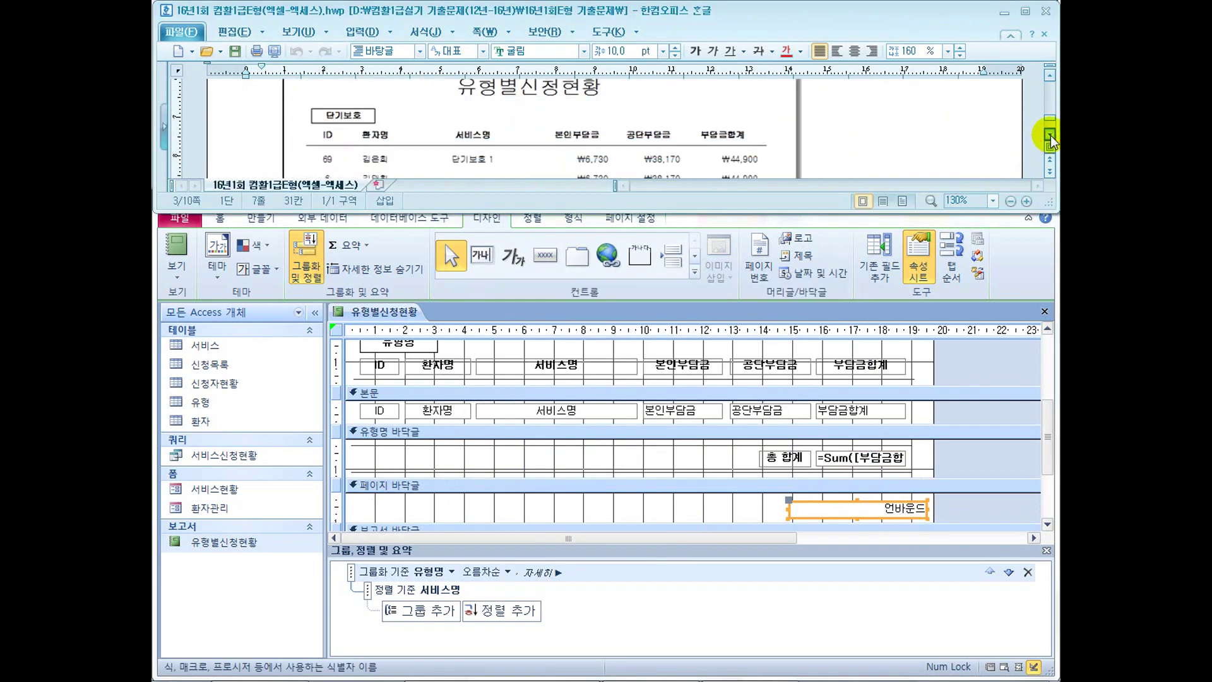
{"action": "left_click", "coordinate": [1051, 135]}
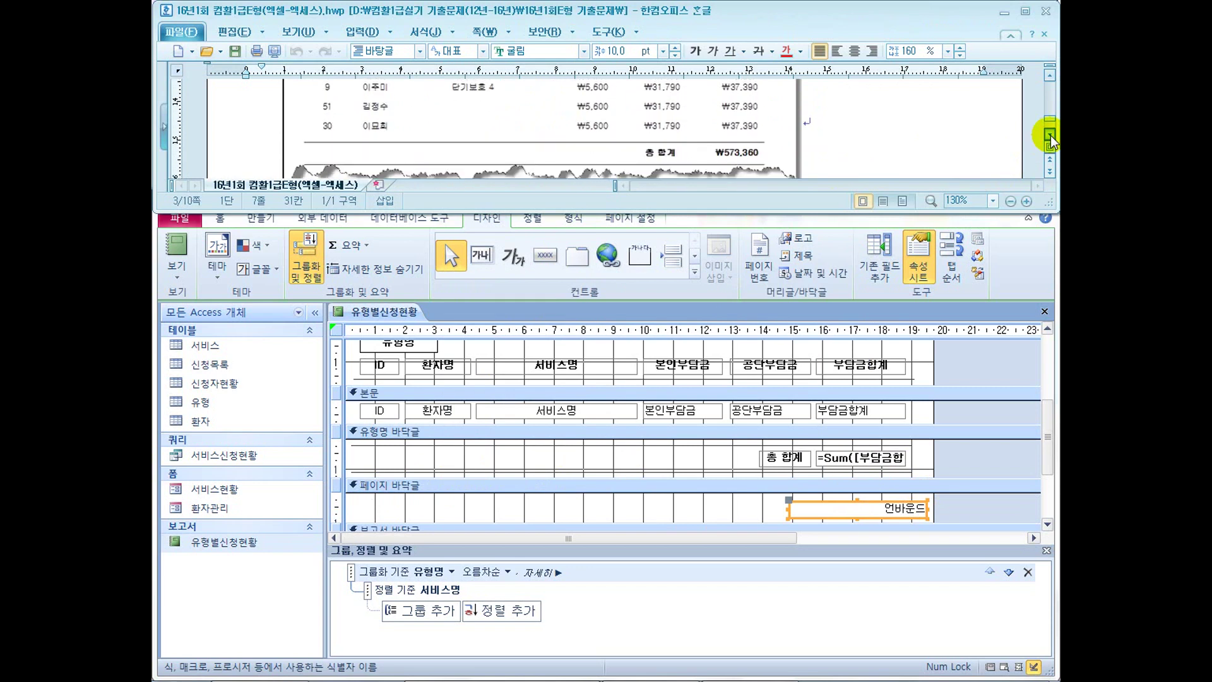
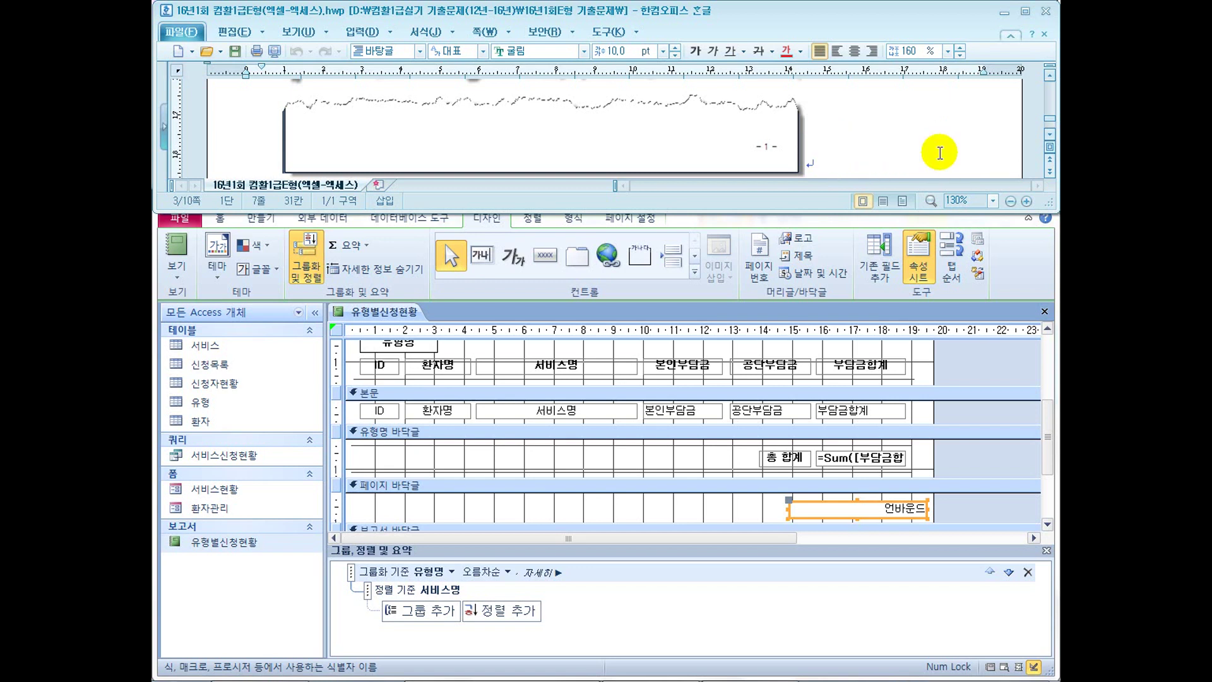
Set the 컨트롤 원본 of the txt페이지 text box in the 페이지 바닥글 section to ="-" & [Page] & "-"
{"action": "double_click", "coordinate": [846, 514]}
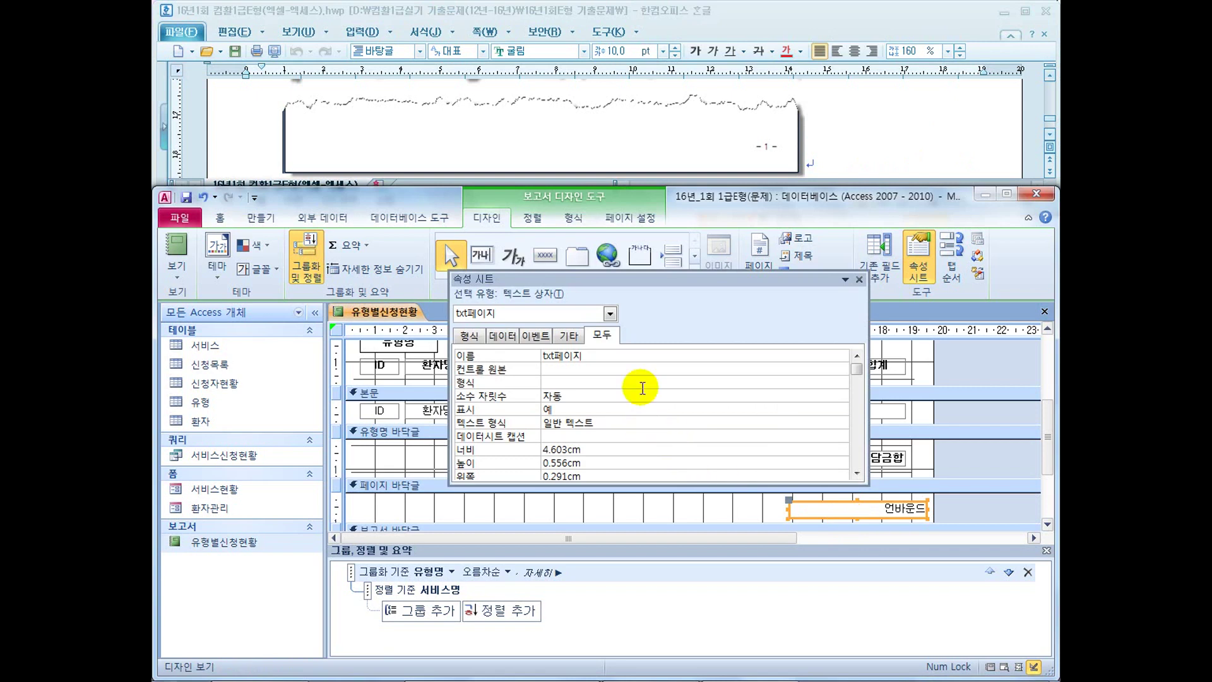
{"action": "left_click", "coordinate": [640, 366]}
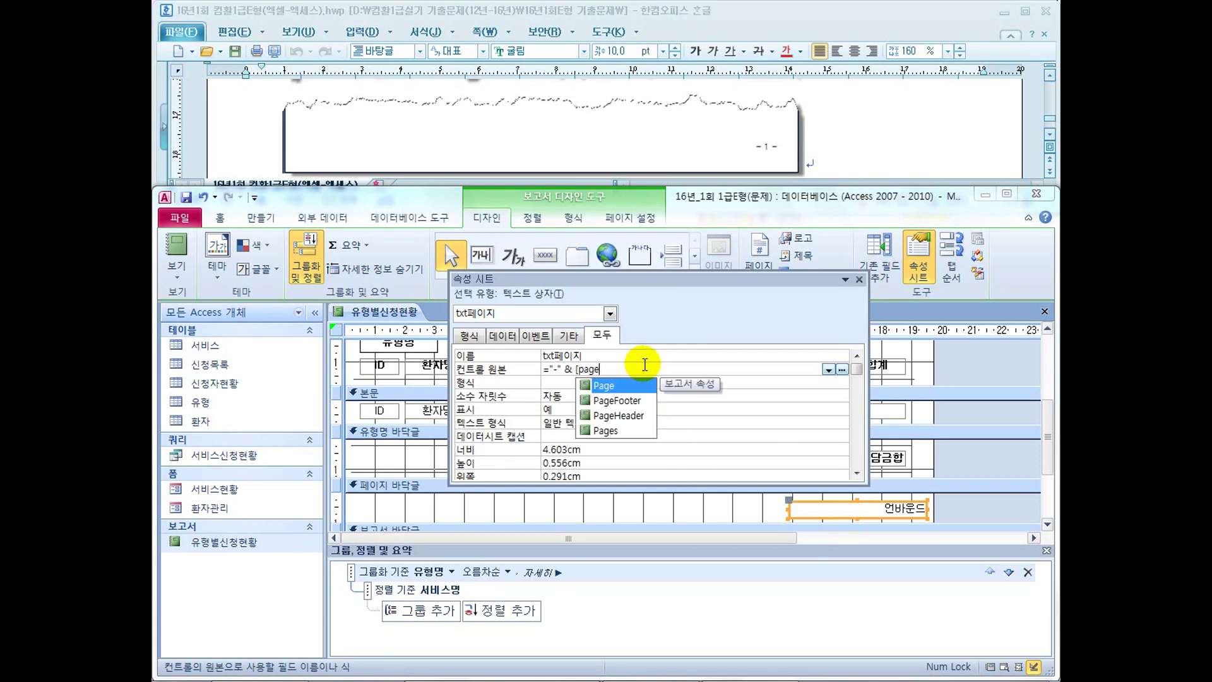
{"action": "type", "text": "] & \"-"}
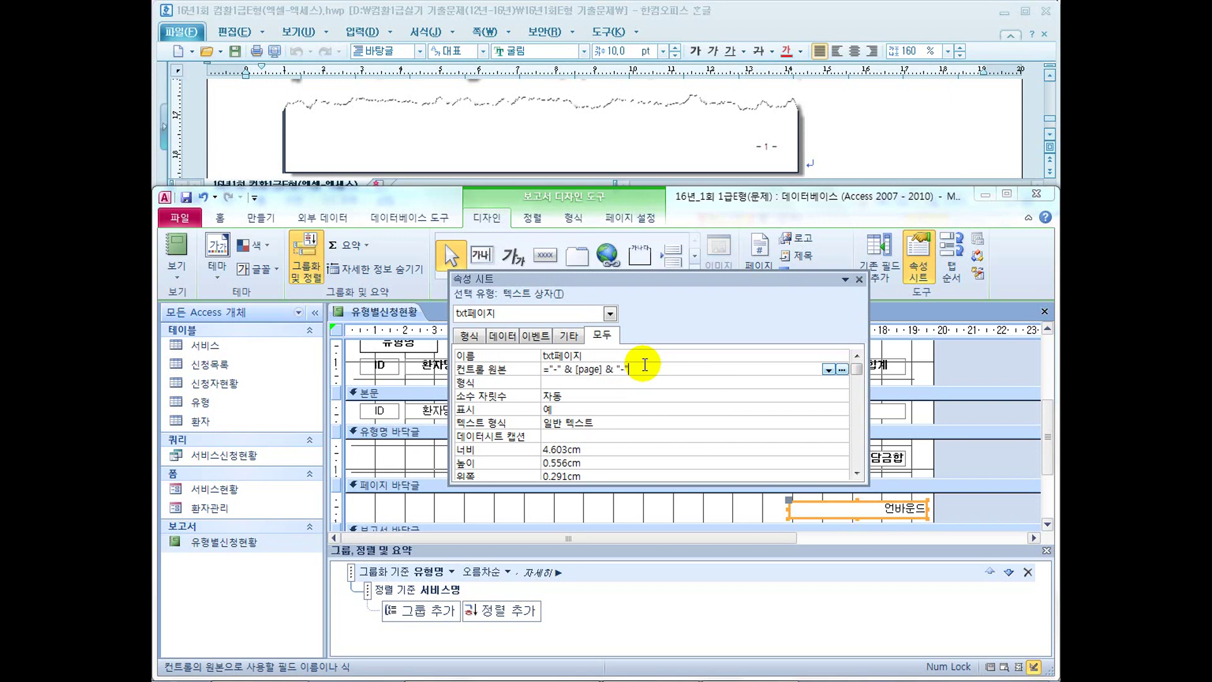
{"action": "left_click", "coordinate": [644, 384]}
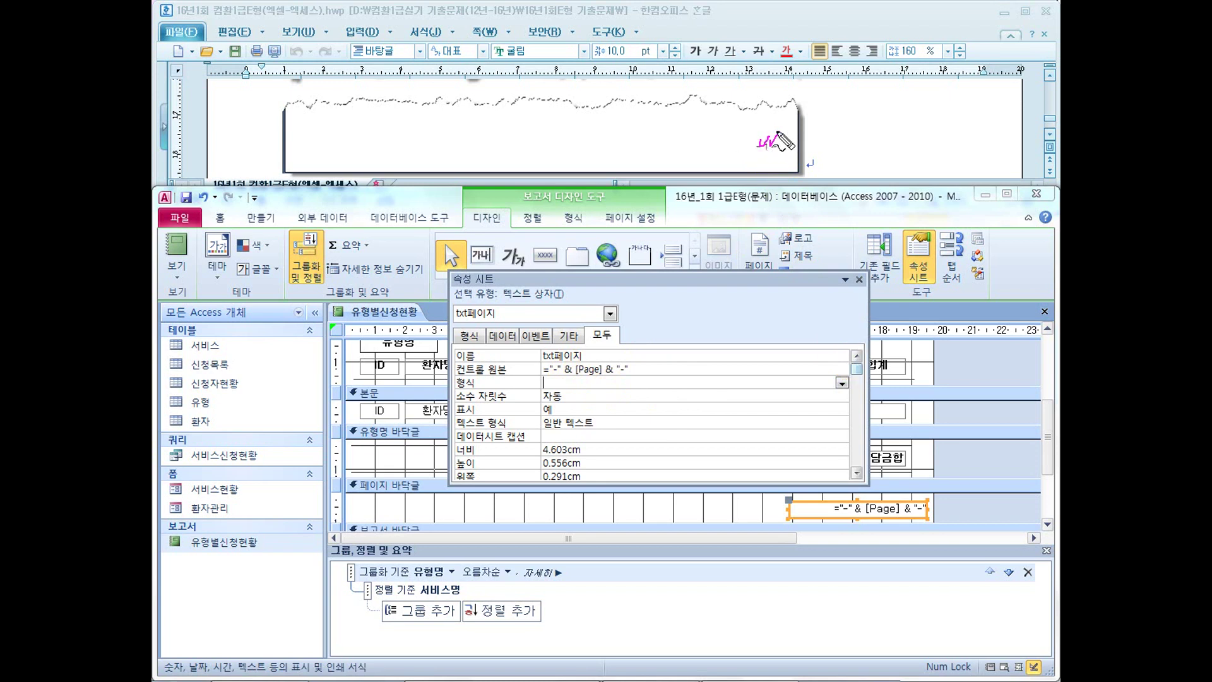
Add spaces inside the hyphens so the txt페이지 컨트롤 원본 reads ="- " & [Page] & " -", and close the property sheet
{"action": "key", "text": "Escape"}
{"action": "left_click", "coordinate": [556, 368]}
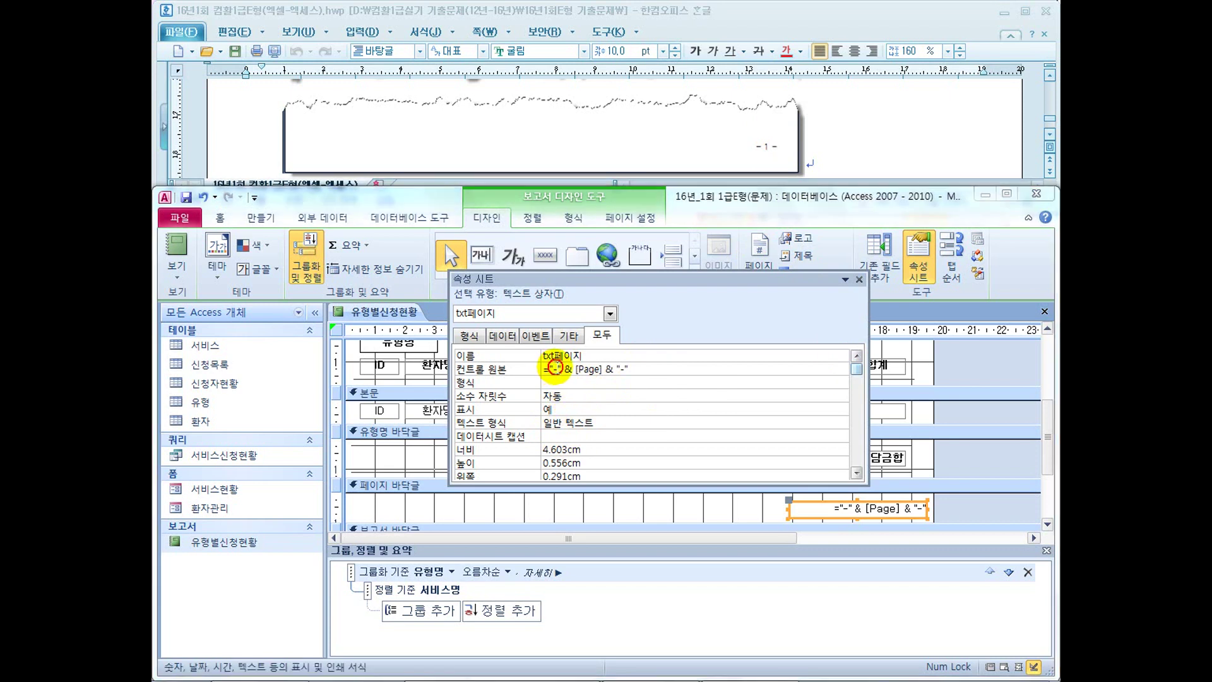
{"action": "left_click", "coordinate": [624, 370]}
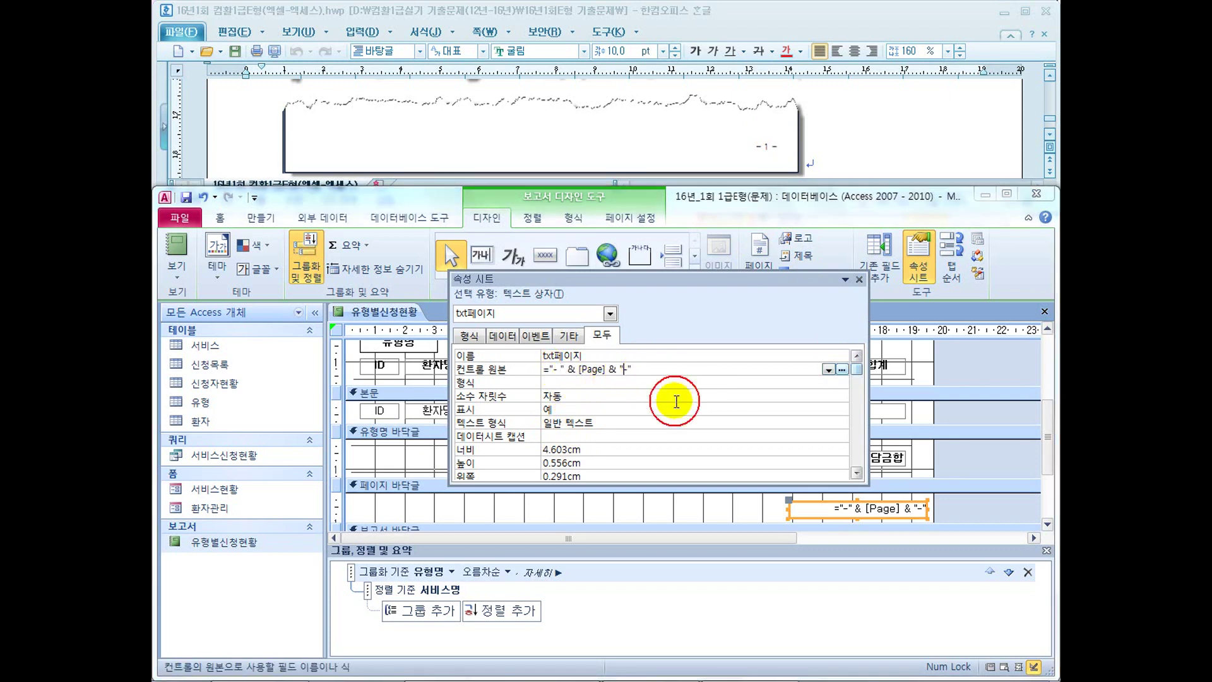
{"action": "left_click", "coordinate": [573, 383]}
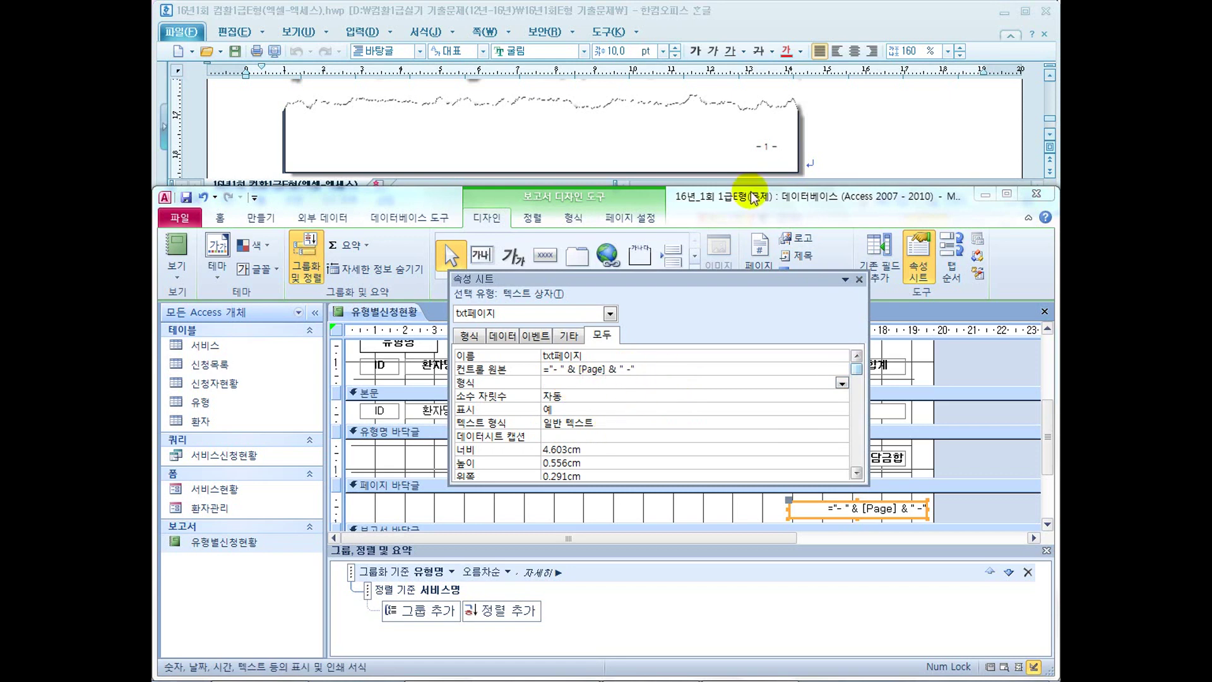
{"action": "left_click", "coordinate": [859, 279]}
Look past the figure in the exam document and show the 유형별신청현황 report in print preview
{"action": "left_click", "coordinate": [853, 167]}
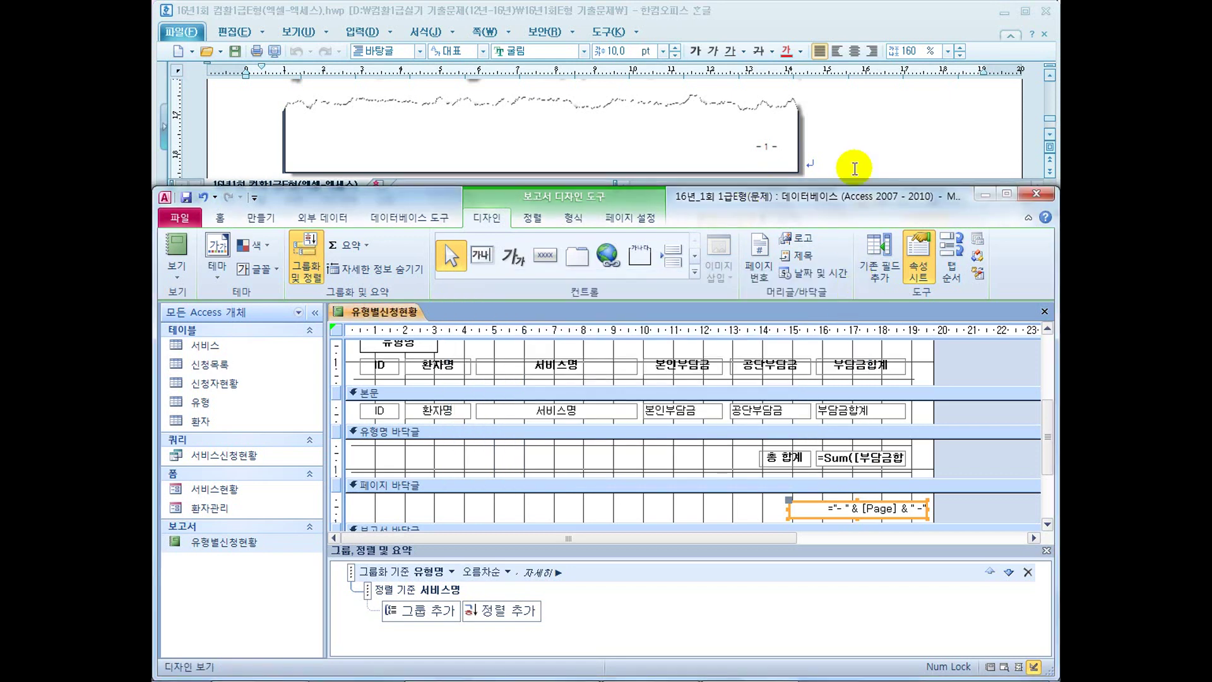
{"action": "scroll", "coordinate": [855, 158], "scroll_direction": "down", "scroll_amount": 3}
{"action": "scroll", "coordinate": [855, 158], "scroll_direction": "up", "scroll_amount": 1}
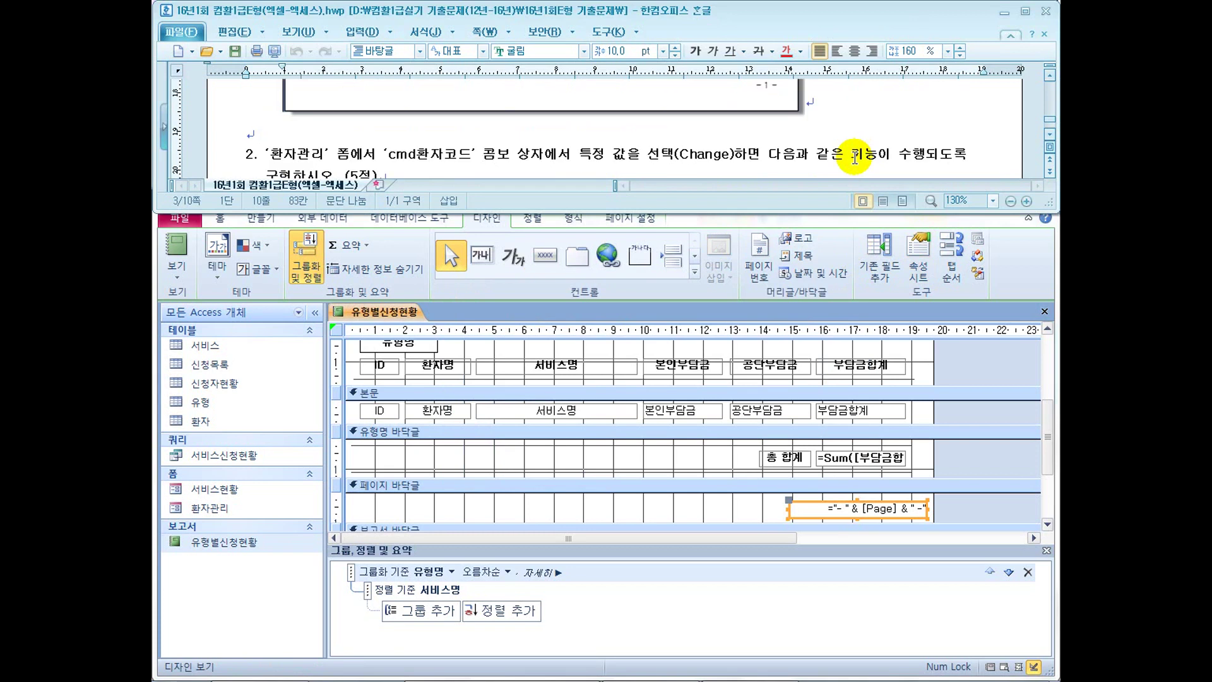
{"action": "left_click", "coordinate": [176, 274]}
{"action": "left_click", "coordinate": [177, 276]}
{"action": "left_click", "coordinate": [210, 341]}
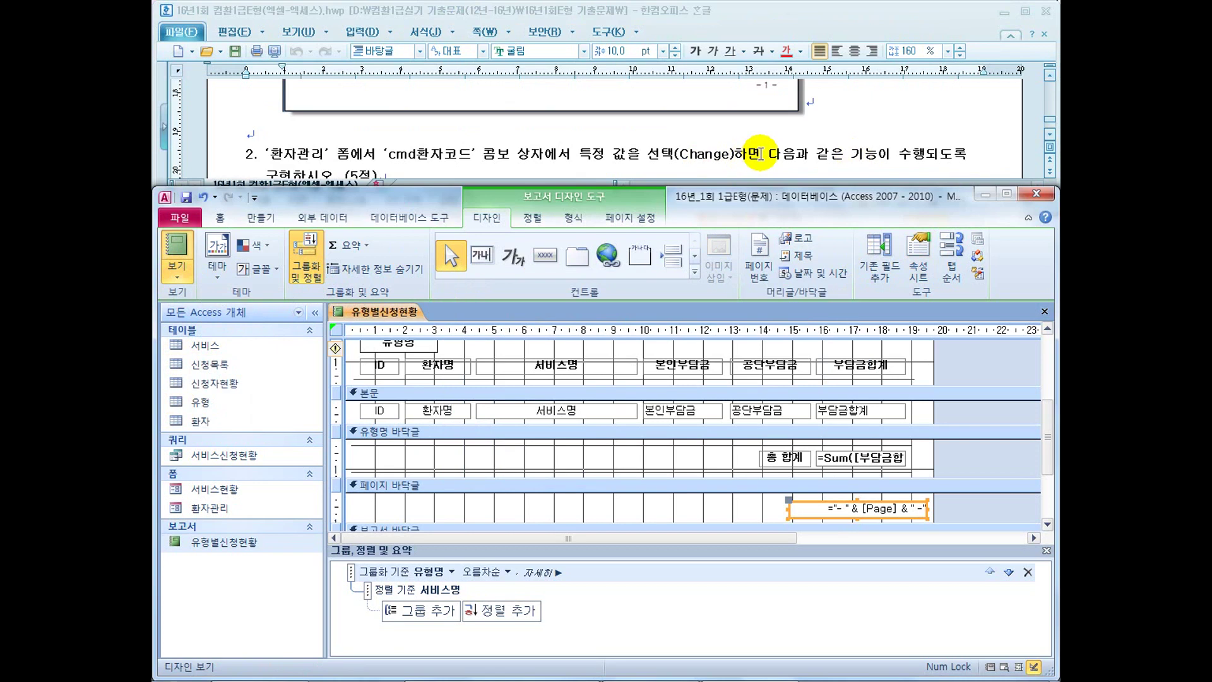
Compare the previewed report's title, 유형명 header and record rows with the result figure in the exam document
{"action": "left_click", "coordinate": [783, 142]}
{"action": "scroll", "coordinate": [752, 139], "scroll_direction": "up", "scroll_amount": 4}
{"action": "scroll", "coordinate": [753, 148], "scroll_direction": "up", "scroll_amount": 5}
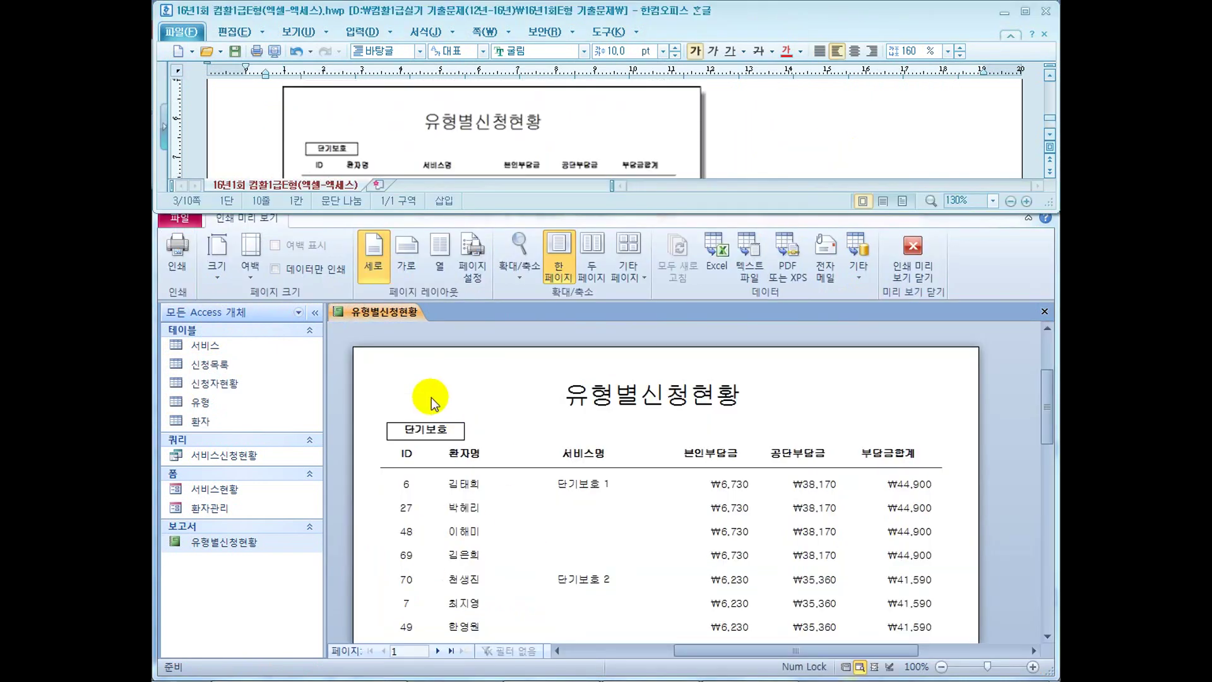
{"action": "left_click", "coordinate": [755, 144]}
{"action": "scroll", "coordinate": [755, 144], "scroll_direction": "down", "scroll_amount": 2}
{"action": "scroll", "coordinate": [755, 145], "scroll_direction": "up", "scroll_amount": 2}
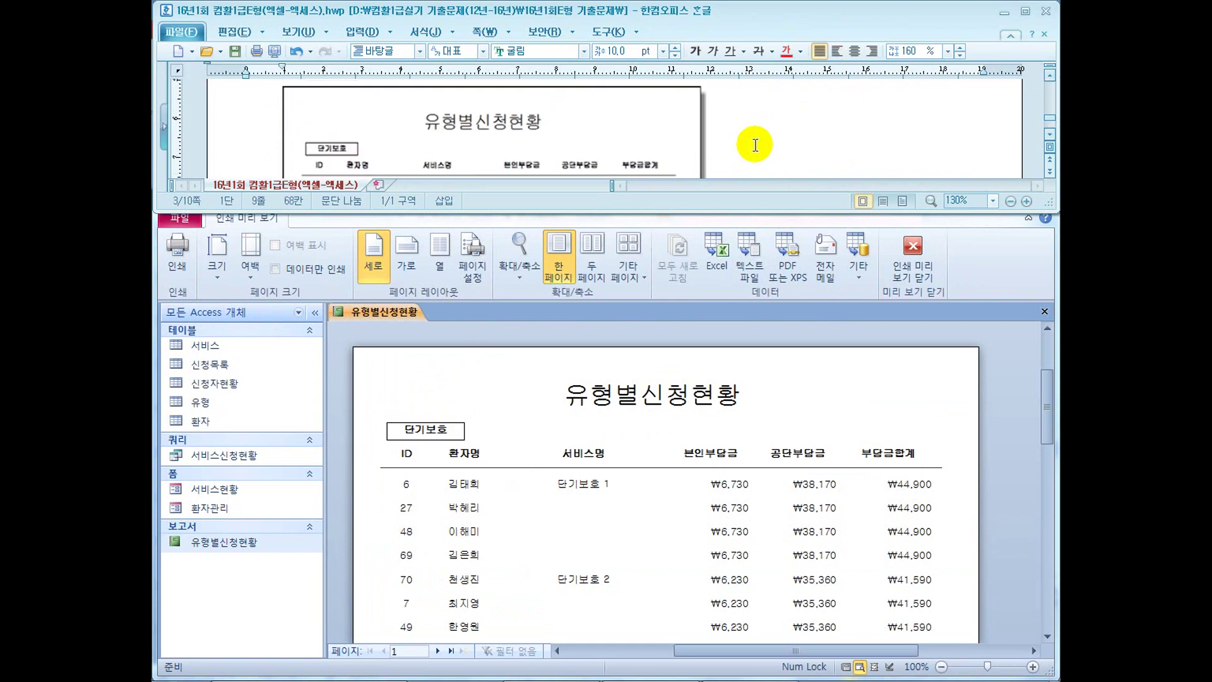
{"action": "scroll", "coordinate": [755, 144], "scroll_direction": "down", "scroll_amount": 2}
{"action": "scroll", "coordinate": [382, 144], "scroll_direction": "up", "scroll_amount": 2}
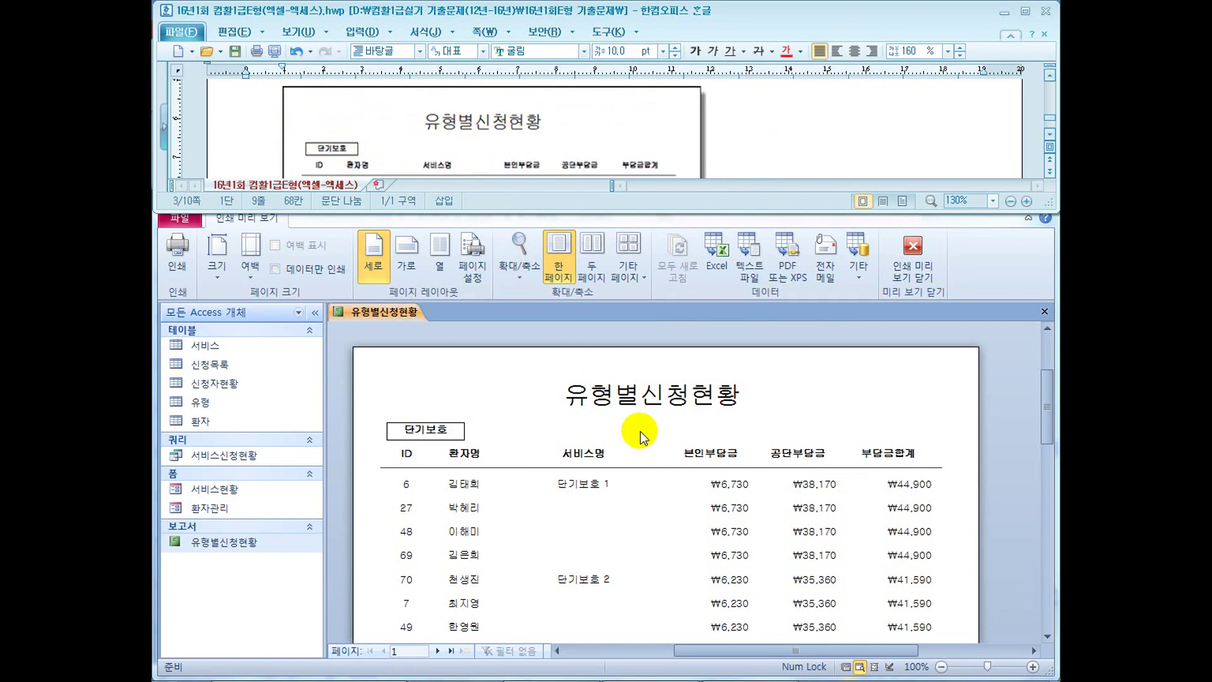
{"action": "scroll", "coordinate": [780, 141], "scroll_direction": "down", "scroll_amount": 2}
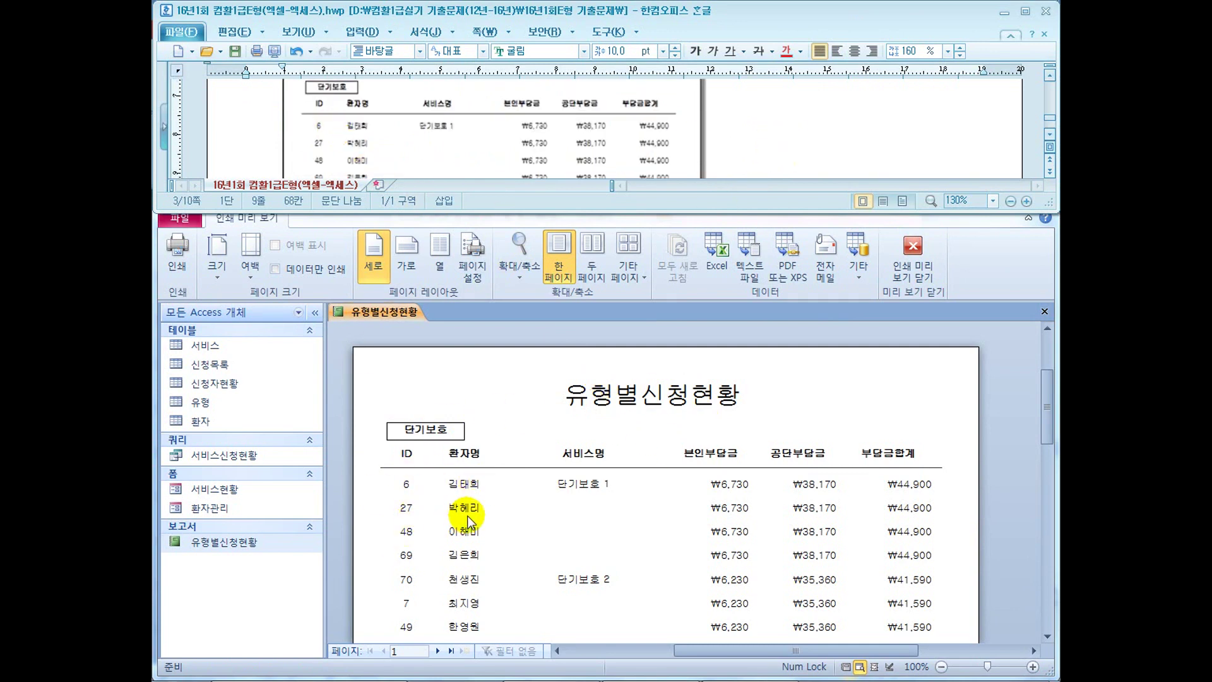
{"action": "scroll", "coordinate": [752, 155], "scroll_direction": "down", "scroll_amount": 5}
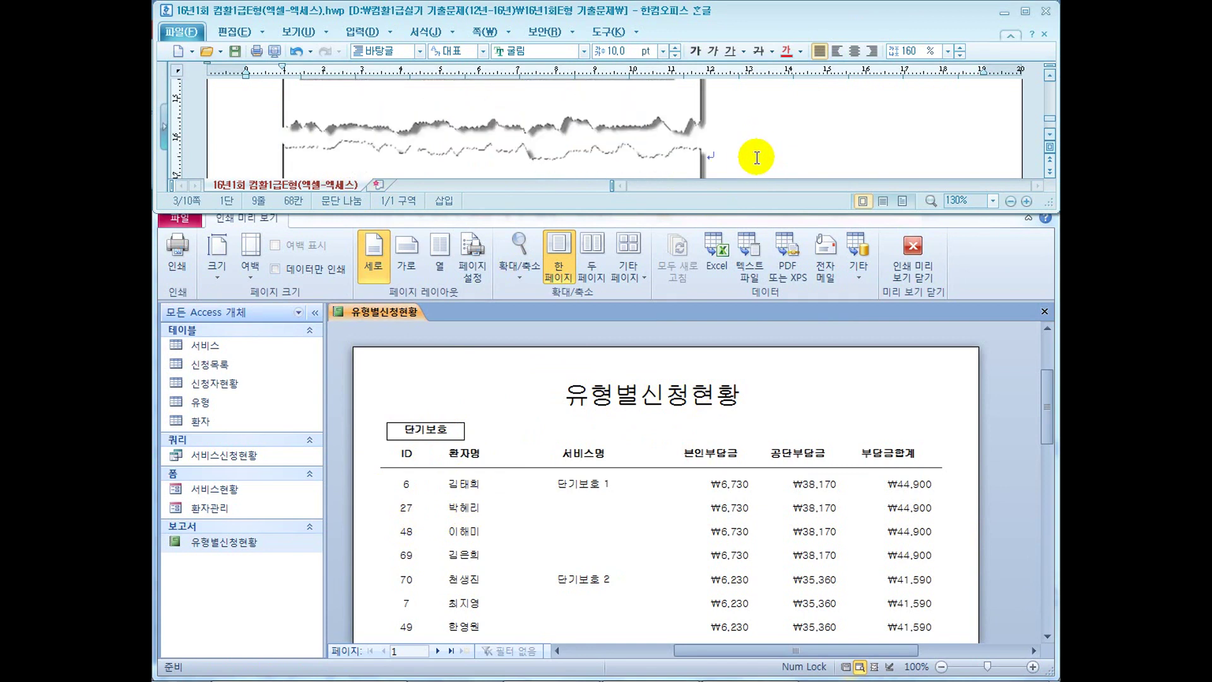
Check the whole previewed page, then examine its 총 합계 row and the page number in the footer
{"action": "left_click", "coordinate": [832, 406]}
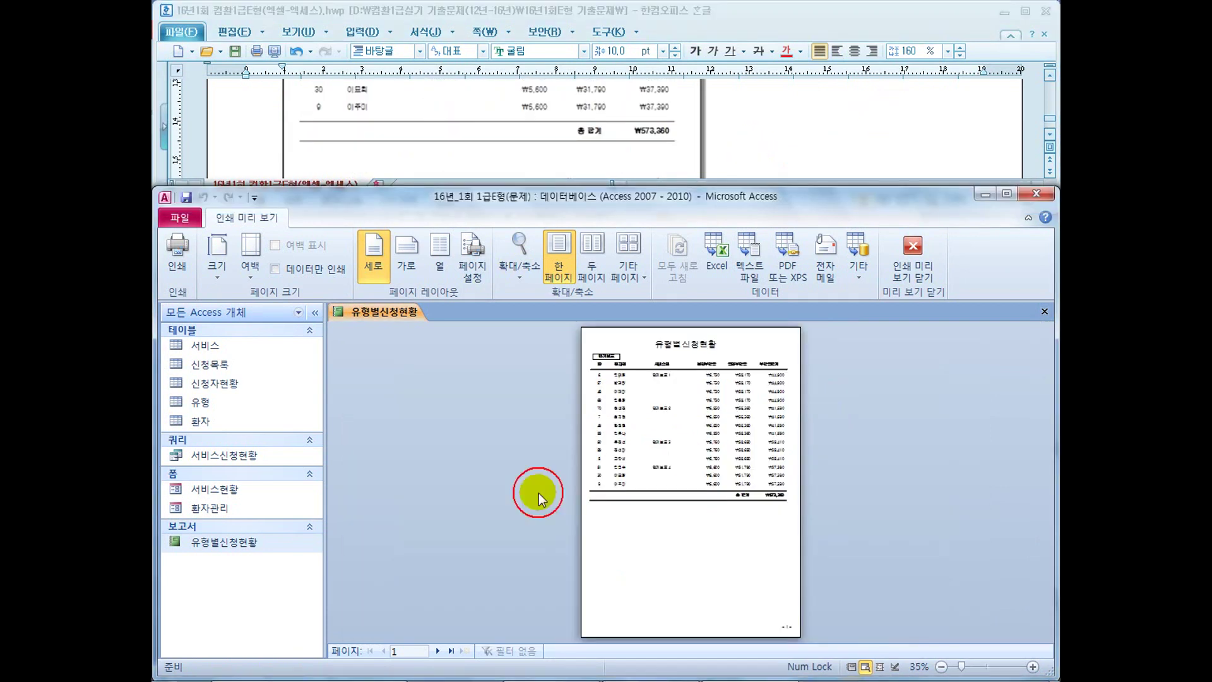
{"action": "left_click", "coordinate": [650, 473]}
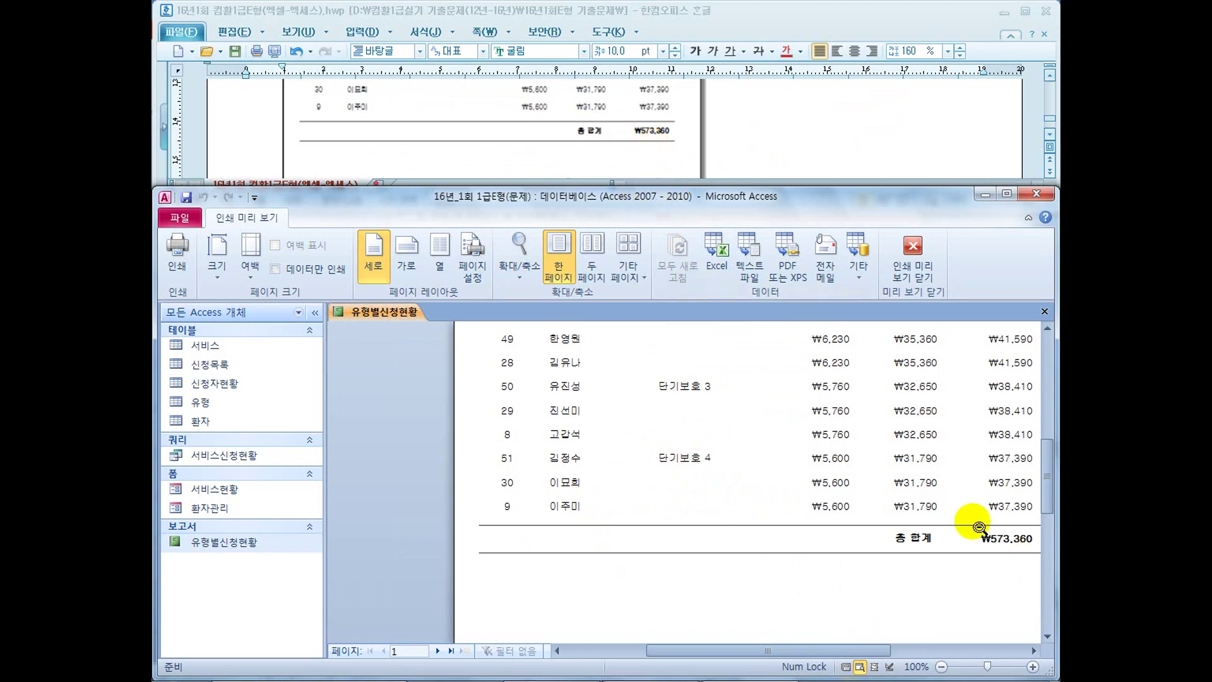
{"action": "scroll", "coordinate": [947, 536], "scroll_direction": "down", "scroll_amount": 5}
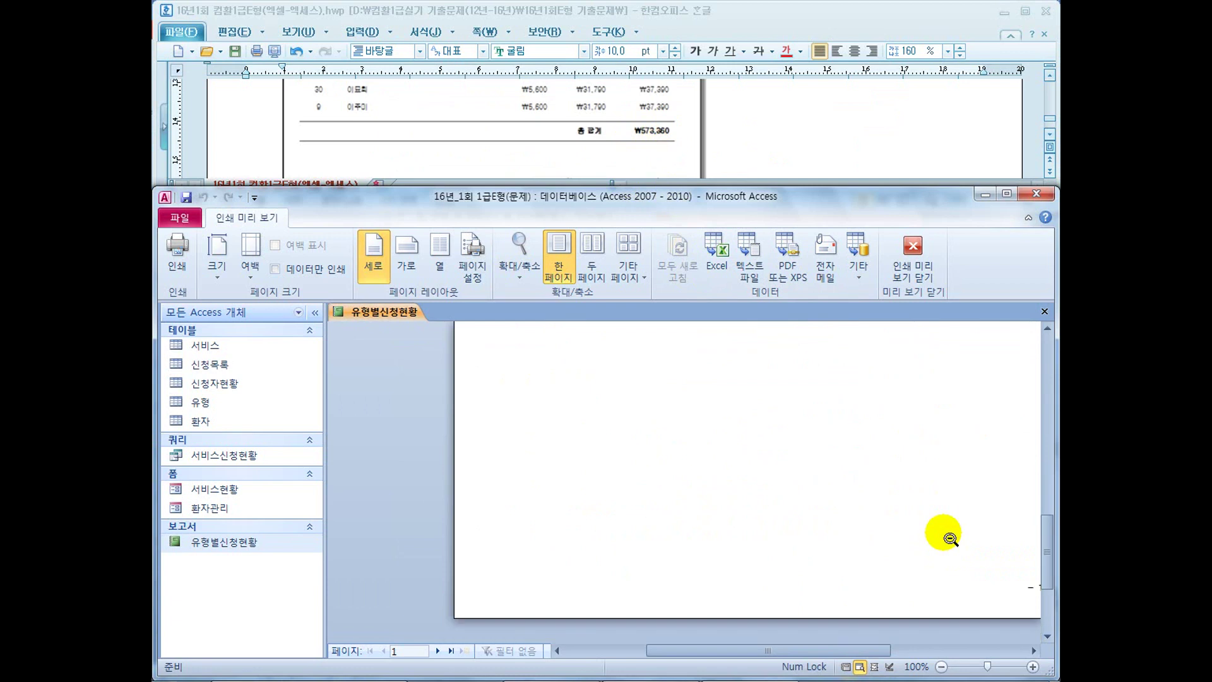
{"action": "left_click_drag", "start_coordinate": [816, 649], "coordinate": [883, 649]}
Bring up problem 2 in the exam document, close the 유형별신청현황 report, and open the 환자관리 form in design view
{"action": "left_click", "coordinate": [734, 161]}
{"action": "scroll", "coordinate": [731, 152], "scroll_direction": "down", "scroll_amount": 3}
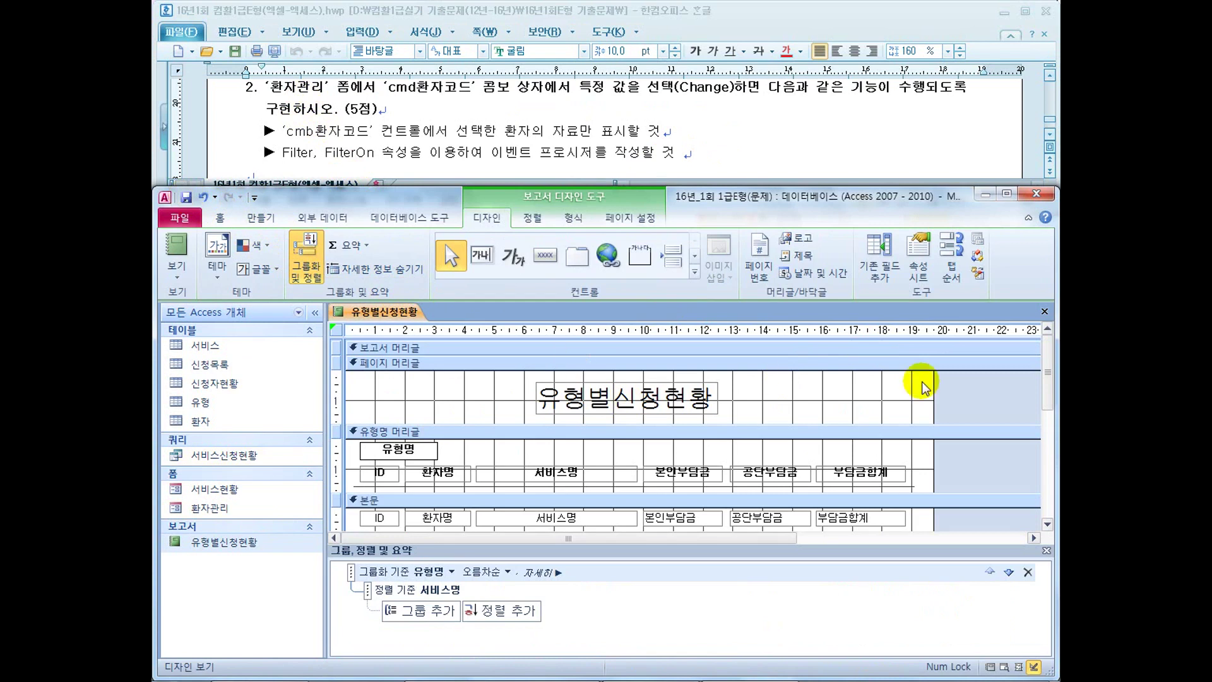
{"action": "left_click", "coordinate": [1044, 311]}
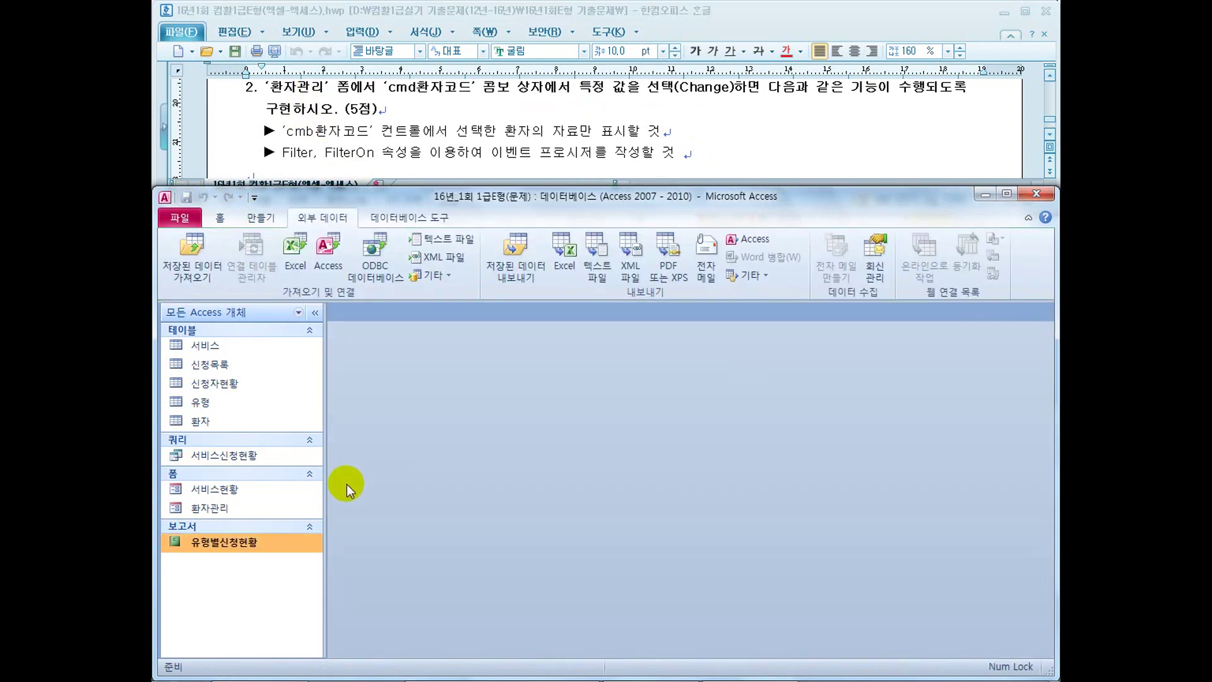
{"action": "right_click", "coordinate": [226, 512]}
{"action": "left_click", "coordinate": [319, 326]}
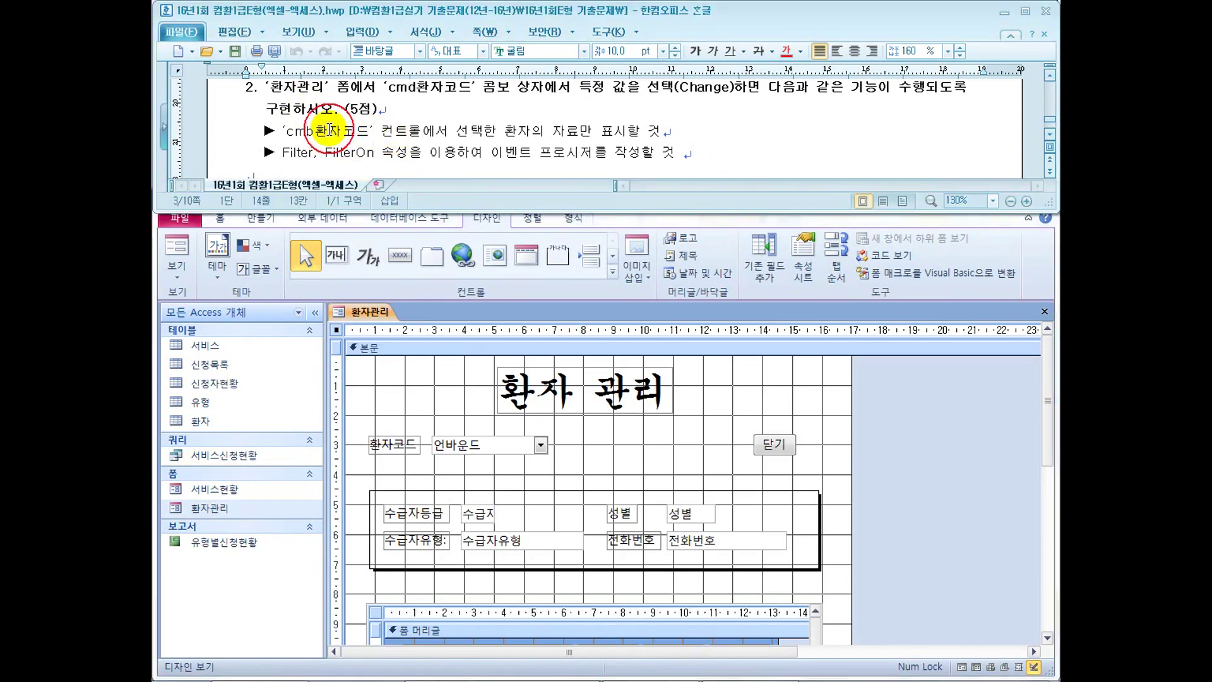
Check the name of the 환자코드 combo box in its property sheet, and close the sheet
{"action": "left_click", "coordinate": [498, 447]}
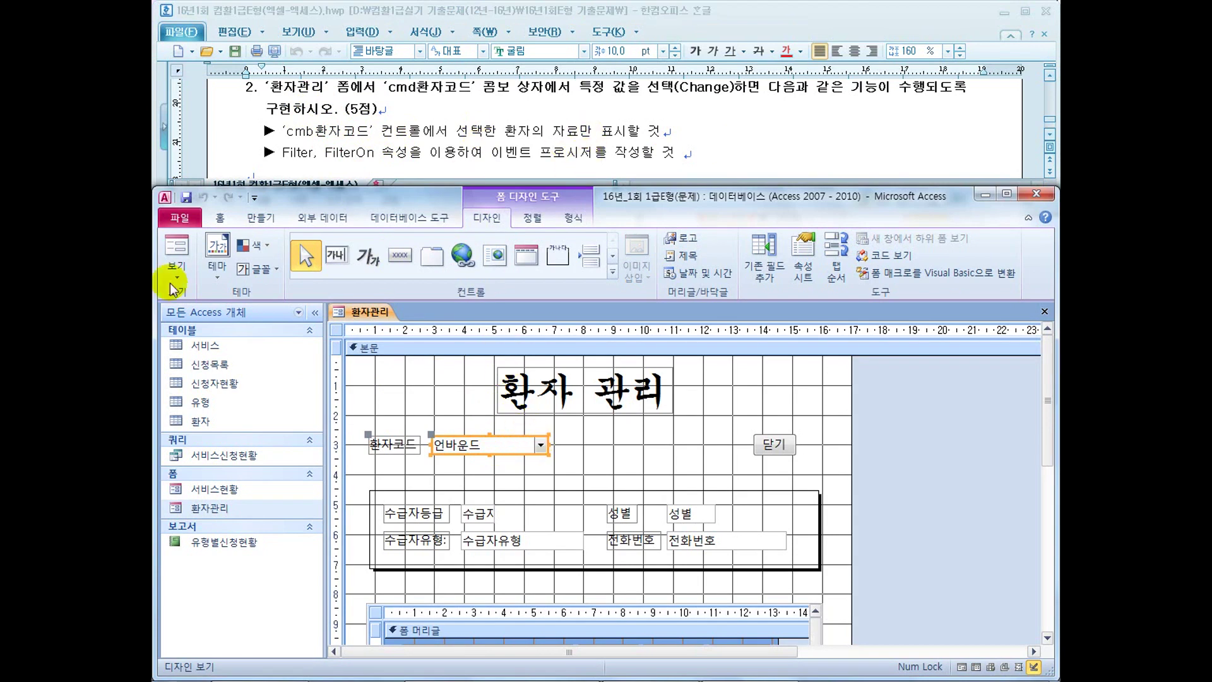
{"action": "right_click", "coordinate": [543, 450]}
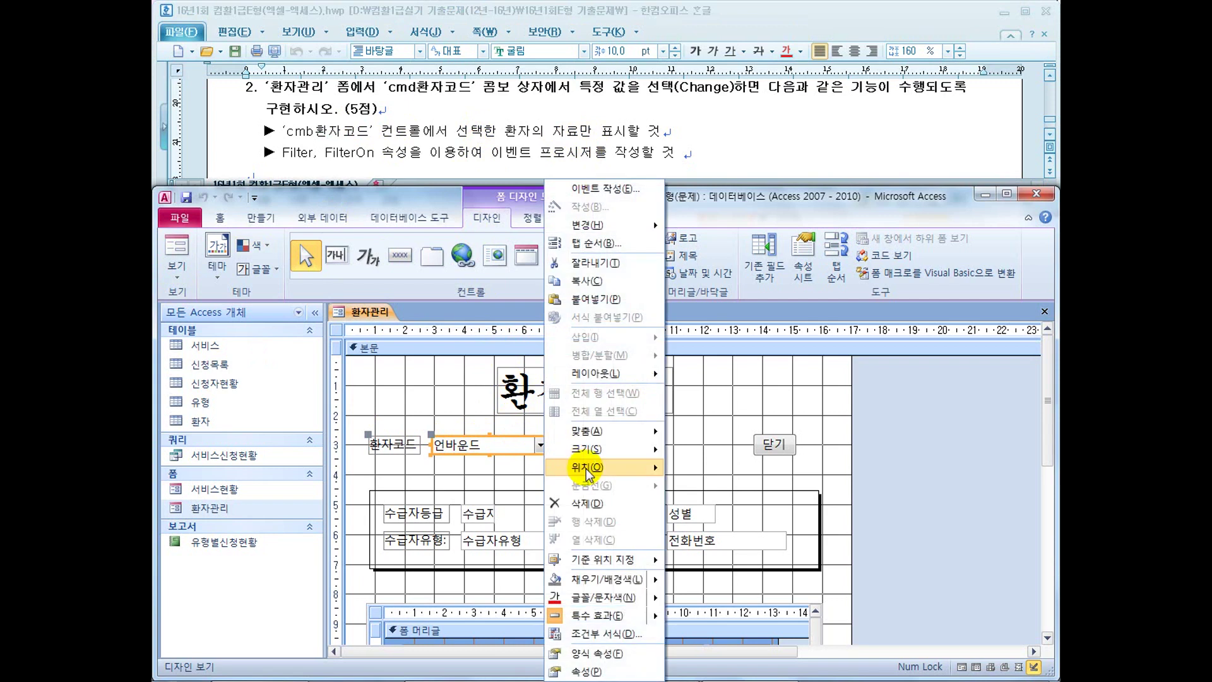
{"action": "left_click", "coordinate": [582, 649]}
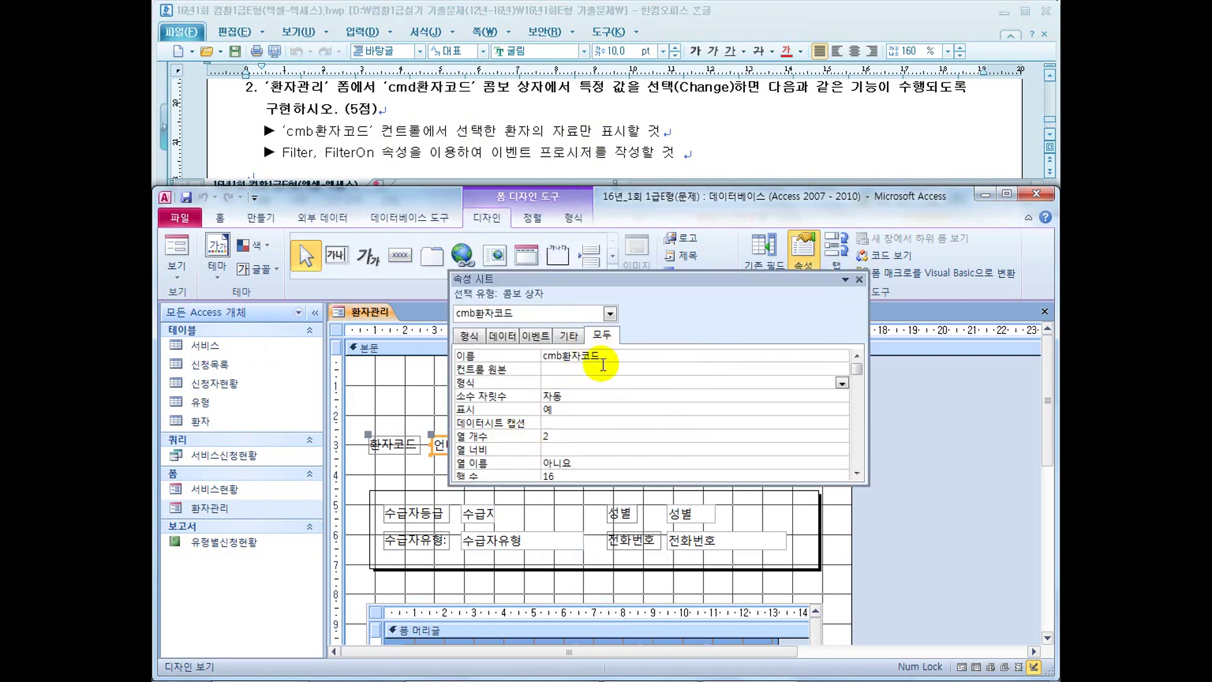
{"action": "left_click", "coordinate": [859, 280]}
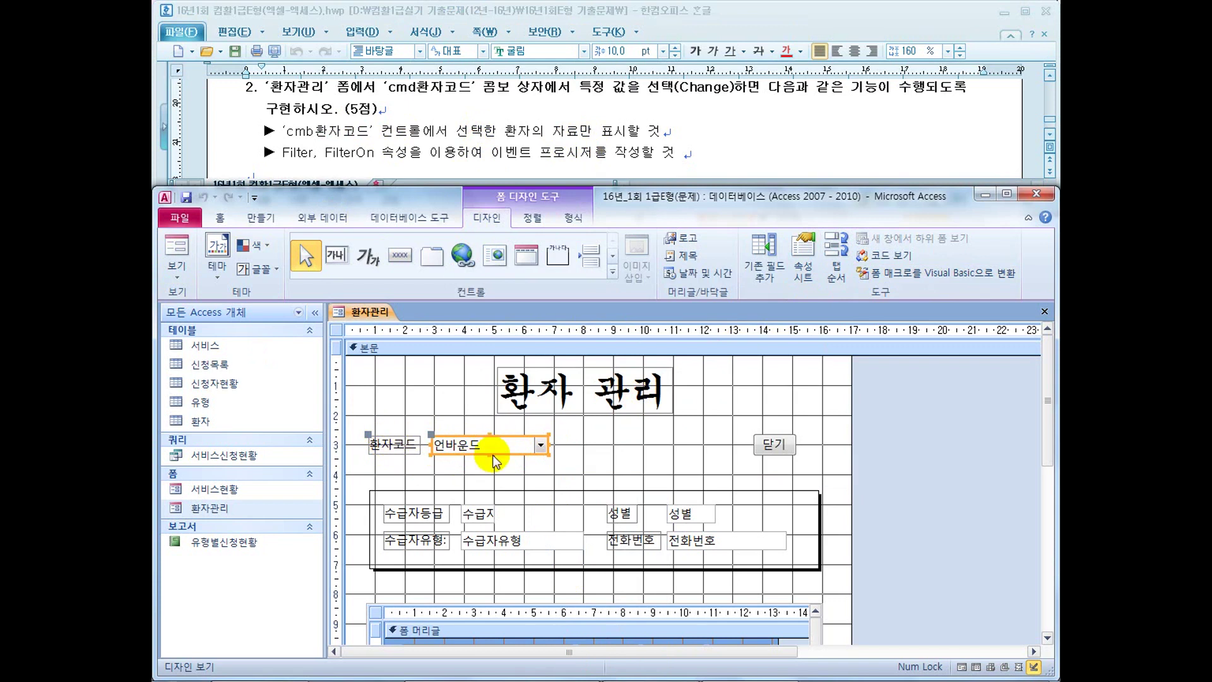
Switch the 환자관리 form to form view and try choosing two different patient codes in the 환자코드 combo box
{"action": "left_click", "coordinate": [177, 246]}
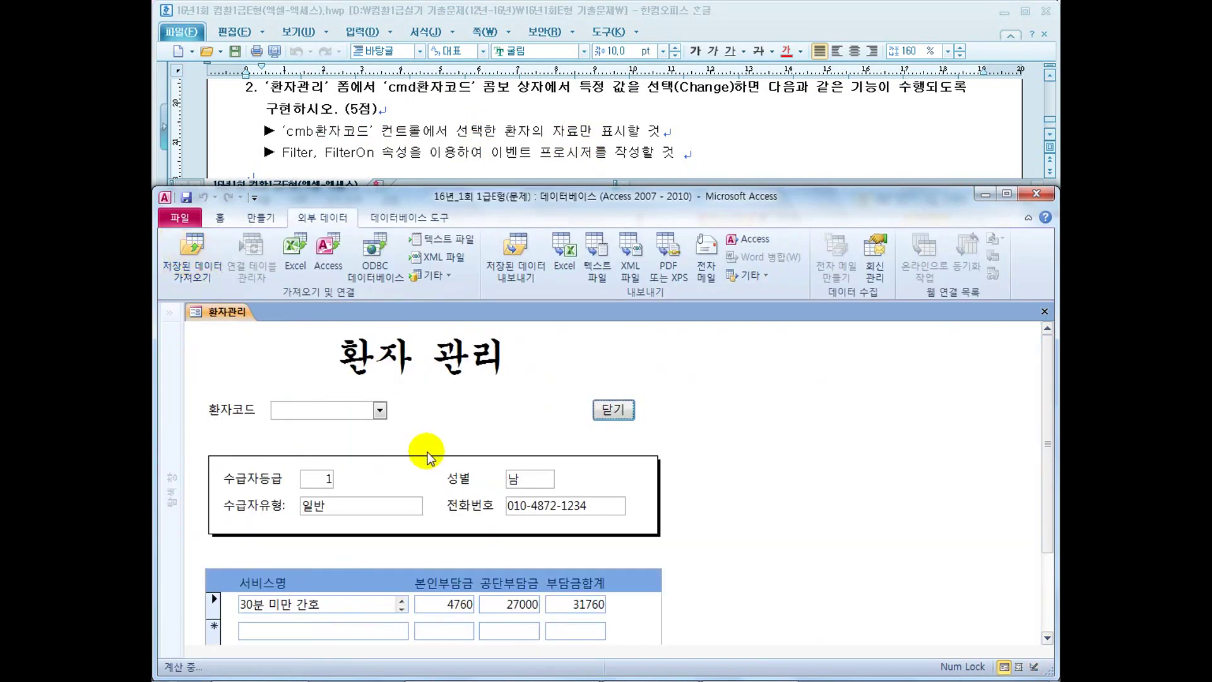
{"action": "left_click", "coordinate": [380, 410]}
{"action": "left_click", "coordinate": [299, 208]}
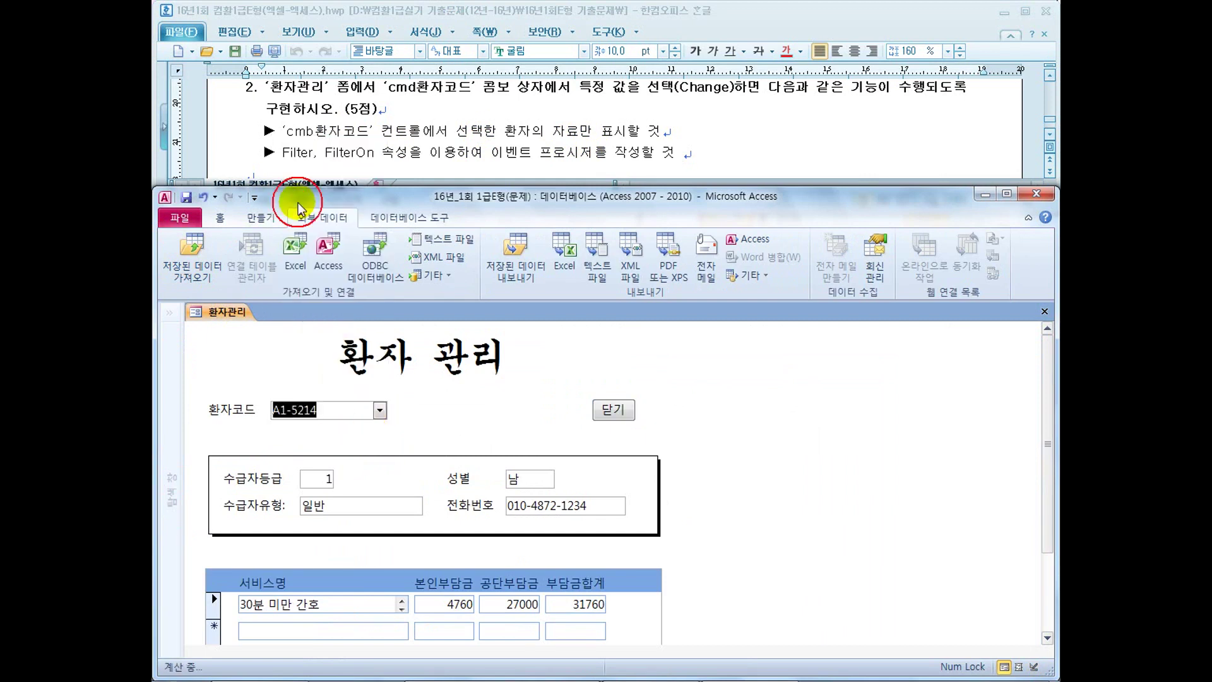
{"action": "left_click", "coordinate": [379, 410]}
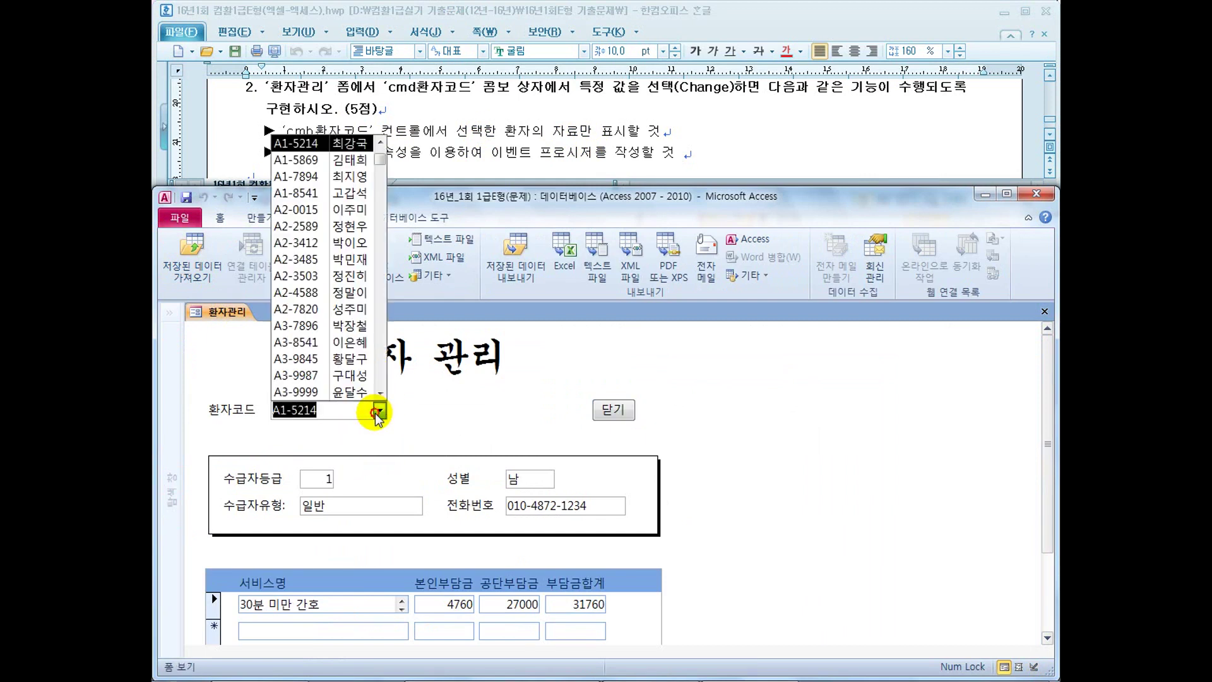
{"action": "left_click", "coordinate": [295, 209]}
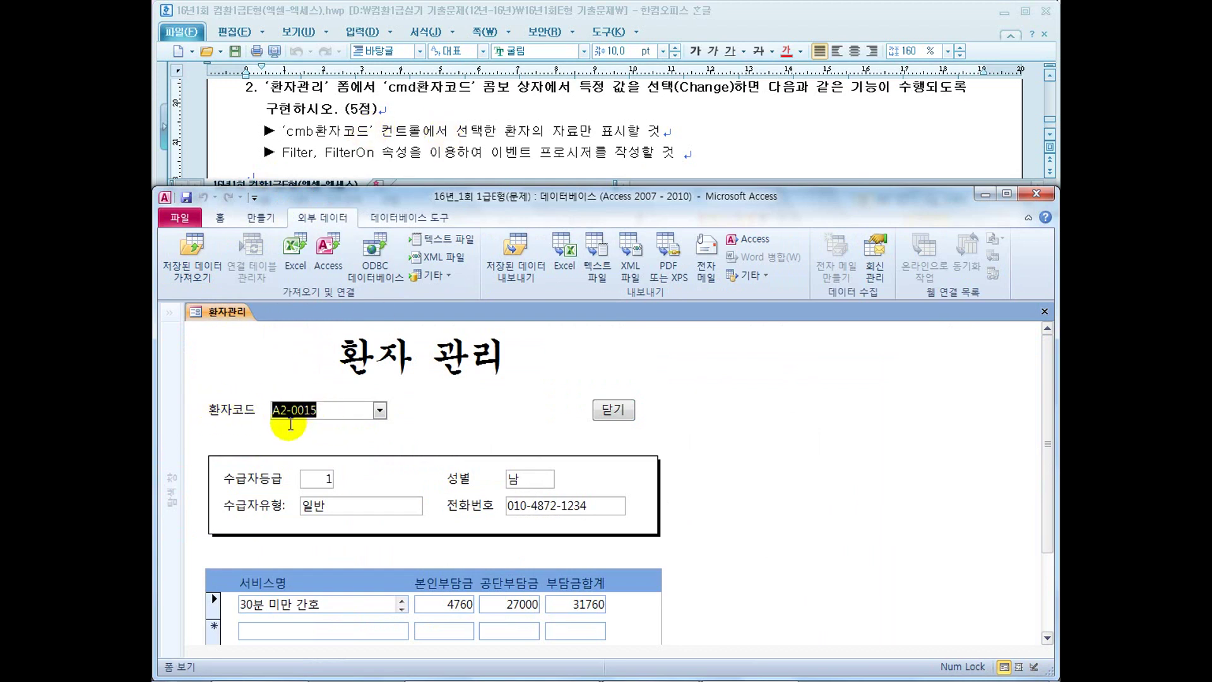
Reread the requirement to show only the selected patient's records in the exam document, and switch the 환자관리 form to design view
{"action": "left_click_drag", "start_coordinate": [306, 131], "coordinate": [409, 131]}
{"action": "left_click_drag", "start_coordinate": [565, 131], "coordinate": [481, 127]}
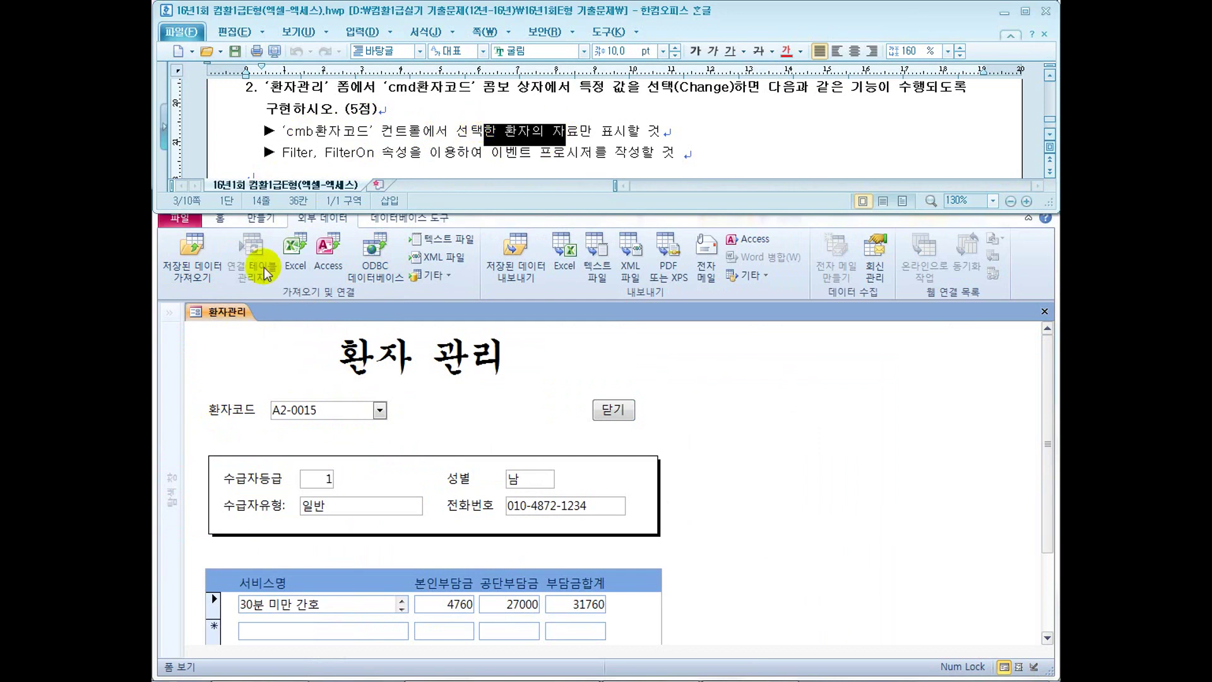
{"action": "left_click", "coordinate": [271, 287]}
{"action": "left_click", "coordinate": [177, 273]}
{"action": "left_click", "coordinate": [201, 382]}
{"action": "left_click", "coordinate": [508, 453]}
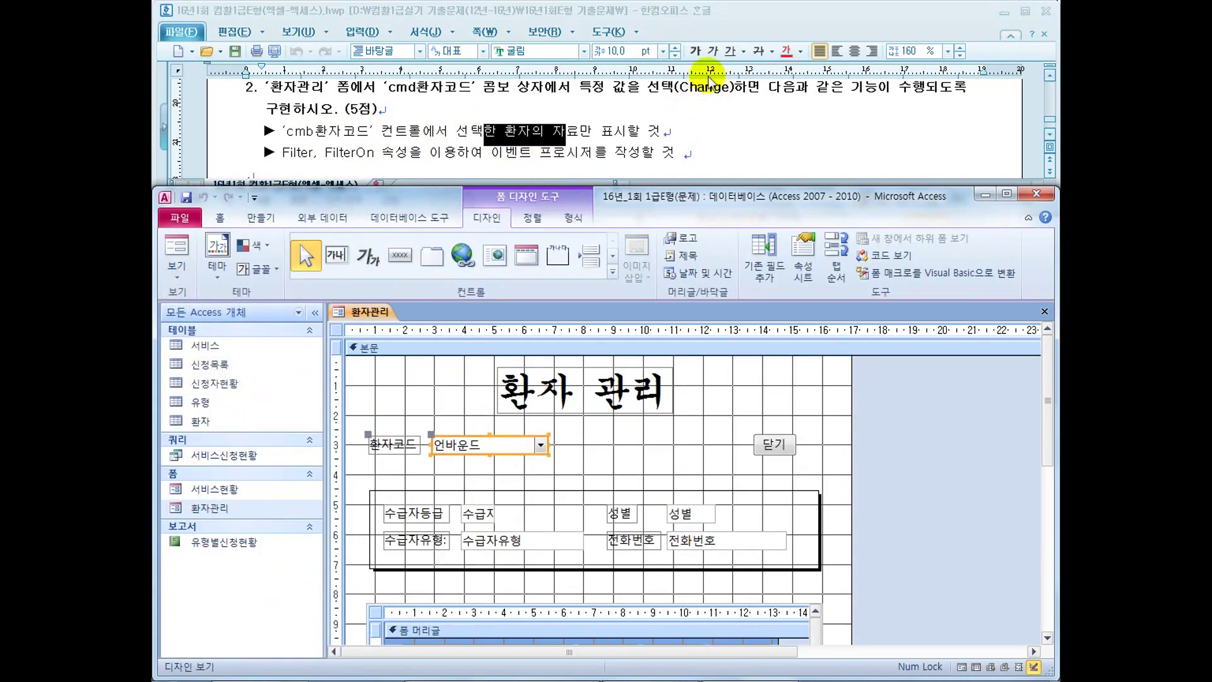
Create an event procedure with the code builder for the On Change event of the cmb환자코드 combo box
{"action": "right_click", "coordinate": [539, 446]}
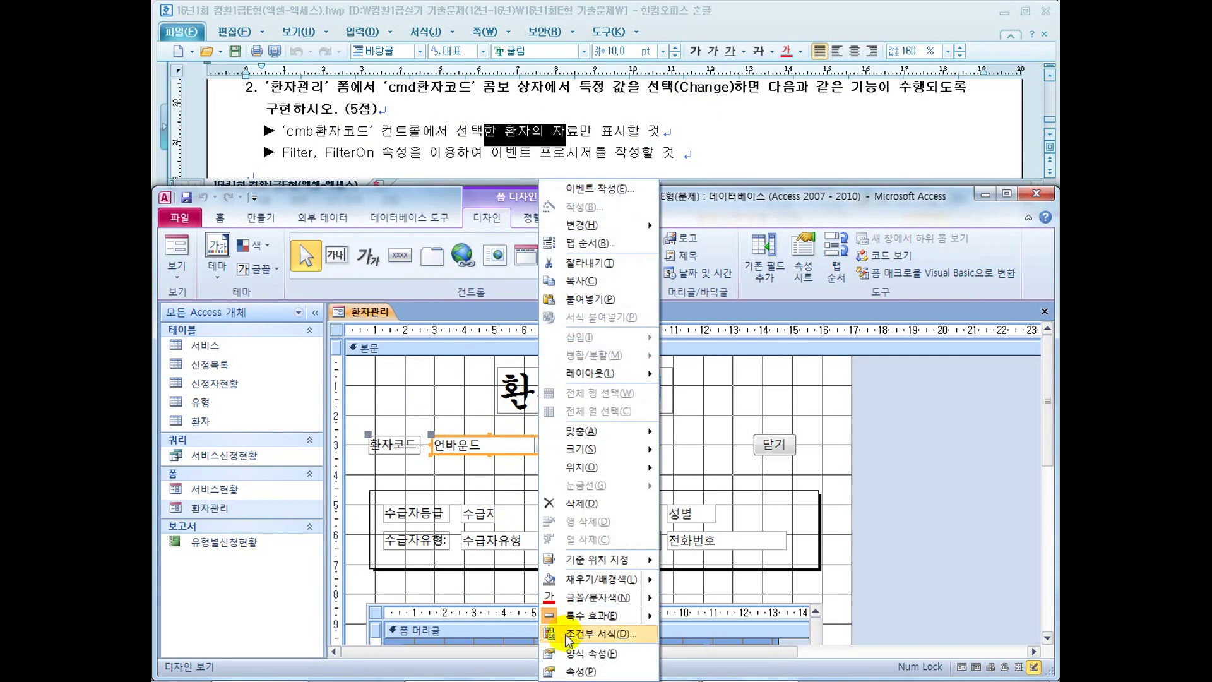
{"action": "left_click", "coordinate": [555, 671]}
{"action": "left_click", "coordinate": [536, 335]}
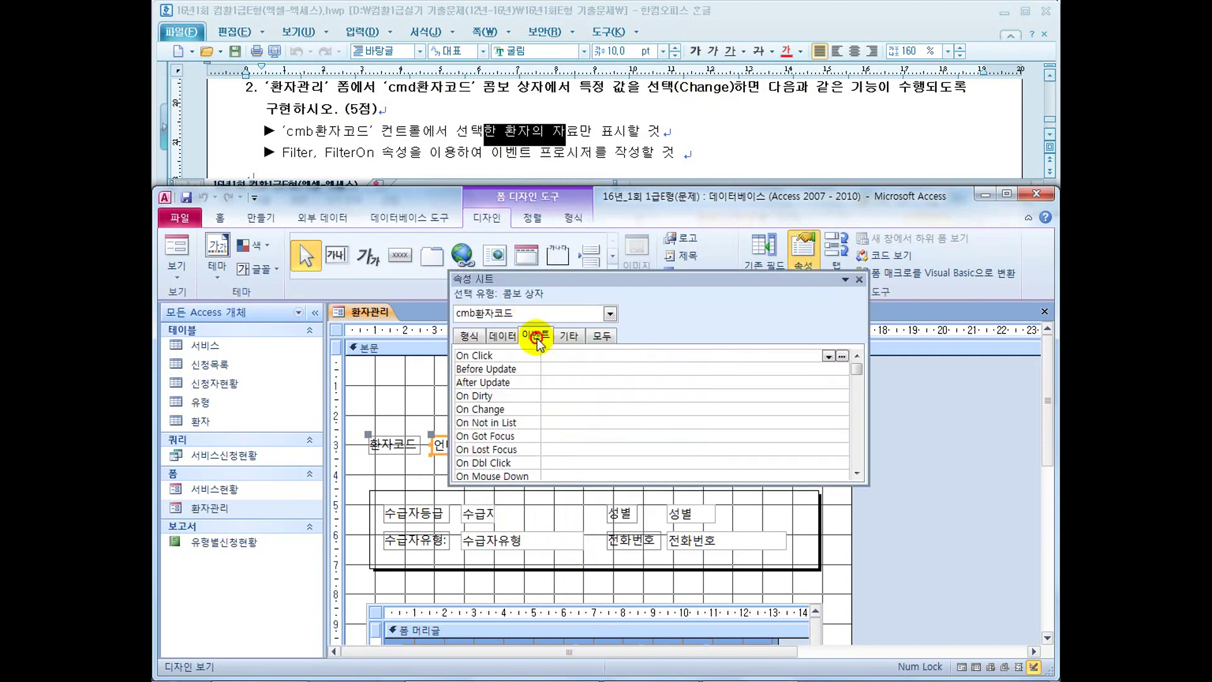
{"action": "left_click", "coordinate": [555, 409]}
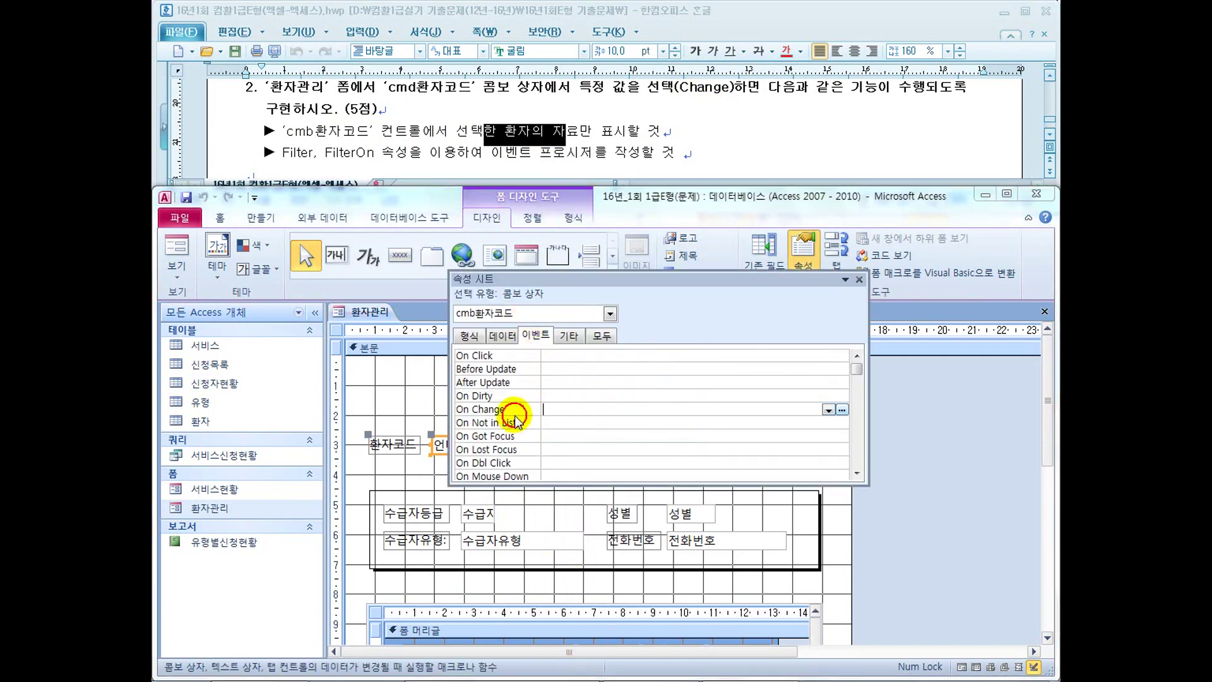
{"action": "left_click", "coordinate": [842, 409]}
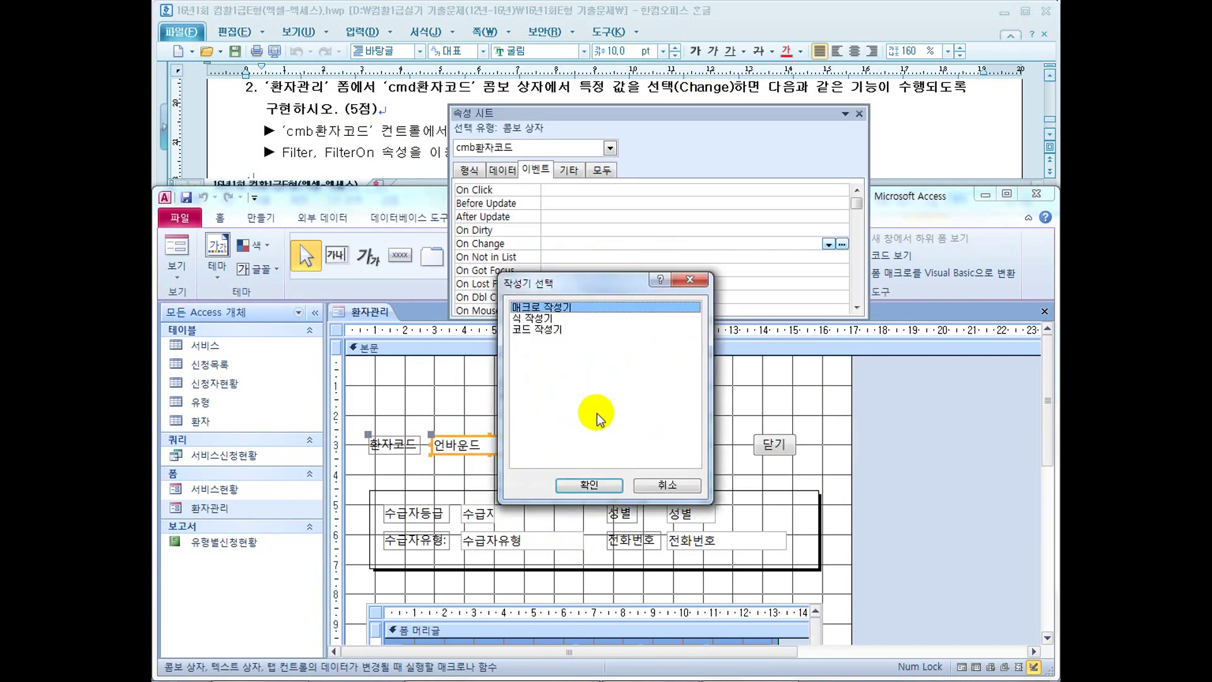
{"action": "double_click", "coordinate": [547, 335]}
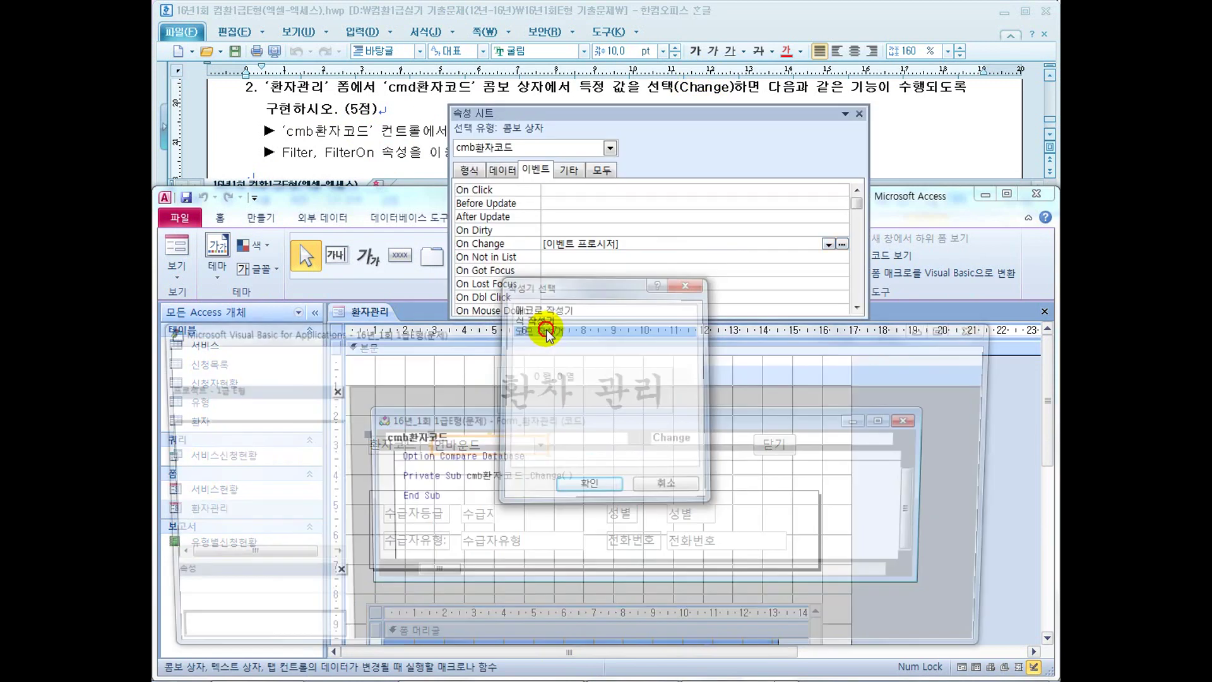
Write the statements Me.Filter = "" and Me.FilterOn = True in the cmb환자코드_Change procedure
{"action": "type", "text": "m"}
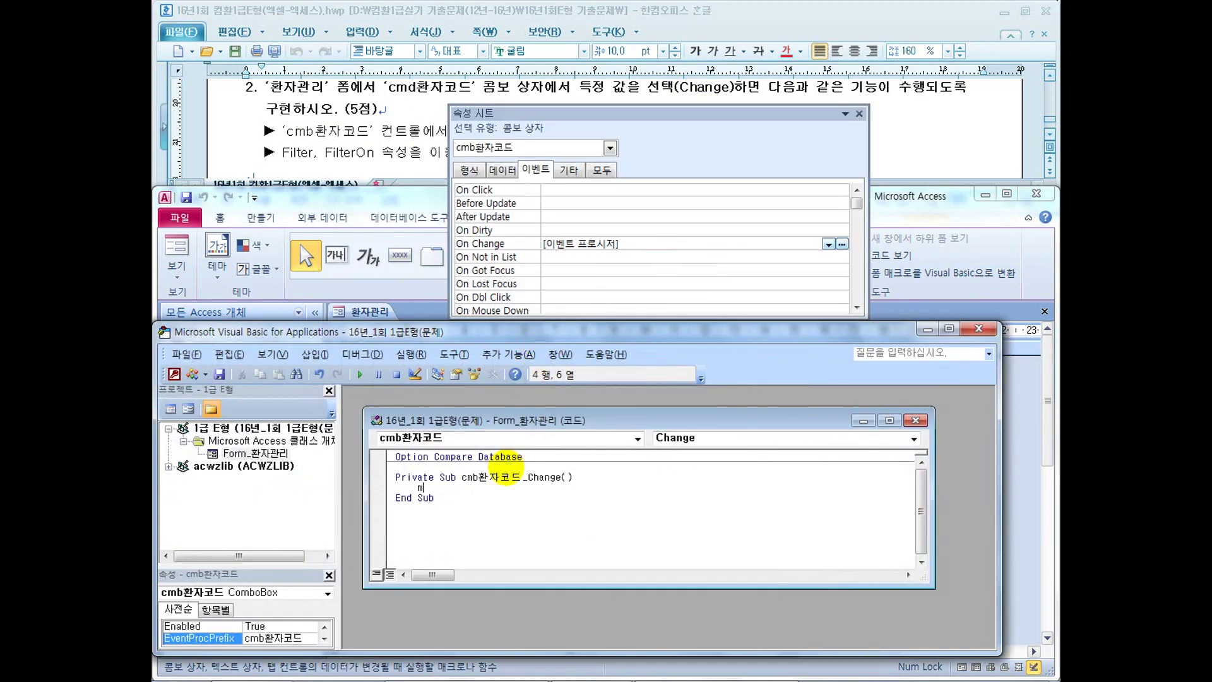
{"action": "type", "text": "e.fil"}
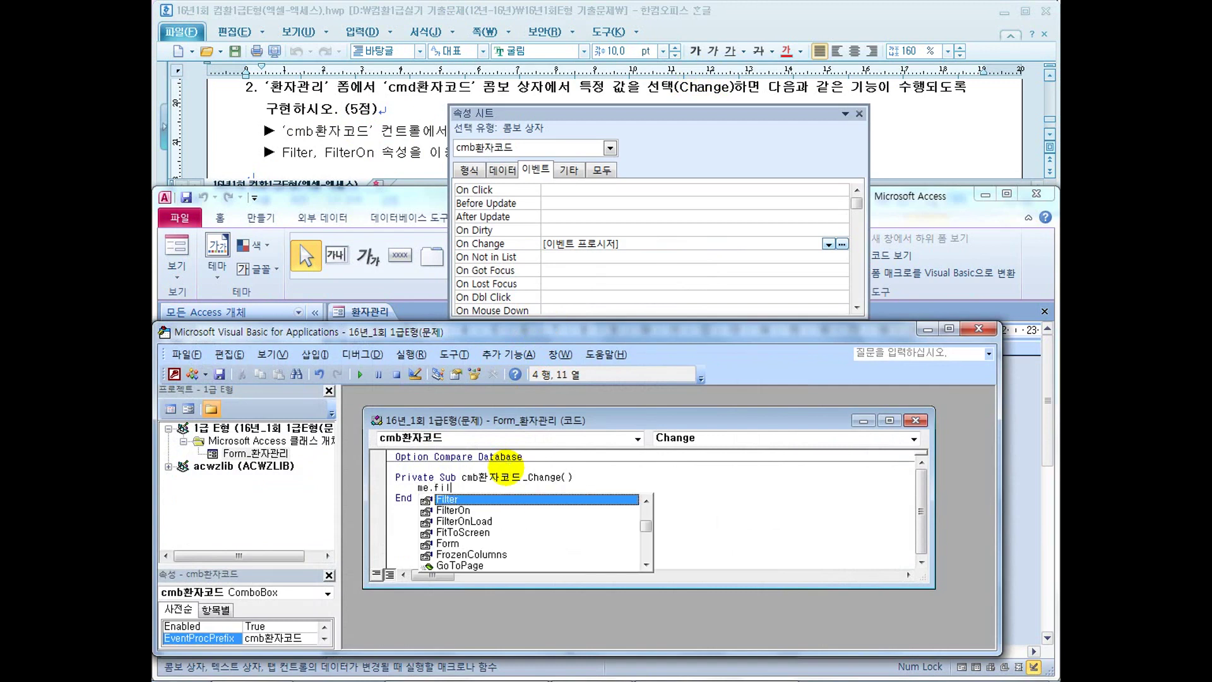
{"action": "type", "text": "ter=\"\""}
{"action": "key", "text": "Return"}
{"action": "type", "text": "me"}
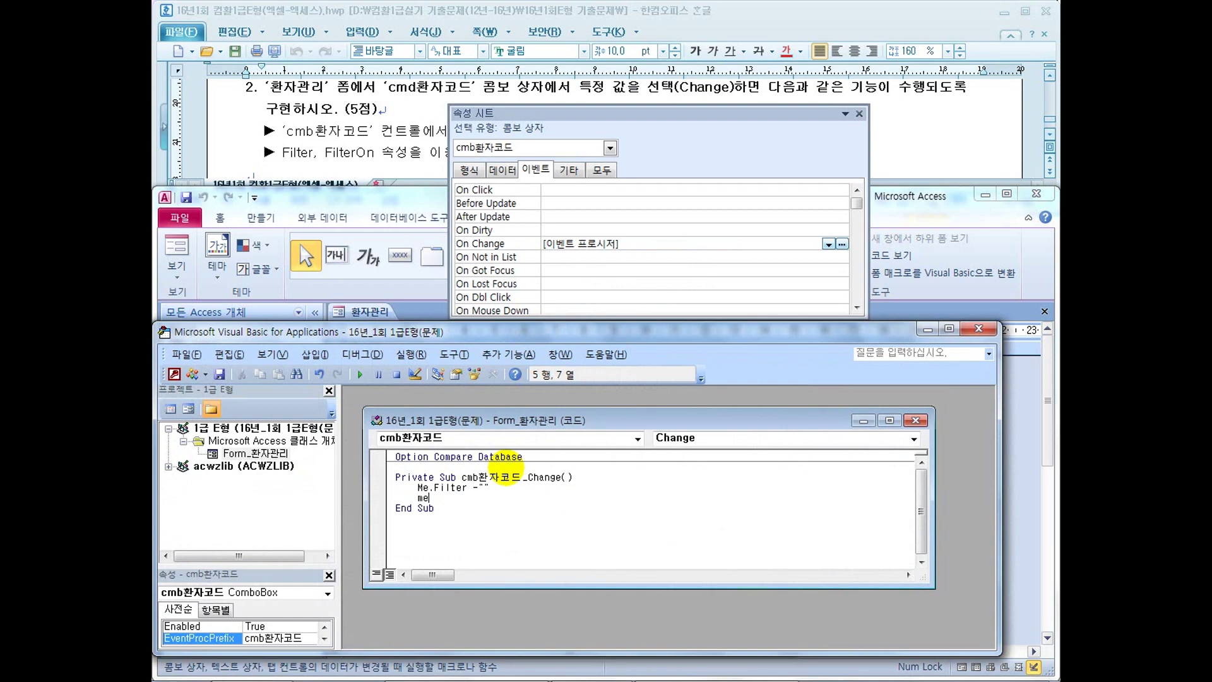
{"action": "type", "text": ".fil"}
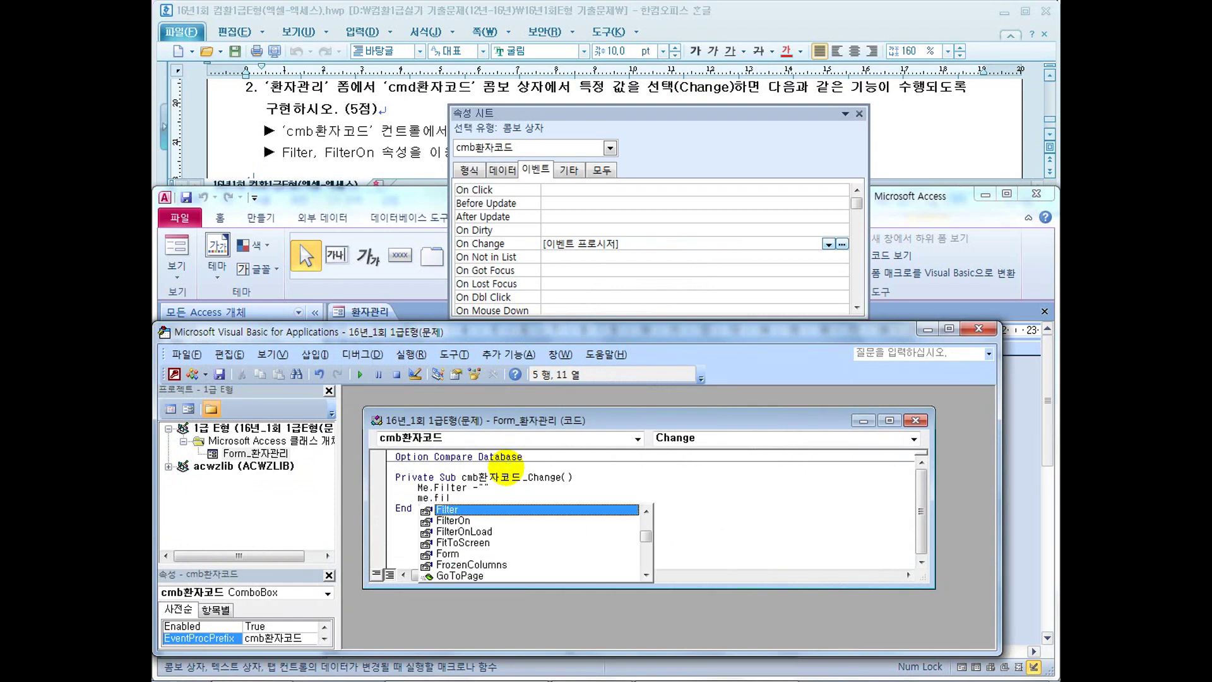
{"action": "type", "text": "terOn=true"}
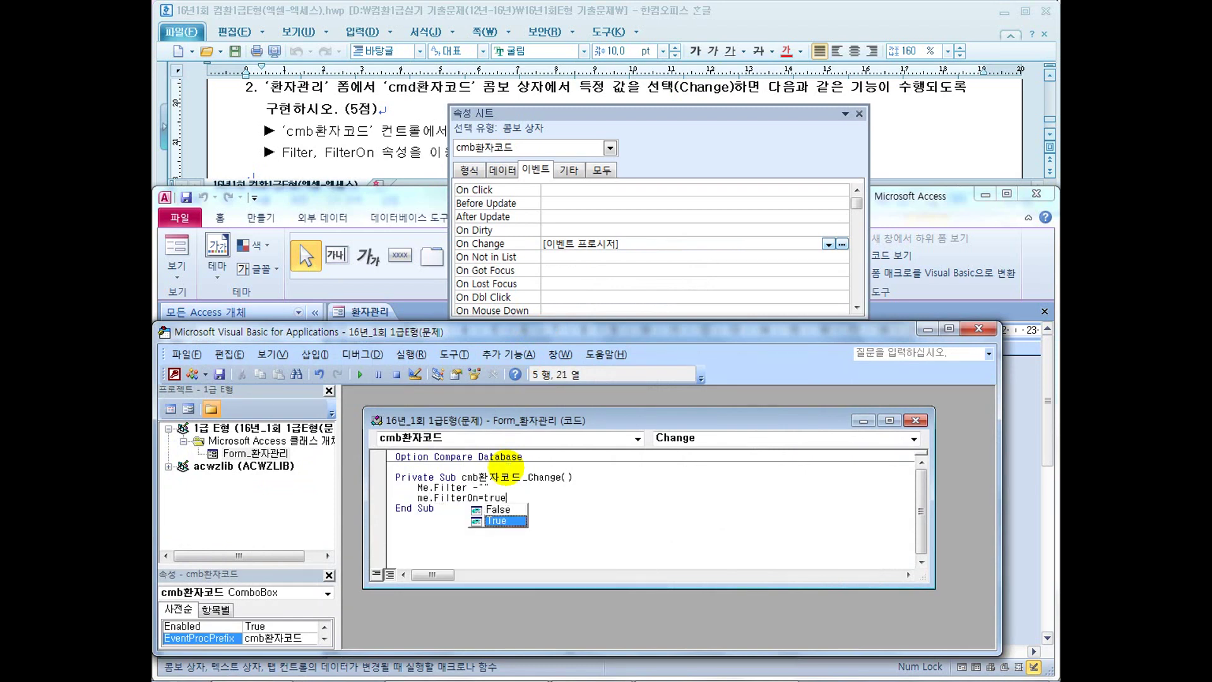
{"action": "key", "text": "Tab"}
Fill the empty Me.Filter string with the condition 환자코드=cmb환자코드
{"action": "left_click", "coordinate": [478, 487]}
{"action": "double_click", "coordinate": [478, 488]}
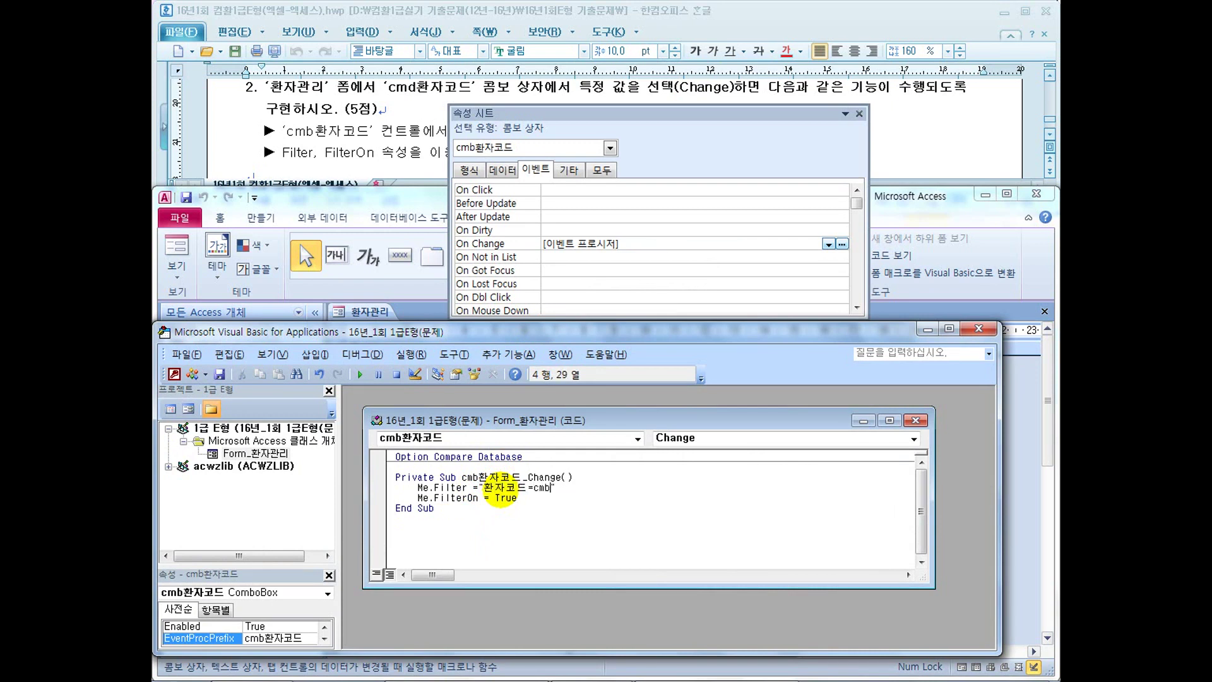
{"action": "key", "text": "Down"}
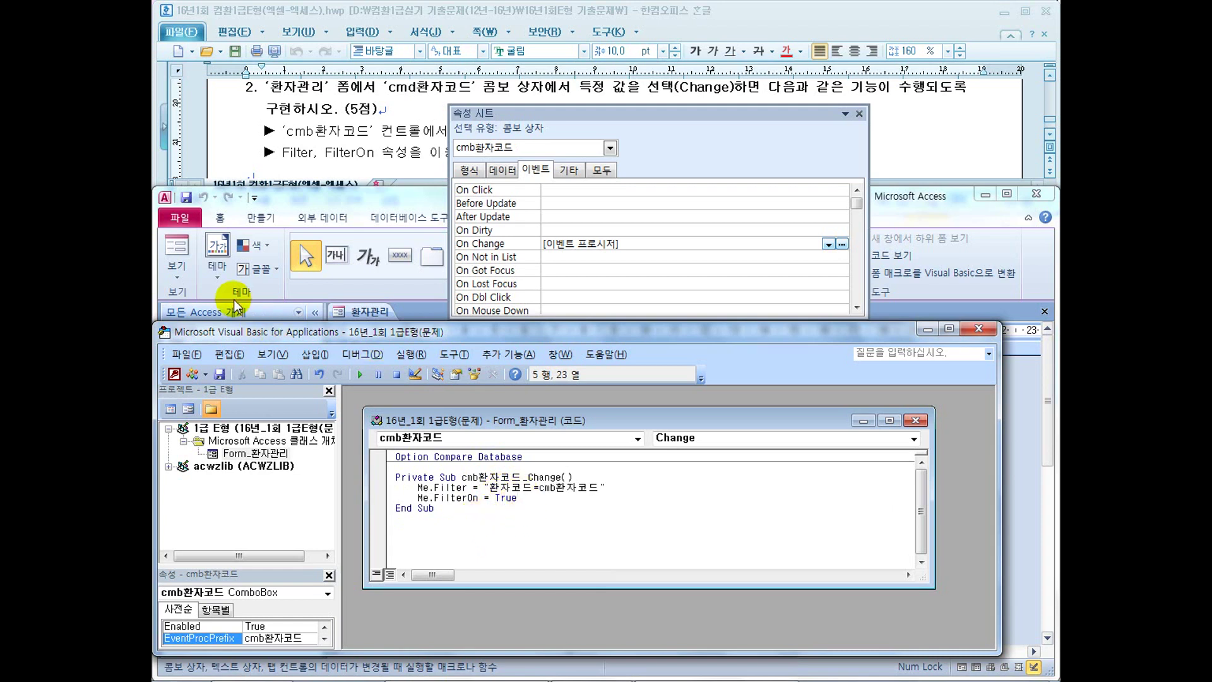
Try the 환자코드 combo box list in form view, and return the 환자관리 form to design view
{"action": "left_click", "coordinate": [177, 248]}
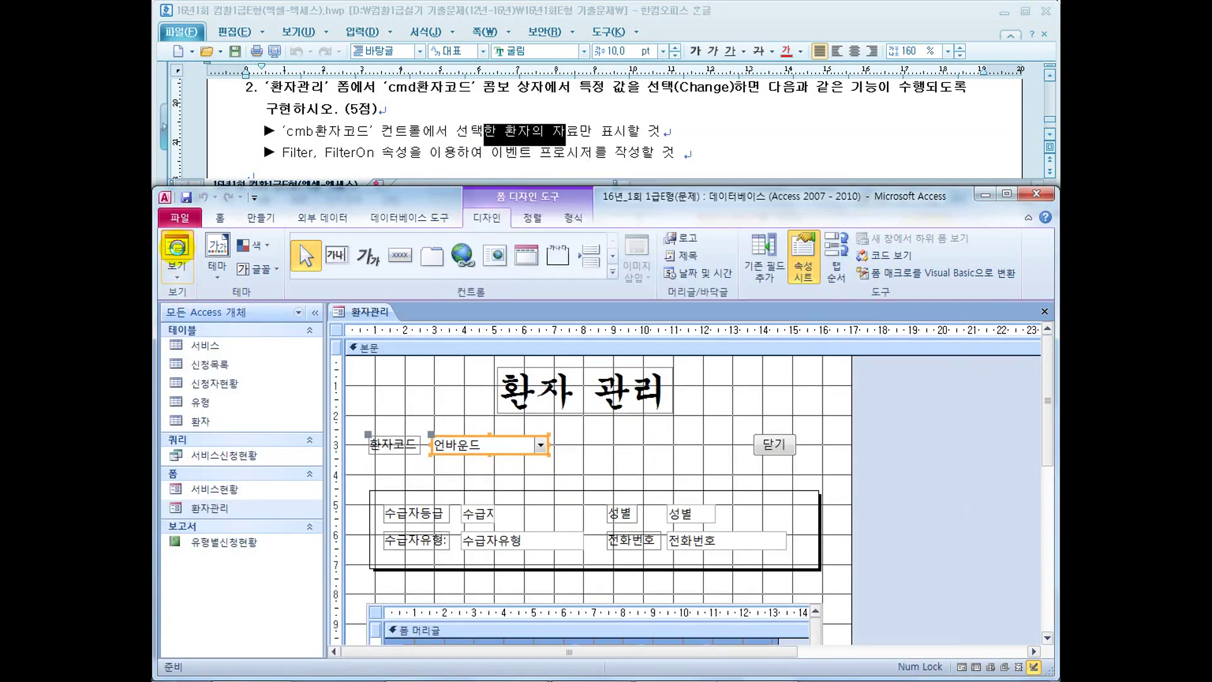
{"action": "left_click", "coordinate": [380, 411]}
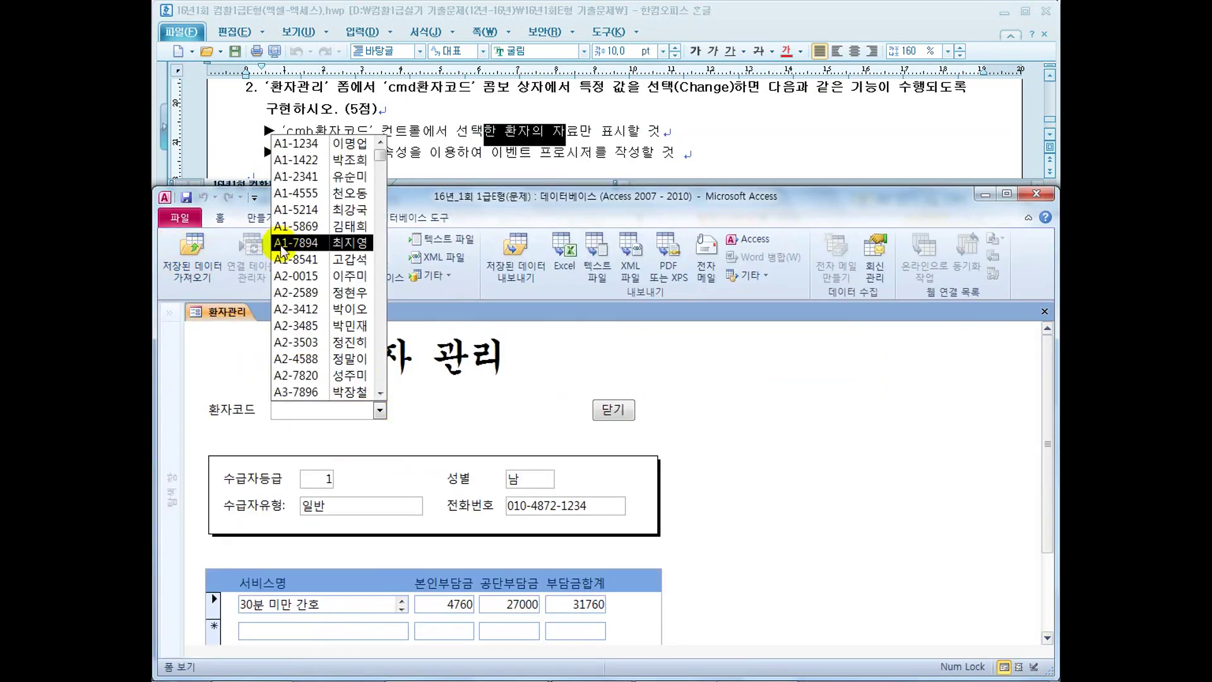
{"action": "left_click", "coordinate": [219, 219]}
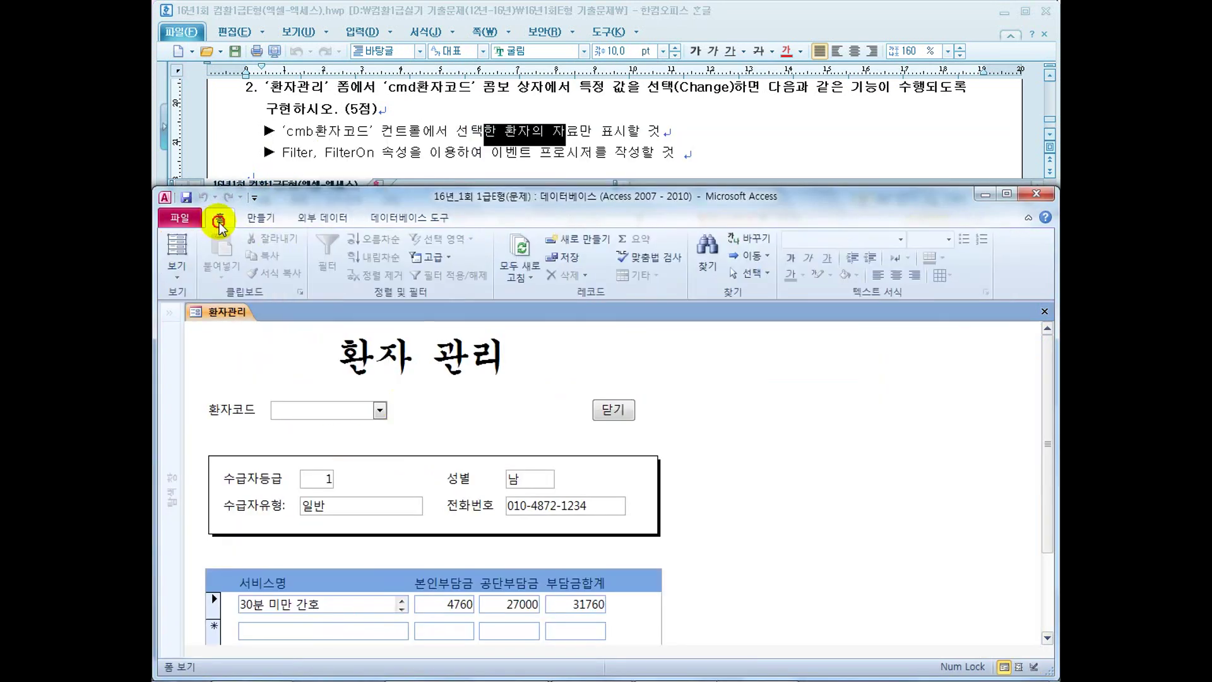
{"action": "left_click", "coordinate": [178, 272]}
{"action": "left_click", "coordinate": [196, 372]}
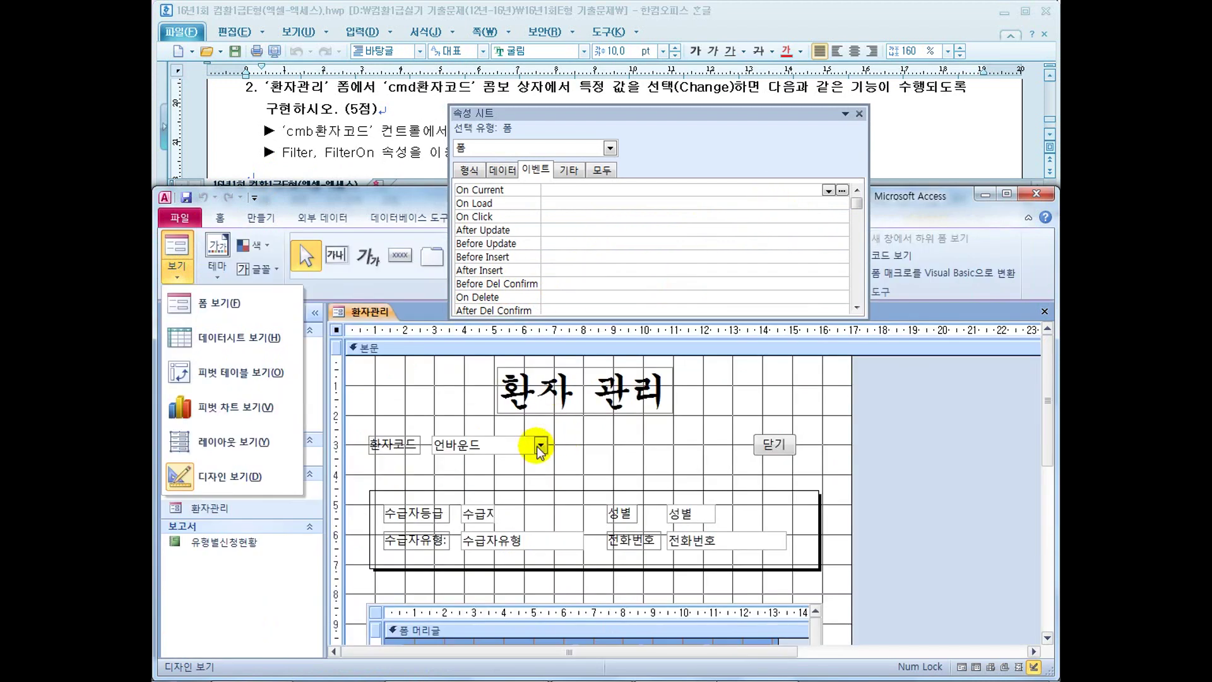
Reopen the combo box's Change procedure and correct the filter statement to Me.Filter = "환자코드='" & cmb환자코드 & "'"
{"action": "left_click", "coordinate": [536, 446]}
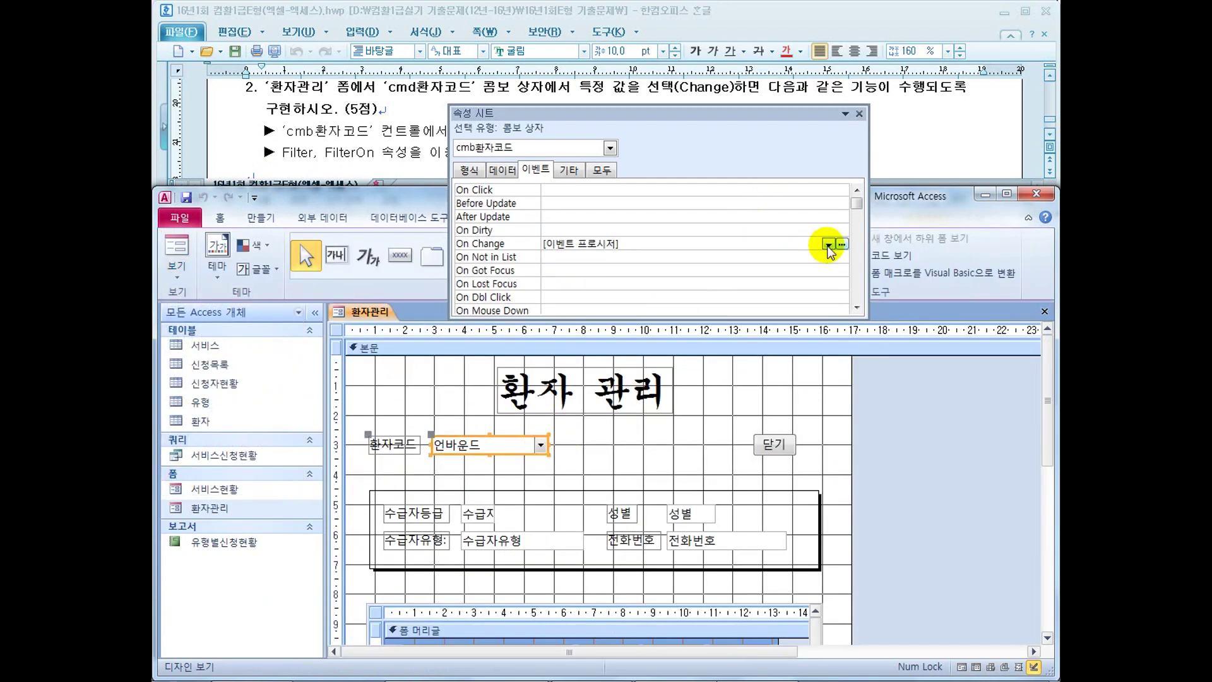
{"action": "left_click", "coordinate": [841, 244]}
{"action": "left_click", "coordinate": [542, 488]}
{"action": "type", "text": "'"}
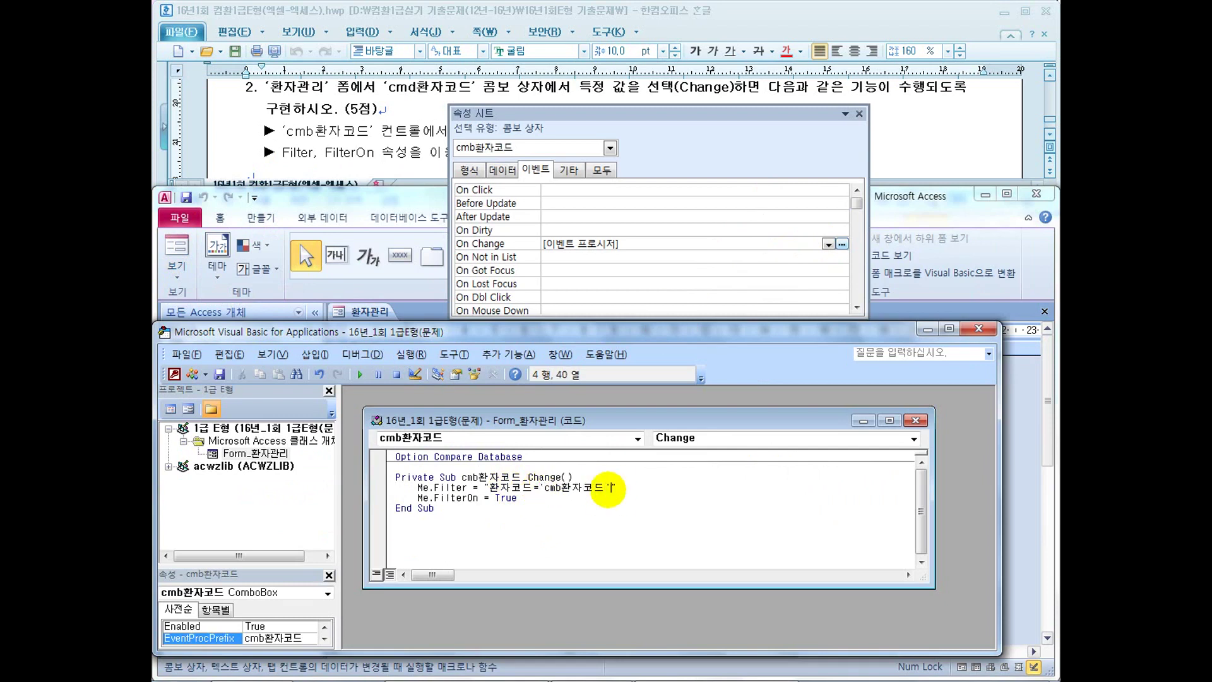
{"action": "type", "text": "\" &"}
{"action": "left_click_drag", "start_coordinate": [689, 487], "coordinate": [512, 478]}
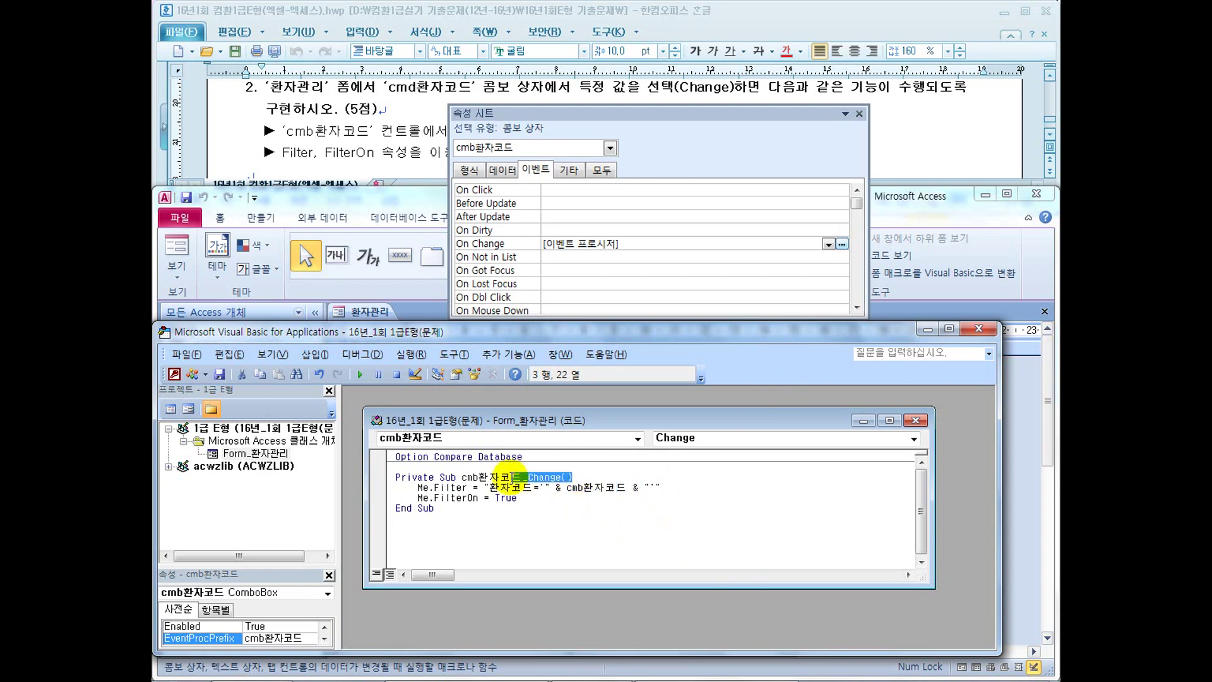
Close the code editor and the property sheet, and display the 환자관리 form in form view
{"action": "left_click", "coordinate": [978, 329]}
{"action": "left_click", "coordinate": [860, 114]}
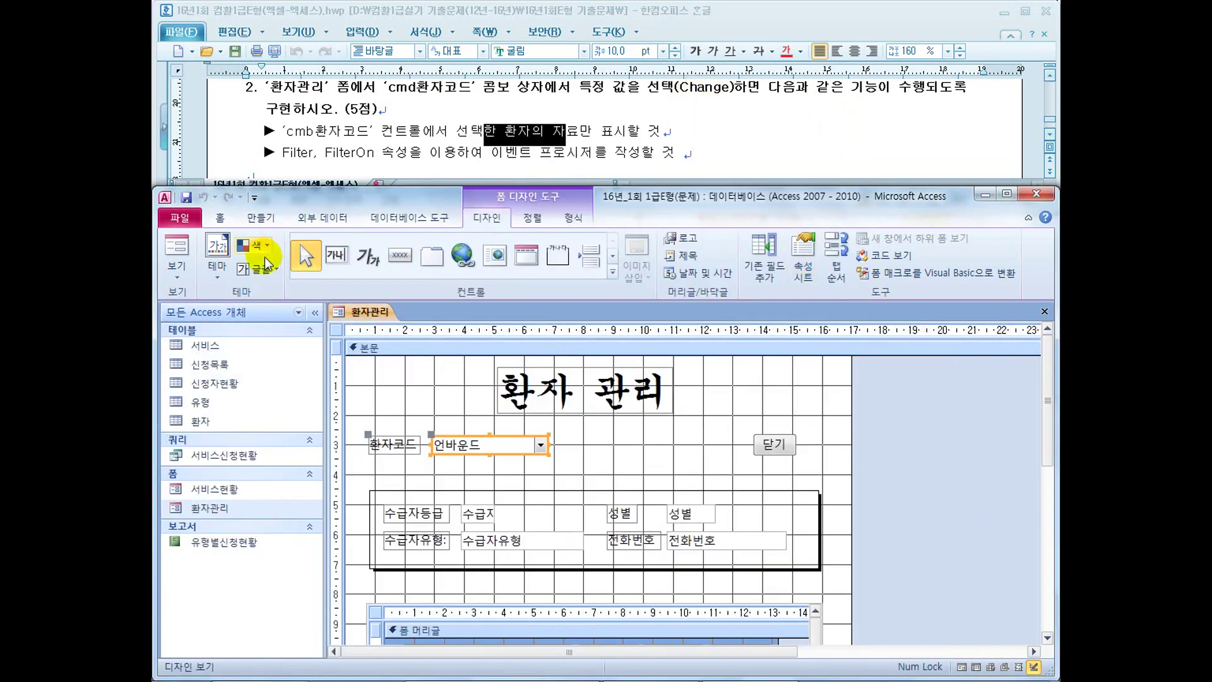
{"action": "left_click", "coordinate": [187, 250]}
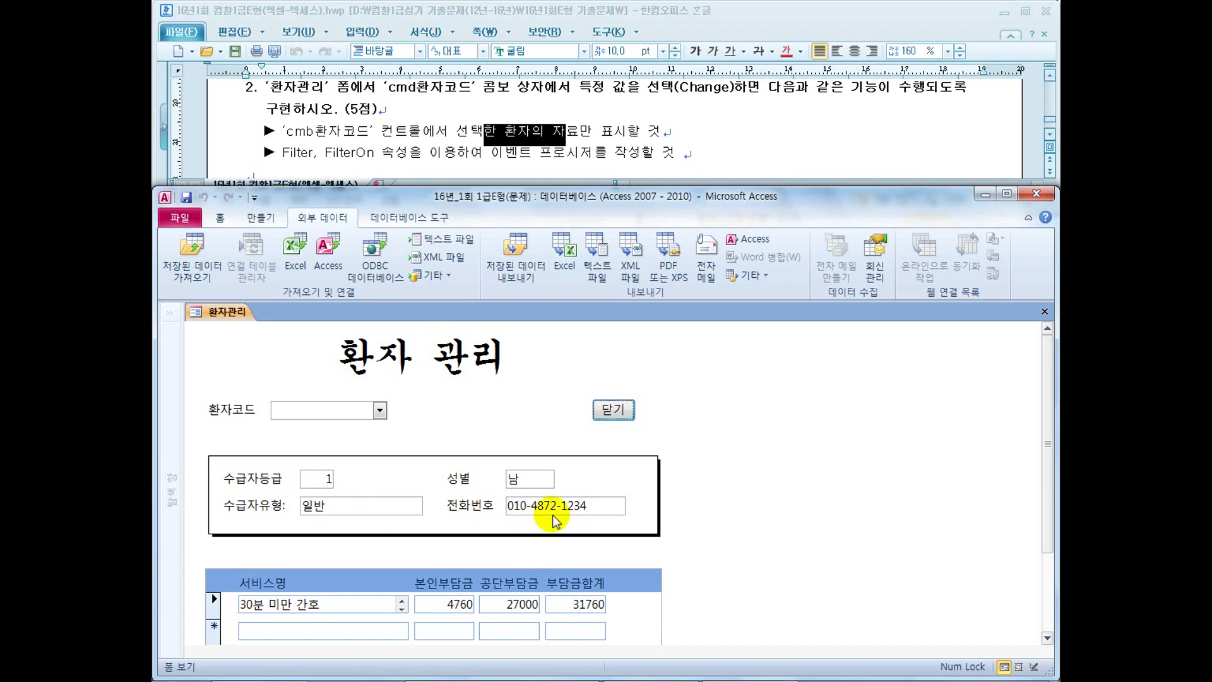
Test the filter by choosing five different patient codes one after another in the 환자코드 combo box
{"action": "left_click", "coordinate": [379, 411]}
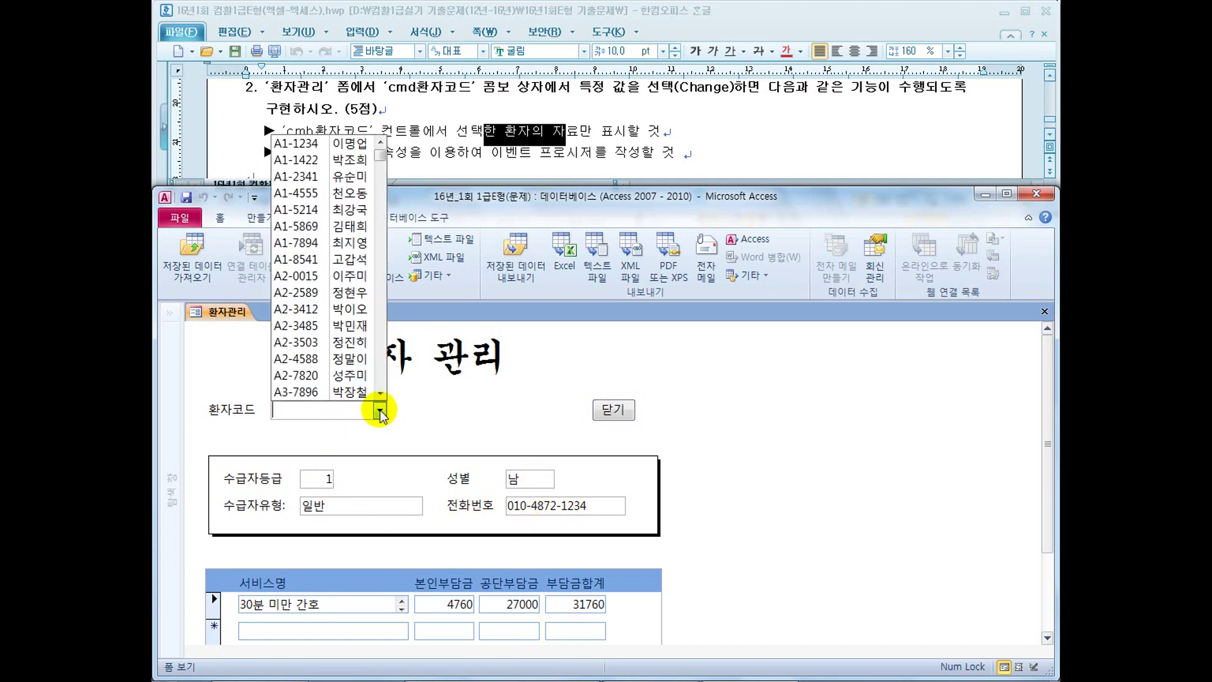
{"action": "left_click", "coordinate": [295, 232]}
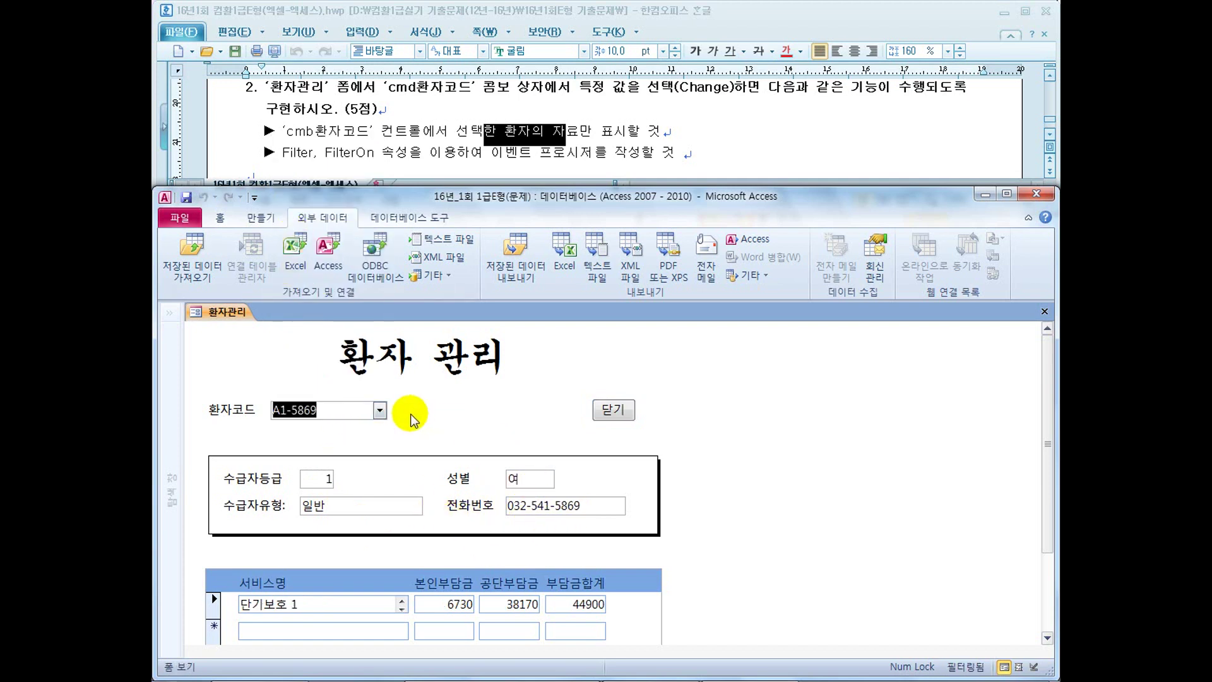
{"action": "left_click", "coordinate": [379, 412]}
{"action": "left_click", "coordinate": [296, 292]}
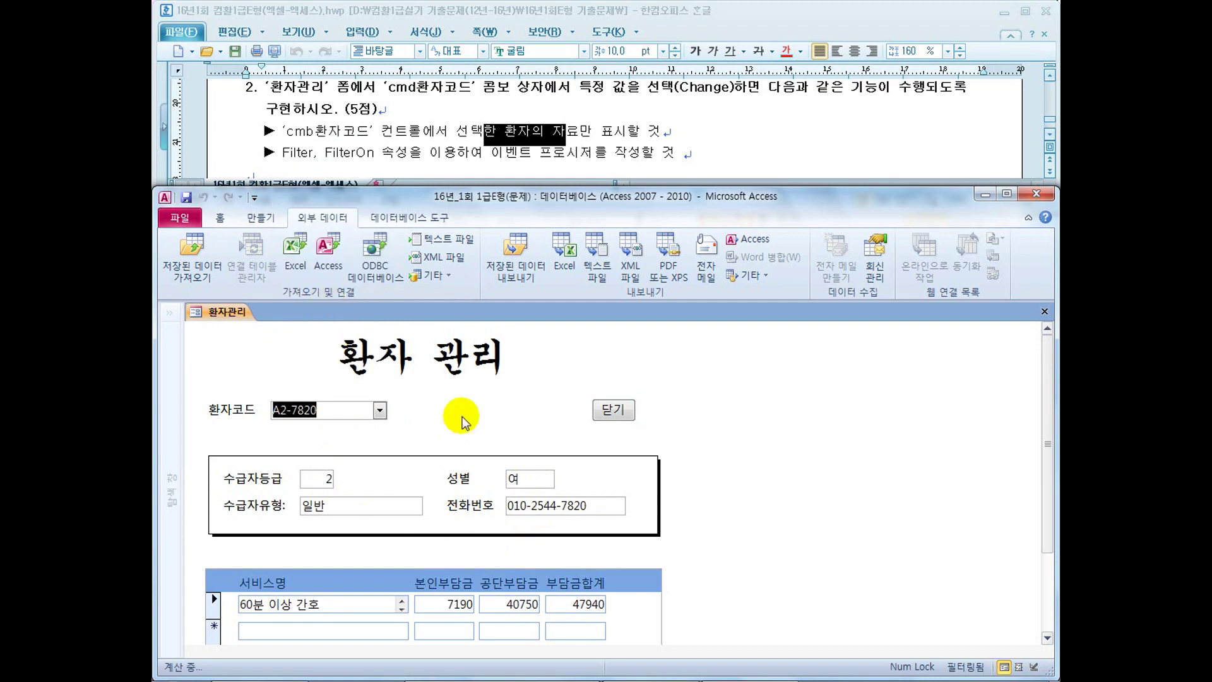
{"action": "left_click", "coordinate": [378, 411]}
{"action": "left_click", "coordinate": [296, 242]}
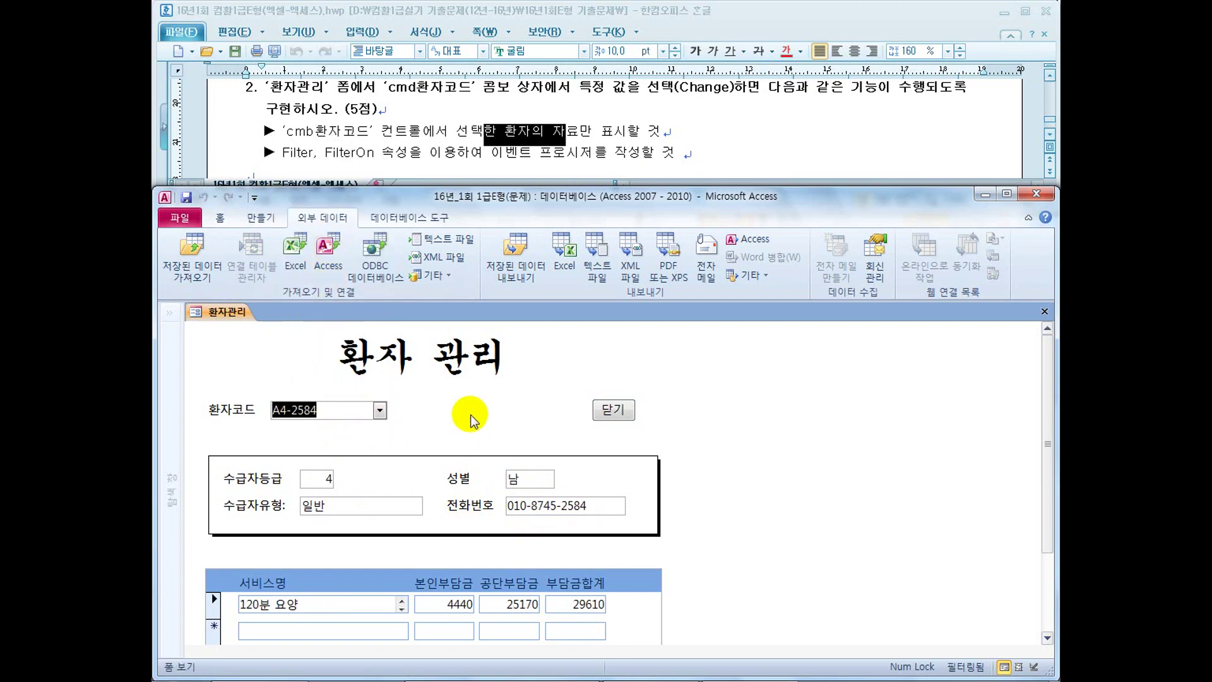
{"action": "left_click", "coordinate": [379, 412]}
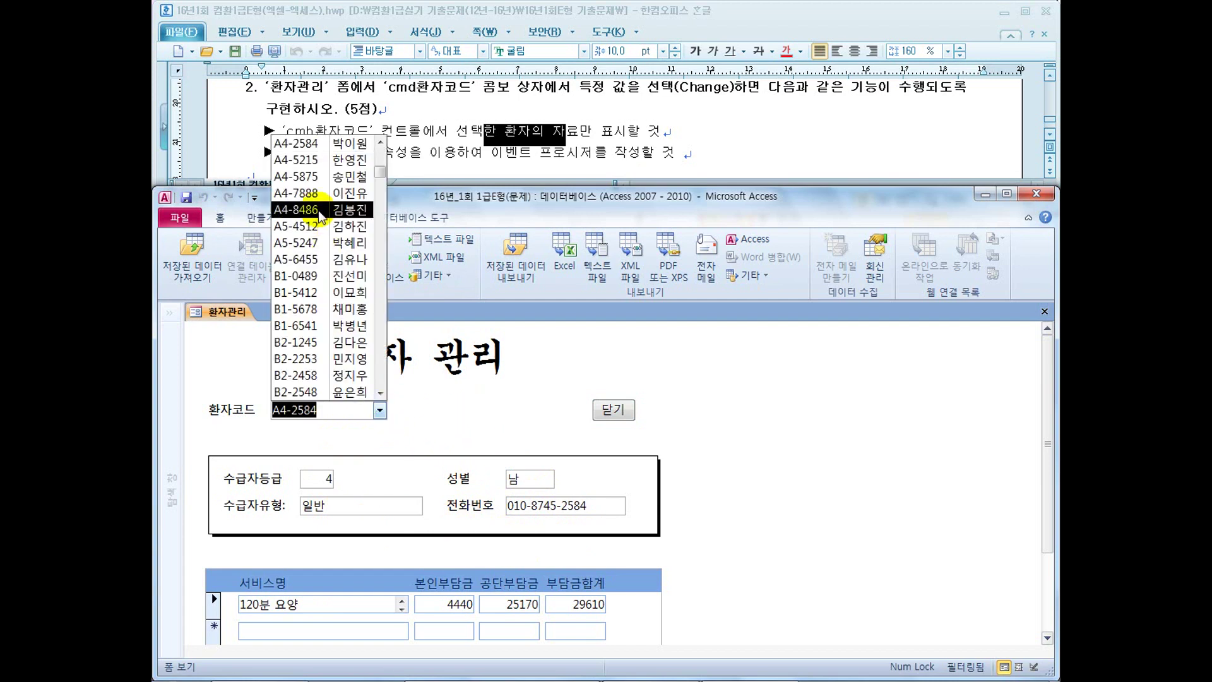
{"action": "left_click", "coordinate": [318, 215]}
{"action": "left_click", "coordinate": [379, 411]}
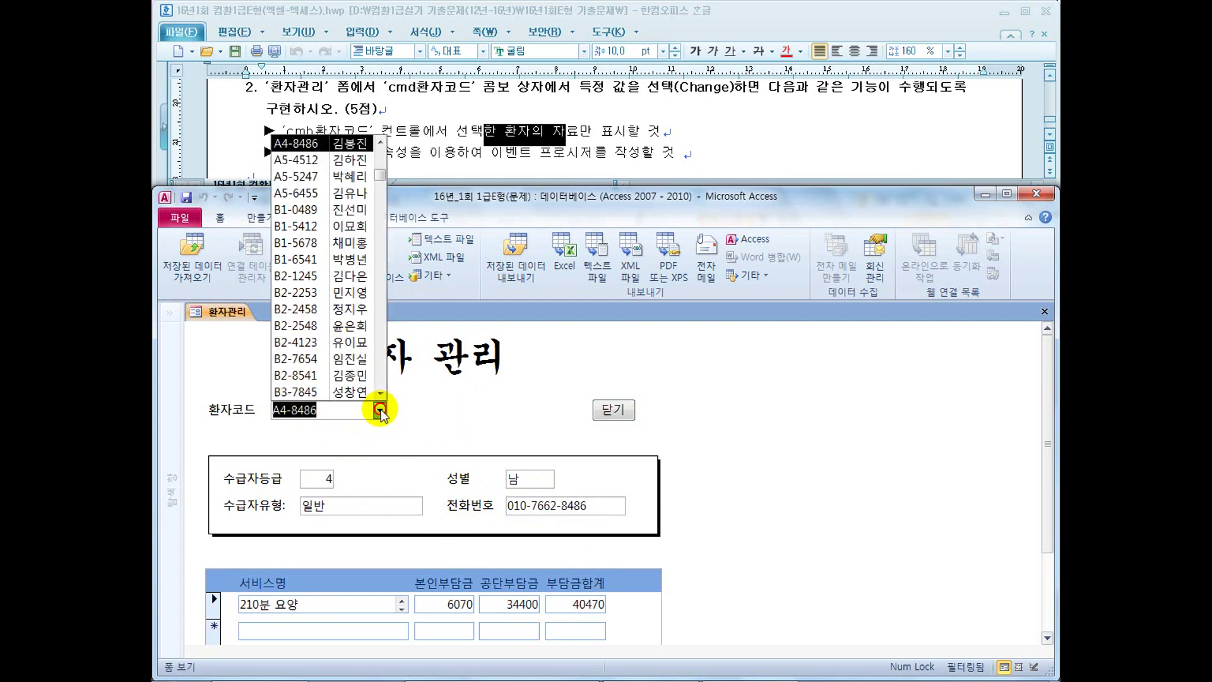
{"action": "left_click", "coordinate": [319, 276]}
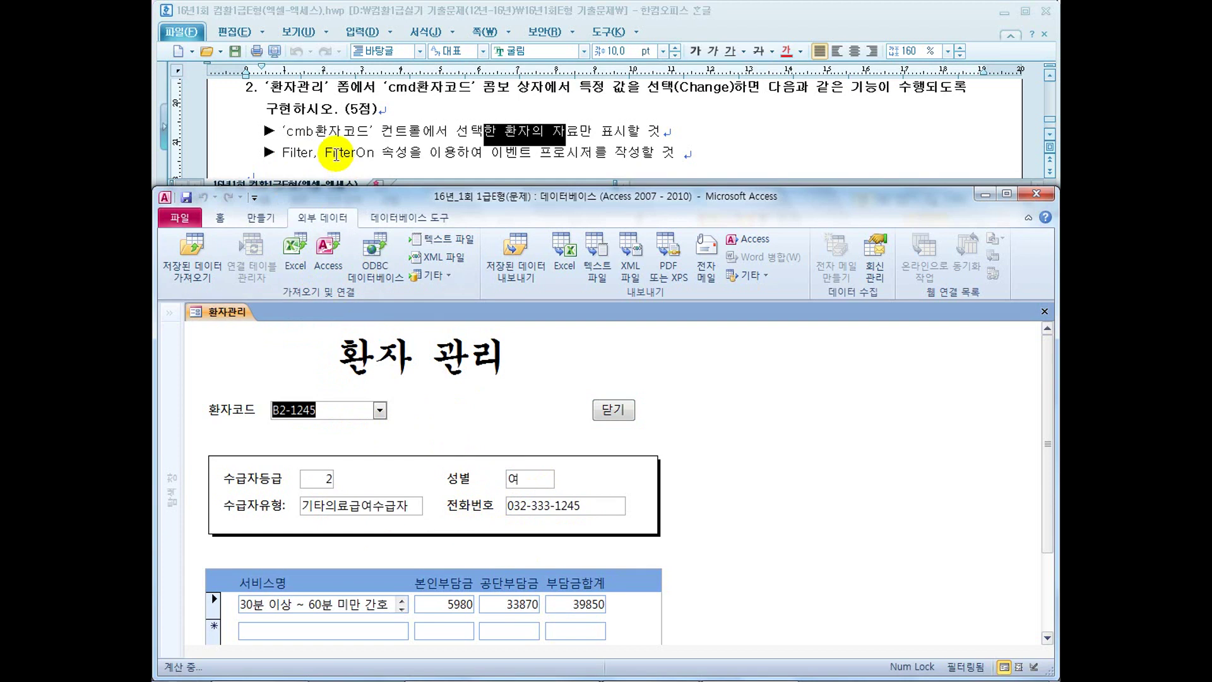
Close the 환자관리 form and save its design changes
{"action": "left_click", "coordinate": [1038, 310]}
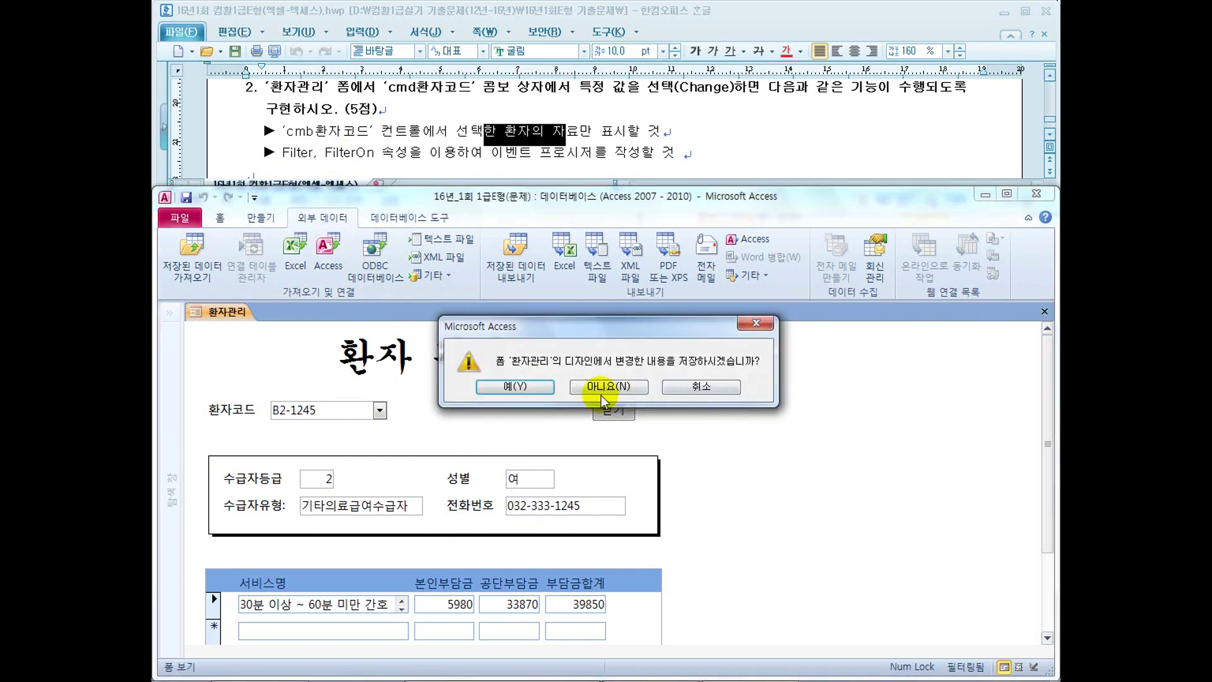
{"action": "left_click", "coordinate": [547, 387]}
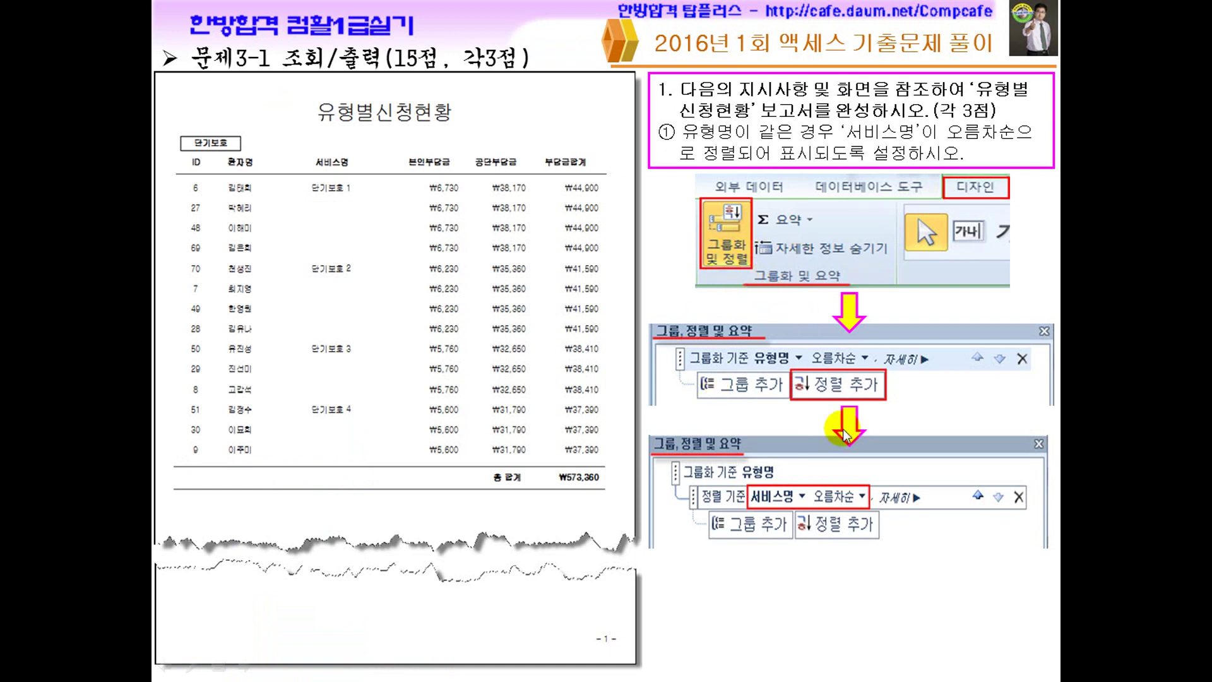
{"action": "left_click", "coordinate": [736, 452]}
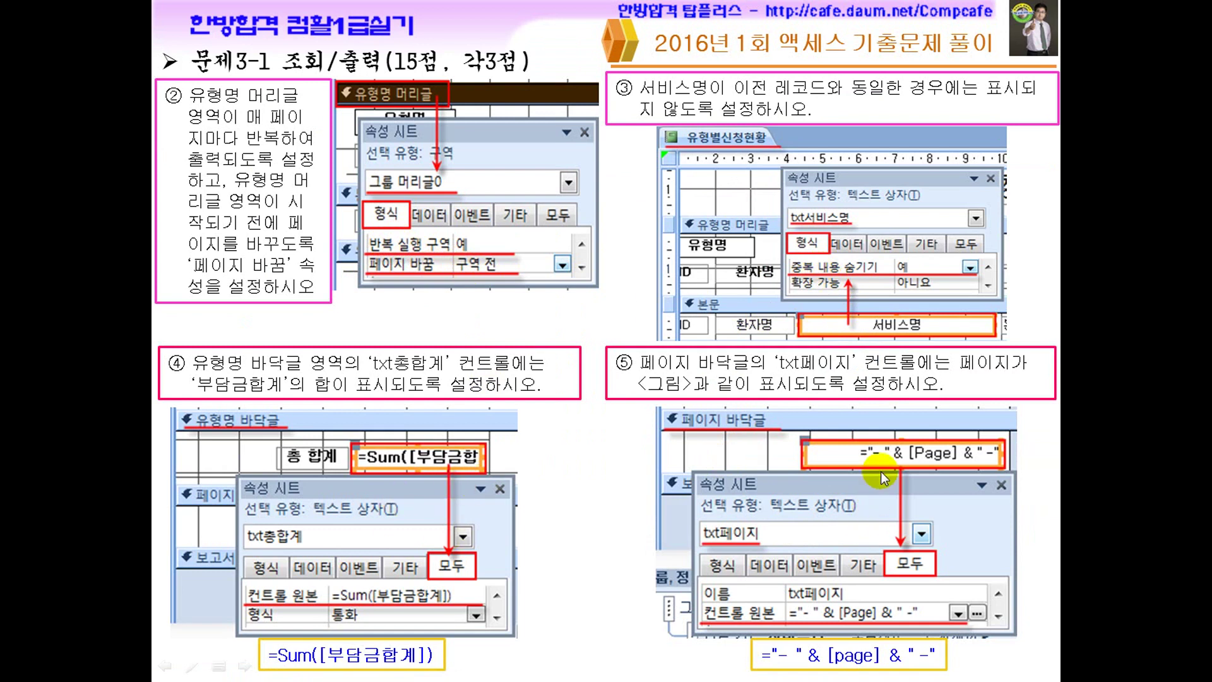
{"action": "key", "text": "ctrl+shift+d"}
{"action": "left_click_drag", "start_coordinate": [883, 446], "coordinate": [890, 445]}
{"action": "key", "text": "Escape"}
{"action": "left_click", "coordinate": [773, 419]}
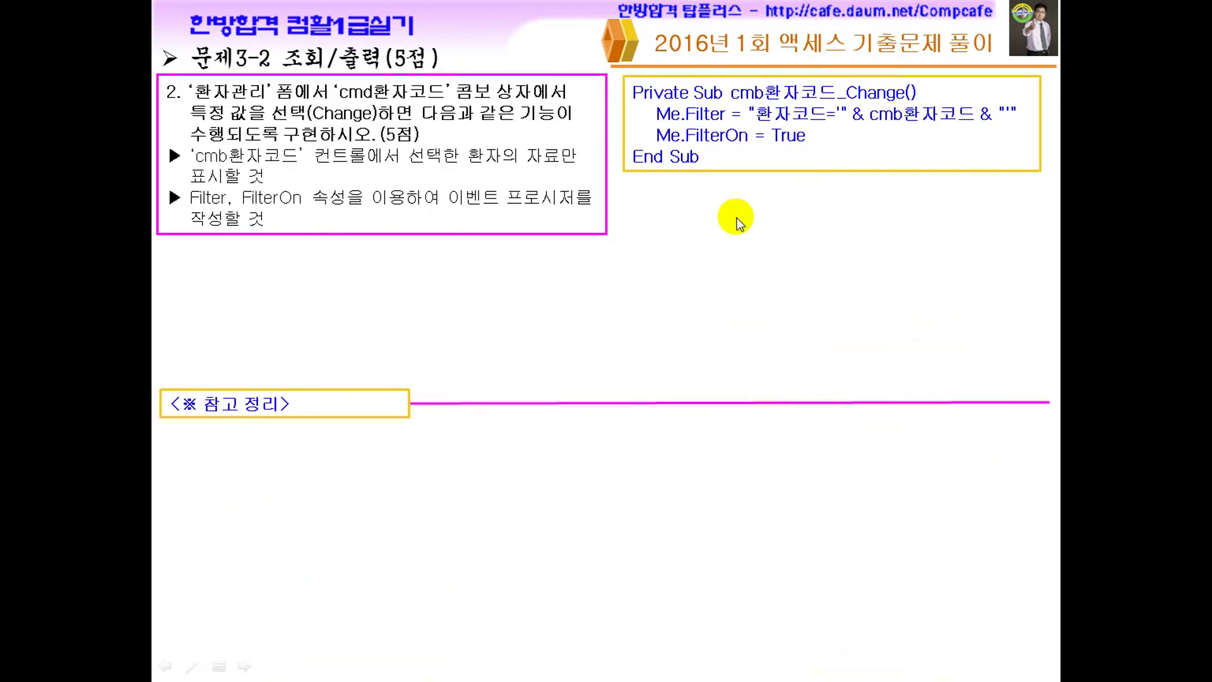
{"action": "key", "text": "ctrl+p"}
{"action": "mouse_move", "coordinate": [772, 141]}
{"action": "left_mouse_down"}
{"action": "mouse_move", "coordinate": [757, 168]}
{"action": "mouse_move", "coordinate": [806, 157]}
{"action": "left_mouse_up"}
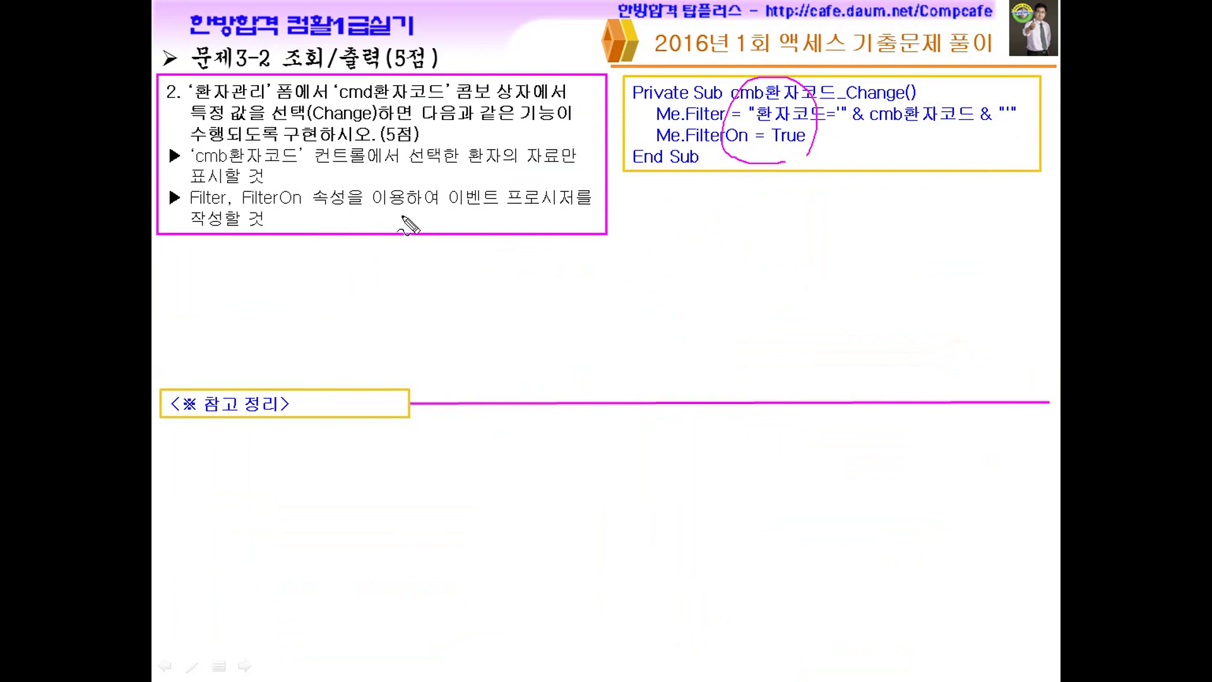
{"action": "key", "text": "Escape"}
{"action": "left_click", "coordinate": [634, 223]}
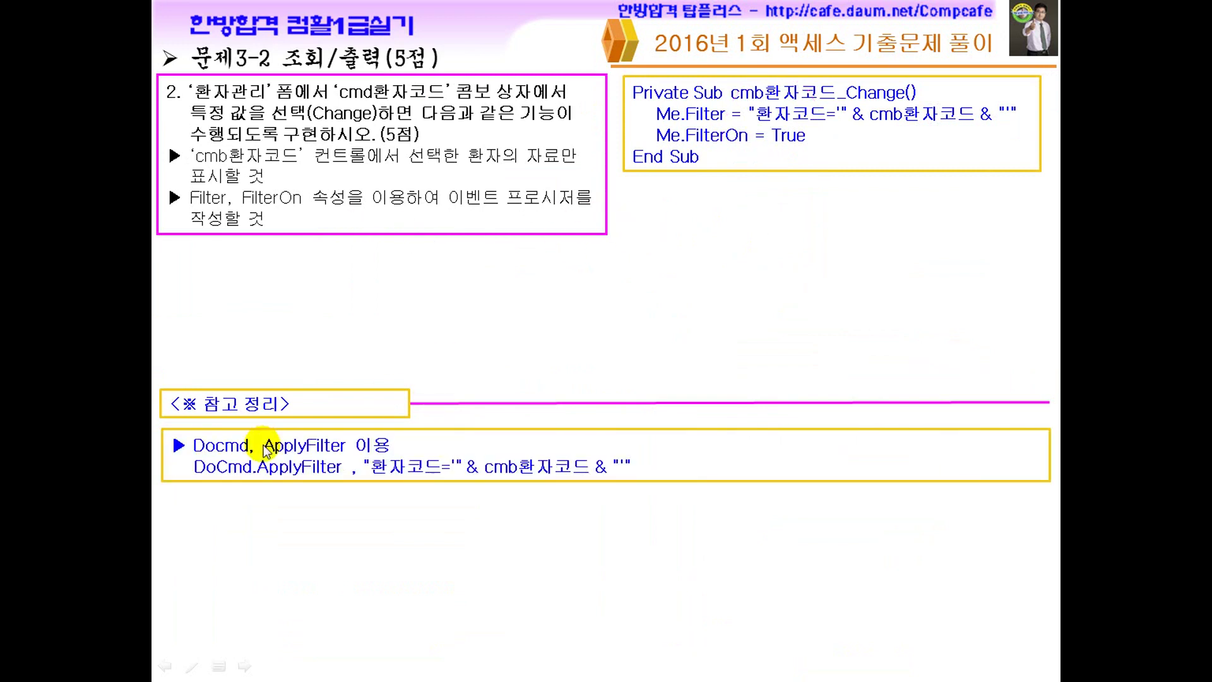
{"action": "left_click", "coordinate": [334, 451]}
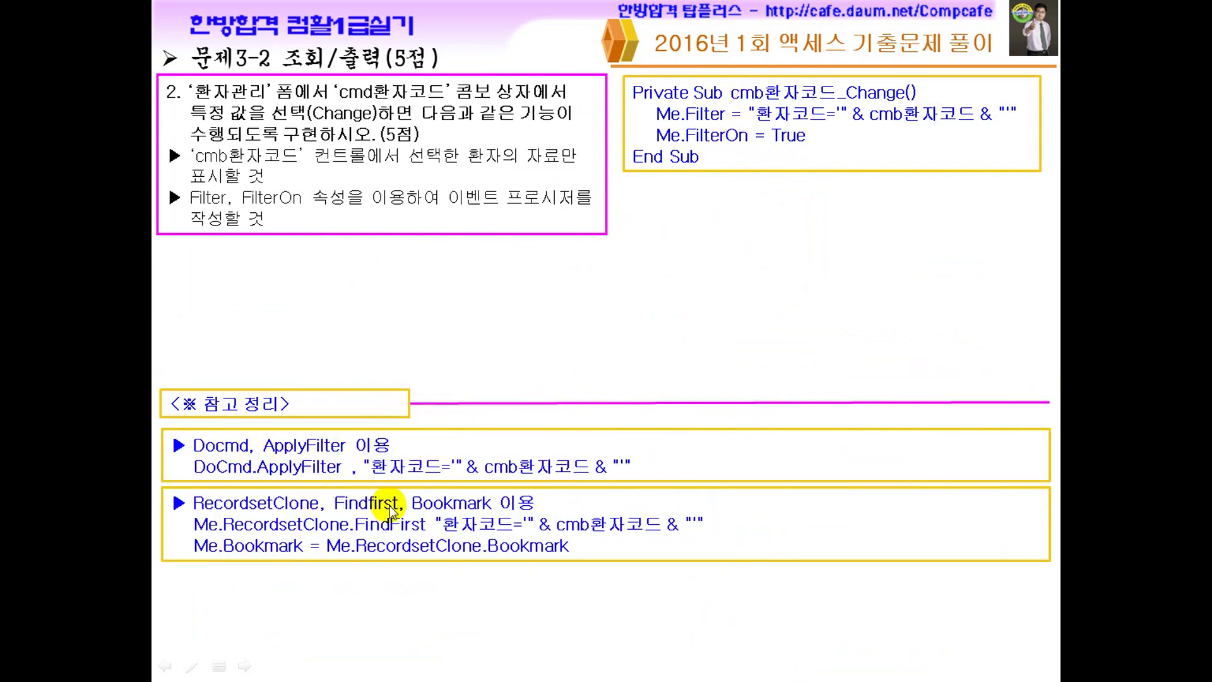
{"action": "left_click", "coordinate": [496, 515]}
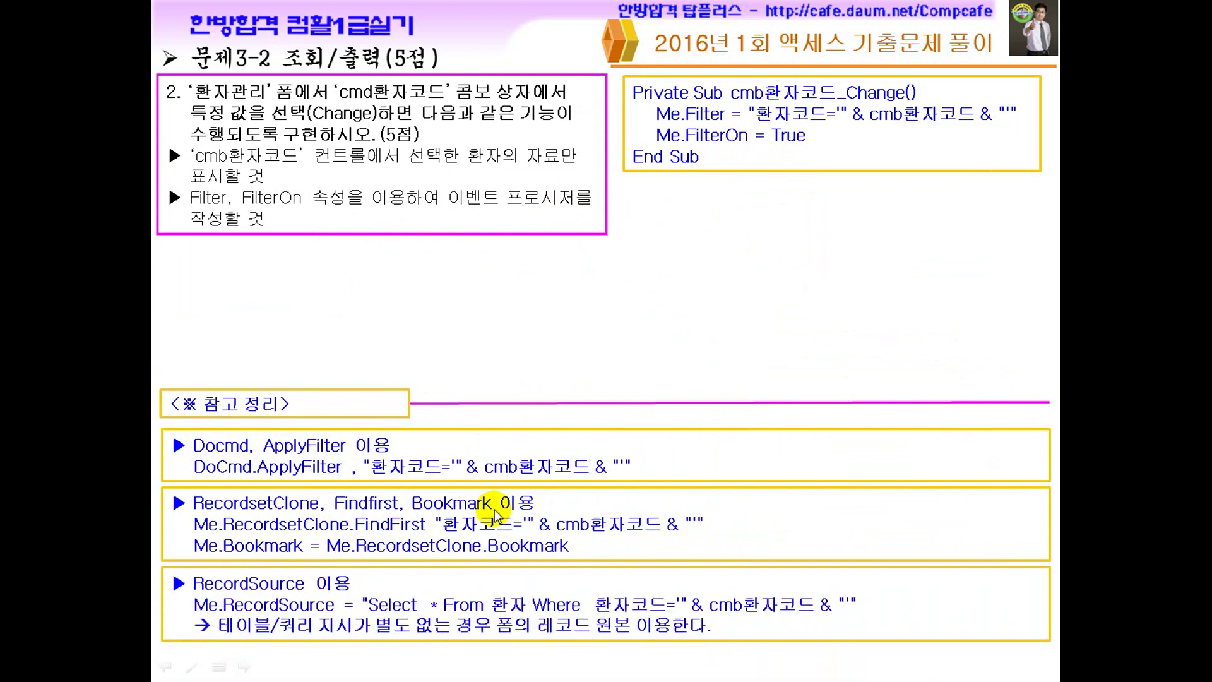
{"action": "key", "text": "ctrl+p"}
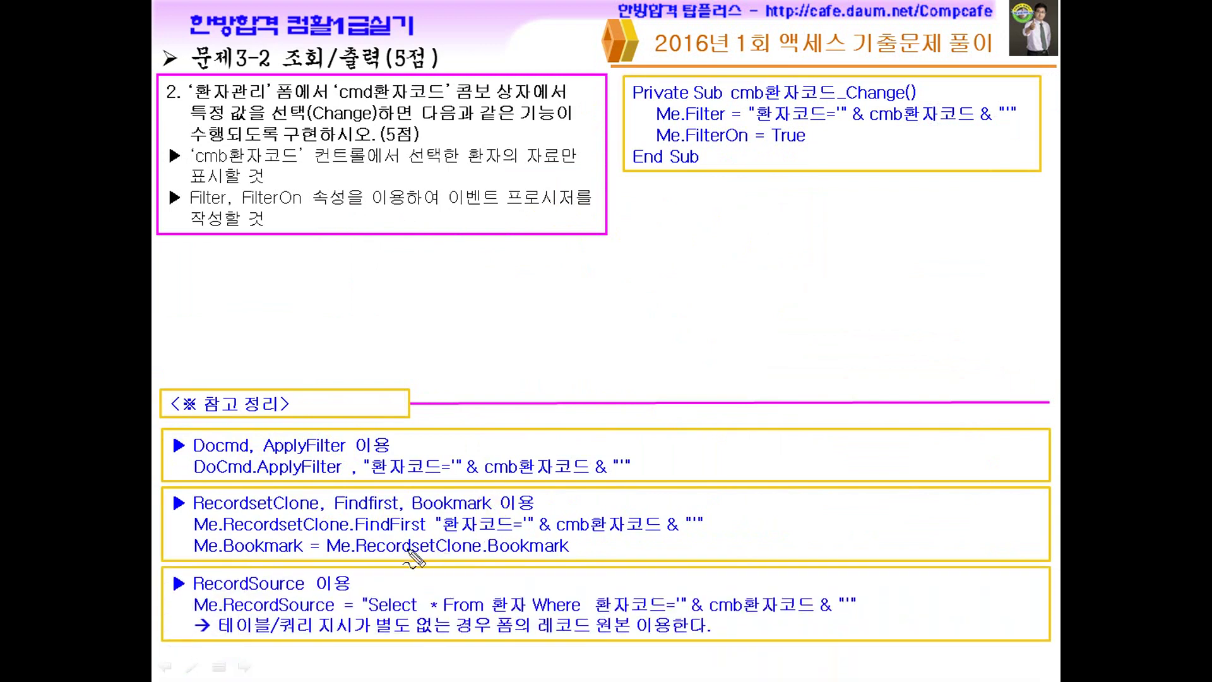
{"action": "left_click_drag", "start_coordinate": [487, 614], "coordinate": [574, 639]}
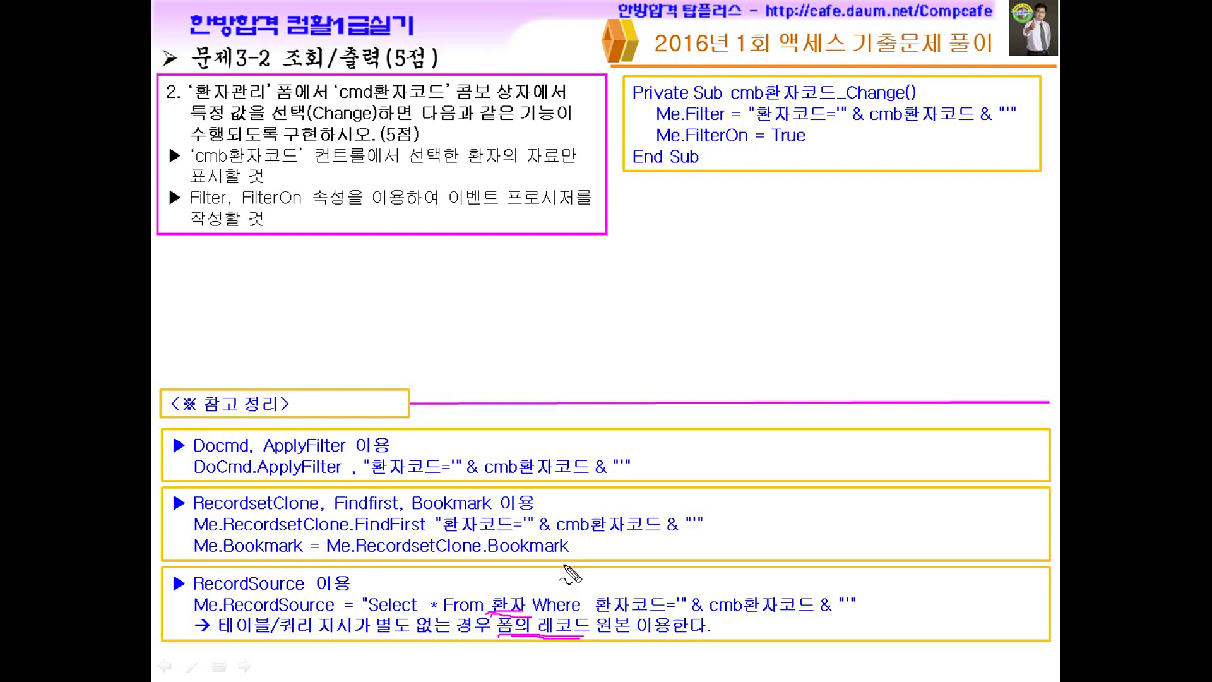
{"action": "left_click_drag", "start_coordinate": [659, 125], "coordinate": [726, 128]}
{"action": "left_click_drag", "start_coordinate": [196, 456], "coordinate": [260, 456]}
{"action": "key", "text": "Escape"}
{"action": "left_click", "coordinate": [648, 233]}
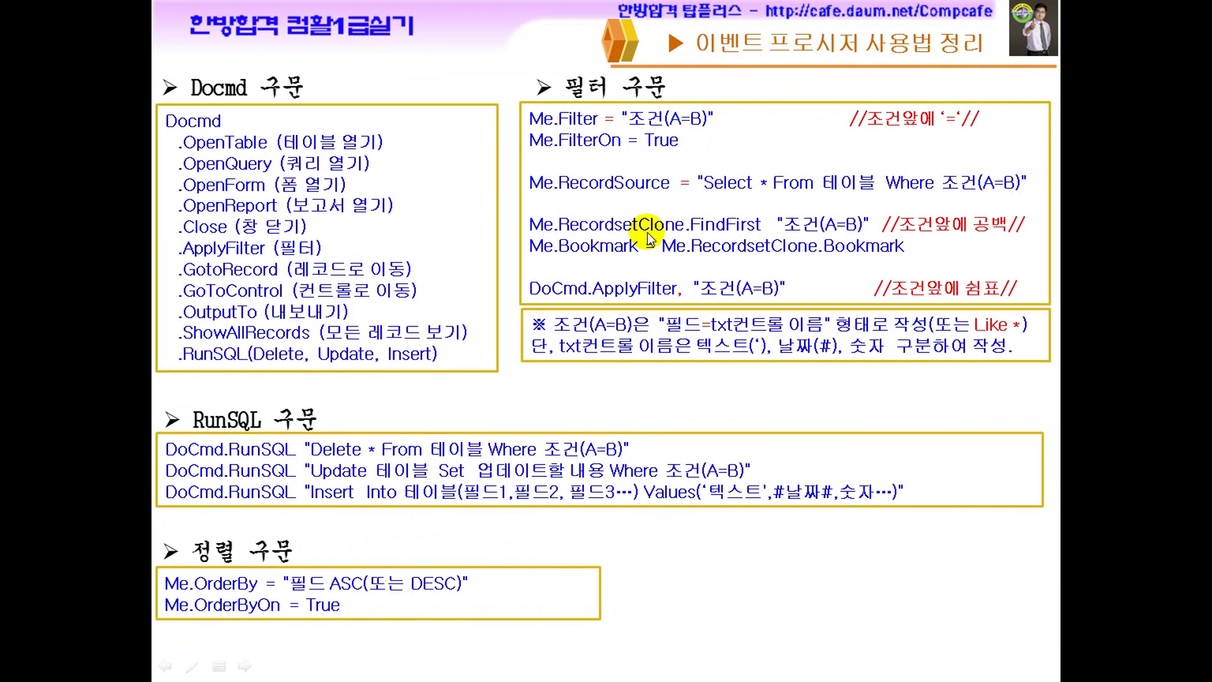
{"action": "key", "text": "ctrl+p"}
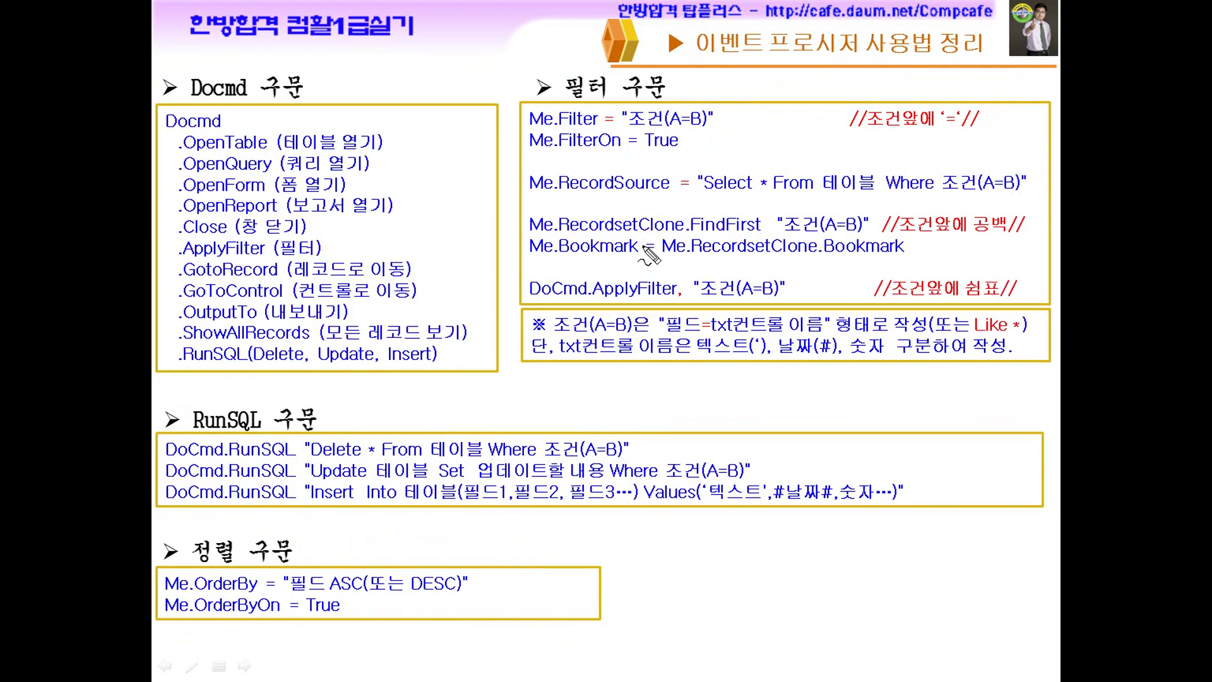
{"action": "mouse_move", "coordinate": [419, 144]}
{"action": "left_mouse_down"}
{"action": "mouse_move", "coordinate": [431, 323]}
{"action": "mouse_move", "coordinate": [401, 341]}
{"action": "left_mouse_up"}
{"action": "mouse_move", "coordinate": [285, 172]}
{"action": "left_mouse_down"}
{"action": "mouse_move", "coordinate": [368, 170]}
{"action": "mouse_move", "coordinate": [351, 209]}
{"action": "left_mouse_up"}
{"action": "left_click_drag", "start_coordinate": [270, 235], "coordinate": [319, 259]}
{"action": "left_click_drag", "start_coordinate": [197, 263], "coordinate": [275, 272]}
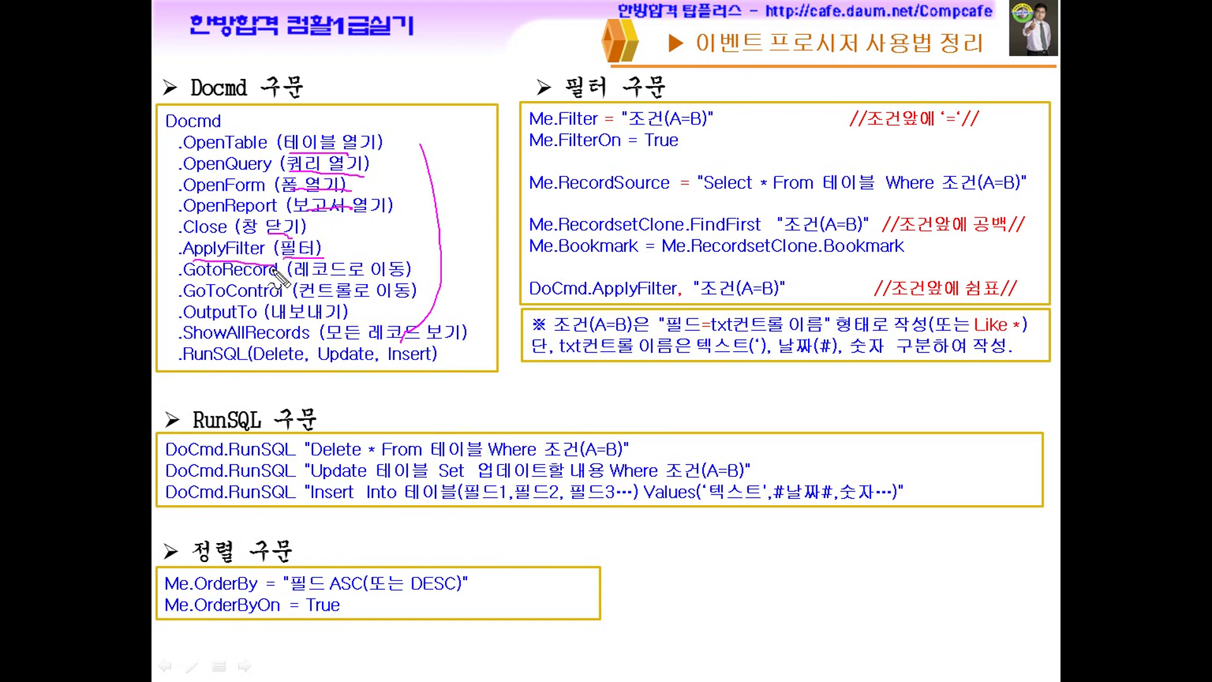
{"action": "left_click_drag", "start_coordinate": [525, 106], "coordinate": [511, 348]}
{"action": "left_click_drag", "start_coordinate": [219, 251], "coordinate": [277, 250]}
{"action": "left_click_drag", "start_coordinate": [529, 298], "coordinate": [571, 303]}
{"action": "left_click_drag", "start_coordinate": [557, 128], "coordinate": [611, 127]}
{"action": "left_click_drag", "start_coordinate": [576, 192], "coordinate": [671, 194]}
{"action": "left_click_drag", "start_coordinate": [563, 235], "coordinate": [669, 235]}
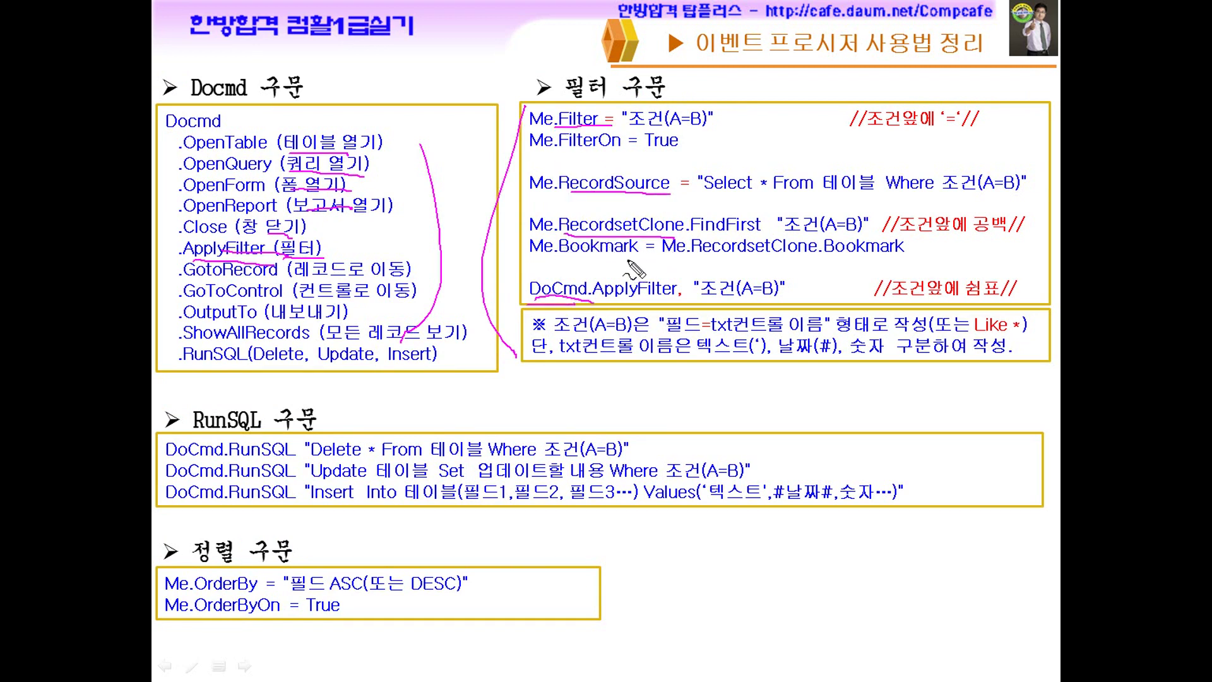
{"action": "mouse_move", "coordinate": [669, 155]}
{"action": "left_mouse_down"}
{"action": "mouse_move", "coordinate": [667, 89]}
{"action": "mouse_move", "coordinate": [672, 163]}
{"action": "left_mouse_up"}
{"action": "mouse_move", "coordinate": [556, 171]}
{"action": "left_mouse_down"}
{"action": "mouse_move", "coordinate": [534, 288]}
{"action": "mouse_move", "coordinate": [546, 298]}
{"action": "left_mouse_up"}
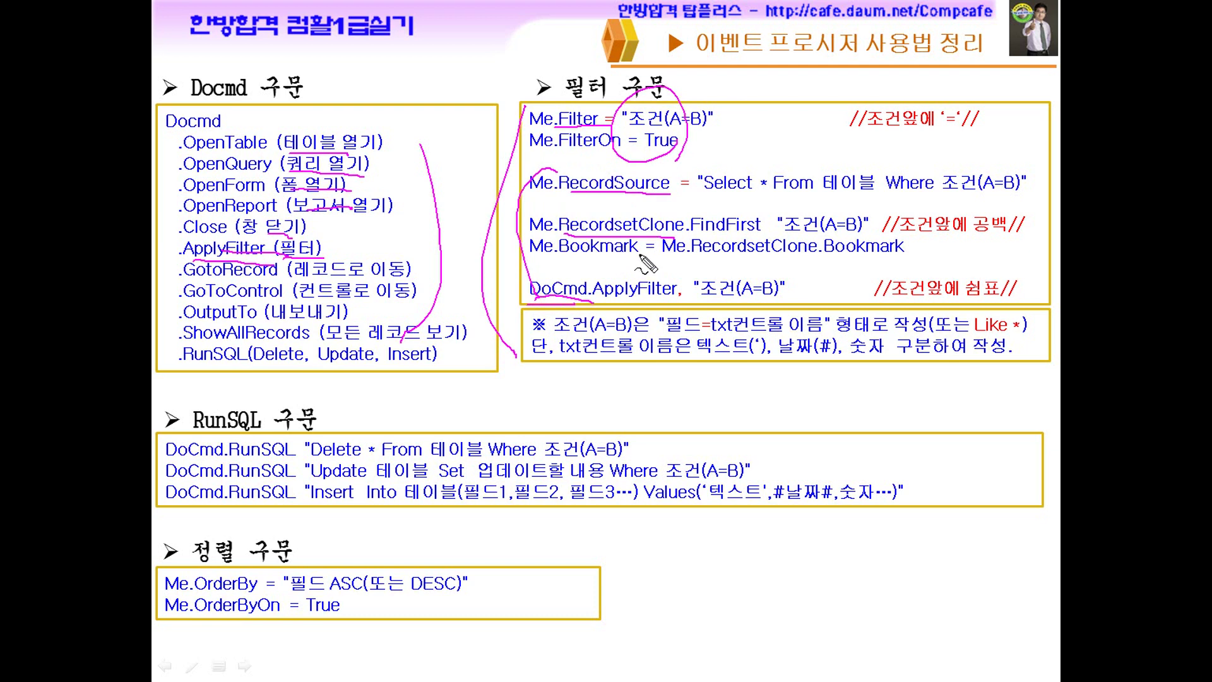
{"action": "key", "text": "e"}
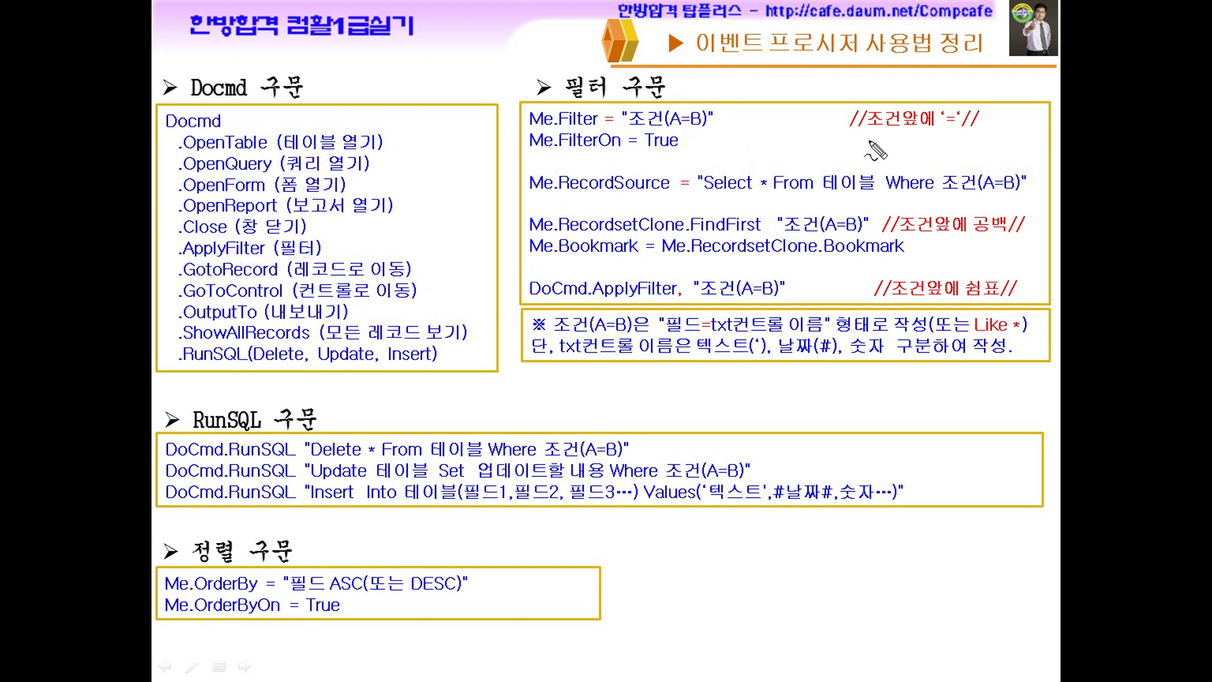
{"action": "left_click_drag", "start_coordinate": [604, 124], "coordinate": [618, 129]}
{"action": "mouse_move", "coordinate": [691, 179]}
{"action": "left_mouse_down"}
{"action": "mouse_move", "coordinate": [671, 189]}
{"action": "mouse_move", "coordinate": [691, 201]}
{"action": "left_mouse_up"}
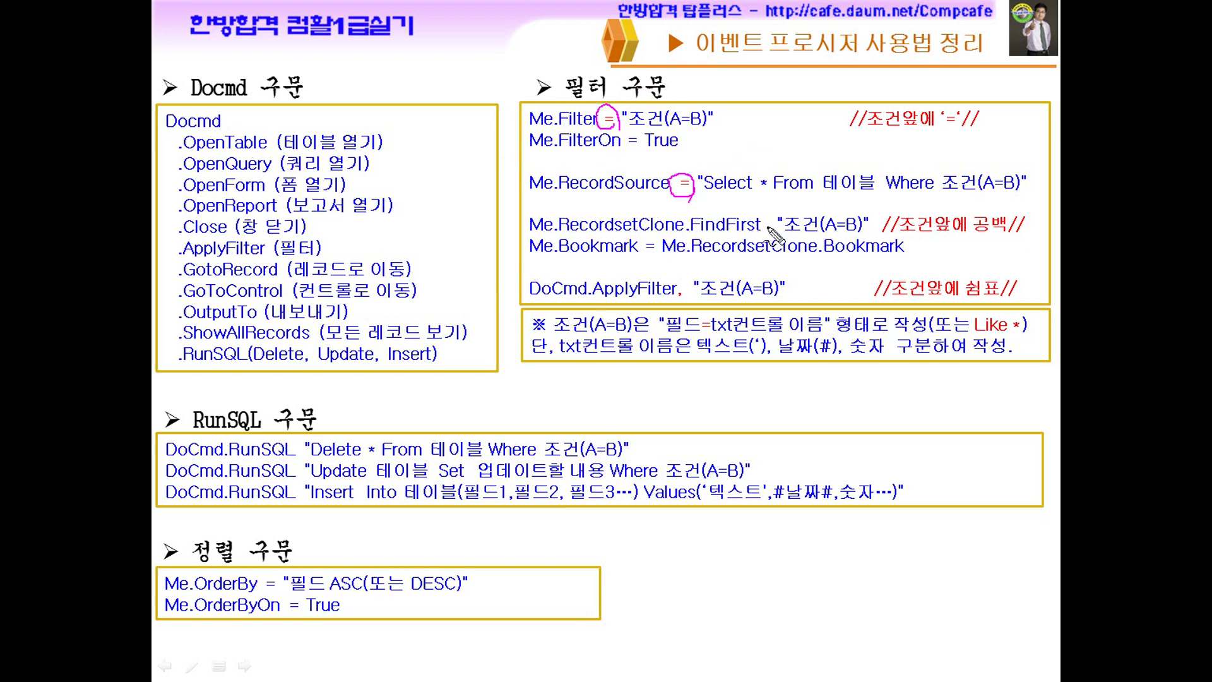
{"action": "left_click_drag", "start_coordinate": [770, 227], "coordinate": [793, 183]}
{"action": "left_click_drag", "start_coordinate": [922, 234], "coordinate": [1023, 238]}
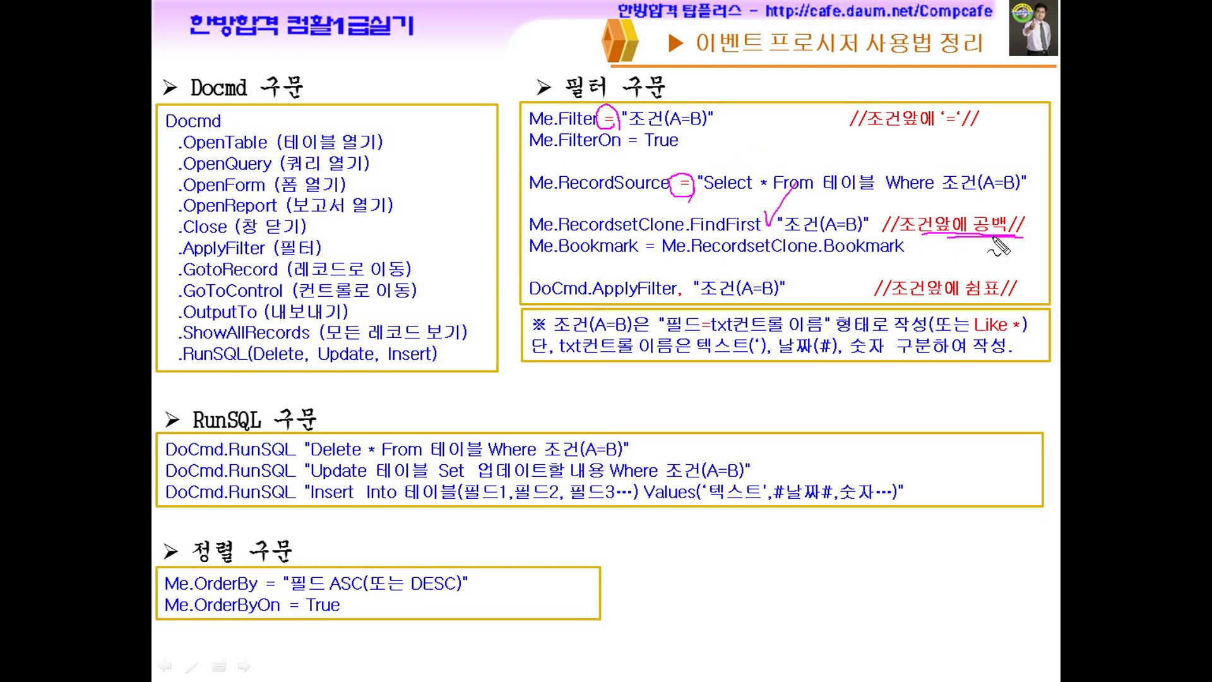
{"action": "mouse_move", "coordinate": [687, 298]}
{"action": "left_mouse_down"}
{"action": "mouse_move", "coordinate": [670, 286]}
{"action": "mouse_move", "coordinate": [685, 308]}
{"action": "left_mouse_up"}
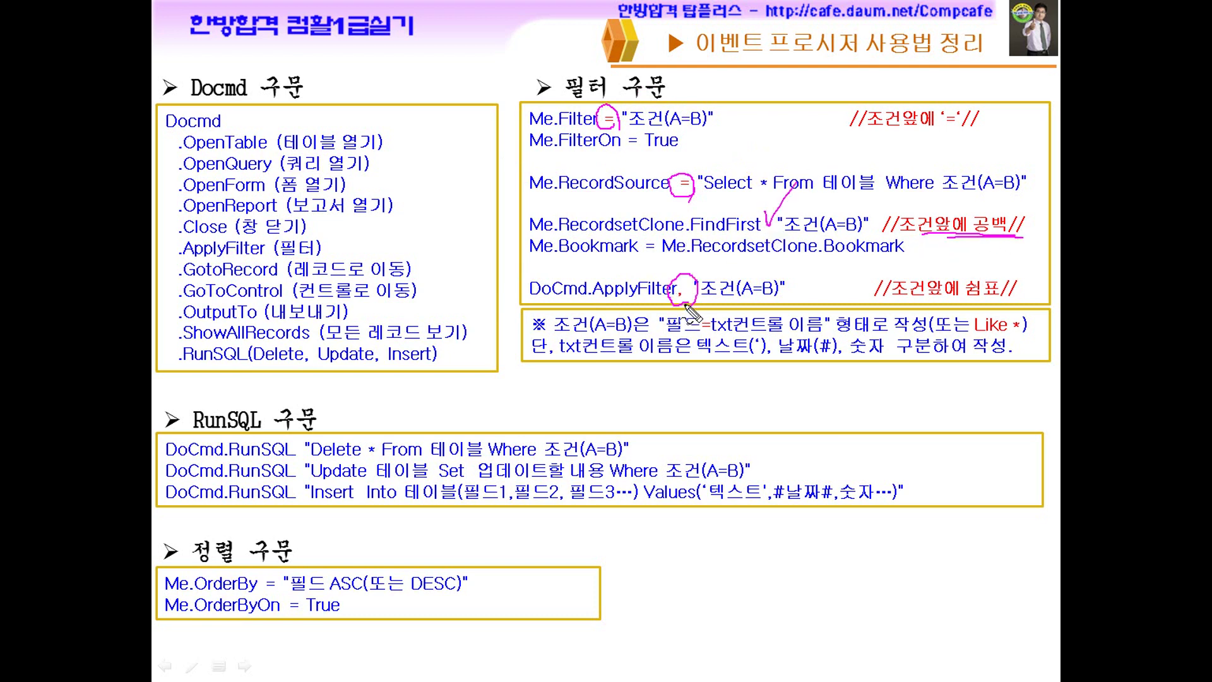
{"action": "key", "text": "e"}
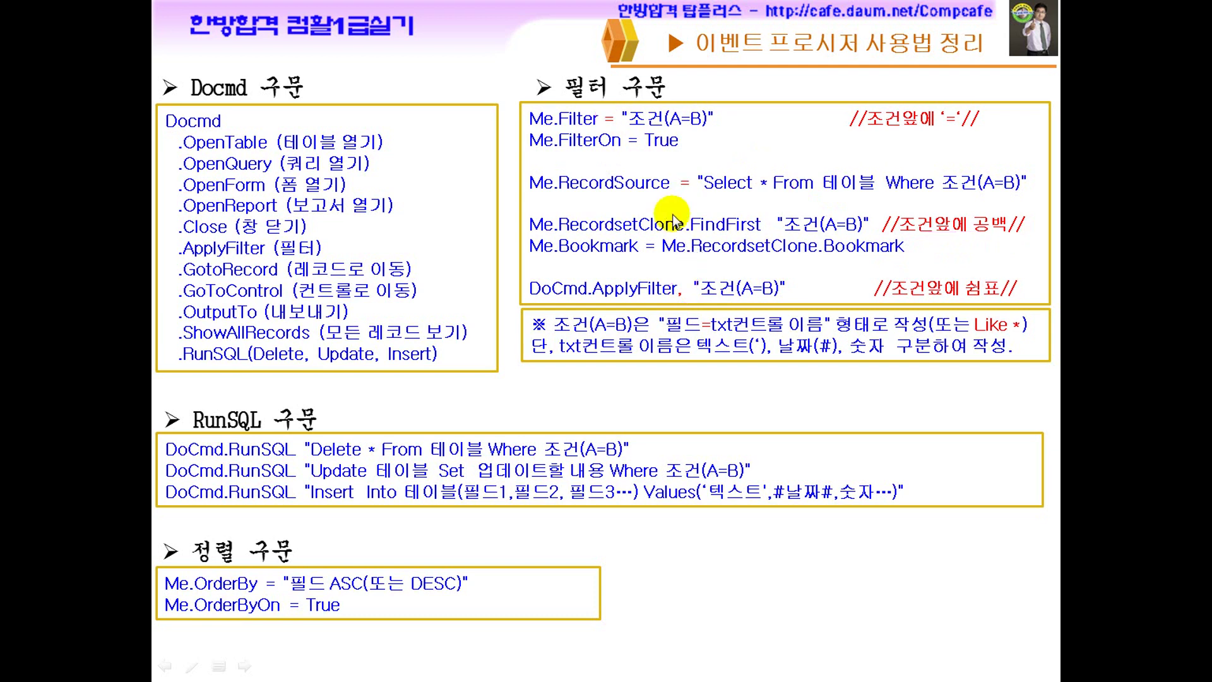
{"action": "left_click_drag", "start_coordinate": [561, 330], "coordinate": [639, 333]}
{"action": "left_click_drag", "start_coordinate": [786, 233], "coordinate": [856, 233]}
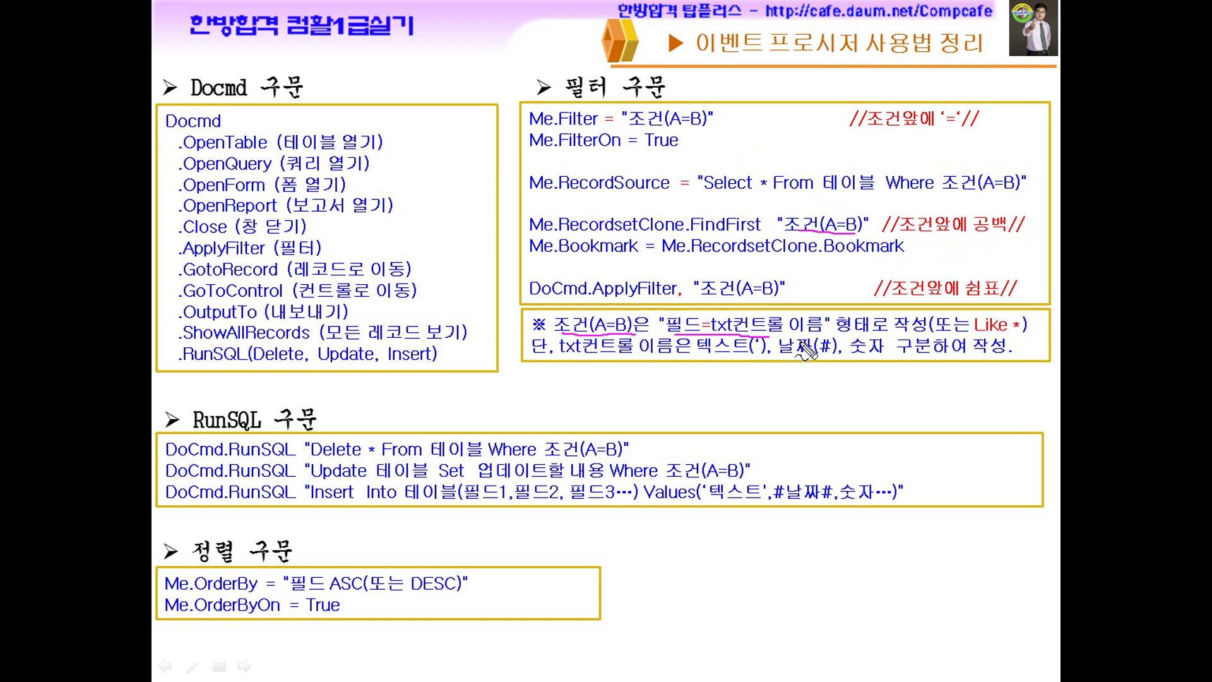
{"action": "left_click_drag", "start_coordinate": [716, 331], "coordinate": [709, 315]}
{"action": "mouse_move", "coordinate": [974, 346]}
{"action": "left_mouse_down"}
{"action": "mouse_move", "coordinate": [1019, 355]}
{"action": "mouse_move", "coordinate": [1019, 344]}
{"action": "left_mouse_up"}
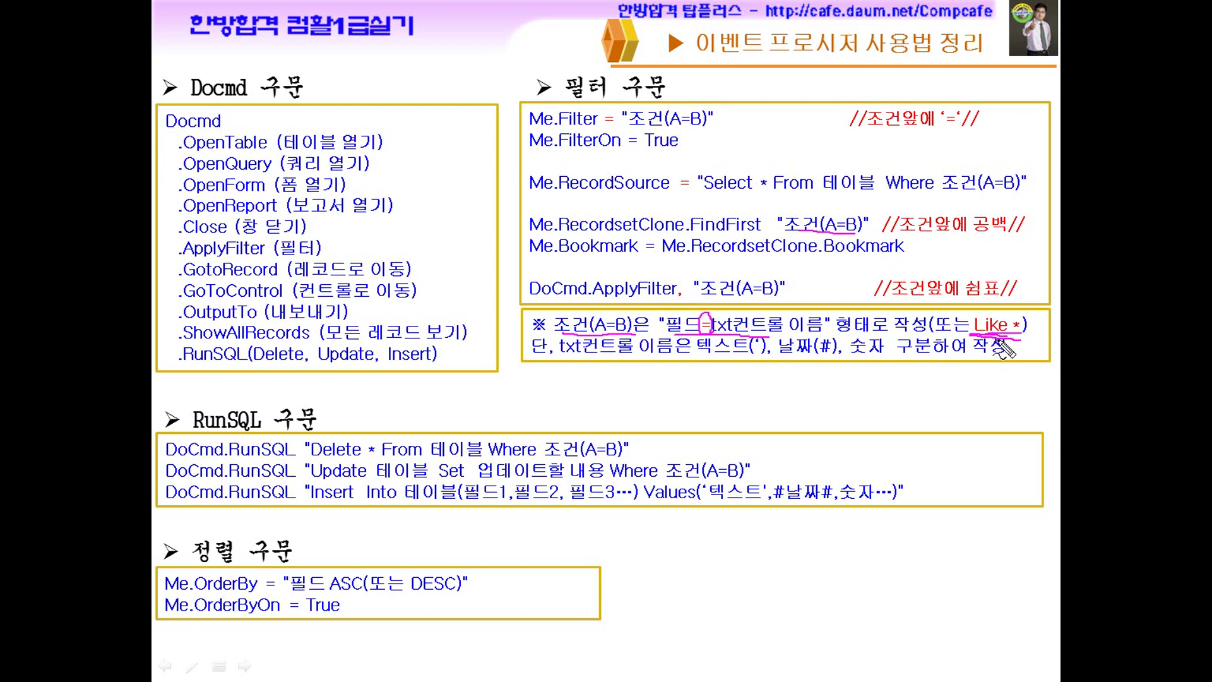
{"action": "left_click_drag", "start_coordinate": [570, 361], "coordinate": [625, 368]}
{"action": "left_click_drag", "start_coordinate": [689, 345], "coordinate": [693, 357]}
{"action": "left_click_drag", "start_coordinate": [562, 358], "coordinate": [629, 359]}
{"action": "mouse_move", "coordinate": [748, 336]}
{"action": "left_mouse_down"}
{"action": "mouse_move", "coordinate": [723, 356]}
{"action": "mouse_move", "coordinate": [766, 344]}
{"action": "mouse_move", "coordinate": [836, 362]}
{"action": "mouse_move", "coordinate": [884, 358]}
{"action": "left_mouse_up"}
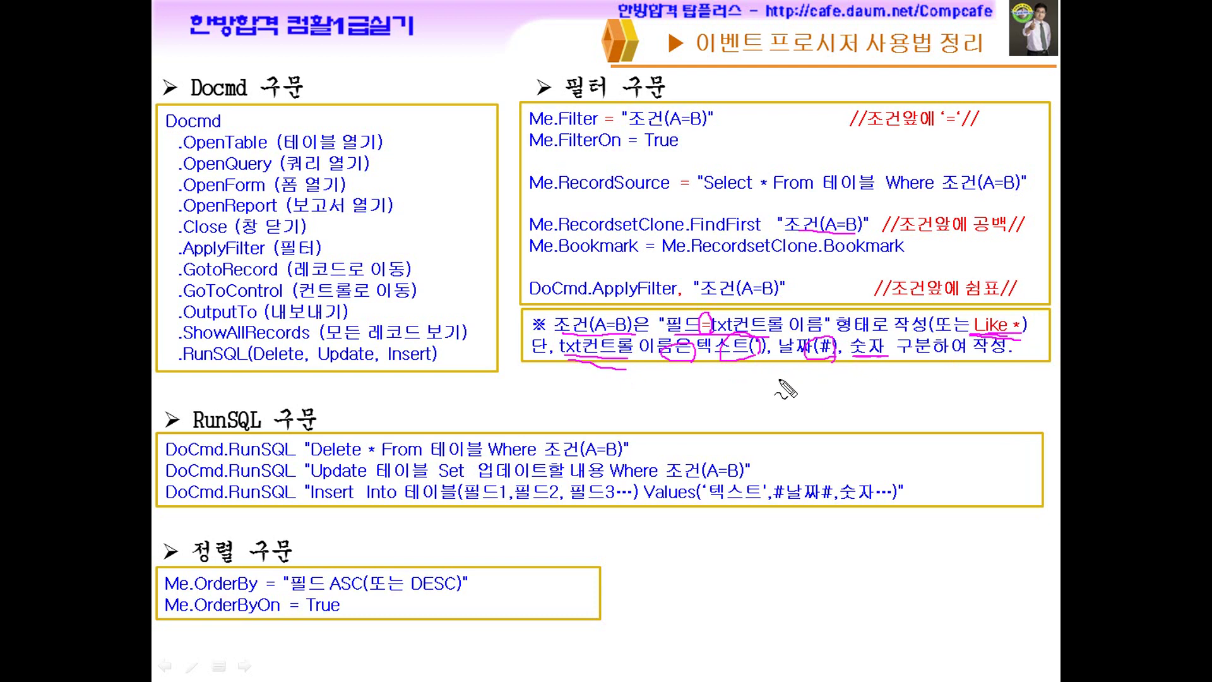
{"action": "key", "text": "Escape"}
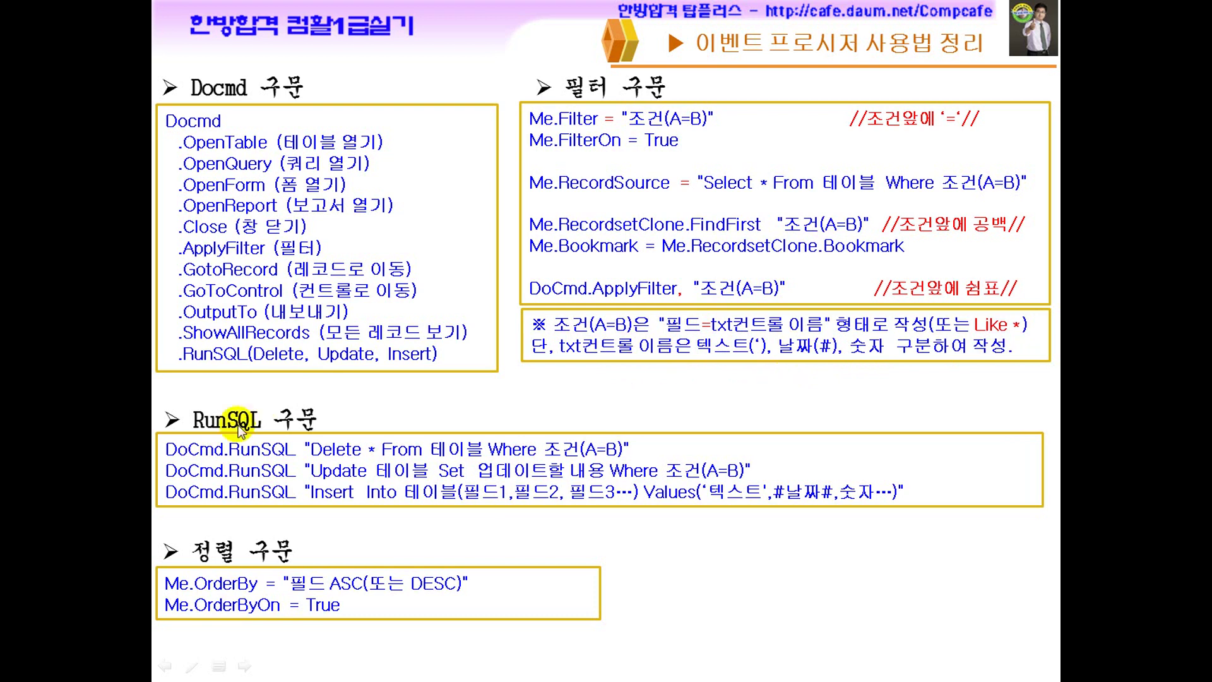
{"action": "key", "text": "ctrl+p"}
{"action": "mouse_move", "coordinate": [202, 430]}
{"action": "left_mouse_down"}
{"action": "mouse_move", "coordinate": [292, 432]}
{"action": "mouse_move", "coordinate": [177, 524]}
{"action": "left_mouse_up"}
{"action": "mouse_move", "coordinate": [888, 446]}
{"action": "left_mouse_down"}
{"action": "mouse_move", "coordinate": [902, 461]}
{"action": "mouse_move", "coordinate": [890, 519]}
{"action": "left_mouse_up"}
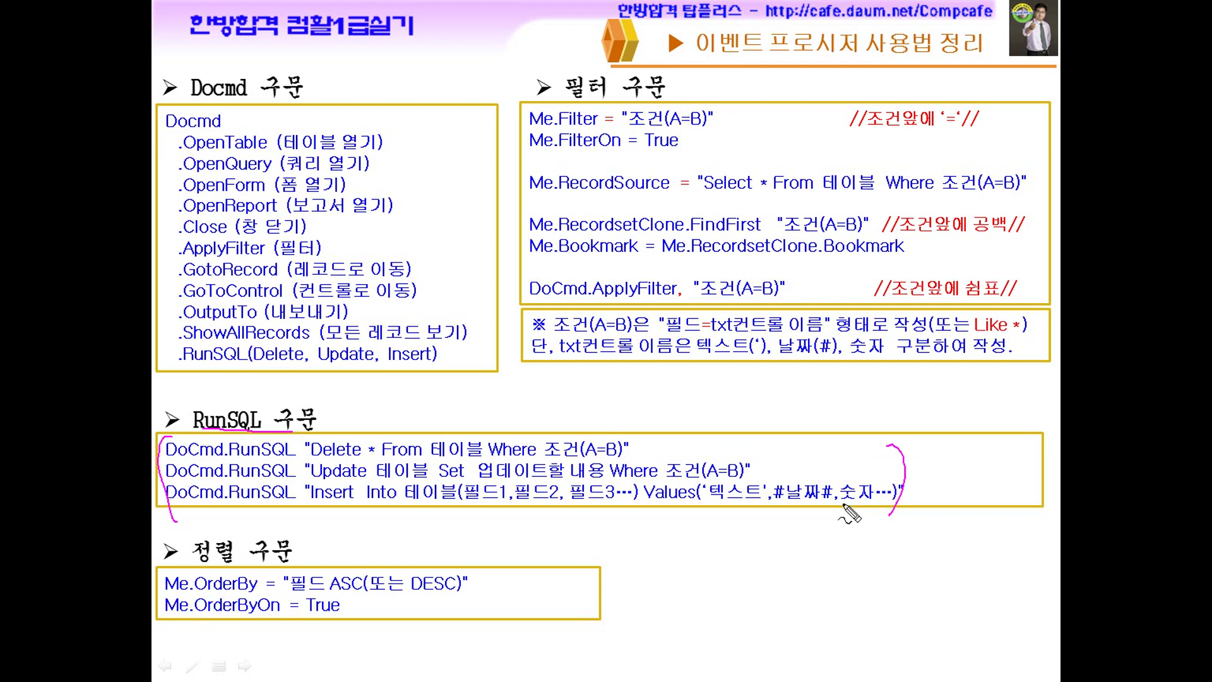
{"action": "left_click_drag", "start_coordinate": [652, 435], "coordinate": [669, 425]}
{"action": "mouse_move", "coordinate": [309, 457]}
{"action": "left_mouse_down"}
{"action": "mouse_move", "coordinate": [348, 459]}
{"action": "mouse_move", "coordinate": [374, 481]}
{"action": "left_mouse_up"}
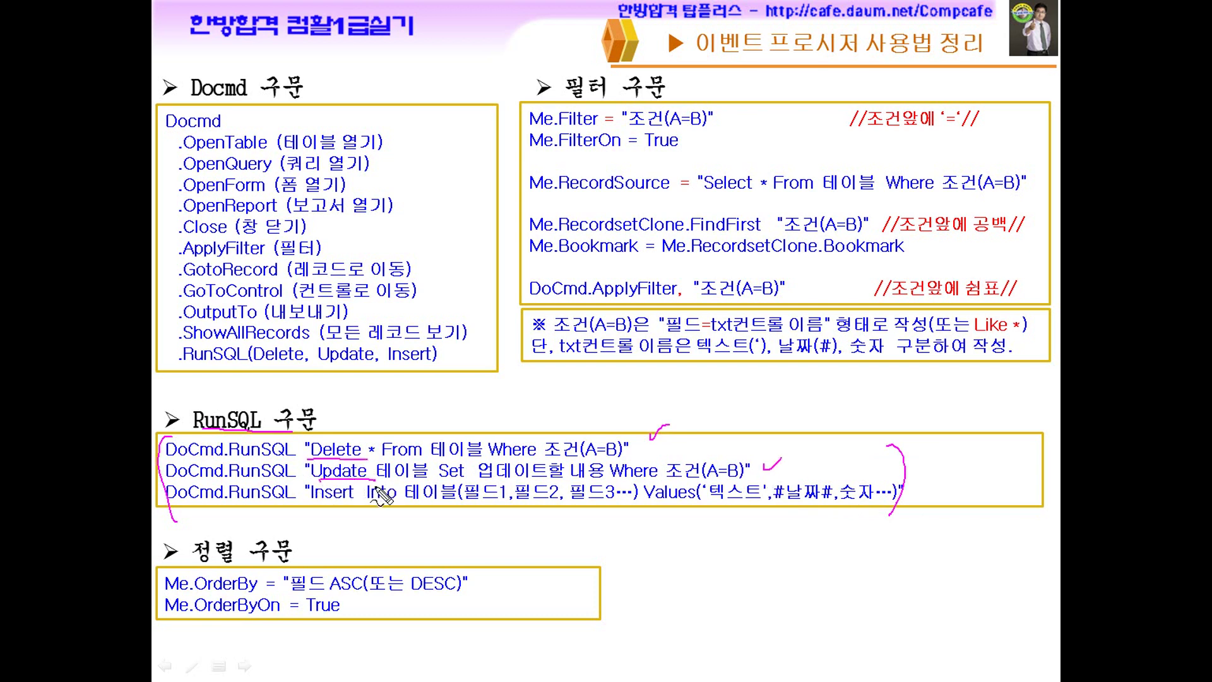
{"action": "left_click_drag", "start_coordinate": [297, 503], "coordinate": [351, 505]}
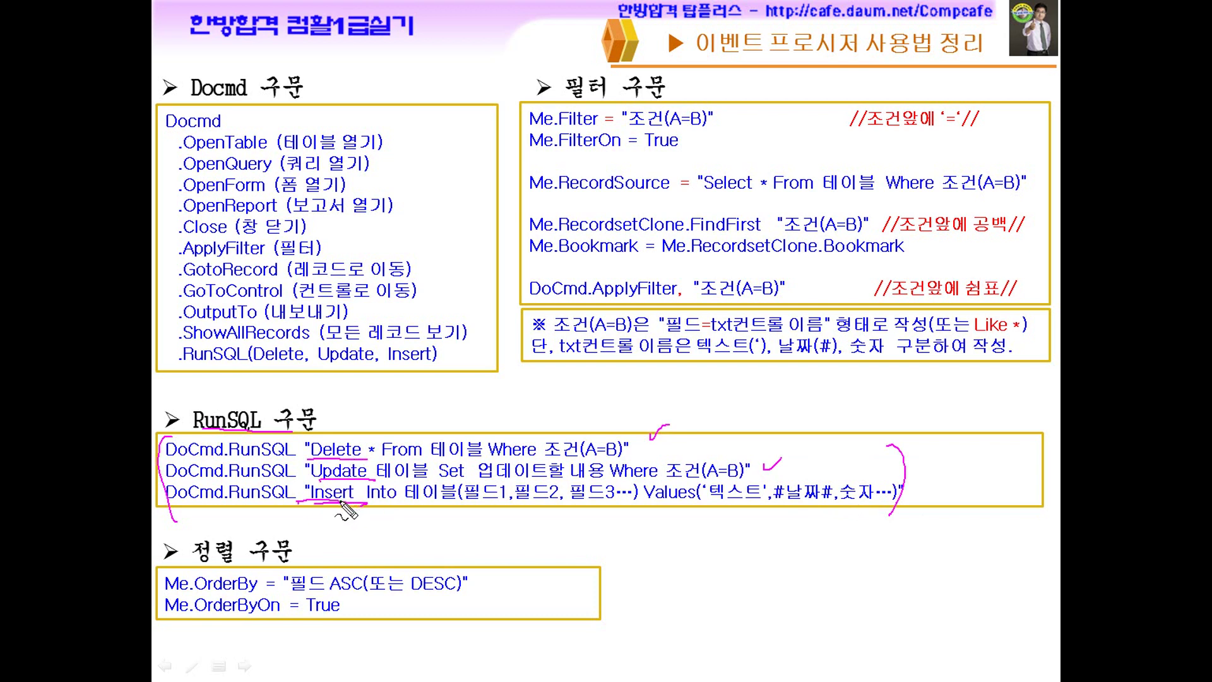
{"action": "left_click_drag", "start_coordinate": [300, 538], "coordinate": [310, 535]}
{"action": "mouse_move", "coordinate": [328, 592]}
{"action": "left_mouse_down"}
{"action": "mouse_move", "coordinate": [373, 591]}
{"action": "mouse_move", "coordinate": [365, 563]}
{"action": "mouse_move", "coordinate": [469, 591]}
{"action": "mouse_move", "coordinate": [453, 560]}
{"action": "left_mouse_up"}
{"action": "mouse_move", "coordinate": [363, 625]}
{"action": "left_mouse_down"}
{"action": "mouse_move", "coordinate": [371, 569]}
{"action": "mouse_move", "coordinate": [353, 617]}
{"action": "left_mouse_up"}
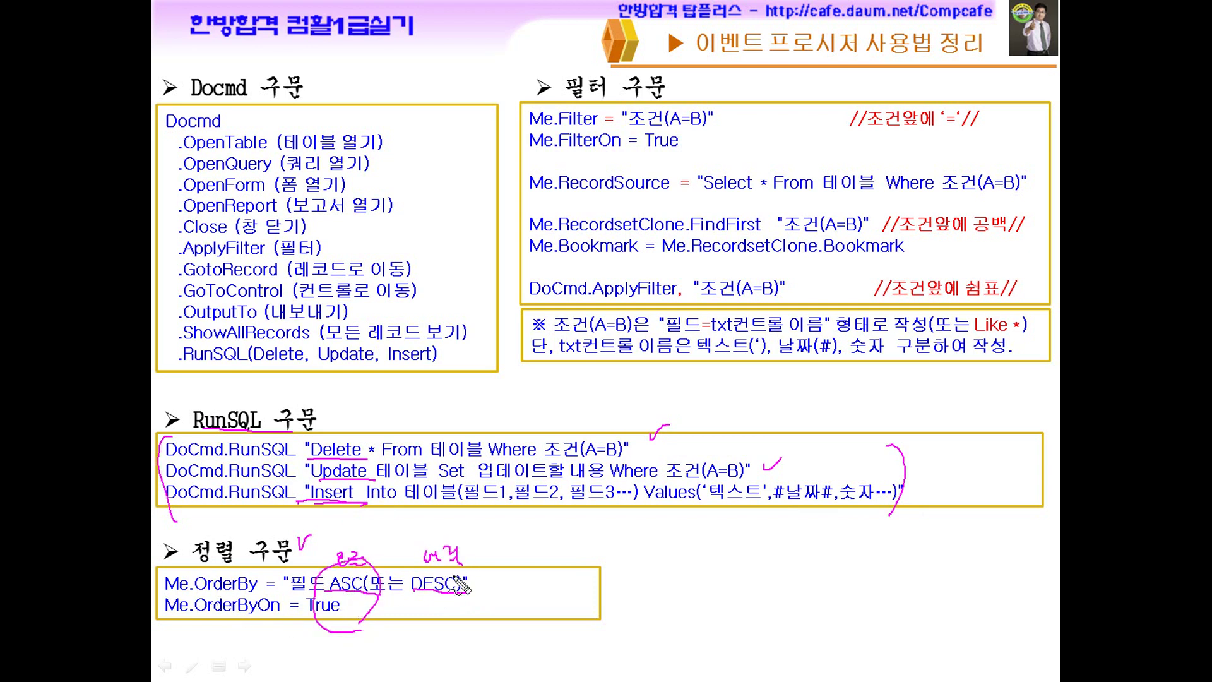
{"action": "key", "text": "e"}
{"action": "key", "text": "ctrl+a"}
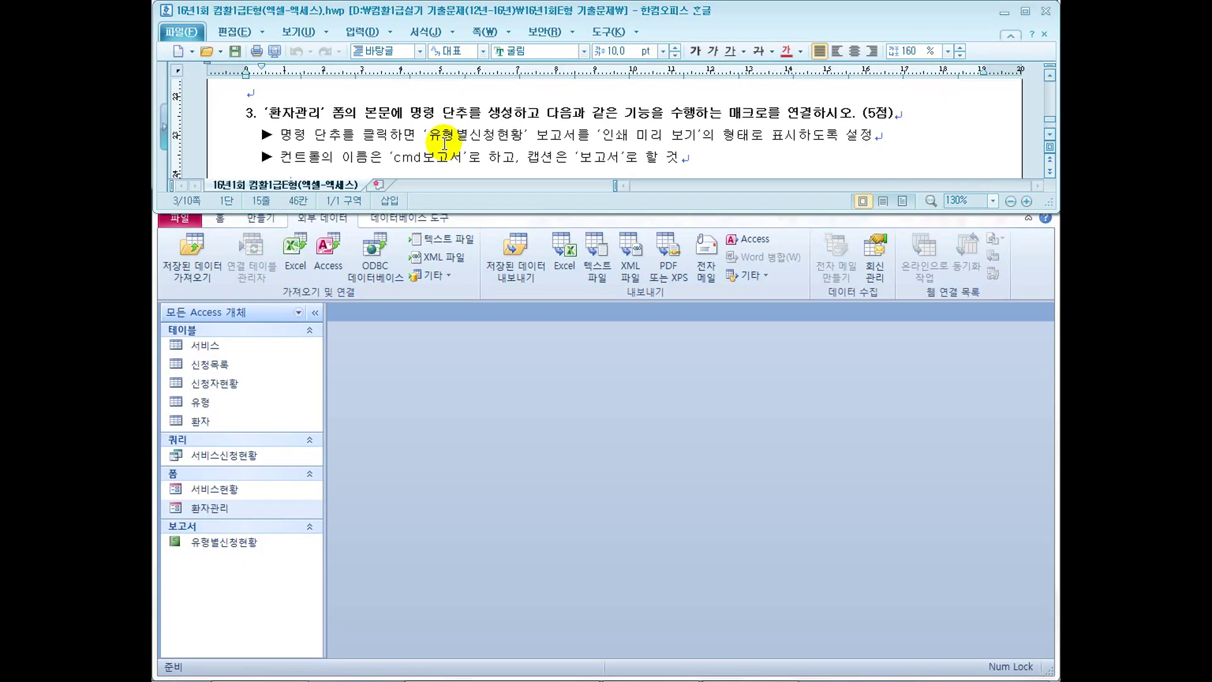
Review task 3 in the exam document, then switch to Access and open the 환자관리 form in Design view
{"action": "left_click_drag", "start_coordinate": [422, 115], "coordinate": [538, 115]}
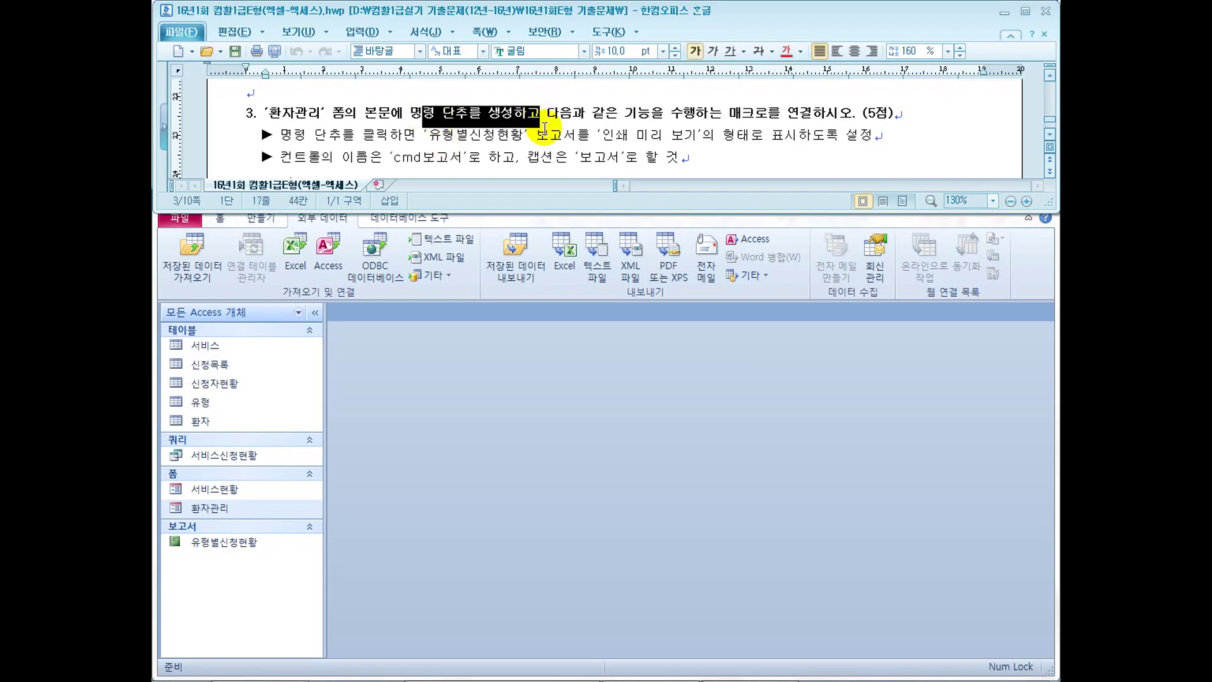
{"action": "left_click_drag", "start_coordinate": [627, 114], "coordinate": [785, 116]}
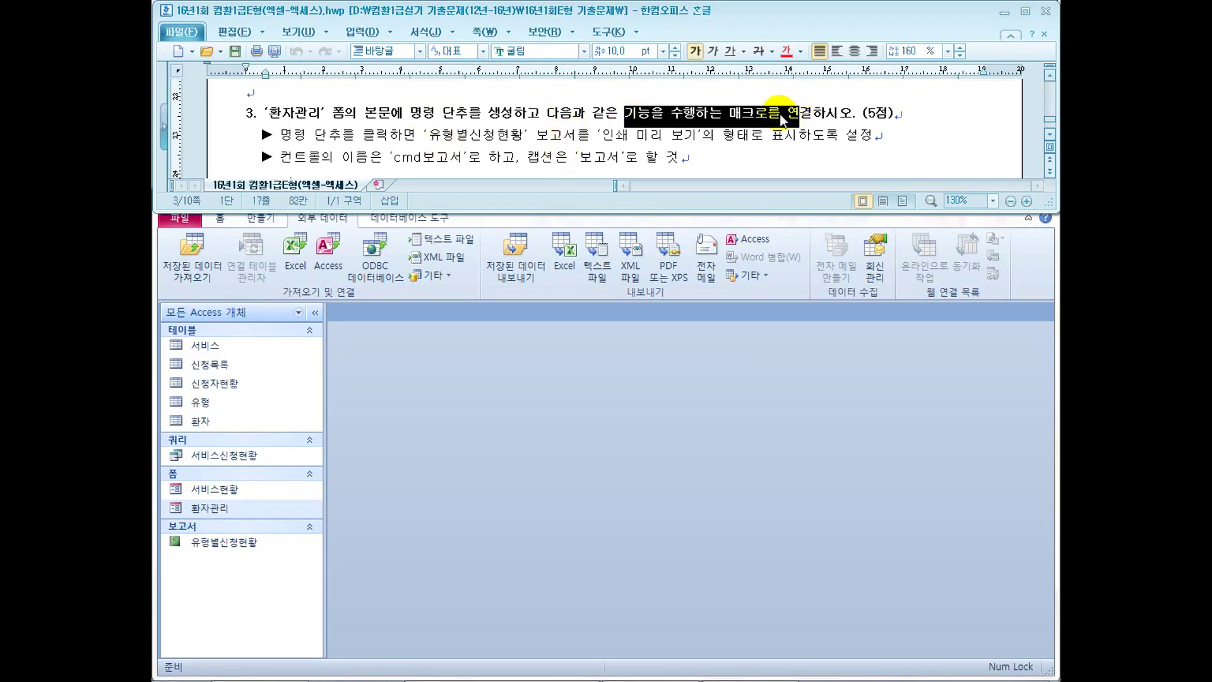
{"action": "left_click", "coordinate": [780, 116]}
{"action": "left_click", "coordinate": [568, 433]}
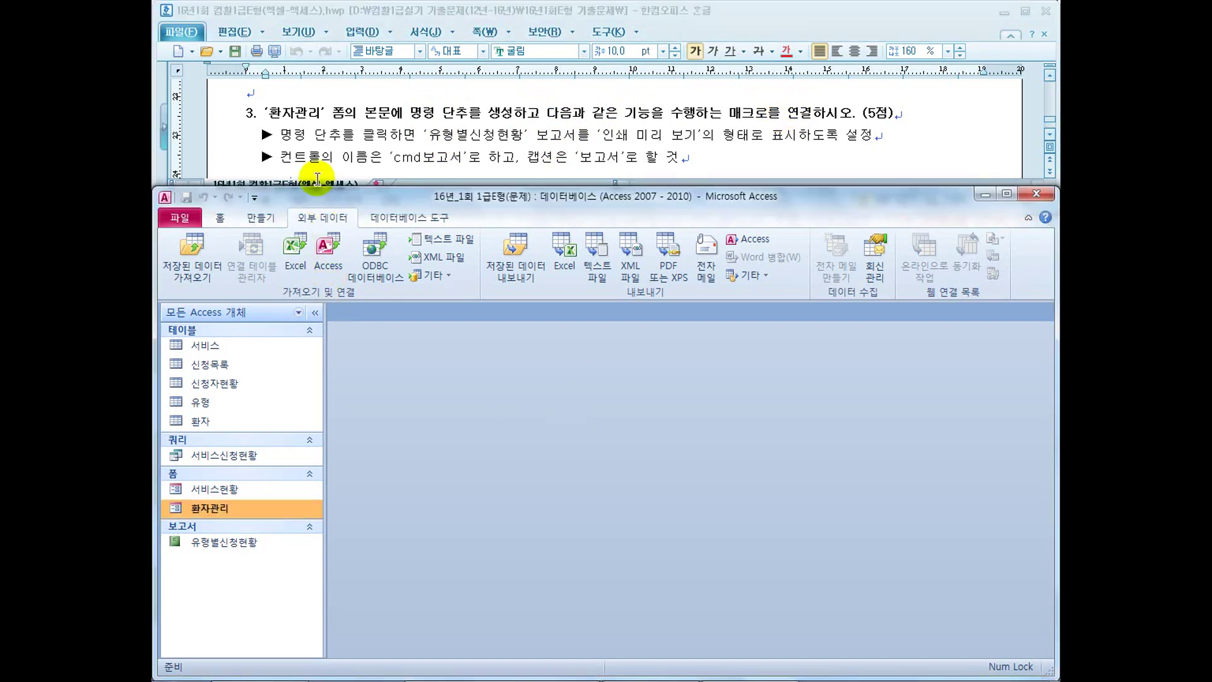
{"action": "right_click", "coordinate": [239, 507]}
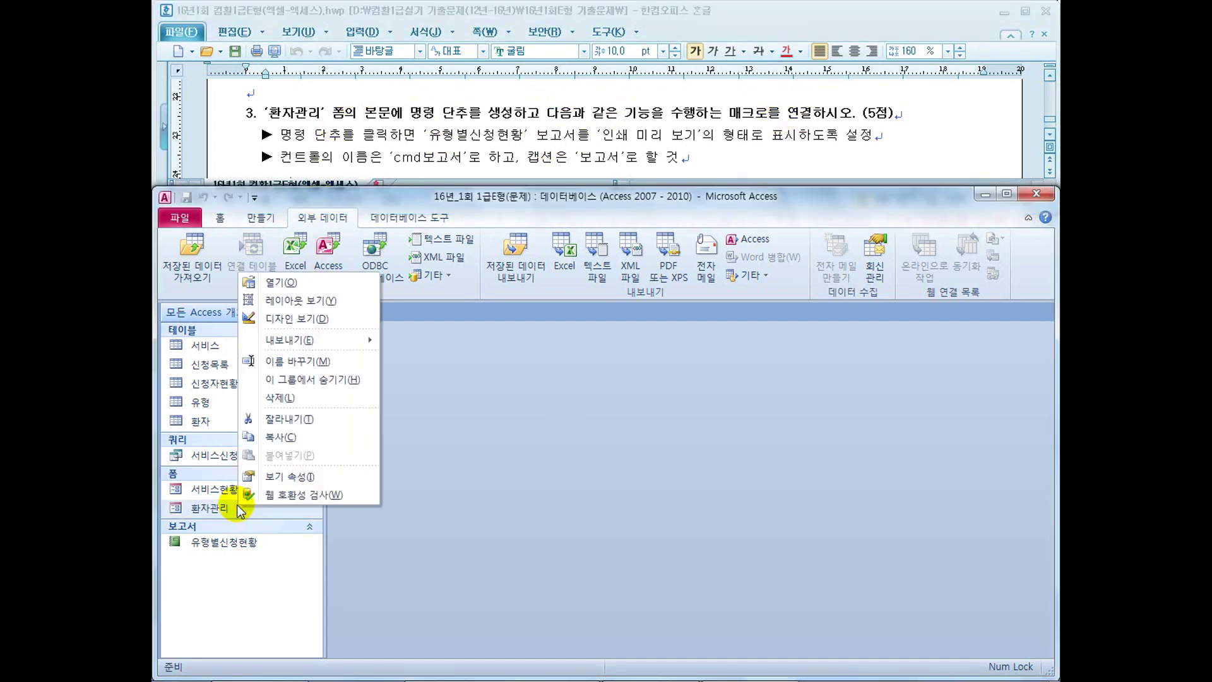
{"action": "left_click", "coordinate": [291, 319]}
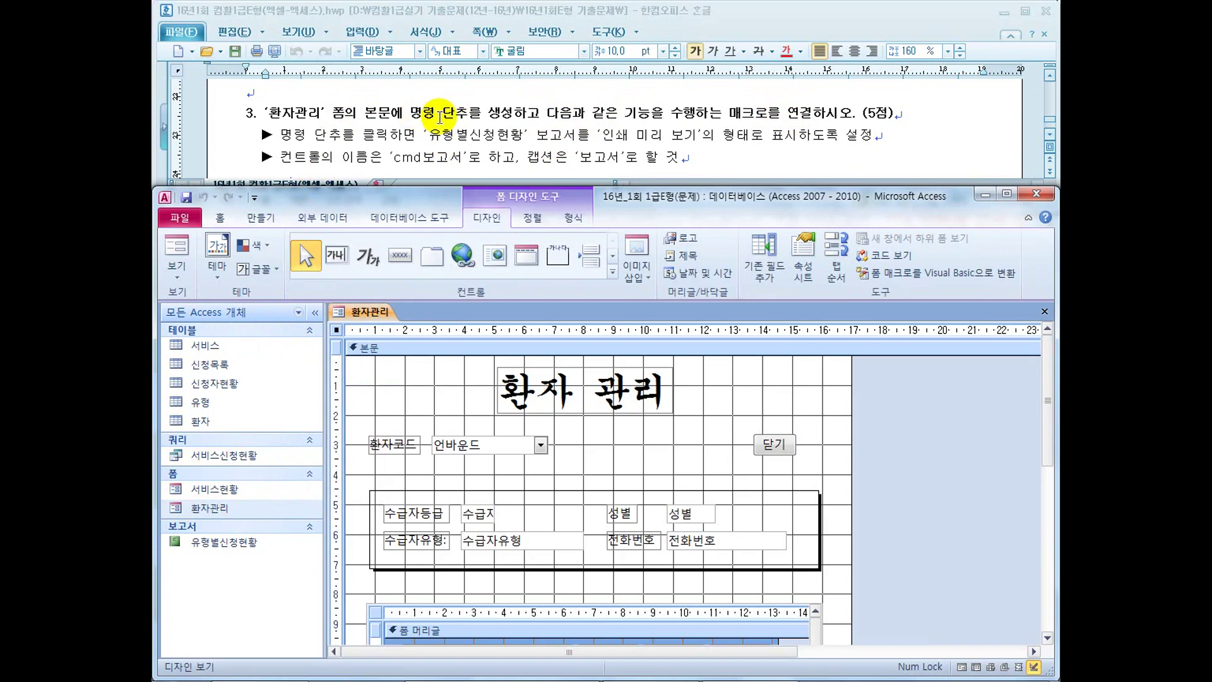
Add a command button just left of the 닫기 button in the form's detail section, following the form picture in the exam document
{"action": "left_click", "coordinate": [400, 255]}
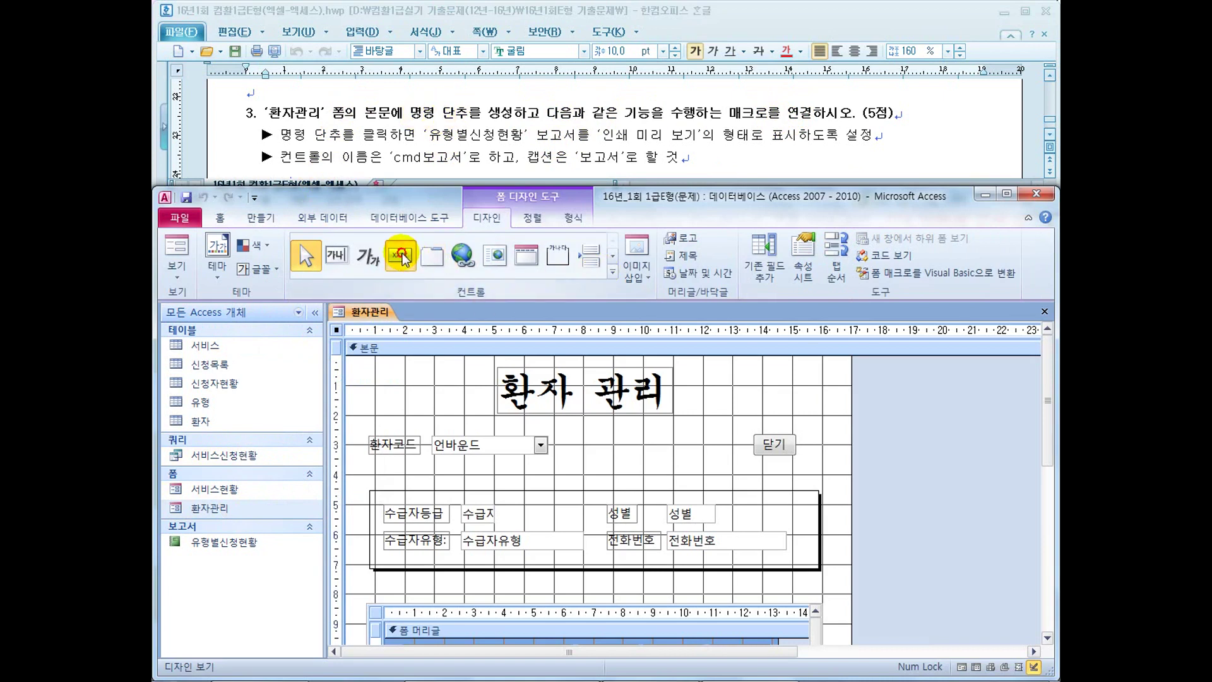
{"action": "left_click", "coordinate": [617, 141]}
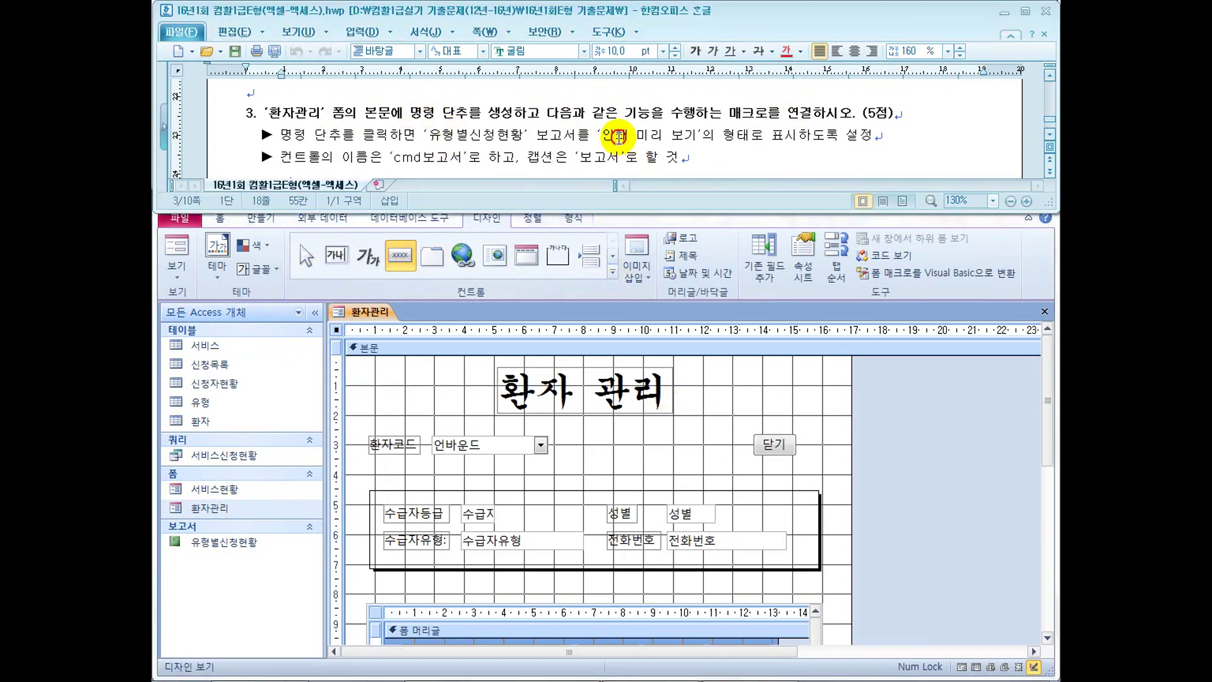
{"action": "scroll", "coordinate": [626, 134], "scroll_direction": "down", "scroll_amount": 10}
{"action": "scroll", "coordinate": [625, 135], "scroll_direction": "down", "scroll_amount": 8}
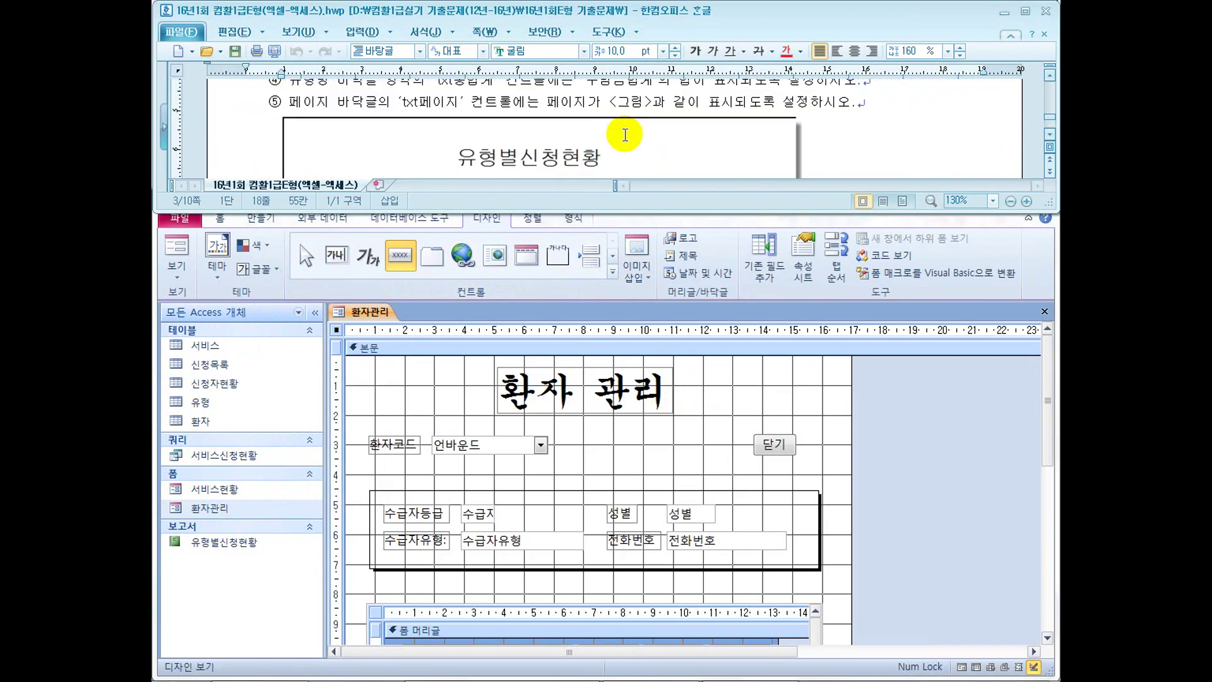
{"action": "scroll", "coordinate": [625, 135], "scroll_direction": "up", "scroll_amount": 7}
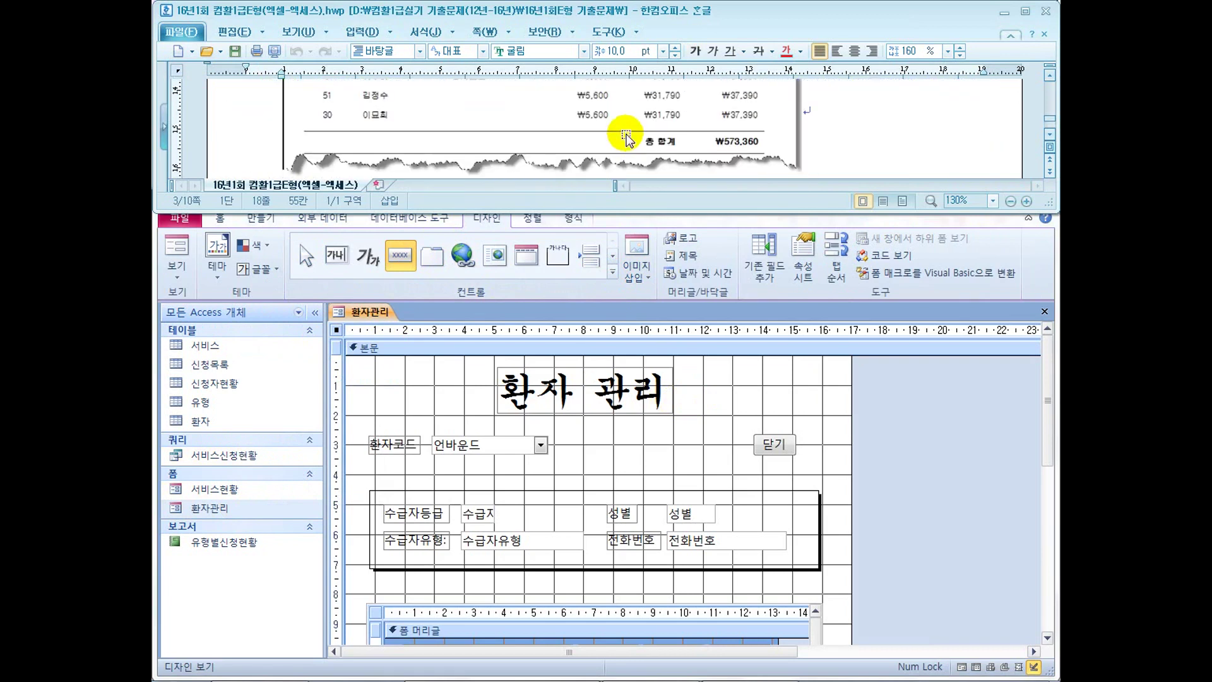
{"action": "scroll", "coordinate": [625, 134], "scroll_direction": "down", "scroll_amount": 7}
{"action": "scroll", "coordinate": [625, 135], "scroll_direction": "up", "scroll_amount": 2}
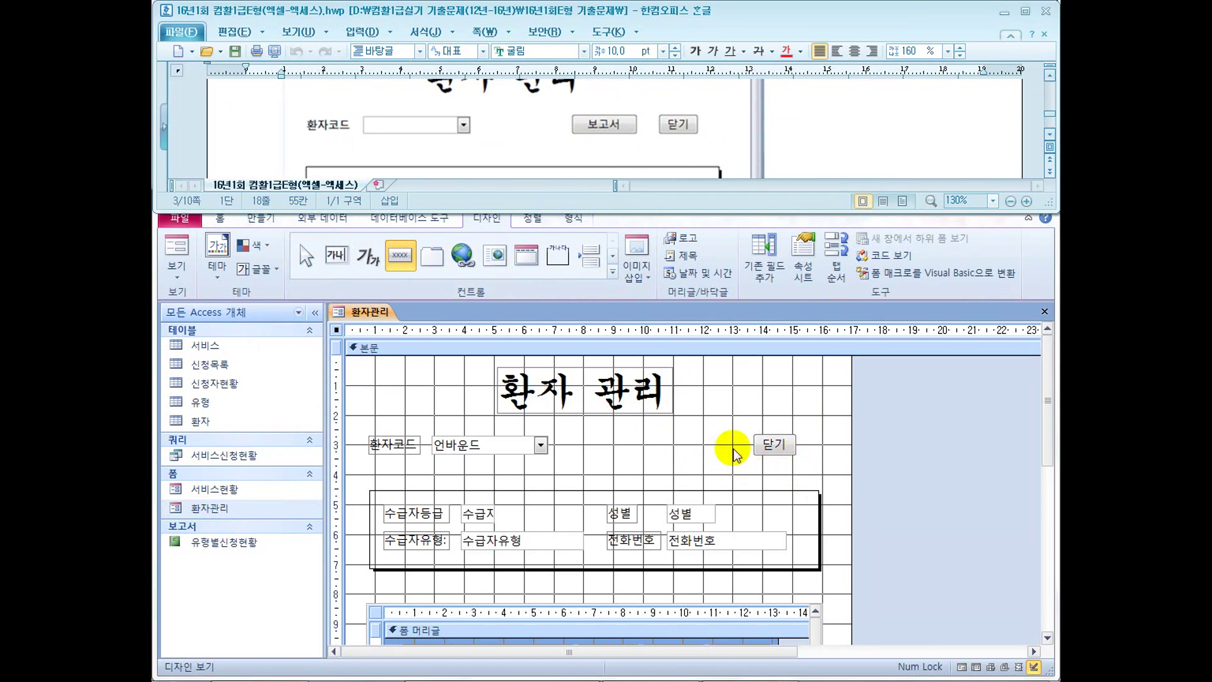
{"action": "left_click", "coordinate": [399, 254]}
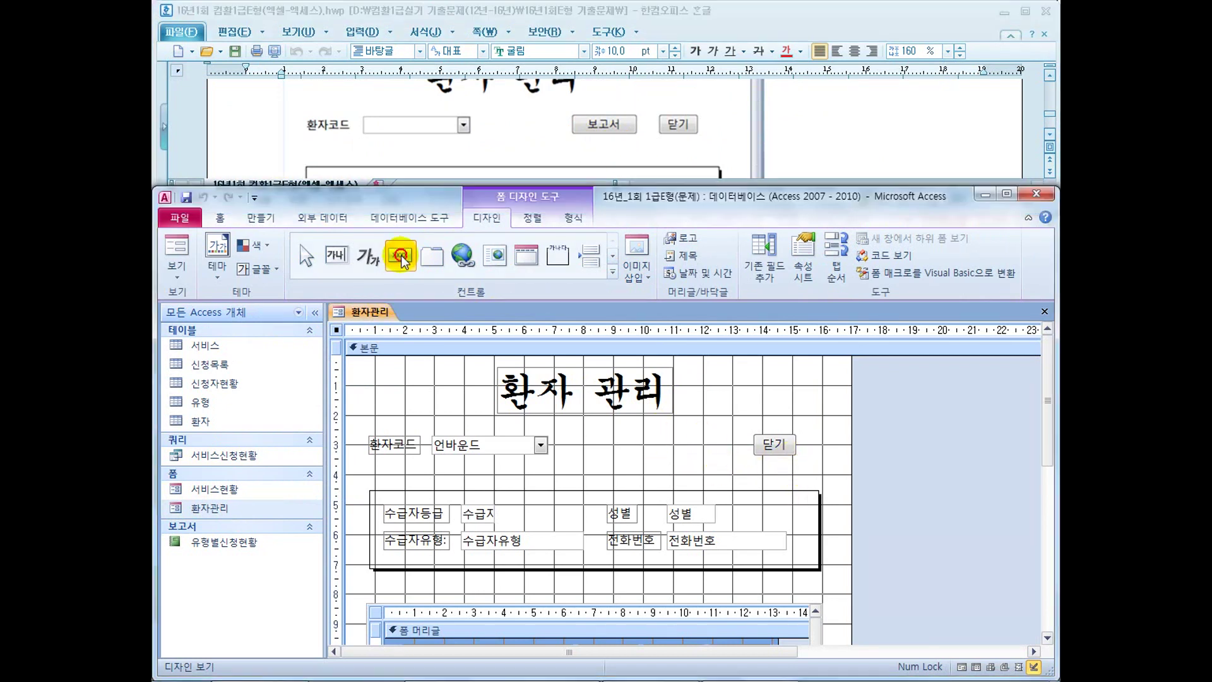
{"action": "left_click_drag", "start_coordinate": [689, 435], "coordinate": [748, 461]}
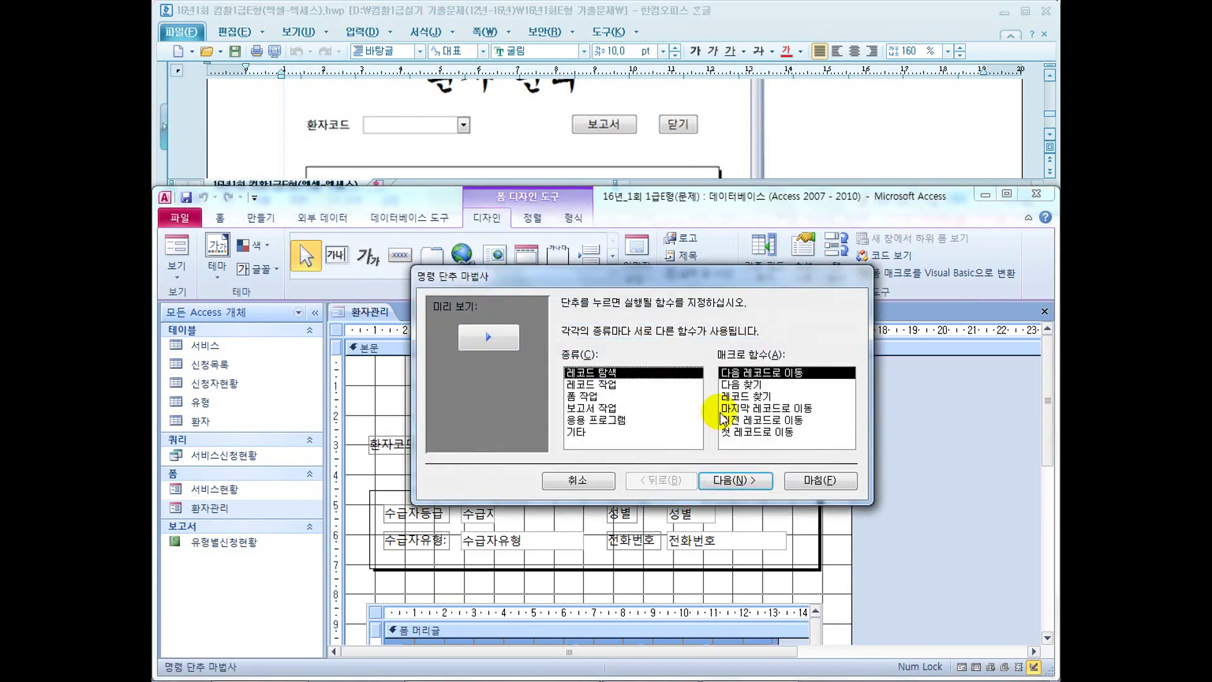
Following task 3, assign the 보고서 작업 function 보고서 미리 보기 to the button for the 유형별신청현황 report
{"action": "left_click", "coordinate": [819, 144]}
{"action": "scroll", "coordinate": [816, 148], "scroll_direction": "down", "scroll_amount": 5}
{"action": "scroll", "coordinate": [815, 148], "scroll_direction": "down", "scroll_amount": 6}
{"action": "scroll", "coordinate": [815, 149], "scroll_direction": "up", "scroll_amount": 2}
{"action": "scroll", "coordinate": [815, 148], "scroll_direction": "down", "scroll_amount": 6}
{"action": "scroll", "coordinate": [815, 148], "scroll_direction": "down", "scroll_amount": 6}
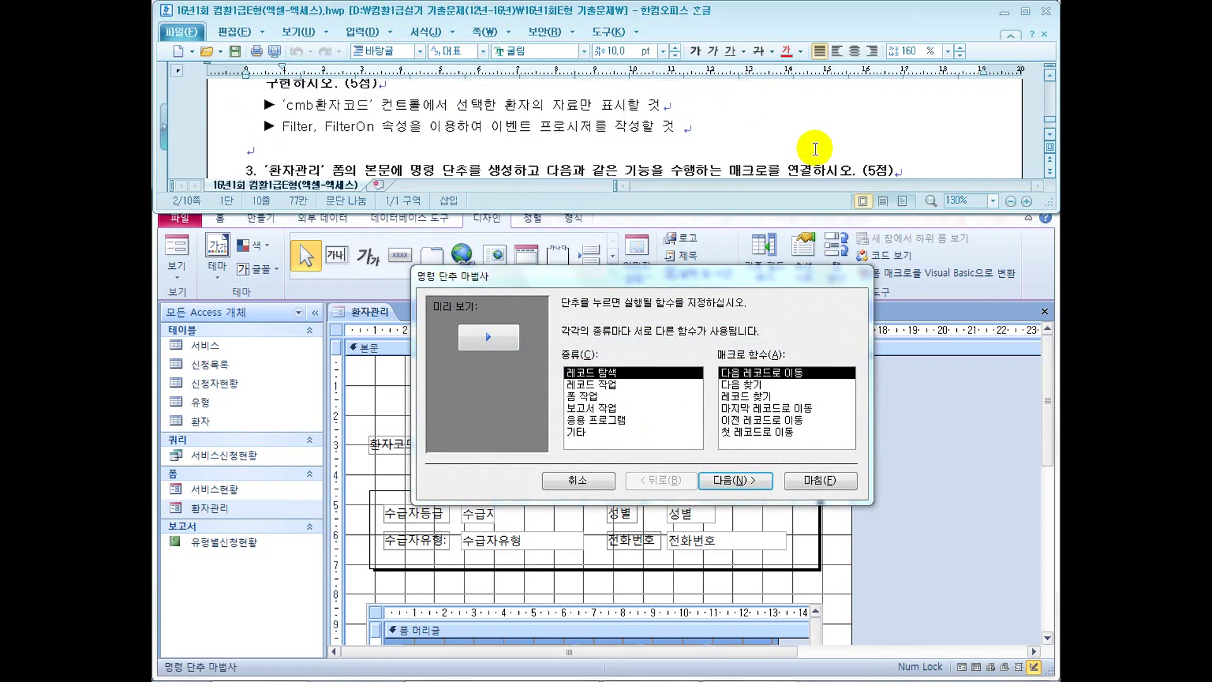
{"action": "scroll", "coordinate": [815, 149], "scroll_direction": "up", "scroll_amount": 1}
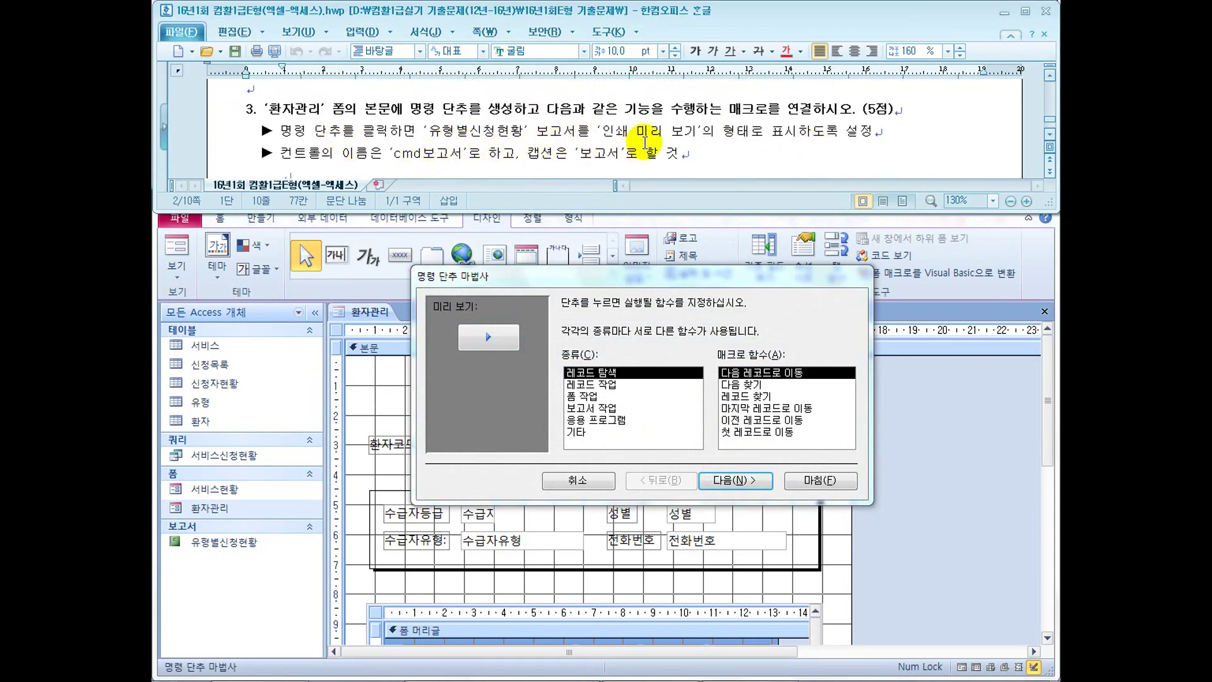
{"action": "left_click", "coordinate": [597, 407]}
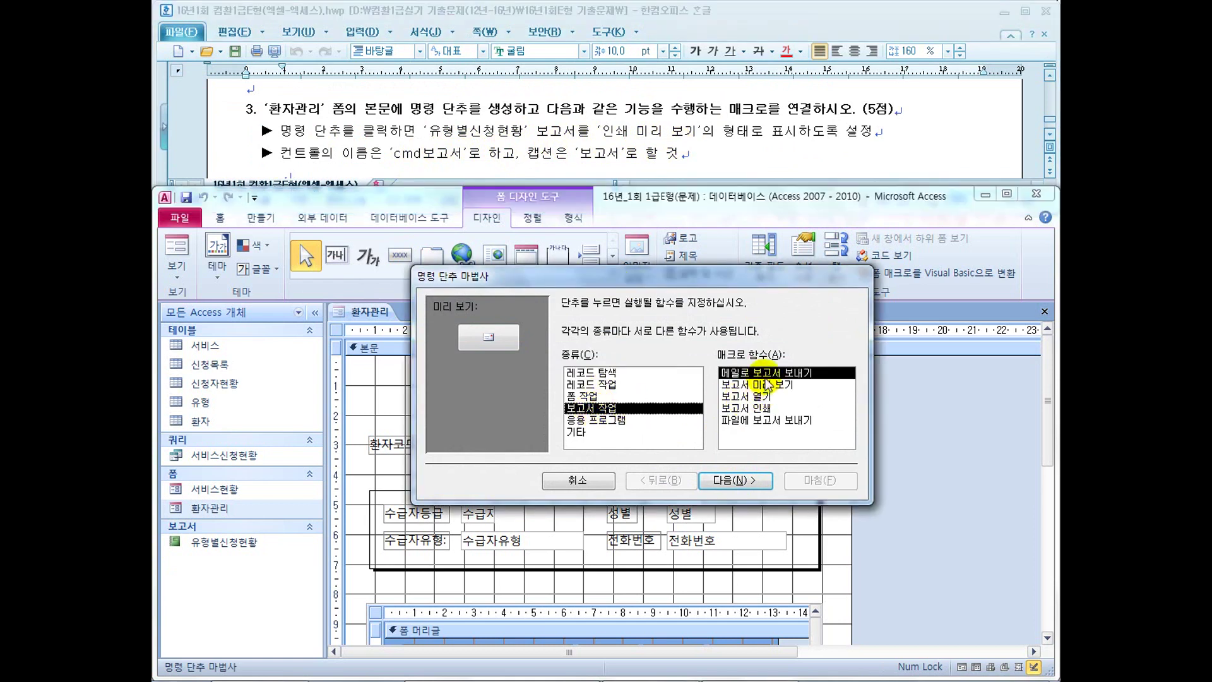
{"action": "left_click", "coordinate": [758, 385]}
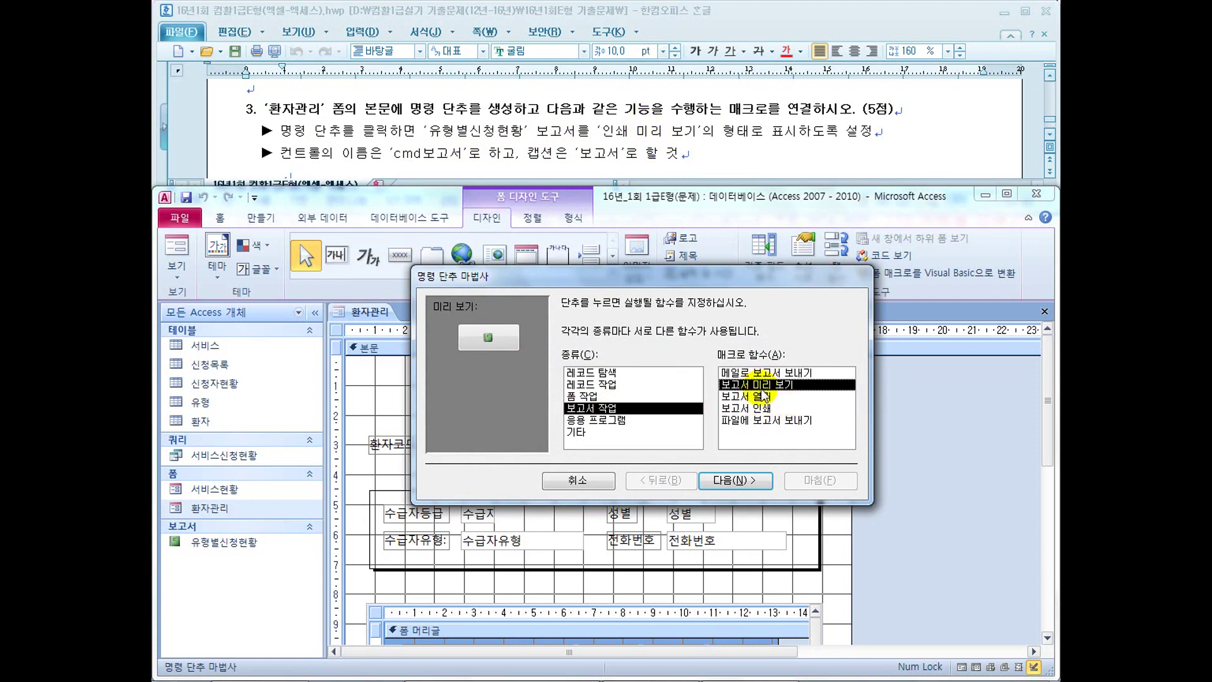
{"action": "left_click", "coordinate": [726, 488]}
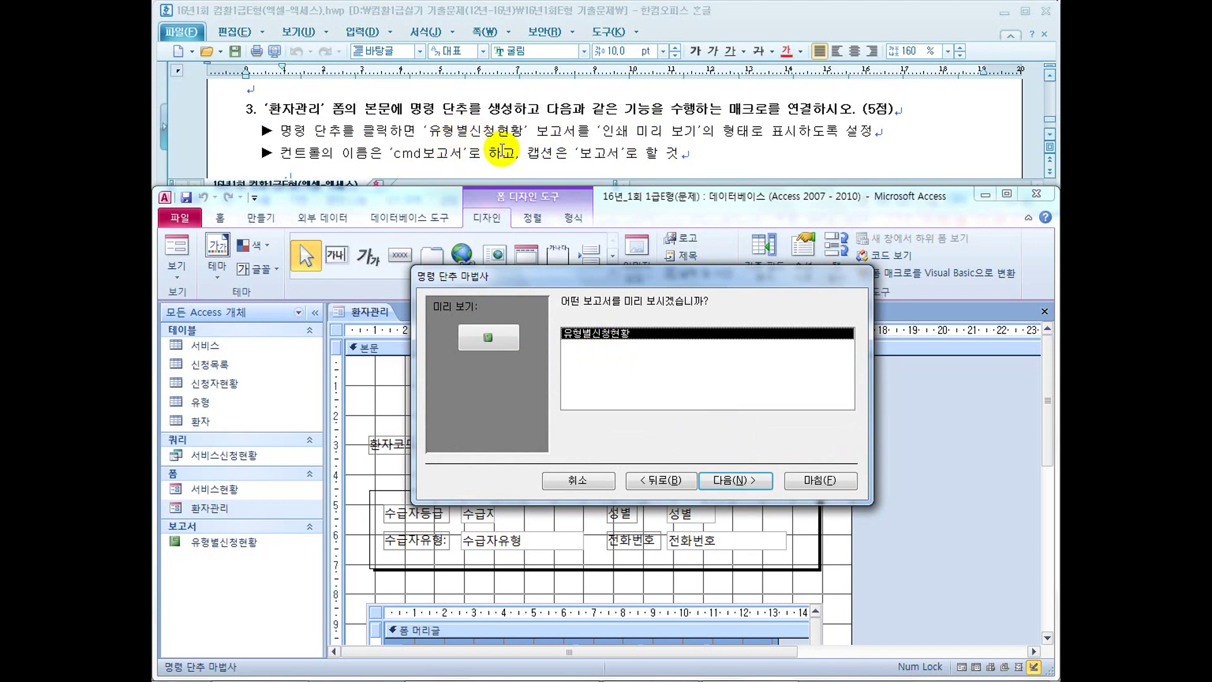
{"action": "left_click", "coordinate": [735, 488]}
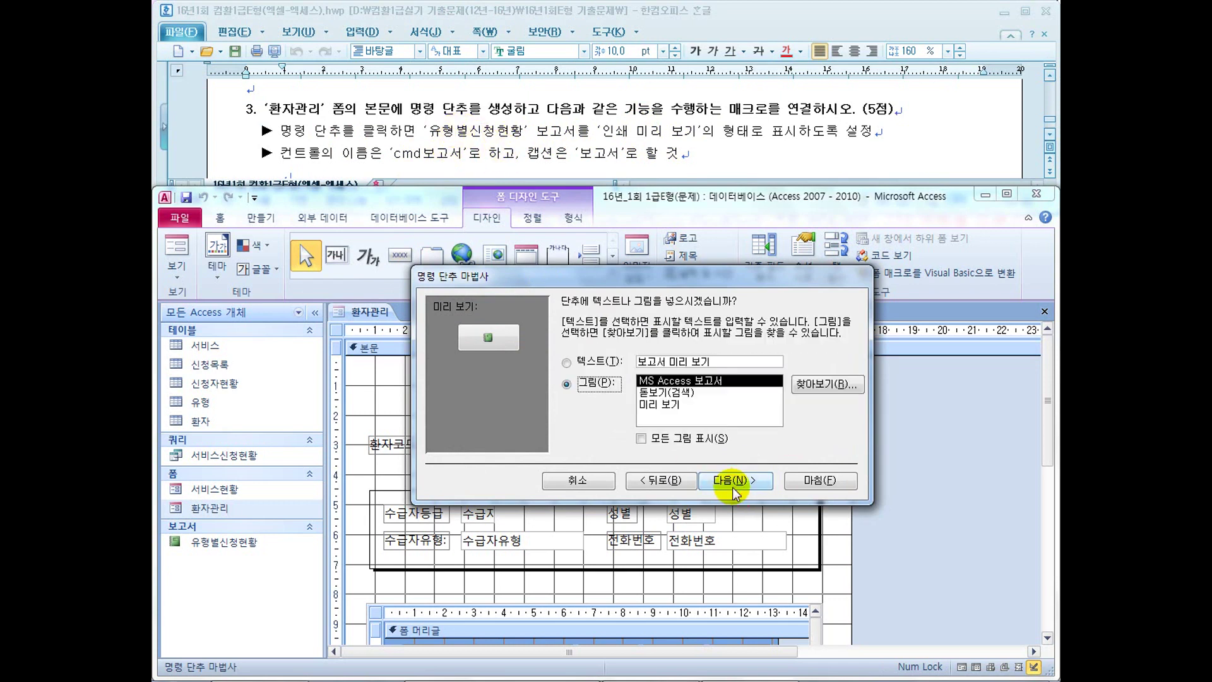
Check the form picture in the exam document, then have the button display the text 보고서 instead of a picture
{"action": "left_click", "coordinate": [551, 138]}
{"action": "scroll", "coordinate": [552, 142], "scroll_direction": "down", "scroll_amount": 3}
{"action": "scroll", "coordinate": [551, 142], "scroll_direction": "down", "scroll_amount": 10}
{"action": "scroll", "coordinate": [552, 142], "scroll_direction": "down", "scroll_amount": 6}
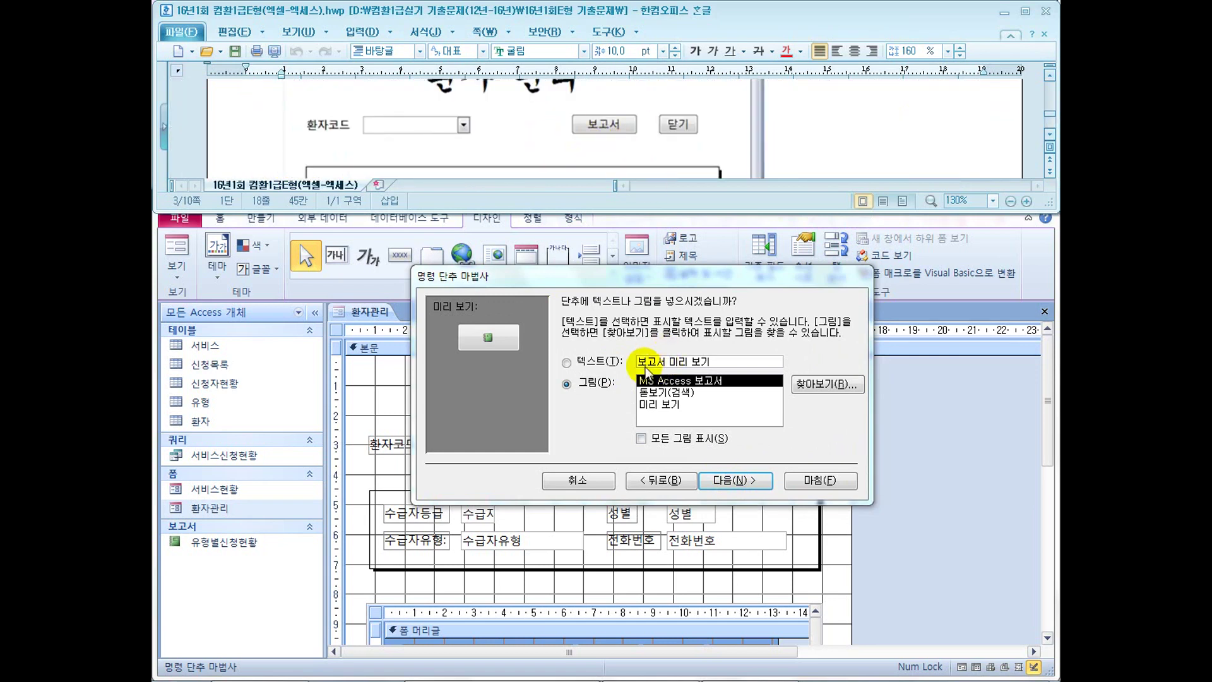
{"action": "left_click", "coordinate": [662, 404]}
{"action": "left_click", "coordinate": [447, 375]}
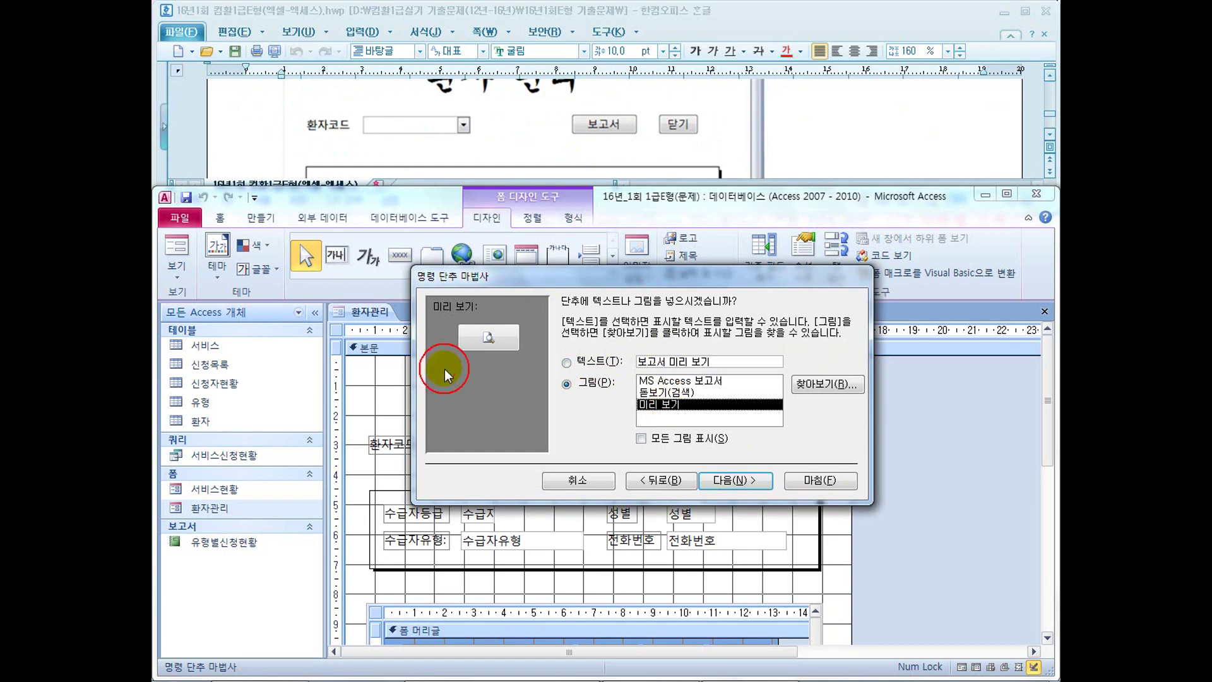
{"action": "left_click", "coordinate": [579, 360]}
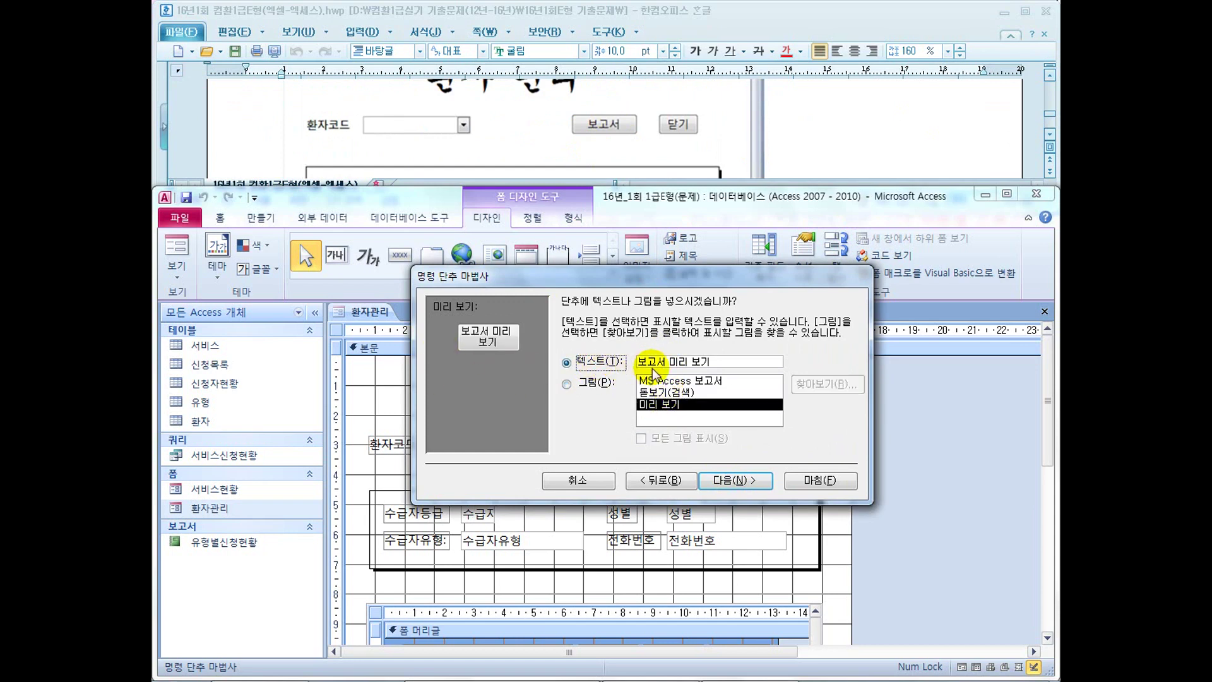
{"action": "left_click_drag", "start_coordinate": [666, 362], "coordinate": [731, 367]}
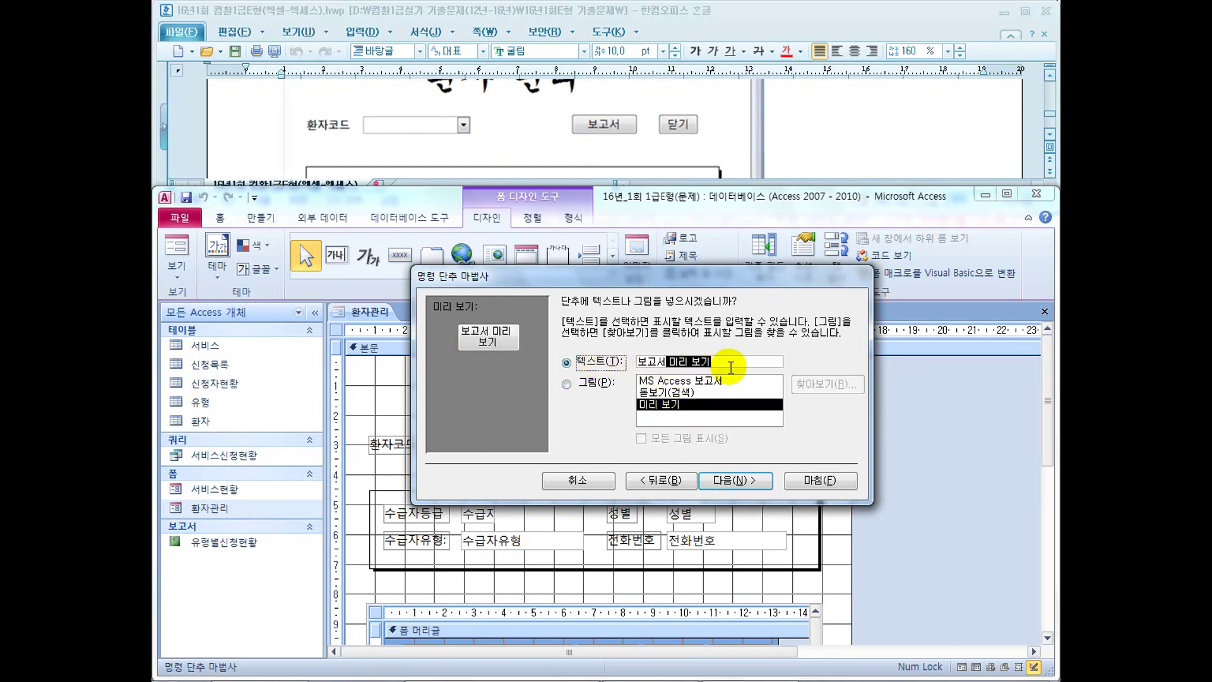
{"action": "key", "text": "Delete"}
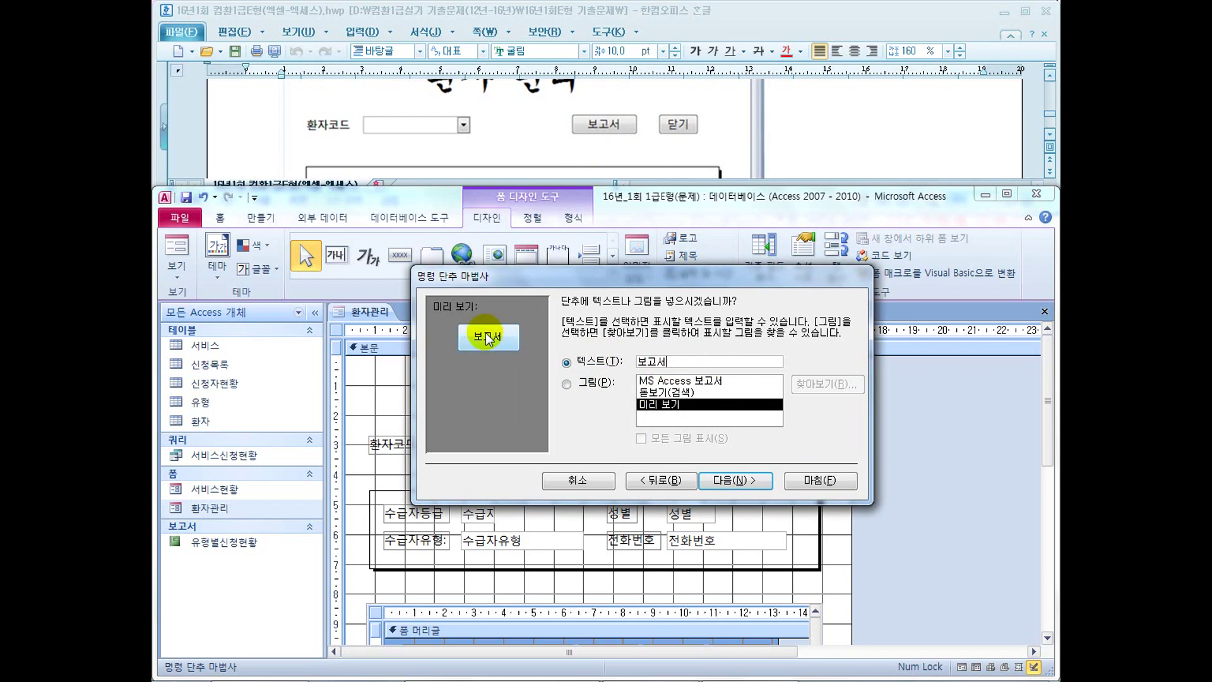
{"action": "left_click", "coordinate": [737, 482]}
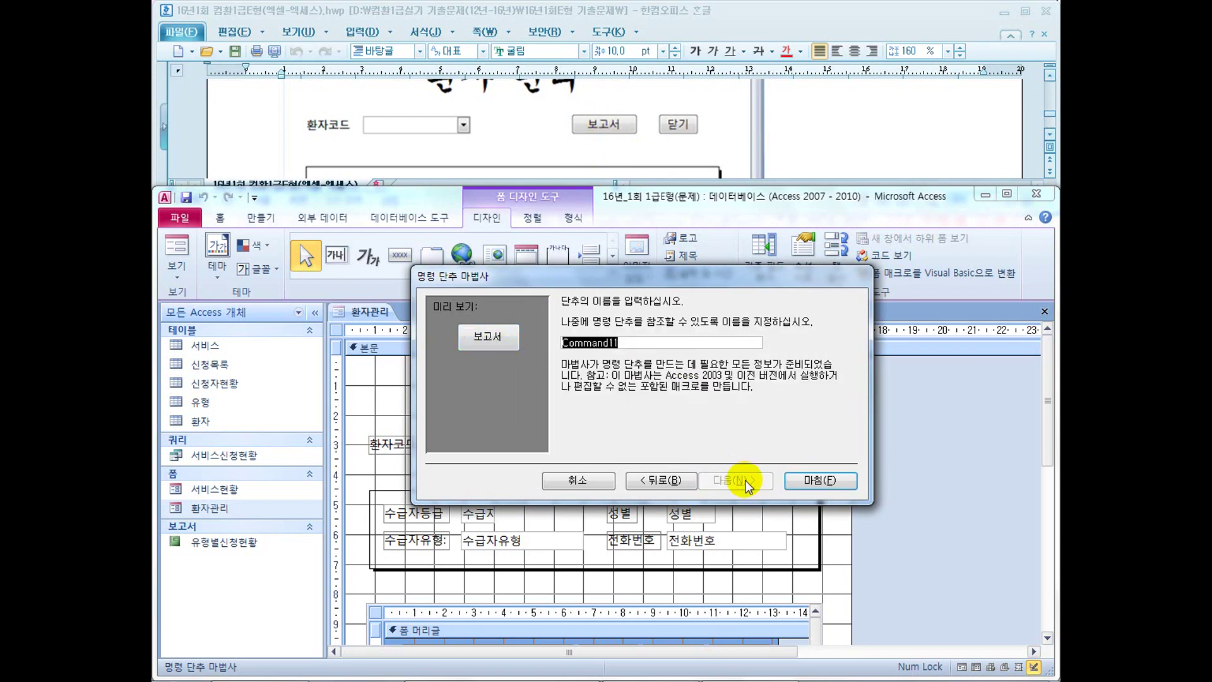
Confirm the control name in task 3, name the button cmd보고서 and finish the command button wizard
{"action": "left_click", "coordinate": [817, 141]}
{"action": "scroll", "coordinate": [817, 141], "scroll_direction": "down", "scroll_amount": 10}
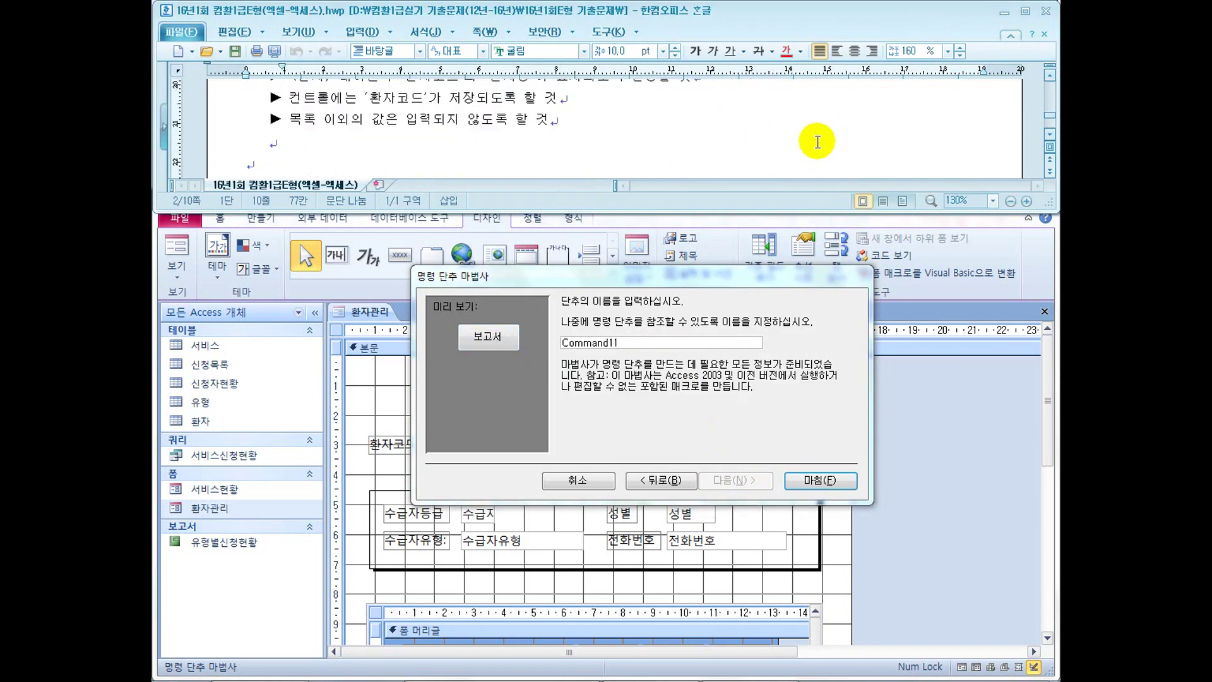
{"action": "scroll", "coordinate": [817, 141], "scroll_direction": "up", "scroll_amount": 10}
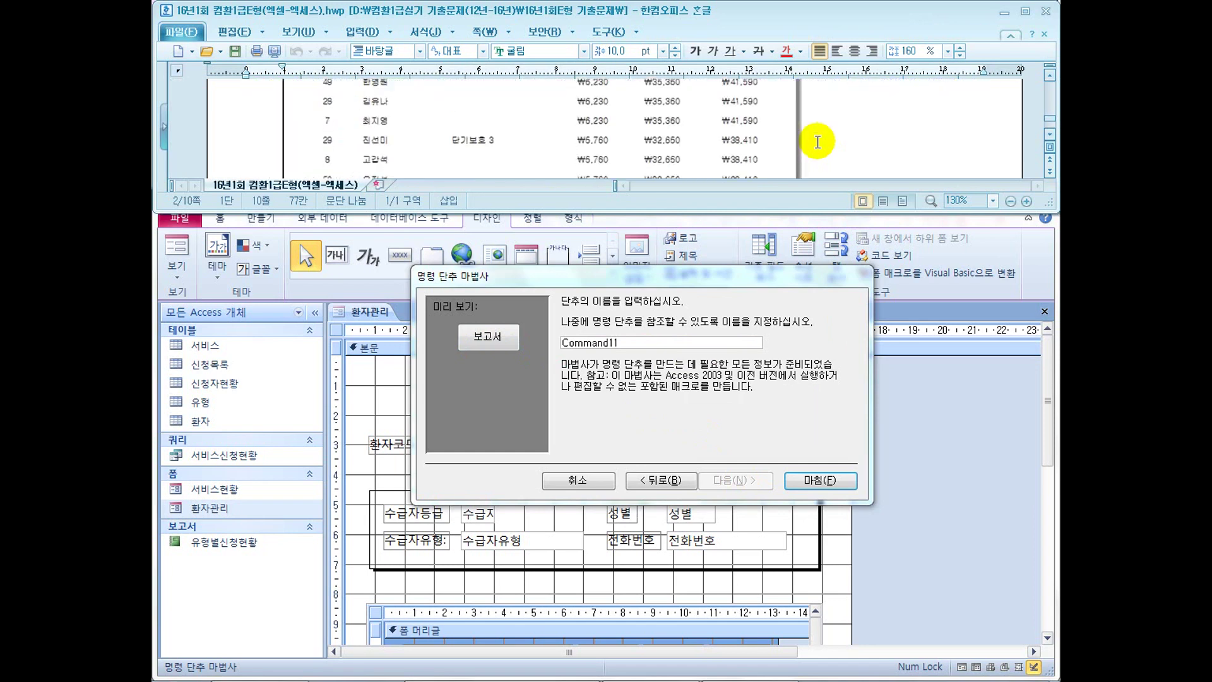
{"action": "scroll", "coordinate": [817, 141], "scroll_direction": "down", "scroll_amount": 3}
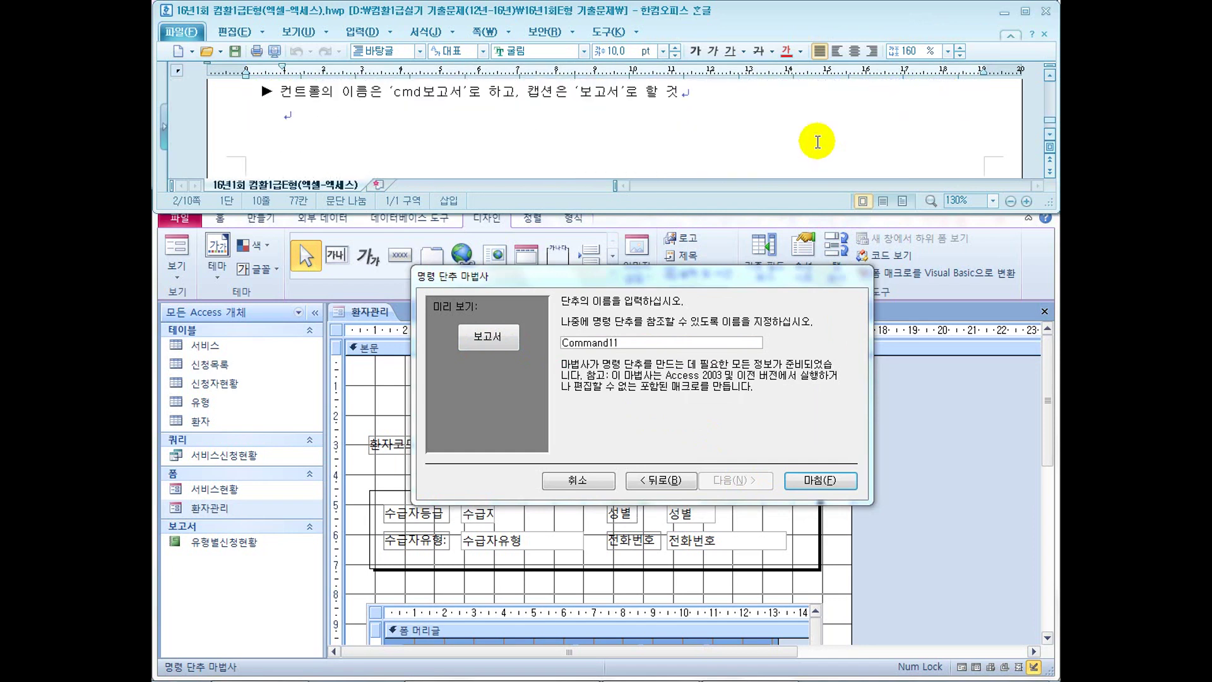
{"action": "double_click", "coordinate": [643, 341]}
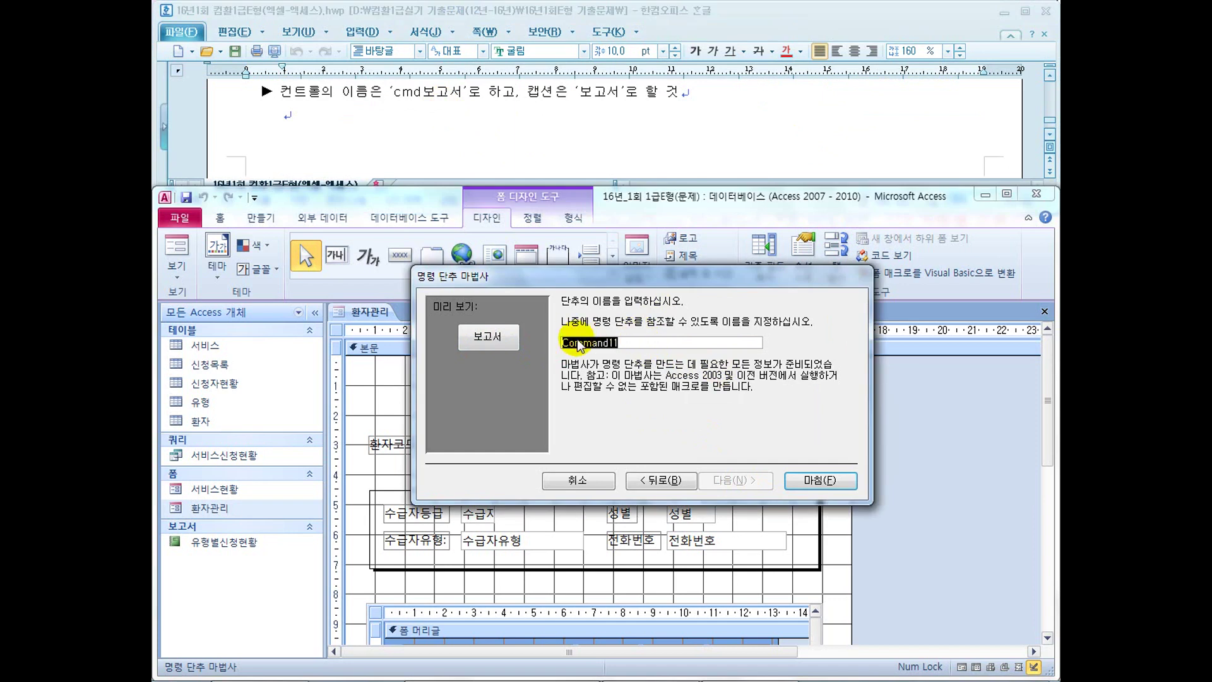
{"action": "type", "text": "cmd보고서"}
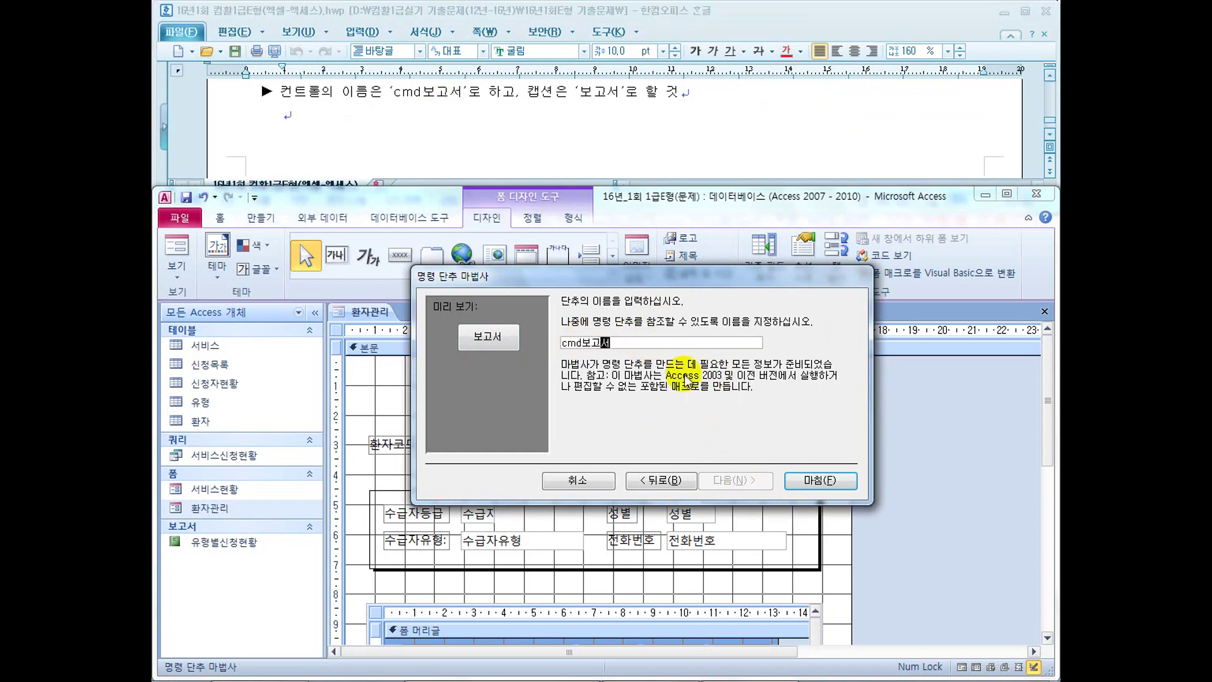
{"action": "left_click", "coordinate": [799, 480]}
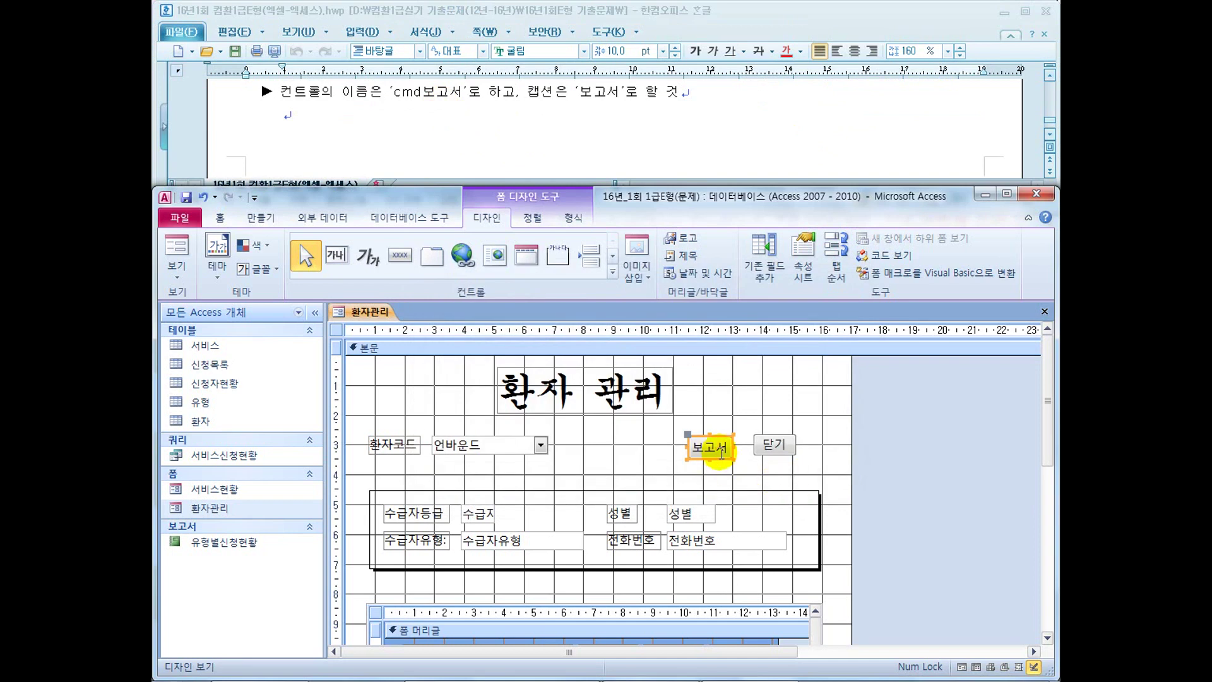
Move the 보고서 button slightly closer to the 닫기 button and preview the form in Form view
{"action": "left_click_drag", "start_coordinate": [722, 459], "coordinate": [734, 459]}
{"action": "left_click", "coordinate": [548, 115]}
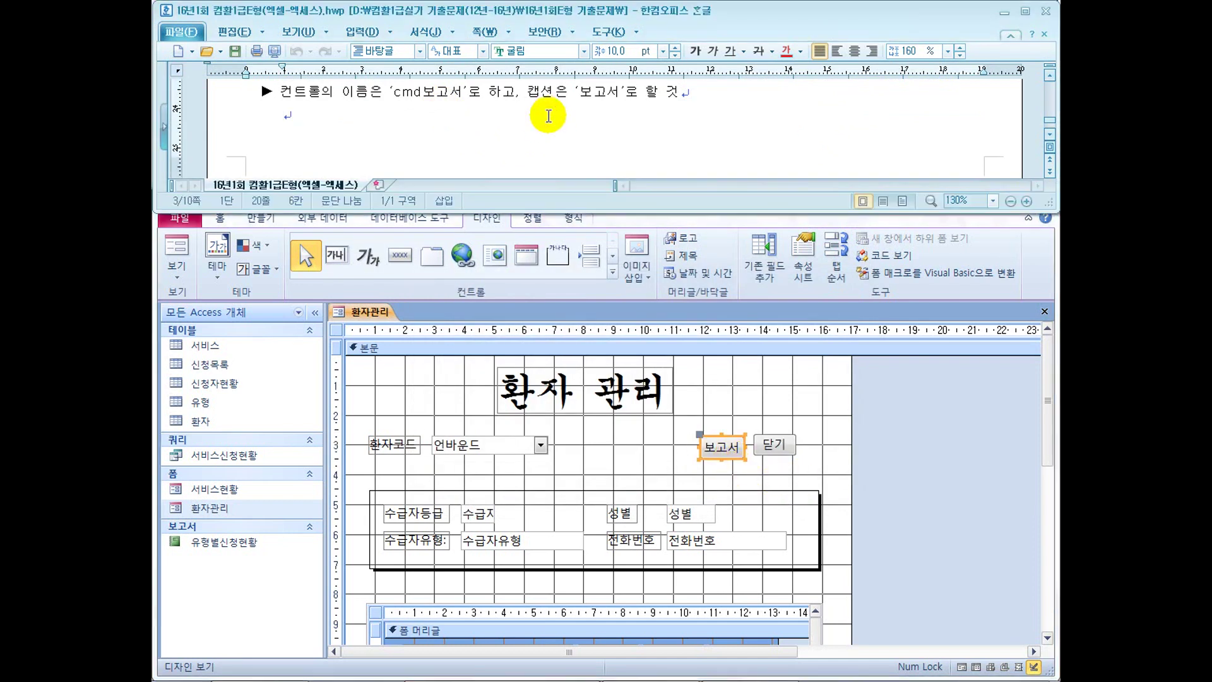
{"action": "left_click", "coordinate": [177, 256]}
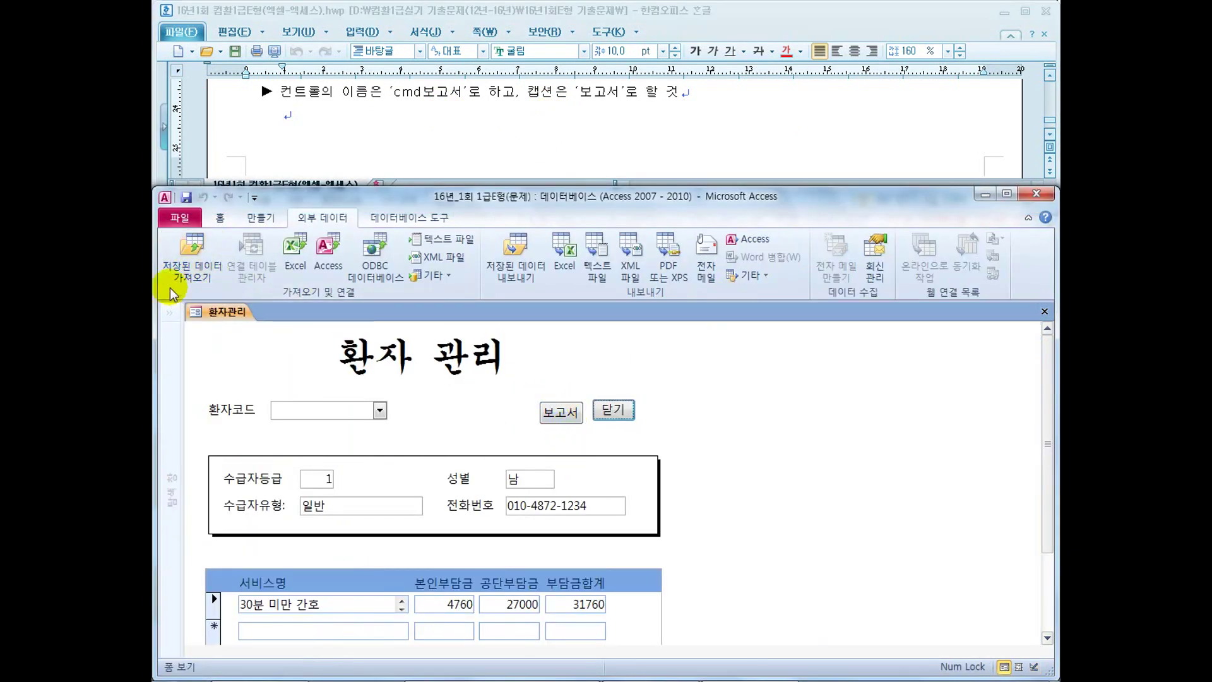
Return to Design view, nudge the 보고서 button level with the 닫기 button, and preview the form again
{"action": "left_click", "coordinate": [220, 218]}
{"action": "left_click", "coordinate": [176, 269]}
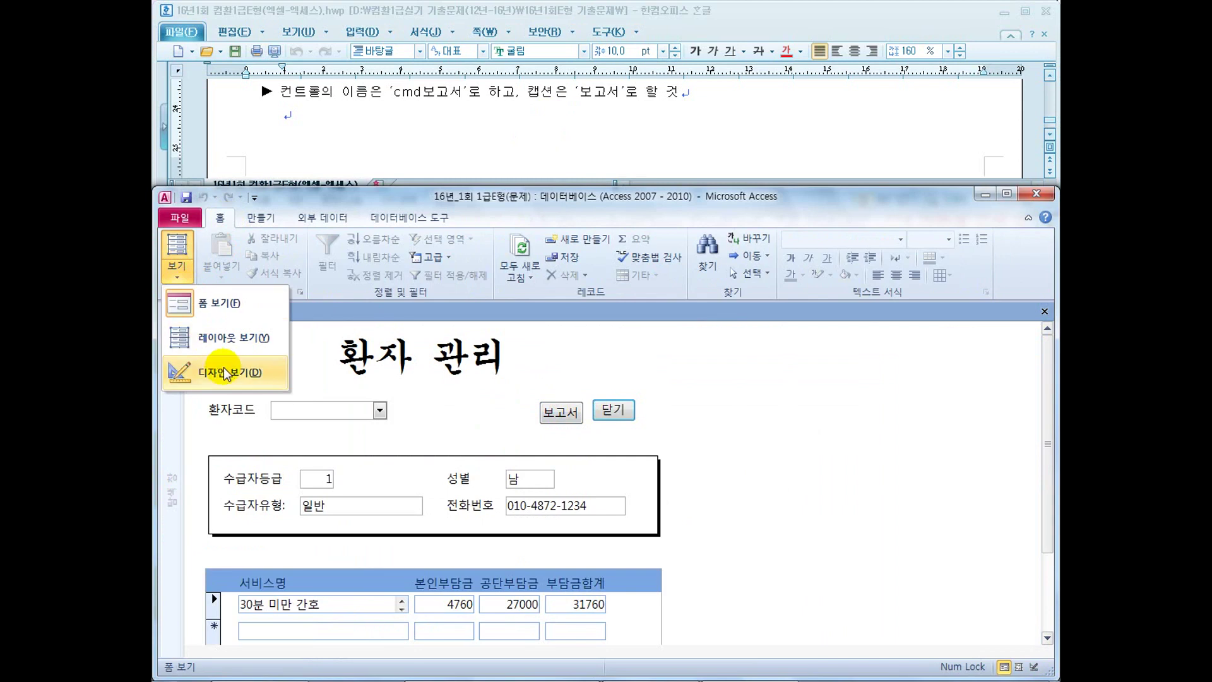
{"action": "left_click", "coordinate": [226, 374]}
{"action": "left_click", "coordinate": [720, 447]}
{"action": "left_click", "coordinate": [715, 463]}
{"action": "left_click_drag", "start_coordinate": [715, 457], "coordinate": [718, 455]}
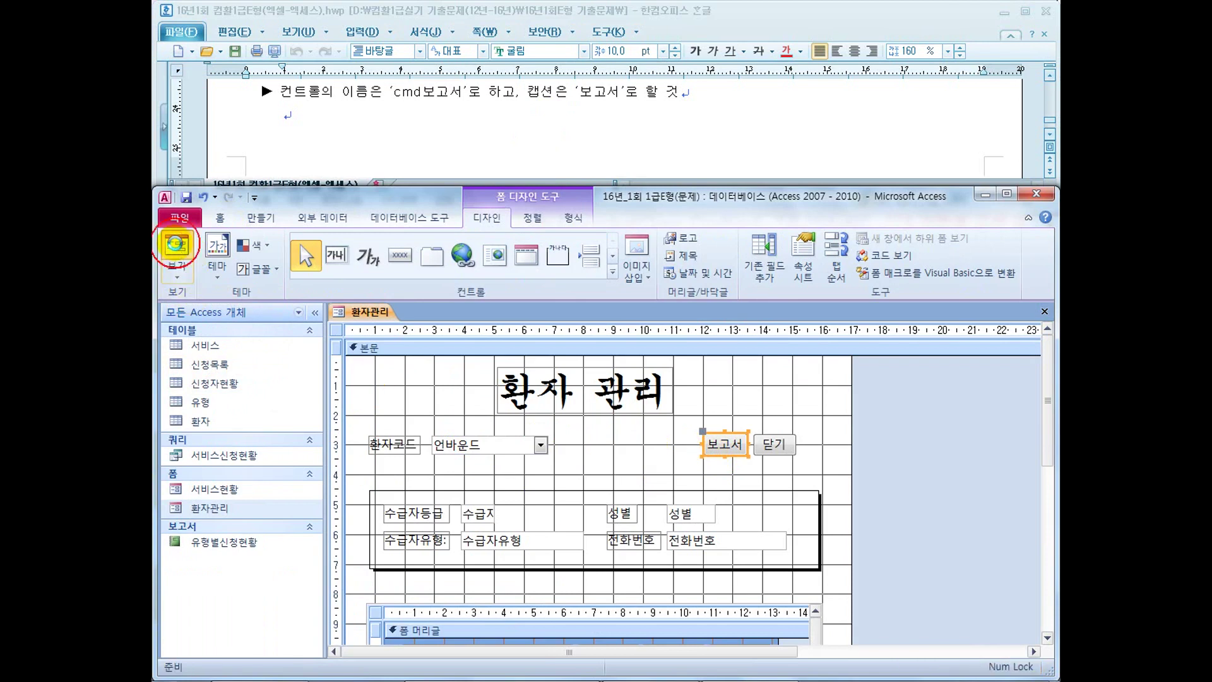
{"action": "left_click", "coordinate": [176, 247]}
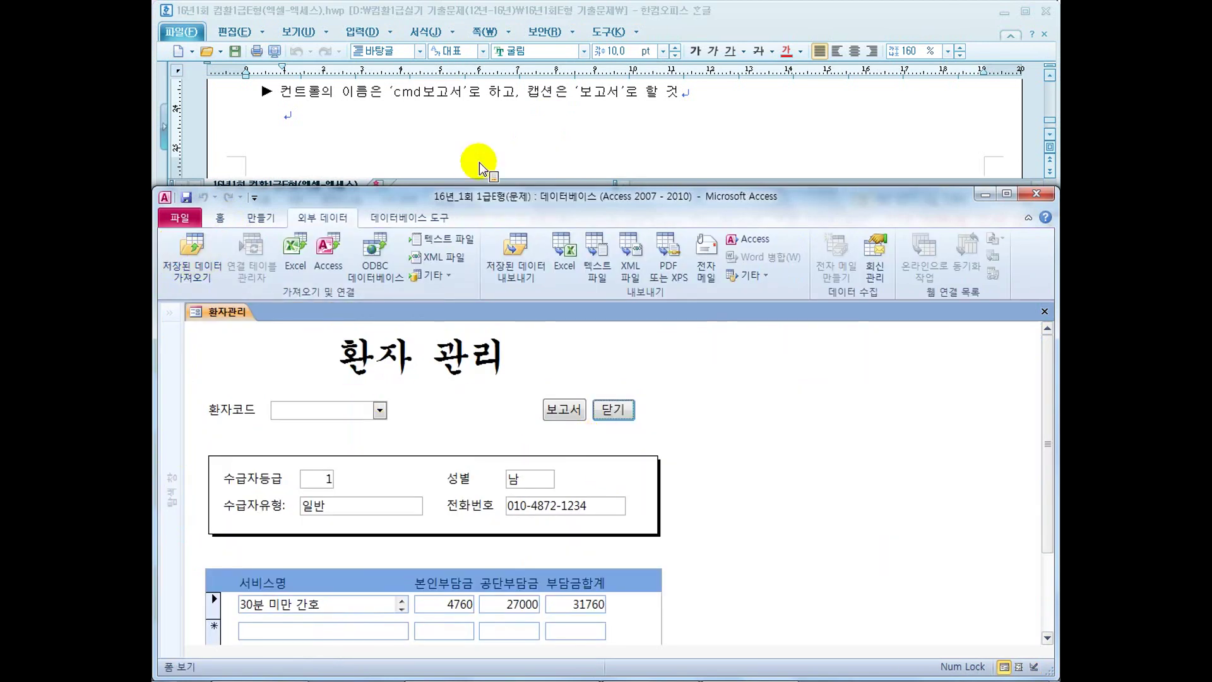
Switch the 환자관리 form back to Design view
{"action": "left_click", "coordinate": [219, 218]}
{"action": "left_click", "coordinate": [175, 281]}
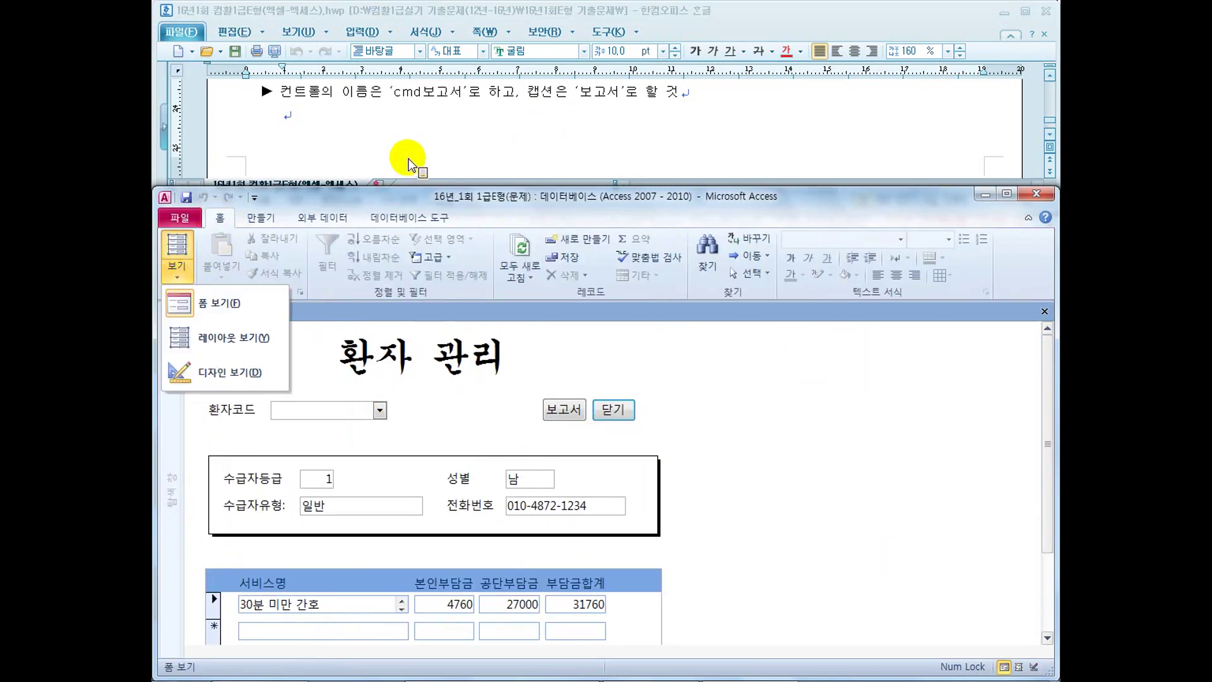
{"action": "left_click", "coordinate": [406, 155]}
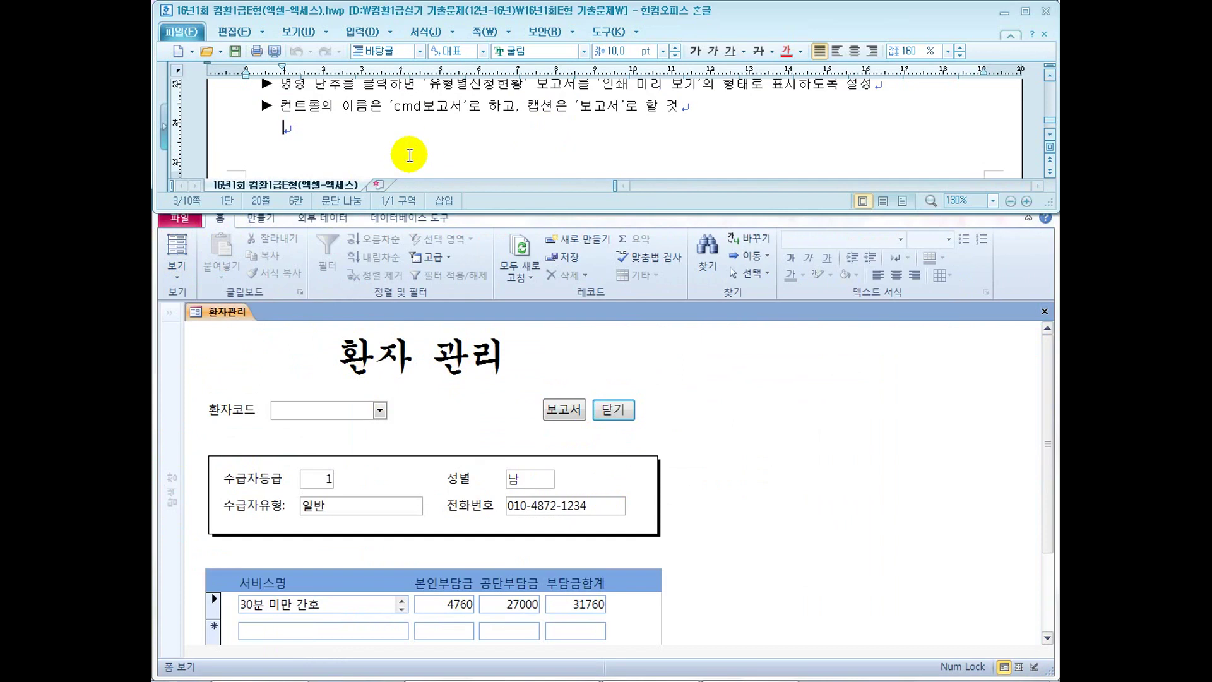
{"action": "left_click", "coordinate": [178, 278]}
{"action": "left_click", "coordinate": [178, 281]}
{"action": "left_click", "coordinate": [189, 372]}
Reread task 3 in the exam document and highlight the word 매크로를
{"action": "left_click", "coordinate": [378, 183]}
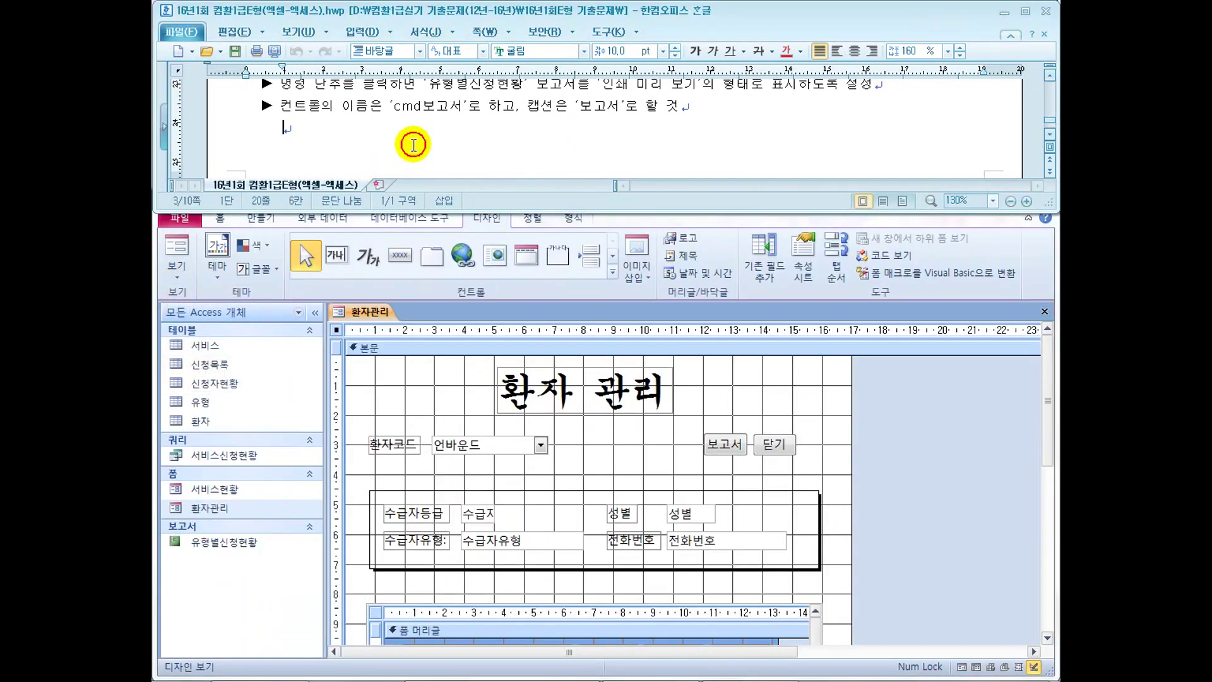
{"action": "scroll", "coordinate": [406, 135], "scroll_direction": "up", "scroll_amount": 3}
{"action": "left_click_drag", "start_coordinate": [780, 124], "coordinate": [726, 123]}
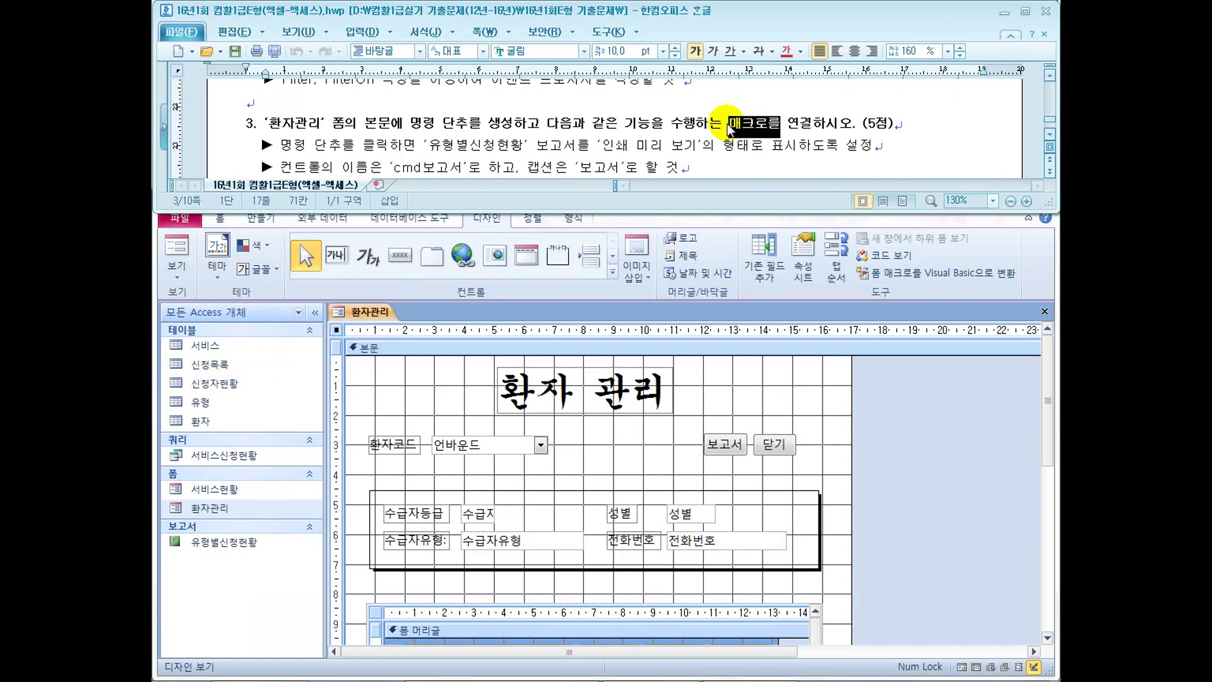
{"action": "key", "text": "ctrl+shift+d"}
{"action": "mouse_move", "coordinate": [732, 133]}
{"action": "left_mouse_down"}
{"action": "mouse_move", "coordinate": [773, 116]}
{"action": "mouse_move", "coordinate": [759, 129]}
{"action": "left_mouse_up"}
{"action": "left_click_drag", "start_coordinate": [756, 371], "coordinate": [755, 376]}
{"action": "mouse_move", "coordinate": [762, 364]}
{"action": "left_mouse_down"}
{"action": "mouse_move", "coordinate": [762, 396]}
{"action": "mouse_move", "coordinate": [806, 396]}
{"action": "left_mouse_up"}
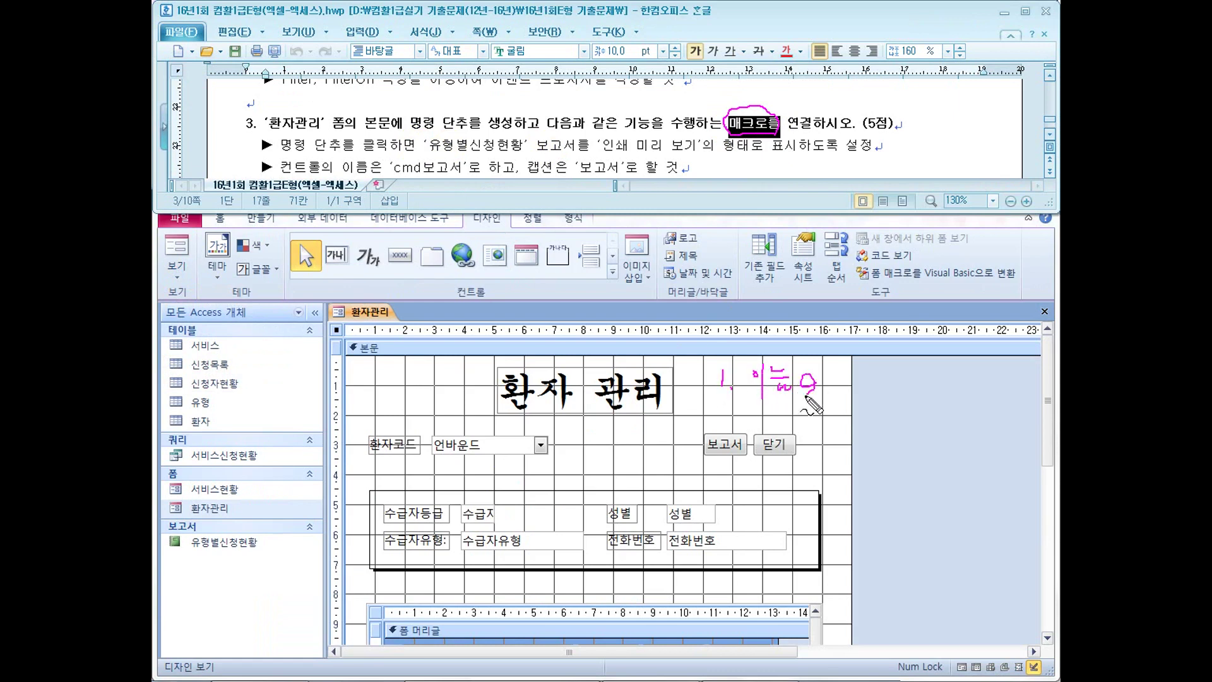
{"action": "left_click_drag", "start_coordinate": [725, 416], "coordinate": [733, 415]}
{"action": "left_click_drag", "start_coordinate": [751, 413], "coordinate": [765, 428]}
{"action": "left_click_drag", "start_coordinate": [775, 422], "coordinate": [806, 433]}
{"action": "left_click_drag", "start_coordinate": [808, 415], "coordinate": [823, 433]}
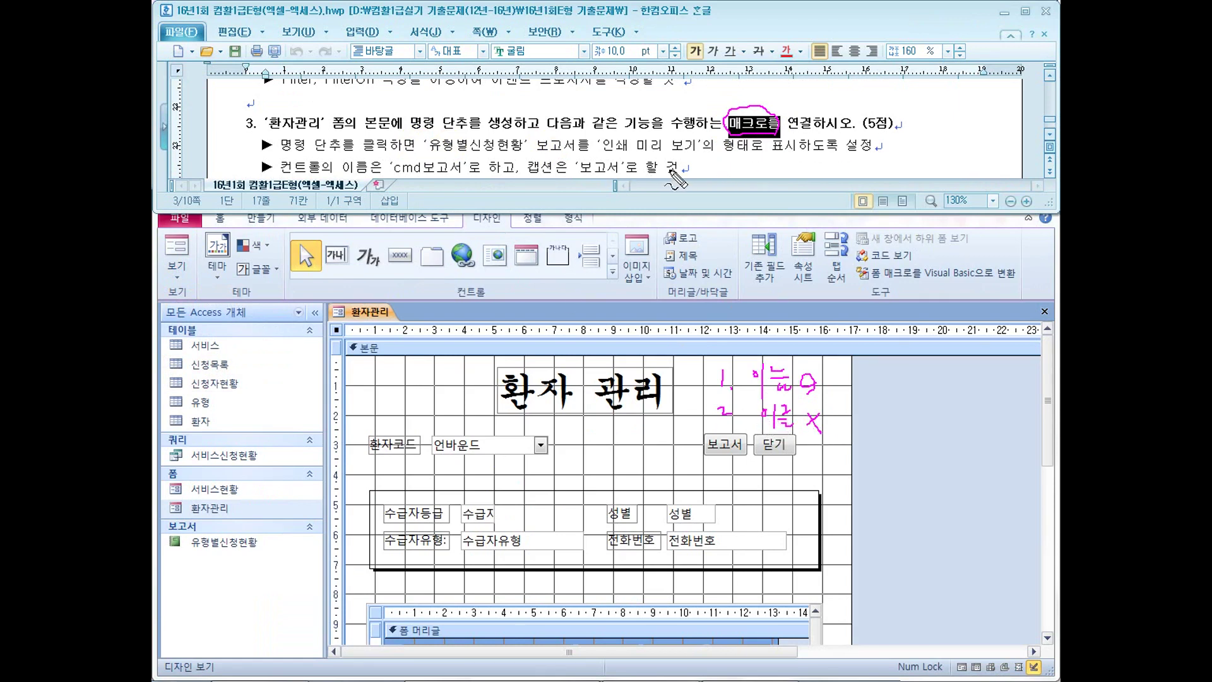
{"action": "left_click_drag", "start_coordinate": [579, 180], "coordinate": [620, 183]}
{"action": "mouse_move", "coordinate": [723, 418]}
{"action": "left_mouse_down"}
{"action": "mouse_move", "coordinate": [707, 458]}
{"action": "mouse_move", "coordinate": [739, 435]}
{"action": "mouse_move", "coordinate": [732, 422]}
{"action": "left_mouse_up"}
{"action": "left_click_drag", "start_coordinate": [390, 175], "coordinate": [450, 180]}
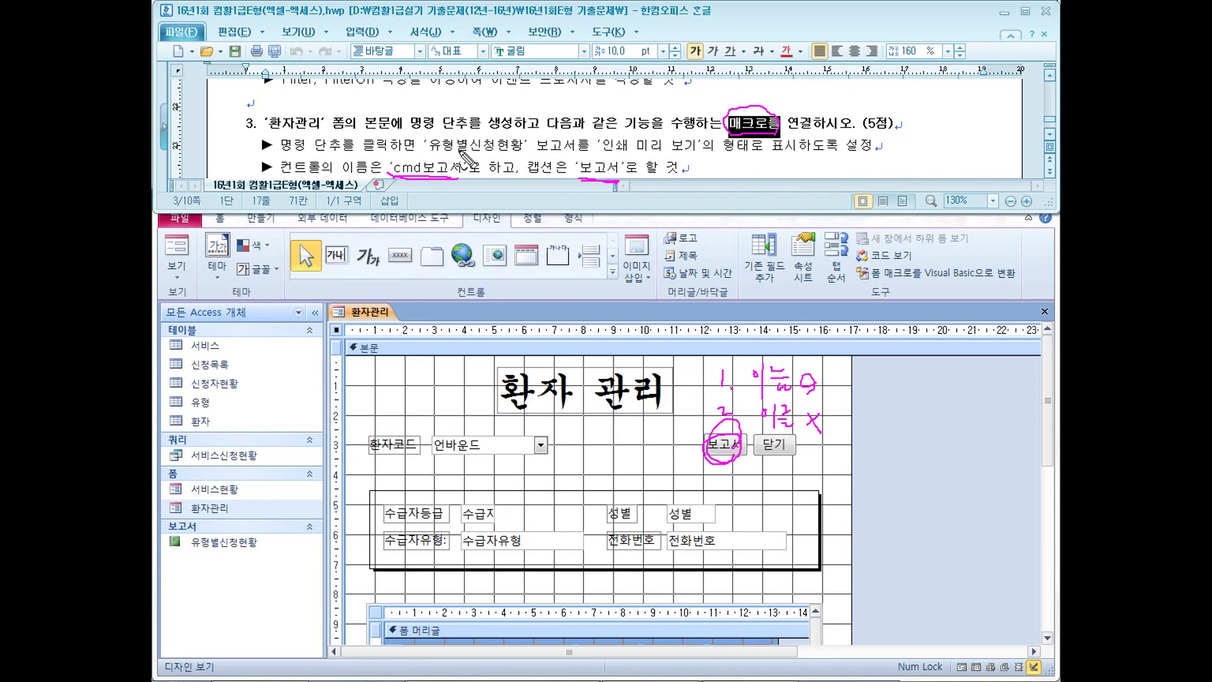
{"action": "key", "text": "Escape"}
Open the 보고서 button's On Click macro, review its OpenReport arguments, then save and close the macro
{"action": "right_click", "coordinate": [727, 447]}
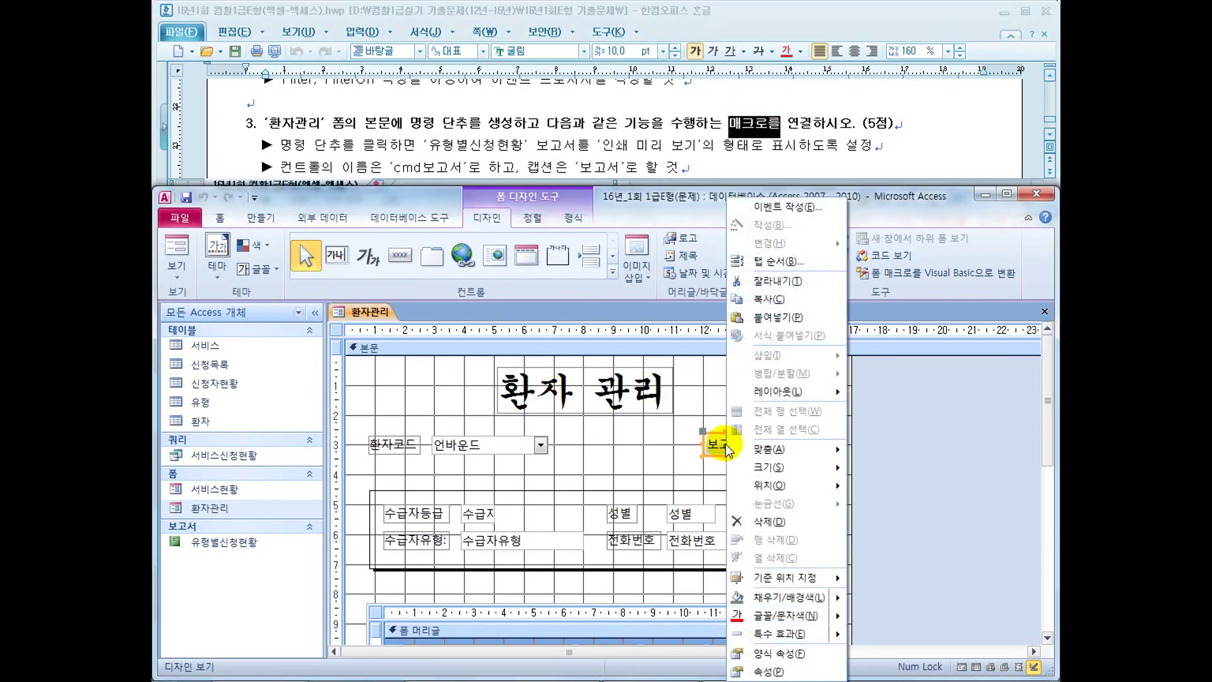
{"action": "left_click", "coordinate": [781, 213]}
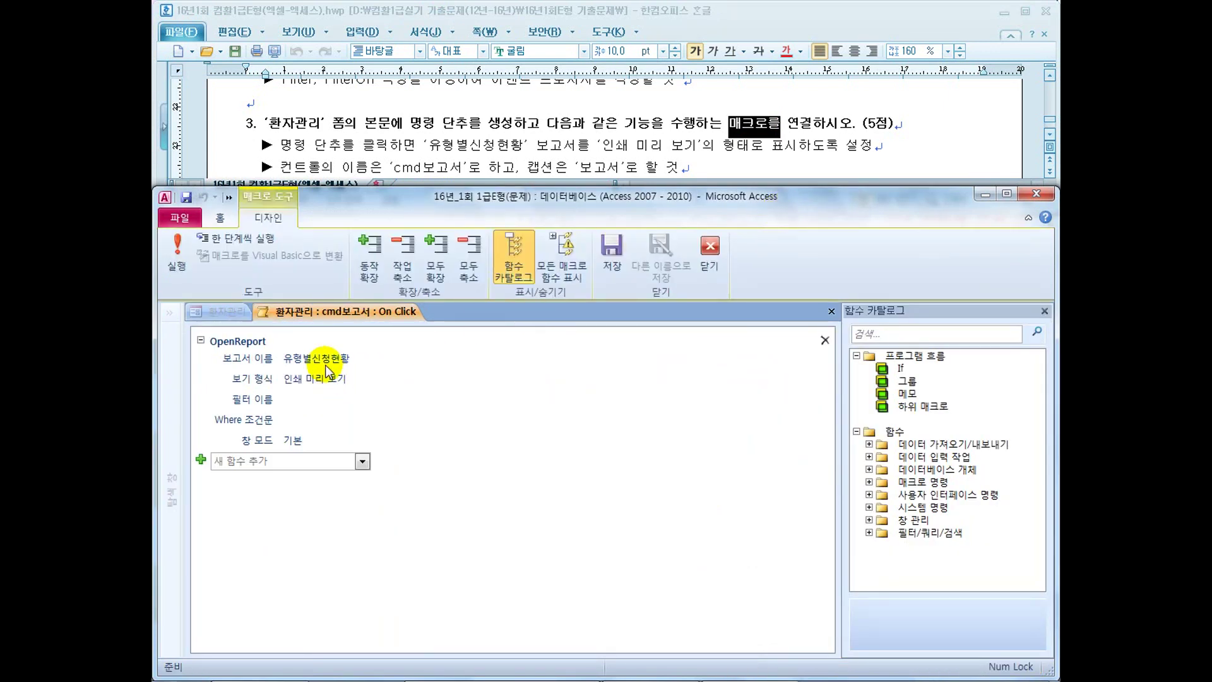
{"action": "left_click", "coordinate": [324, 361]}
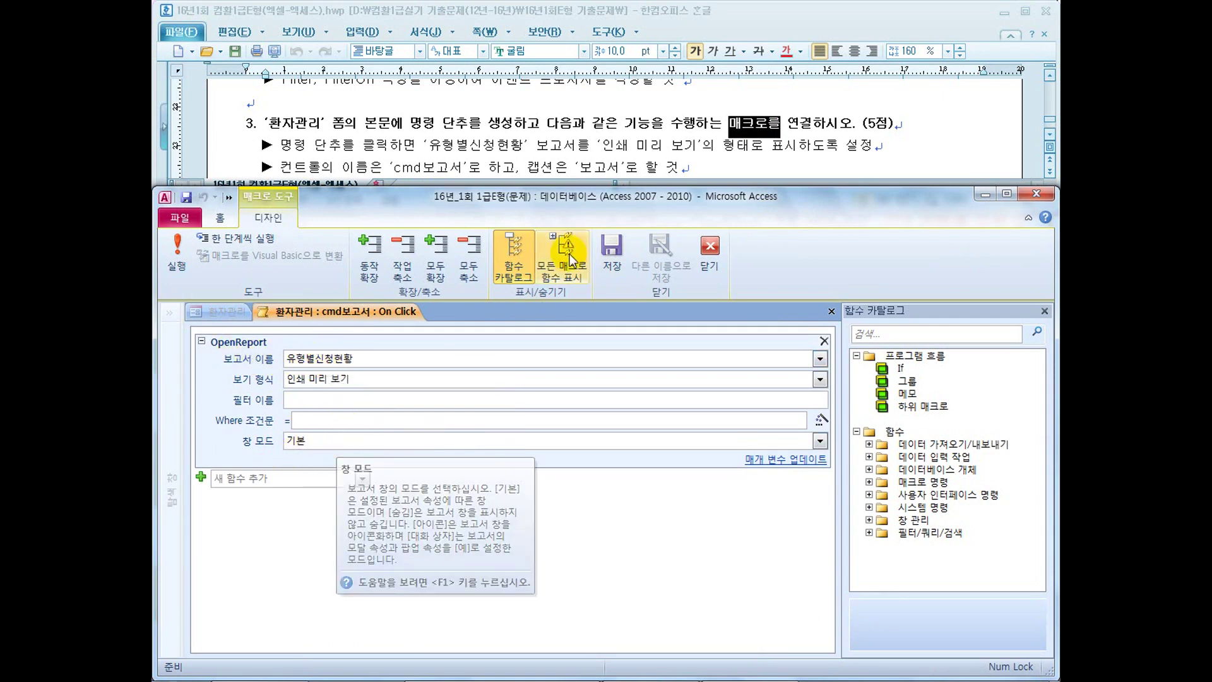
{"action": "left_click", "coordinate": [622, 261]}
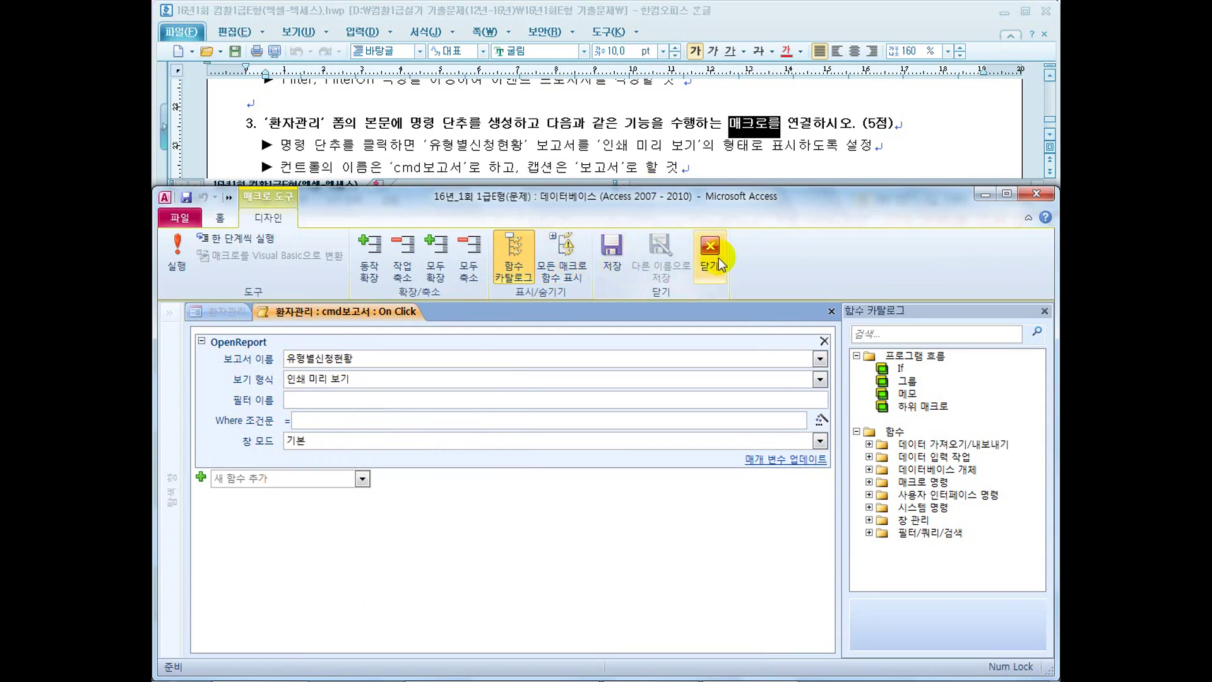
{"action": "left_click", "coordinate": [711, 253]}
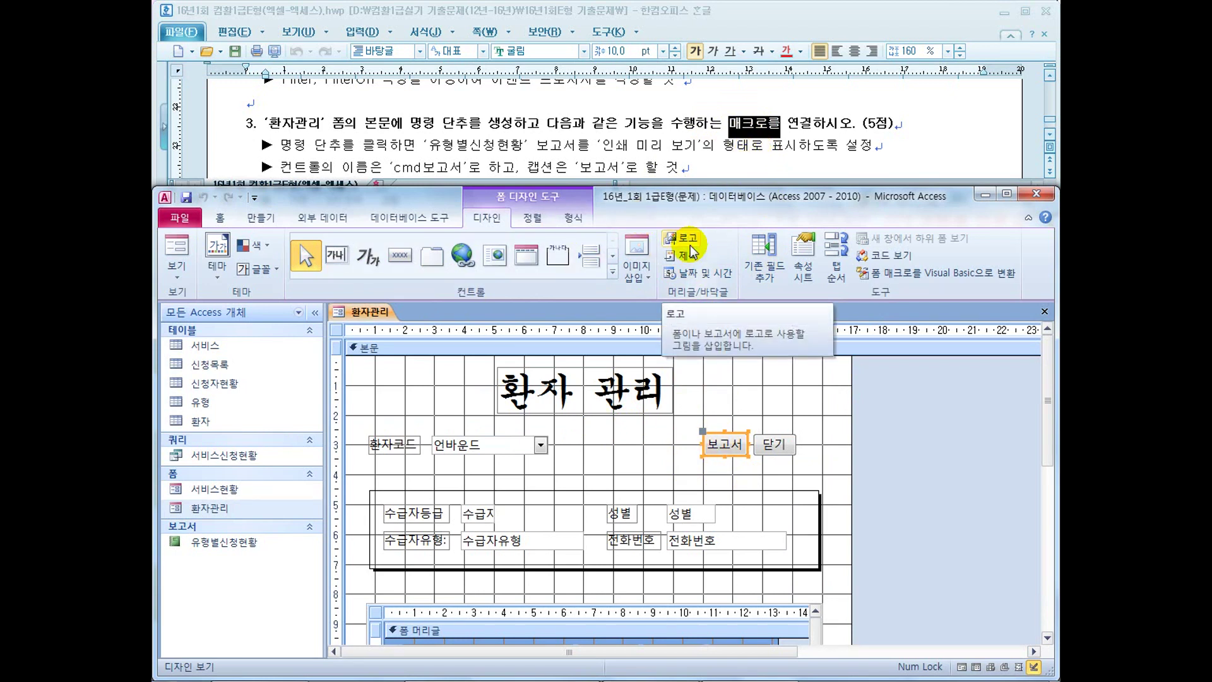
Check the 보고서 button's name and caption in its property sheet against the requirements of task 3
{"action": "left_click_drag", "start_coordinate": [412, 167], "coordinate": [450, 168]}
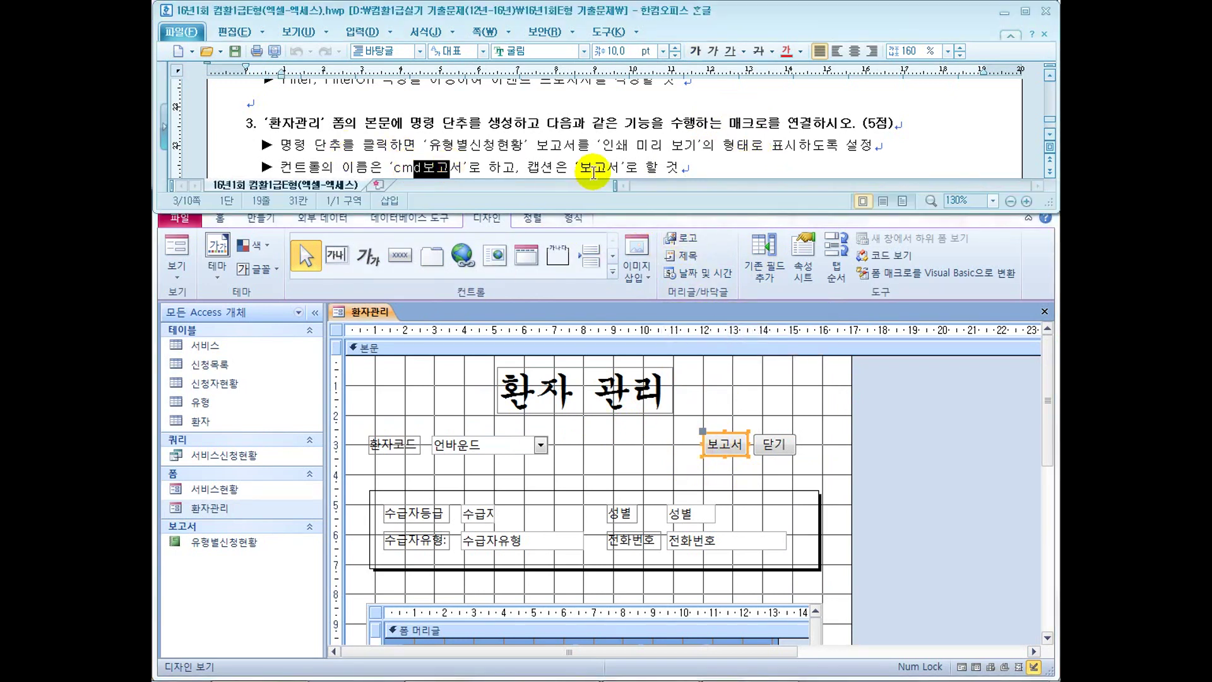
{"action": "scroll", "coordinate": [600, 168], "scroll_direction": "down", "scroll_amount": 1}
{"action": "left_click", "coordinate": [731, 450]}
{"action": "right_click", "coordinate": [732, 451]}
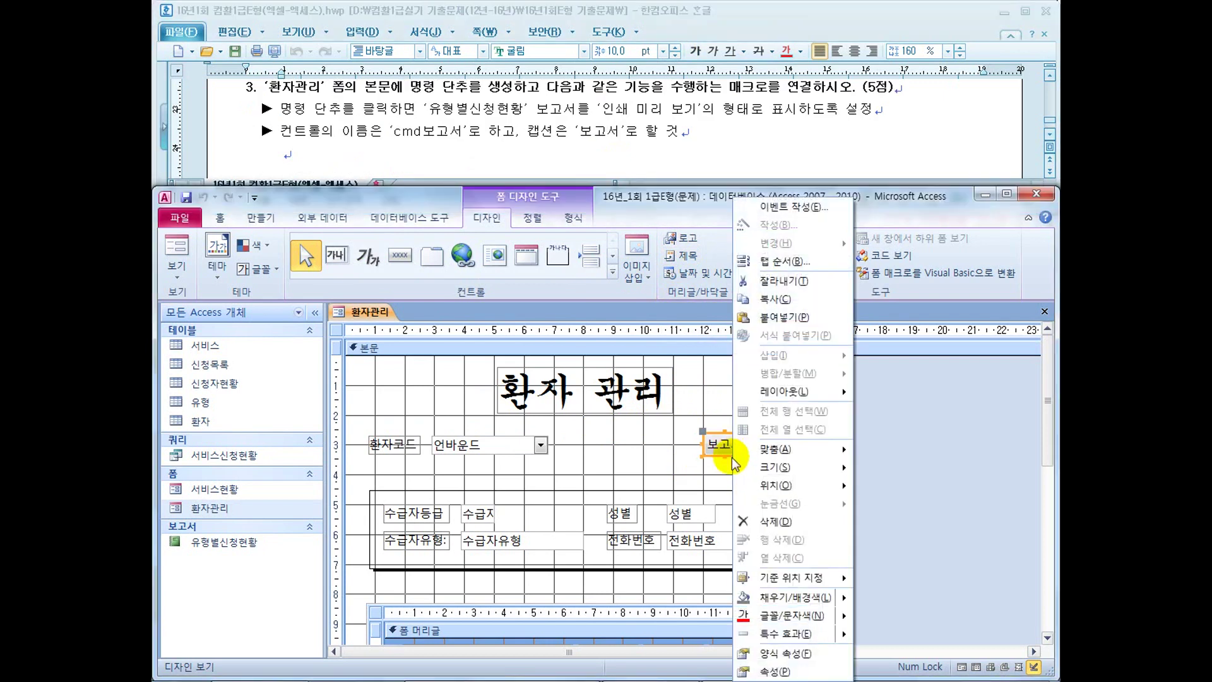
{"action": "left_click", "coordinate": [764, 661]}
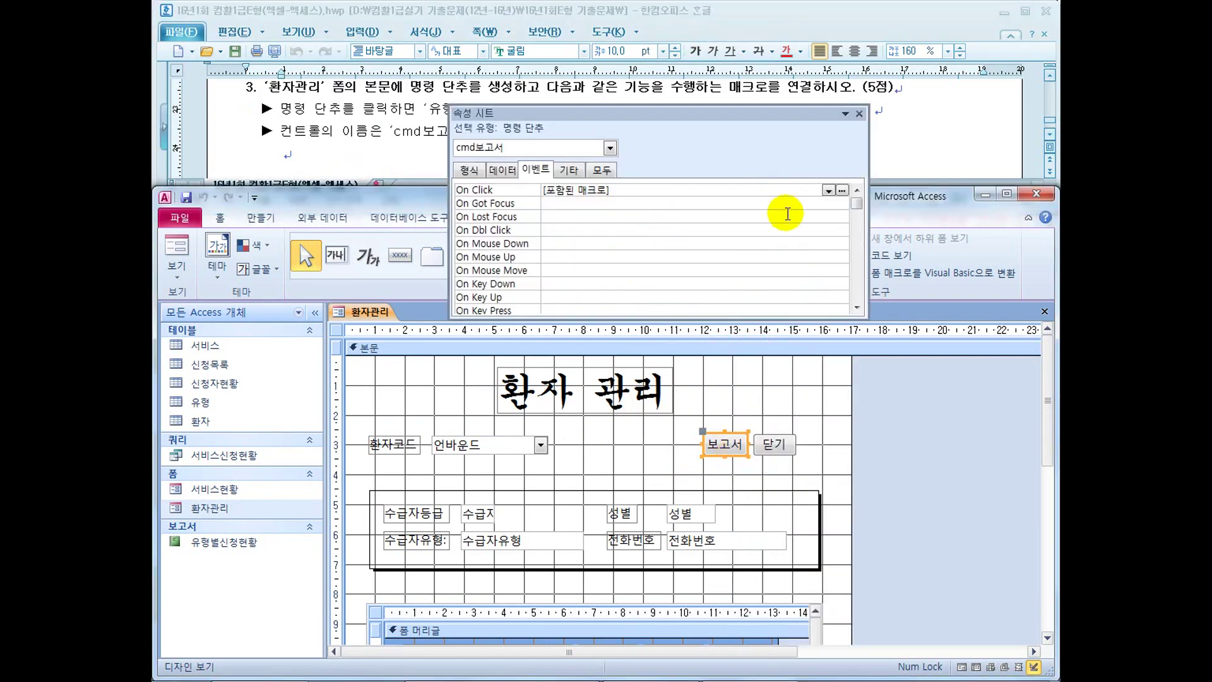
{"action": "left_click", "coordinate": [603, 170]}
{"action": "double_click", "coordinate": [578, 204]}
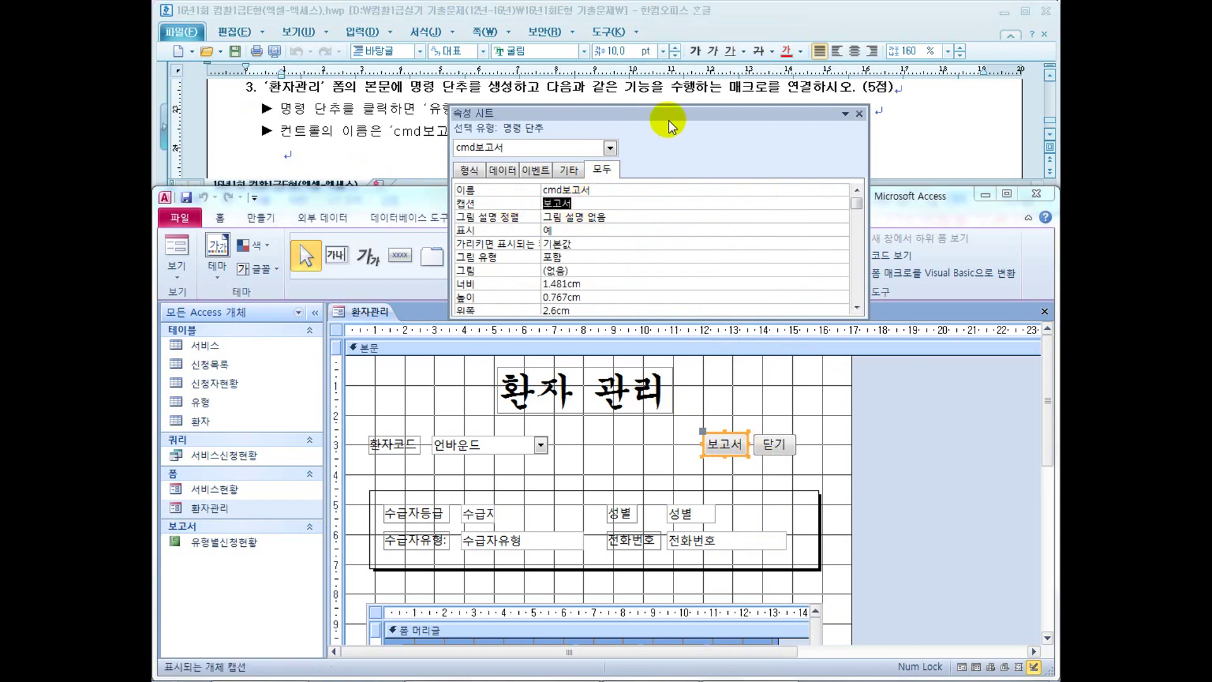
{"action": "left_click_drag", "start_coordinate": [668, 113], "coordinate": [581, 242]}
{"action": "left_click", "coordinate": [512, 317]}
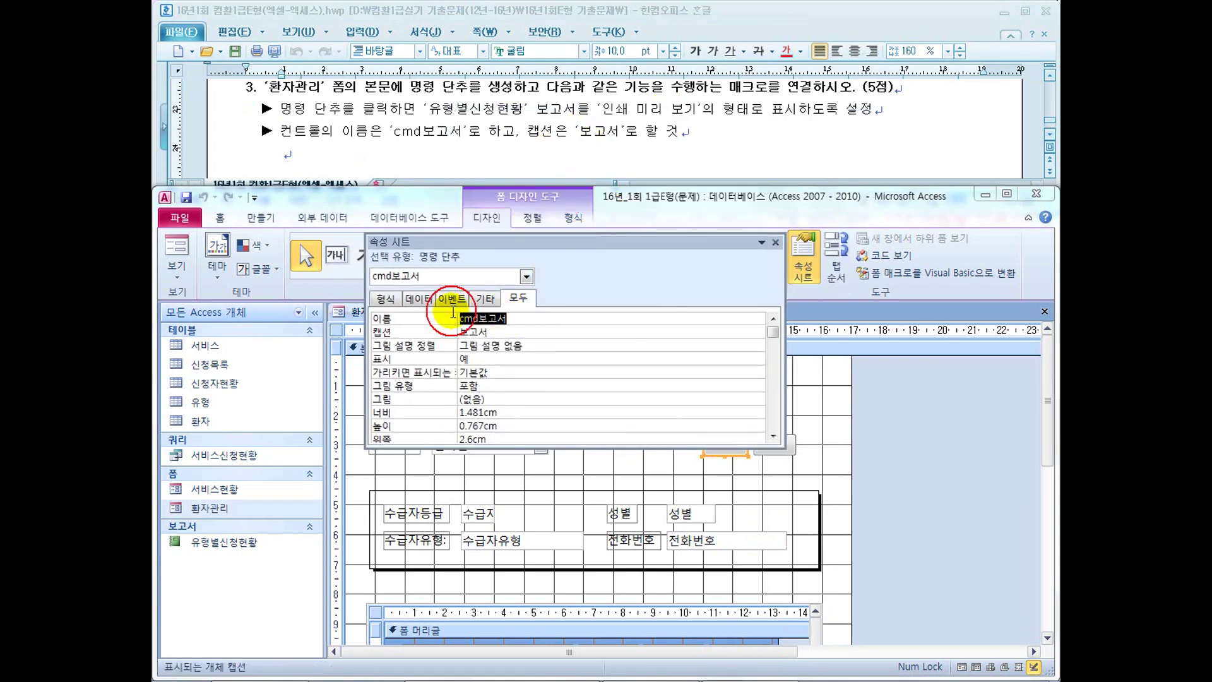
{"action": "left_click", "coordinate": [510, 317]}
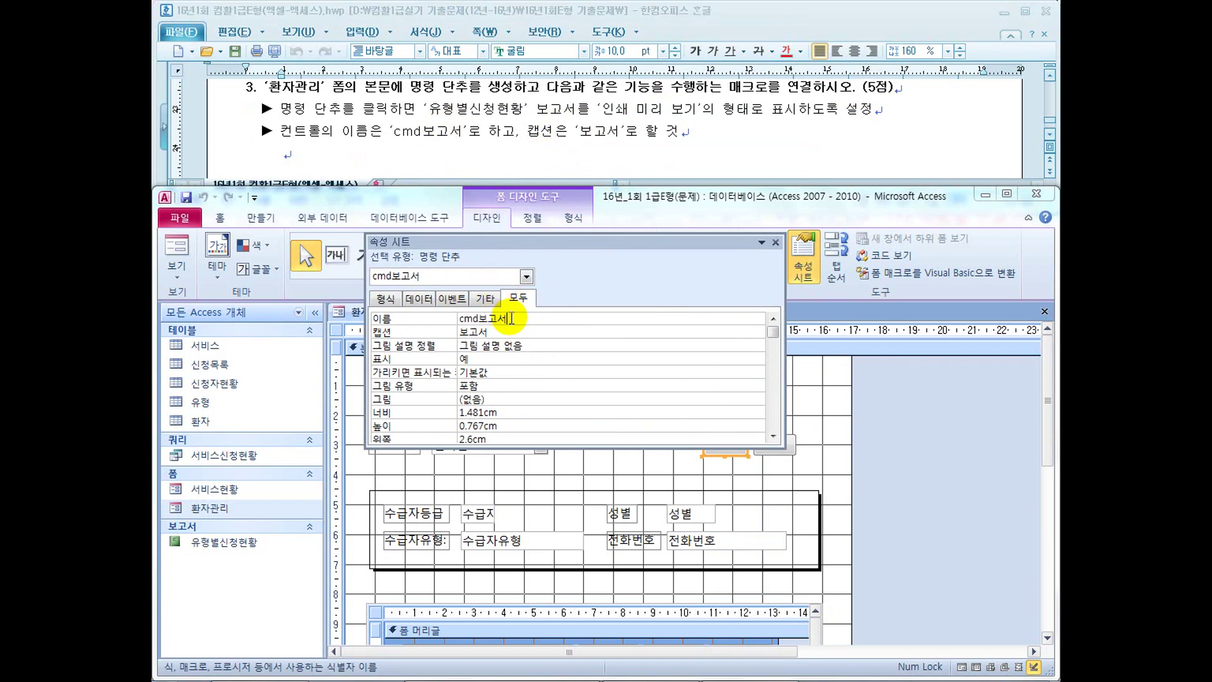
Close the property sheet and bring up the 문제4 처리 기능 구현 section in the exam document
{"action": "left_click", "coordinate": [776, 243]}
{"action": "left_click", "coordinate": [674, 147]}
{"action": "scroll", "coordinate": [674, 146], "scroll_direction": "down", "scroll_amount": 6}
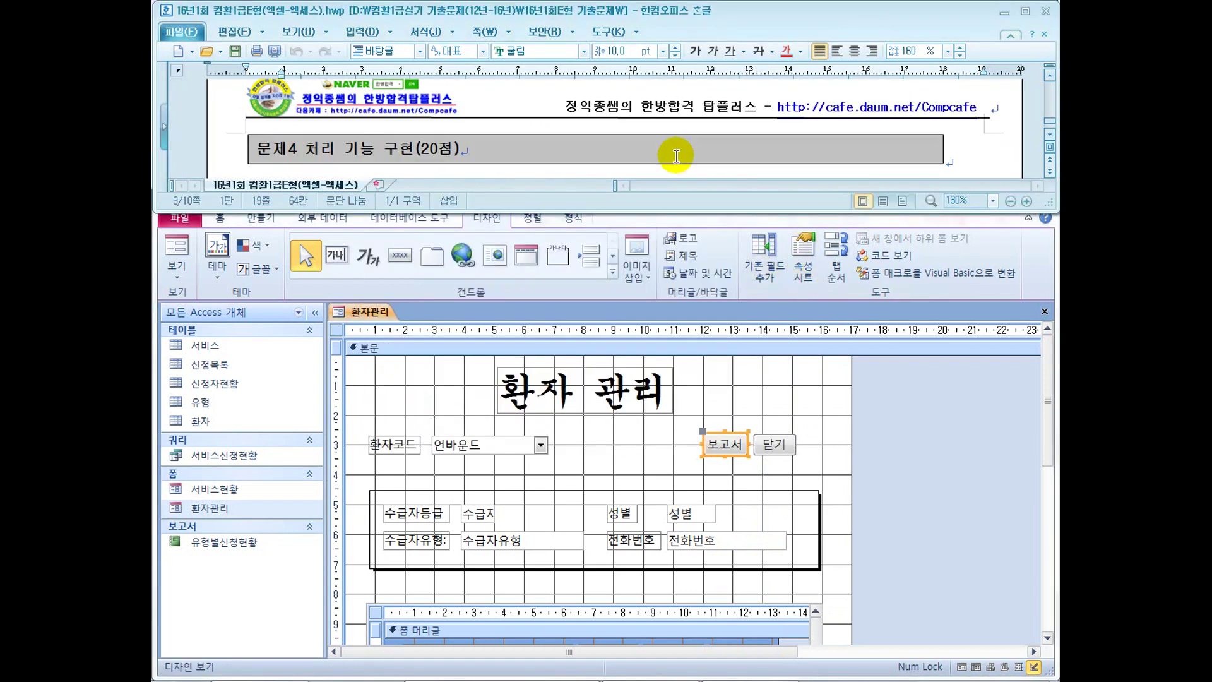
{"action": "scroll", "coordinate": [677, 156], "scroll_direction": "up", "scroll_amount": 2}
{"action": "left_click", "coordinate": [892, 341]}
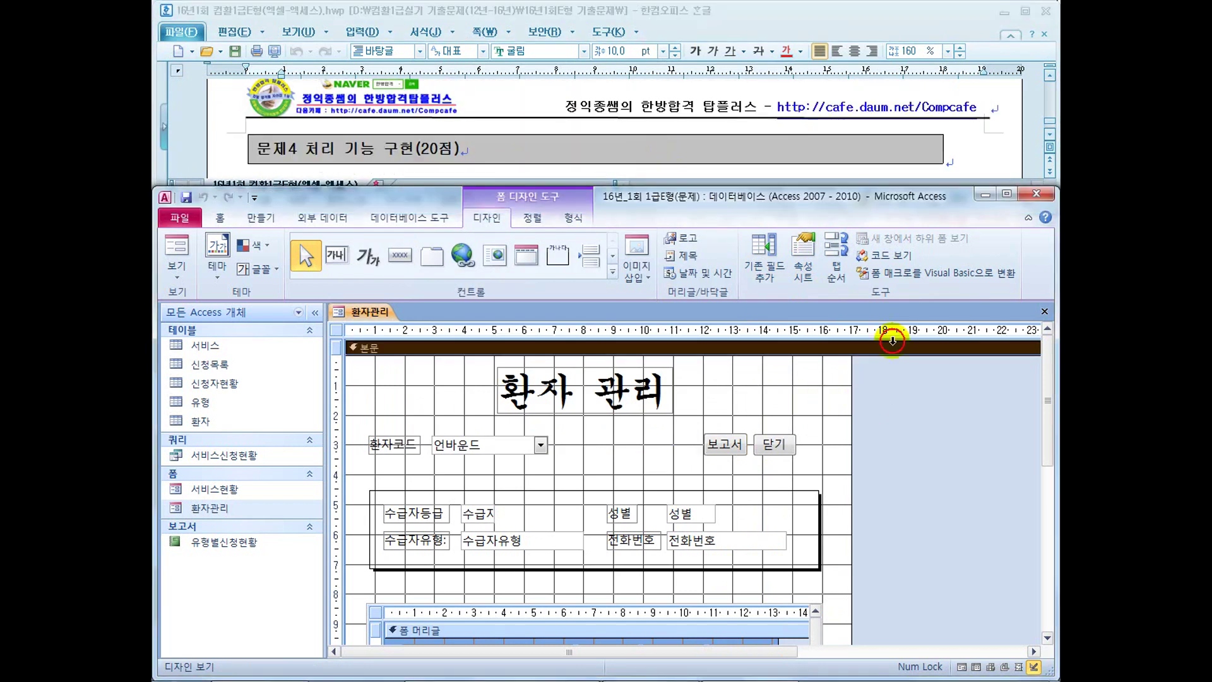
{"action": "key", "text": "alt+Tab"}
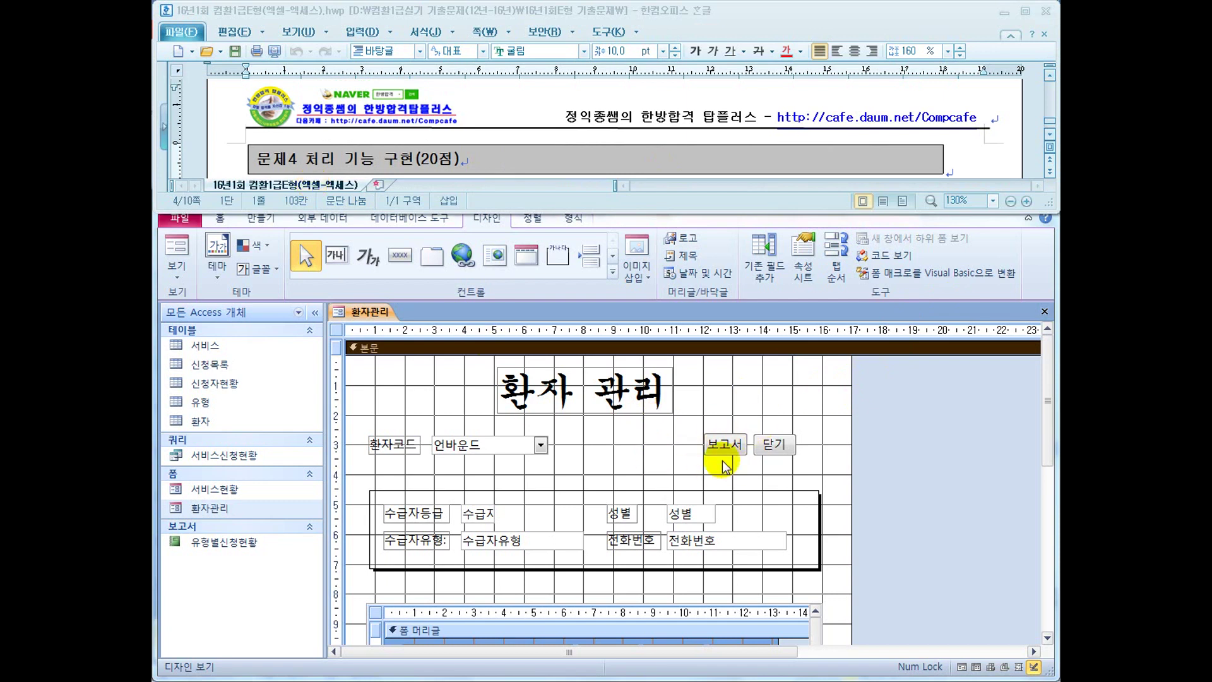
Test the 보고서 button in Form view with a patient code selected, inspect the previewed report, and close the preview and the form
{"action": "left_click", "coordinate": [738, 410]}
{"action": "left_click", "coordinate": [179, 247]}
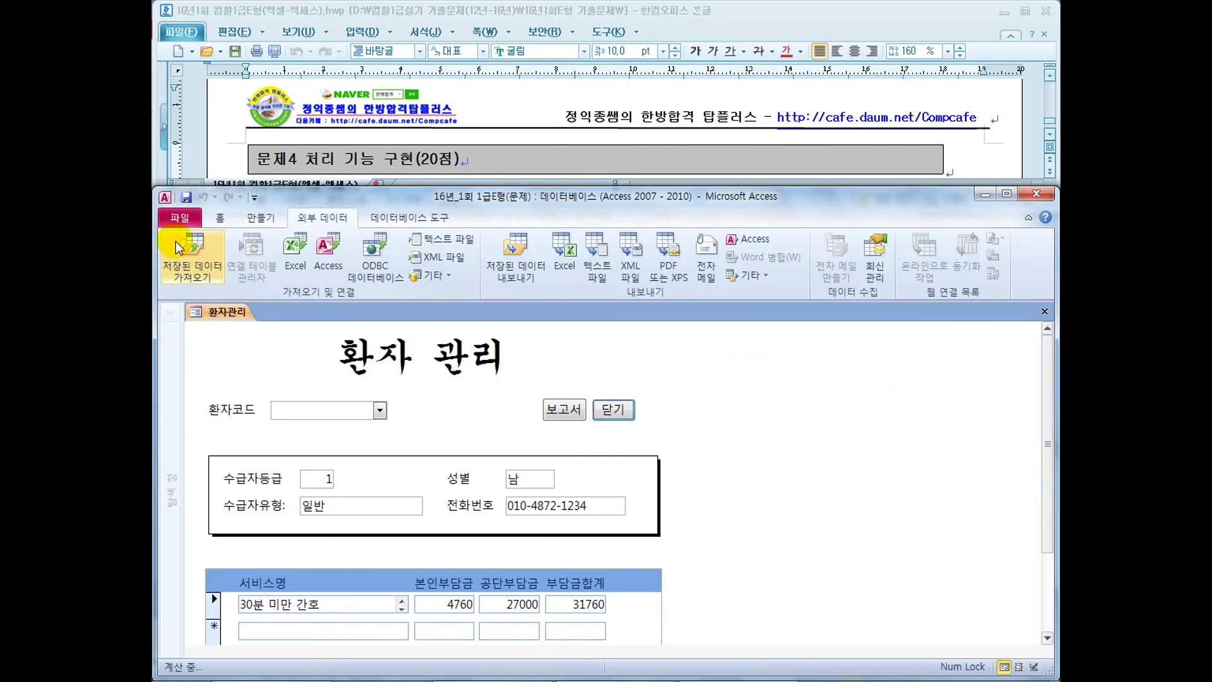
{"action": "left_click", "coordinate": [379, 410]}
{"action": "left_click", "coordinate": [317, 211]}
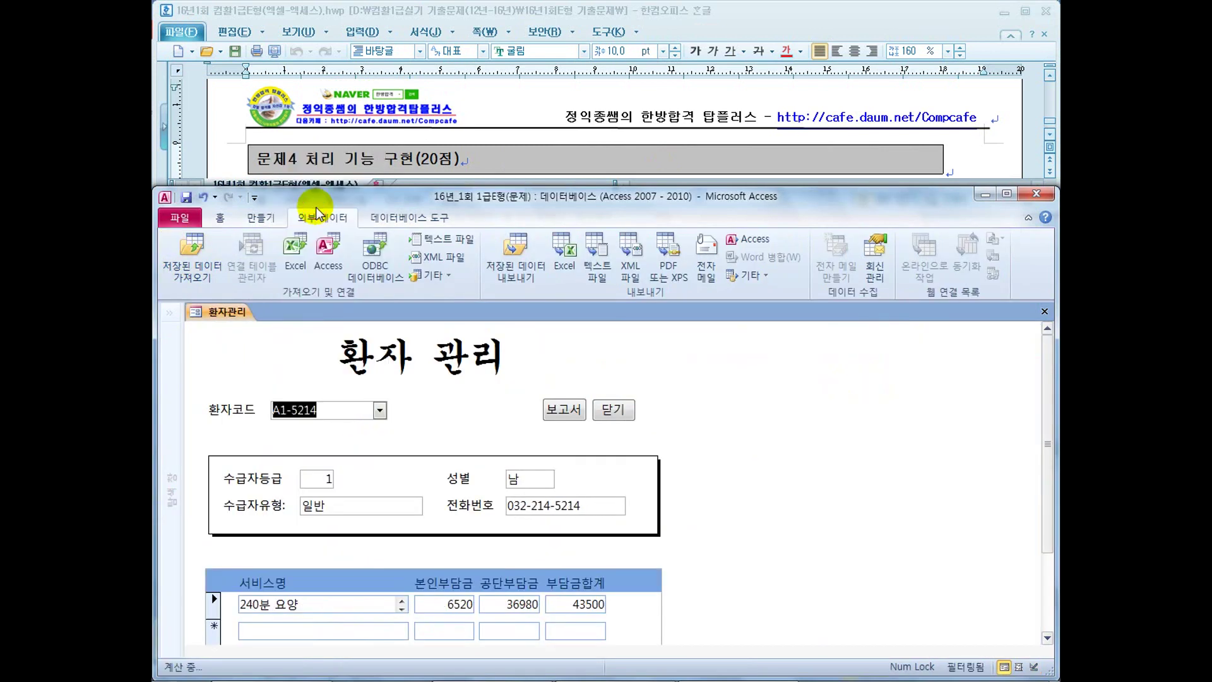
{"action": "left_click", "coordinate": [565, 410]}
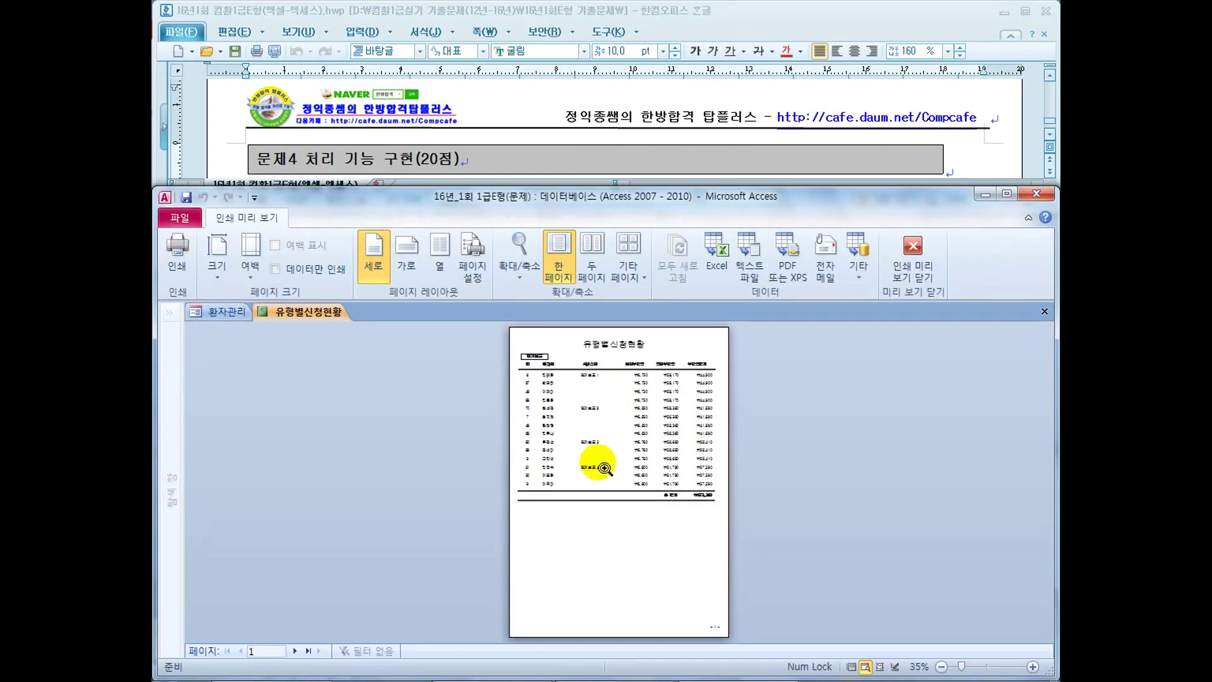
{"action": "left_click", "coordinate": [590, 481]}
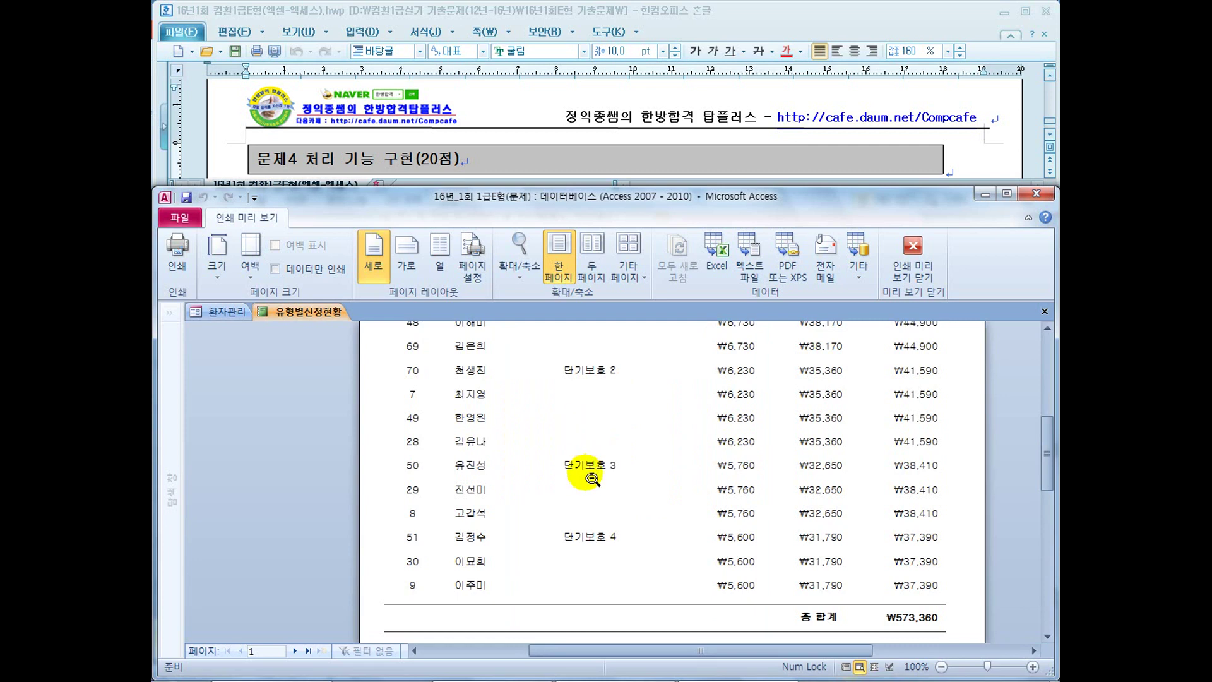
{"action": "scroll", "coordinate": [584, 473], "scroll_direction": "up", "scroll_amount": 5}
{"action": "left_click", "coordinate": [912, 251]}
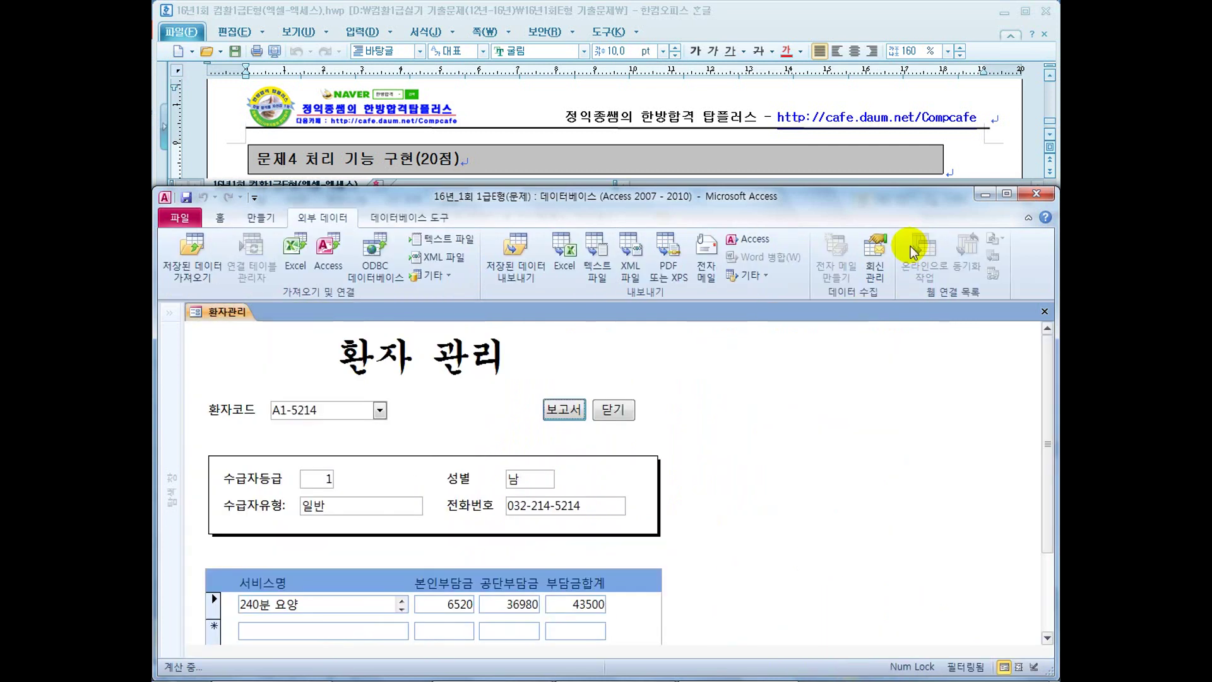
{"action": "left_click", "coordinate": [1043, 313]}
Read task 1 of 문제4 in the exam document, highlighting the crosstab query wording and the required table names
{"action": "left_click", "coordinate": [496, 152]}
{"action": "scroll", "coordinate": [497, 154], "scroll_direction": "down", "scroll_amount": 1}
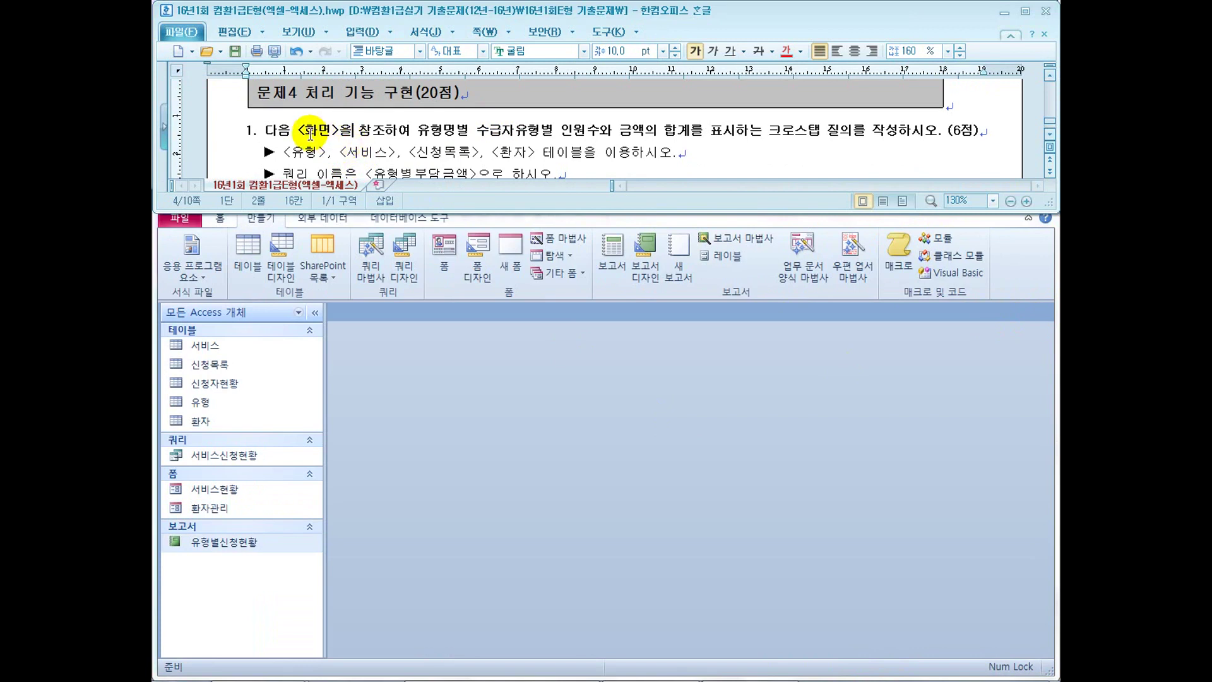
{"action": "left_click_drag", "start_coordinate": [840, 131], "coordinate": [775, 133]}
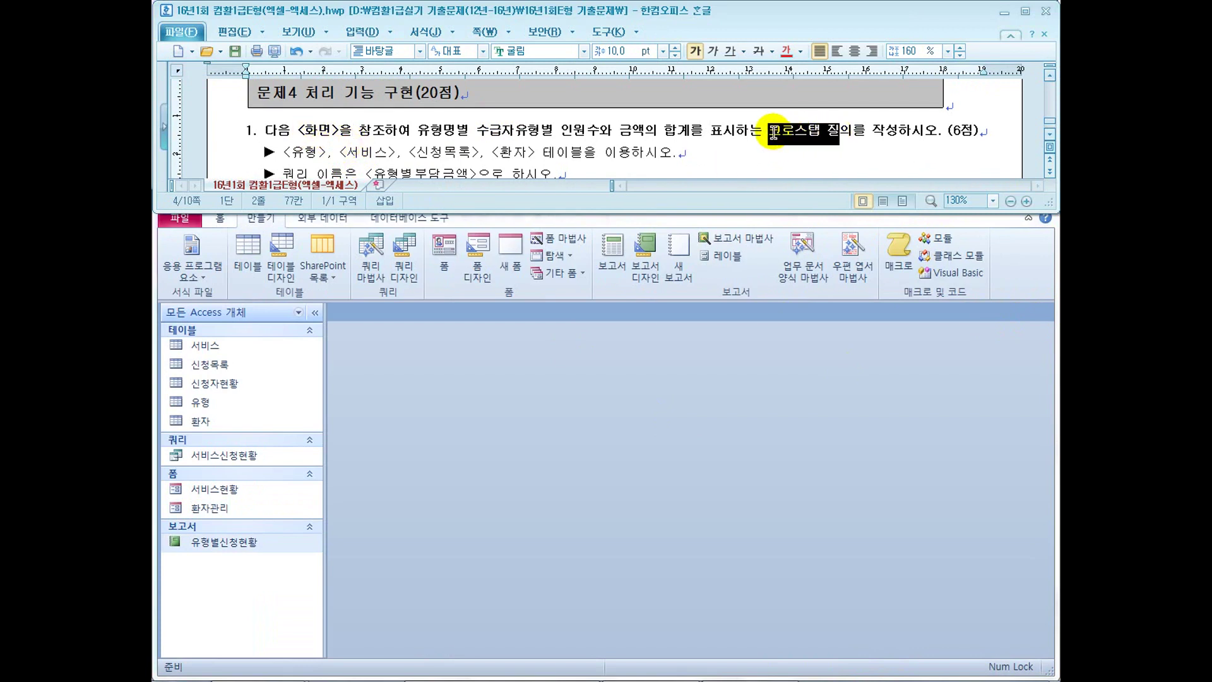
{"action": "left_click_drag", "start_coordinate": [305, 151], "coordinate": [492, 152]}
Create a new query in Design view with the 유형, 서비스, 신청목록 and 환자 tables
{"action": "left_click", "coordinate": [437, 371]}
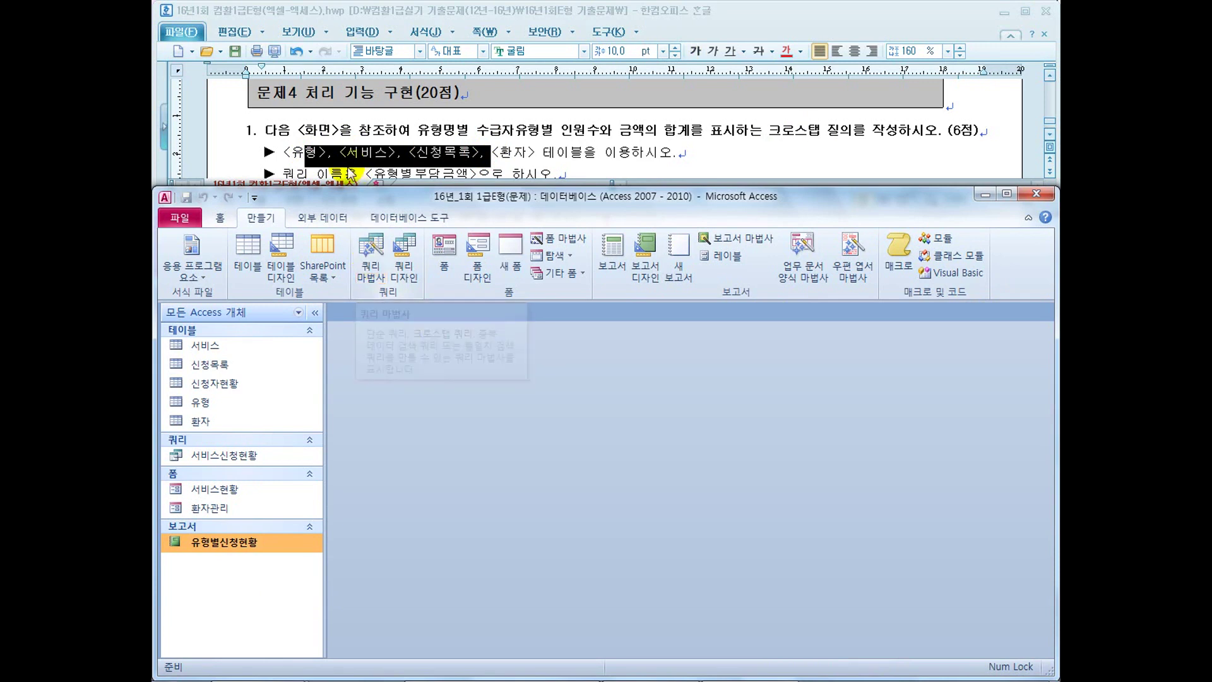
{"action": "left_click", "coordinate": [406, 269]}
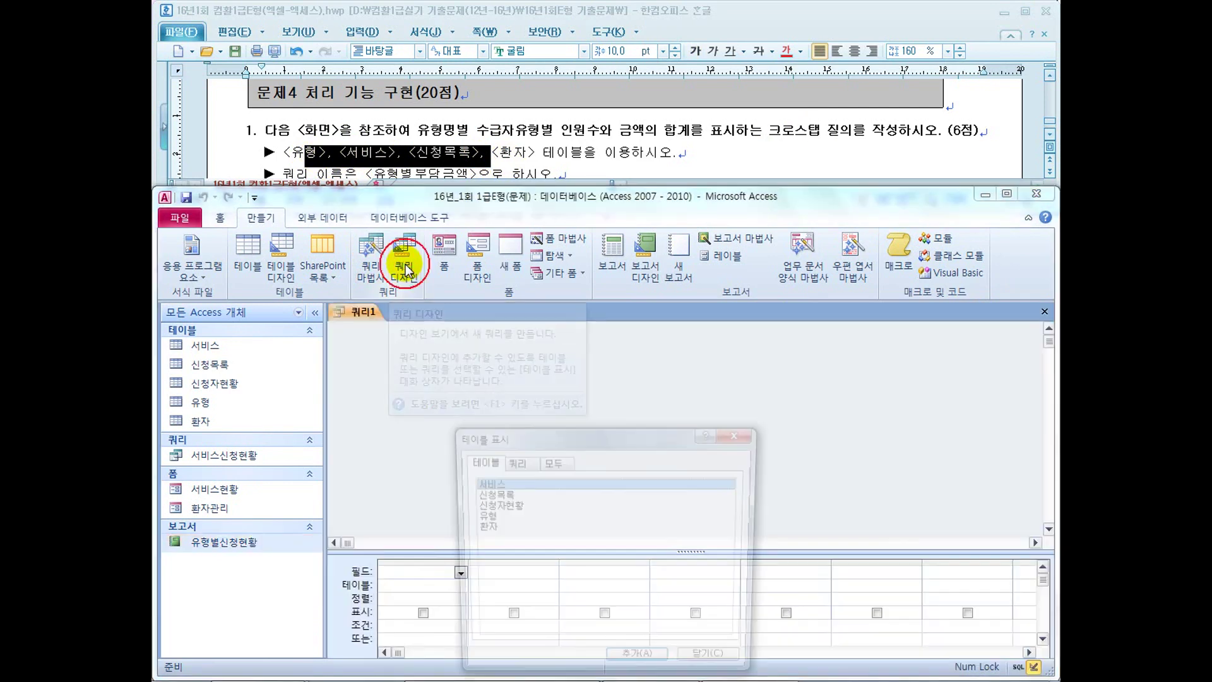
{"action": "double_click", "coordinate": [481, 516]}
{"action": "double_click", "coordinate": [492, 484]}
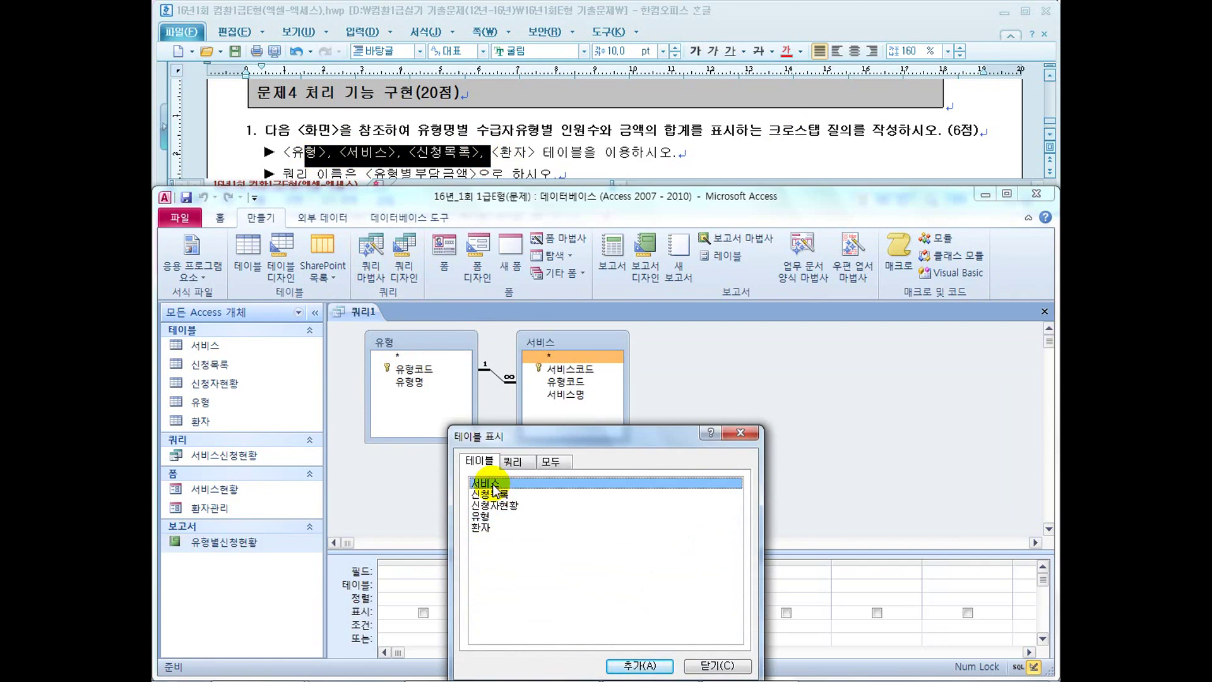
{"action": "double_click", "coordinate": [490, 494]}
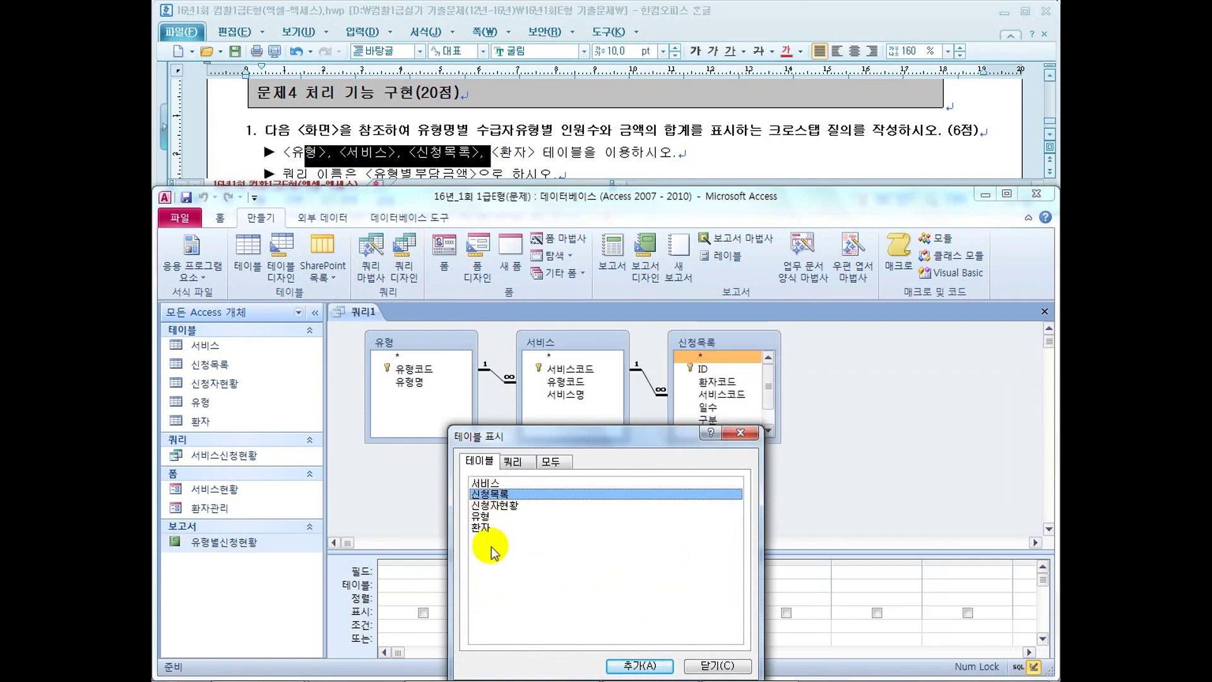
{"action": "double_click", "coordinate": [481, 528]}
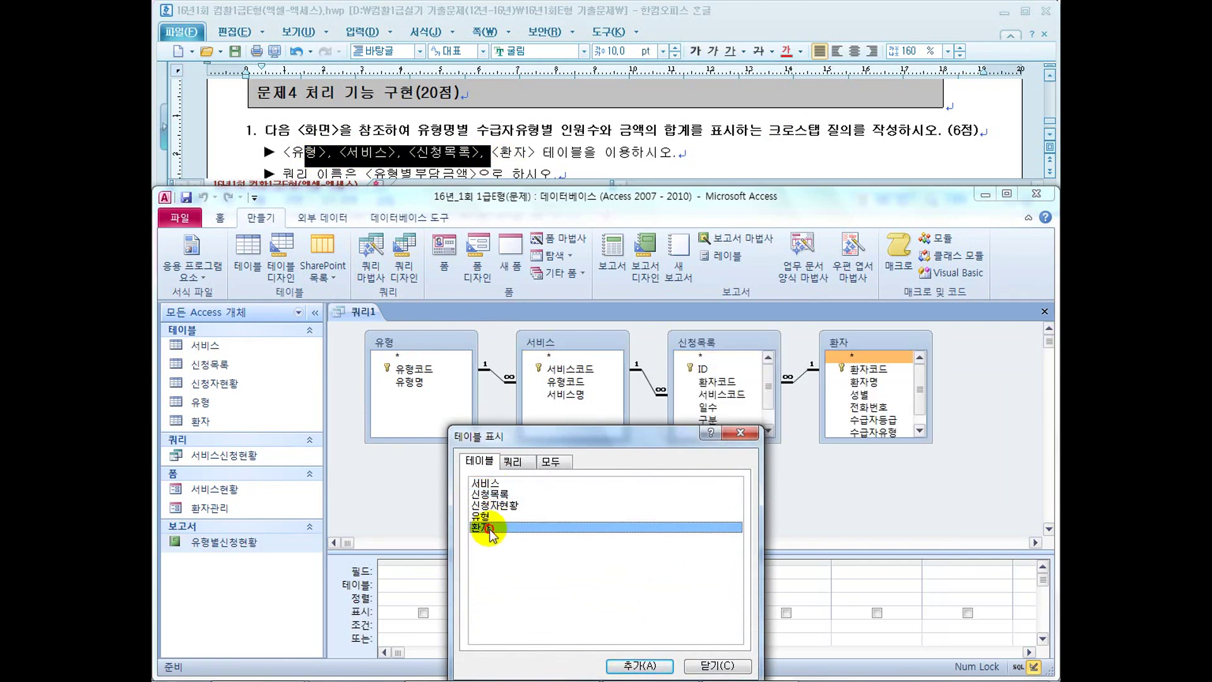
{"action": "left_click", "coordinate": [710, 665]}
Add 수급자유형 from the 환자 table to the query grid and enlarge the 환자 and 신청목록 field lists
{"action": "left_click", "coordinate": [603, 148]}
{"action": "scroll", "coordinate": [602, 172], "scroll_direction": "down", "scroll_amount": 1}
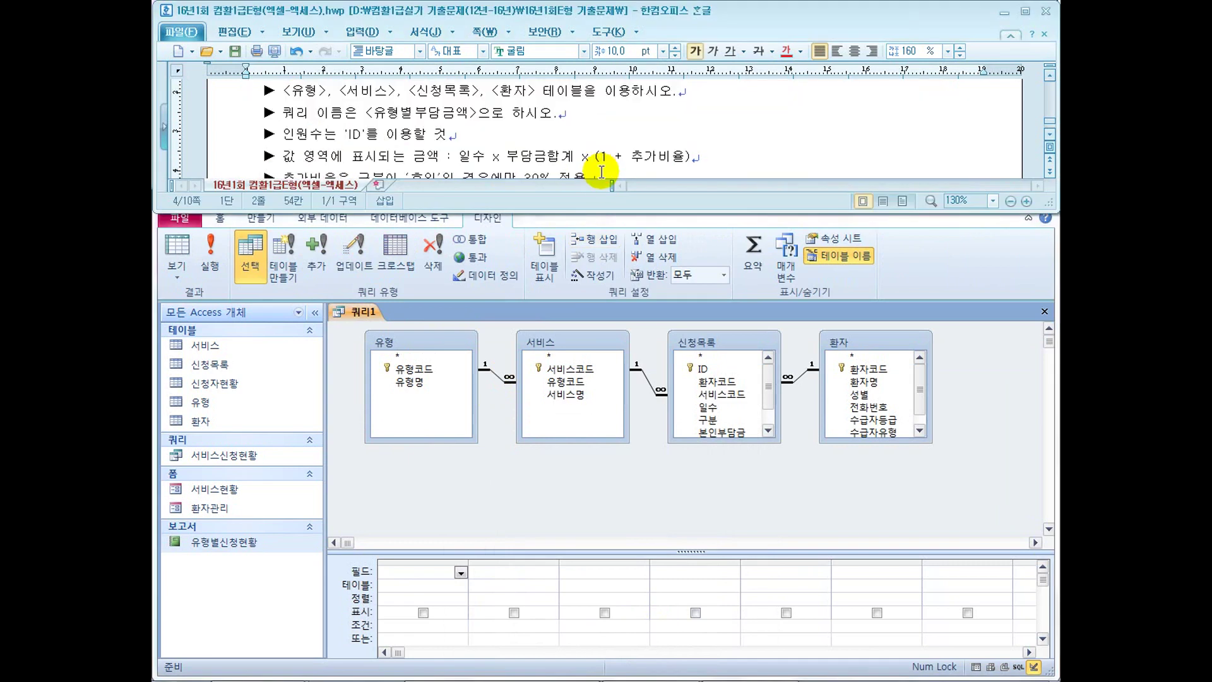
{"action": "scroll", "coordinate": [601, 172], "scroll_direction": "down", "scroll_amount": 3}
{"action": "left_click", "coordinate": [569, 395]}
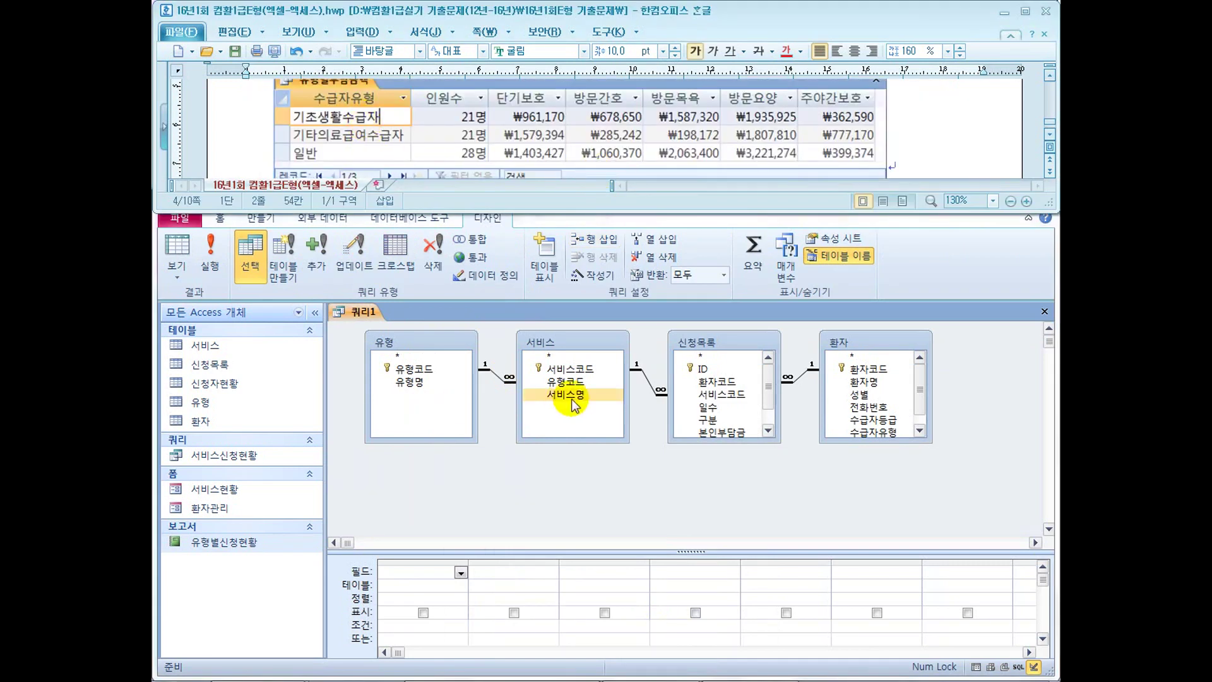
{"action": "left_click_drag", "start_coordinate": [877, 442], "coordinate": [879, 463]}
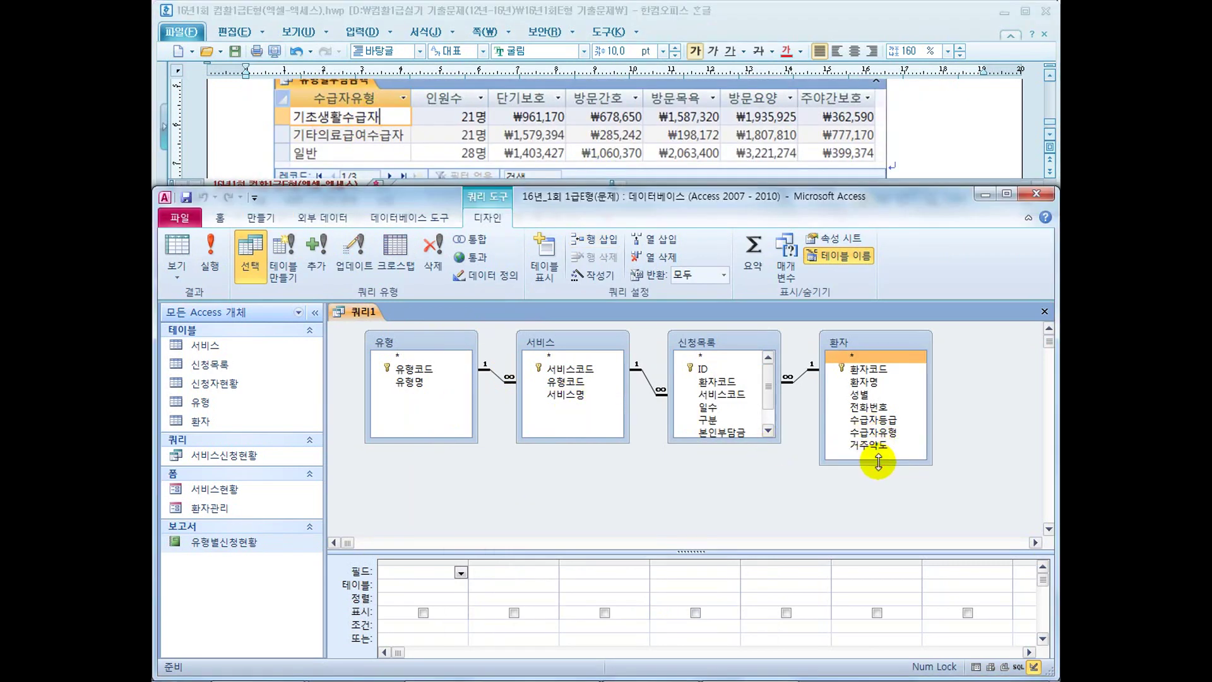
{"action": "double_click", "coordinate": [873, 432]}
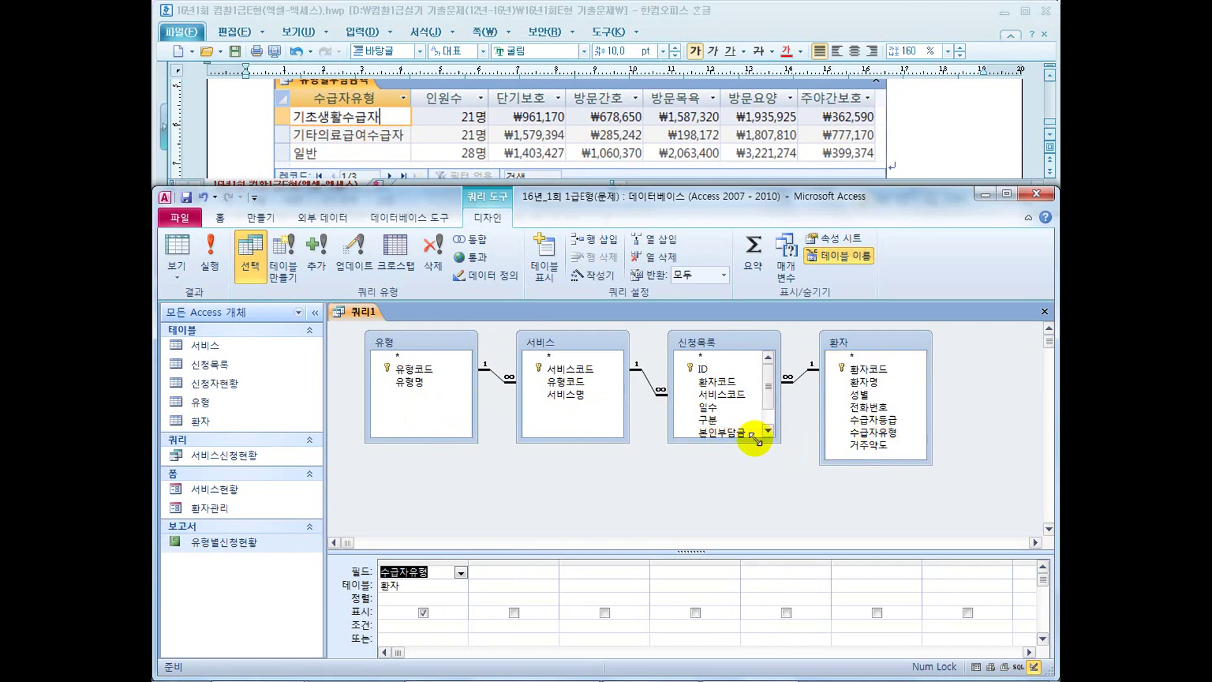
{"action": "left_click_drag", "start_coordinate": [756, 439], "coordinate": [752, 466]}
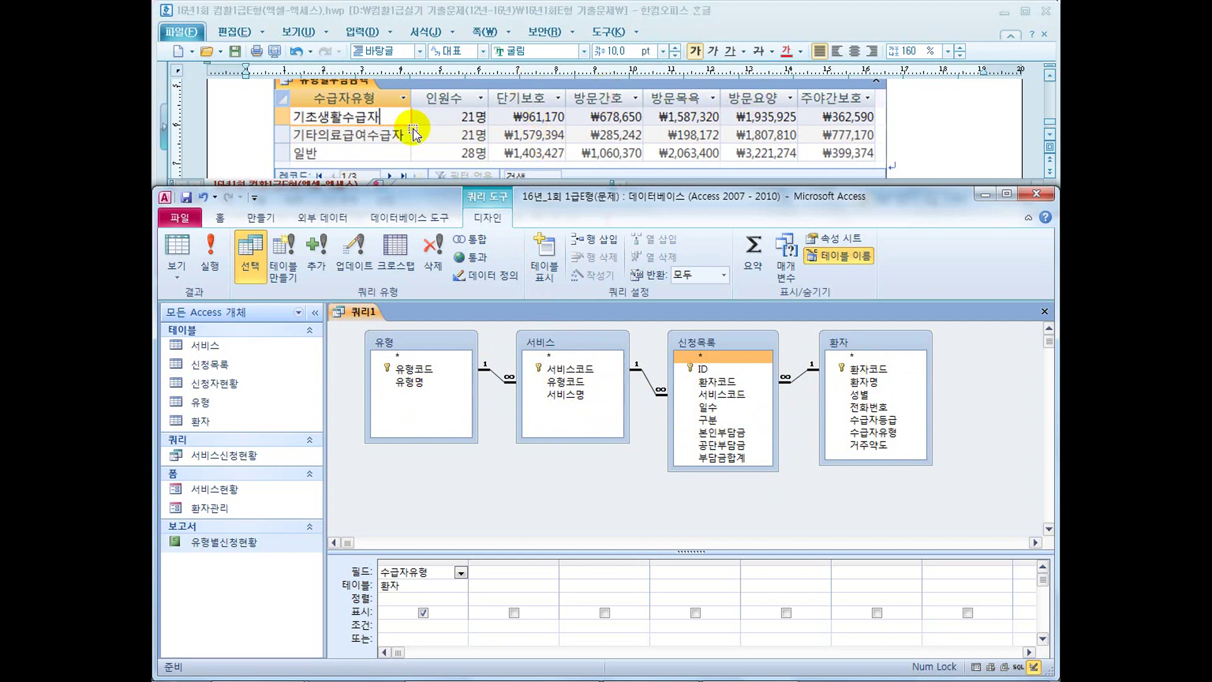
Study the value, row heading and column heading areas of the sample crosstab in the enlarged exam document
{"action": "double_click", "coordinate": [734, 13]}
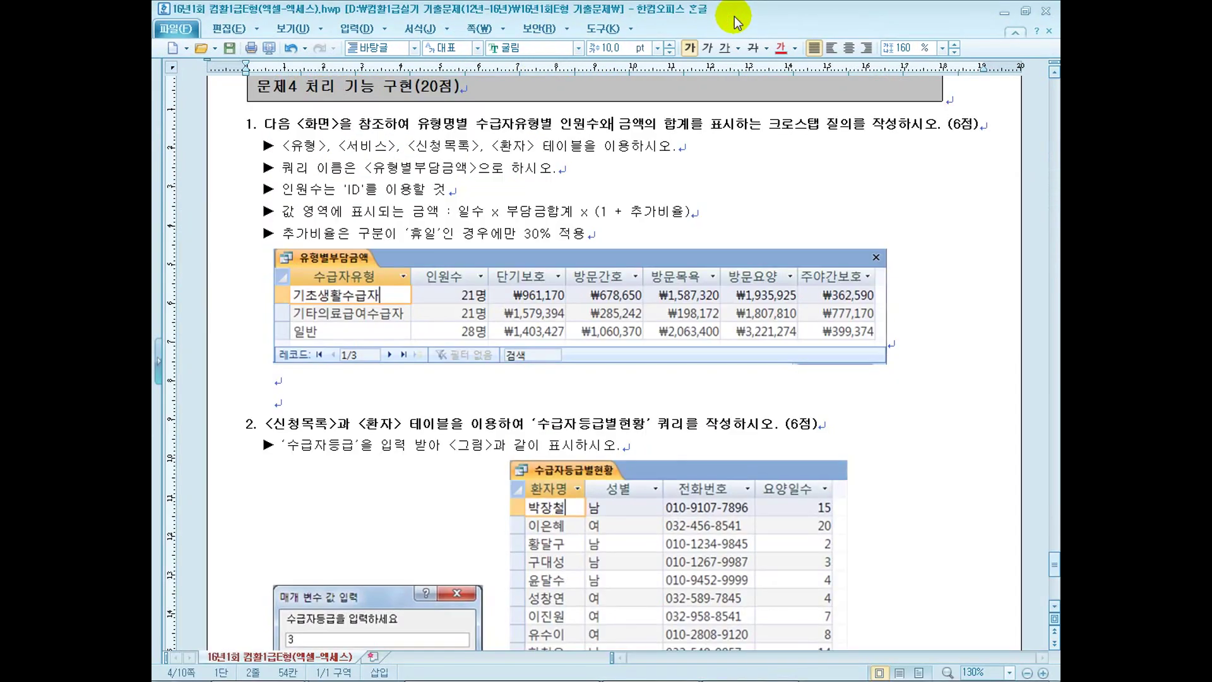
{"action": "left_click_drag", "start_coordinate": [840, 338], "coordinate": [679, 294]}
{"action": "mouse_move", "coordinate": [519, 346]}
{"action": "left_mouse_down"}
{"action": "mouse_move", "coordinate": [849, 338]}
{"action": "mouse_move", "coordinate": [593, 308]}
{"action": "left_mouse_up"}
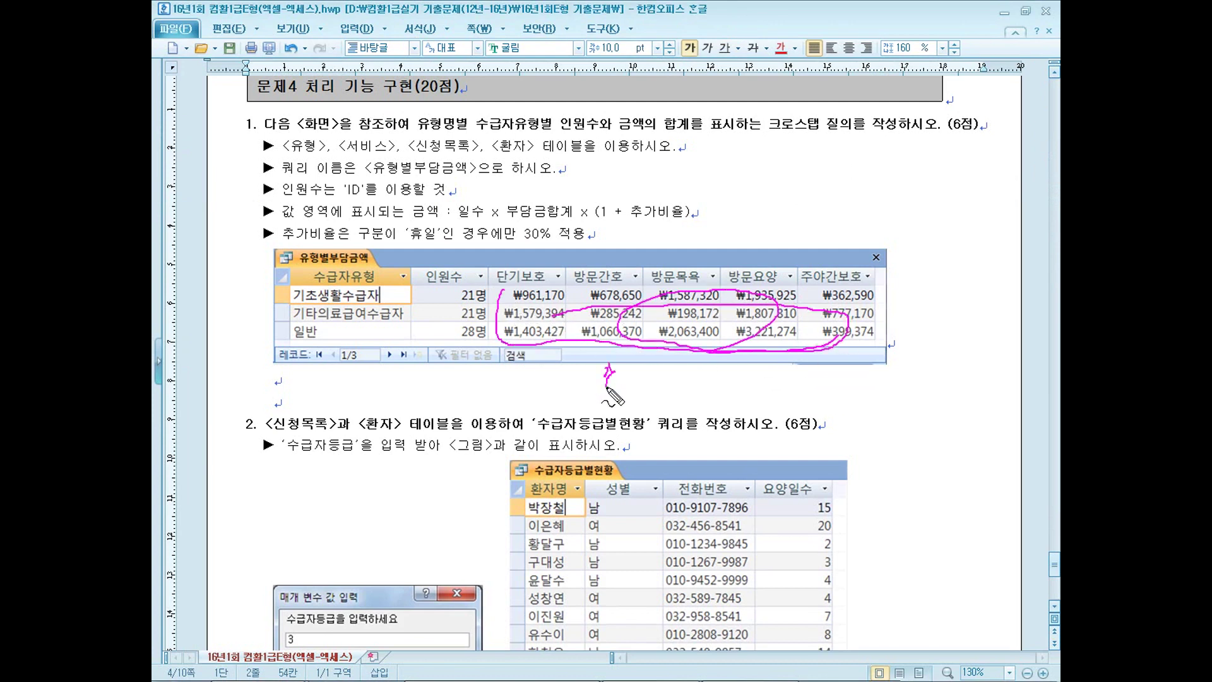
{"action": "left_click_drag", "start_coordinate": [448, 336], "coordinate": [430, 257]}
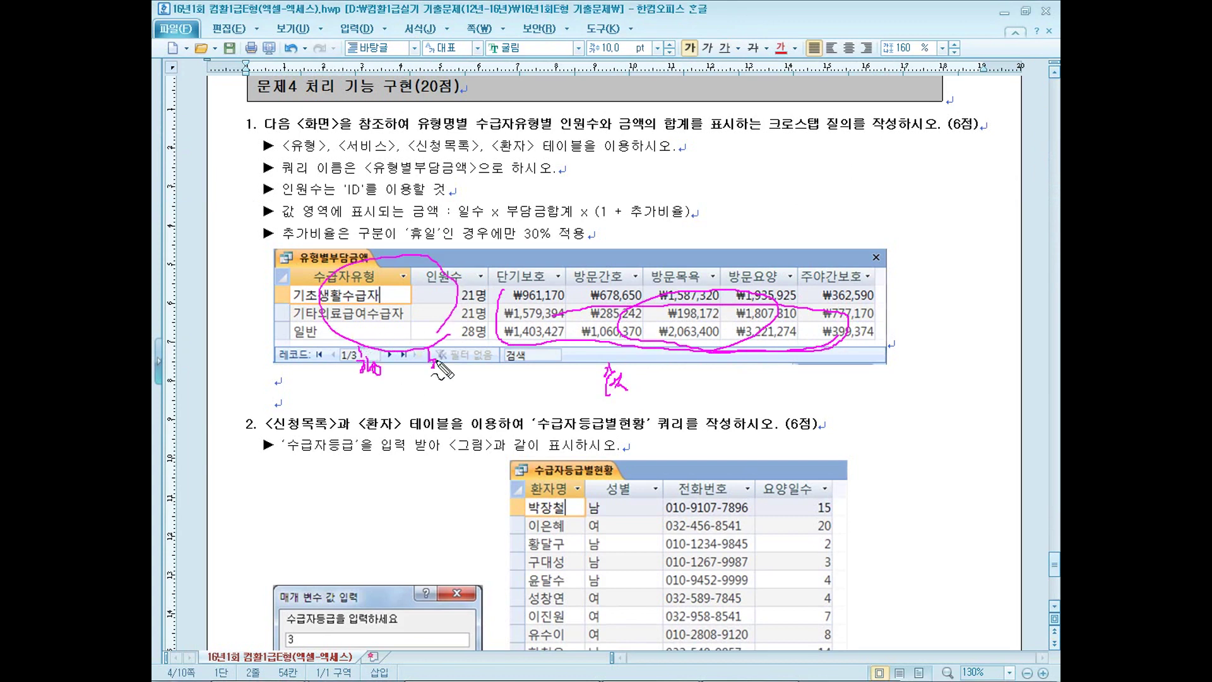
{"action": "mouse_move", "coordinate": [785, 310]}
{"action": "left_mouse_down"}
{"action": "mouse_move", "coordinate": [542, 303]}
{"action": "mouse_move", "coordinate": [819, 306]}
{"action": "left_mouse_up"}
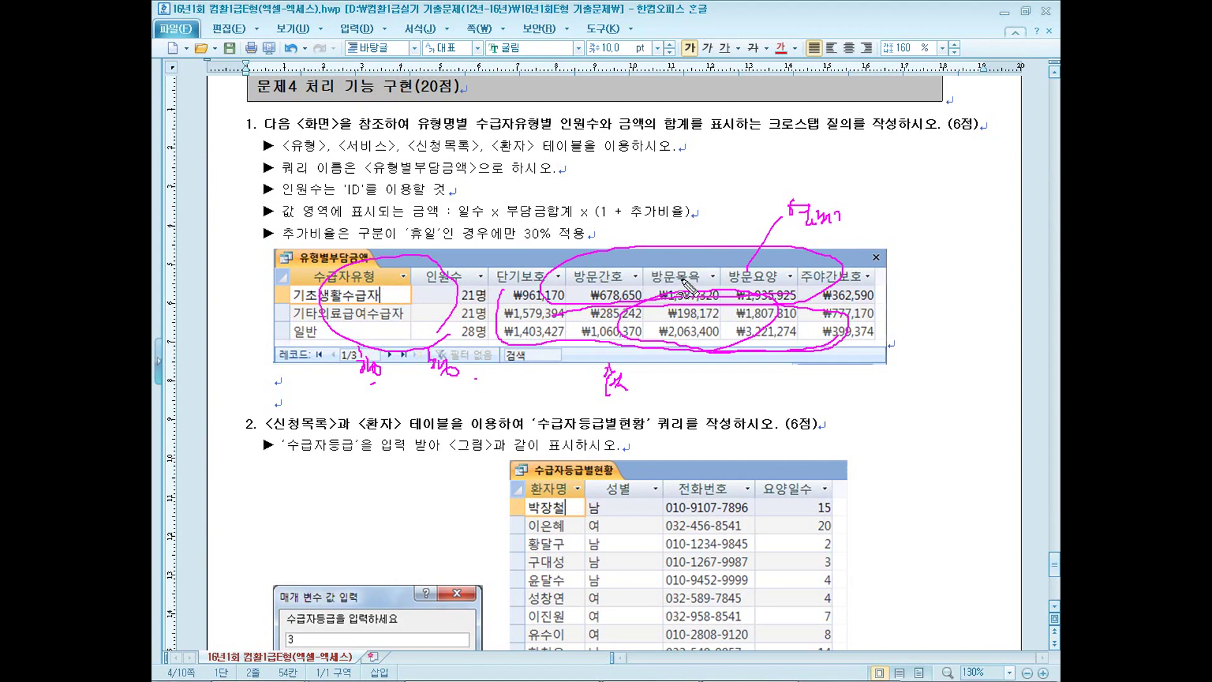
{"action": "key", "text": "Escape"}
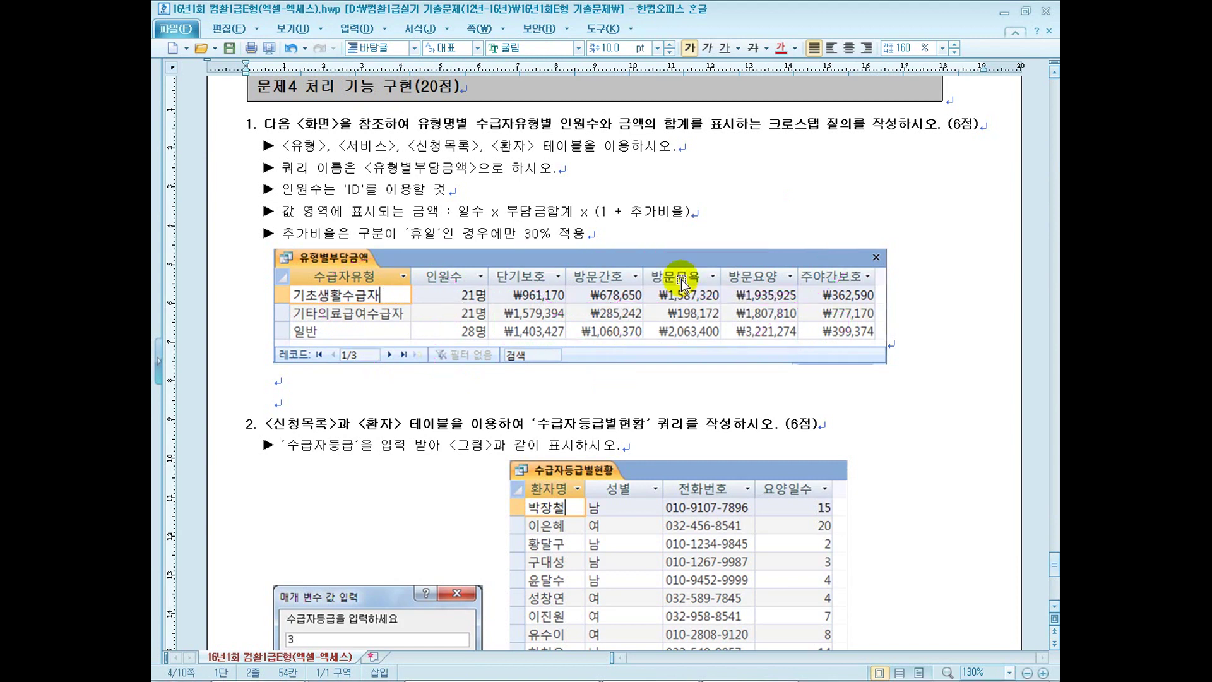
{"action": "double_click", "coordinate": [762, 18]}
Try 서비스명 from the 서비스 table as the second query field, check its datasheet against the exam sample, and remove the field
{"action": "left_click", "coordinate": [860, 396]}
{"action": "left_click", "coordinate": [864, 446]}
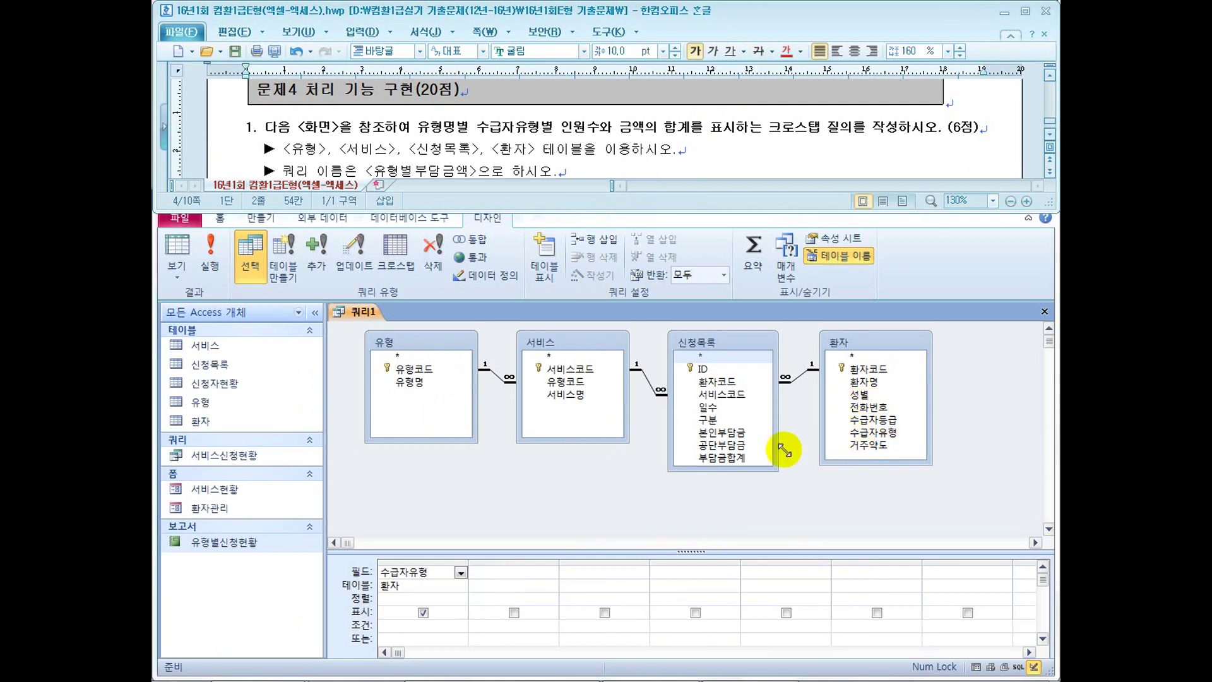
{"action": "left_click", "coordinate": [566, 396]}
{"action": "double_click", "coordinate": [567, 396]}
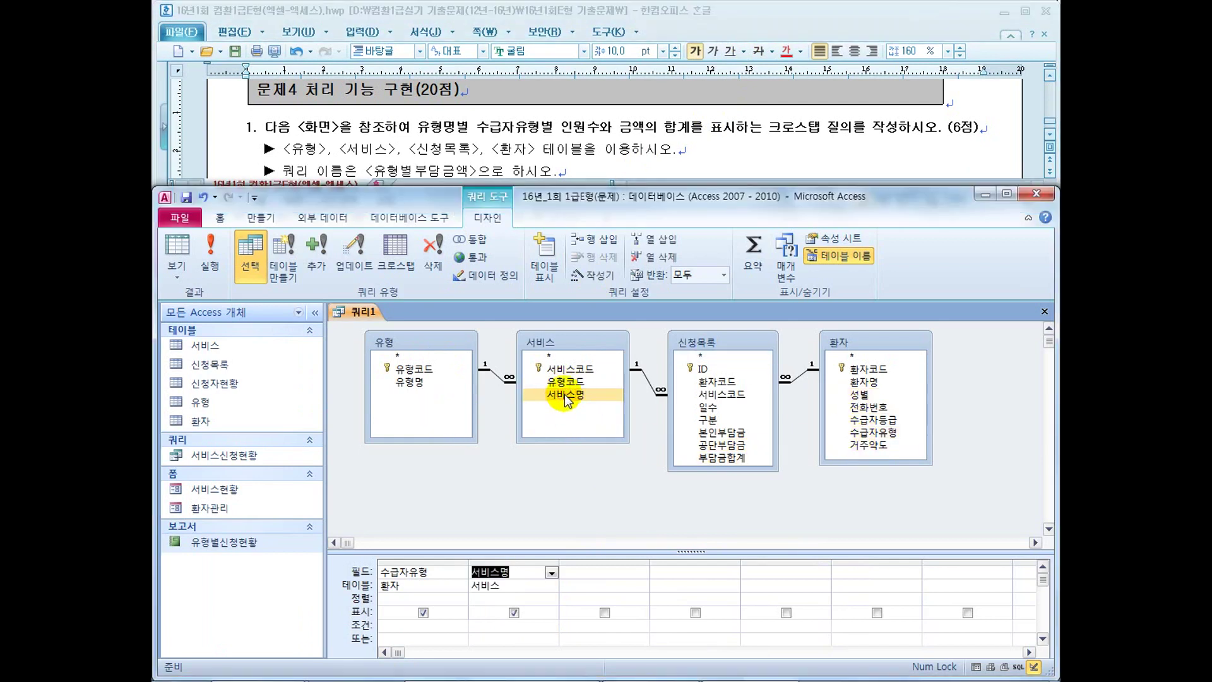
{"action": "left_click", "coordinate": [177, 270]}
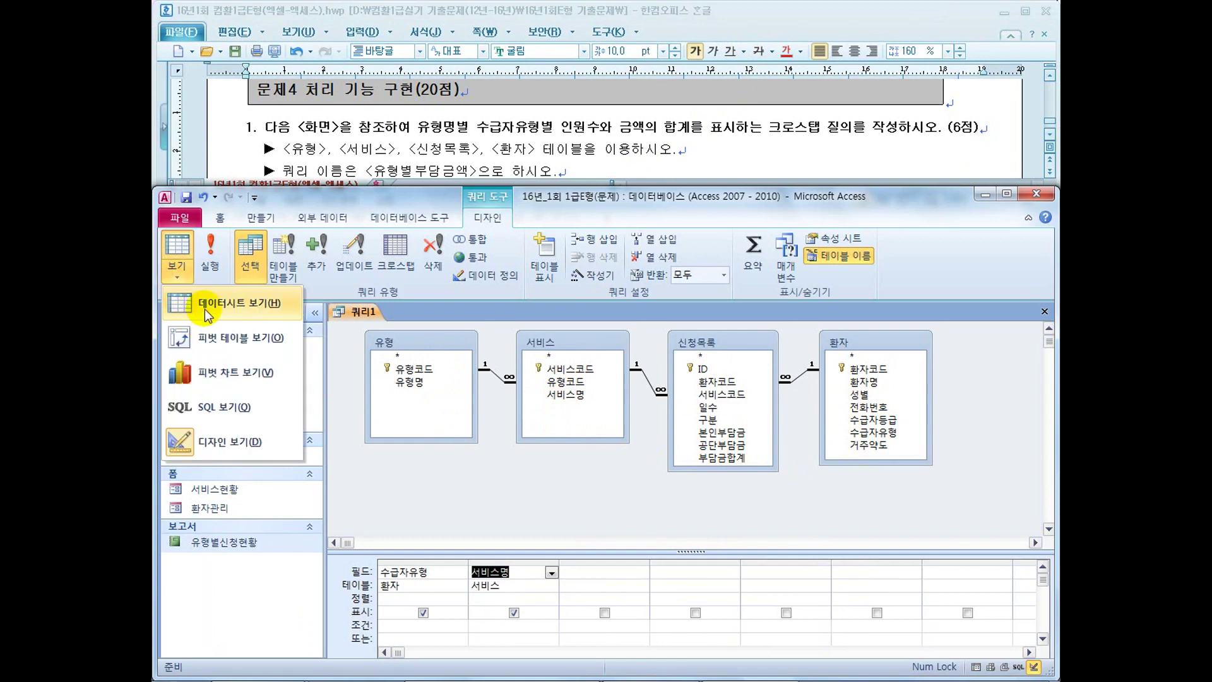
{"action": "left_click", "coordinate": [205, 307]}
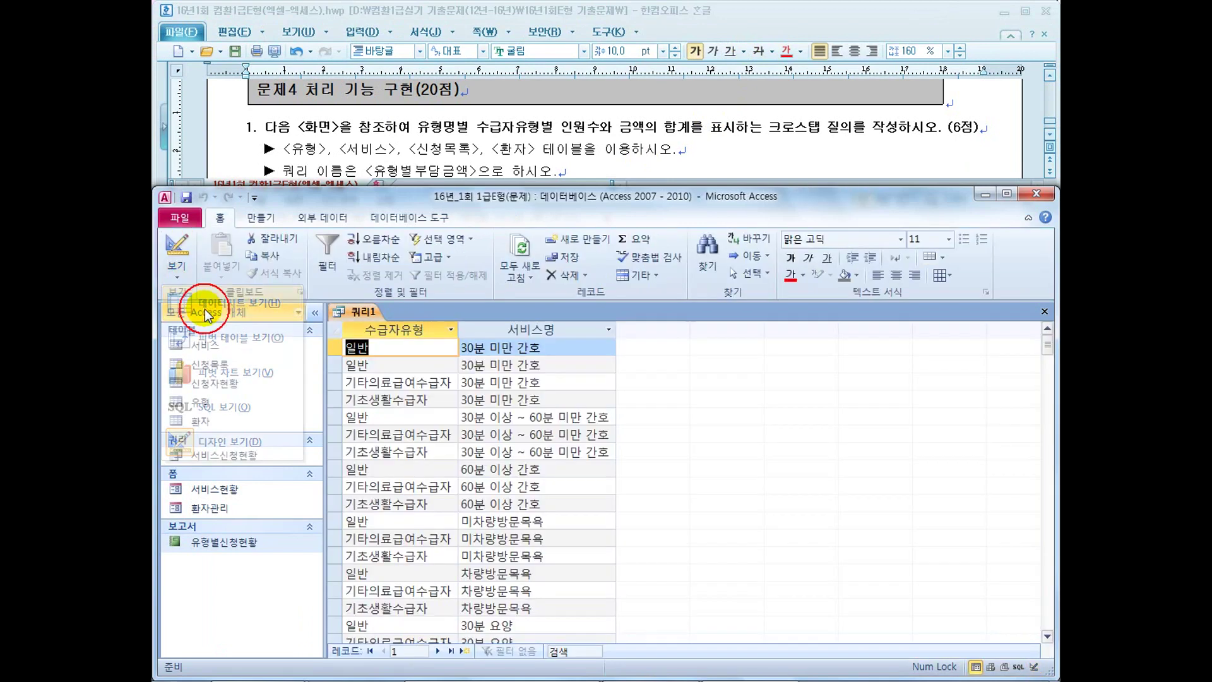
{"action": "left_click", "coordinate": [559, 174]}
{"action": "scroll", "coordinate": [559, 167], "scroll_direction": "down", "scroll_amount": 5}
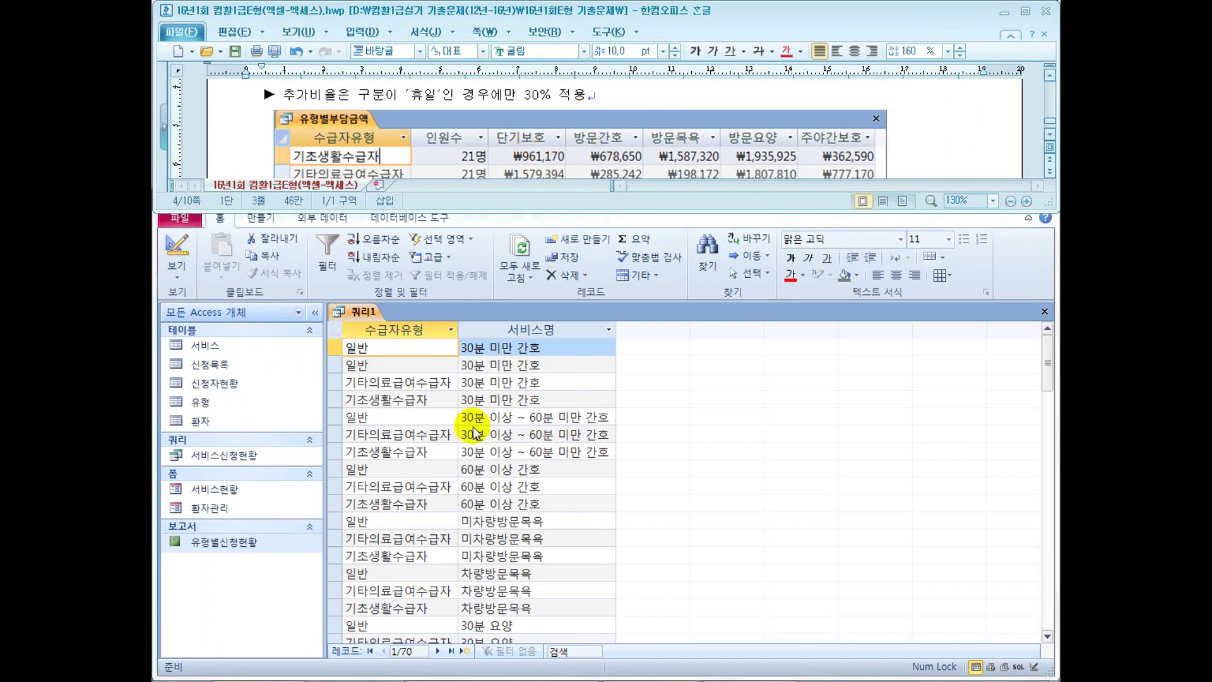
{"action": "left_click", "coordinate": [177, 272]}
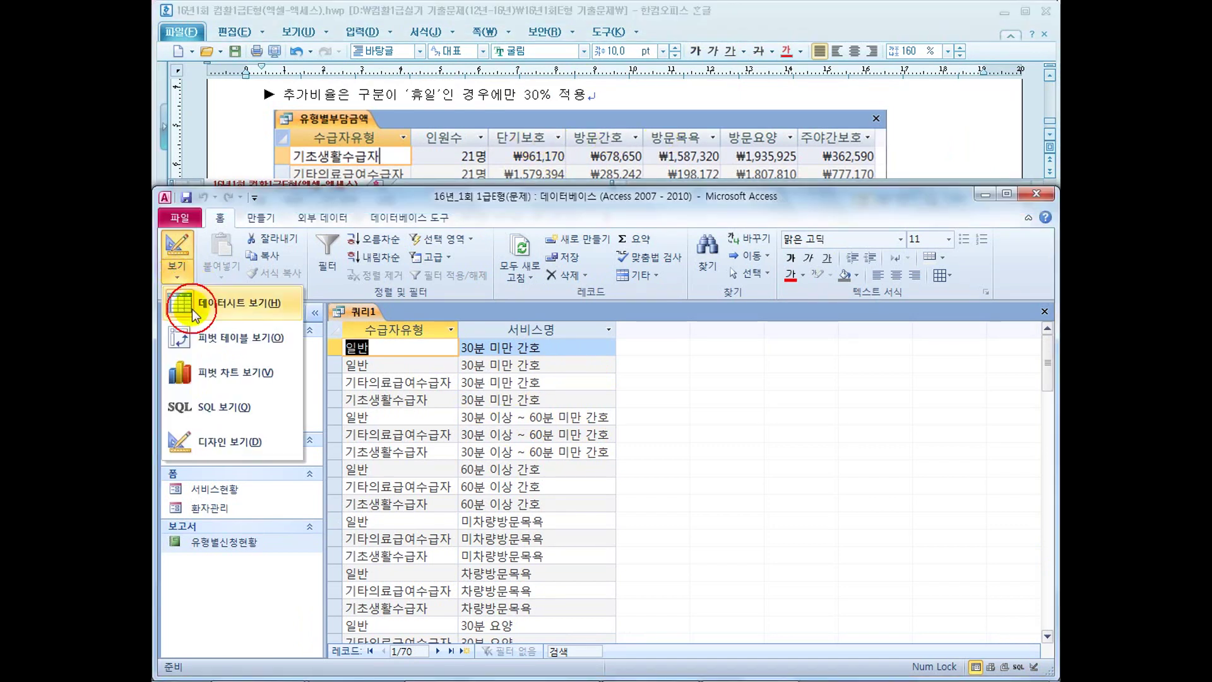
{"action": "left_click", "coordinate": [209, 442]}
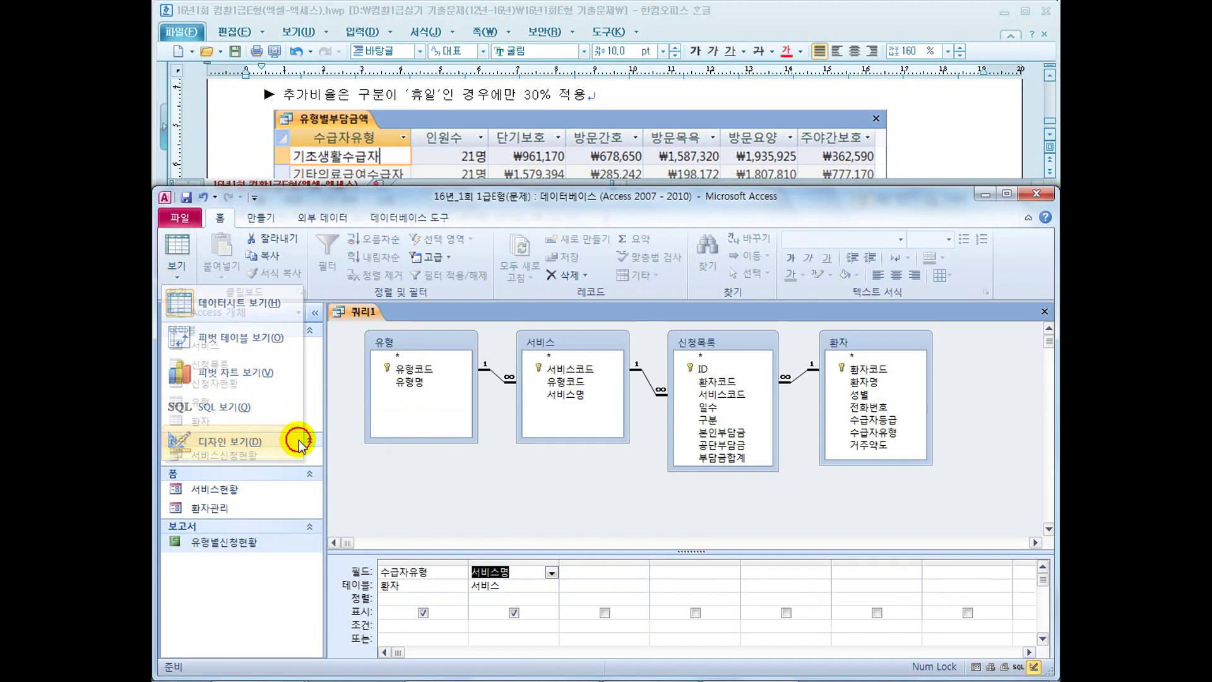
{"action": "left_click", "coordinate": [500, 562]}
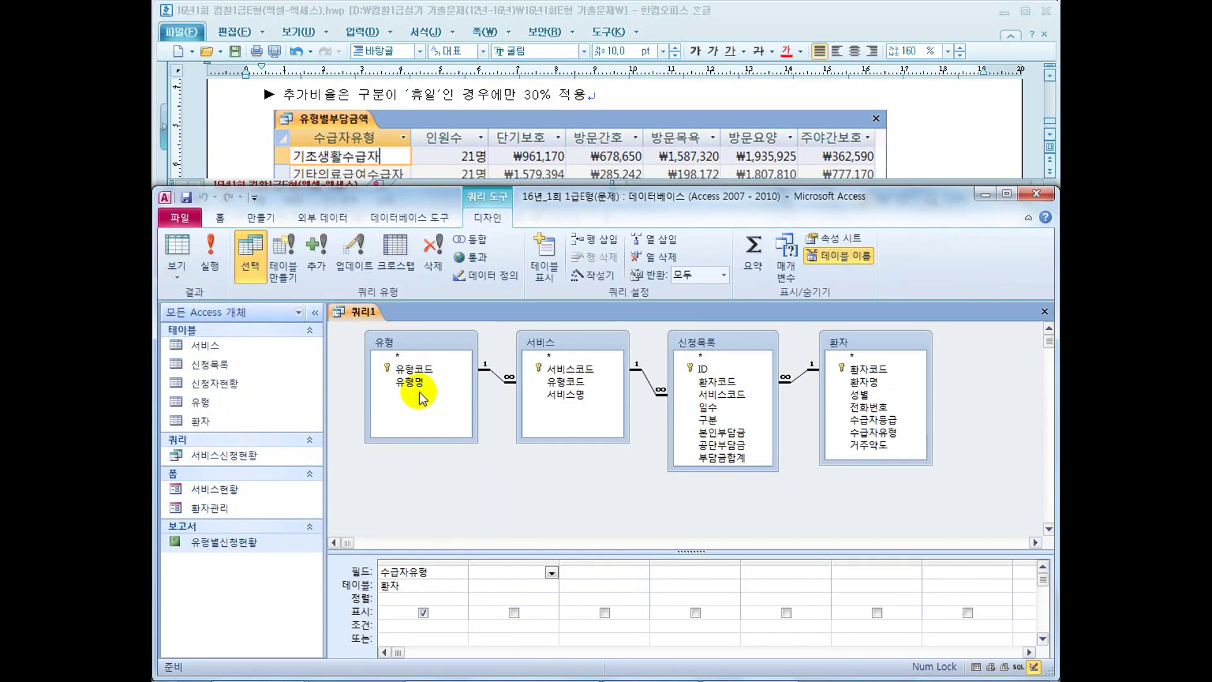
Add 유형명 from the 유형 table as the second query field and display the query's datasheet
{"action": "double_click", "coordinate": [417, 382]}
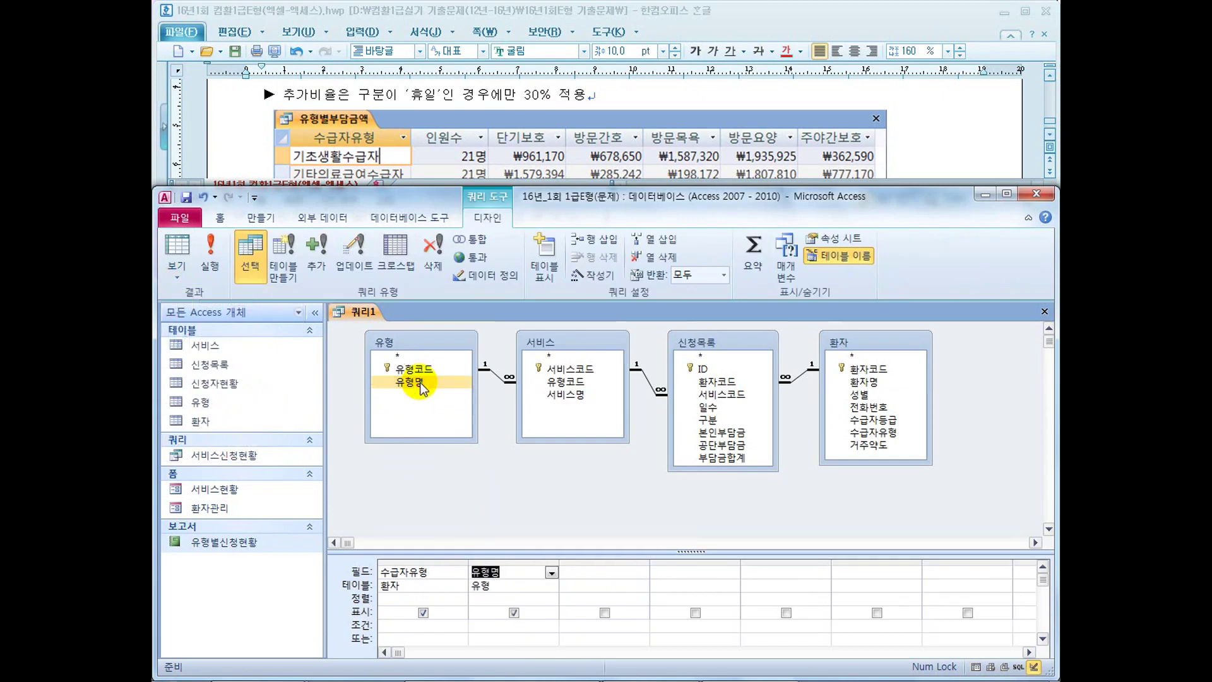
{"action": "left_click", "coordinate": [183, 271]}
{"action": "left_click", "coordinate": [195, 308]}
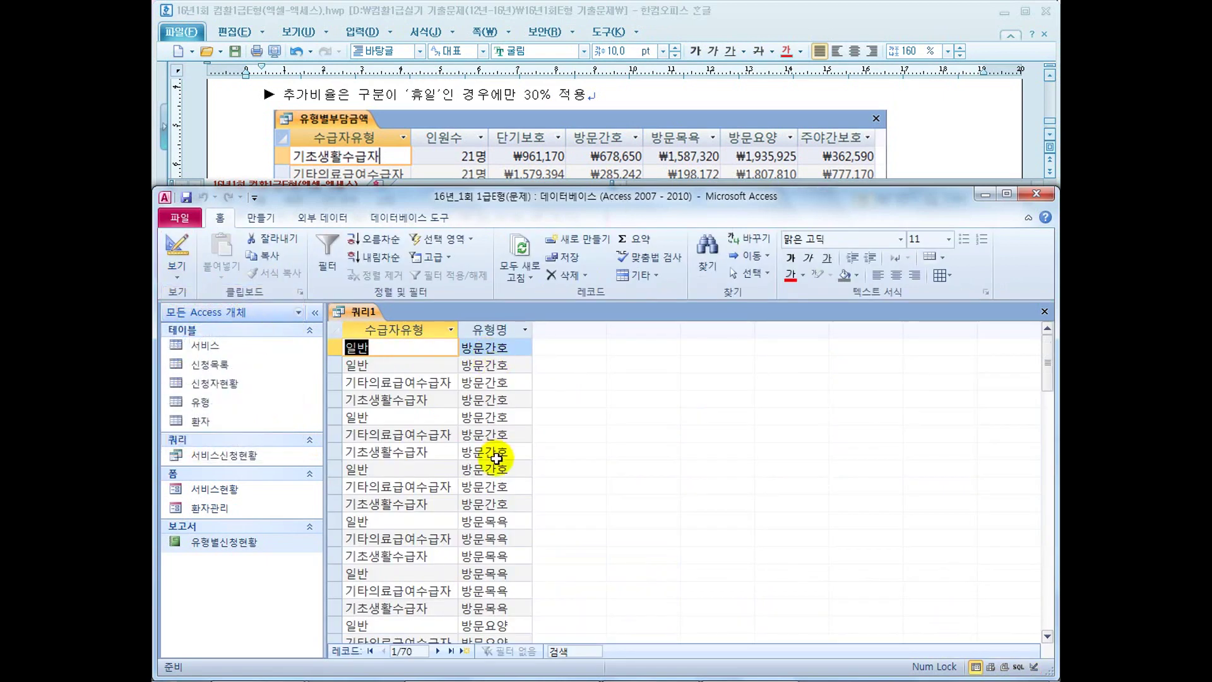
Convert the query to a crosstab, with 수급자유형 as 행 머리글 and 유형명 as 열 머리글
{"action": "left_click", "coordinate": [169, 245]}
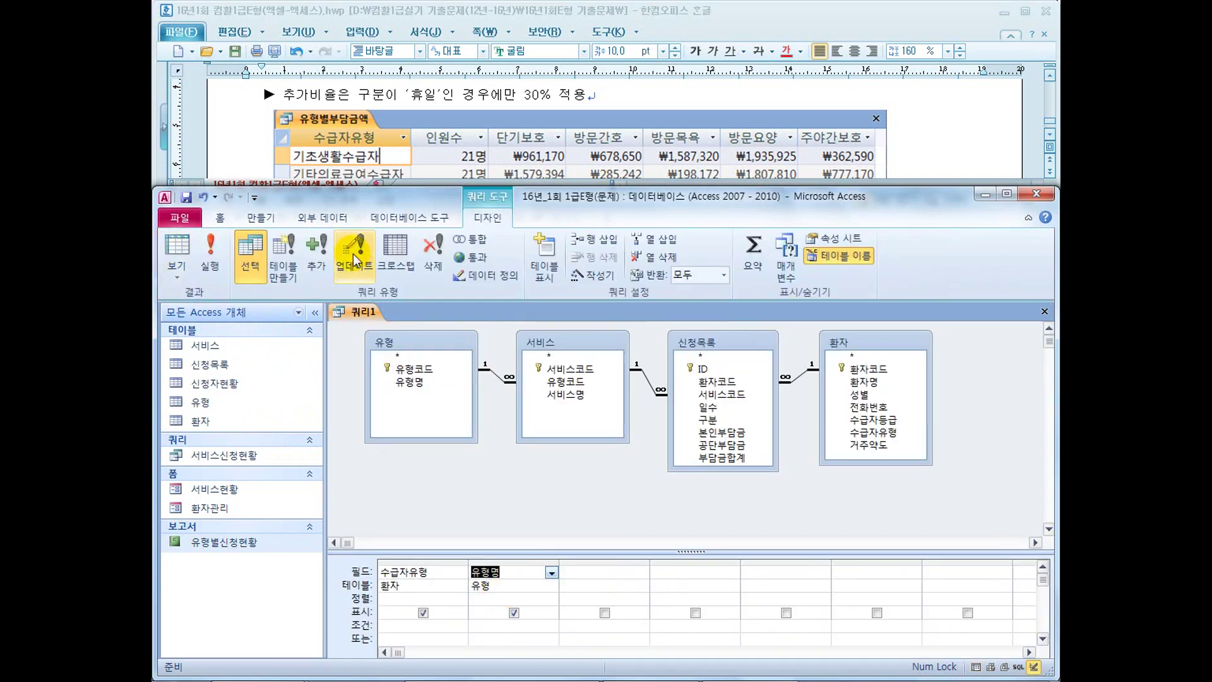
{"action": "left_click", "coordinate": [394, 251]}
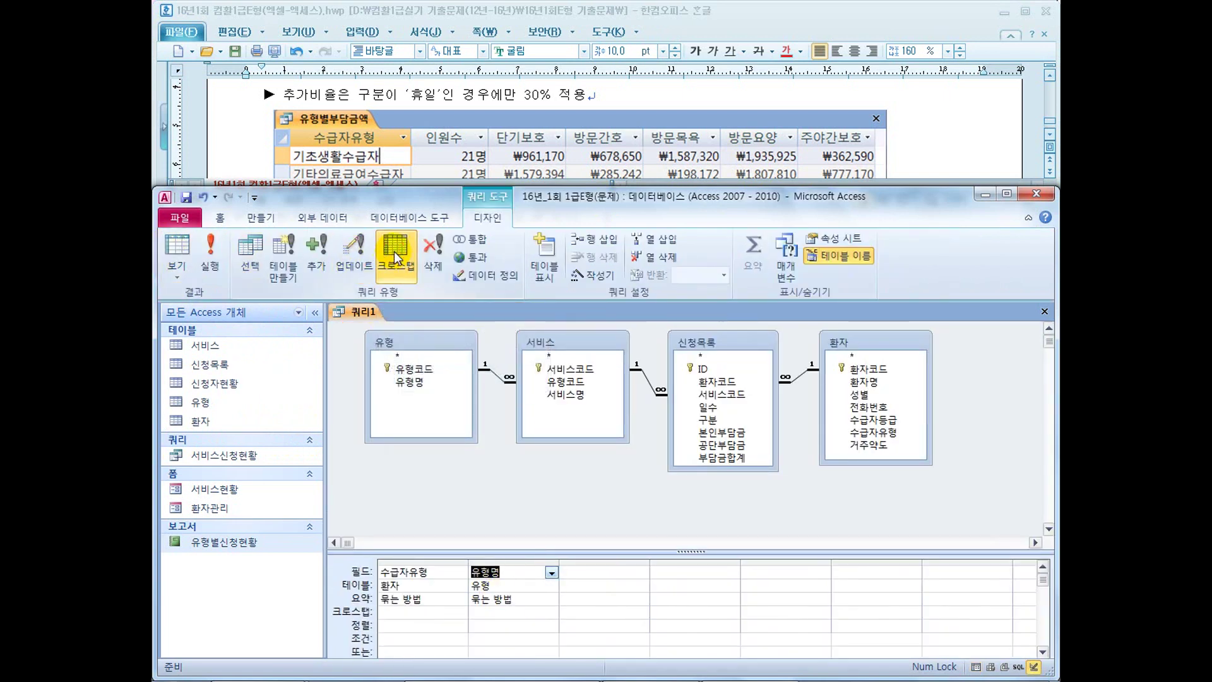
{"action": "left_click", "coordinate": [458, 610]}
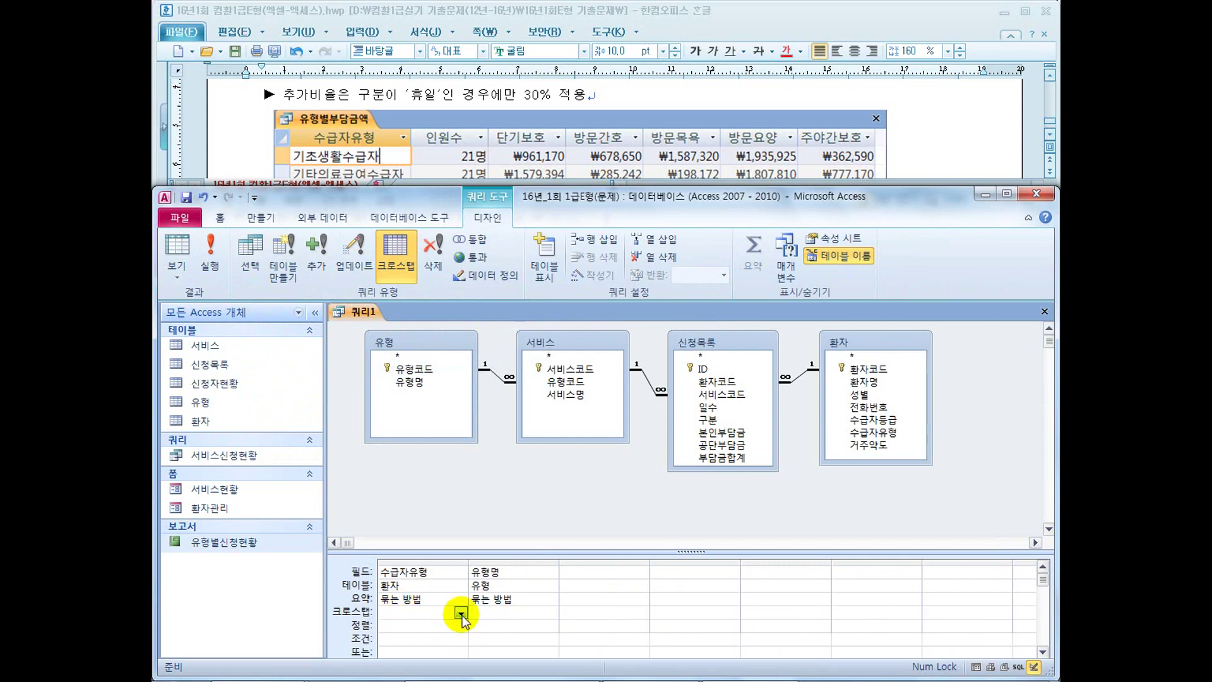
{"action": "left_click", "coordinate": [462, 613]}
{"action": "left_click", "coordinate": [436, 627]}
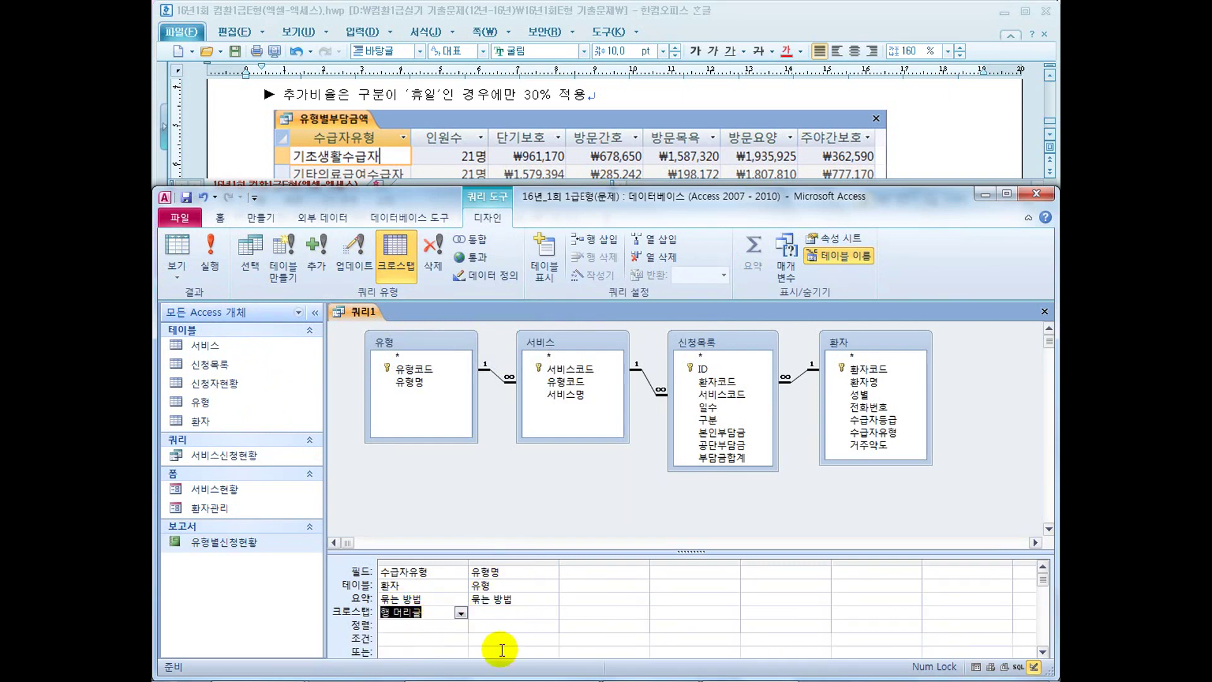
{"action": "left_click", "coordinate": [492, 613]}
{"action": "left_click", "coordinate": [551, 612]}
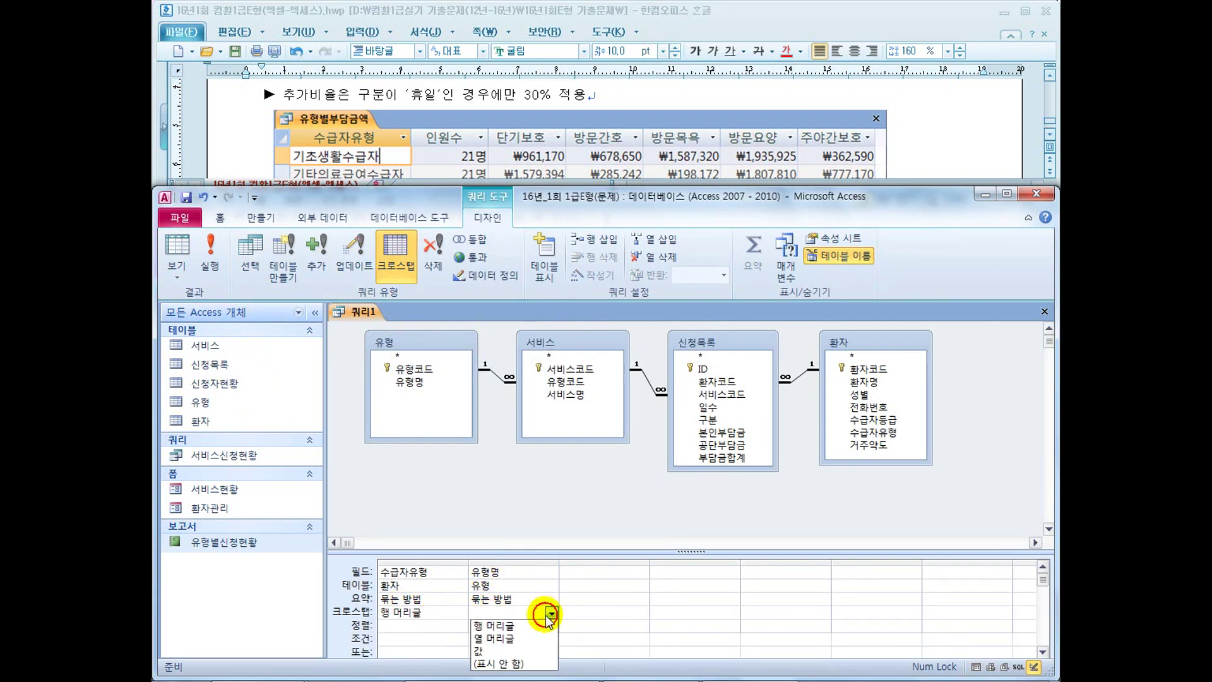
{"action": "left_click", "coordinate": [505, 638]}
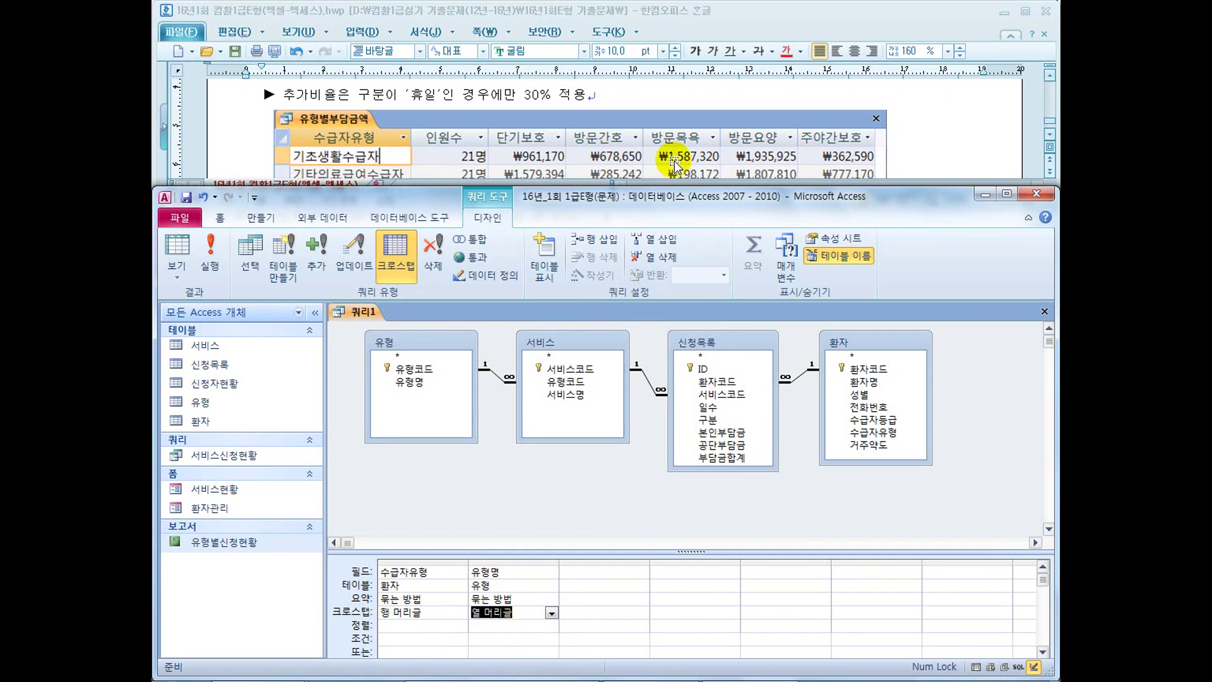
{"action": "mouse_move", "coordinate": [723, 148]}
{"action": "left_mouse_down"}
{"action": "mouse_move", "coordinate": [515, 136]}
{"action": "mouse_move", "coordinate": [765, 172]}
{"action": "left_mouse_up"}
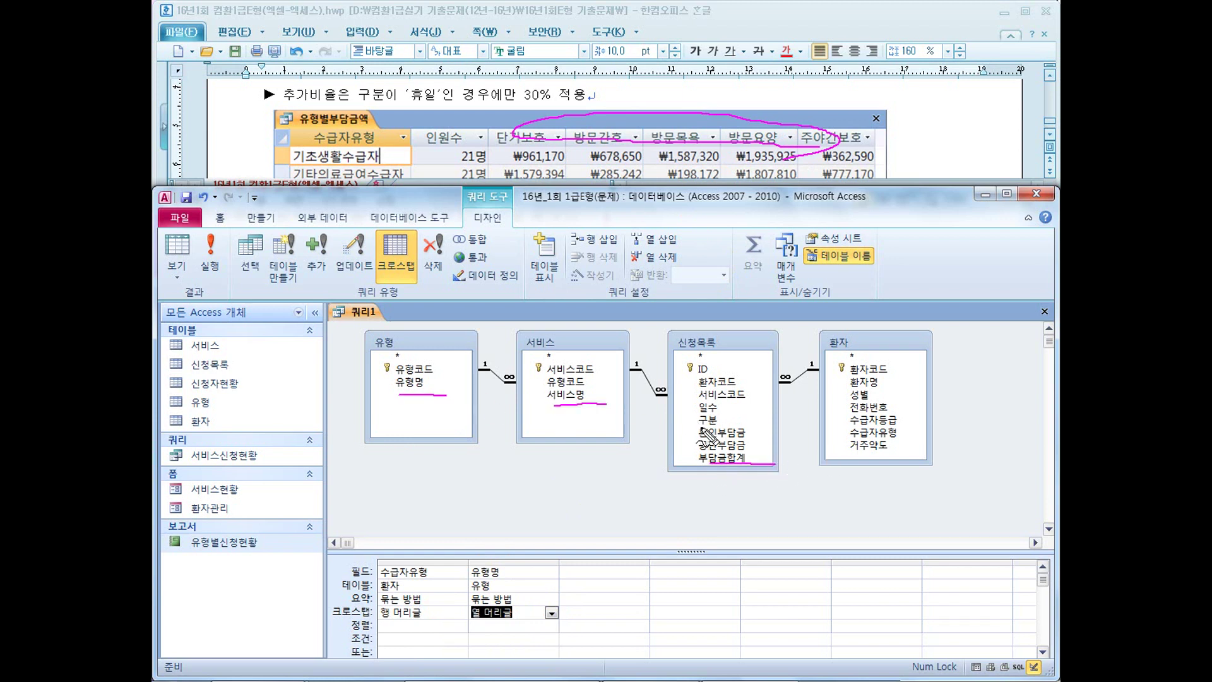
{"action": "left_click_drag", "start_coordinate": [708, 426], "coordinate": [616, 541]}
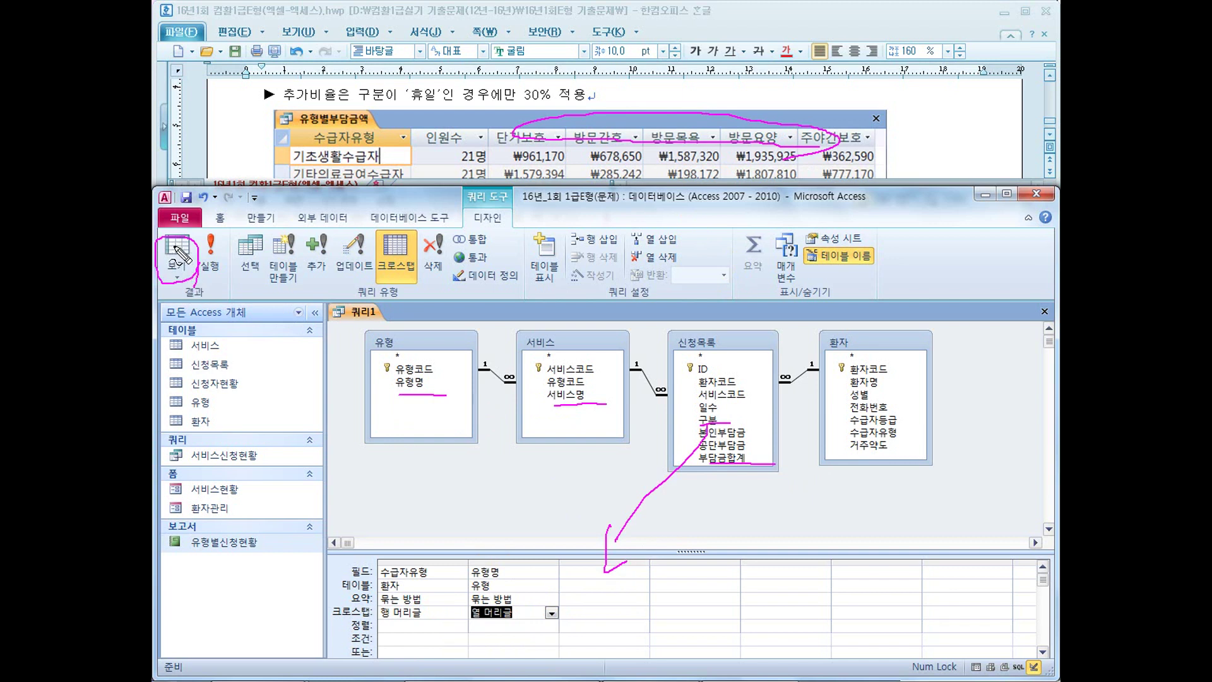
{"action": "key", "text": "Escape"}
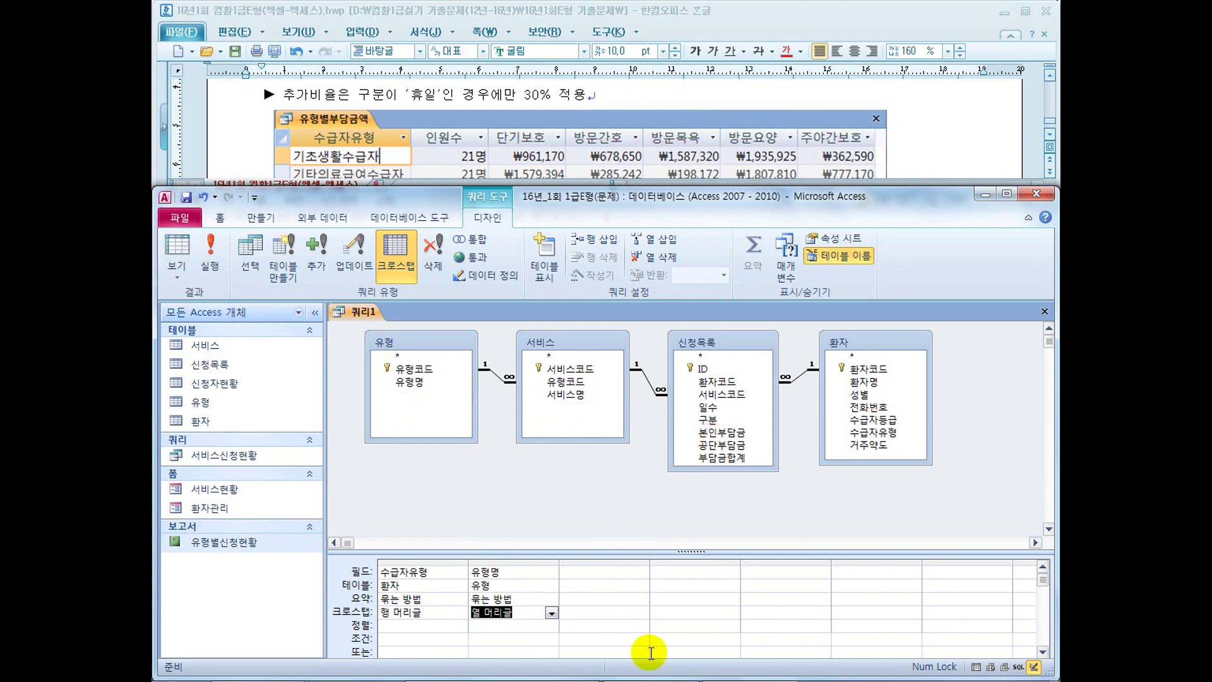
Review the exam's requirements for the summed amount and 인원수, comparing them with the amount fields of the 신청목록 table
{"action": "left_click", "coordinate": [584, 95]}
{"action": "scroll", "coordinate": [635, 101], "scroll_direction": "up", "scroll_amount": 3}
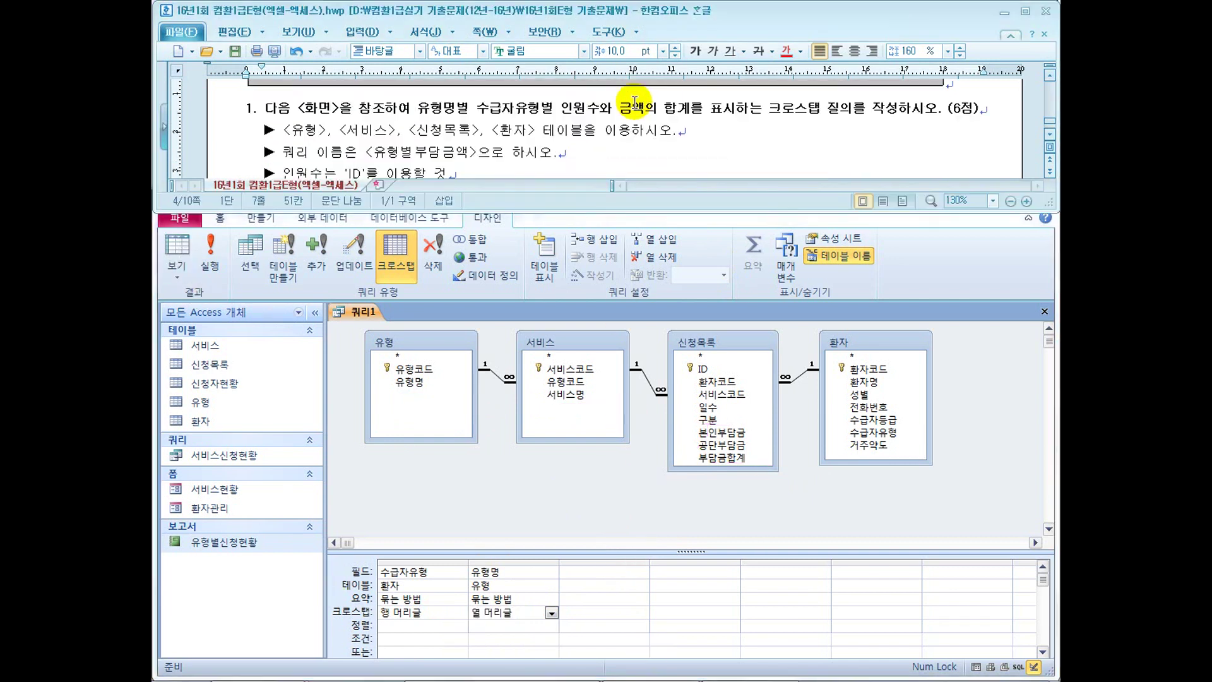
{"action": "left_click_drag", "start_coordinate": [618, 109], "coordinate": [735, 108]}
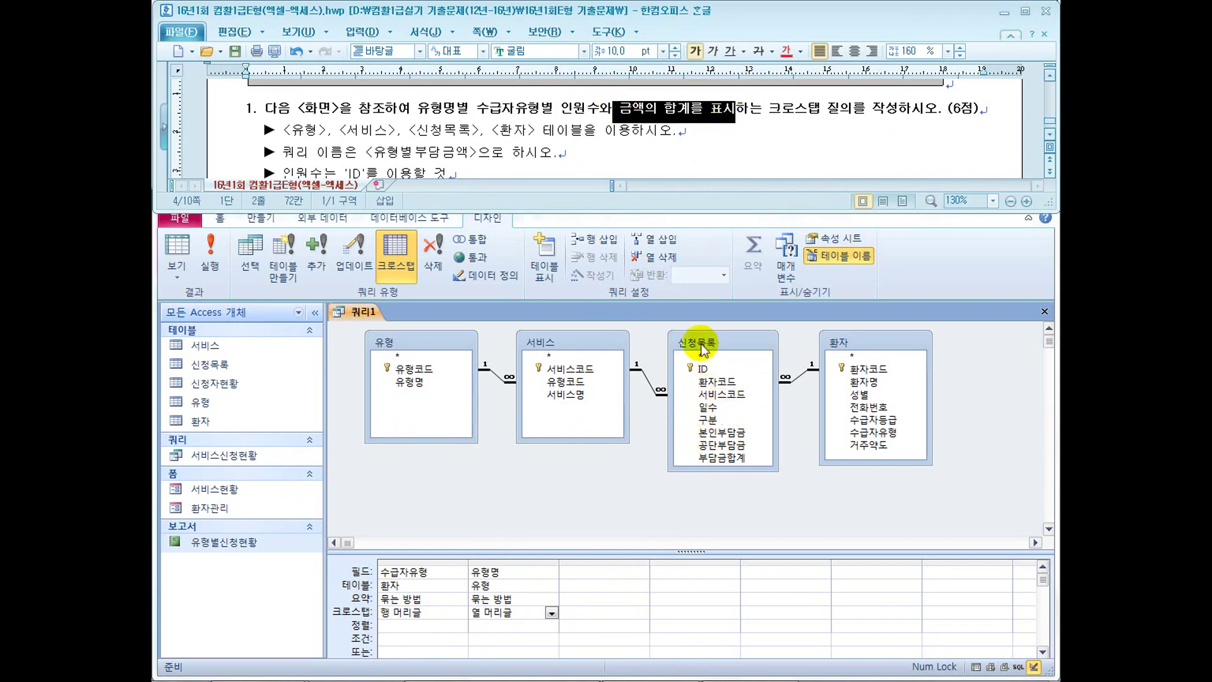
{"action": "left_click_drag", "start_coordinate": [725, 470], "coordinate": [727, 501]}
{"action": "left_click", "coordinate": [728, 433]}
{"action": "left_click", "coordinate": [730, 447]}
{"action": "left_click", "coordinate": [731, 459]}
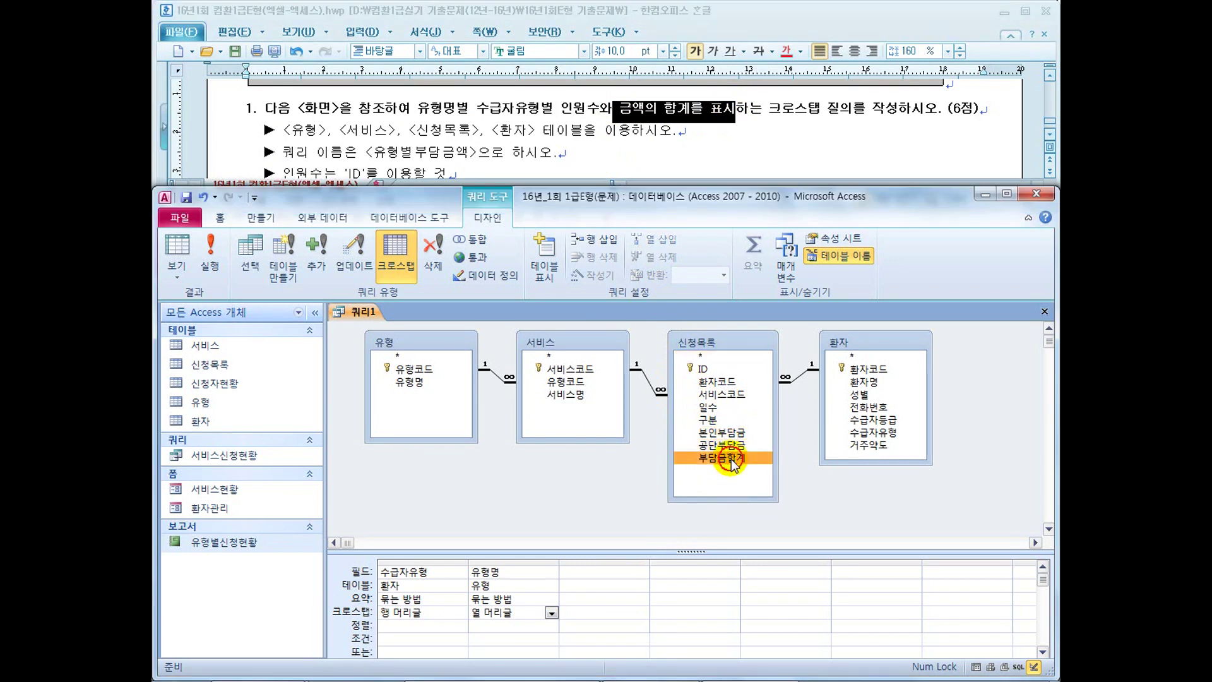
{"action": "left_click", "coordinate": [595, 152]}
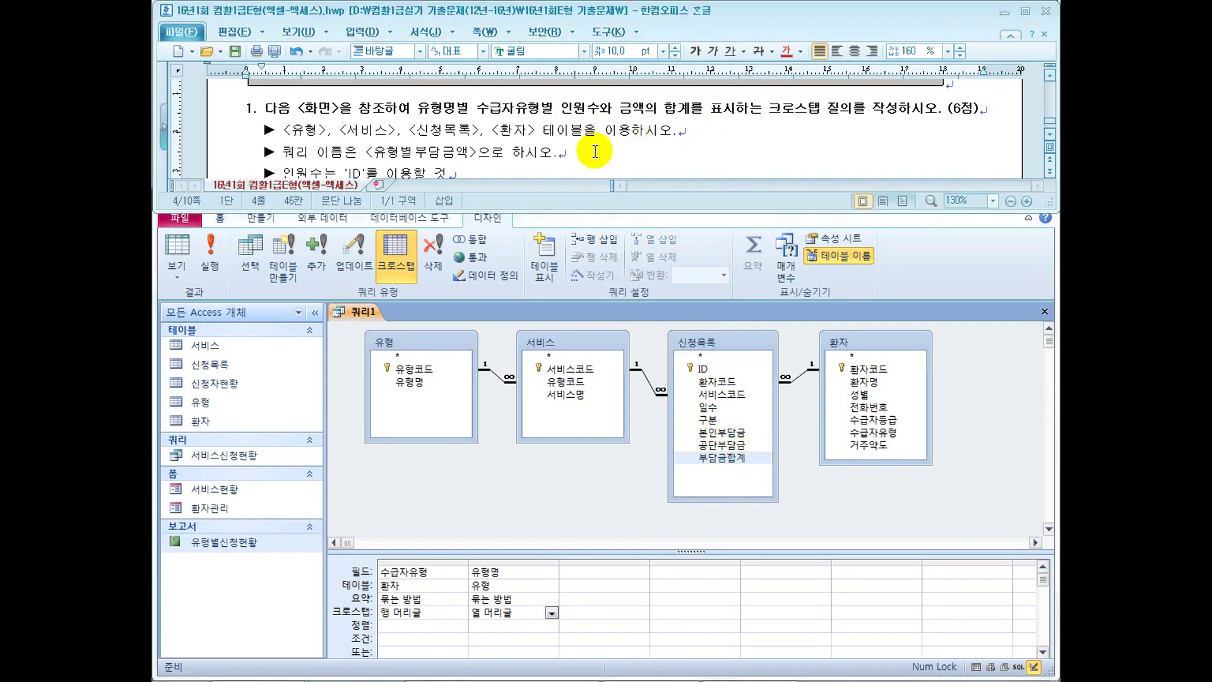
{"action": "scroll", "coordinate": [595, 151], "scroll_direction": "down", "scroll_amount": 1}
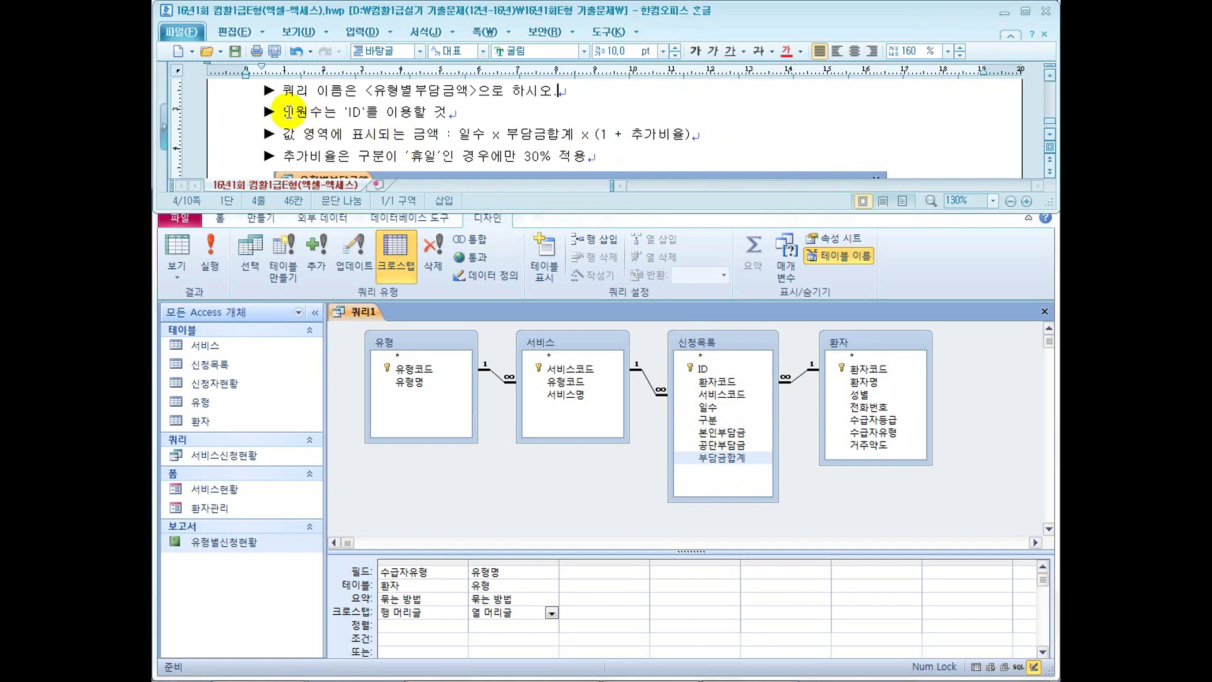
{"action": "left_click_drag", "start_coordinate": [284, 112], "coordinate": [445, 114]}
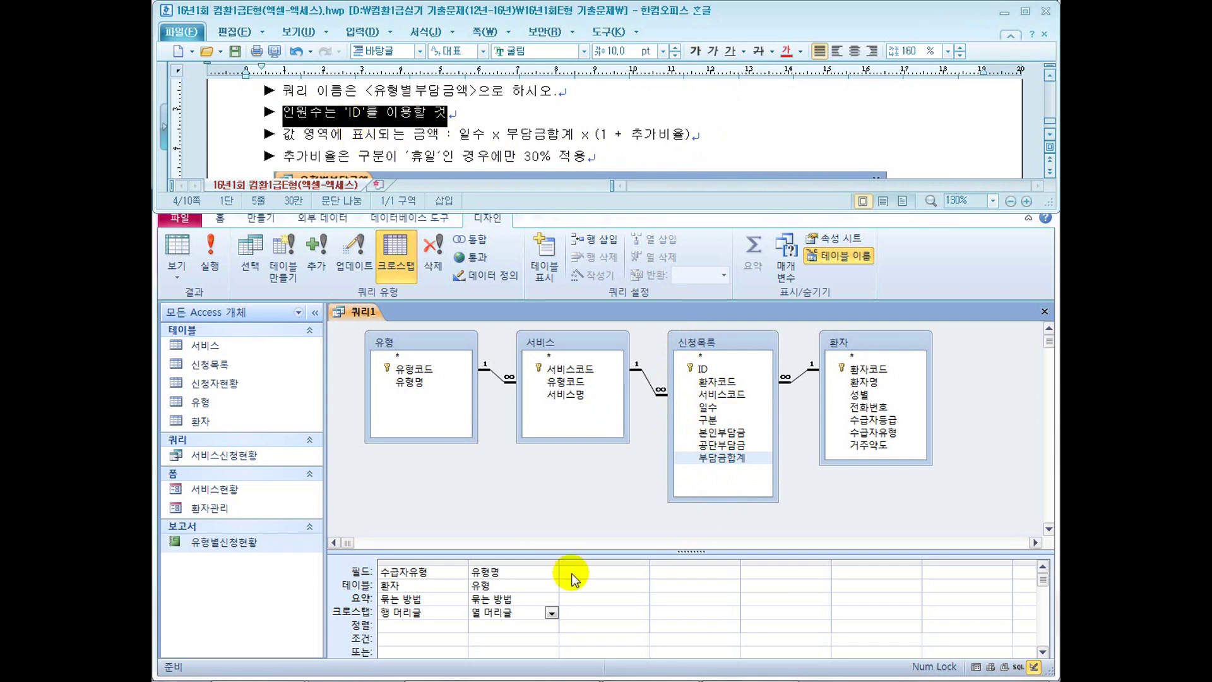
Enlarge the query grid and add ID from the 신청목록 table as the third field with the alias 인원수
{"action": "left_click", "coordinate": [600, 551]}
{"action": "left_click_drag", "start_coordinate": [599, 550], "coordinate": [601, 517]}
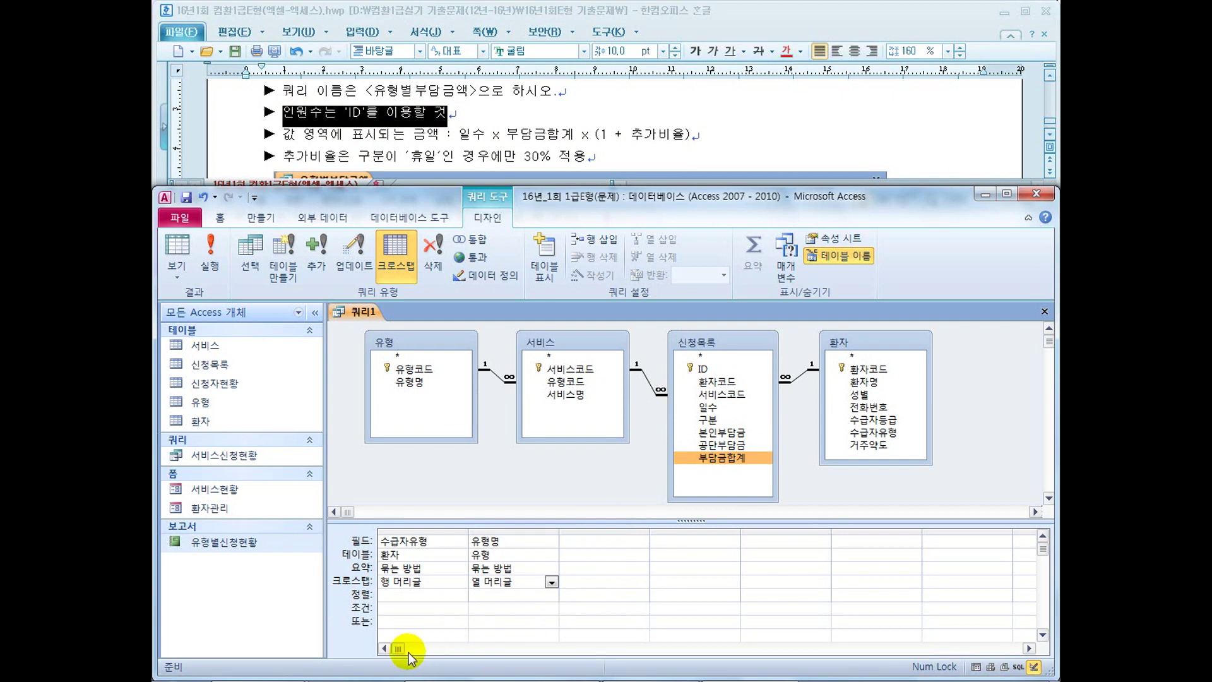
{"action": "left_click", "coordinate": [591, 537]}
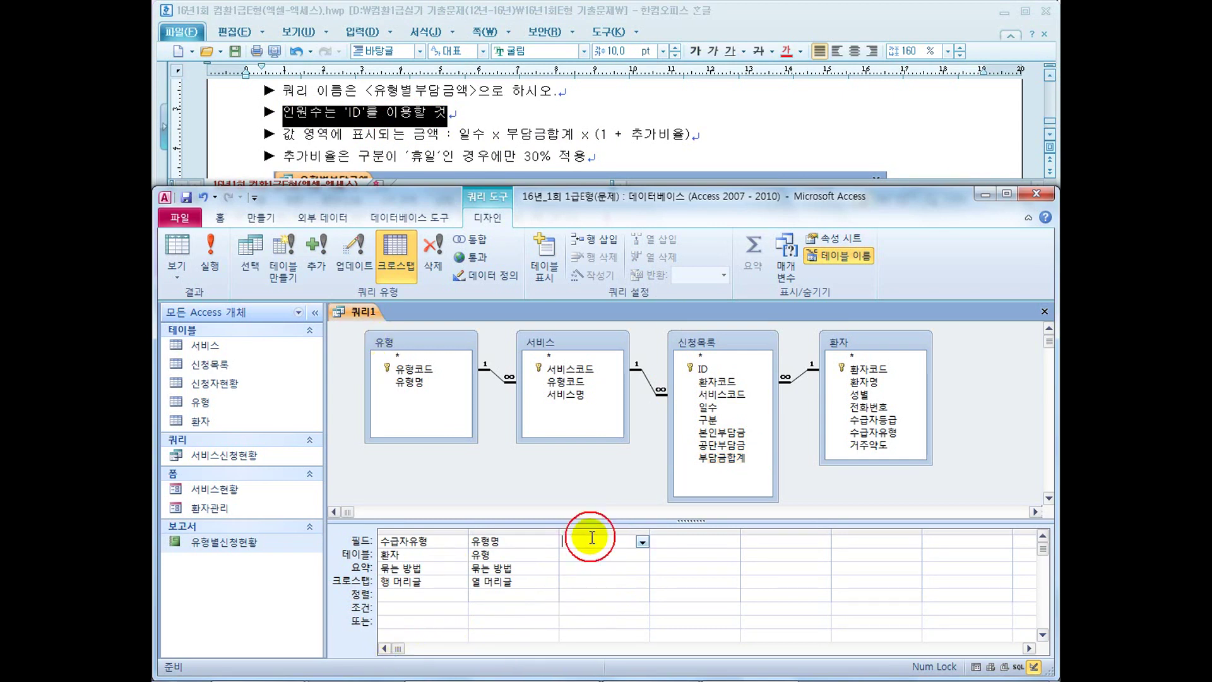
{"action": "left_click", "coordinate": [706, 371]}
{"action": "left_click_drag", "start_coordinate": [707, 377], "coordinate": [572, 538]}
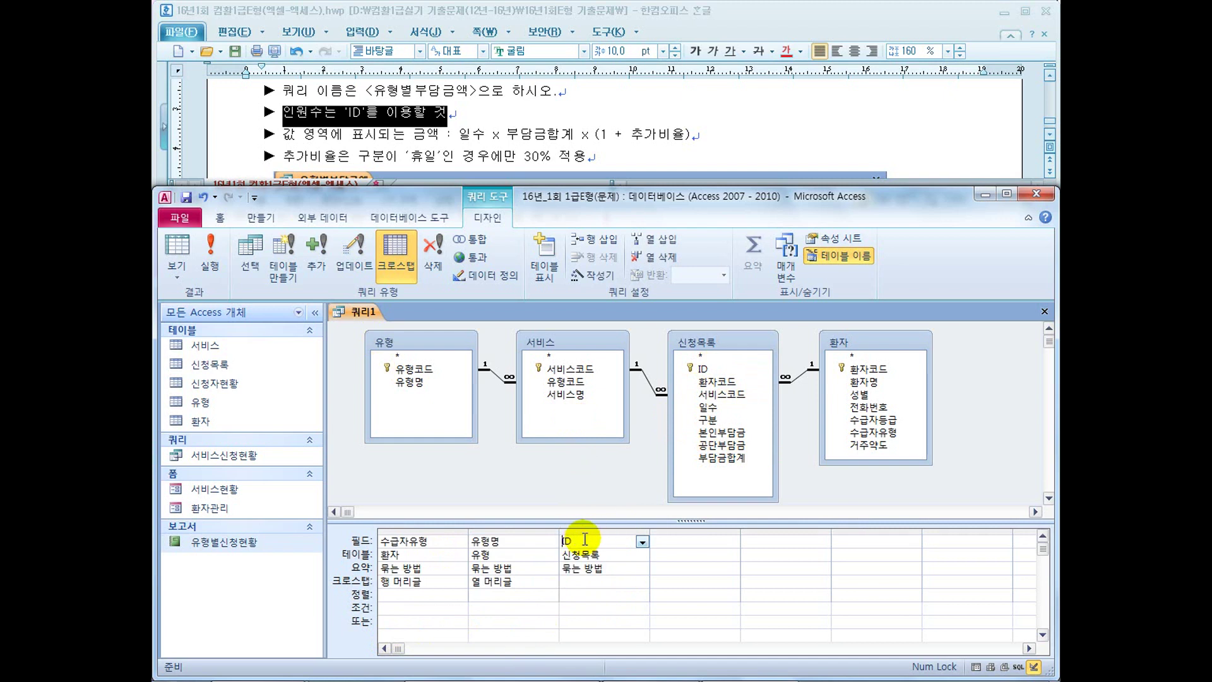
{"action": "type", "text": "인원수:"}
{"action": "key", "text": "Tab"}
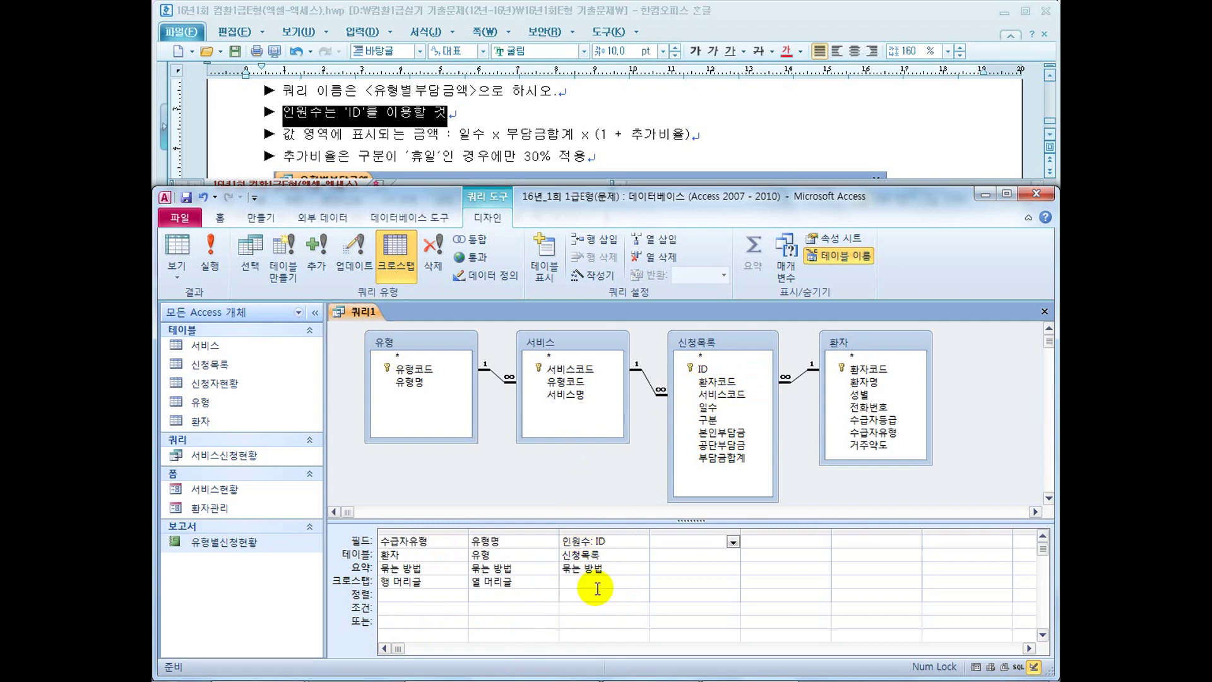
Set the 인원수 field's summary to 개수 and its crosstab role to 행 머리글
{"action": "left_click", "coordinate": [605, 569]}
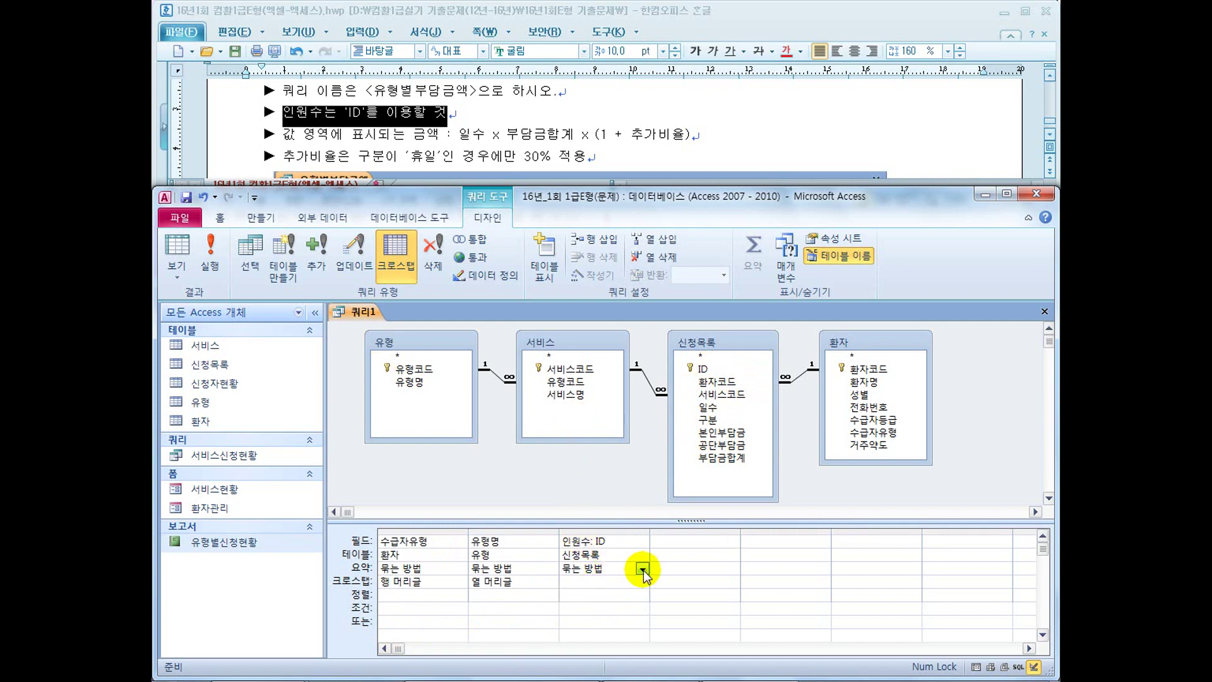
{"action": "left_click", "coordinate": [642, 568]}
{"action": "left_click", "coordinate": [608, 479]}
{"action": "left_click", "coordinate": [590, 581]}
{"action": "left_click", "coordinate": [543, 133]}
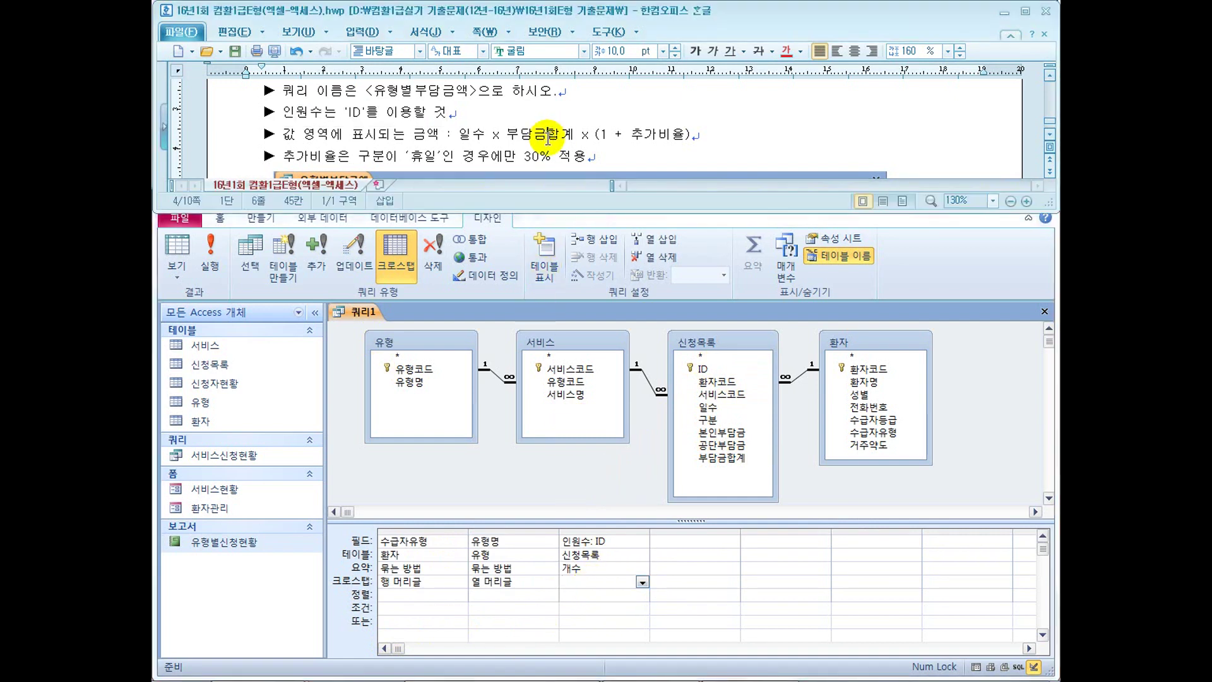
{"action": "scroll", "coordinate": [544, 134], "scroll_direction": "down", "scroll_amount": 2}
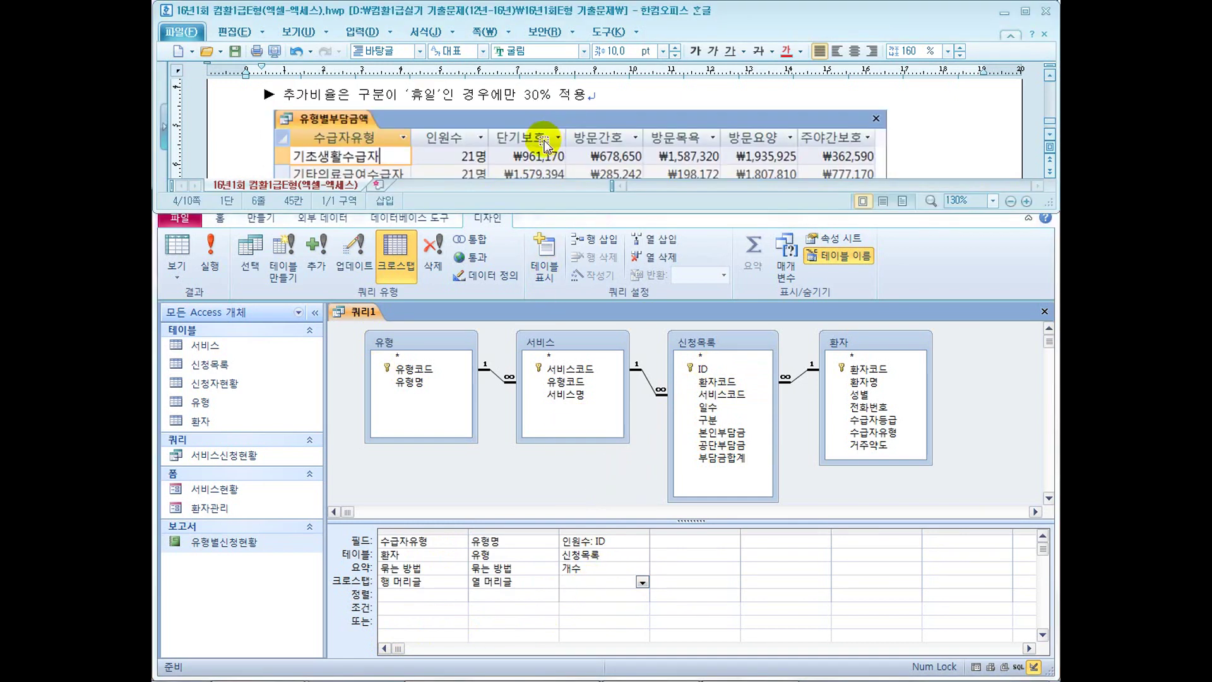
{"action": "left_click", "coordinate": [642, 582]}
{"action": "left_click", "coordinate": [610, 595]}
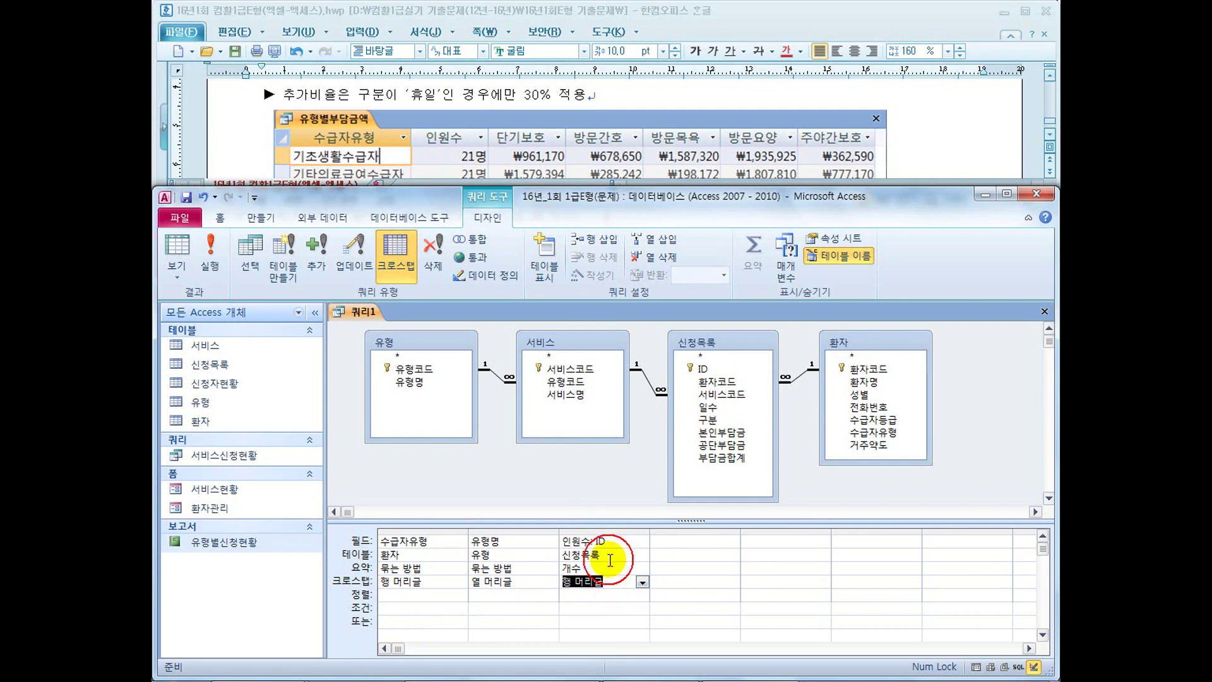
{"action": "left_click", "coordinate": [605, 531]}
{"action": "left_click_drag", "start_coordinate": [605, 531], "coordinate": [655, 543]}
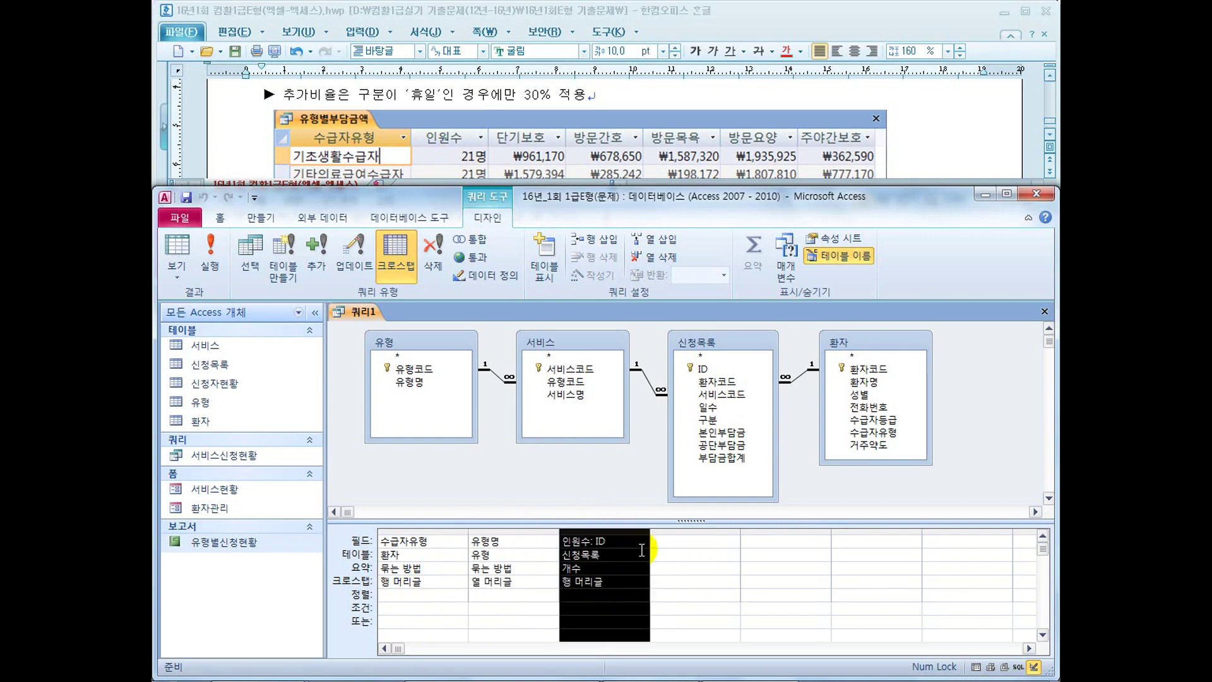
{"action": "left_click", "coordinate": [534, 579]}
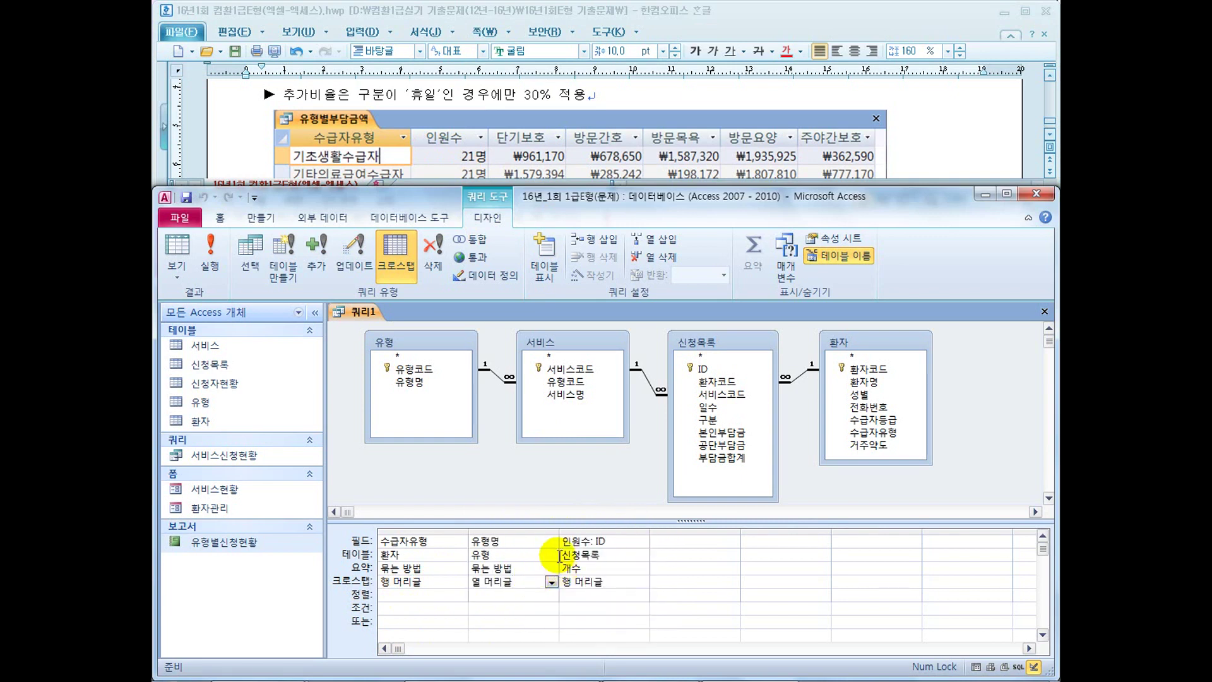
Study the exam's 금액 formula and 추가비율 rule, and locate 일수, 부담금합계 and 구분 in the 신청목록 table
{"action": "left_click", "coordinate": [489, 93]}
{"action": "scroll", "coordinate": [489, 101], "scroll_direction": "up", "scroll_amount": 1}
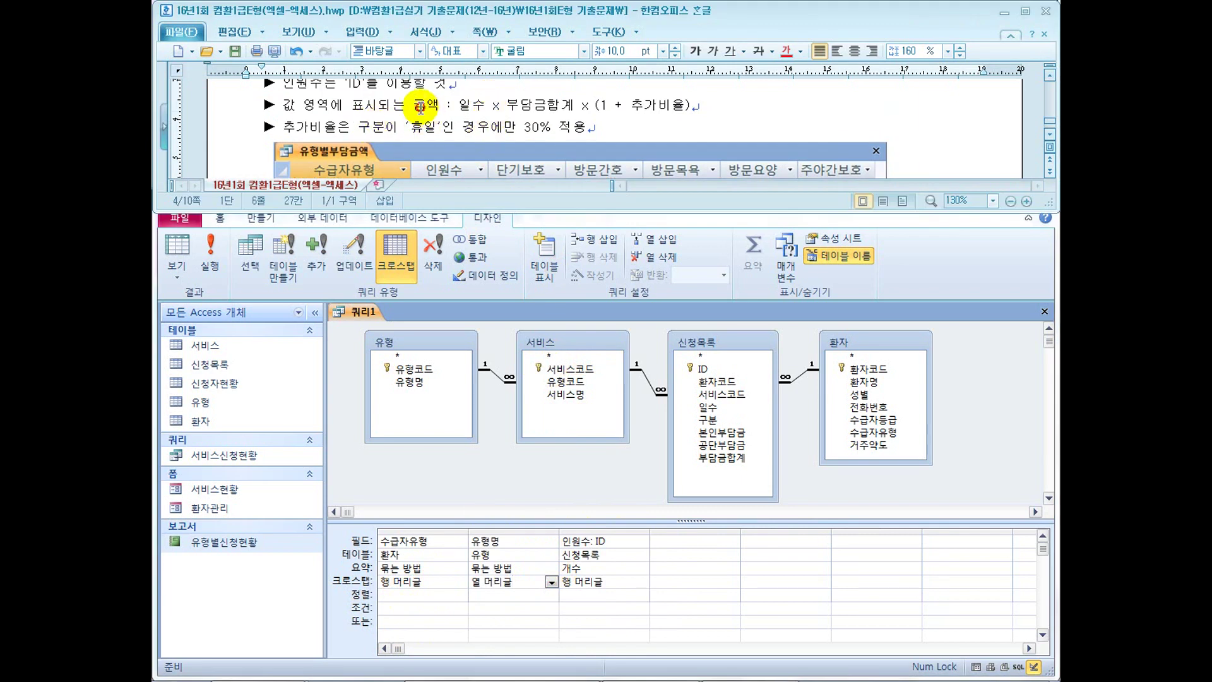
{"action": "left_click_drag", "start_coordinate": [427, 106], "coordinate": [698, 113]}
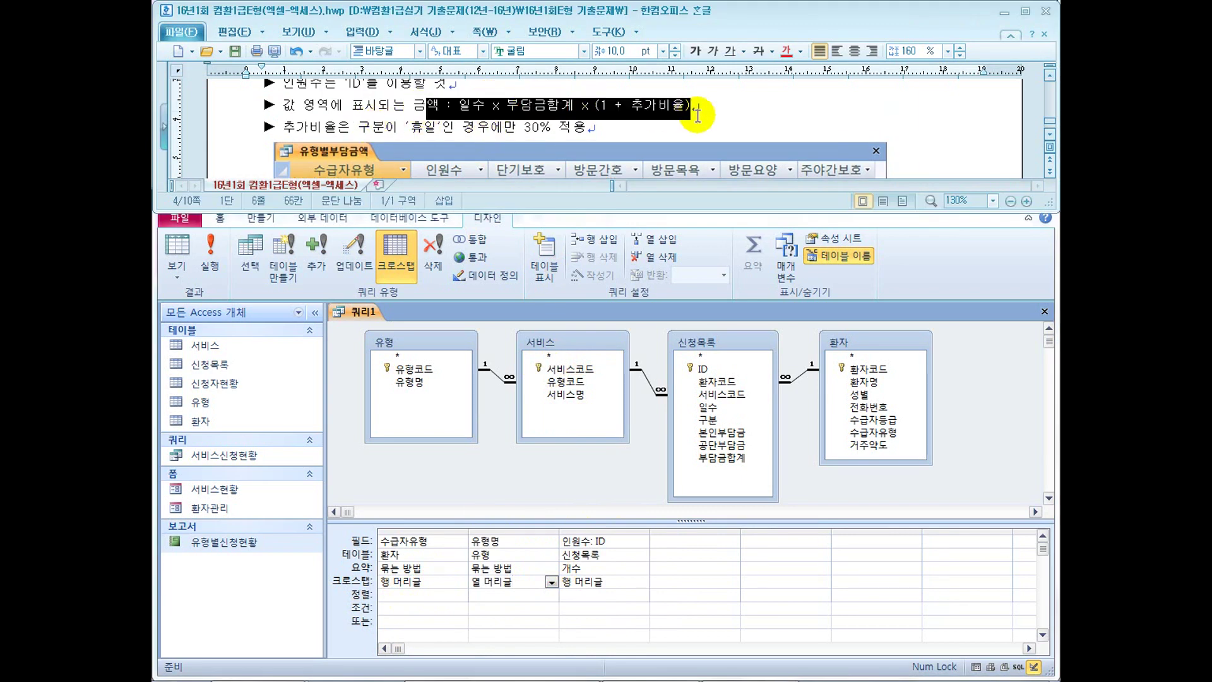
{"action": "left_click", "coordinate": [470, 94]}
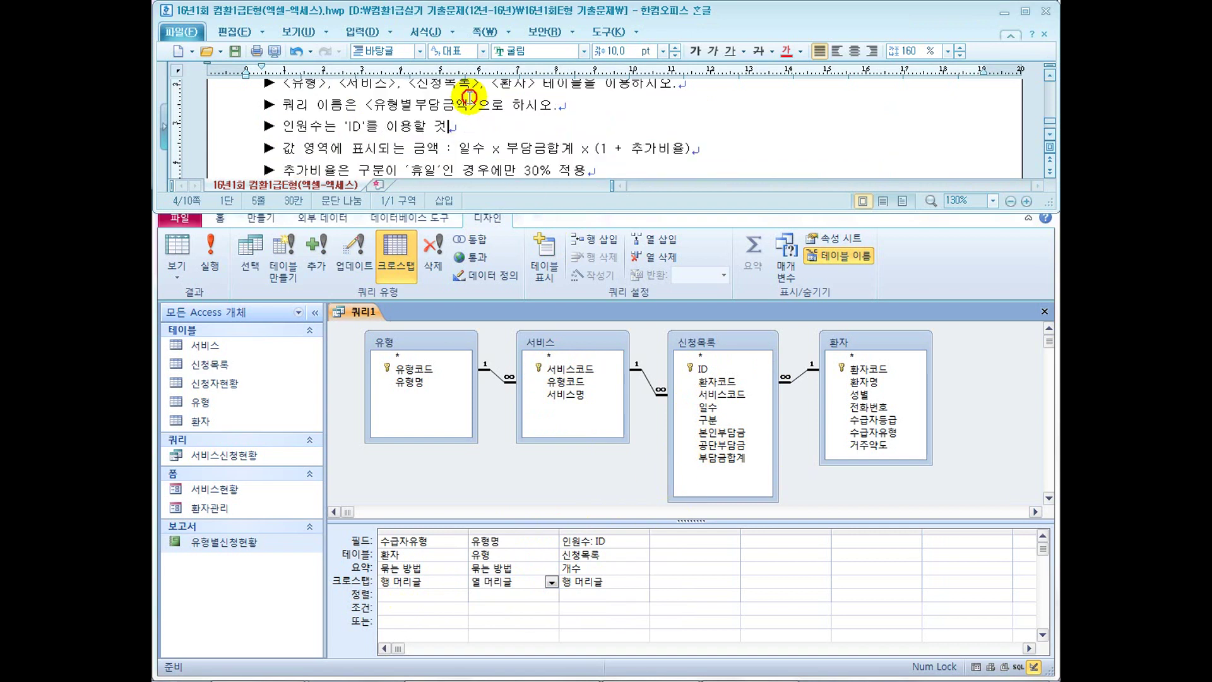
{"action": "left_click", "coordinate": [708, 407]}
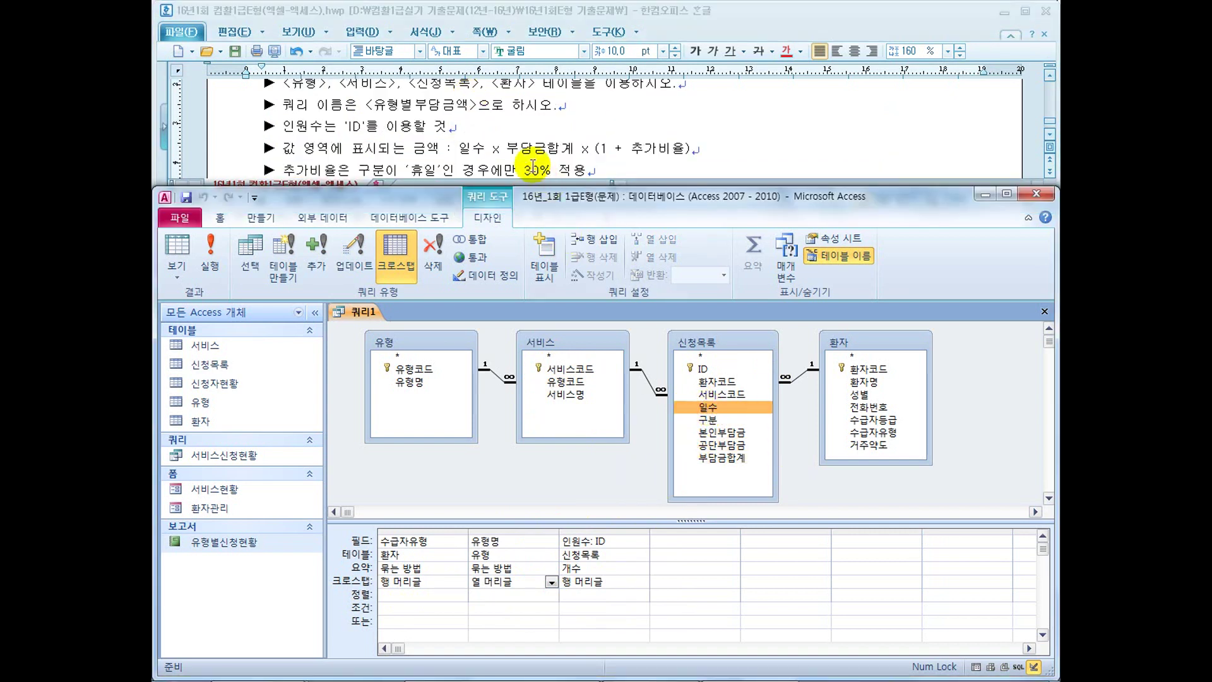
{"action": "left_click", "coordinate": [722, 459]}
{"action": "left_click", "coordinate": [652, 145]}
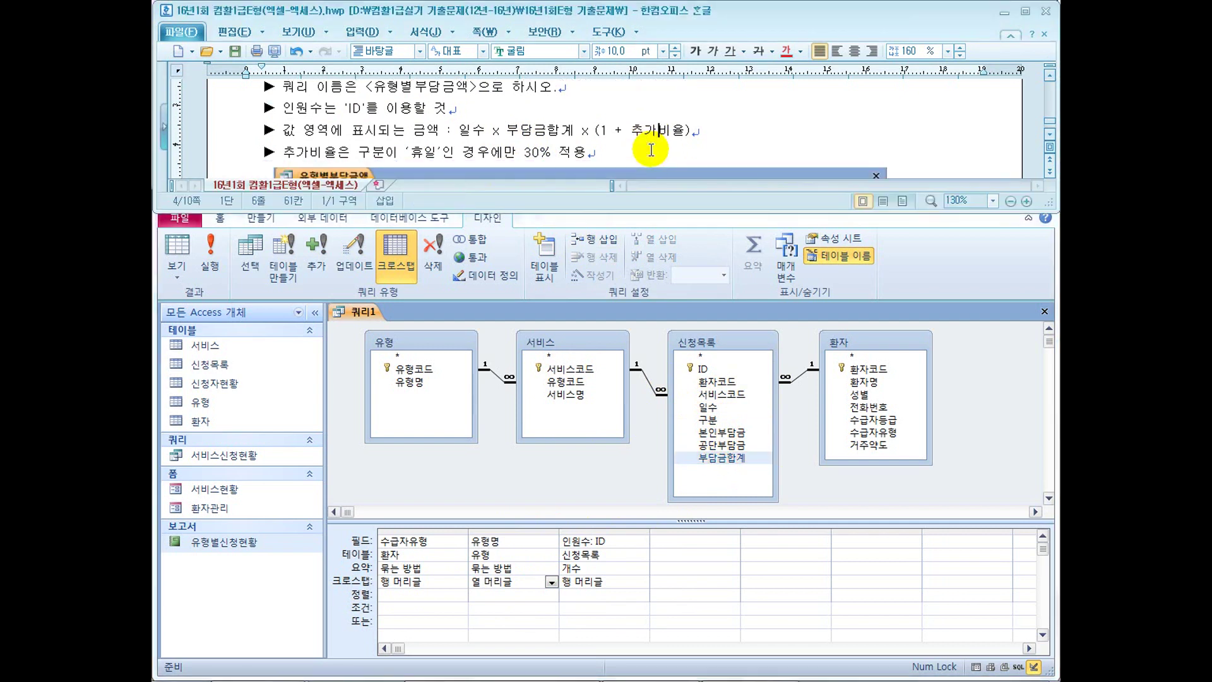
{"action": "left_click_drag", "start_coordinate": [324, 152], "coordinate": [547, 153]}
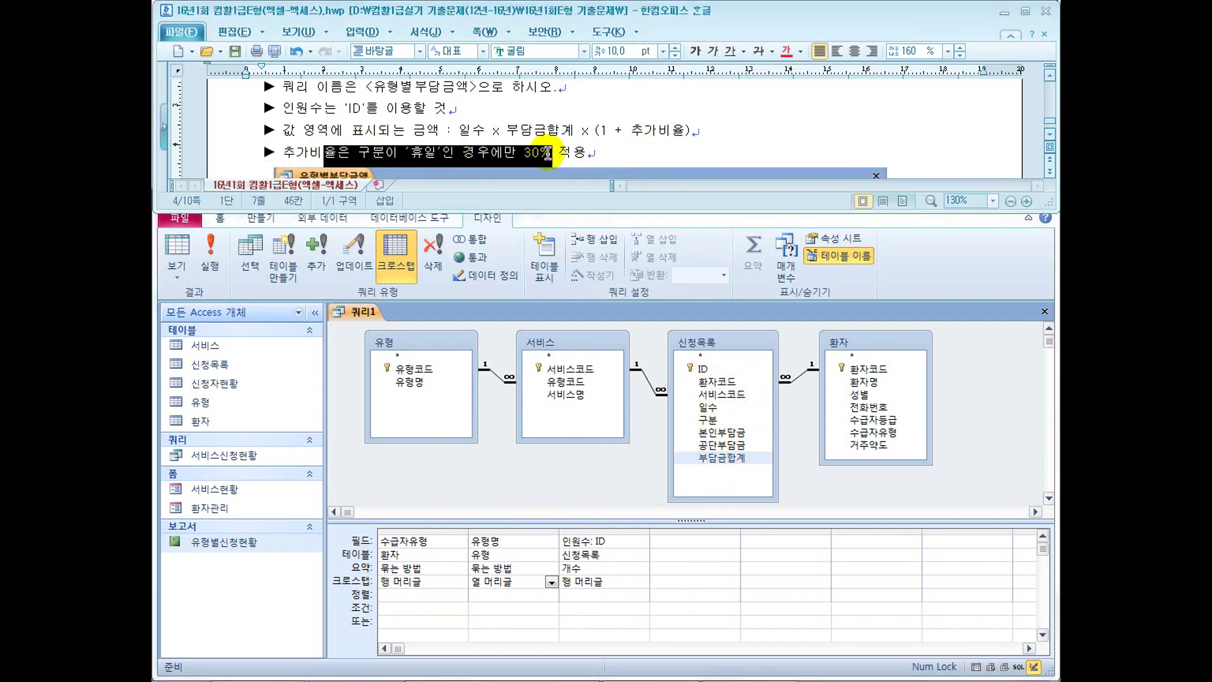
{"action": "left_click", "coordinate": [576, 154]}
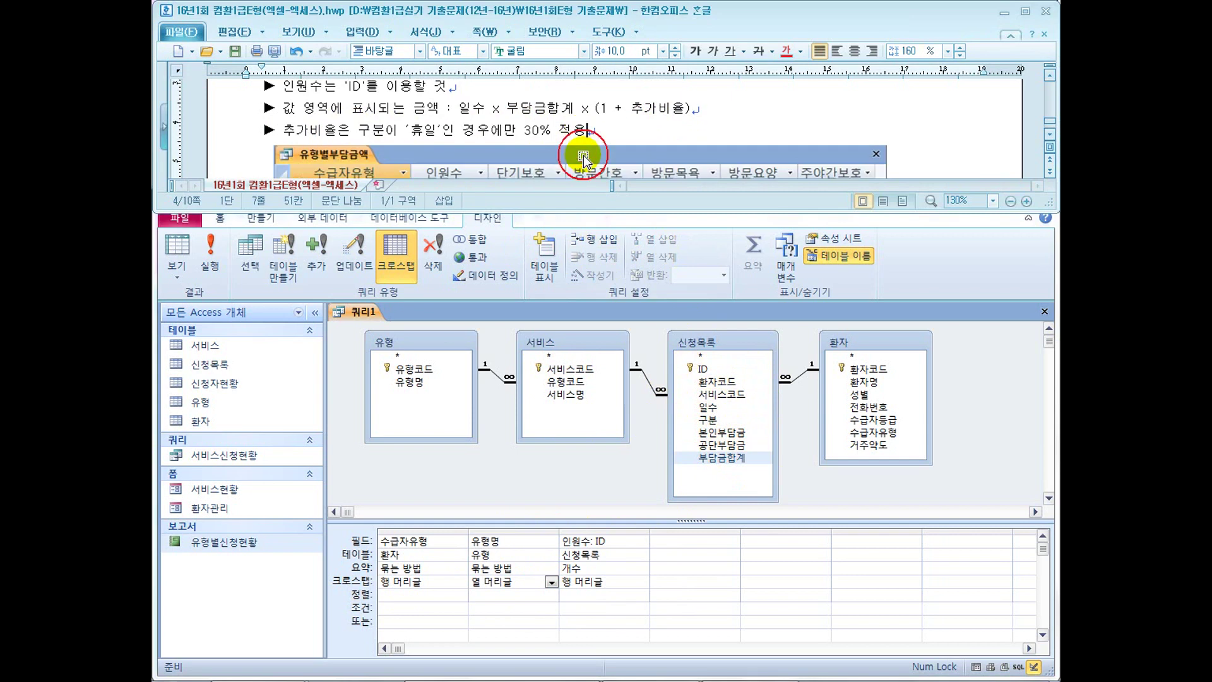
{"action": "left_click", "coordinate": [708, 419]}
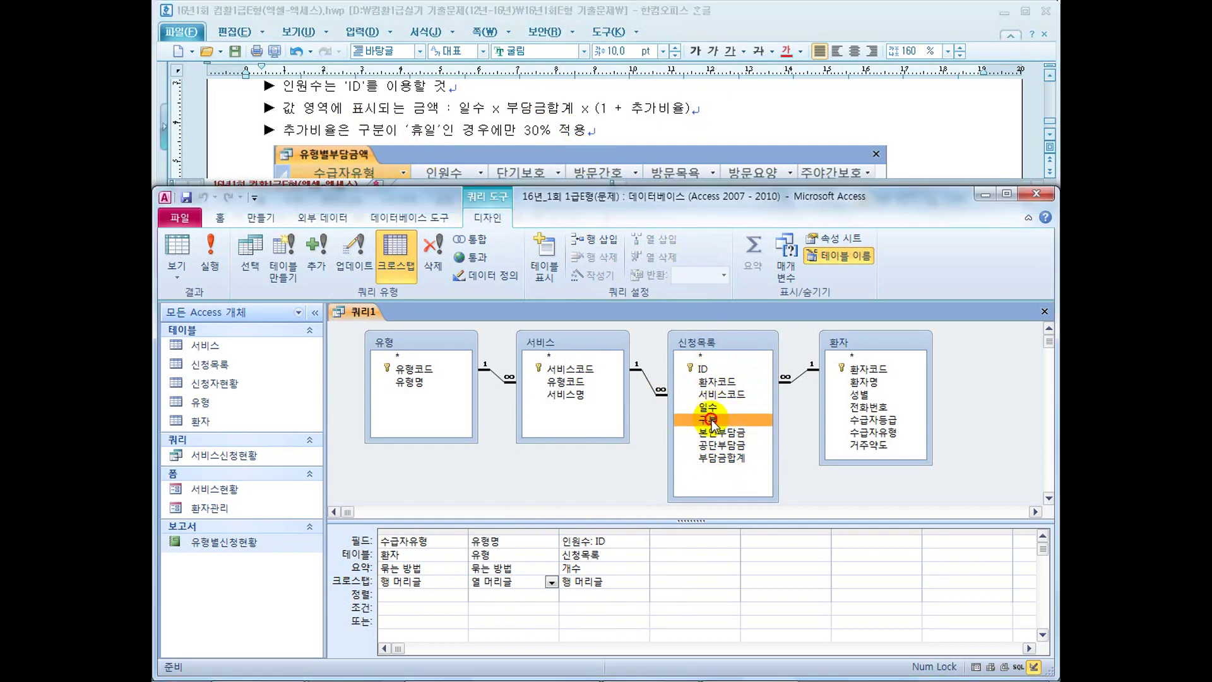
Widen the fourth grid column and start its calculated field as 금액:일수*부담금합계*(1+iif([구분]
{"action": "left_click_drag", "start_coordinate": [742, 534], "coordinate": [890, 533]}
{"action": "left_click", "coordinate": [692, 541]}
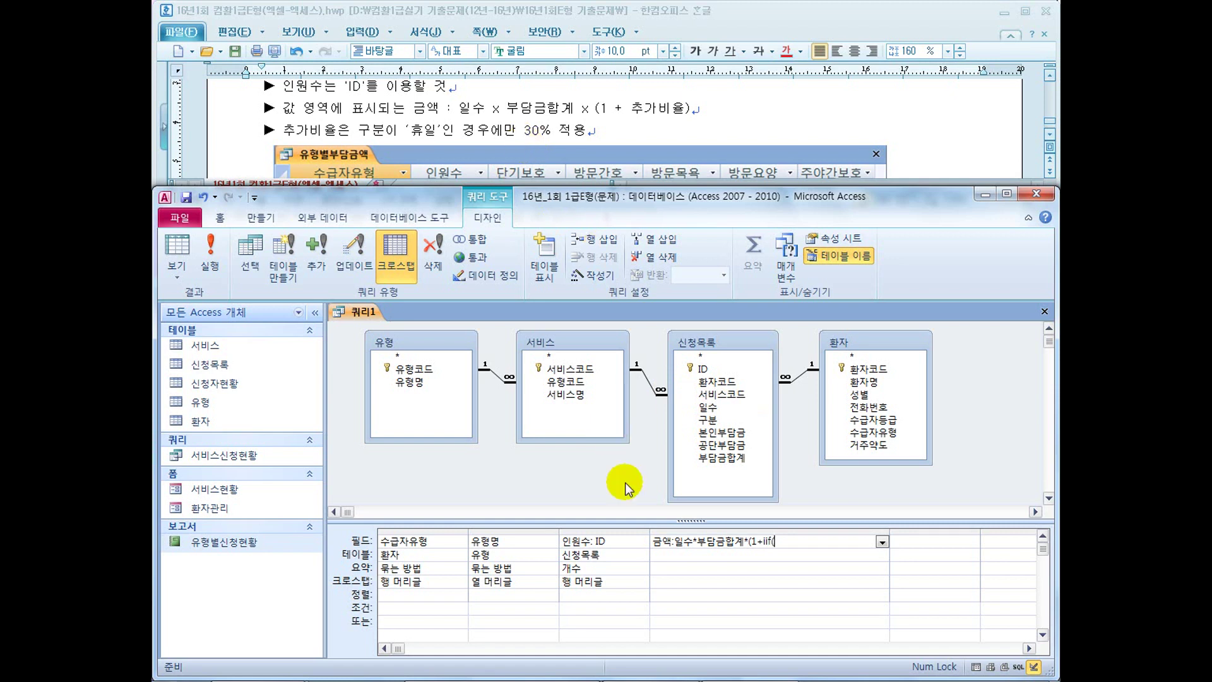
{"action": "type", "text": "구부"}
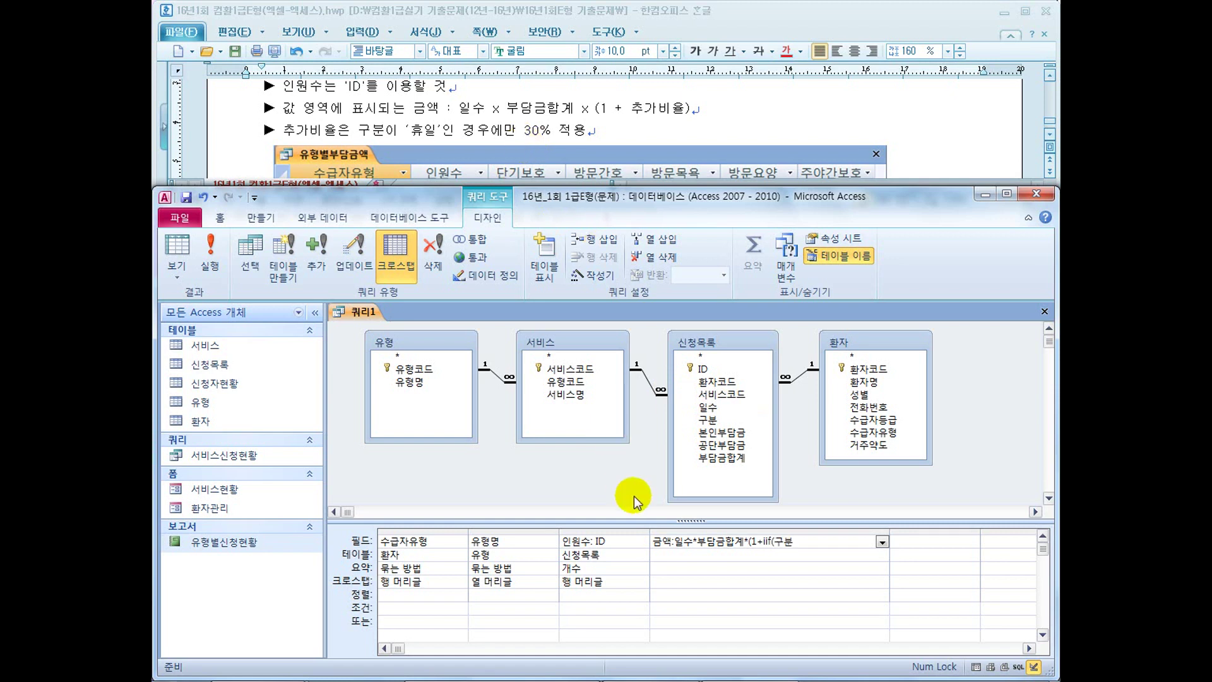
{"action": "type", "text": "]"}
{"action": "key", "text": "Left"}
{"action": "key", "text": "Left"}
{"action": "key", "text": "Left"}
{"action": "type", "text": "["}
Complete the IIf in the 금액 expression with the condition ="휴일" and the results 0.3 and 0
{"action": "key", "text": "End"}
{"action": "type", "text": "=\"gbd"}
{"action": "key", "text": "BackSpace"}
{"action": "key", "text": "BackSpace"}
{"action": "key", "text": "BackSpace"}
{"action": "key", "text": "Hangul"}
{"action": "type", "text": "휴일"}
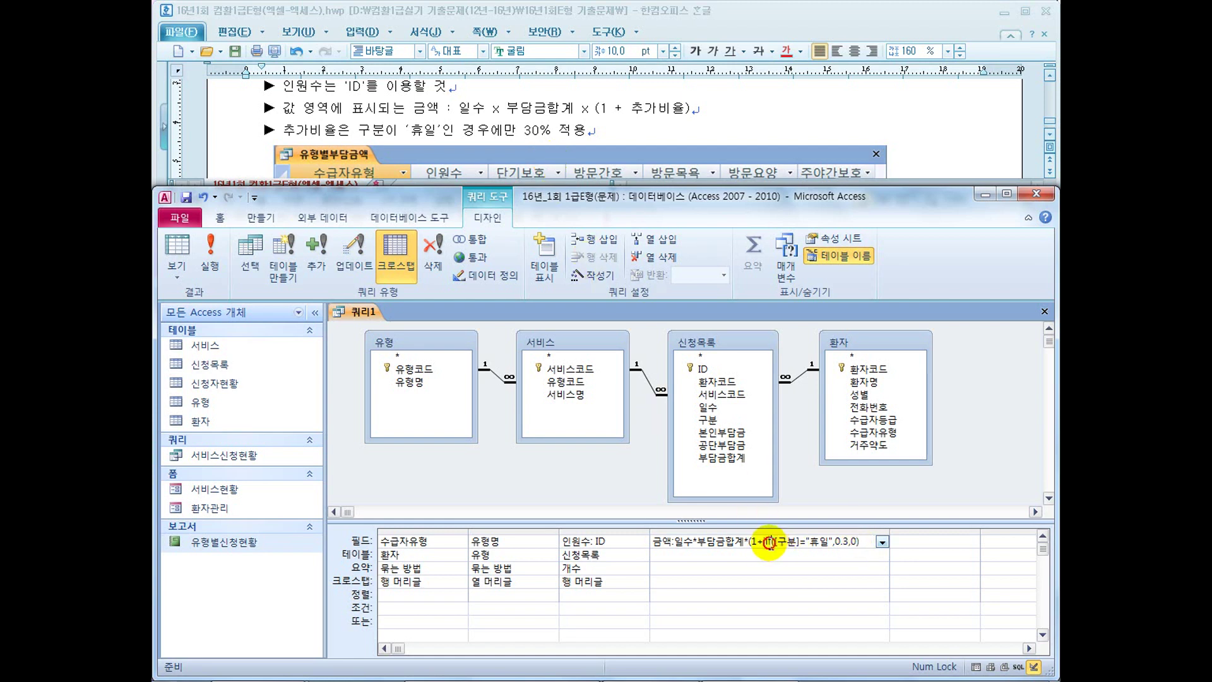
Check the 금액 expression's parentheses against the exam's formula and add the missing closing parenthesis at its end
{"action": "left_click", "coordinate": [860, 541]}
{"action": "key", "text": "BackSpace"}
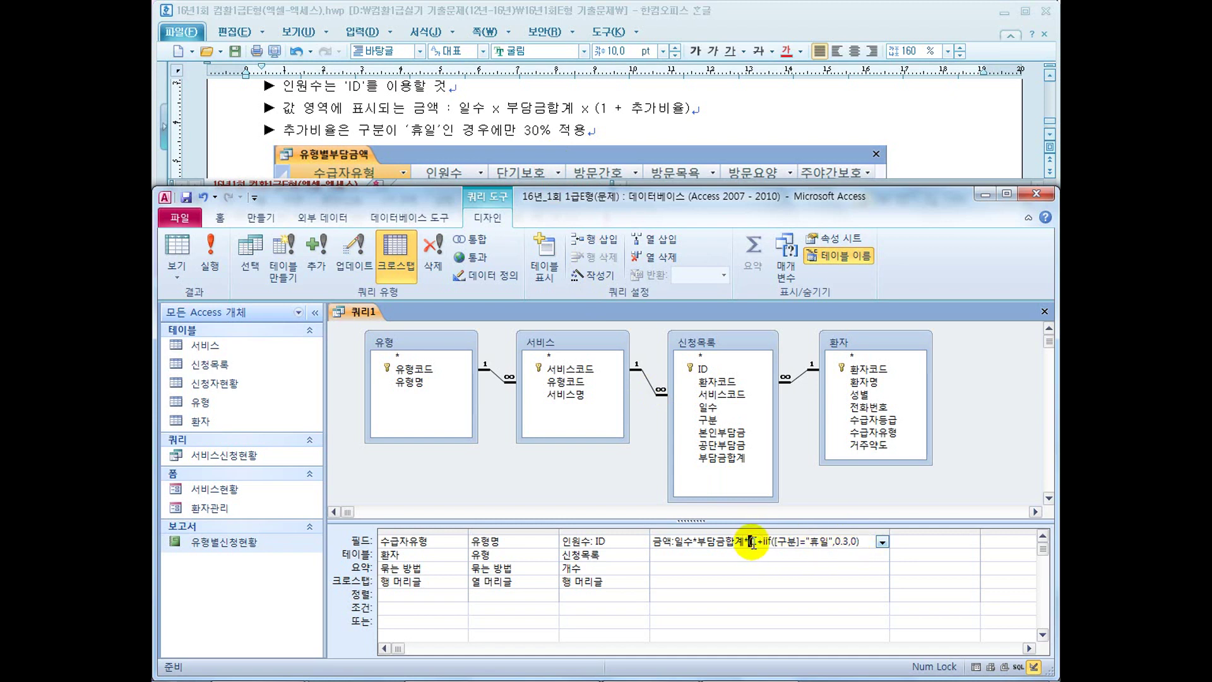
{"action": "left_click", "coordinate": [687, 108]}
{"action": "left_click", "coordinate": [865, 542]}
{"action": "type", "text": ")"}
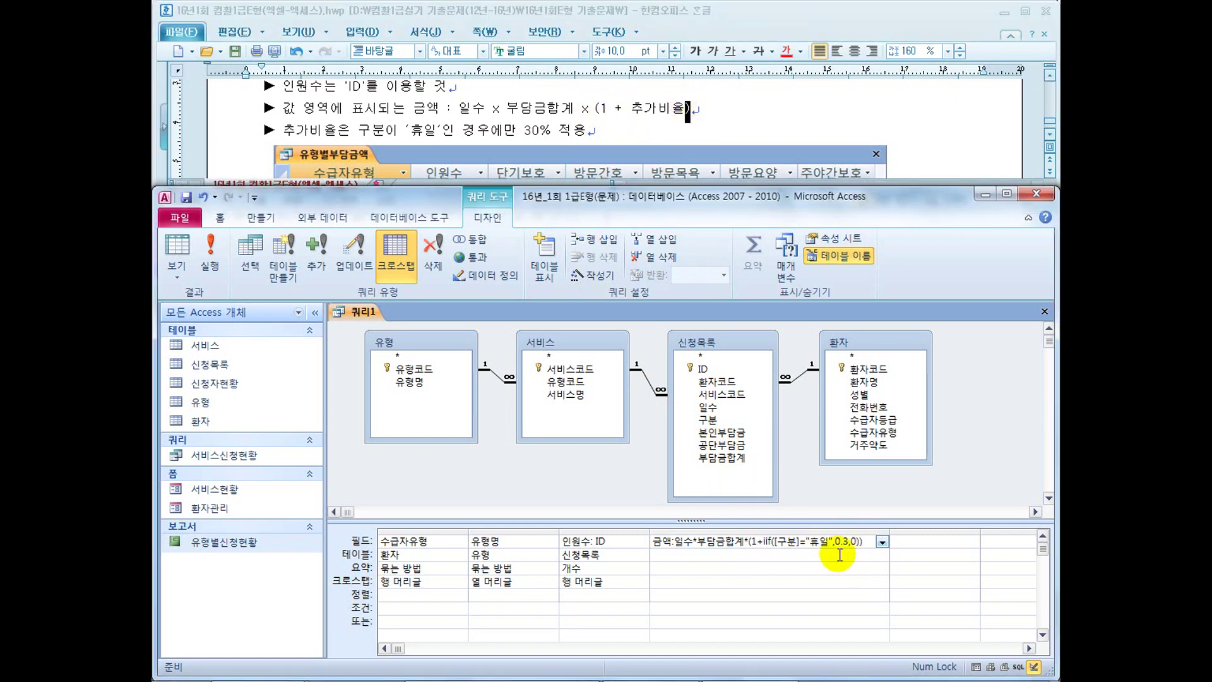
Set the 금액 field's summary to 합계, as the exam question asks, and its crosstab role to 값
{"action": "left_click", "coordinate": [701, 557]}
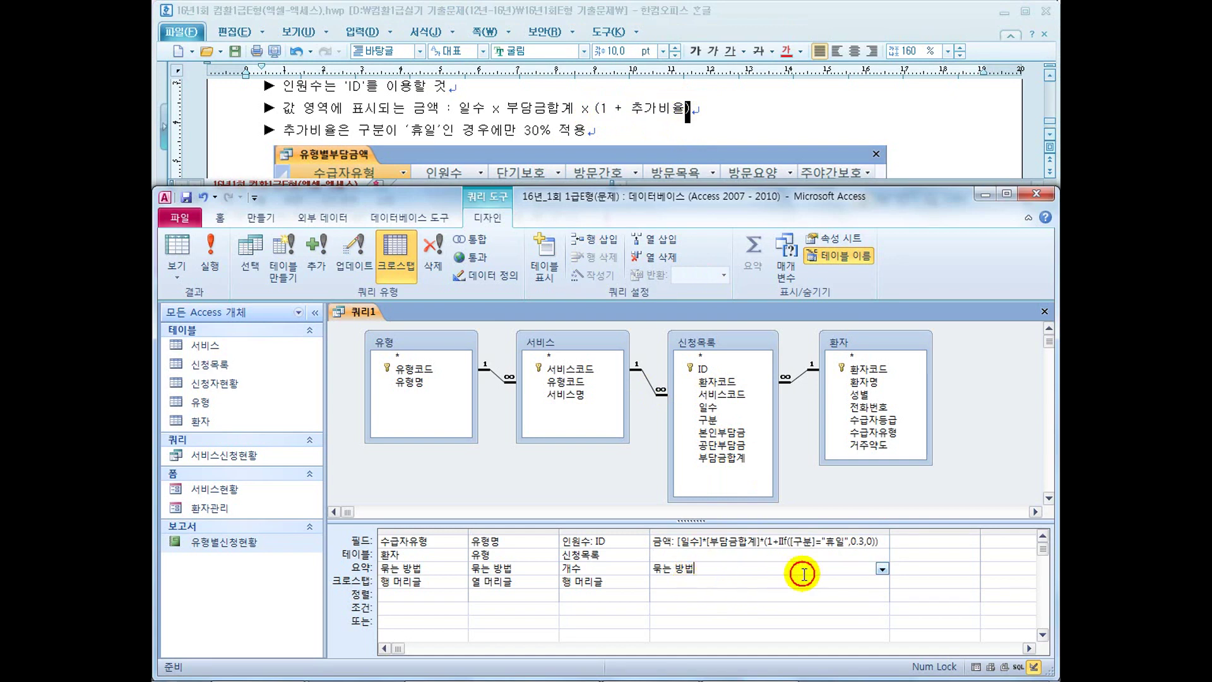
{"action": "left_click", "coordinate": [882, 569]}
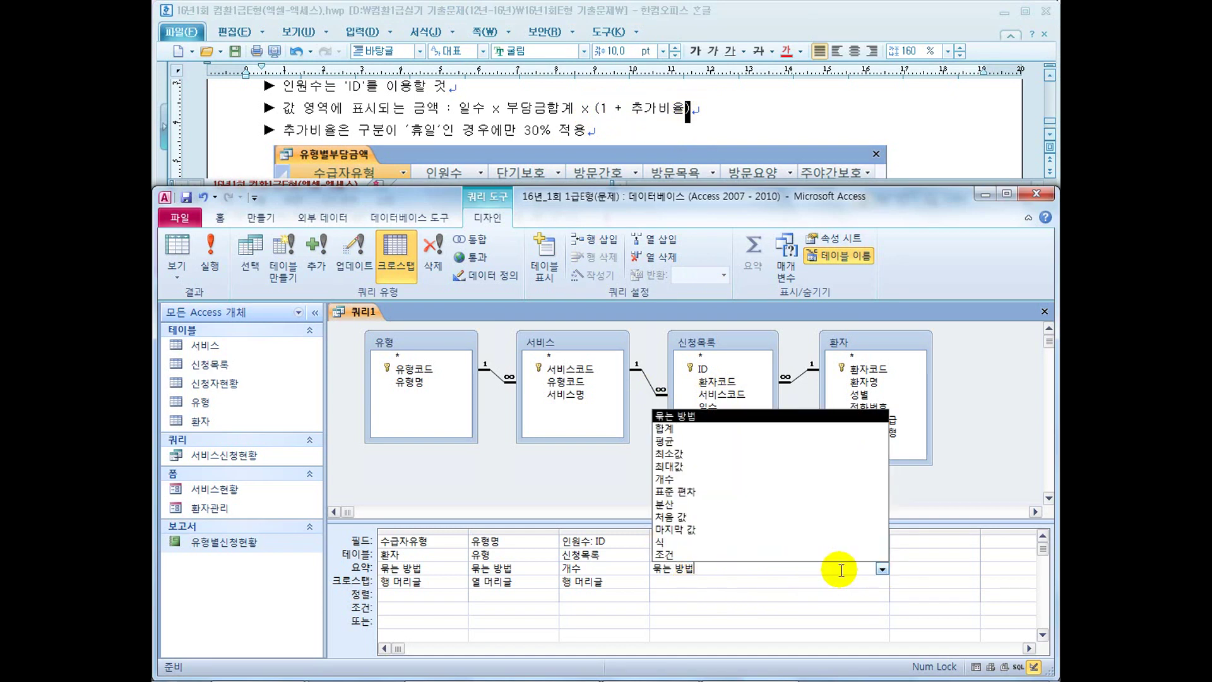
{"action": "left_click", "coordinate": [733, 429]}
{"action": "left_click", "coordinate": [734, 122]}
{"action": "scroll", "coordinate": [734, 123], "scroll_direction": "up", "scroll_amount": 3}
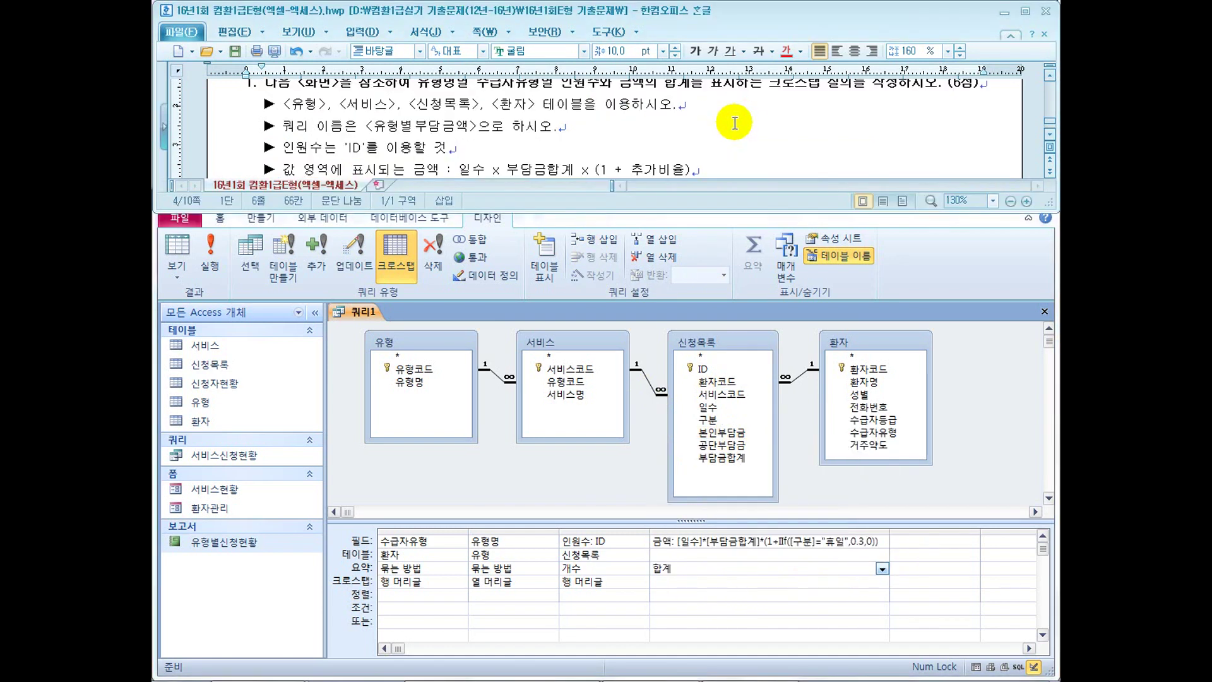
{"action": "left_click_drag", "start_coordinate": [632, 144], "coordinate": [690, 145]}
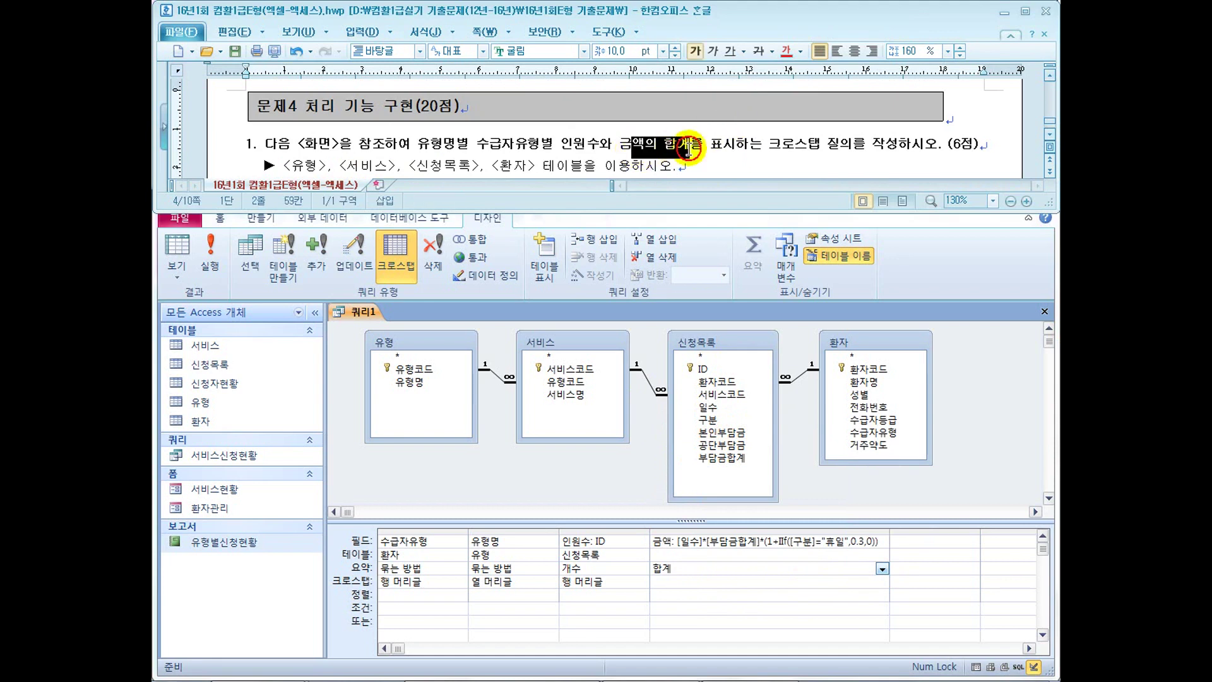
{"action": "left_click", "coordinate": [675, 581]}
{"action": "left_click", "coordinate": [882, 581]}
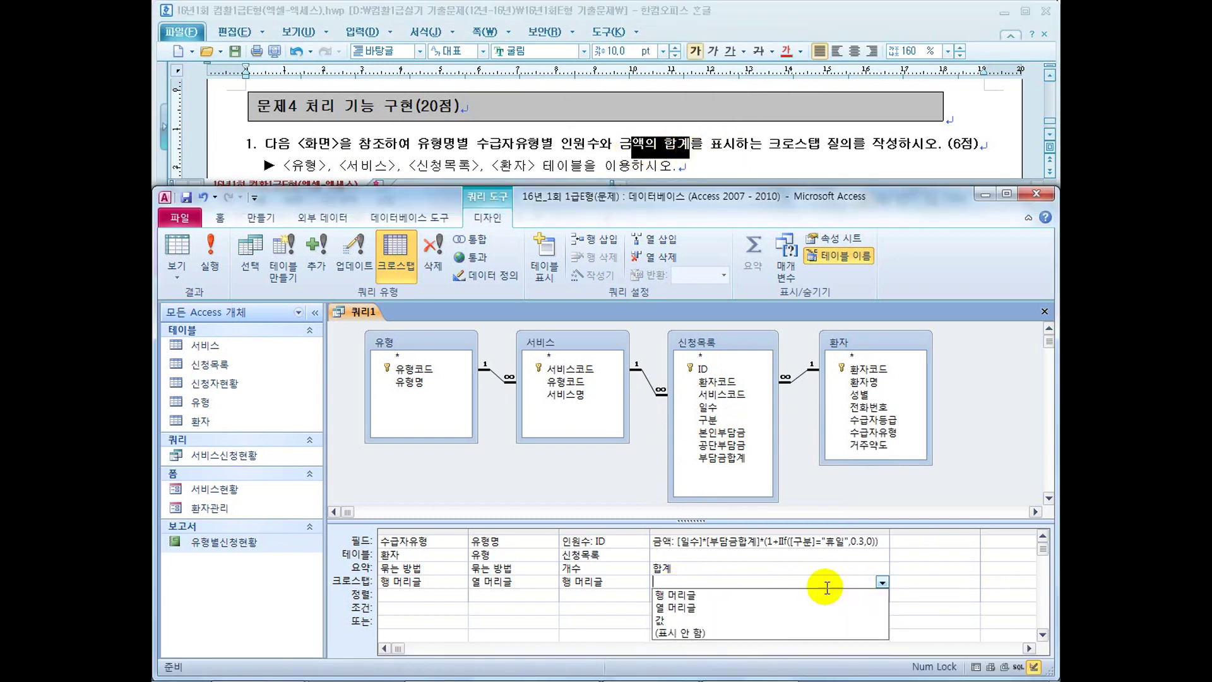
{"action": "left_click", "coordinate": [779, 620]}
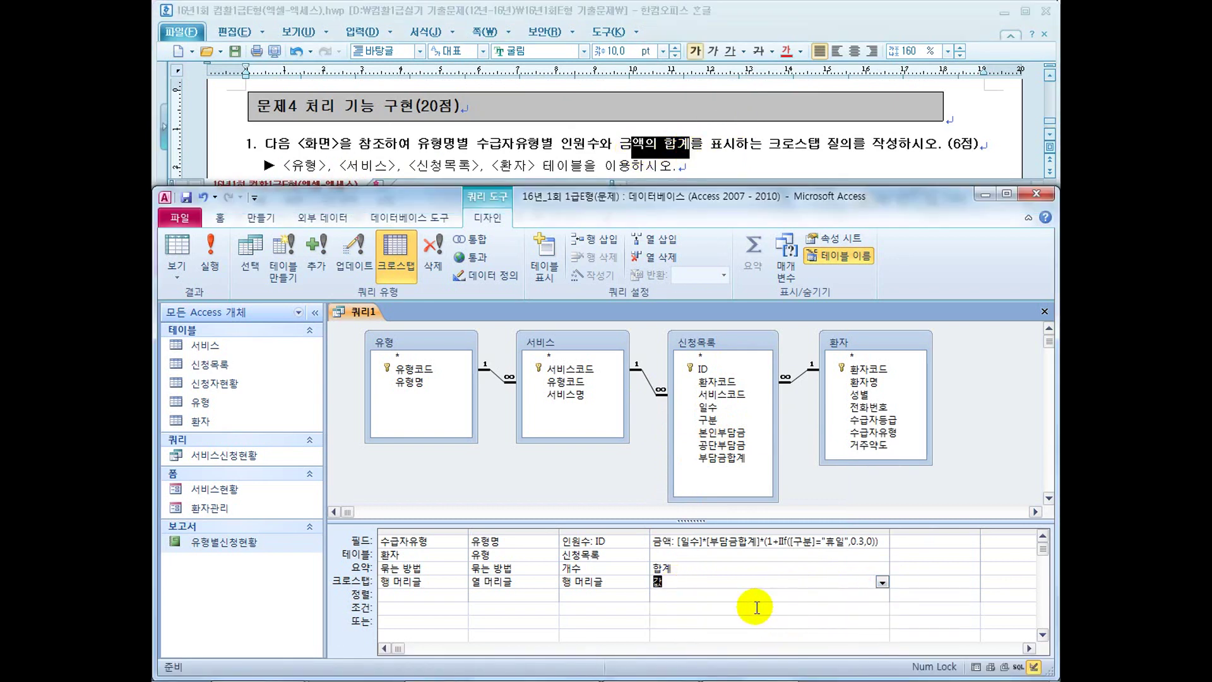
Preview the query's datasheet against the exam's sample table, and review the crosstab roles in the design grid
{"action": "left_click", "coordinate": [179, 253]}
{"action": "left_click", "coordinate": [670, 152]}
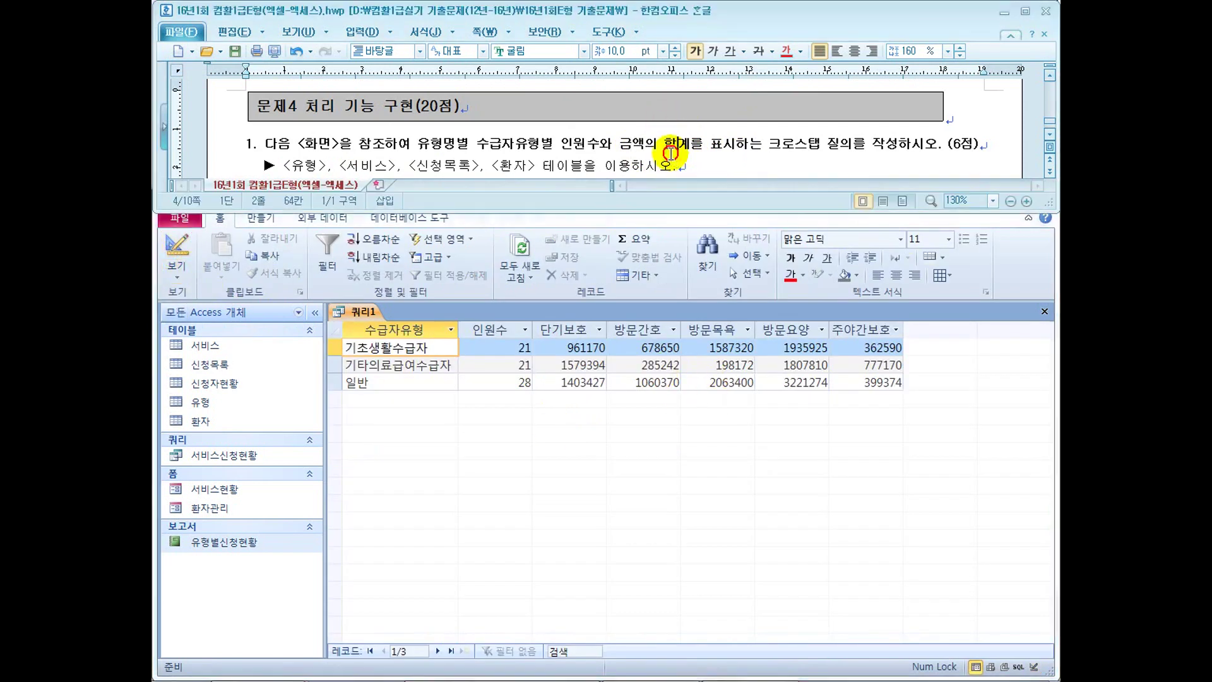
{"action": "scroll", "coordinate": [671, 152], "scroll_direction": "down", "scroll_amount": 5}
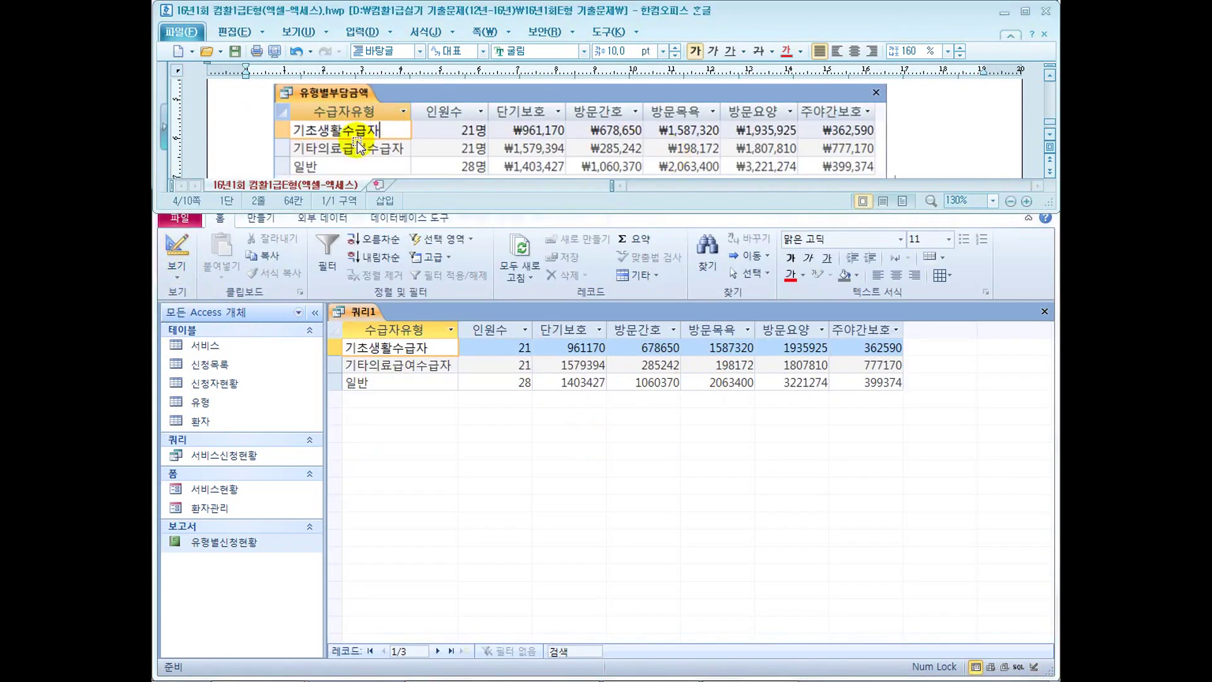
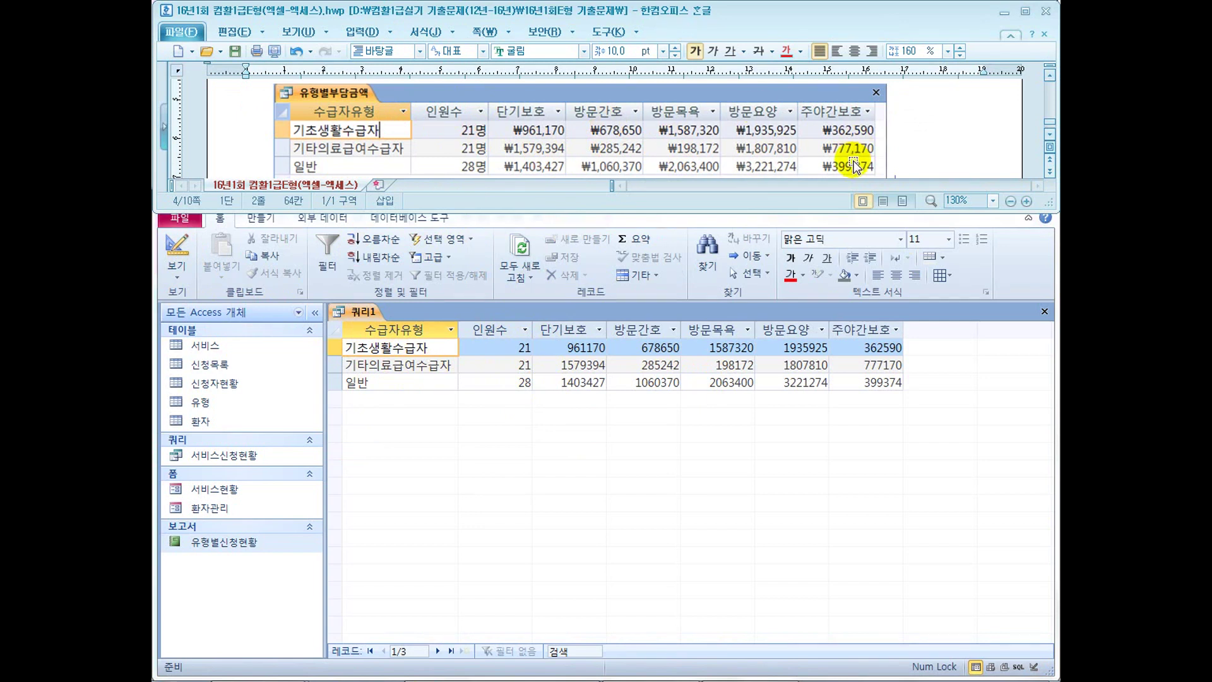
{"action": "left_click", "coordinate": [175, 256]}
{"action": "left_click", "coordinate": [175, 256]}
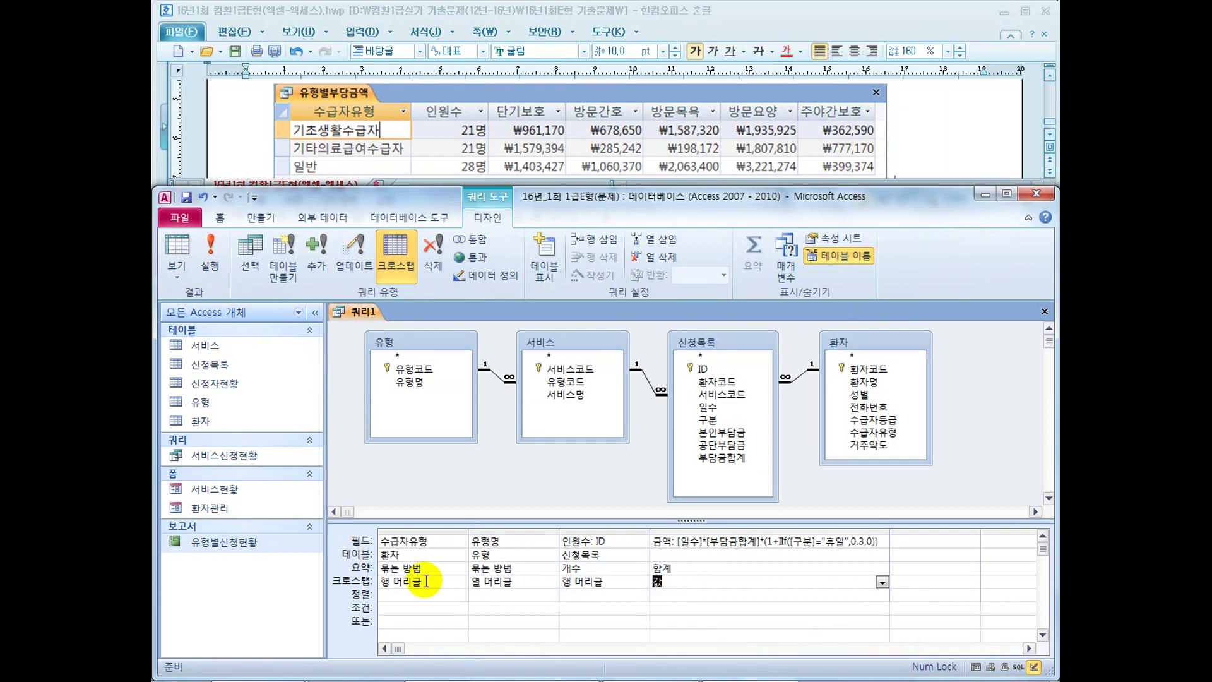
{"action": "left_click", "coordinate": [526, 584]}
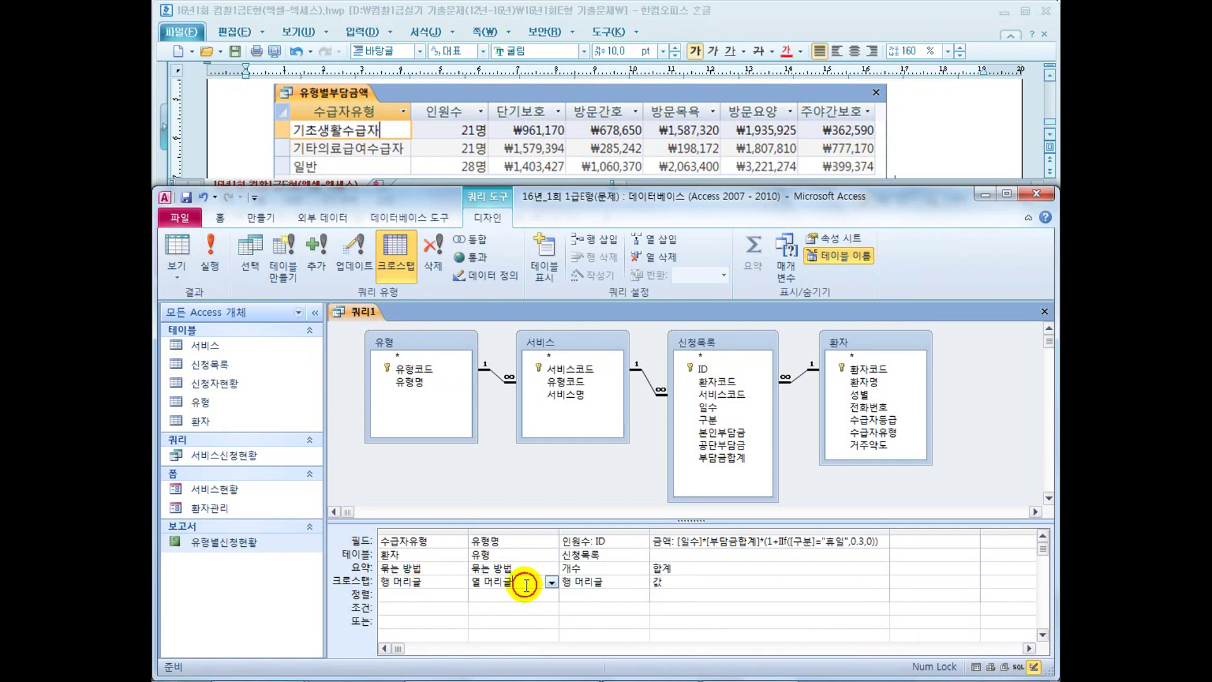
{"action": "left_click", "coordinate": [617, 578]}
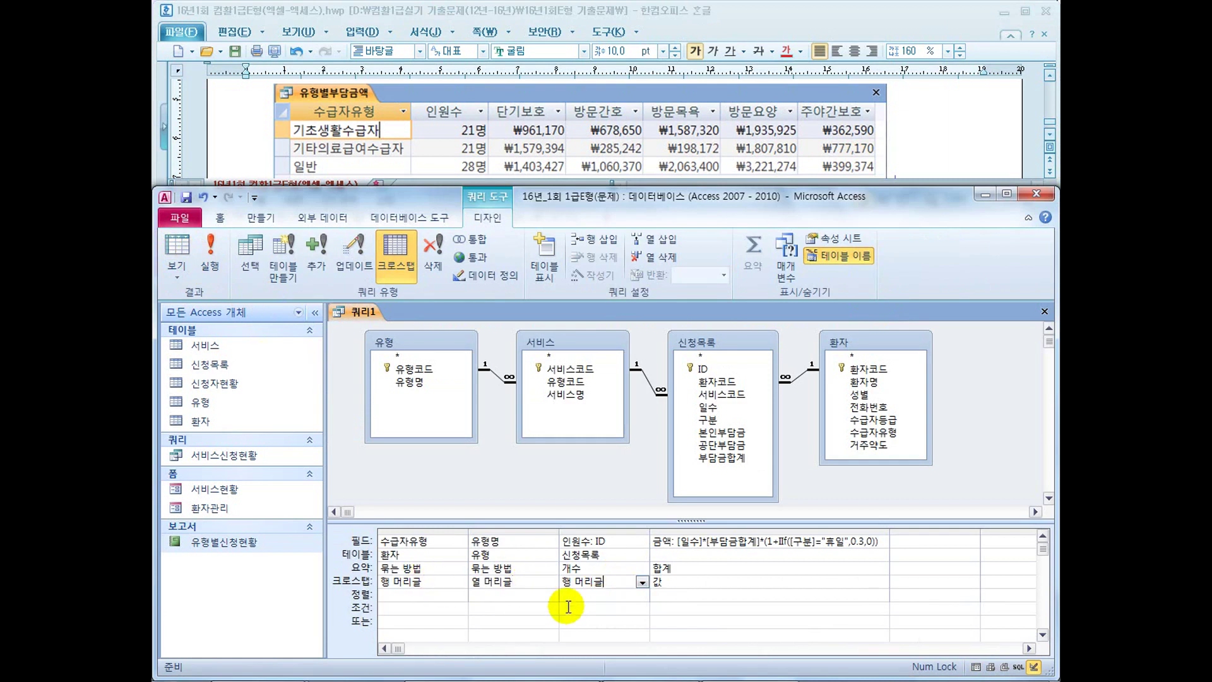
Set the 인원수 field's format property to 0명
{"action": "right_click", "coordinate": [616, 541]}
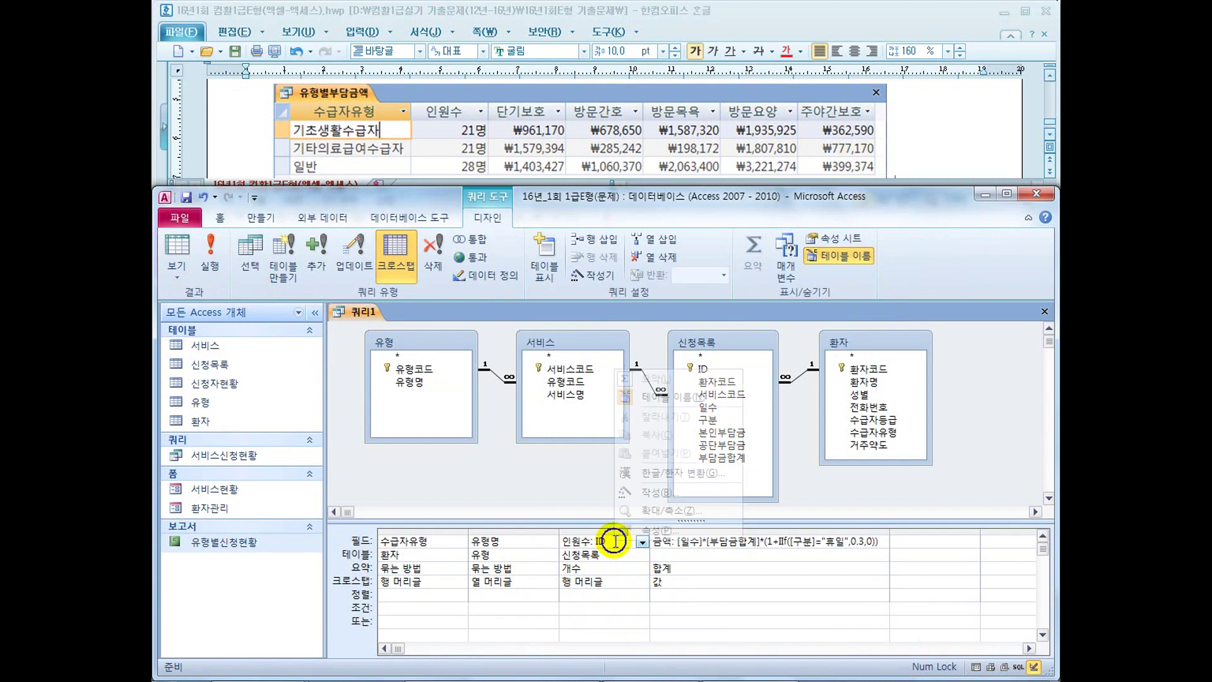
{"action": "left_click", "coordinate": [658, 527]}
{"action": "left_click", "coordinate": [490, 305]}
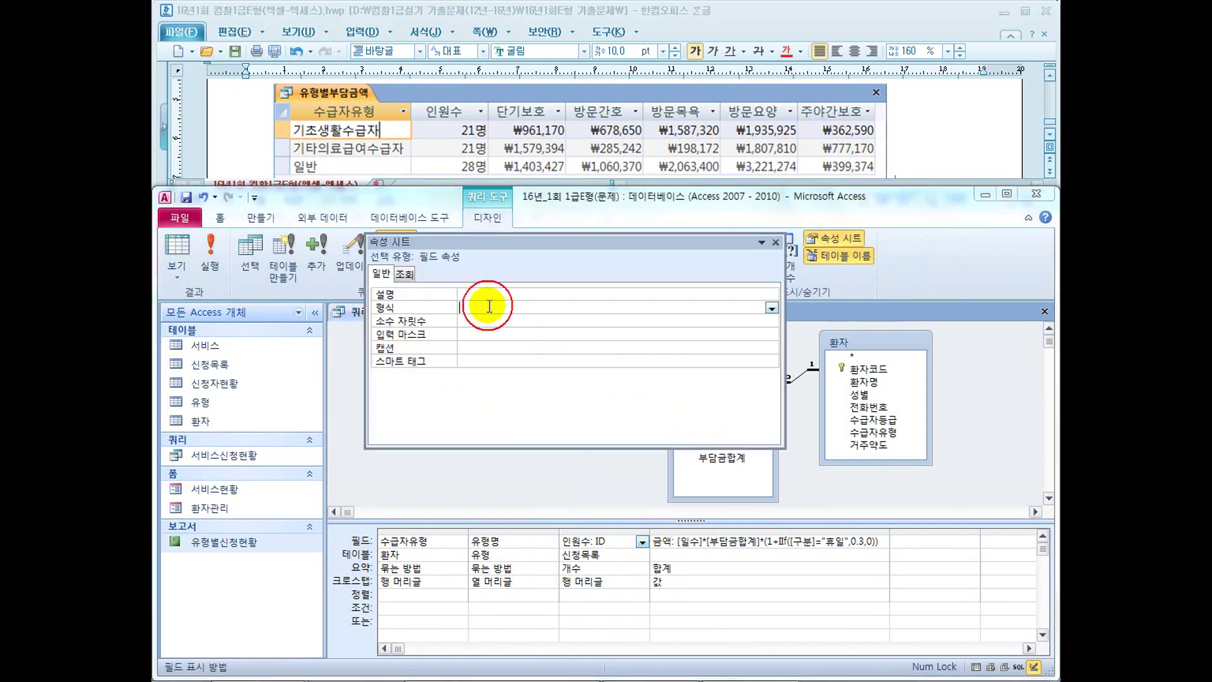
{"action": "type", "text": "0명"}
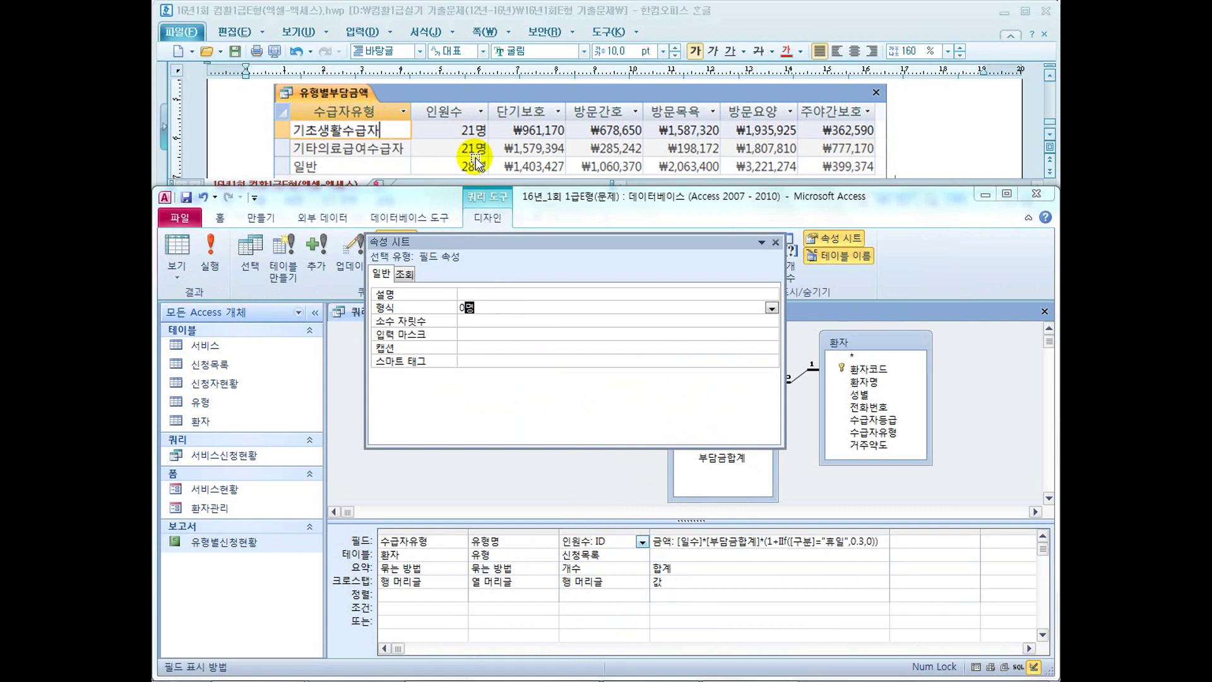
{"action": "key", "text": "Return"}
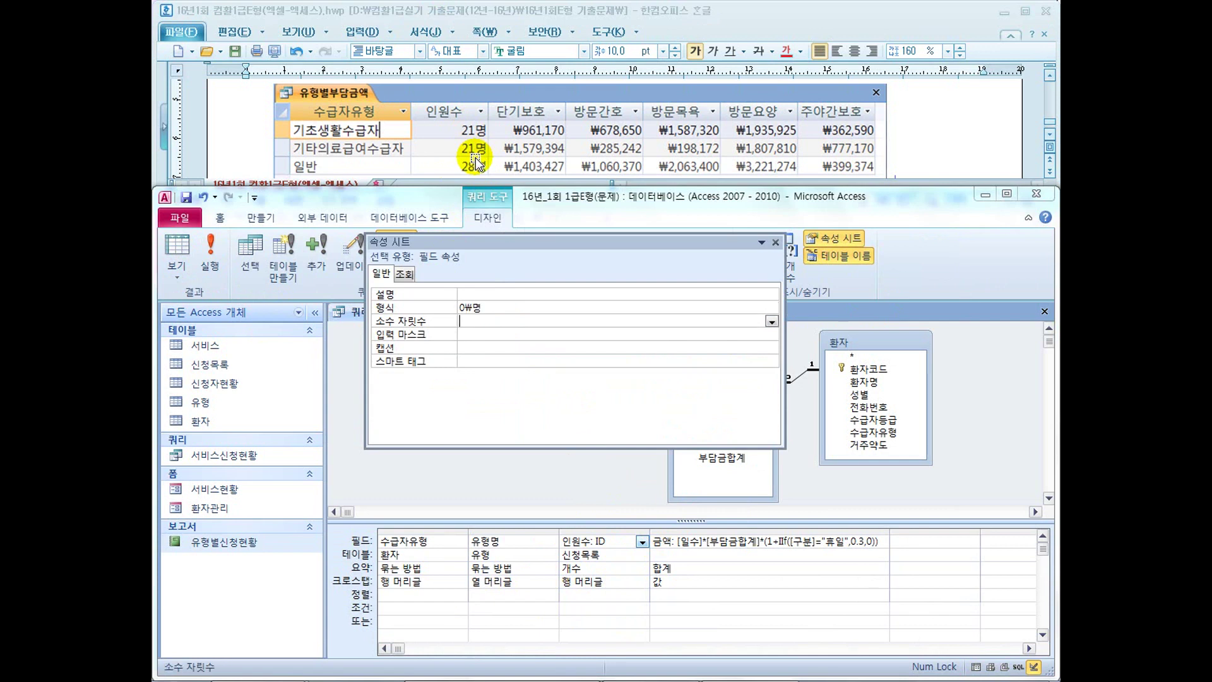
{"action": "double_click", "coordinate": [467, 307]}
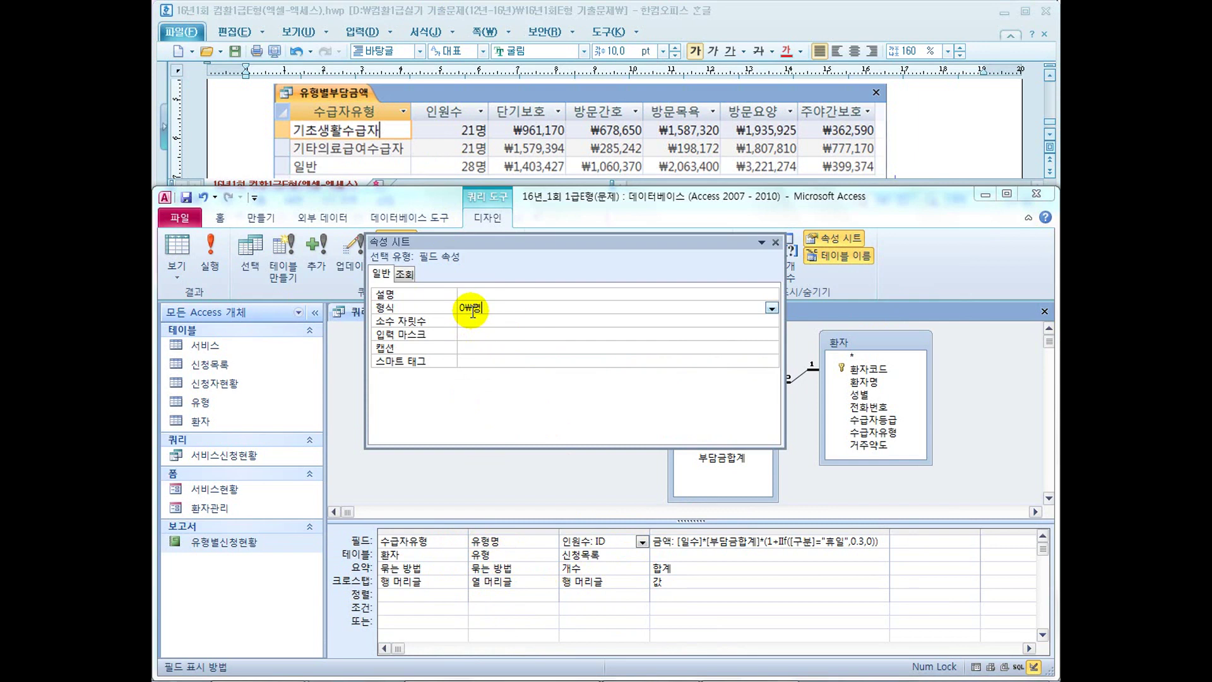
{"action": "key", "text": "ctrl+shift+d"}
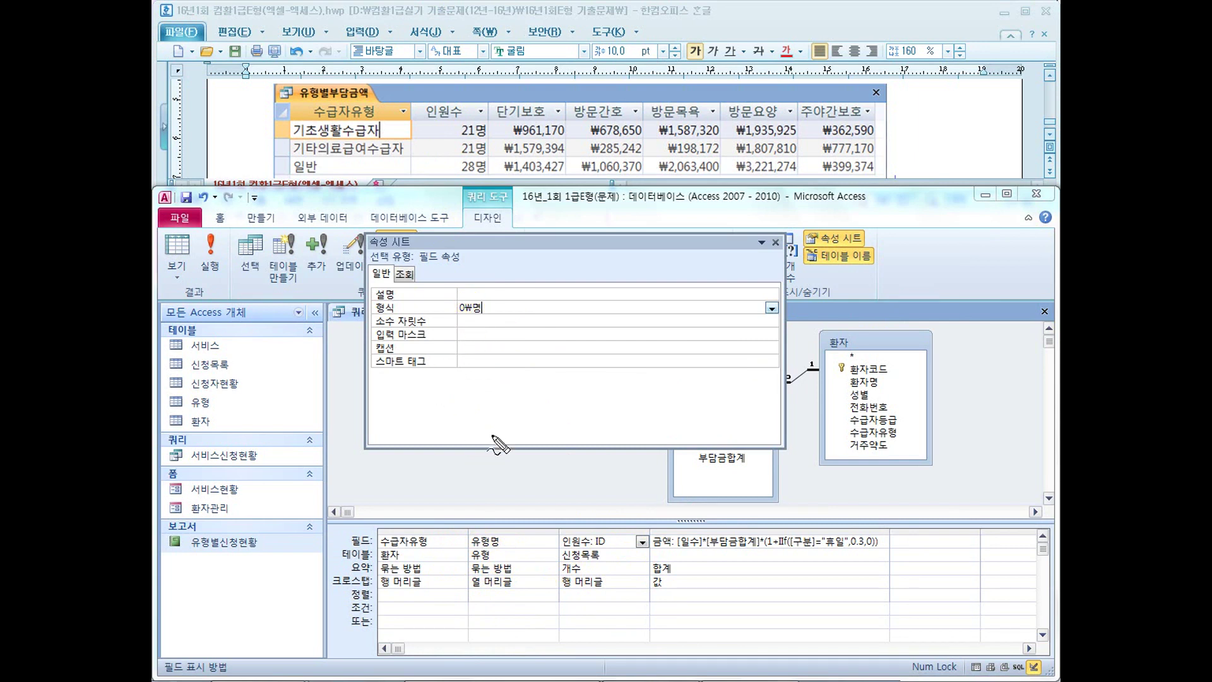
{"action": "mouse_move", "coordinate": [470, 551]}
{"action": "left_mouse_down"}
{"action": "mouse_move", "coordinate": [509, 550]}
{"action": "mouse_move", "coordinate": [521, 532]}
{"action": "mouse_move", "coordinate": [564, 540]}
{"action": "mouse_move", "coordinate": [558, 552]}
{"action": "left_mouse_up"}
{"action": "left_click_drag", "start_coordinate": [572, 533], "coordinate": [571, 538]}
{"action": "mouse_move", "coordinate": [576, 533]}
{"action": "left_mouse_down"}
{"action": "mouse_move", "coordinate": [559, 559]}
{"action": "mouse_move", "coordinate": [586, 560]}
{"action": "left_mouse_up"}
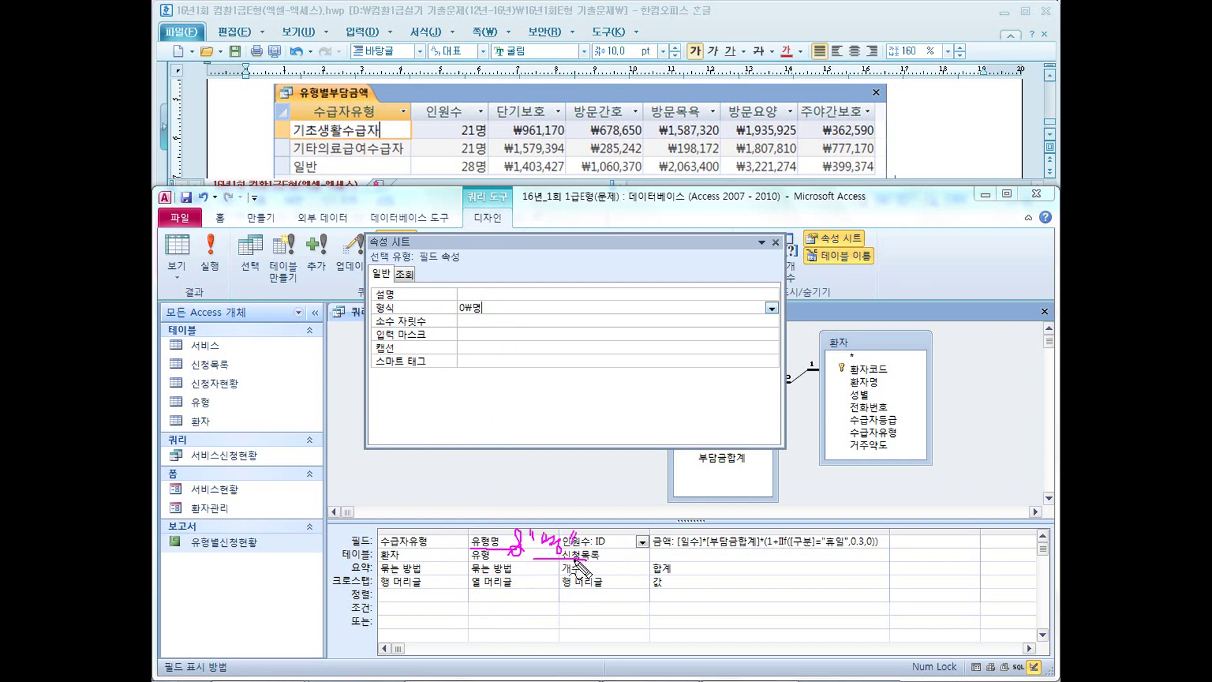
{"action": "key", "text": "Escape"}
{"action": "left_click", "coordinate": [559, 525]}
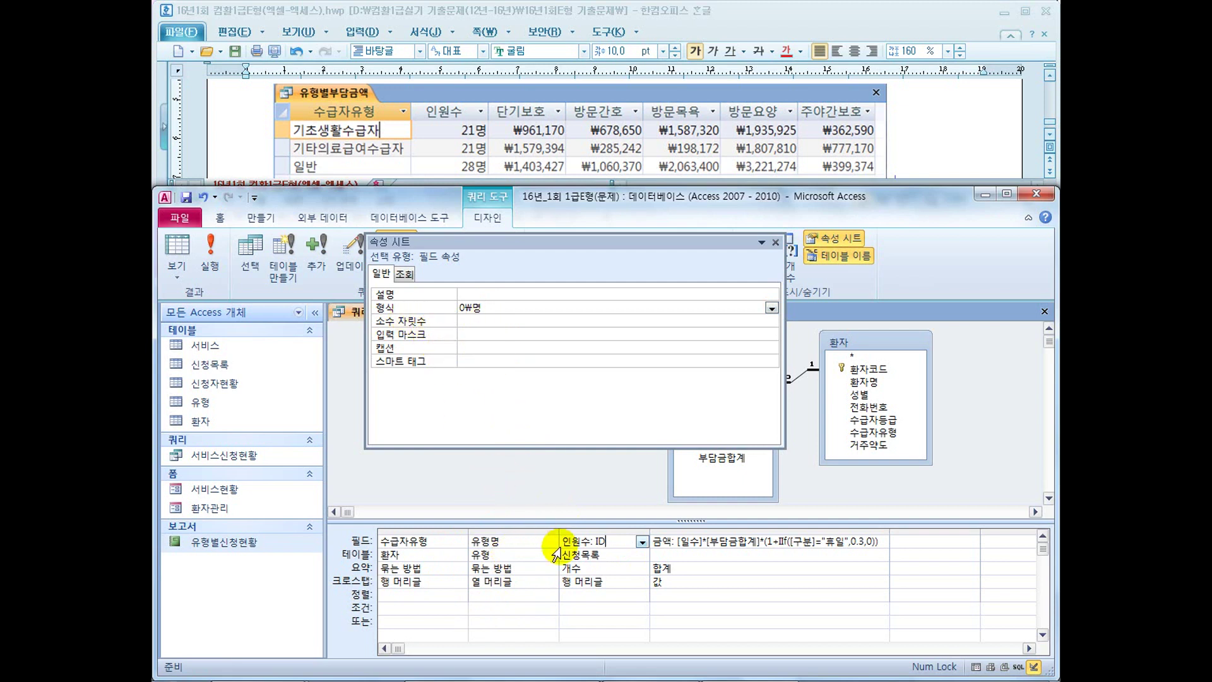
Set the 금액 field's format property to 통화 and run the query
{"action": "left_click", "coordinate": [740, 541]}
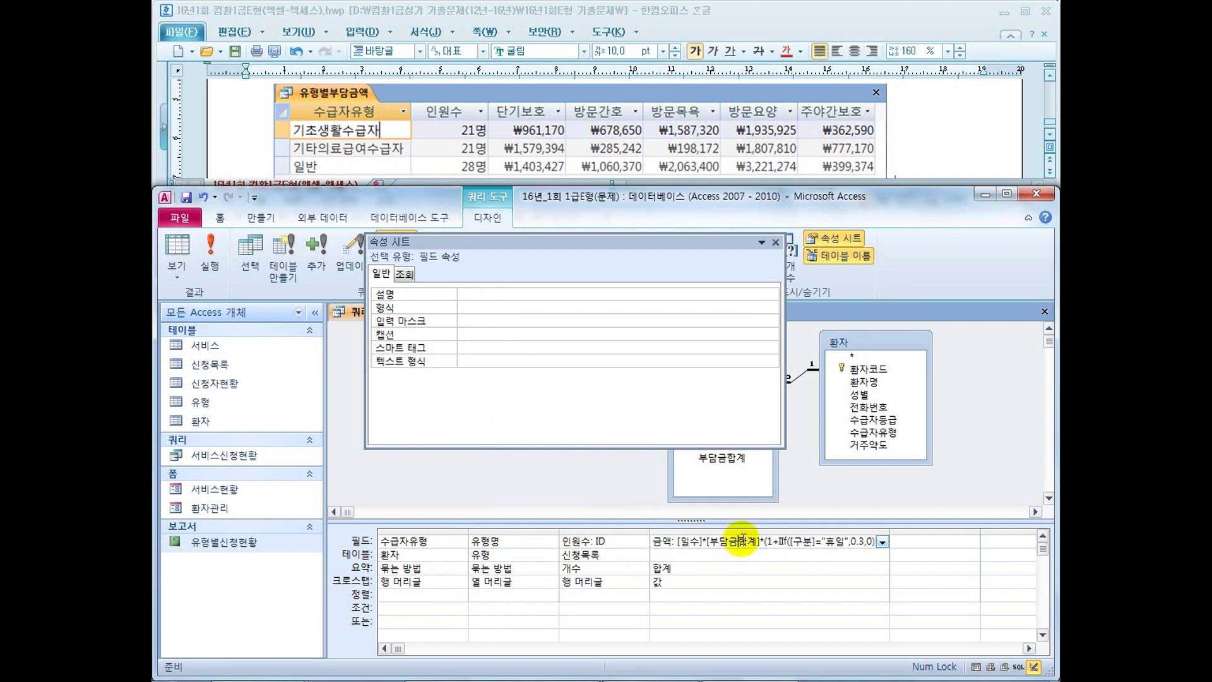
{"action": "left_click", "coordinate": [467, 306]}
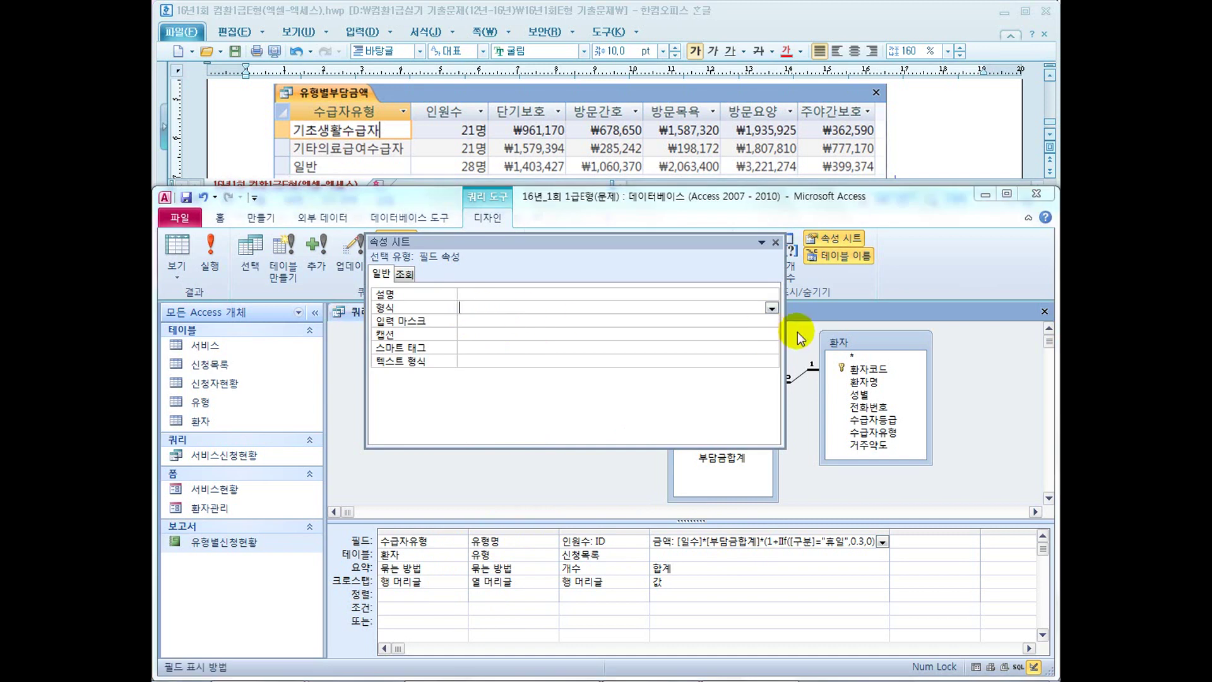
{"action": "left_click", "coordinate": [771, 309]}
{"action": "left_click", "coordinate": [633, 426]}
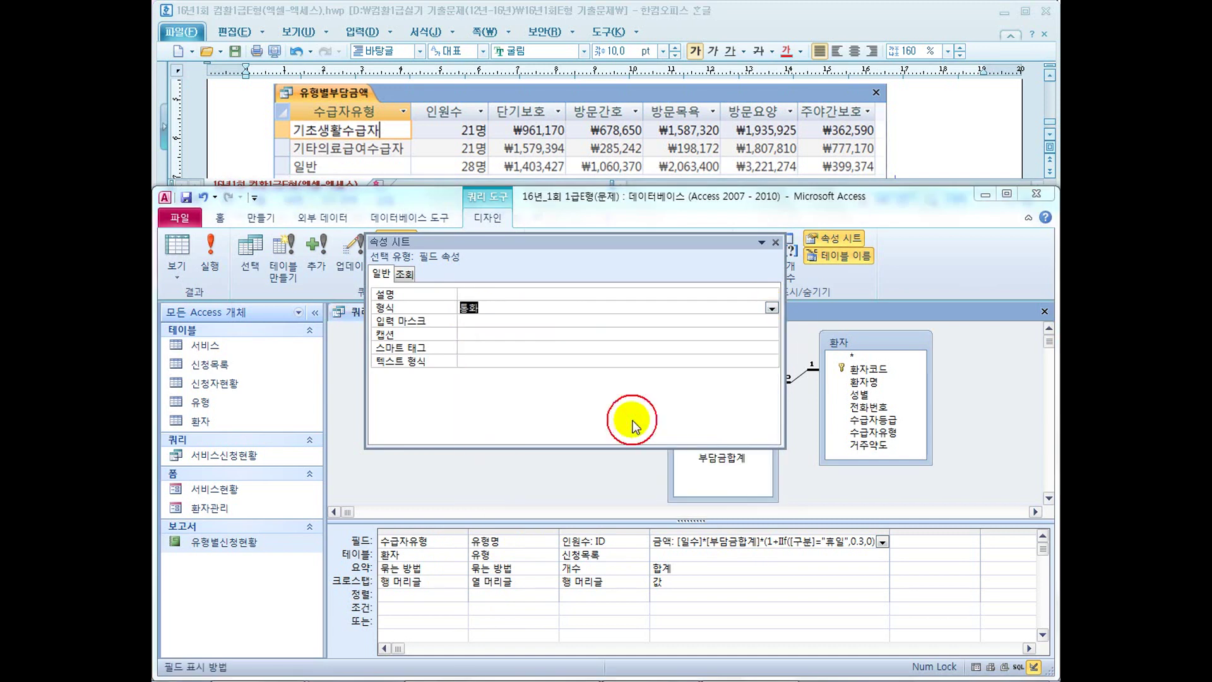
{"action": "left_click", "coordinate": [212, 265]}
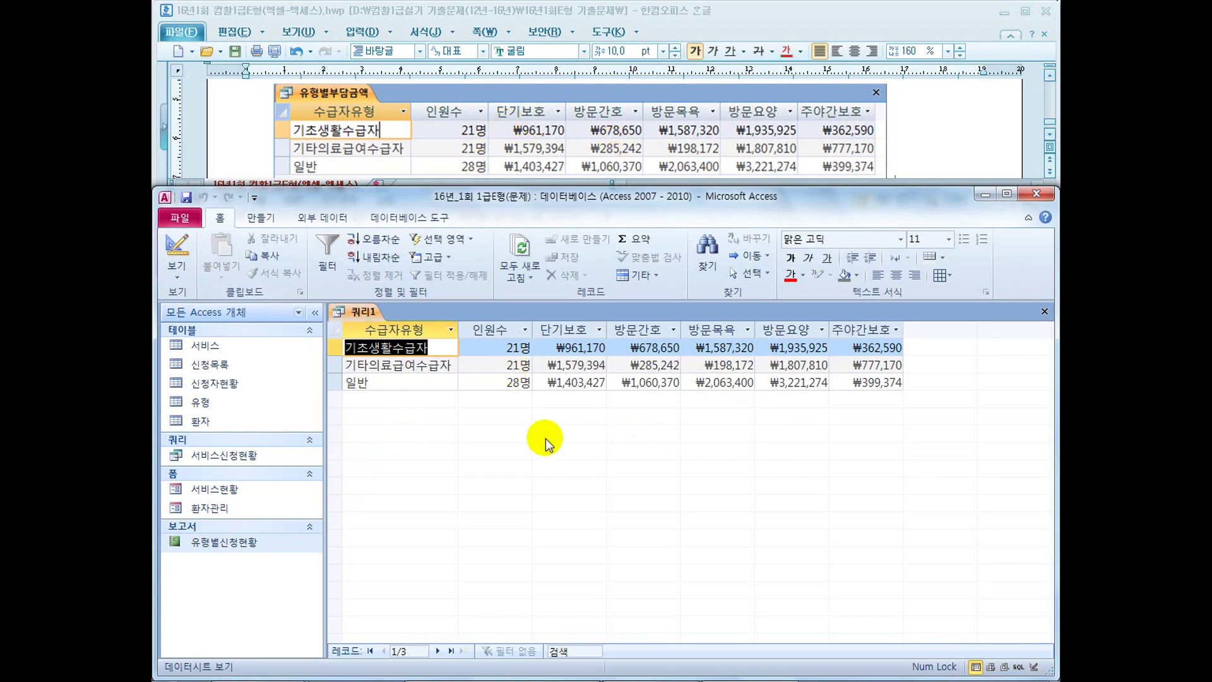
Save the query as 유형별부담금액 and close it
{"action": "right_click", "coordinate": [362, 312]}
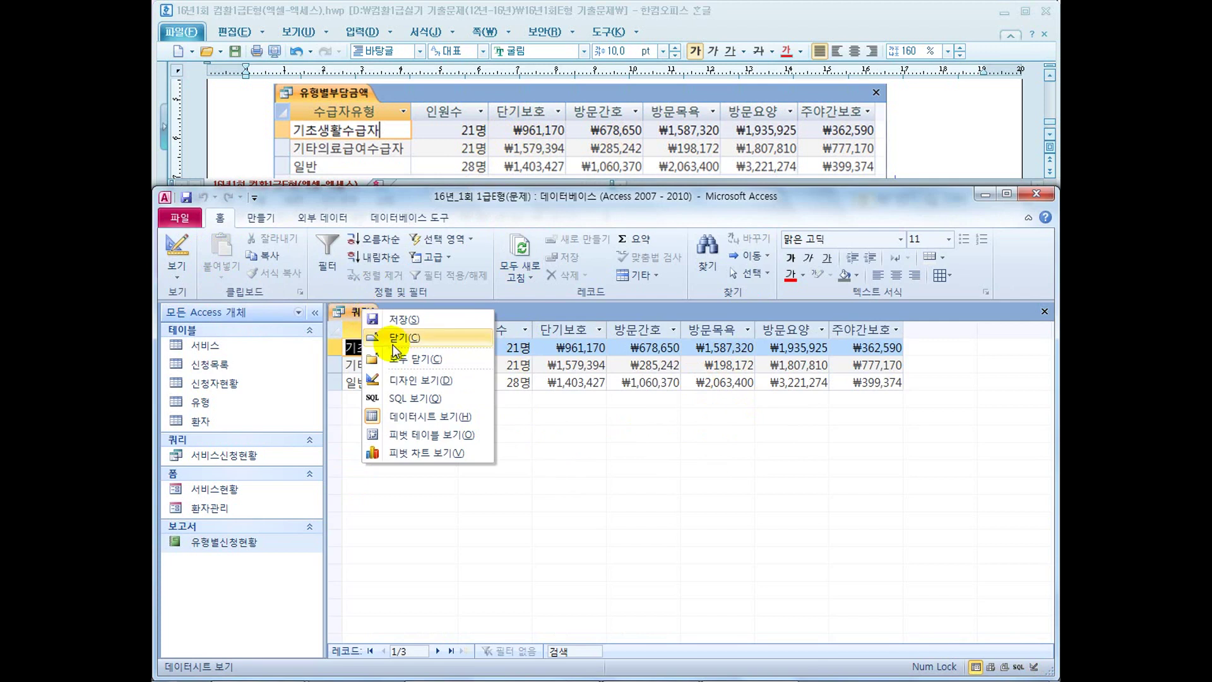
{"action": "left_click", "coordinate": [400, 321]}
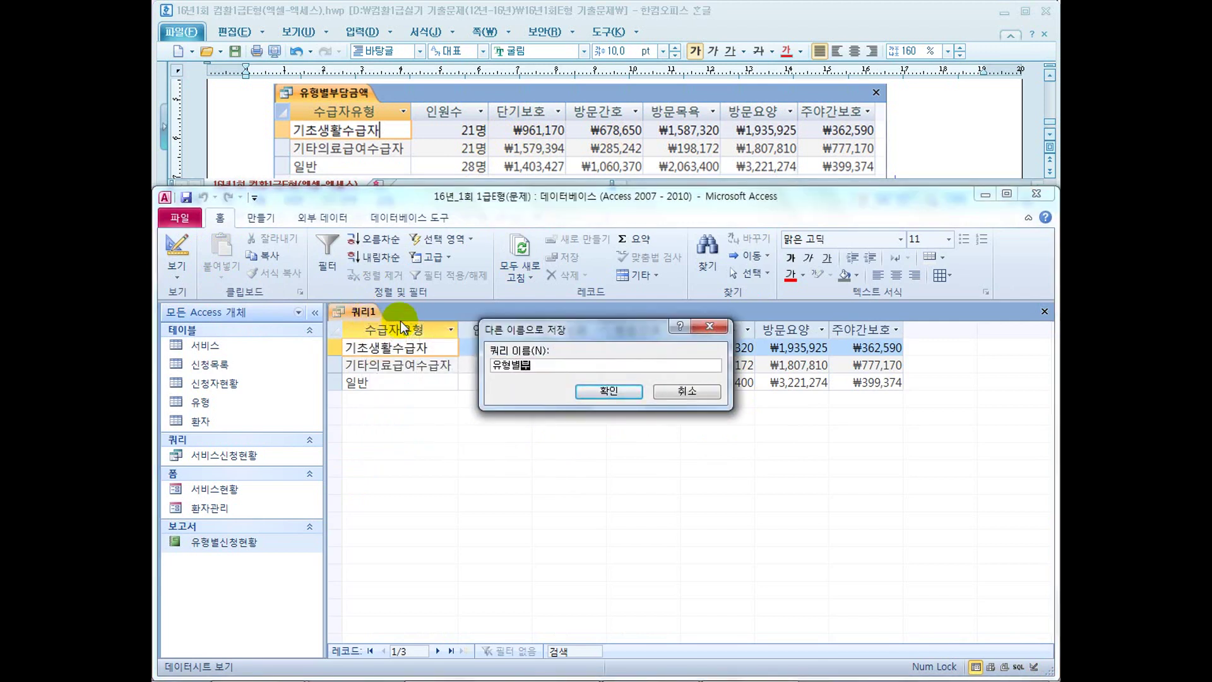
{"action": "type", "text": "유형별부담금액"}
{"action": "key", "text": "Return"}
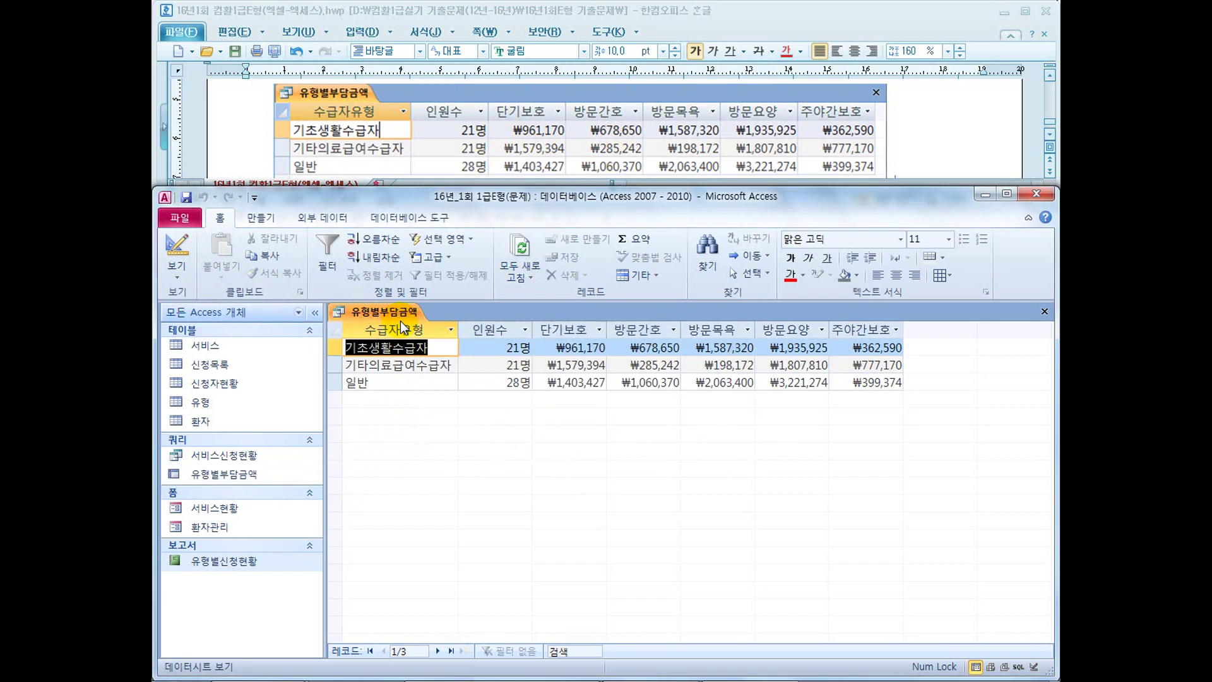
{"action": "left_click", "coordinate": [1044, 312]}
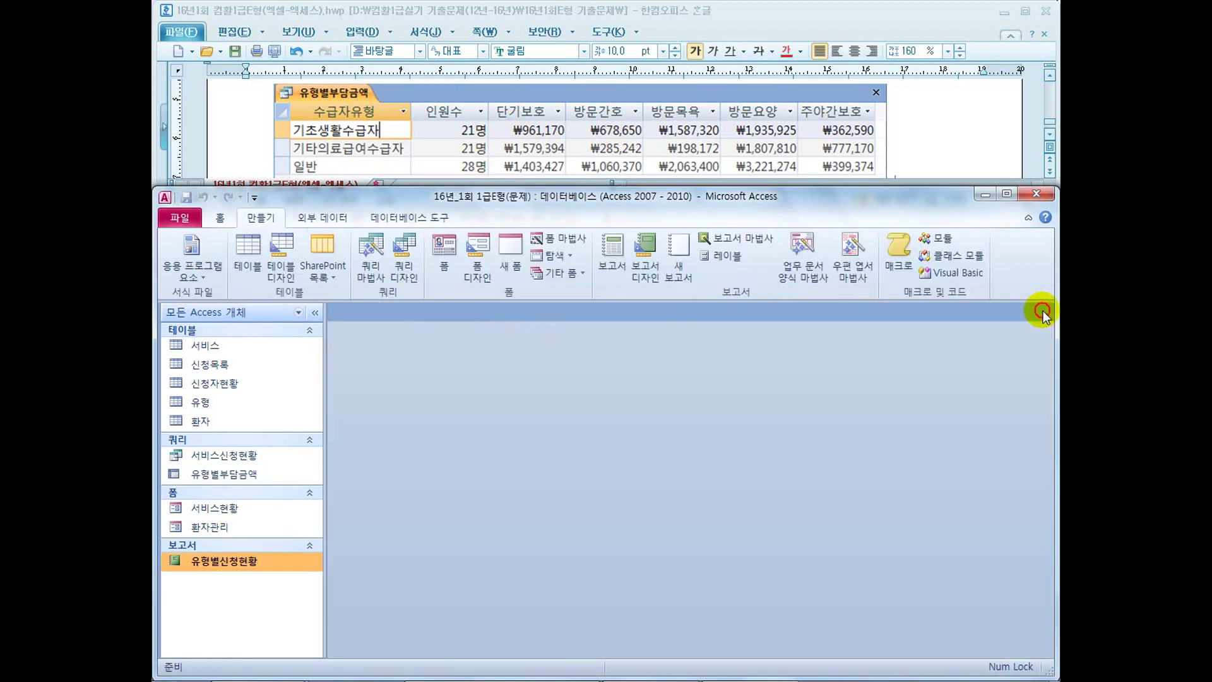
Switch to the exam document and read question 2 on the 수급자등급별현황 query
{"action": "left_click", "coordinate": [920, 144]}
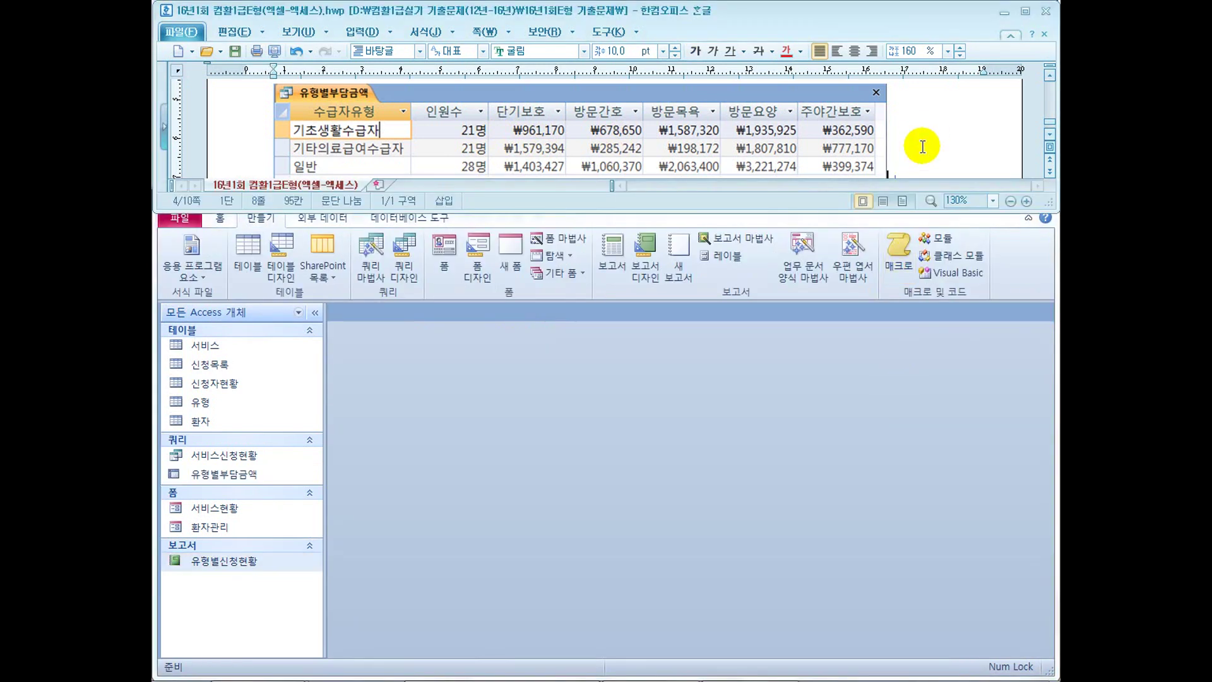
{"action": "scroll", "coordinate": [920, 143], "scroll_direction": "down", "scroll_amount": 3}
{"action": "left_click", "coordinate": [298, 139]}
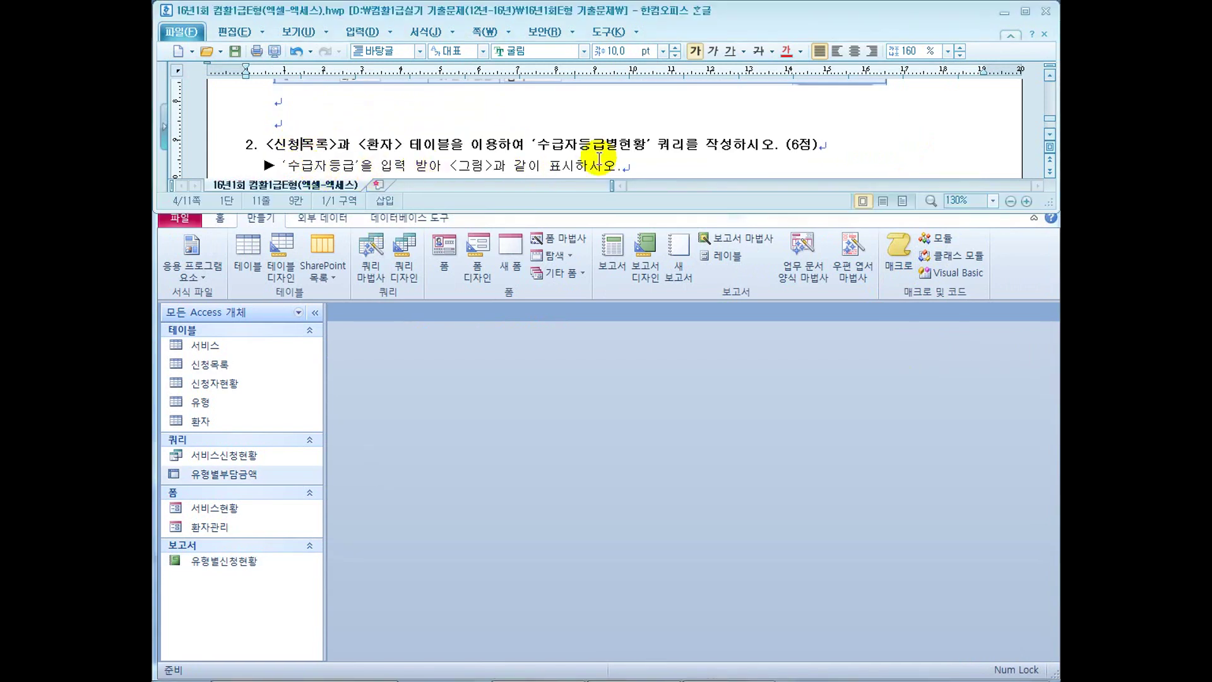
Read question 2's source tables, expected result and parameter prompt in the exam document
{"action": "left_click", "coordinate": [316, 144]}
{"action": "left_click", "coordinate": [377, 133]}
{"action": "left_click", "coordinate": [437, 133]}
{"action": "left_click", "coordinate": [465, 411]}
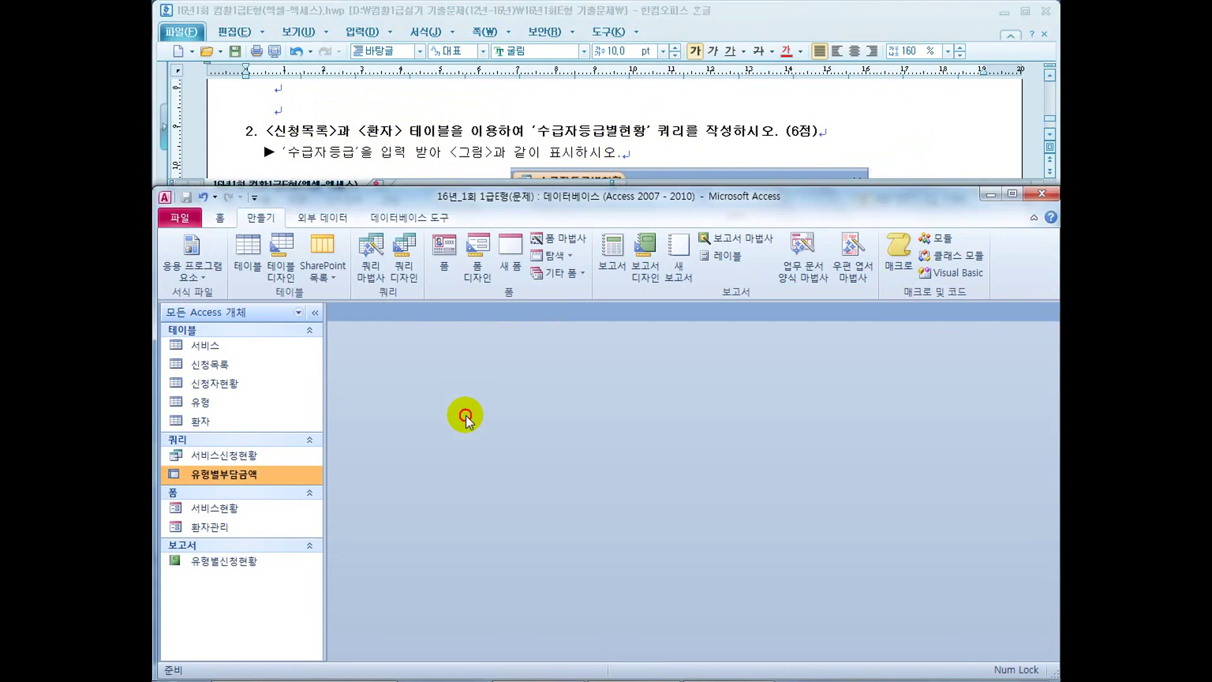
{"action": "left_click", "coordinate": [386, 153]}
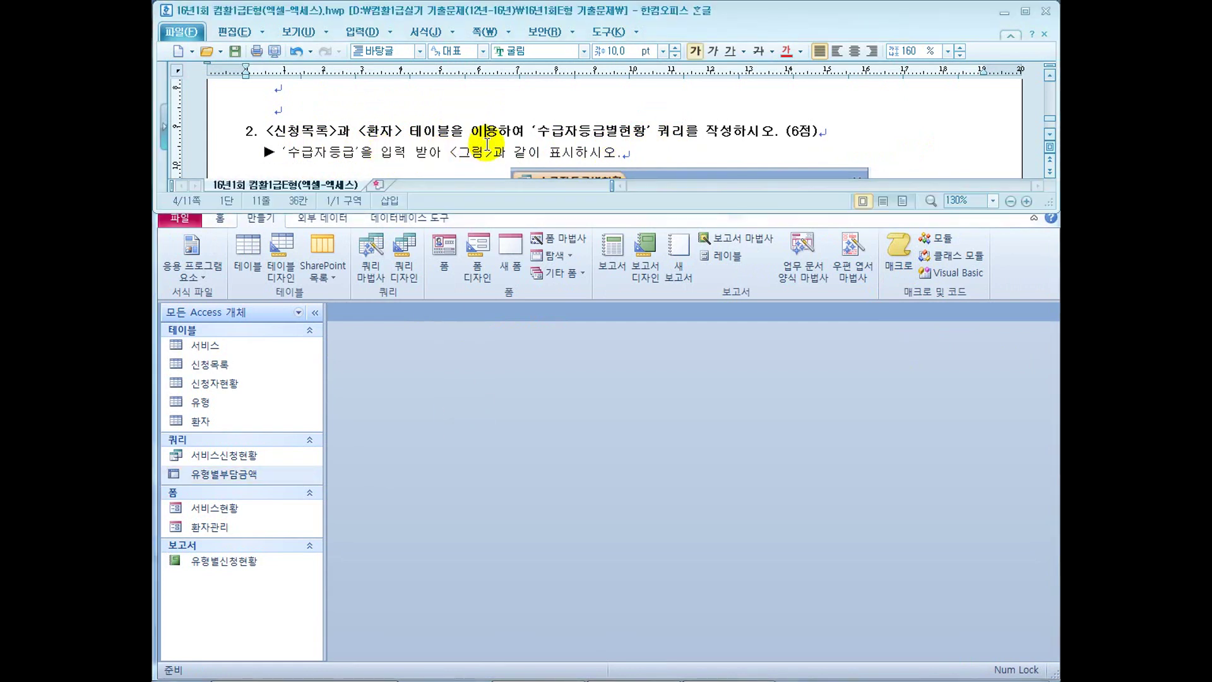
{"action": "scroll", "coordinate": [480, 142], "scroll_direction": "down", "scroll_amount": 5}
{"action": "left_click", "coordinate": [460, 433]}
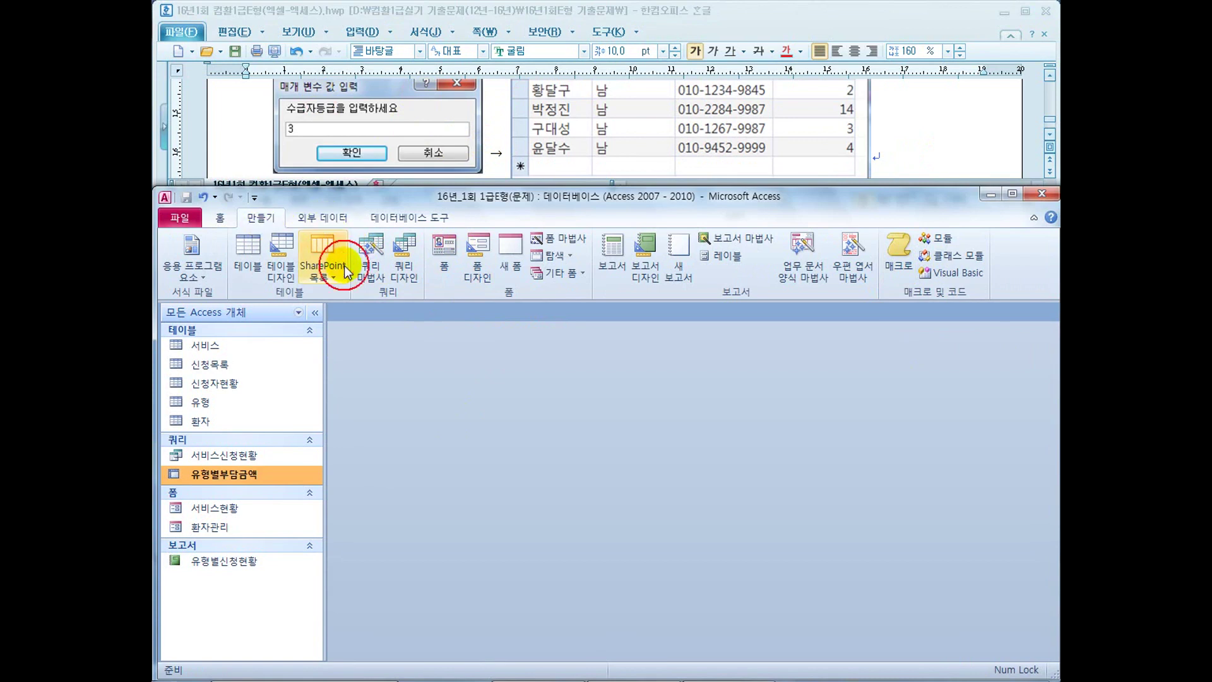
Create a new query in design view based on the 신청목록 and 환자 tables
{"action": "left_click", "coordinate": [402, 271]}
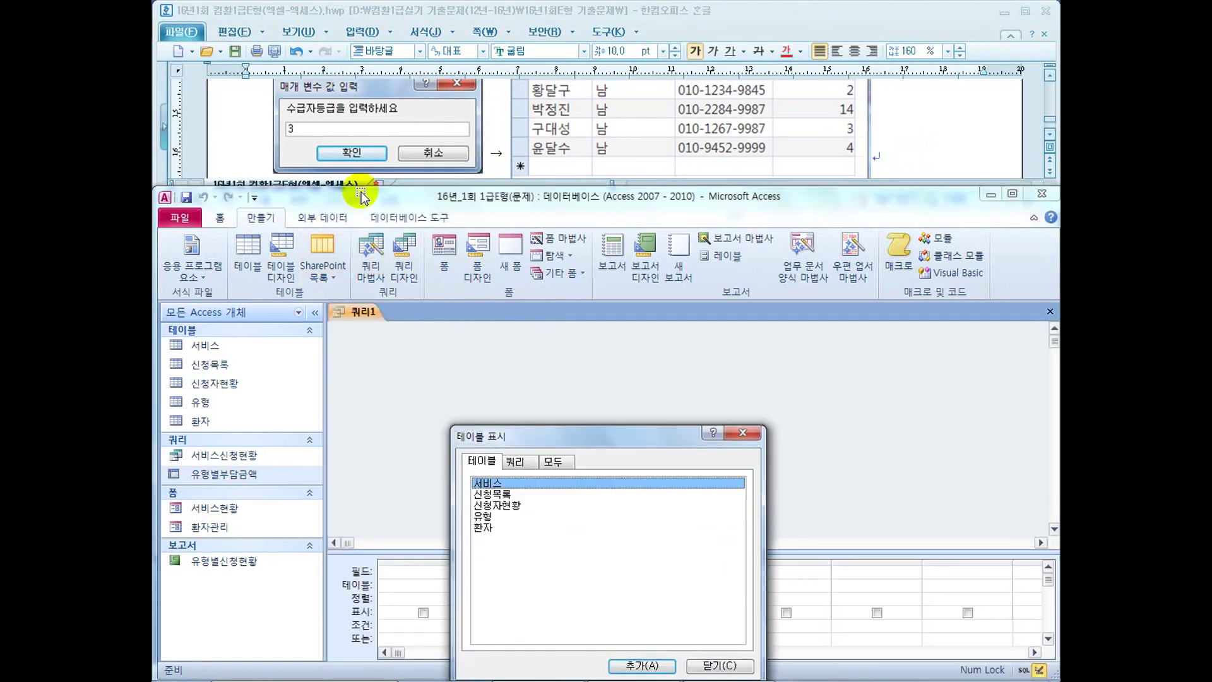
{"action": "left_click", "coordinate": [254, 130]}
{"action": "scroll", "coordinate": [259, 162], "scroll_direction": "down", "scroll_amount": 3}
{"action": "scroll", "coordinate": [259, 161], "scroll_direction": "down", "scroll_amount": 6}
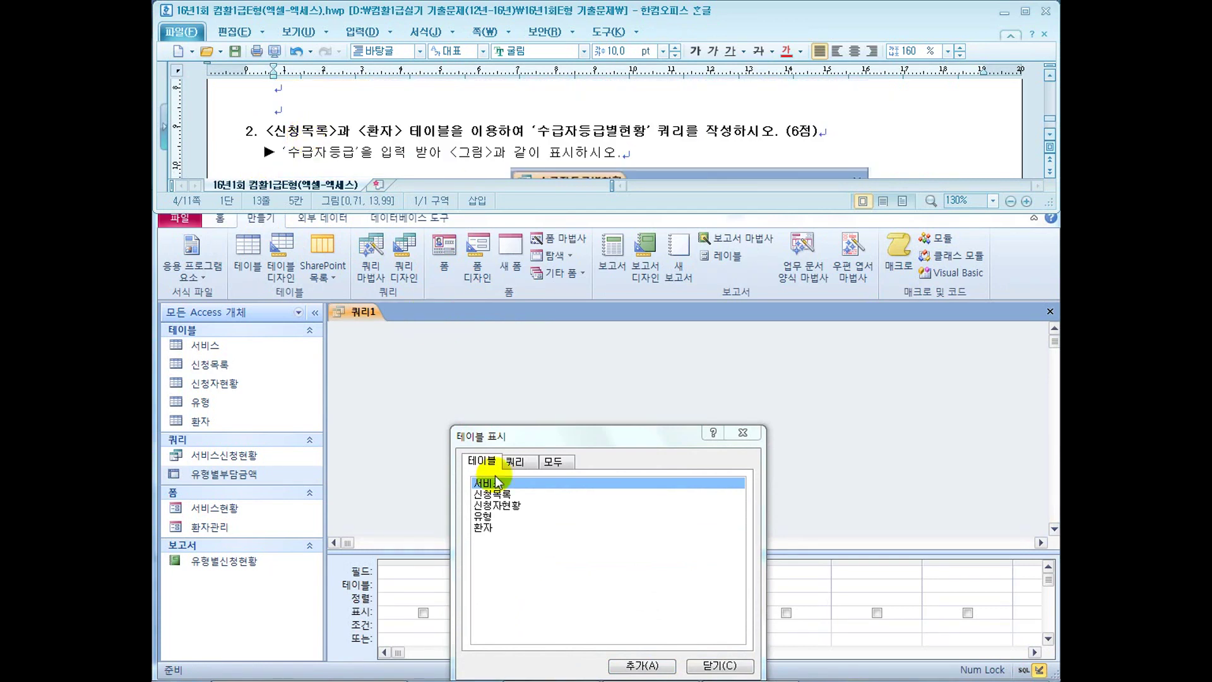
{"action": "double_click", "coordinate": [489, 495]}
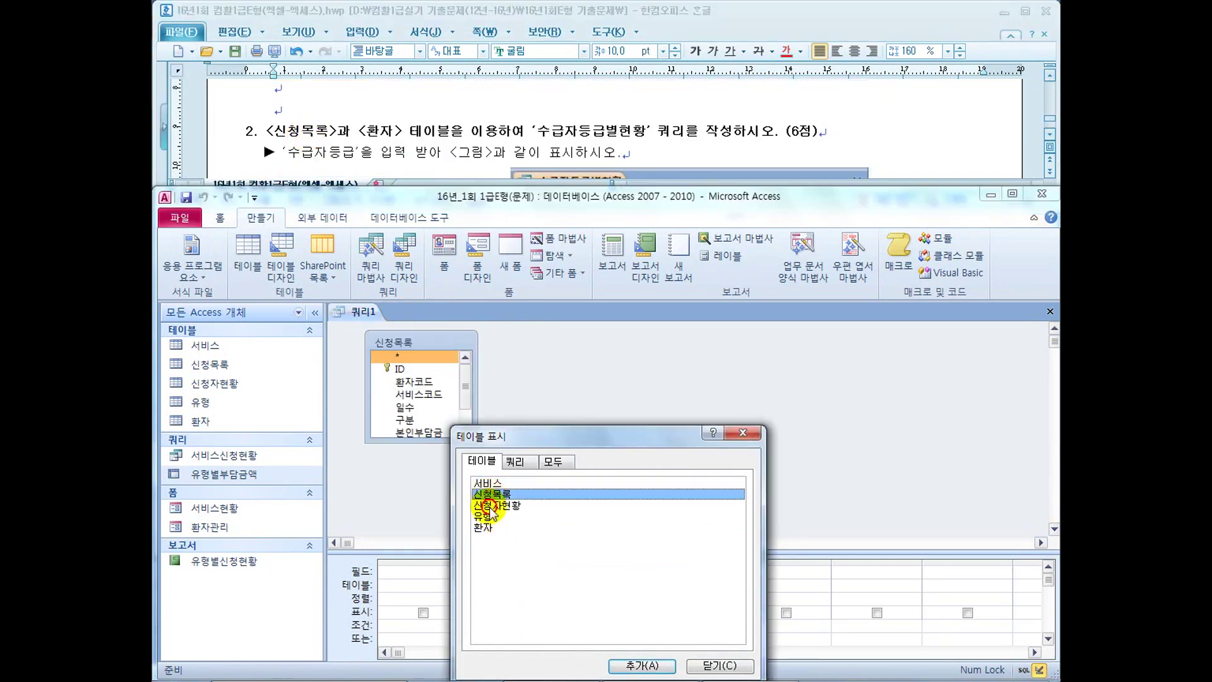
{"action": "double_click", "coordinate": [490, 529]}
{"action": "left_click", "coordinate": [713, 665]}
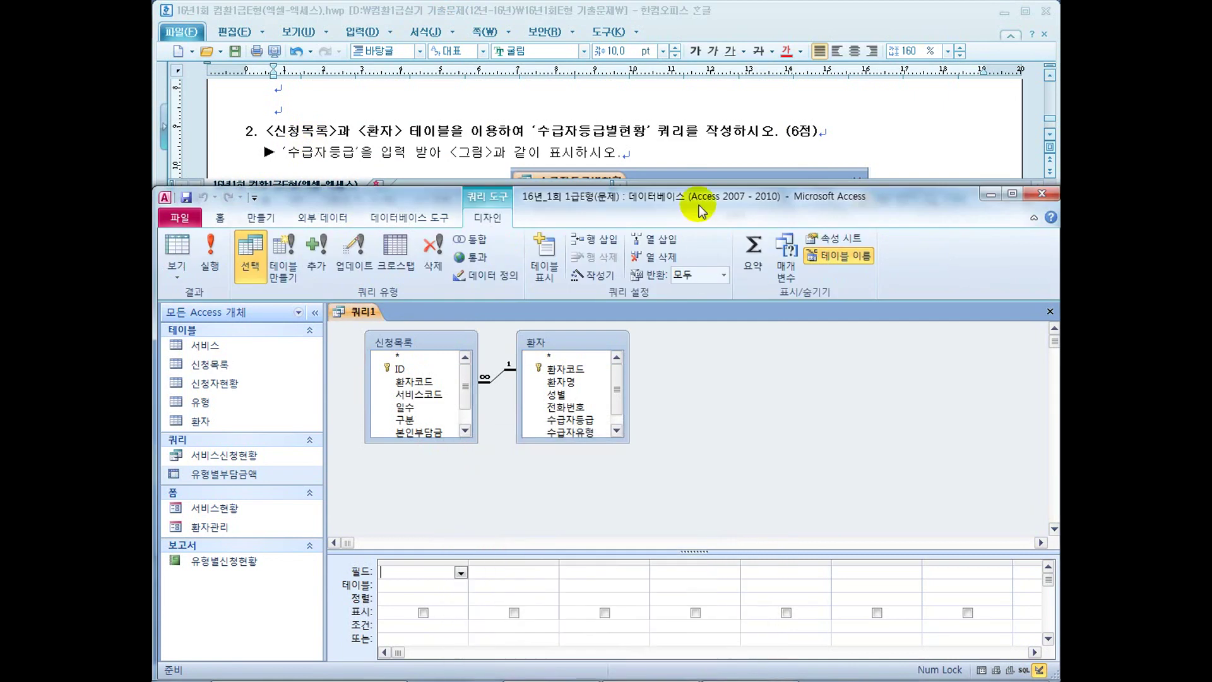
Add the 환자명, 성별 and 전화번호 fields from the 환자 table to the query grid
{"action": "left_click", "coordinate": [698, 121]}
{"action": "scroll", "coordinate": [675, 131], "scroll_direction": "down", "scroll_amount": 5}
{"action": "scroll", "coordinate": [676, 130], "scroll_direction": "up", "scroll_amount": 2}
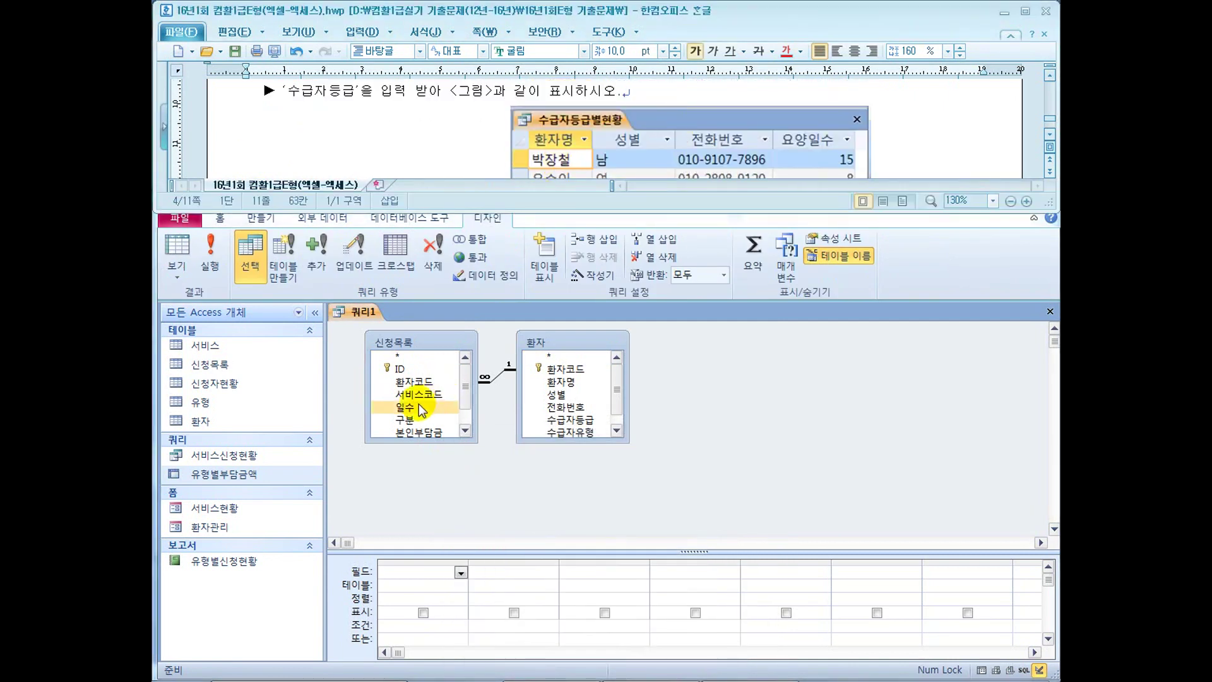
{"action": "left_click", "coordinate": [560, 383]}
{"action": "double_click", "coordinate": [561, 384]}
{"action": "double_click", "coordinate": [557, 395]}
{"action": "left_click", "coordinate": [568, 420]}
{"action": "double_click", "coordinate": [565, 407]}
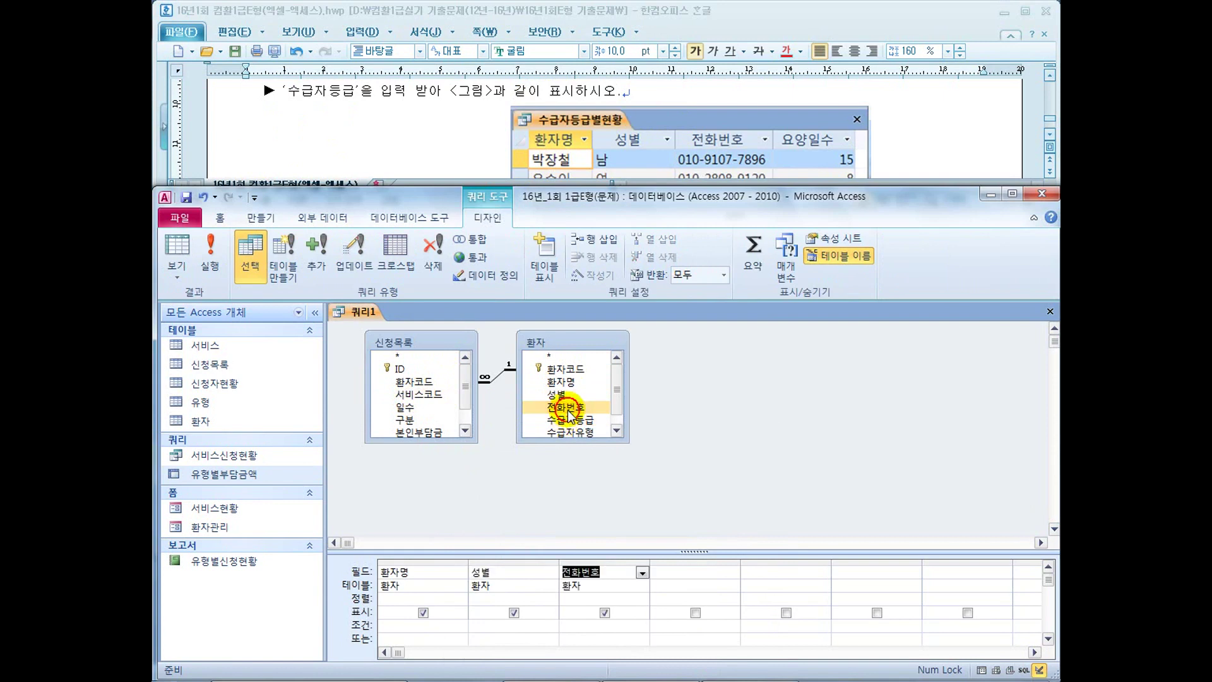
Enlarge the 신청목록 field list and add its 일수 field to the query under the alias 요양일수
{"action": "left_click_drag", "start_coordinate": [460, 439], "coordinate": [462, 494]}
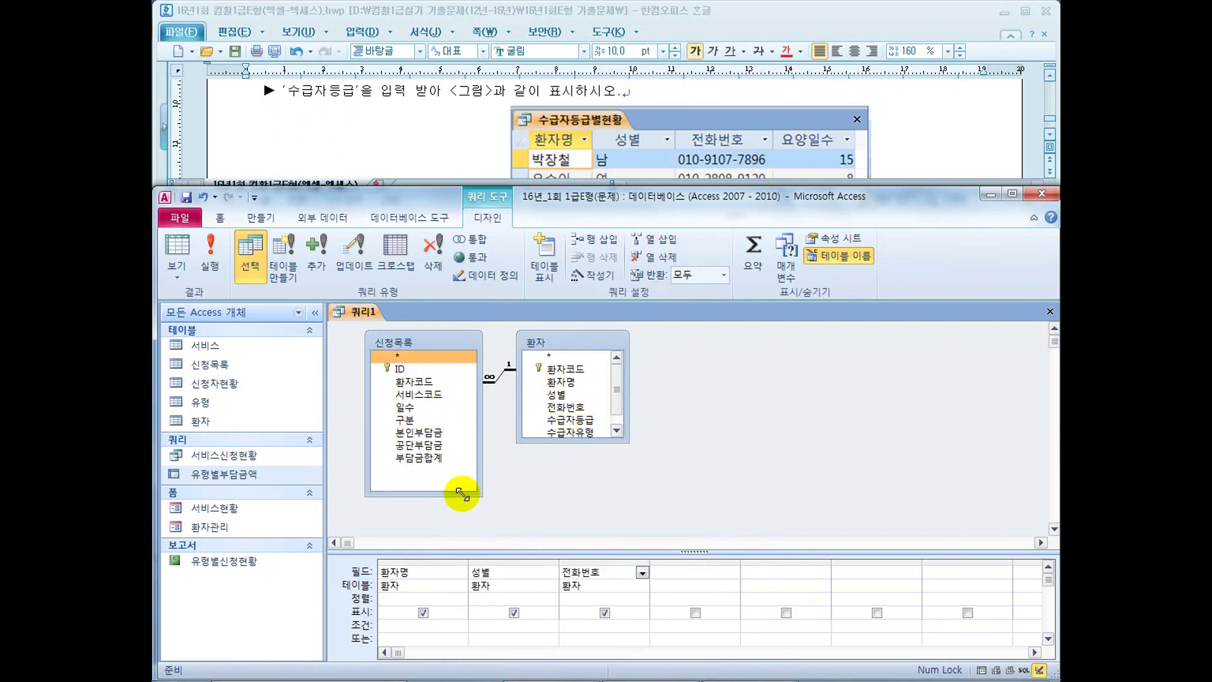
{"action": "left_click", "coordinate": [408, 408]}
{"action": "left_click_drag", "start_coordinate": [407, 413], "coordinate": [663, 571]}
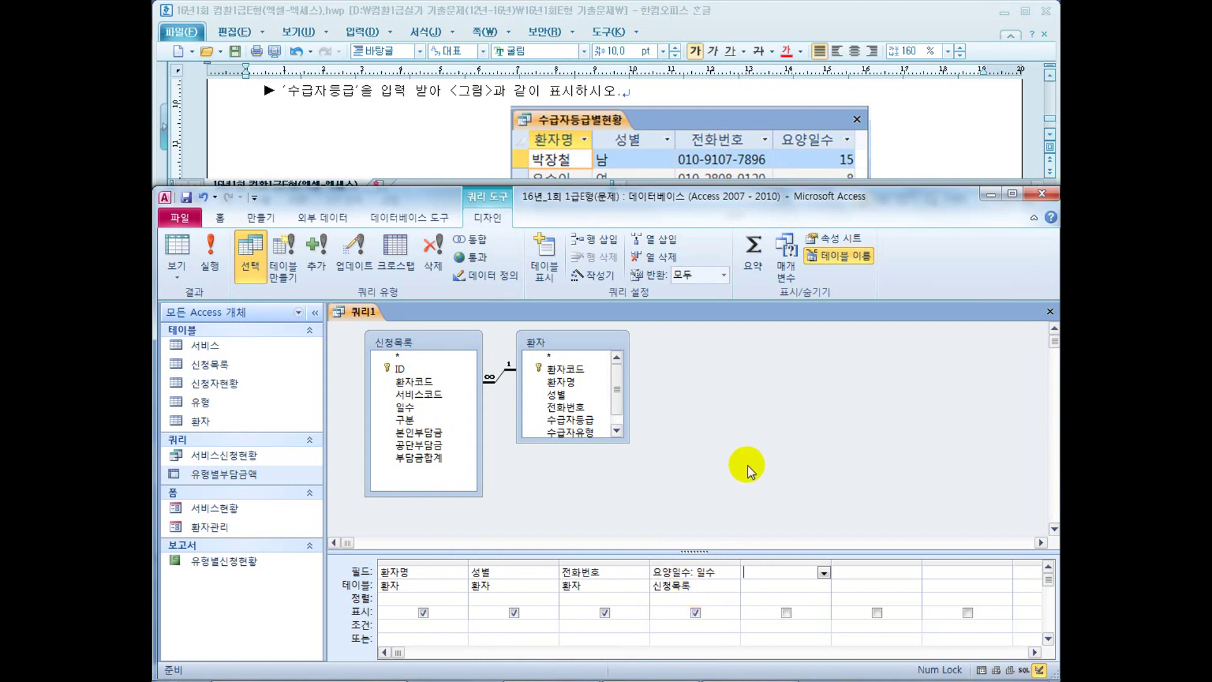
Add the 환자 table's 수급자등급 field to the query and hide it from the results
{"action": "left_click", "coordinate": [904, 157]}
{"action": "scroll", "coordinate": [556, 171], "scroll_direction": "down", "scroll_amount": 3}
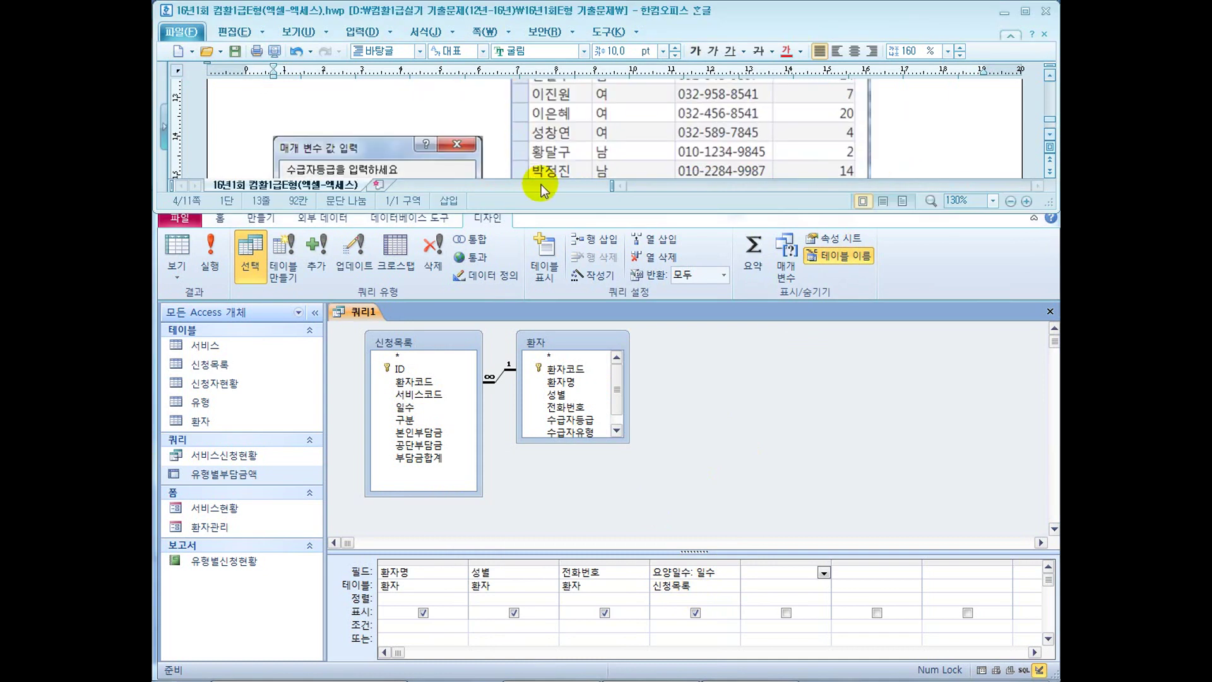
{"action": "scroll", "coordinate": [343, 152], "scroll_direction": "down", "scroll_amount": 2}
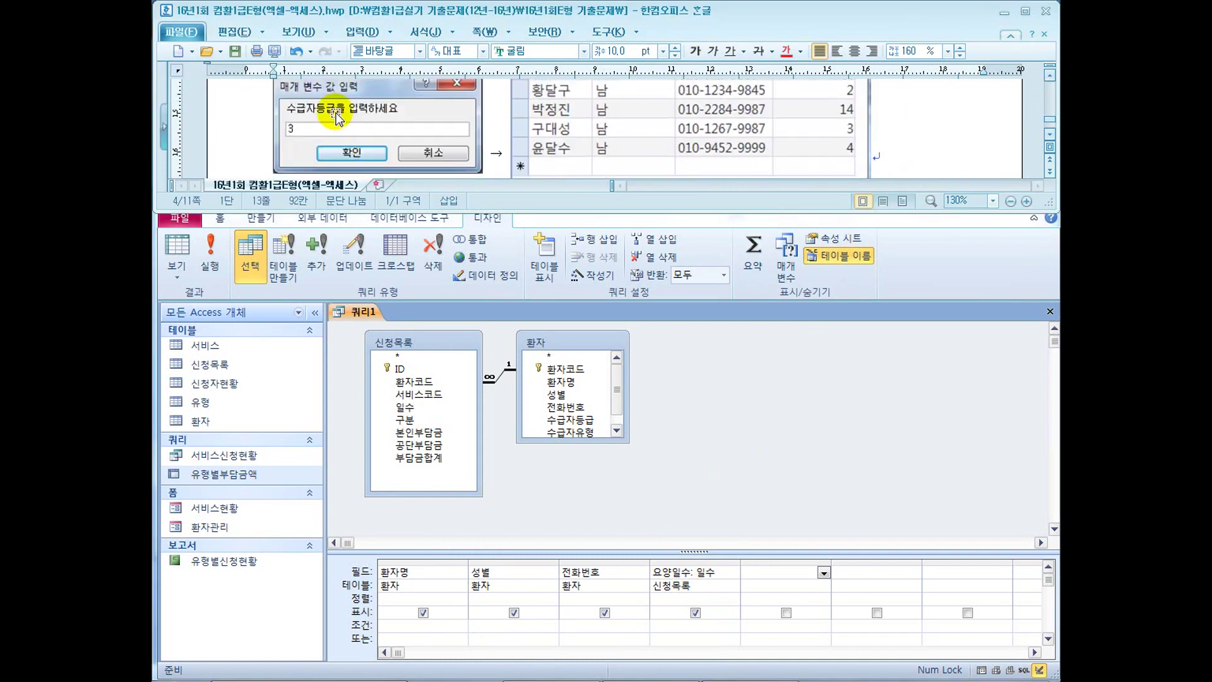
{"action": "left_click_drag", "start_coordinate": [569, 442], "coordinate": [574, 484]}
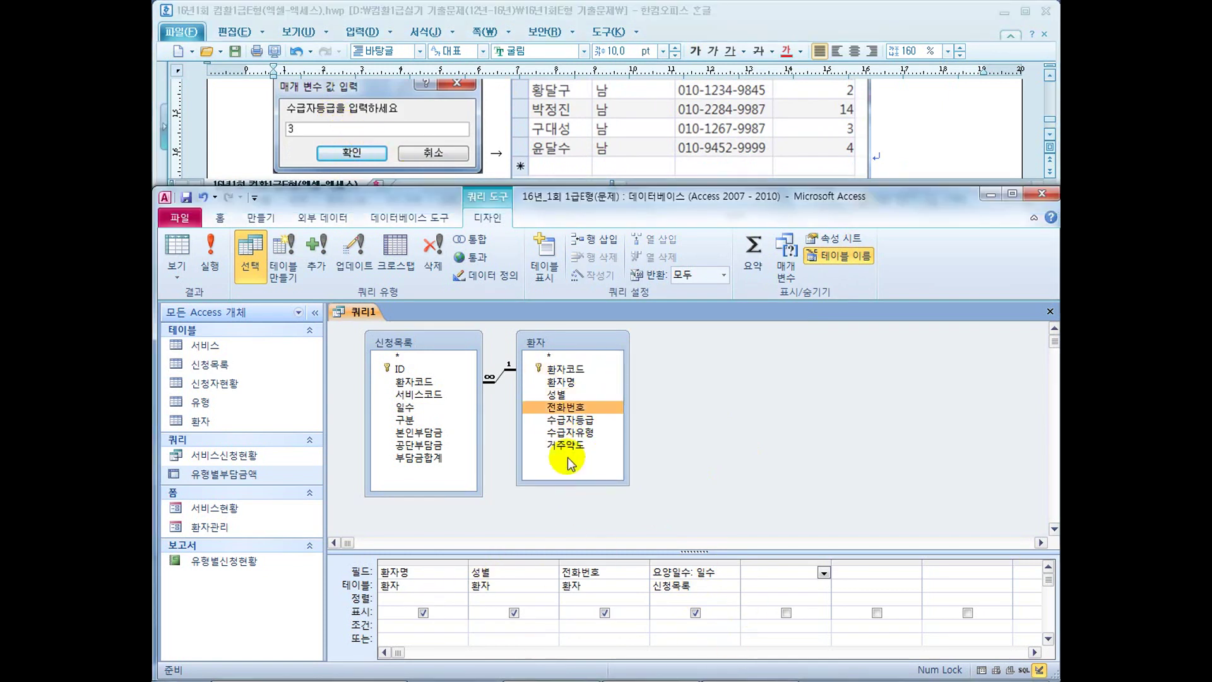
{"action": "double_click", "coordinate": [575, 420]}
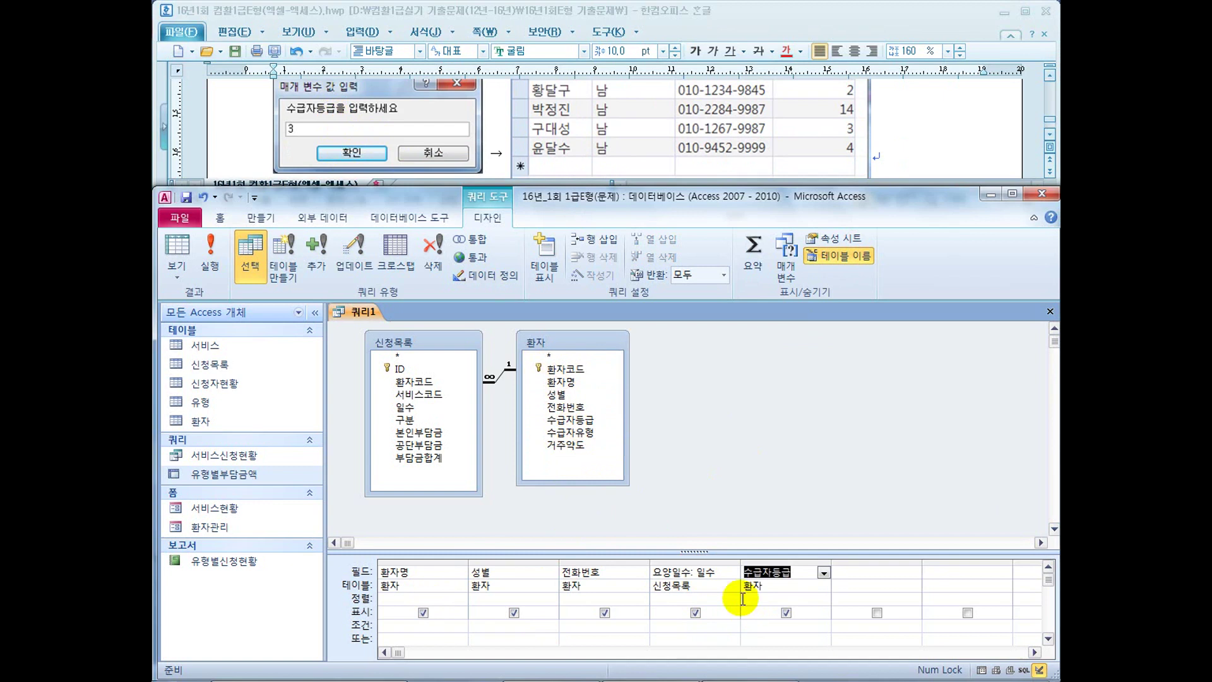
{"action": "left_click", "coordinate": [786, 612]}
Enter [수급자등급을 입력하세요] as the 수급자등급 criterion and fit the column width to it
{"action": "left_click", "coordinate": [748, 638]}
{"action": "left_click", "coordinate": [761, 626]}
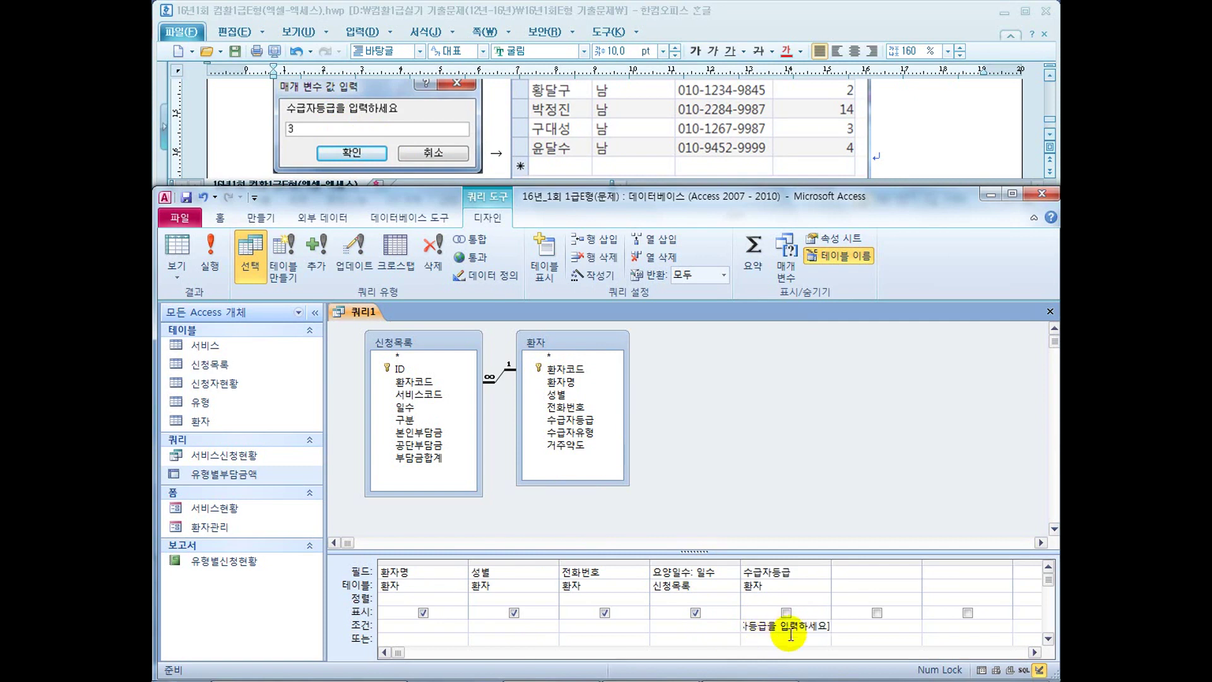
{"action": "left_click", "coordinate": [849, 627]}
{"action": "double_click", "coordinate": [832, 562]}
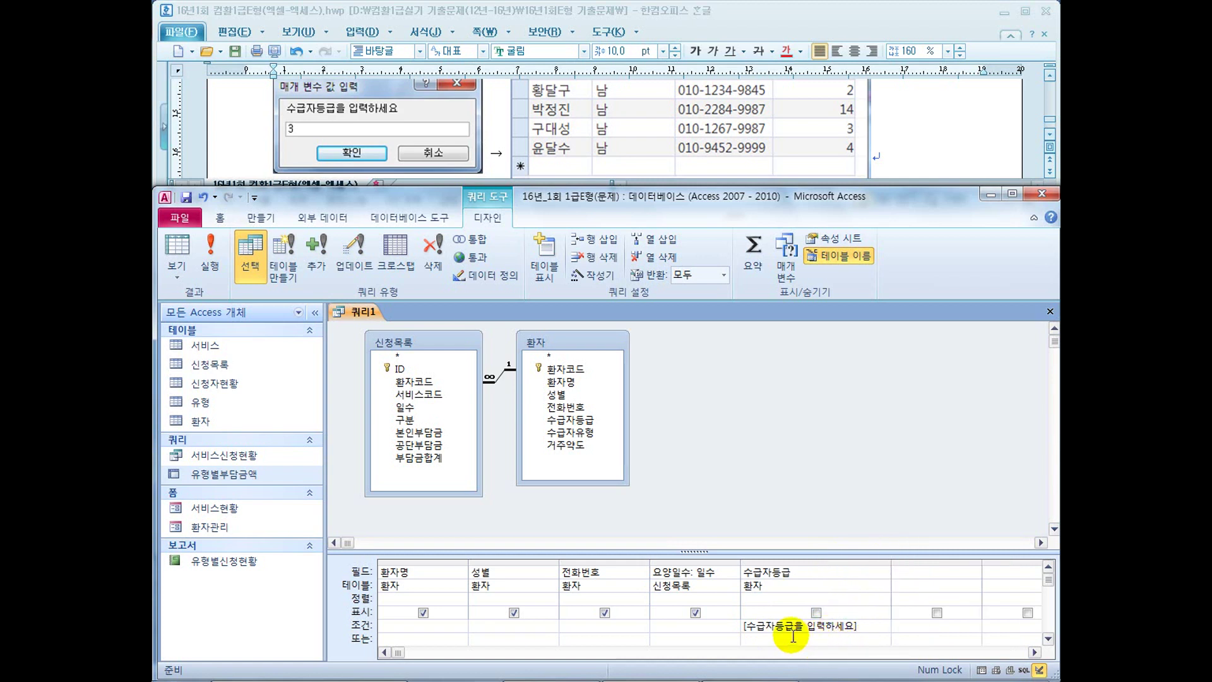
Run the query with 수급자등급 3 and compare its records with the exam document's sample result
{"action": "left_click", "coordinate": [214, 256]}
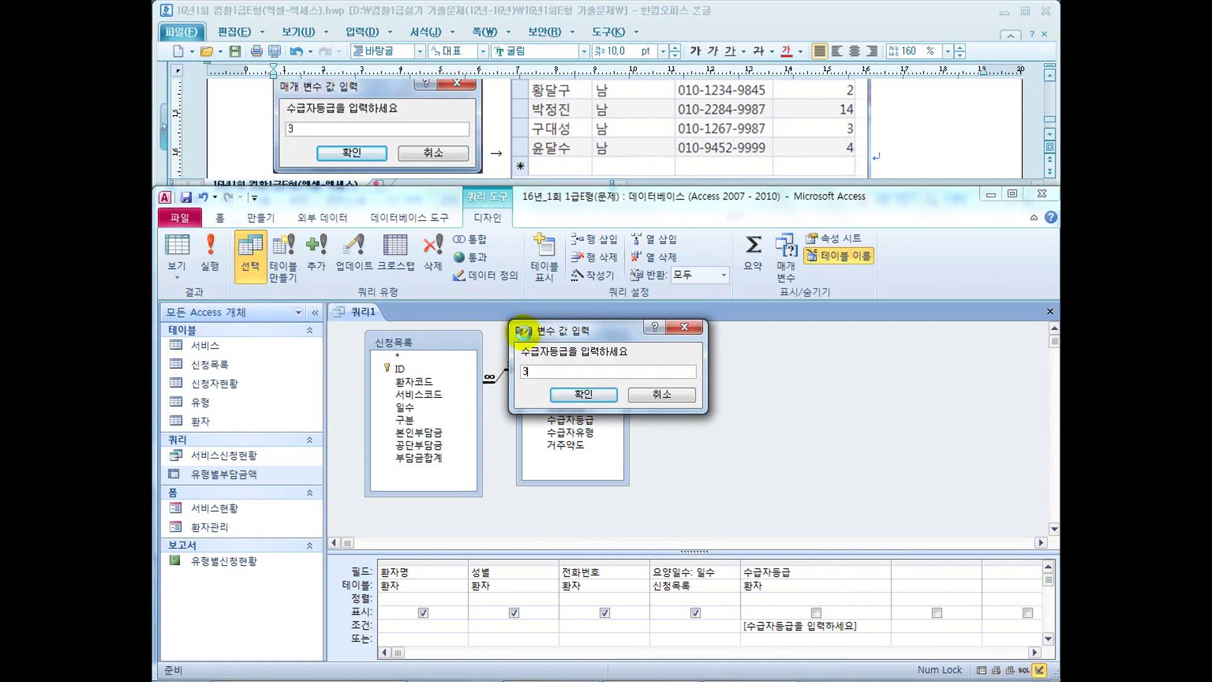
{"action": "key", "text": "Return"}
{"action": "left_click", "coordinate": [496, 121]}
{"action": "scroll", "coordinate": [516, 182], "scroll_direction": "up", "scroll_amount": 1}
{"action": "scroll", "coordinate": [517, 183], "scroll_direction": "up", "scroll_amount": 2}
{"action": "scroll", "coordinate": [517, 183], "scroll_direction": "down", "scroll_amount": 1}
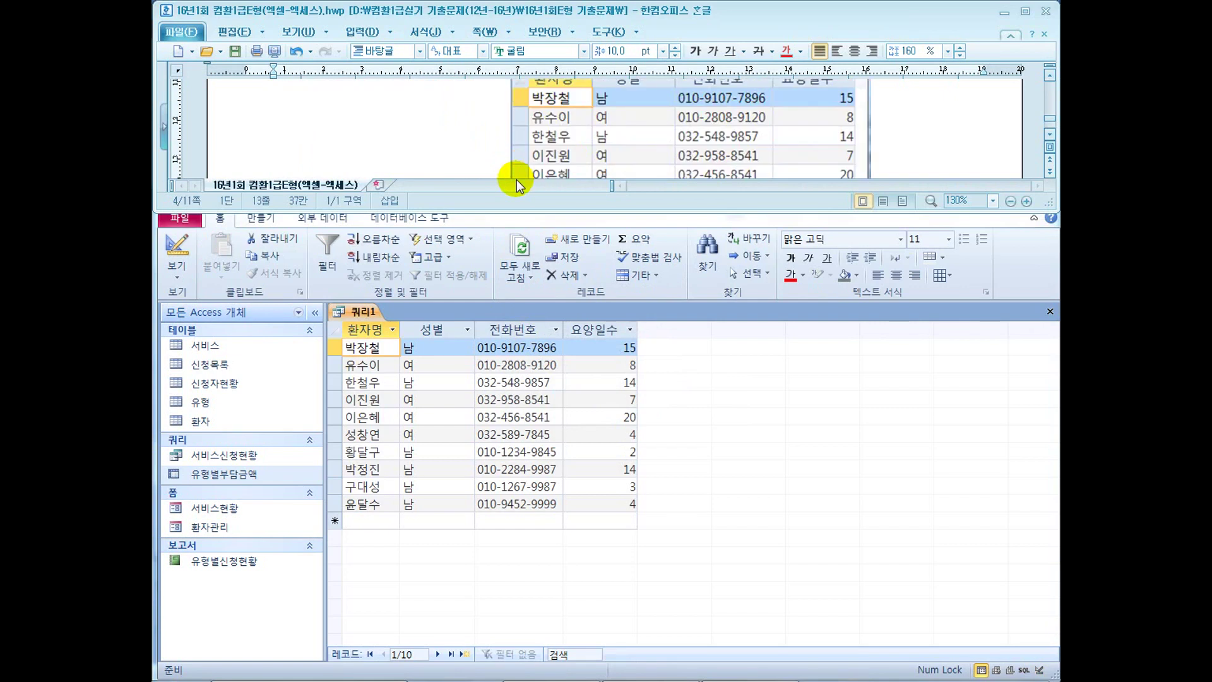
{"action": "scroll", "coordinate": [517, 183], "scroll_direction": "down", "scroll_amount": 2}
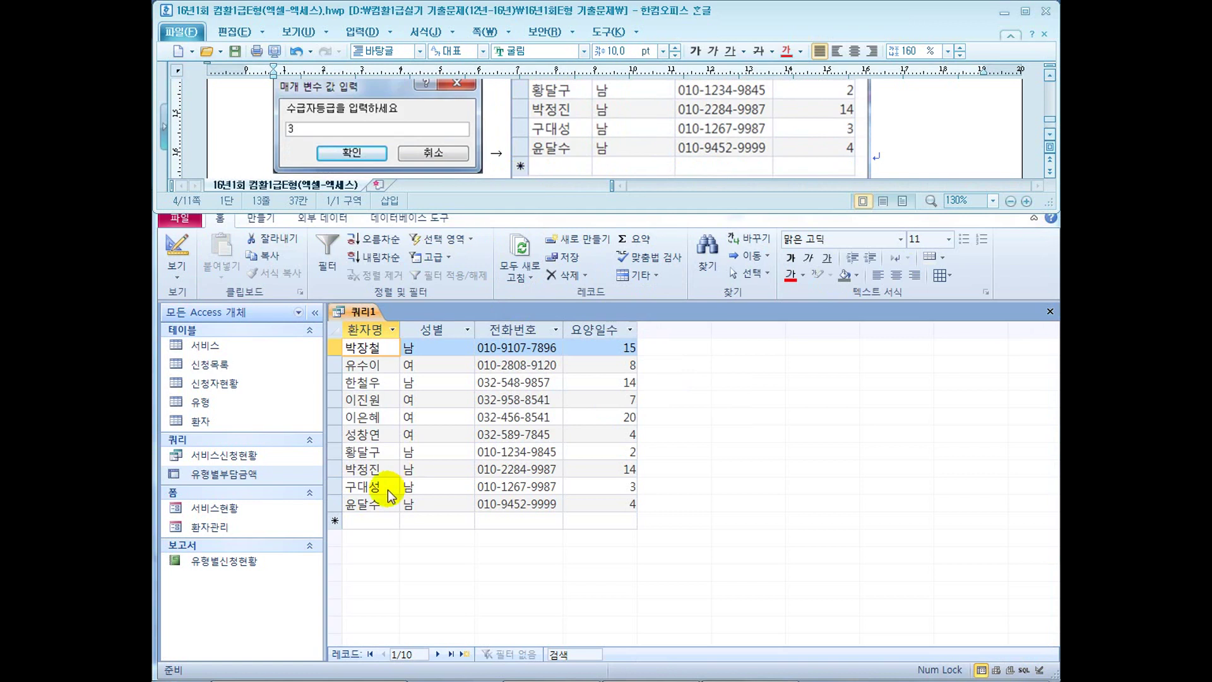
{"action": "scroll", "coordinate": [493, 183], "scroll_direction": "down", "scroll_amount": 1}
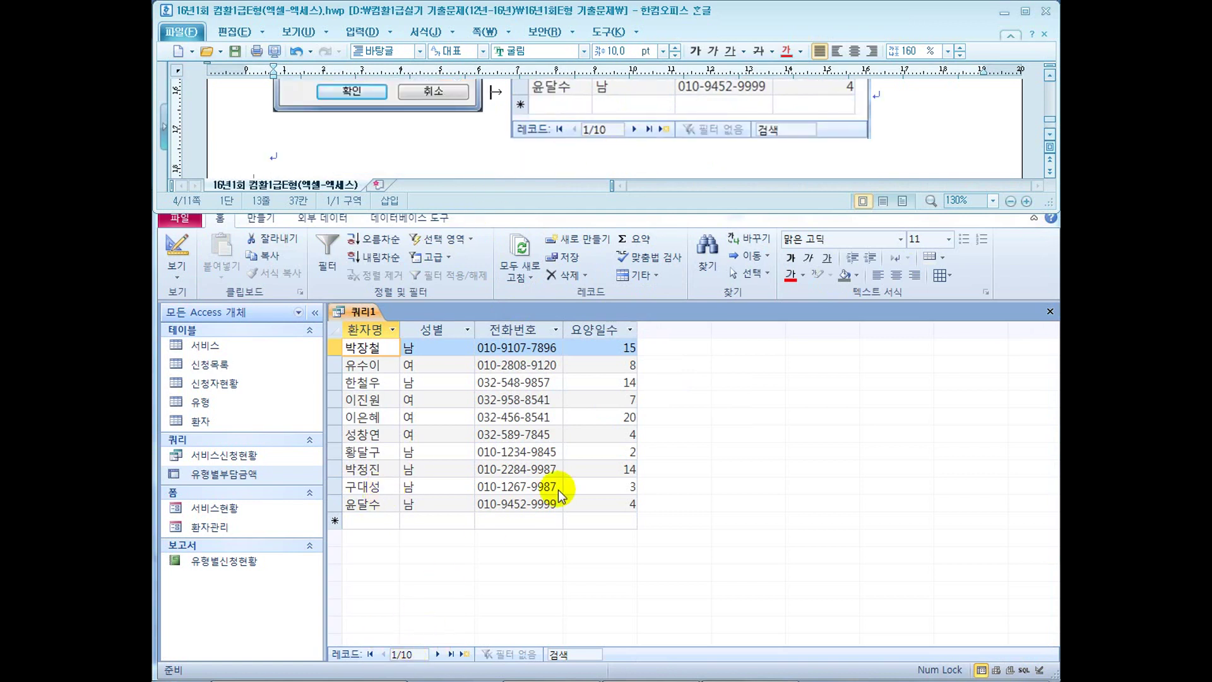
{"action": "scroll", "coordinate": [555, 487], "scroll_direction": "up", "scroll_amount": 3}
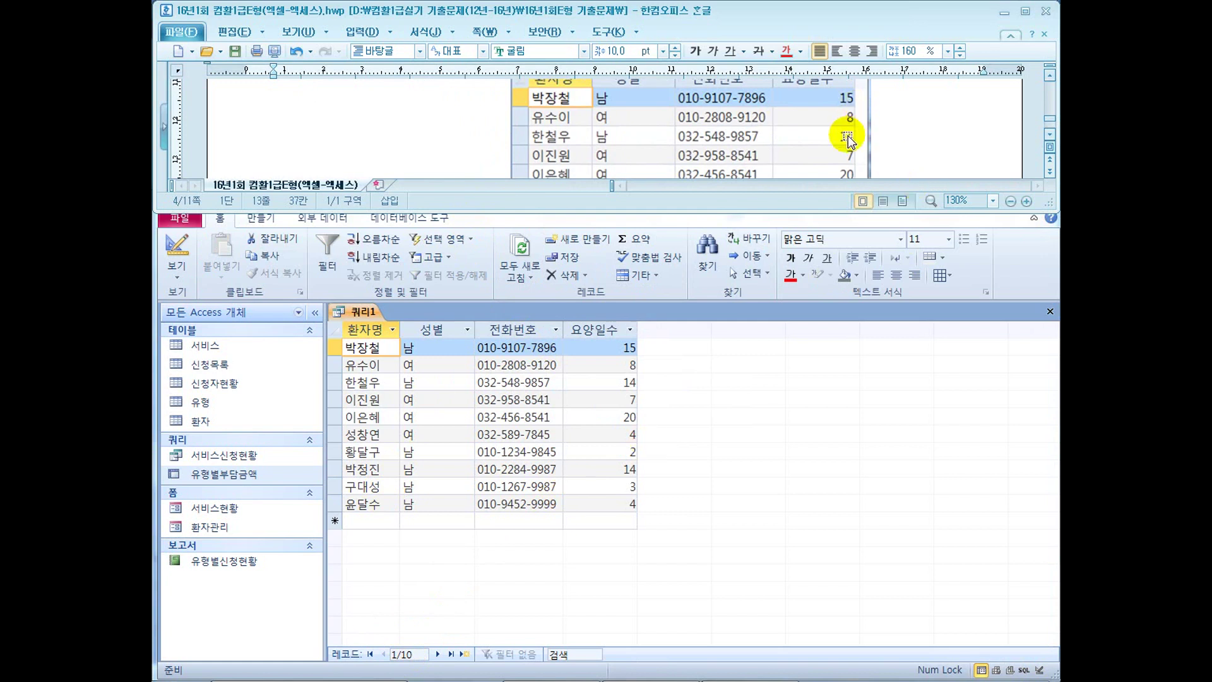
{"action": "left_click", "coordinate": [900, 150]}
{"action": "scroll", "coordinate": [900, 150], "scroll_direction": "down", "scroll_amount": 2}
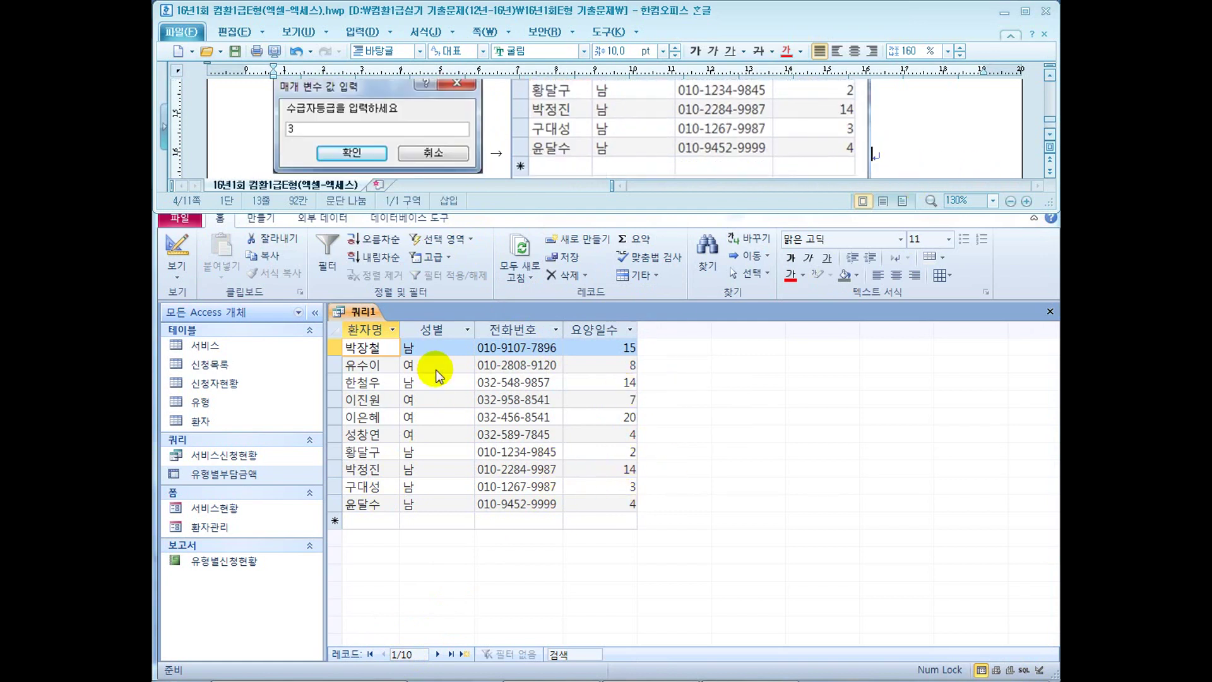
{"action": "scroll", "coordinate": [886, 152], "scroll_direction": "up", "scroll_amount": 3}
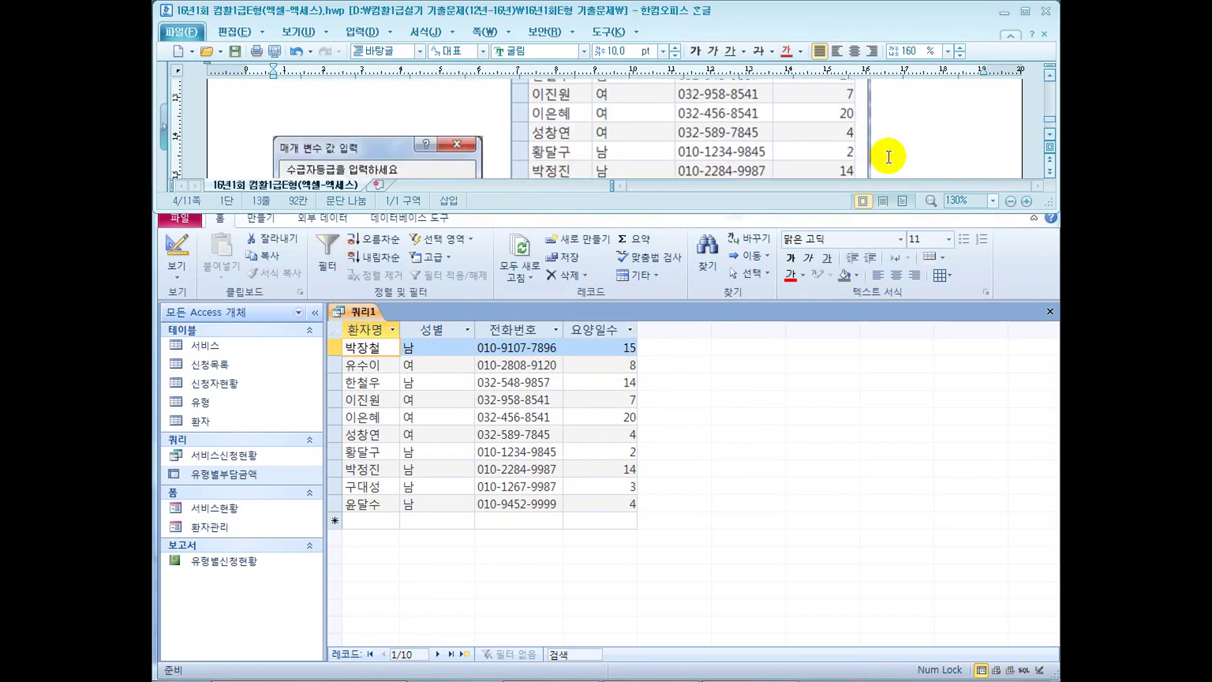
Save the query as 수급자등급현황 and close it
{"action": "right_click", "coordinate": [359, 315]}
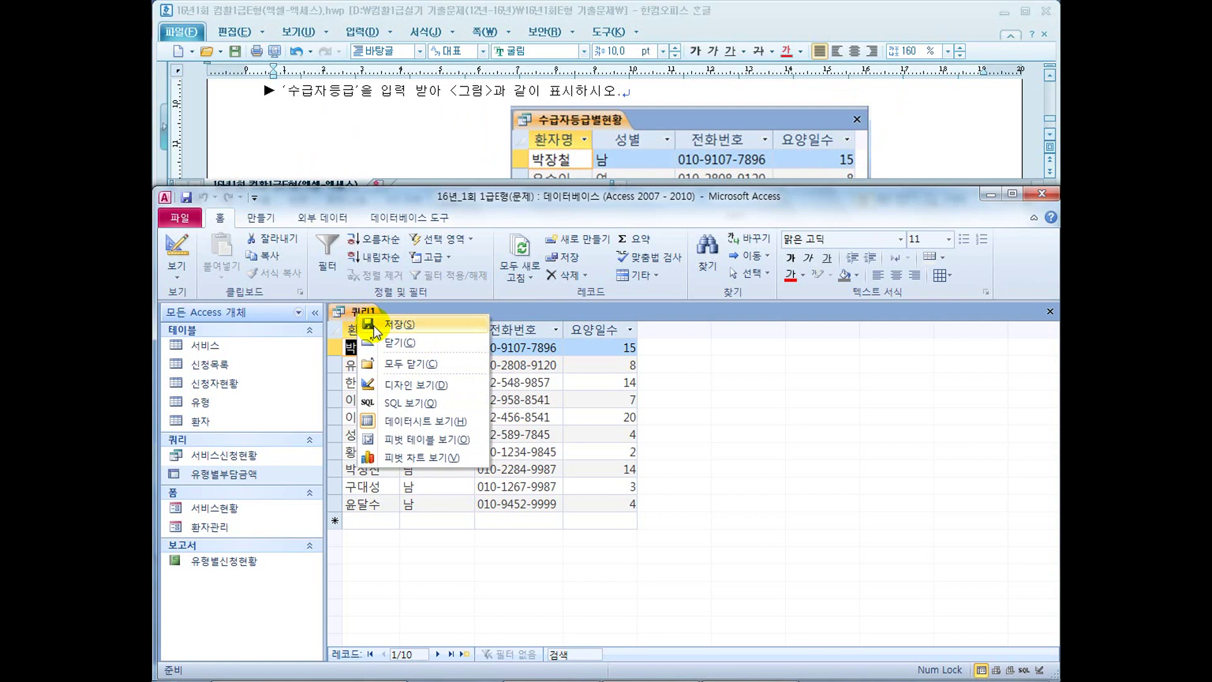
{"action": "left_click", "coordinate": [374, 326]}
{"action": "type", "text": "수급자등급현황"}
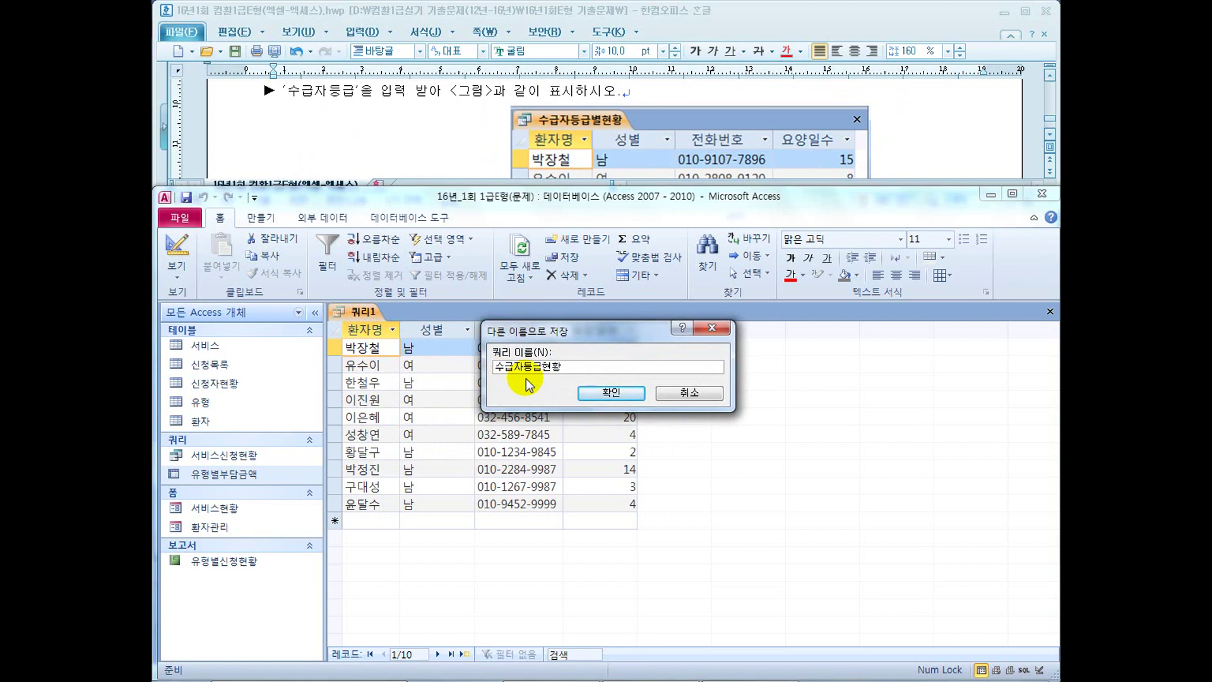
{"action": "key", "text": "Return"}
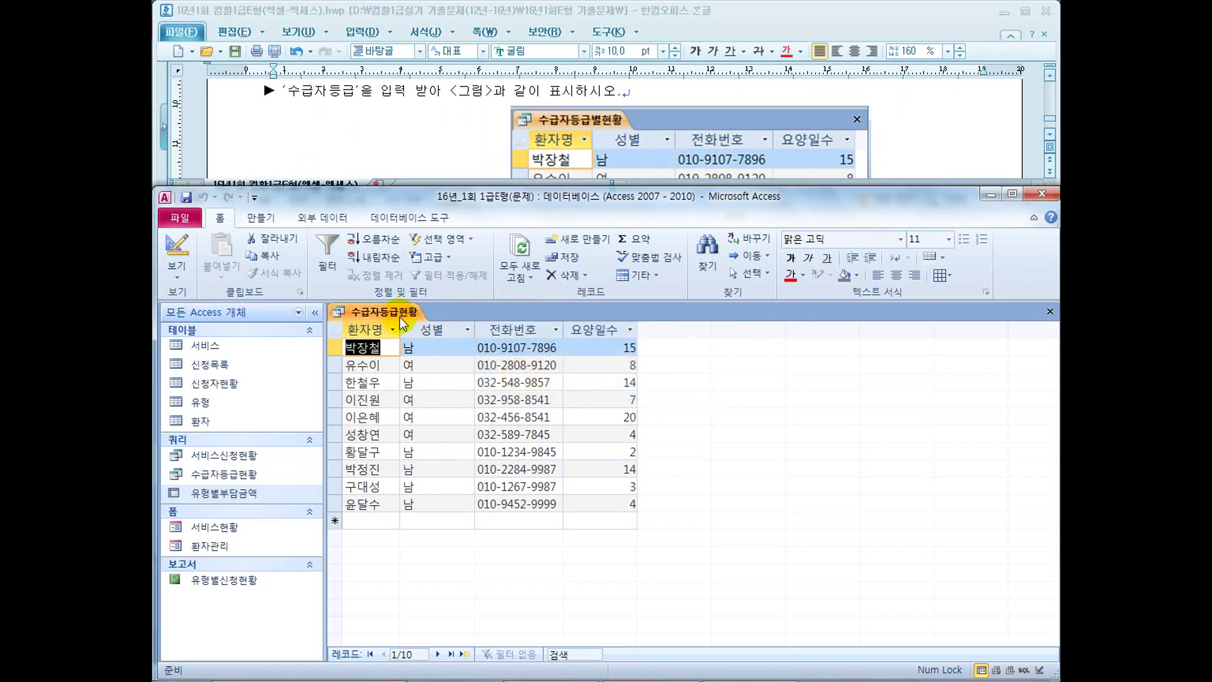
{"action": "right_click", "coordinate": [399, 316]}
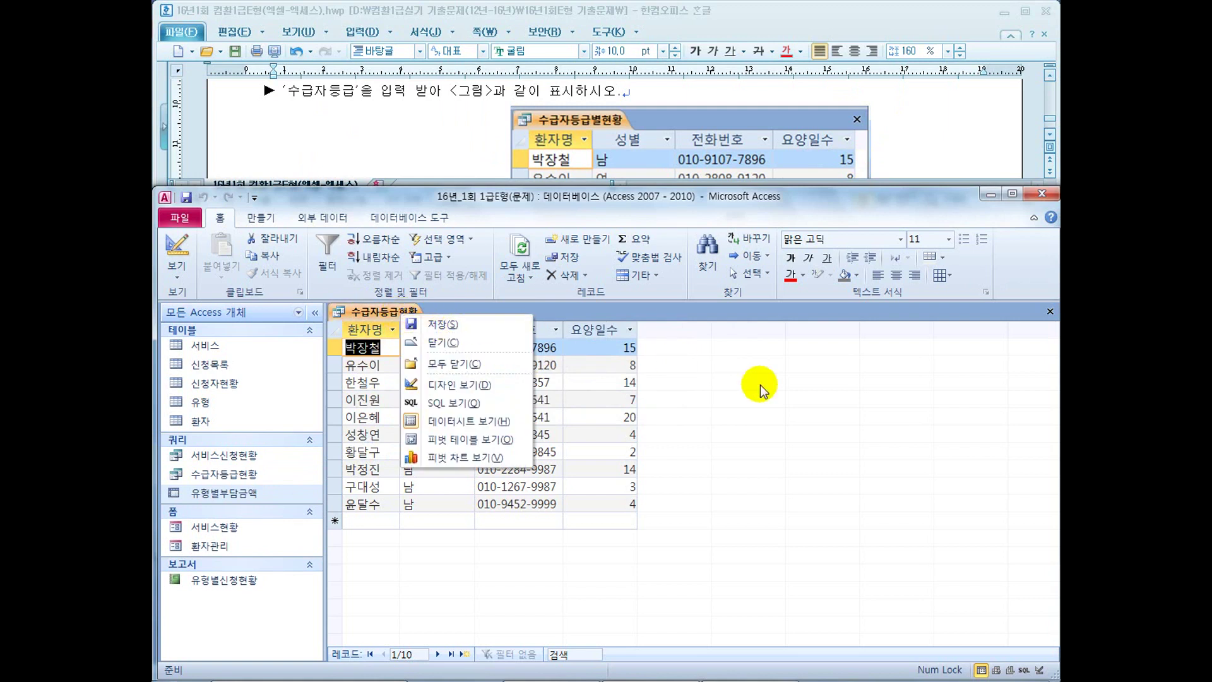
{"action": "left_click", "coordinate": [812, 313]}
{"action": "left_click", "coordinate": [1050, 312]}
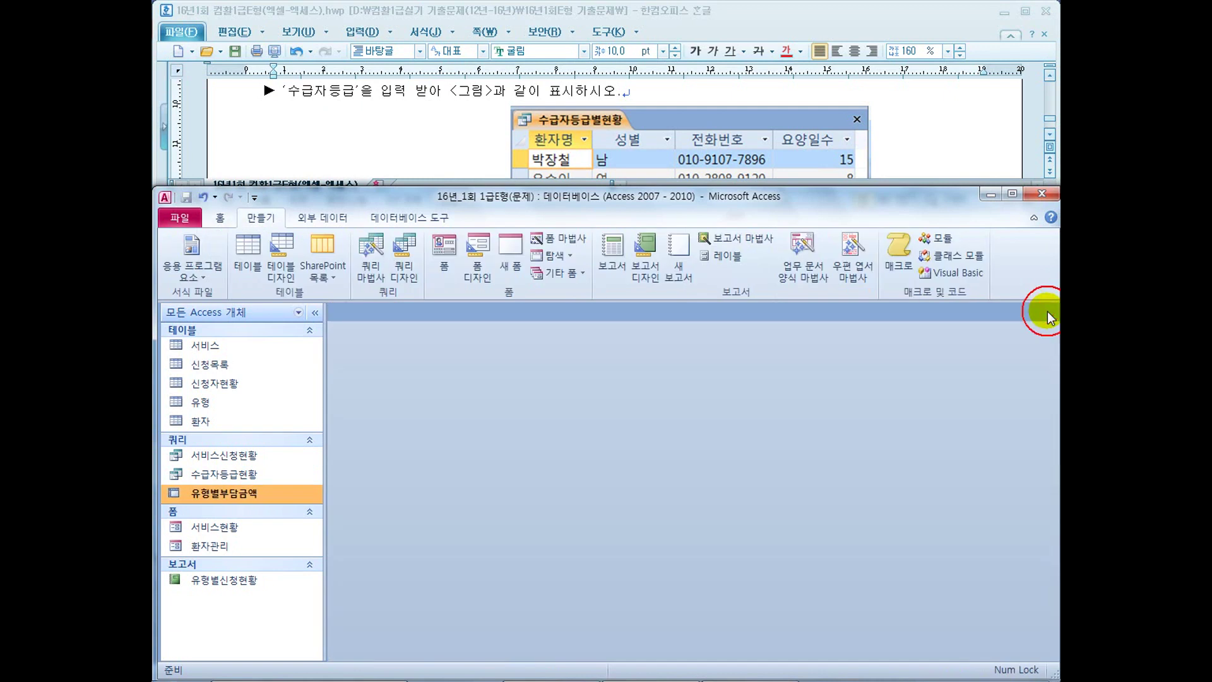
Rename the 수급자등급현황 query to 수급자등급별현황
{"action": "left_click", "coordinate": [213, 475]}
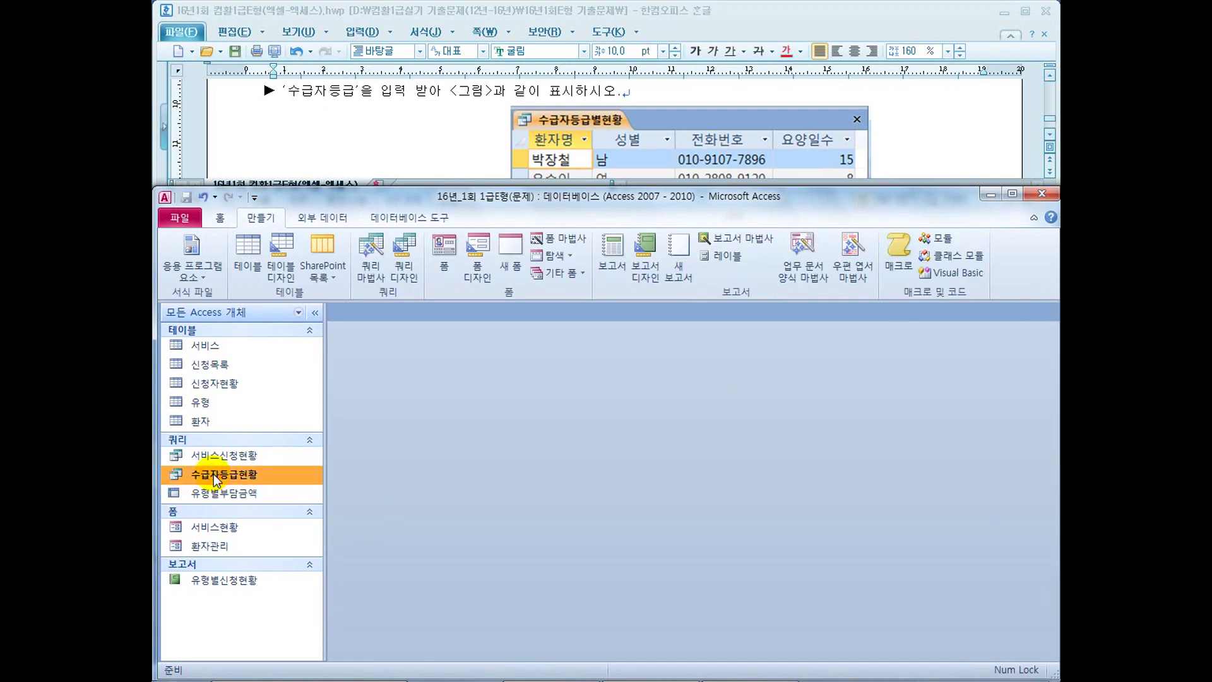
{"action": "right_click", "coordinate": [213, 475]}
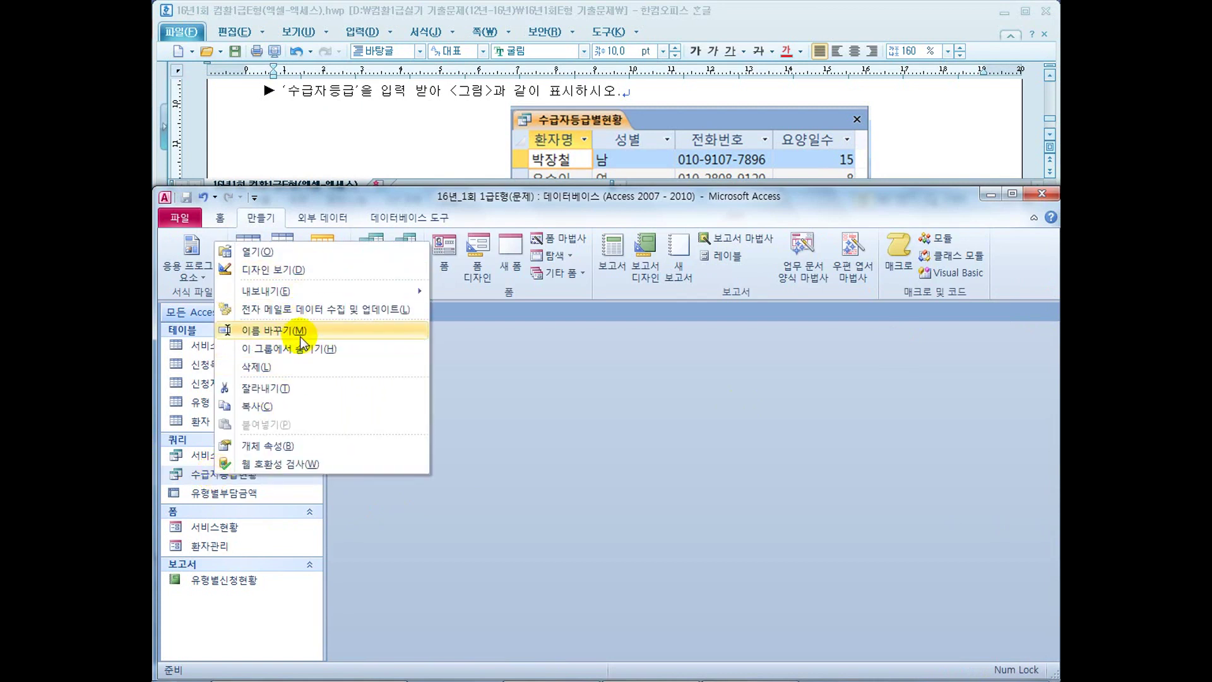
{"action": "left_click", "coordinate": [291, 331]}
{"action": "left_click", "coordinate": [241, 475]}
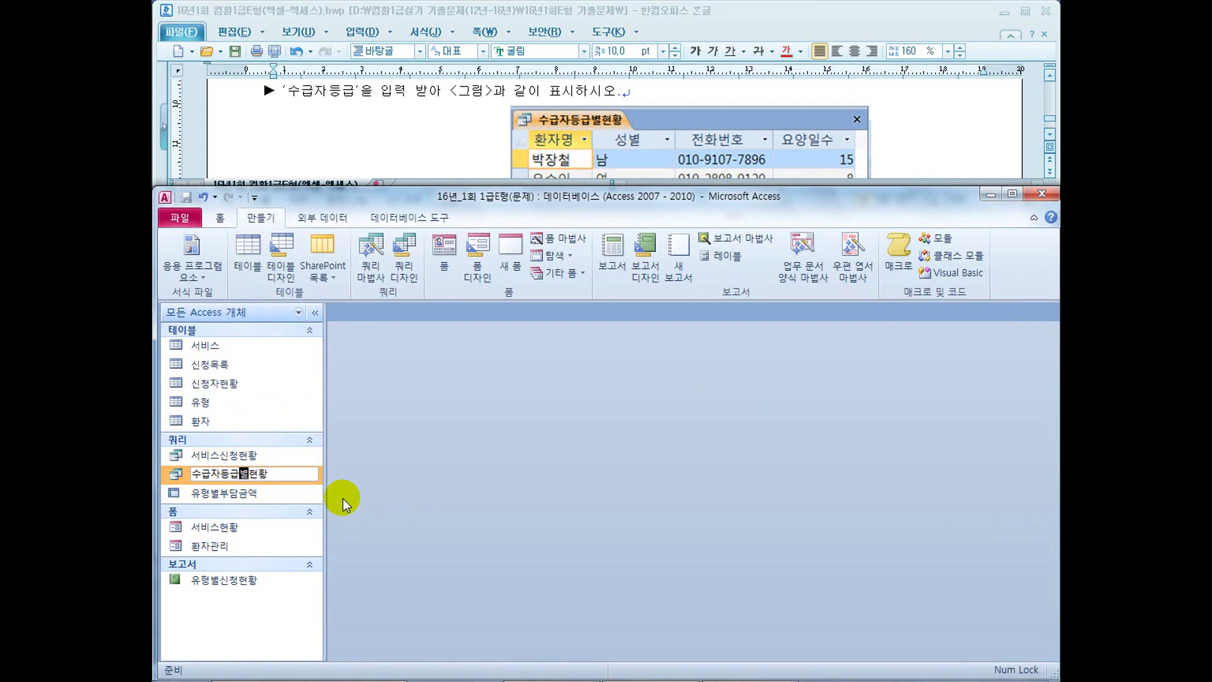
{"action": "key", "text": "Return"}
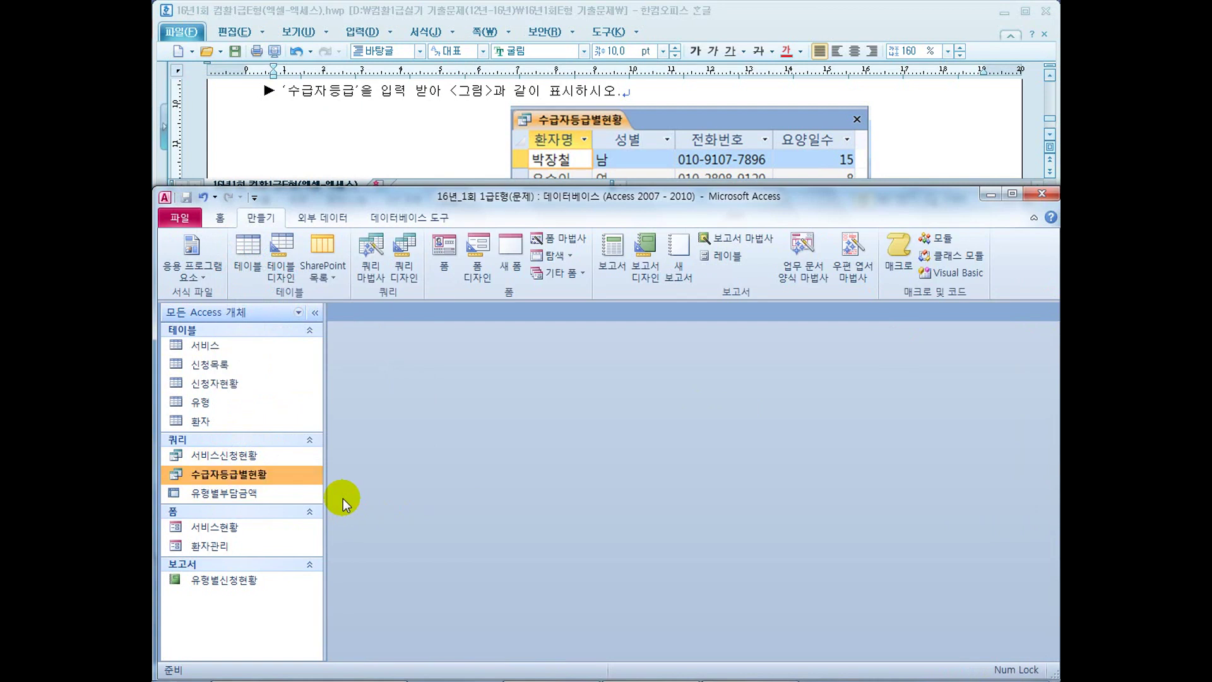
Open the 수급자등급별현황 query with parameter value 3 and check it against the exam document's sample
{"action": "double_click", "coordinate": [263, 475]}
{"action": "type", "text": "3"}
{"action": "key", "text": "Return"}
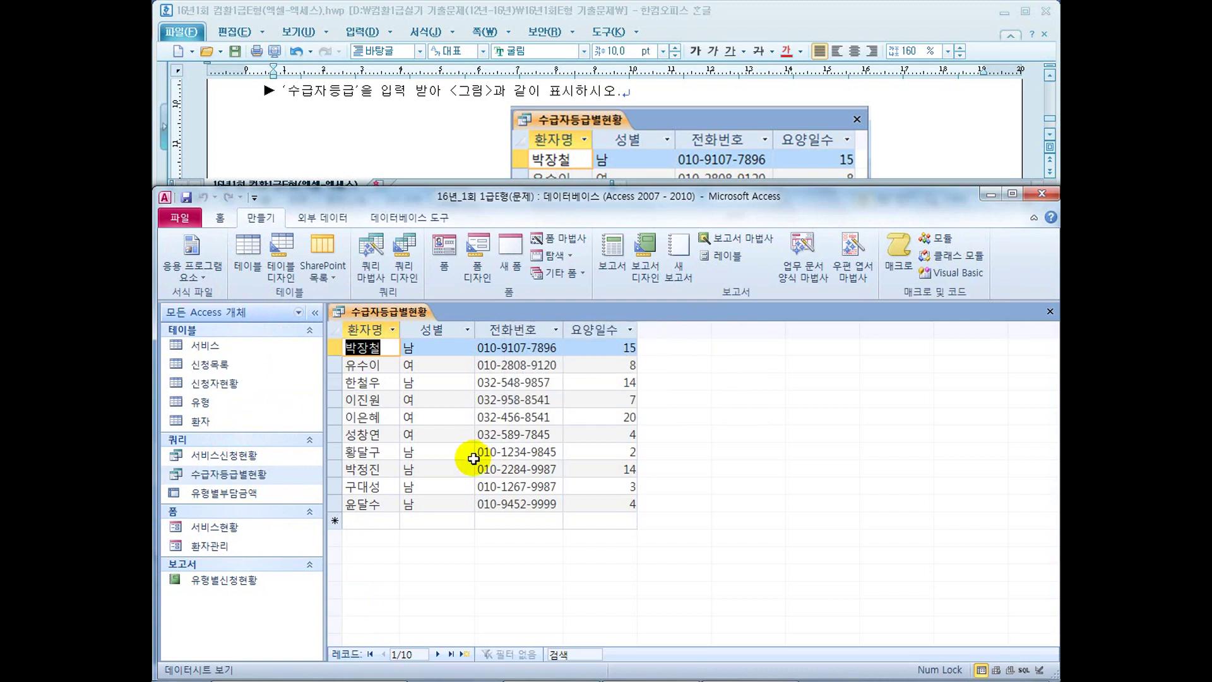
{"action": "left_click", "coordinate": [482, 132]}
{"action": "scroll", "coordinate": [483, 181], "scroll_direction": "down", "scroll_amount": 1}
{"action": "scroll", "coordinate": [480, 182], "scroll_direction": "down", "scroll_amount": 4}
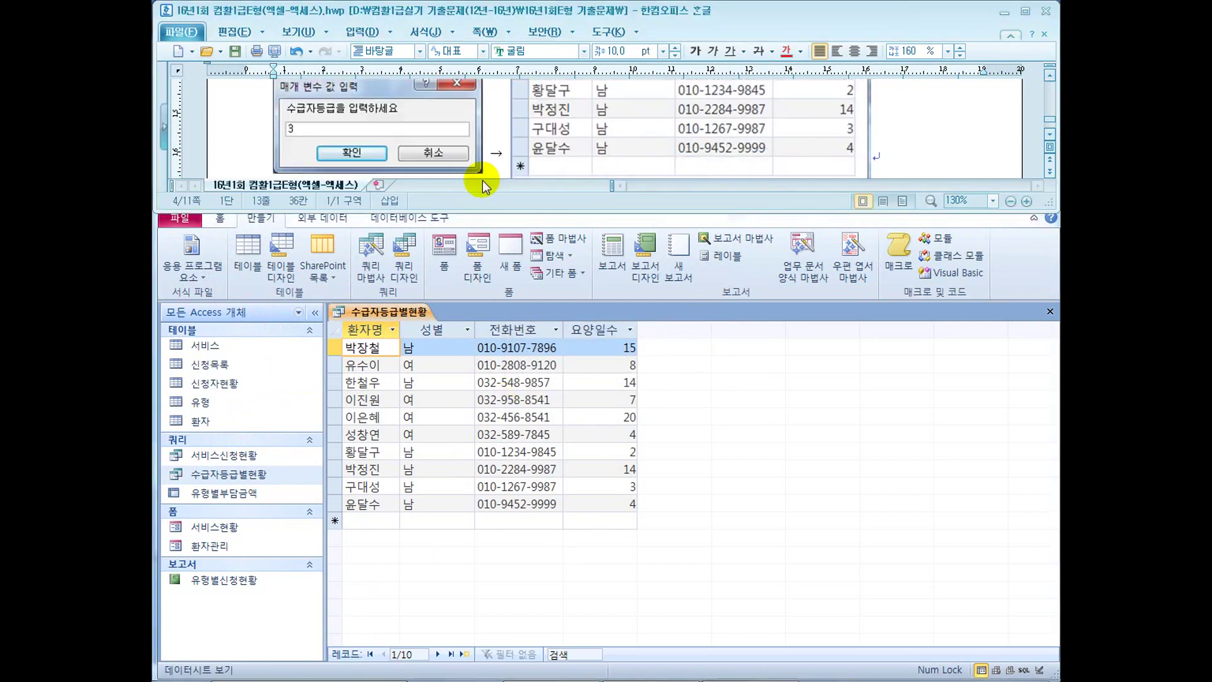
Close the 수급자등급별현황 query and bring up question 3 in the exam document
{"action": "left_click", "coordinate": [1047, 312]}
{"action": "left_click", "coordinate": [1047, 312]}
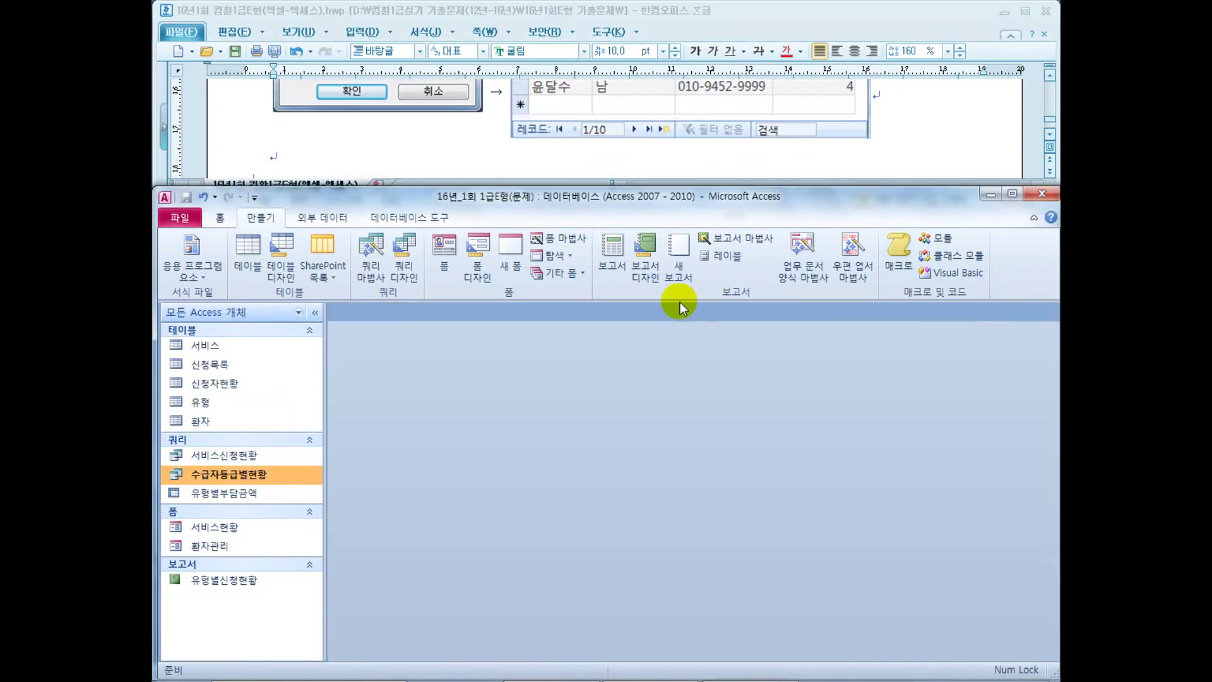
{"action": "left_click", "coordinate": [921, 144]}
{"action": "scroll", "coordinate": [922, 147], "scroll_direction": "down", "scroll_amount": 3}
{"action": "scroll", "coordinate": [923, 147], "scroll_direction": "up", "scroll_amount": 2}
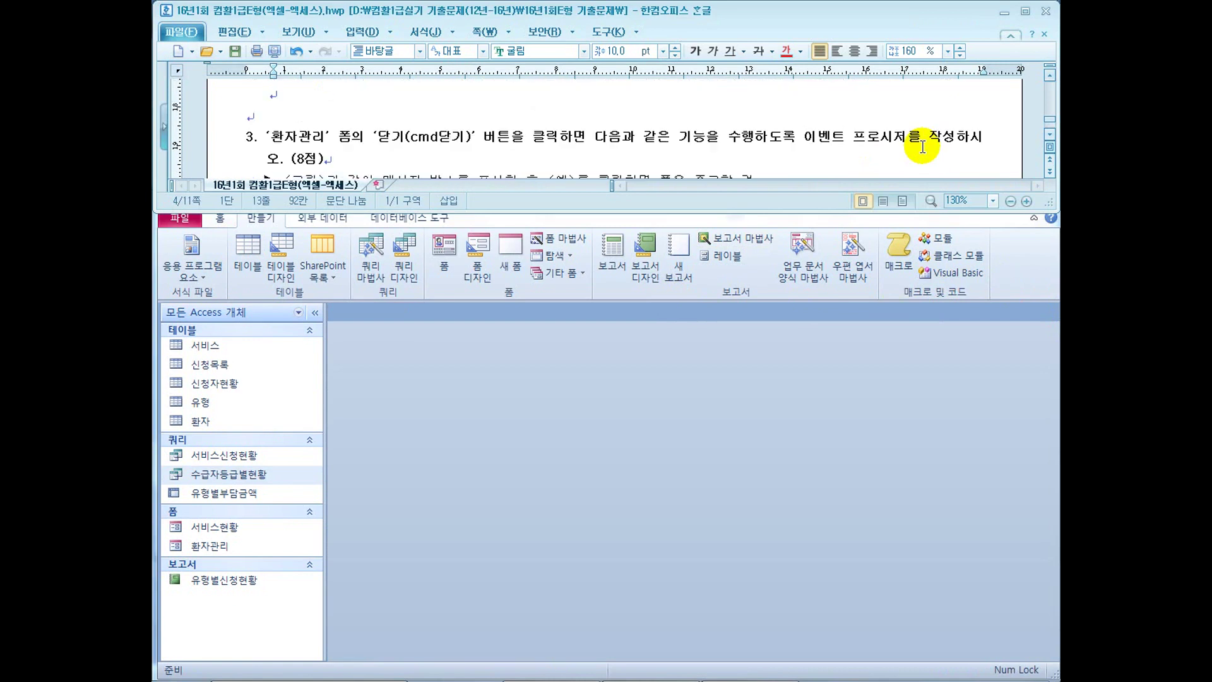
Open the 환자관리 form in Design view and highlight the cmd닫기 button name in question 3
{"action": "right_click", "coordinate": [229, 552]}
{"action": "left_click", "coordinate": [301, 369]}
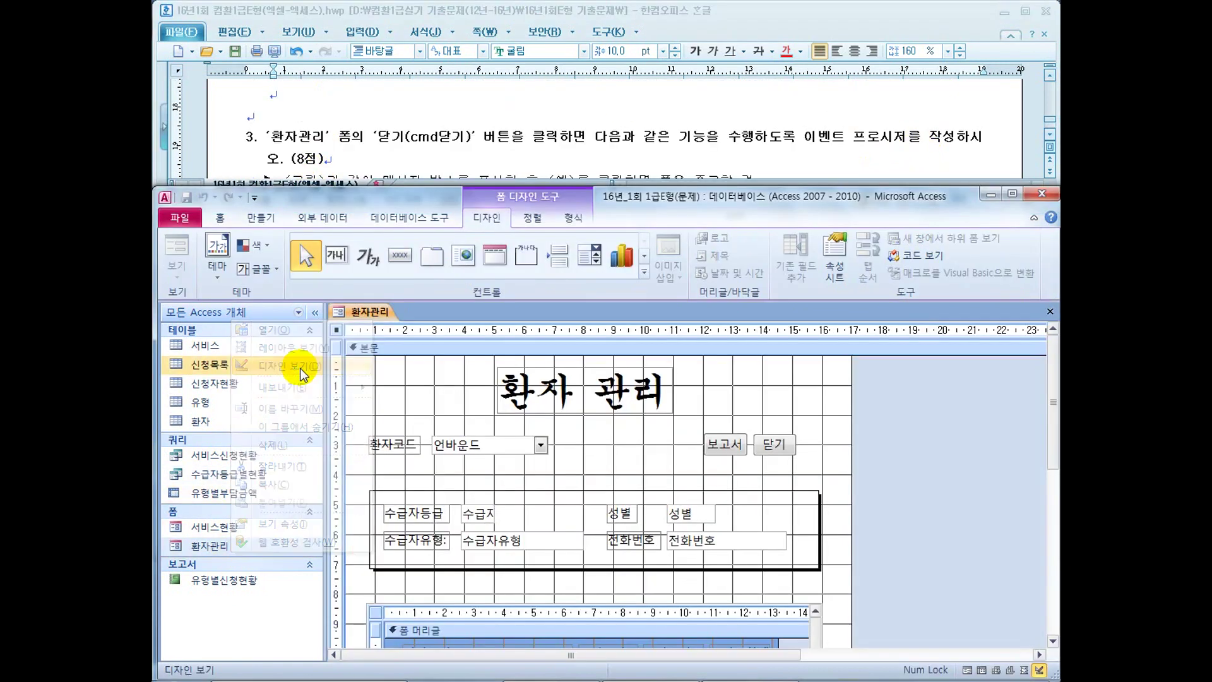
{"action": "left_click", "coordinate": [736, 145]}
{"action": "left_click_drag", "start_coordinate": [881, 132], "coordinate": [755, 132]}
{"action": "left_click_drag", "start_coordinate": [390, 129], "coordinate": [472, 131]}
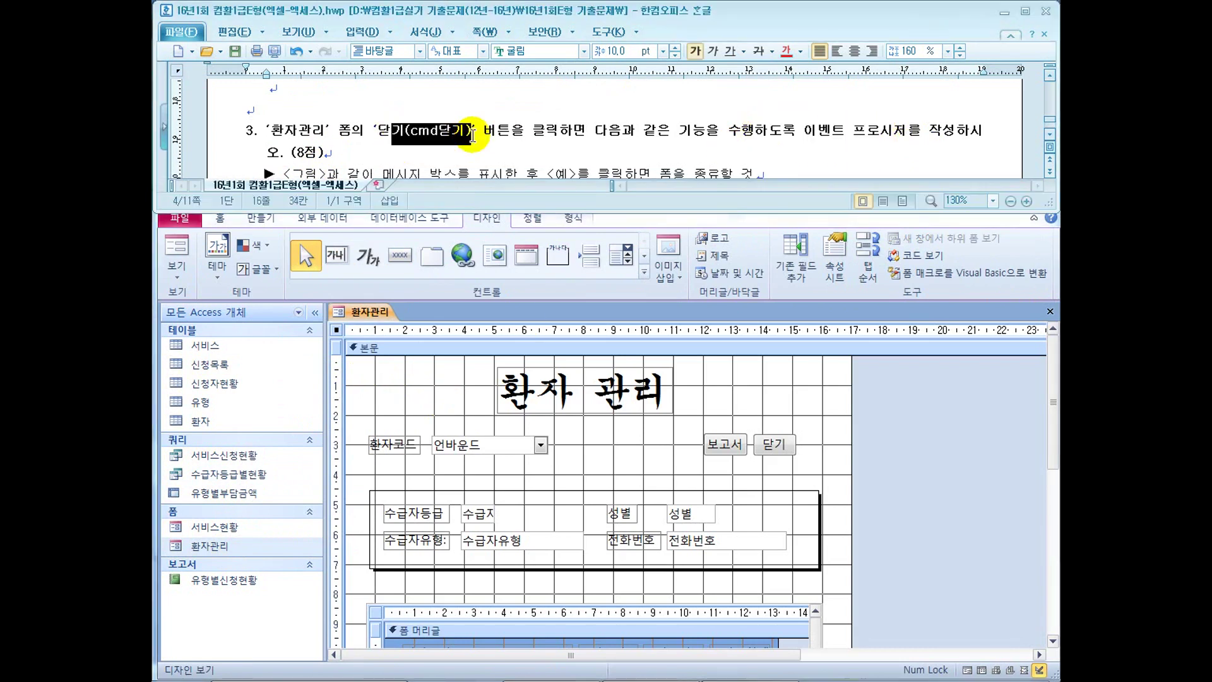
Create a Click event procedure for the form's 닫기 button with the code builder (코드 작성기)
{"action": "left_click", "coordinate": [771, 446]}
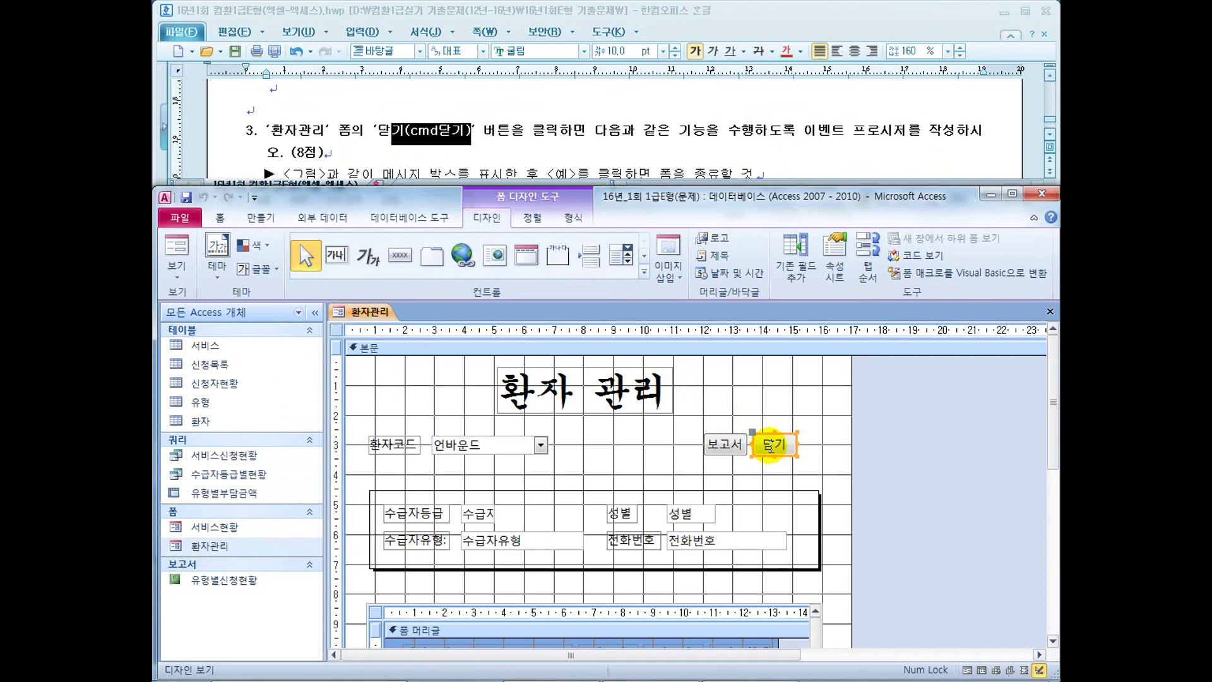
{"action": "right_click", "coordinate": [770, 446]}
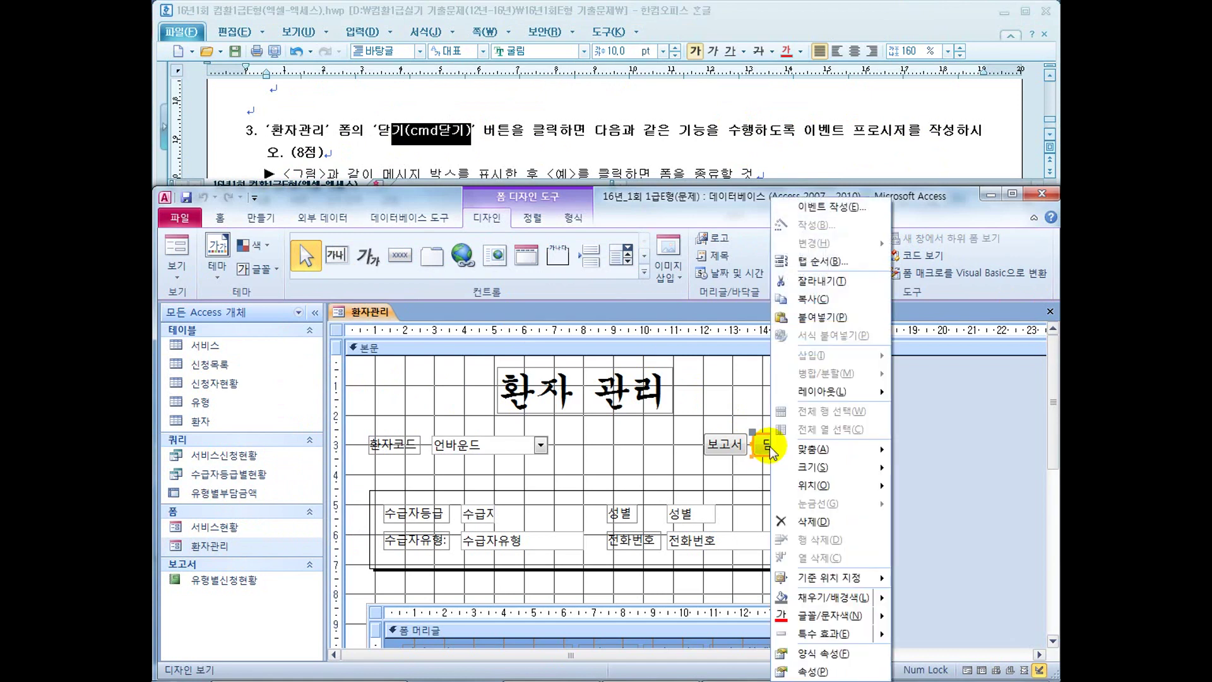
{"action": "left_click", "coordinate": [814, 208]}
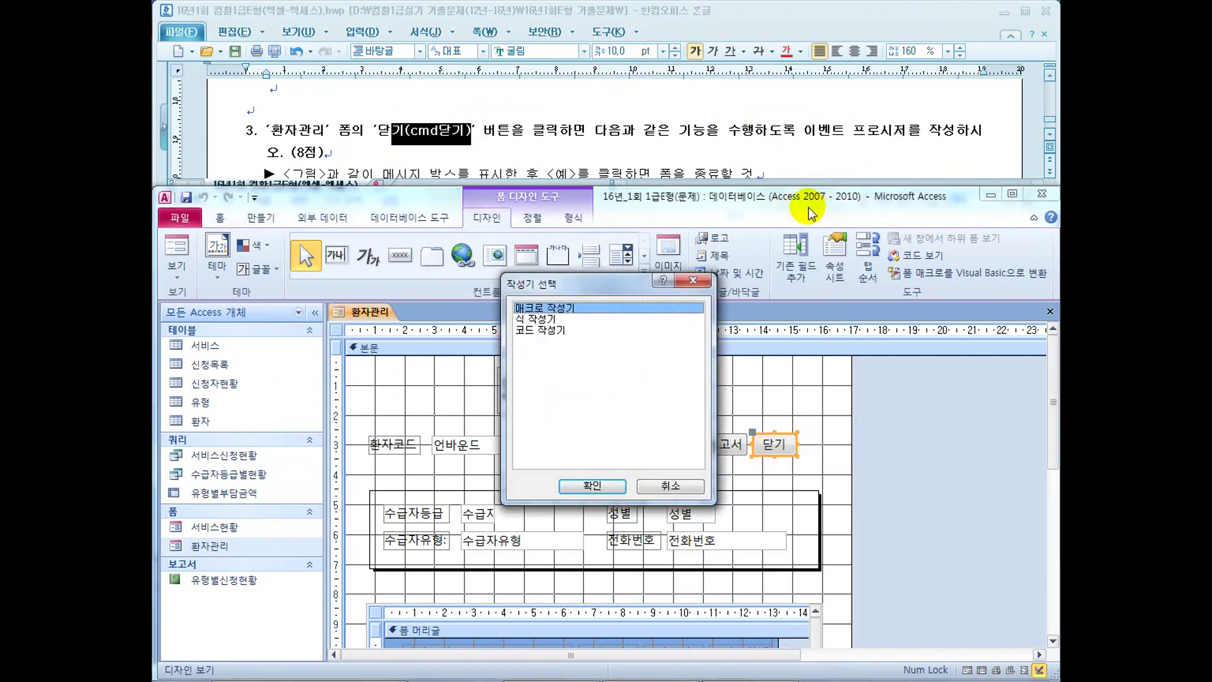
{"action": "left_click", "coordinate": [543, 330]}
{"action": "left_click", "coordinate": [600, 485]}
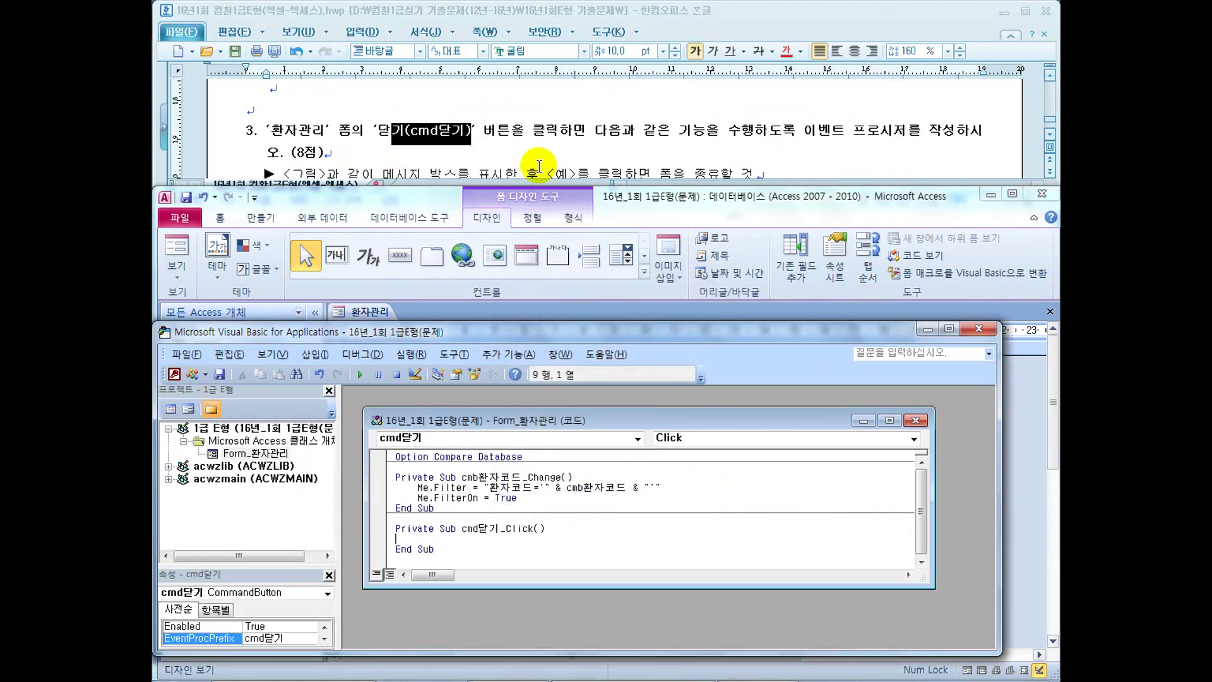
Read question 3's message box requirement and indent the empty line inside the cmd닫기 Click procedure
{"action": "left_click", "coordinate": [531, 152]}
{"action": "scroll", "coordinate": [535, 150], "scroll_direction": "down", "scroll_amount": 1}
{"action": "left_click_drag", "start_coordinate": [341, 114], "coordinate": [528, 114]}
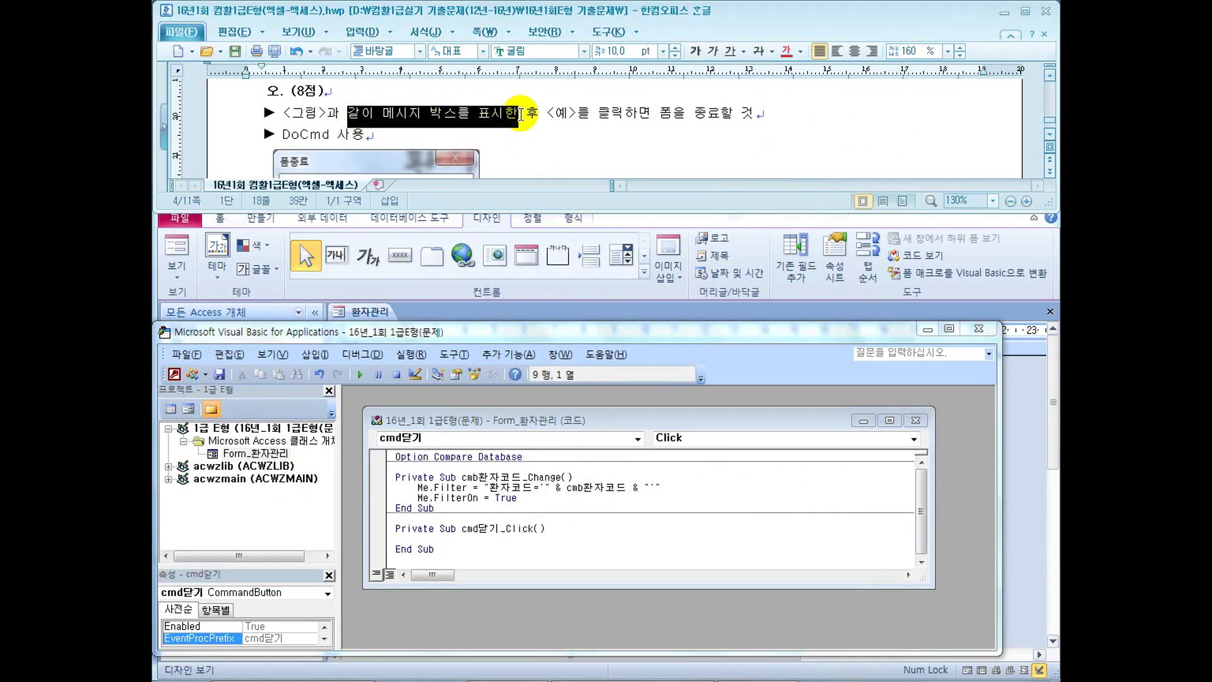
{"action": "scroll", "coordinate": [541, 140], "scroll_direction": "down", "scroll_amount": 1}
{"action": "scroll", "coordinate": [442, 129], "scroll_direction": "down", "scroll_amount": 1}
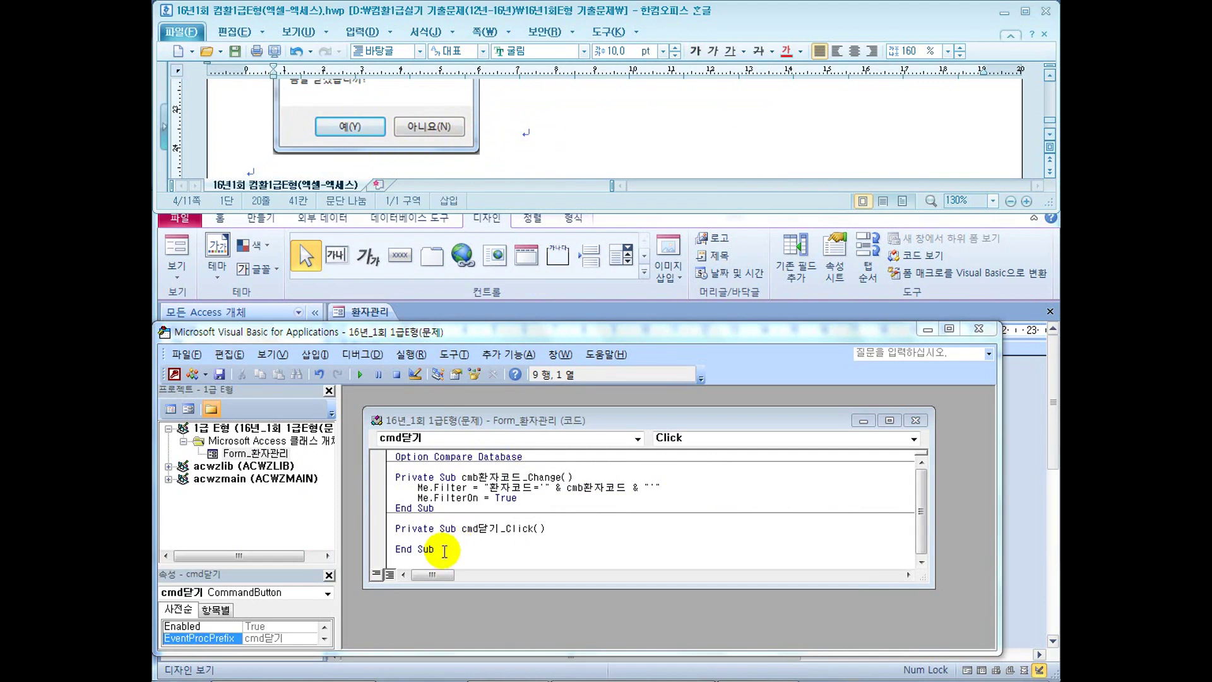
{"action": "left_click", "coordinate": [469, 538]}
{"action": "key", "text": "Tab"}
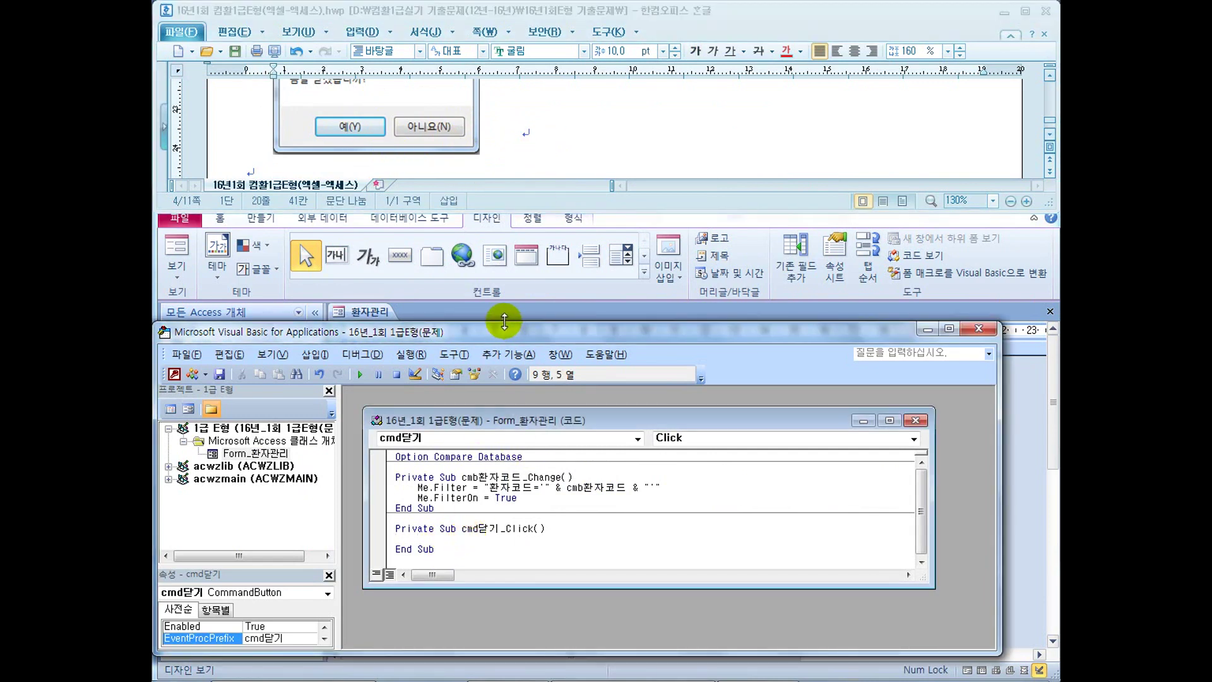
Examine question 3's condition for closing the form, the DoCmd requirement, and the sample message box's title, prompt and buttons
{"action": "left_click", "coordinate": [528, 130]}
{"action": "scroll", "coordinate": [531, 156], "scroll_direction": "up", "scroll_amount": 1}
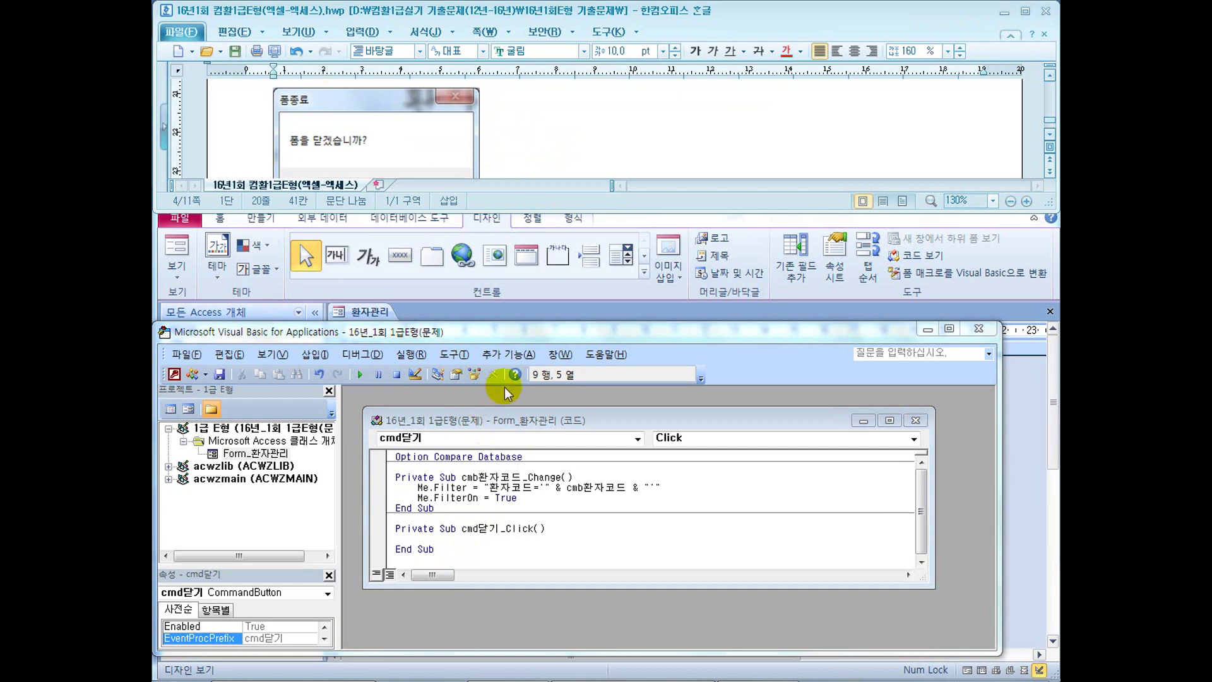
{"action": "scroll", "coordinate": [505, 142], "scroll_direction": "down", "scroll_amount": 1}
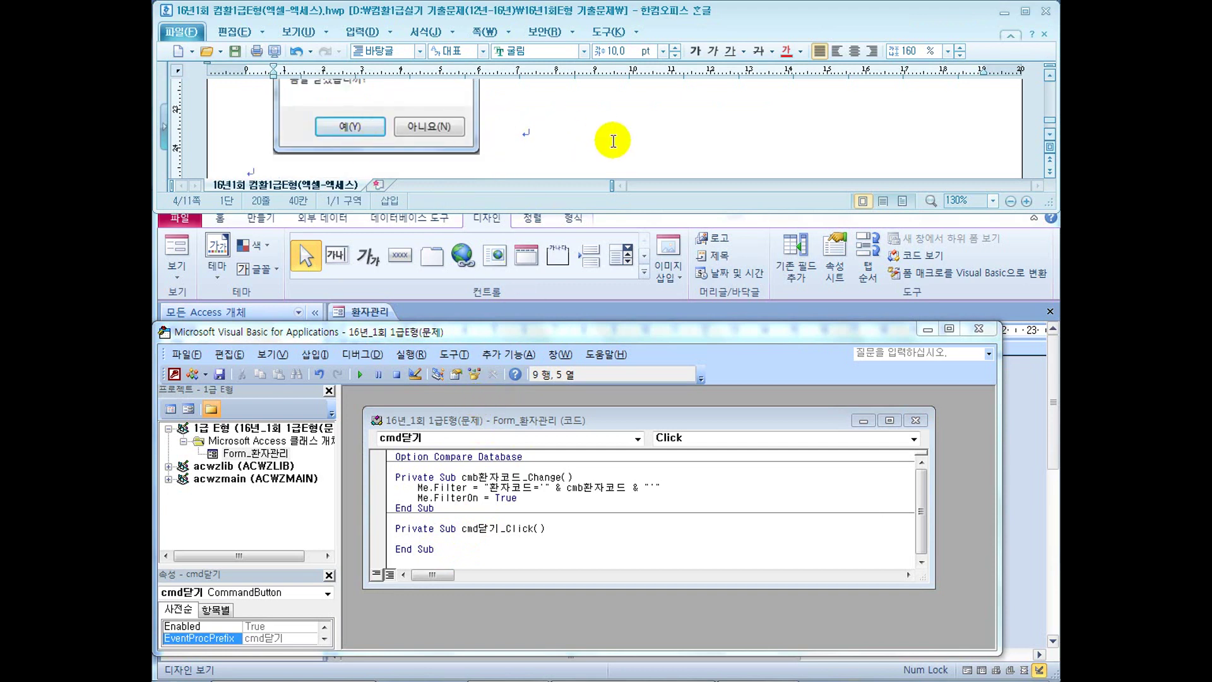
{"action": "left_click", "coordinate": [576, 139]}
{"action": "scroll", "coordinate": [576, 139], "scroll_direction": "up", "scroll_amount": 3}
{"action": "scroll", "coordinate": [429, 164], "scroll_direction": "down", "scroll_amount": 1}
{"action": "left_click_drag", "start_coordinate": [528, 114], "coordinate": [722, 114]}
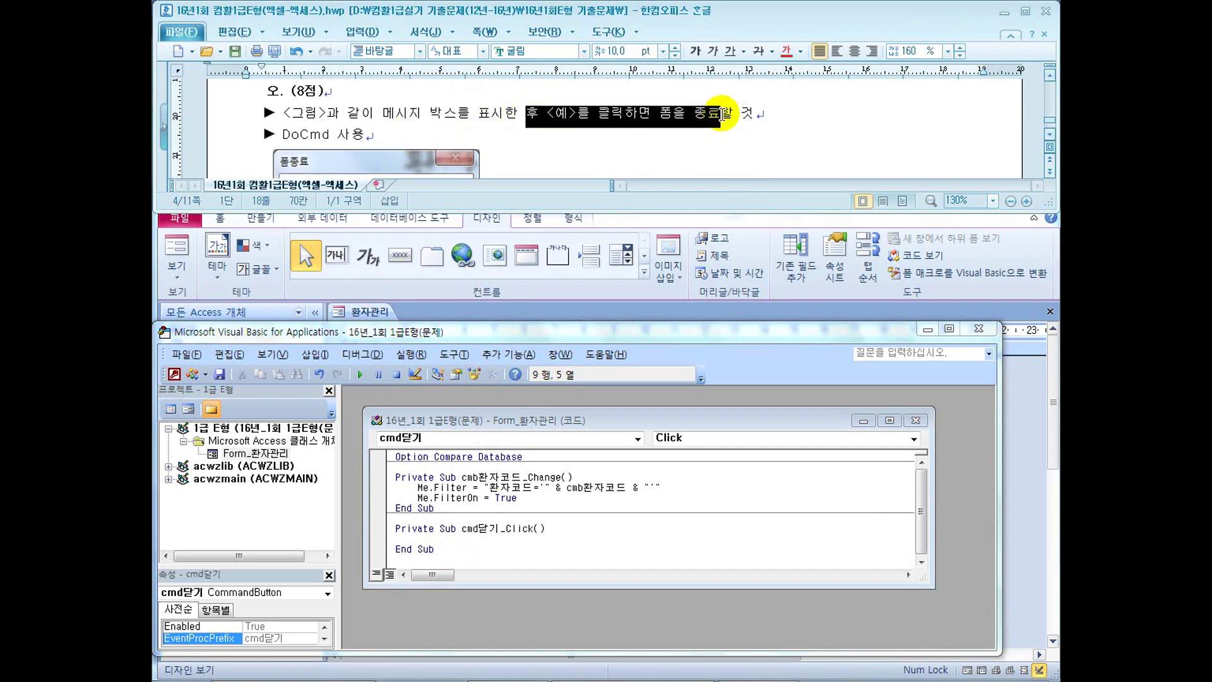
{"action": "left_click", "coordinate": [691, 144]}
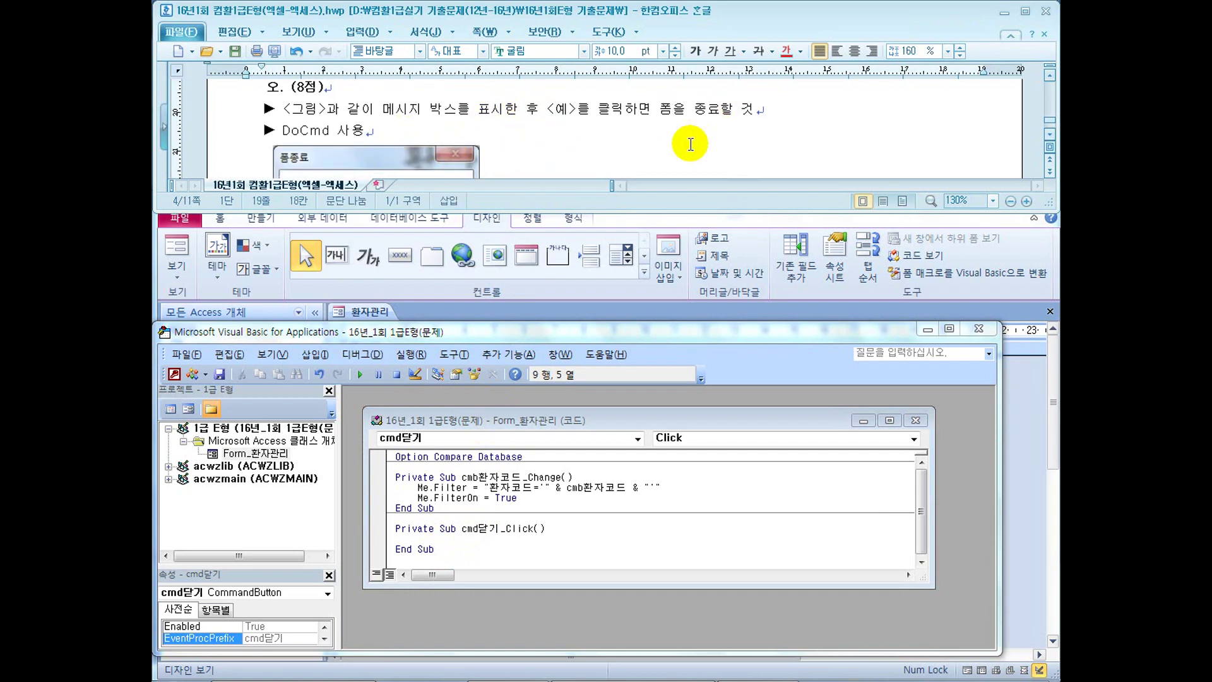
{"action": "scroll", "coordinate": [690, 144], "scroll_direction": "down", "scroll_amount": 1}
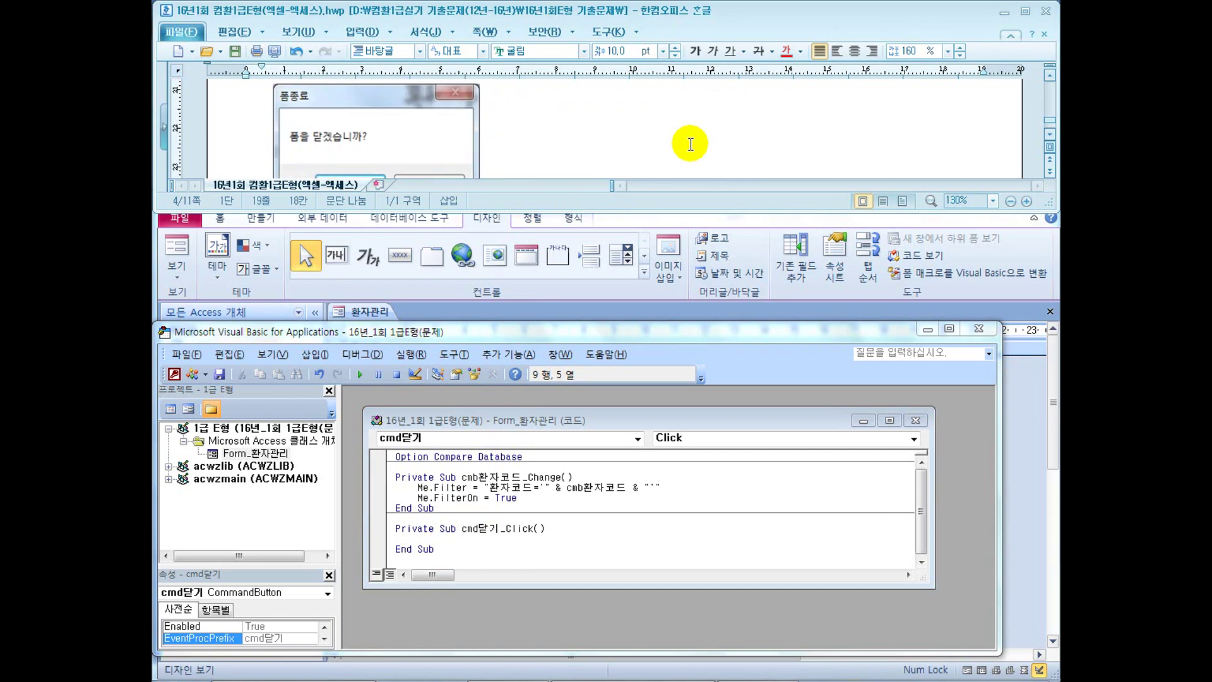
{"action": "scroll", "coordinate": [691, 144], "scroll_direction": "down", "scroll_amount": 1}
{"action": "scroll", "coordinate": [691, 144], "scroll_direction": "up", "scroll_amount": 1}
{"action": "scroll", "coordinate": [691, 143], "scroll_direction": "up", "scroll_amount": 1}
Write a msgbox statement with the prompt "폼을 닫겠습니까?" in the cmd닫기 Click procedure
{"action": "left_click", "coordinate": [420, 539]}
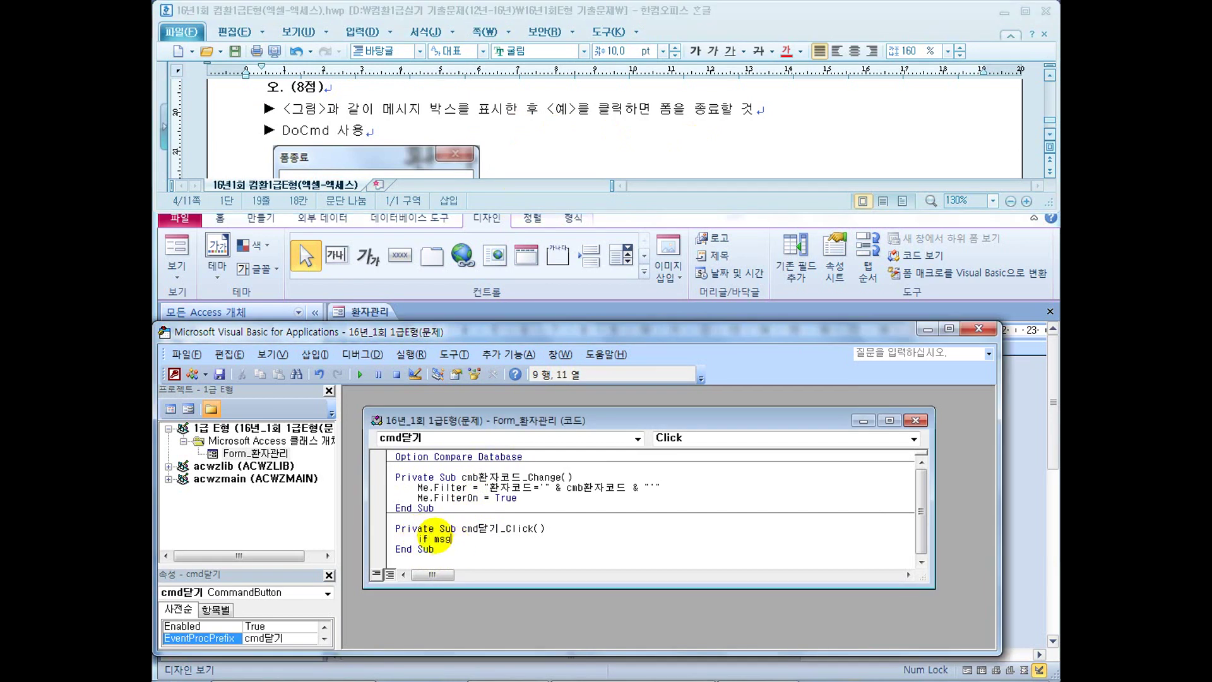
{"action": "type", "text": "if msgbox("}
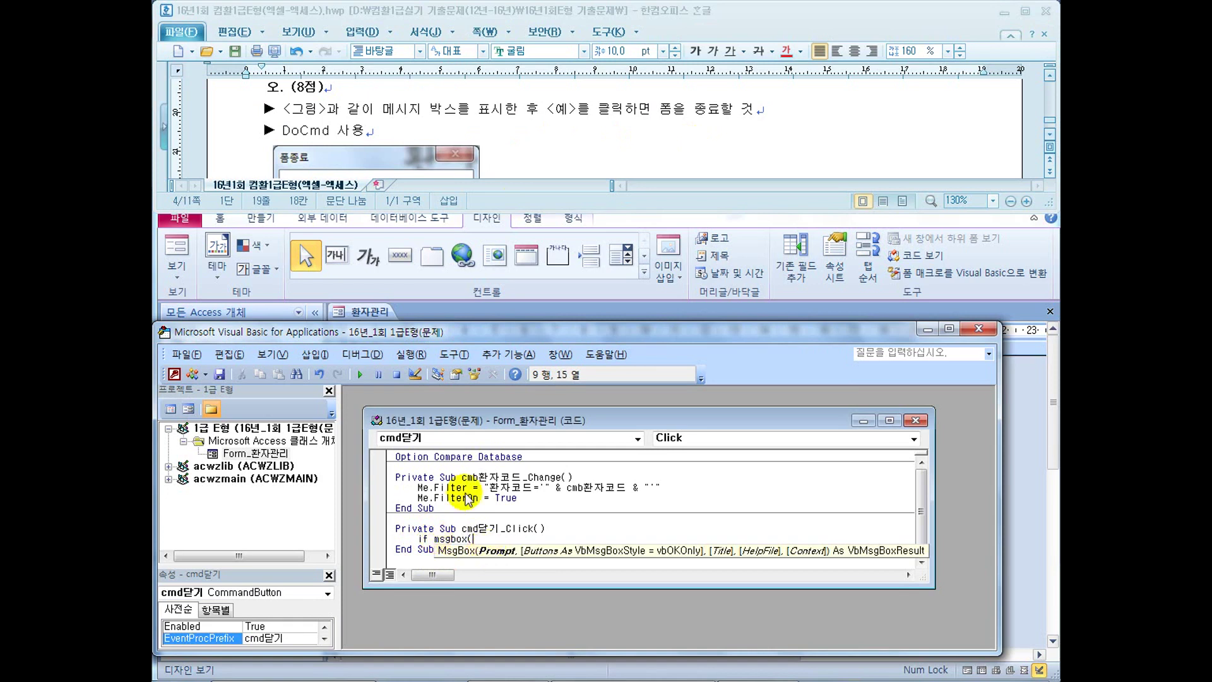
{"action": "left_click", "coordinate": [512, 137]}
{"action": "scroll", "coordinate": [512, 136], "scroll_direction": "down", "scroll_amount": 3}
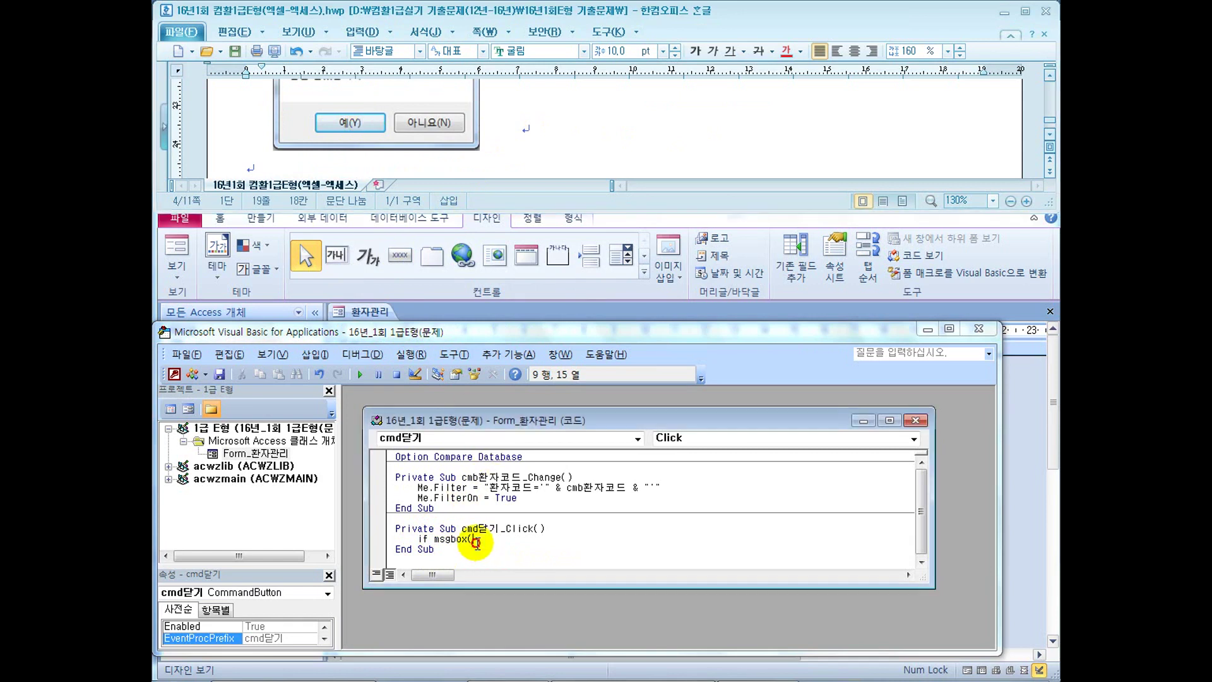
{"action": "left_click", "coordinate": [508, 538]}
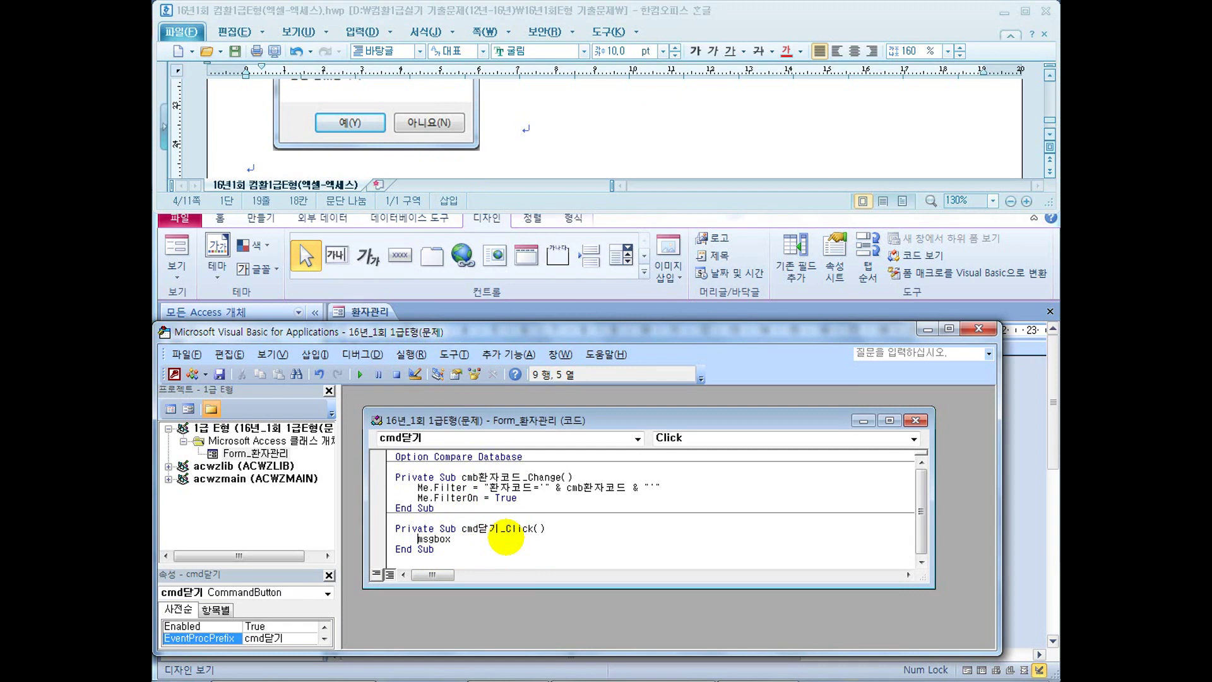
{"action": "left_click", "coordinate": [507, 540]}
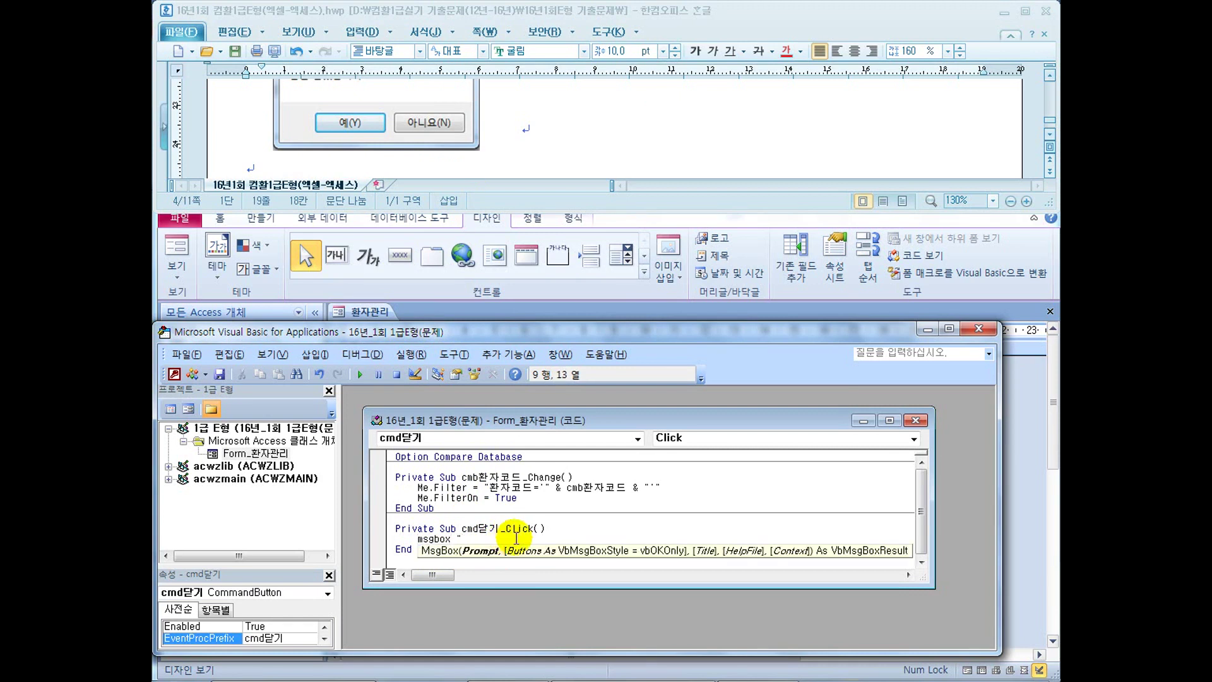
{"action": "left_click", "coordinate": [527, 149]}
{"action": "scroll", "coordinate": [524, 149], "scroll_direction": "up", "scroll_amount": 1}
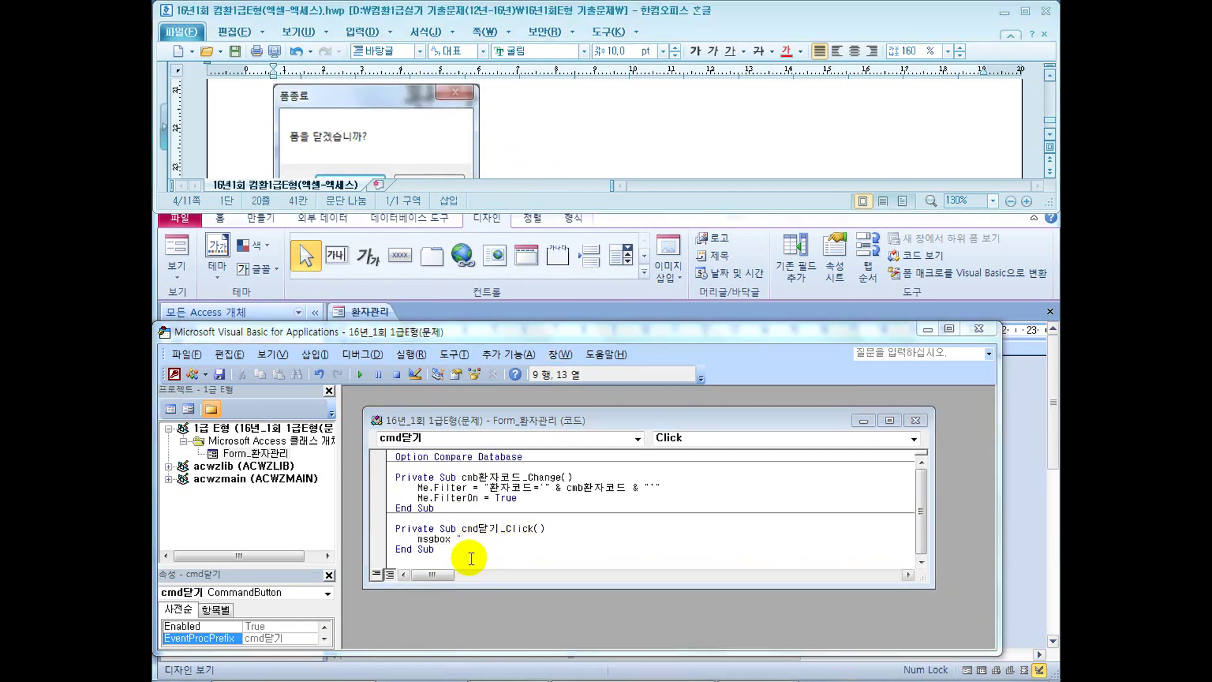
{"action": "left_click", "coordinate": [487, 541]}
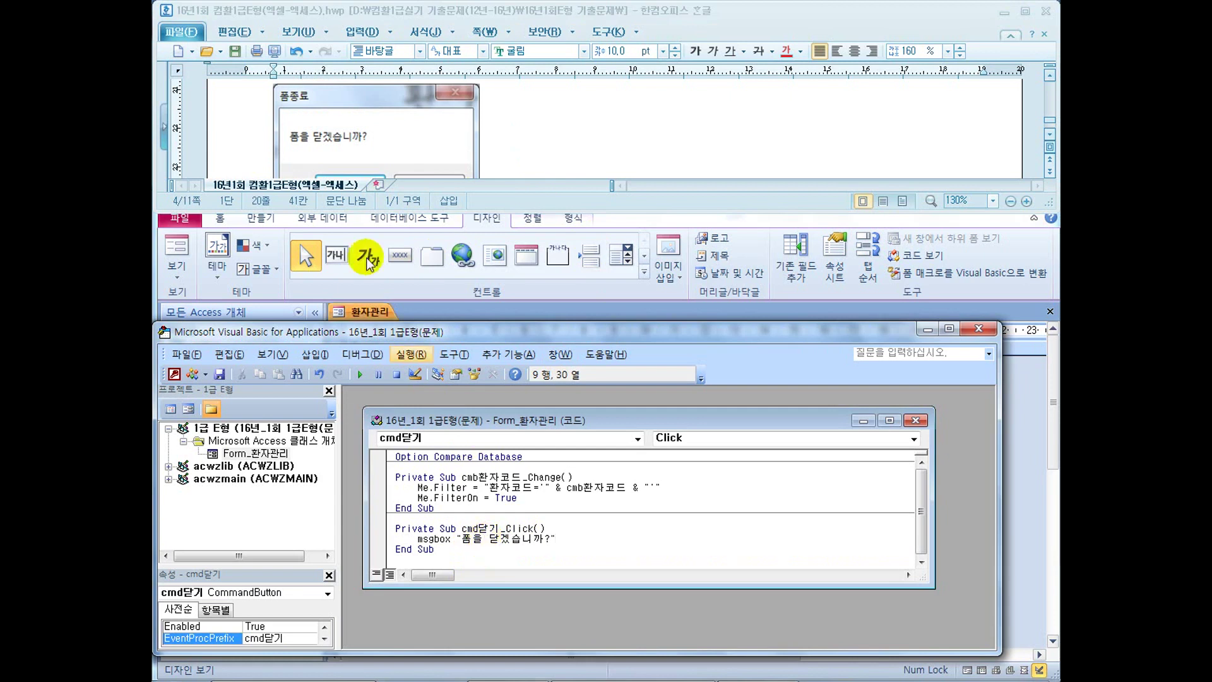
Turn the msgbox statement into the start of an If condition, with an opening parenthesis directly before the prompt text
{"action": "type", "text": "if "}
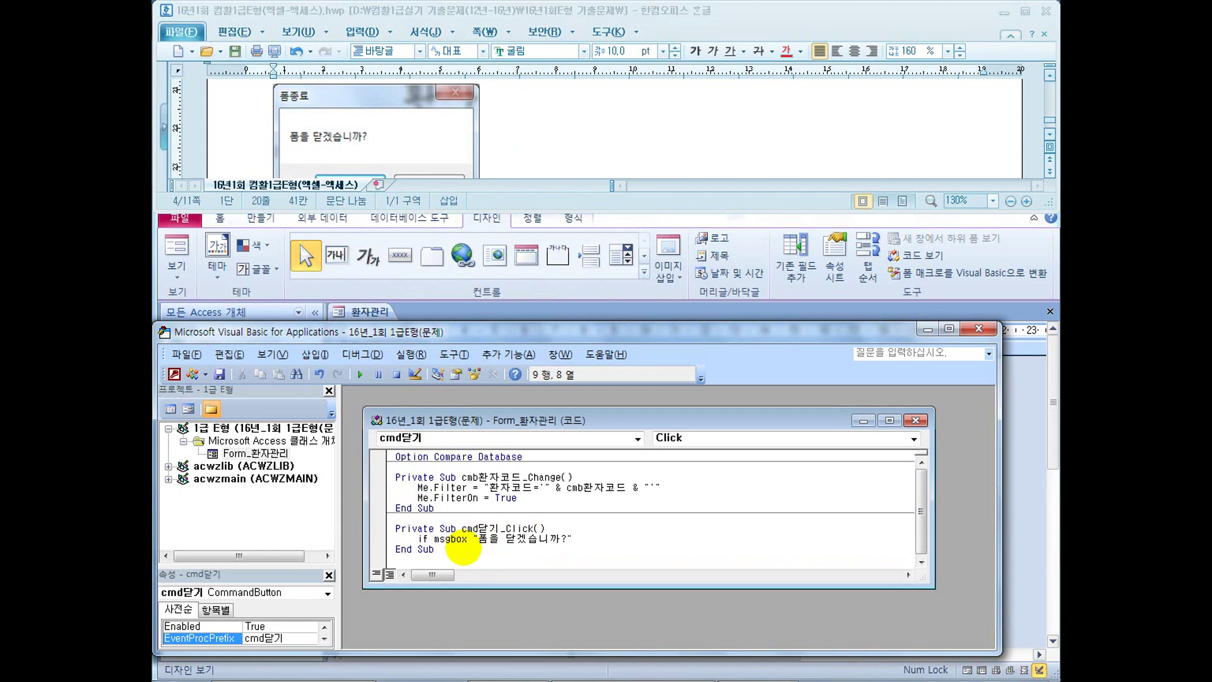
{"action": "type", "text": "("}
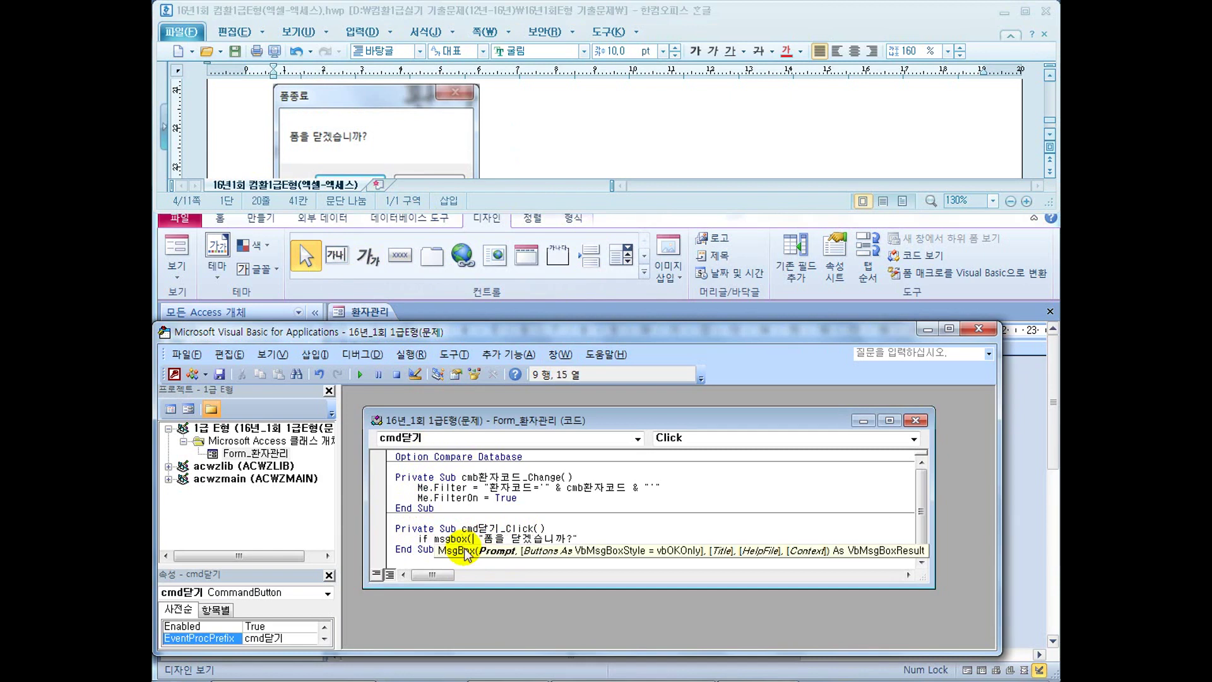
{"action": "type", "text": ","}
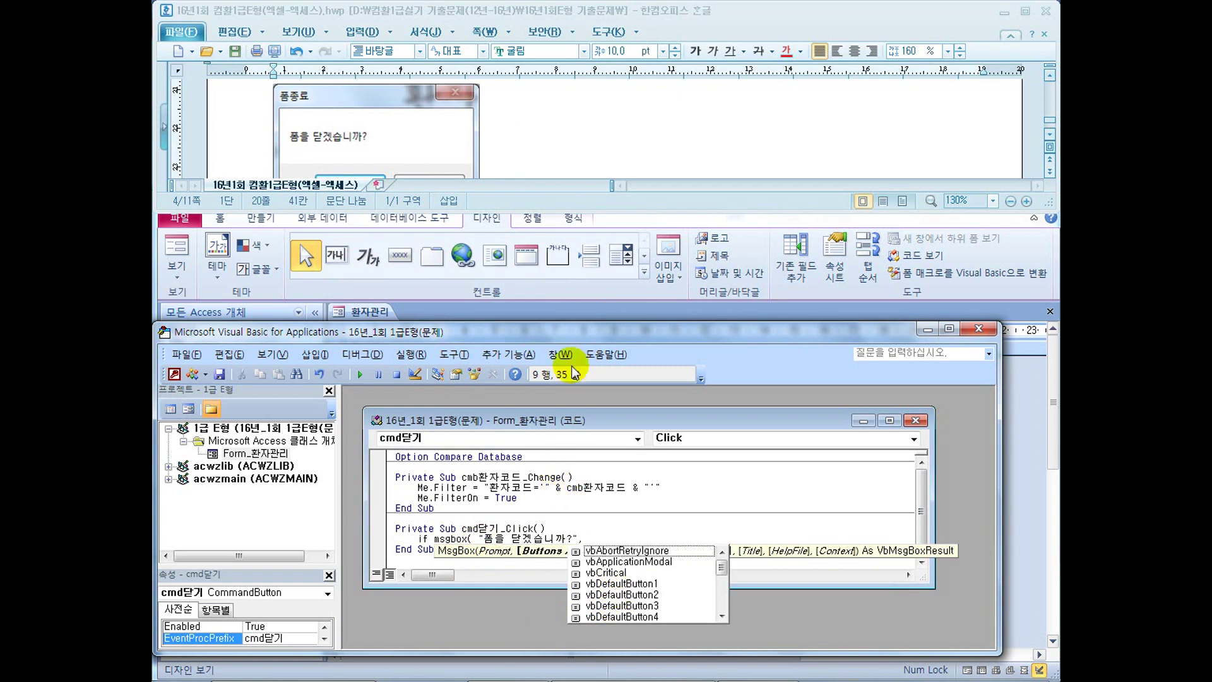
{"action": "left_click", "coordinate": [549, 154]}
{"action": "scroll", "coordinate": [540, 154], "scroll_direction": "down", "scroll_amount": 1}
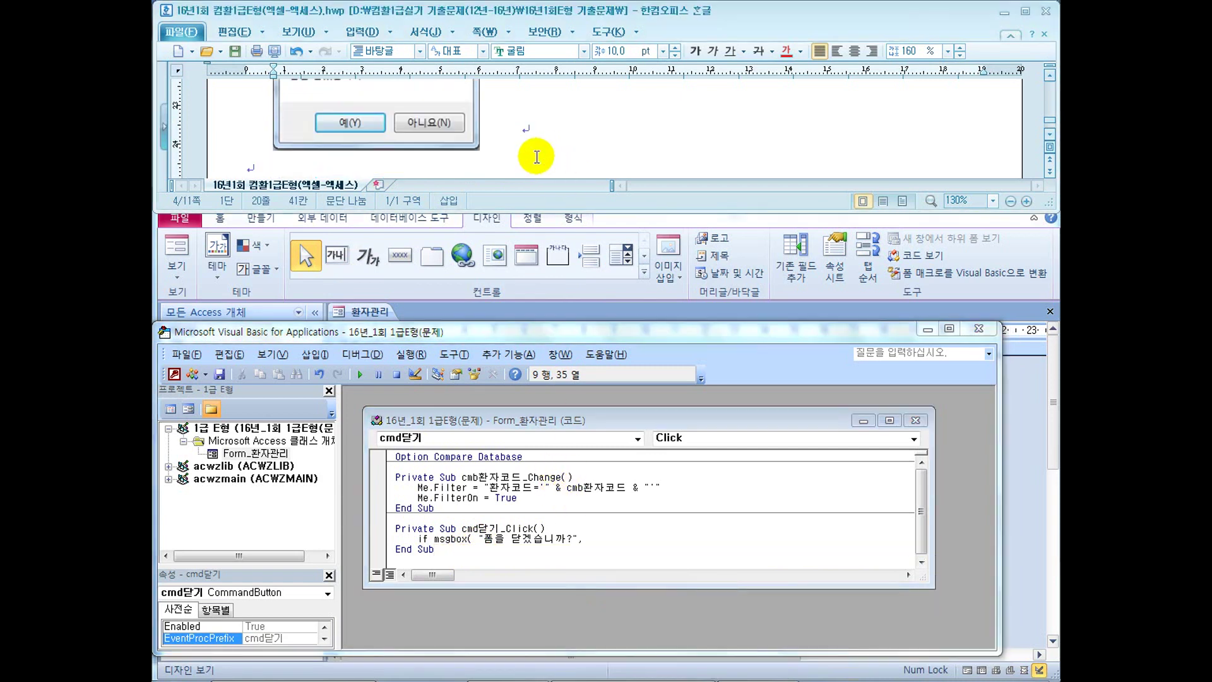
{"action": "left_click", "coordinate": [477, 541]}
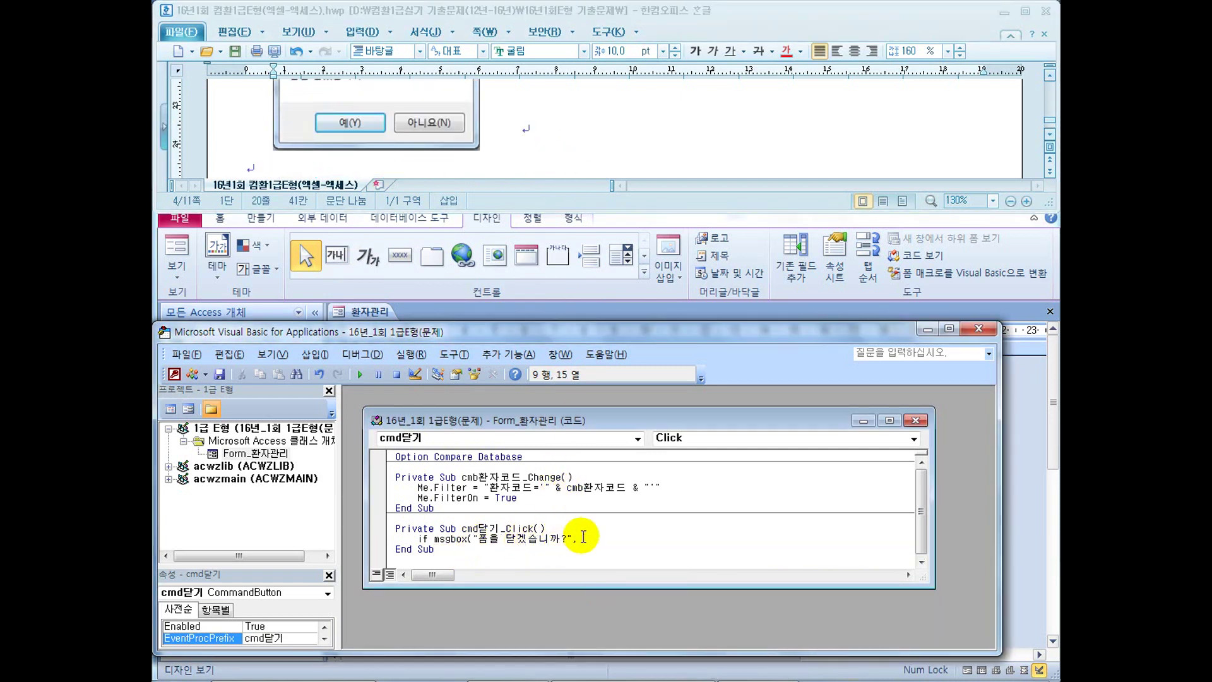
{"action": "left_click", "coordinate": [606, 541]}
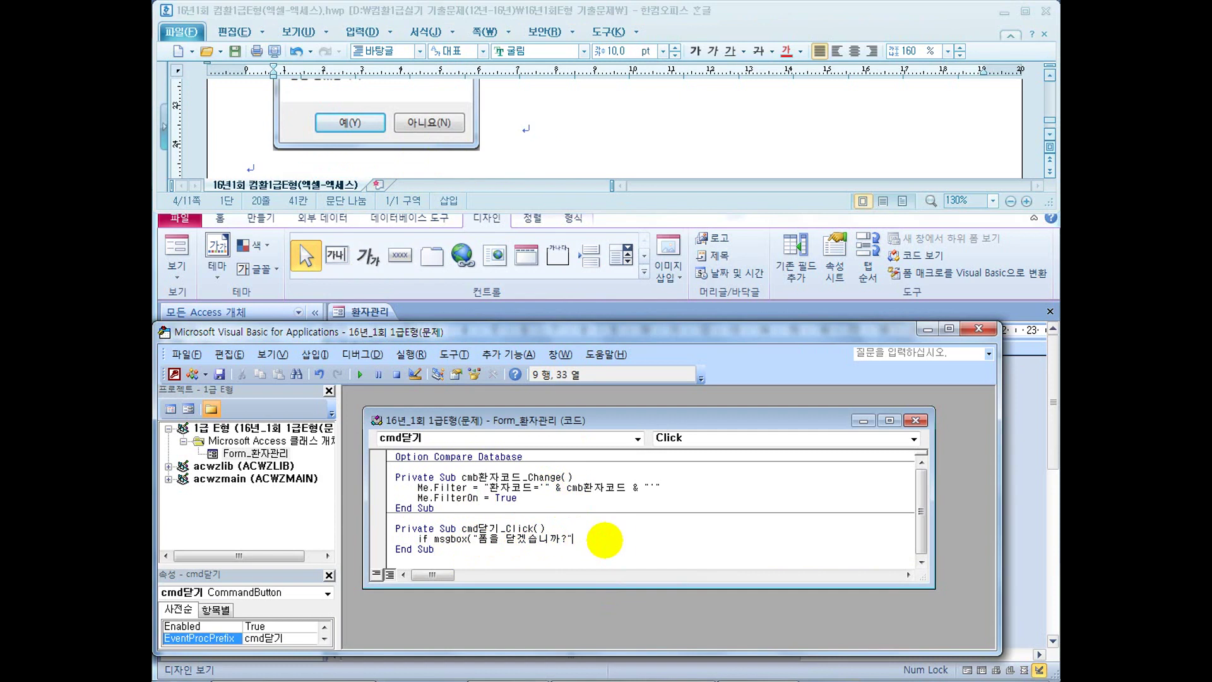
Add vbYesNo as the buttons argument of the msgbox function
{"action": "type", "text": ","}
{"action": "left_click", "coordinate": [715, 613]}
{"action": "left_click", "coordinate": [715, 614]}
{"action": "left_click", "coordinate": [715, 614]}
{"action": "left_click", "coordinate": [715, 614]}
{"action": "left_click", "coordinate": [714, 614]}
{"action": "left_click", "coordinate": [715, 614]}
{"action": "left_click", "coordinate": [714, 614]}
{"action": "left_click", "coordinate": [715, 614]}
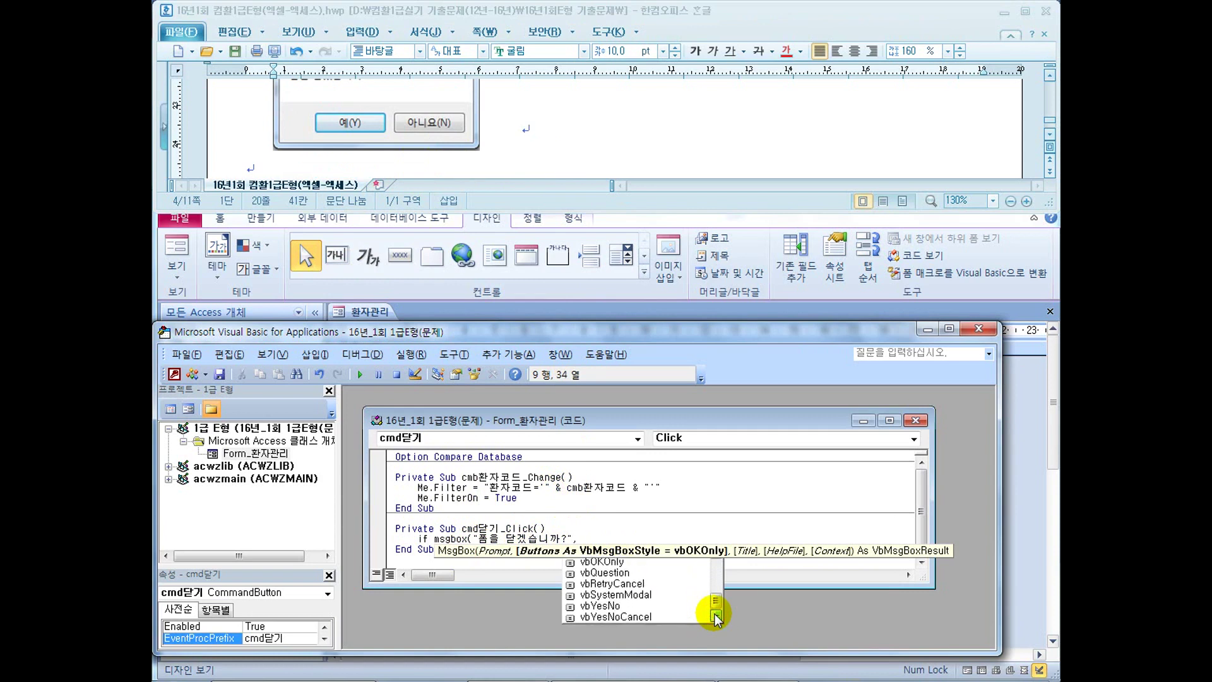
{"action": "double_click", "coordinate": [606, 606]}
Check the sample dialog's title and add "폼종료" as the title argument of the msgbox function, closing its parenthesis
{"action": "left_click", "coordinate": [540, 154]}
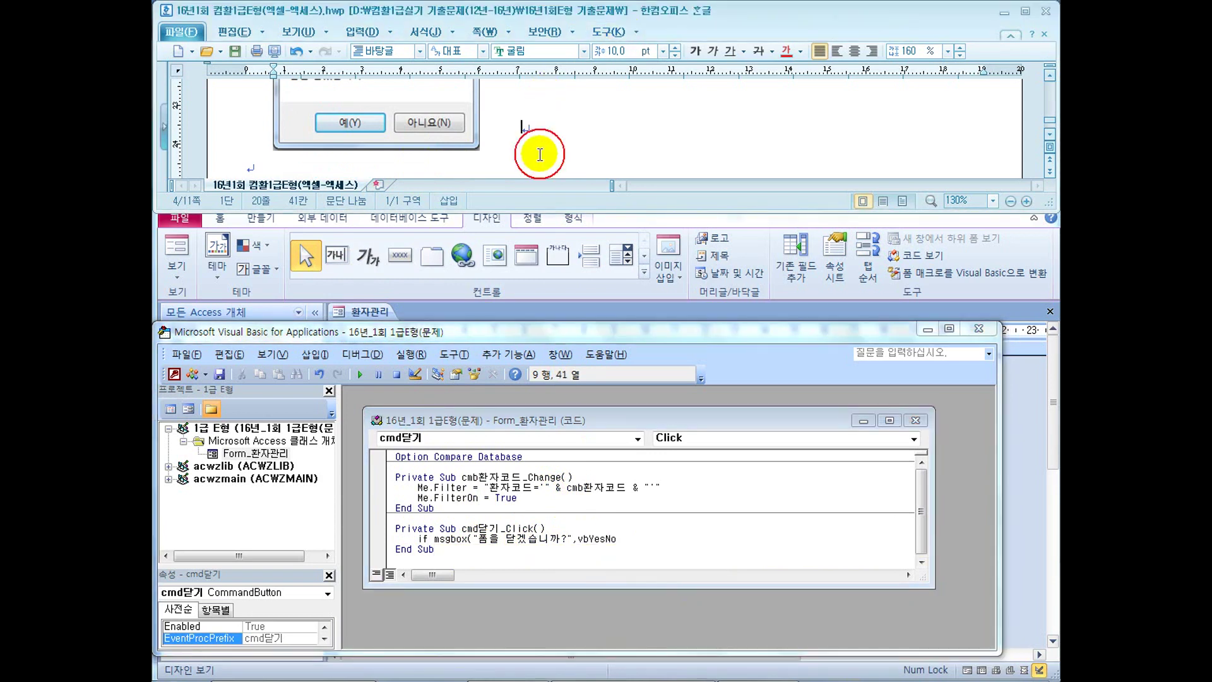
{"action": "scroll", "coordinate": [540, 154], "scroll_direction": "up", "scroll_amount": 2}
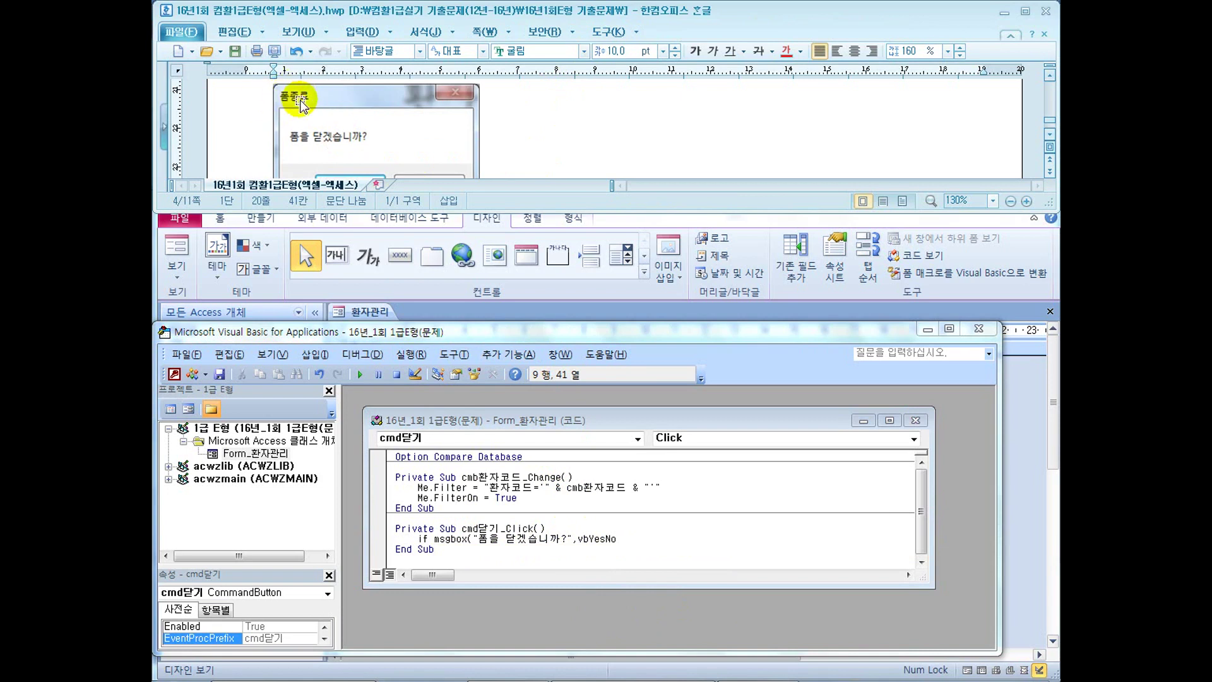
{"action": "left_click", "coordinate": [634, 540]}
{"action": "type", "text": ",\"폼종"}
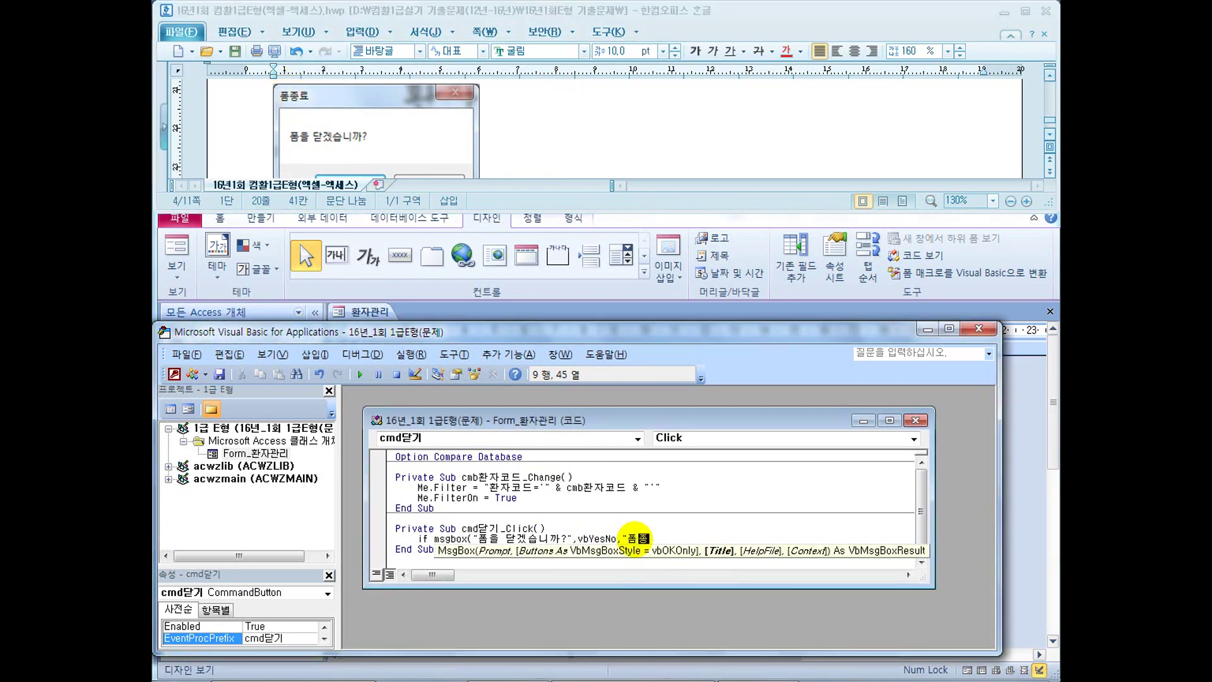
{"action": "type", "text": "료\")"}
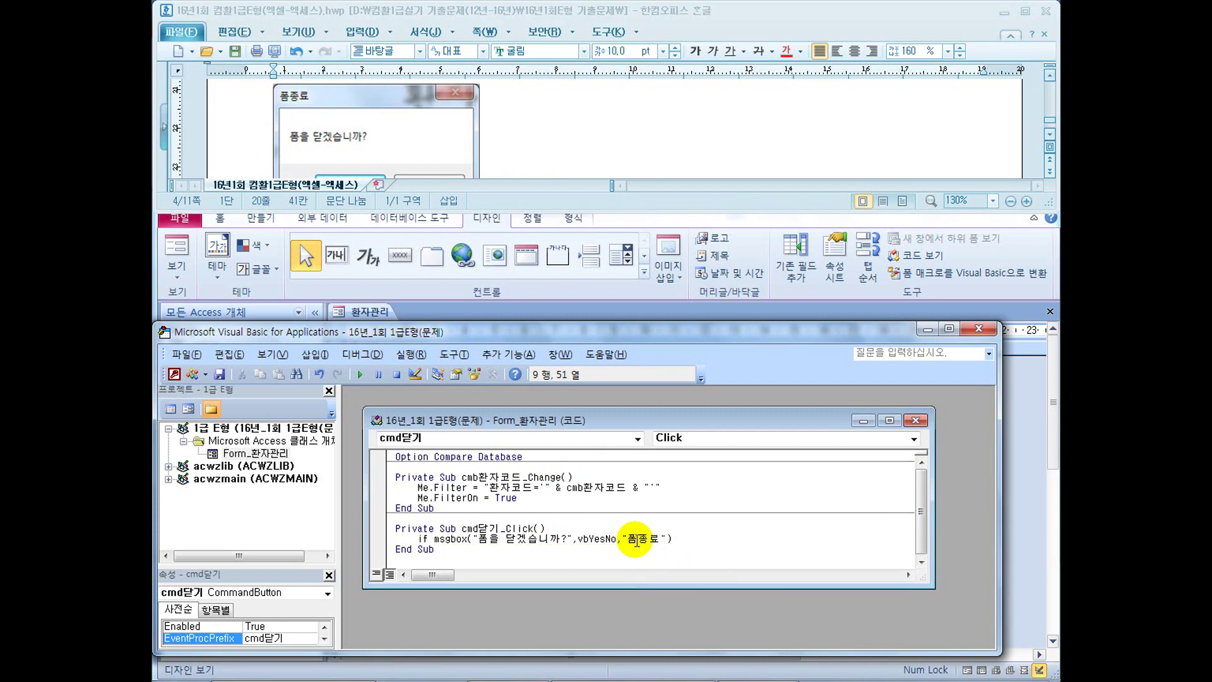
Complete the If line by comparing the message box result with vbYes and adding Then
{"action": "type", "text": "=vbye"}
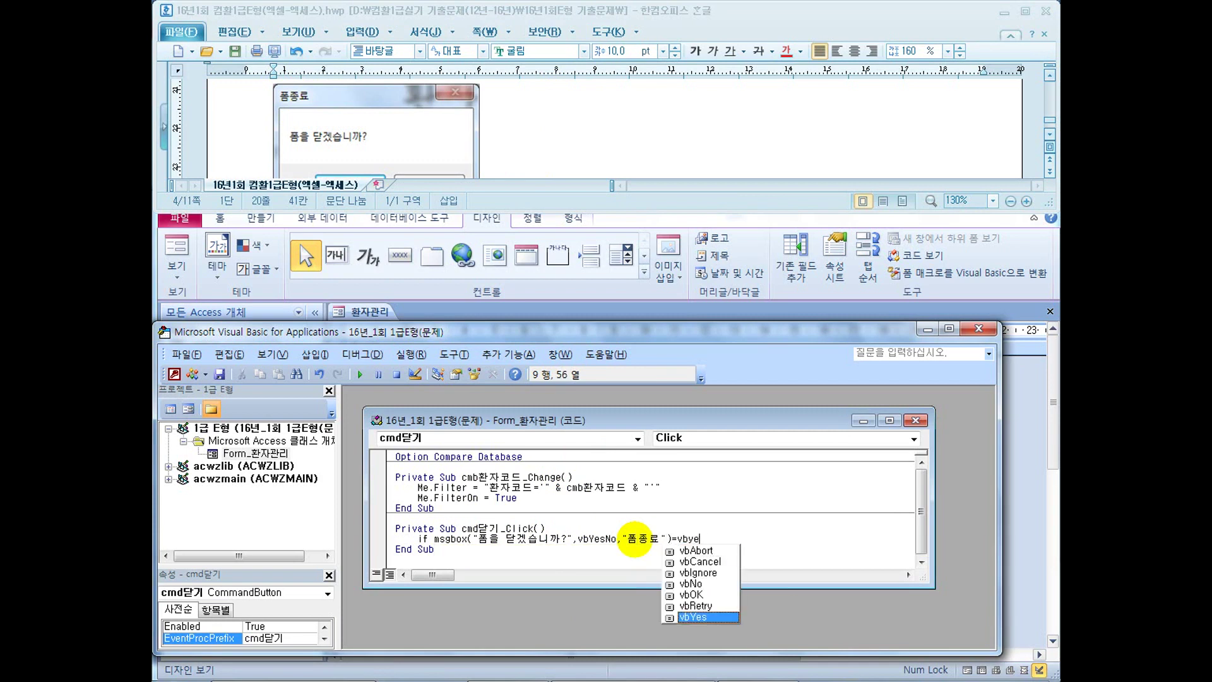
{"action": "type", "text": "s "}
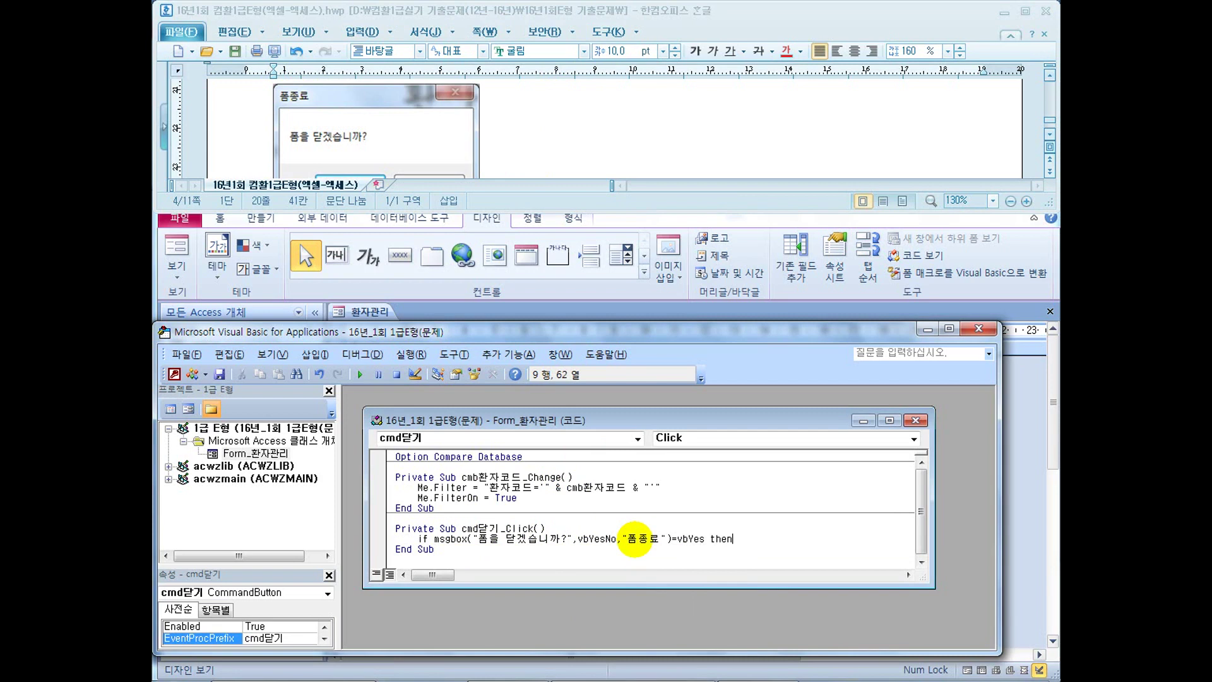
{"action": "type", "text": "then"}
{"action": "key", "text": "Return"}
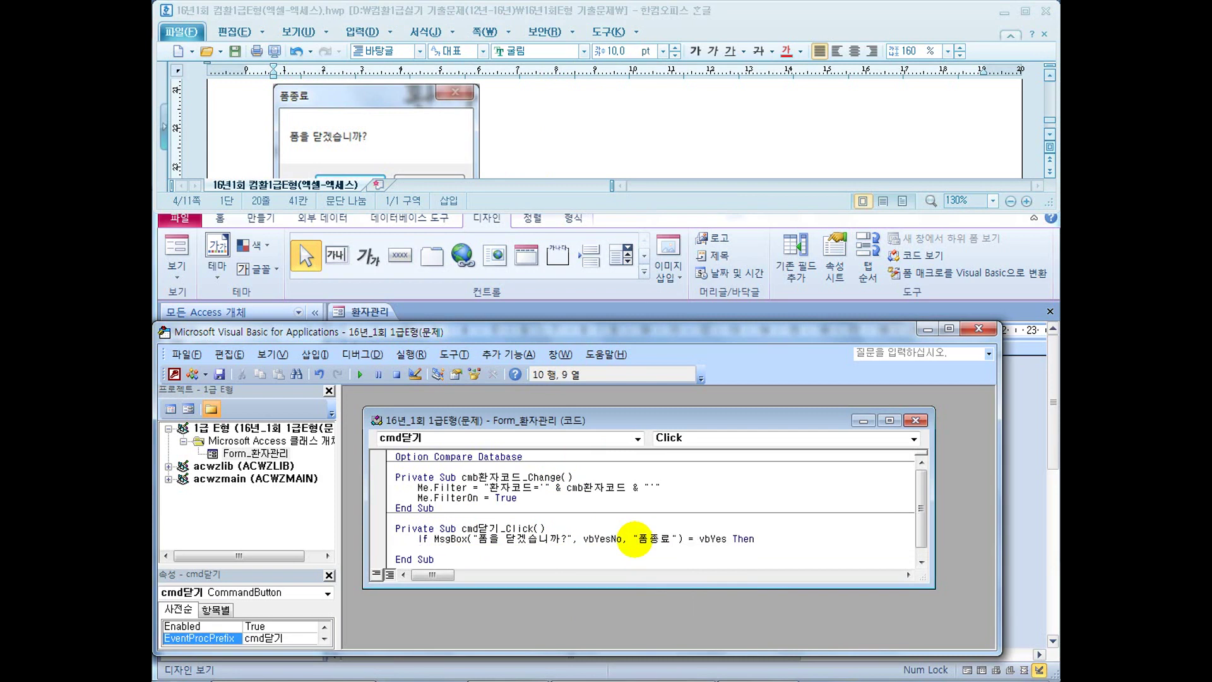
Add a DoCmd.Close statement inside the If block and finish the block with End If
{"action": "type", "text": "docmd.cls"}
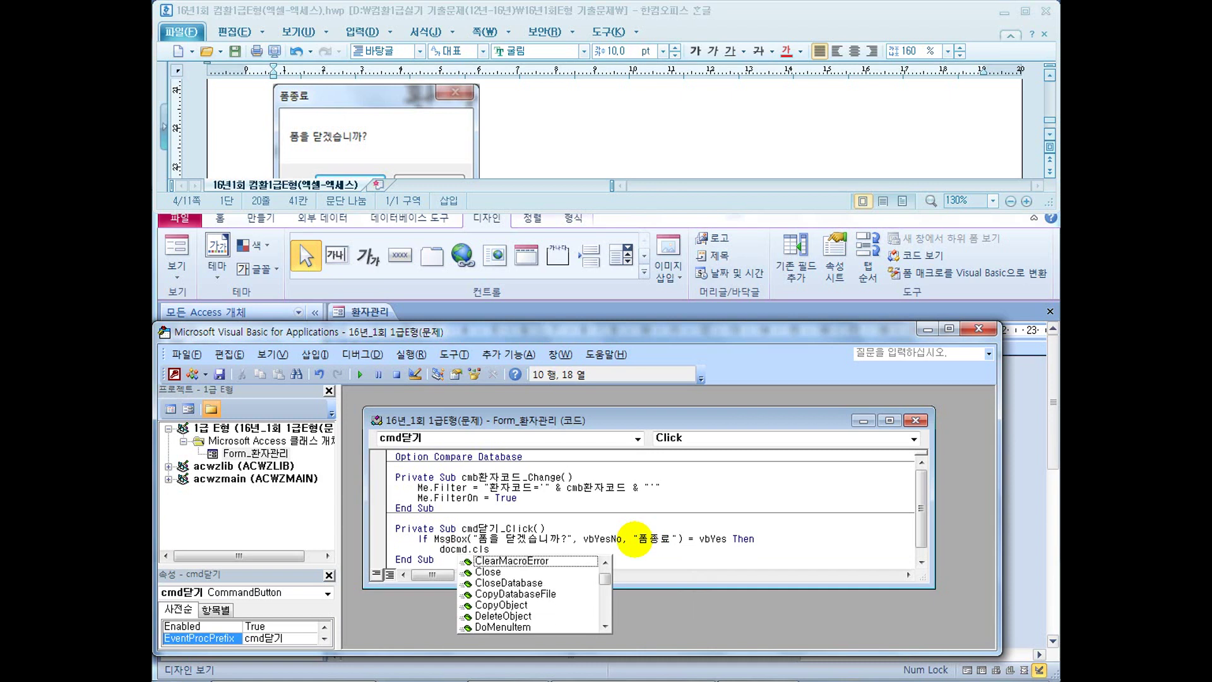
{"action": "key", "text": "BackSpace"}
{"action": "type", "text": "ose"}
{"action": "key", "text": "Return"}
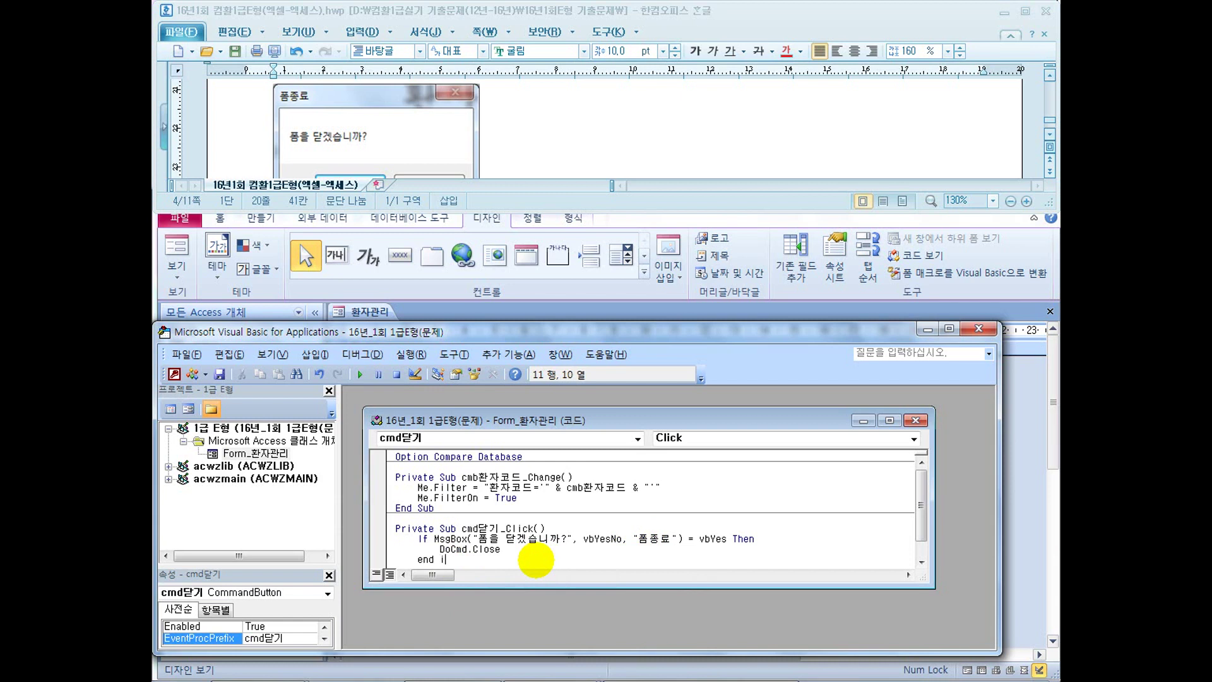
{"action": "type", "text": "f"}
{"action": "key", "text": "Down"}
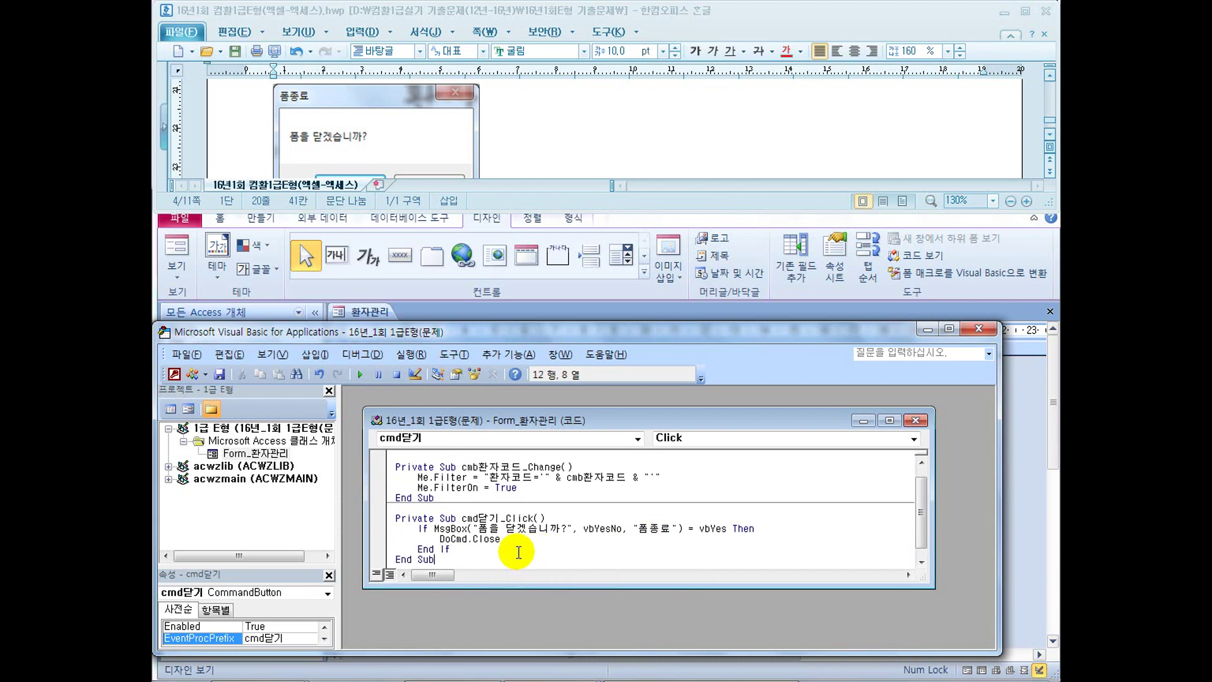
Leave the code editor, test the 닫기 button in form view, compare the dialog with the sample, and answer 아니요
{"action": "left_click", "coordinate": [978, 329]}
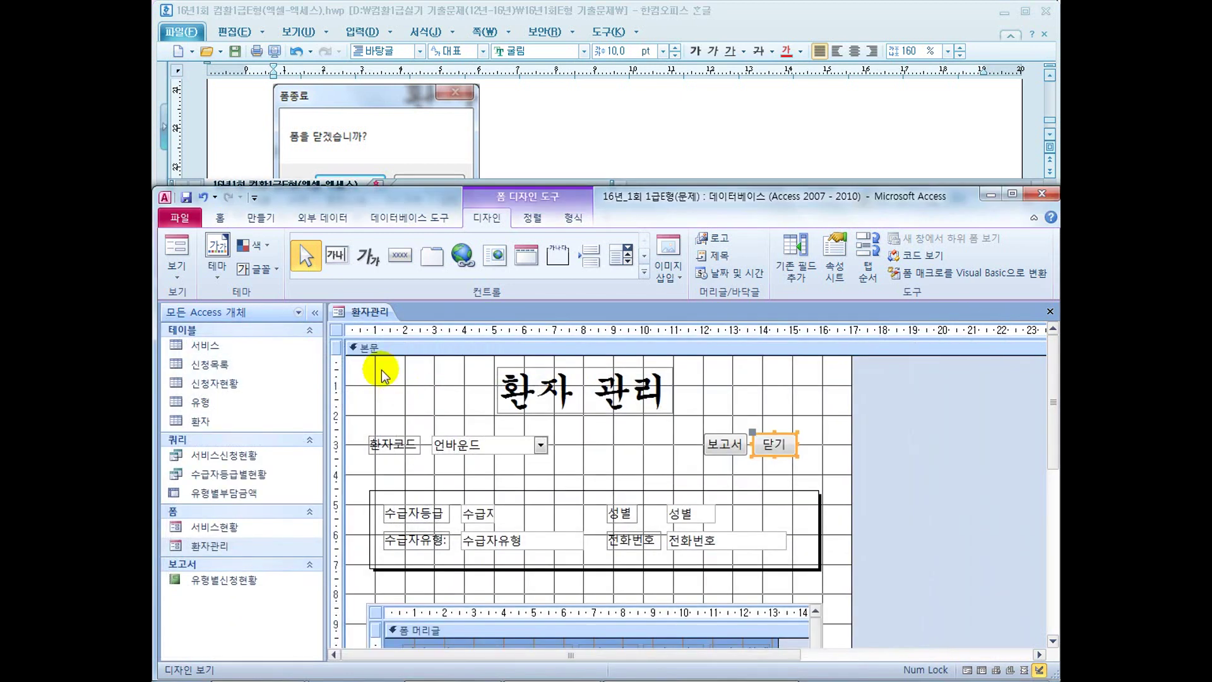
{"action": "left_click", "coordinate": [173, 250]}
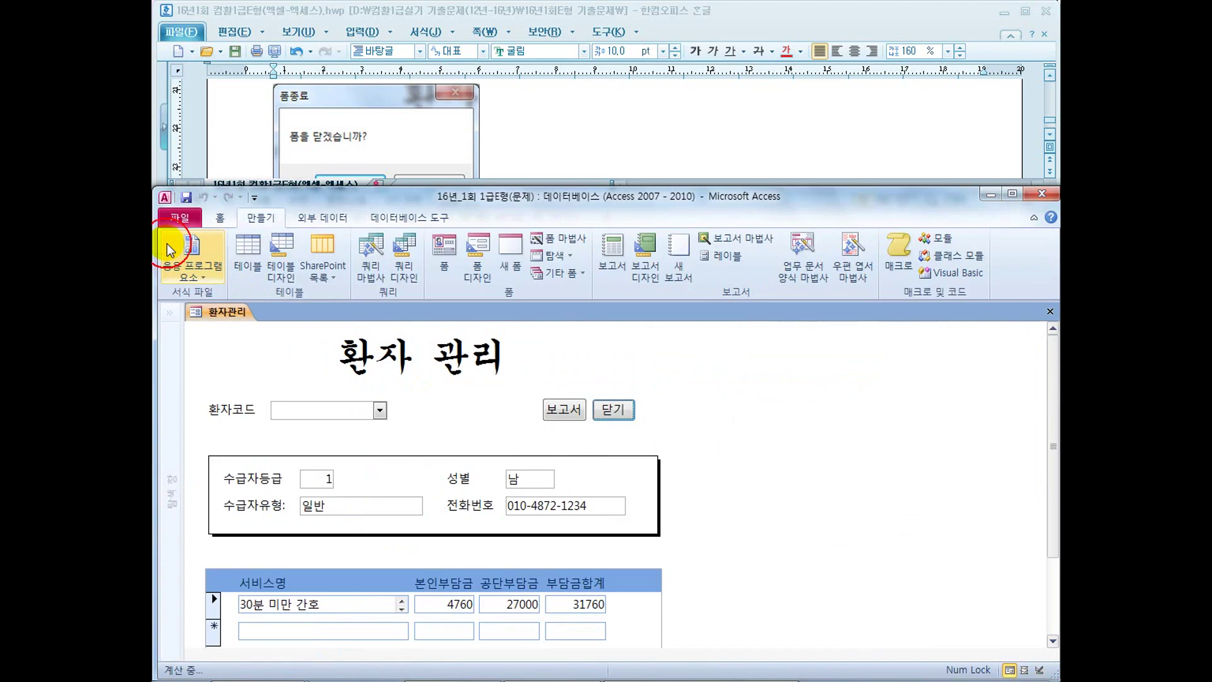
{"action": "left_click", "coordinate": [619, 418]}
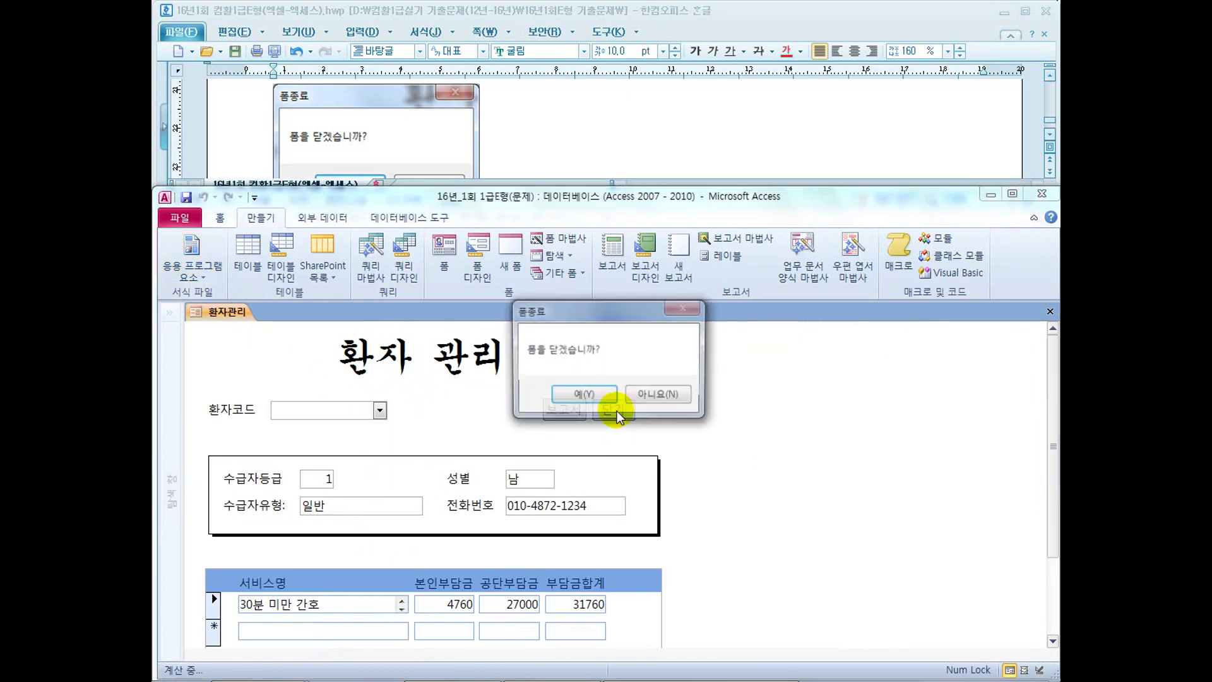
{"action": "left_click", "coordinate": [538, 149]}
{"action": "scroll", "coordinate": [538, 149], "scroll_direction": "down", "scroll_amount": 2}
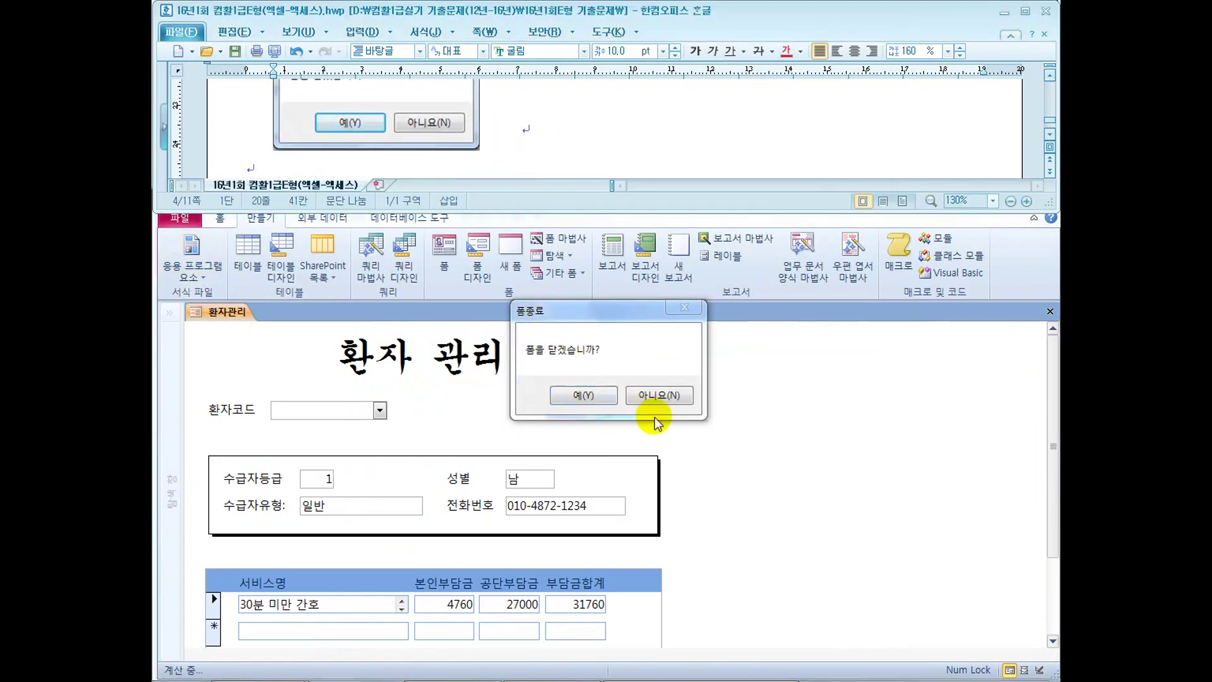
{"action": "left_click", "coordinate": [663, 396]}
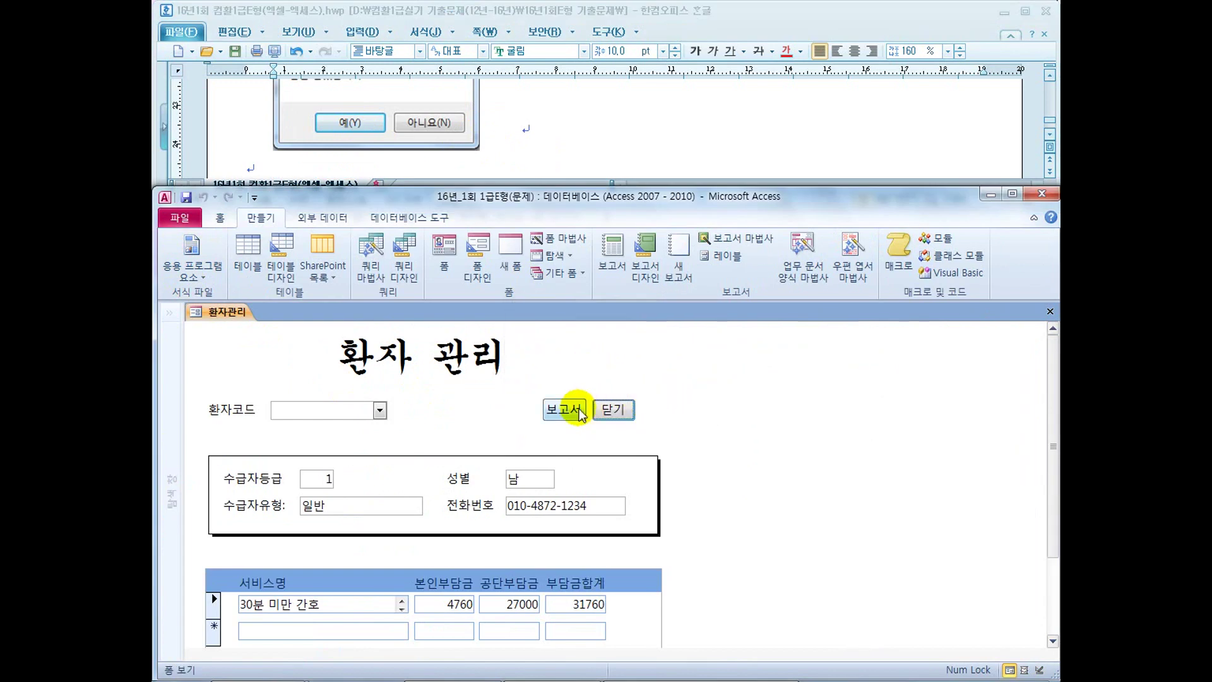
Close the 환자관리 form through its 닫기 button, answering 예, and save the design changes
{"action": "left_click", "coordinate": [614, 409]}
{"action": "left_click", "coordinate": [576, 397]}
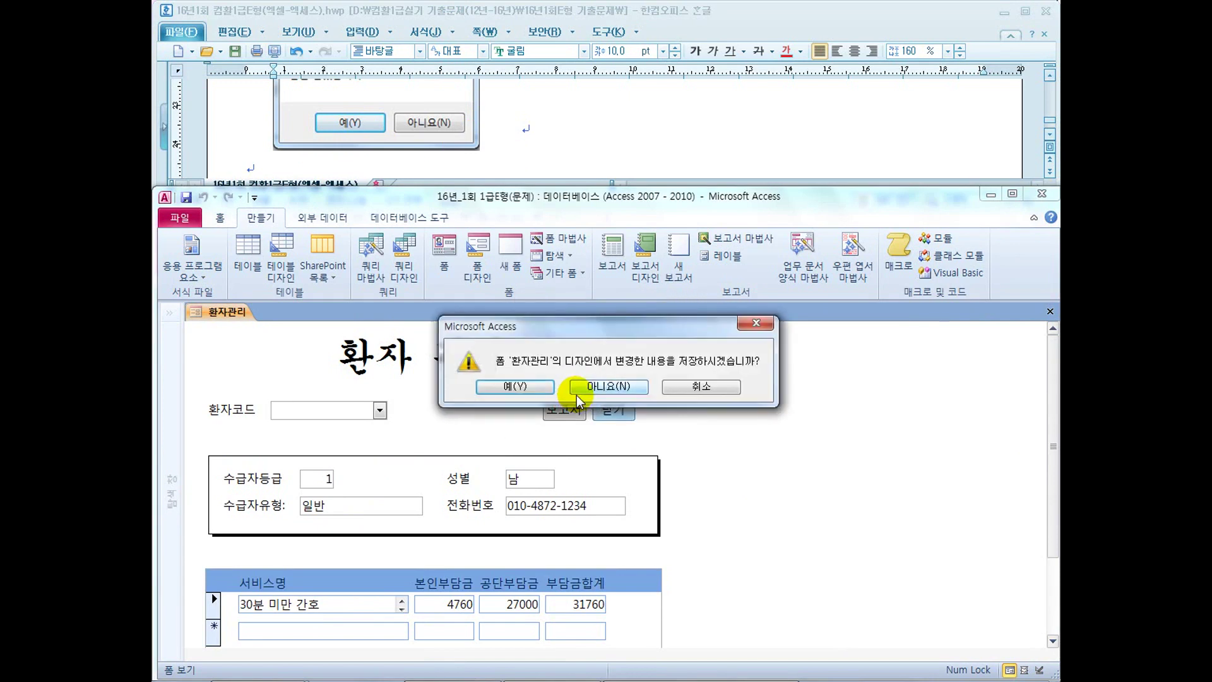
{"action": "left_click", "coordinate": [550, 387]}
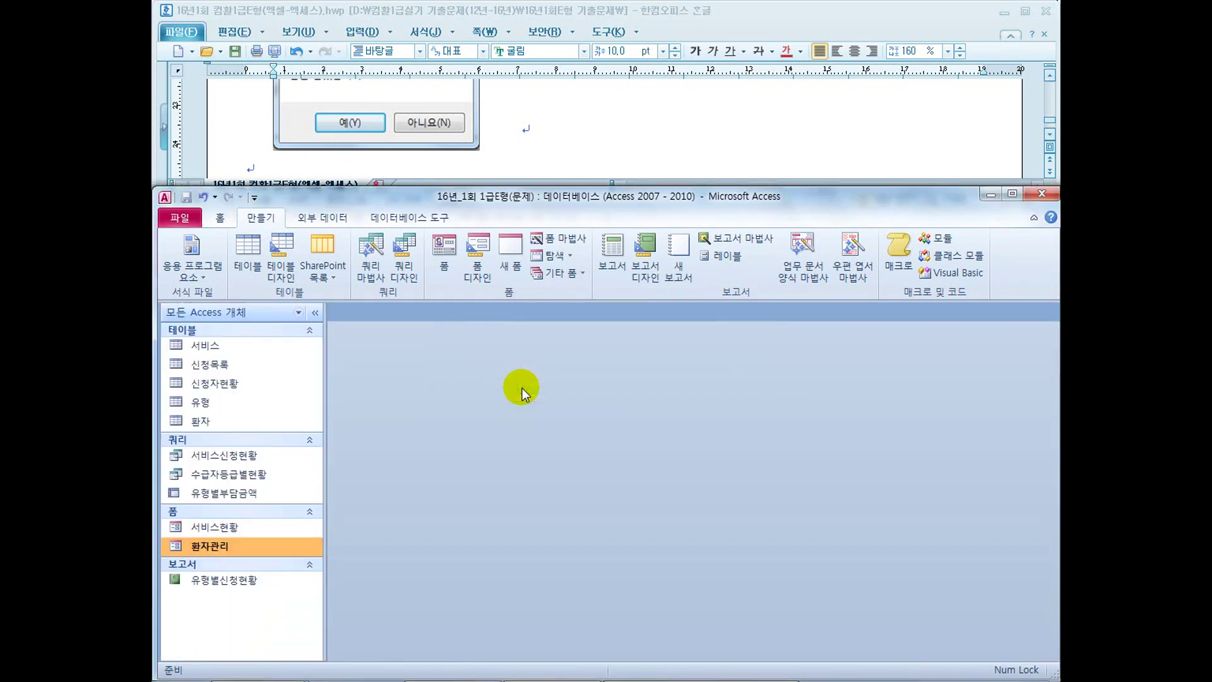
Reopen the 환자관리 form and test closing it through the 닫기 button with the answer 예
{"action": "double_click", "coordinate": [215, 546]}
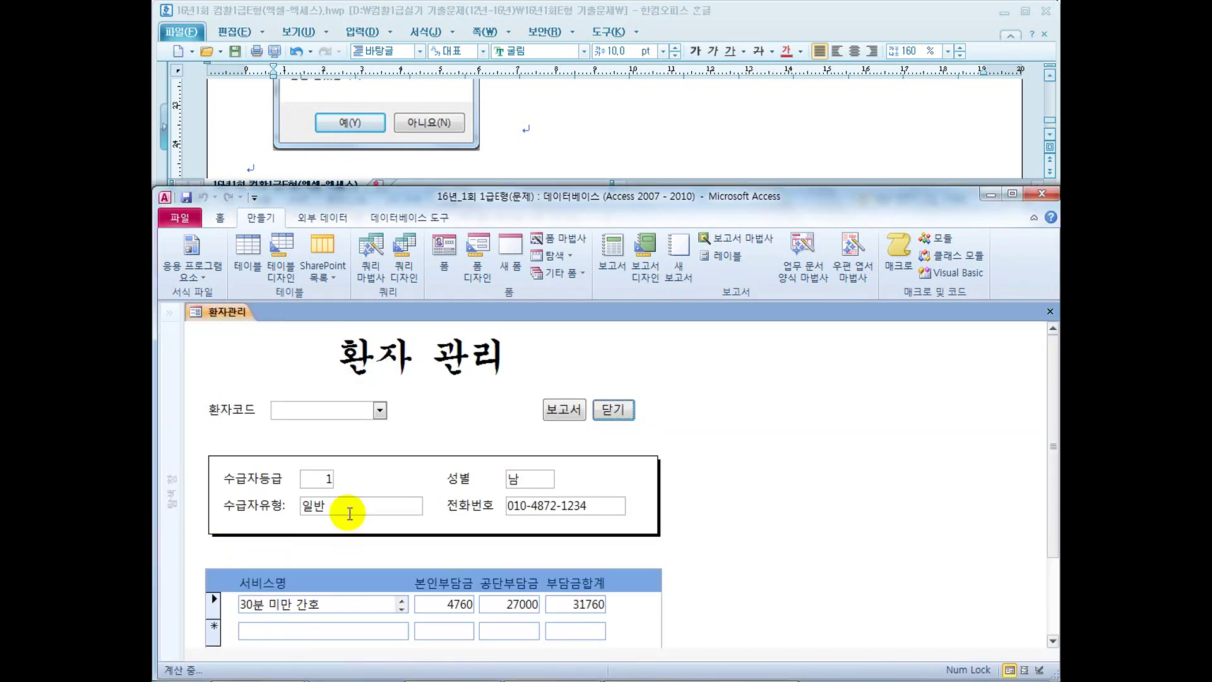
{"action": "left_click", "coordinate": [614, 410]}
{"action": "left_click", "coordinate": [578, 397]}
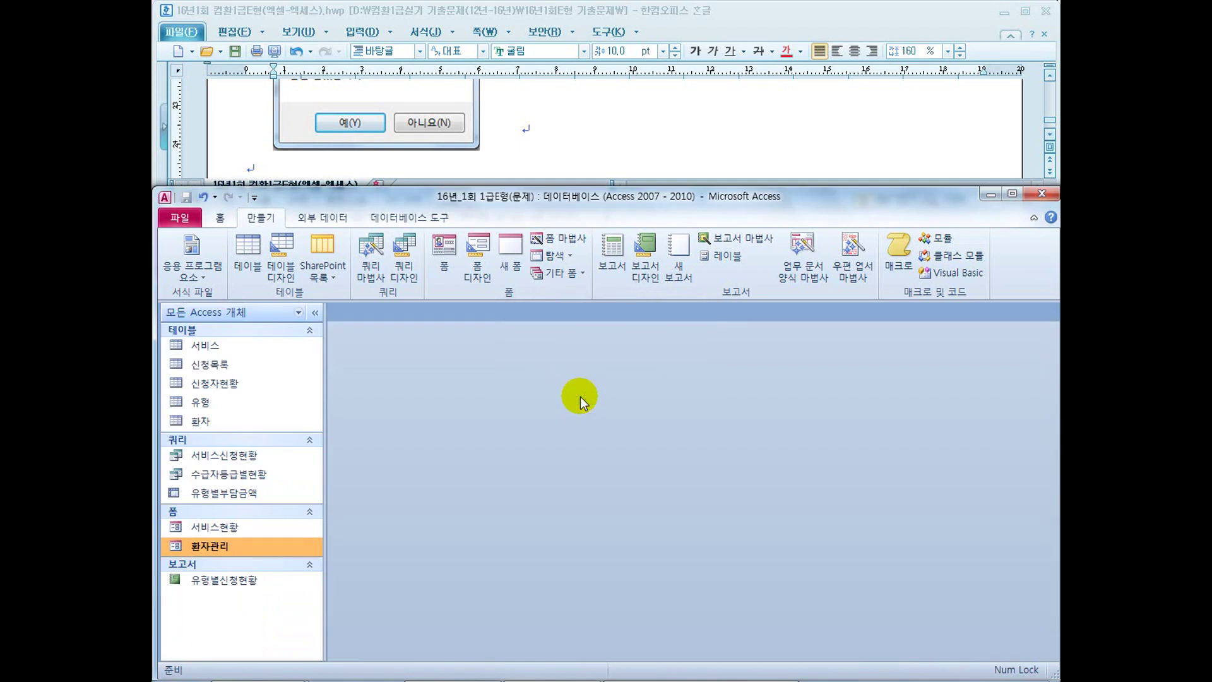
Check the end of question 3 in the exam document and switch to the PowerPoint slide show for 문제4-1's crosstab query
{"action": "left_click", "coordinate": [534, 137]}
{"action": "scroll", "coordinate": [534, 142], "scroll_direction": "up", "scroll_amount": 1}
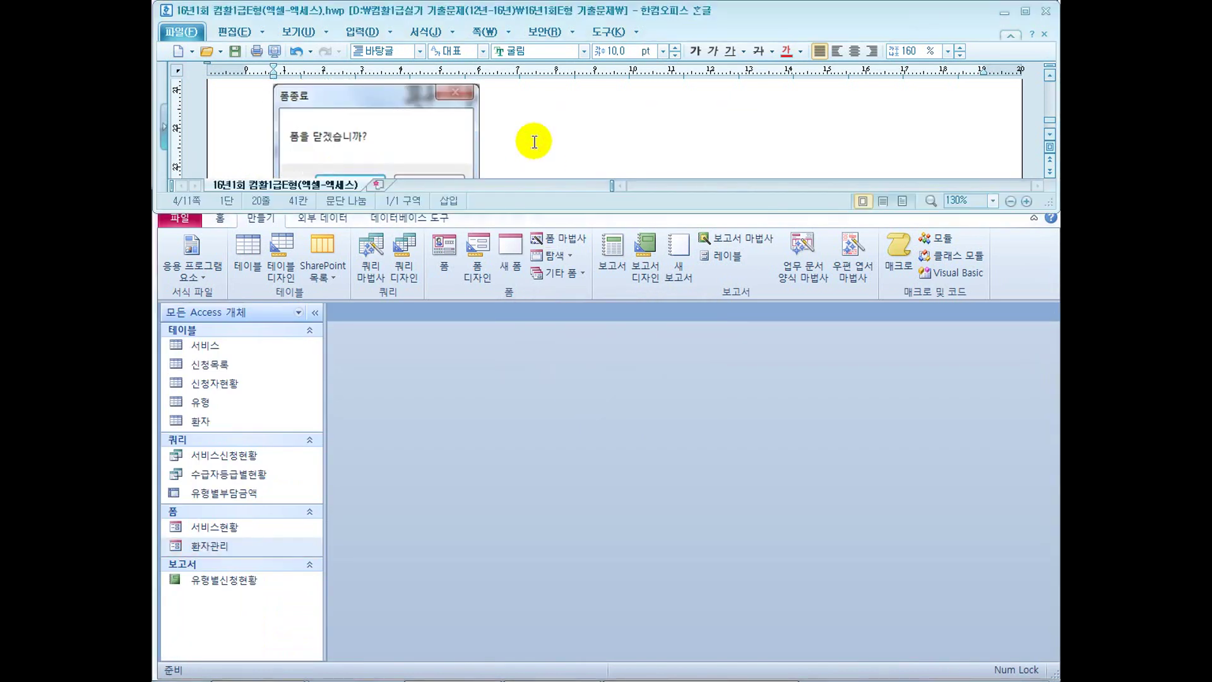
{"action": "scroll", "coordinate": [534, 142], "scroll_direction": "up", "scroll_amount": 1}
{"action": "scroll", "coordinate": [535, 142], "scroll_direction": "down", "scroll_amount": 1}
{"action": "key", "text": "super"}
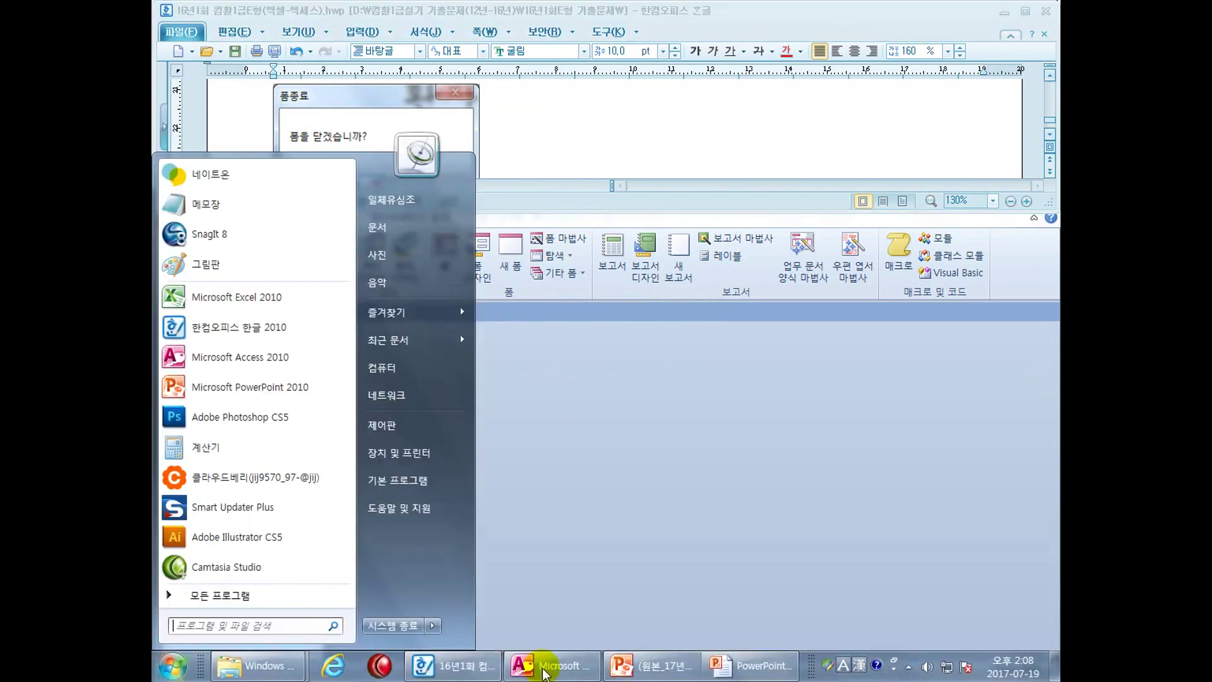
{"action": "left_click", "coordinate": [744, 670]}
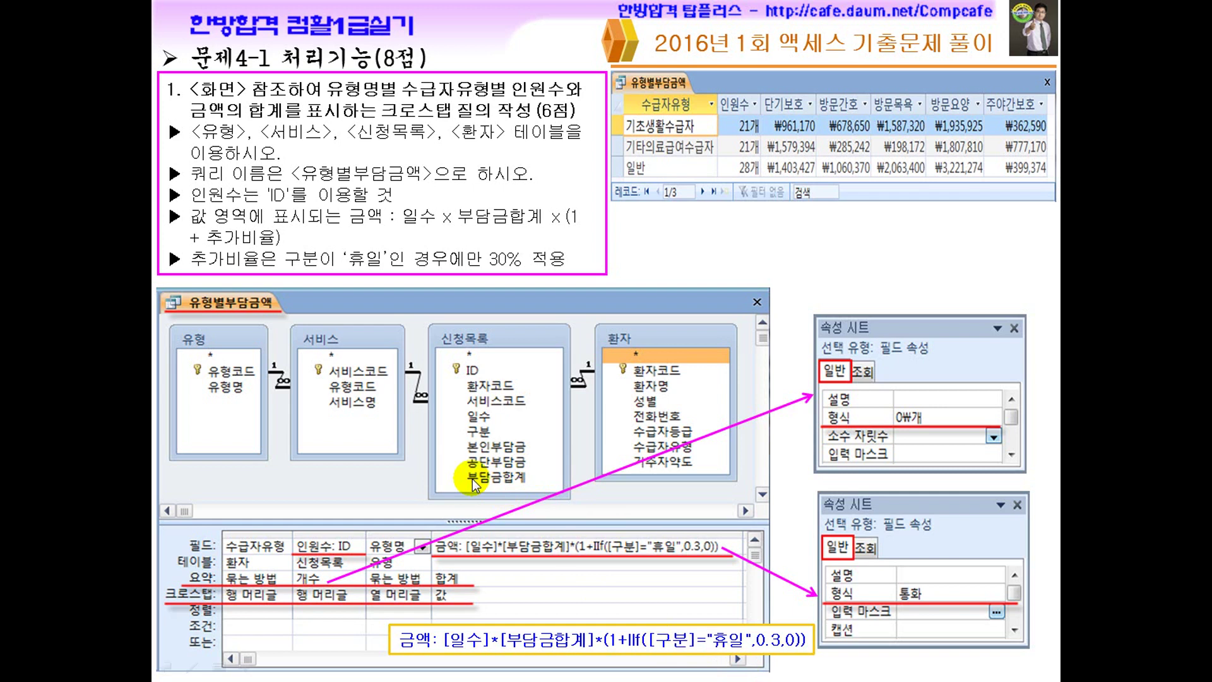
{"action": "mouse_move", "coordinate": [622, 651]}
{"action": "left_mouse_down"}
{"action": "mouse_move", "coordinate": [742, 661]}
{"action": "mouse_move", "coordinate": [719, 635]}
{"action": "mouse_move", "coordinate": [737, 658]}
{"action": "left_mouse_up"}
{"action": "mouse_move", "coordinate": [761, 656]}
{"action": "left_mouse_down"}
{"action": "mouse_move", "coordinate": [754, 650]}
{"action": "mouse_move", "coordinate": [766, 657]}
{"action": "left_mouse_up"}
{"action": "left_click_drag", "start_coordinate": [684, 575], "coordinate": [695, 593]}
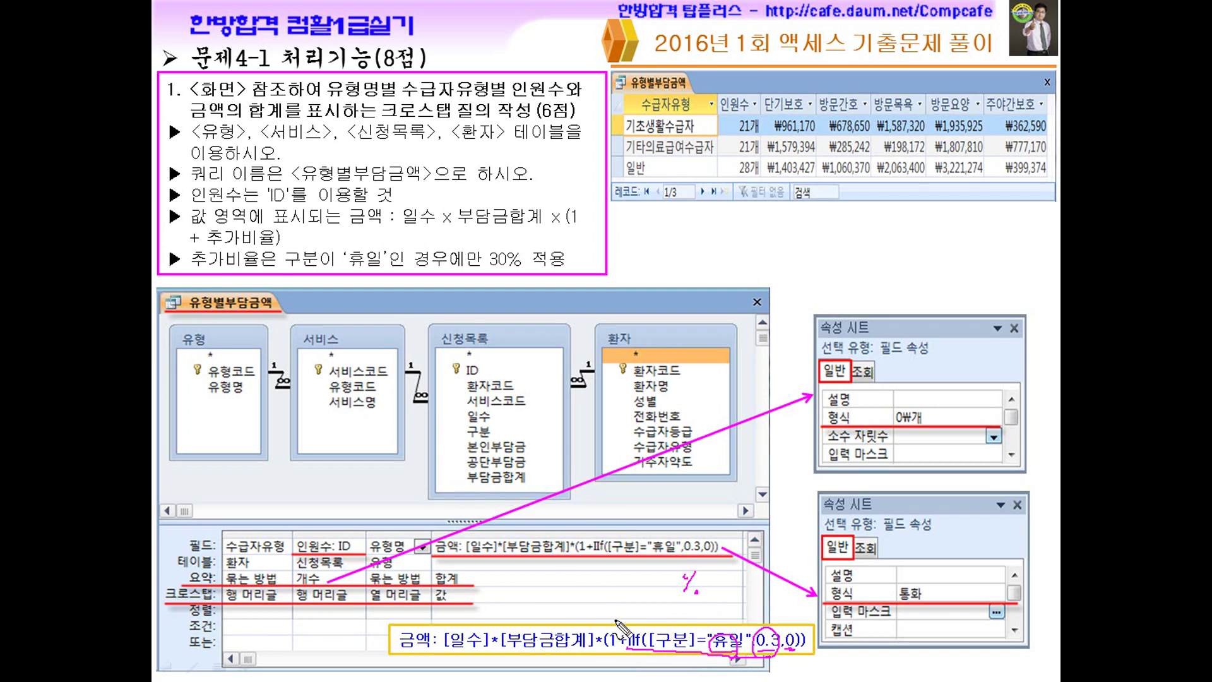
{"action": "key", "text": "ctrl+a"}
{"action": "key", "text": "e"}
{"action": "left_click", "coordinate": [642, 374]}
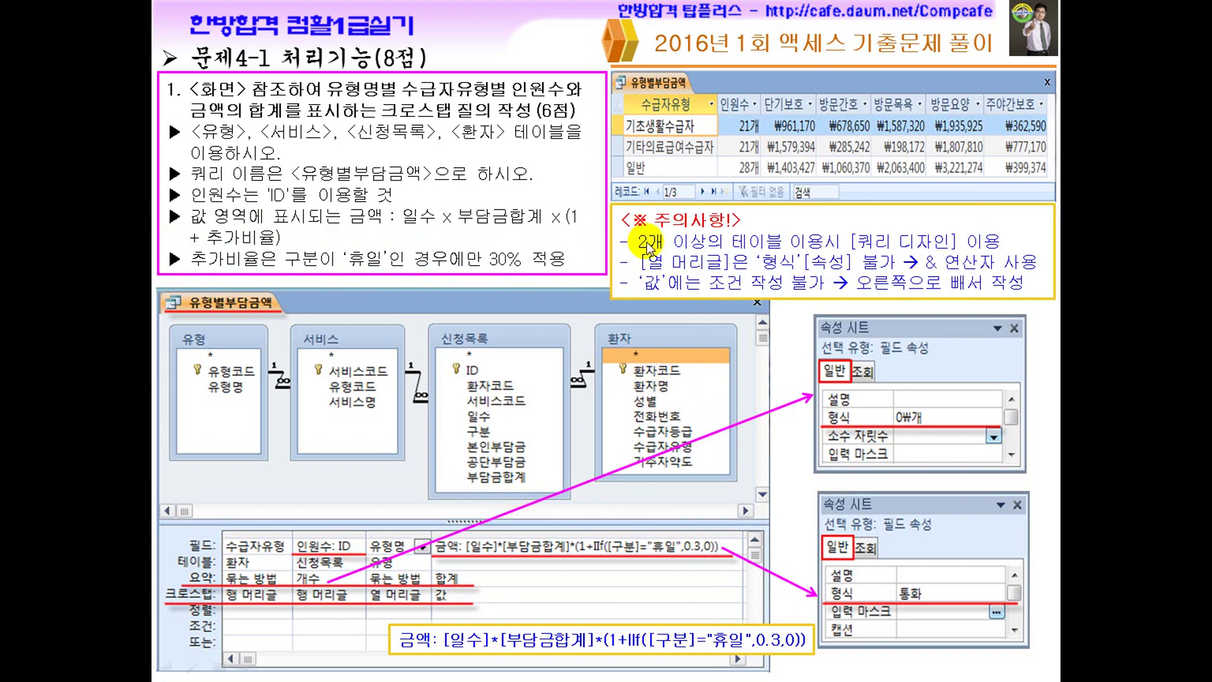
{"action": "key", "text": "ctrl+p"}
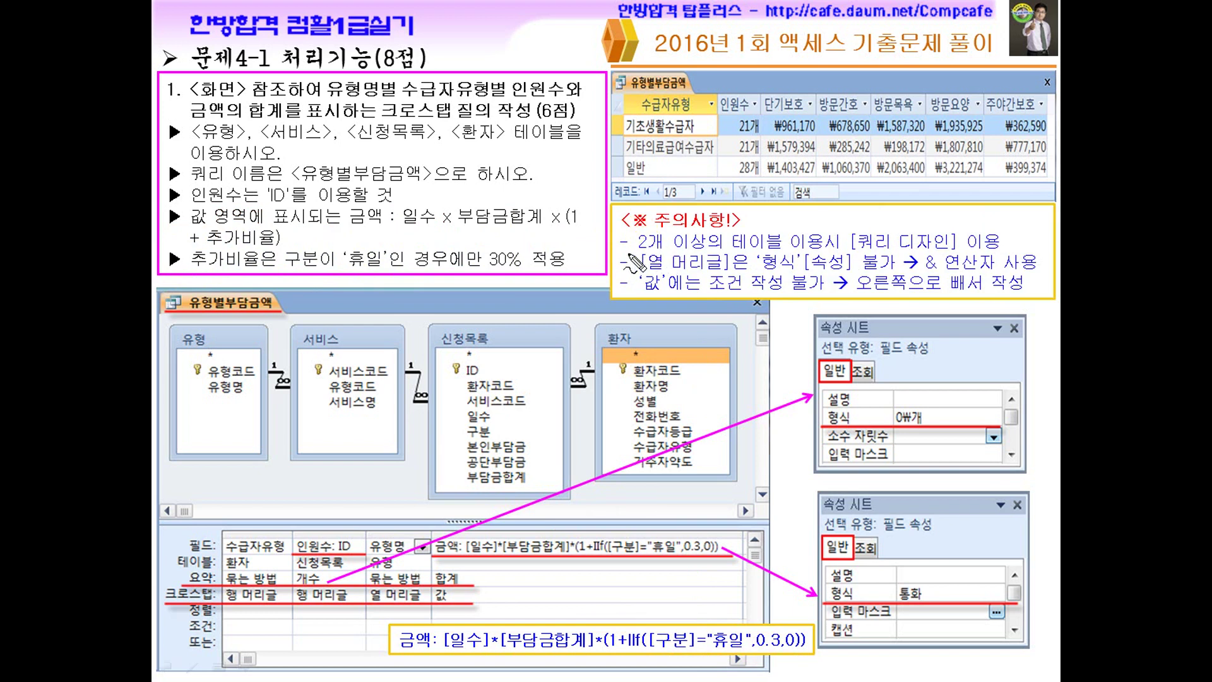
{"action": "left_click_drag", "start_coordinate": [383, 120], "coordinate": [453, 118]}
{"action": "left_click_drag", "start_coordinate": [648, 252], "coordinate": [768, 256]}
{"action": "left_click_drag", "start_coordinate": [908, 235], "coordinate": [892, 267]}
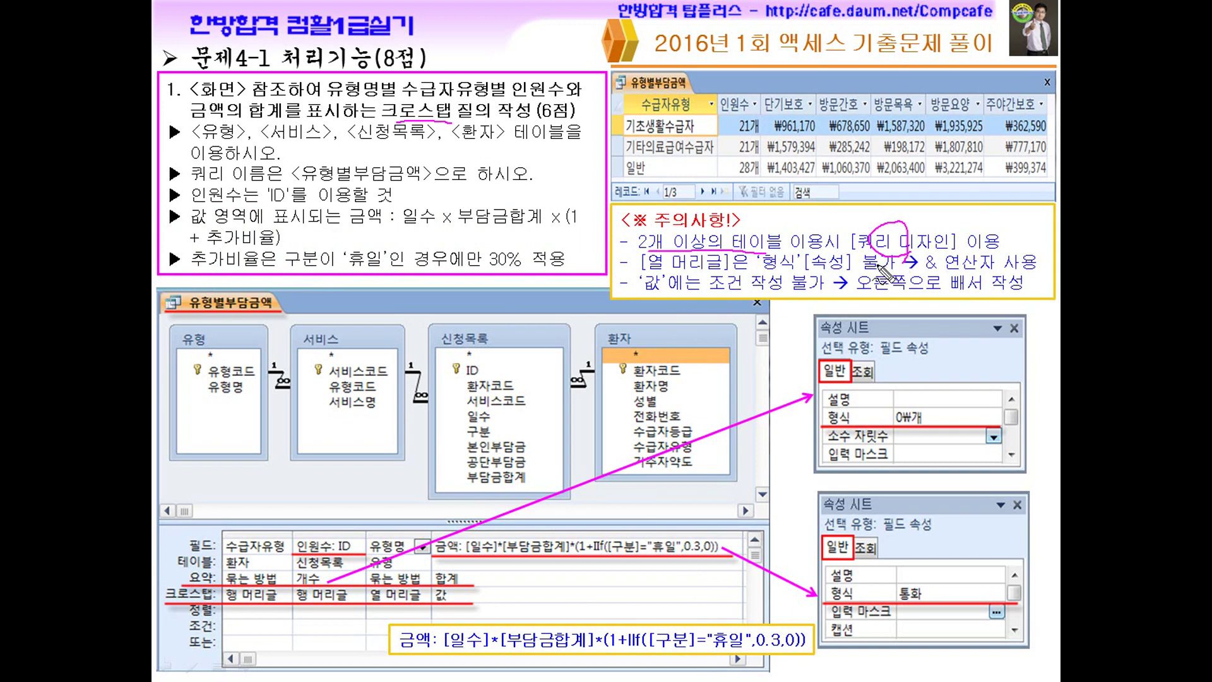
{"action": "mouse_move", "coordinate": [809, 136]}
{"action": "left_mouse_down"}
{"action": "mouse_move", "coordinate": [944, 182]}
{"action": "mouse_move", "coordinate": [835, 130]}
{"action": "left_mouse_up"}
{"action": "mouse_move", "coordinate": [750, 161]}
{"action": "left_mouse_down"}
{"action": "mouse_move", "coordinate": [755, 151]}
{"action": "mouse_move", "coordinate": [691, 167]}
{"action": "left_mouse_up"}
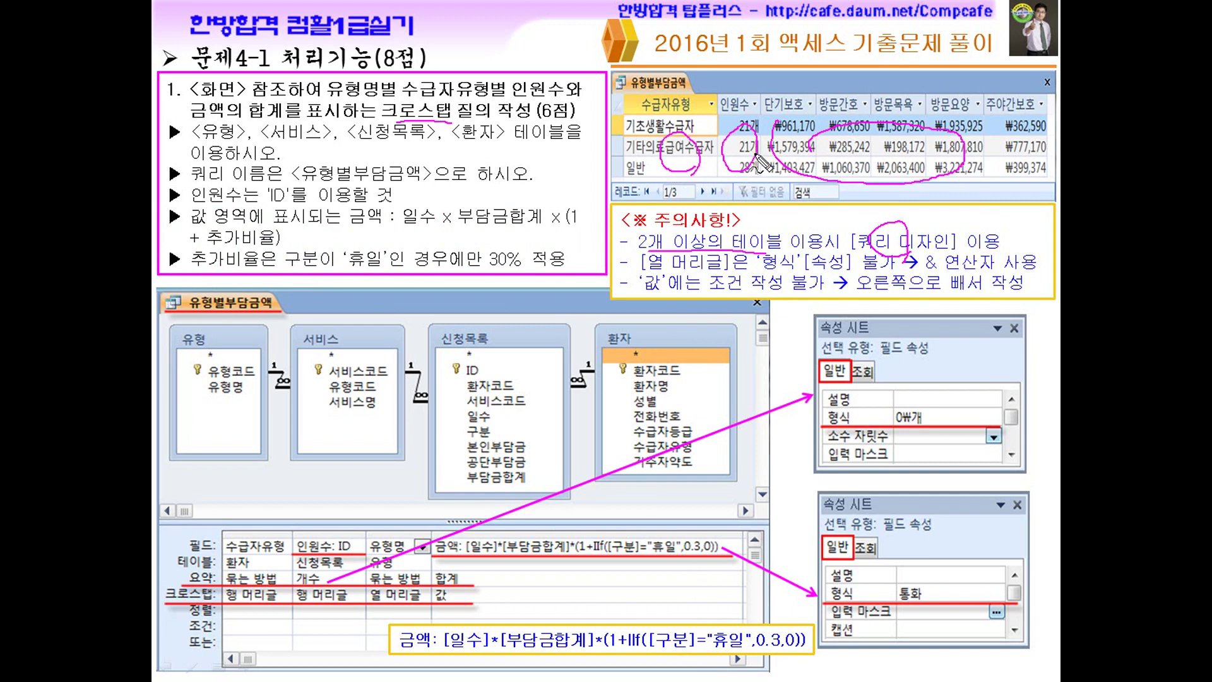
{"action": "left_click_drag", "start_coordinate": [833, 96], "coordinate": [822, 94]}
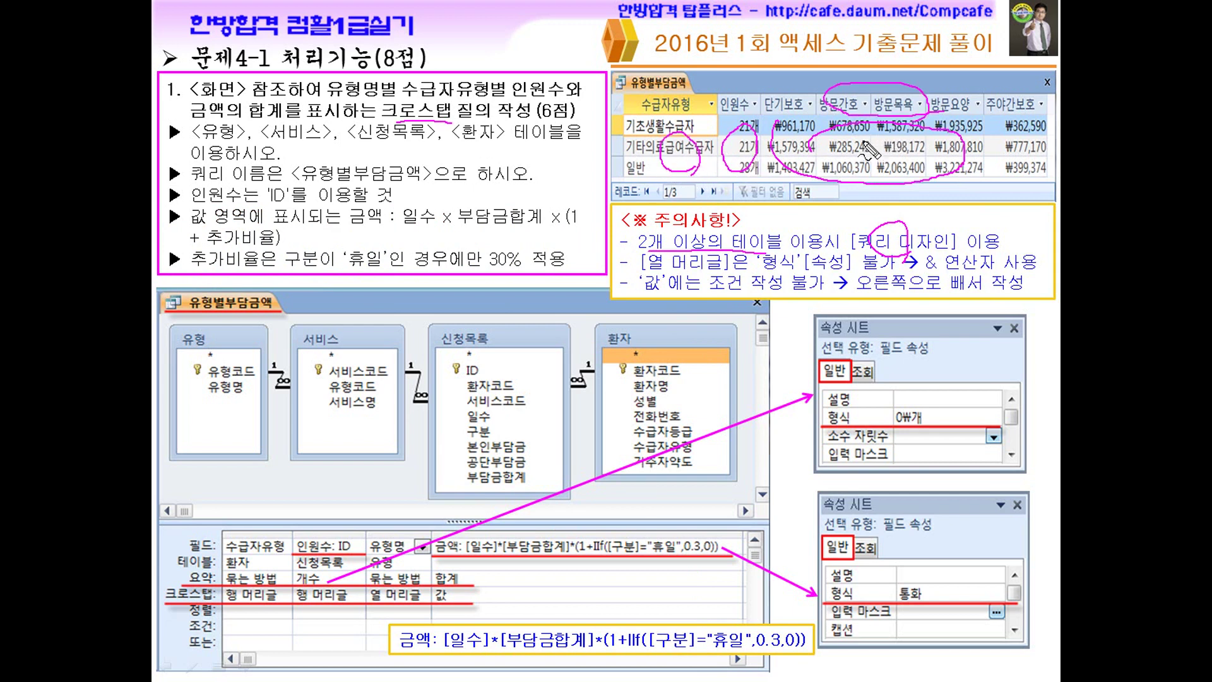
{"action": "left_click_drag", "start_coordinate": [792, 272], "coordinate": [850, 270]}
{"action": "left_click_drag", "start_coordinate": [783, 292], "coordinate": [828, 291]}
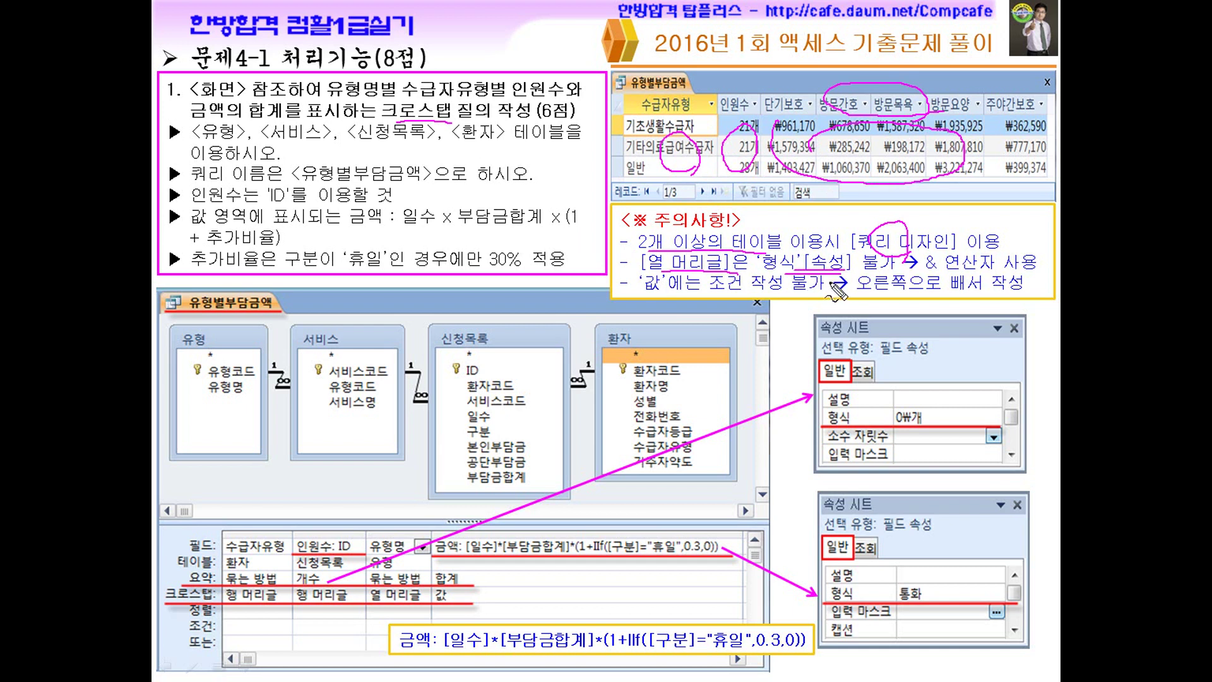
{"action": "mouse_move", "coordinate": [344, 522]}
{"action": "left_mouse_down"}
{"action": "mouse_move", "coordinate": [302, 527]}
{"action": "mouse_move", "coordinate": [329, 624]}
{"action": "mouse_move", "coordinate": [351, 619]}
{"action": "left_mouse_up"}
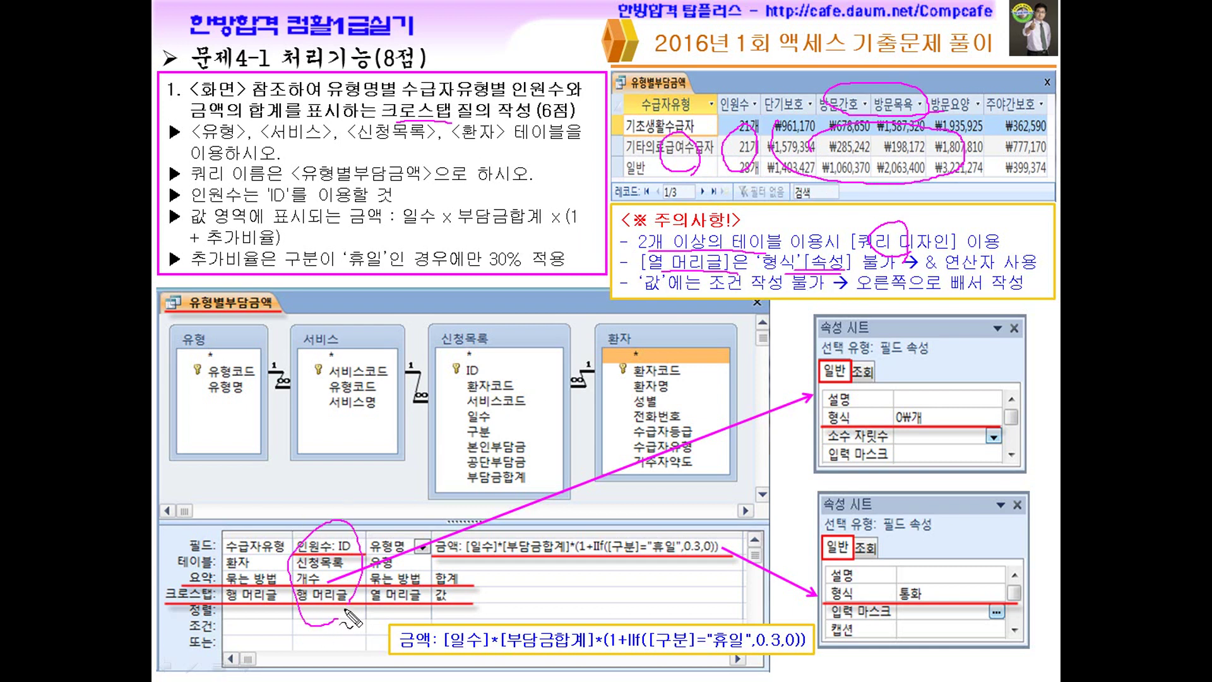
{"action": "left_click_drag", "start_coordinate": [850, 433], "coordinate": [938, 432]}
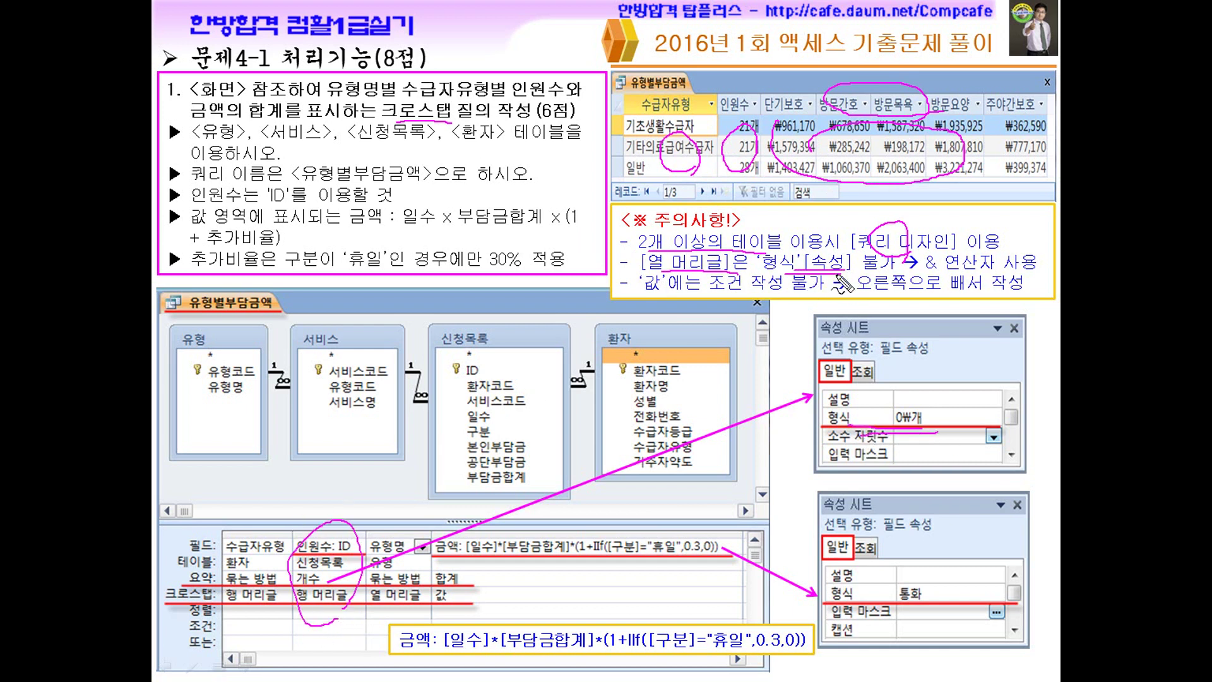
{"action": "left_click_drag", "start_coordinate": [766, 263], "coordinate": [842, 273]}
{"action": "left_click_drag", "start_coordinate": [916, 269], "coordinate": [959, 270]}
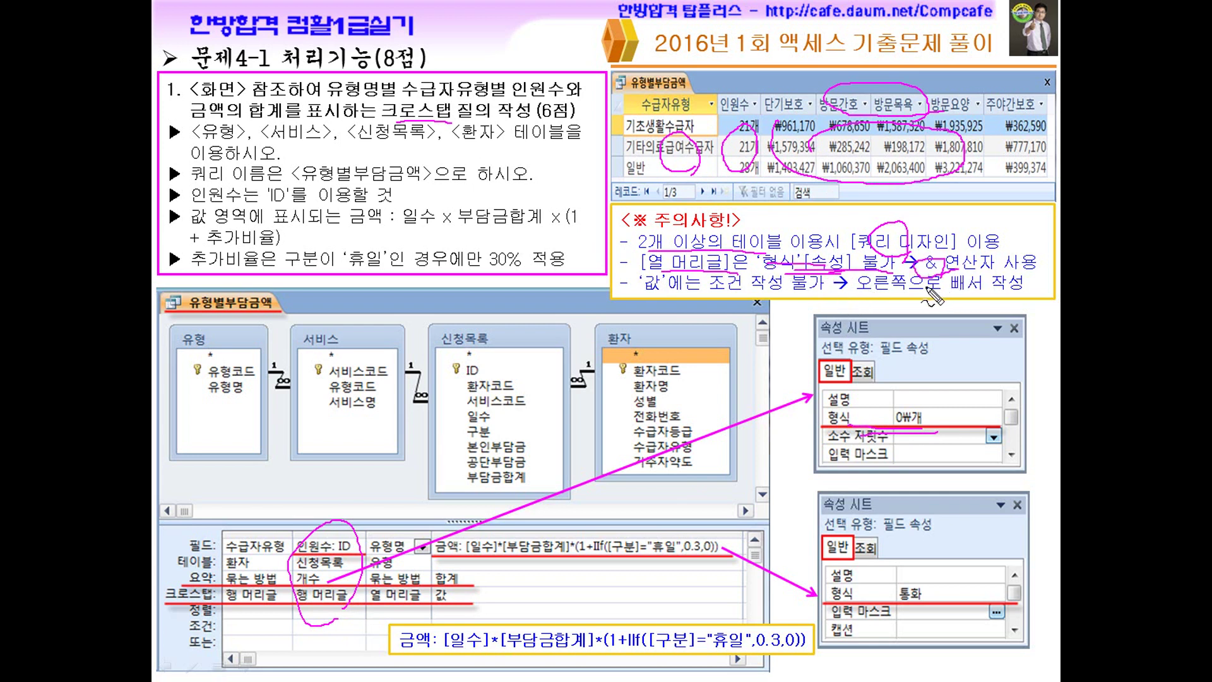
{"action": "left_click_drag", "start_coordinate": [643, 293], "coordinate": [697, 294]}
{"action": "left_click_drag", "start_coordinate": [449, 621], "coordinate": [442, 604]}
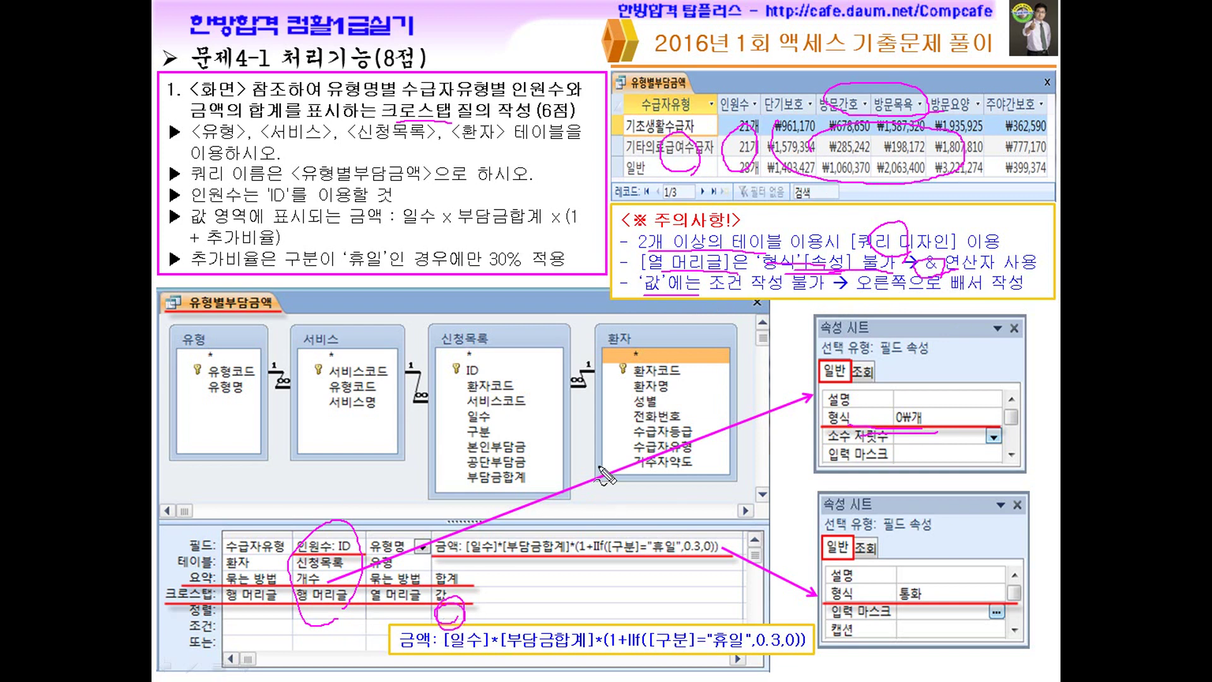
{"action": "left_click_drag", "start_coordinate": [766, 293], "coordinate": [821, 291]}
{"action": "left_click_drag", "start_coordinate": [466, 567], "coordinate": [470, 544]}
{"action": "mouse_move", "coordinate": [812, 603]}
{"action": "left_mouse_down"}
{"action": "mouse_move", "coordinate": [790, 537]}
{"action": "mouse_move", "coordinate": [813, 615]}
{"action": "left_mouse_up"}
{"action": "left_click_drag", "start_coordinate": [884, 293], "coordinate": [1019, 291]}
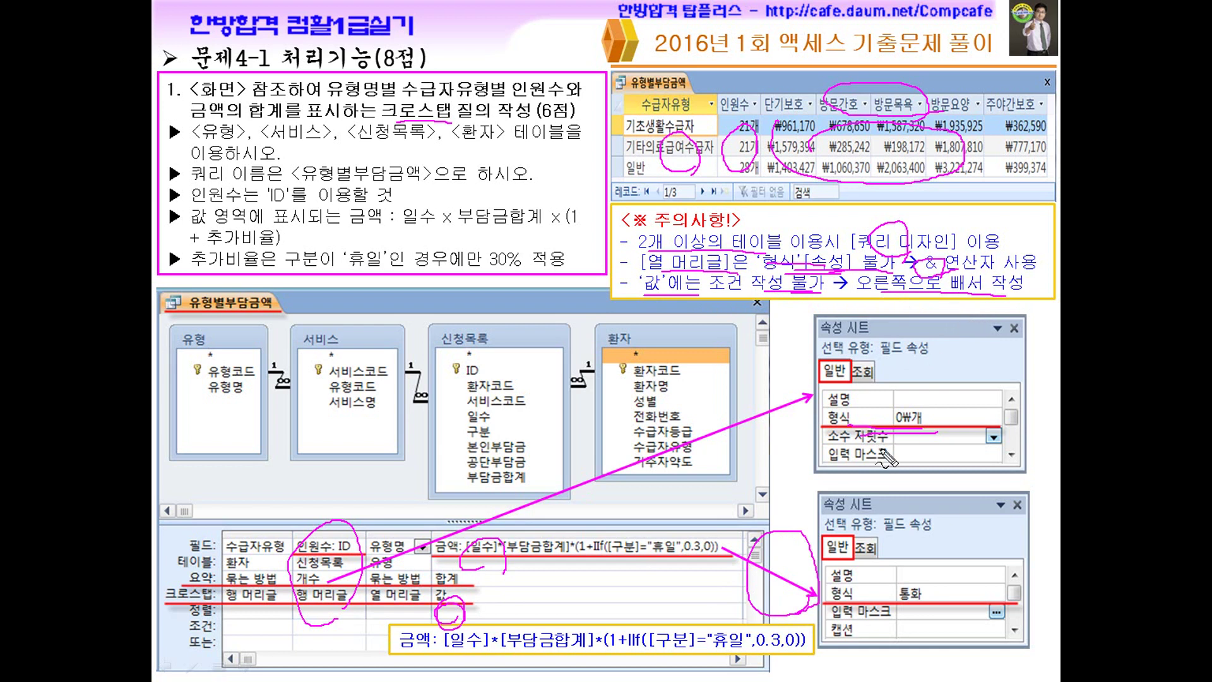
{"action": "left_click_drag", "start_coordinate": [923, 394], "coordinate": [928, 417]}
{"action": "mouse_move", "coordinate": [916, 607]}
{"action": "left_mouse_down"}
{"action": "mouse_move", "coordinate": [854, 576]}
{"action": "mouse_move", "coordinate": [905, 600]}
{"action": "left_mouse_up"}
{"action": "key", "text": "Escape"}
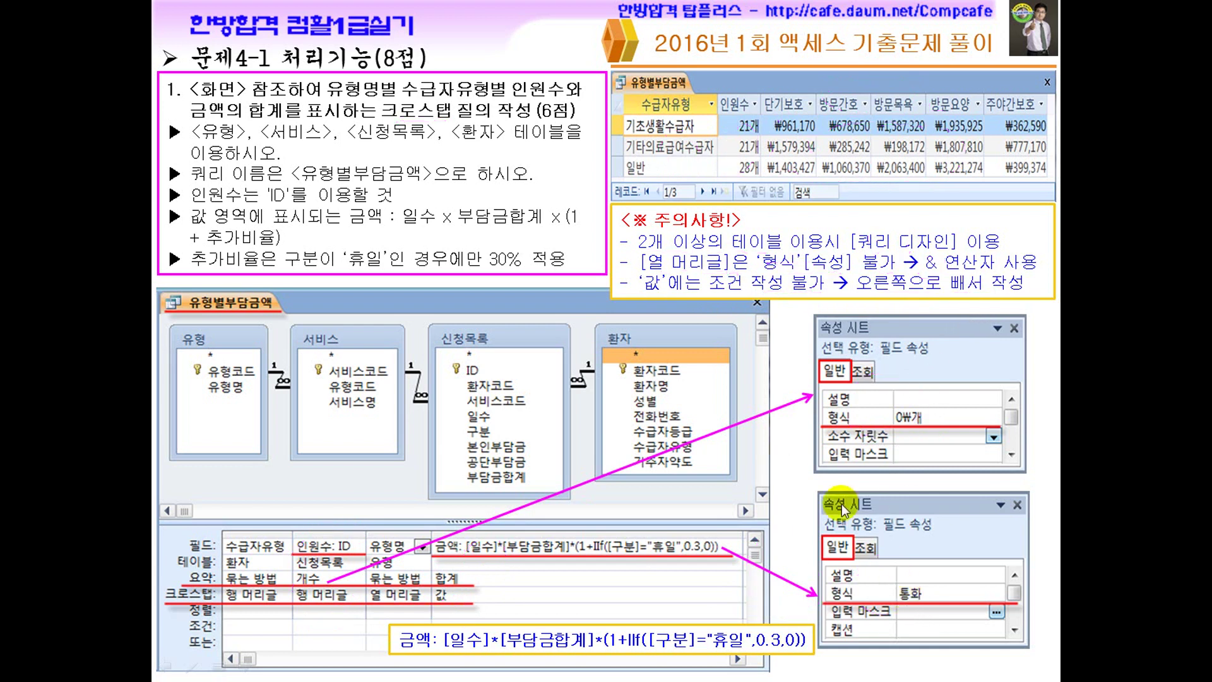
Advance to the 문제4-2 slide, then circle the 수급자등급 column and mark its 표시 checkbox in temporary pen ink
{"action": "left_click", "coordinate": [770, 476]}
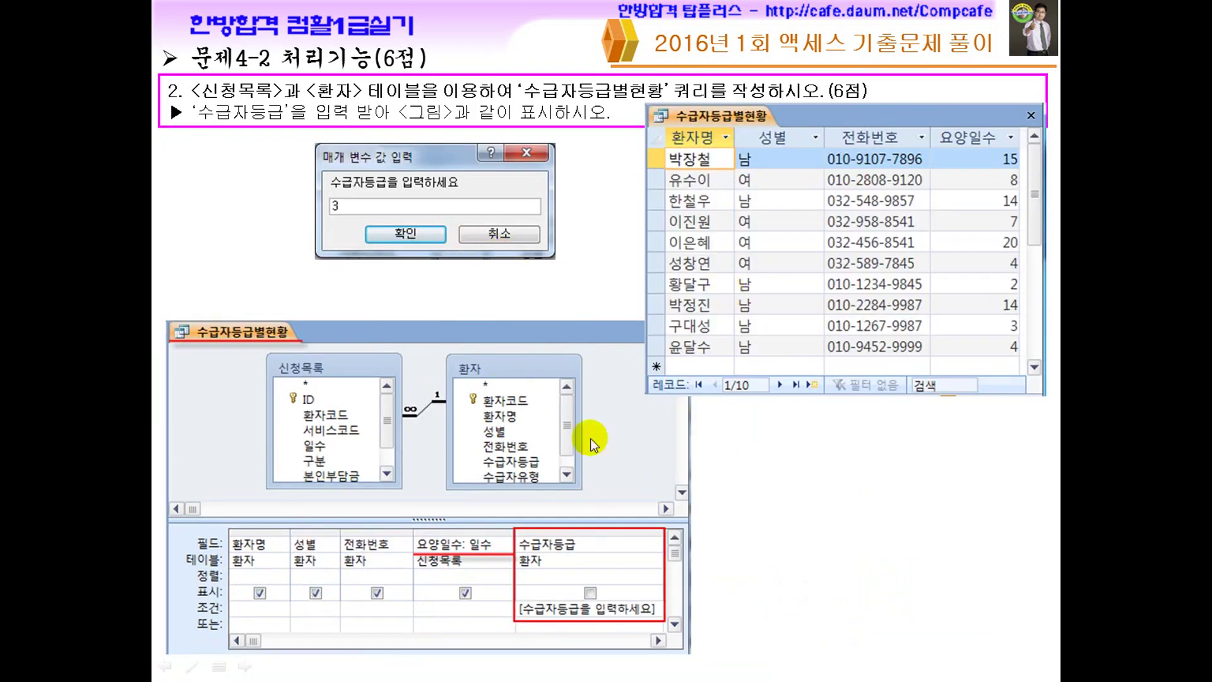
{"action": "key", "text": "ctrl+shift+d"}
{"action": "mouse_move", "coordinate": [591, 637]}
{"action": "left_mouse_down"}
{"action": "mouse_move", "coordinate": [631, 514]}
{"action": "mouse_move", "coordinate": [609, 638]}
{"action": "left_mouse_up"}
{"action": "mouse_move", "coordinate": [586, 579]}
{"action": "left_mouse_down"}
{"action": "mouse_move", "coordinate": [619, 562]}
{"action": "mouse_move", "coordinate": [599, 600]}
{"action": "left_mouse_up"}
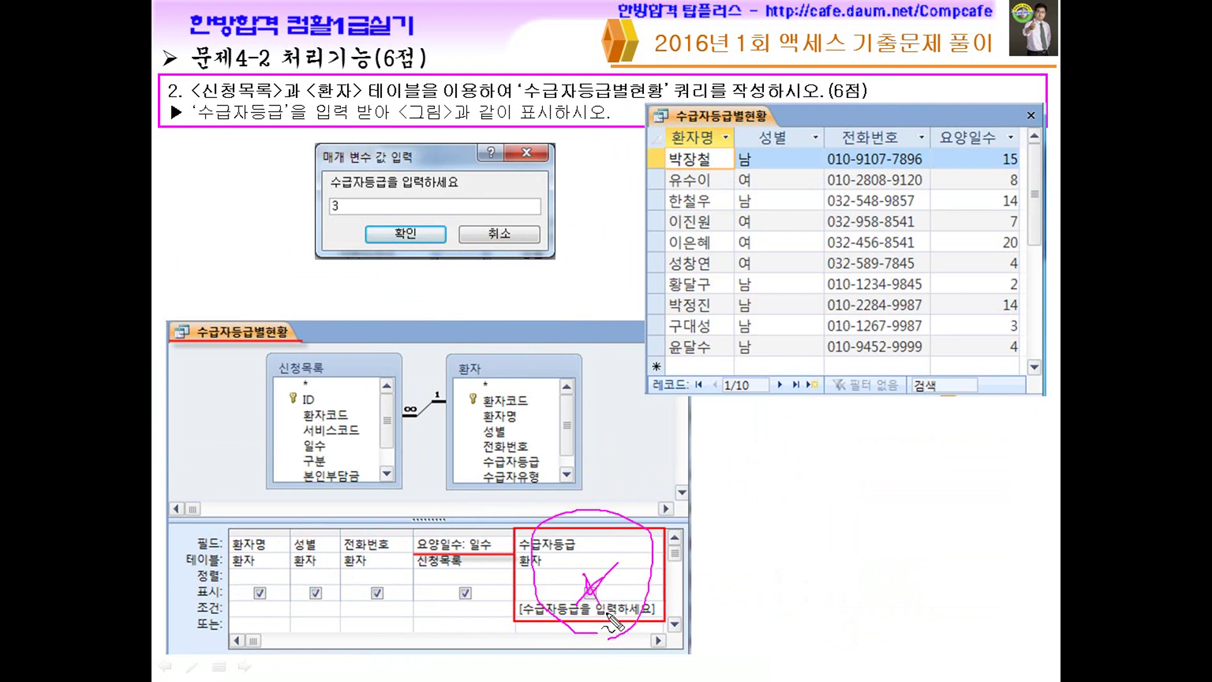
{"action": "key", "text": "Escape"}
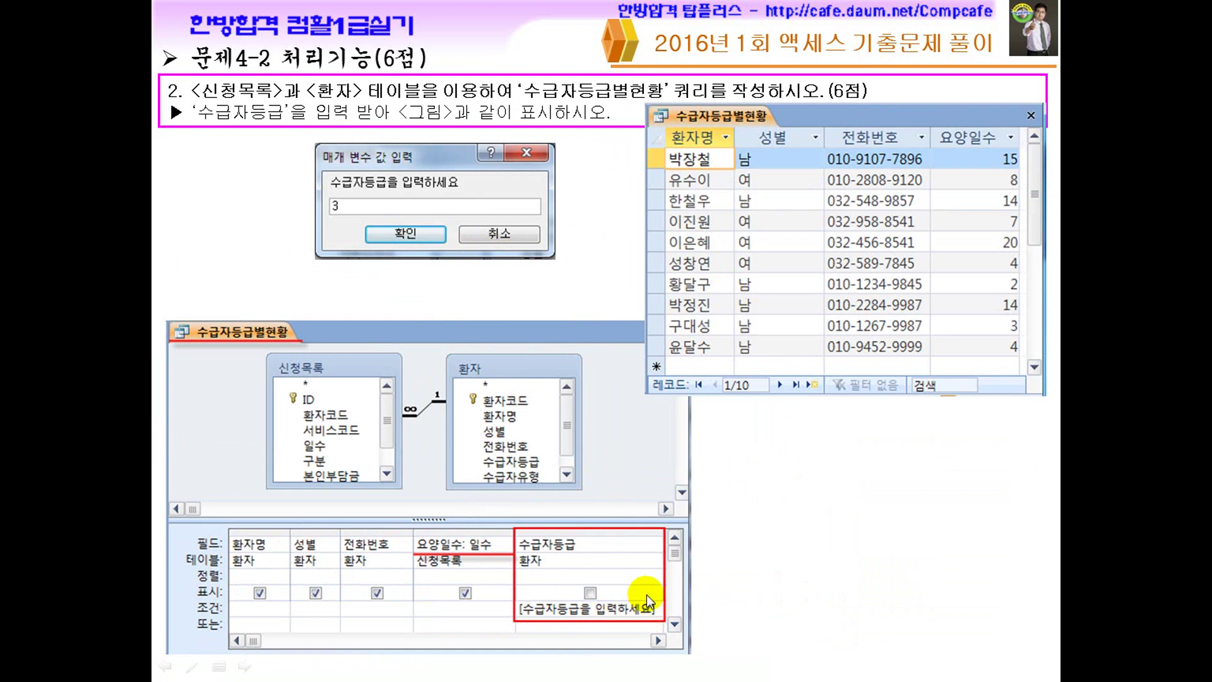
Advance to the 문제4-3 slide and underline the MsgBox calls, vbYes and DoCmd.Close in the code samples with the pen
{"action": "left_click", "coordinate": [506, 547]}
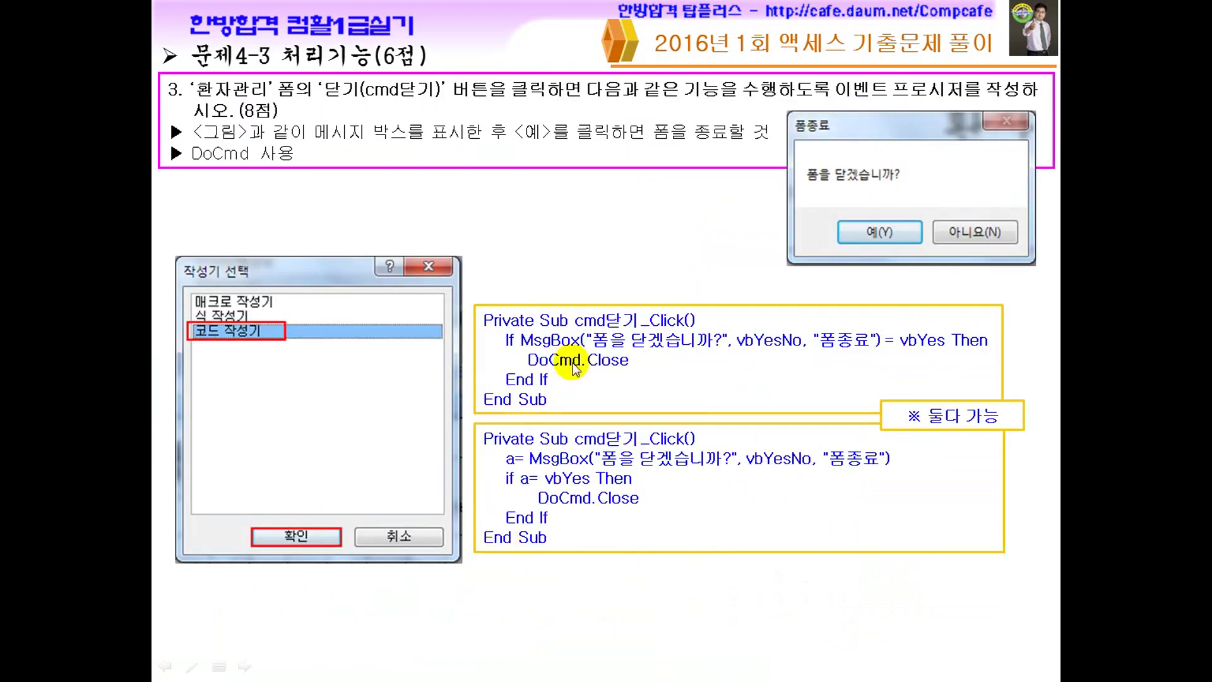
{"action": "mouse_move", "coordinate": [507, 469]}
{"action": "left_mouse_down"}
{"action": "mouse_move", "coordinate": [763, 468]}
{"action": "mouse_move", "coordinate": [498, 456]}
{"action": "mouse_move", "coordinate": [513, 447]}
{"action": "mouse_move", "coordinate": [532, 486]}
{"action": "mouse_move", "coordinate": [588, 487]}
{"action": "left_mouse_up"}
{"action": "left_click_drag", "start_coordinate": [523, 352], "coordinate": [934, 356]}
{"action": "left_click_drag", "start_coordinate": [538, 368], "coordinate": [631, 368]}
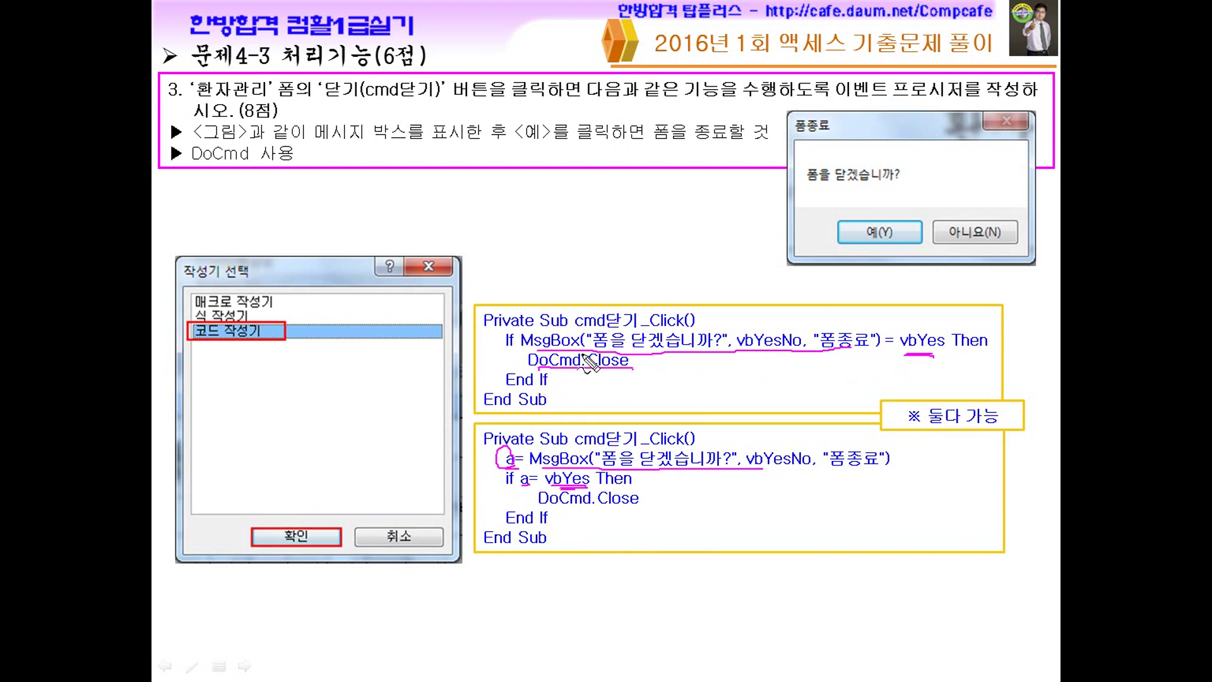
Cross out If, a= and the MsgBox parentheses in the two cmd닫기 code samples with the pen, and erase all ink
{"action": "mouse_move", "coordinate": [505, 329]}
{"action": "left_mouse_down"}
{"action": "mouse_move", "coordinate": [533, 367]}
{"action": "mouse_move", "coordinate": [498, 352]}
{"action": "left_mouse_up"}
{"action": "left_click_drag", "start_coordinate": [584, 334], "coordinate": [571, 349]}
{"action": "left_click_drag", "start_coordinate": [573, 334], "coordinate": [587, 350]}
{"action": "left_click_drag", "start_coordinate": [497, 459], "coordinate": [708, 460]}
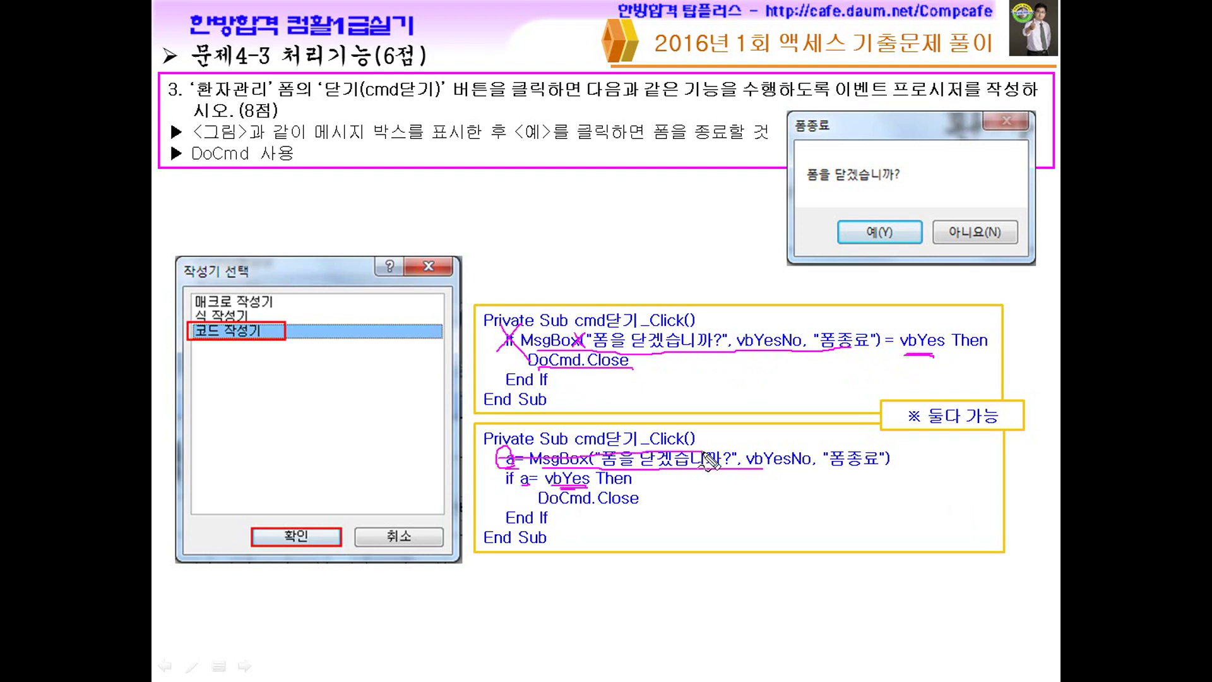
{"action": "mouse_move", "coordinate": [521, 452]}
{"action": "left_mouse_down"}
{"action": "mouse_move", "coordinate": [526, 470]}
{"action": "mouse_move", "coordinate": [597, 468]}
{"action": "left_mouse_up"}
{"action": "left_click_drag", "start_coordinate": [599, 453], "coordinate": [583, 468]}
{"action": "left_click_drag", "start_coordinate": [884, 454], "coordinate": [892, 465]}
{"action": "left_click_drag", "start_coordinate": [901, 451], "coordinate": [889, 465]}
{"action": "left_click_drag", "start_coordinate": [543, 462], "coordinate": [717, 468]}
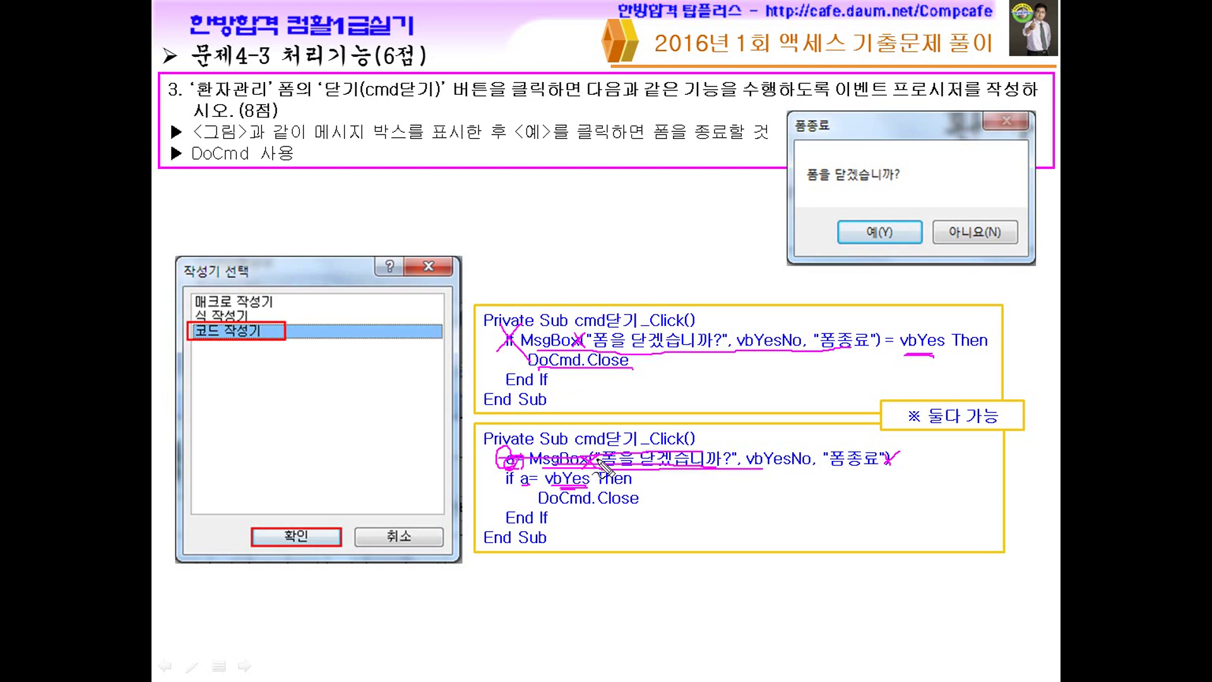
{"action": "key", "text": "e"}
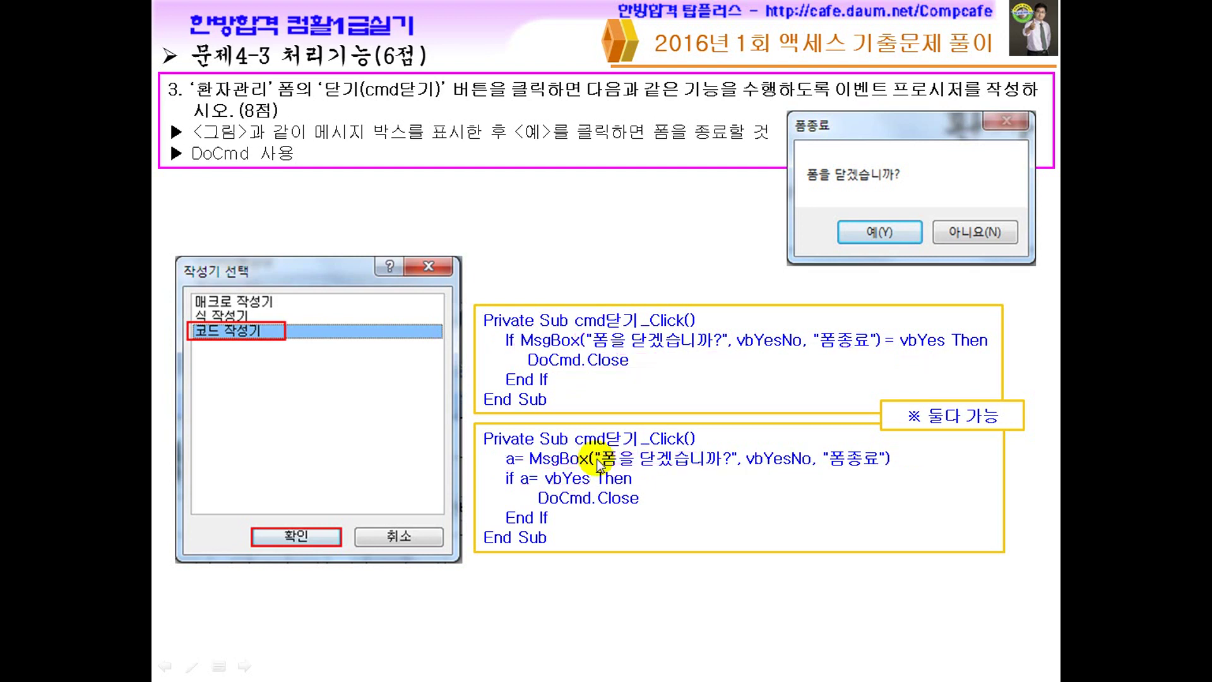